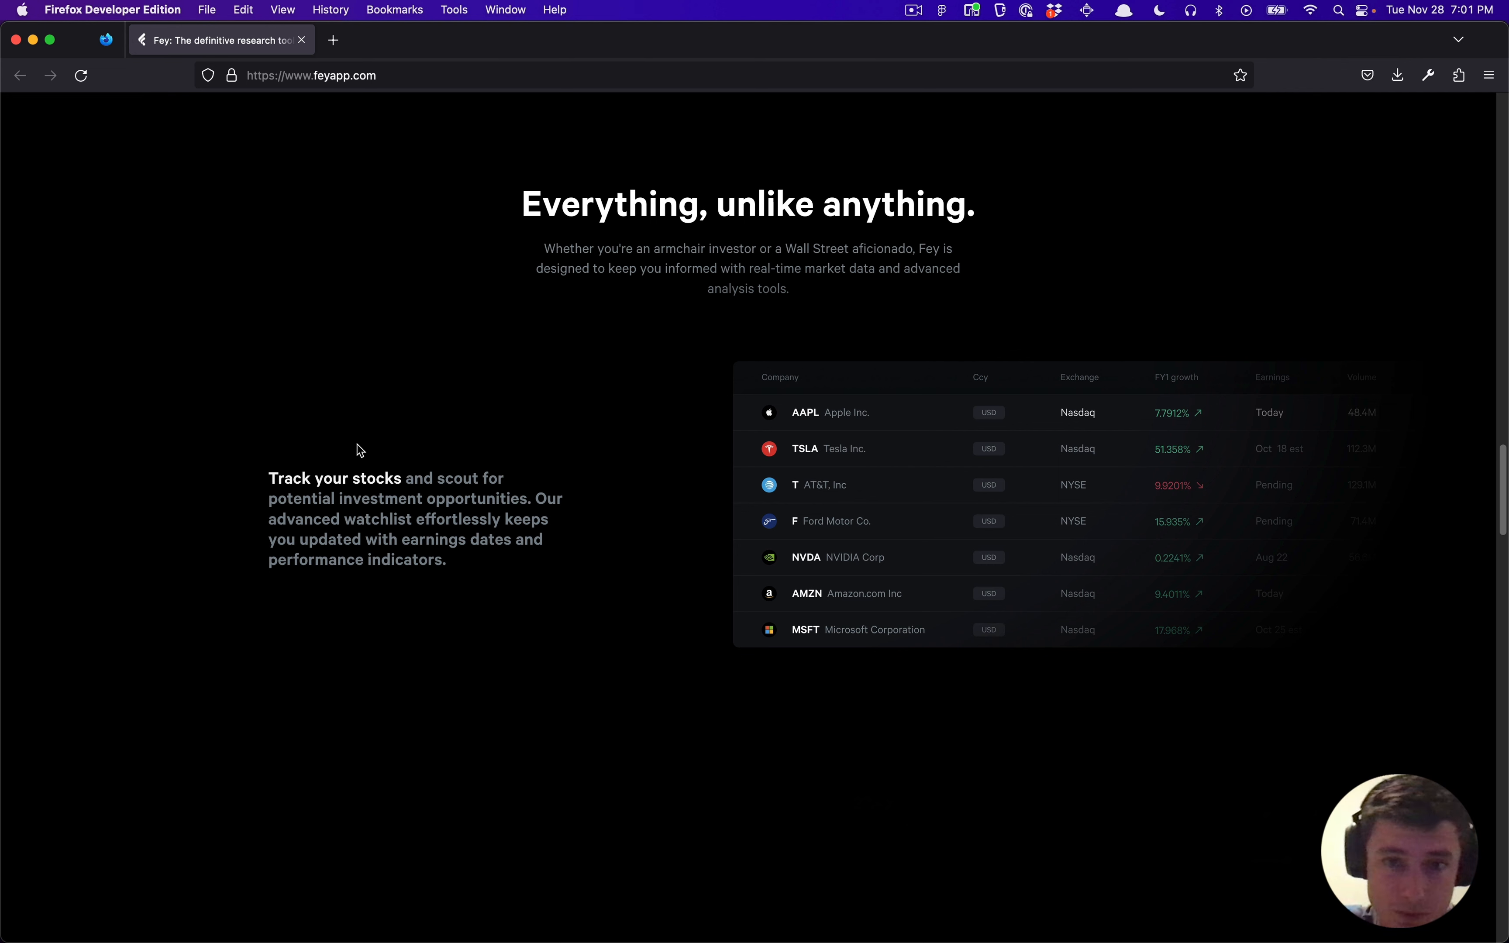
Step: Examine the Fey landing page's "Always at your command" and "Everything, unlike anything" sections
drag(862, 636, 880, 378)
click(529, 447)
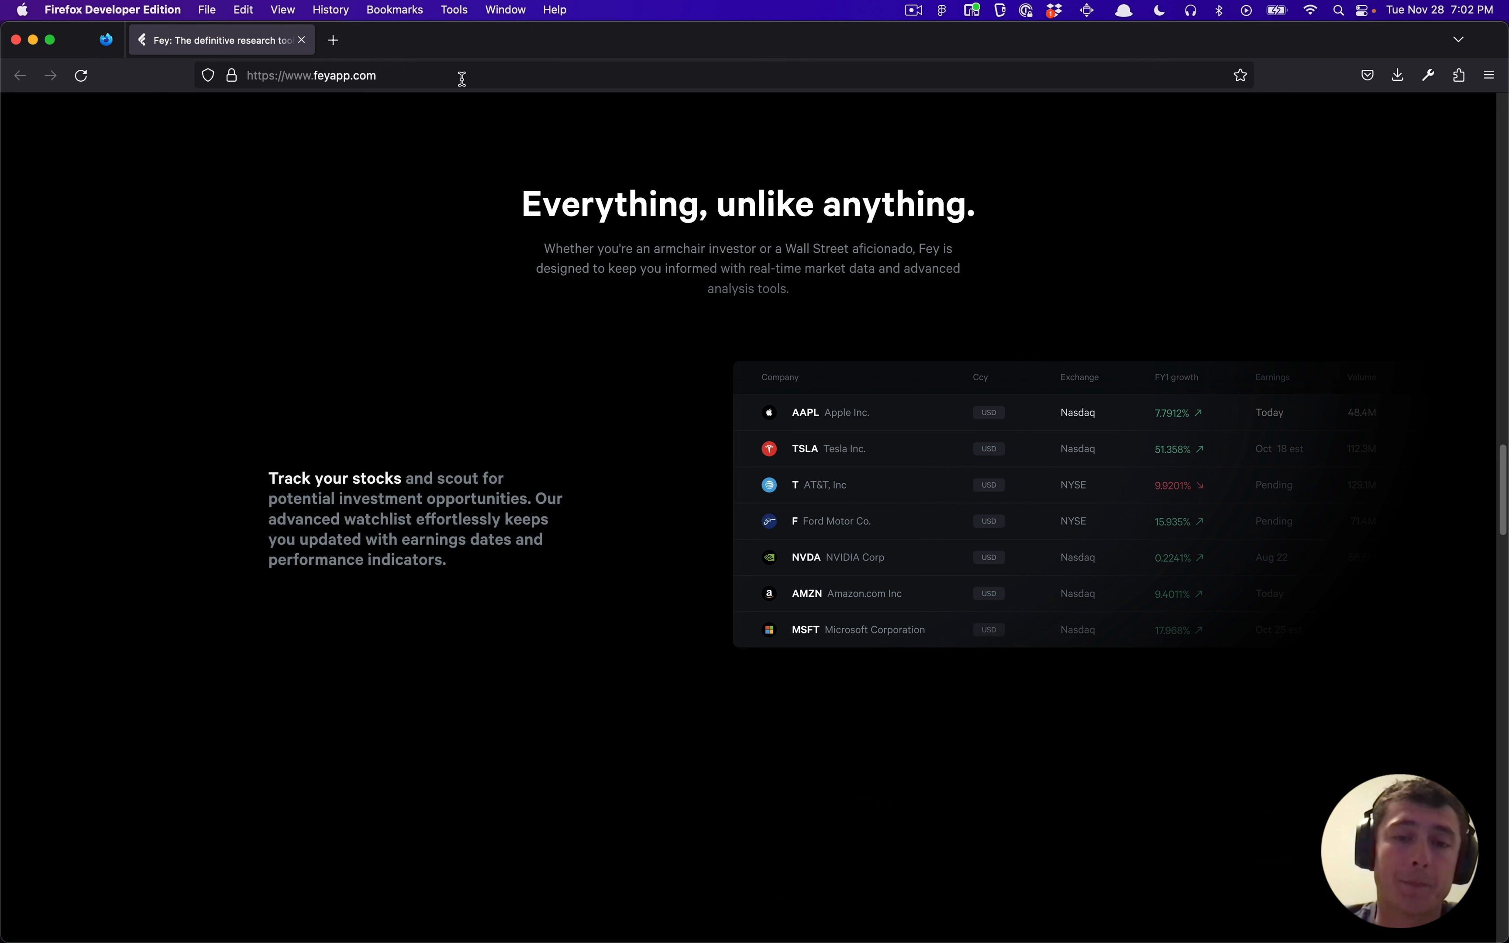
scroll(465, 470, up, 5)
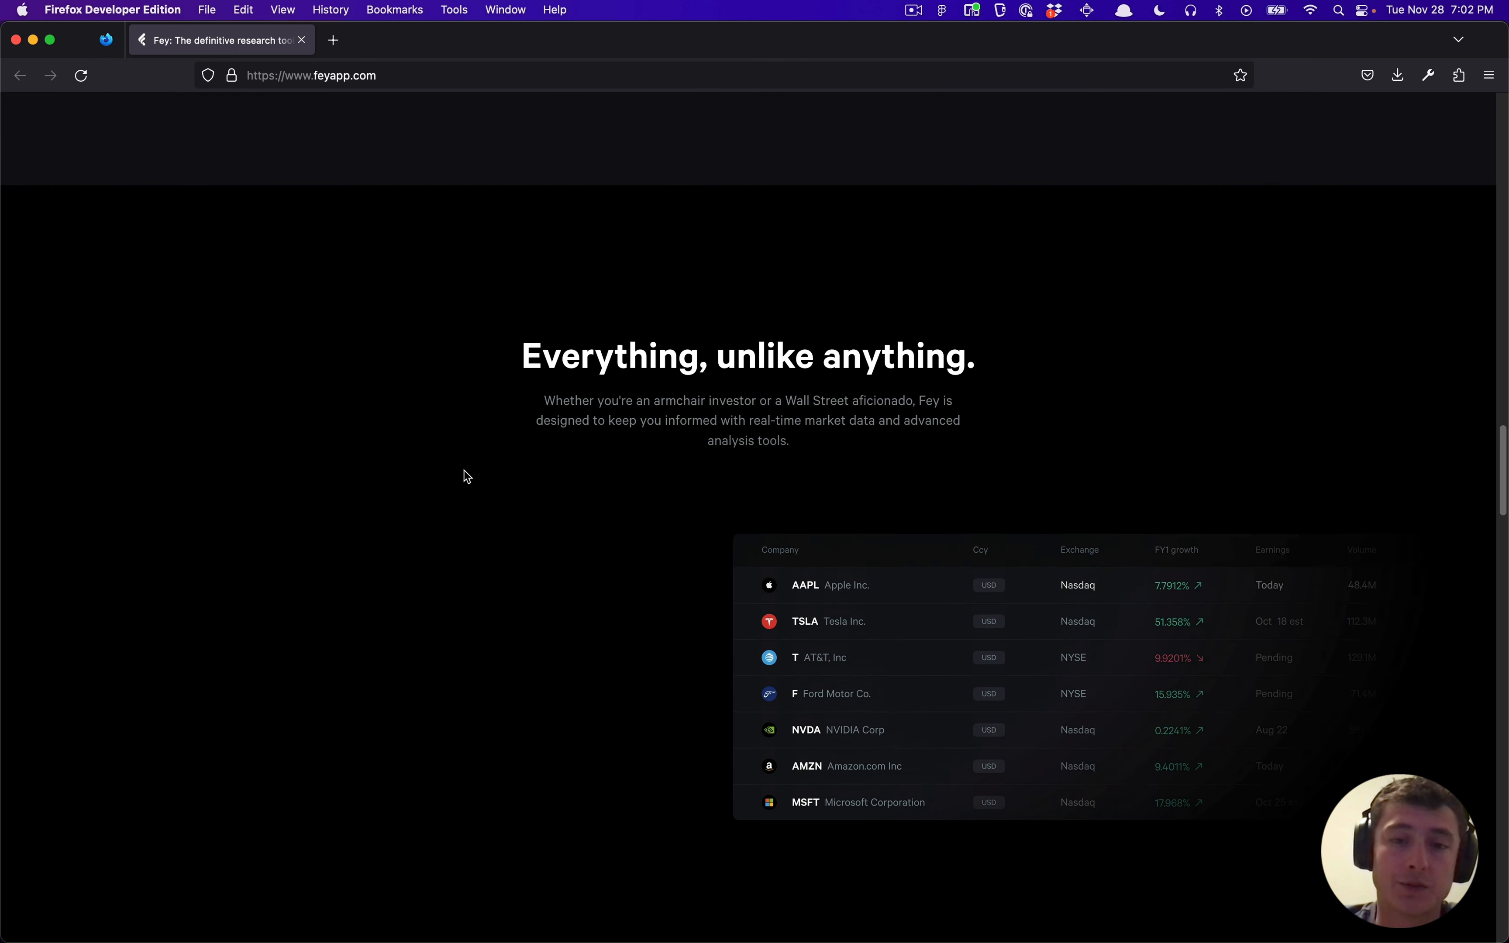
scroll(467, 476, up, 5)
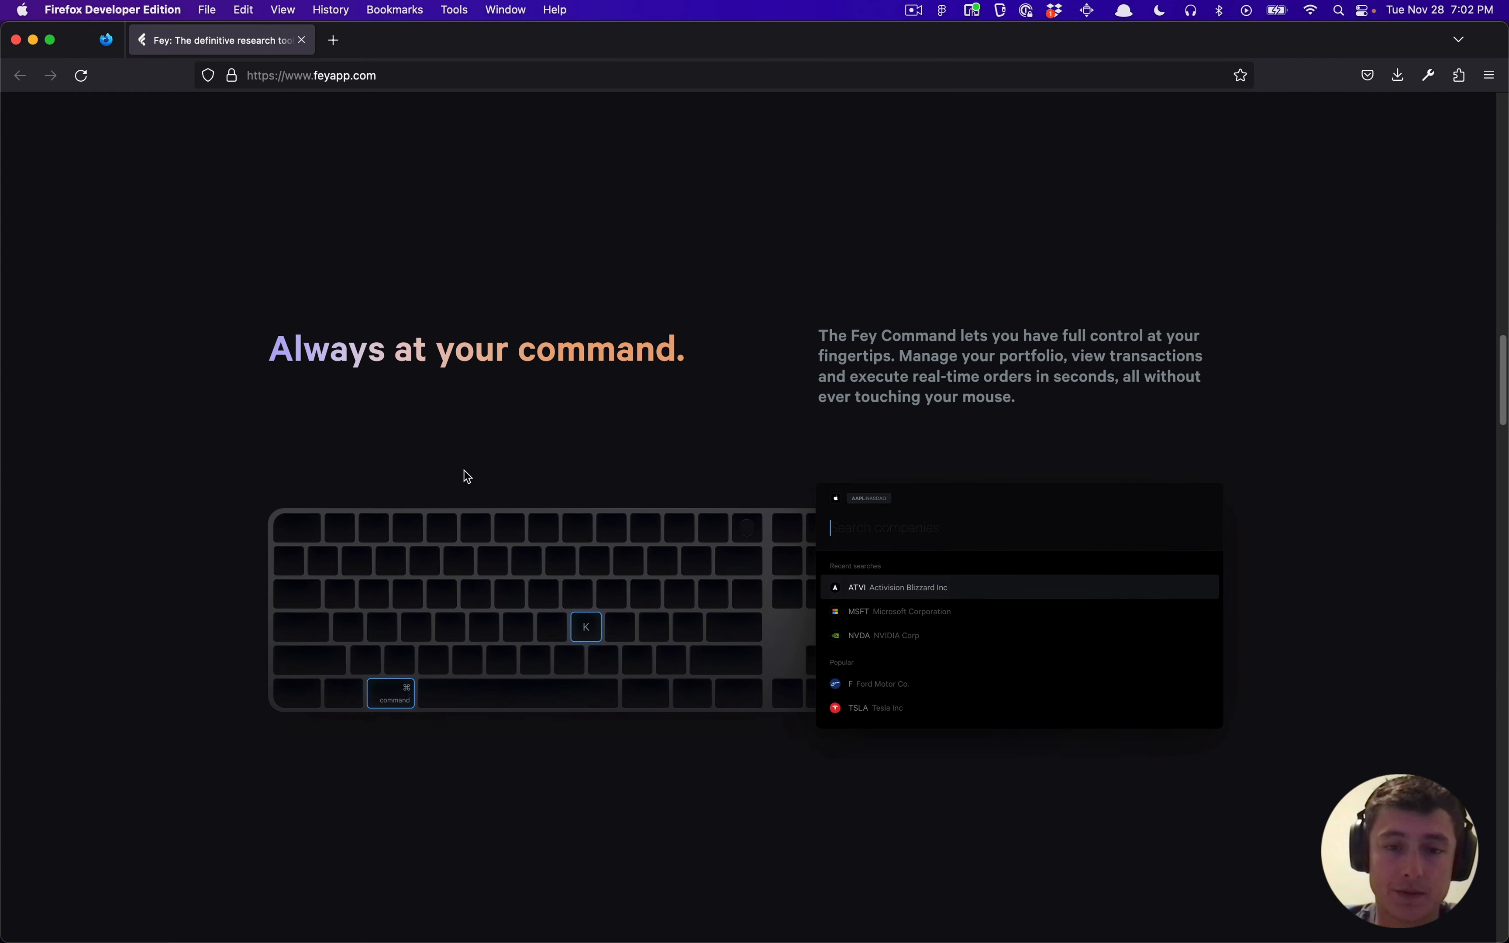
scroll(464, 471, down, 8)
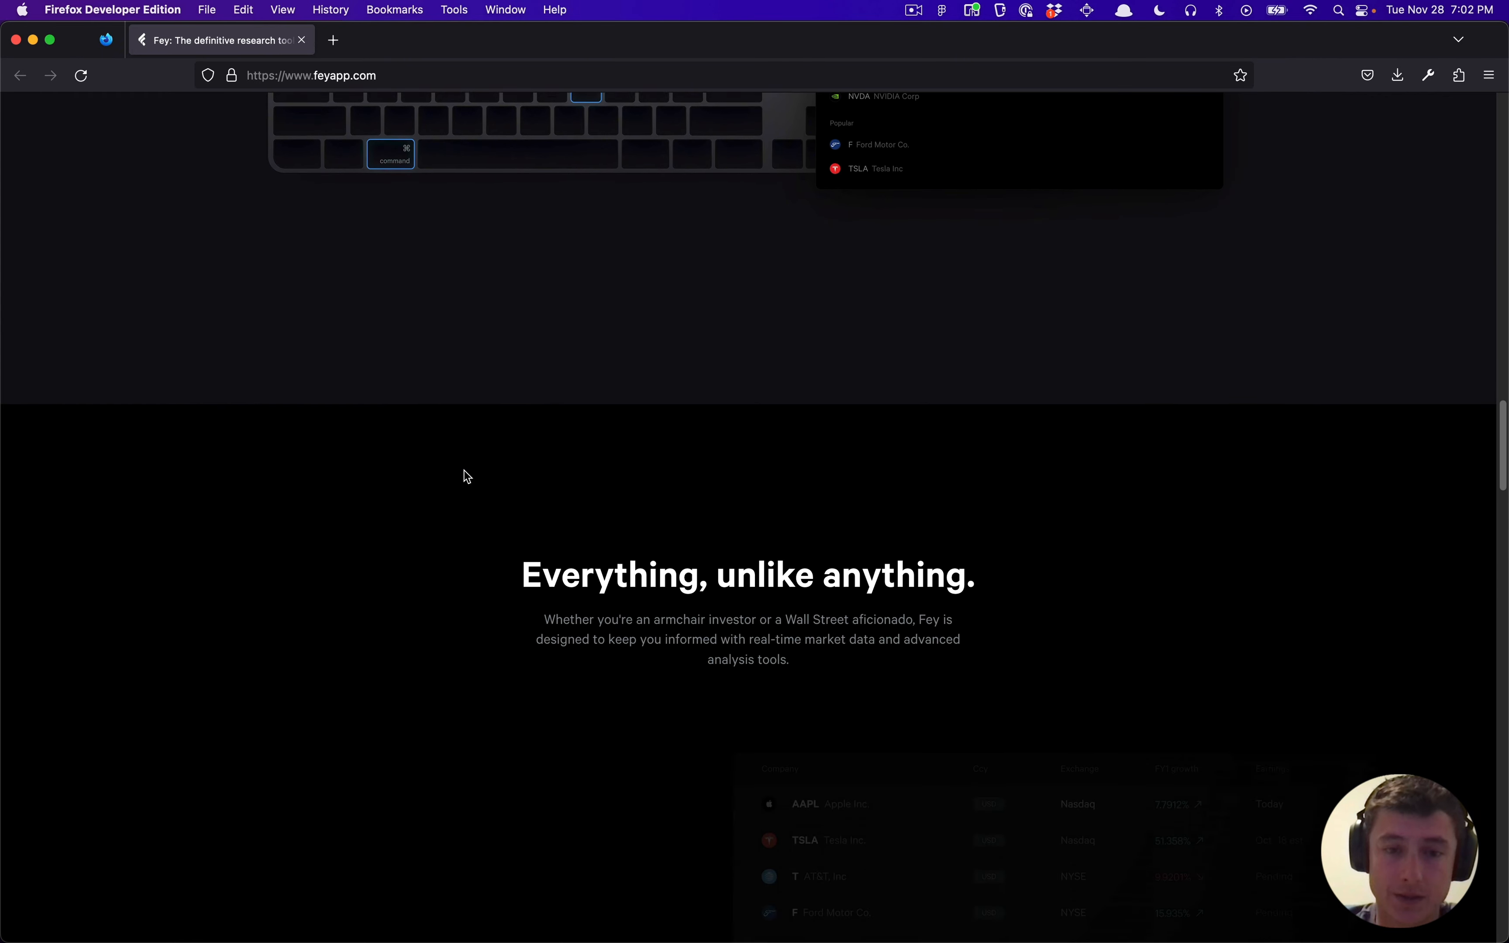
scroll(467, 476, down, 4)
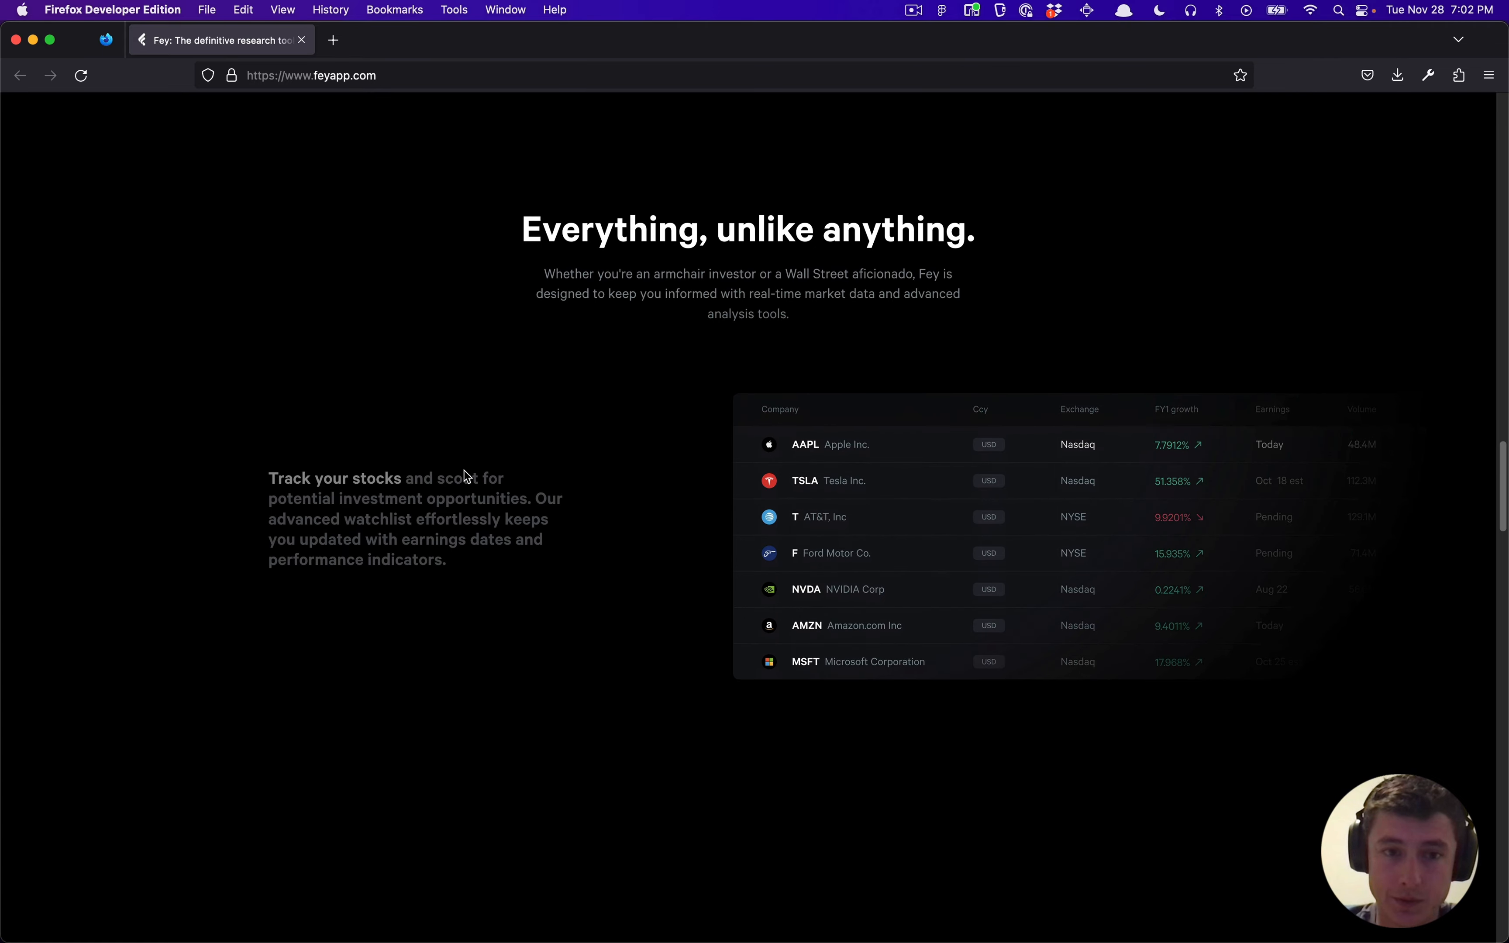
scroll(460, 501, down, 1)
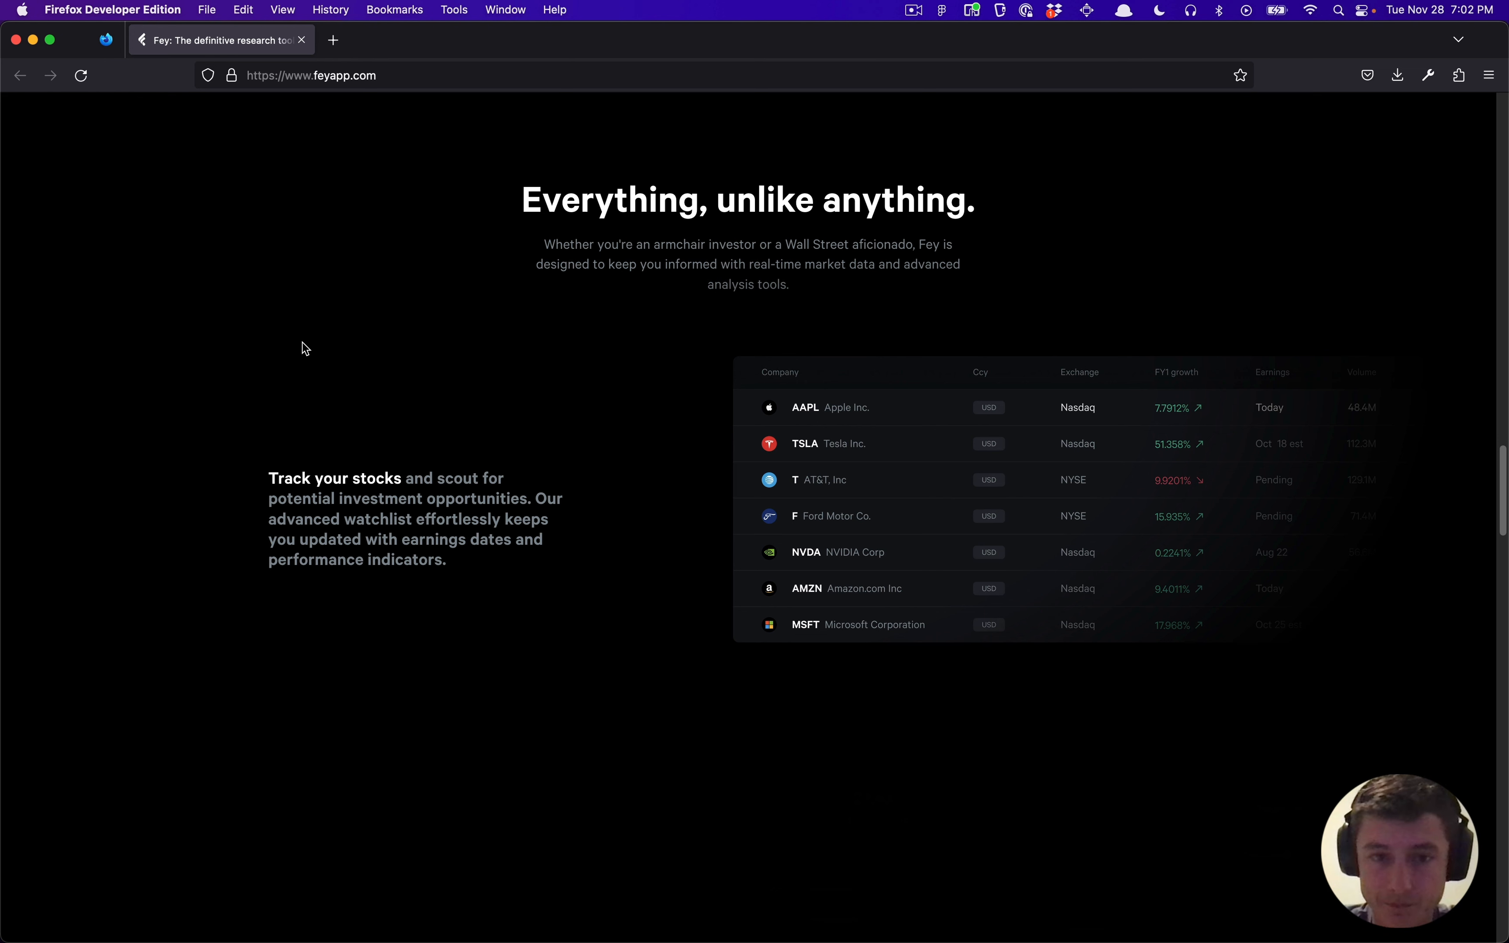
Step: Capture the "Everything, unlike anything" section as a screenshot and paste it onto the feyapp.com canvas in Figma
scroll(302, 341, up, 1)
key(super+shift+4)
drag(4, 96, 1494, 941)
key(super+Tab)
key(super+Tab)
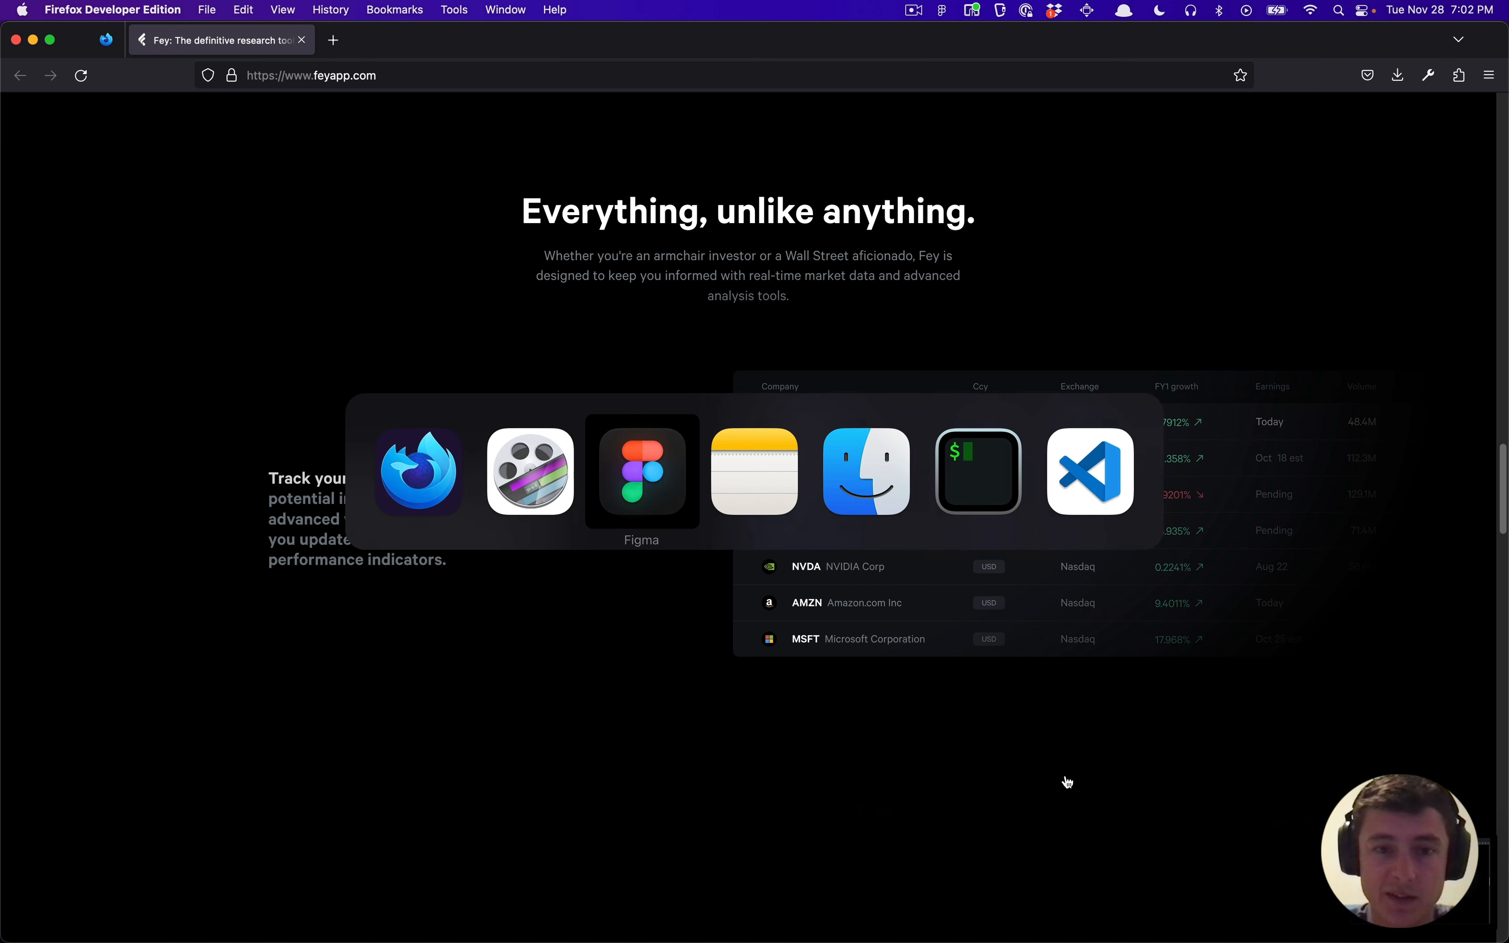
key(super+v)
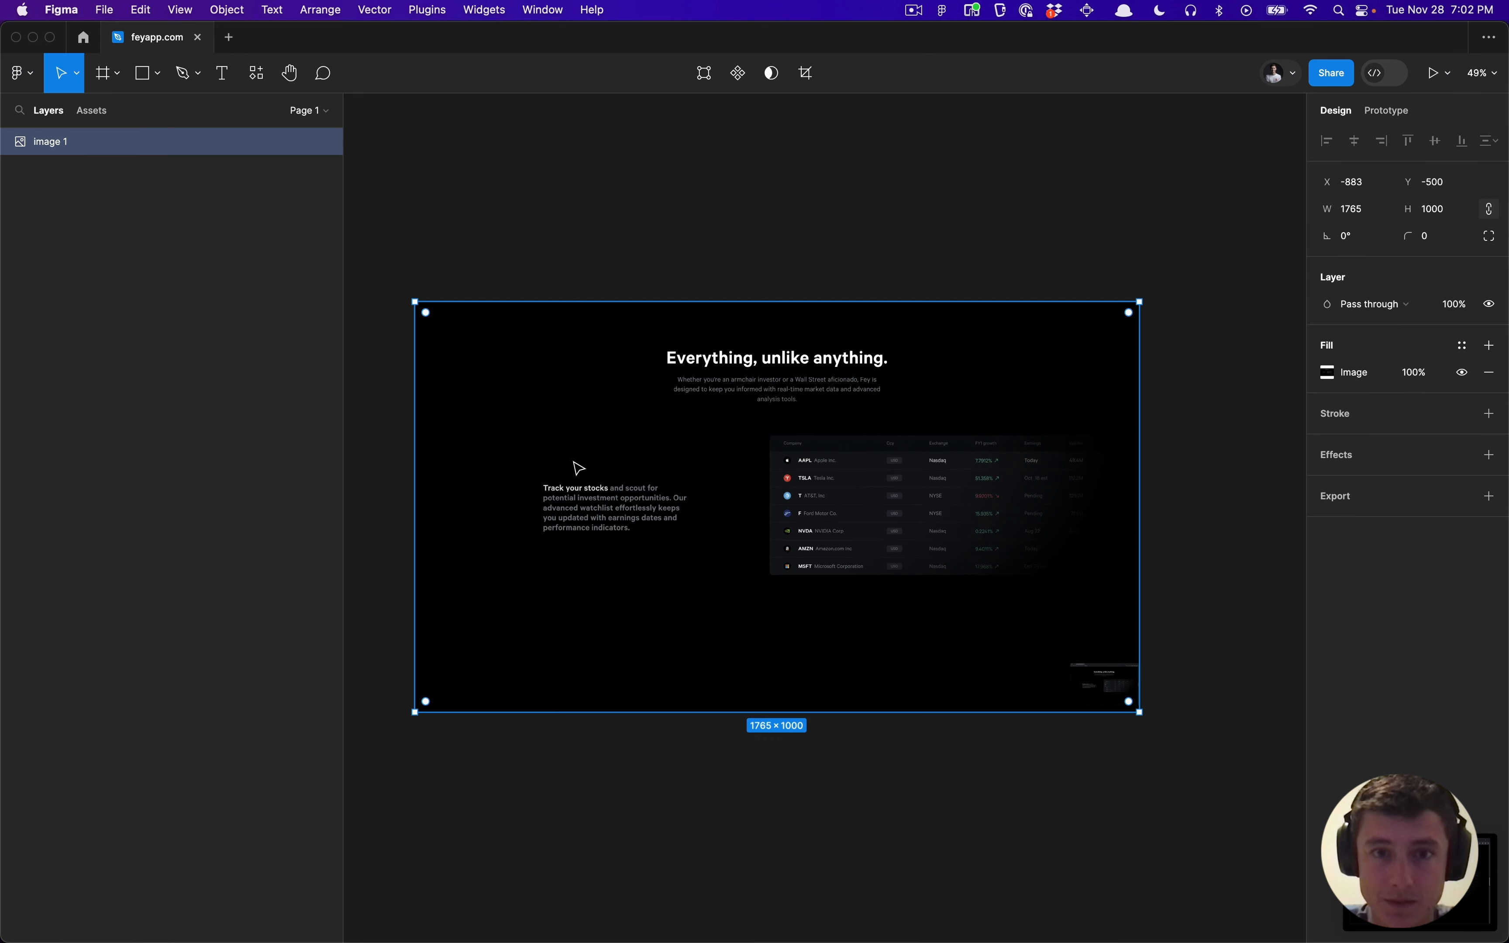
click(740, 242)
super+scroll(740, 242, down, 3)
scroll(740, 242, left, 1)
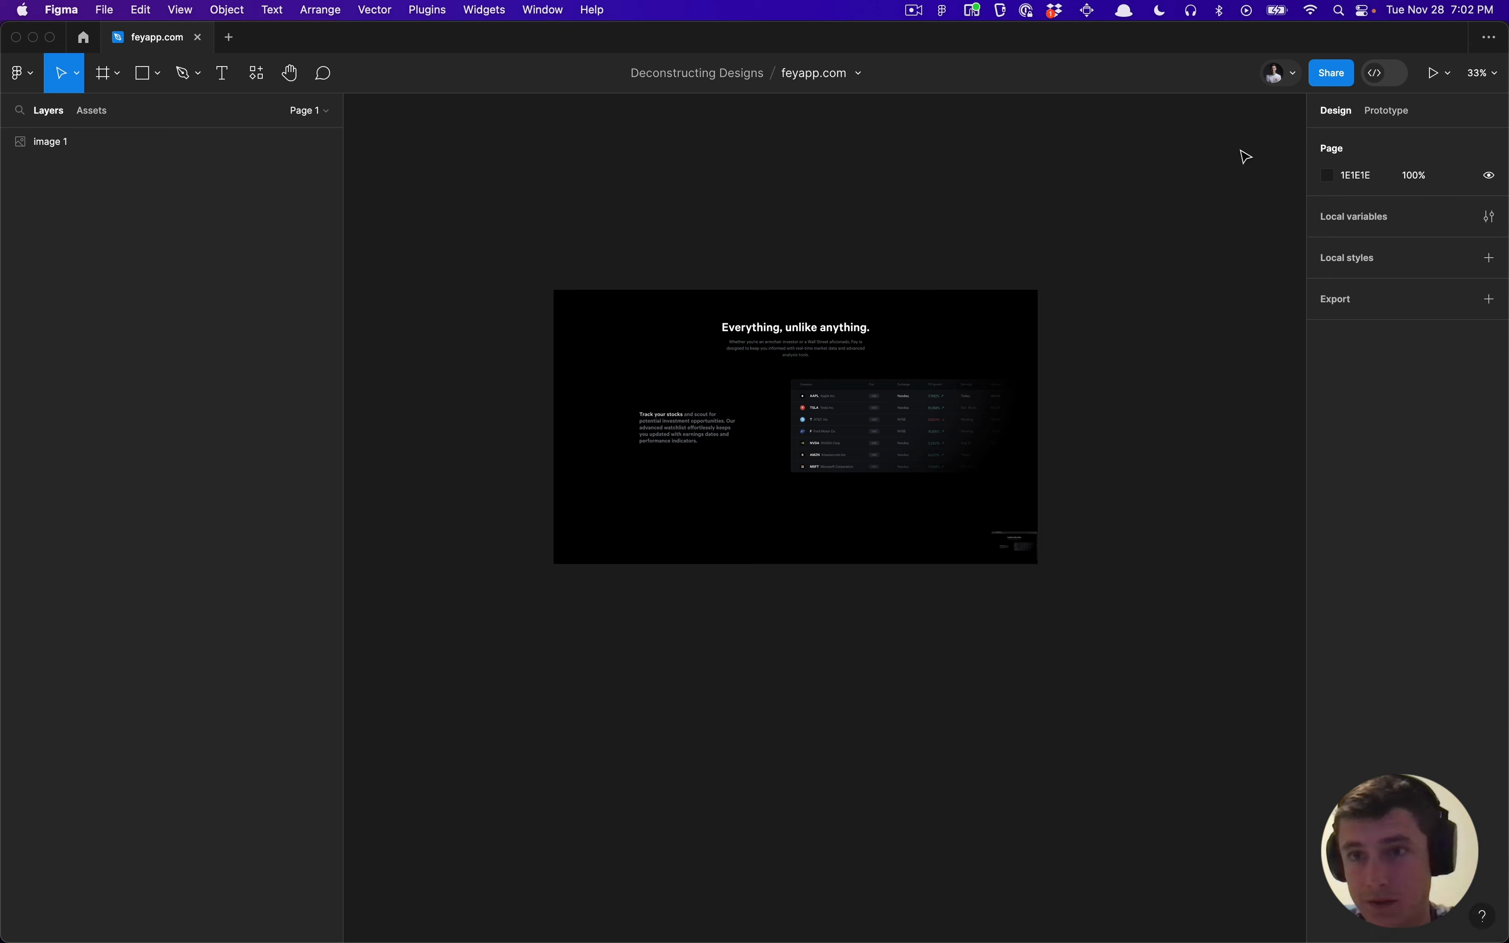
scroll(1050, 227, down, 3)
Step: Switch to Firefox, inspect the section's dFUXPa container and place the Developer Tools window over the lower part of the page
key(super+Tab)
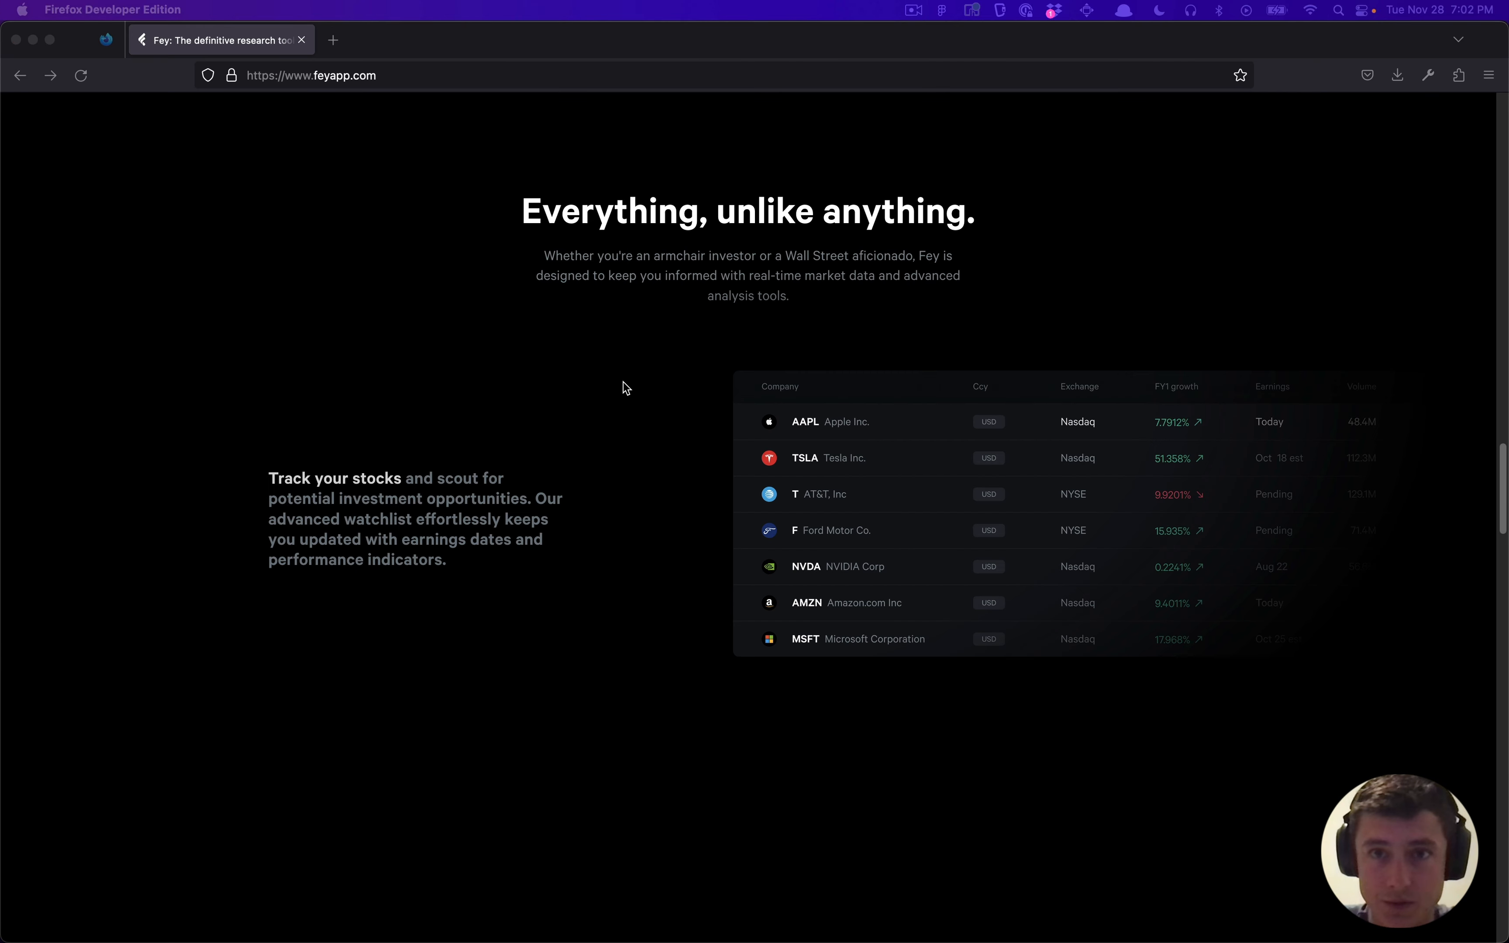
key(super+shift+c)
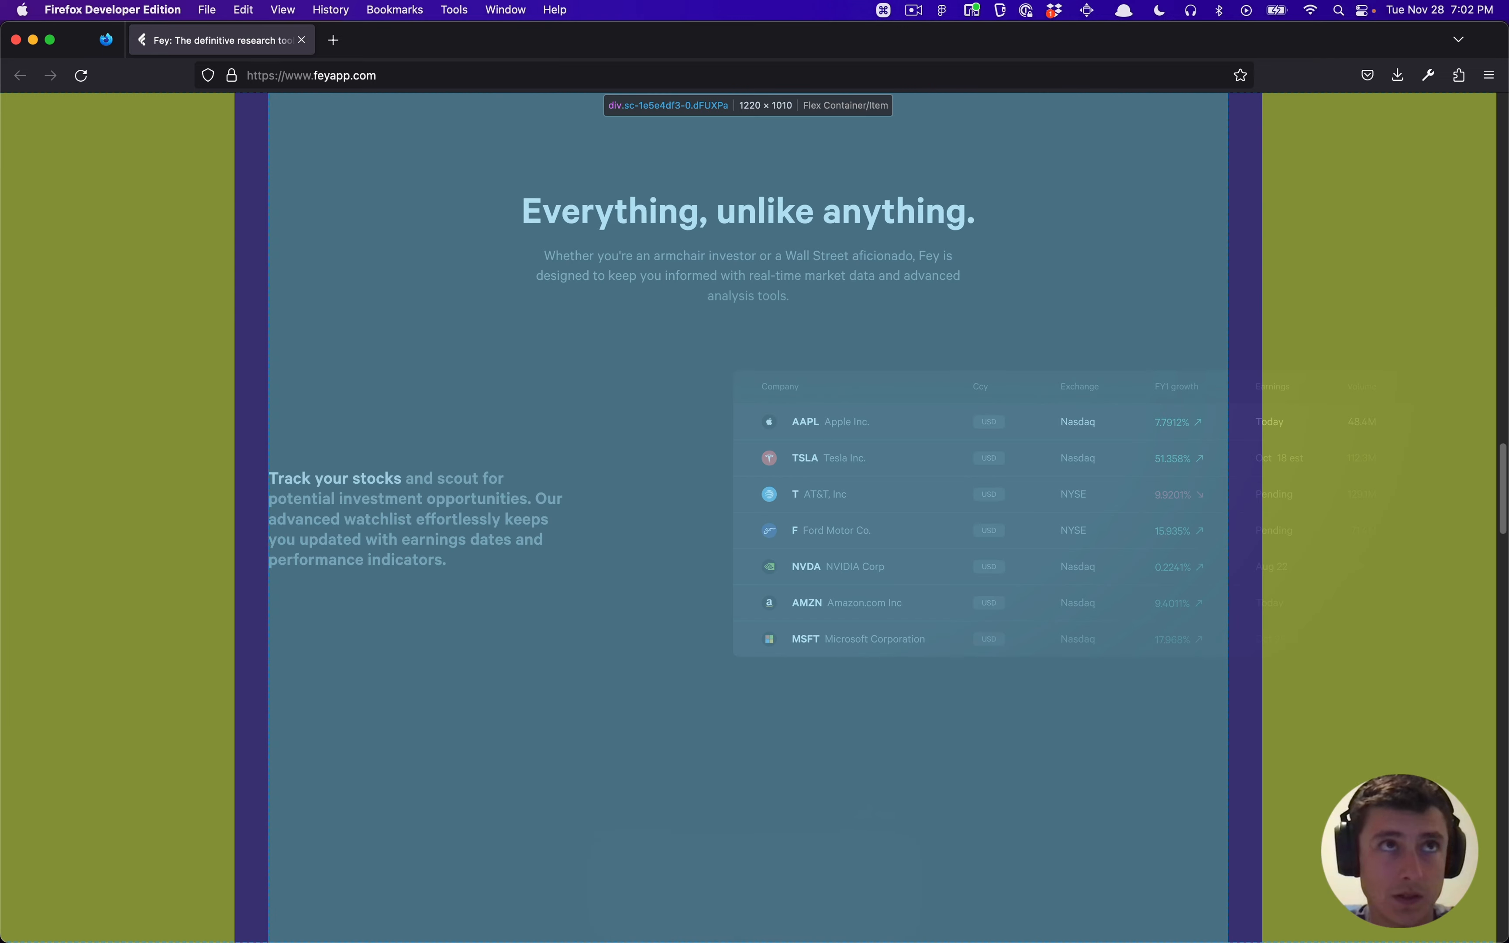
key(ctrl+alt+Right)
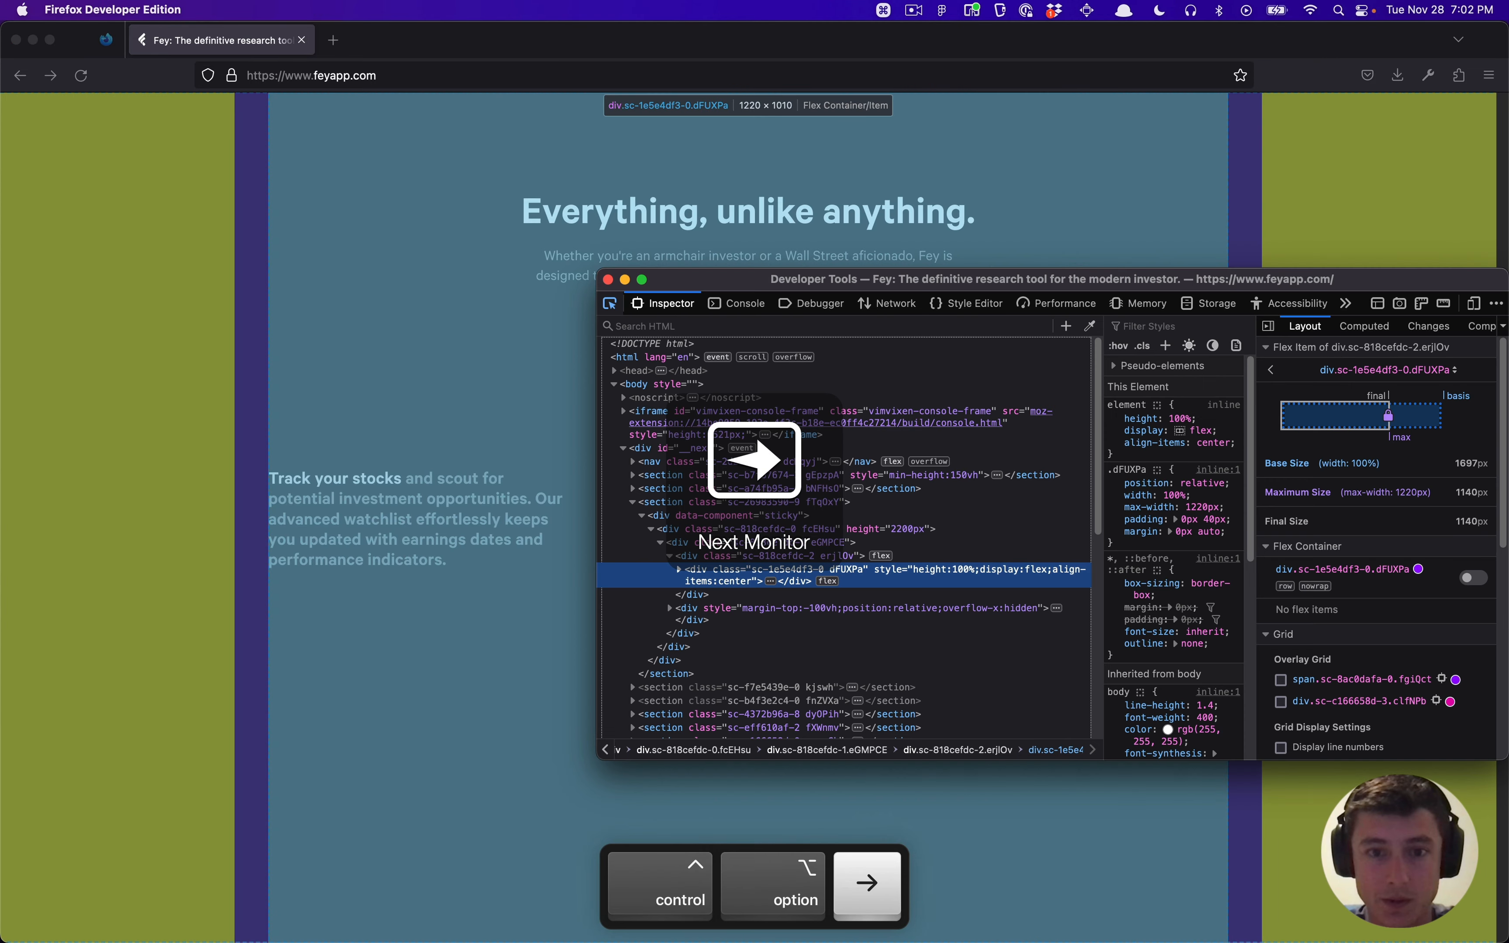
drag(854, 288, 848, 452)
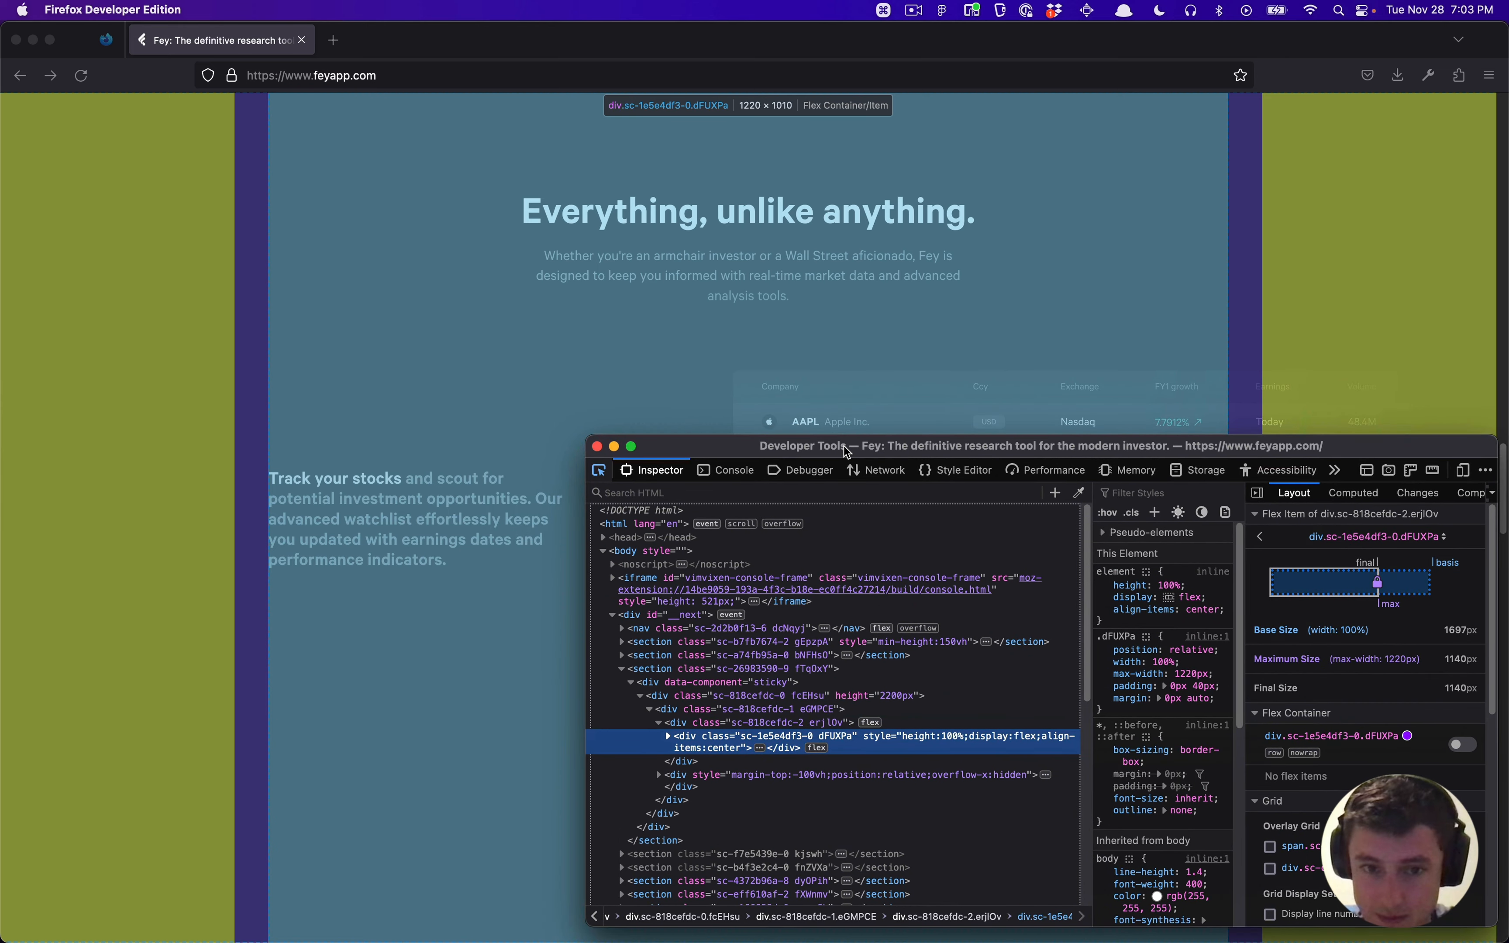
click(658, 723)
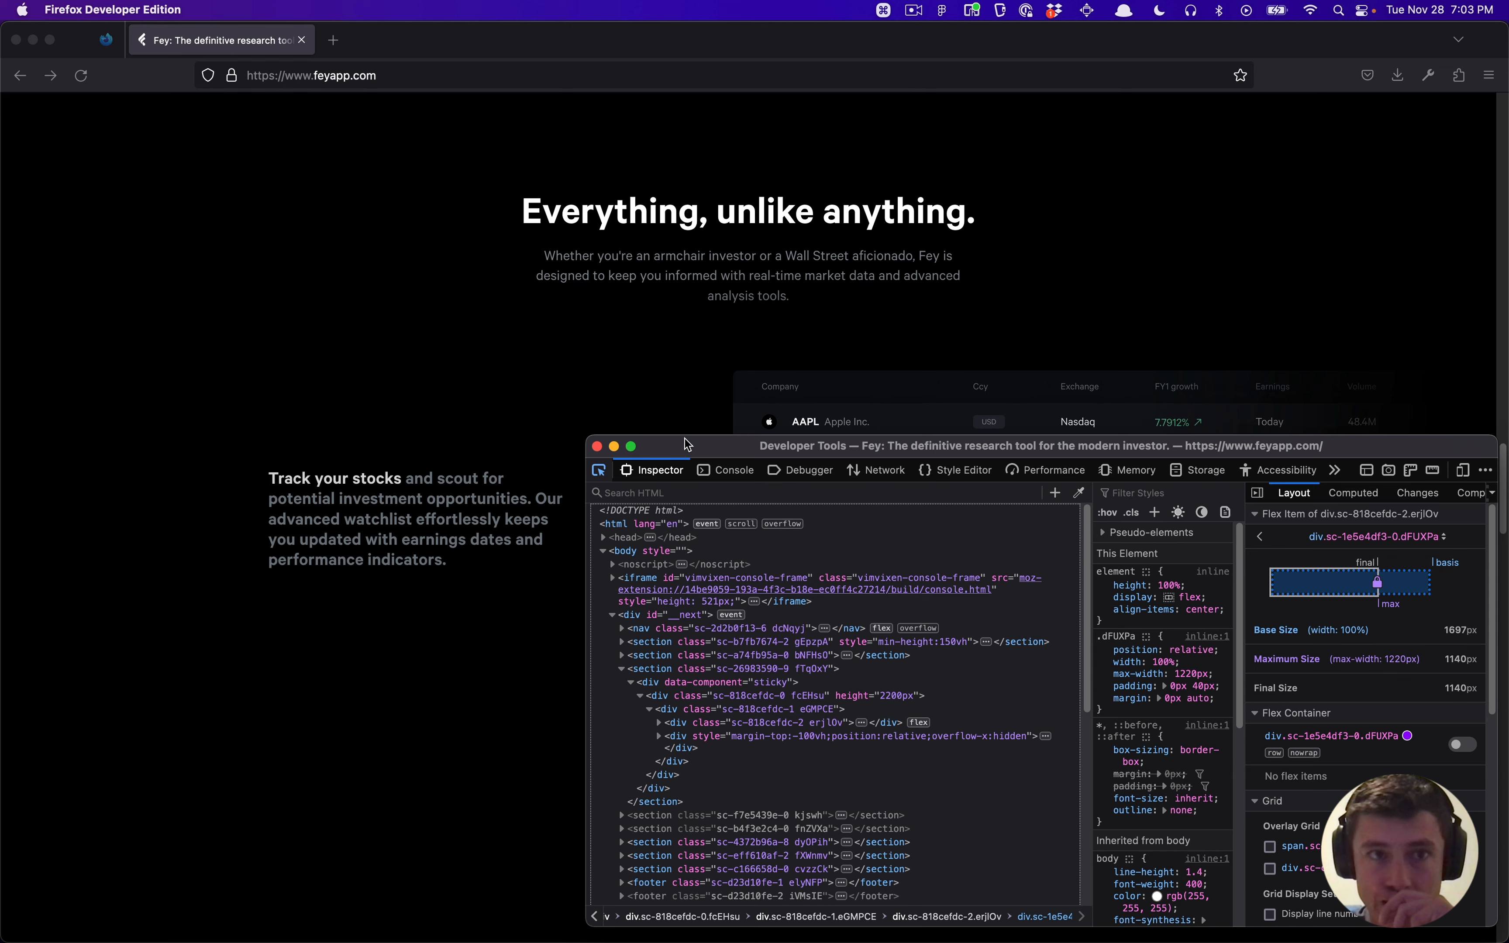
click(383, 44)
key(super+a)
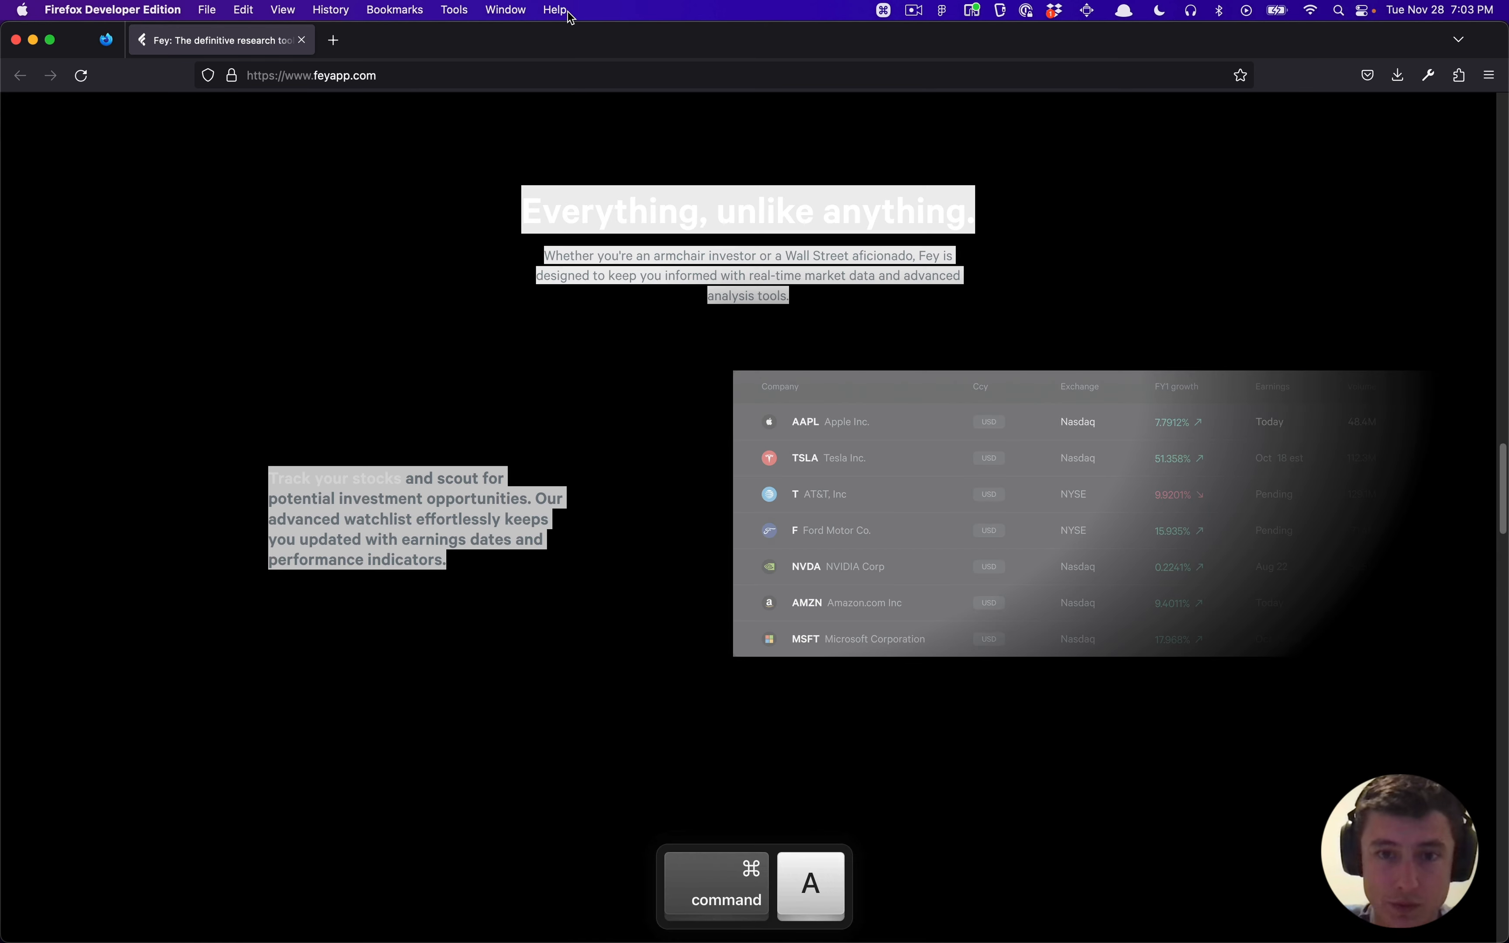
click(657, 303)
key(super+grave)
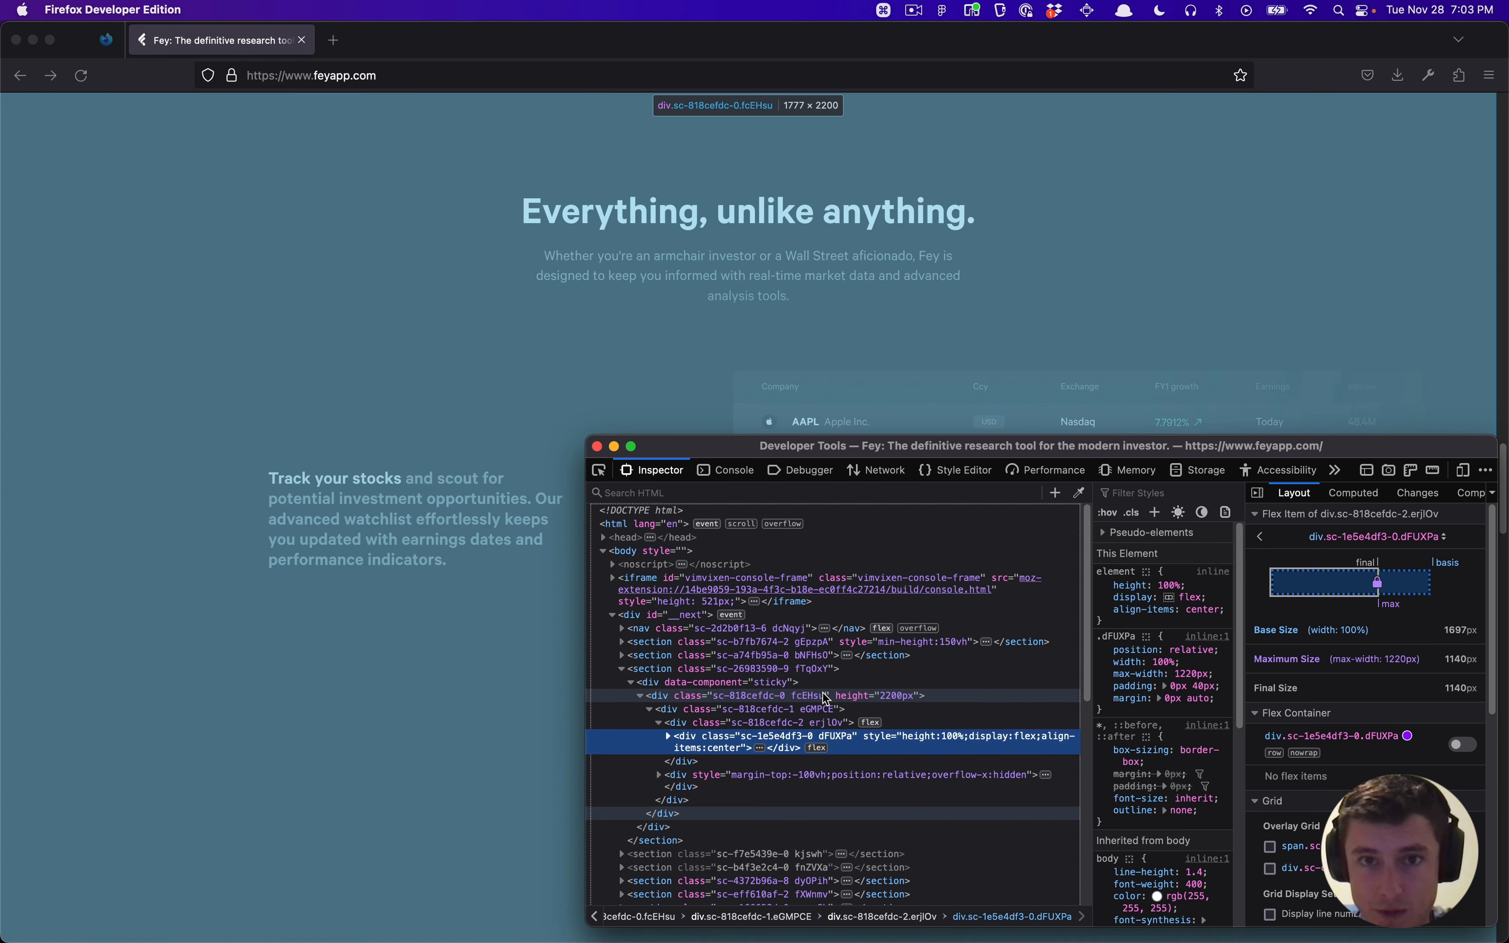
Step: Examine the styles of the nested section containers, from the sticky wrapper div through fcEHsu and erjlOv down to dFUXPa
click(826, 697)
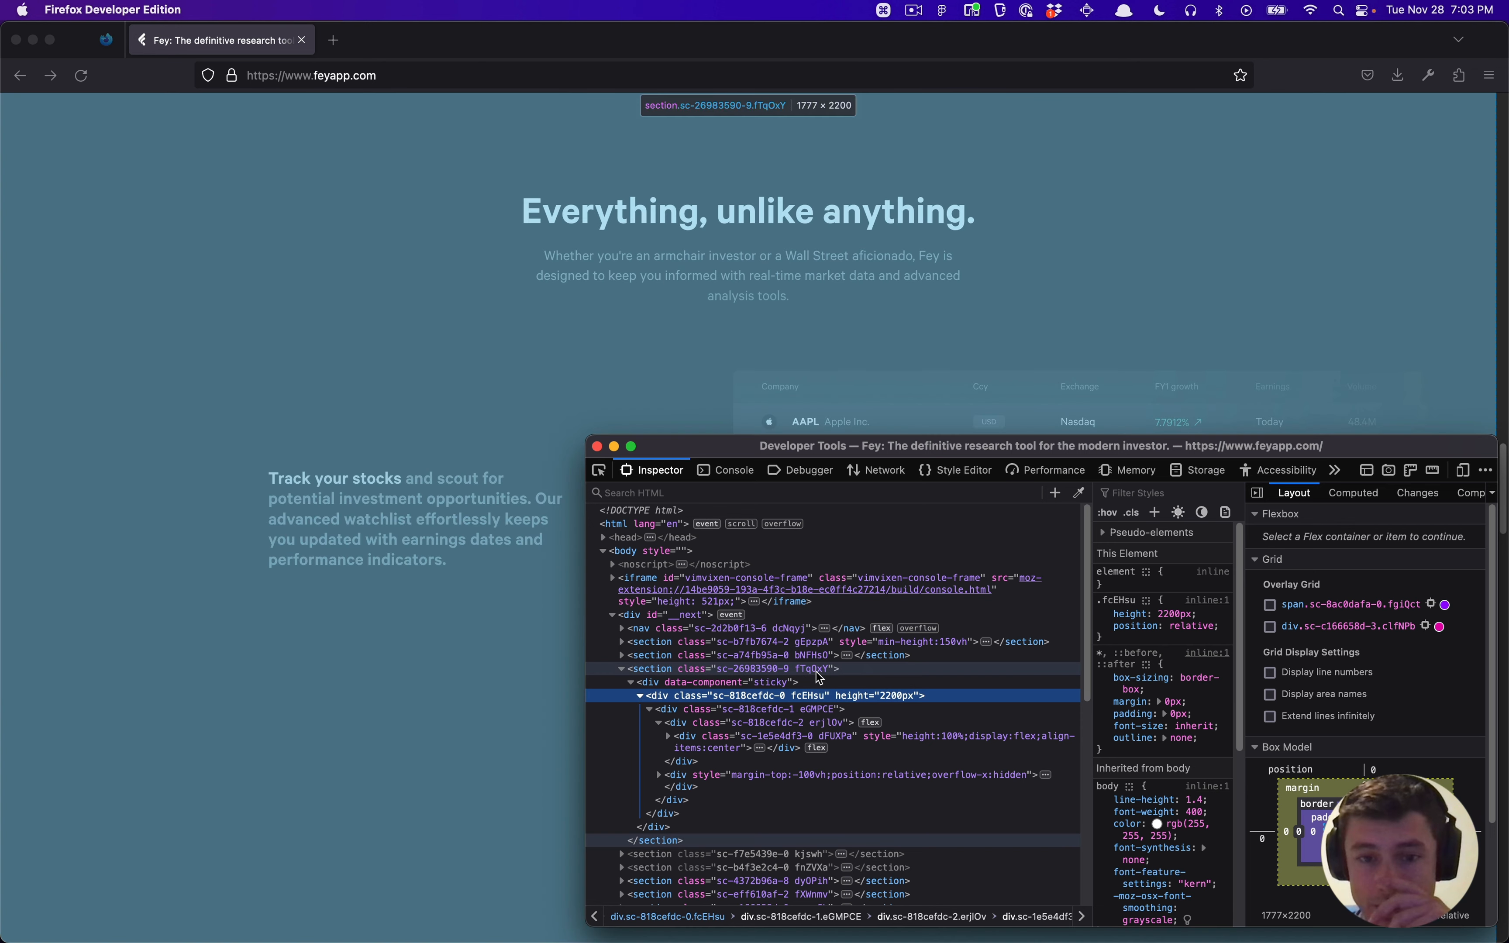
click(800, 684)
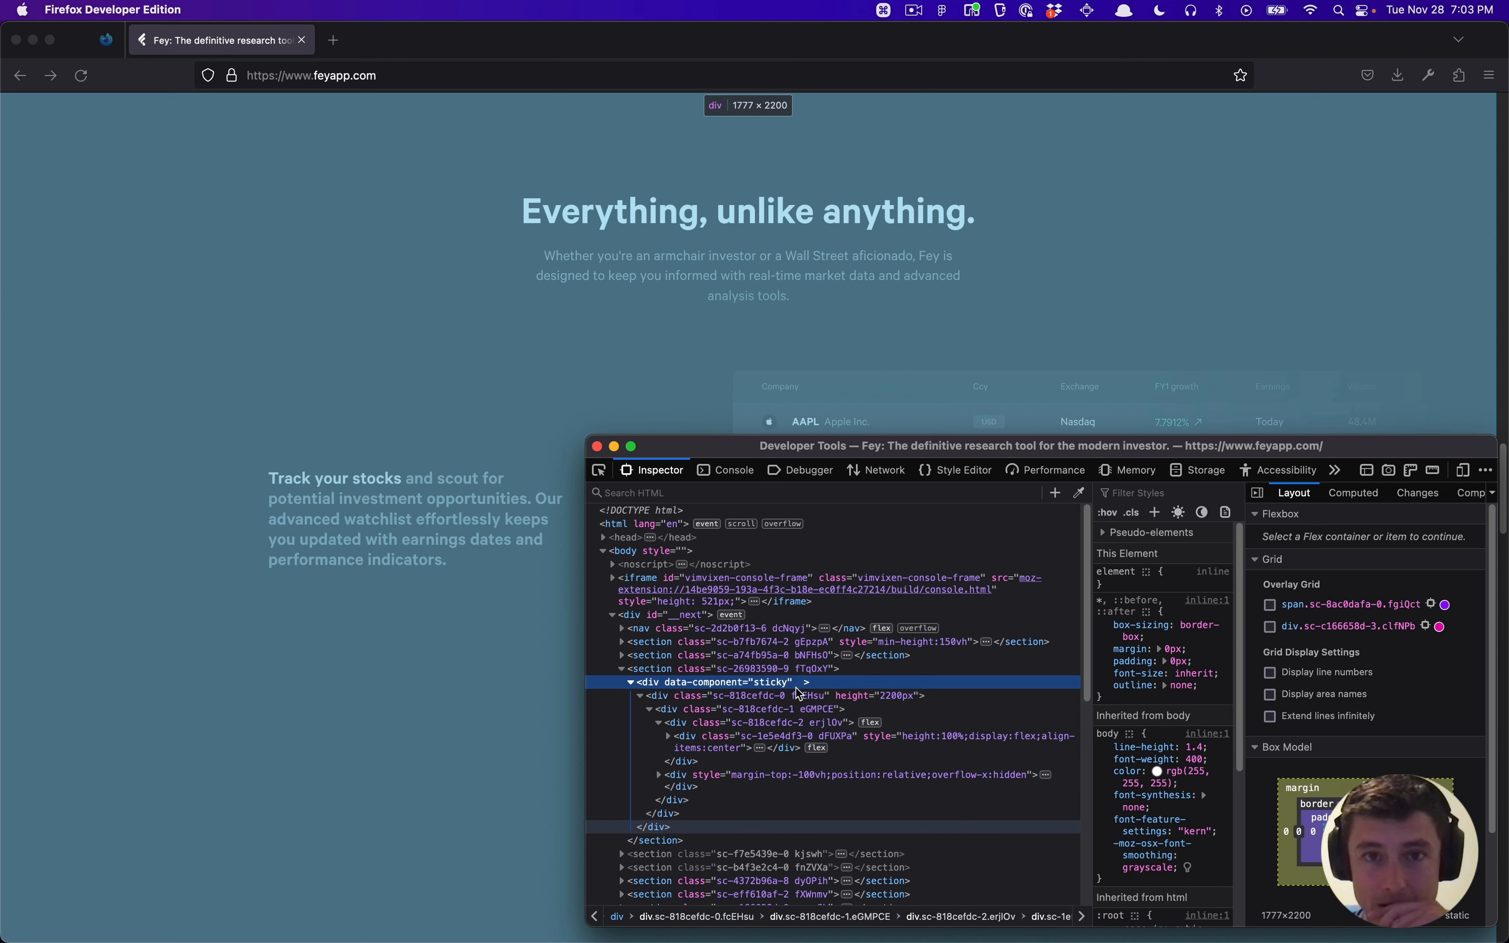
click(799, 698)
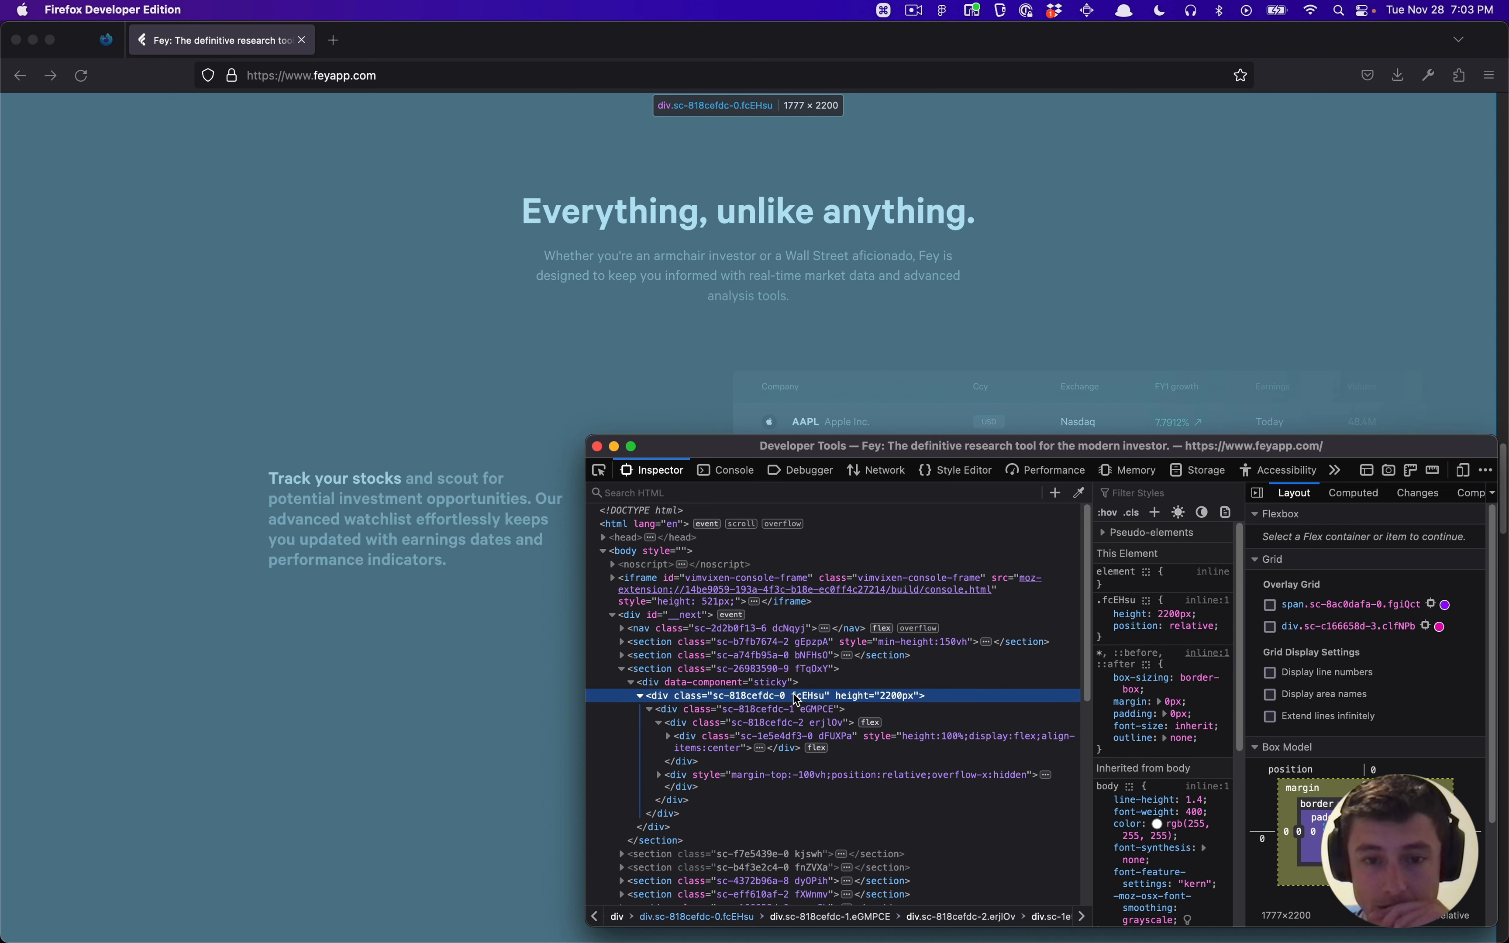
click(797, 711)
click(797, 723)
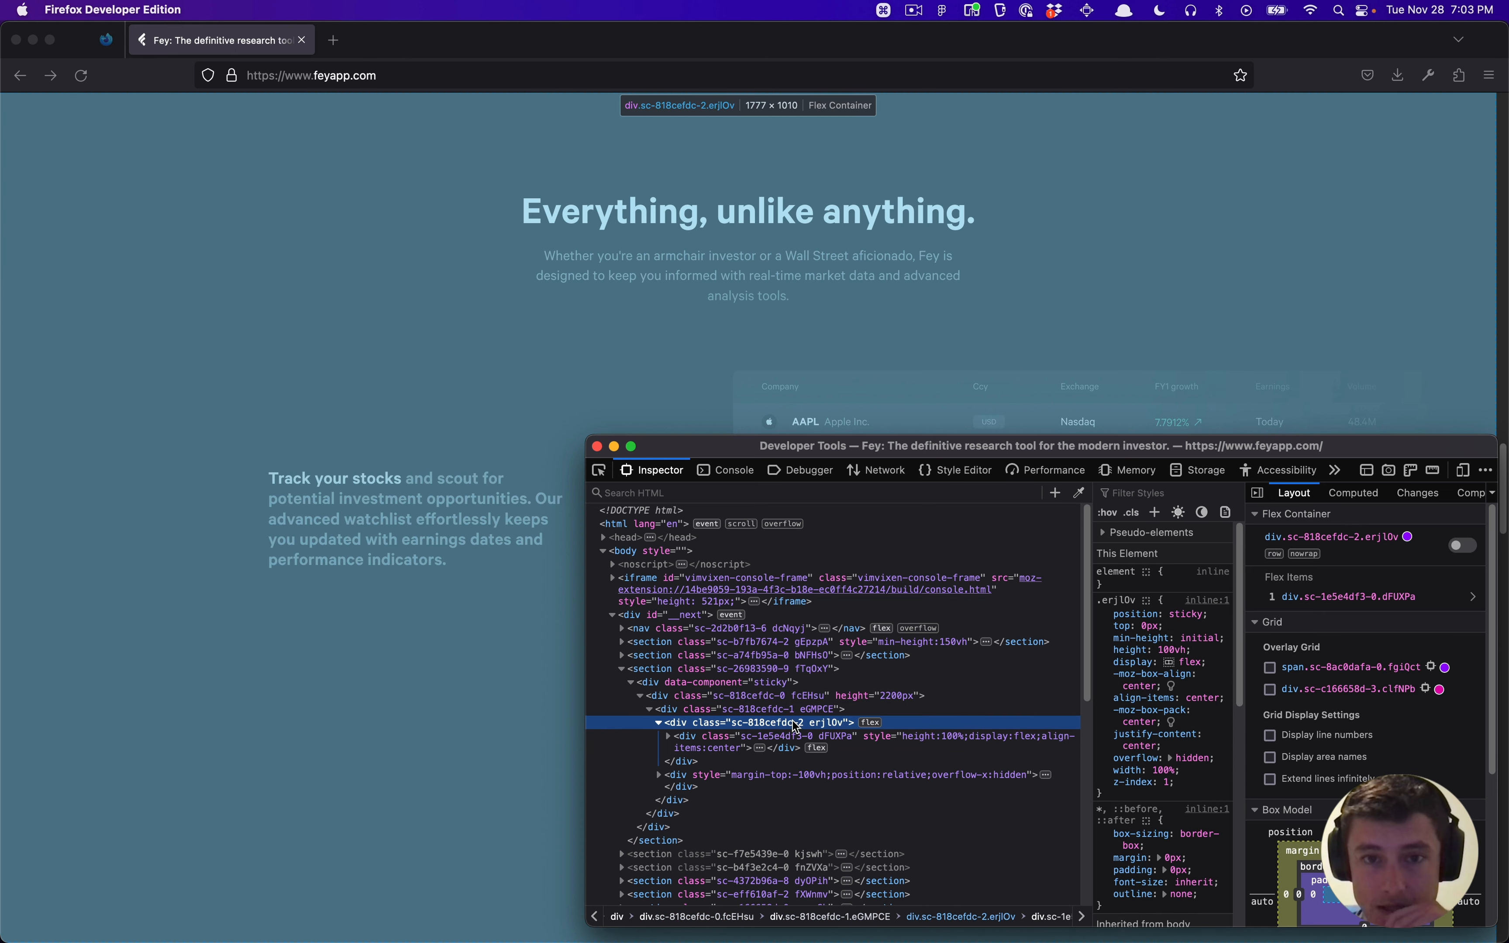
click(794, 737)
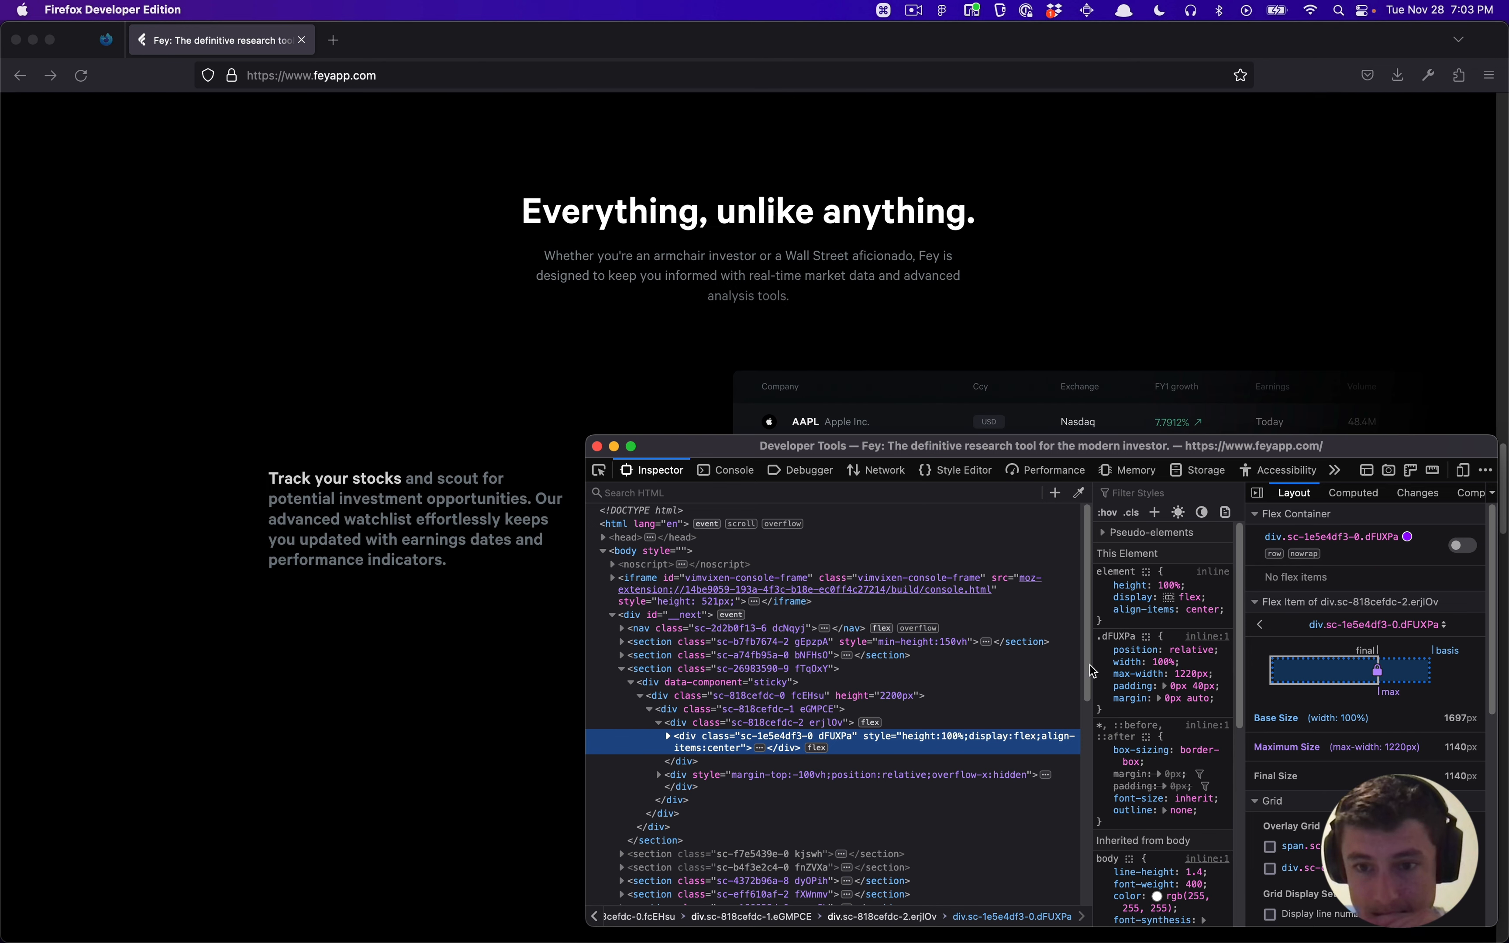
Step: Check the effect of the dFUXPa container's padding by turning the declaration off and back on
click(1198, 686)
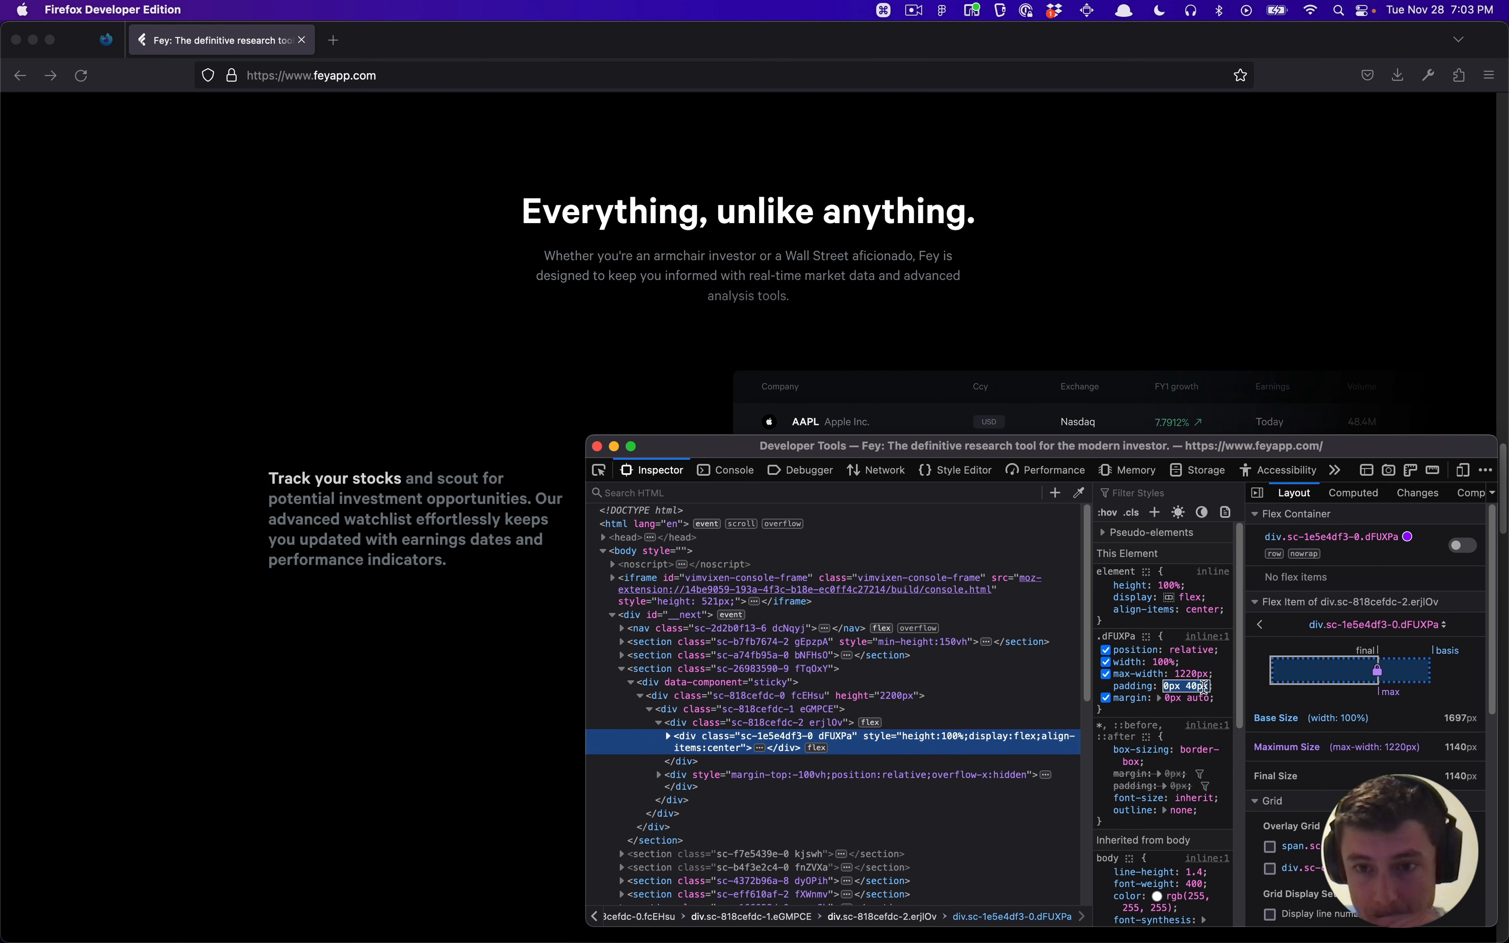
click(1110, 689)
click(1110, 689)
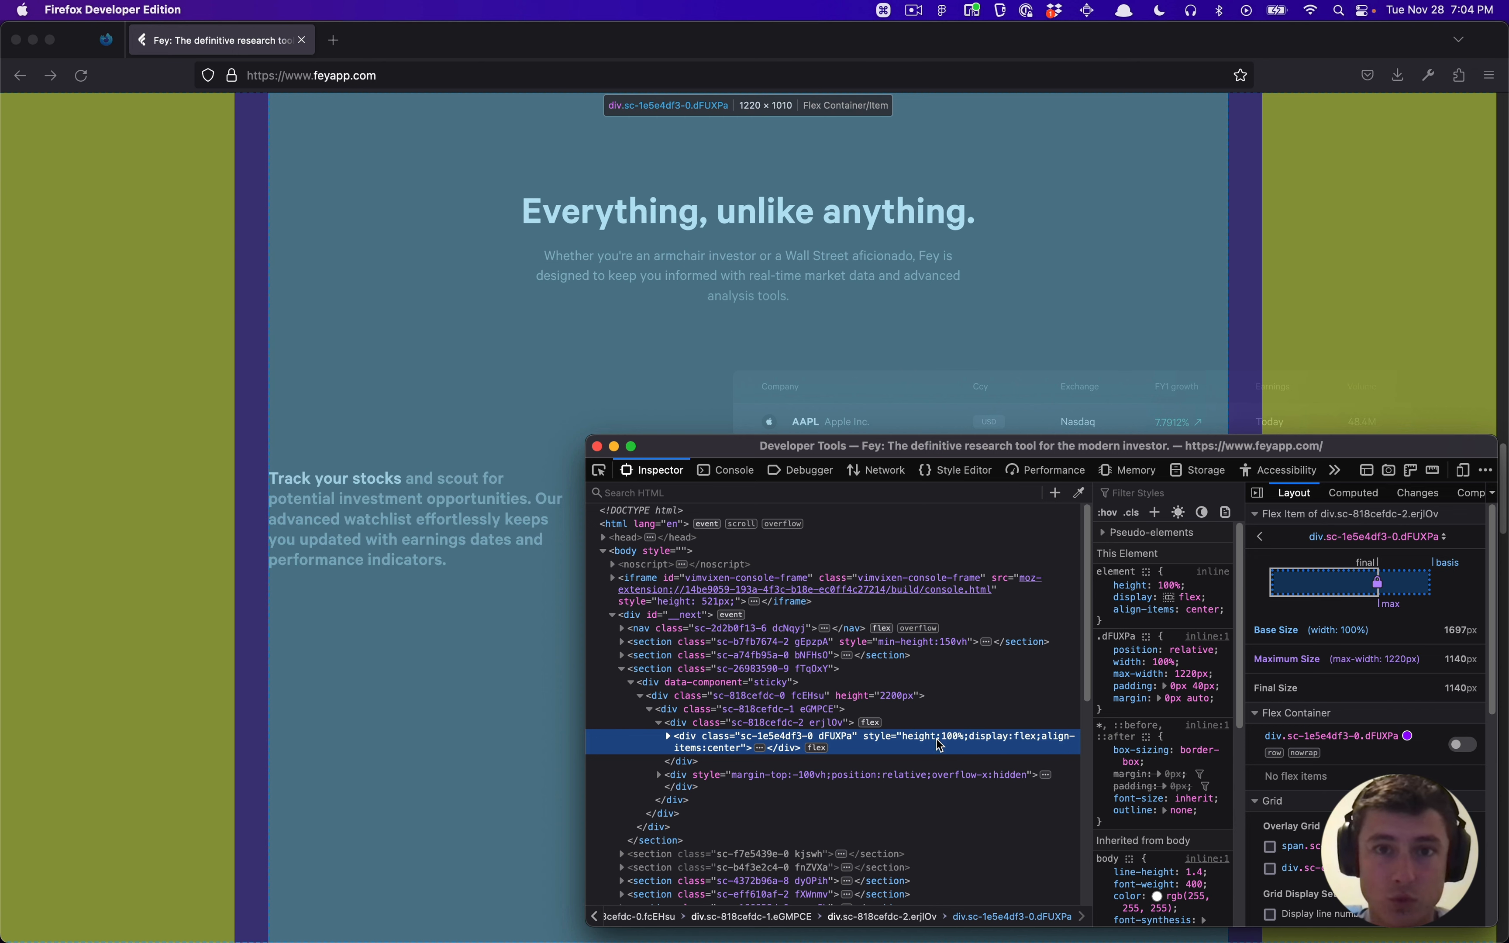
Step: Switch to Figma, draw a frame below the screenshot and give it the MacBook Air preset size of 1280 × 832
key(super+Tab)
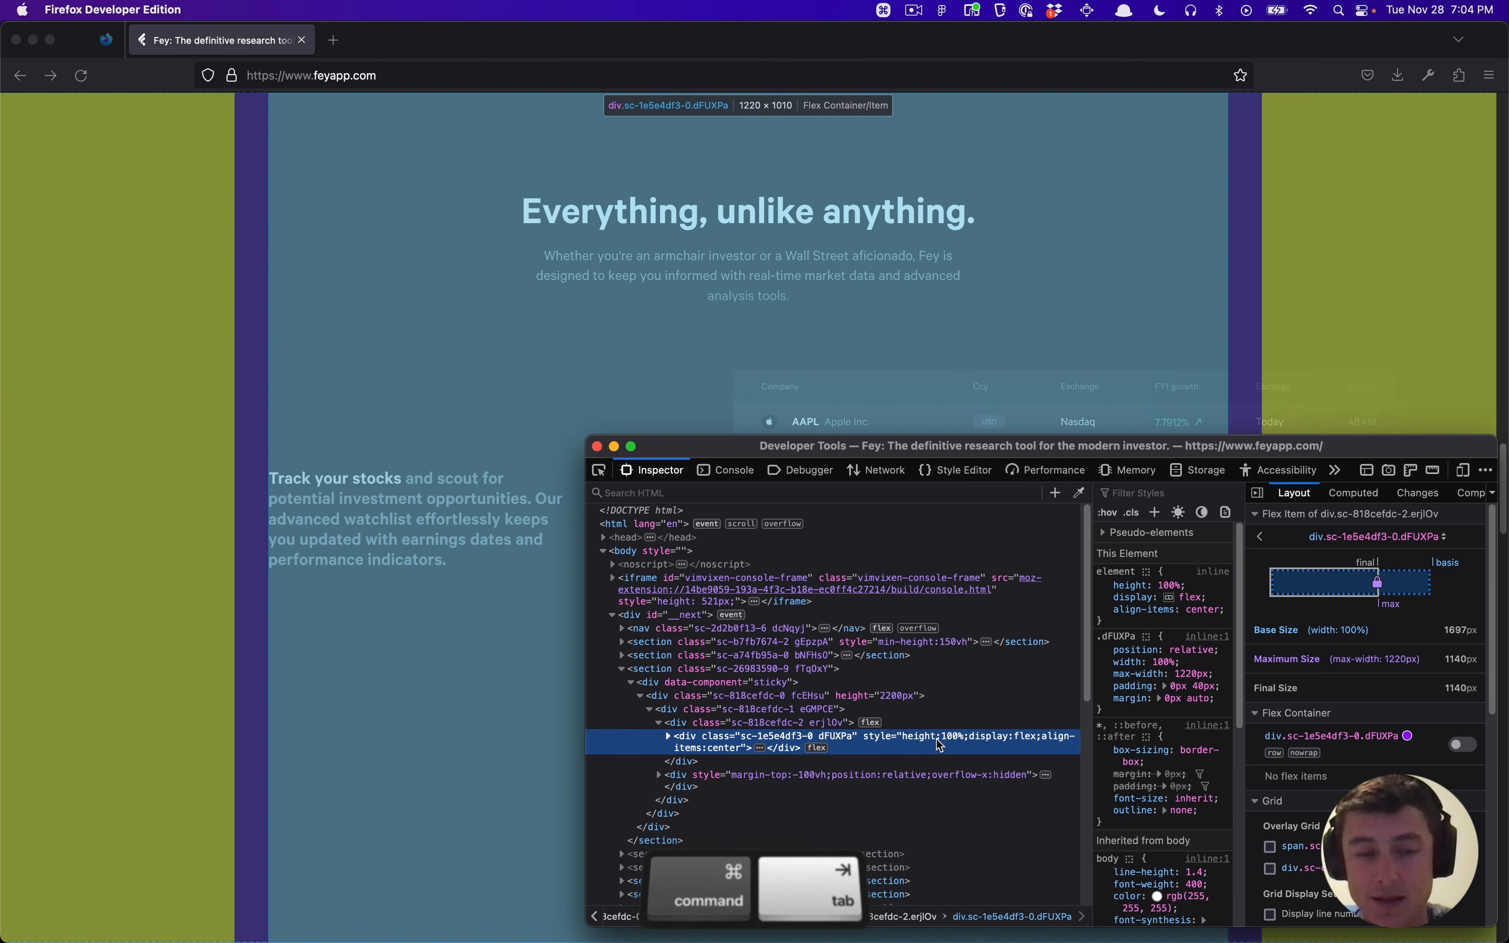
key(super+Tab)
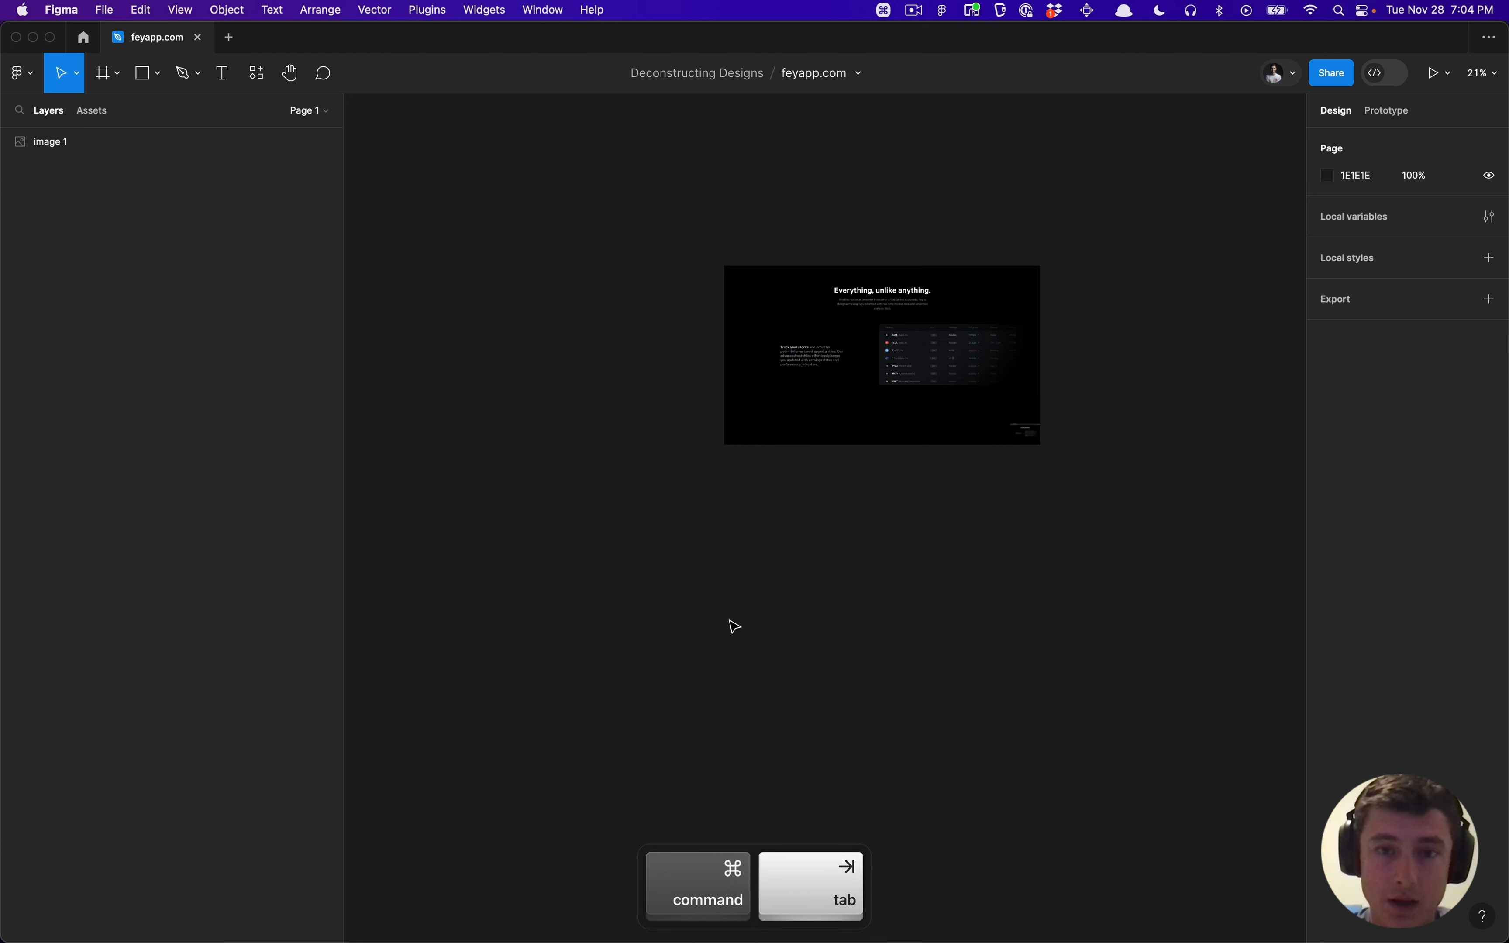
key(f)
drag(557, 502, 933, 827)
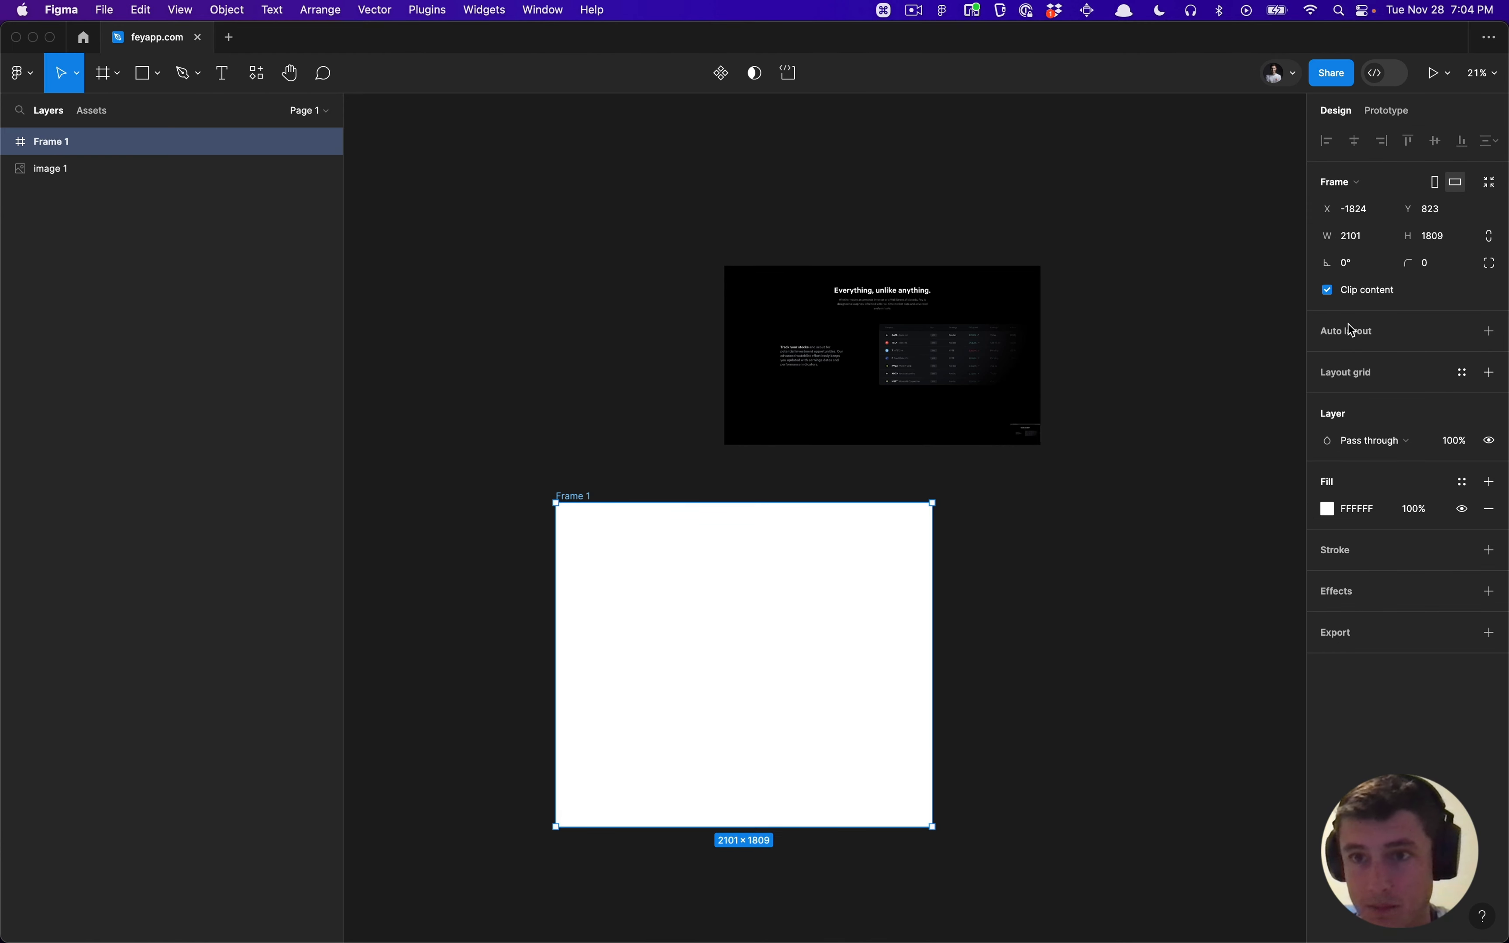
click(1351, 184)
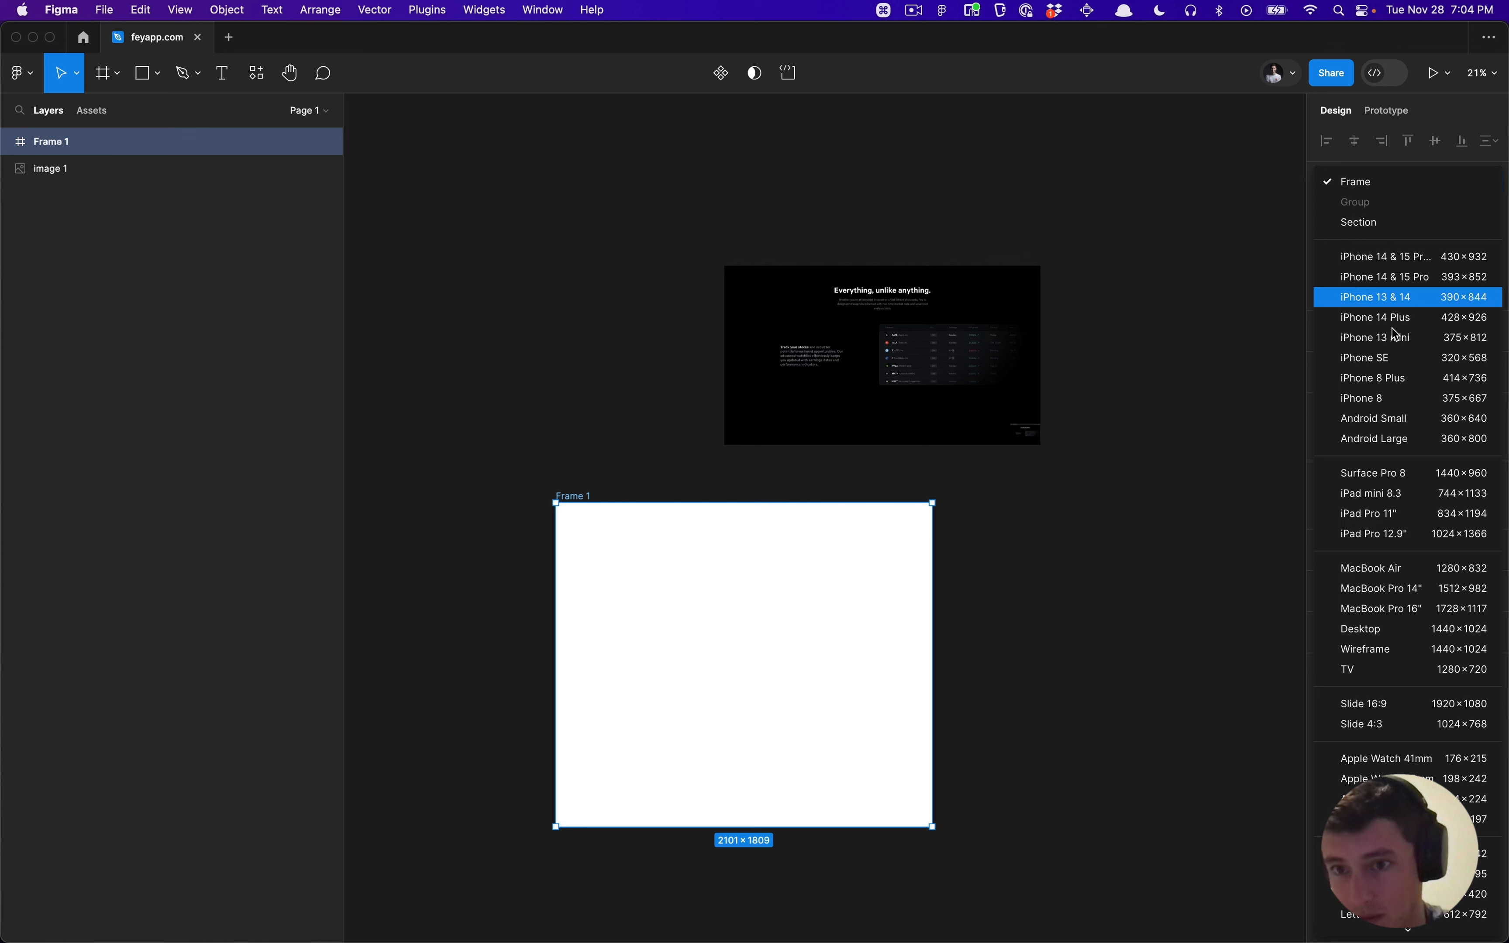
click(1405, 569)
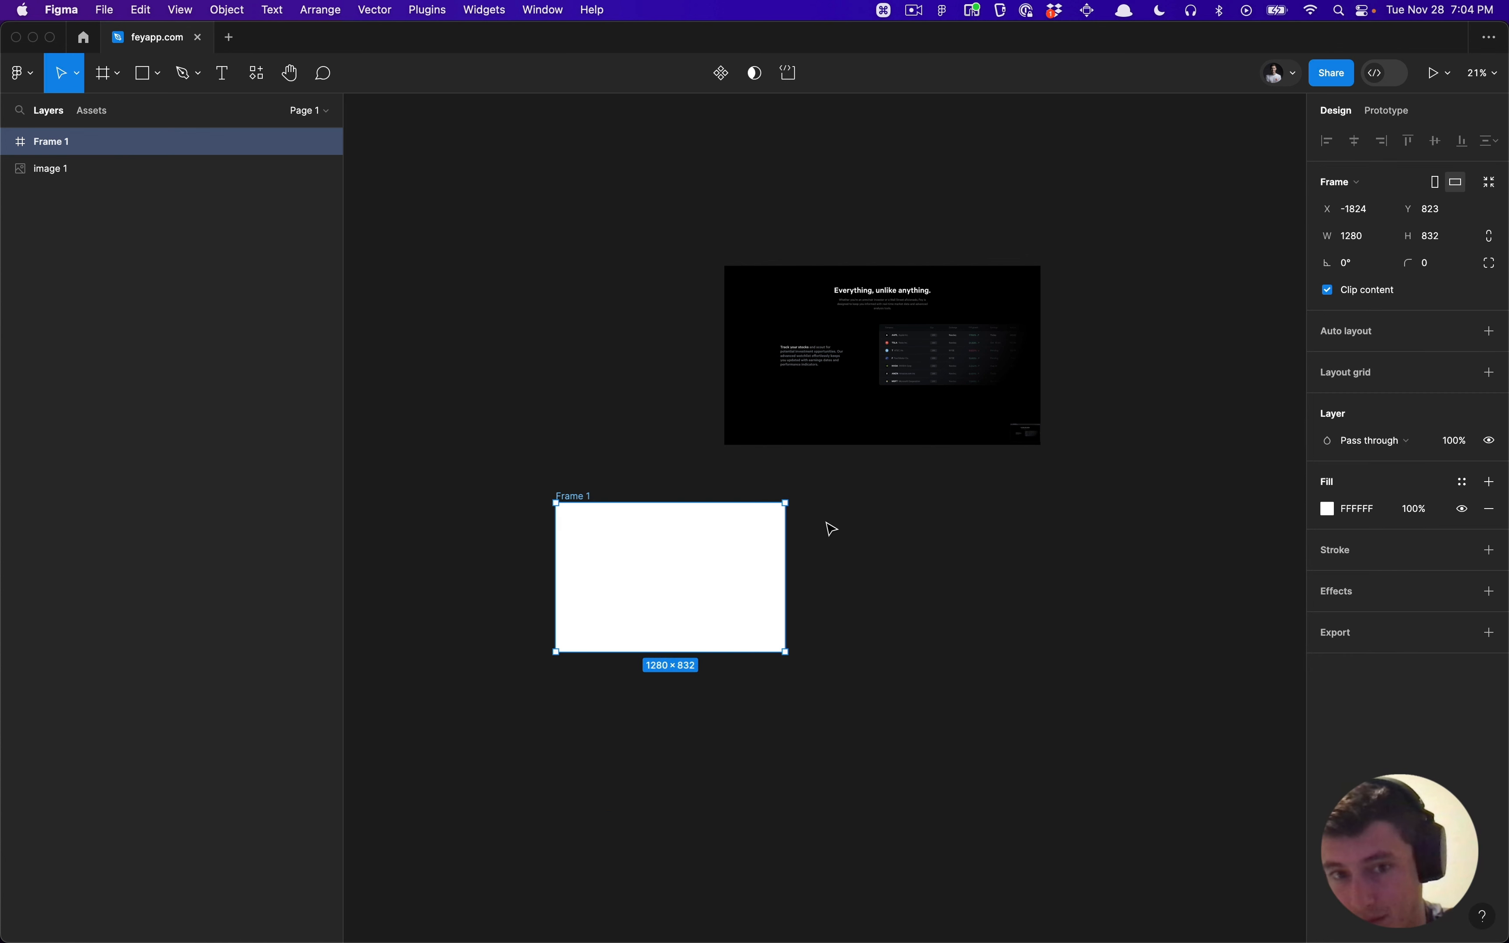
Step: Duplicate the MacBook Air frame alongside the original and set the copy's size to 1220 × 1010
scroll(687, 556, left, 2)
scroll(688, 557, right, 1)
drag(703, 563, 927, 540)
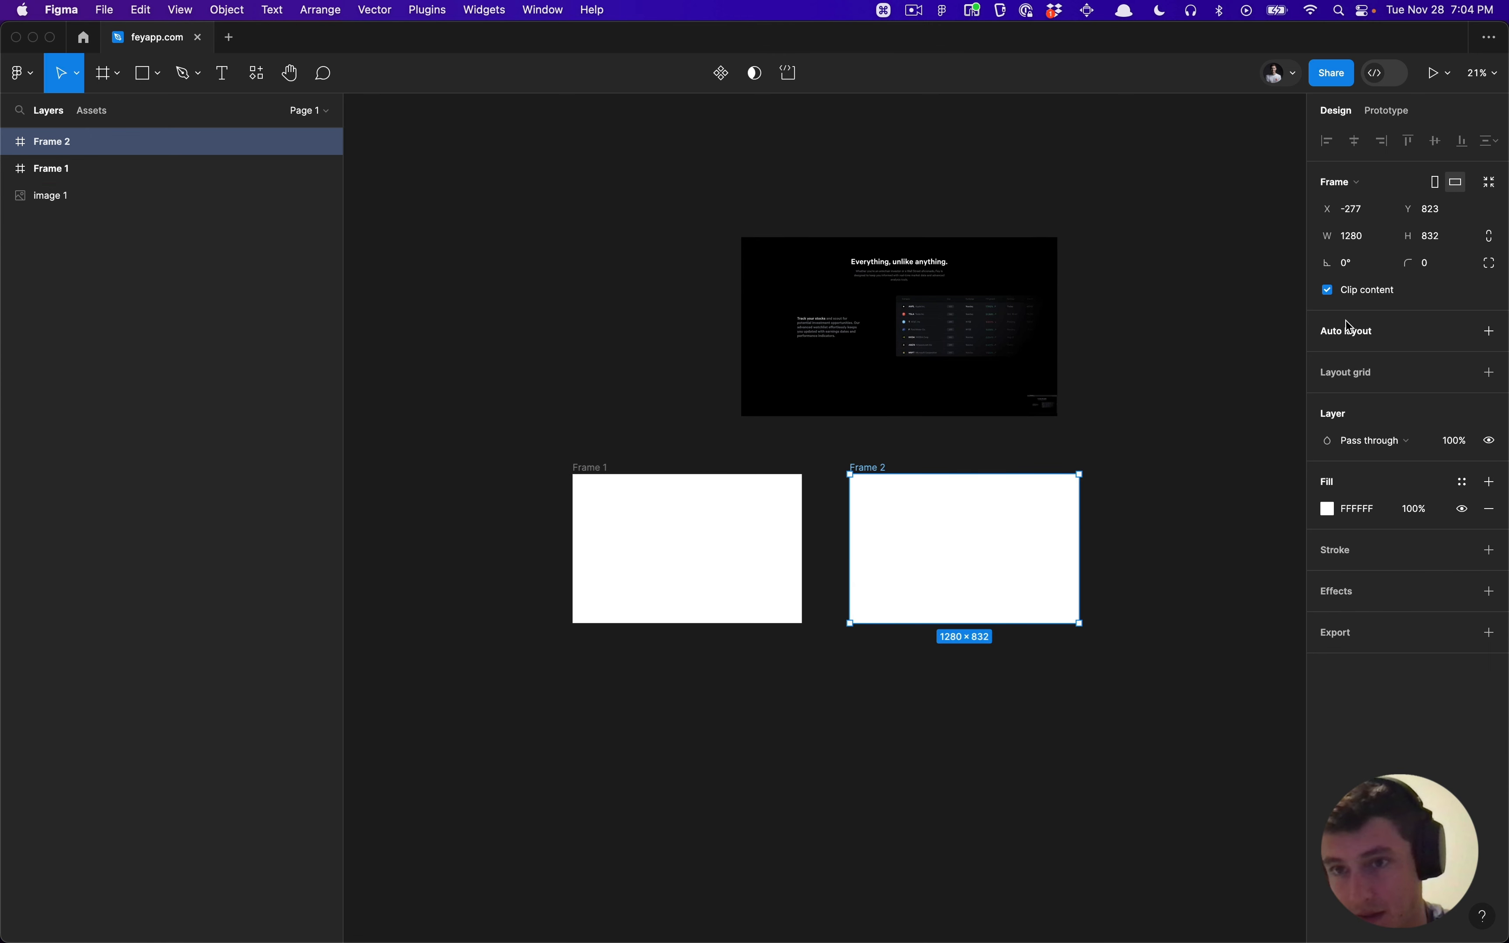
text(1220)
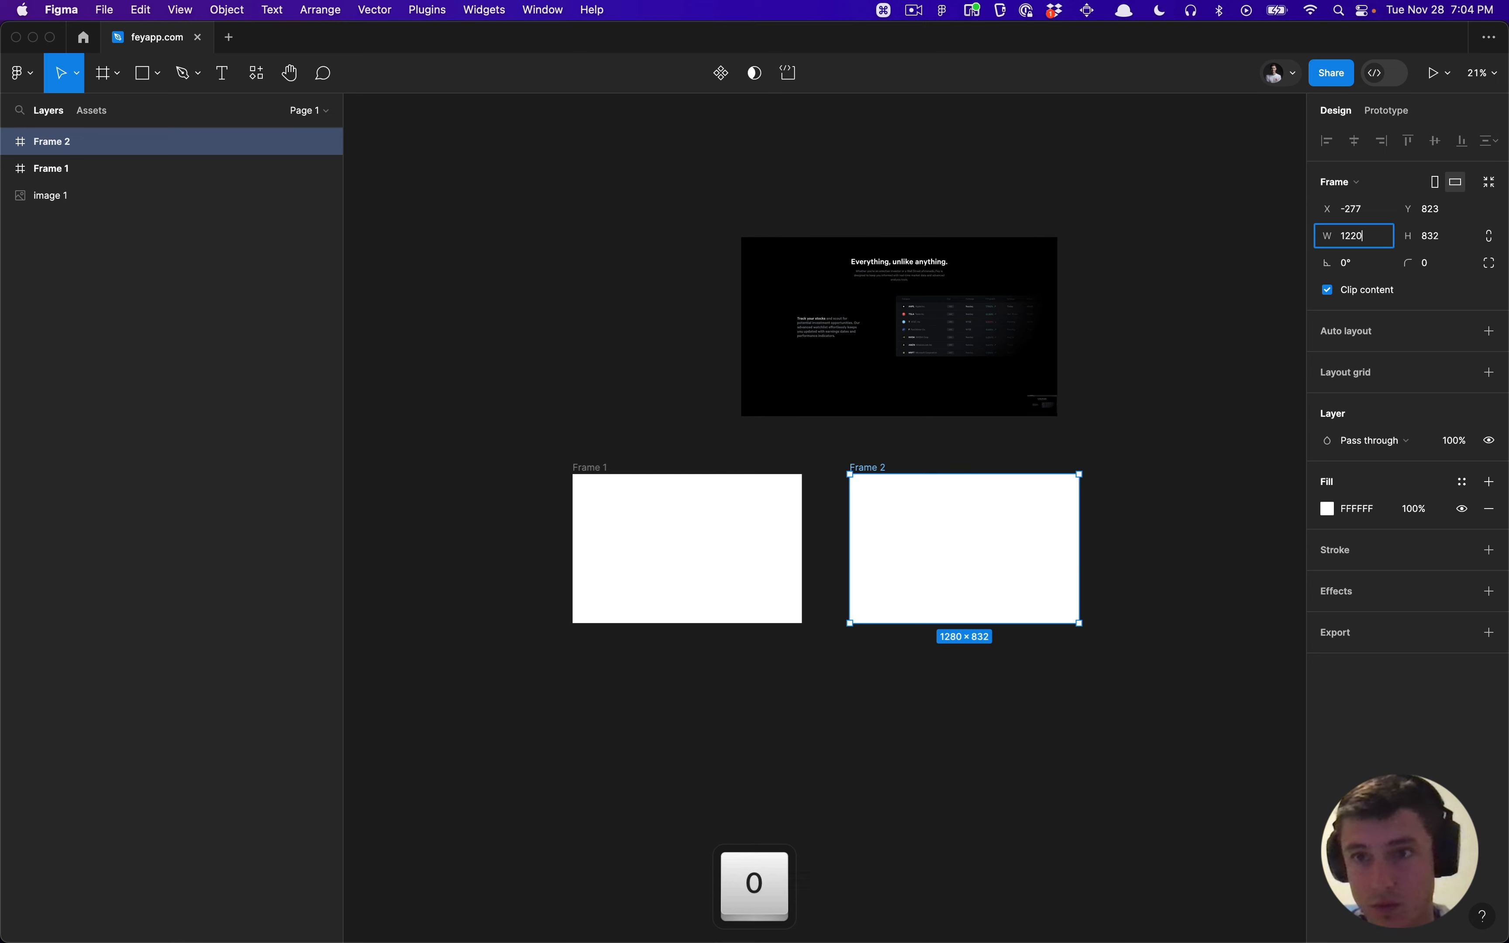
key(Tab)
text(1110)
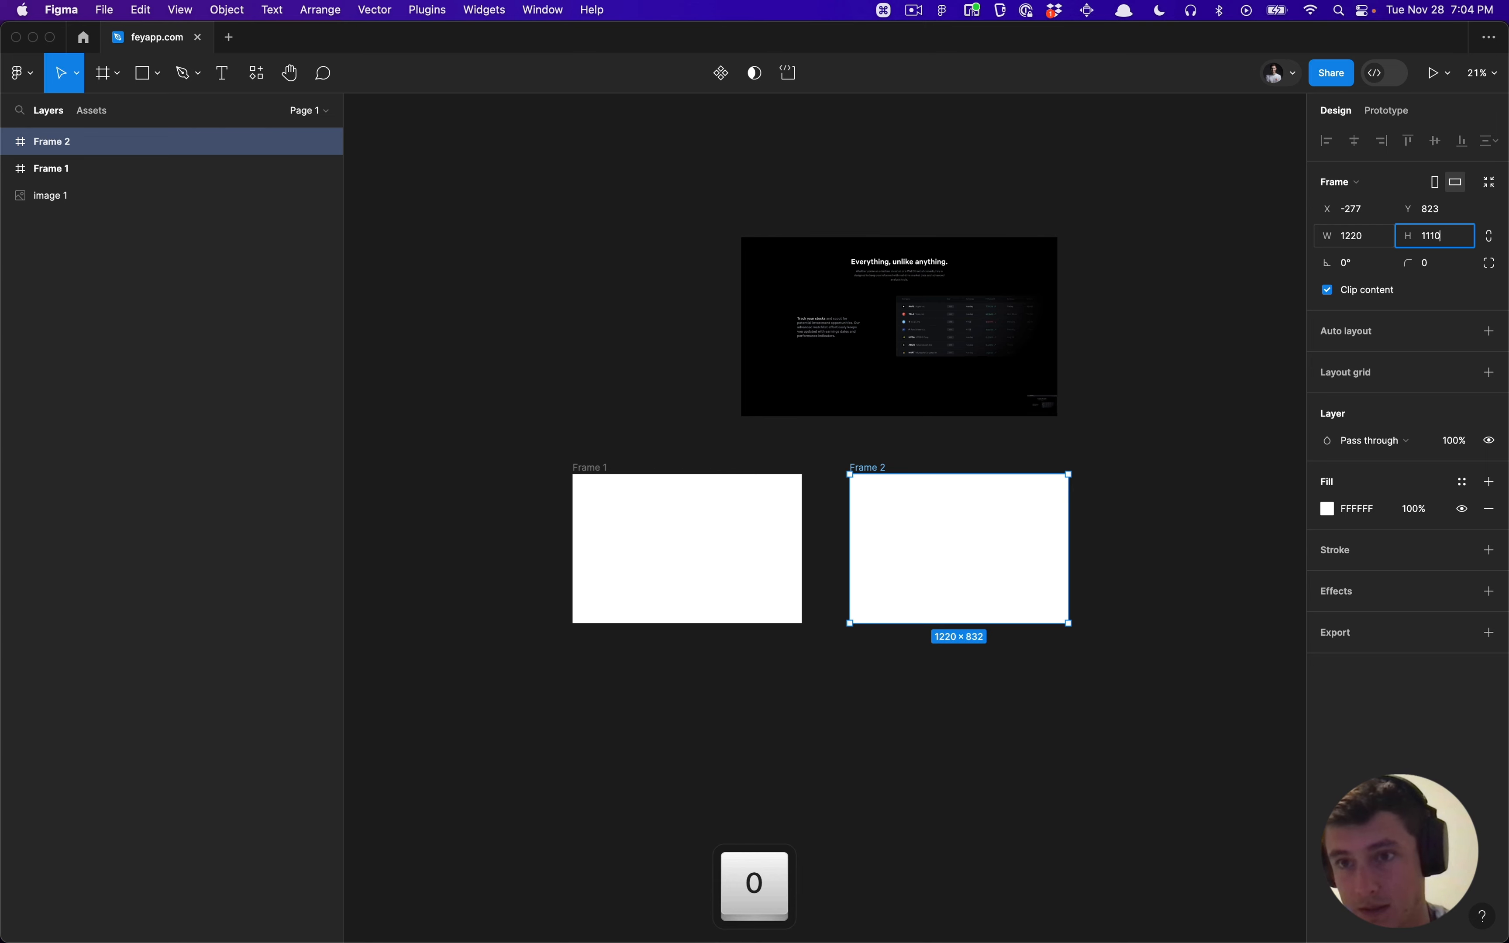
key(BackSpace)
text(0)
key(Return)
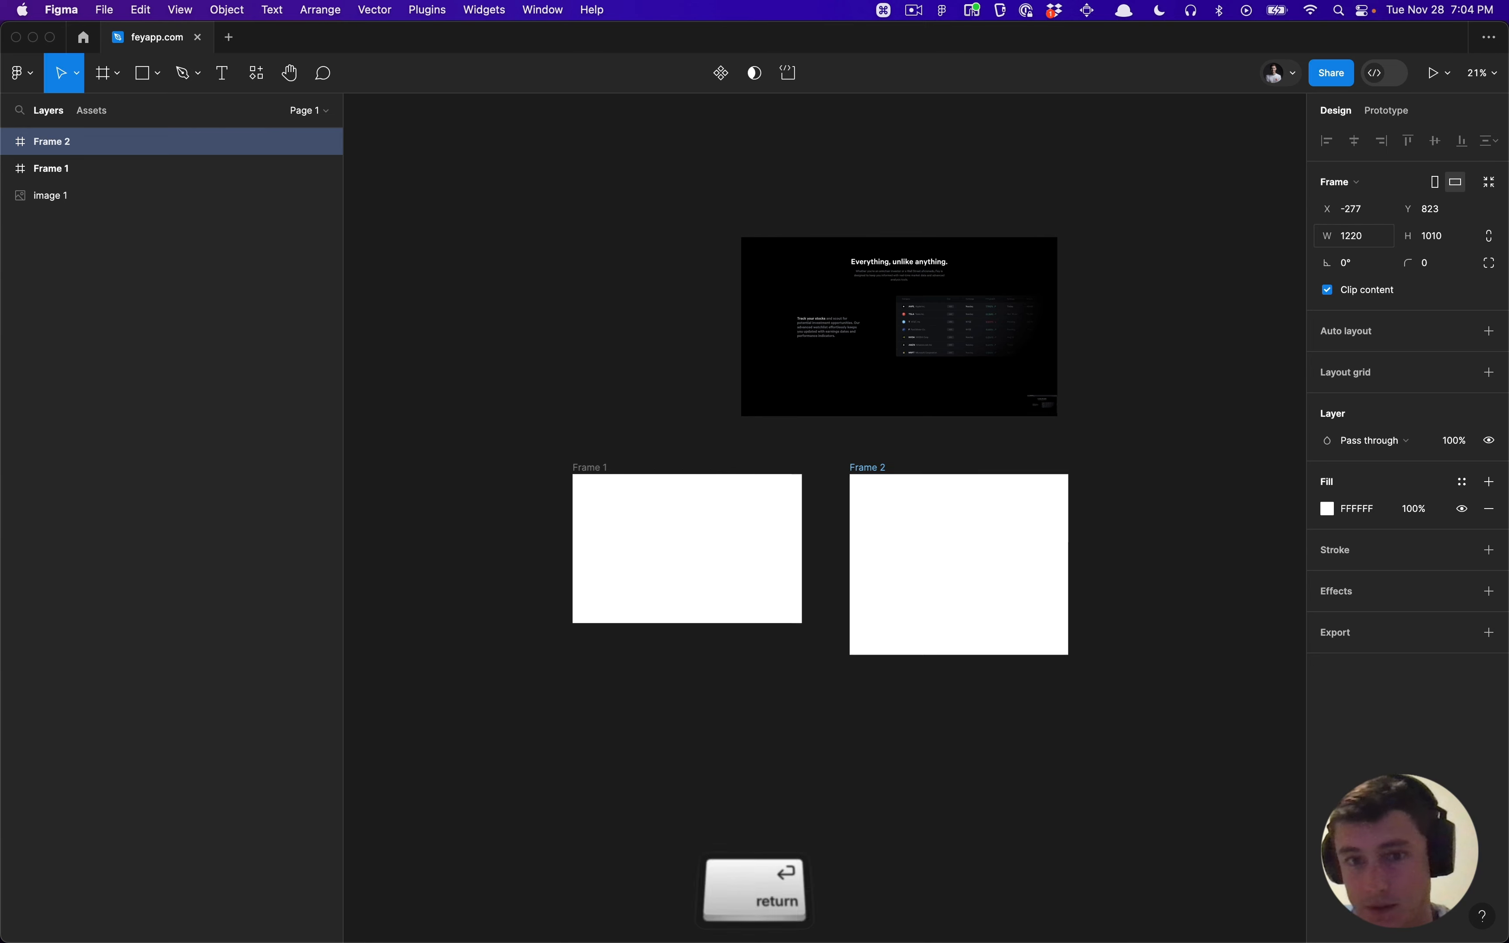
Step: Return to Firefox, expand the dFUXPa container in the page markup and examine its parent erjlOv flex container's styles
key(super+Tab)
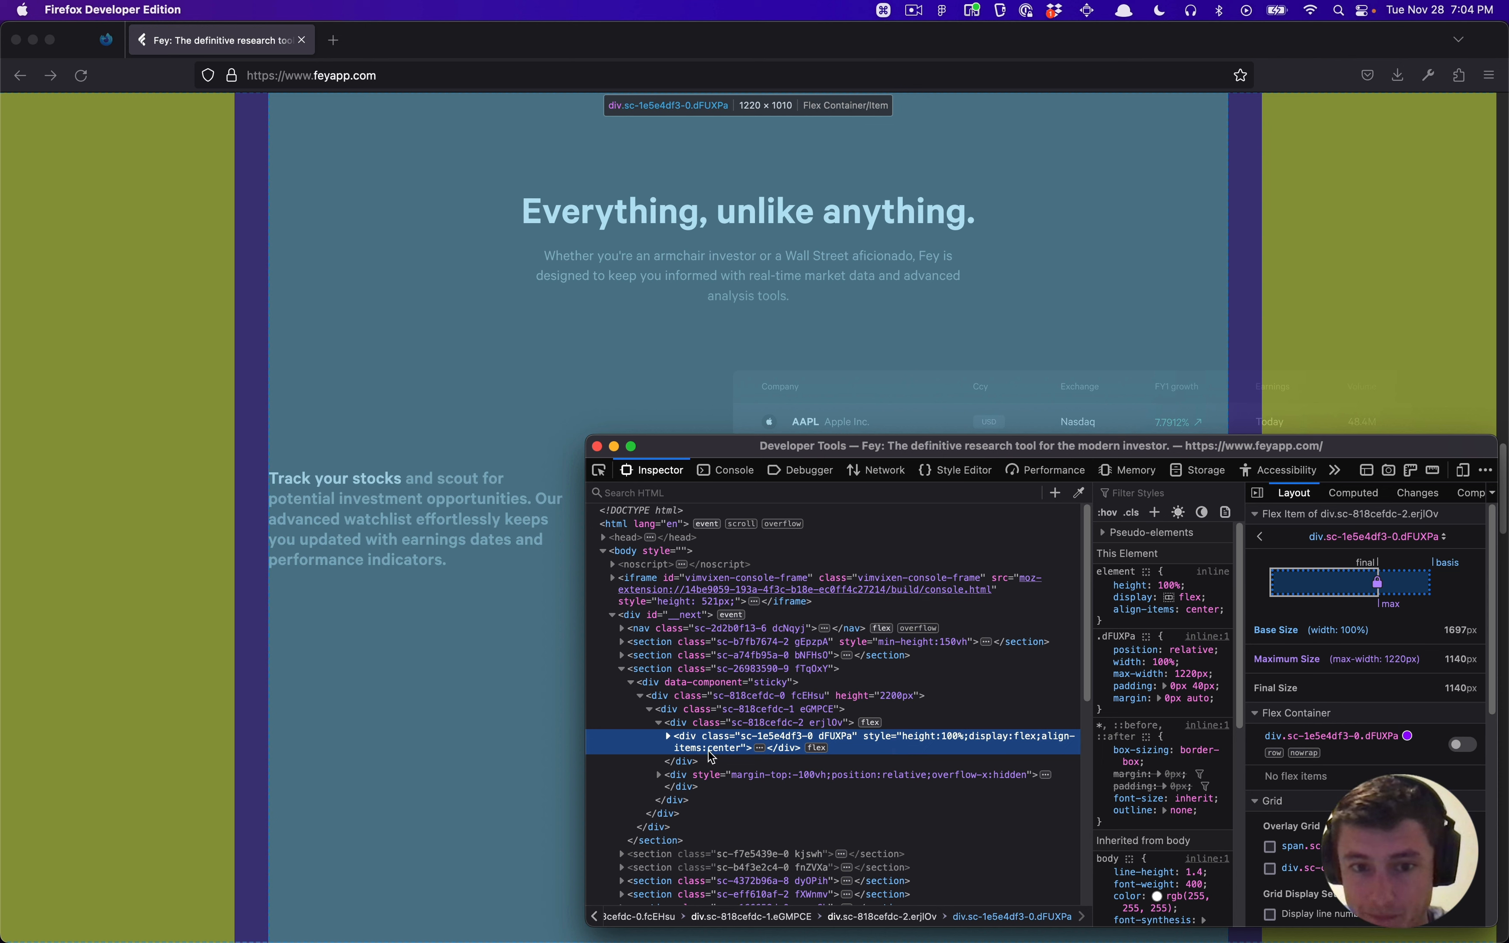
click(668, 736)
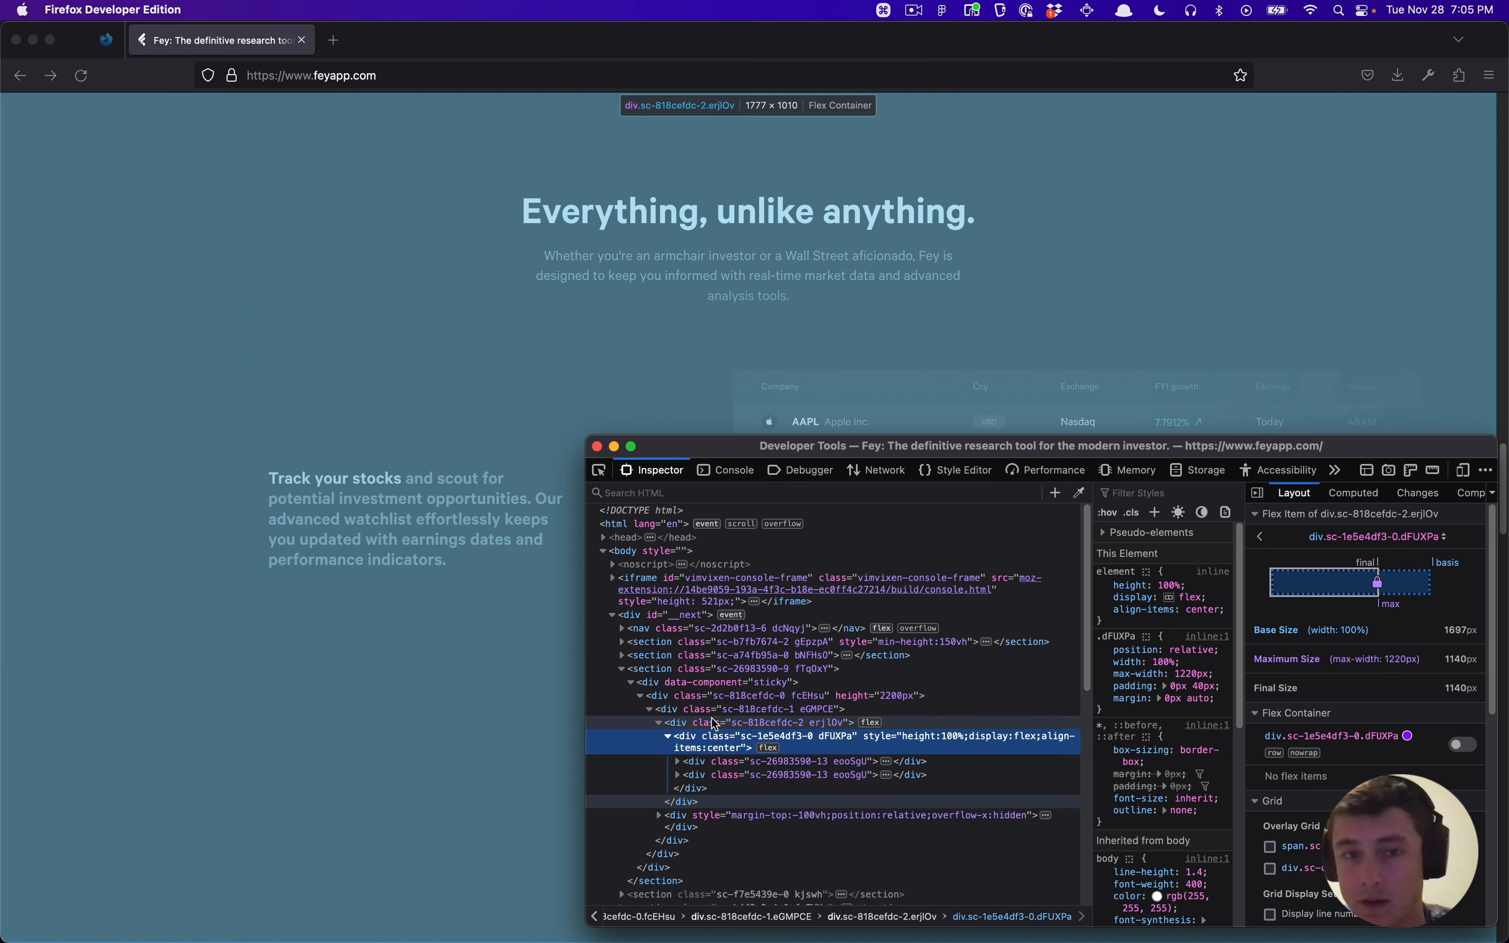
click(715, 723)
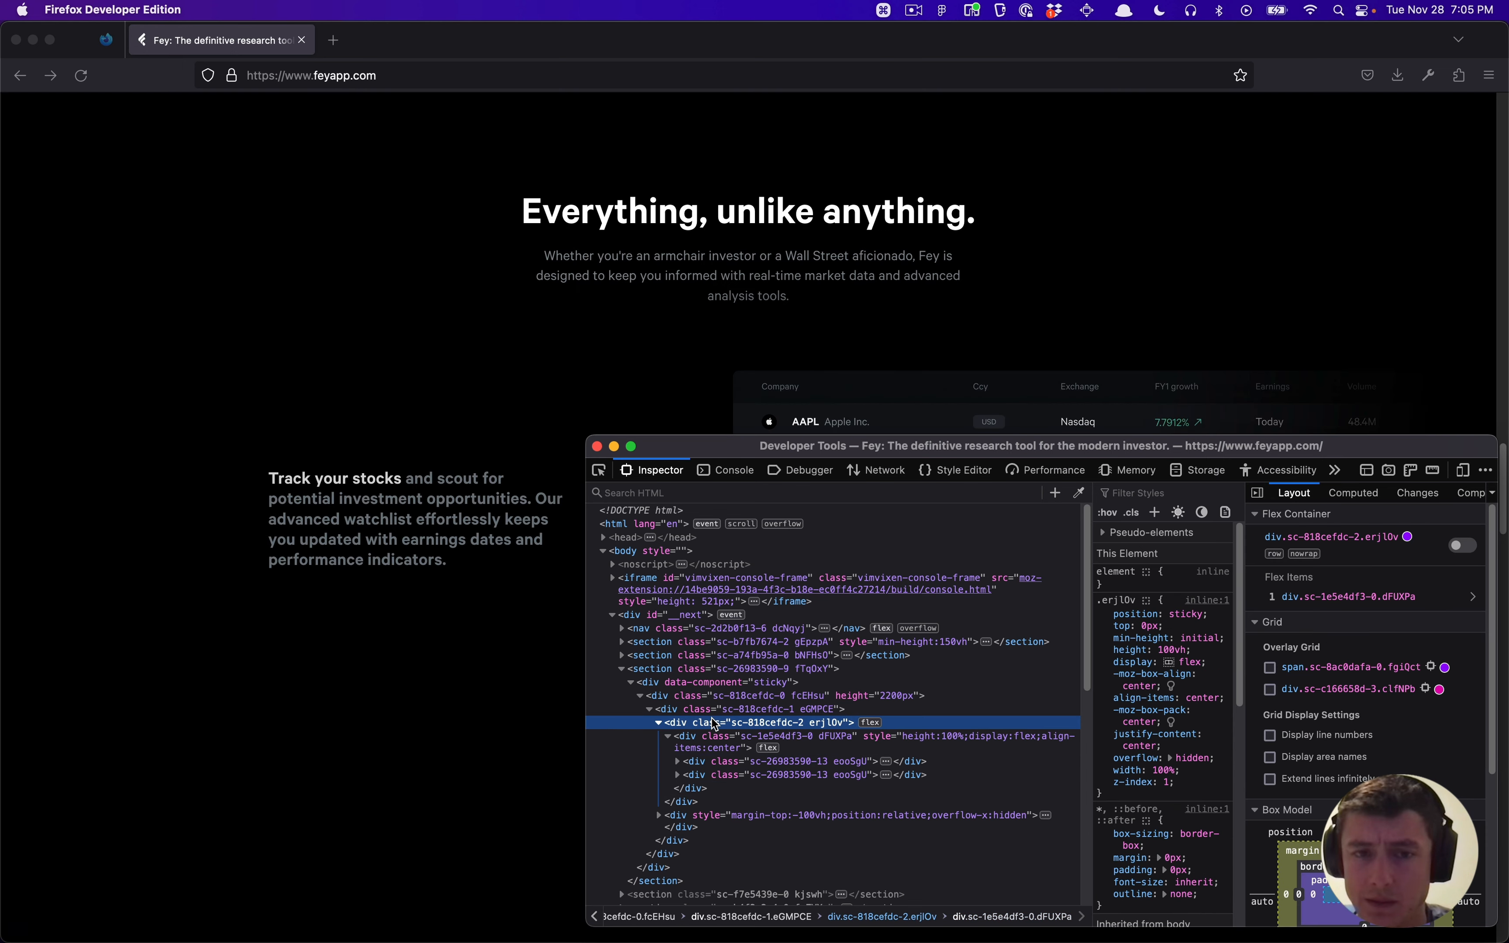
Step: Restart element inspection, pick the area behind the "Everything, unlike anything." heading and examine the dFUXPa container's first eooSgU child
key(super)
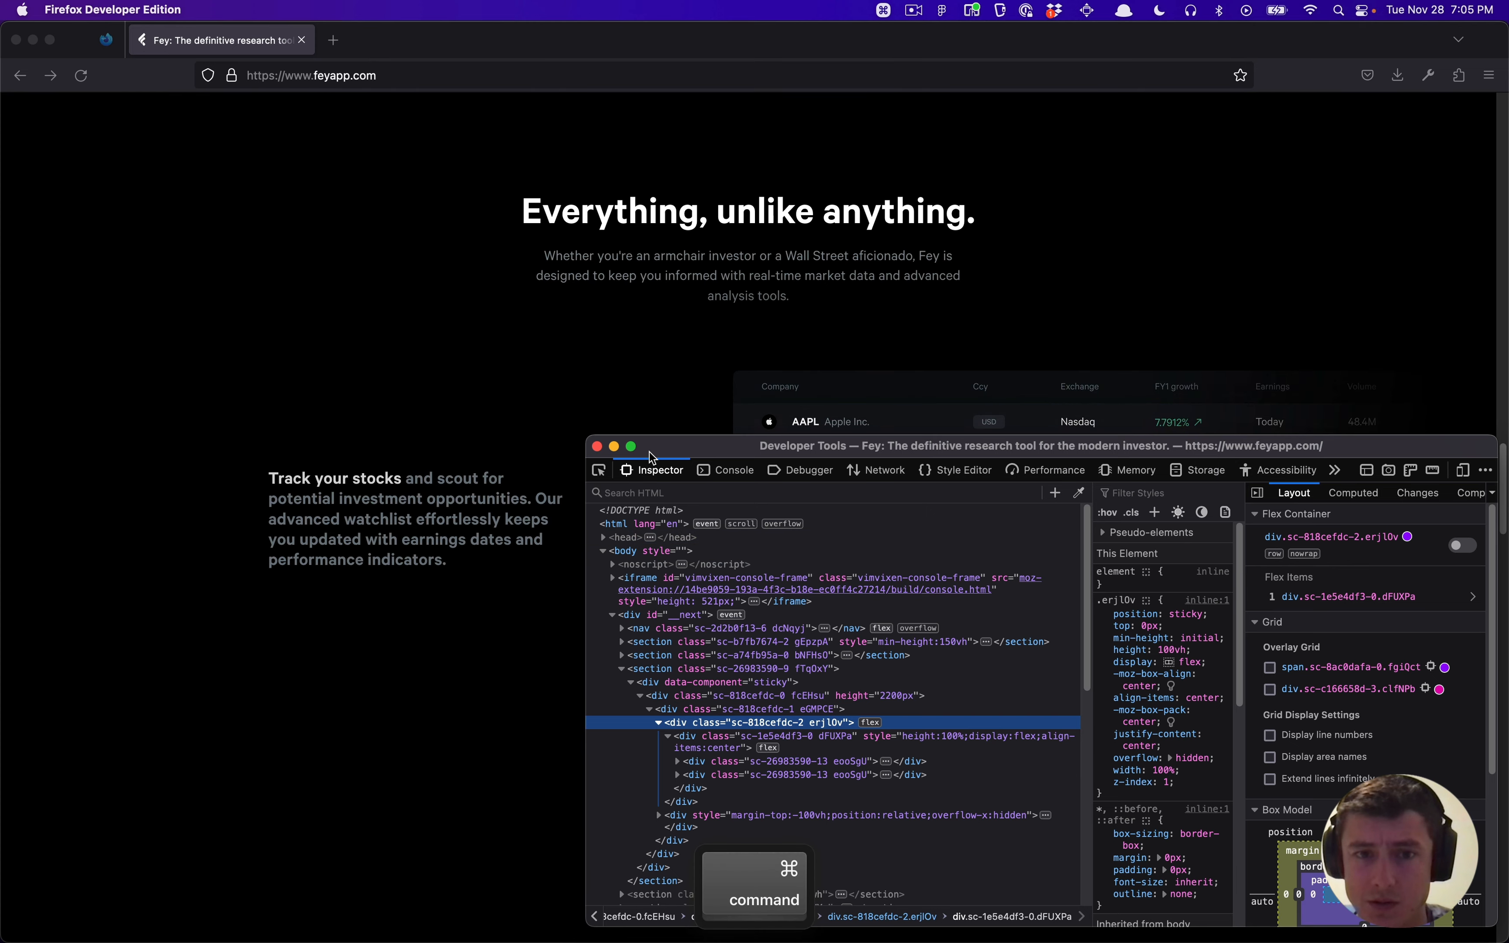
key(super+w)
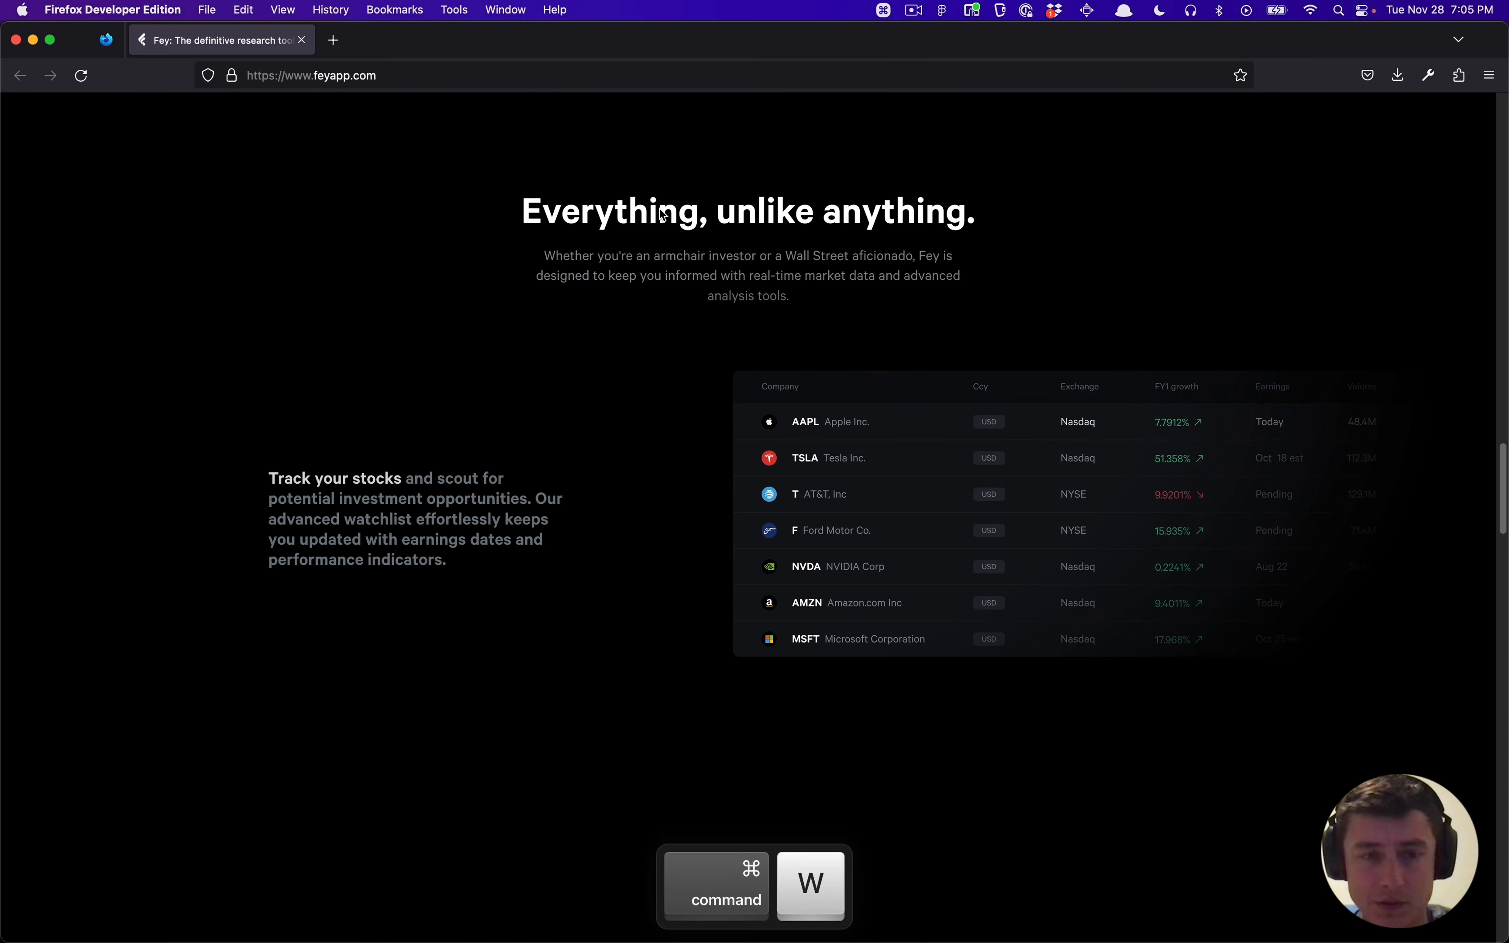
key(shift+super)
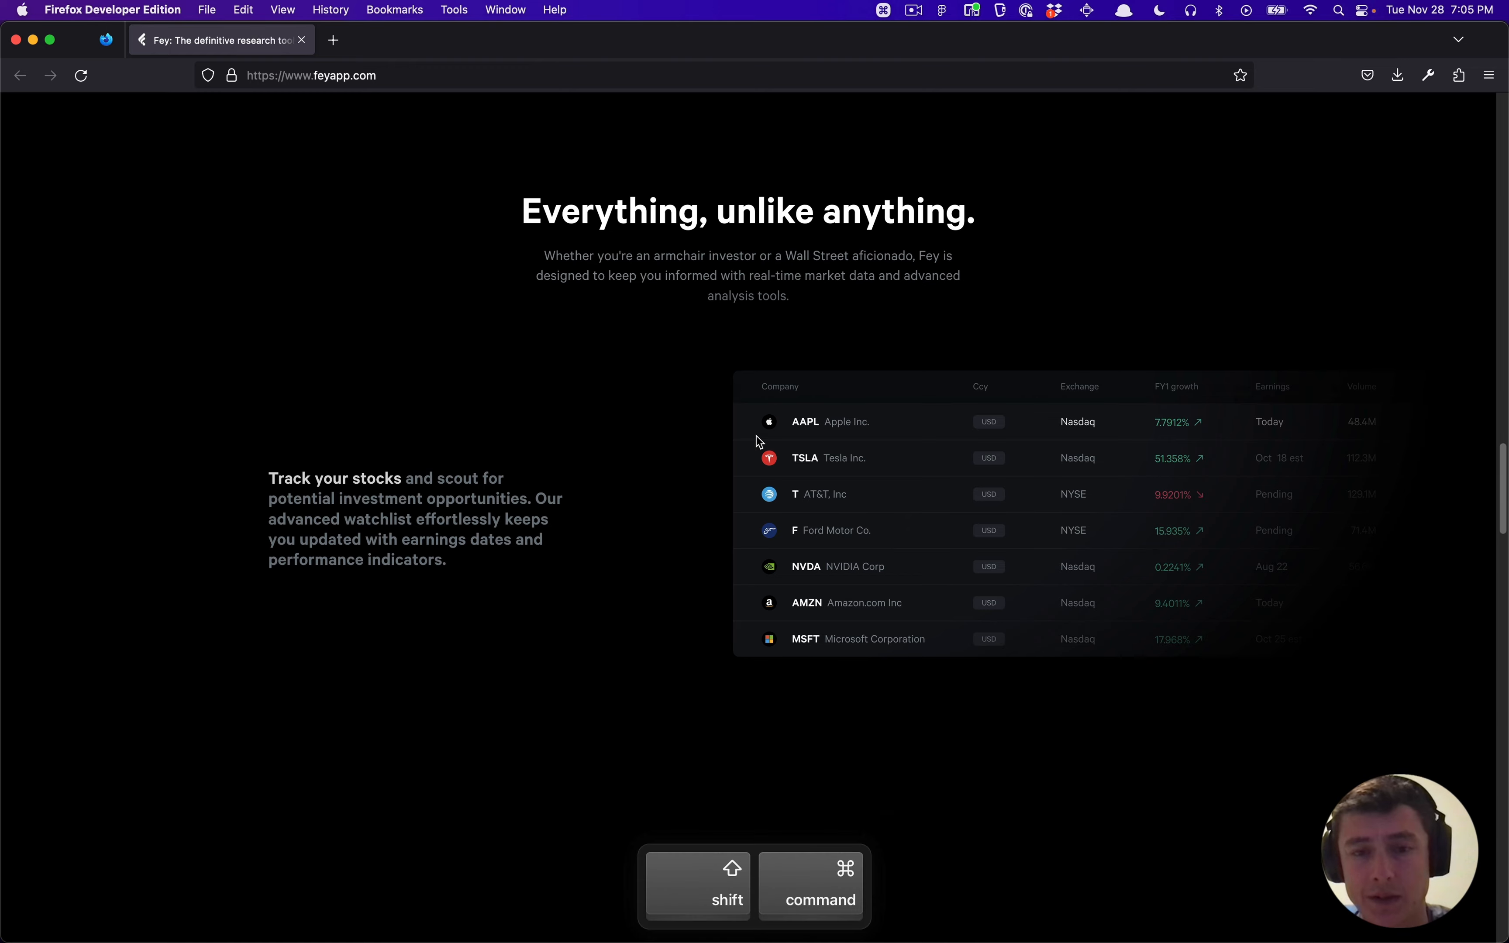
key(shift+super+c)
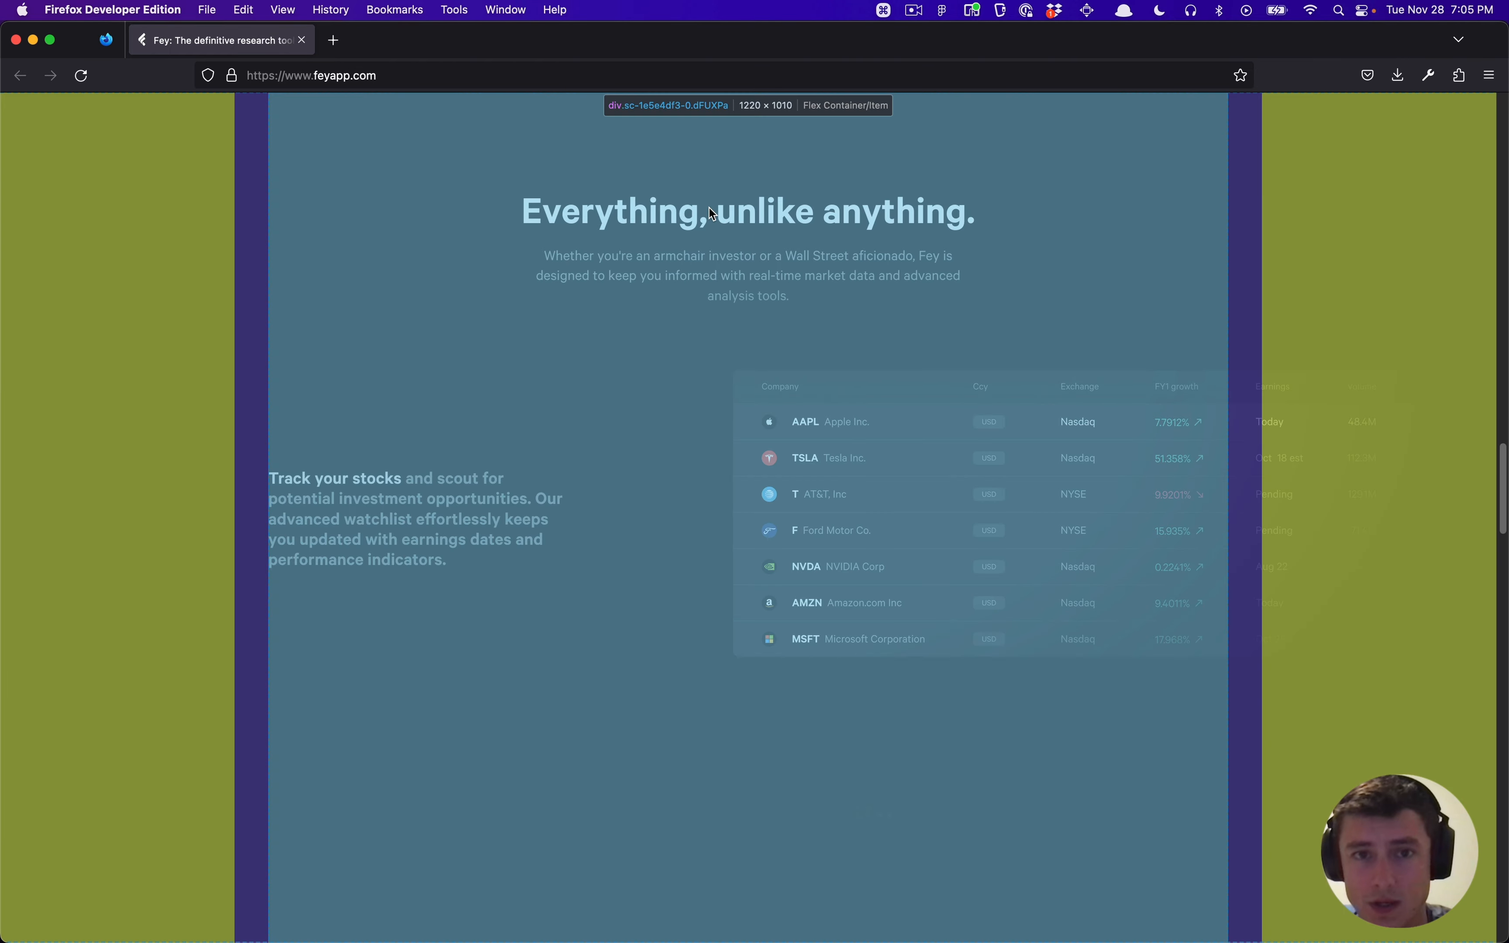
click(713, 213)
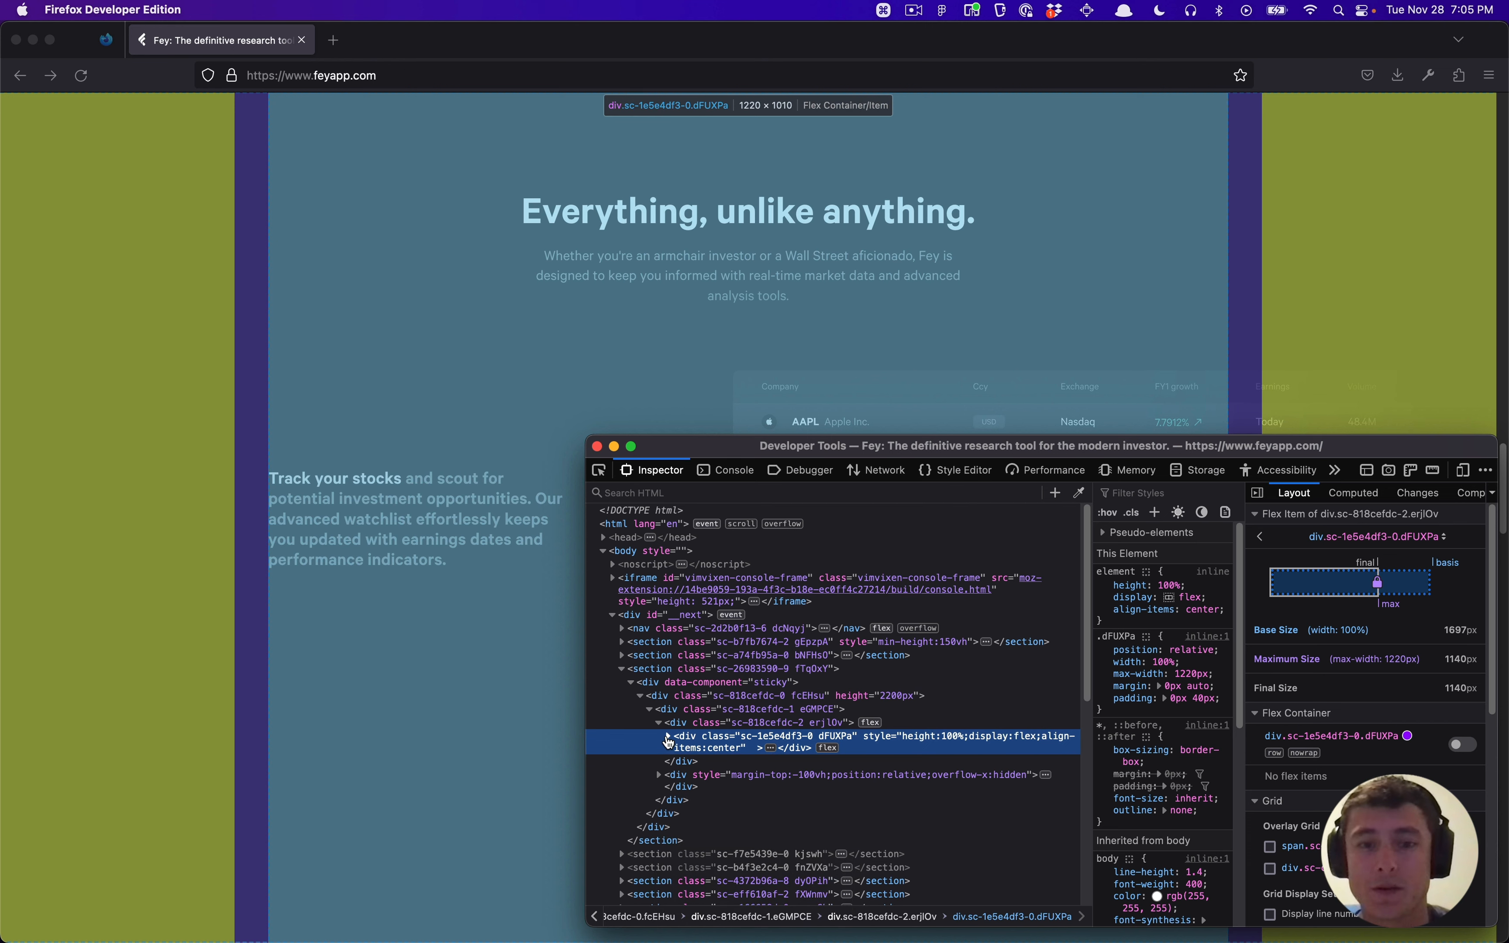
click(668, 741)
click(690, 762)
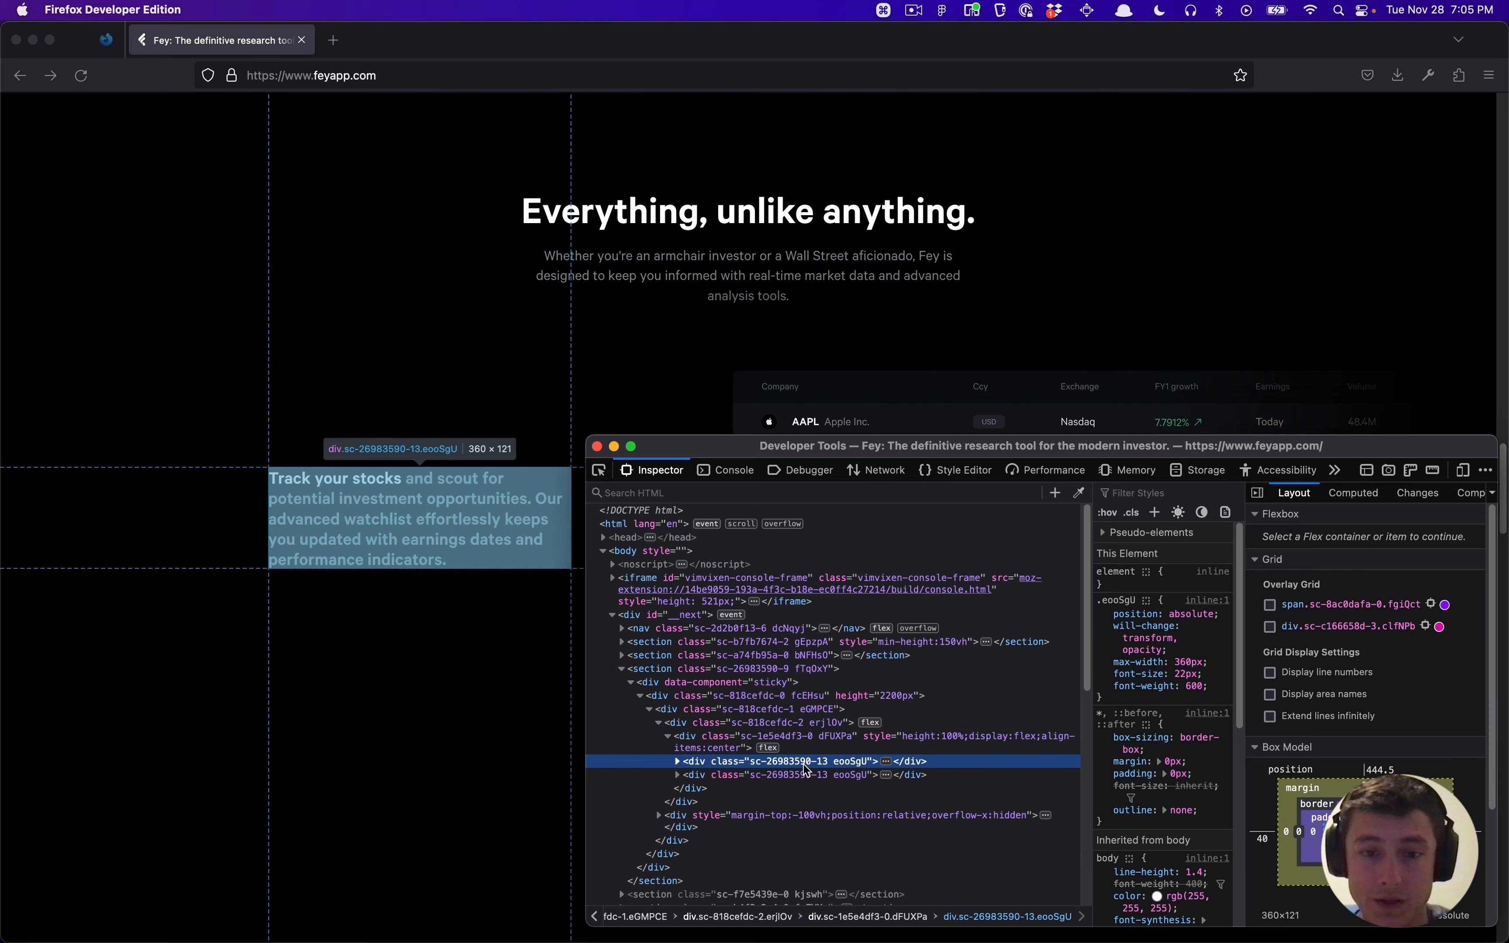
Step: Examine the style rules of the dFUXPa container and its ancestors up to the fTqOxY section
drag(1094, 736, 1025, 733)
click(803, 755)
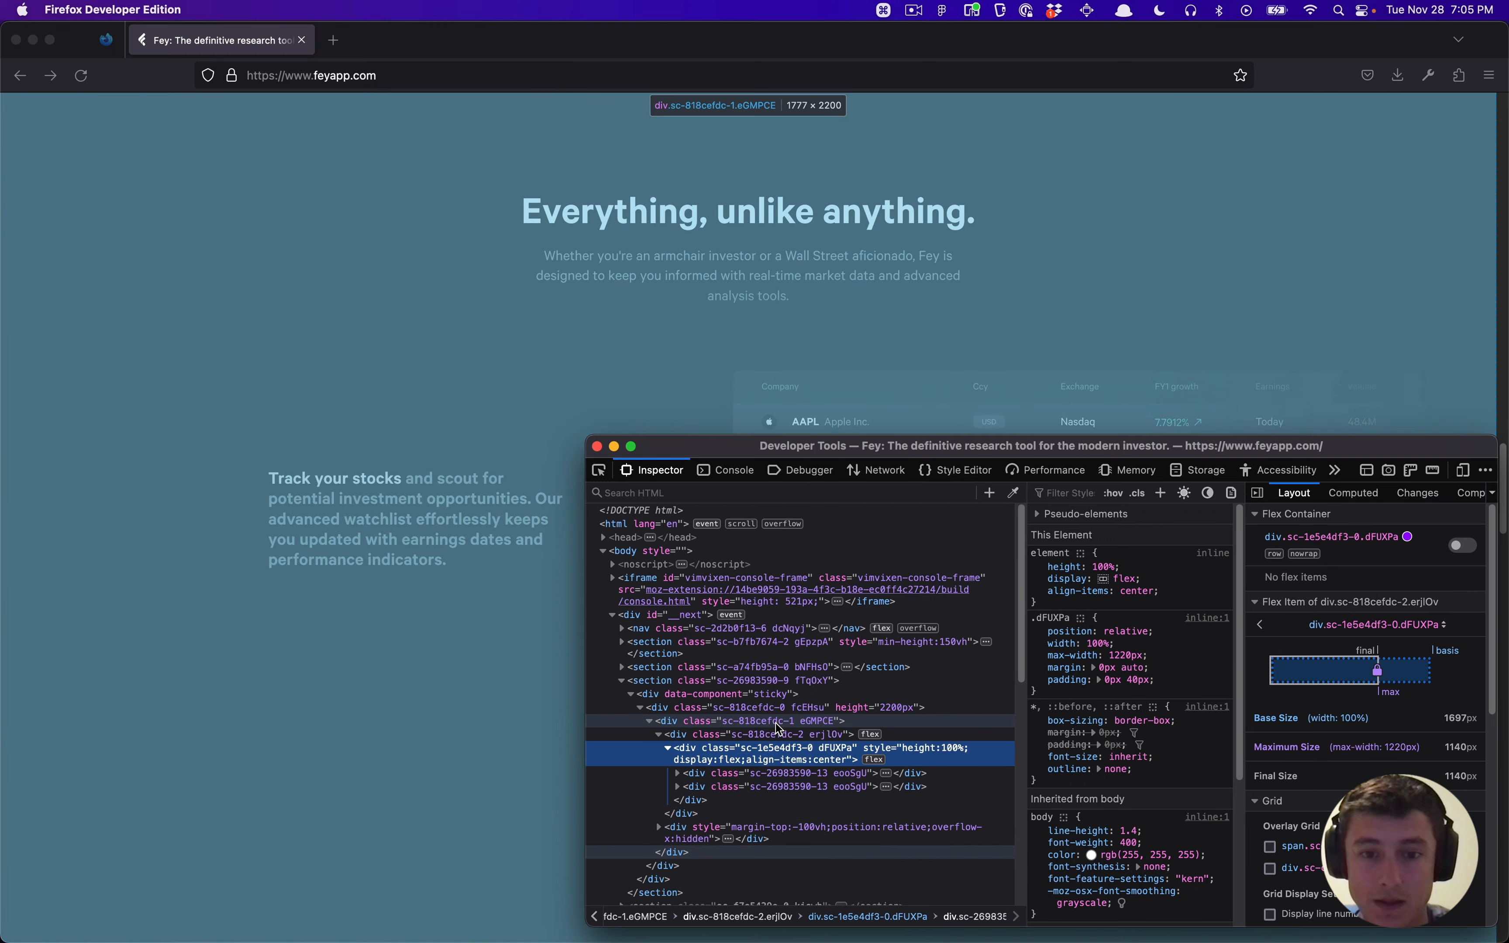
click(775, 722)
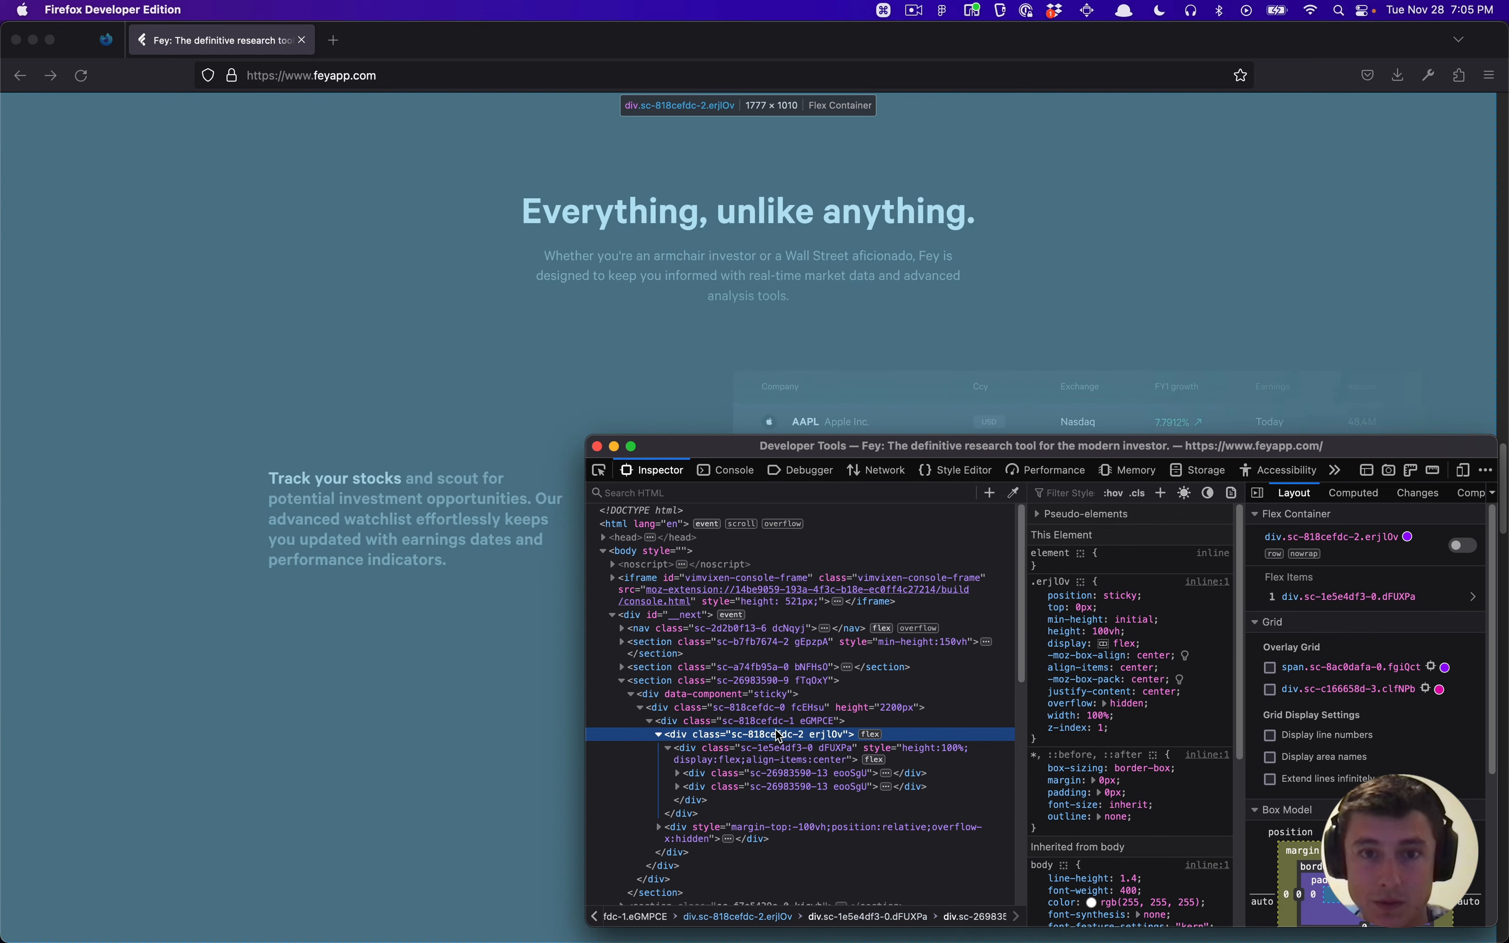
click(768, 709)
click(759, 695)
click(754, 668)
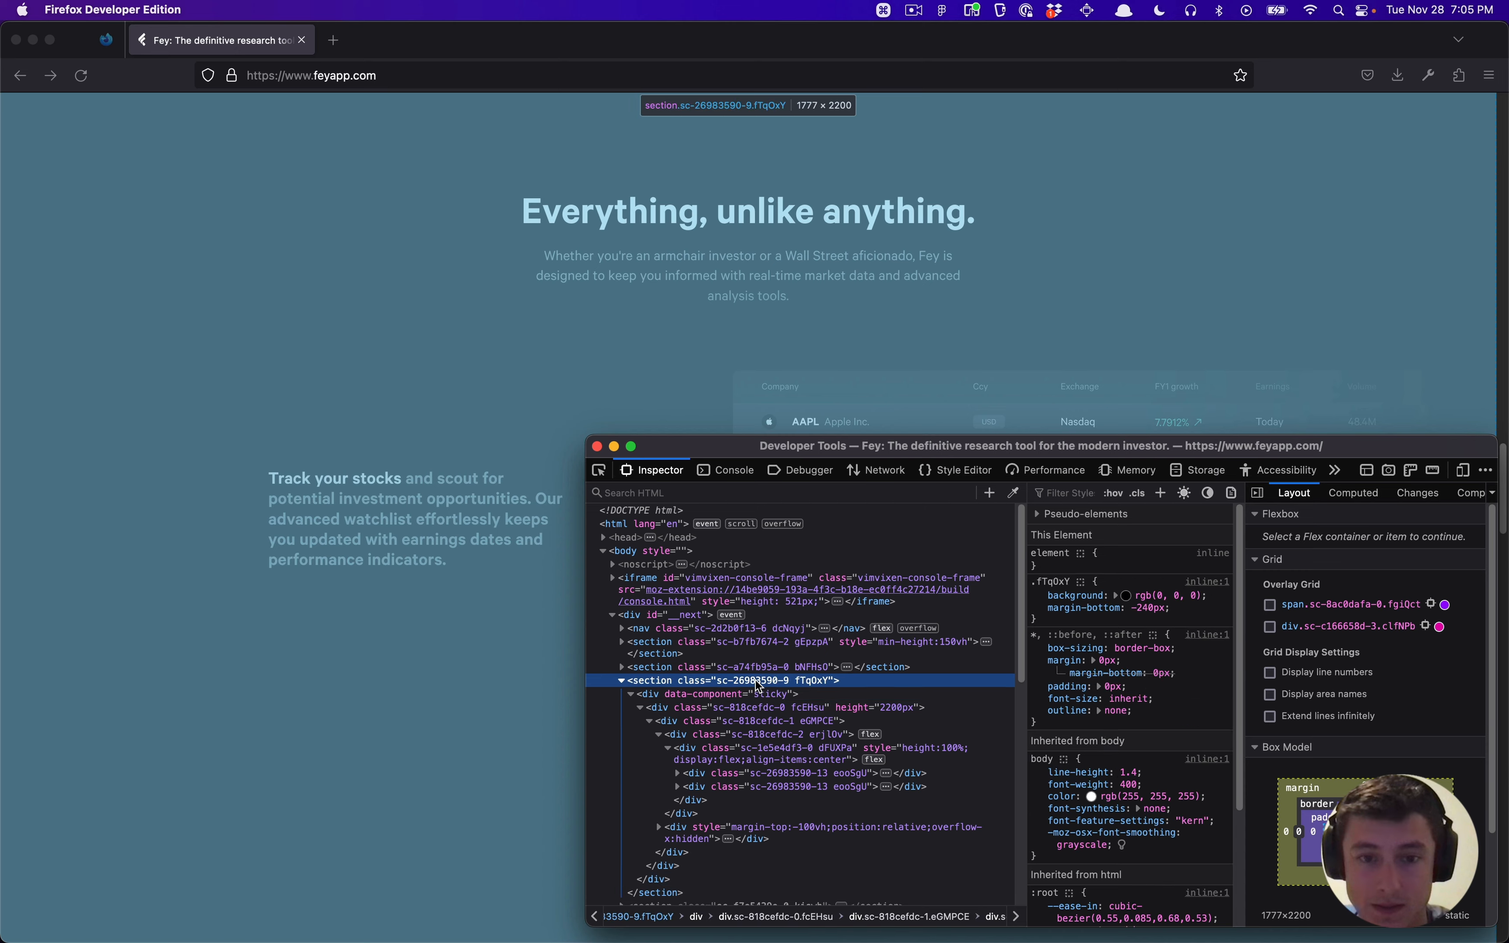
Step: Expand the preceding bNFHsO section's nested containers down to the children of its dFUXPa container
click(623, 667)
click(672, 684)
click(631, 682)
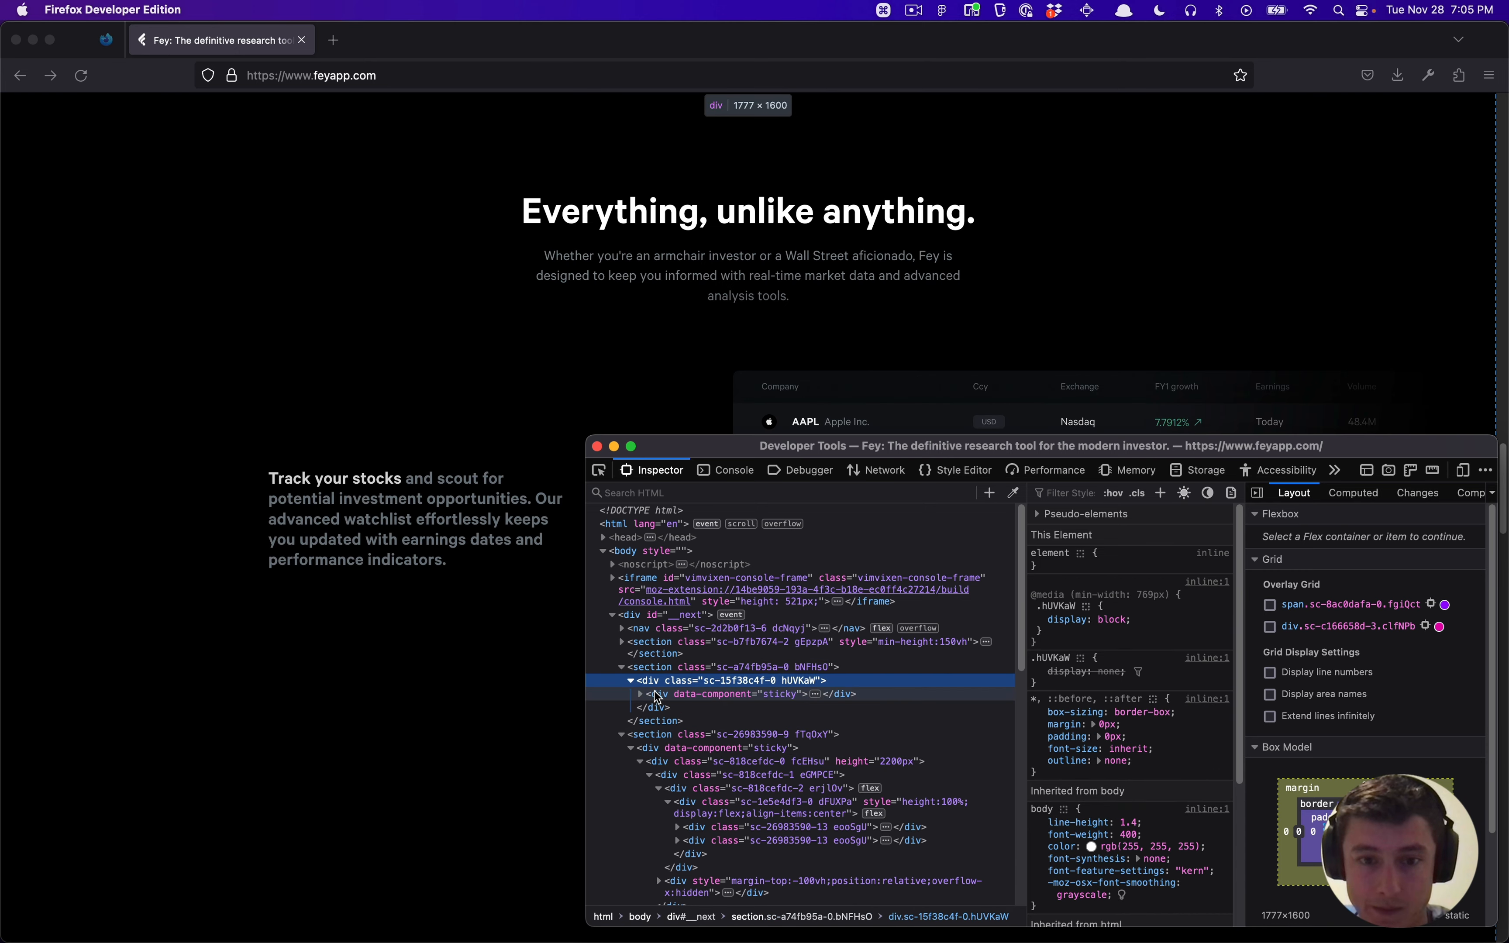
click(653, 694)
click(640, 695)
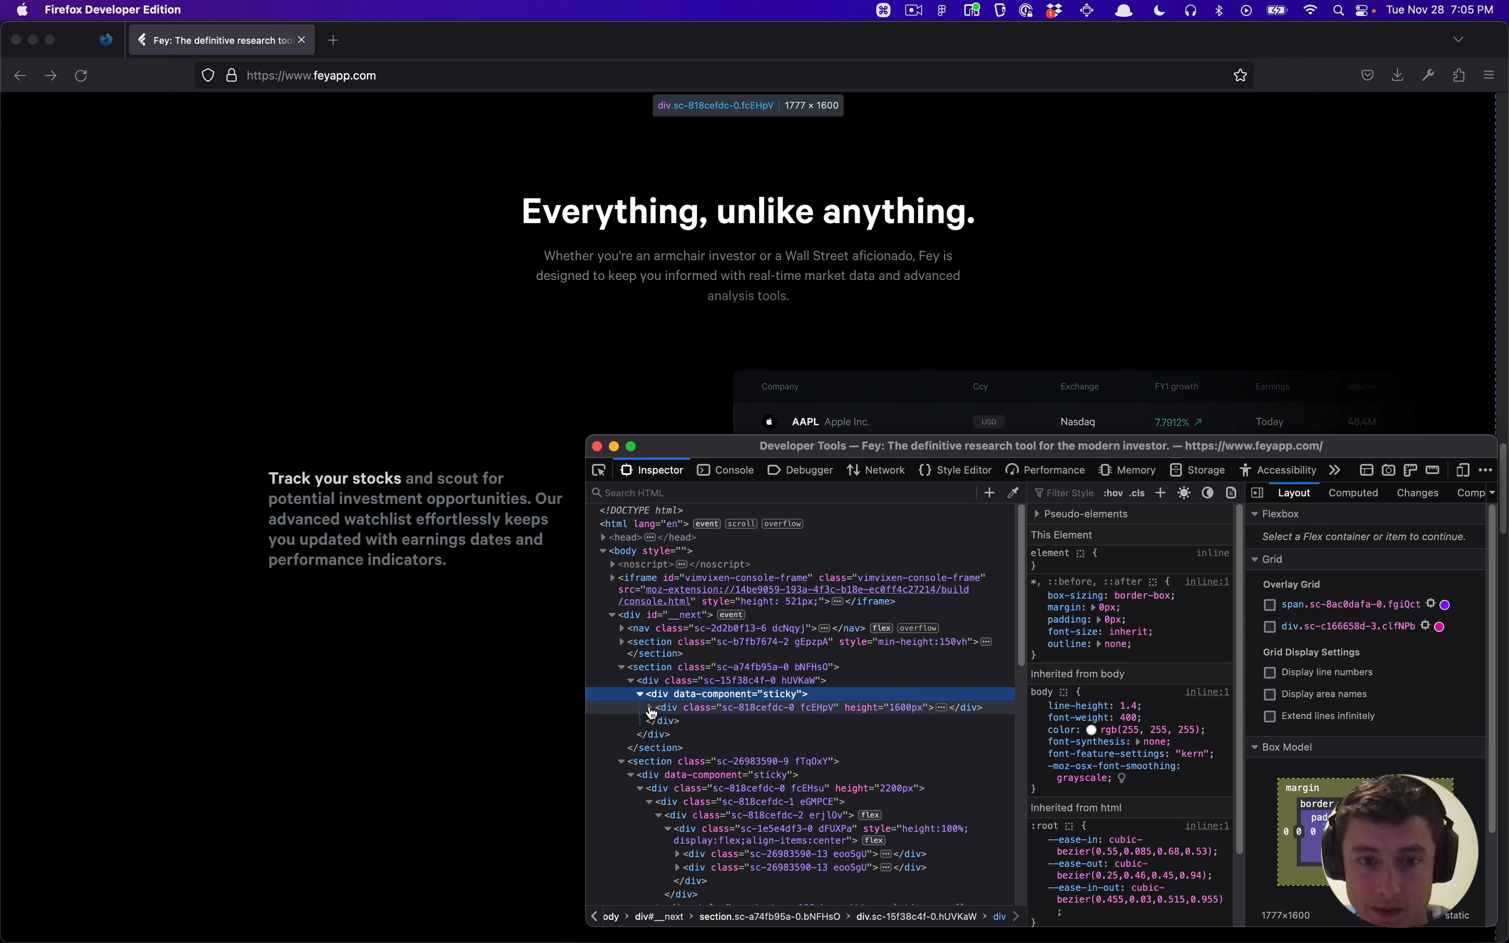
click(649, 708)
click(658, 721)
click(668, 735)
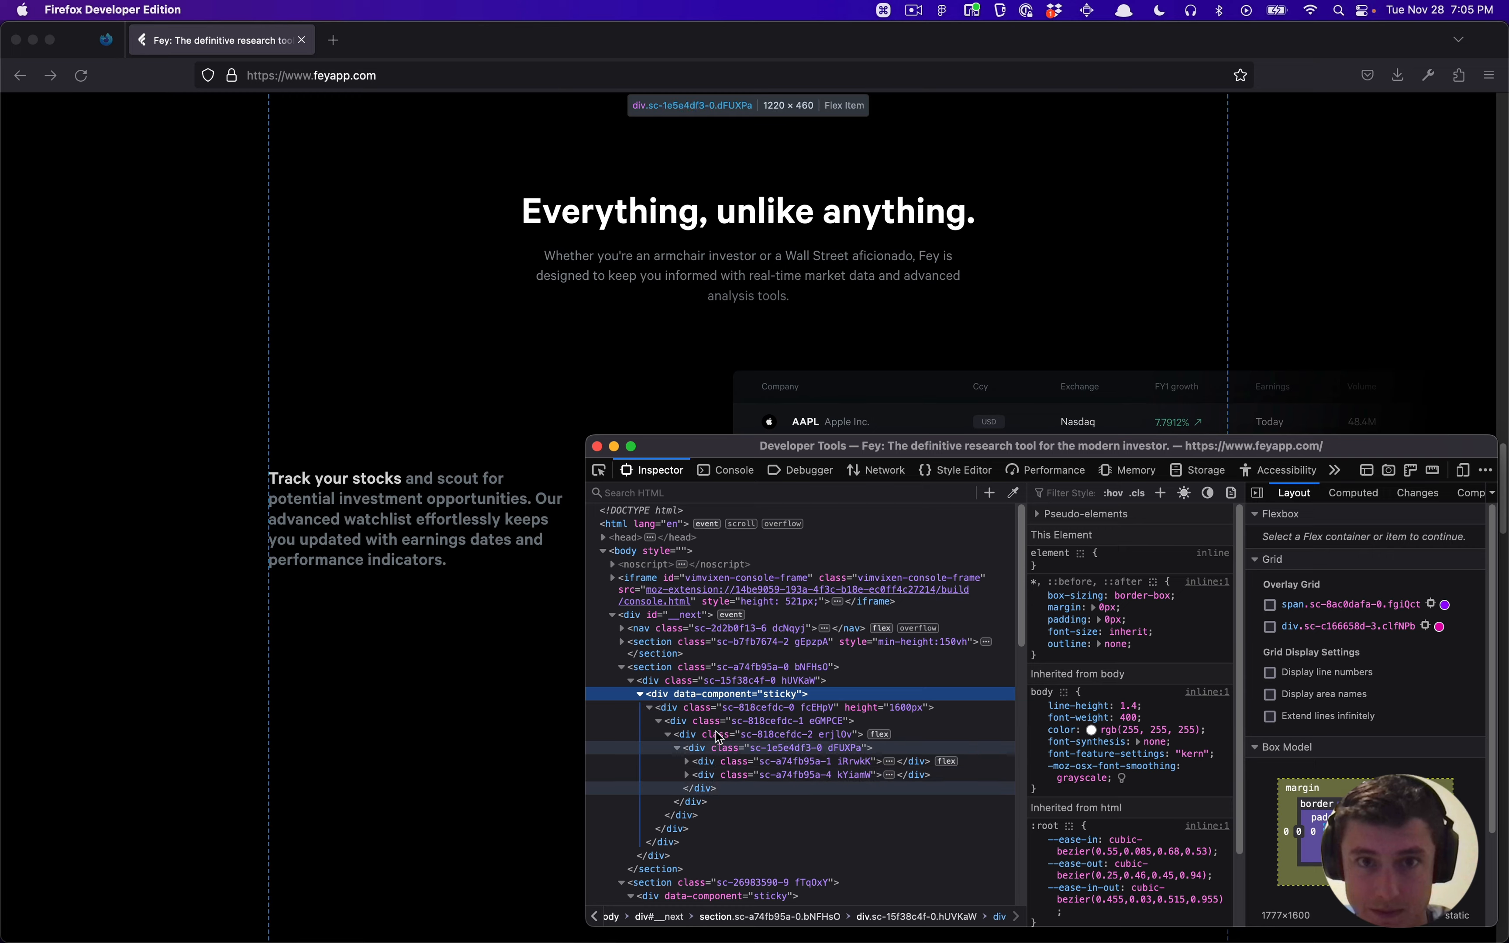
Step: Pick from the page heading again and examine the second eooSgU block in the fTqOxY section
key(super+shift+c)
click(732, 205)
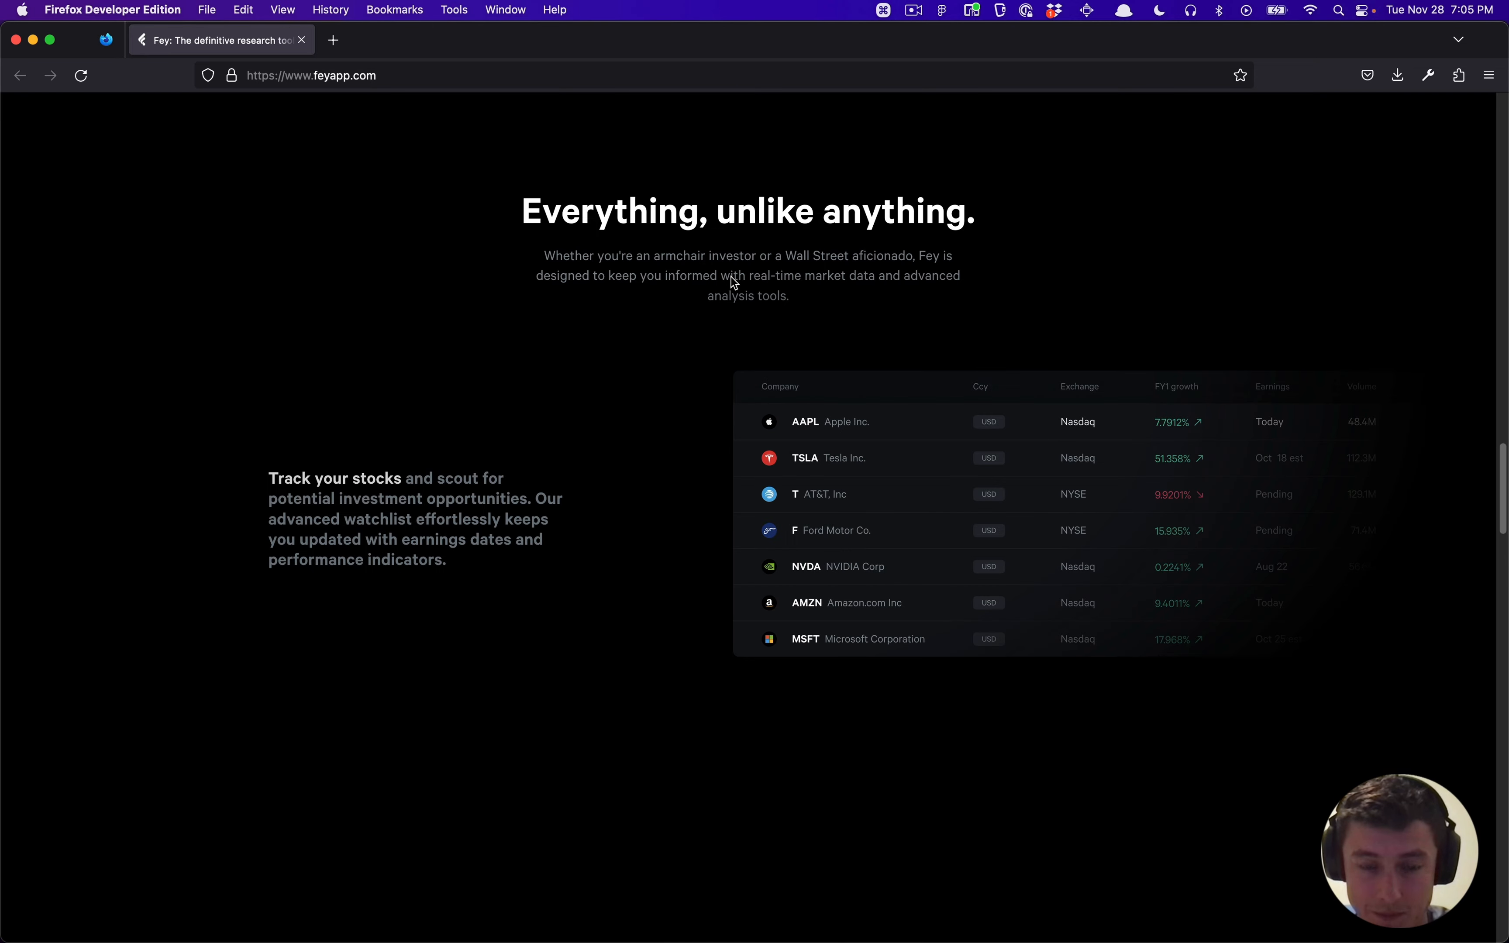
key(super+grave)
click(733, 738)
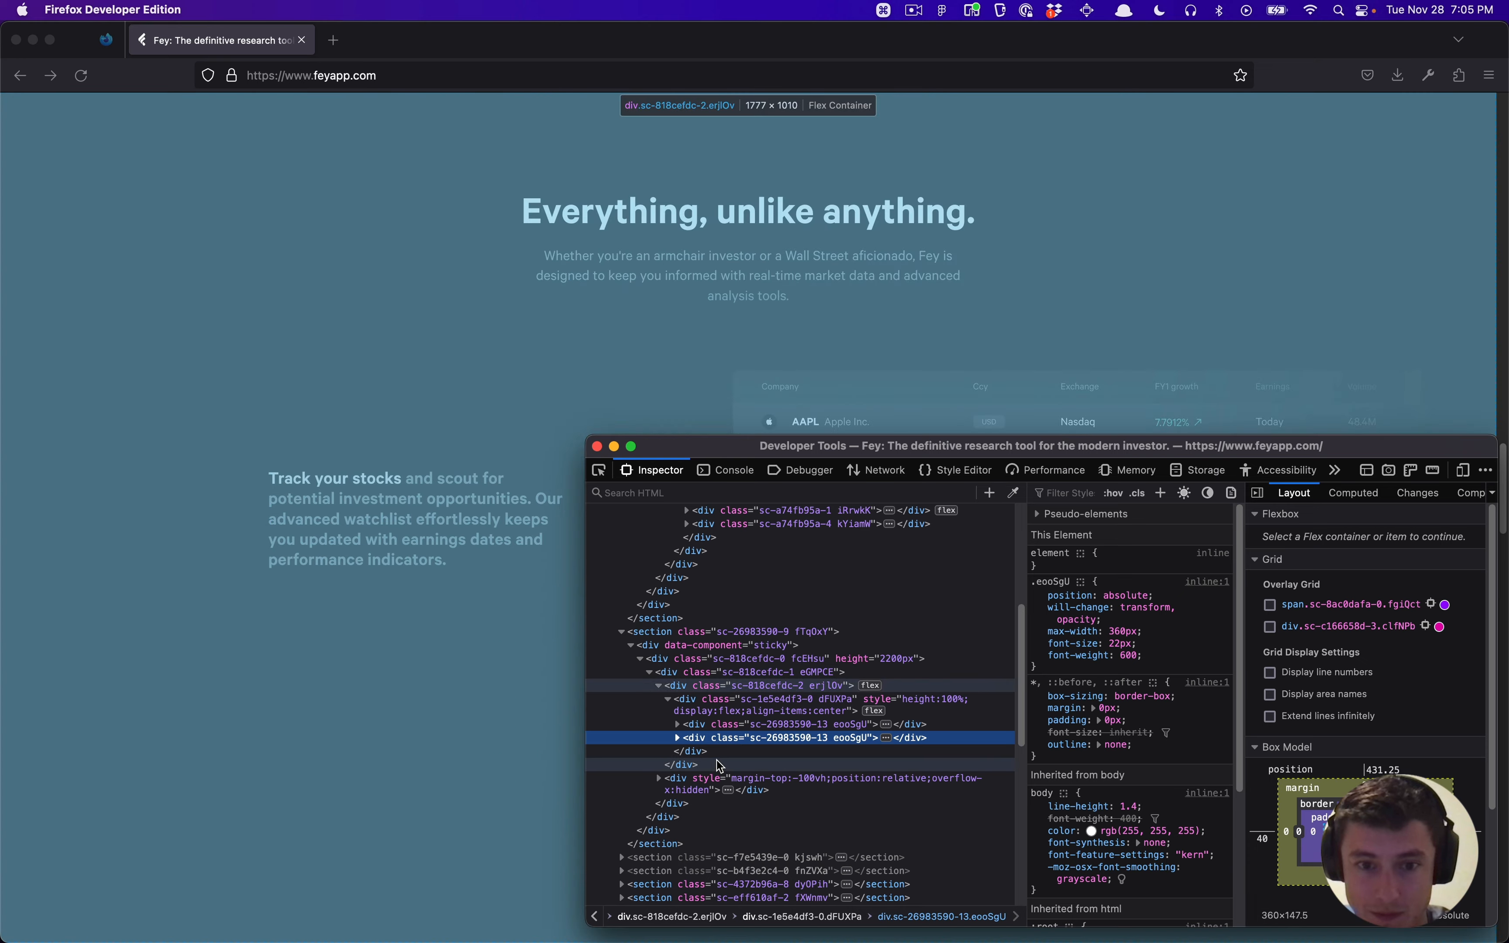
Step: Examine the div with the -100vh top margin and expand it through jDzfhx to its nested dFUXPa container
click(722, 778)
scroll(719, 779, down, 2)
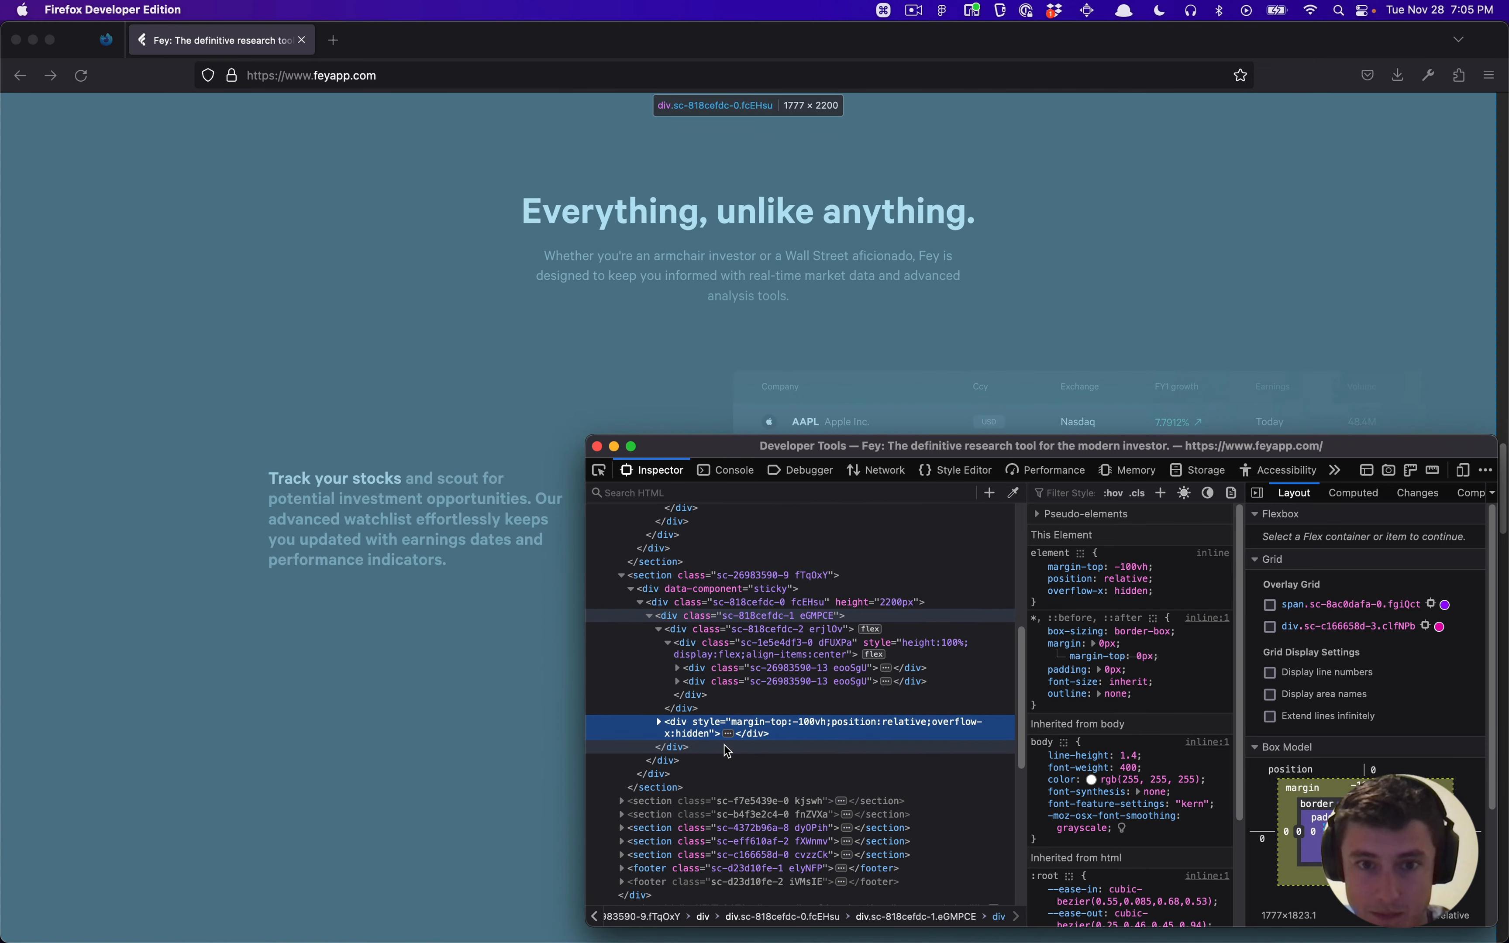
click(661, 724)
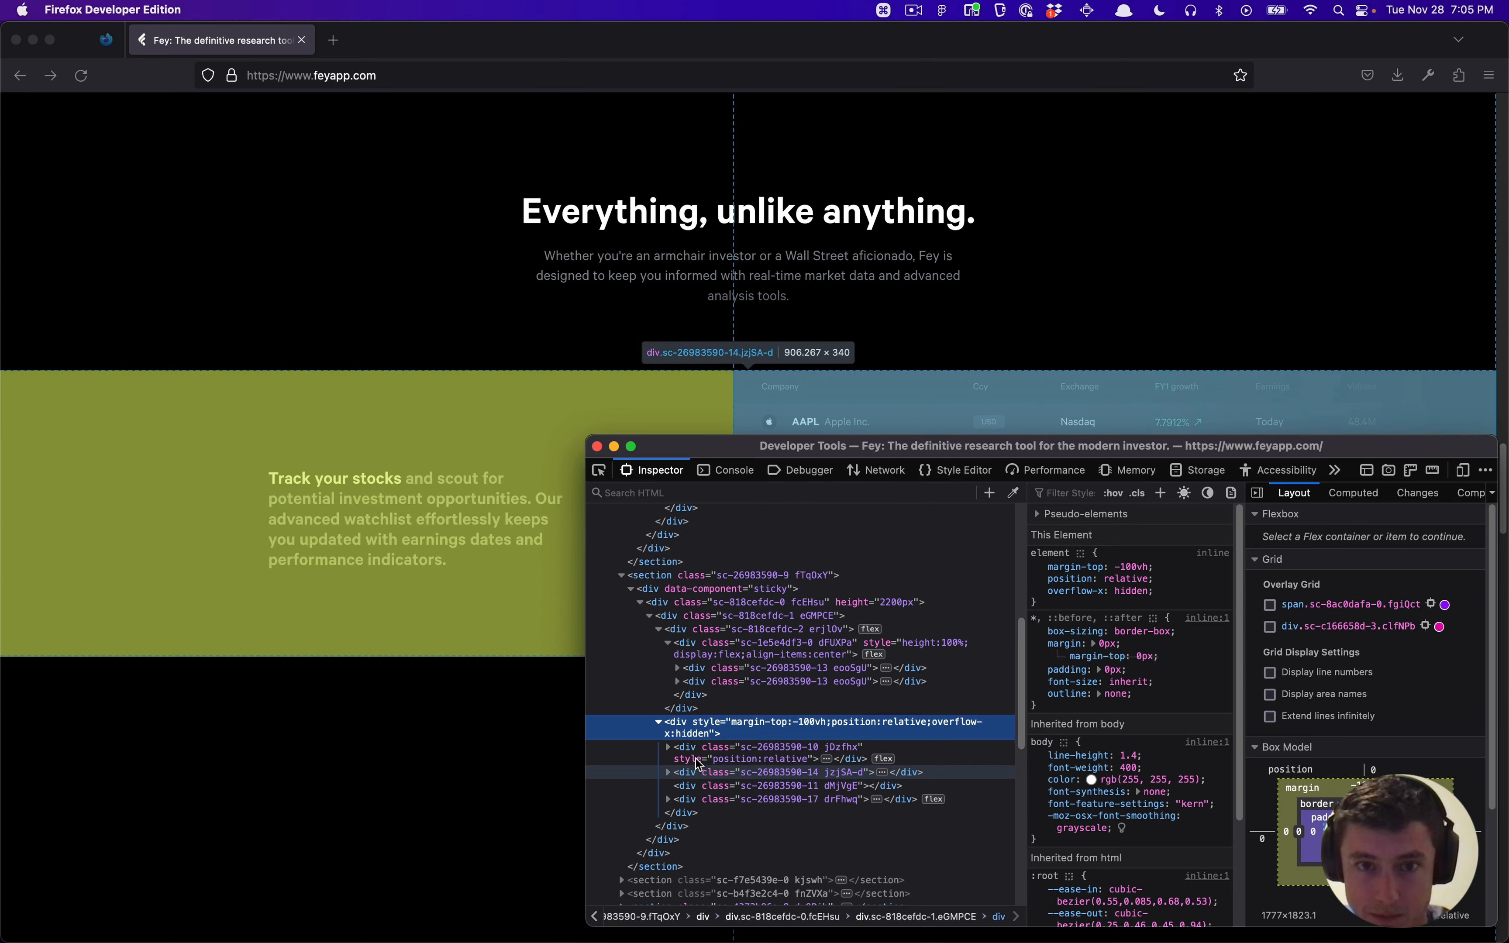
click(695, 754)
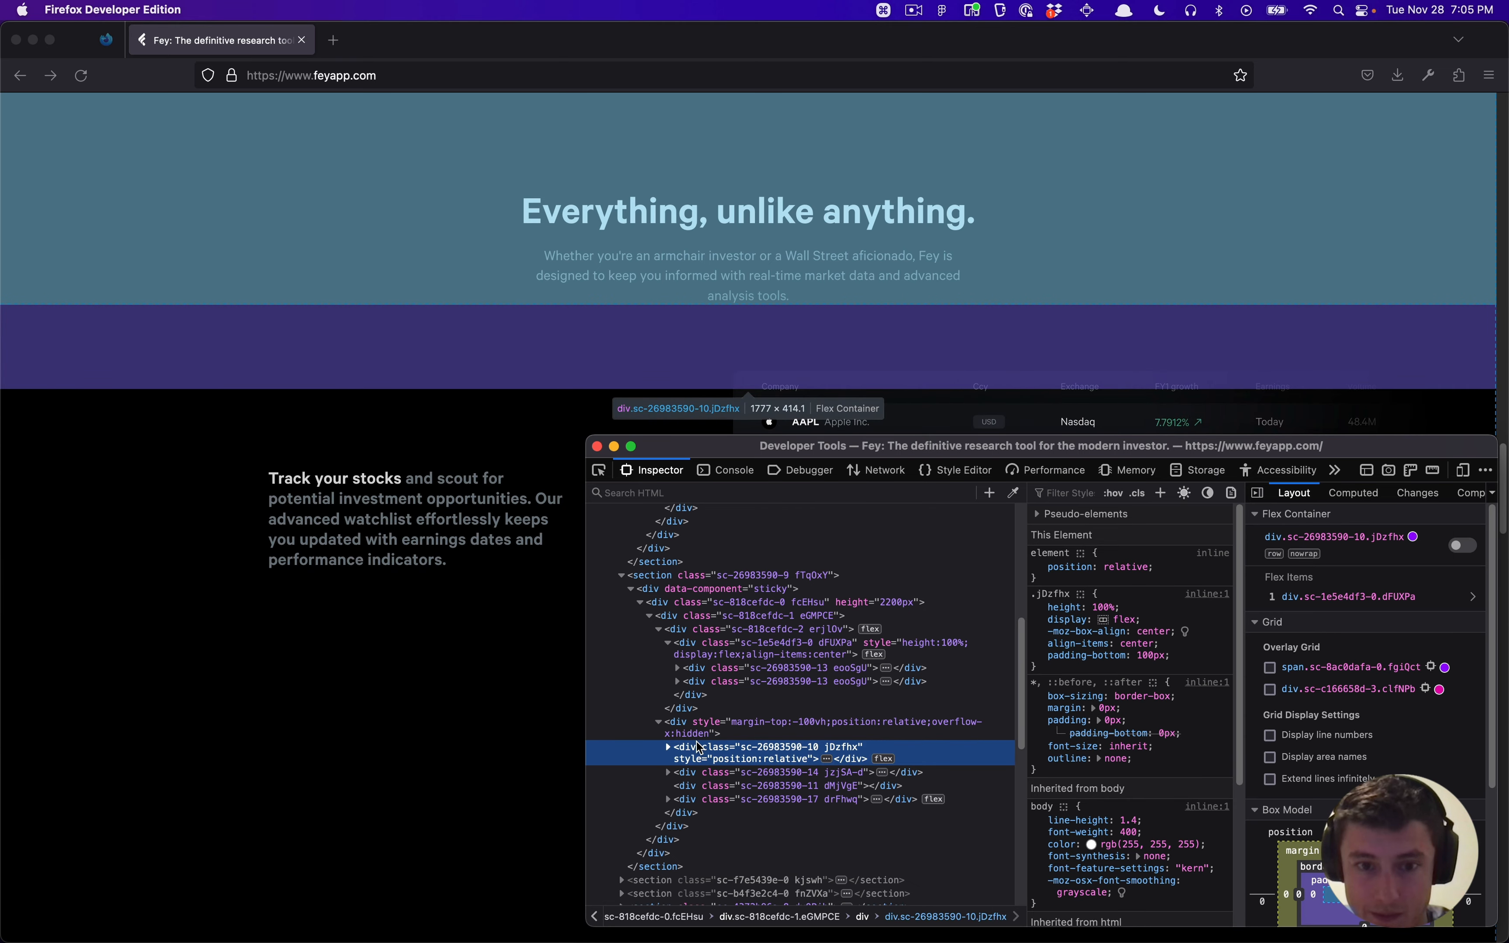
click(667, 748)
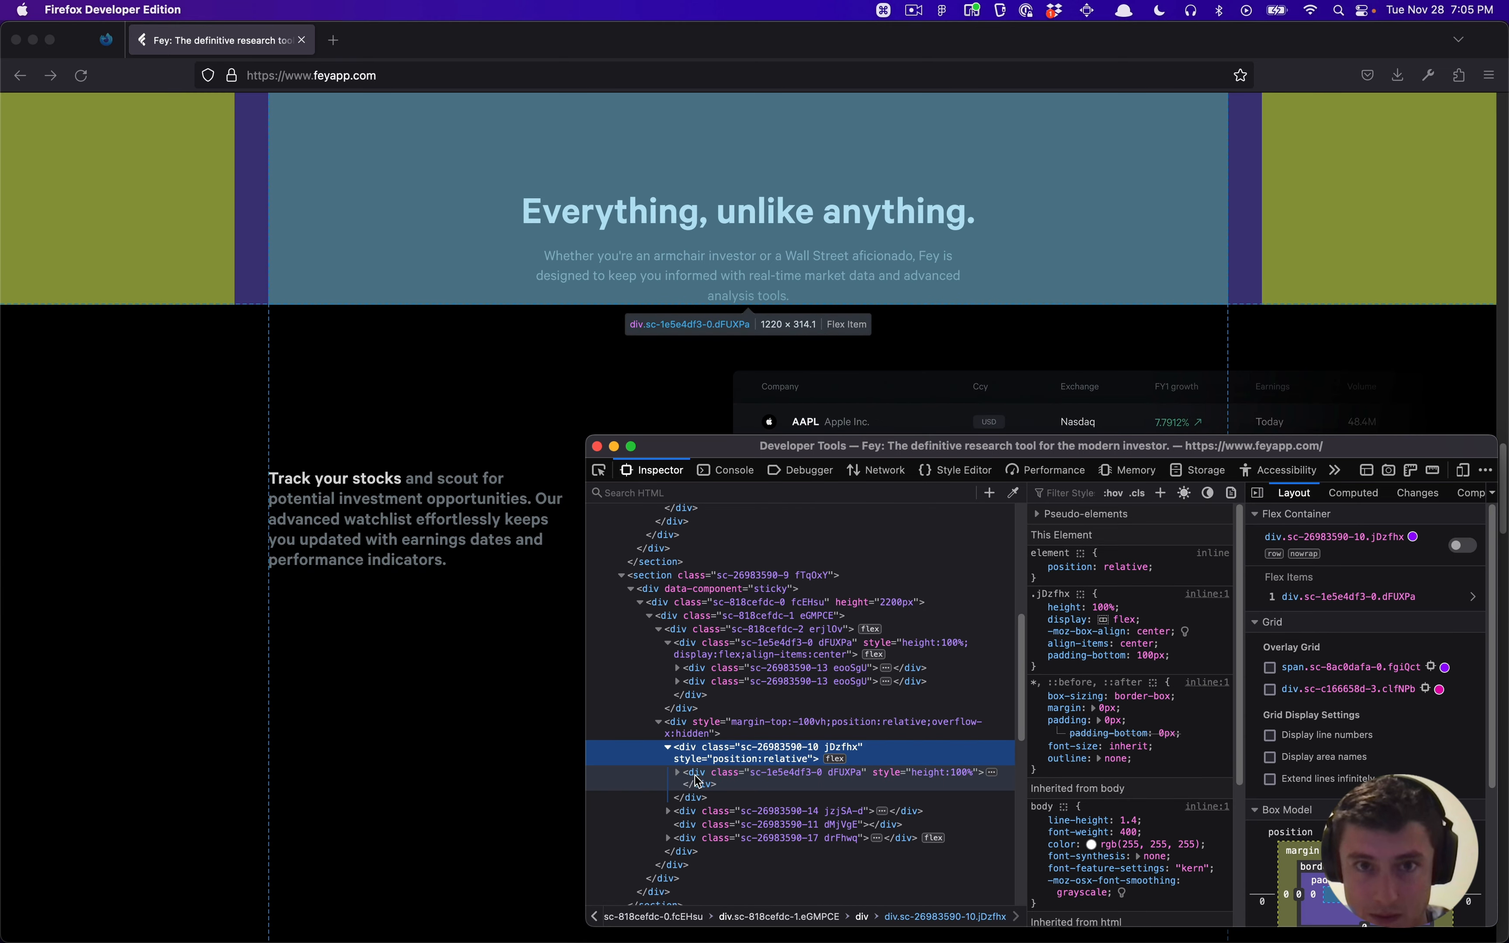
click(678, 773)
scroll(678, 773, down, 1)
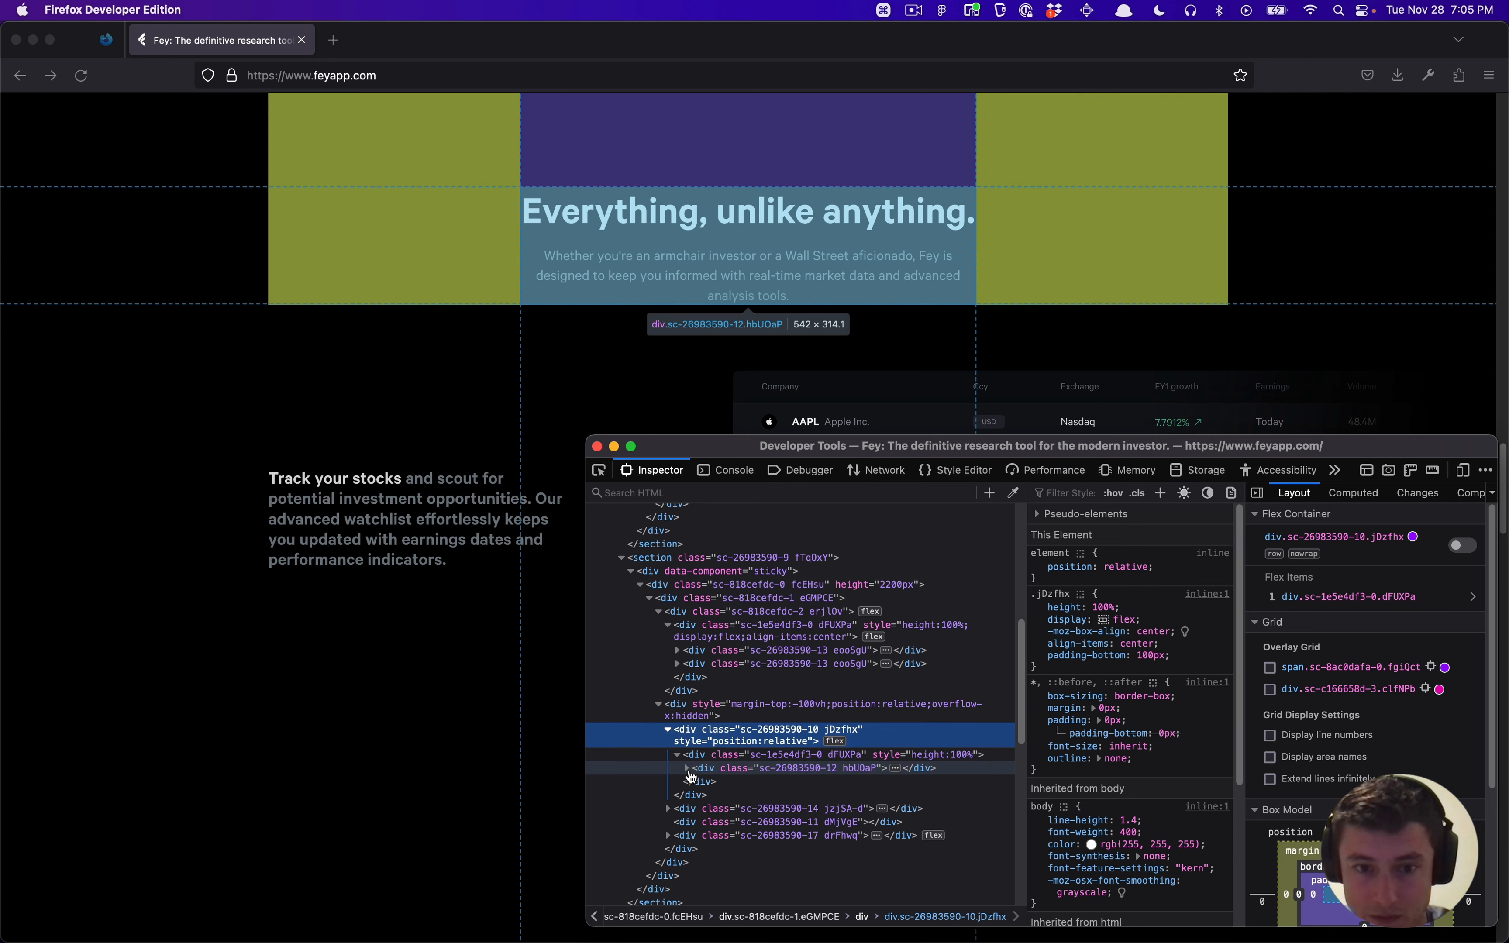
Step: Expand the hbUOaP container, select the h2 heading and copy its font-weight, font-size, line-height and color declarations
click(687, 771)
scroll(689, 770, down, 1)
click(716, 749)
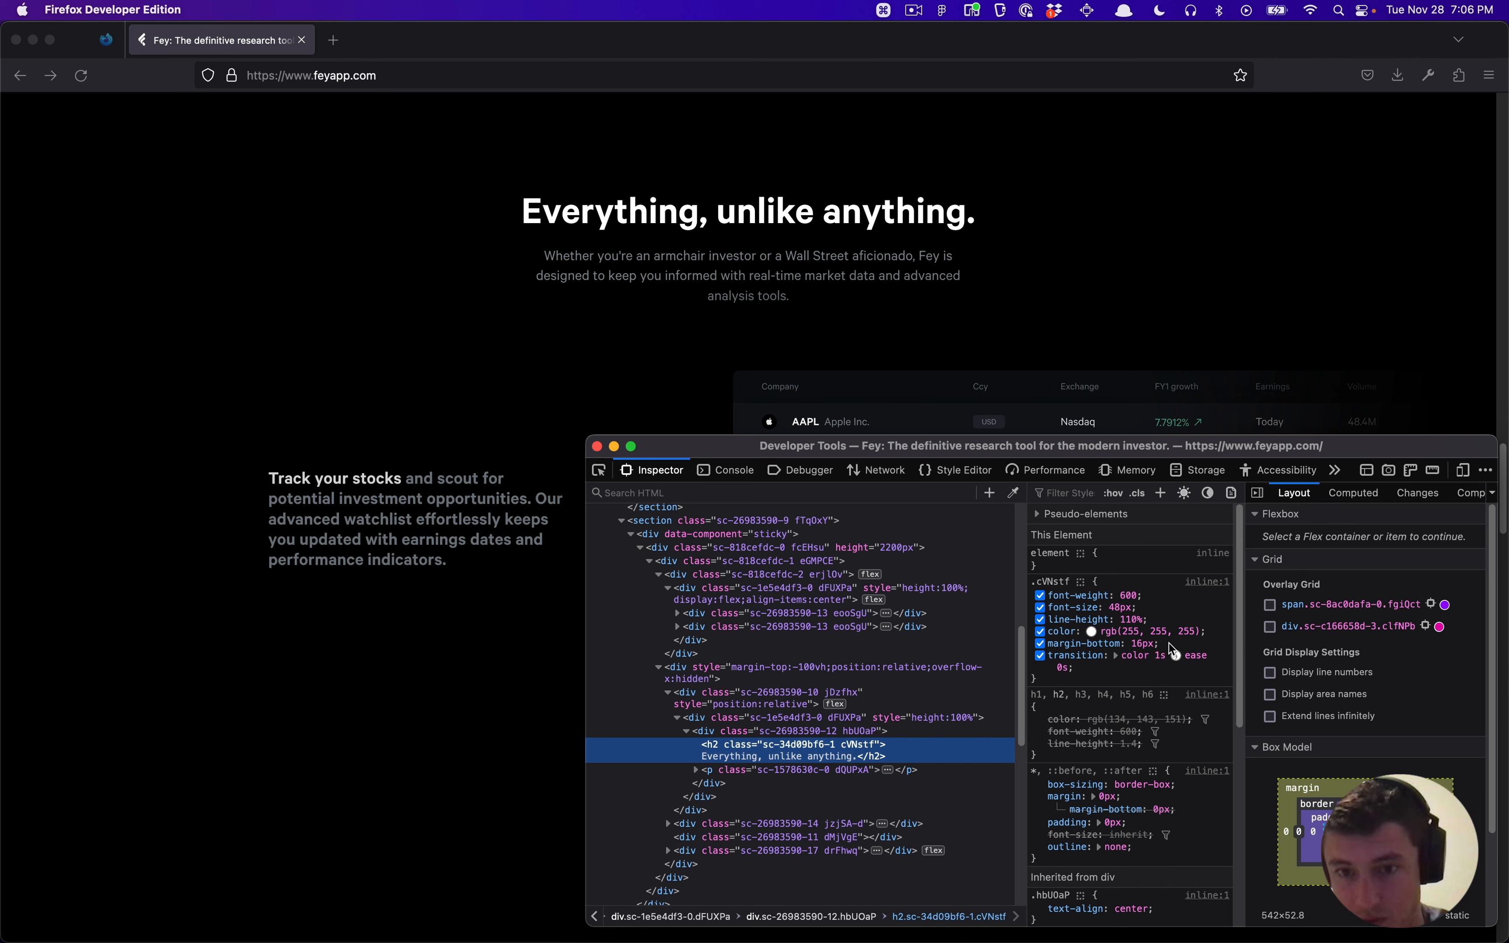
drag(1208, 632, 1042, 598)
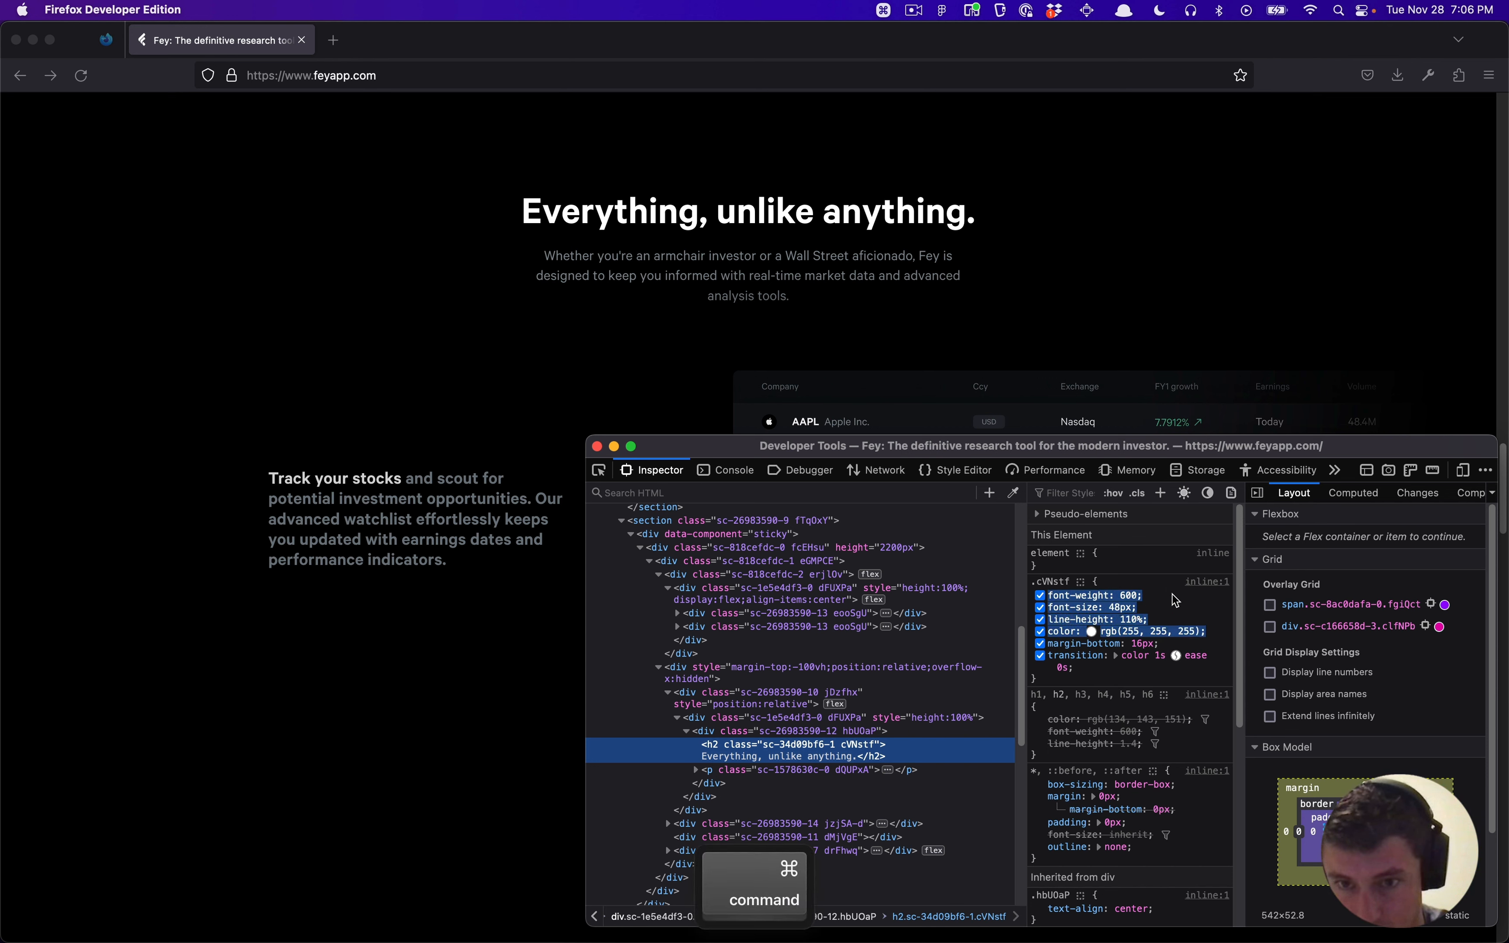
key(super+c)
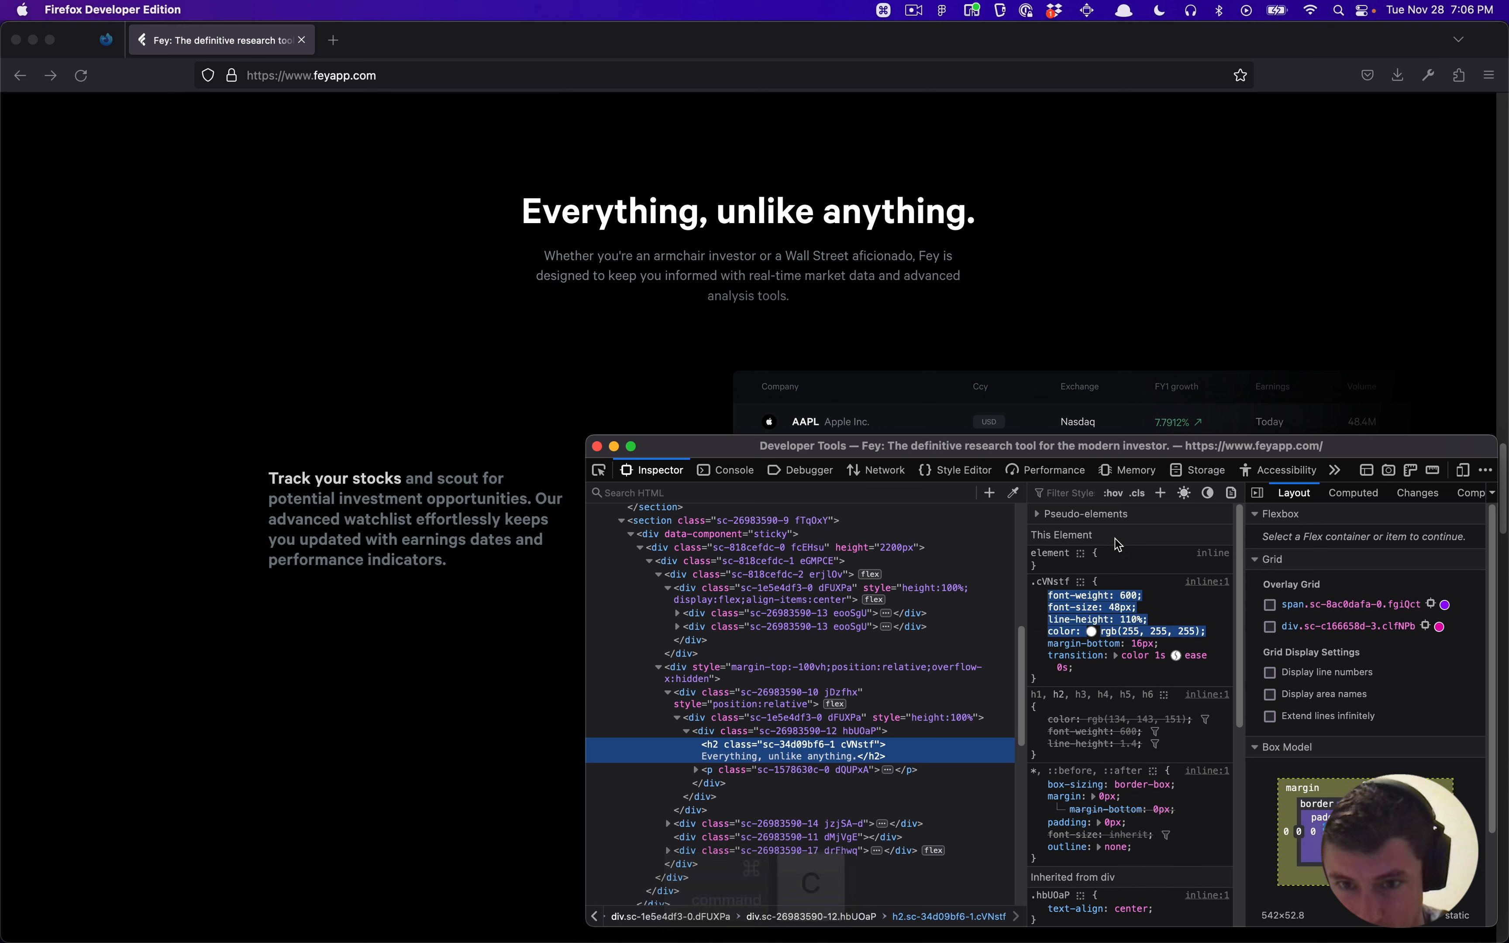
Step: Filter the h2 heading's styles by "font-family" and examine the inherited font declaration and its preview
click(1080, 492)
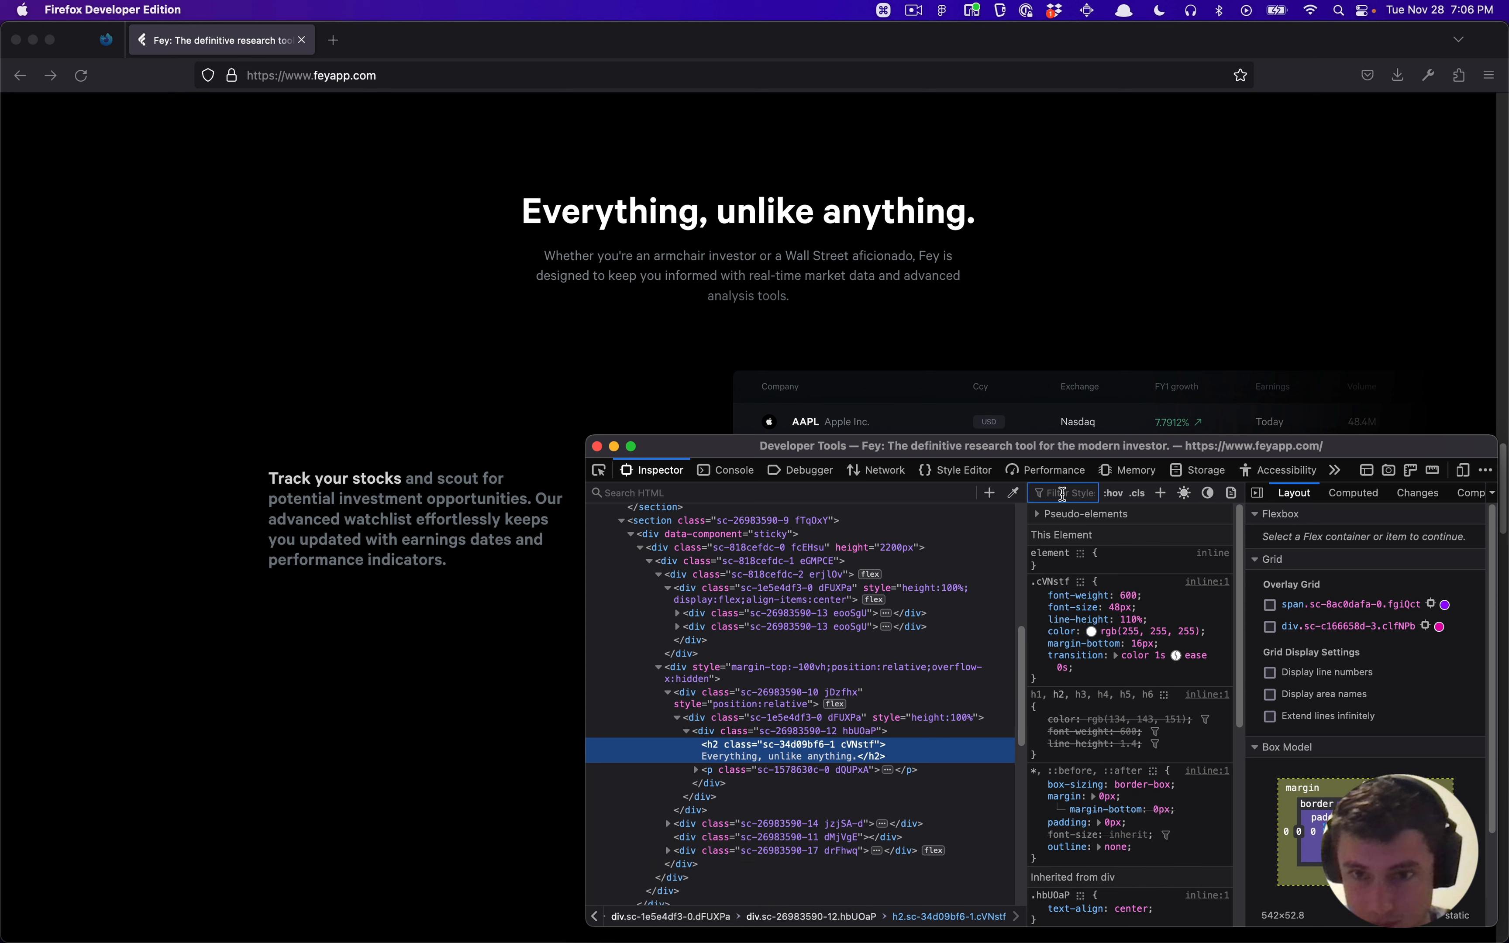
text(font-familt)
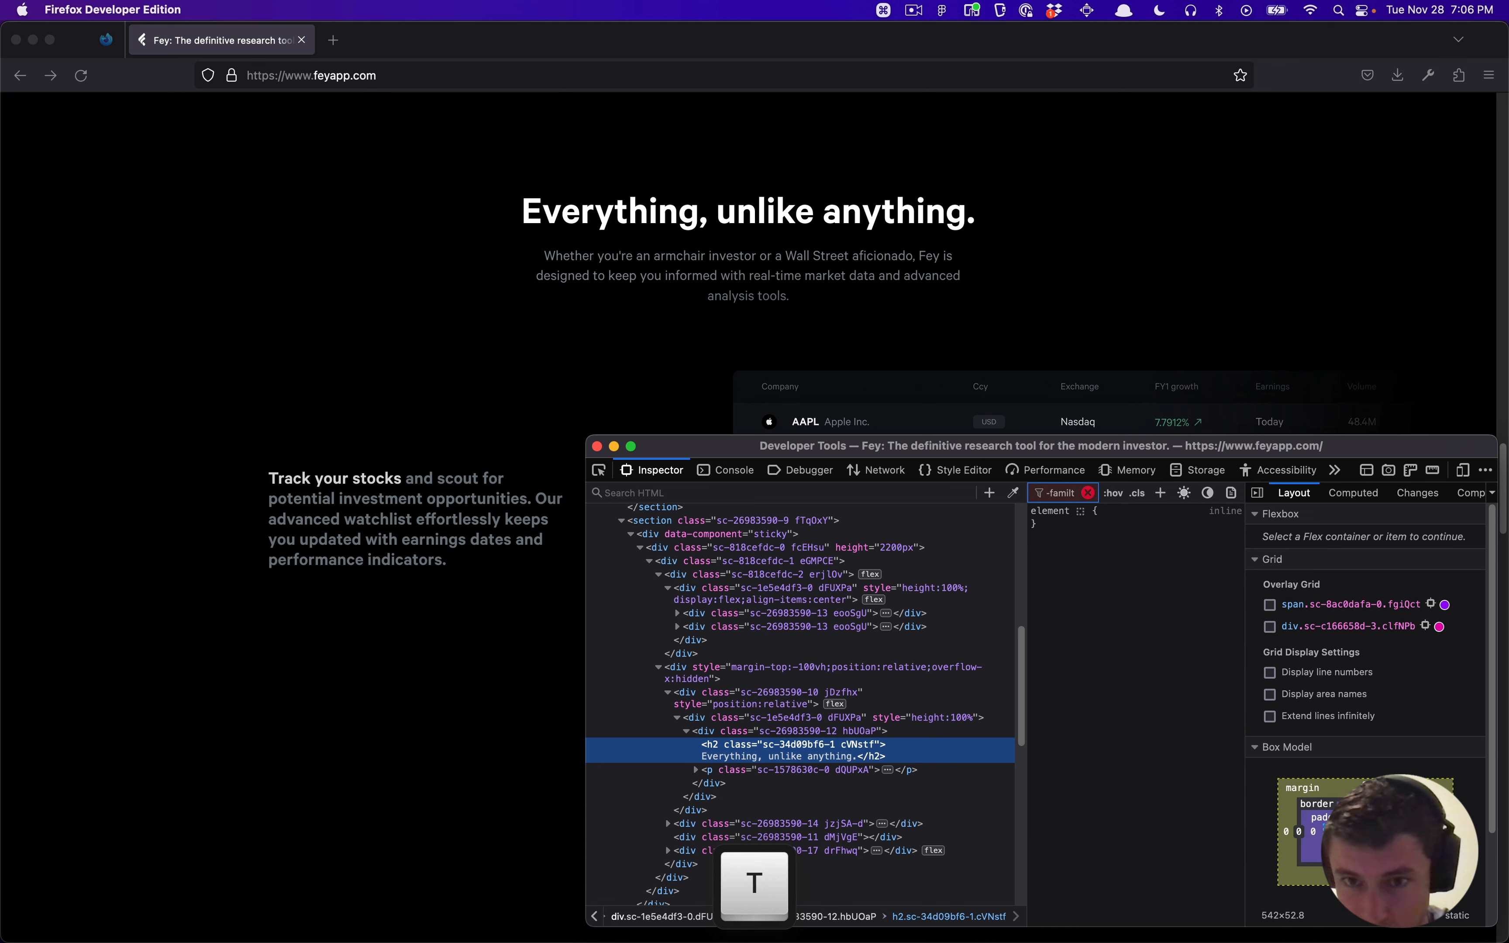
key(BackSpace)
text(y)
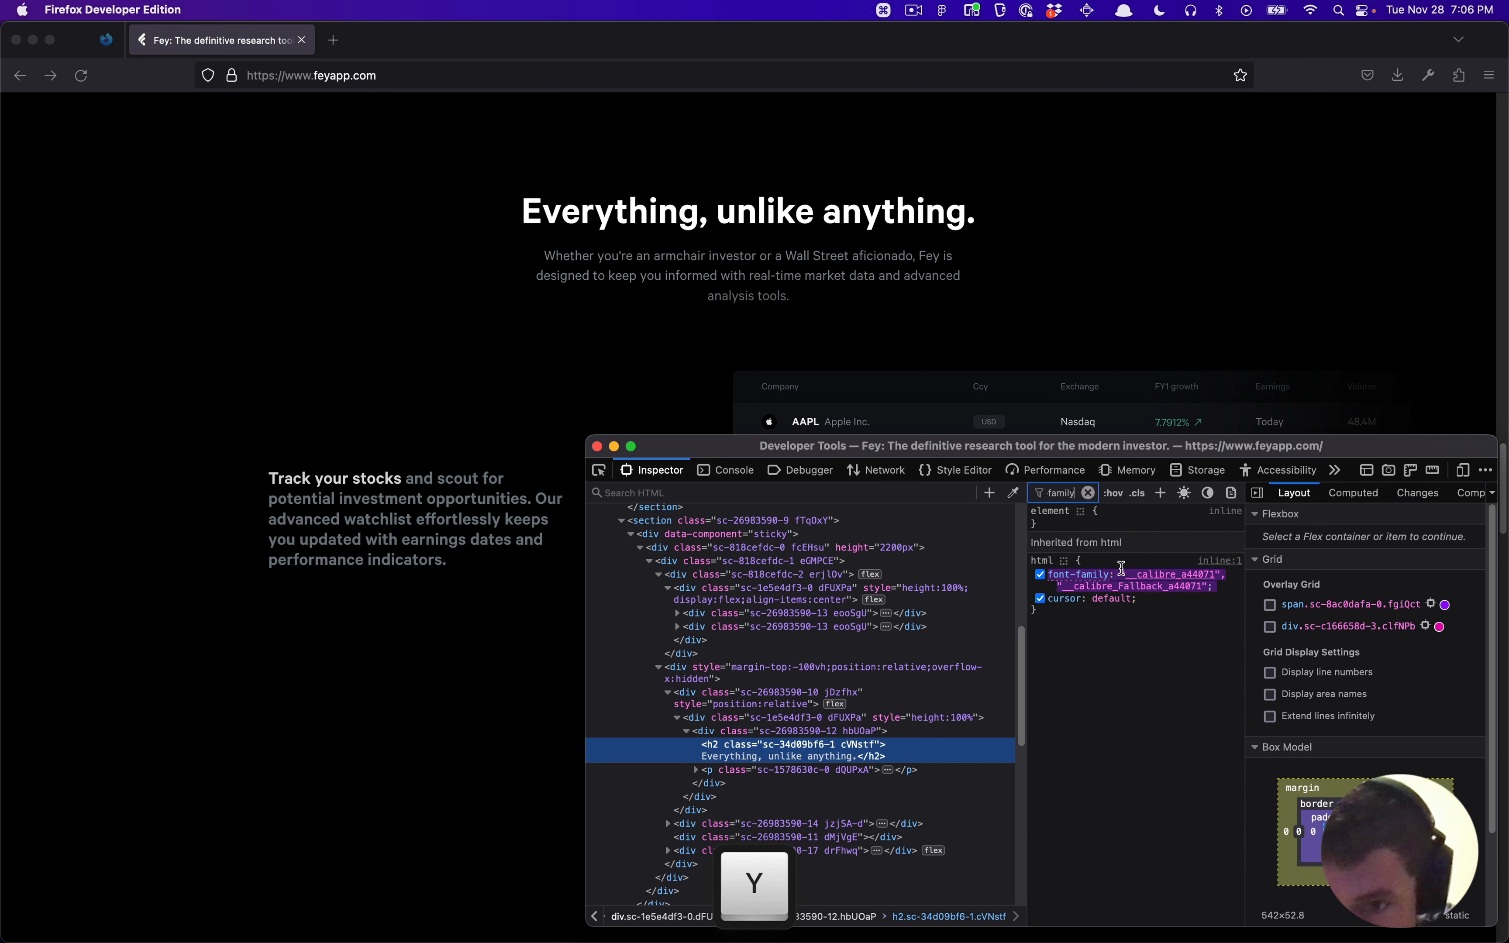
mouse_move(1152, 574)
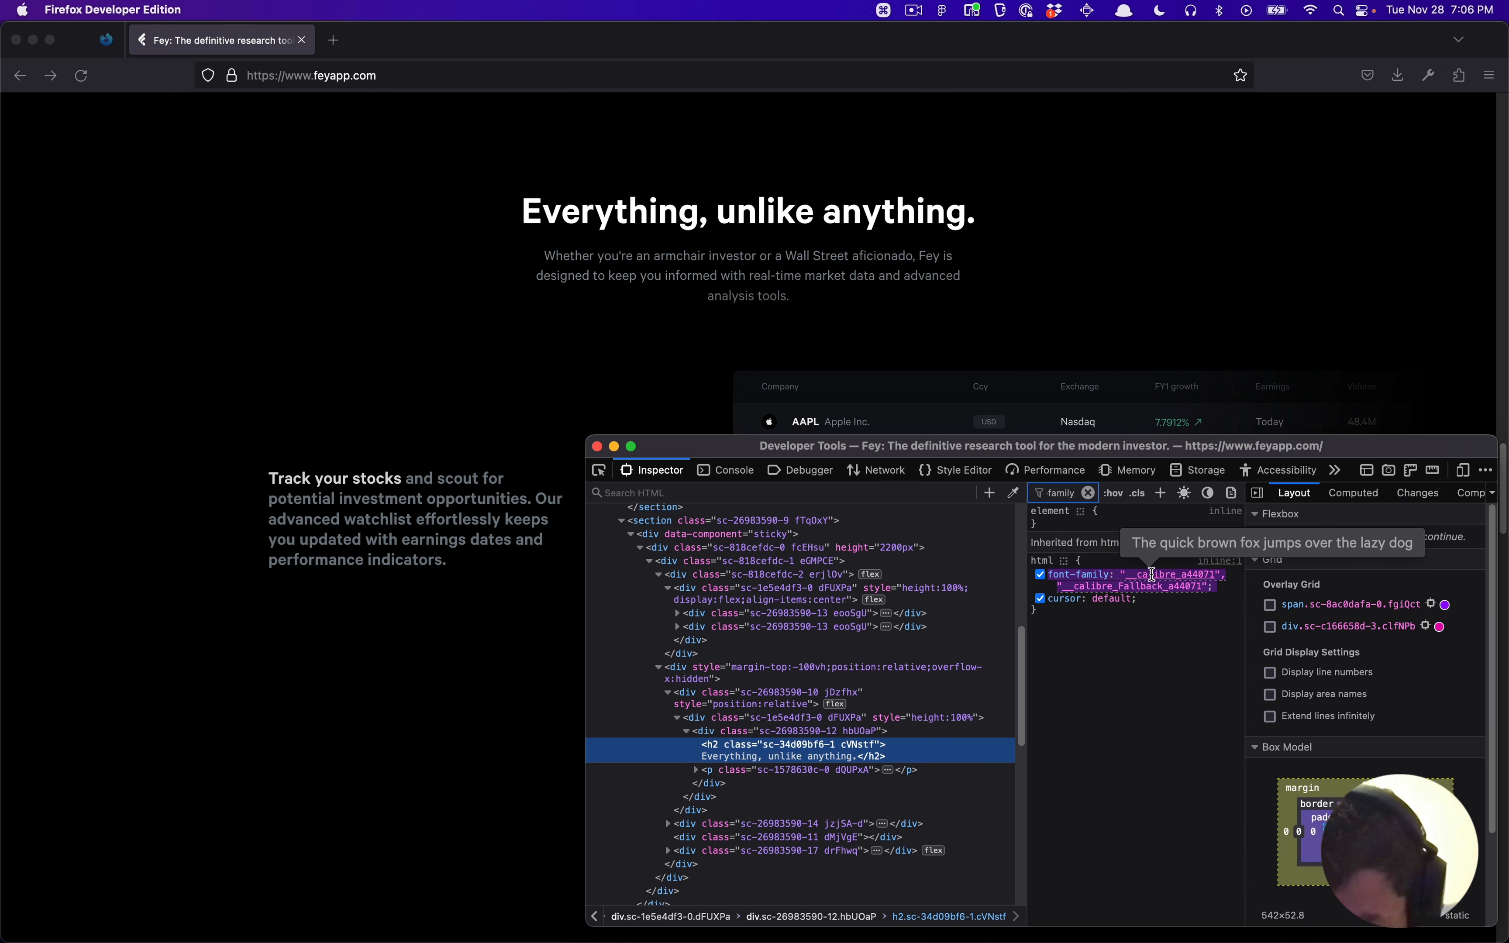
click(1149, 574)
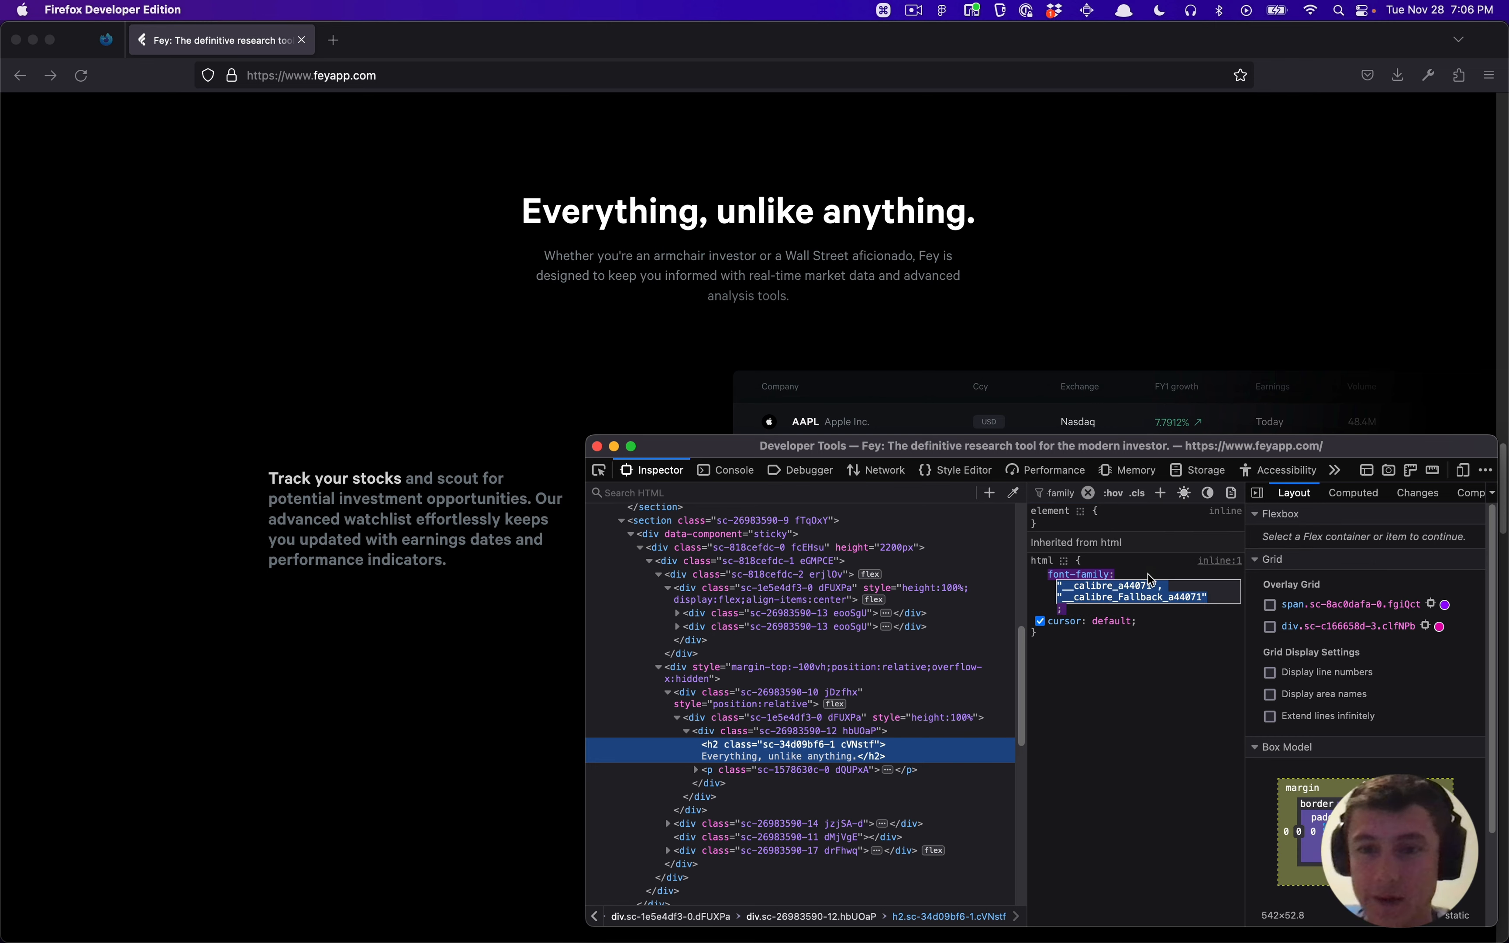
click(1169, 668)
Step: Search the web for "calibre font" in a new tab and open Klim Type Foundry's Calibre fonts page
key(super+t)
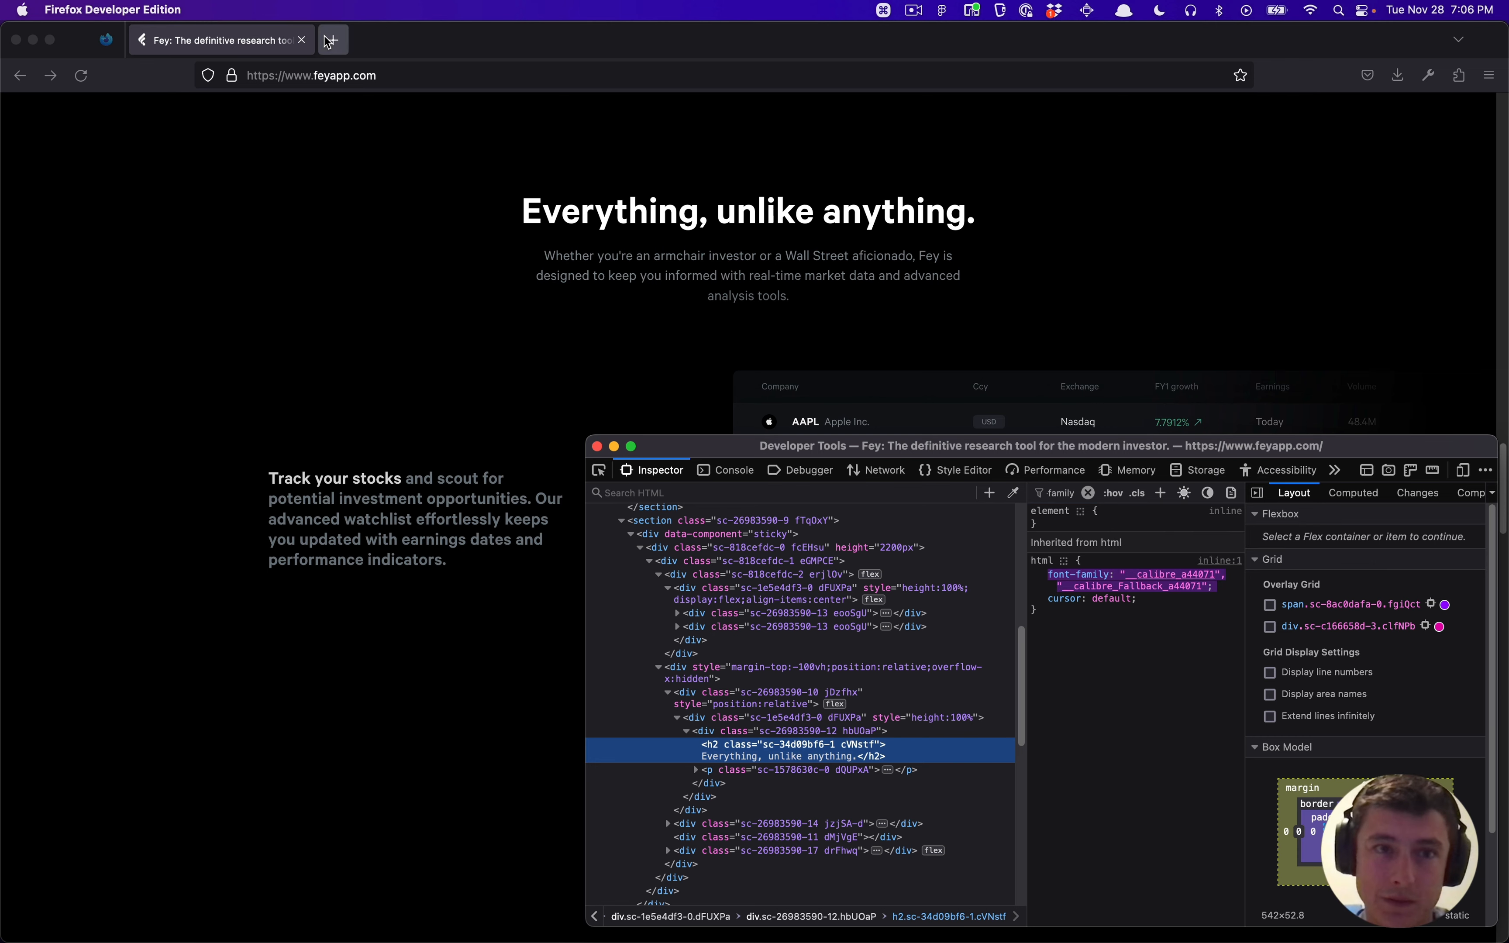
text(calibre font)
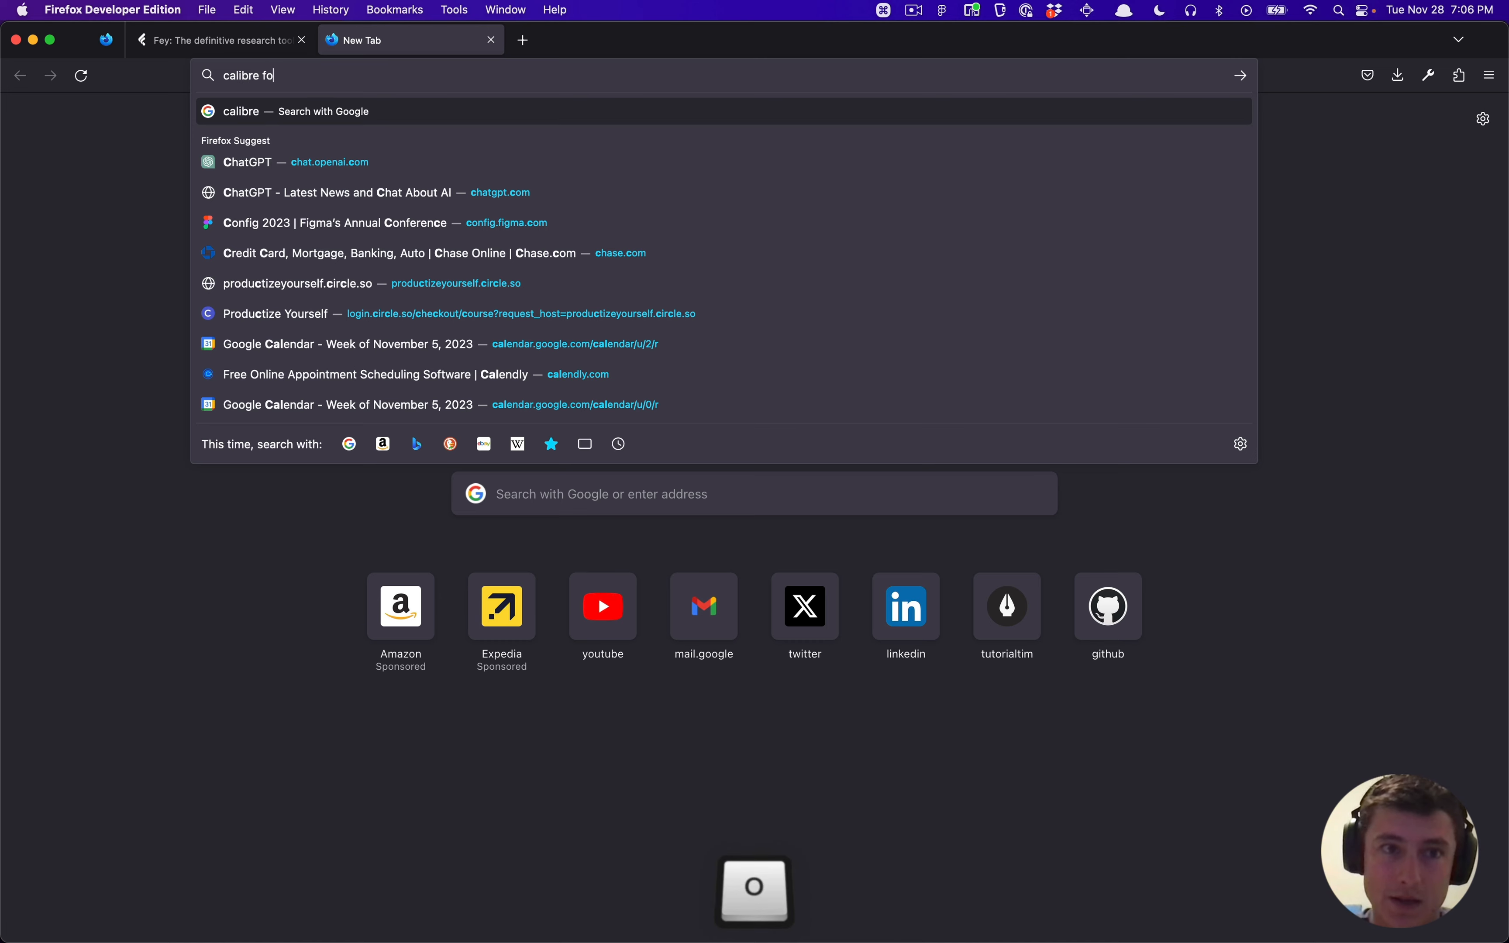
key(Return)
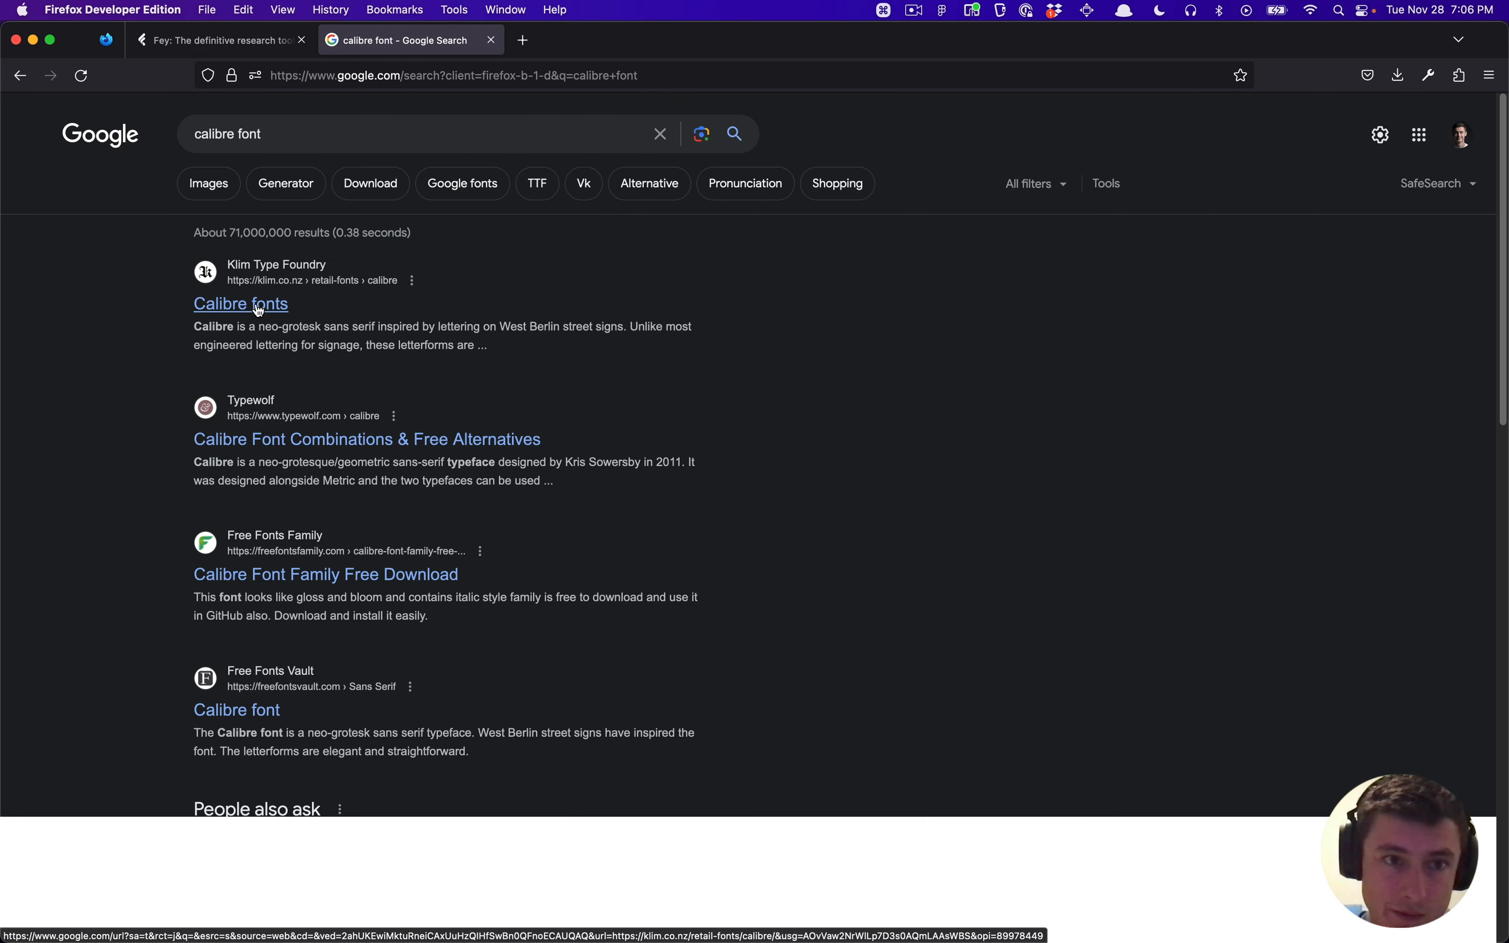
click(255, 304)
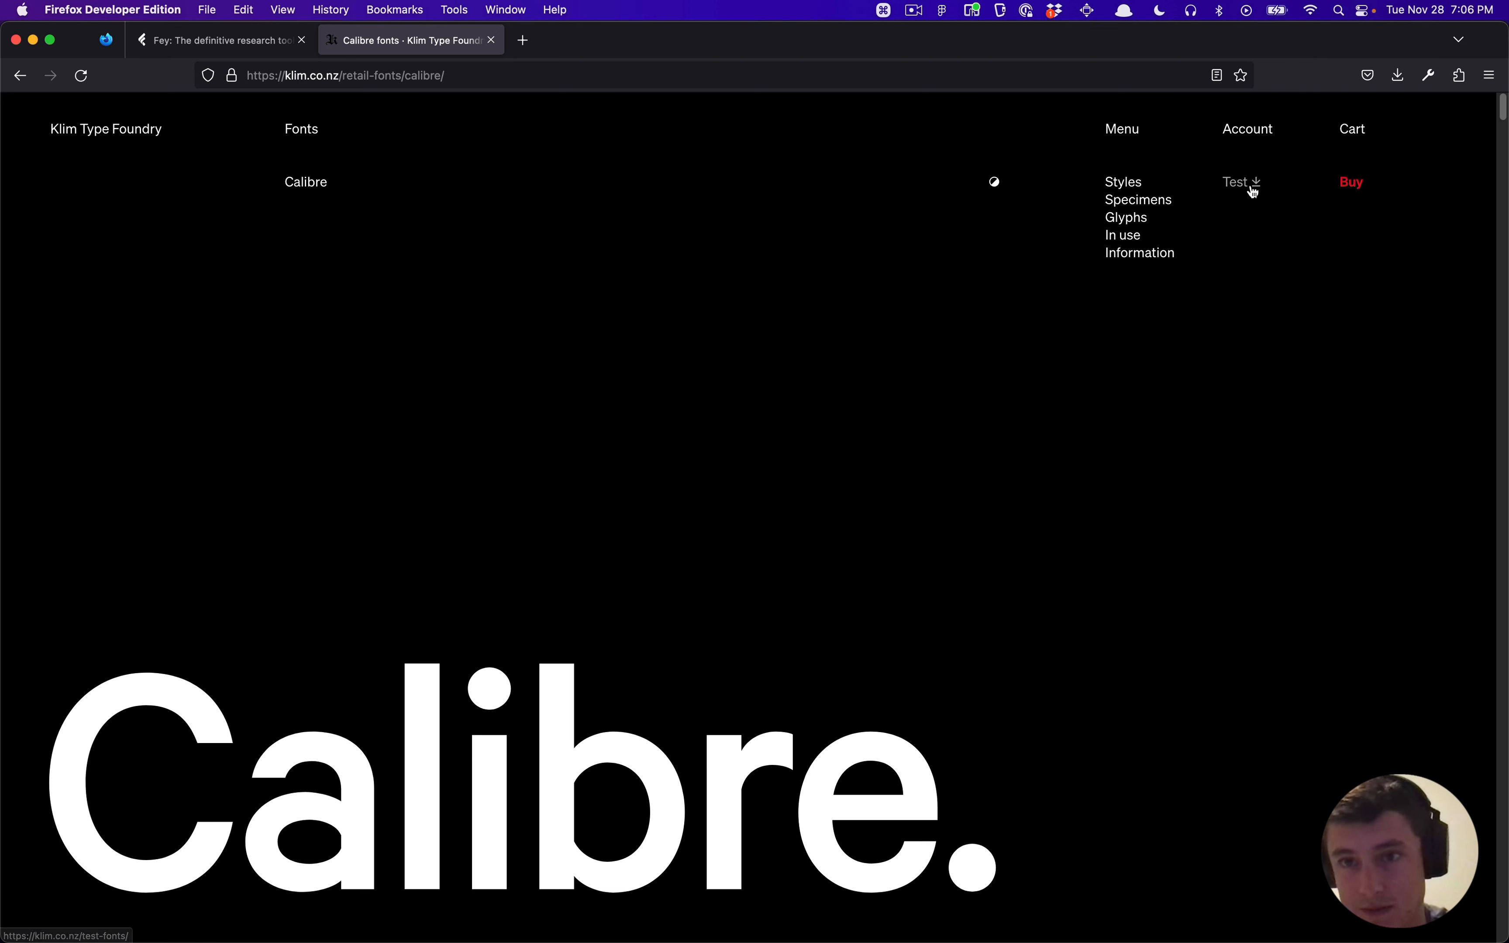
Step: Review the licence options on Calibre's purchase page and close the tab to return to the Fey page
click(1353, 184)
scroll(651, 499, down, 1)
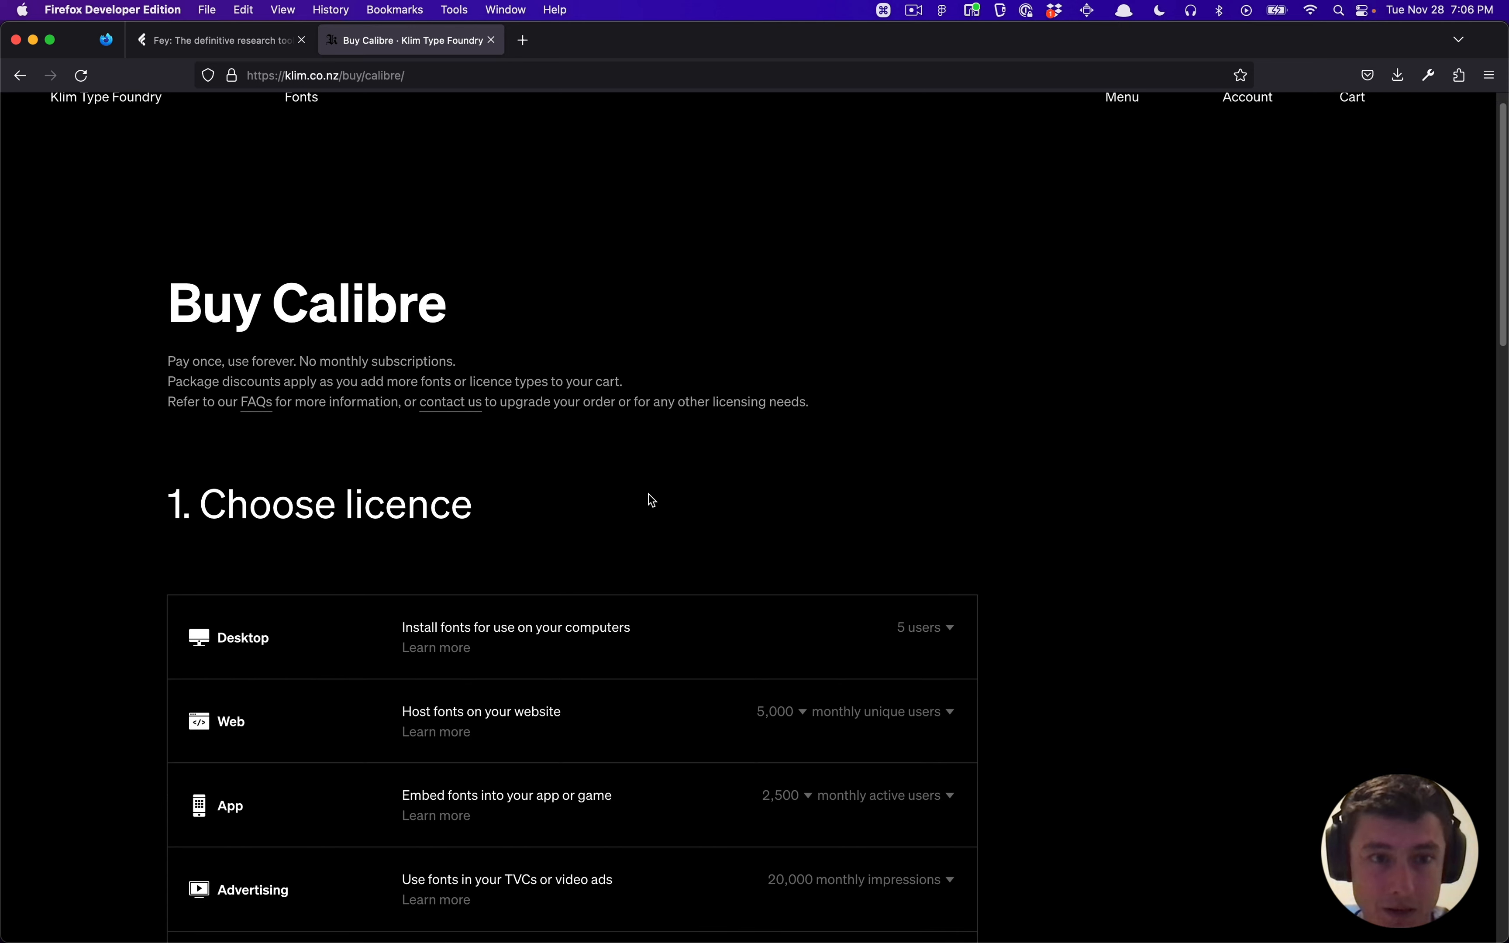
scroll(263, 512, down, 5)
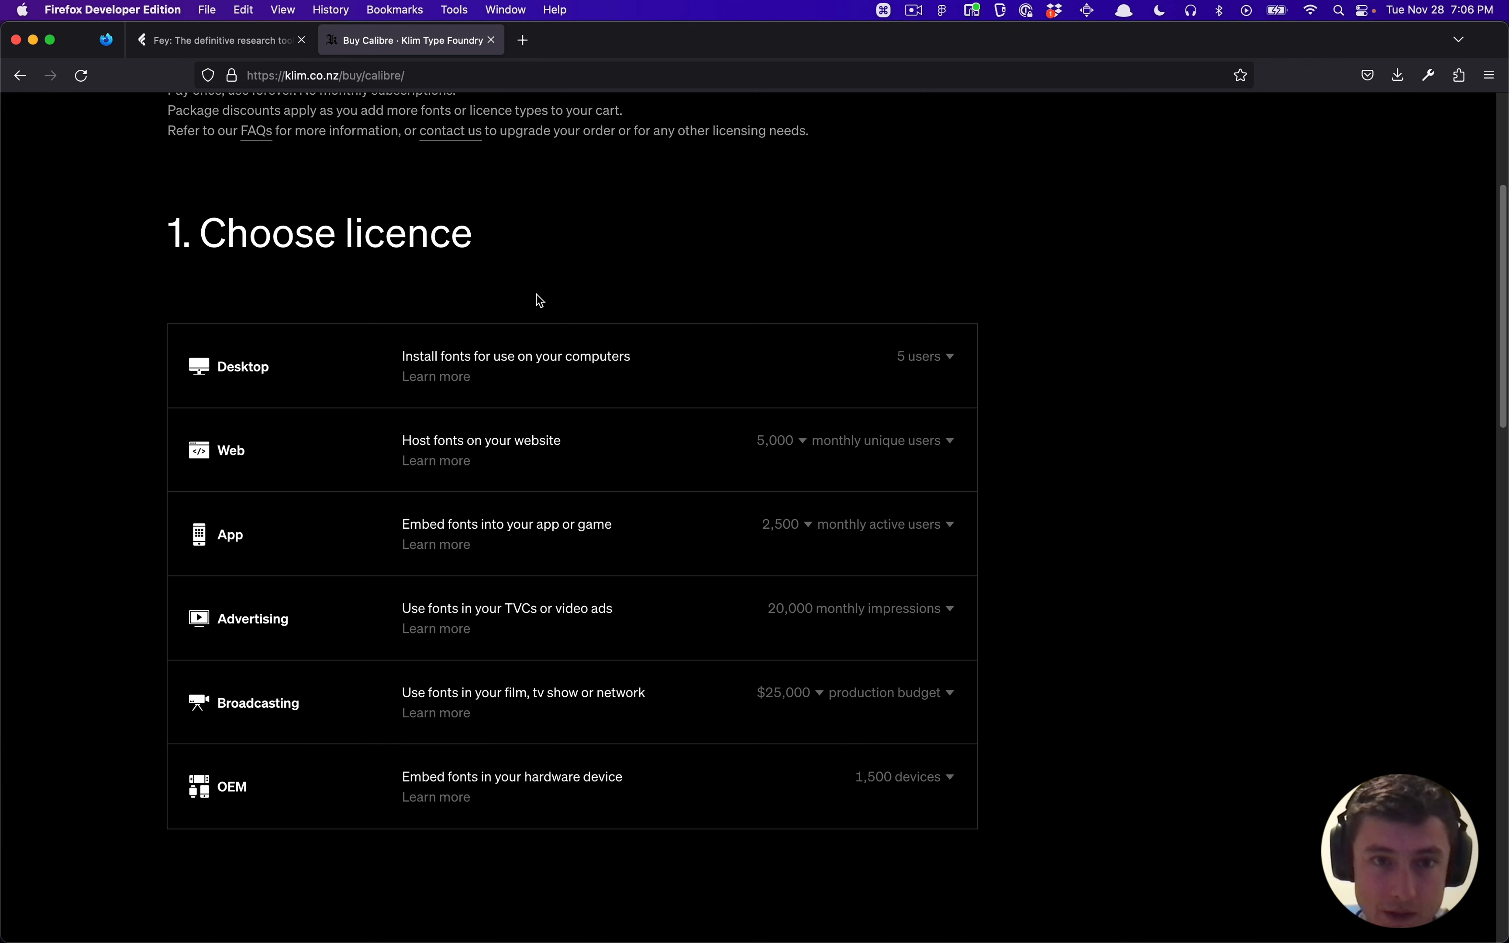
key(super)
key(super+Left)
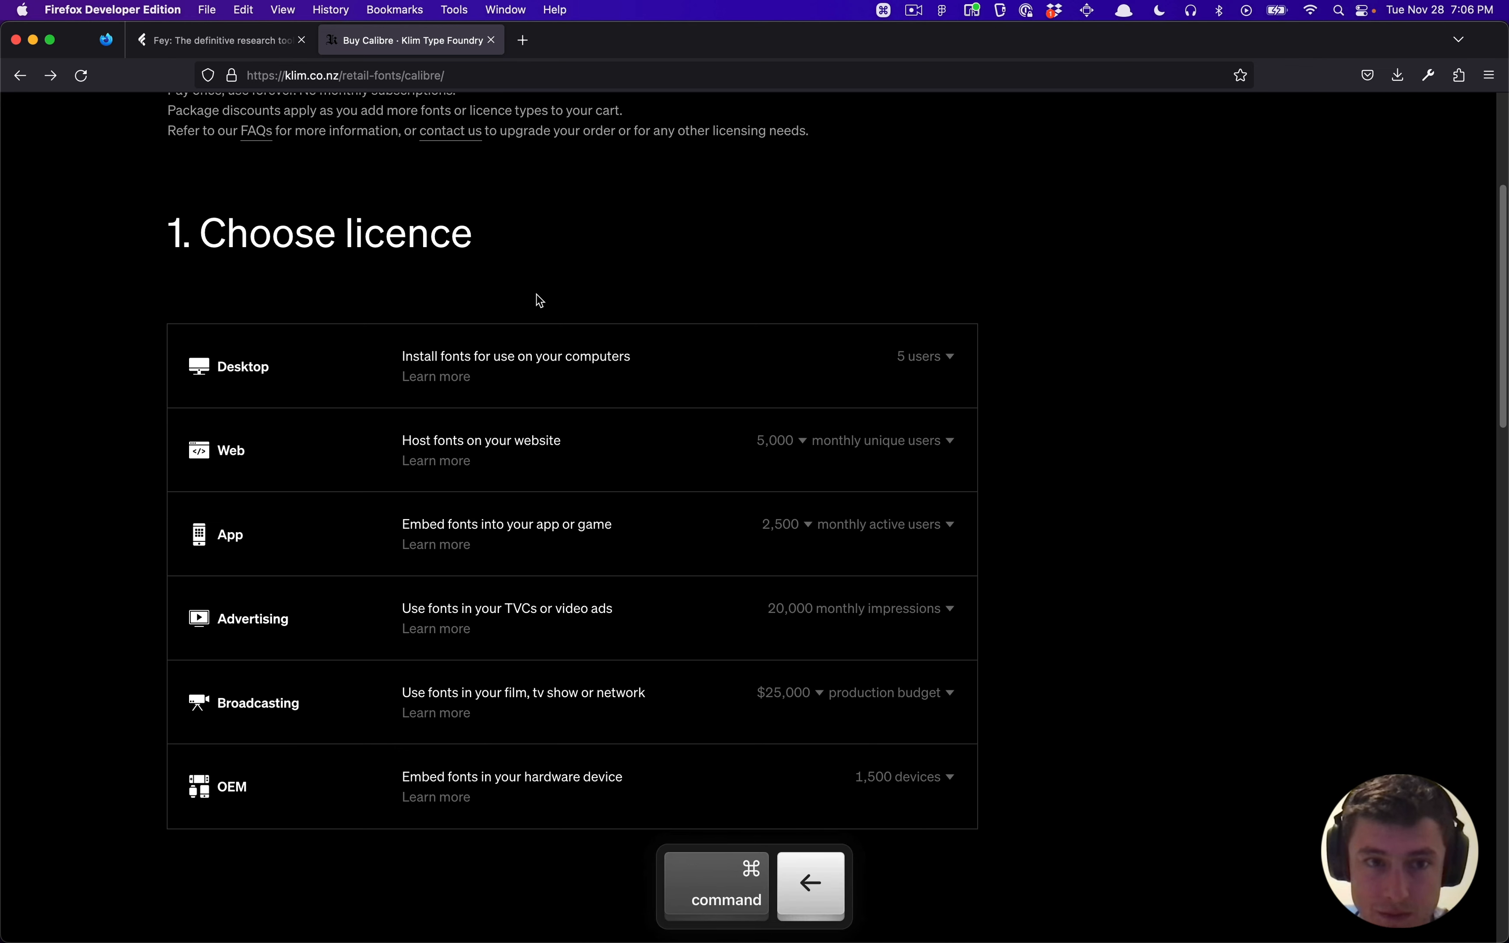
key(super+w)
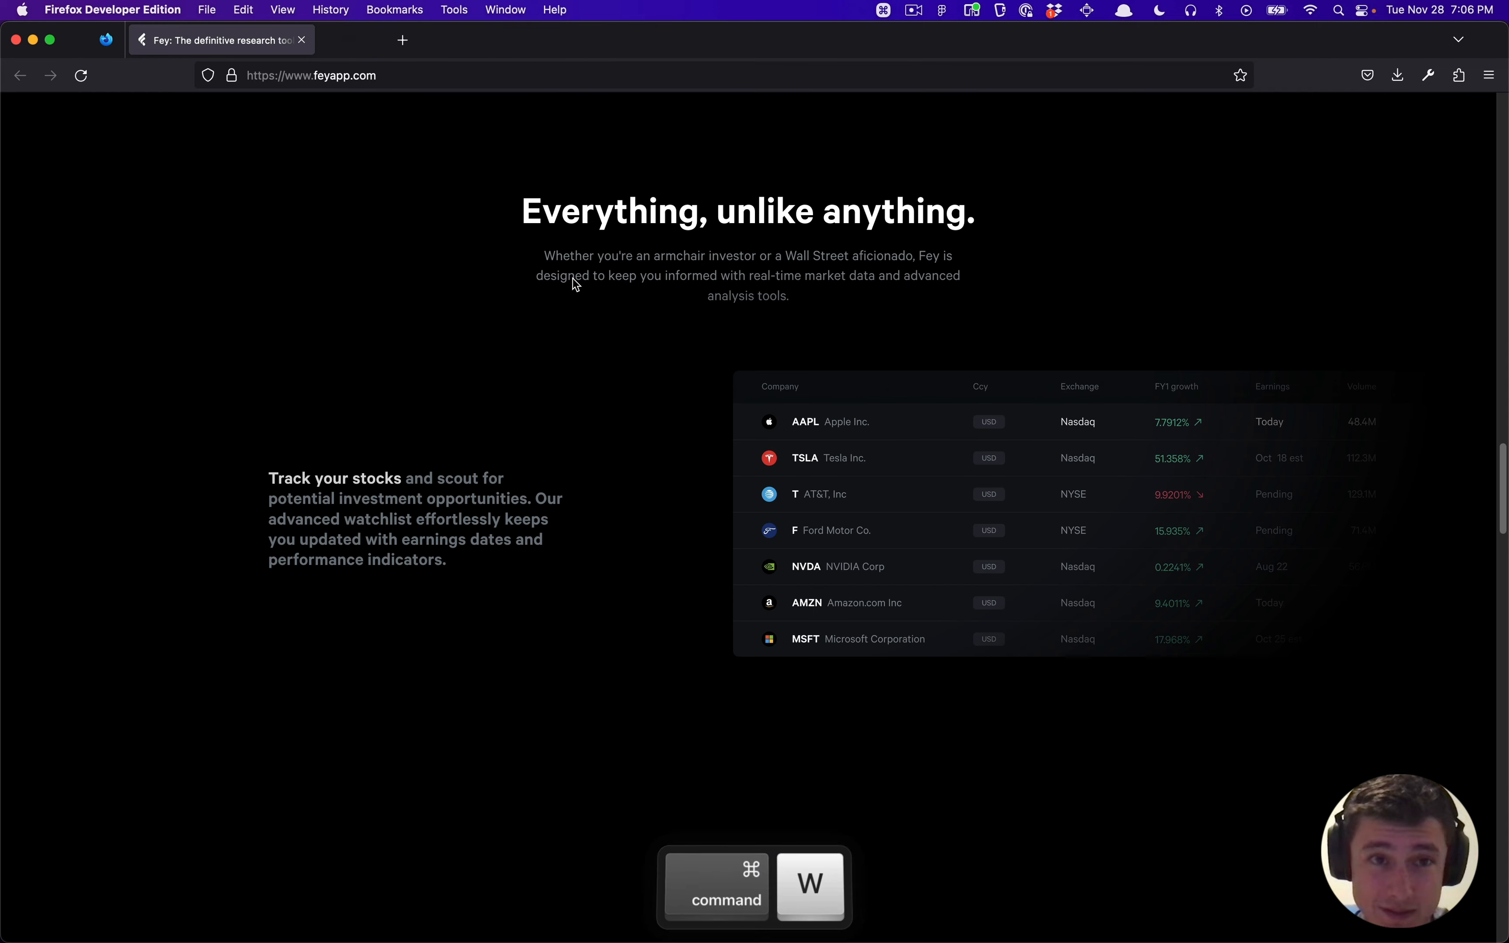
Step: Switch to Figma and delete the empty 1280 × 832 frame, Frame 1
key(super+Tab)
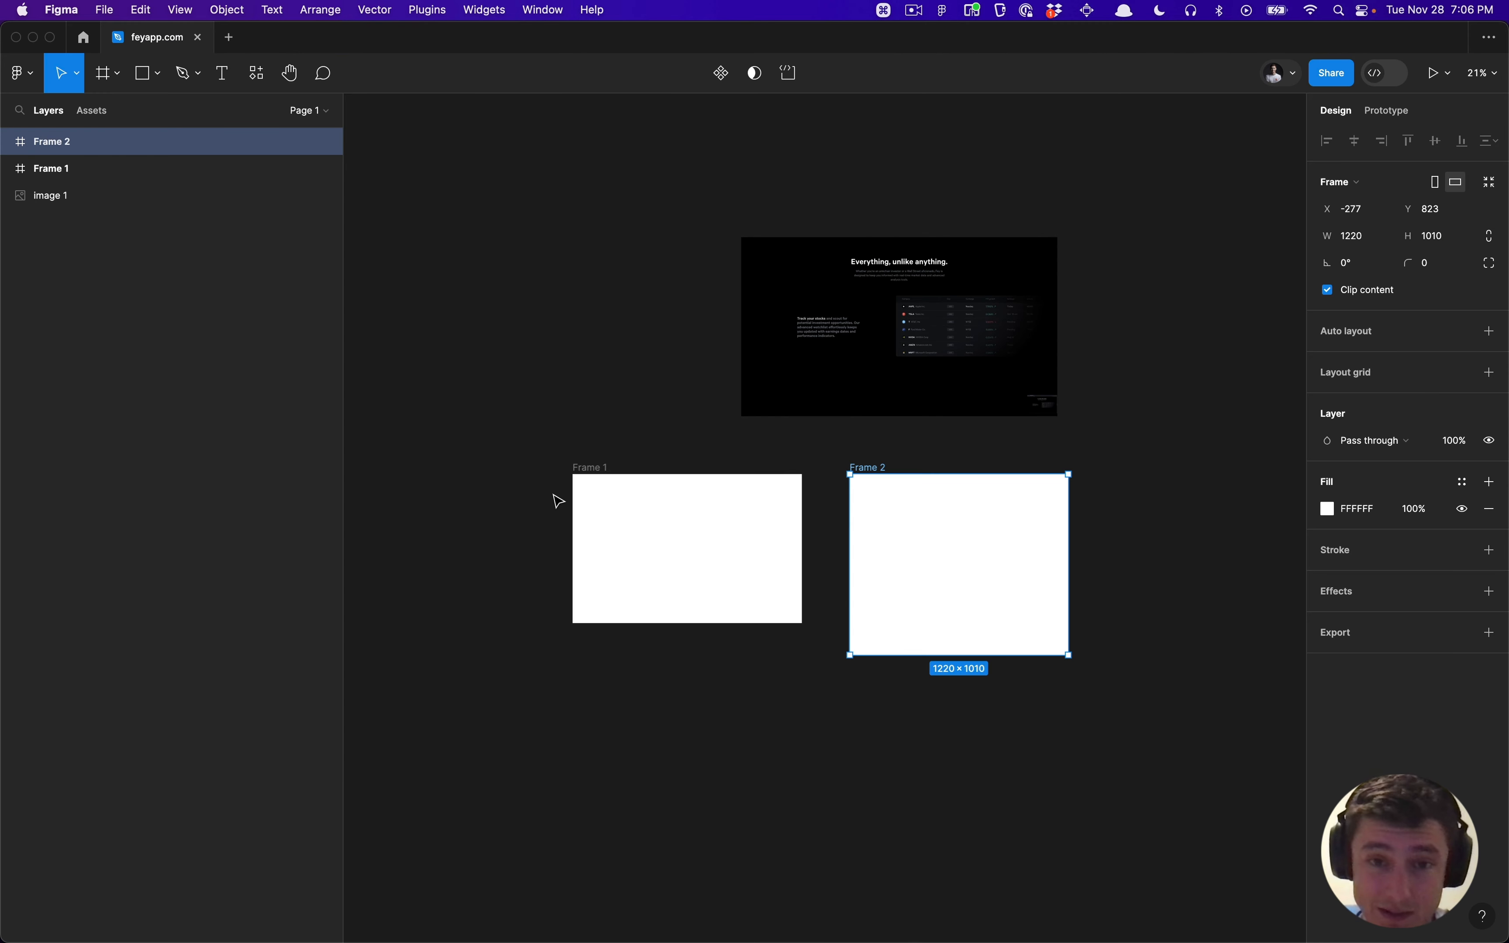
click(646, 552)
scroll(648, 554, right, 2)
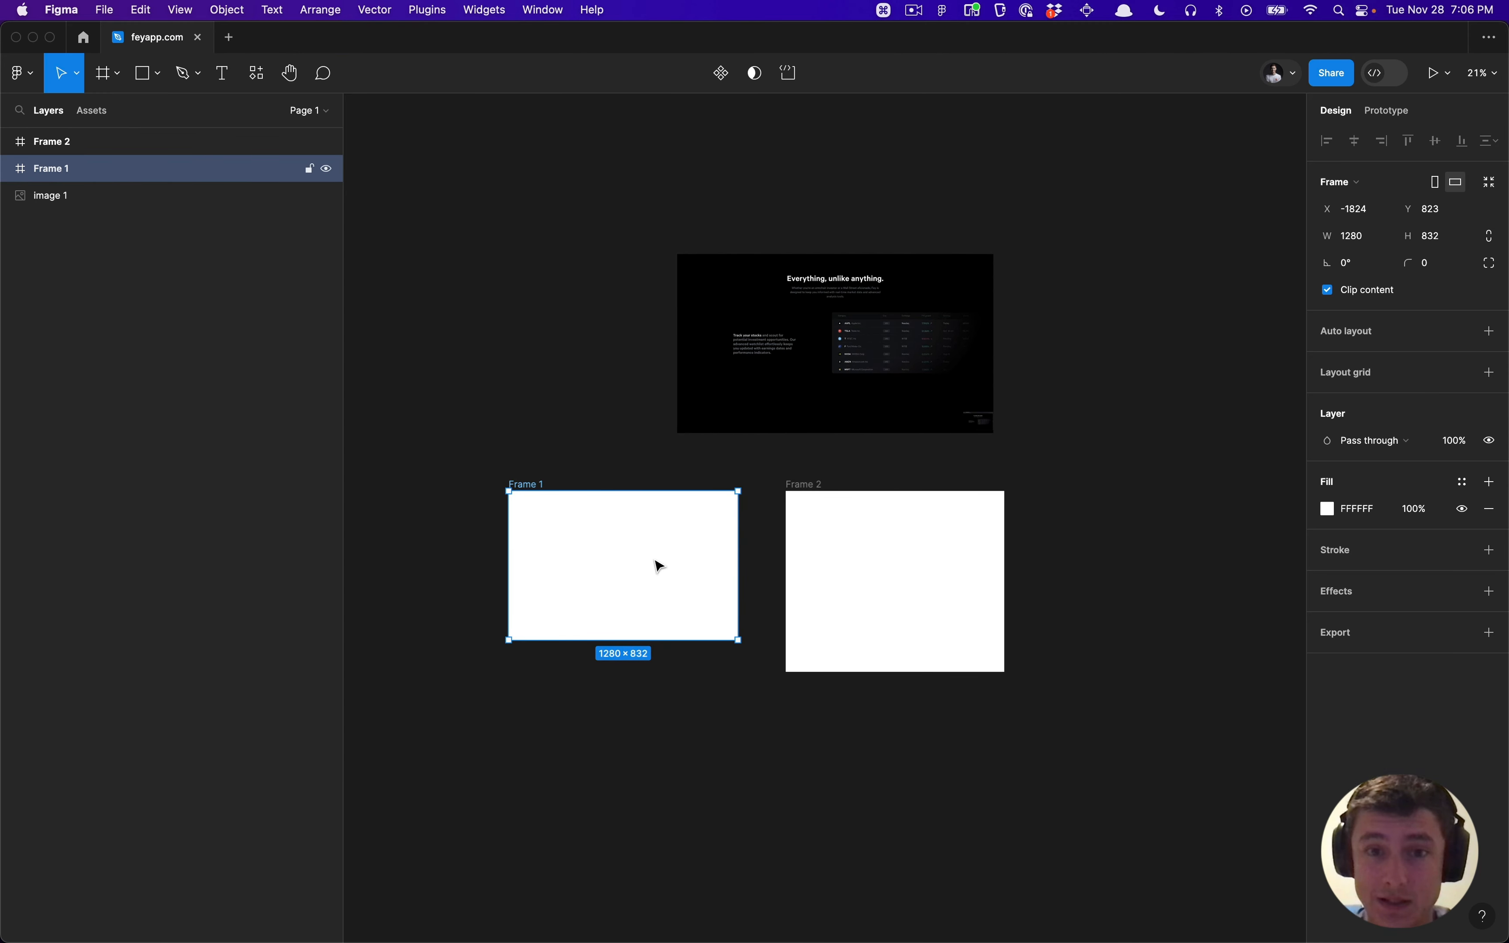
key(BackSpace)
Step: Align Frame 2's left edge with the left edge of the page screenshot above it
click(794, 563)
shift+click(785, 429)
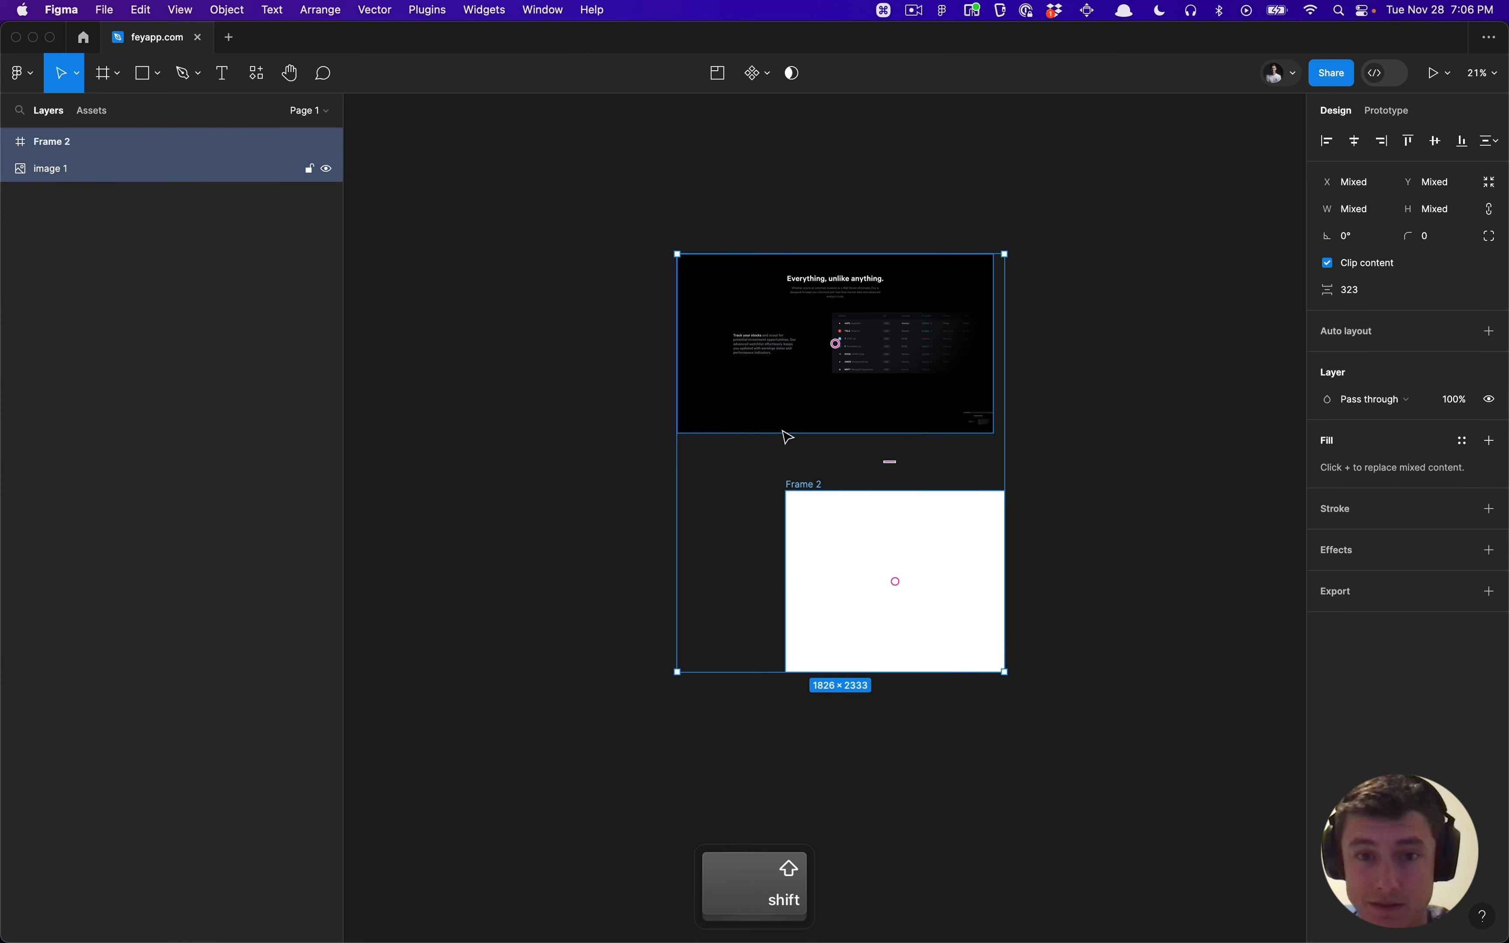
key(alt+a)
click(447, 639)
Step: Fill Frame 2 with the black background colour sampled from the page screenshot
click(764, 530)
key(ctrl+c)
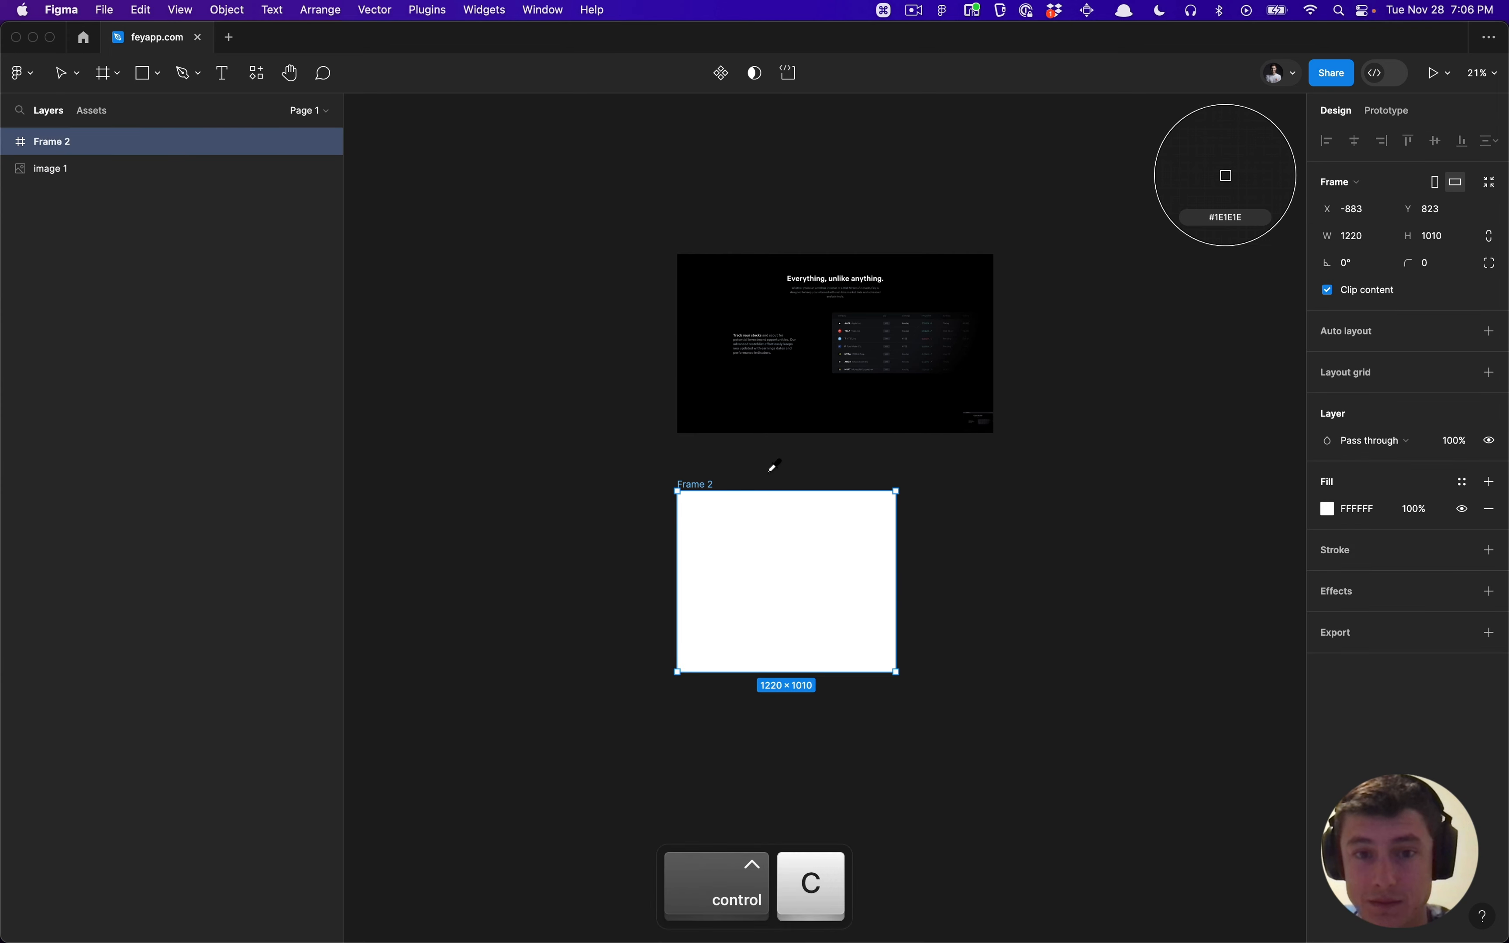
click(768, 431)
click(559, 475)
scroll(558, 475, down, 2)
scroll(559, 475, right, 2)
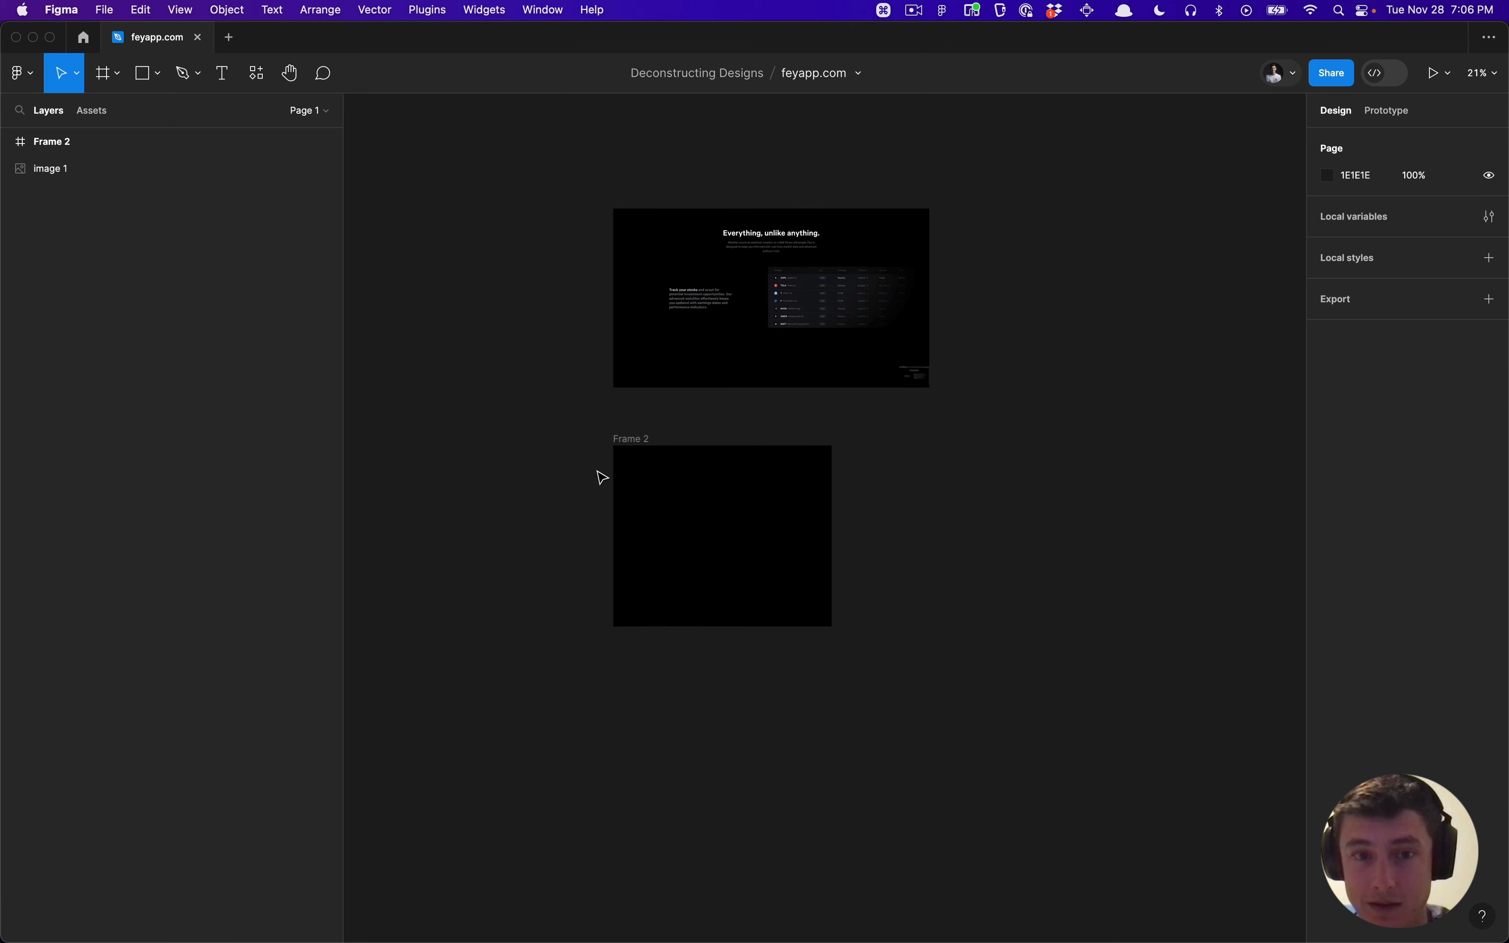
Step: Add a uniform layout grid with a size of 4 px to Frame 2
click(658, 457)
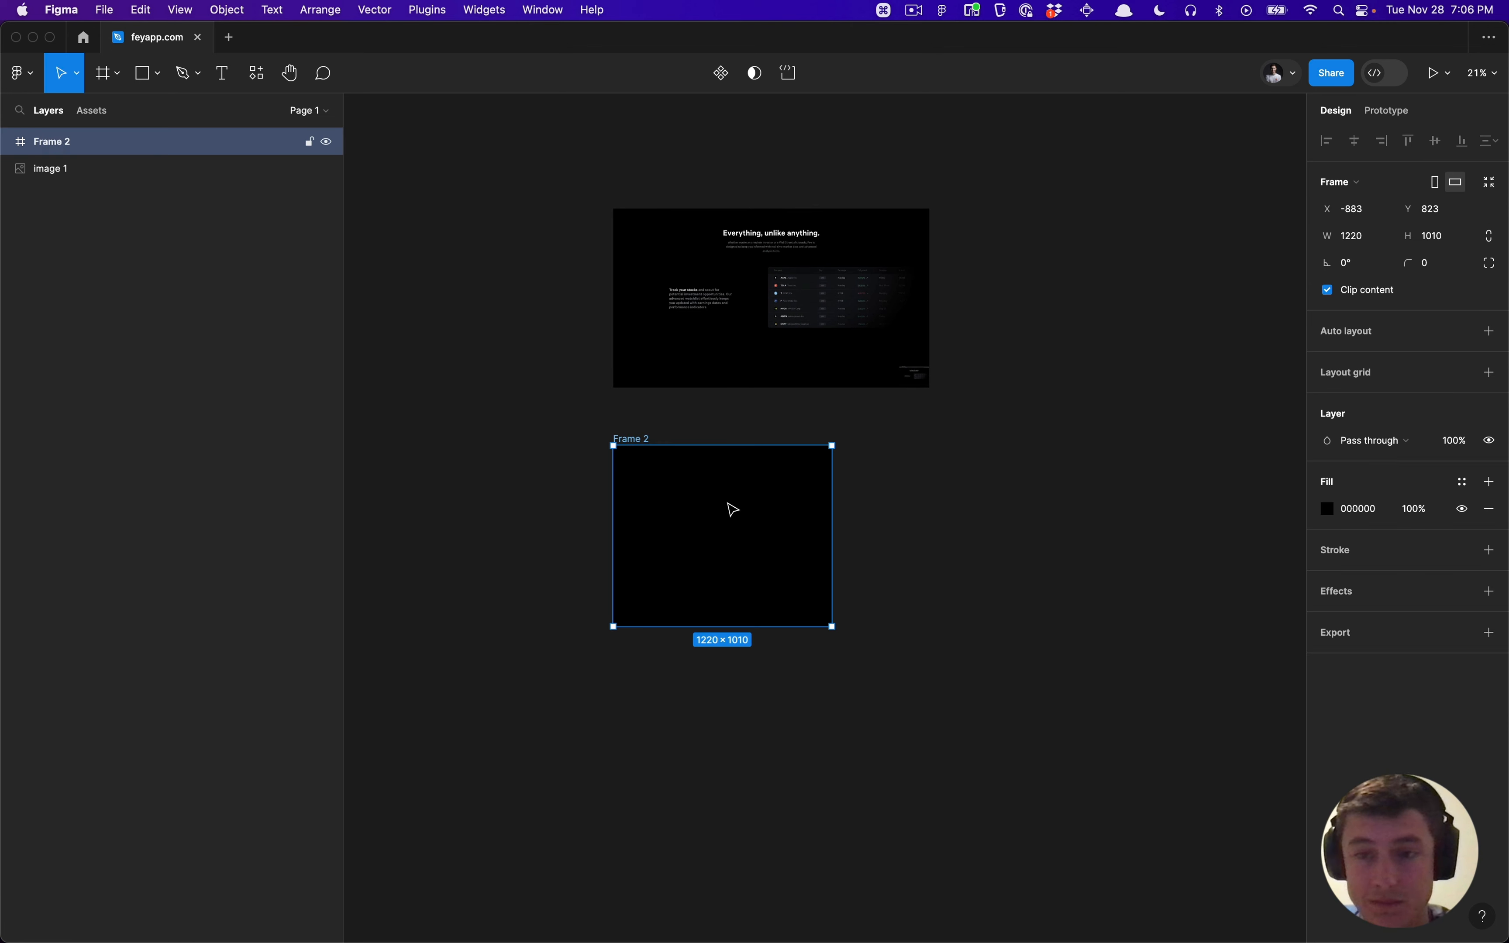
click(1489, 373)
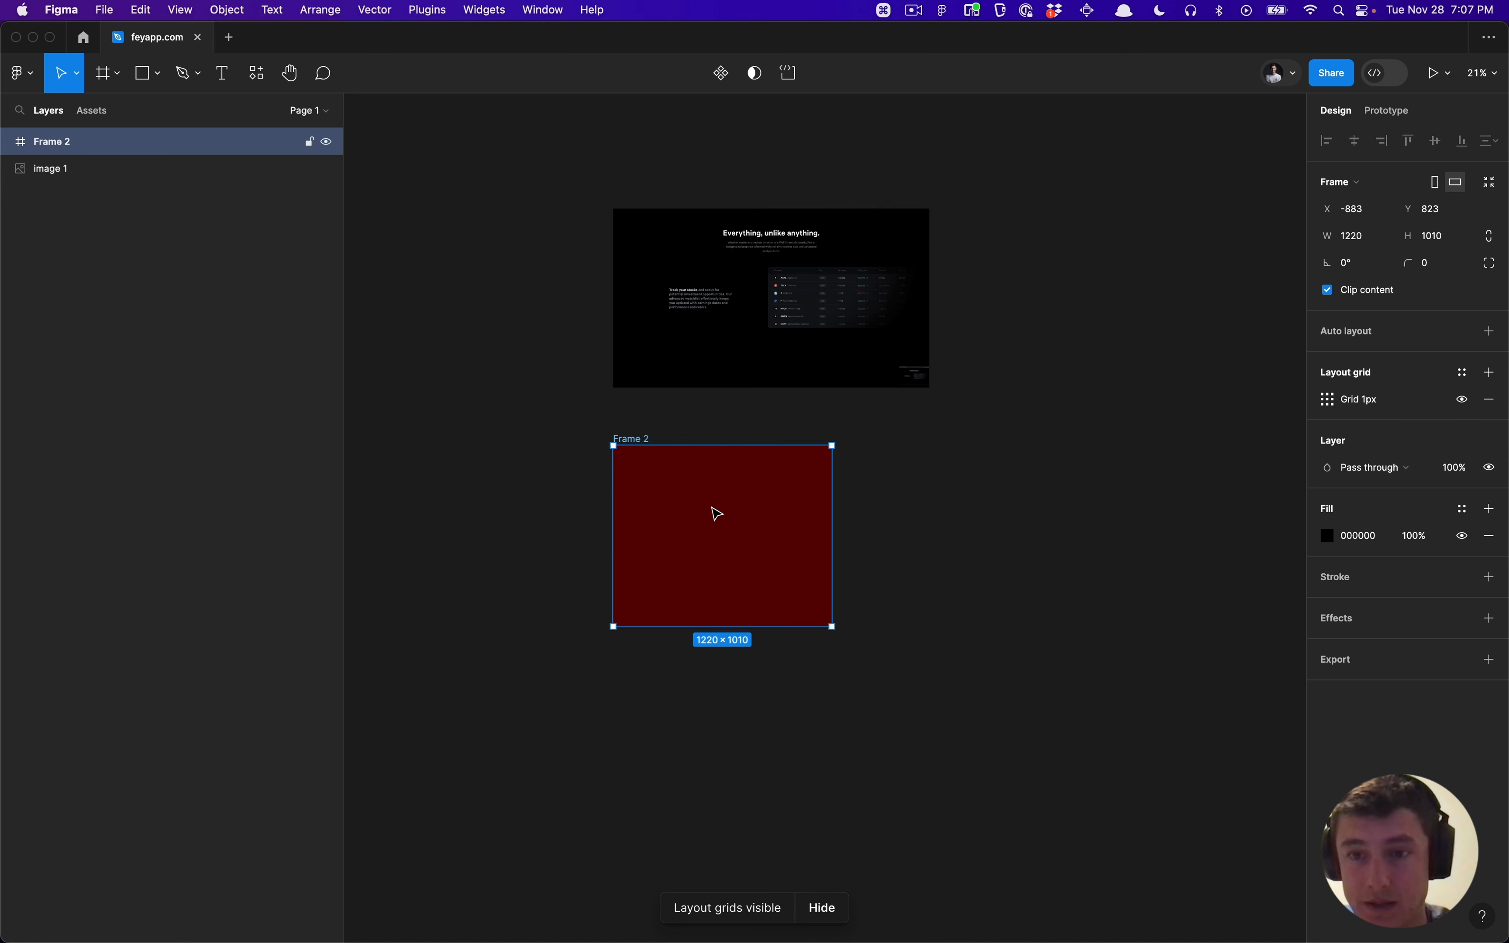
scroll(713, 512, up, 10)
scroll(767, 505, down, 5)
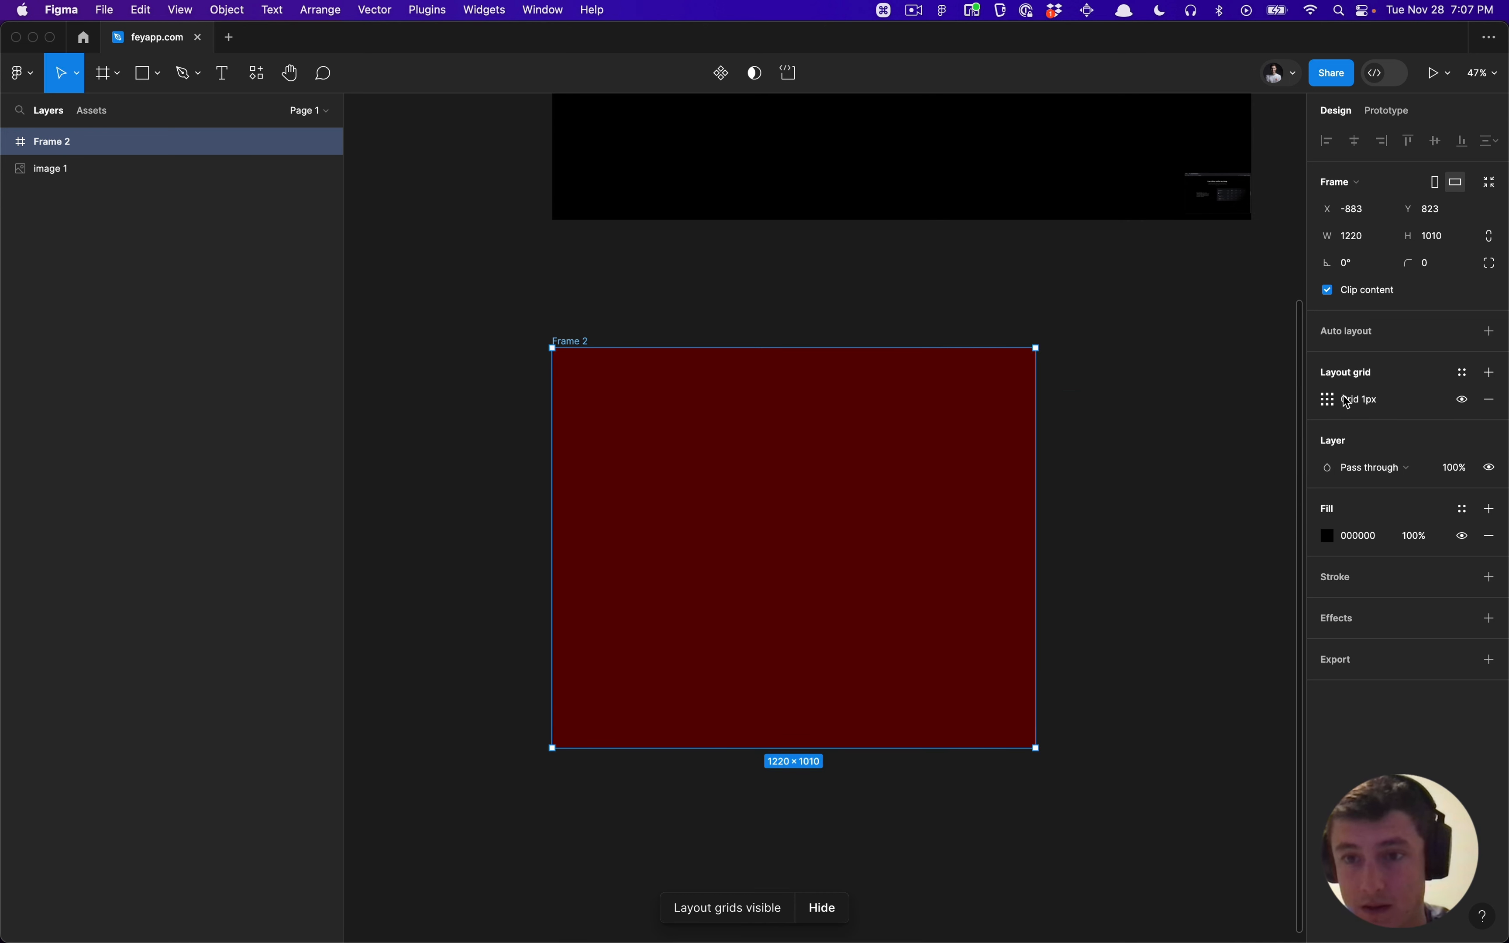
click(1329, 400)
text(4)
key(Return)
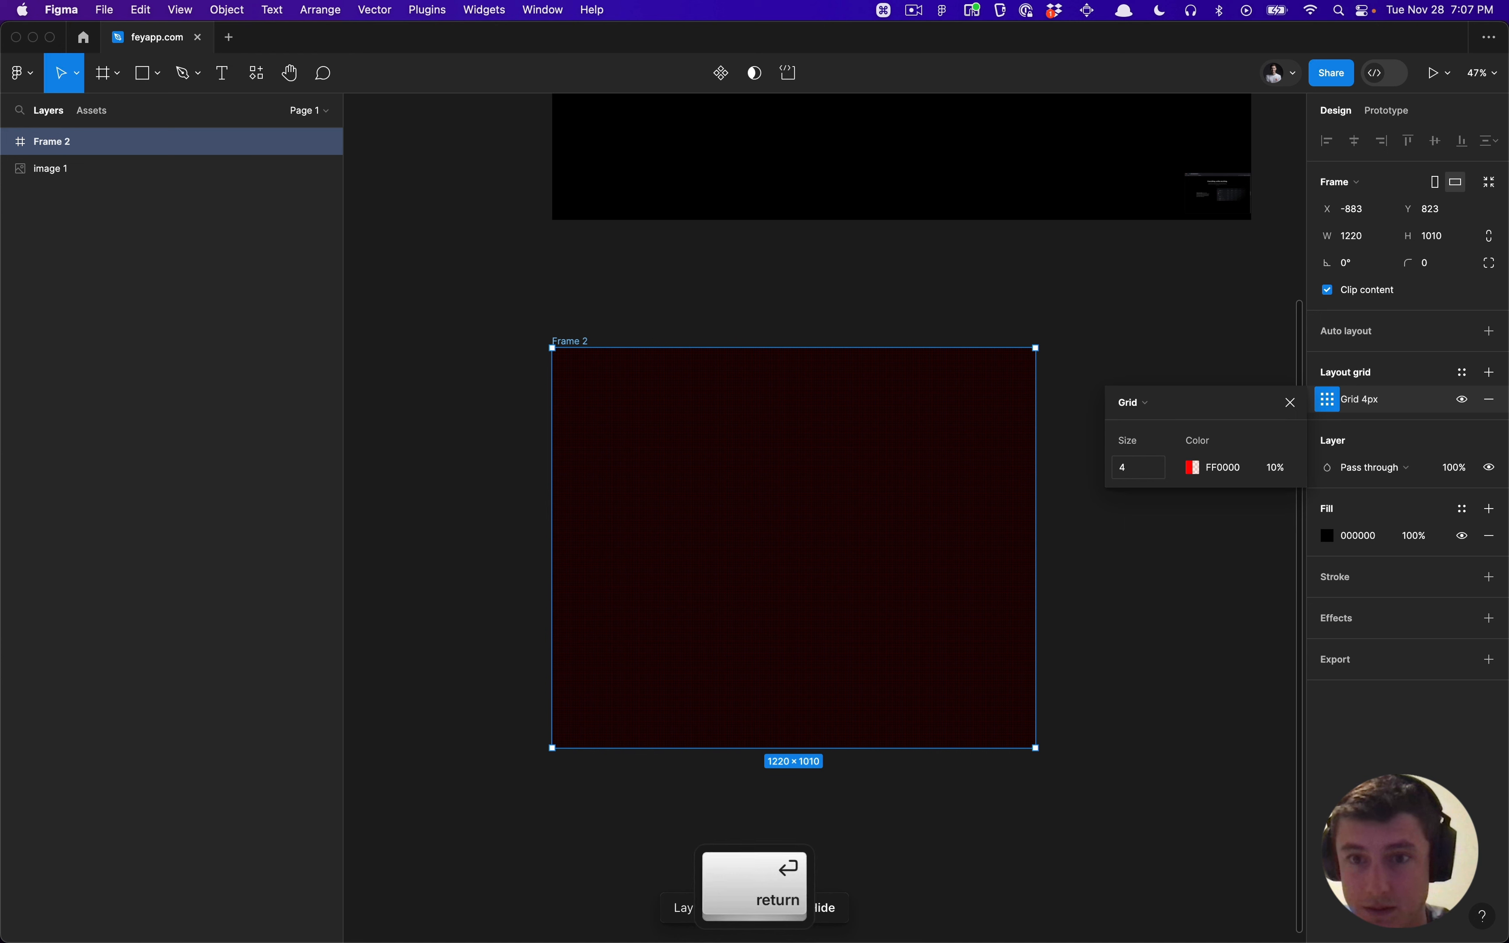
click(1289, 403)
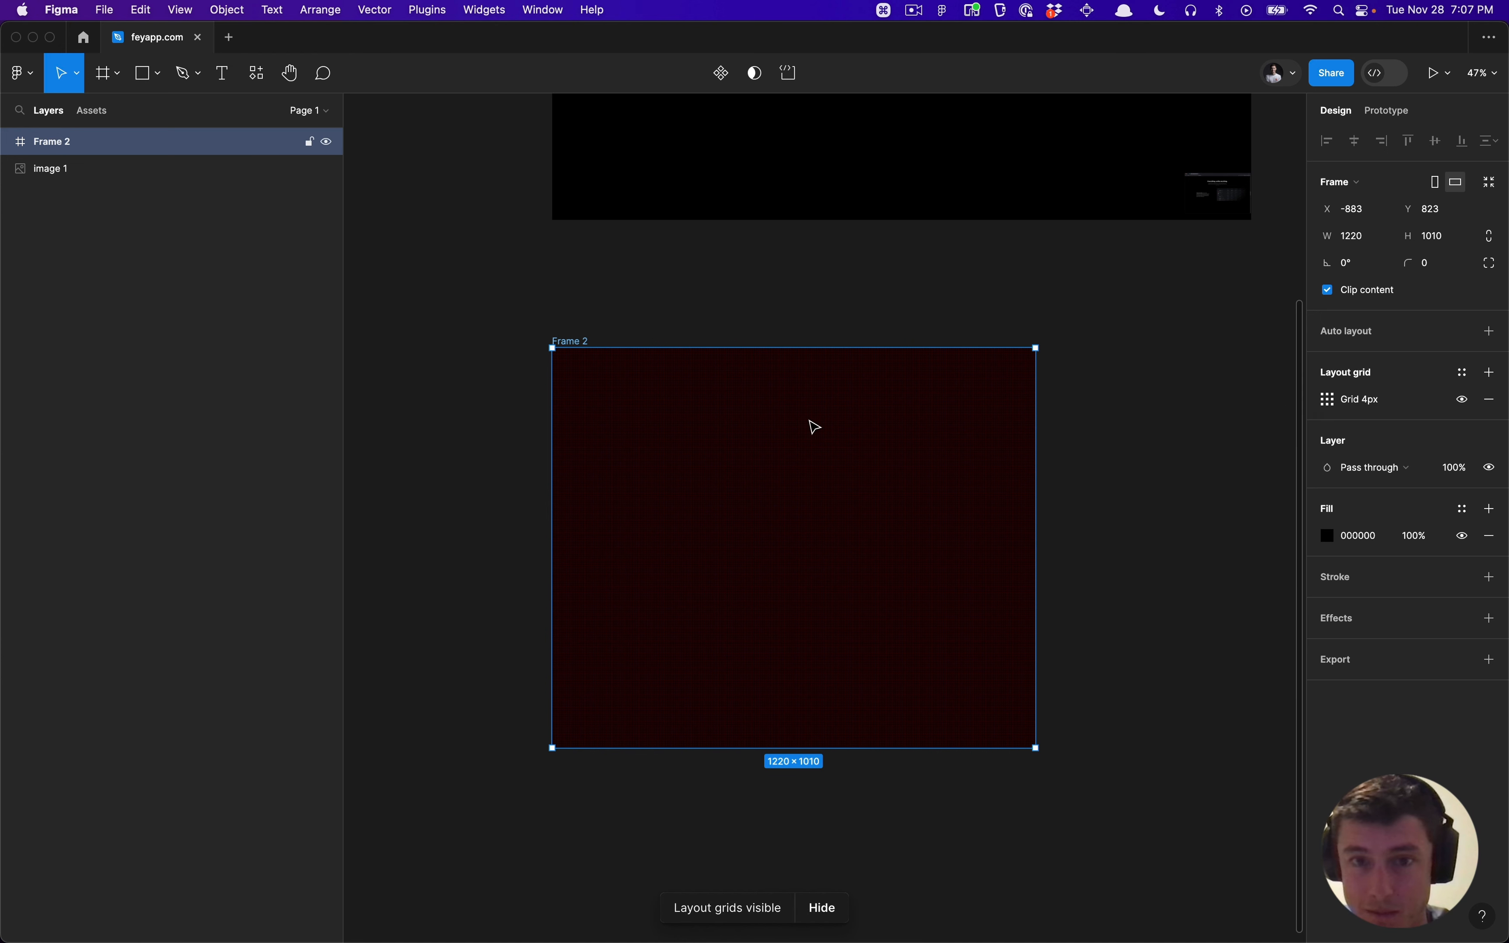
Step: Change the 4 px grid's colour to 0075FF at 16% opacity
scroll(814, 427, up, 3)
scroll(814, 426, up, 3)
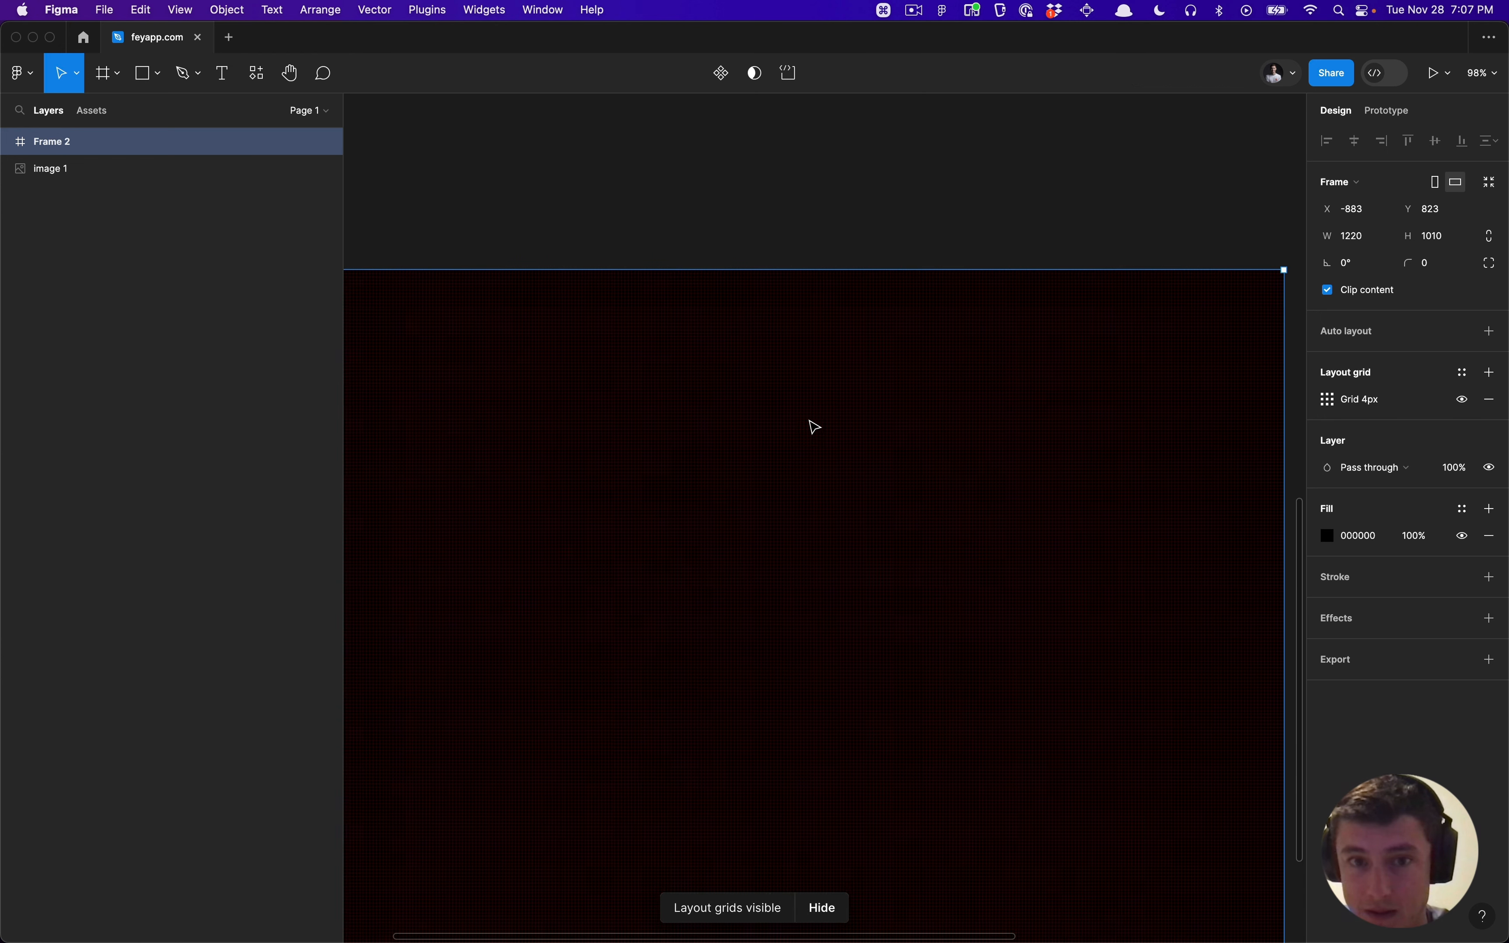
click(1328, 400)
drag(1286, 477, 1336, 459)
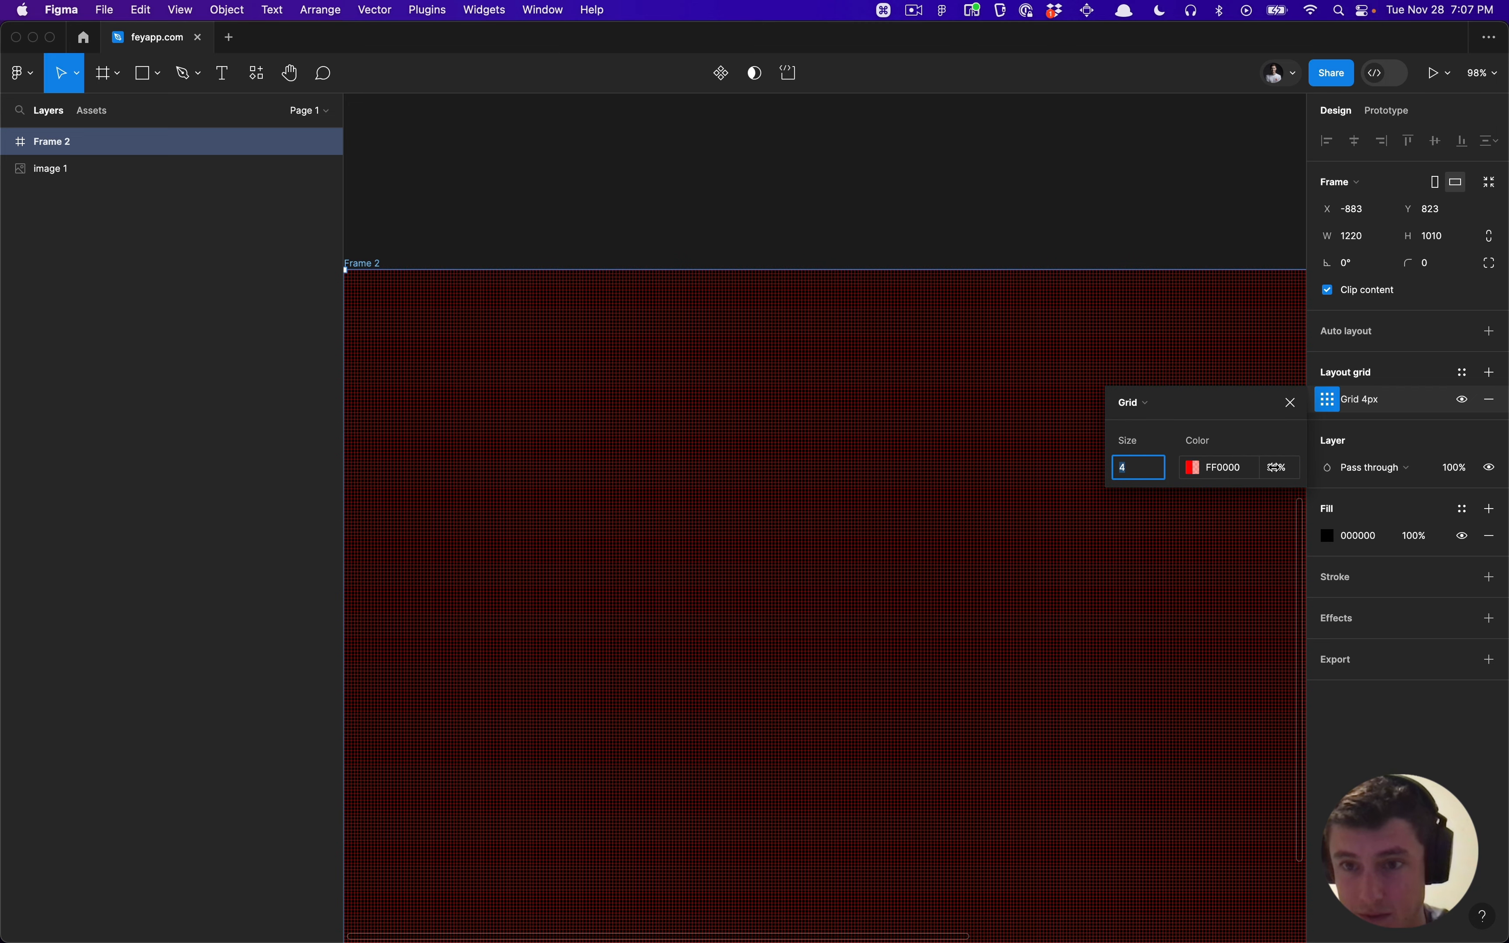
click(1279, 471)
text(30)
key(Return)
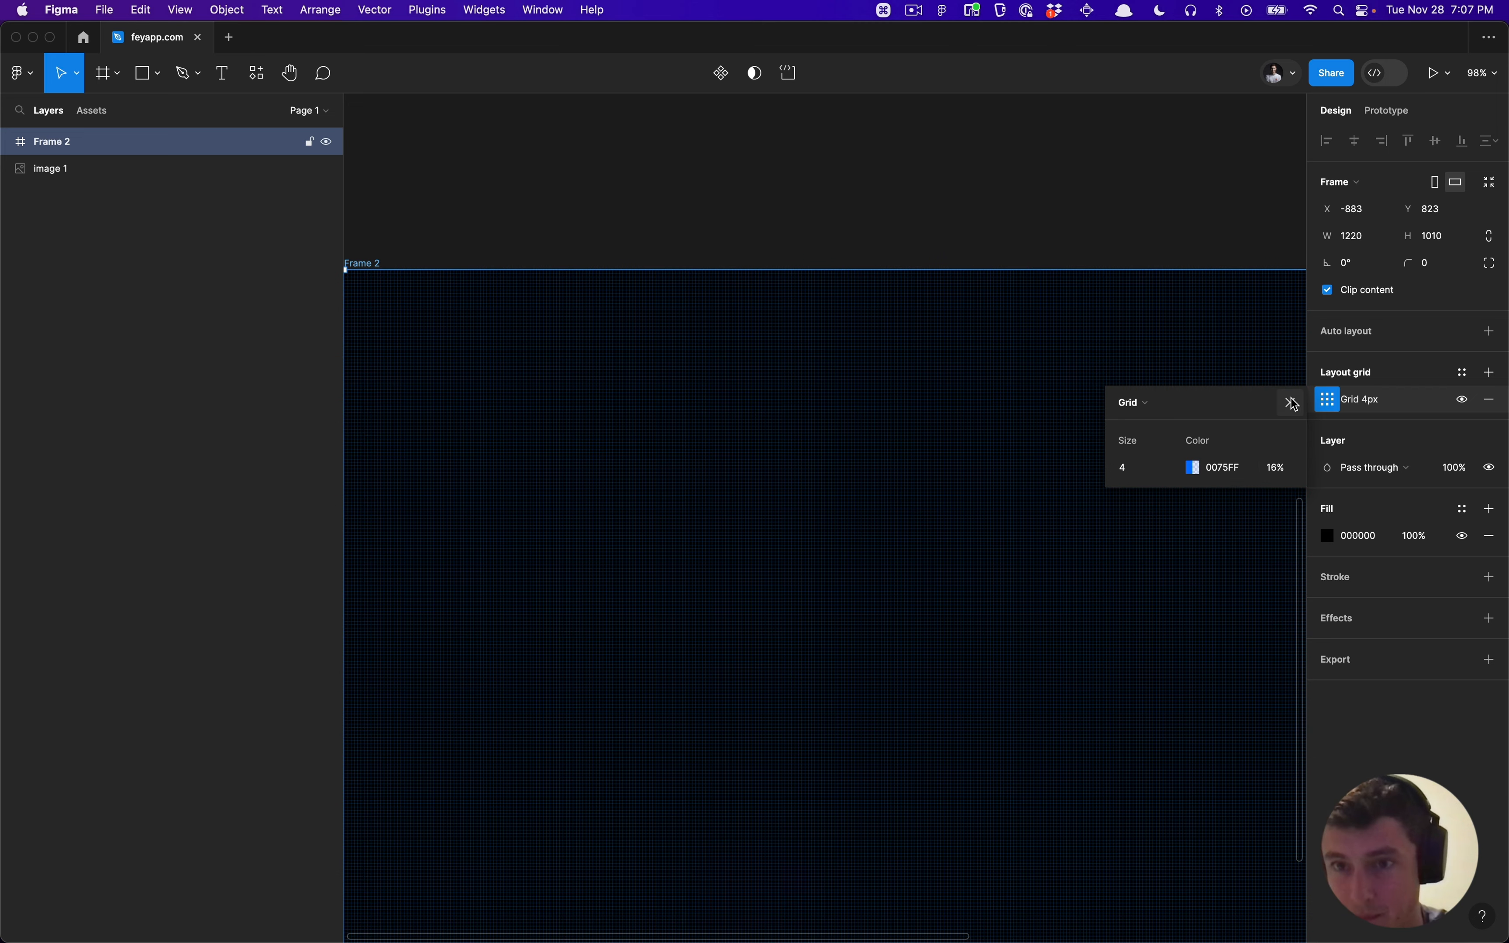
click(1289, 403)
Step: Add a second layout grid to Frame 2 and set it to 12 columns
click(1490, 372)
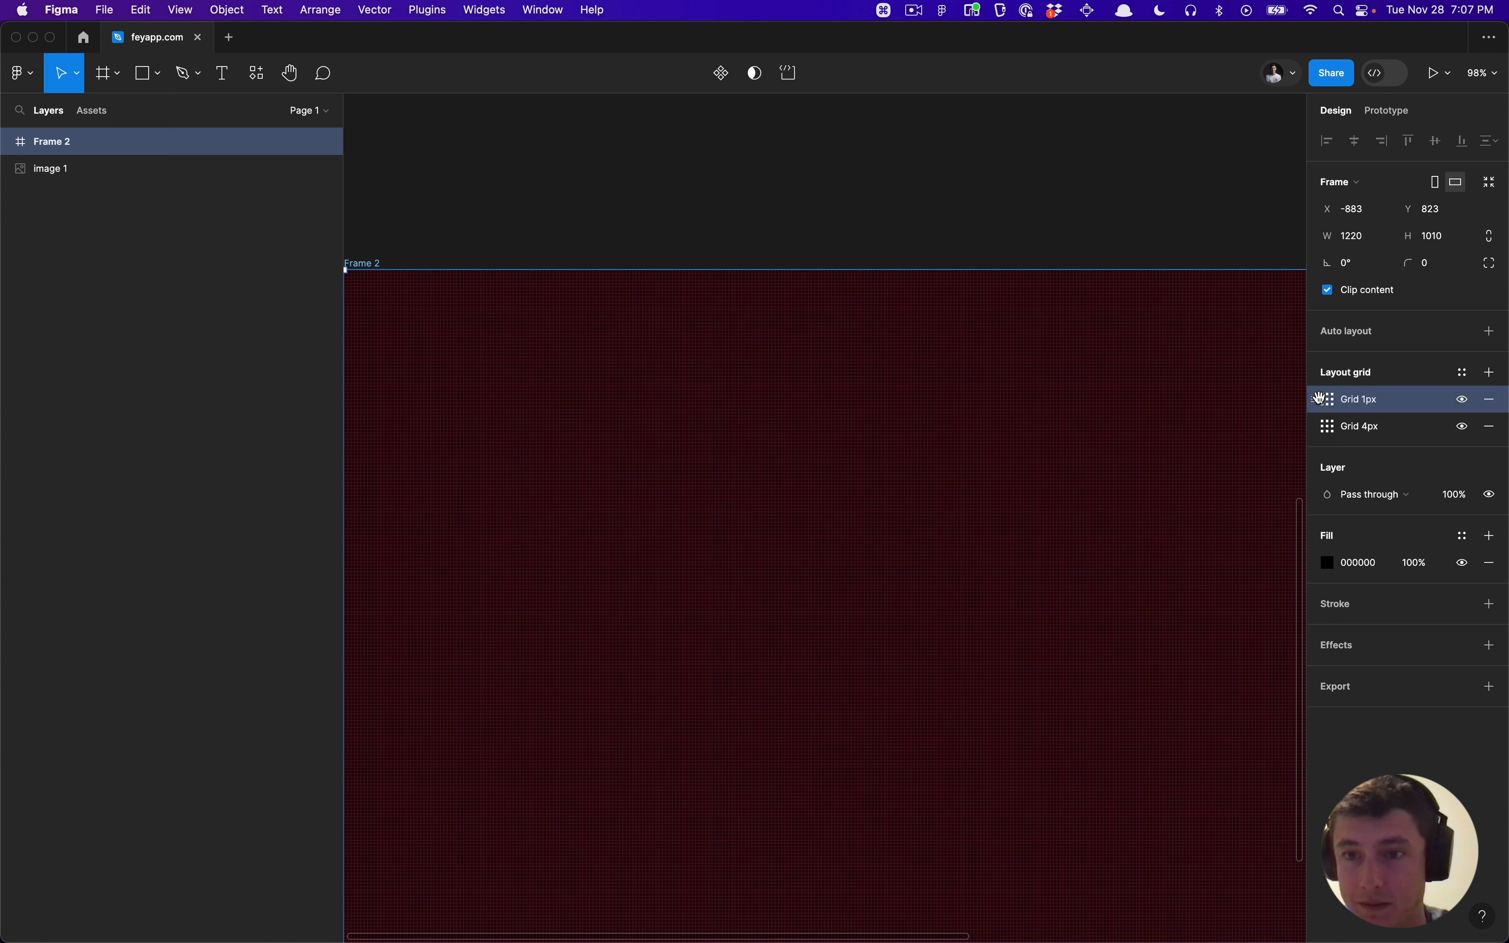
click(1327, 399)
click(1152, 411)
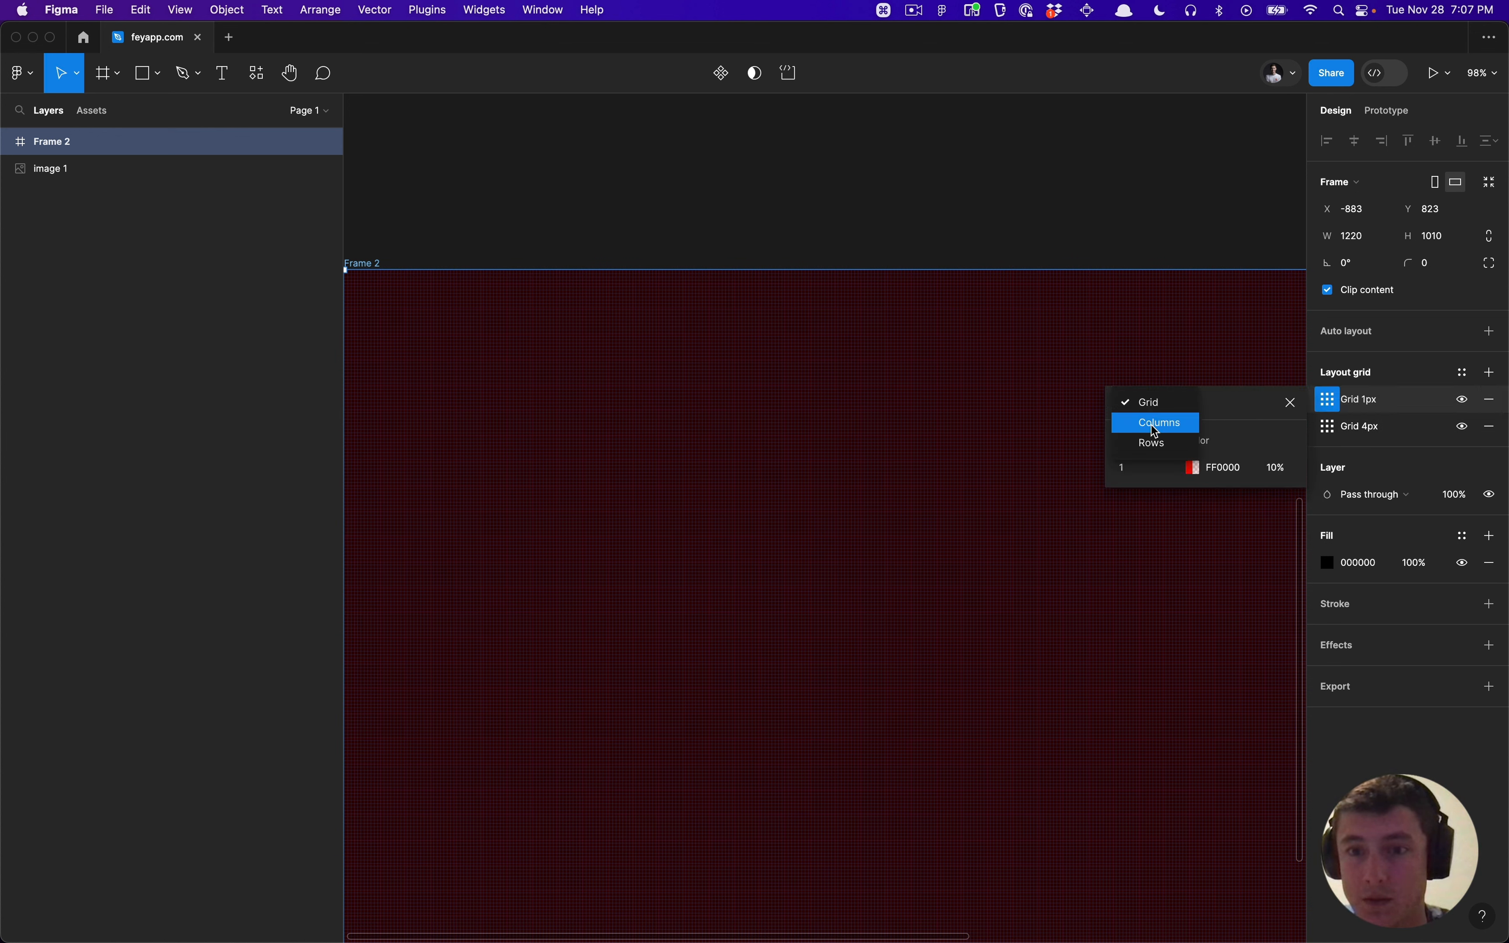
click(1154, 425)
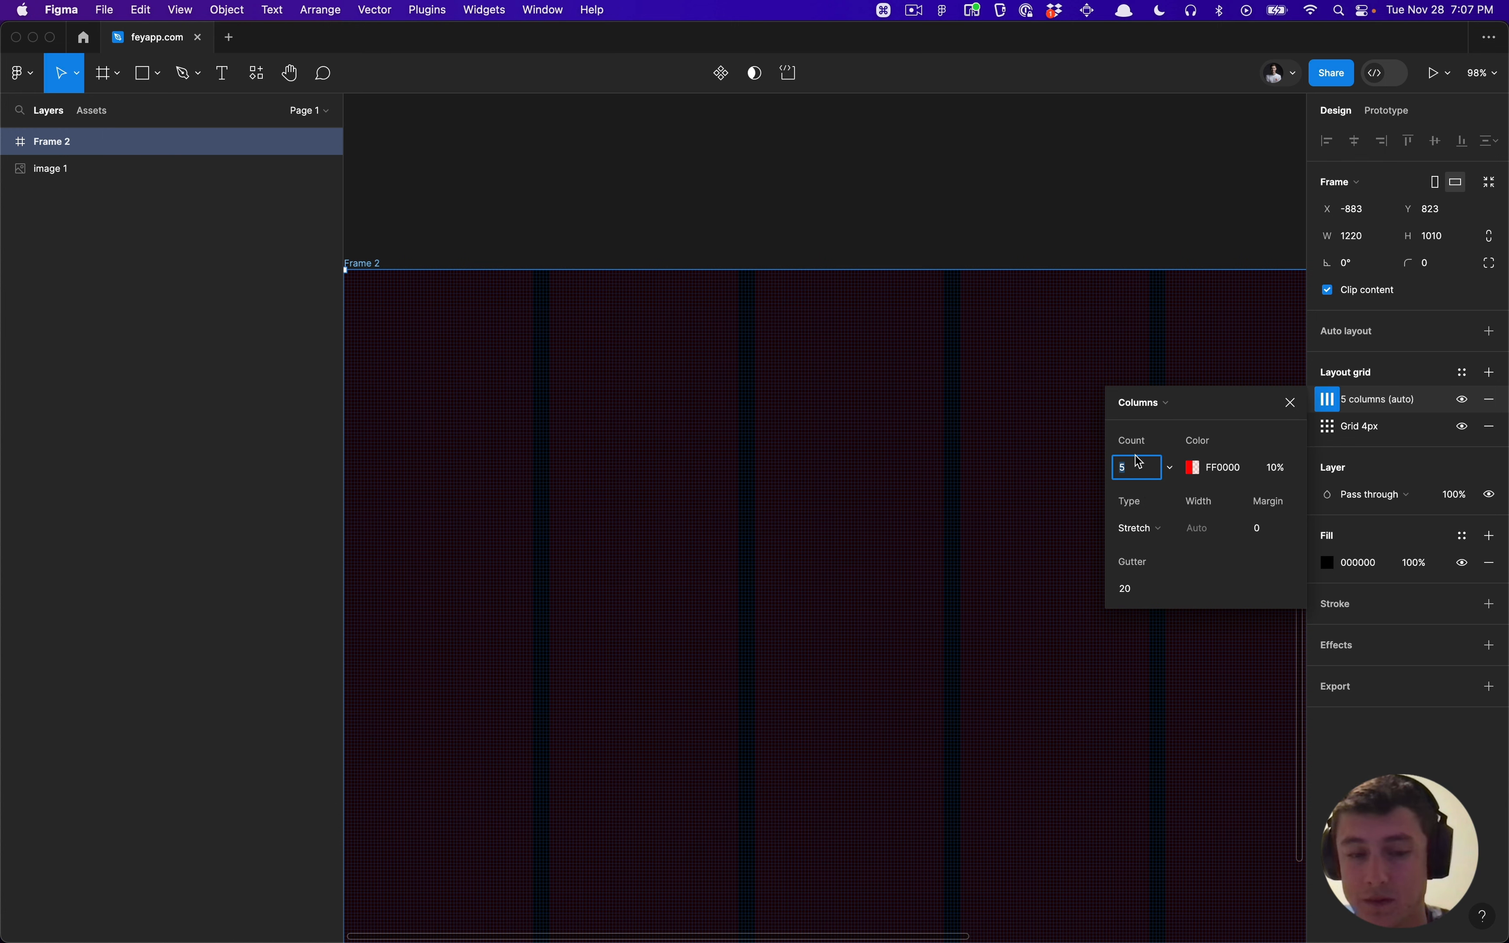
text(12)
key(Return)
Step: Set the opacity of the column grid's red colour to 50%
scroll(889, 327, down, 3)
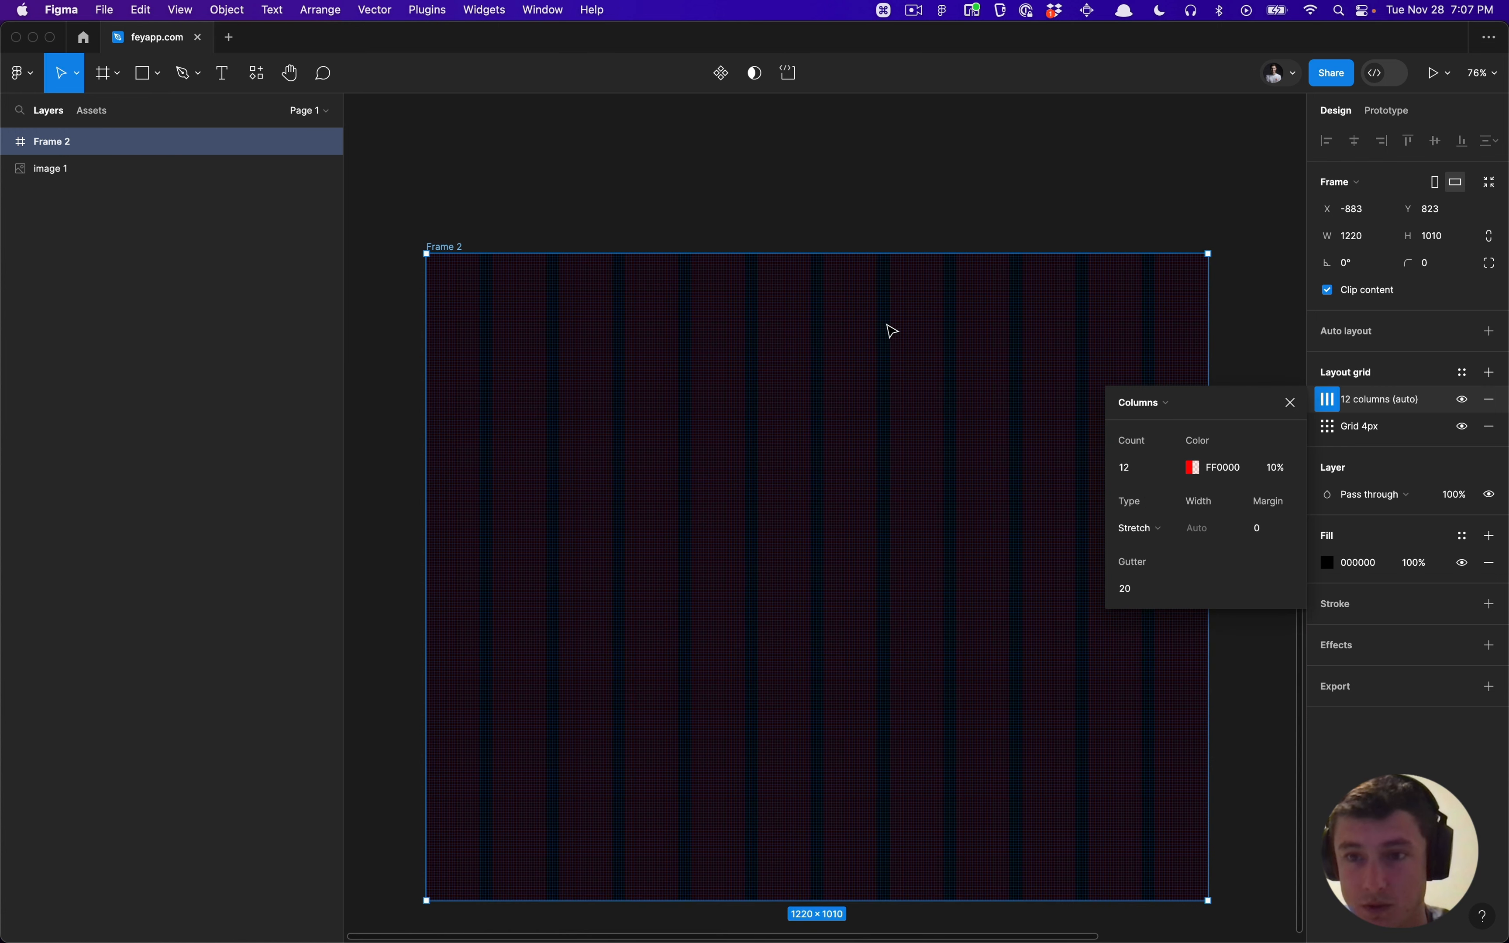
scroll(886, 325, down, 1)
click(1276, 469)
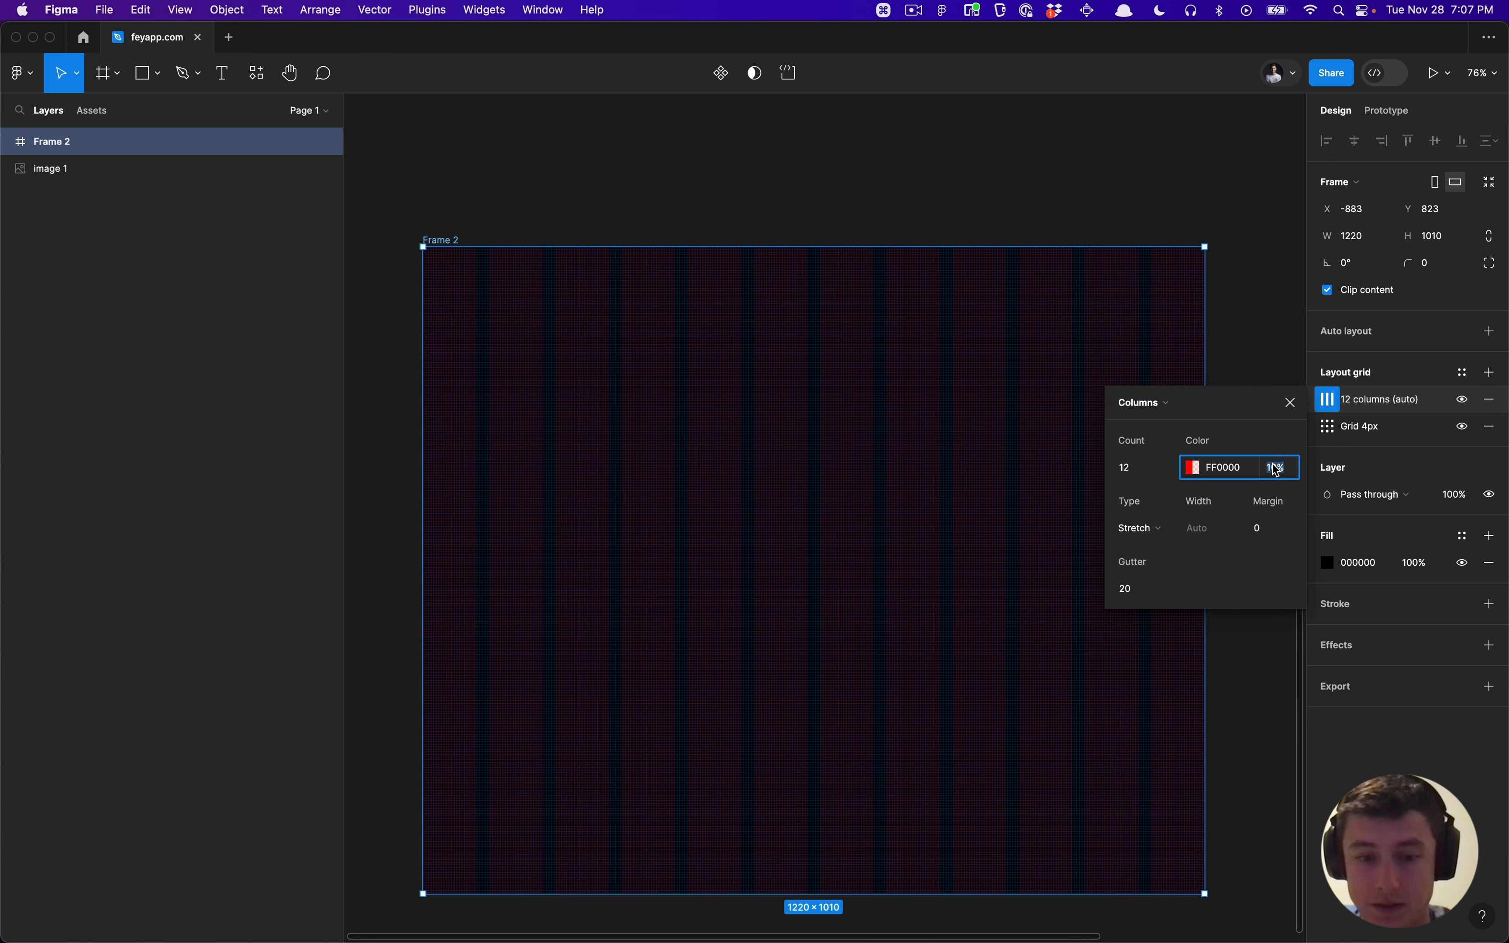
text(50)
key(Return)
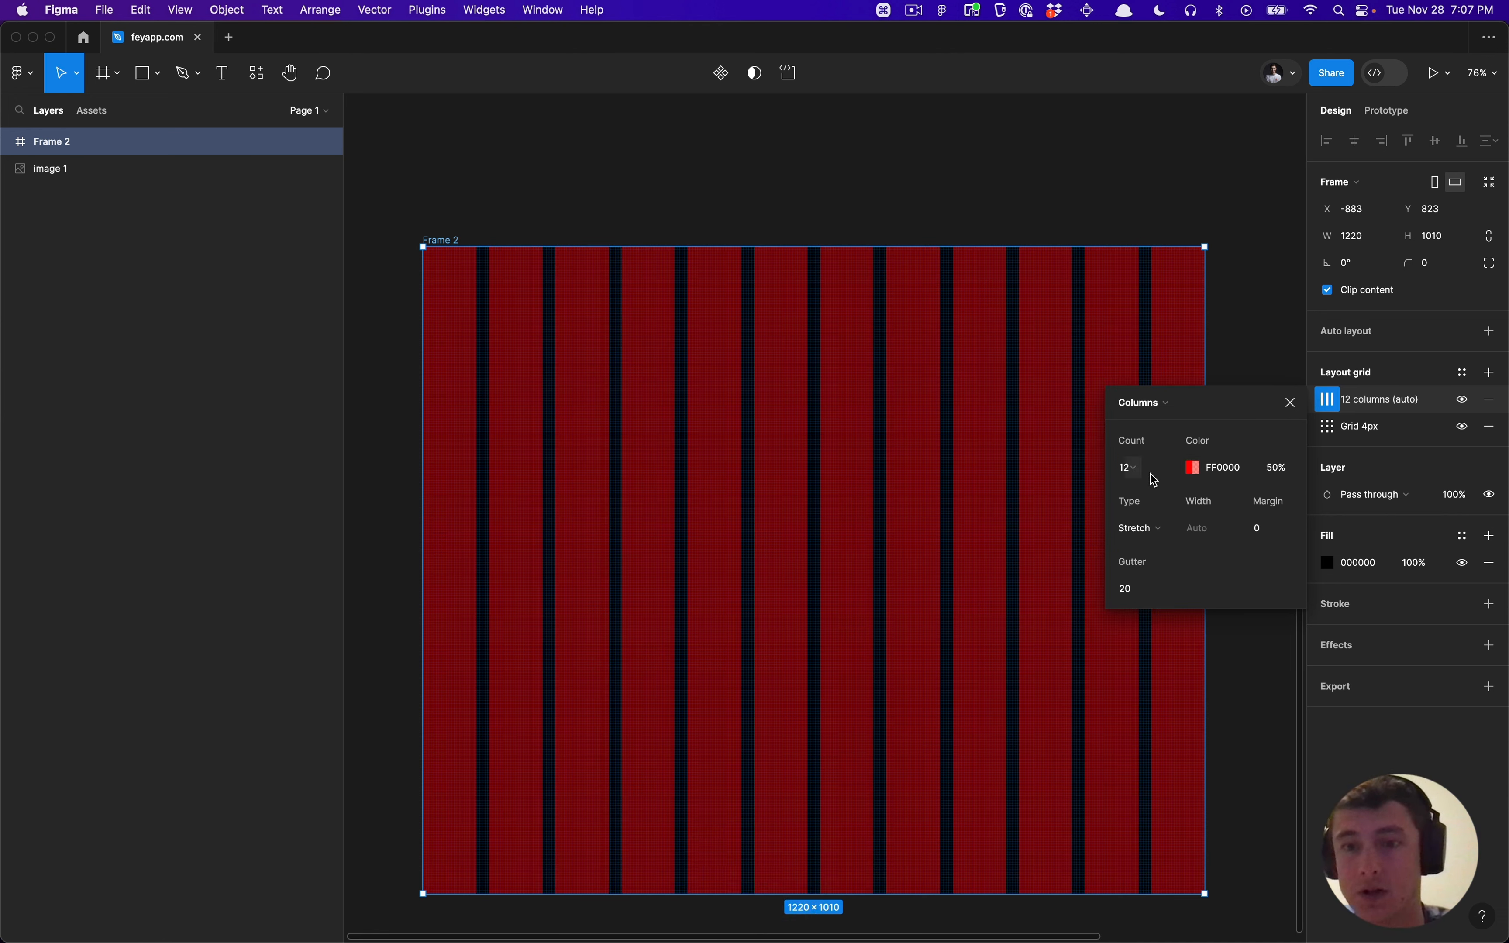
Step: Set the column grid's type to Center and its column width to 80
click(1150, 530)
click(1154, 509)
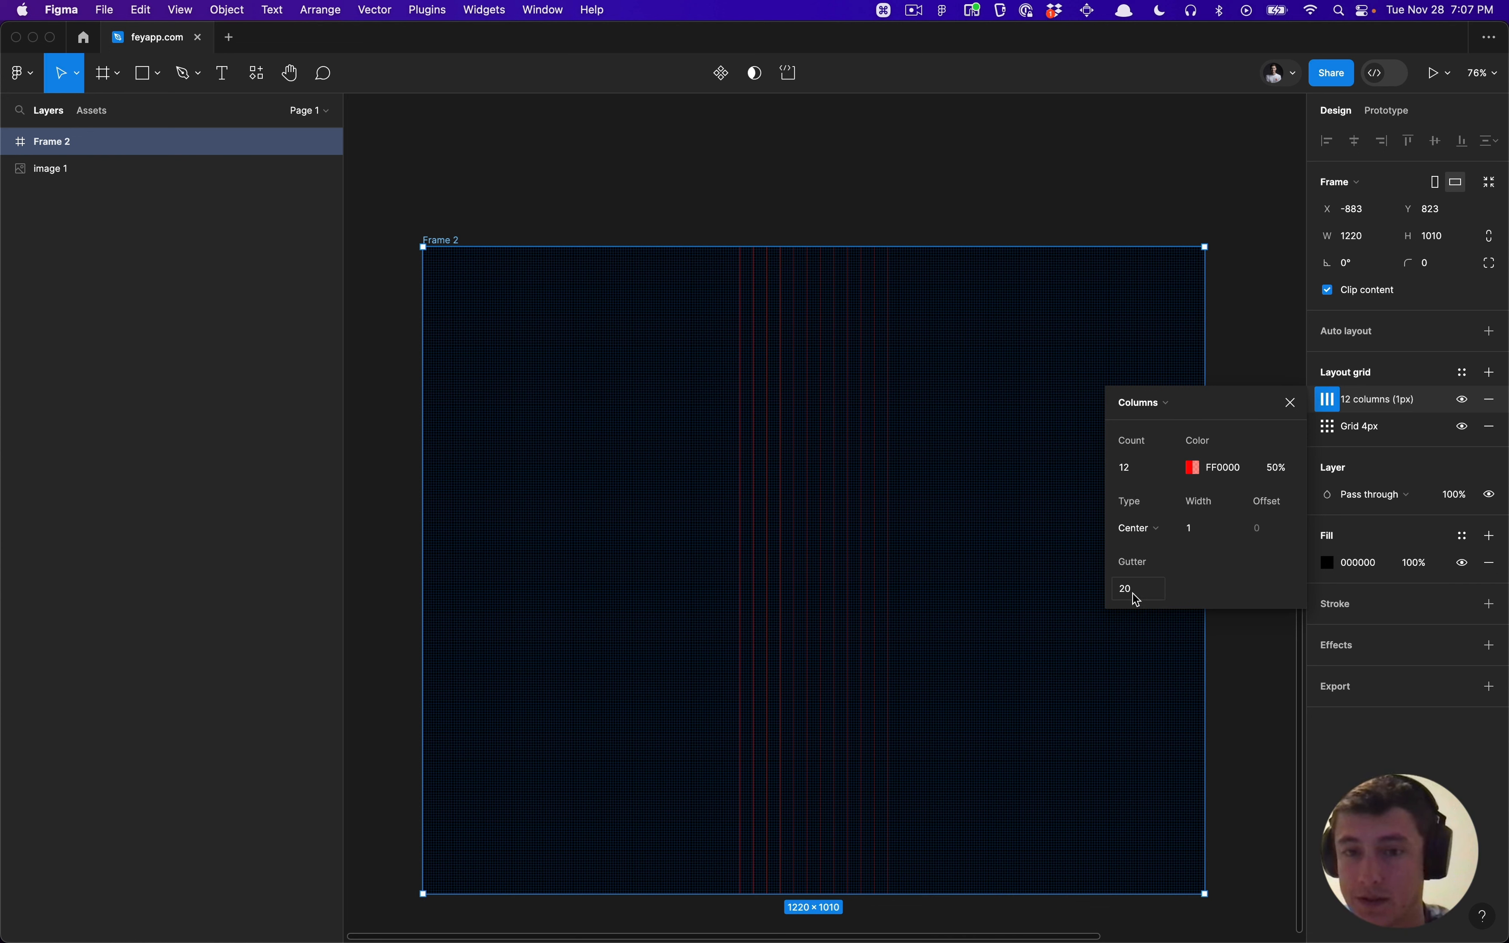
drag(1192, 530, 1327, 531)
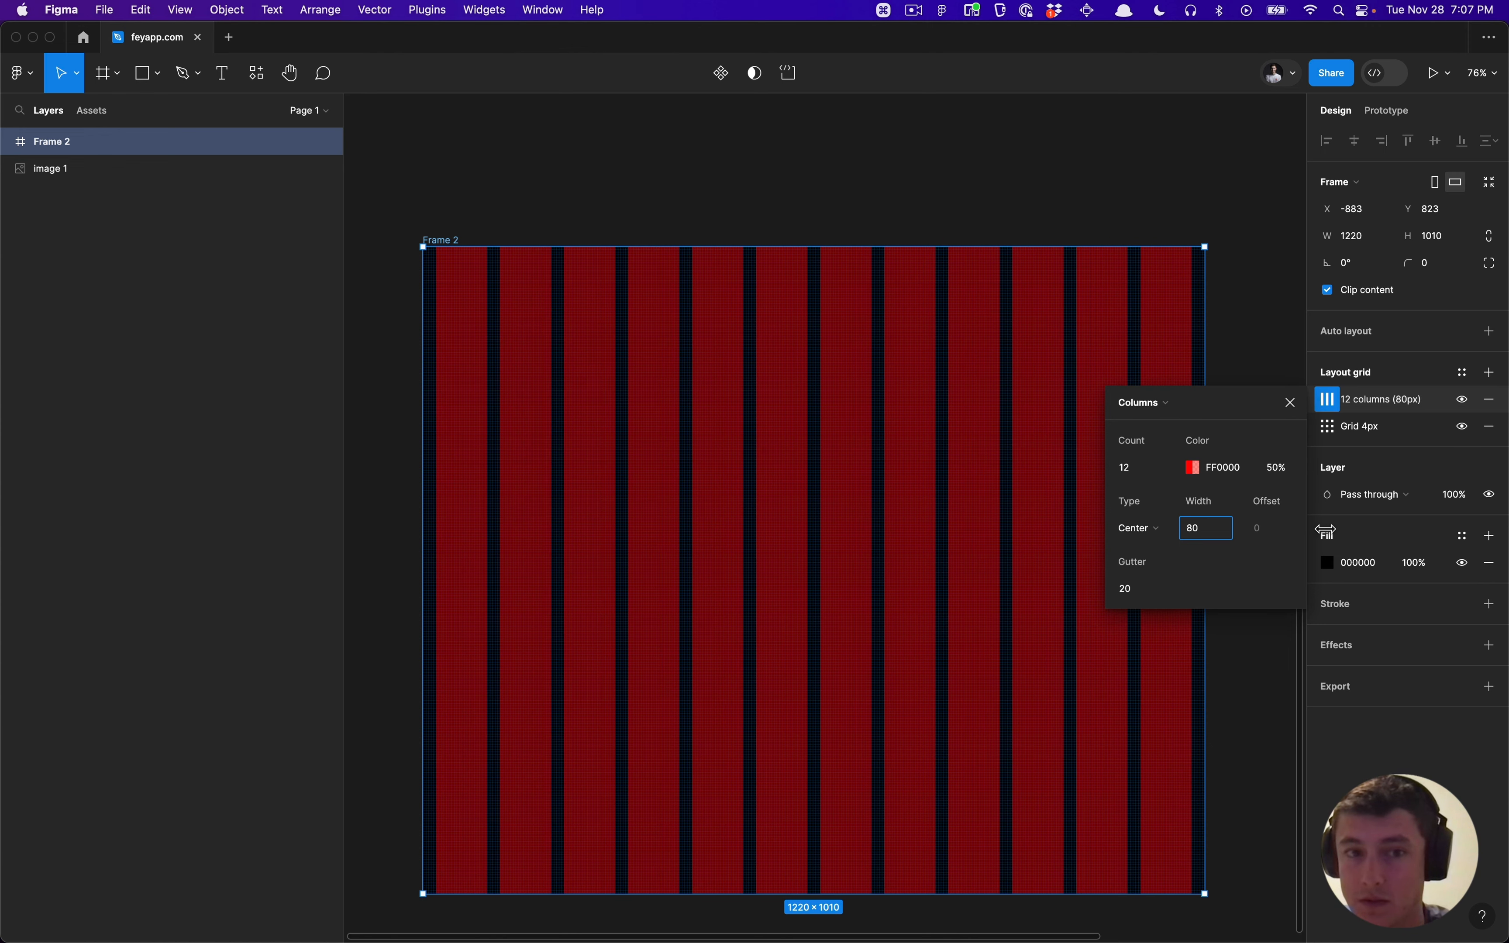
Step: Adjust the column width in small increments to 84, checking how the last column meets Frame 2's right edge
click(1206, 534)
key(Up)
key(Up)
key(Up)
key(Up)
key(Up)
key(Up)
key(Up)
key(Up)
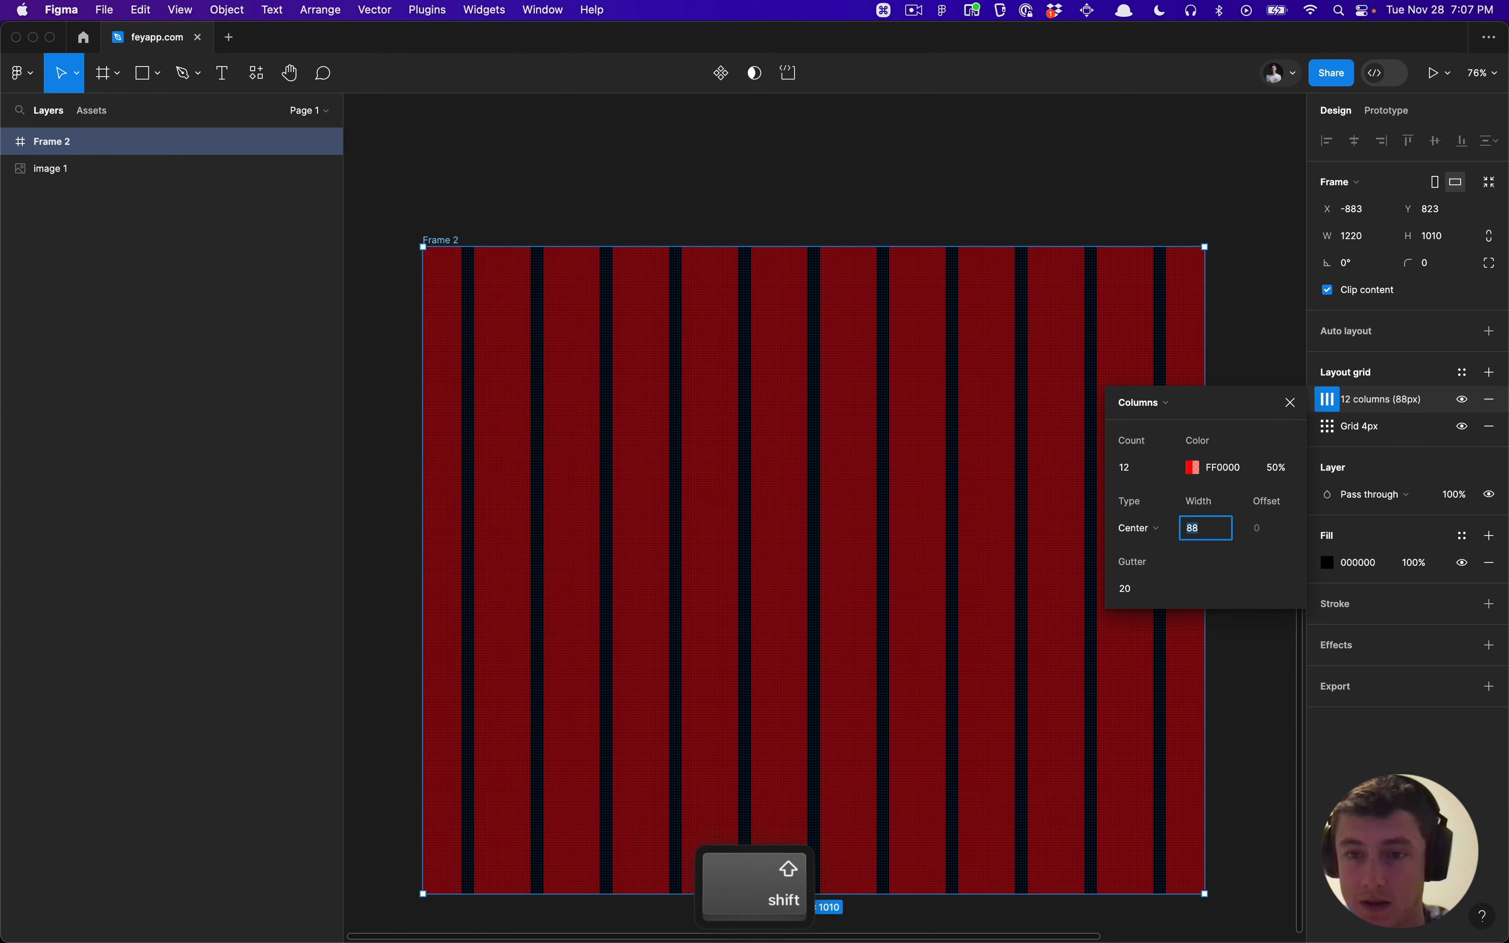
key(shift+Down)
key(shift+Down)
key(shift+Down)
key(shift+Down)
key(shift+Down)
key(shift+Down)
key(shift+Up)
key(shift+Up)
key(shift+Down)
scroll(1226, 259, up, 5)
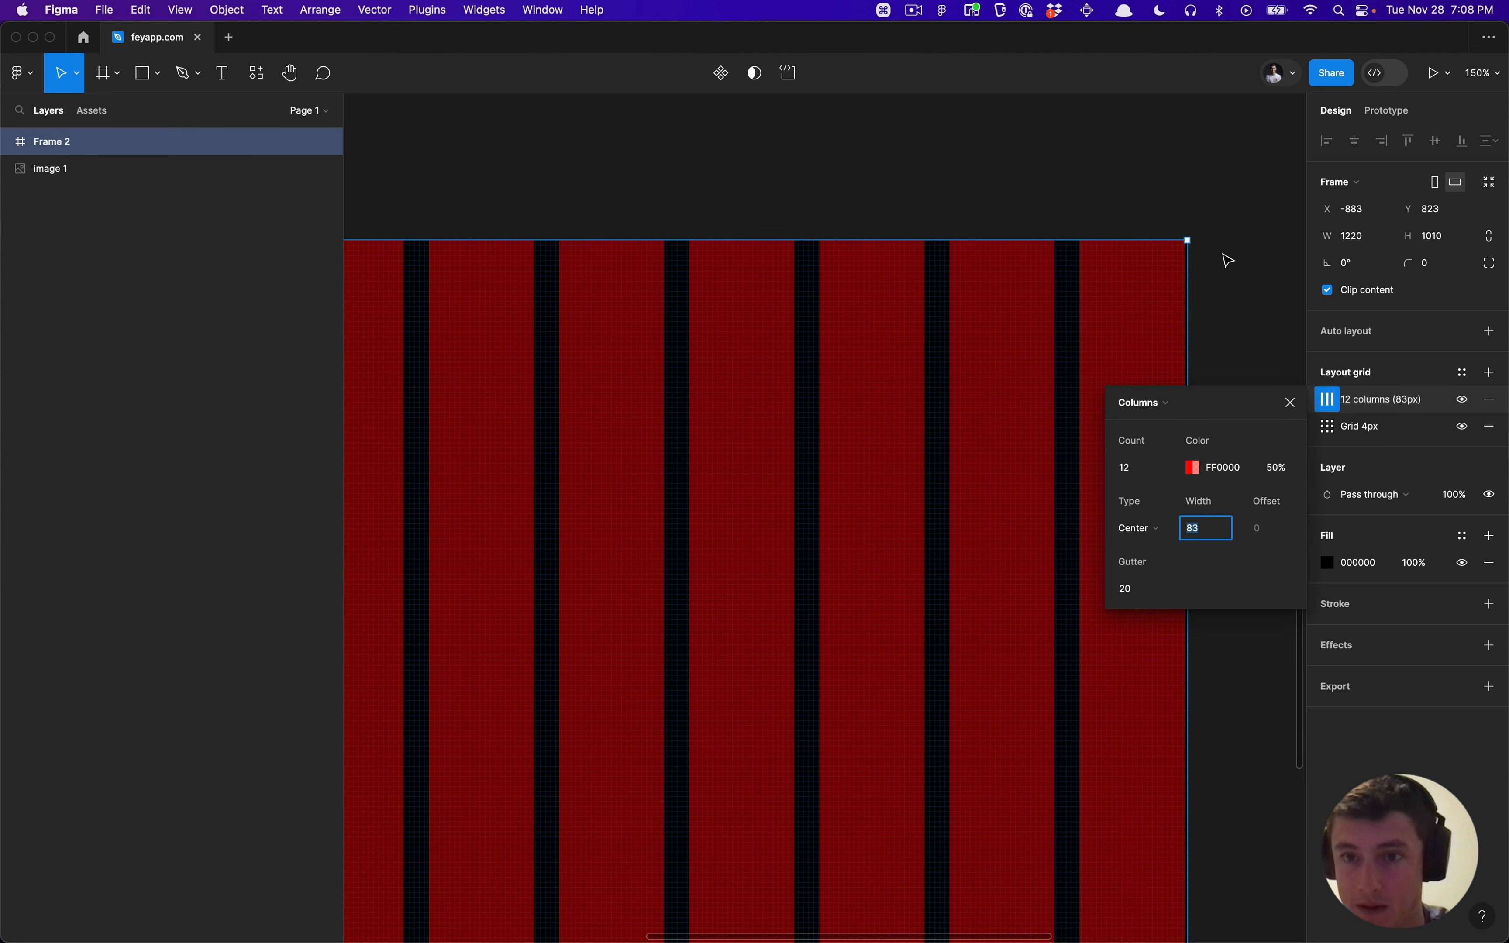
scroll(1204, 265, up, 5)
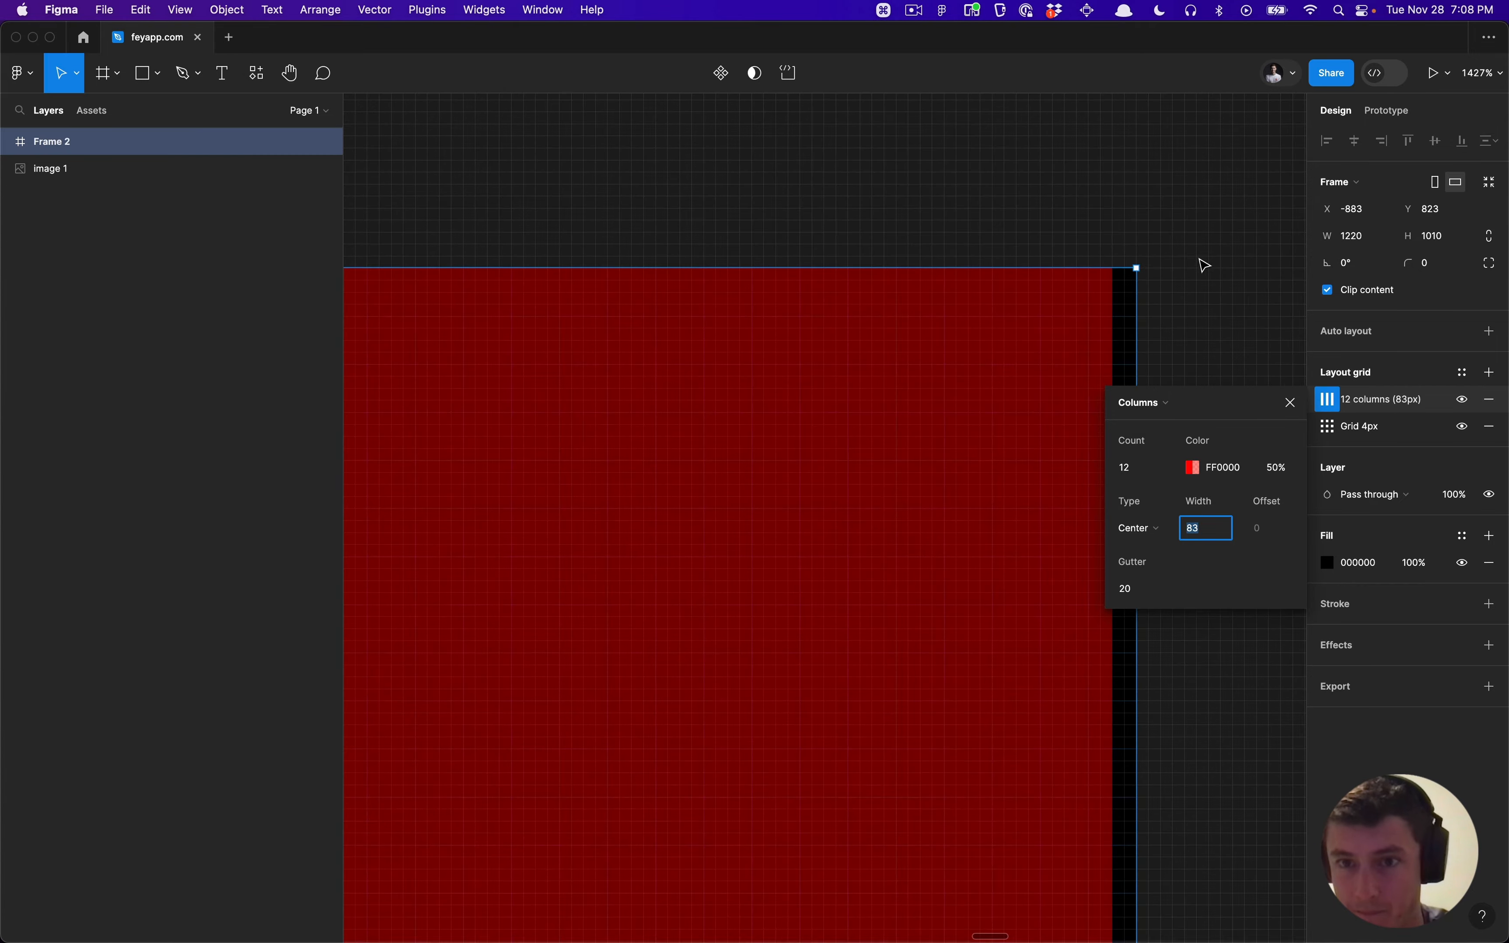
key(shift+Up)
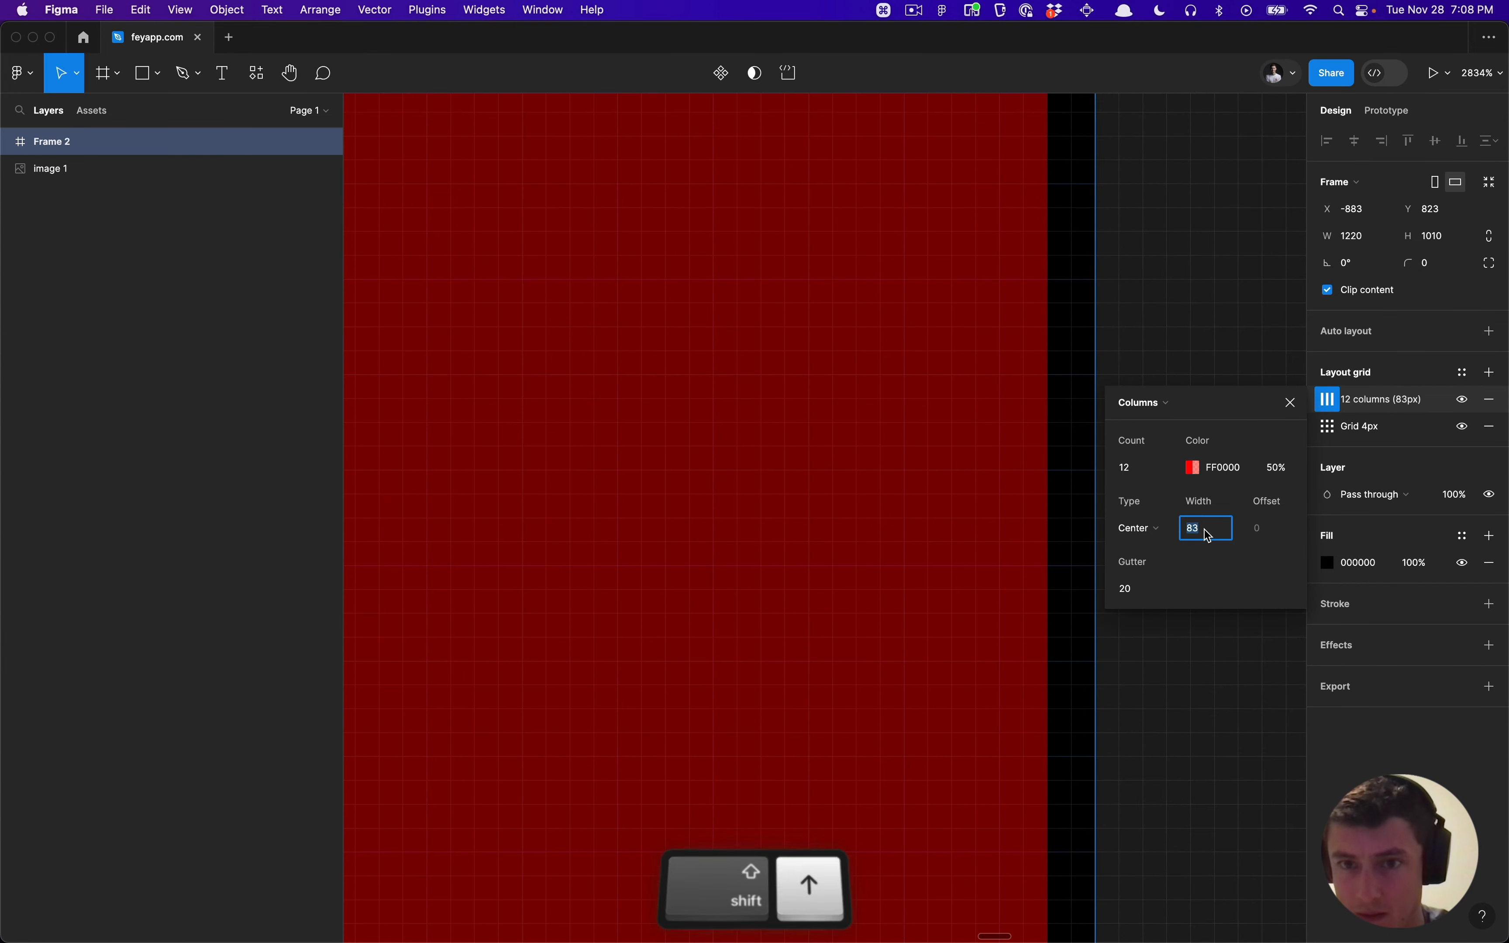
scroll(963, 499, down, 5)
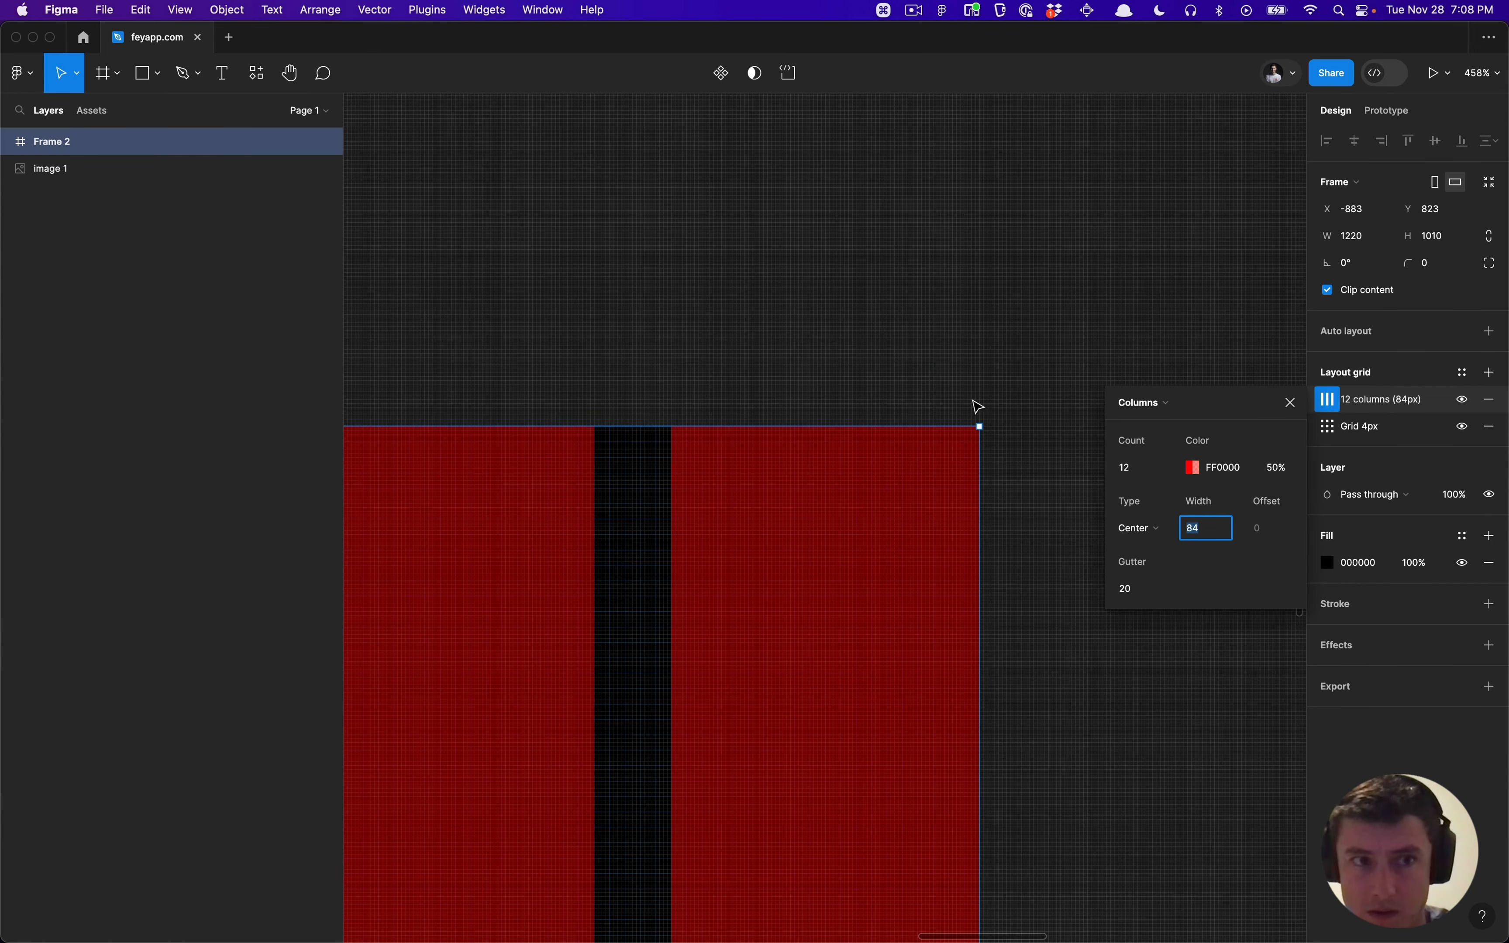
Step: Try widening Frame 2 symmetrically about its centre to 1244, and undo the resize
click(981, 498)
click(978, 502)
drag(979, 502, 1028, 502)
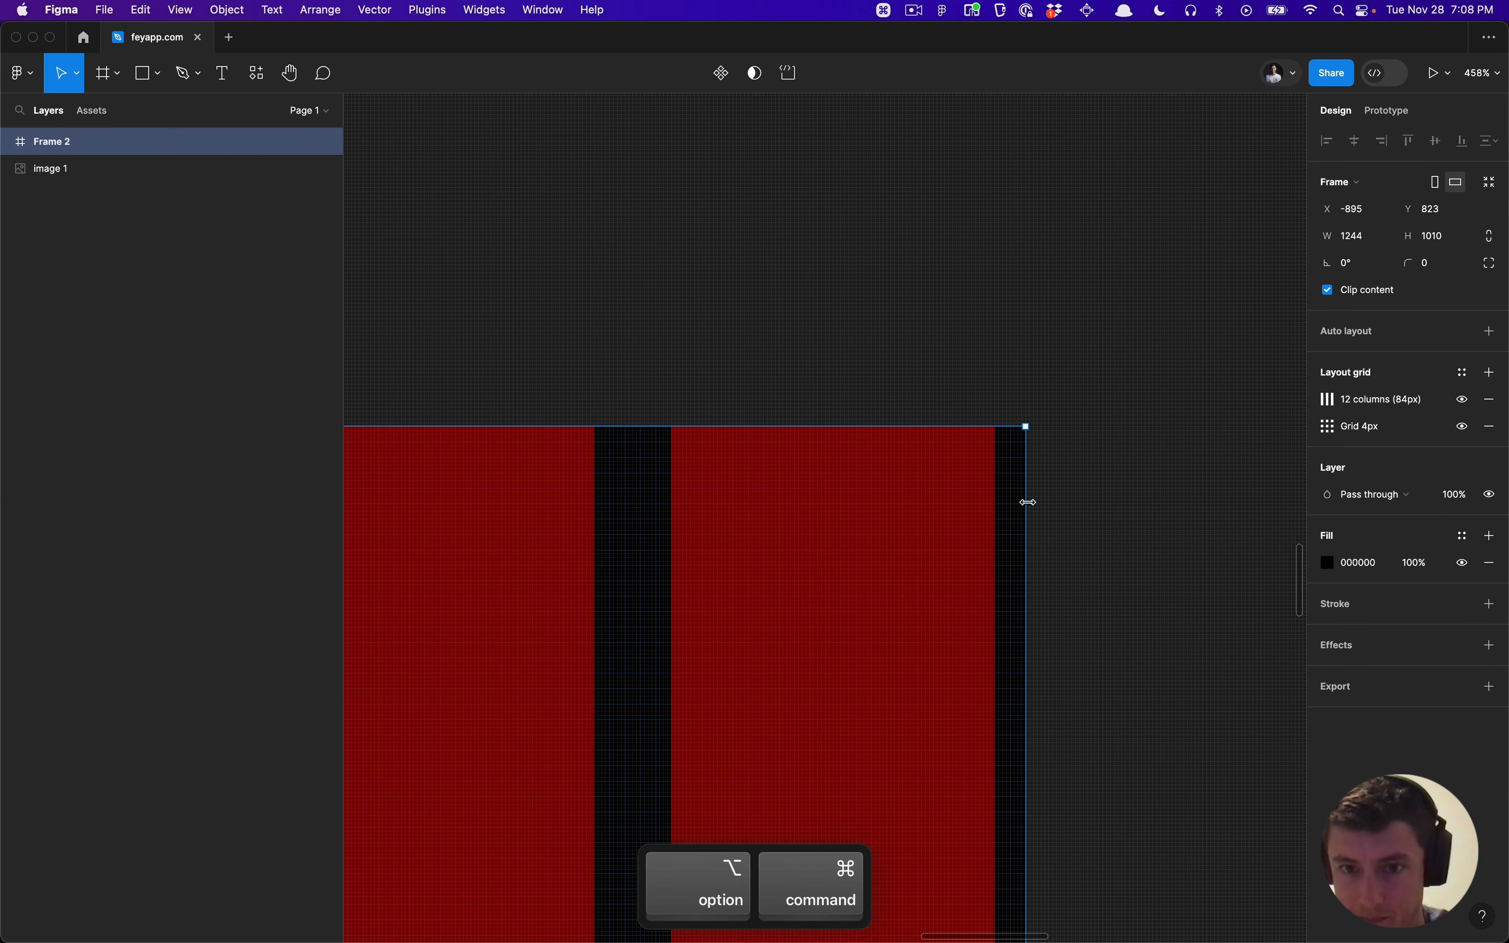
key(super+z)
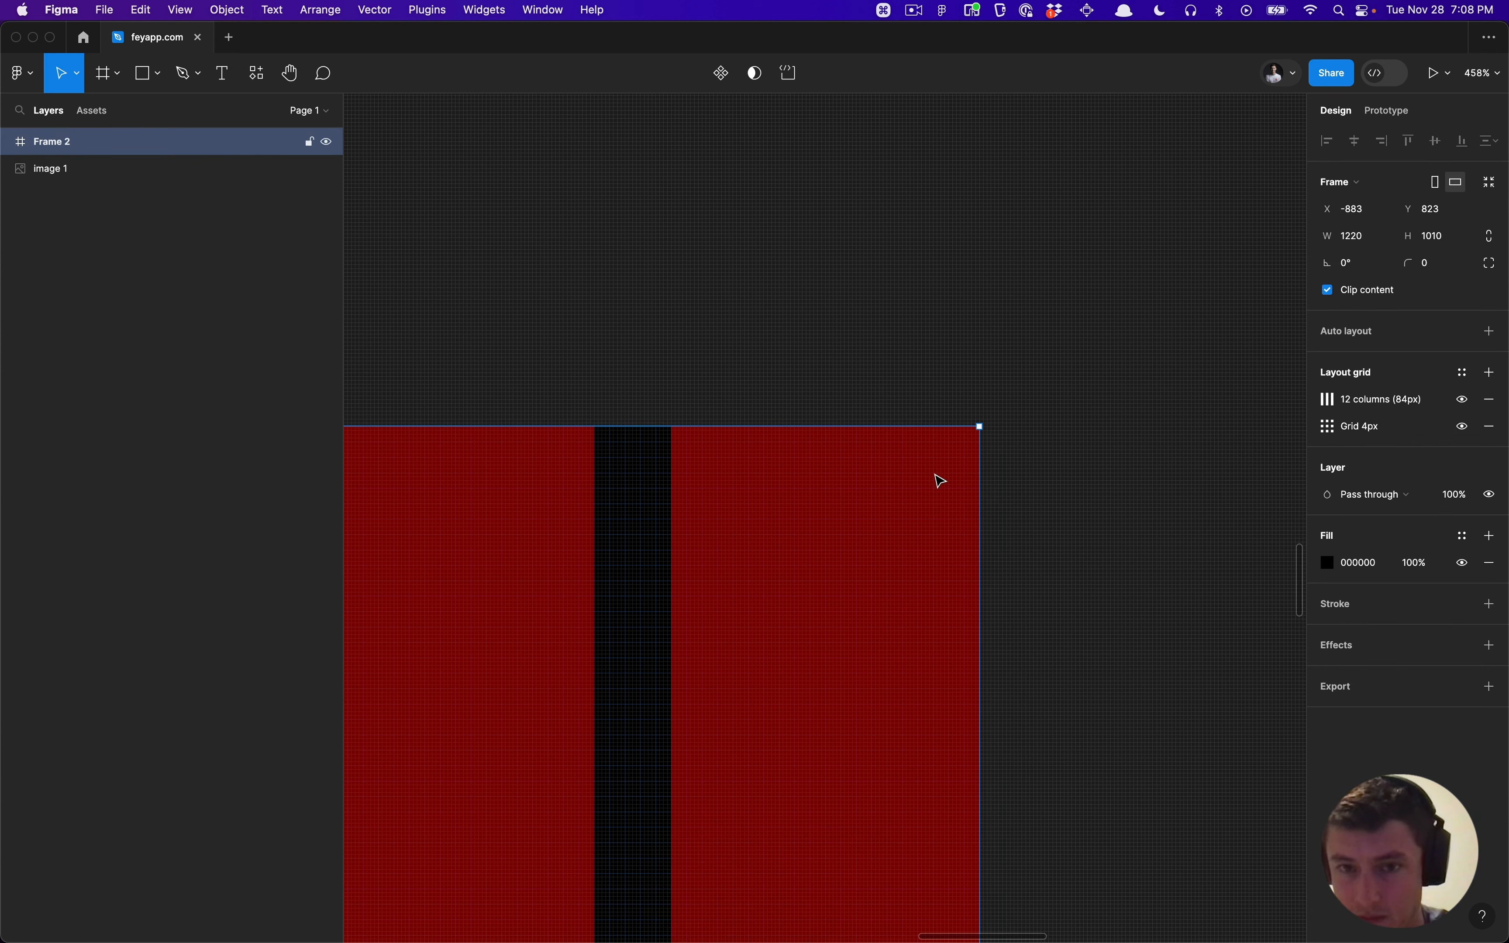
key(super+z)
key(super+z)
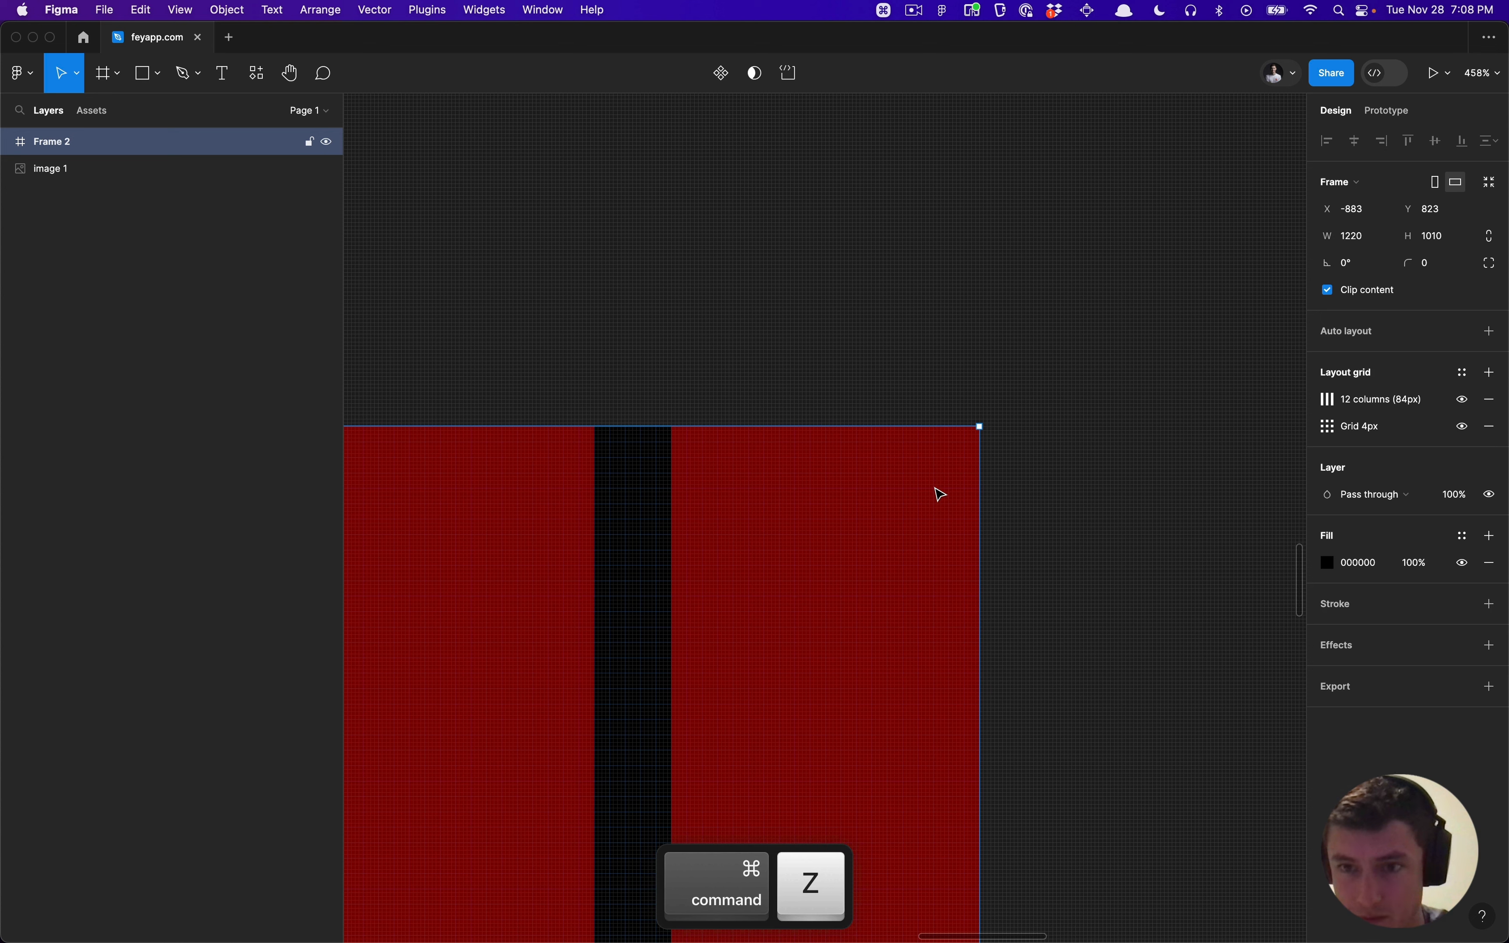
Step: Try narrower column widths such as 82 against the frame edge, and return the width to 84
click(1328, 400)
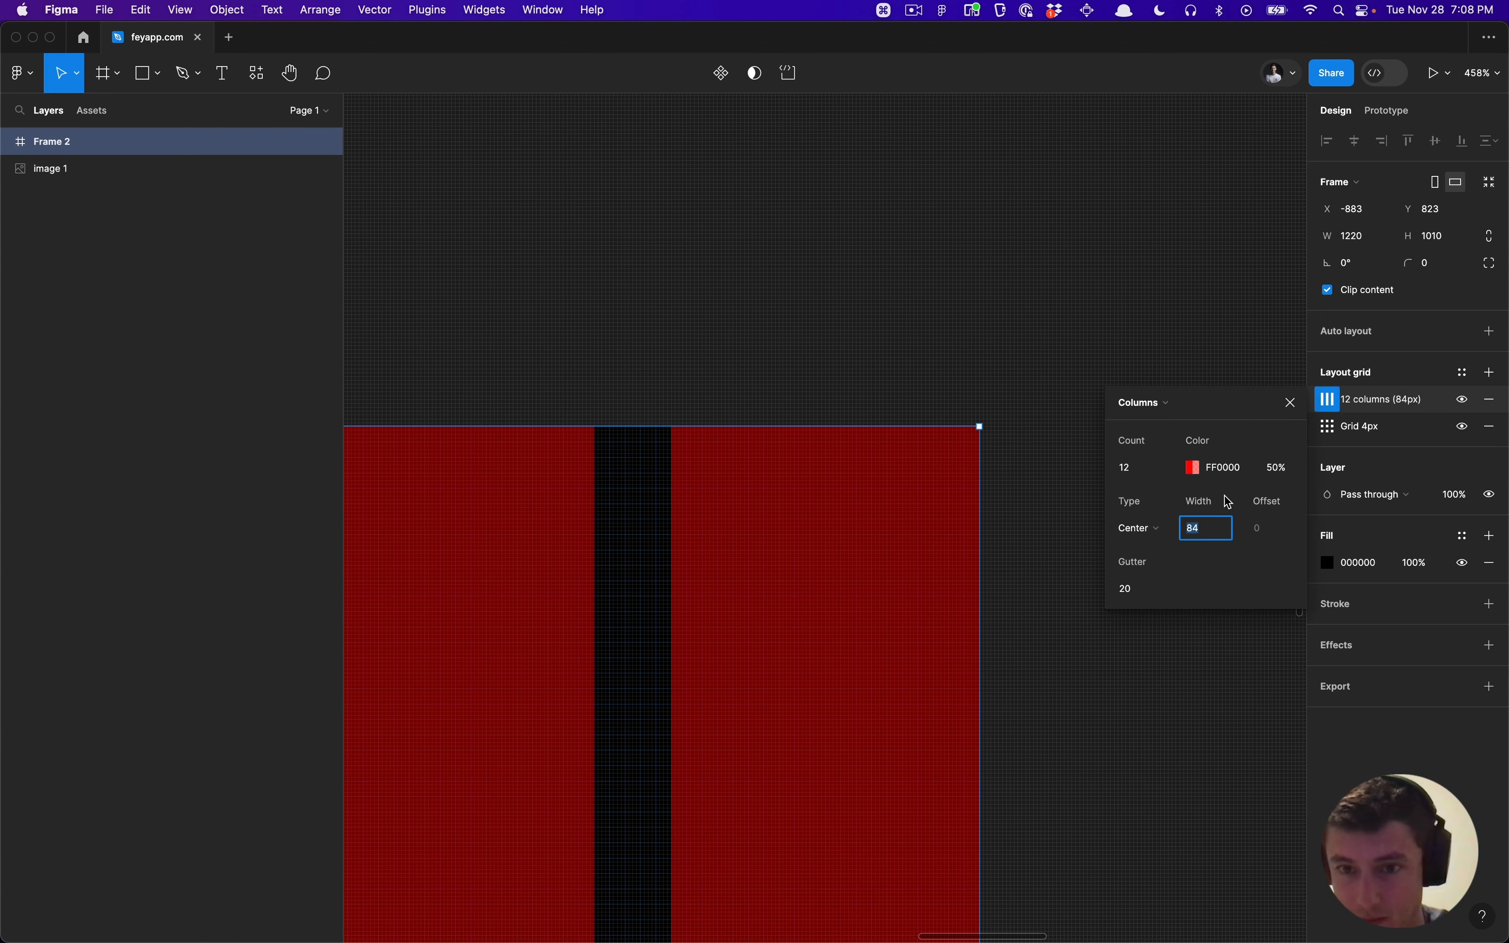
key(Down)
key(Down)
key(Down)
key(Down)
key(Down)
key(Down)
key(Down)
key(Down)
key(Up)
key(shift+Down)
key(shift+Down)
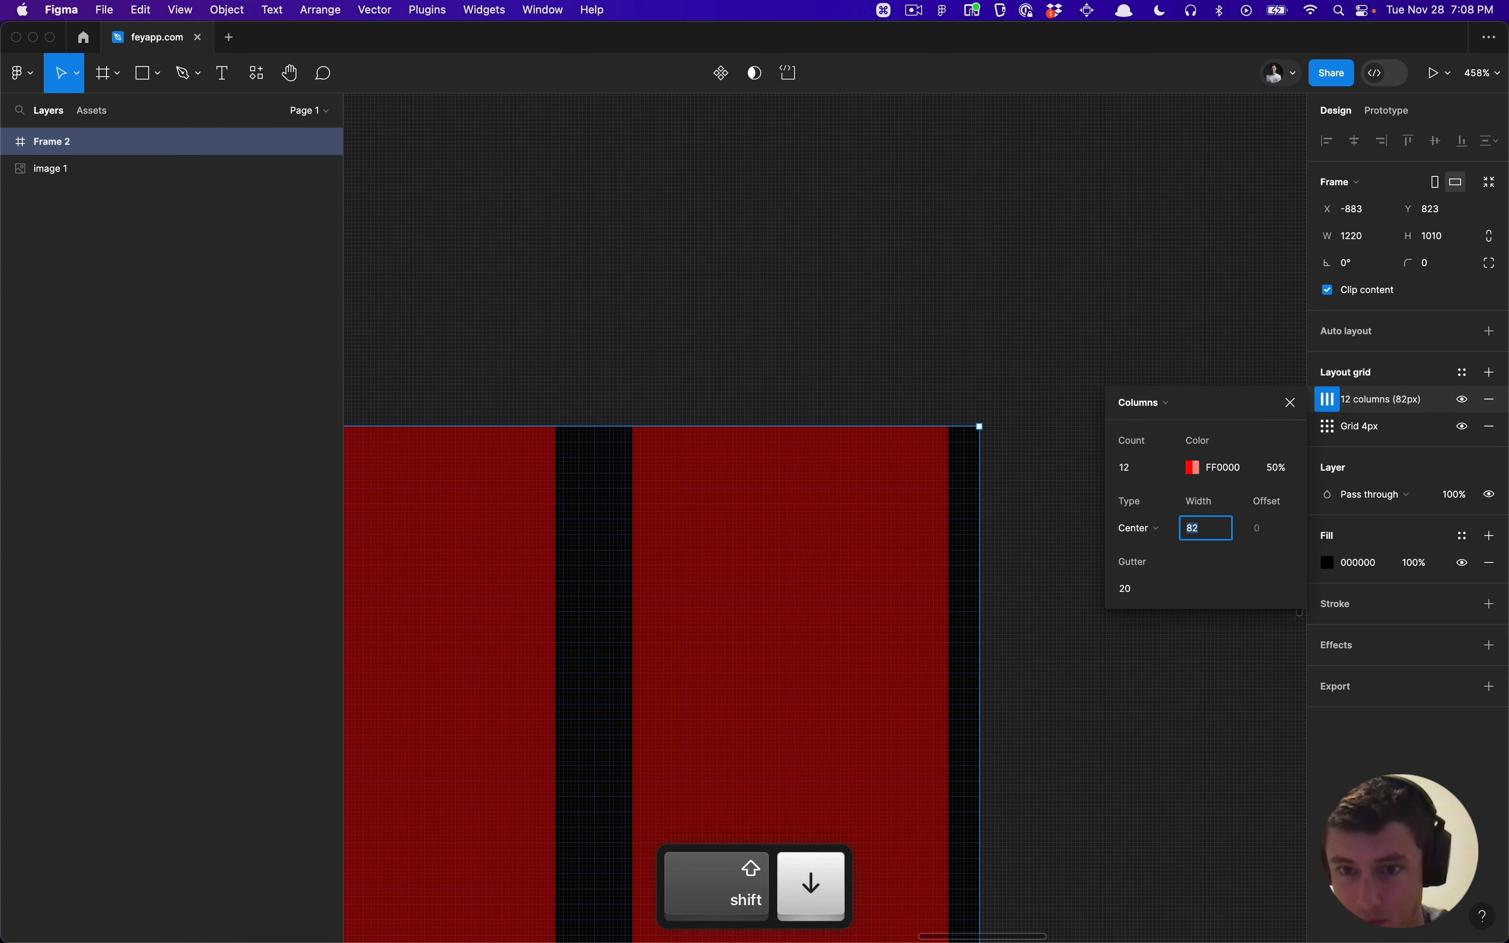
key(shift+Up)
key(shift+Up)
key(shift+Down)
key(shift+Up)
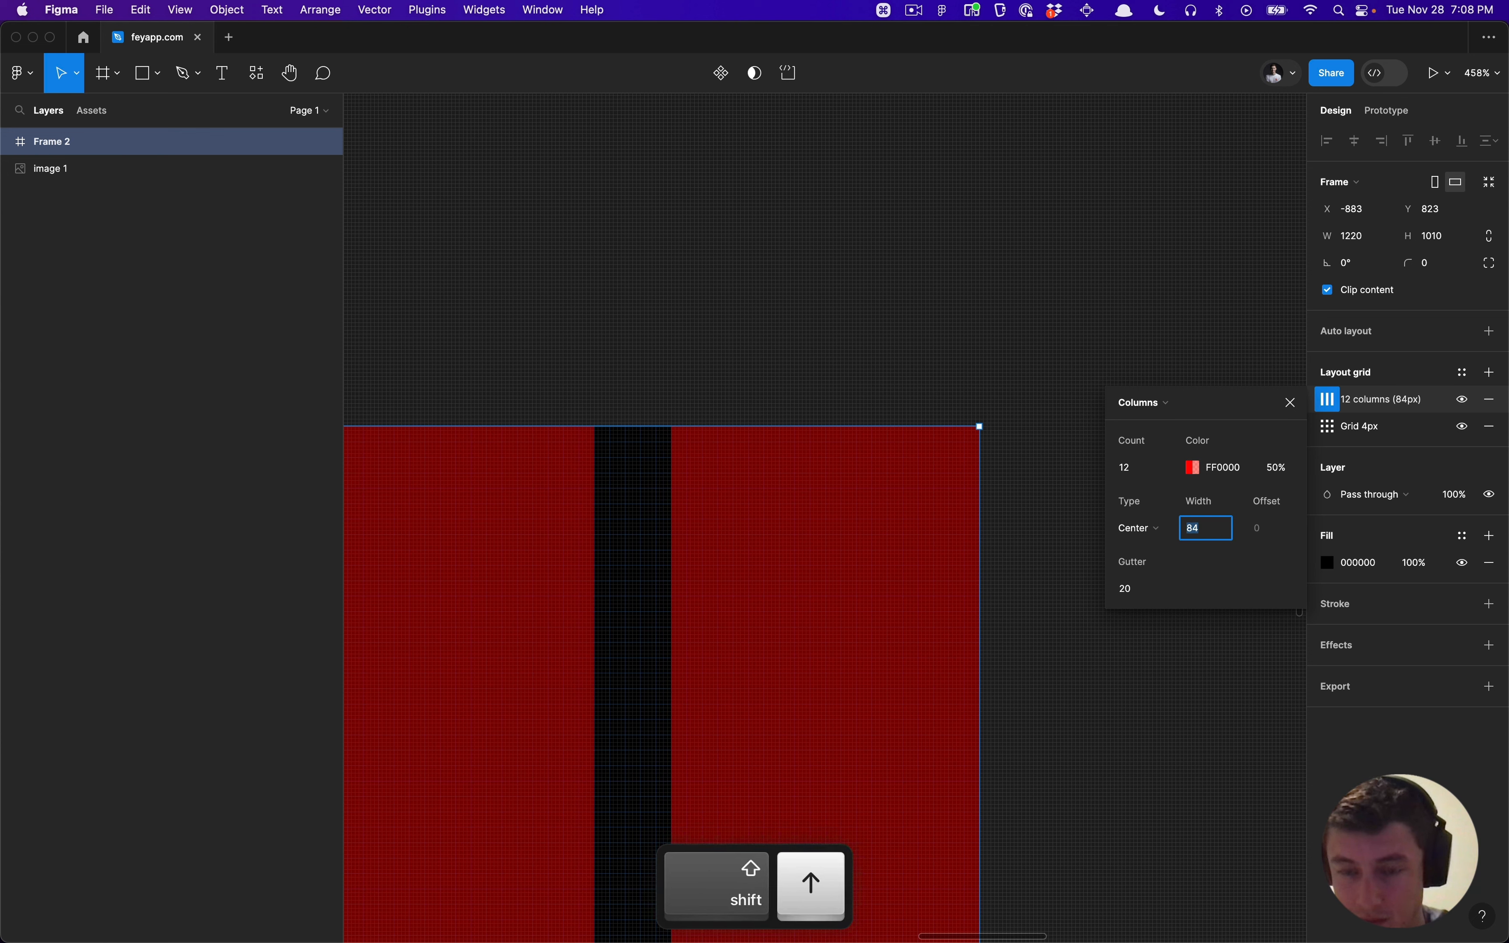
click(986, 394)
Step: Widen Frame 2 symmetrically about its centre to 1228 so its edges meet the outermost columns
click(939, 482)
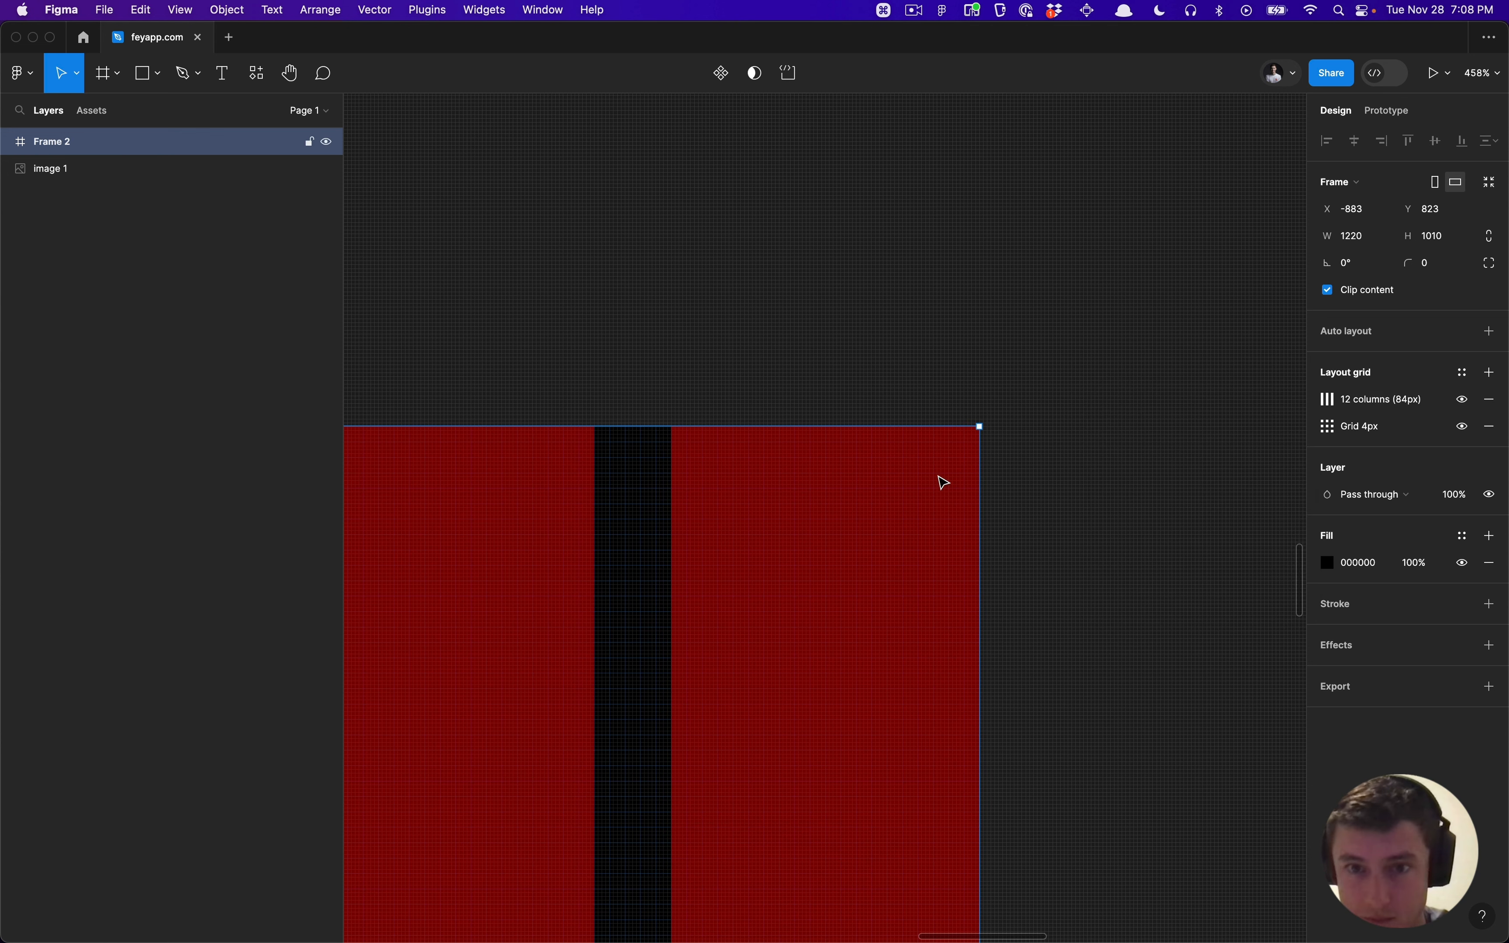
key(super)
drag(997, 476, 949, 435)
scroll(1003, 472, up, 10)
scroll(1003, 471, up, 2)
key(cmd+z)
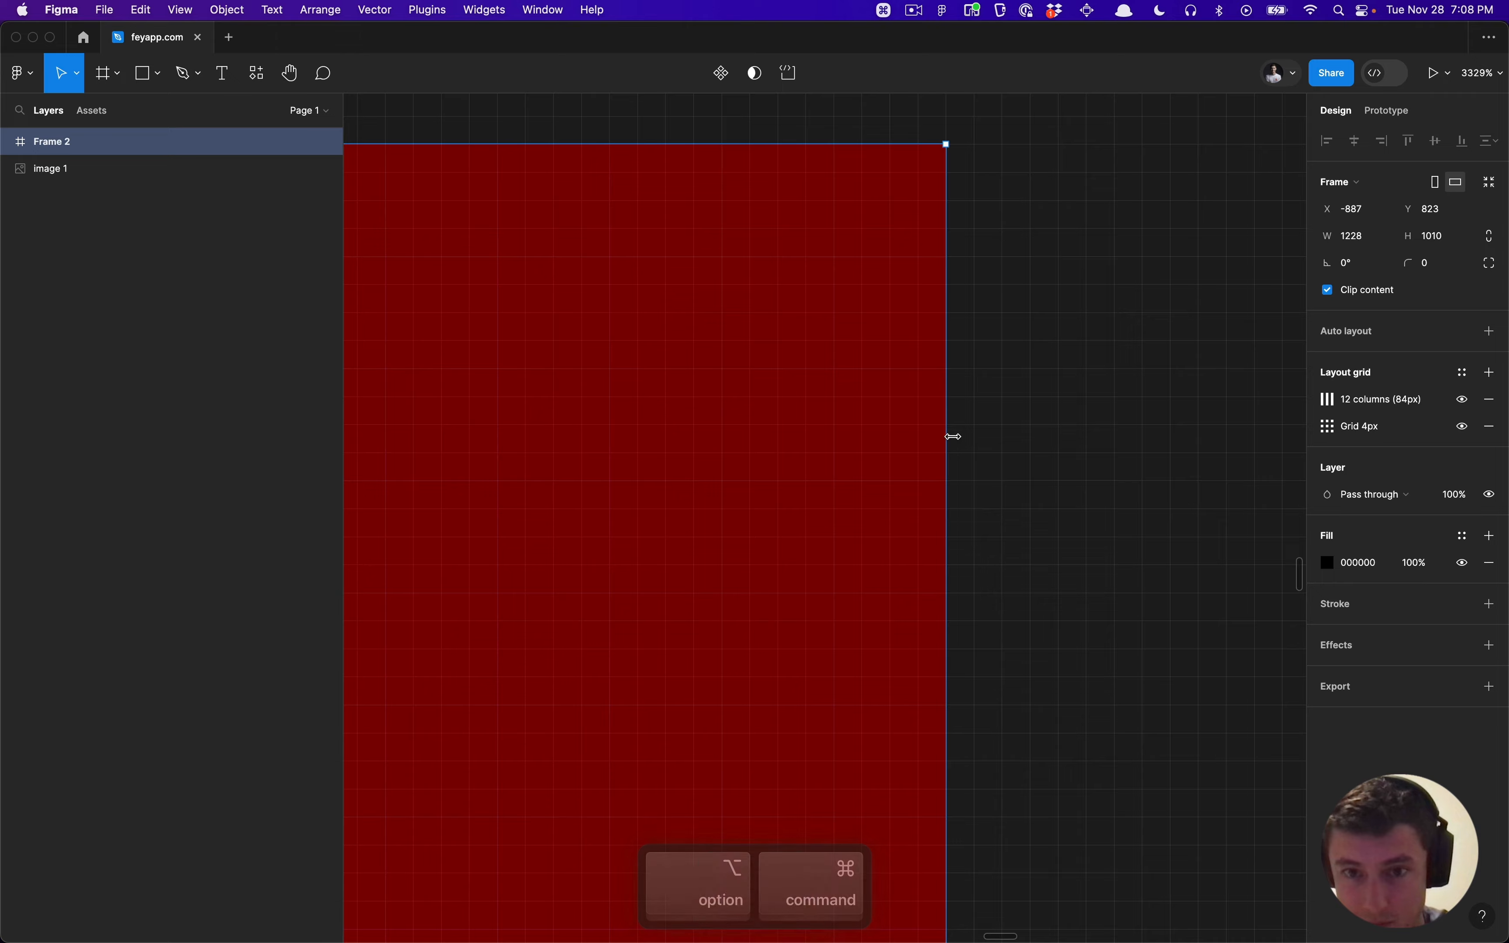
scroll(951, 437, down, 5)
scroll(952, 436, down, 10)
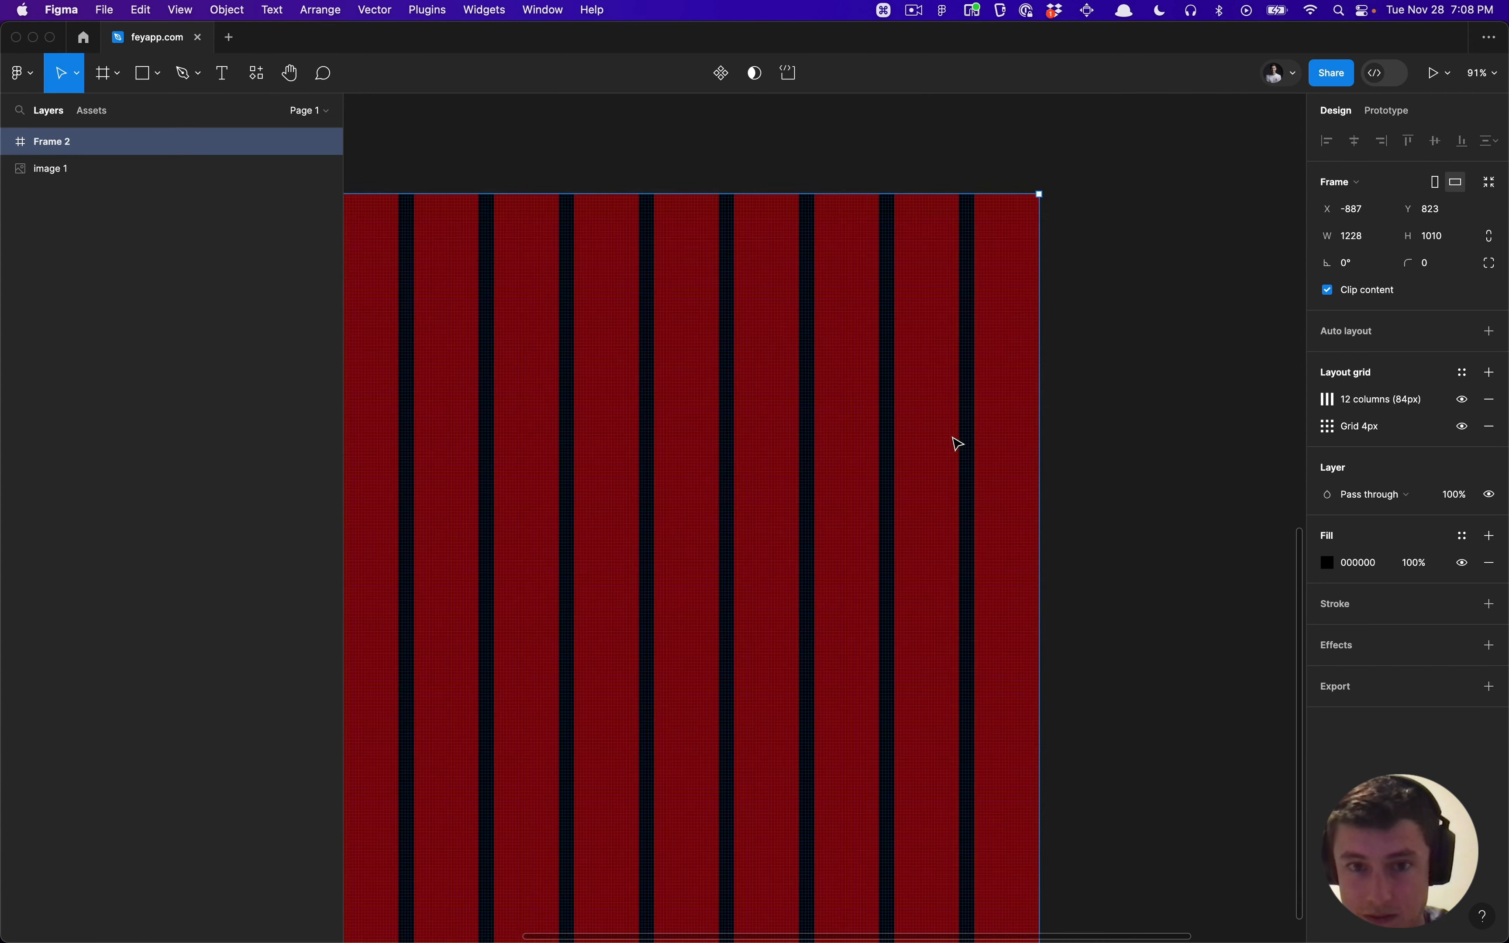
Step: Move Frame 2 closer beneath the Fey reference image and centre it horizontally, at X -615 and Y 692
click(644, 442)
scroll(642, 441, up, 3)
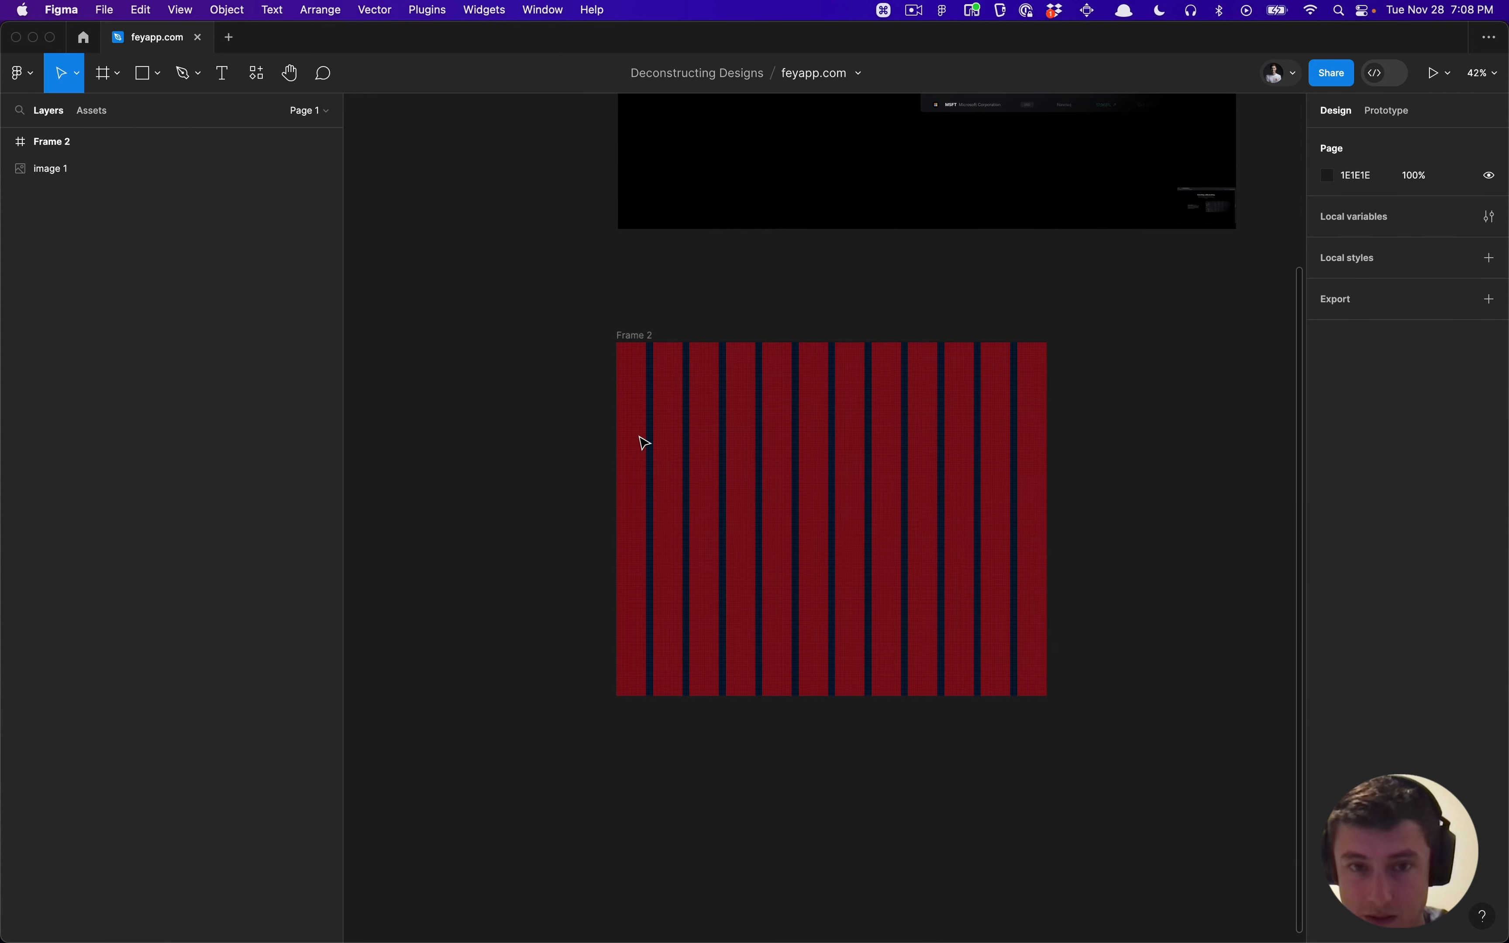
click(640, 355)
click(552, 395)
scroll(552, 394, down, 3)
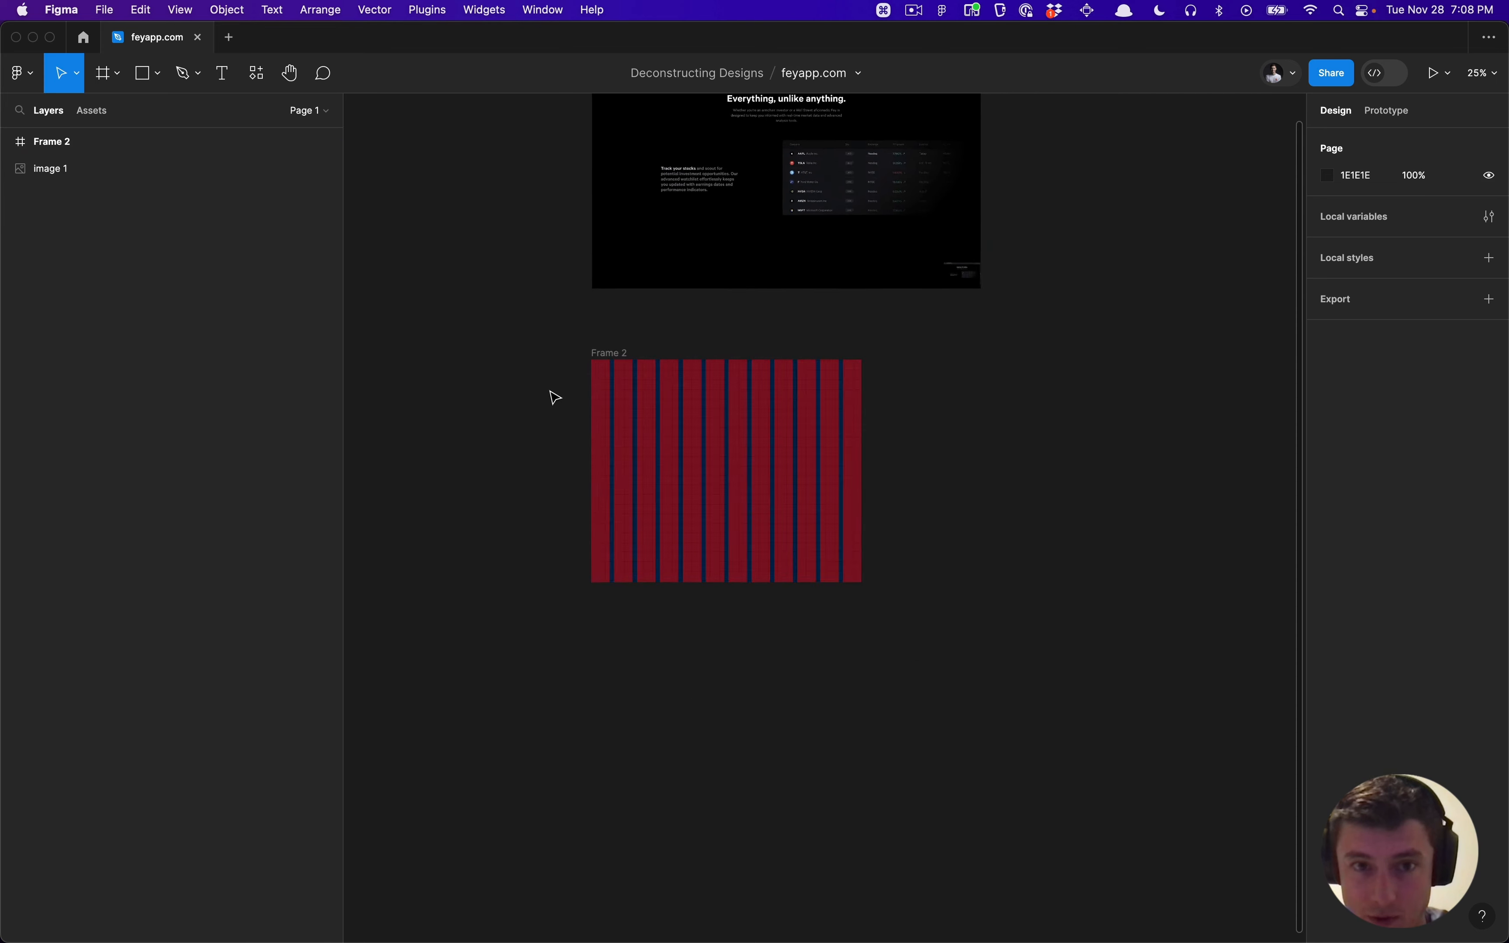
scroll(552, 394, up, 3)
click(582, 402)
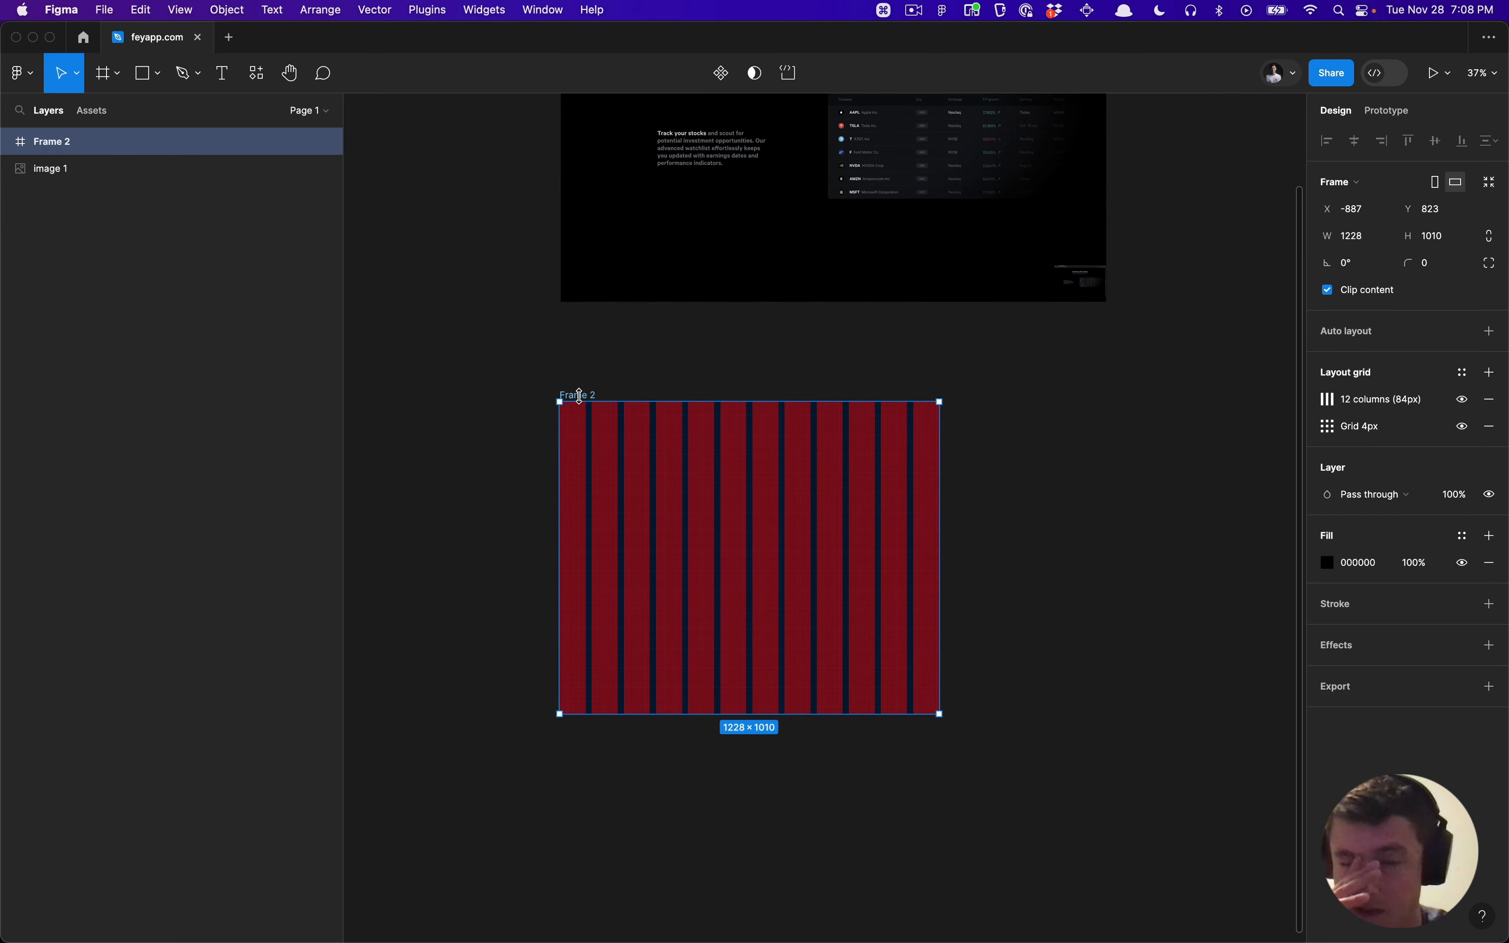
scroll(579, 396, up, 3)
scroll(580, 395, right, 2)
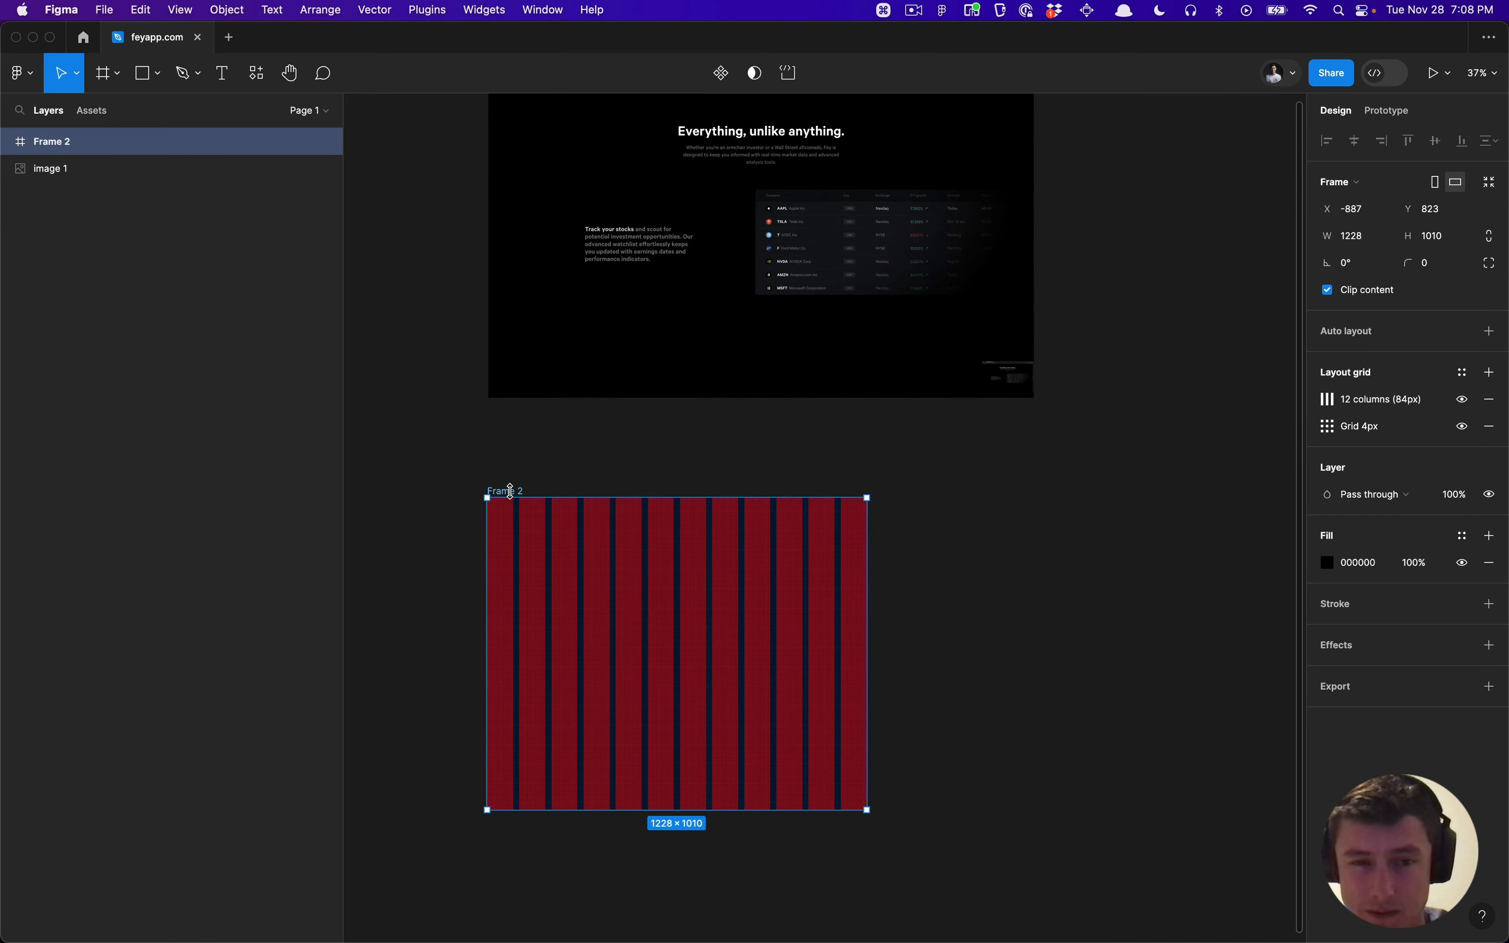
drag(505, 496, 591, 459)
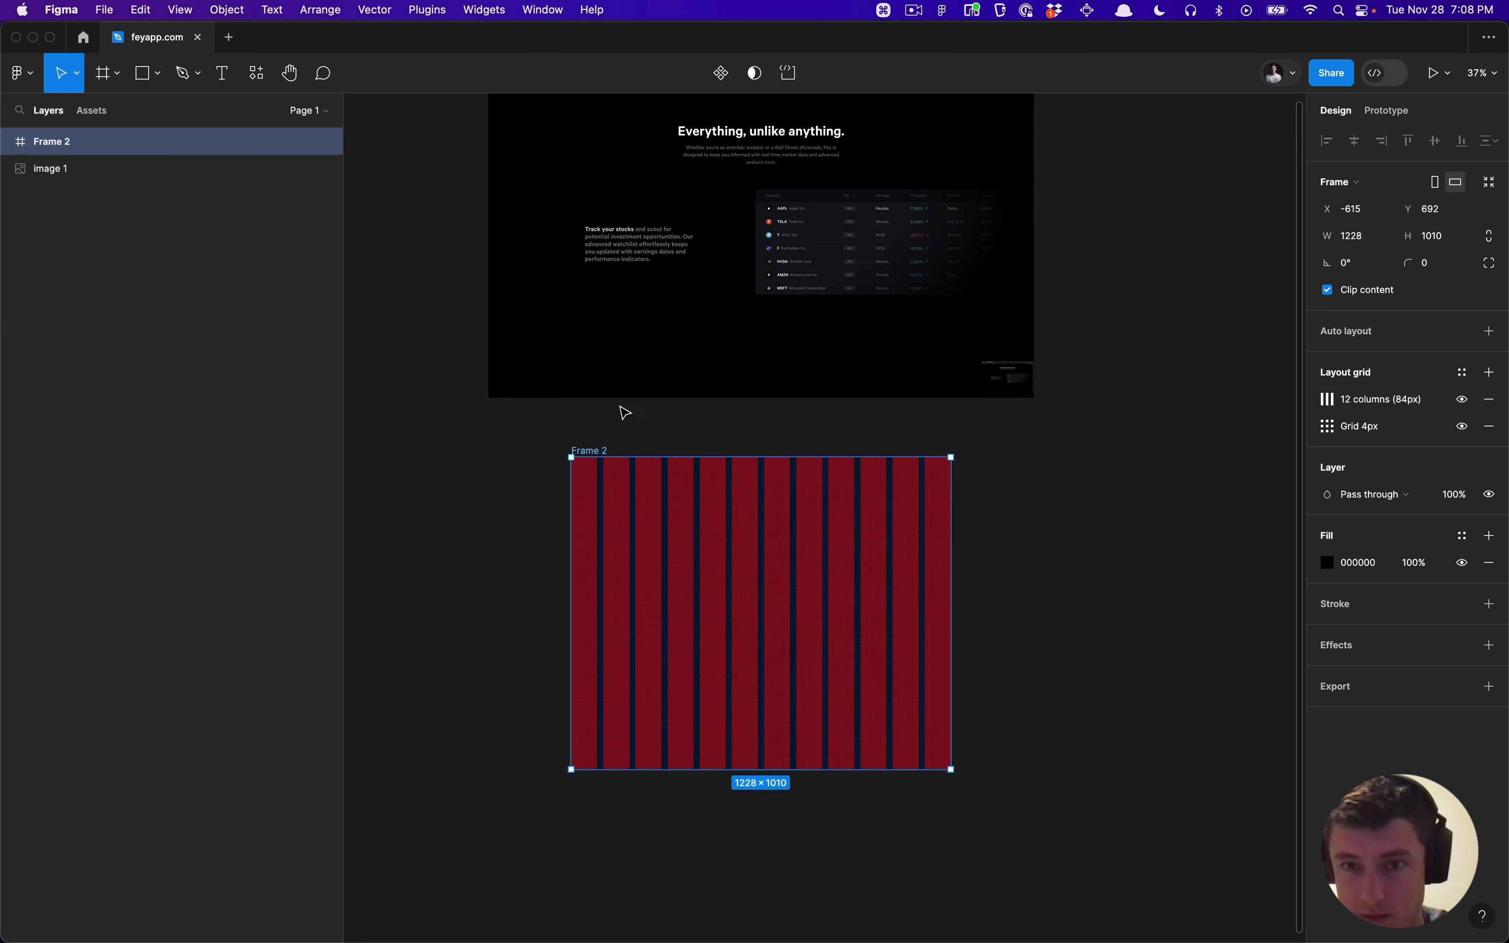
key(alt)
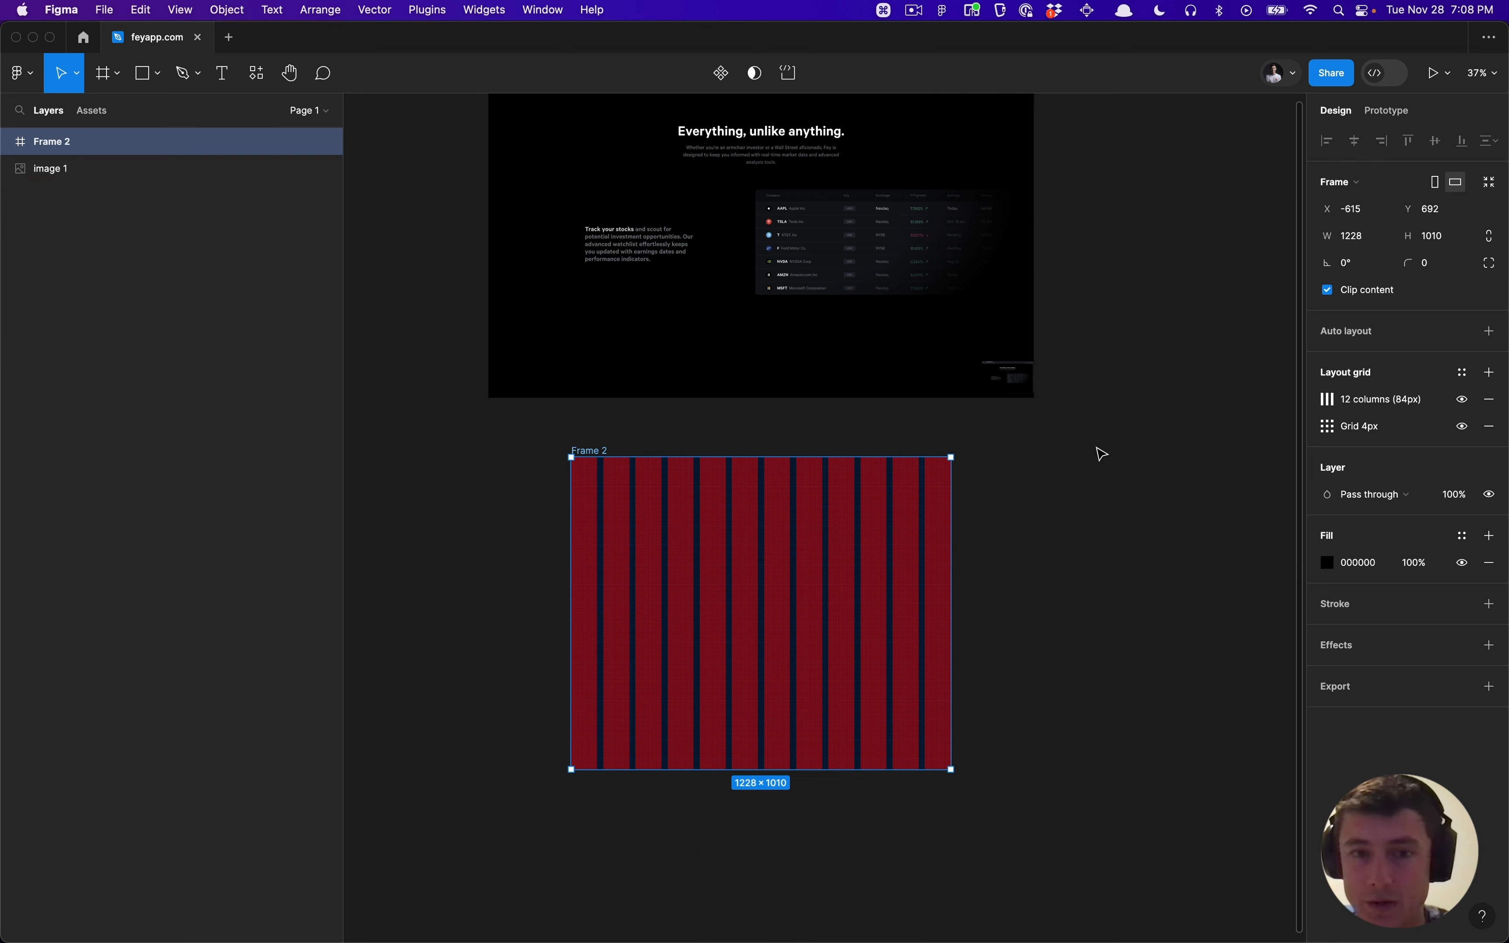
Step: Review the settings of Frame 2's 12-column layout grid
click(1101, 453)
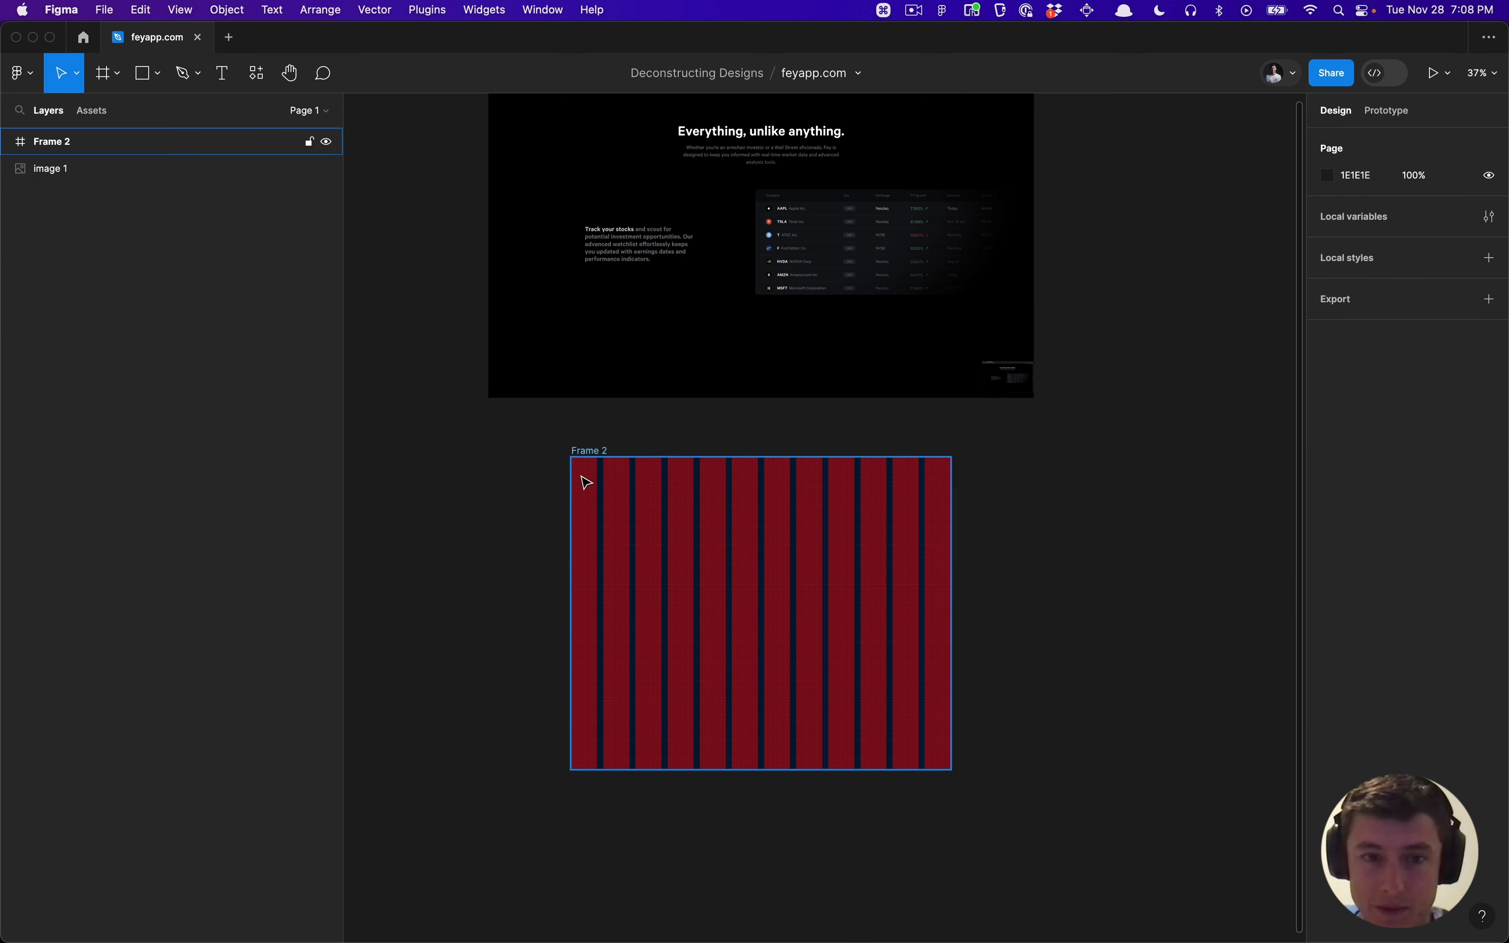
click(585, 458)
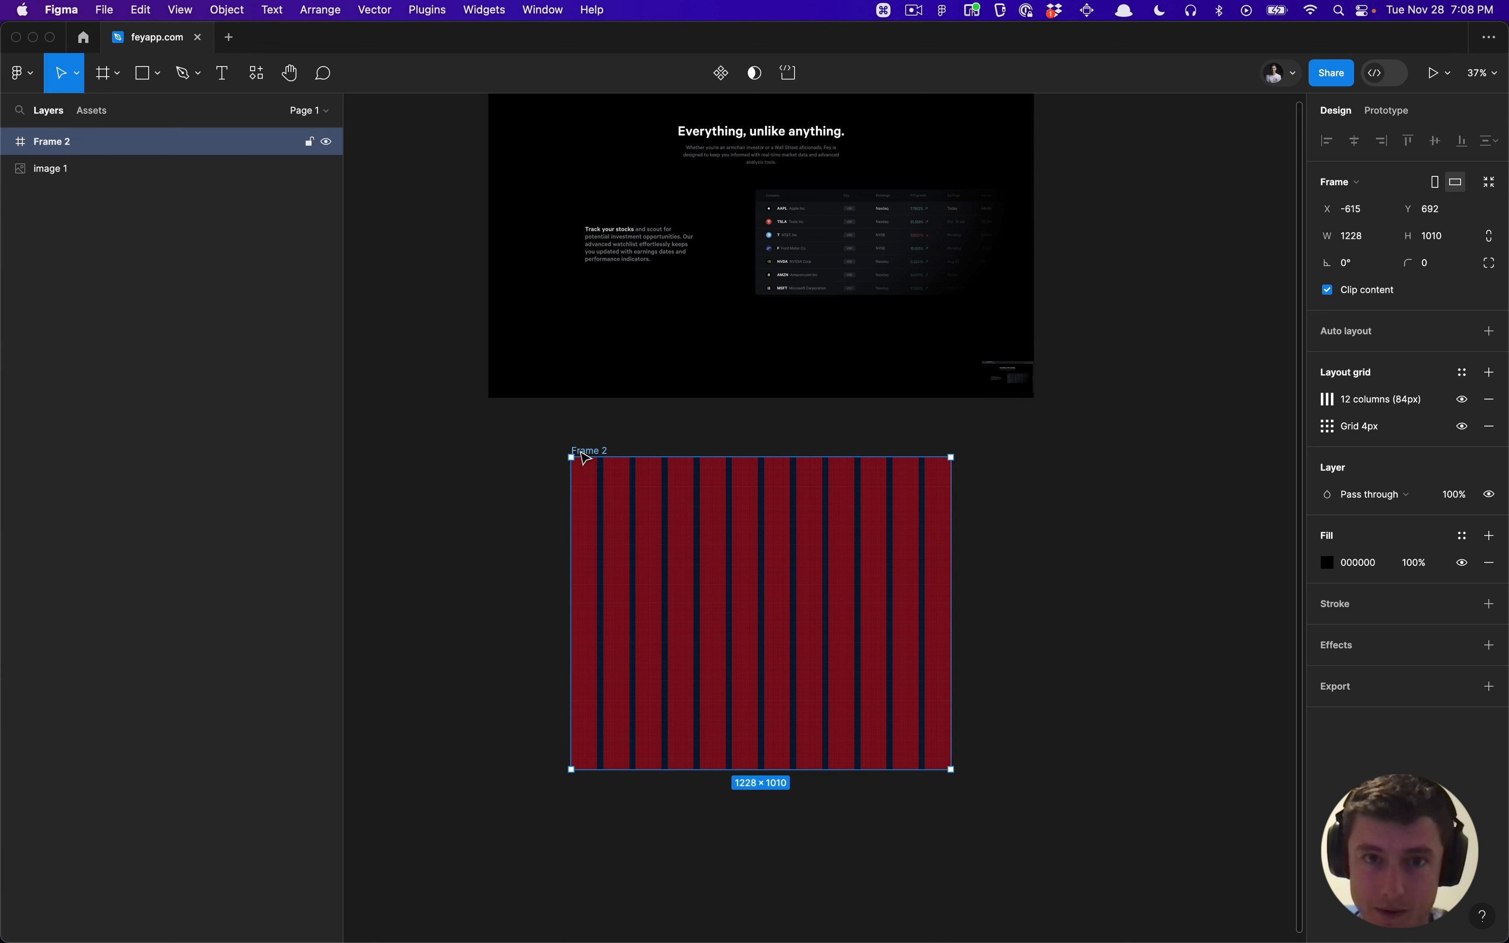
scroll(585, 459, up, 3)
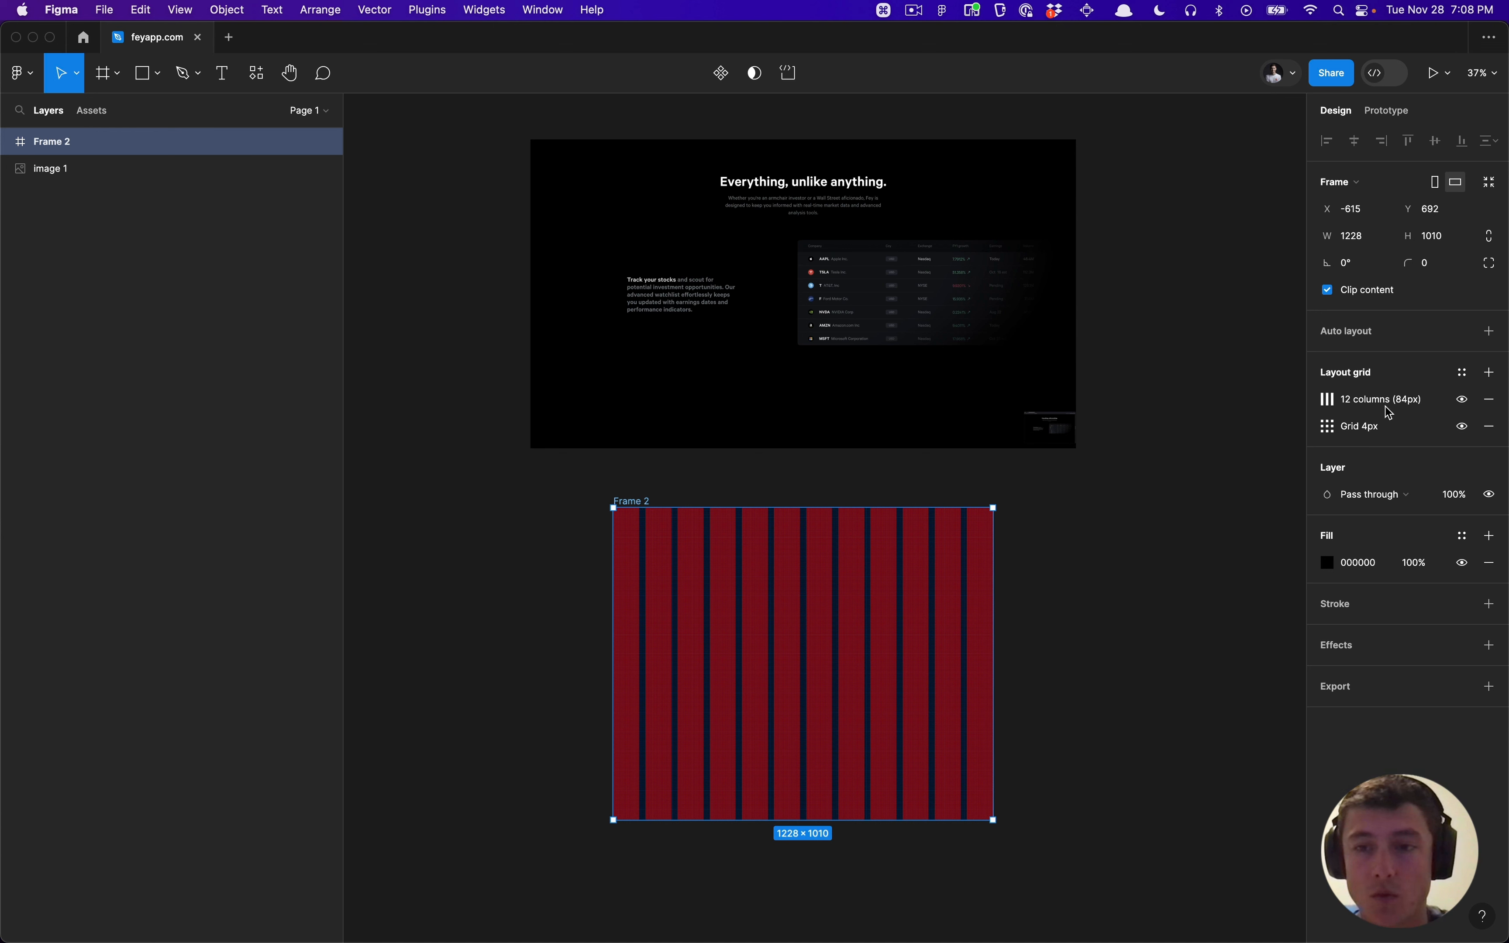
click(1327, 402)
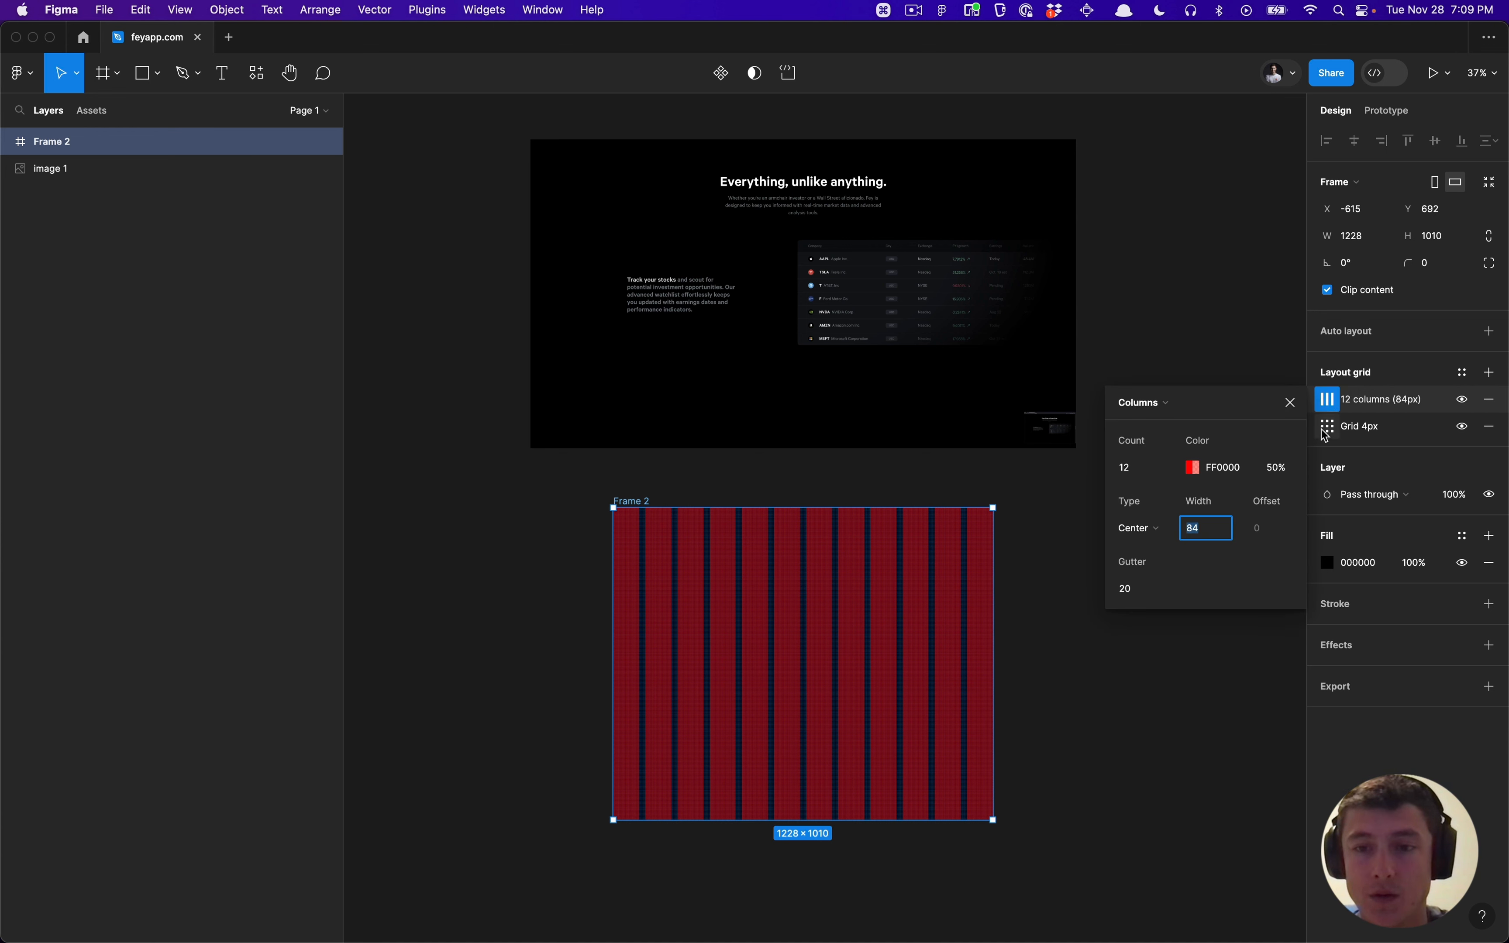
click(1263, 544)
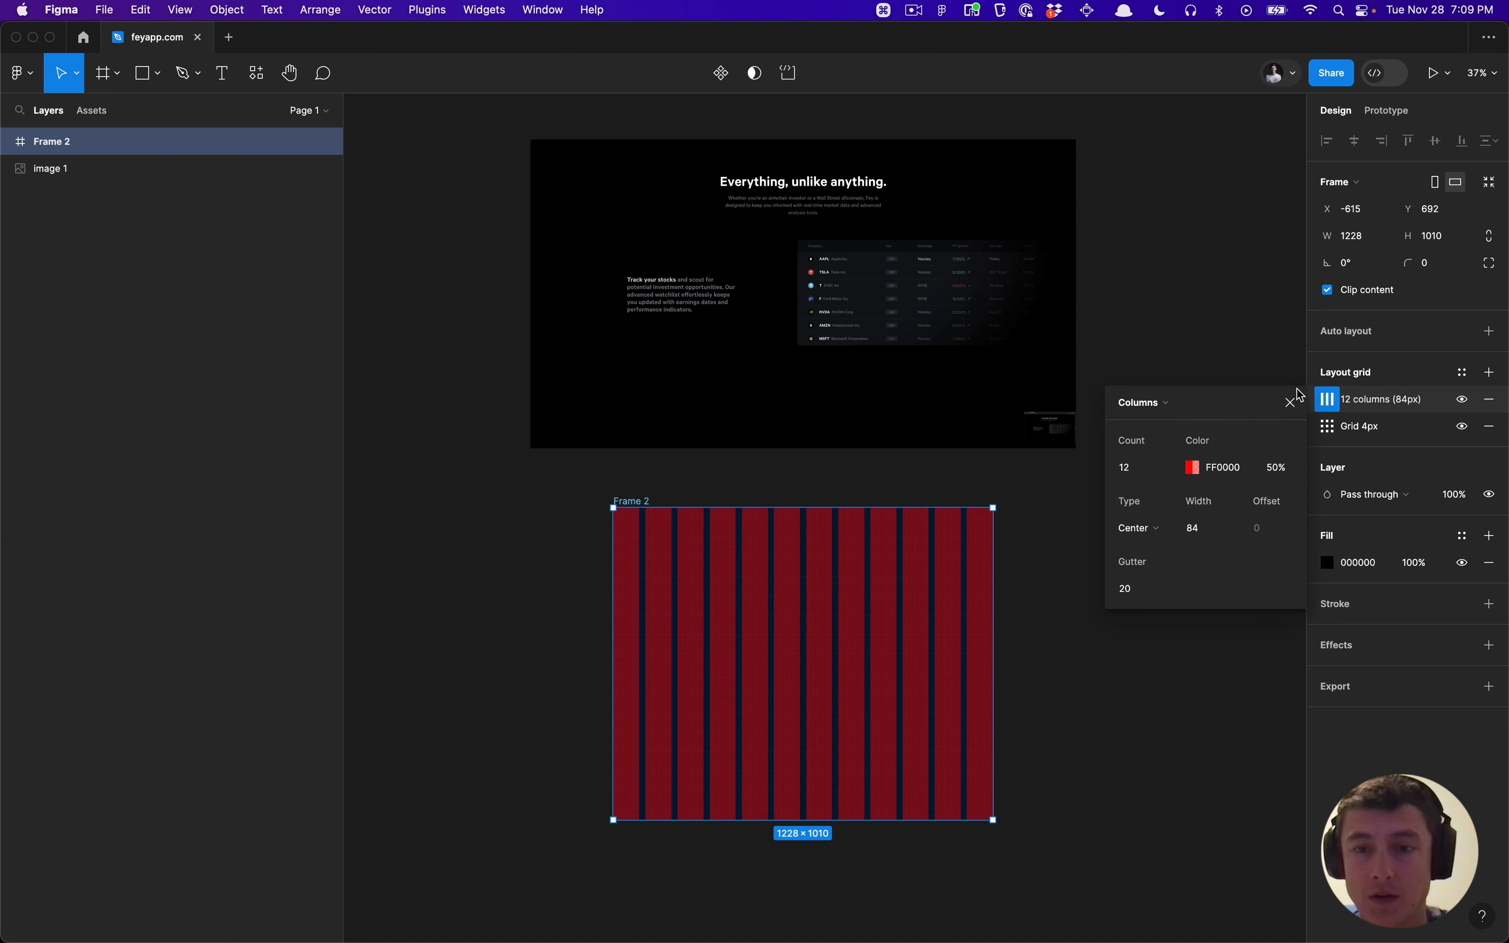
click(1290, 402)
Step: Add horizontal auto layout to Frame 2 and set its item spacing, horizontal padding and vertical padding to 0
key(shift+a)
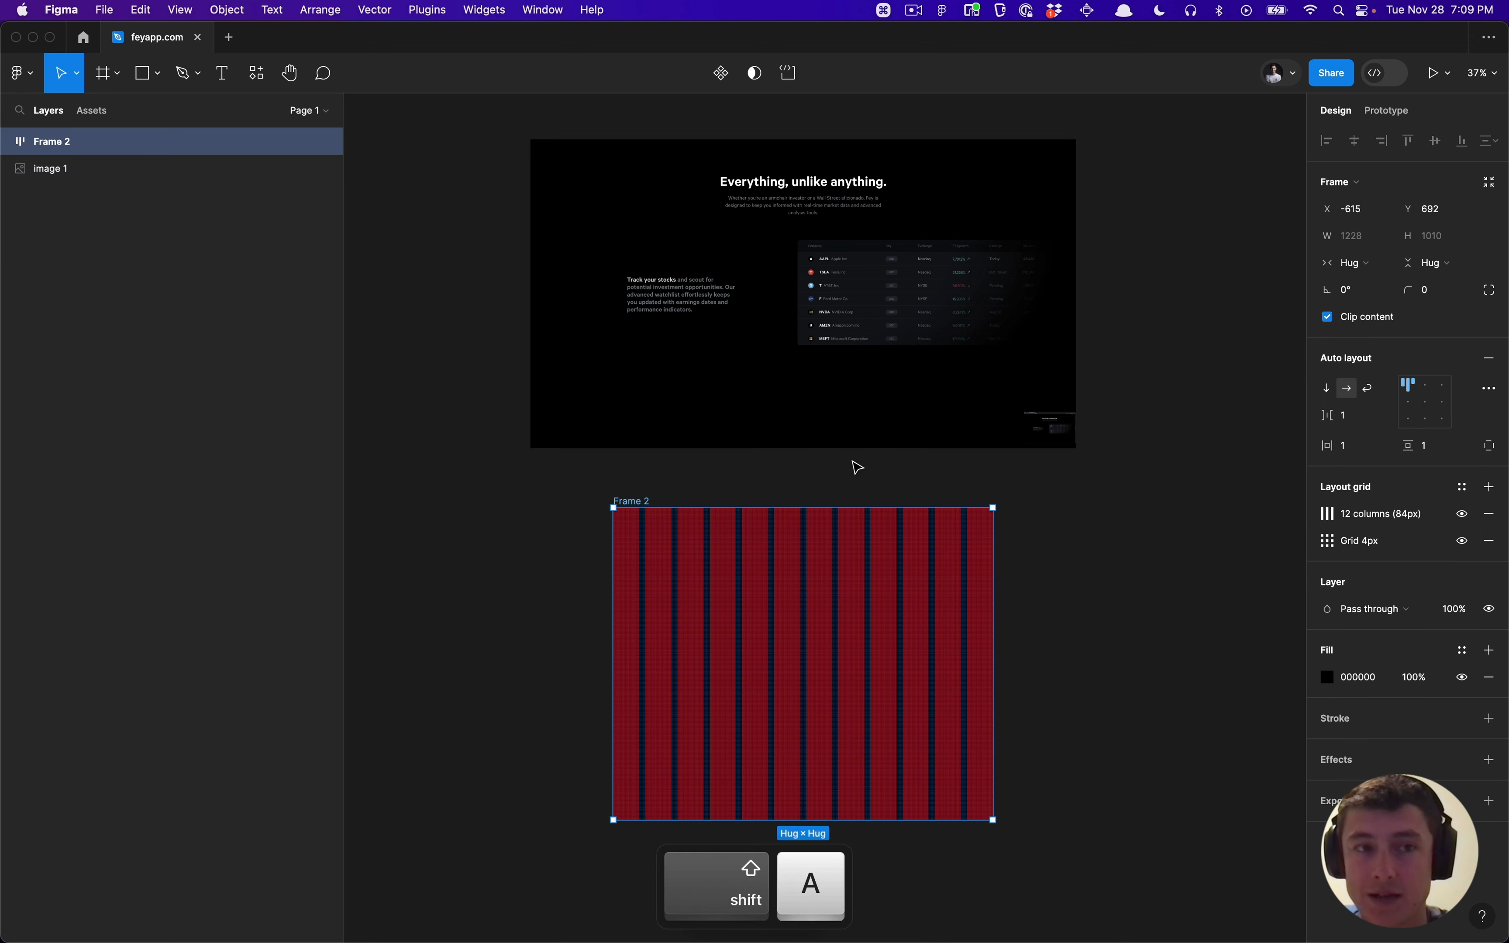
click(1359, 423)
text(0)
key(Tab)
text(0)
key(Tab)
text(0)
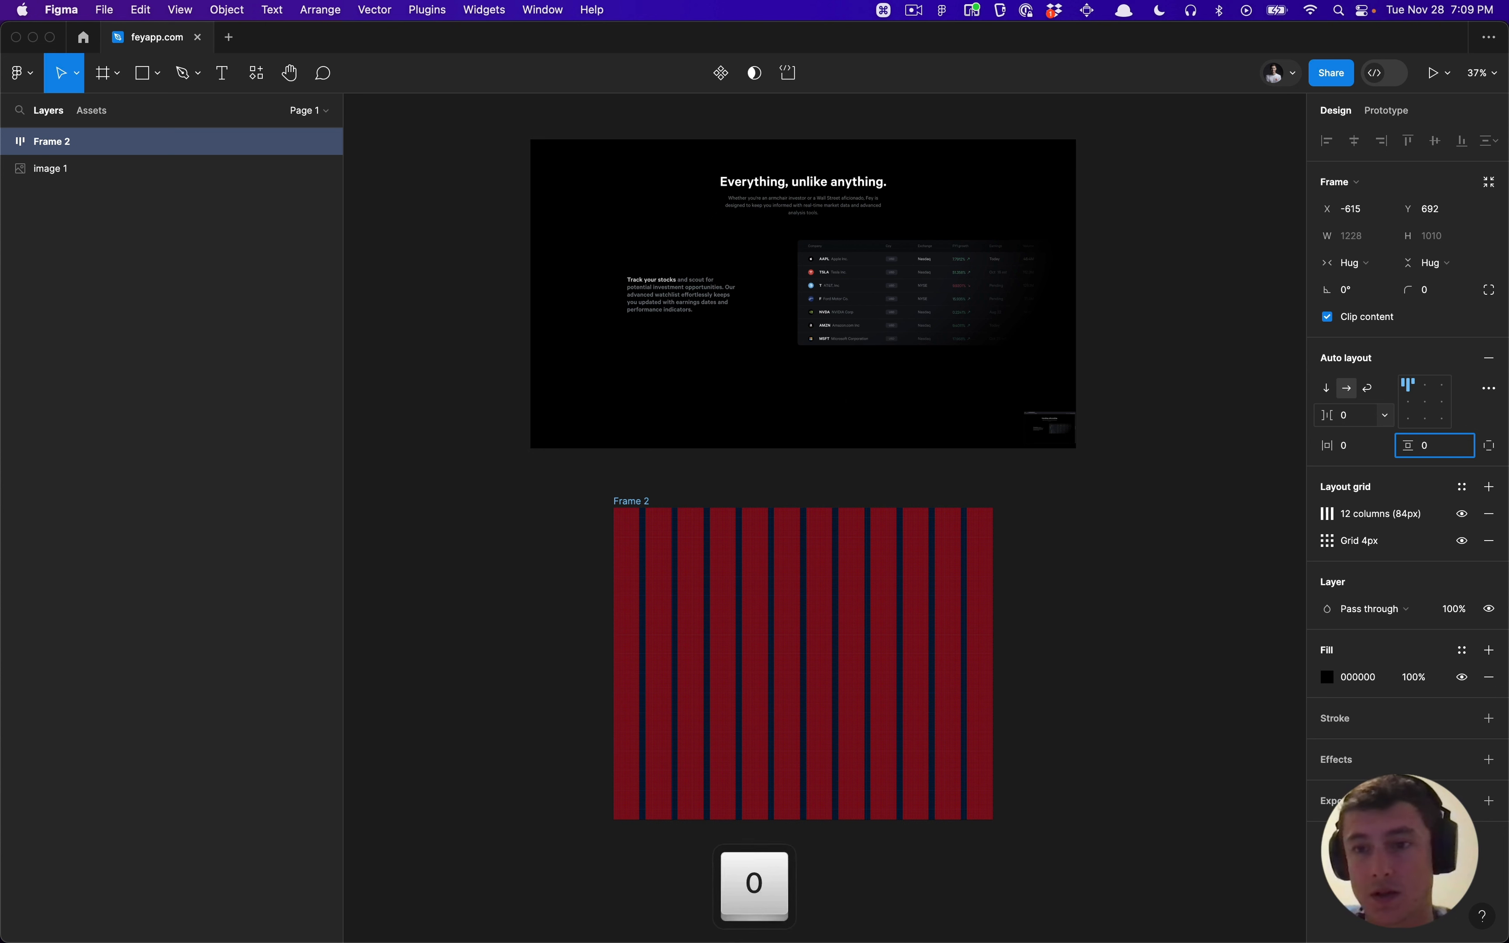
key(Return)
Step: Set Frame 2's horizontal auto layout padding to 40
click(1364, 450)
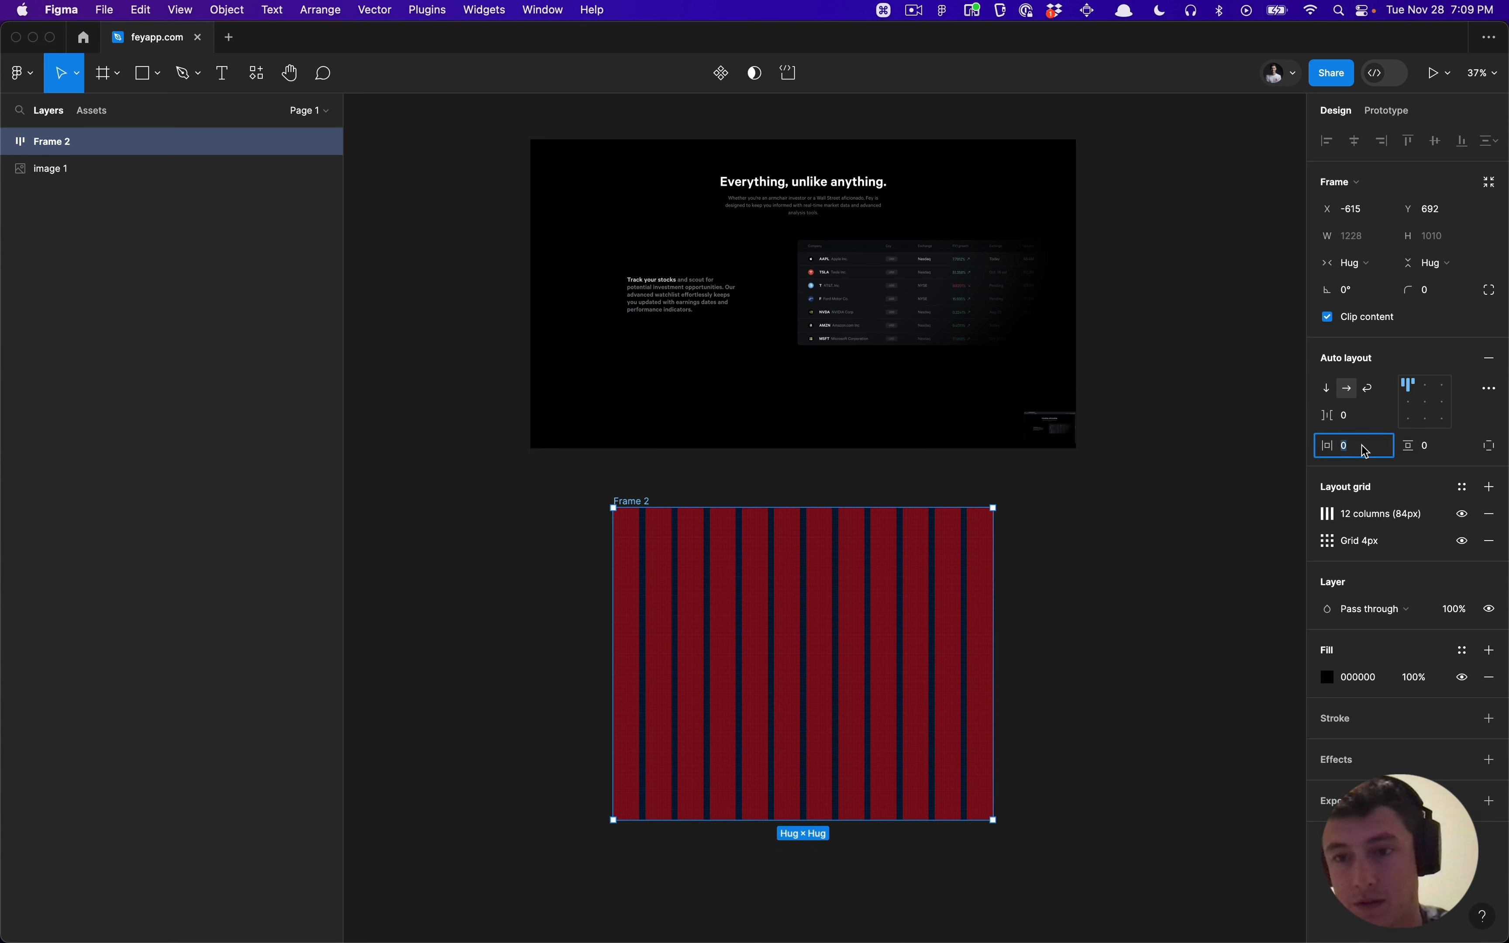
text(40)
key(Return)
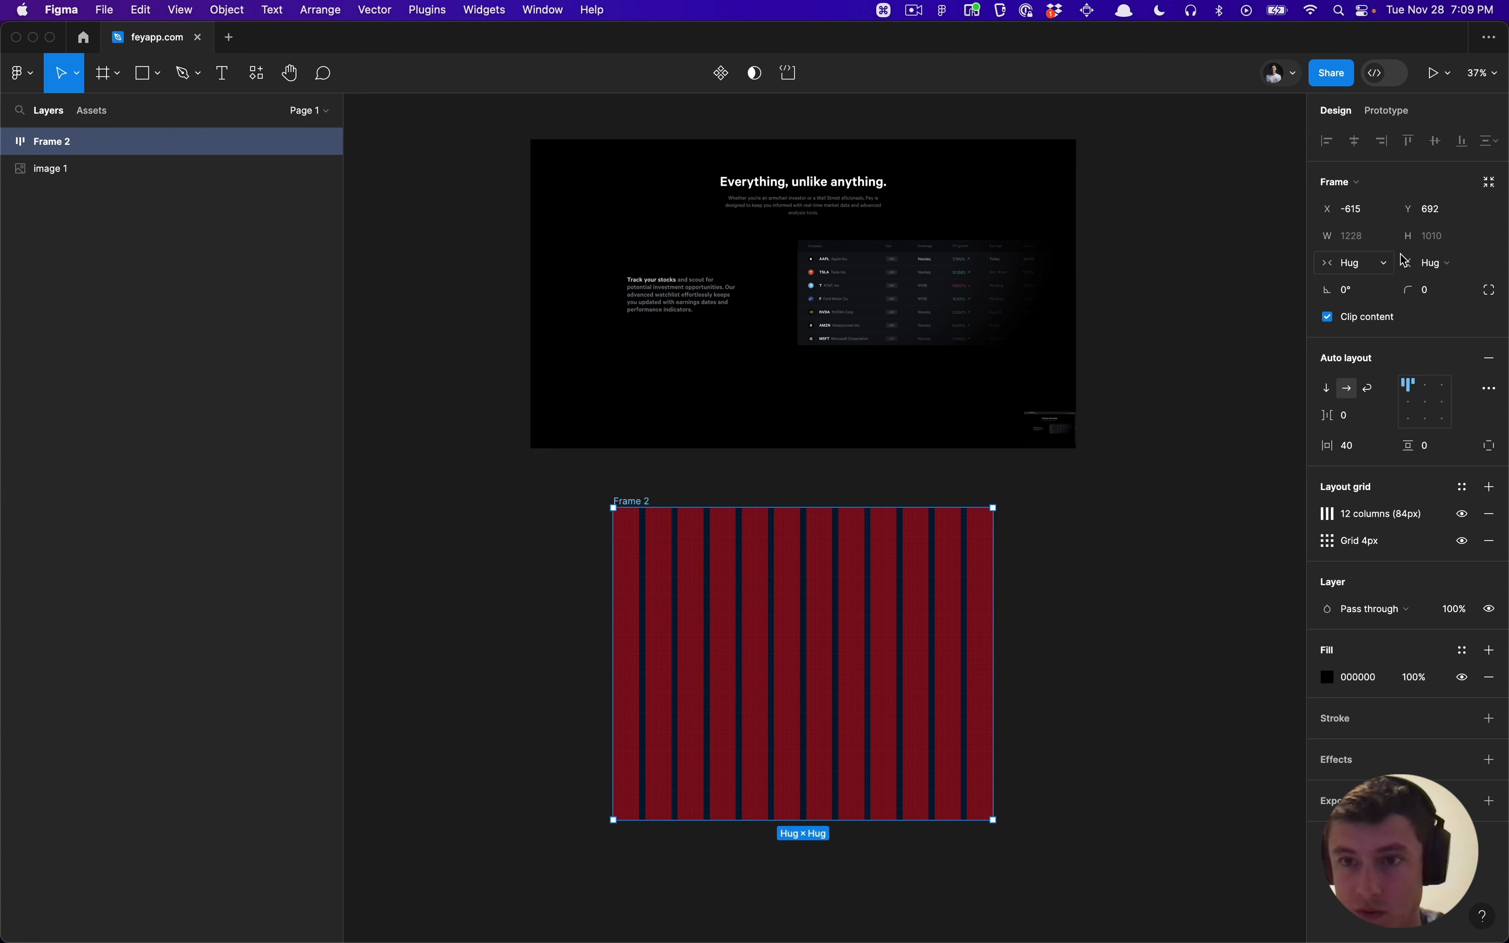
Step: Try widening Frame 2 to 1236, and undo the resize
key(super)
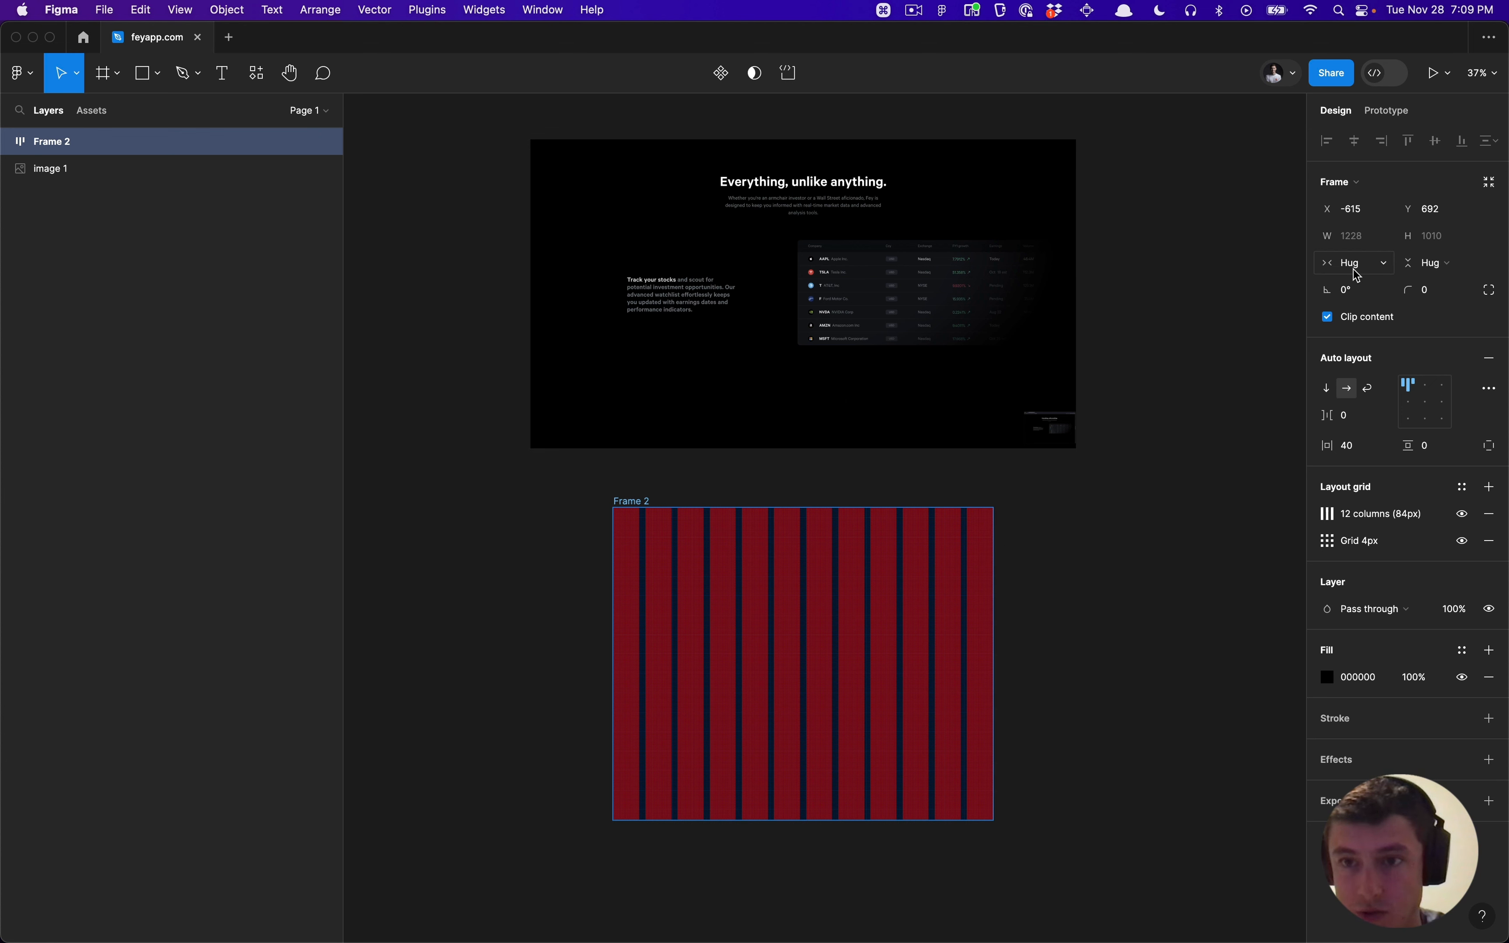
key(super+Right)
click(1362, 237)
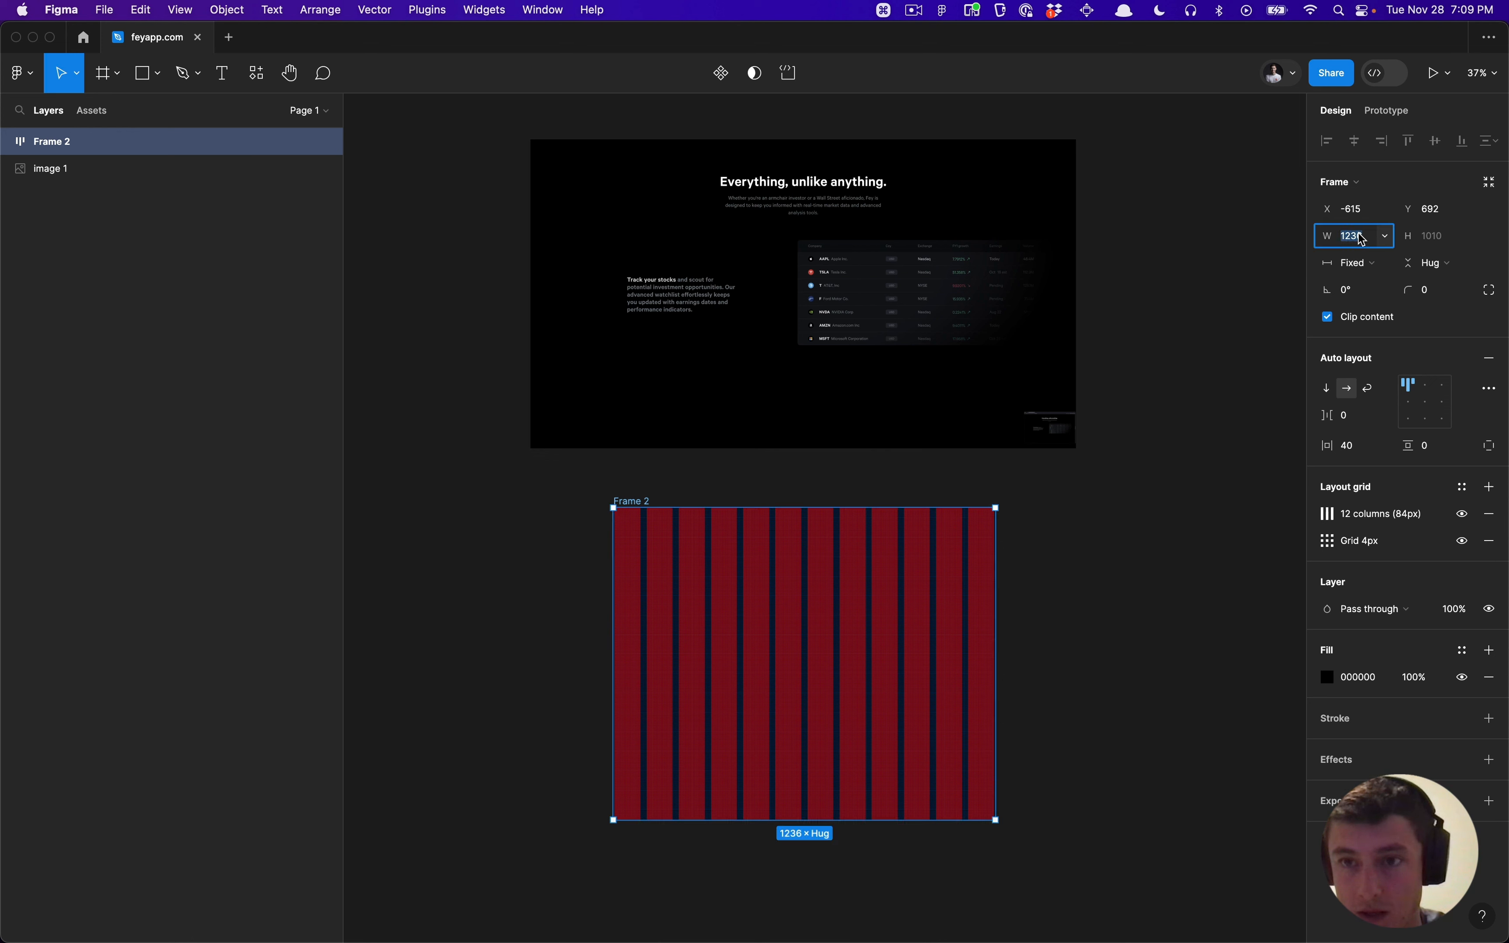
key(super+z)
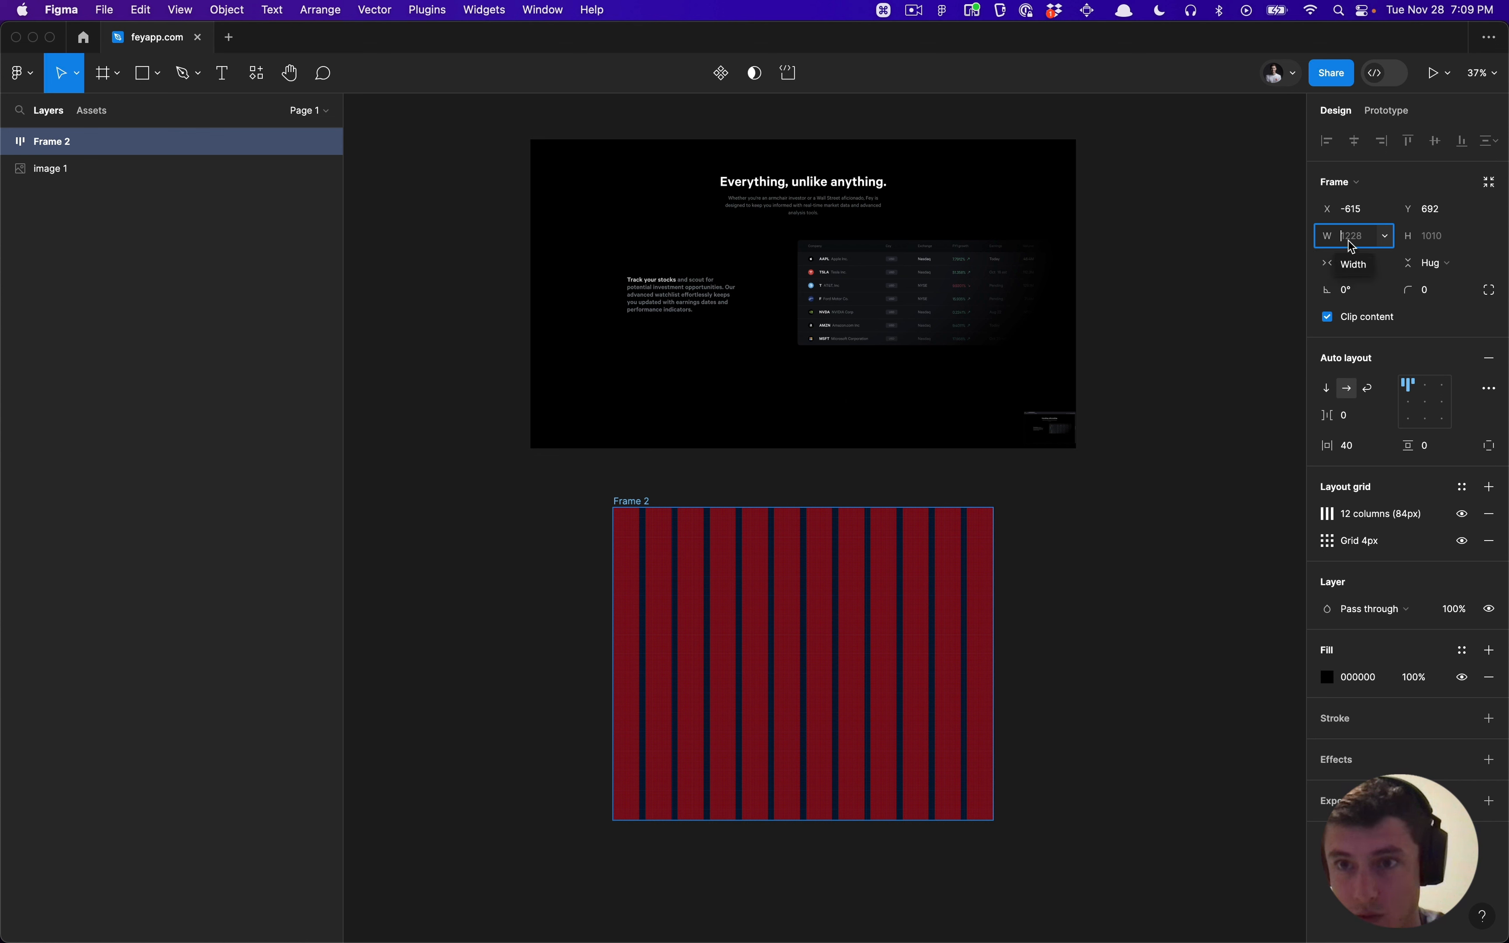
Step: Set Frame 2's width to 1308 by adding 80 to 1228, so the side padding fits outside the columns
text(12)
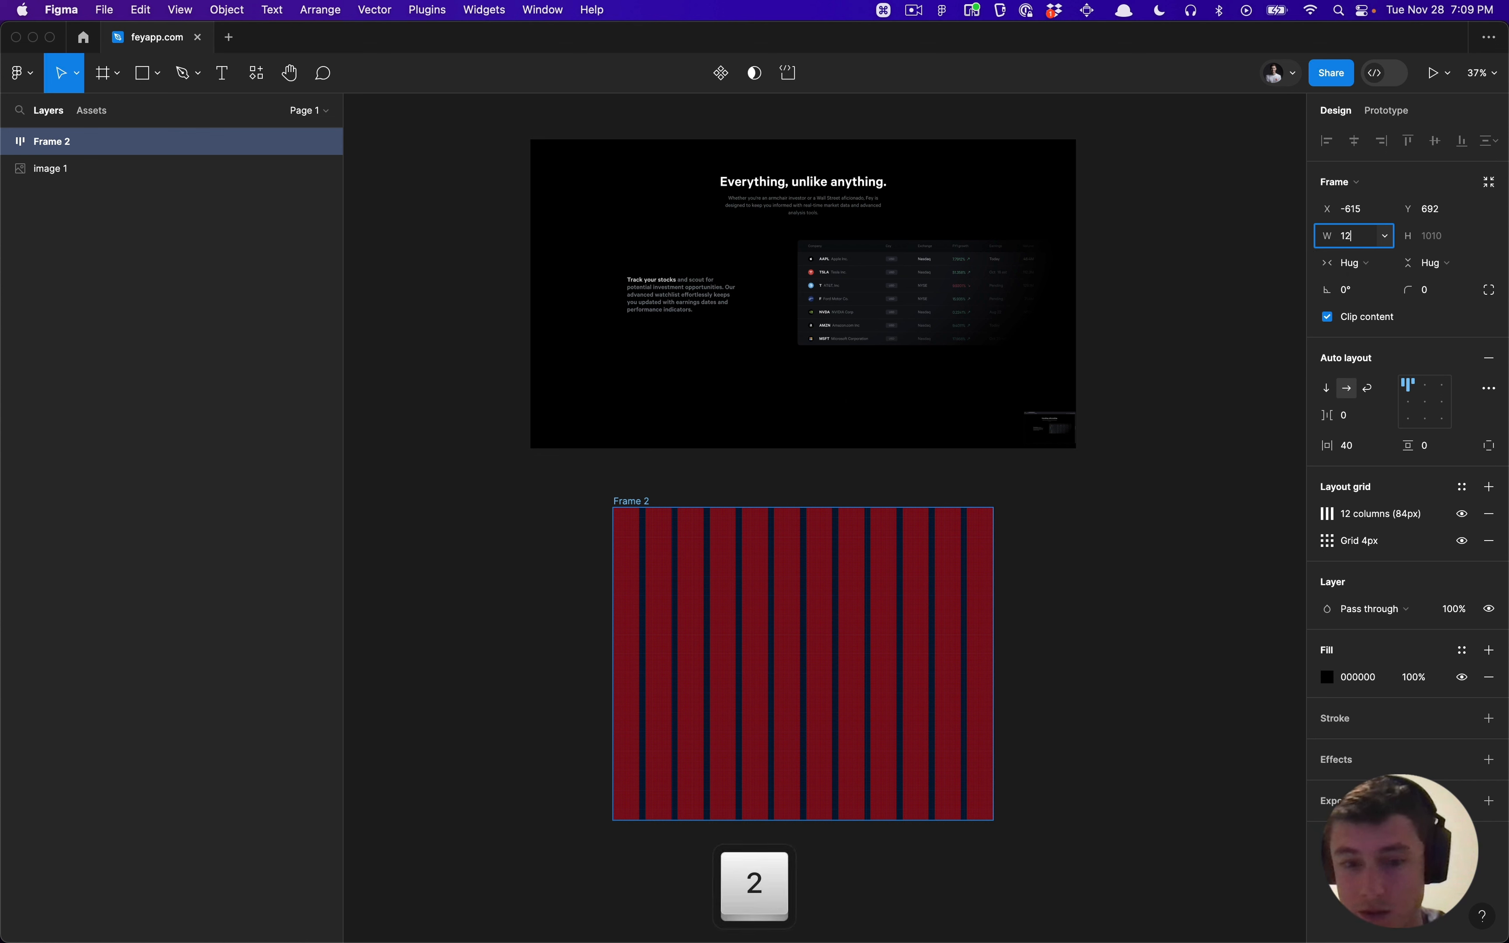
text(28 +)
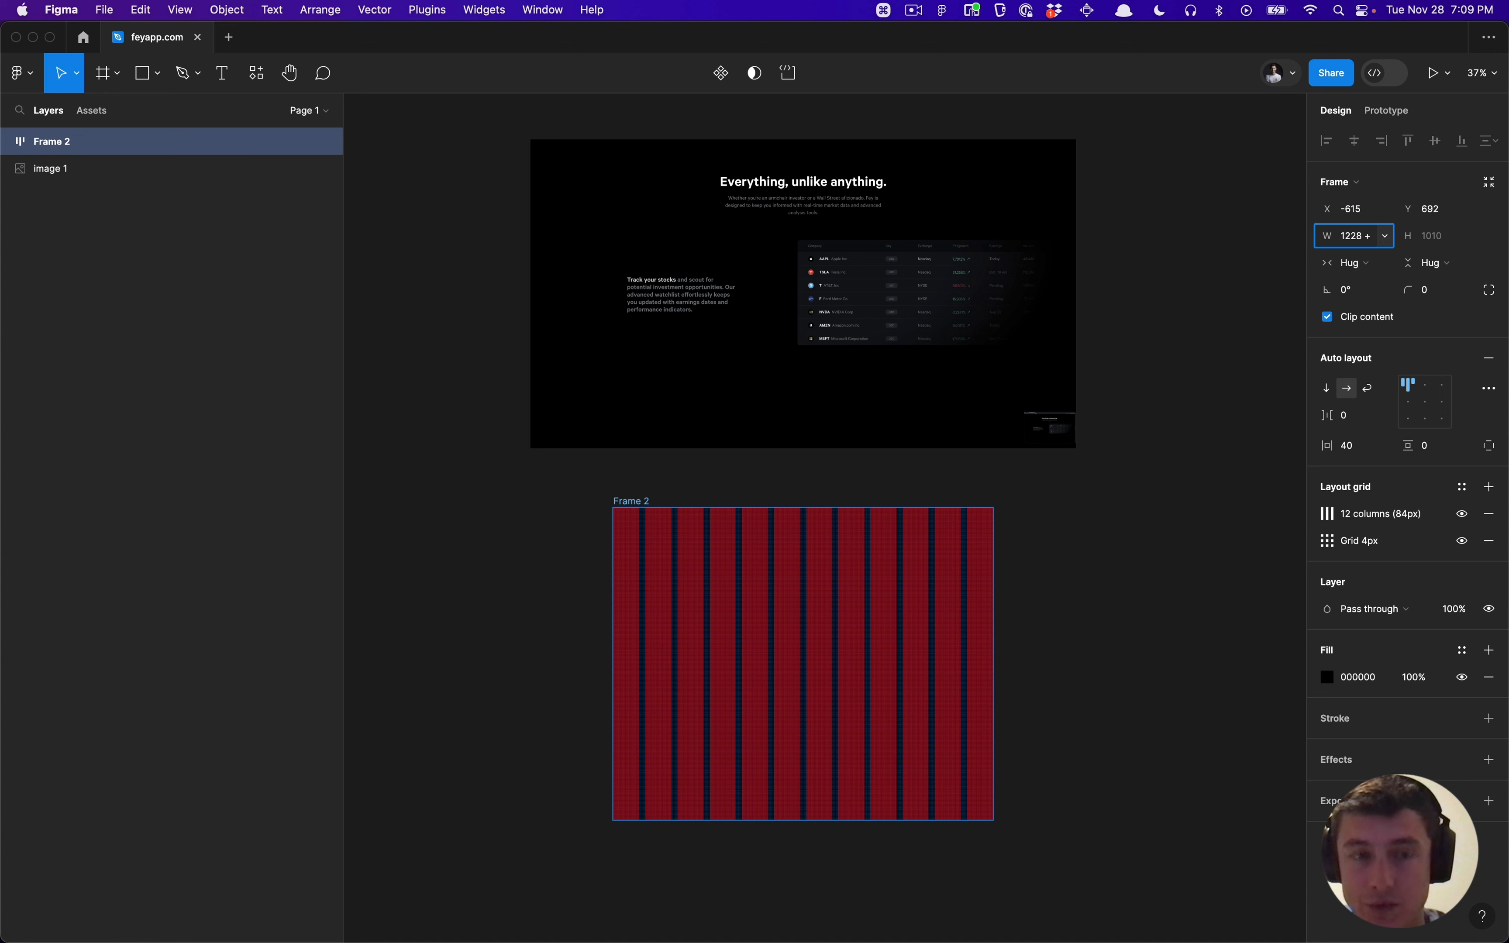
text(8)
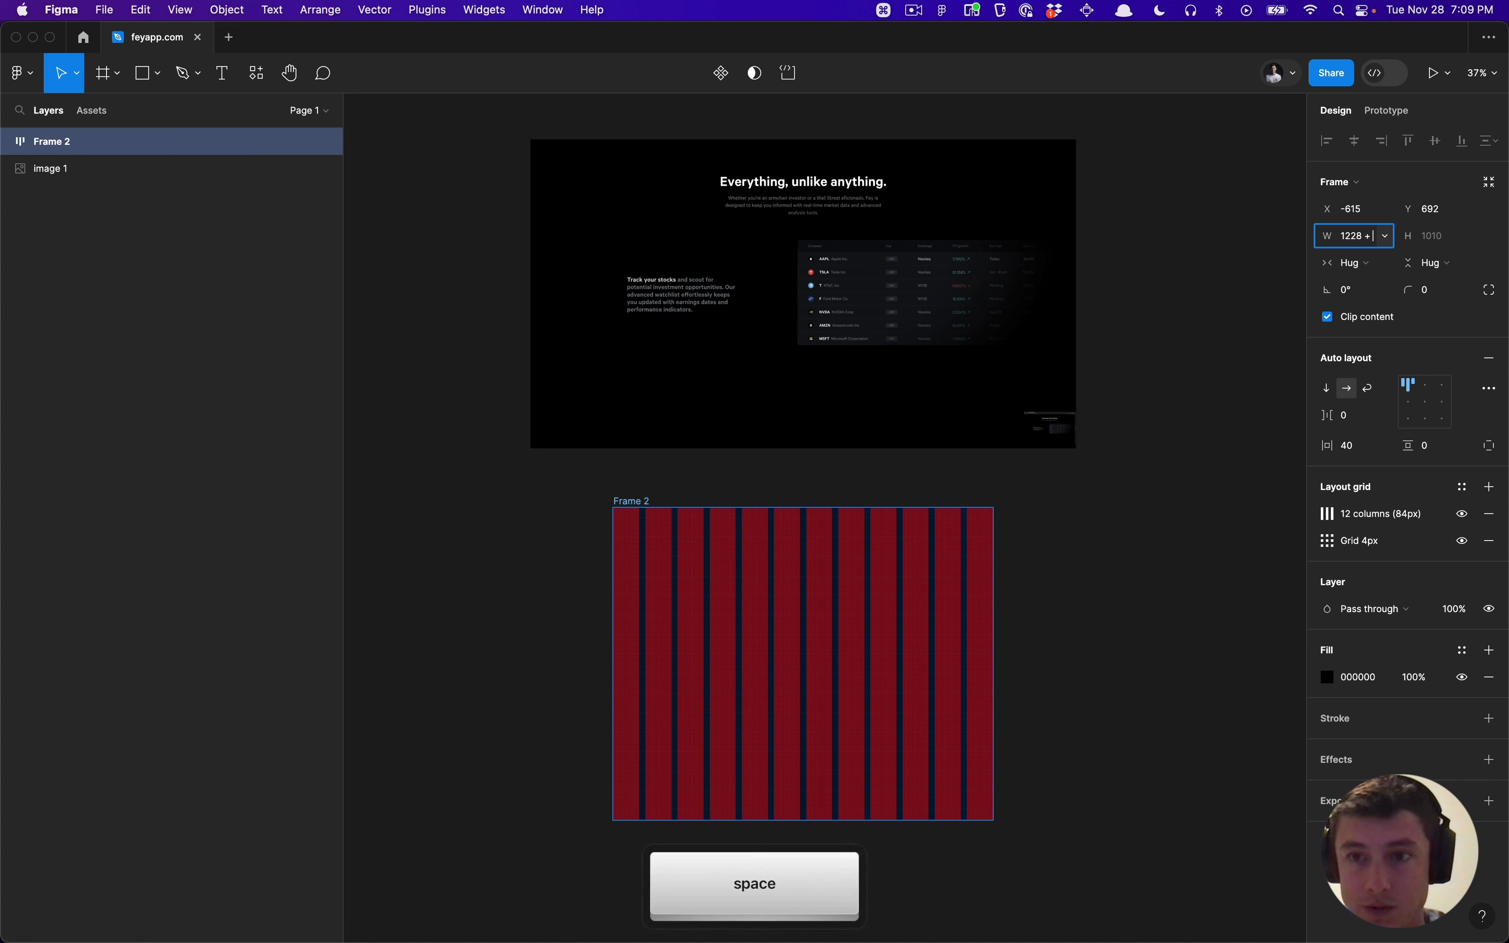
key(super+Left)
key(super+Right)
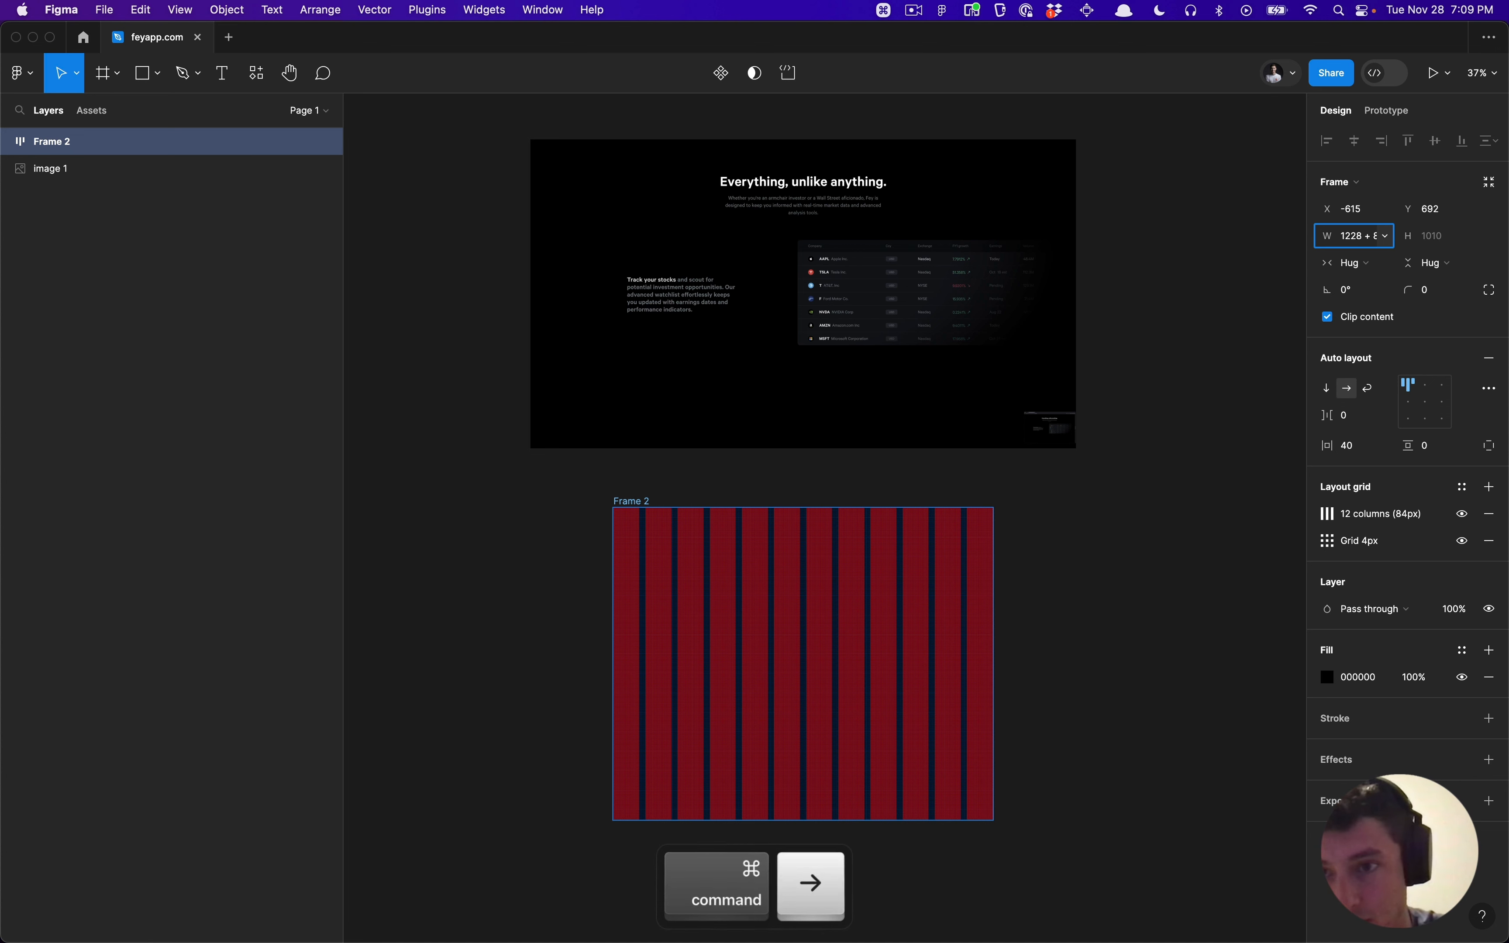
key(super+Left)
key(super+Right)
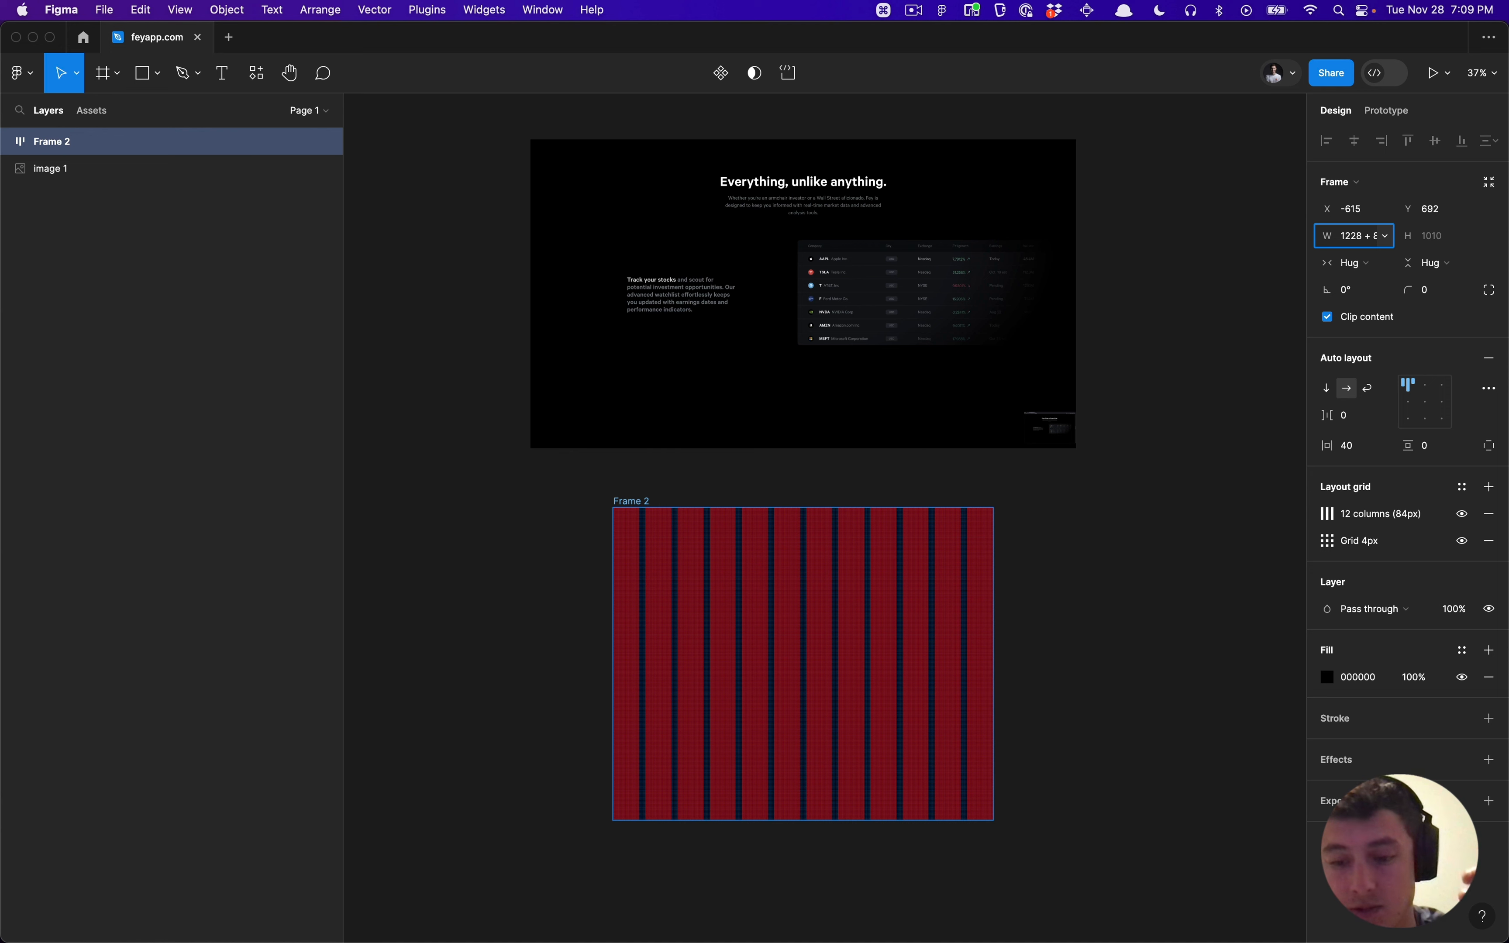
key(Return)
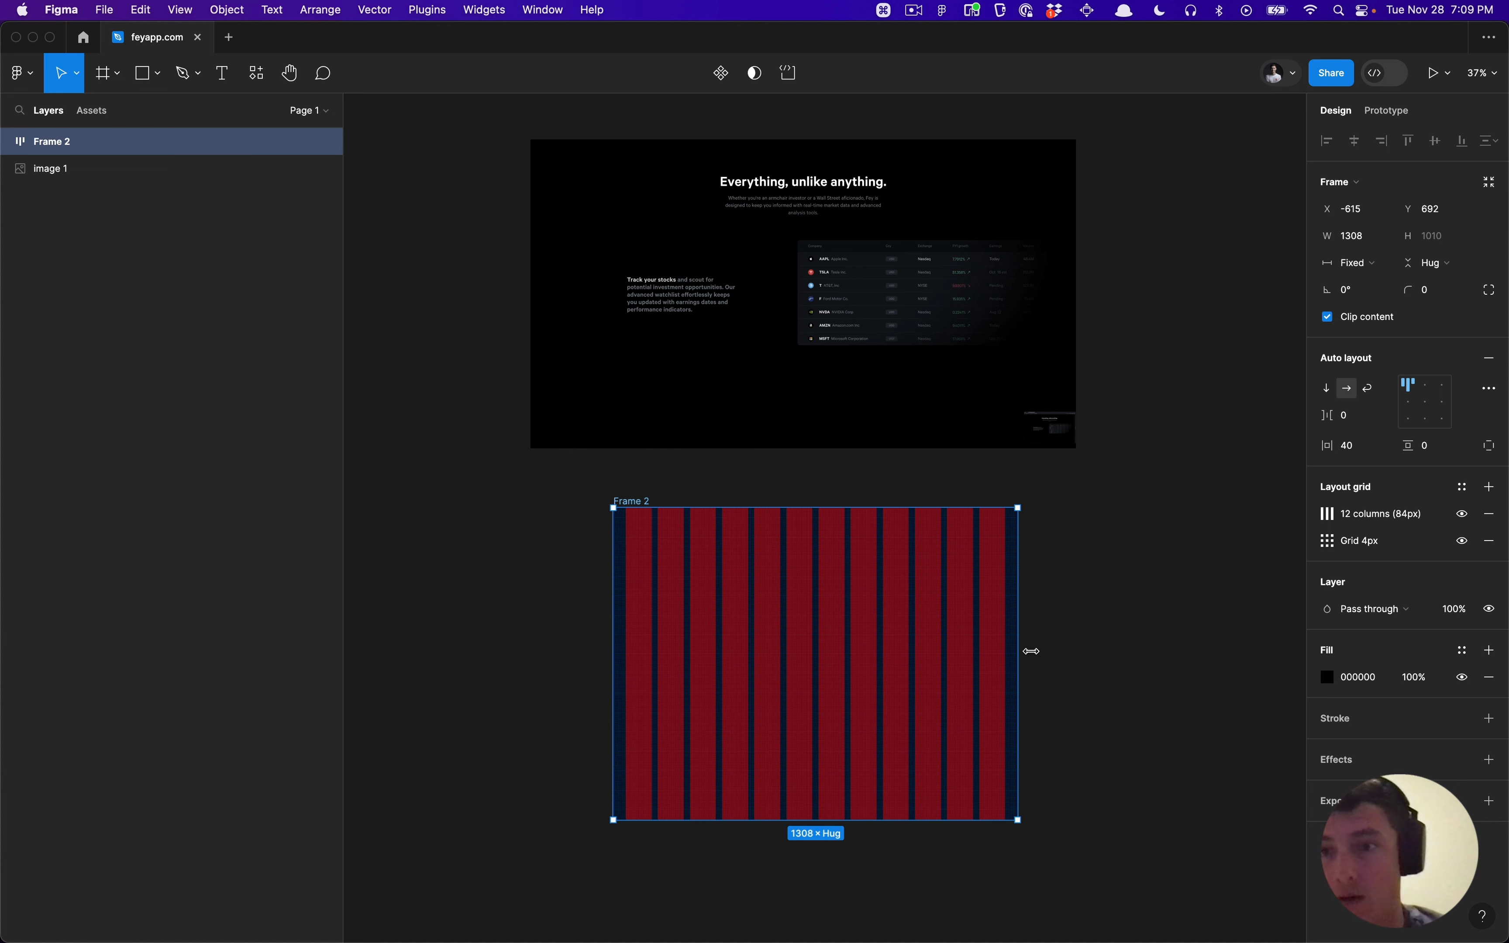
click(1049, 646)
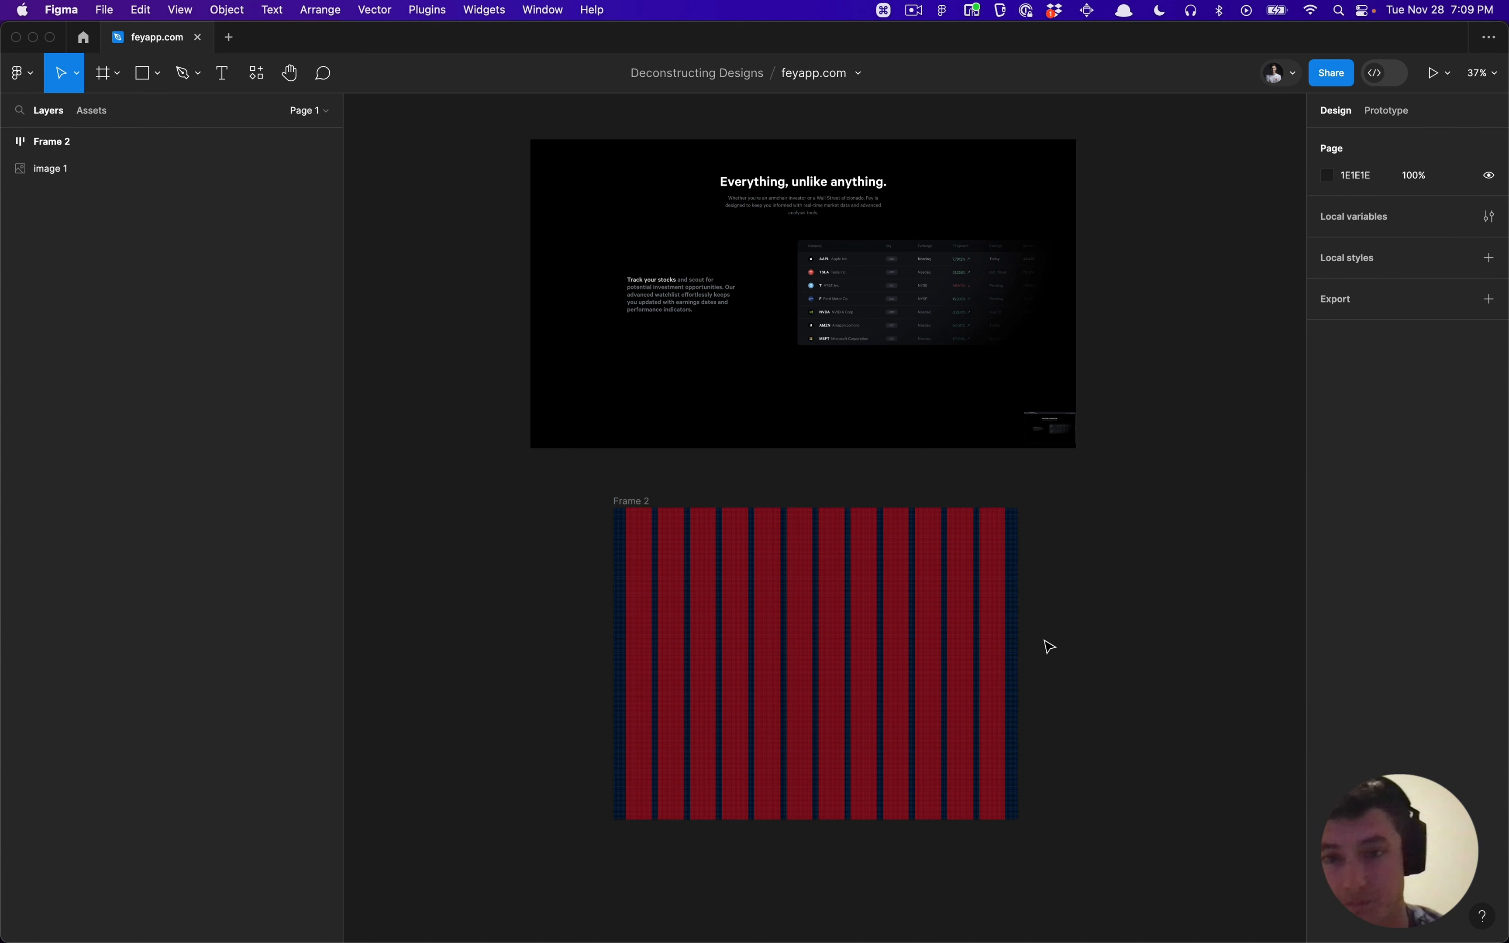
Step: Check Frame 2's spacing relative to the Fey reference image above it
click(617, 505)
key(alt)
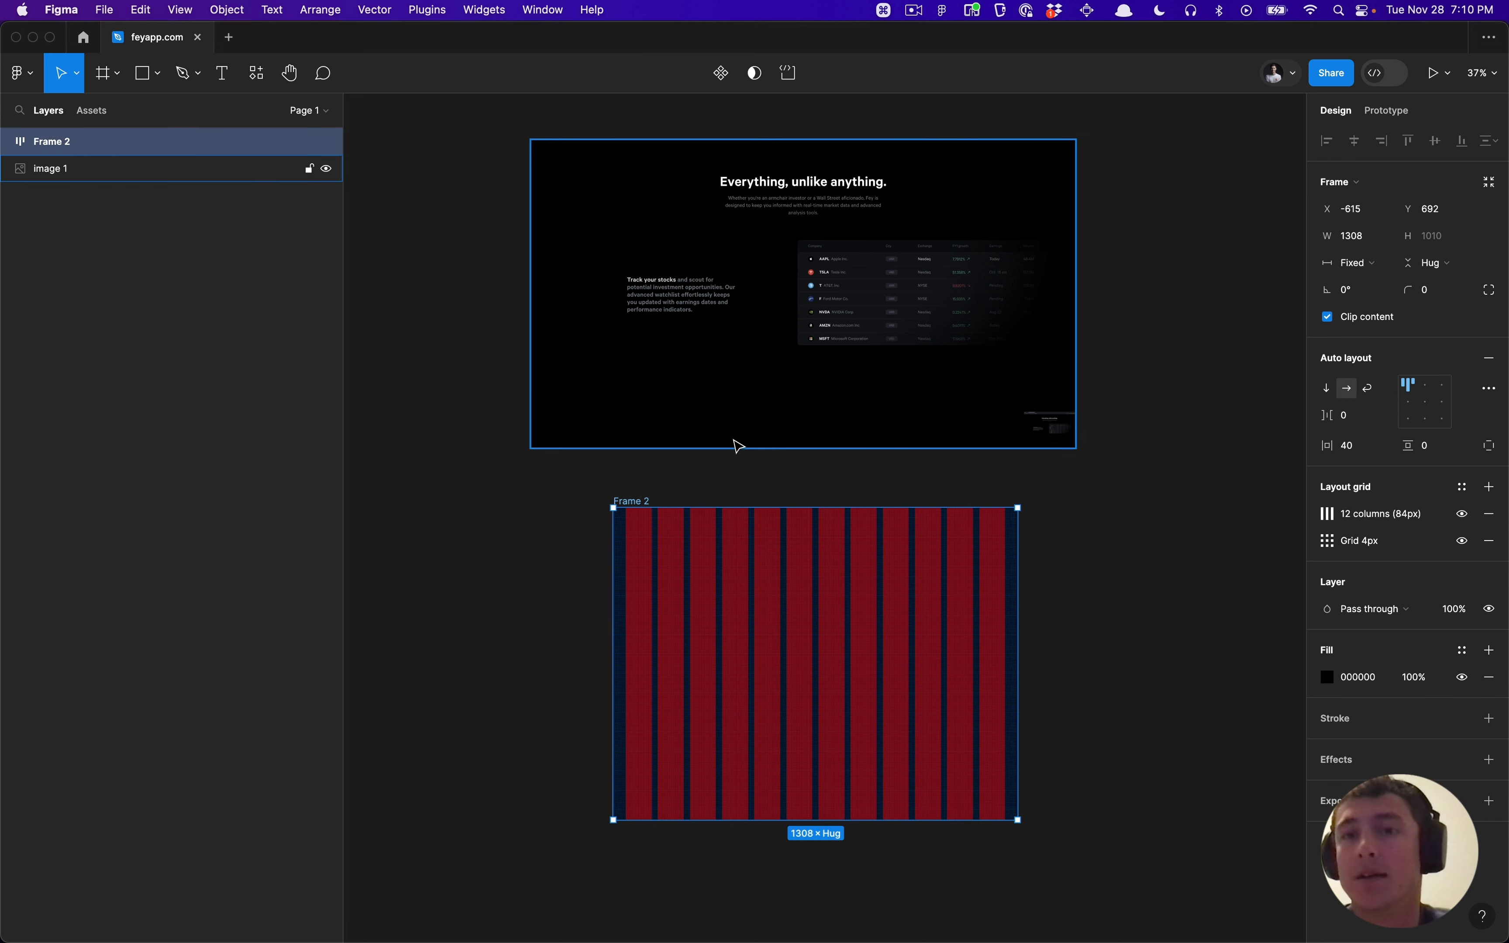
click(734, 469)
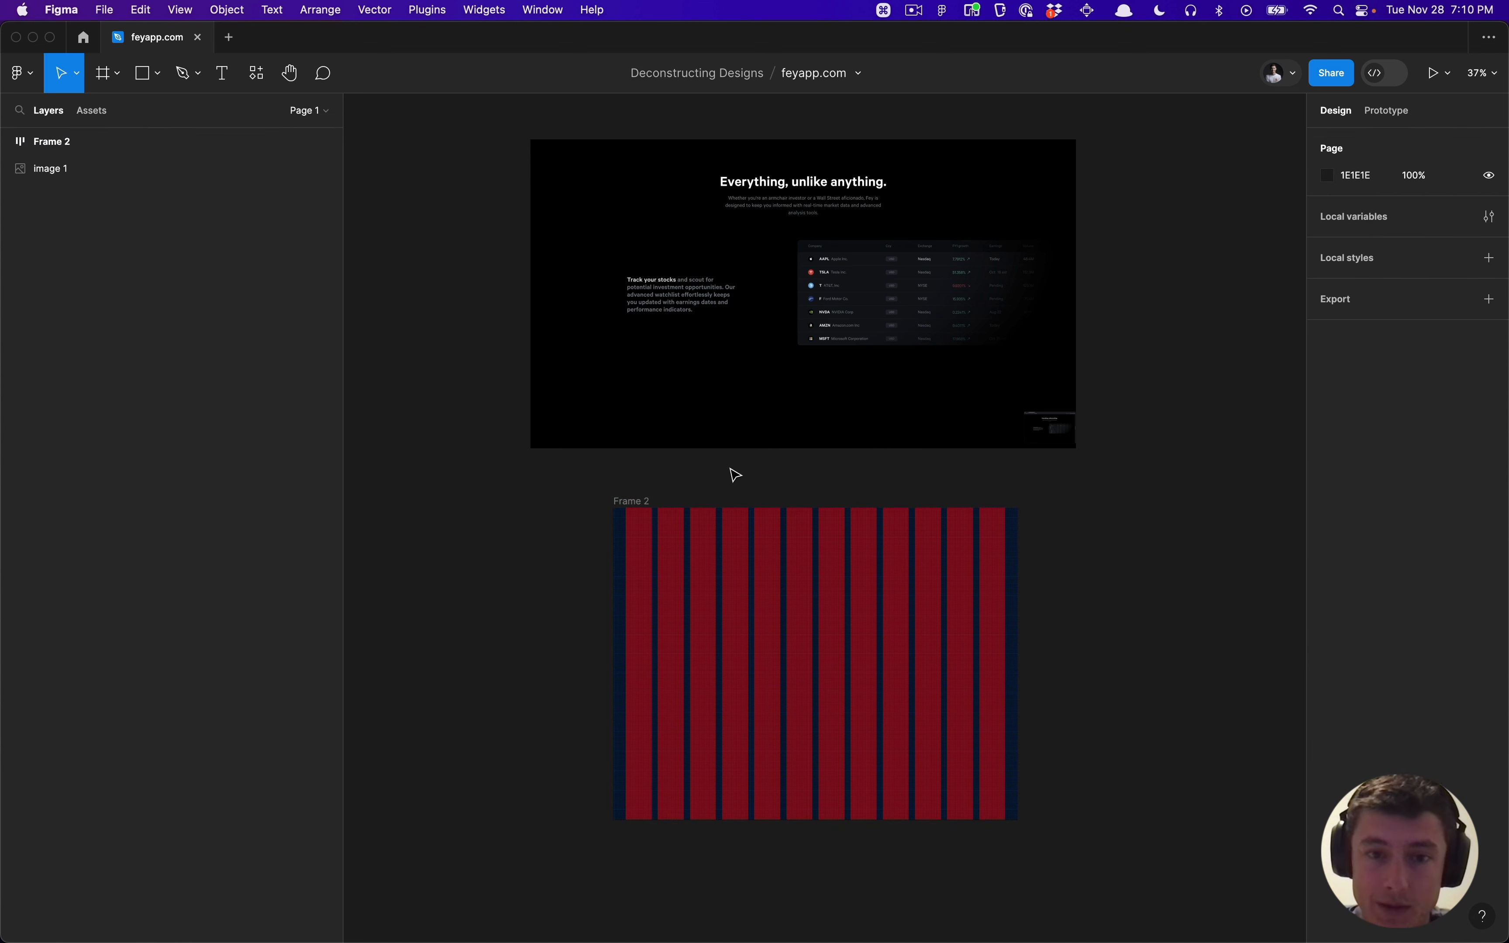
click(648, 500)
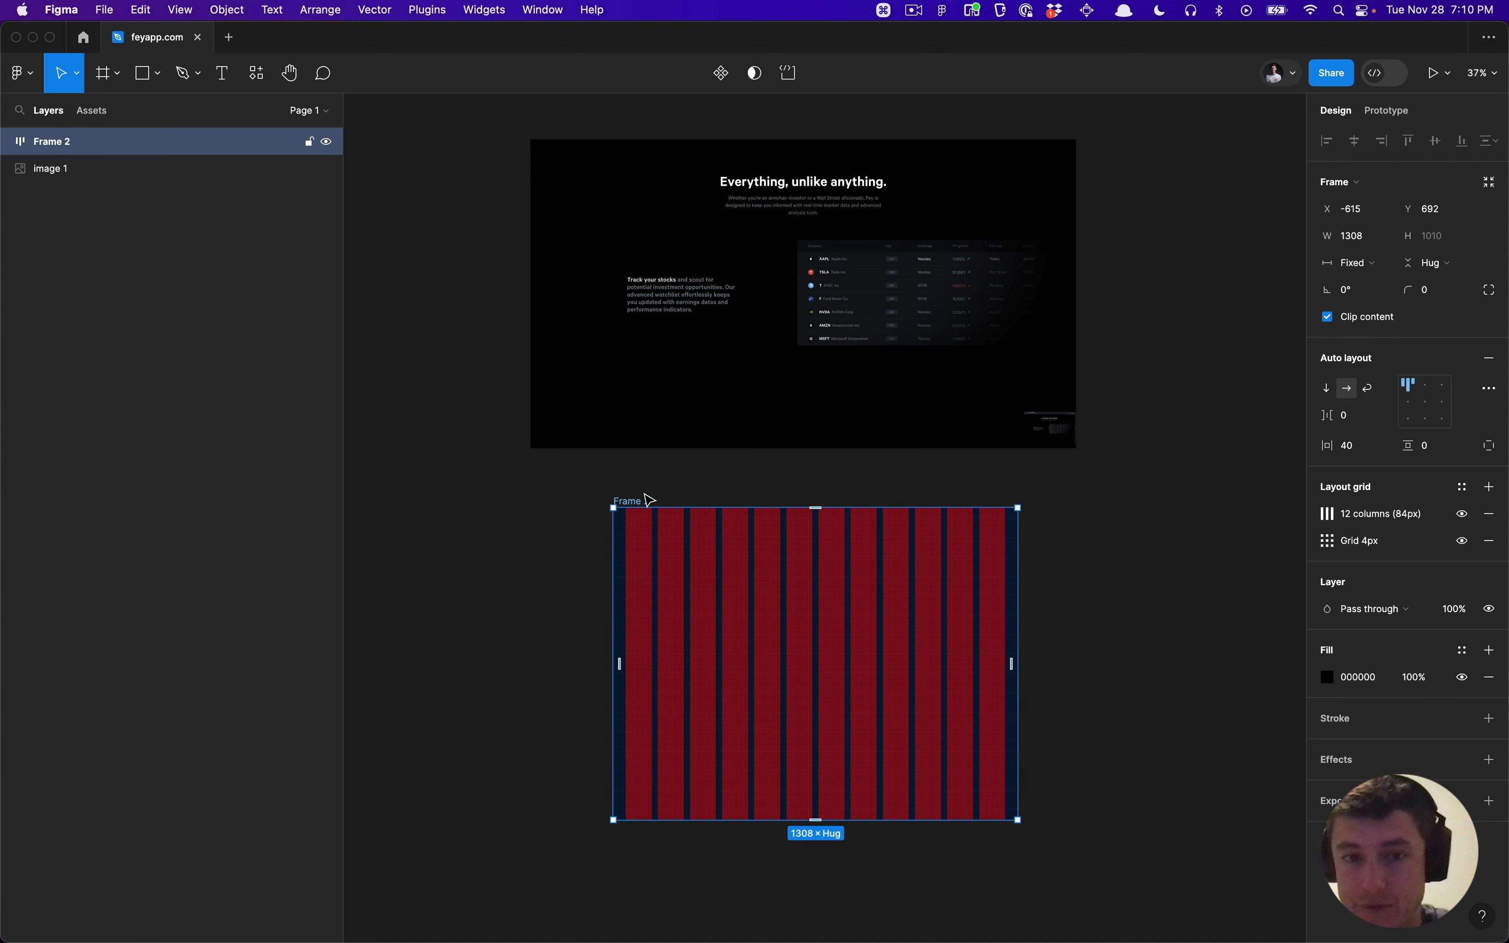
Step: Switch to Firefox and inspect the "Everything, unlike anything." heading area of the Fey page in Developer Tools
key(super+Tab)
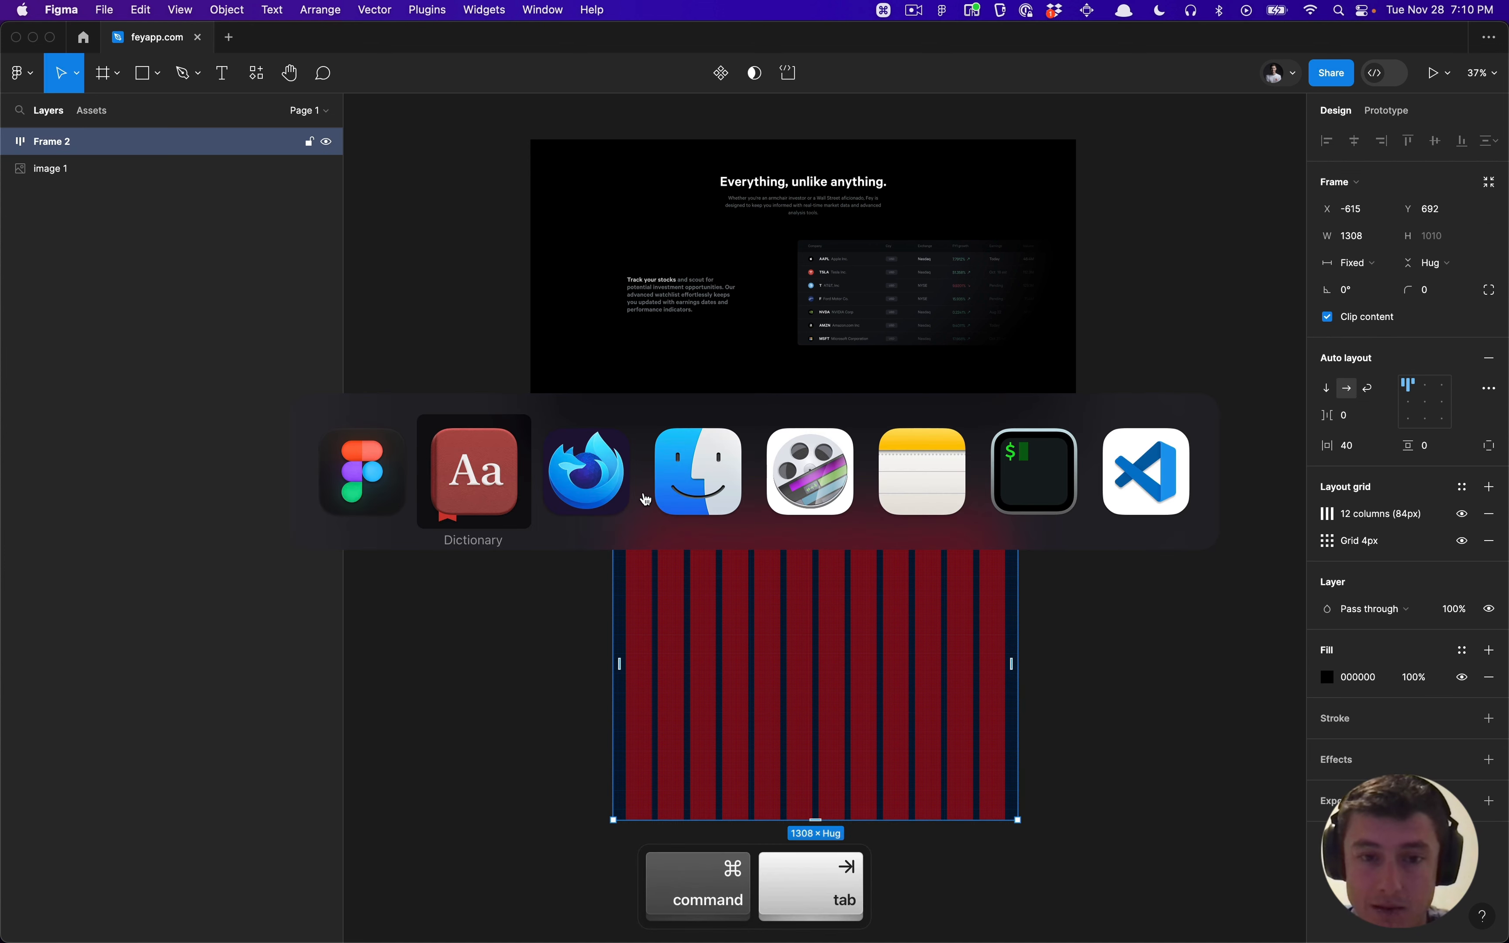
key(super+Tab)
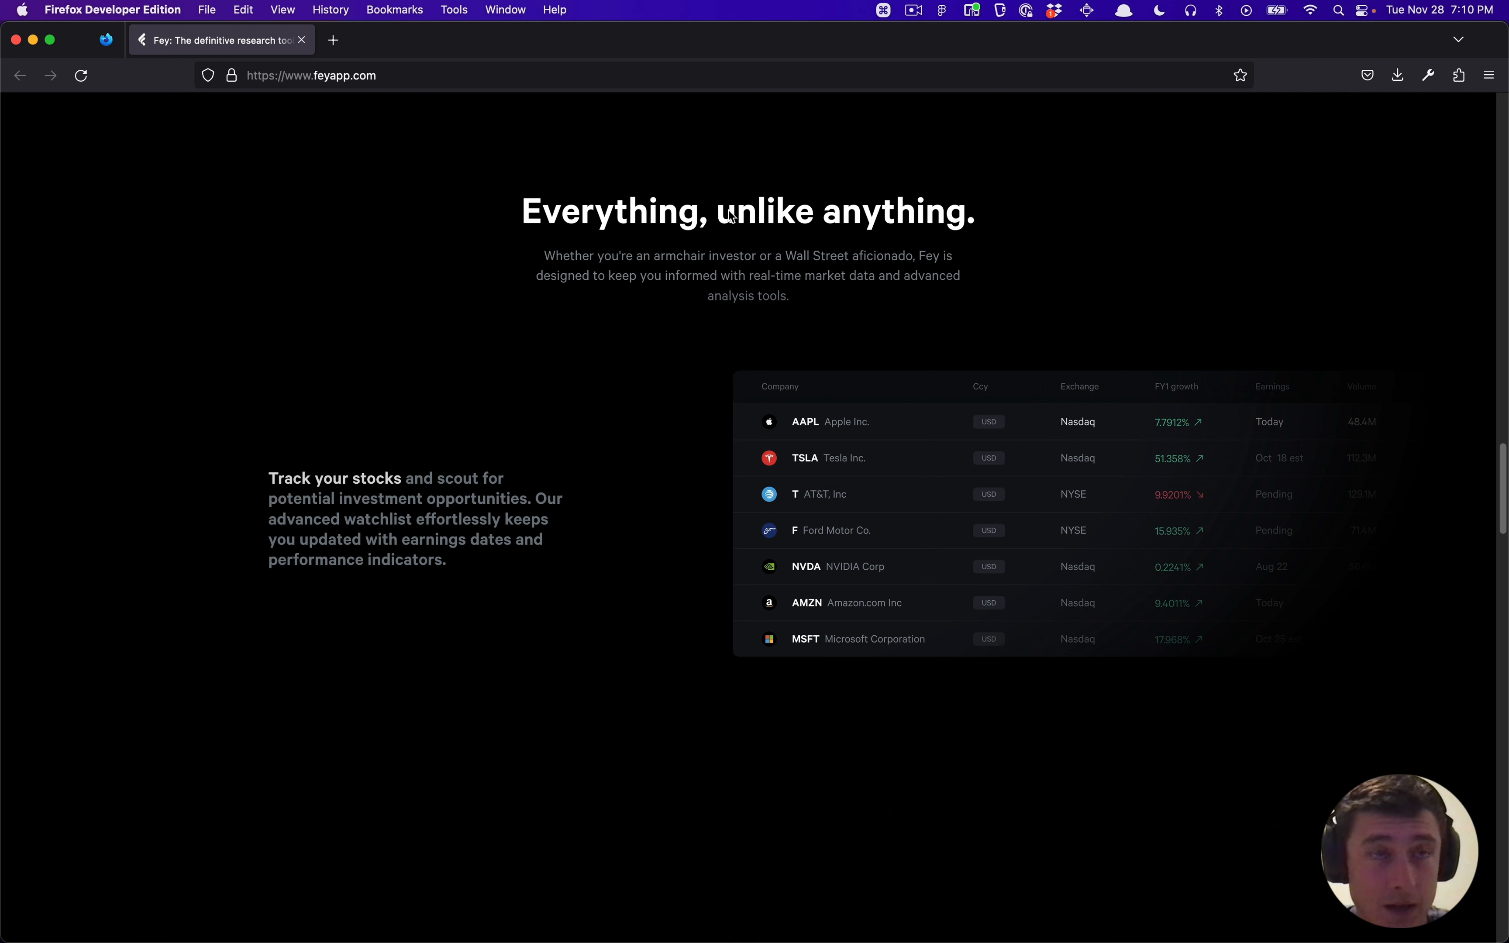
key(shift+super+c)
click(706, 213)
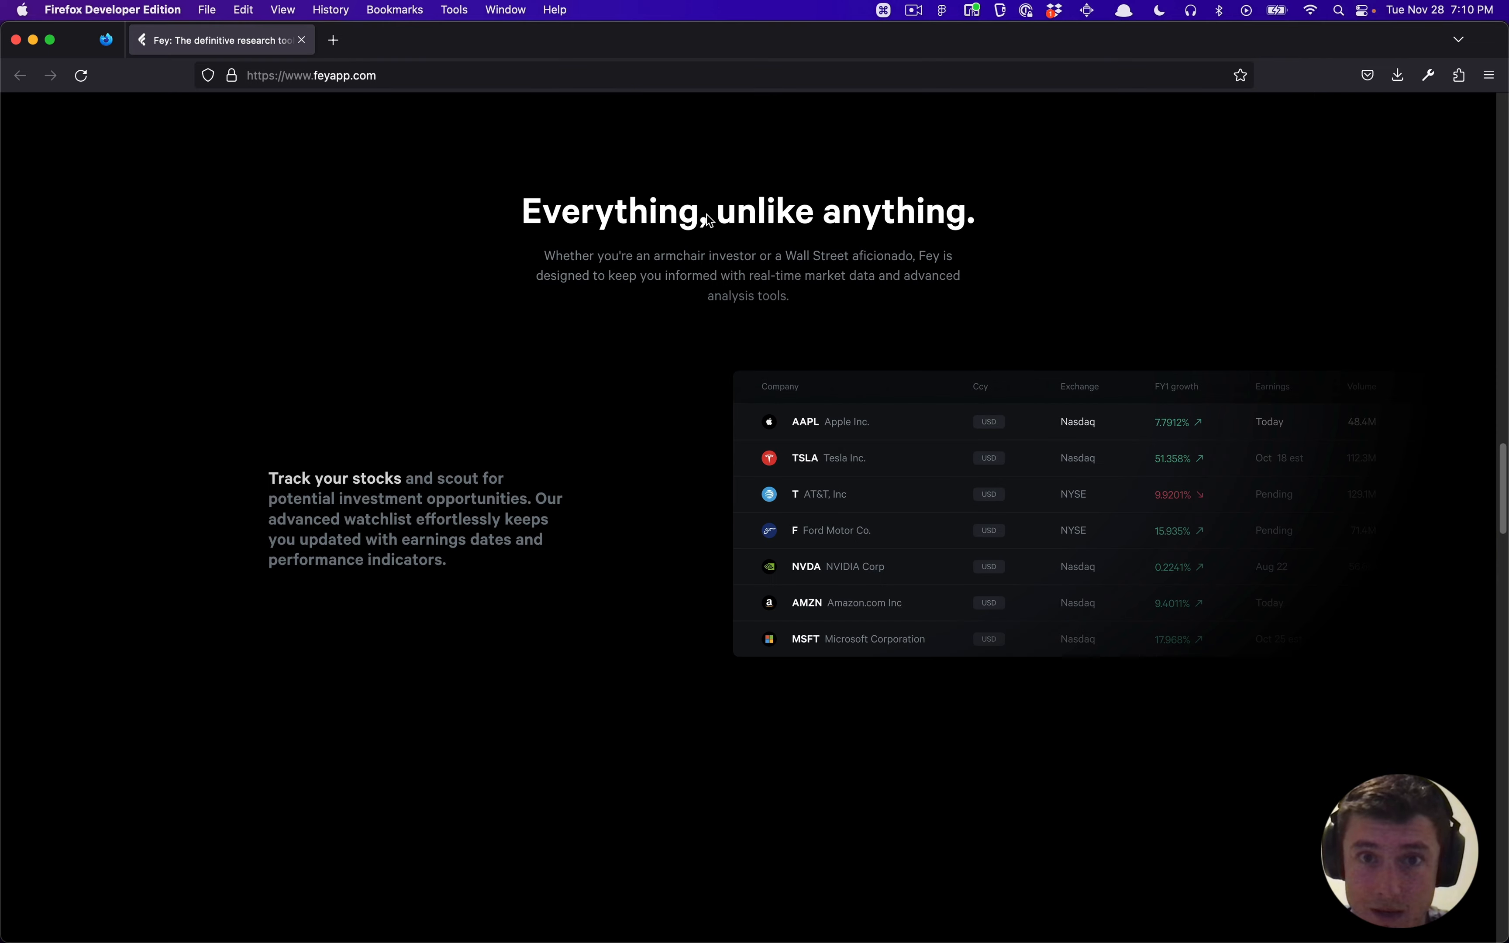
key(super+grave)
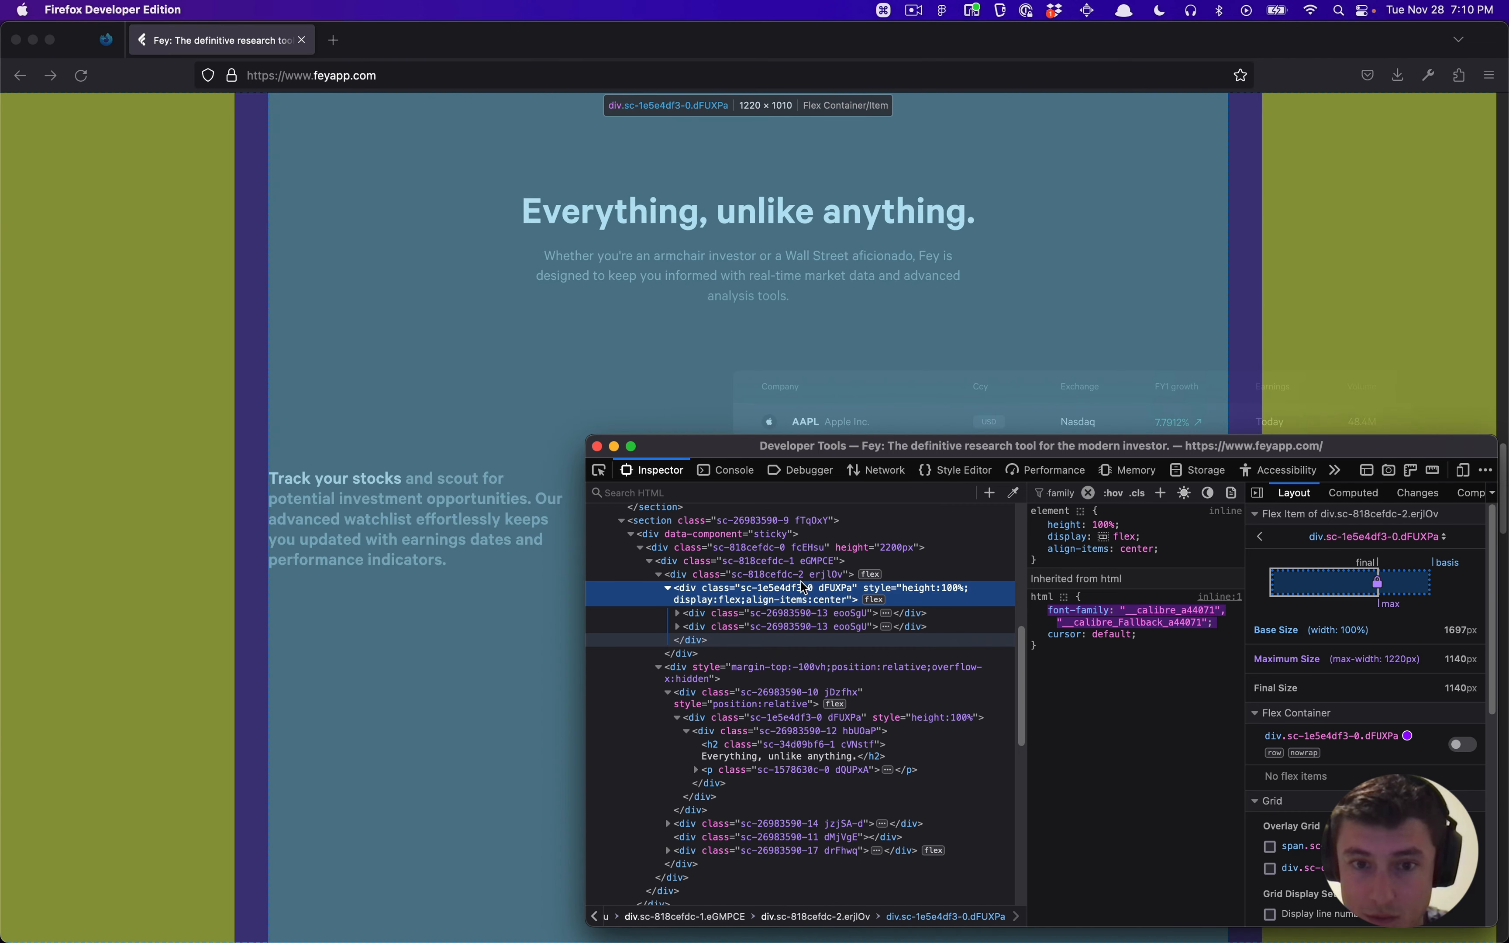
Step: Examine the section's nested container divs in the HTML tree, comparing their sizes and flex layout around div.sc-1e5e4df3-0.dFUXPa
key(Down)
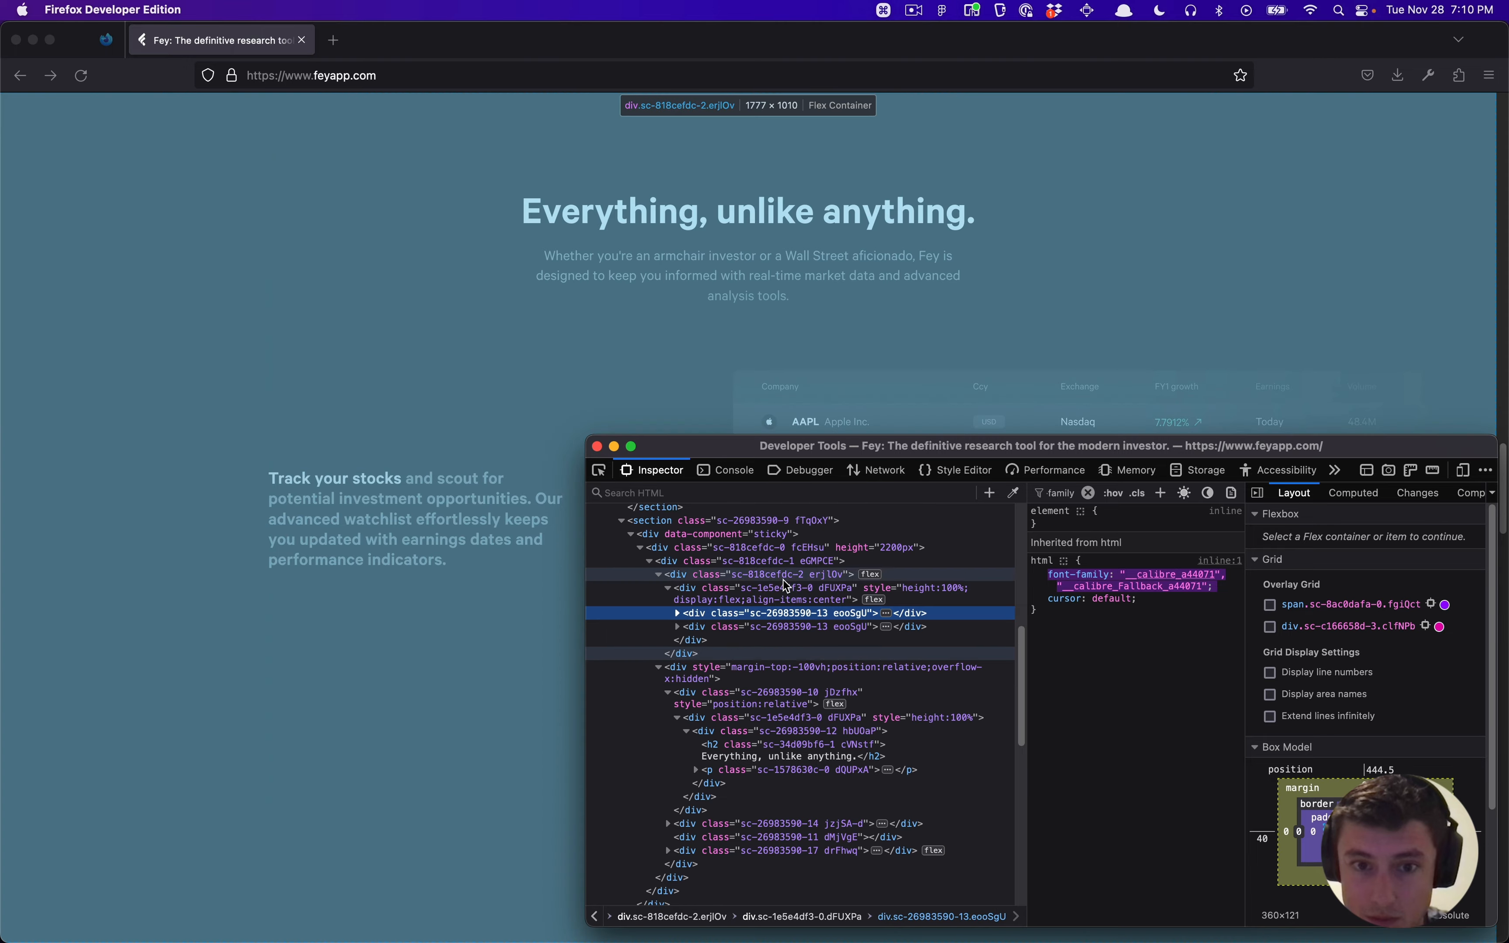
key(Up)
key(Up)
key(Up)
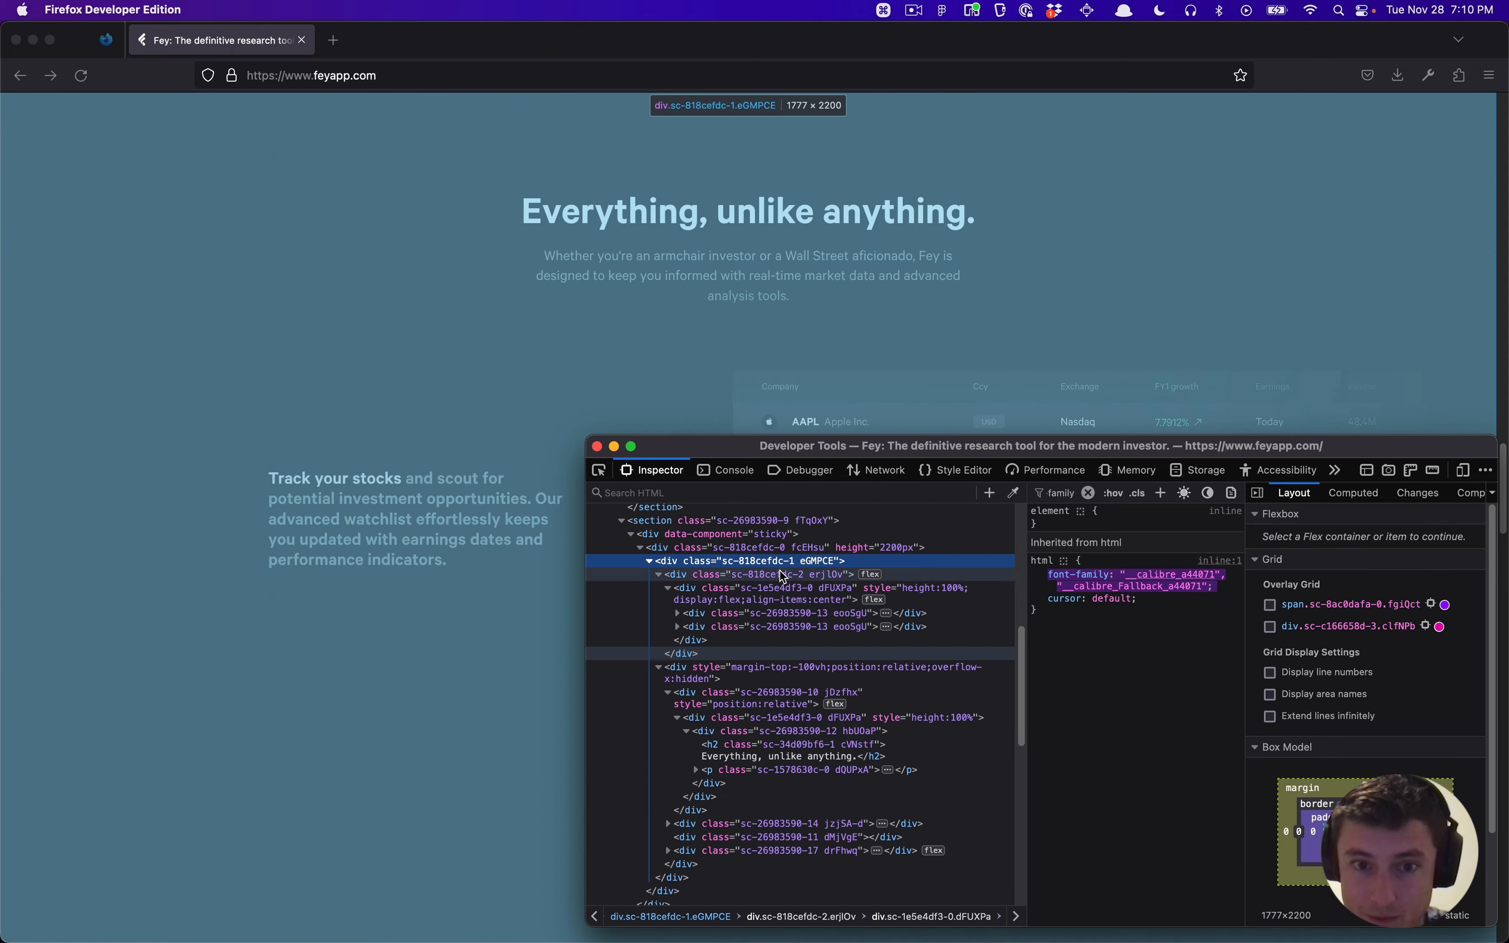
key(Down)
key(Down)
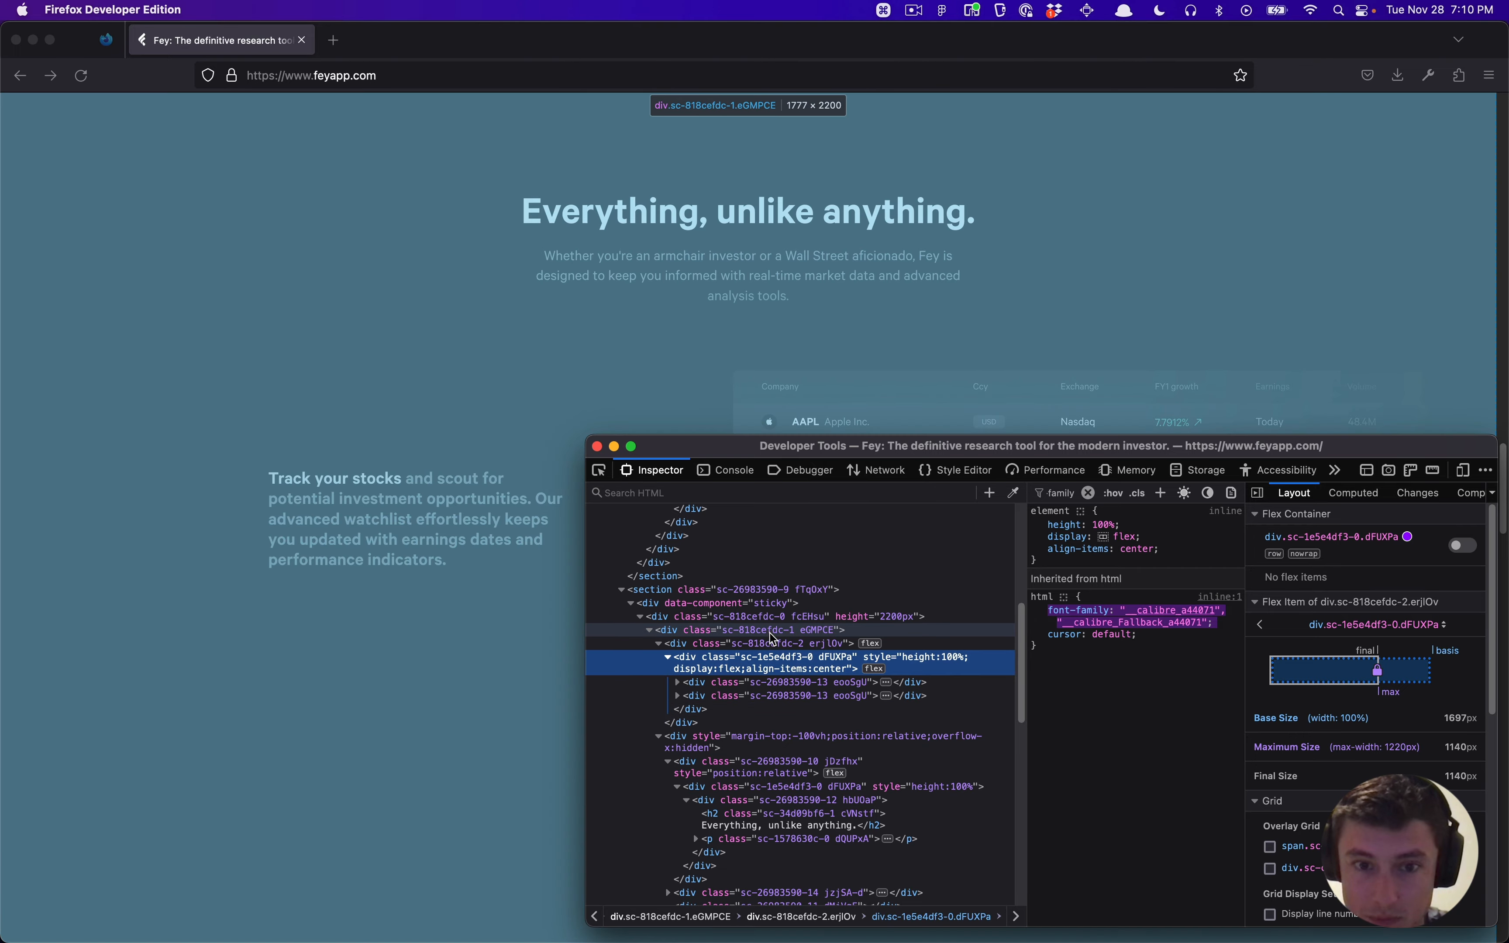
Step: Select the "Everything, unlike anything." h2, clear the style filter, and copy its font-weight, font-size, line-height and color declarations
scroll(773, 661, down, 3)
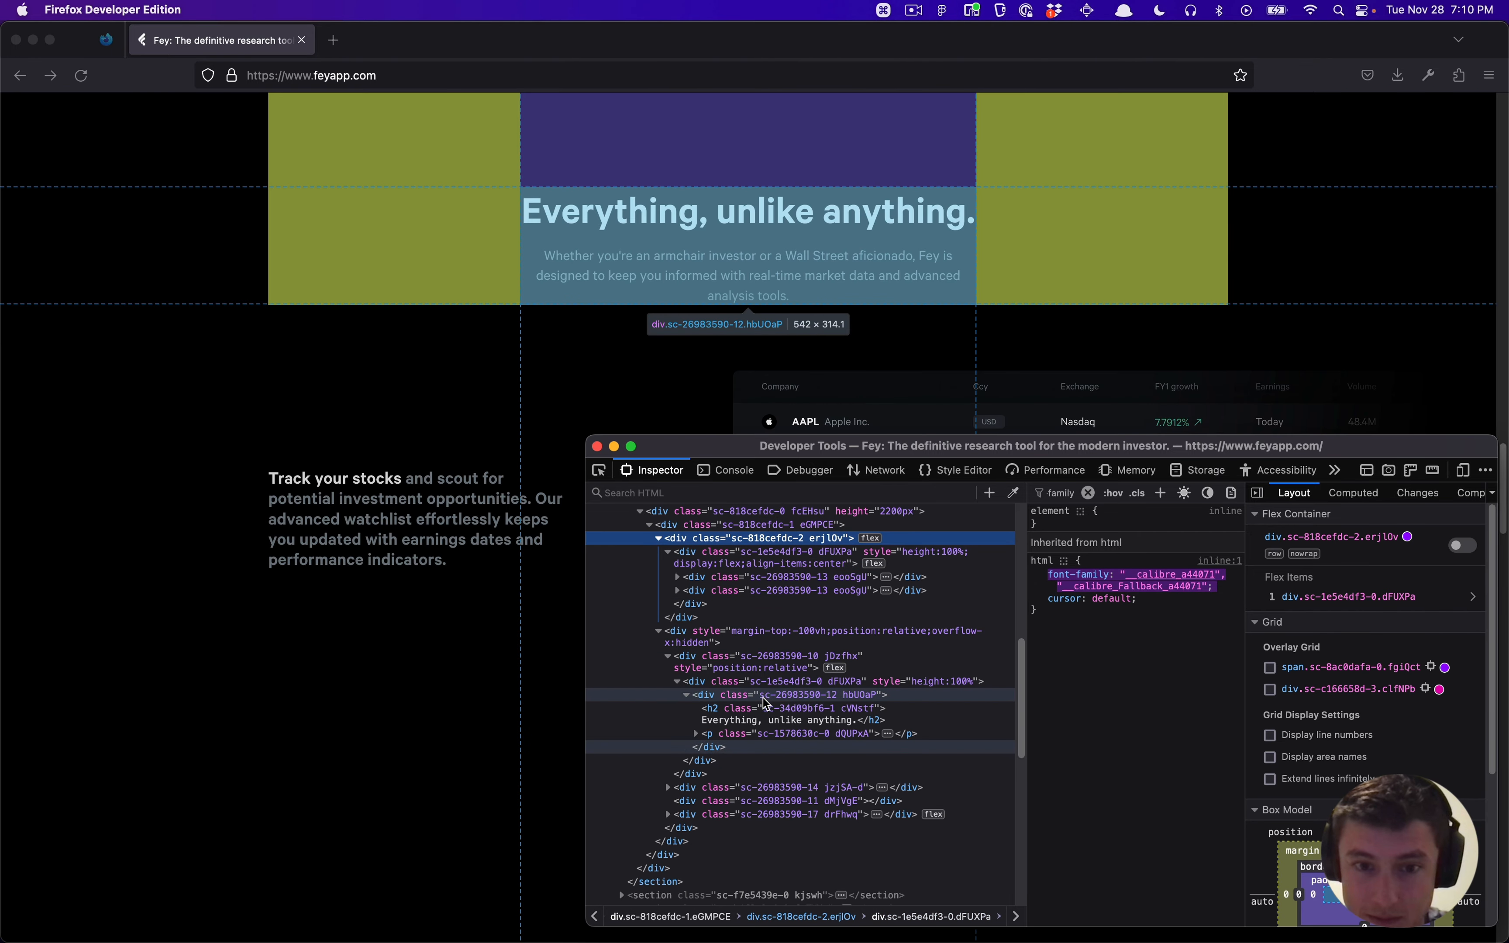
click(768, 714)
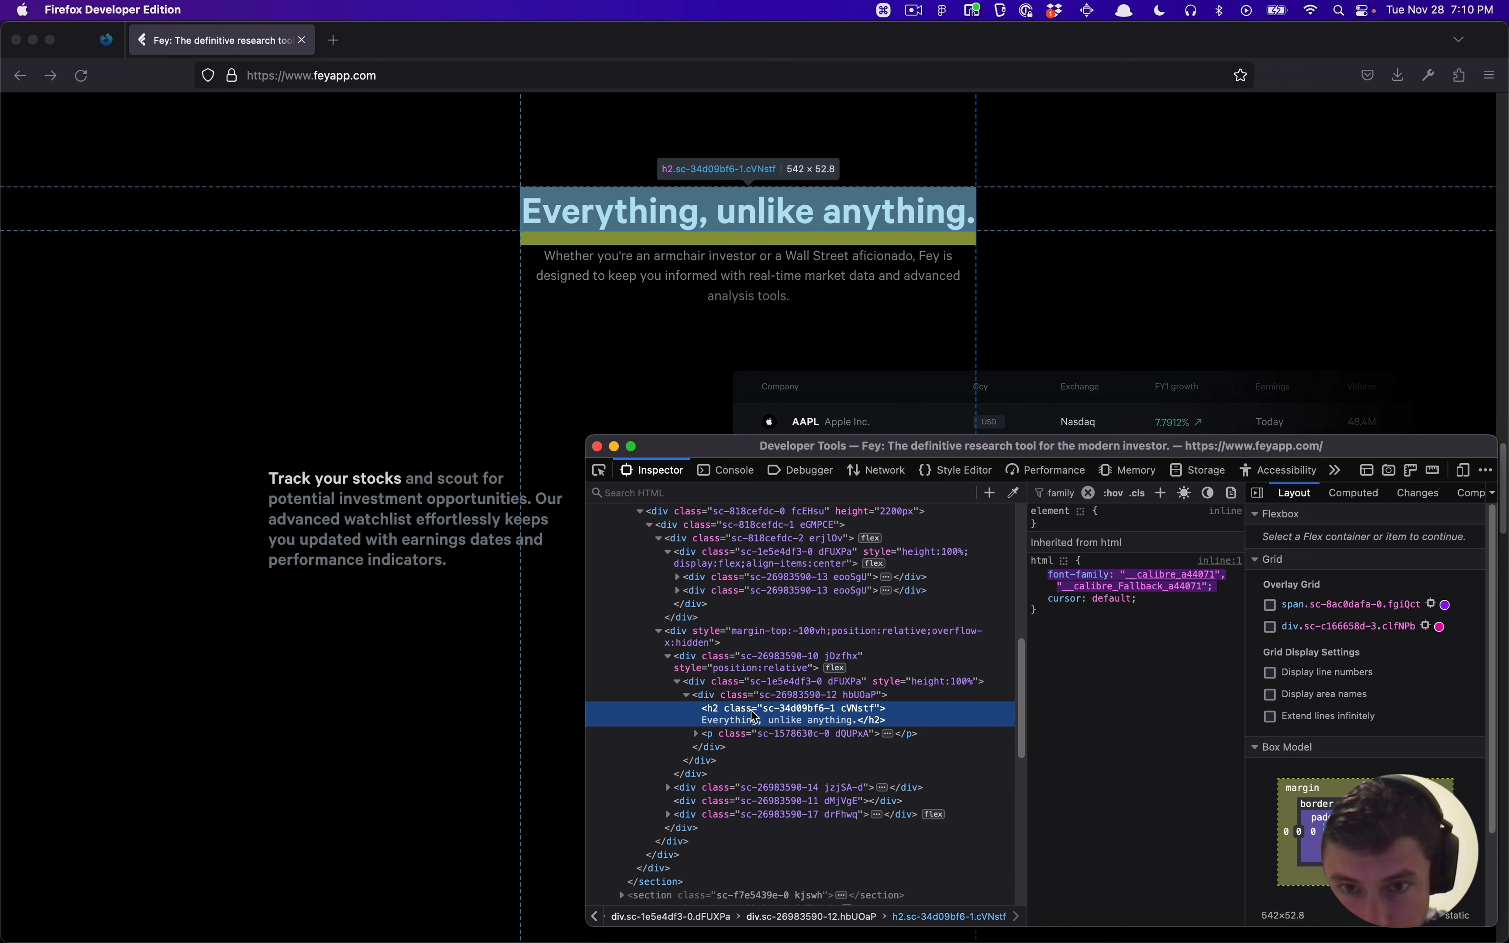
click(1088, 493)
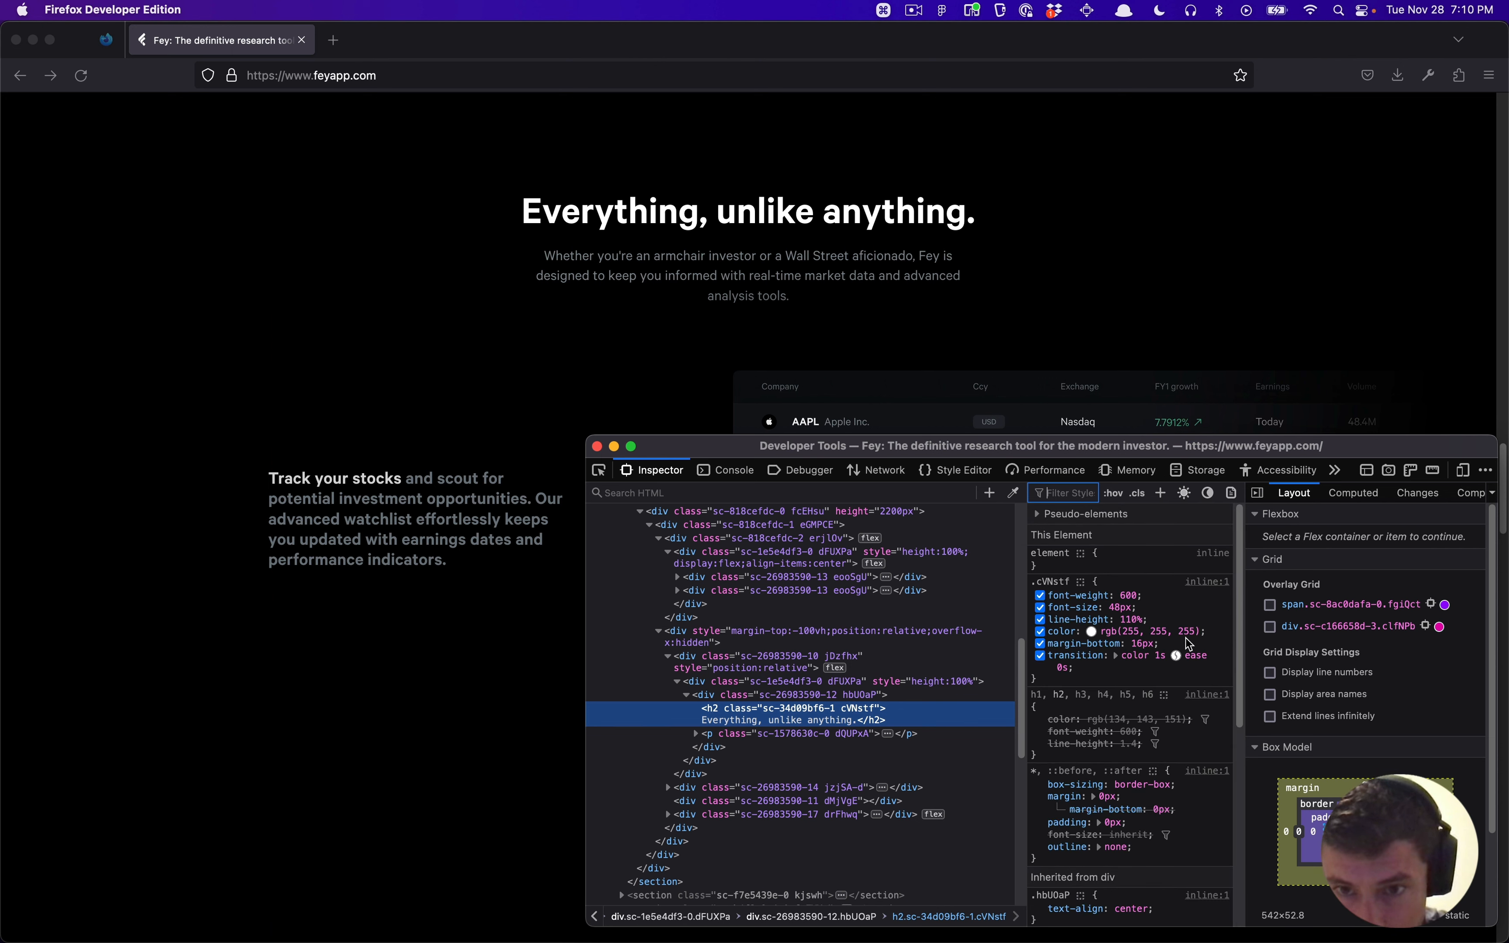
drag(1213, 632, 1050, 593)
key(super+c)
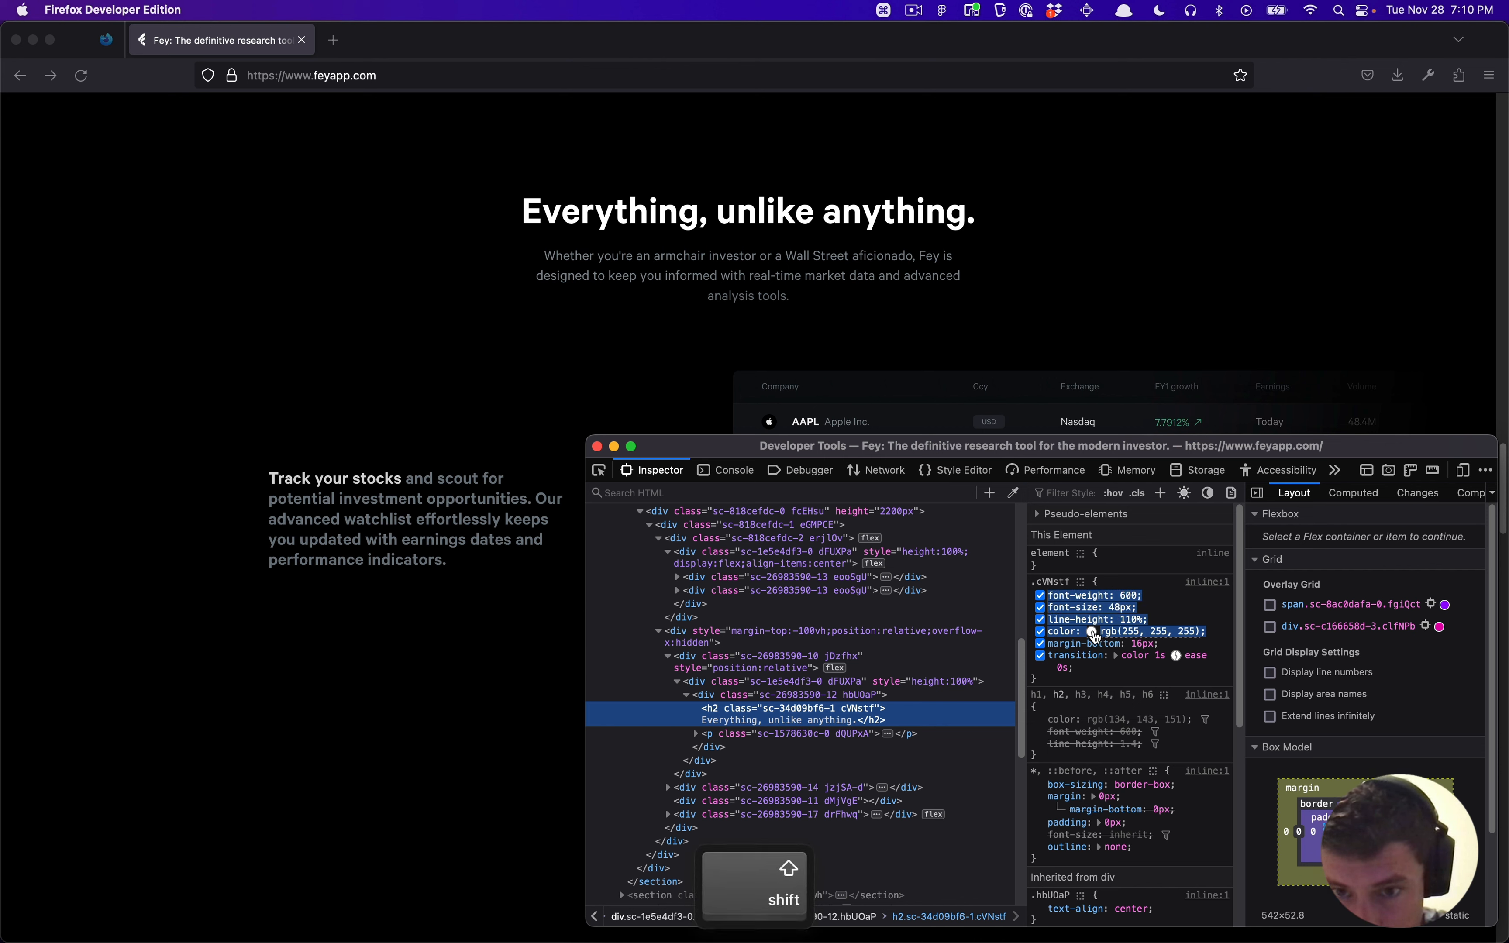
Step: Show the heading's color value in hex notation, and copy its font-weight, font-size and line-height declarations
click(1193, 623)
shift+click(1092, 632)
shift+click(1092, 632)
shift+click(1092, 632)
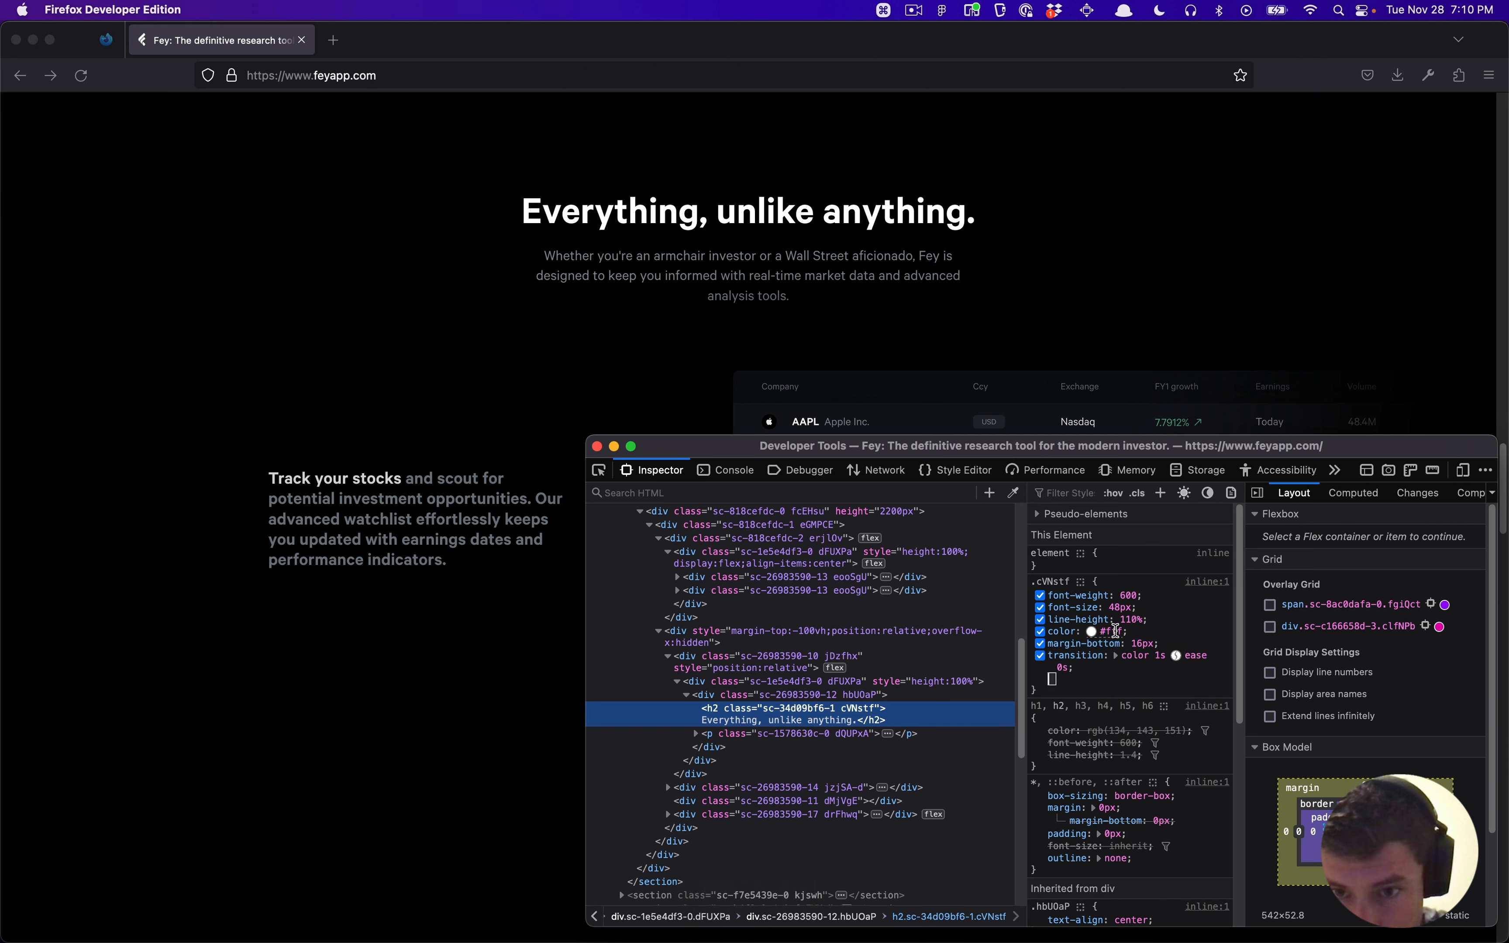
shift+click(1092, 632)
shift+click(1091, 631)
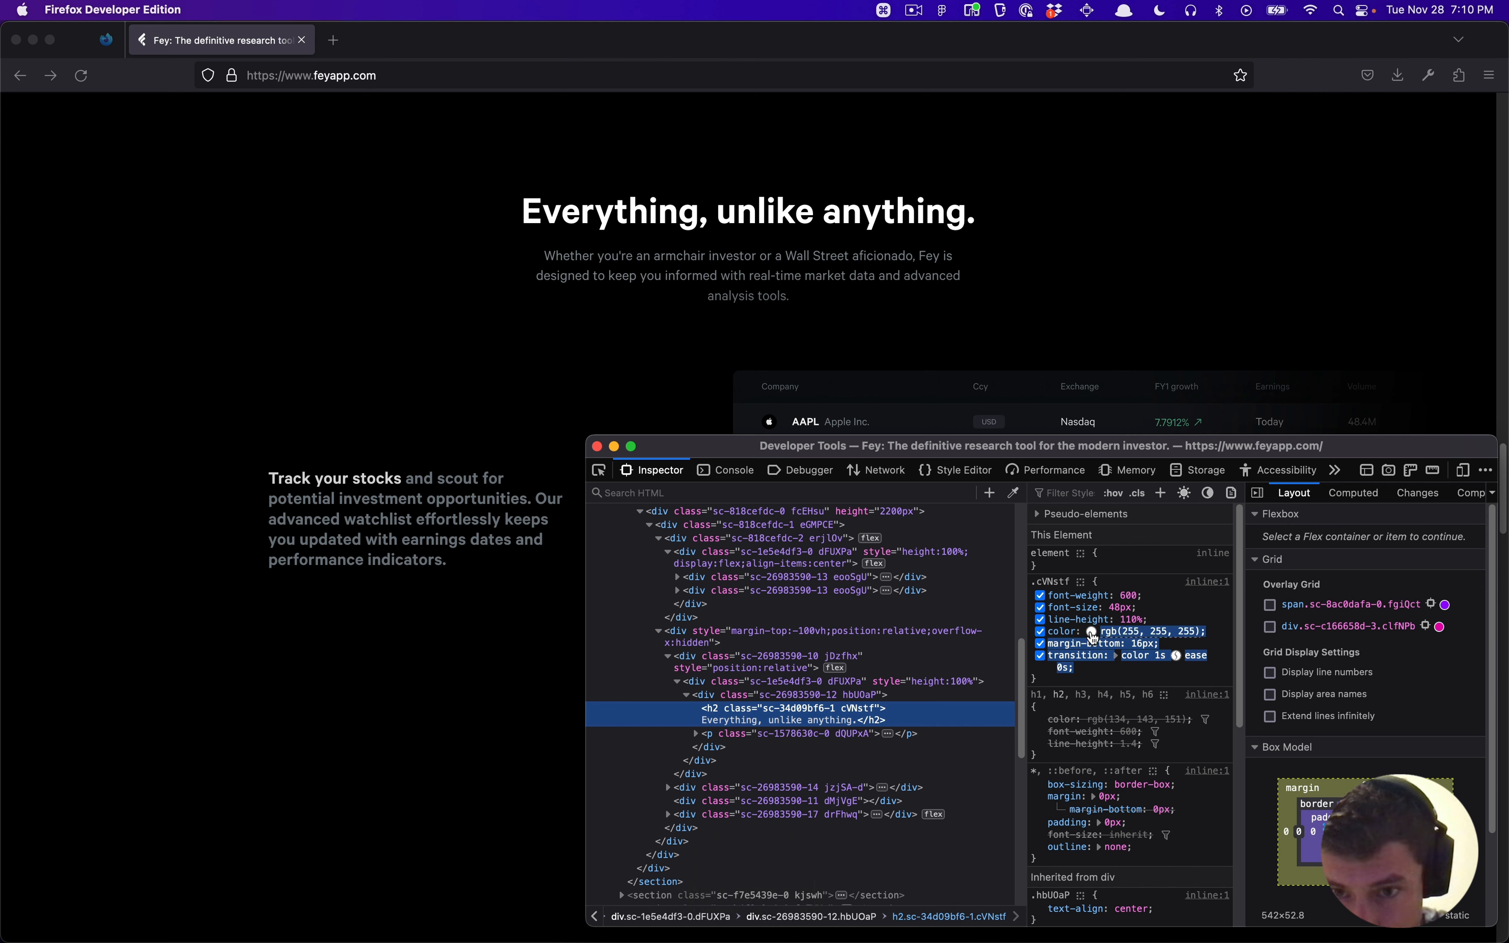
shift+click(1092, 632)
shift+click(1092, 632)
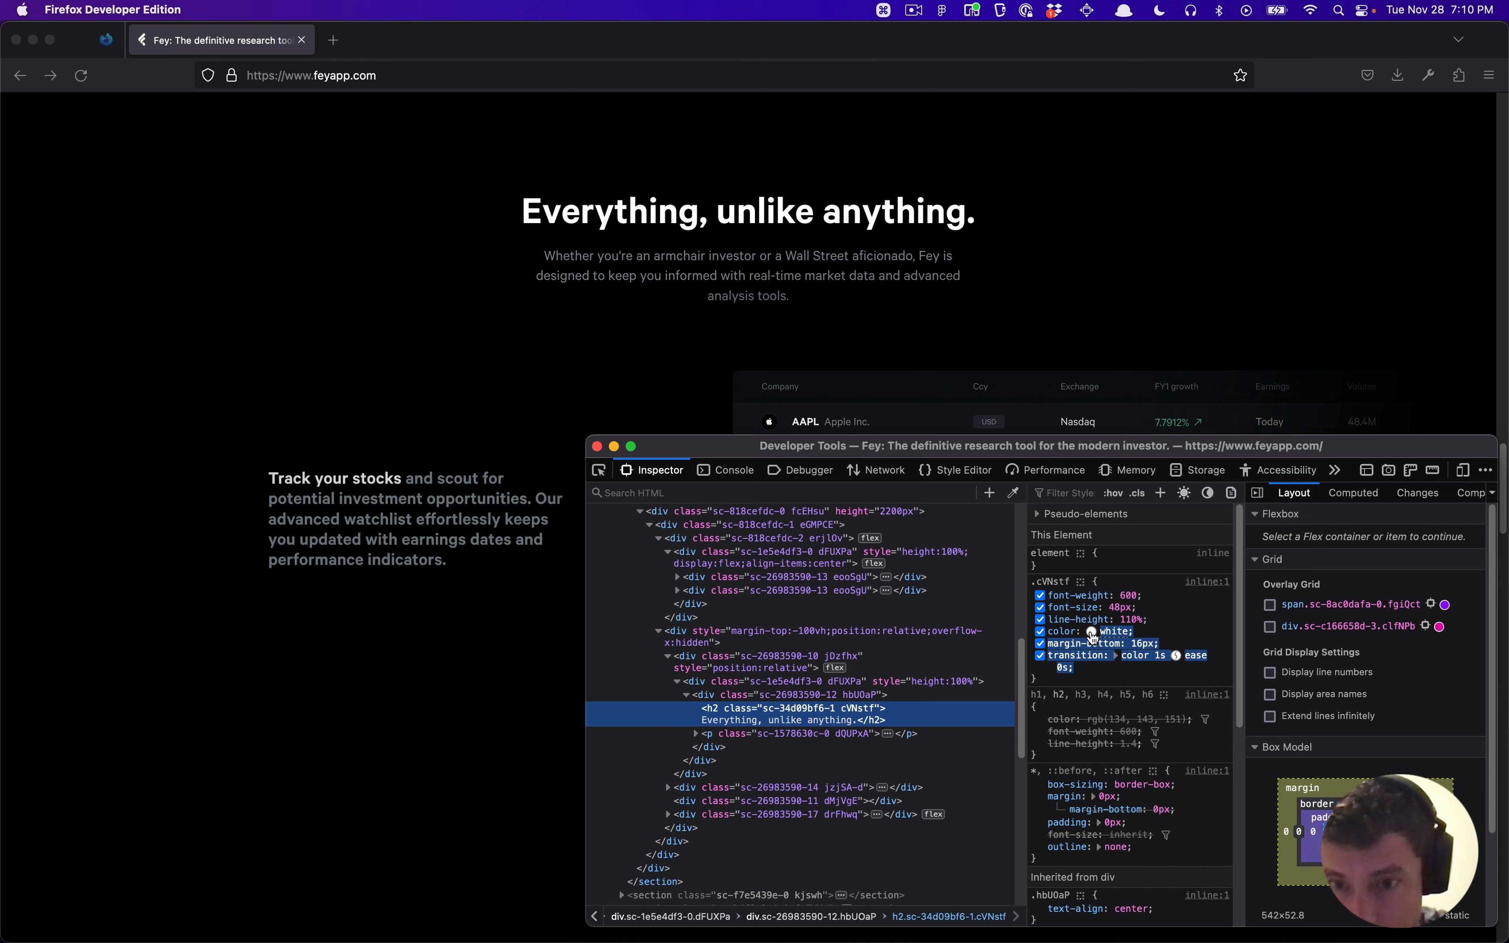
shift+click(1092, 632)
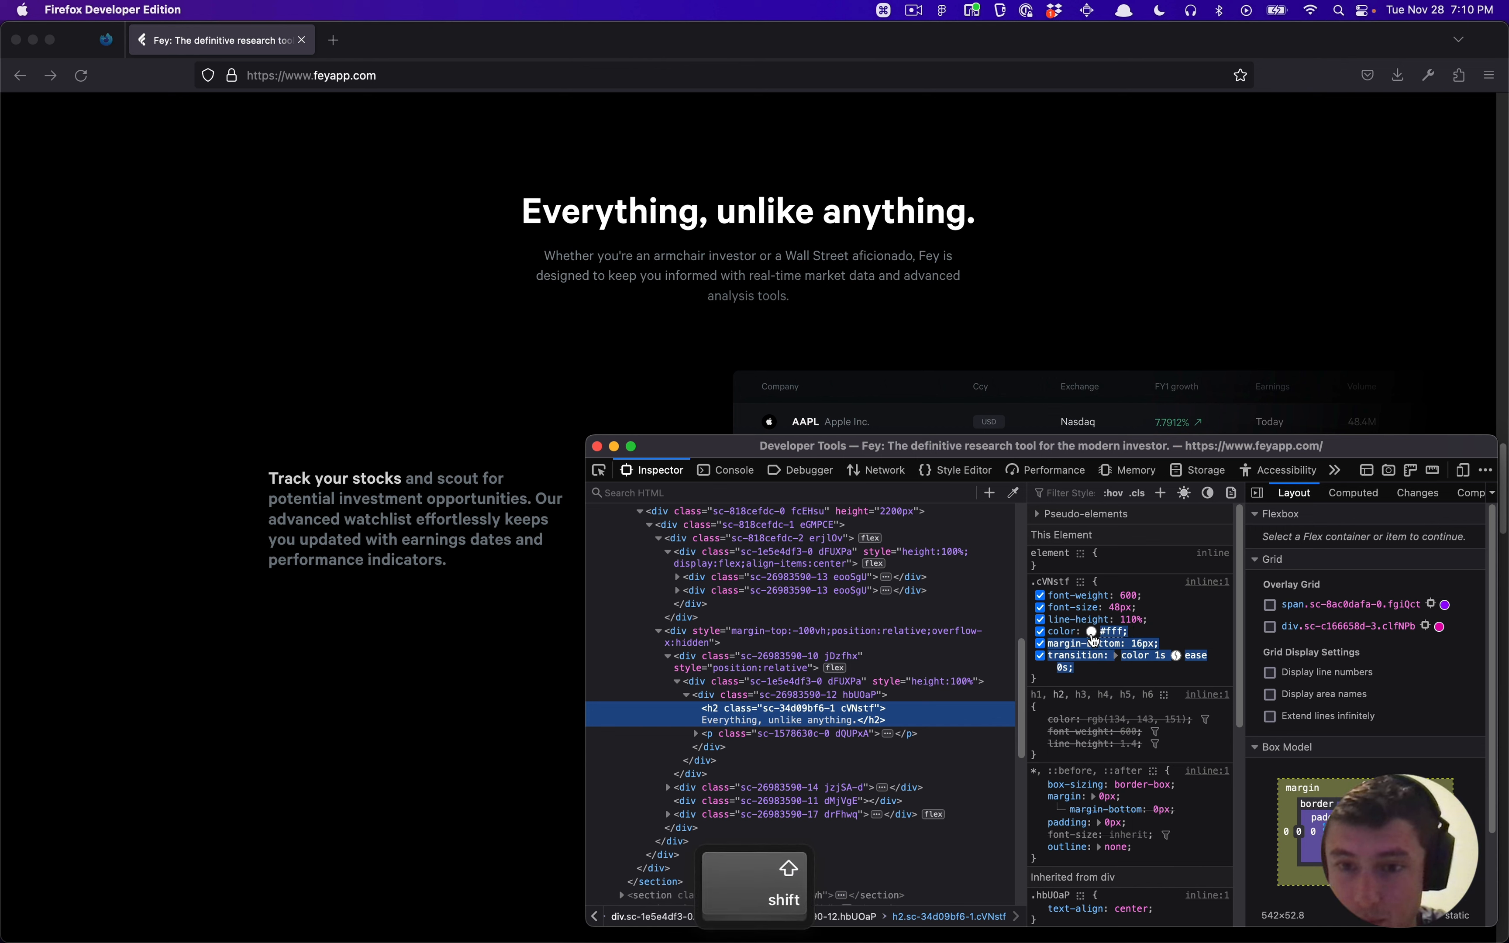
click(1148, 630)
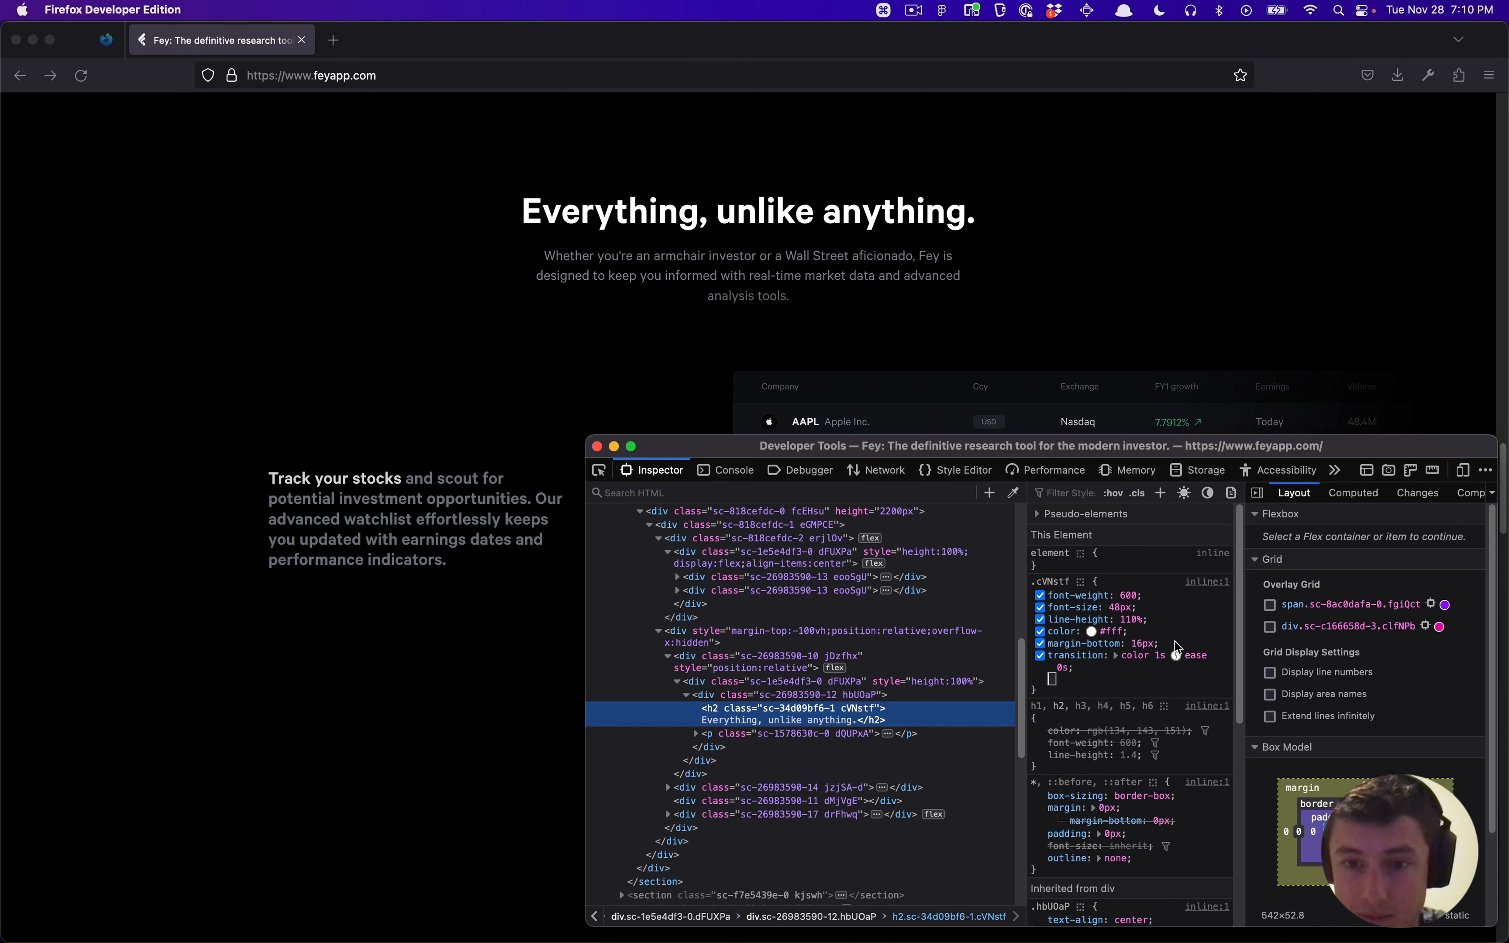
drag(1155, 624, 1046, 600)
key(super+c)
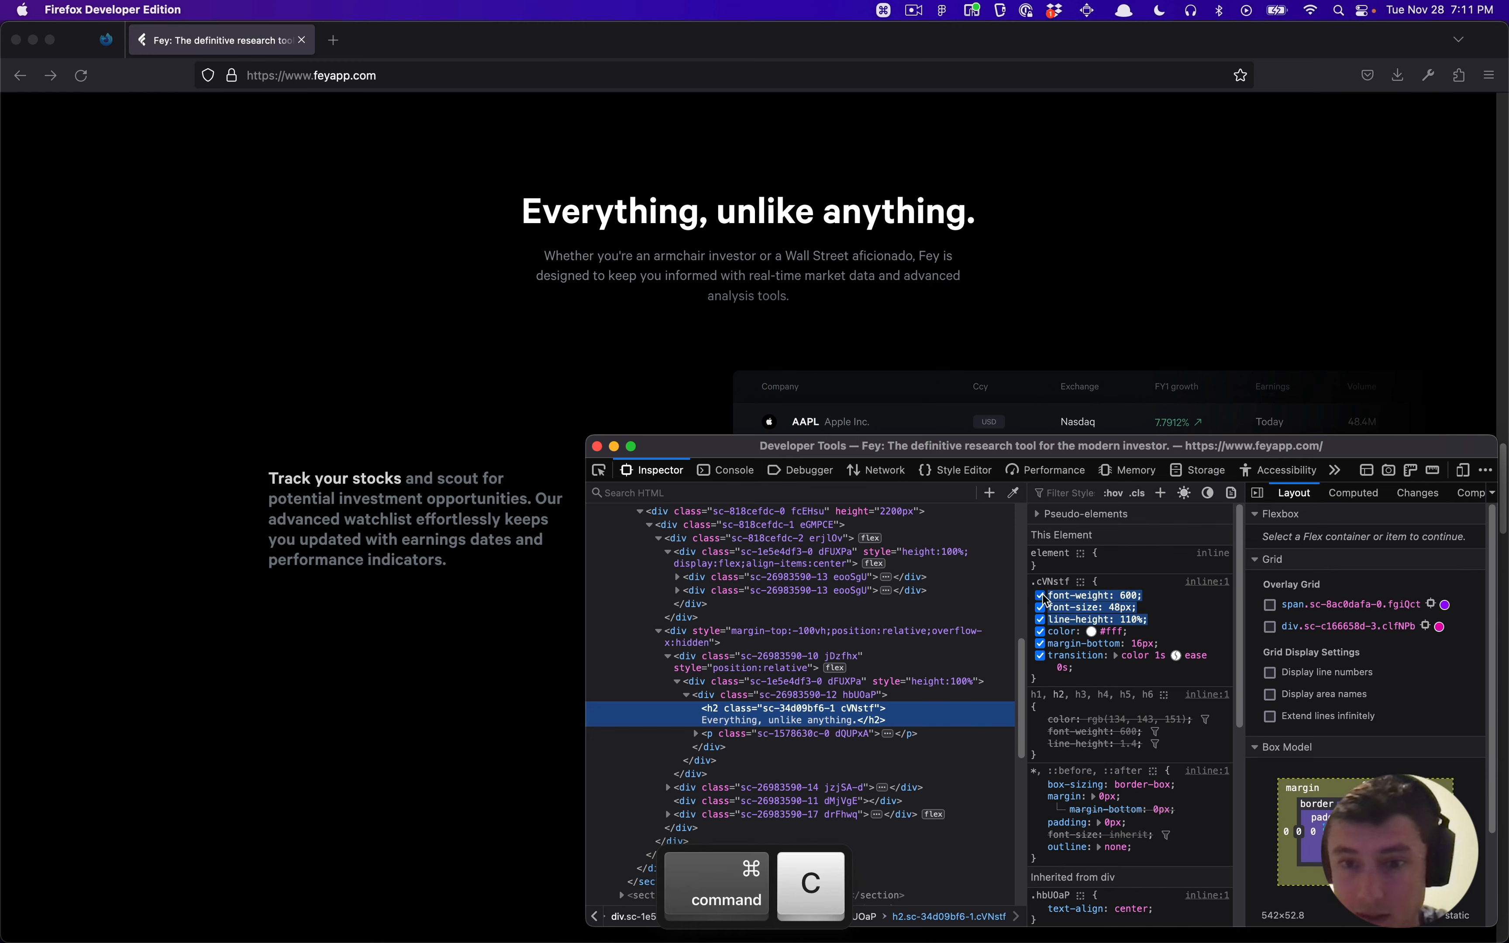
Step: Switch to Figma and add a text box of about 398 × 134 beside Frame 2 reading "Everything, unlike anything."
key(super+Tab)
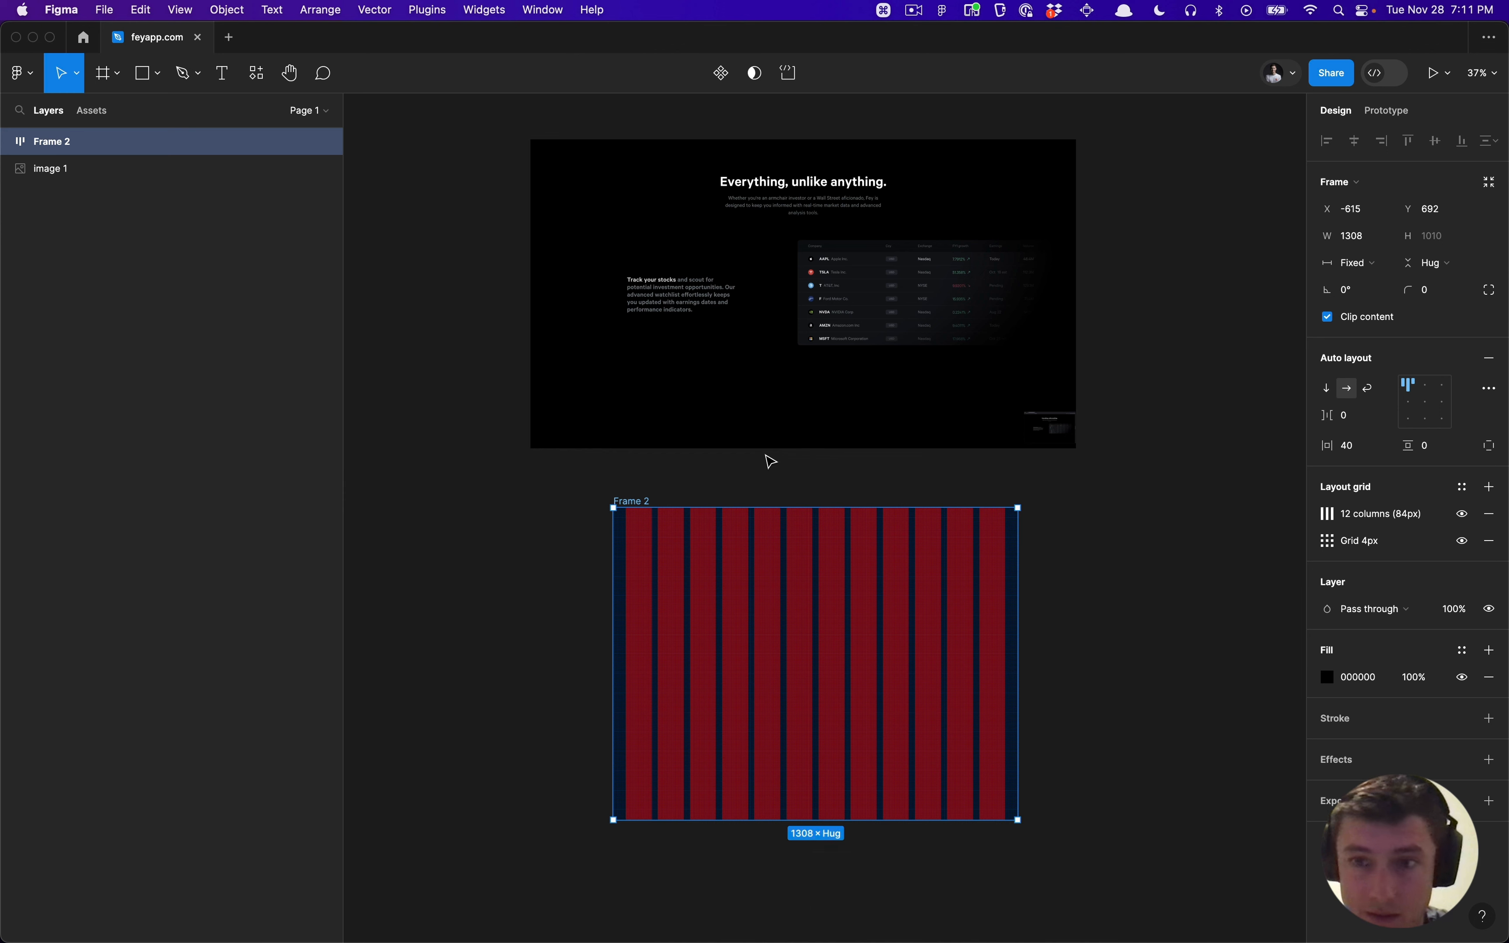
click(815, 489)
key(t)
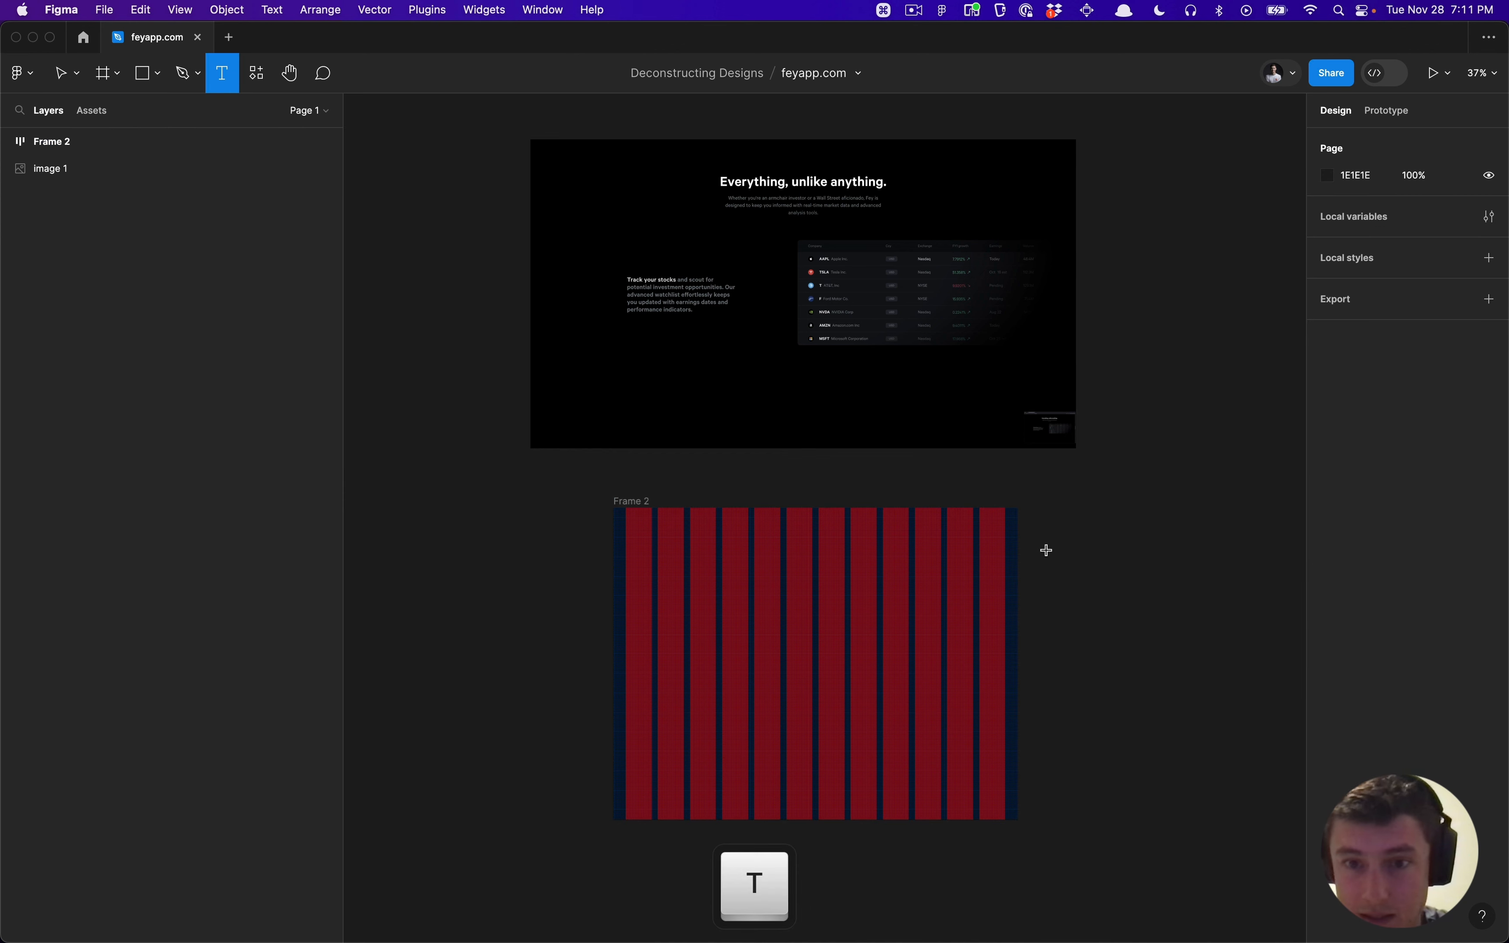
drag(1045, 550, 1168, 591)
text(Everyth)
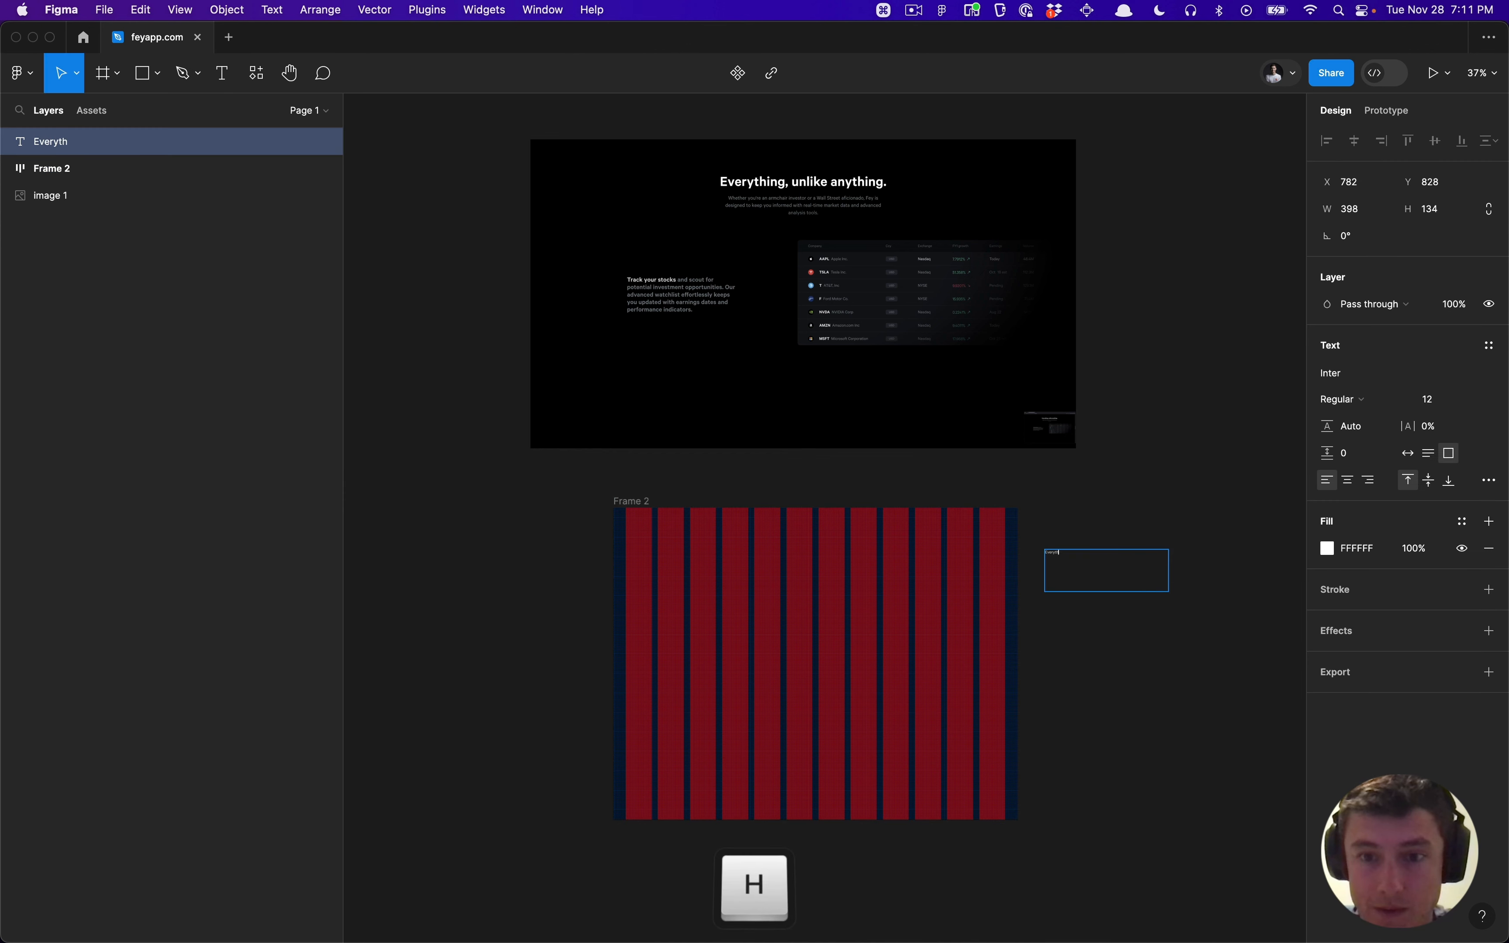
text(ing, unlike an)
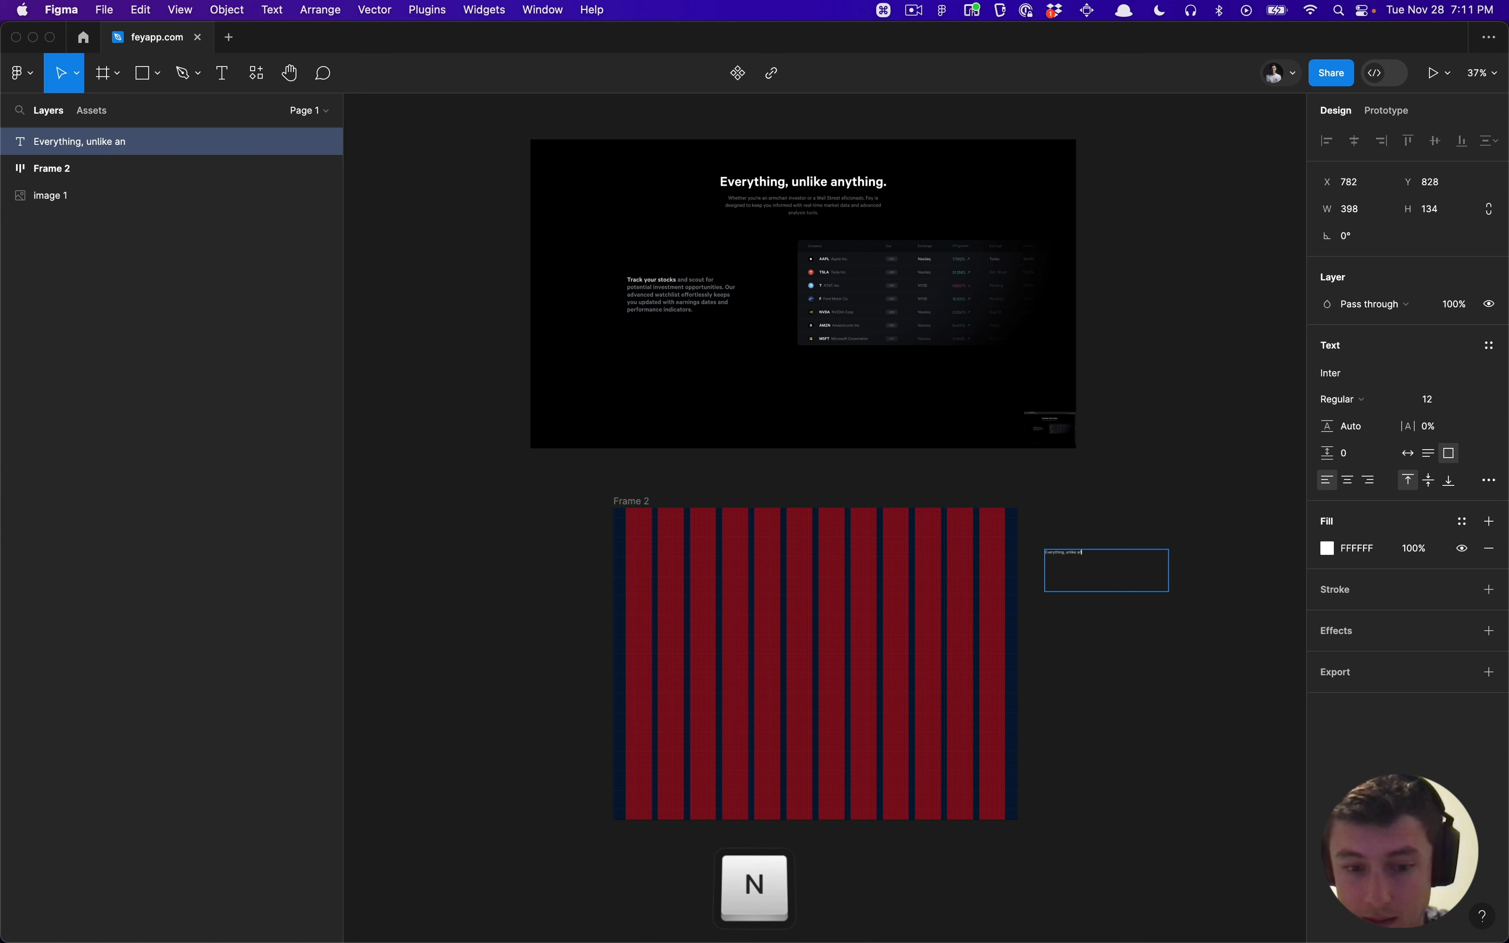
text(ything.)
key(super+a)
key(Escape)
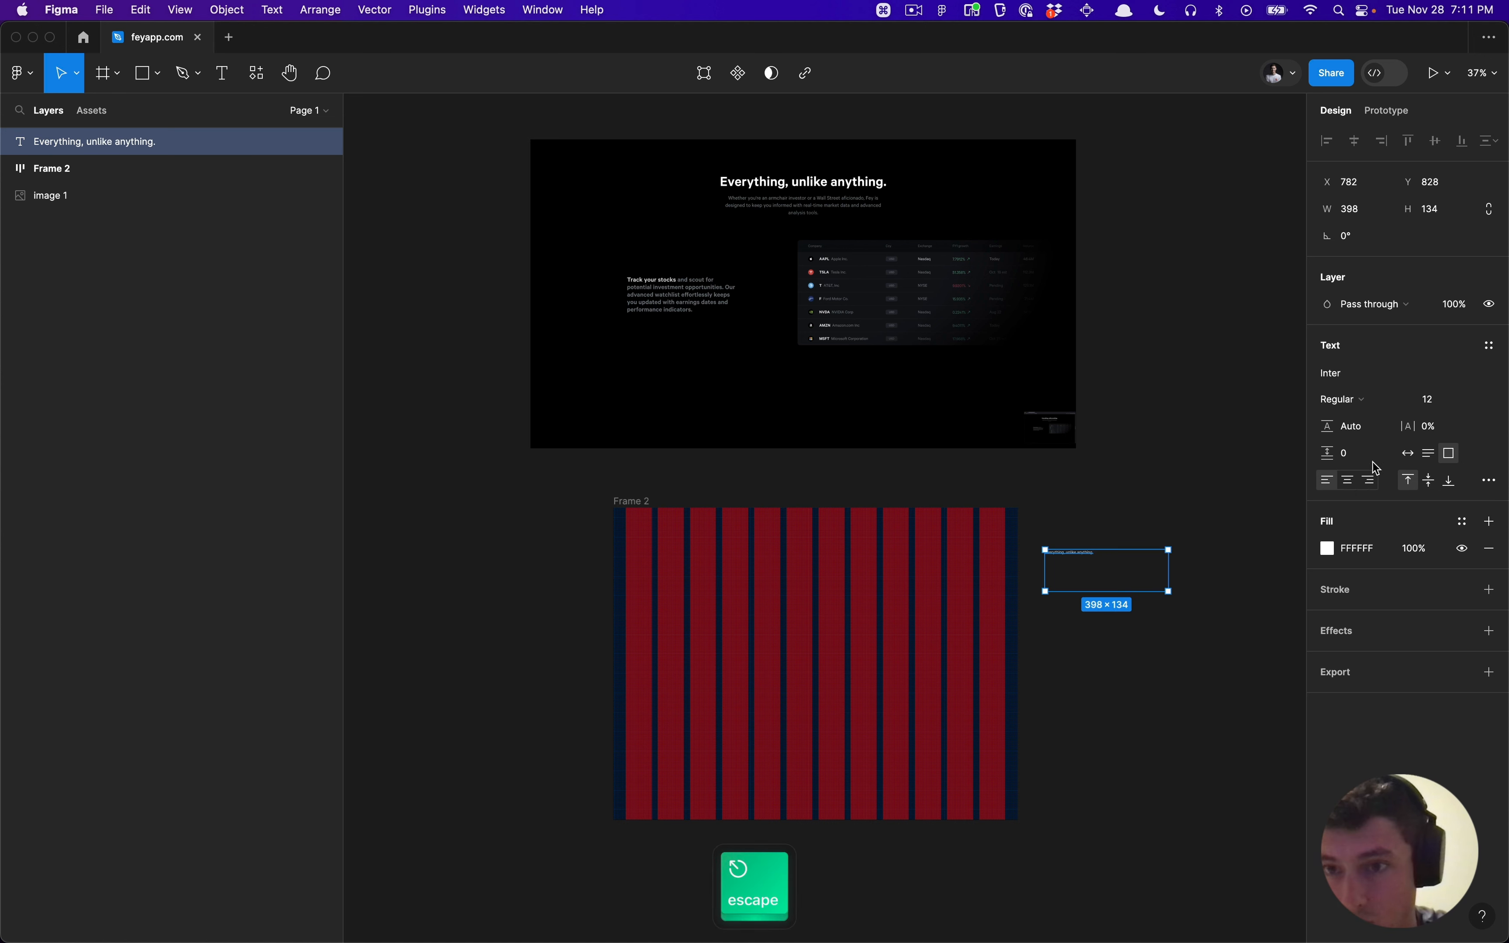
Step: Search the quick actions for a CSS import plugin using "css", "to css" and "fromCss"
key(super+slash)
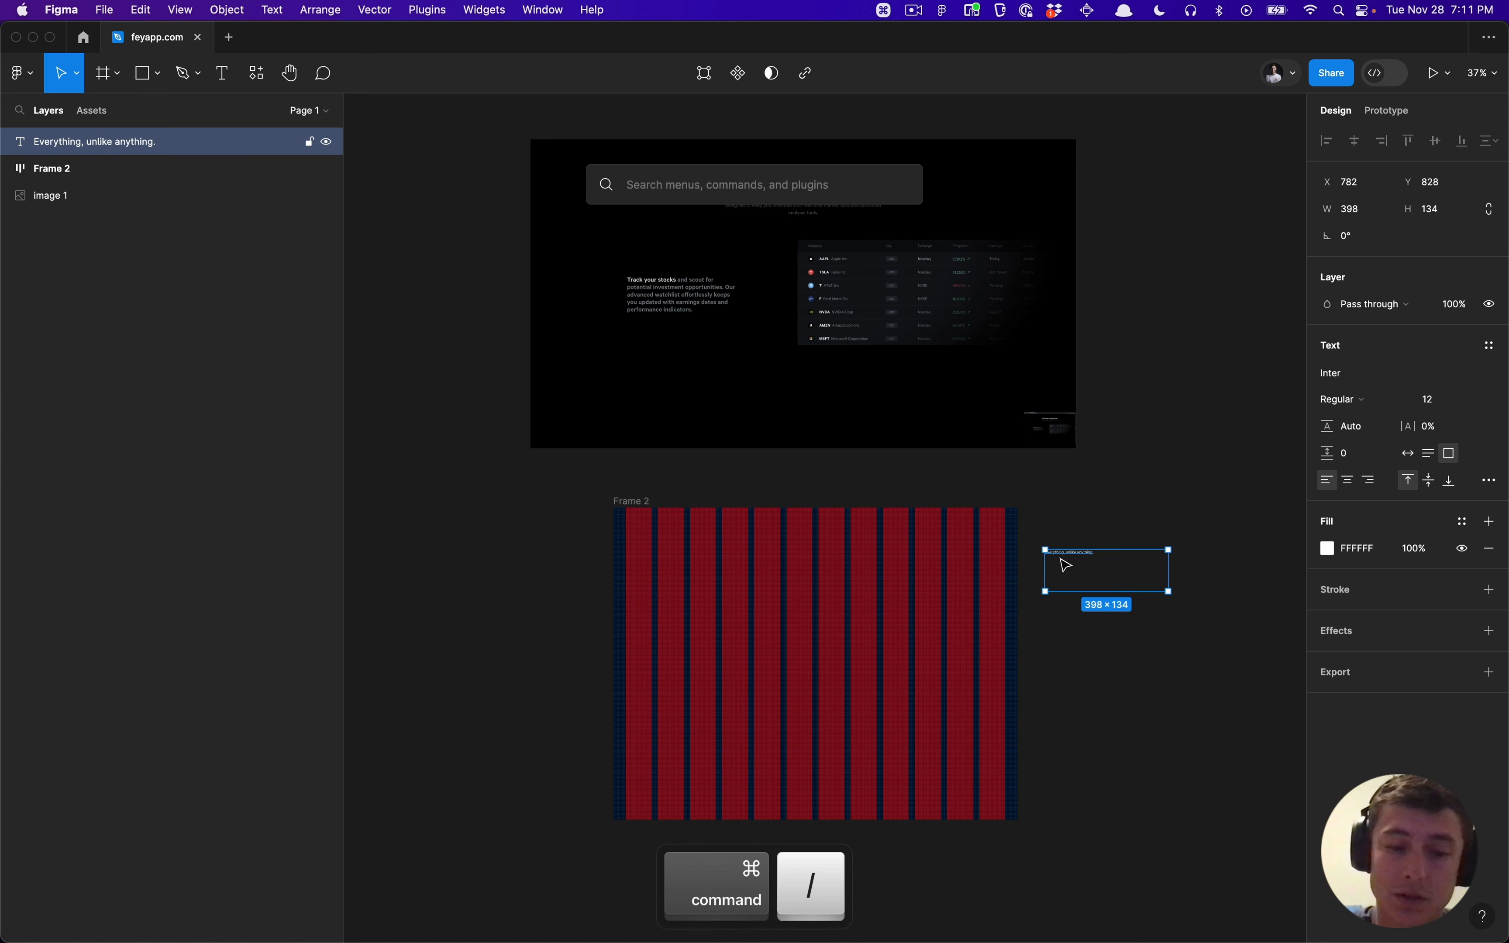
text(css)
key(Down)
key(Down)
key(Down)
key(Down)
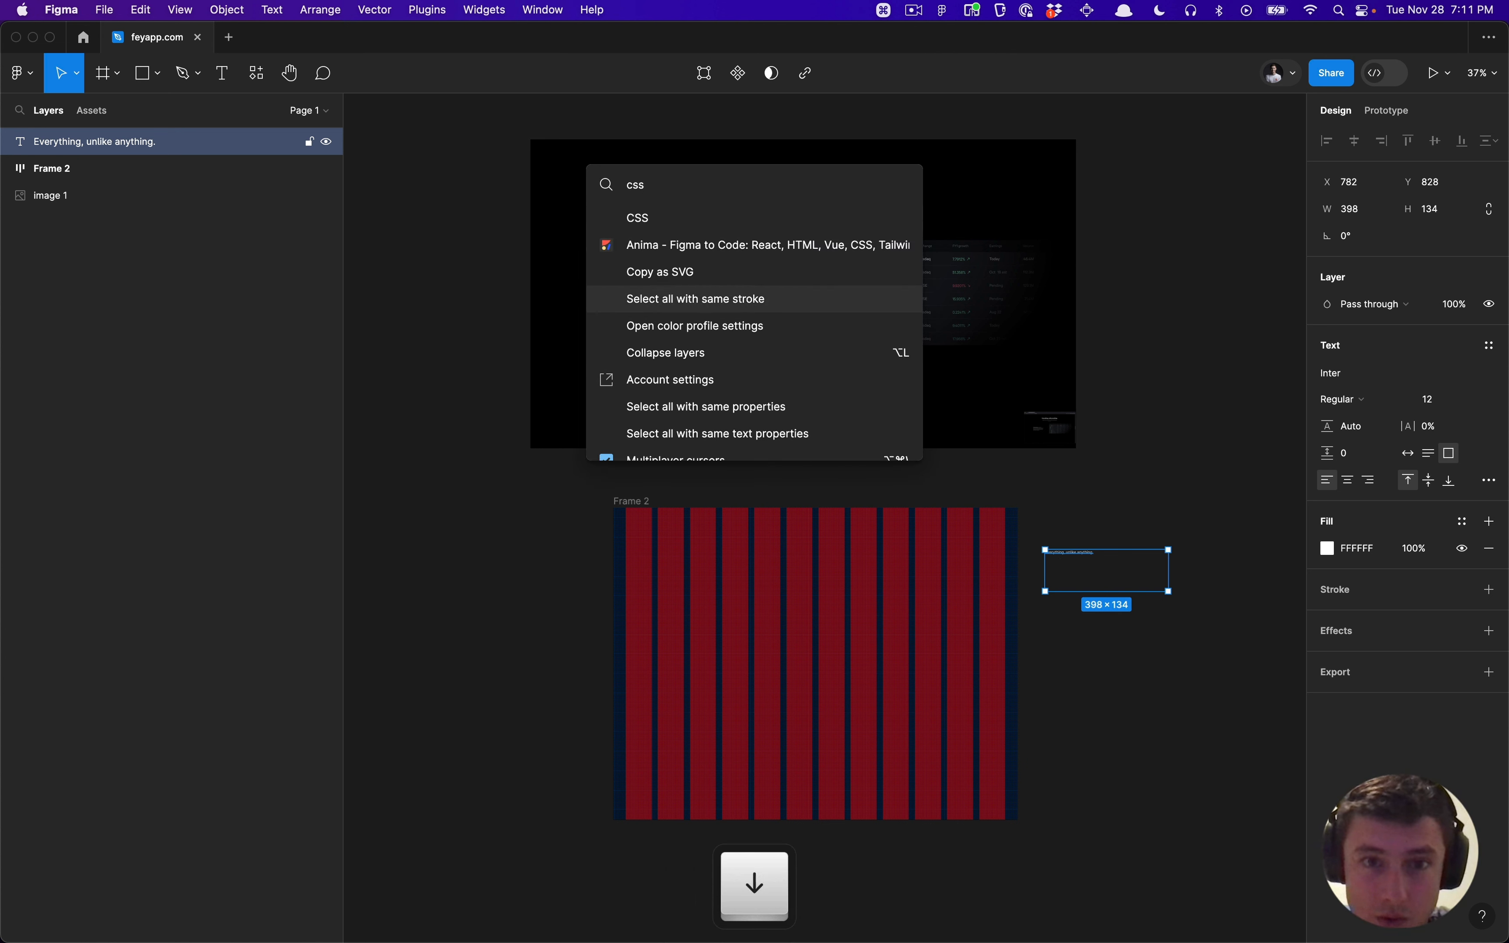
key(super+a)
text(to css)
key(BackSpace)
key(BackSpace)
key(BackSpace)
key(BackSpace)
key(BackSpace)
key(BackSpace)
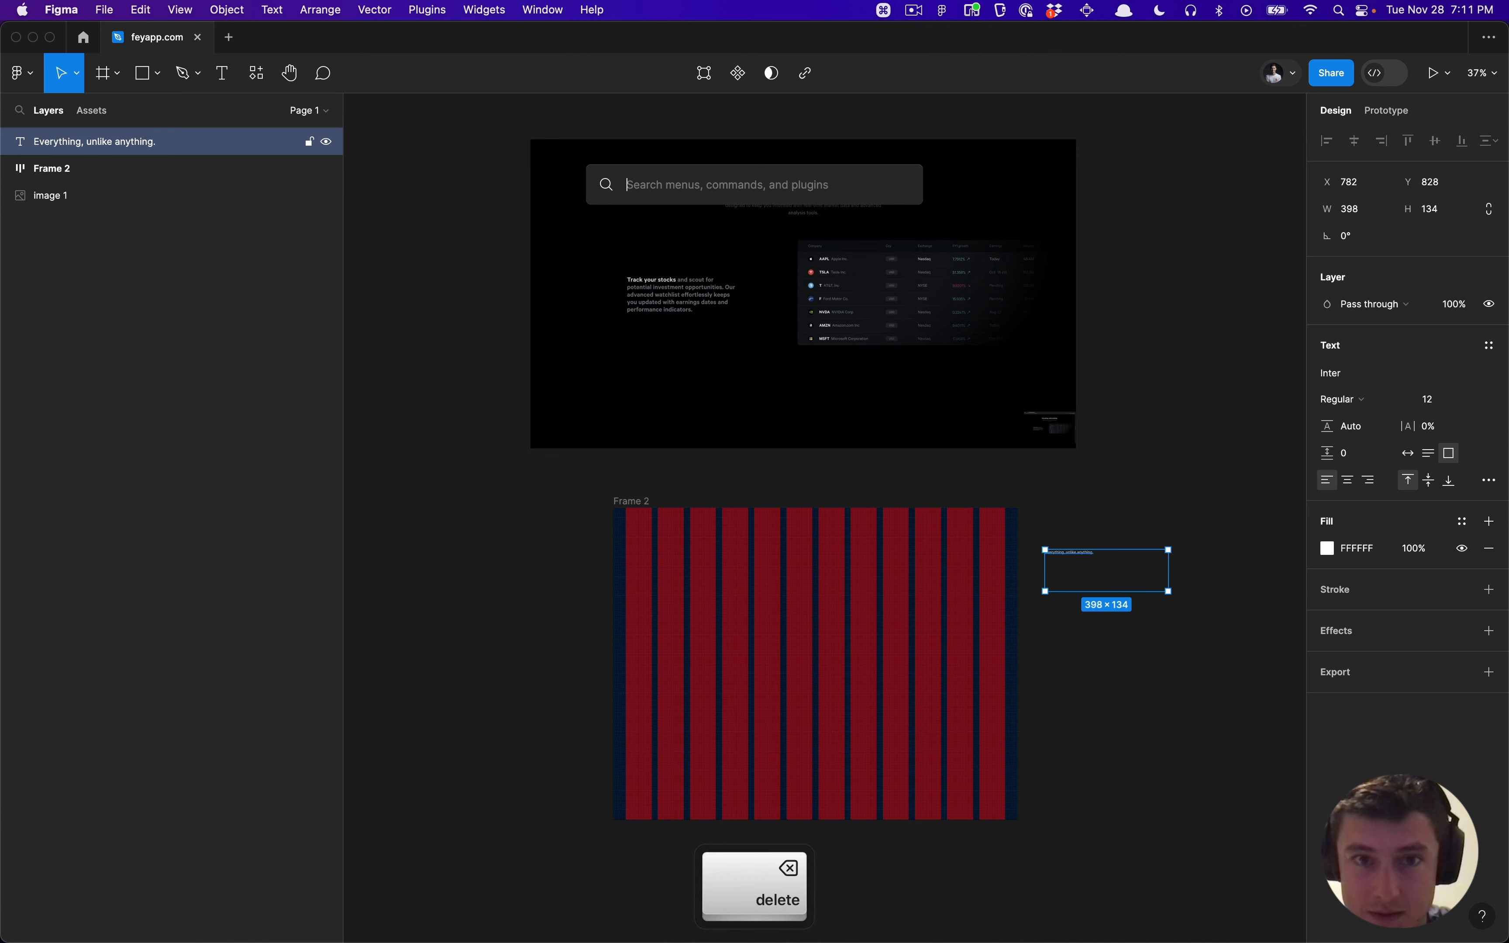
text(fromCss)
key(Escape)
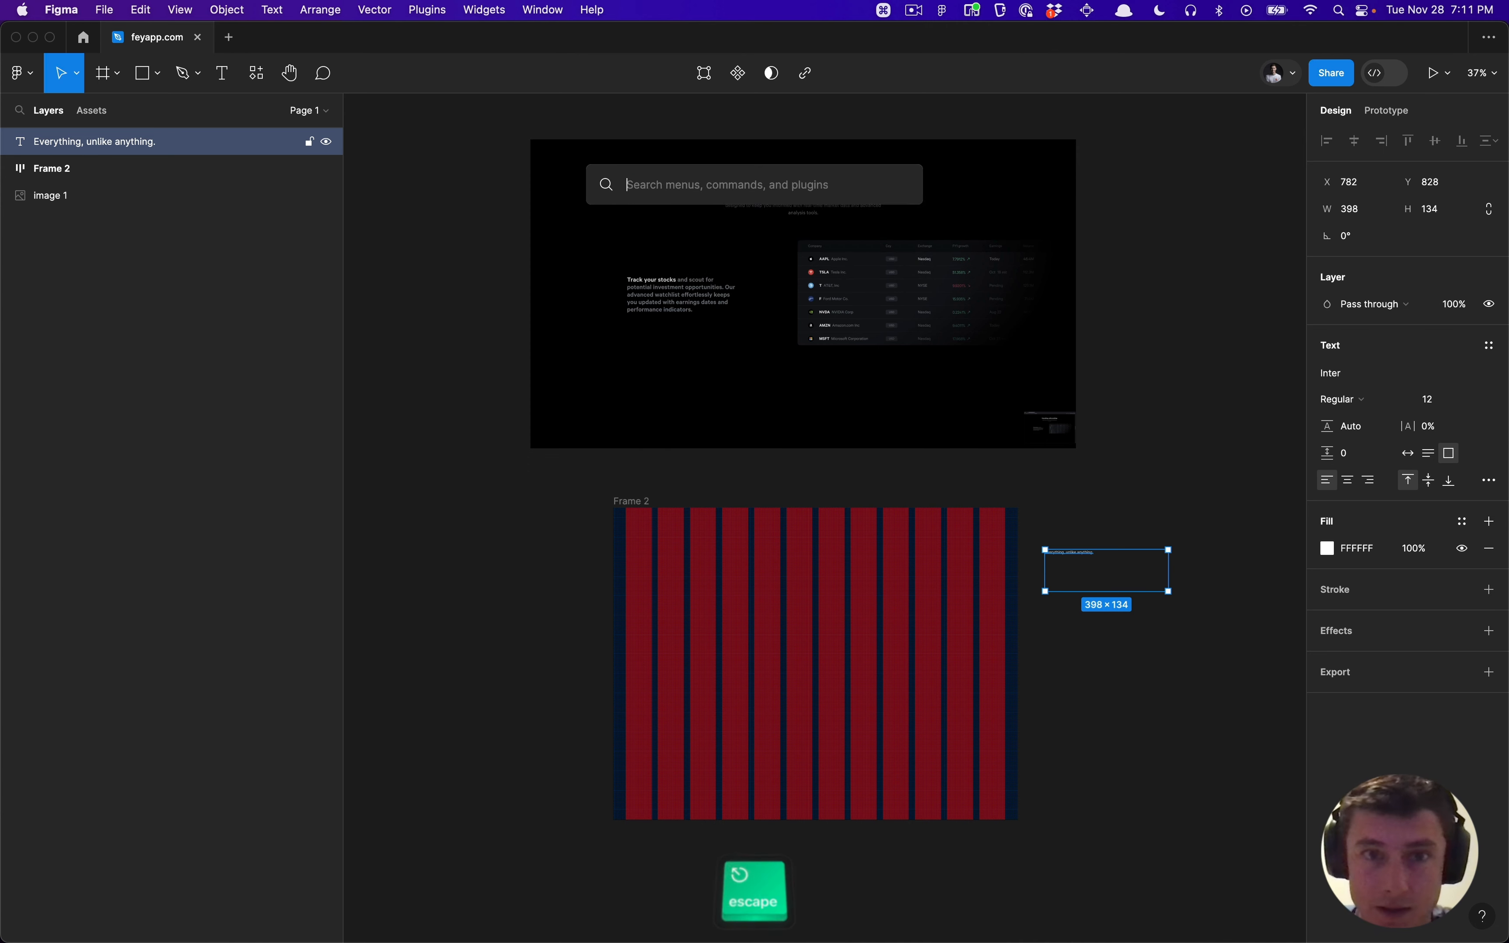
key(Escape)
key(Escape)
Step: Open Figma Community and search its resources for "CSS"
click(86, 38)
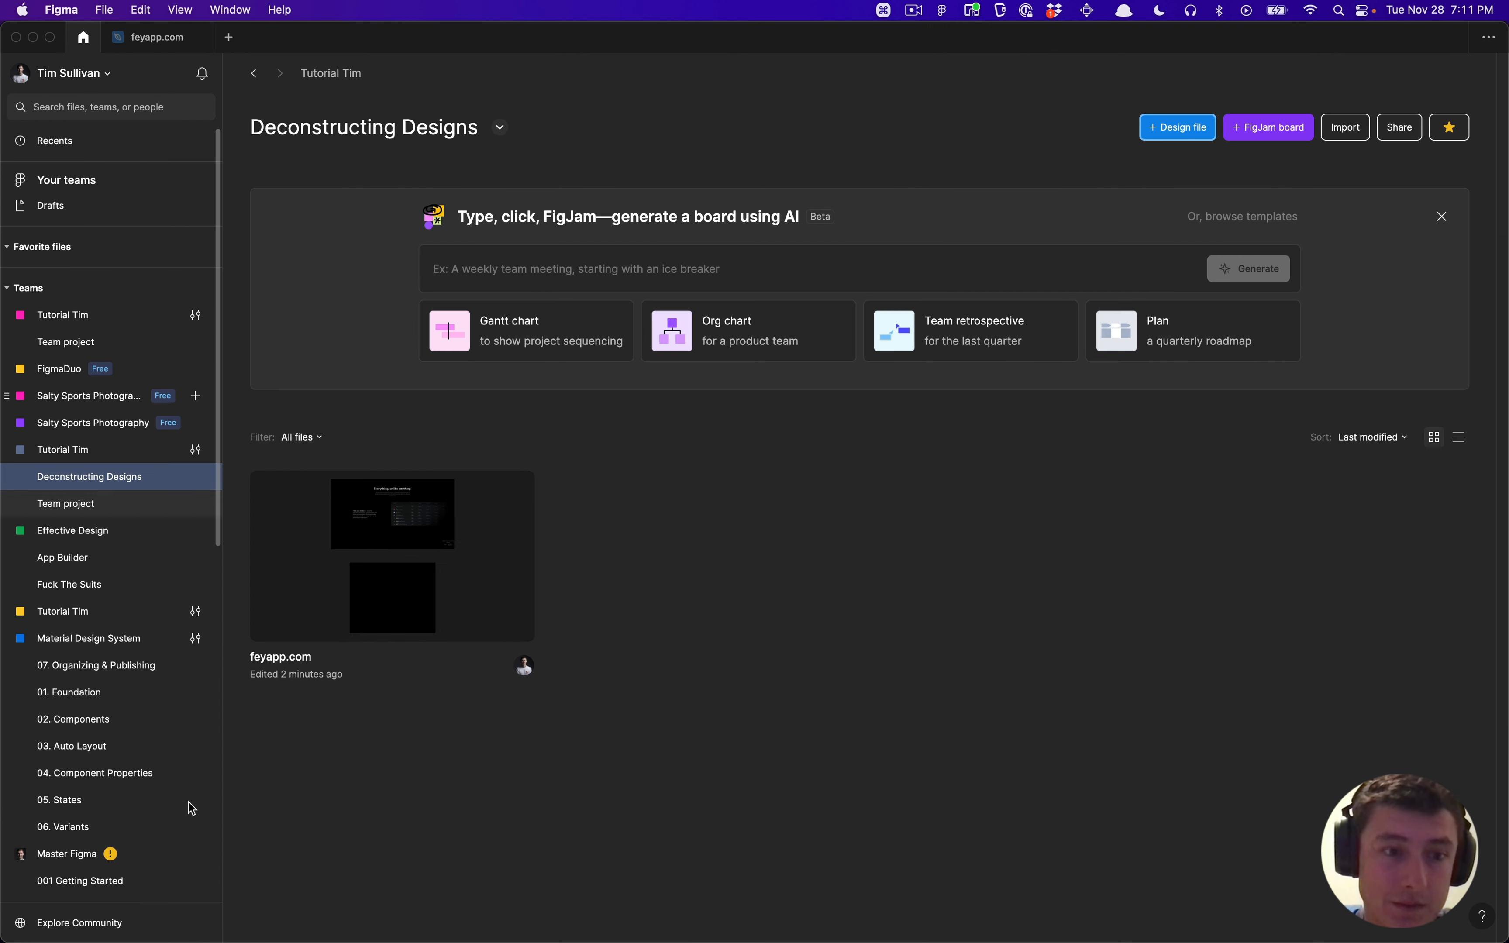
click(111, 922)
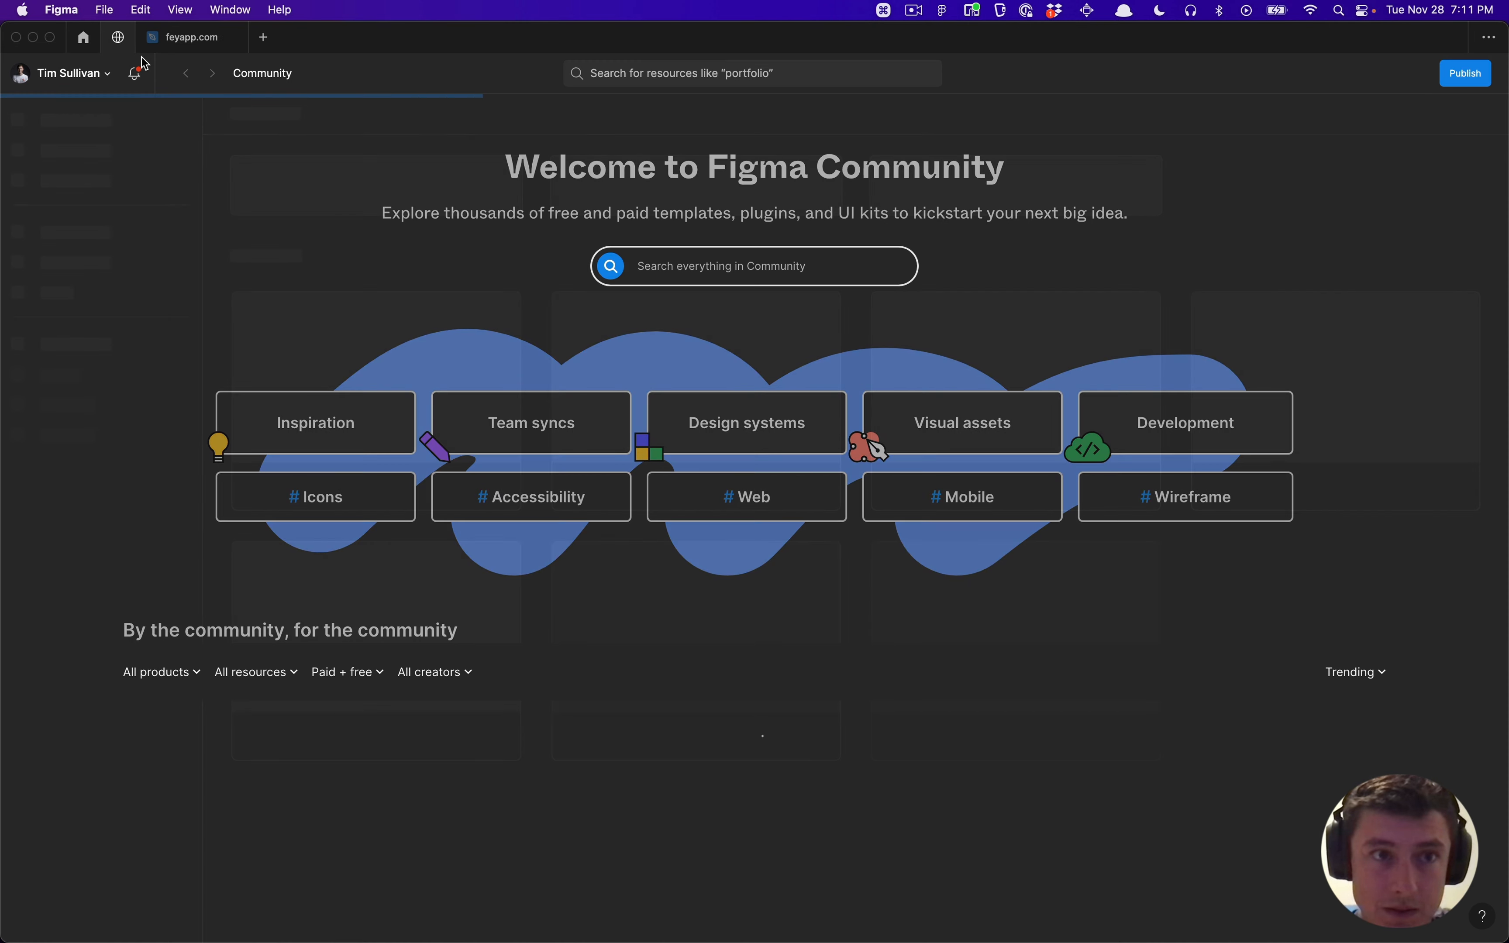
click(676, 79)
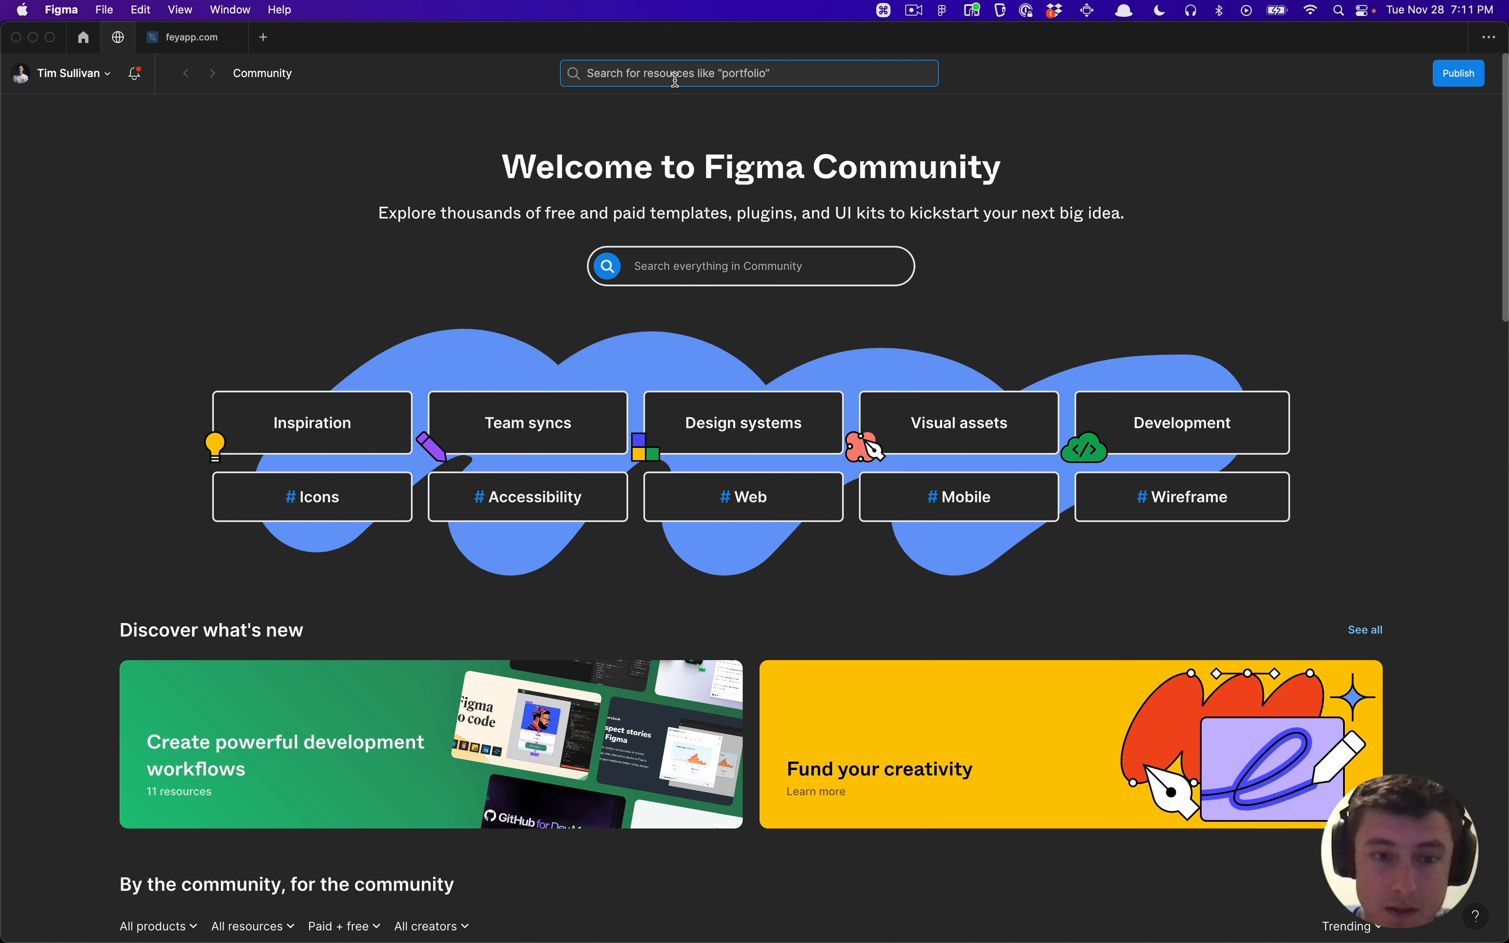
text(fram)
key(BackSpace)
key(BackSpace)
key(BackSpace)
key(BackSpace)
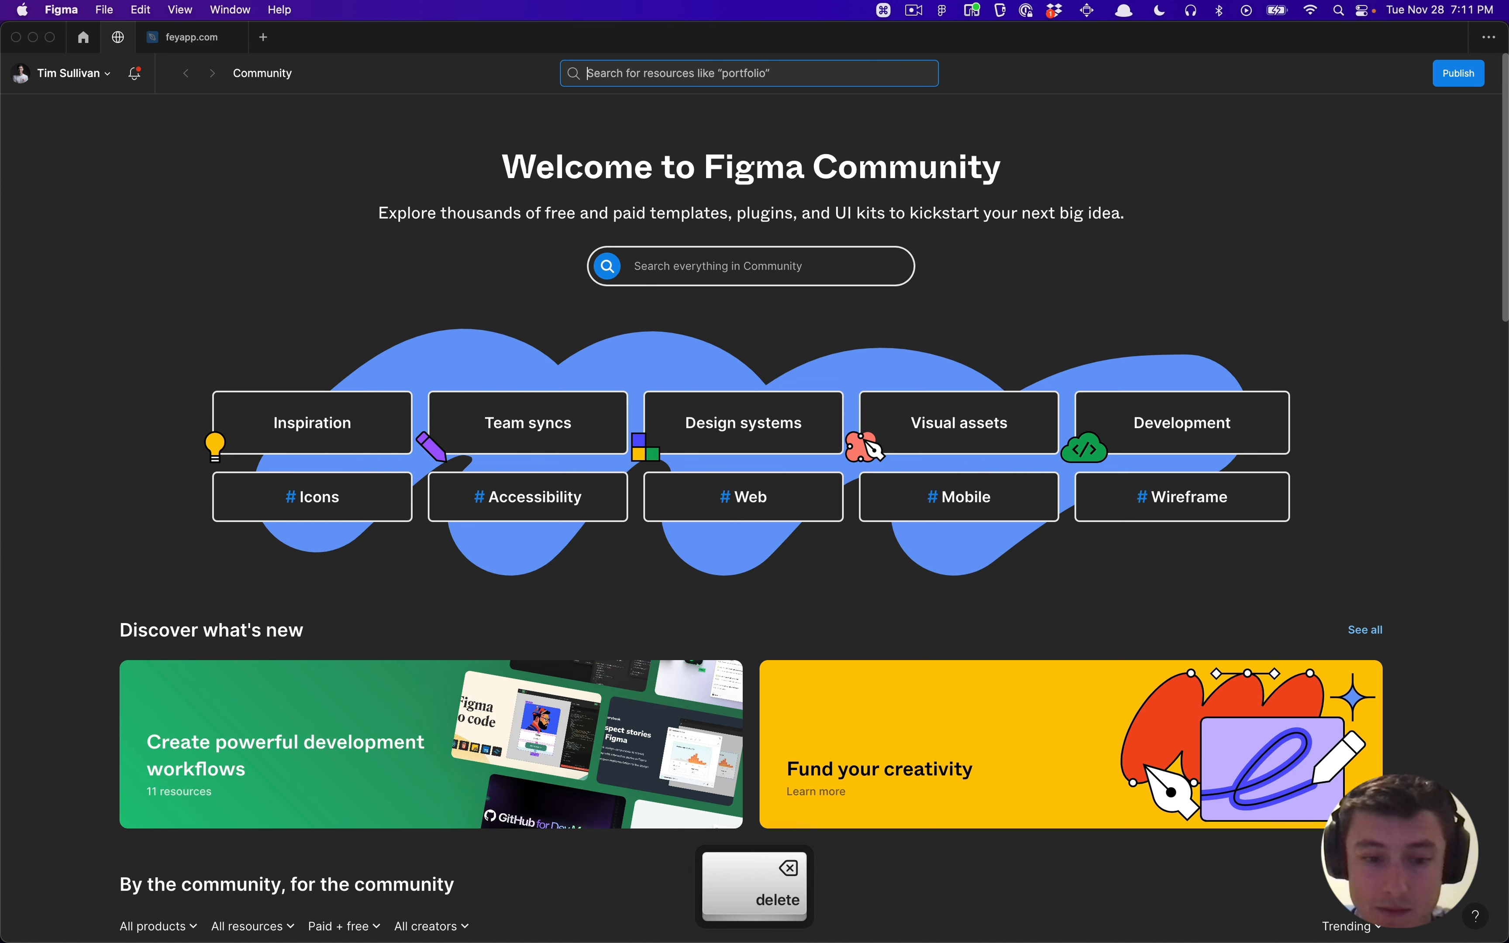
text(CSS)
key(Return)
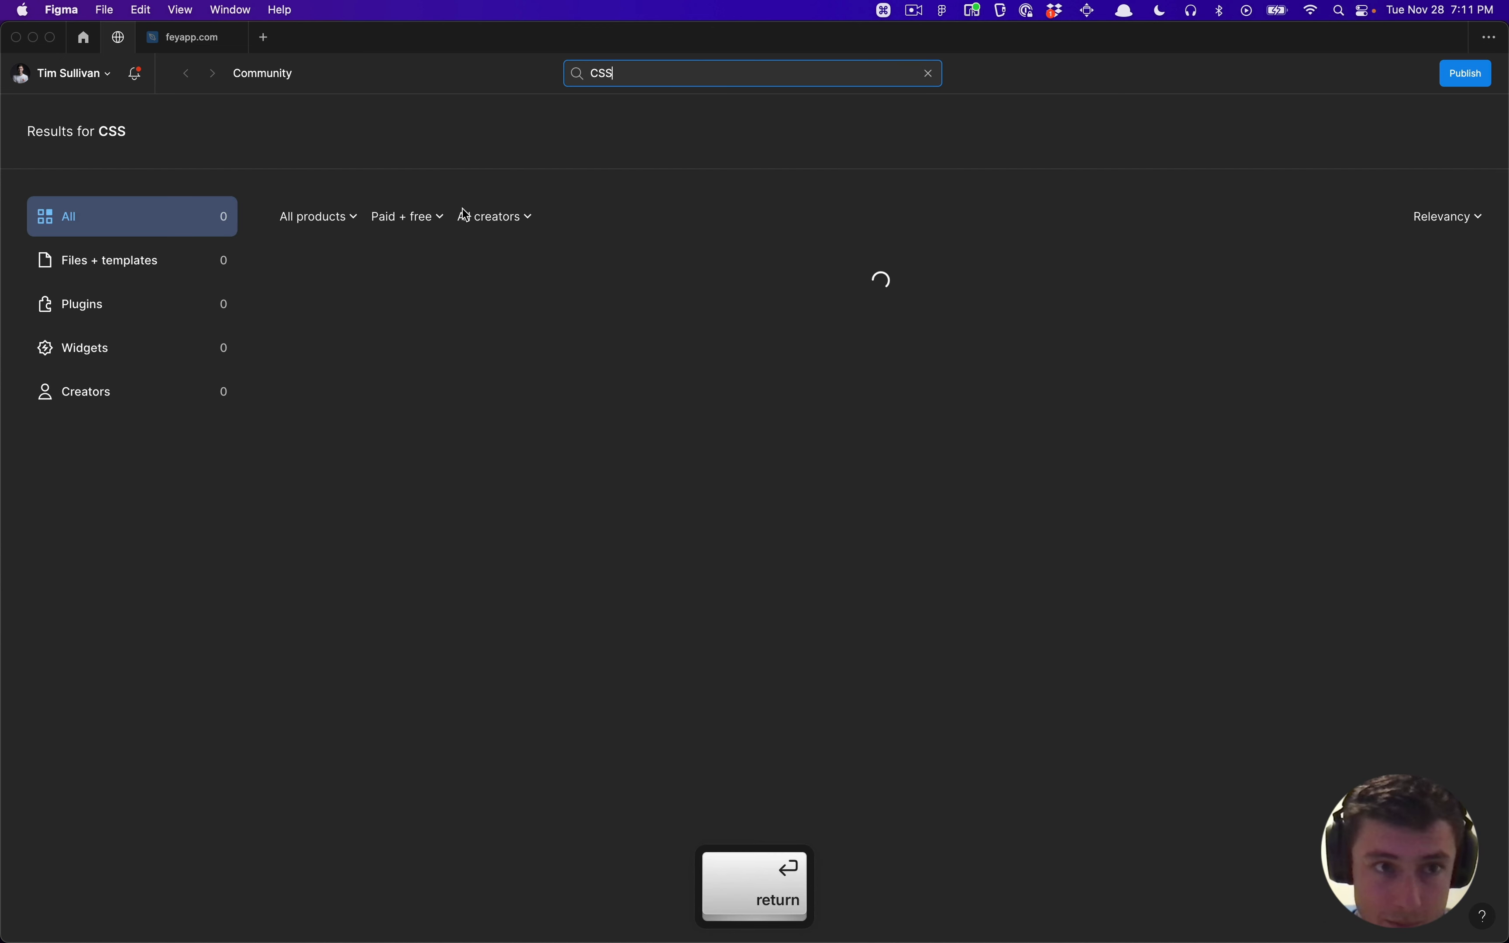
Step: Limit the Community search to plugins and look through the list for one that applies CSS to Figma layers
click(126, 306)
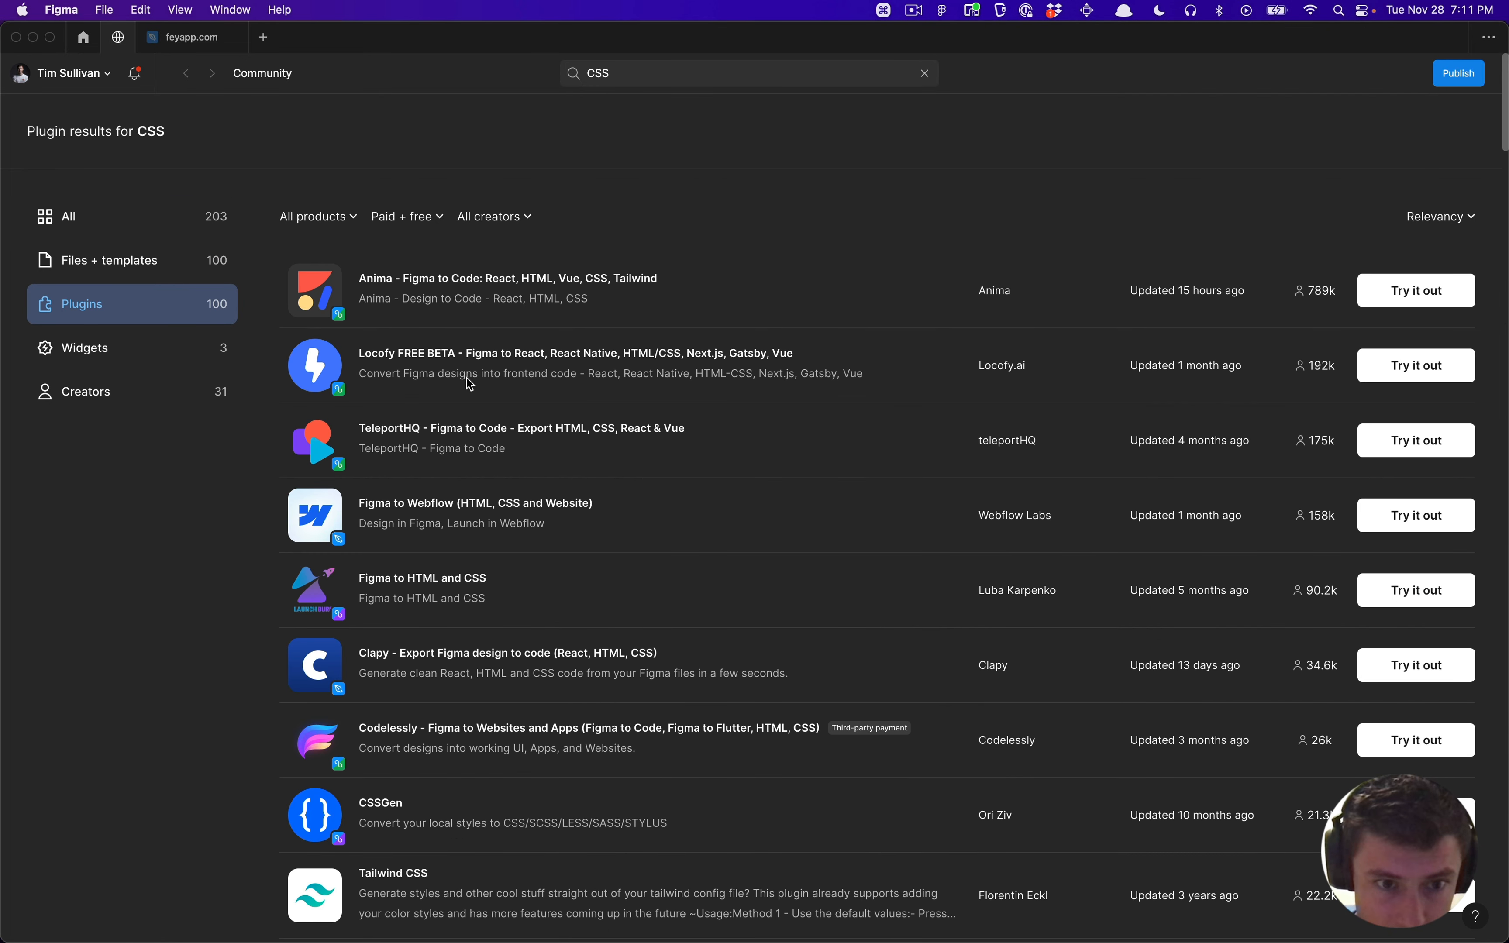
scroll(465, 466, down, 2)
scroll(464, 465, down, 6)
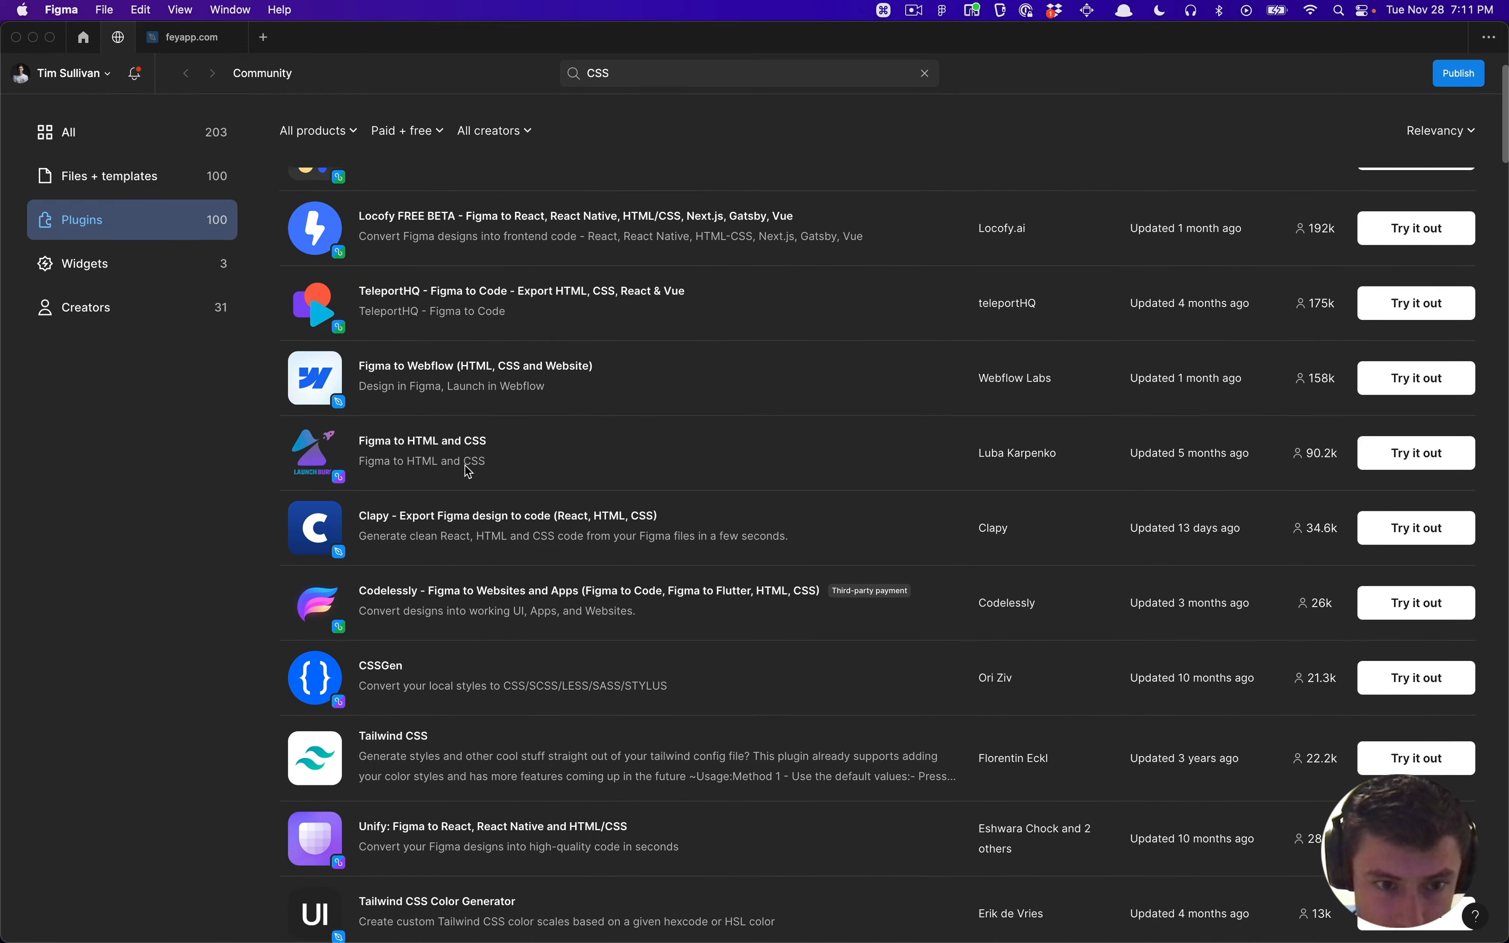
scroll(460, 569, down, 2)
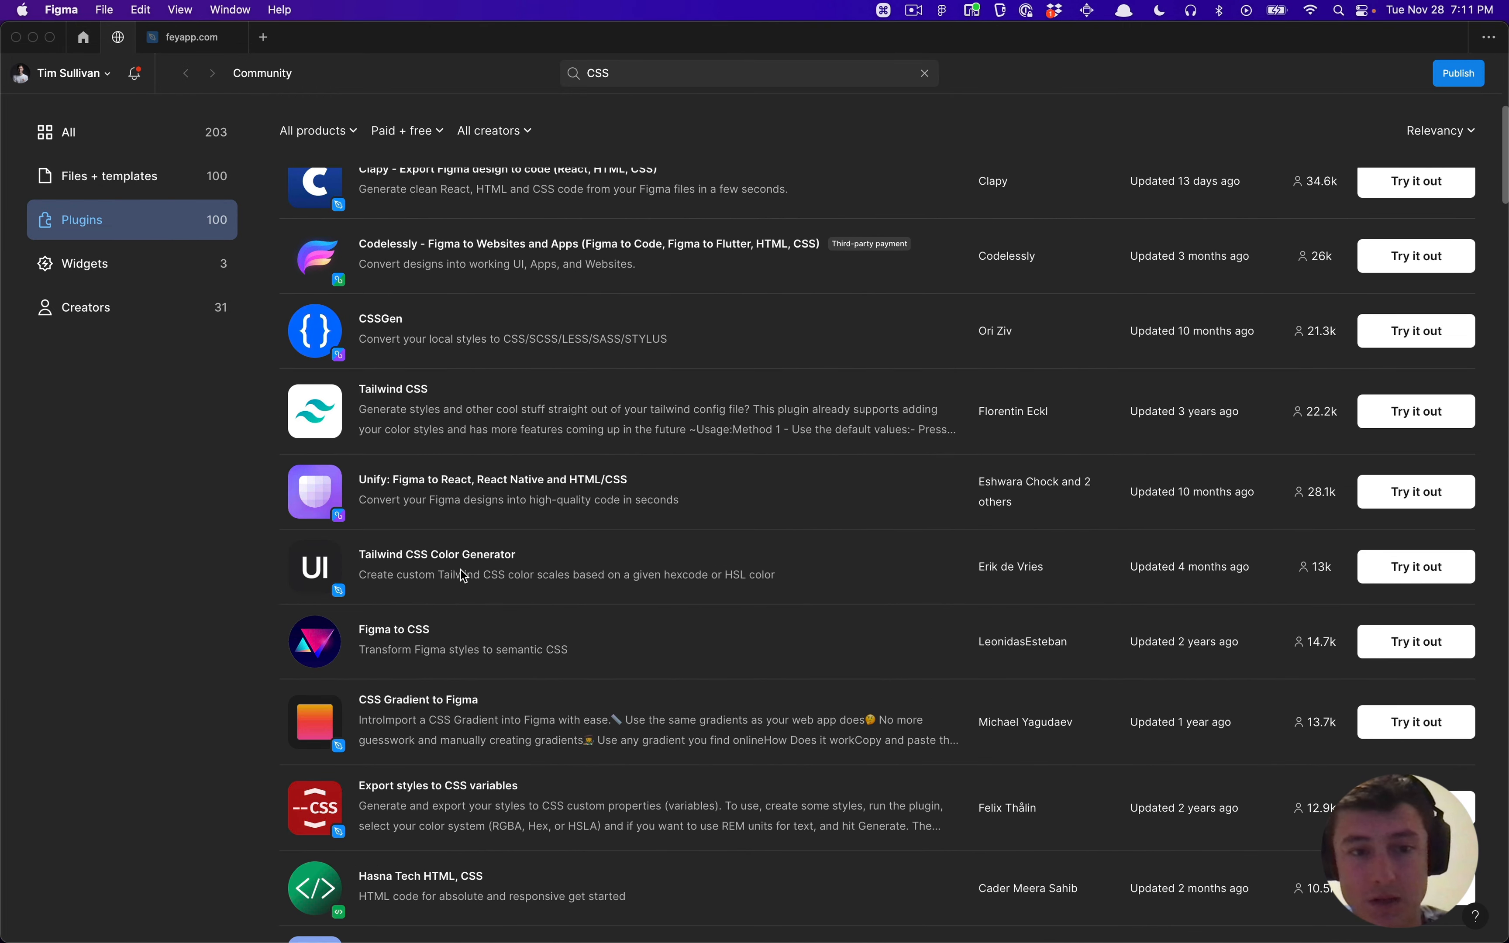
scroll(461, 569, down, 3)
scroll(461, 569, down, 3)
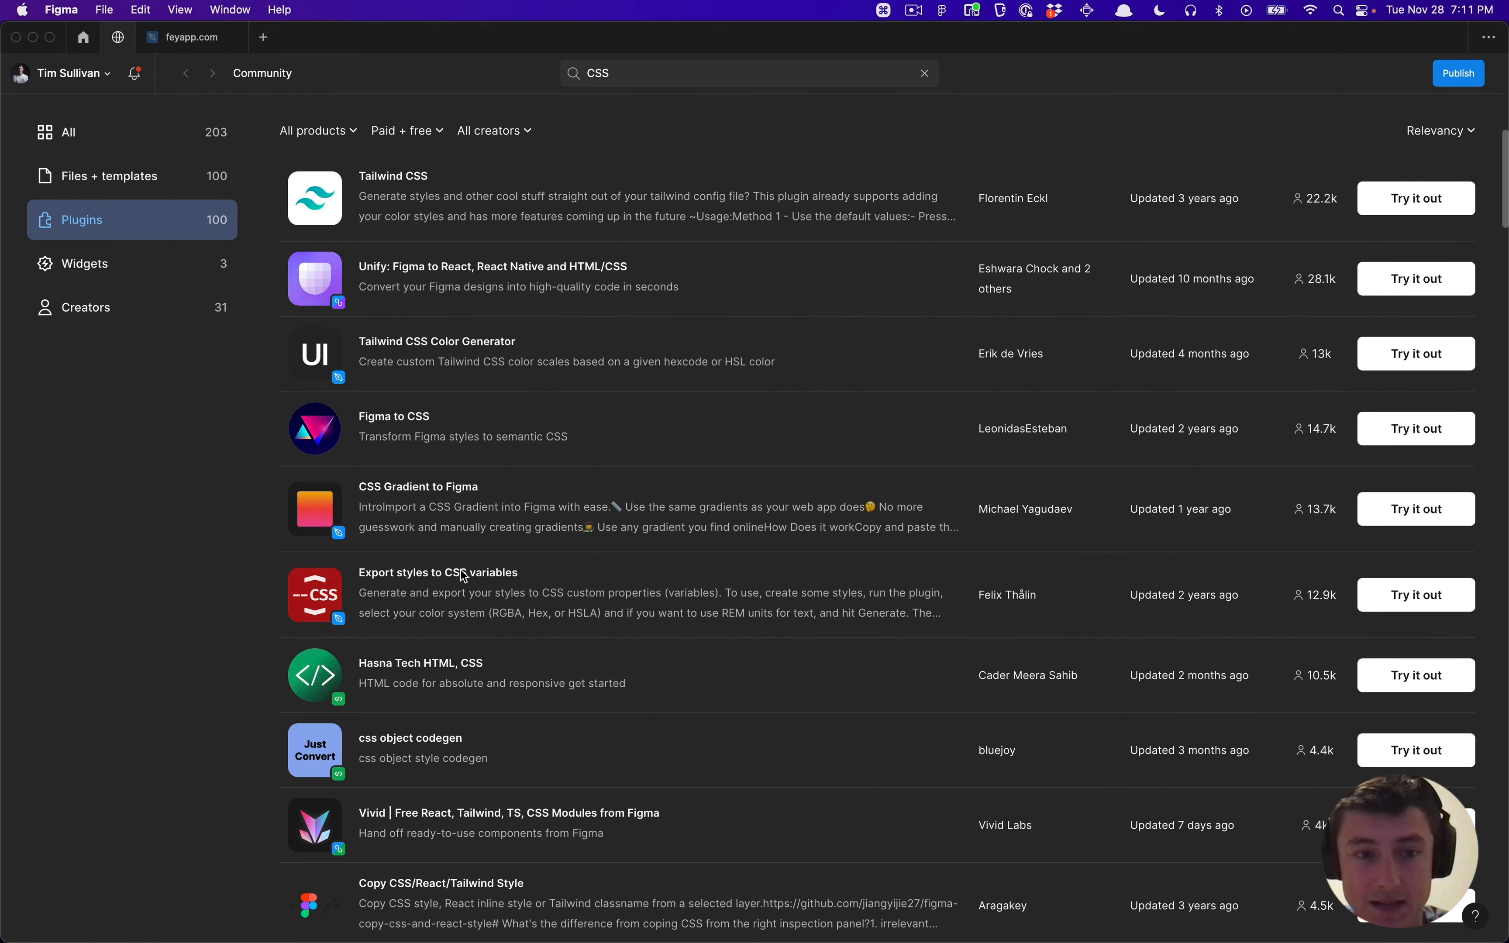
Step: Search the Community plugins for "CSS to figma" and look through the list
click(631, 65)
text(to figma)
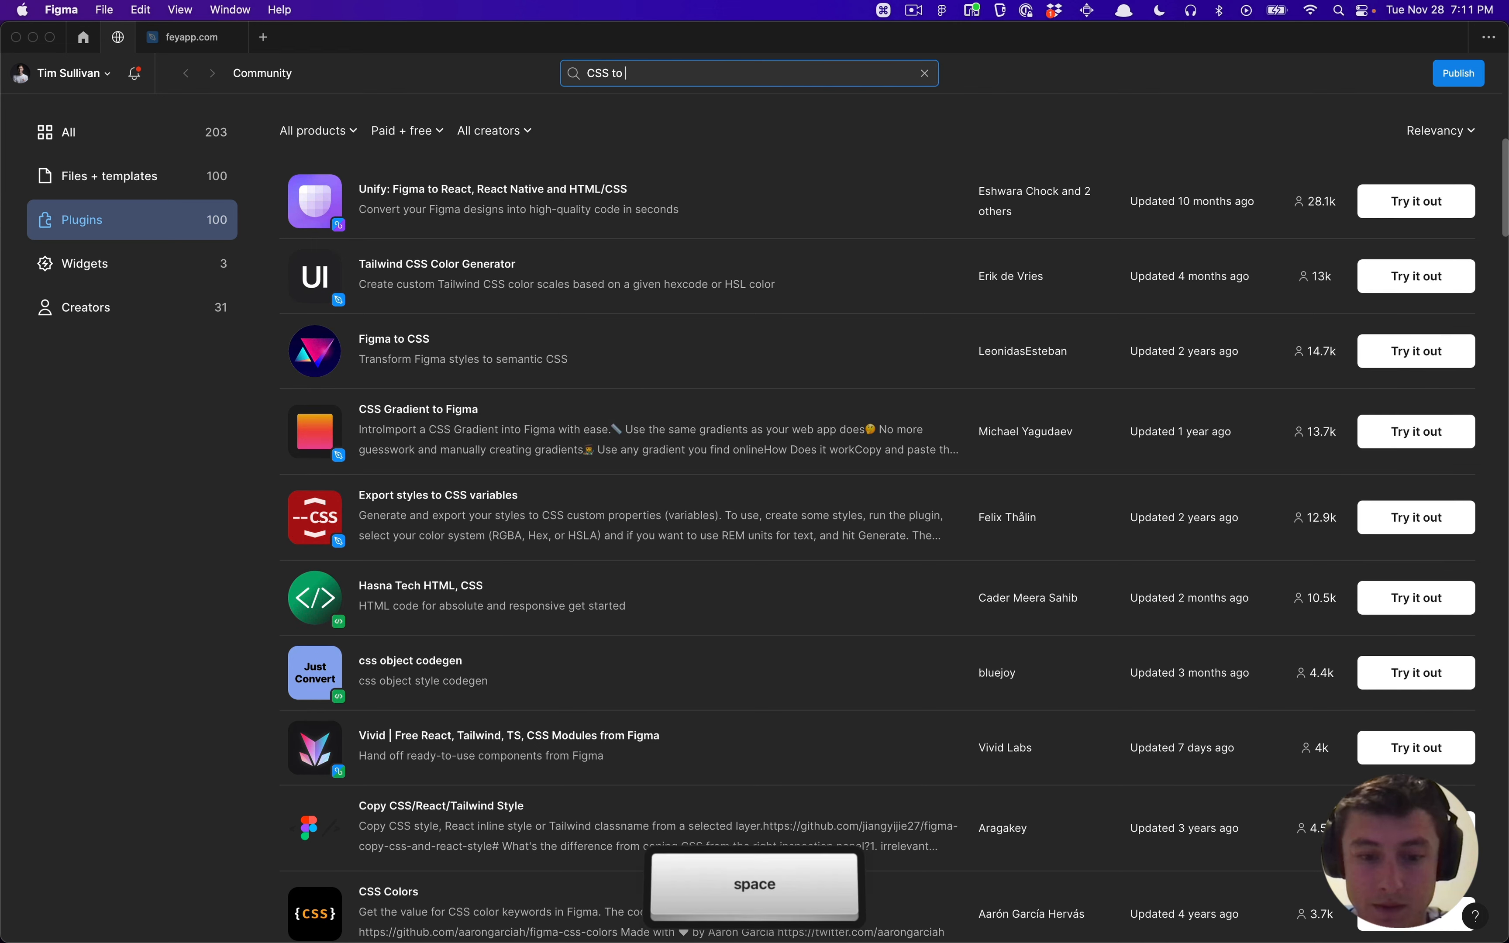
key(Return)
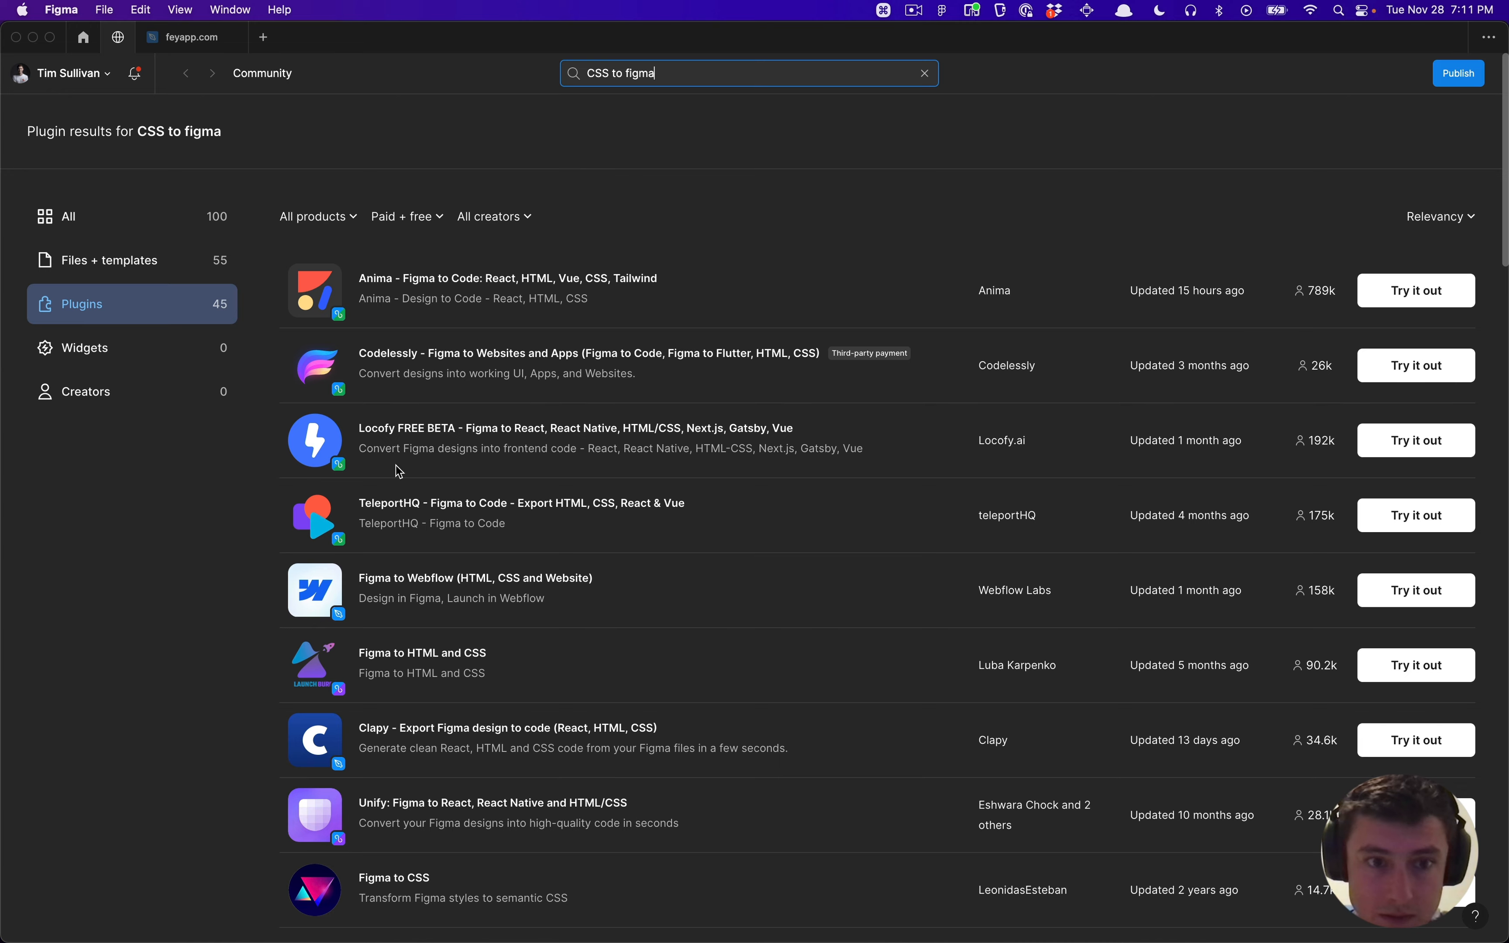
scroll(386, 530, down, 3)
Step: Search the Community plugins for "fromCss" and open the fromCSS plugin to try it out
key(super+a)
text(fromCss)
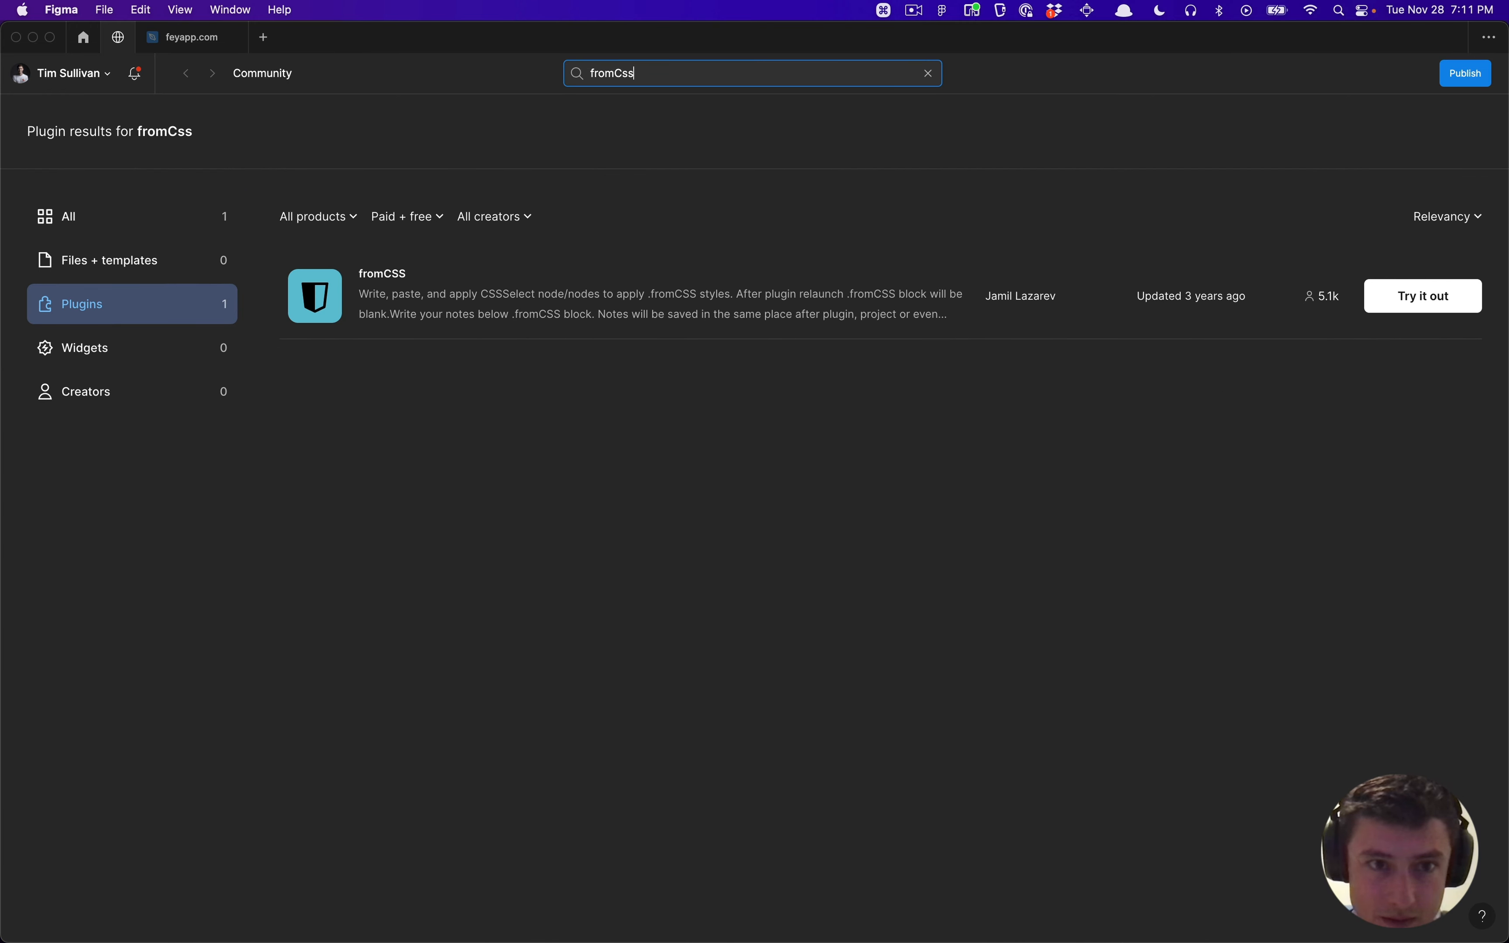
click(1419, 296)
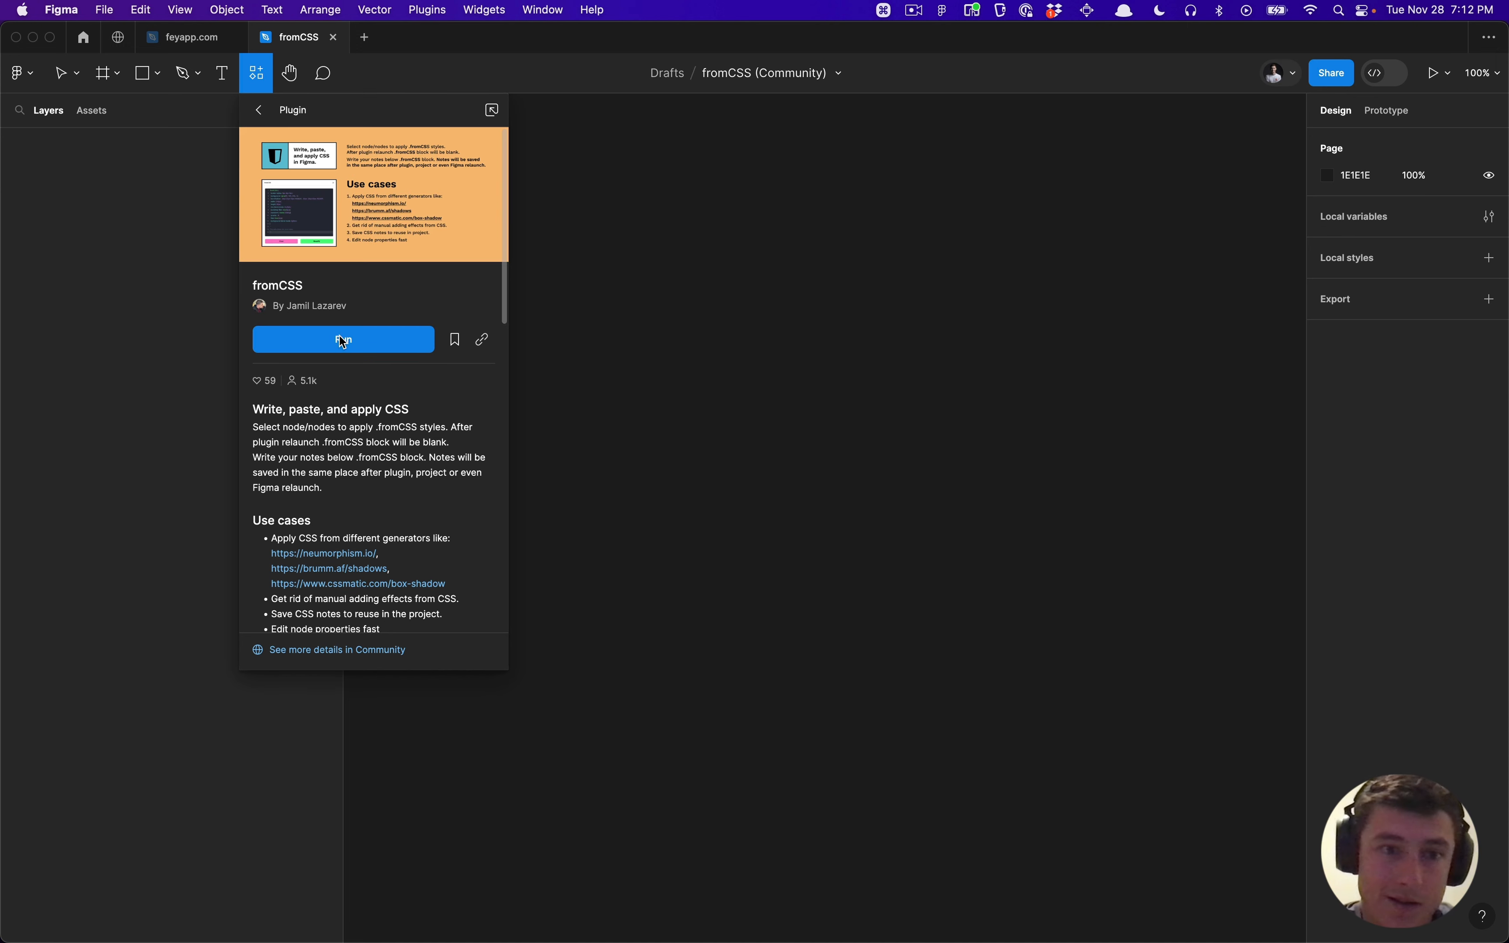
Step: Return to the feyapp.com file and run the fromCSS plugin there
click(644, 253)
key(alt+super+Left)
click(447, 340)
key(super+slash)
text(pl)
key(BackSpace)
key(BackSpace)
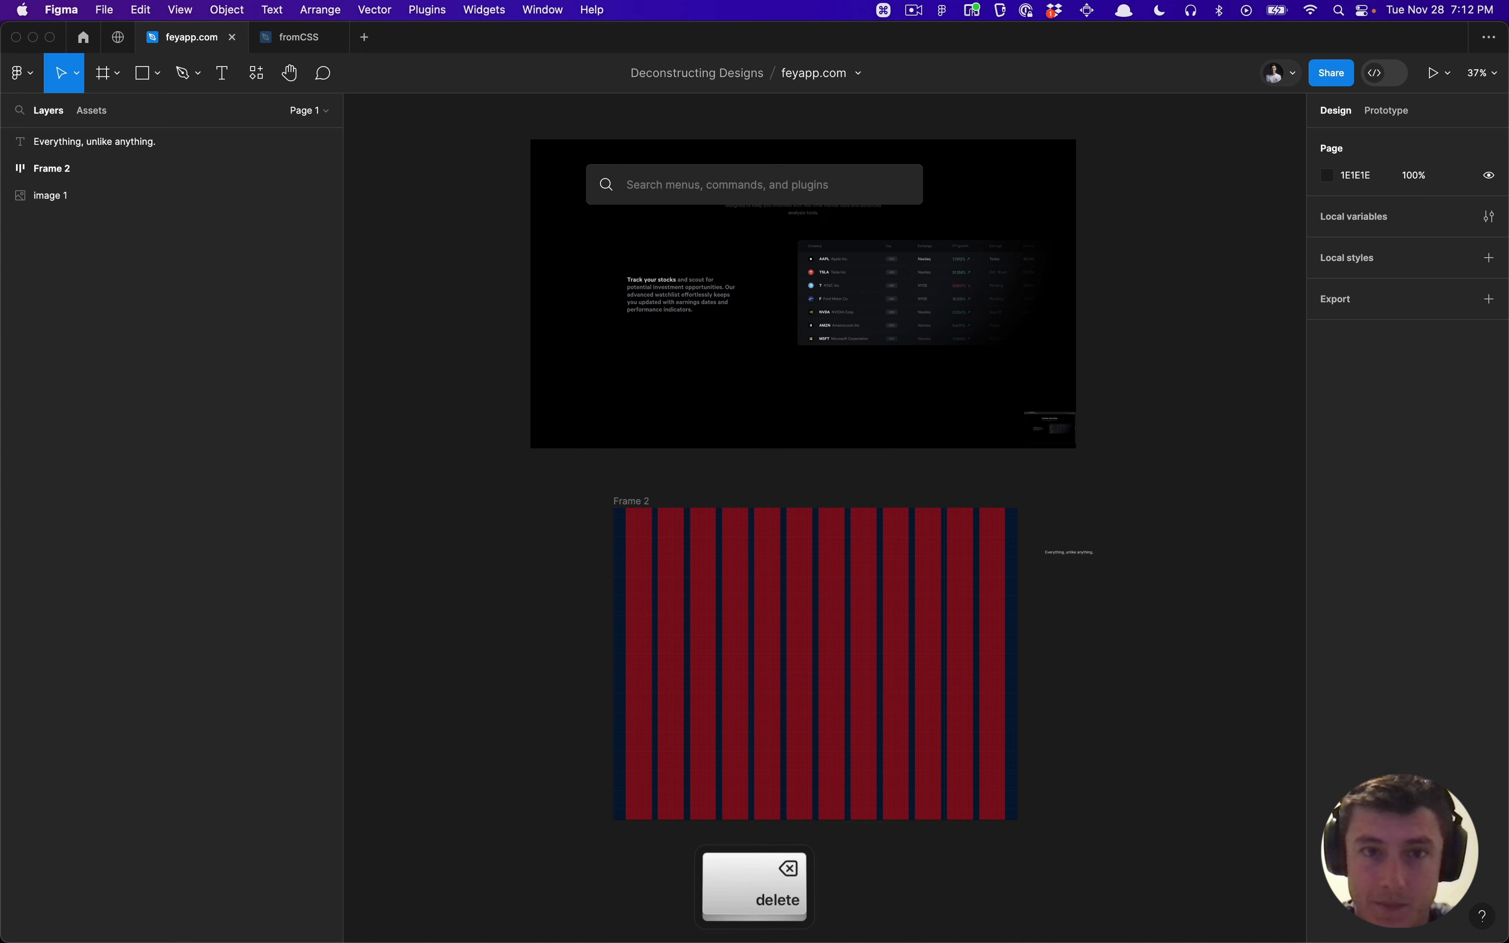
text(from)
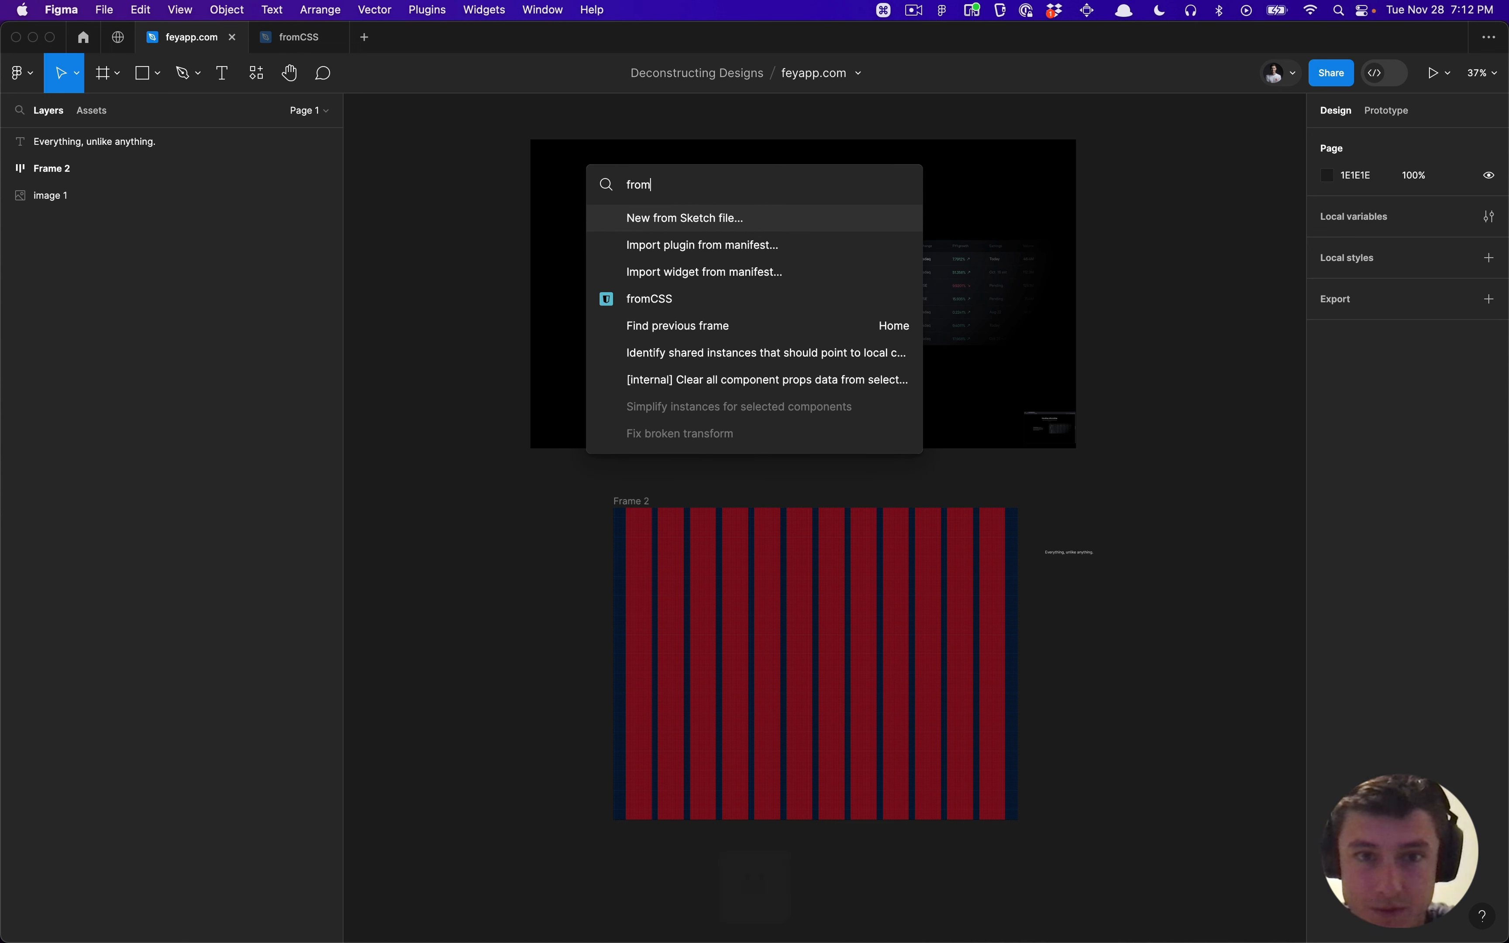
key(Down)
key(Down)
key(Down)
key(Down)
key(Up)
key(Return)
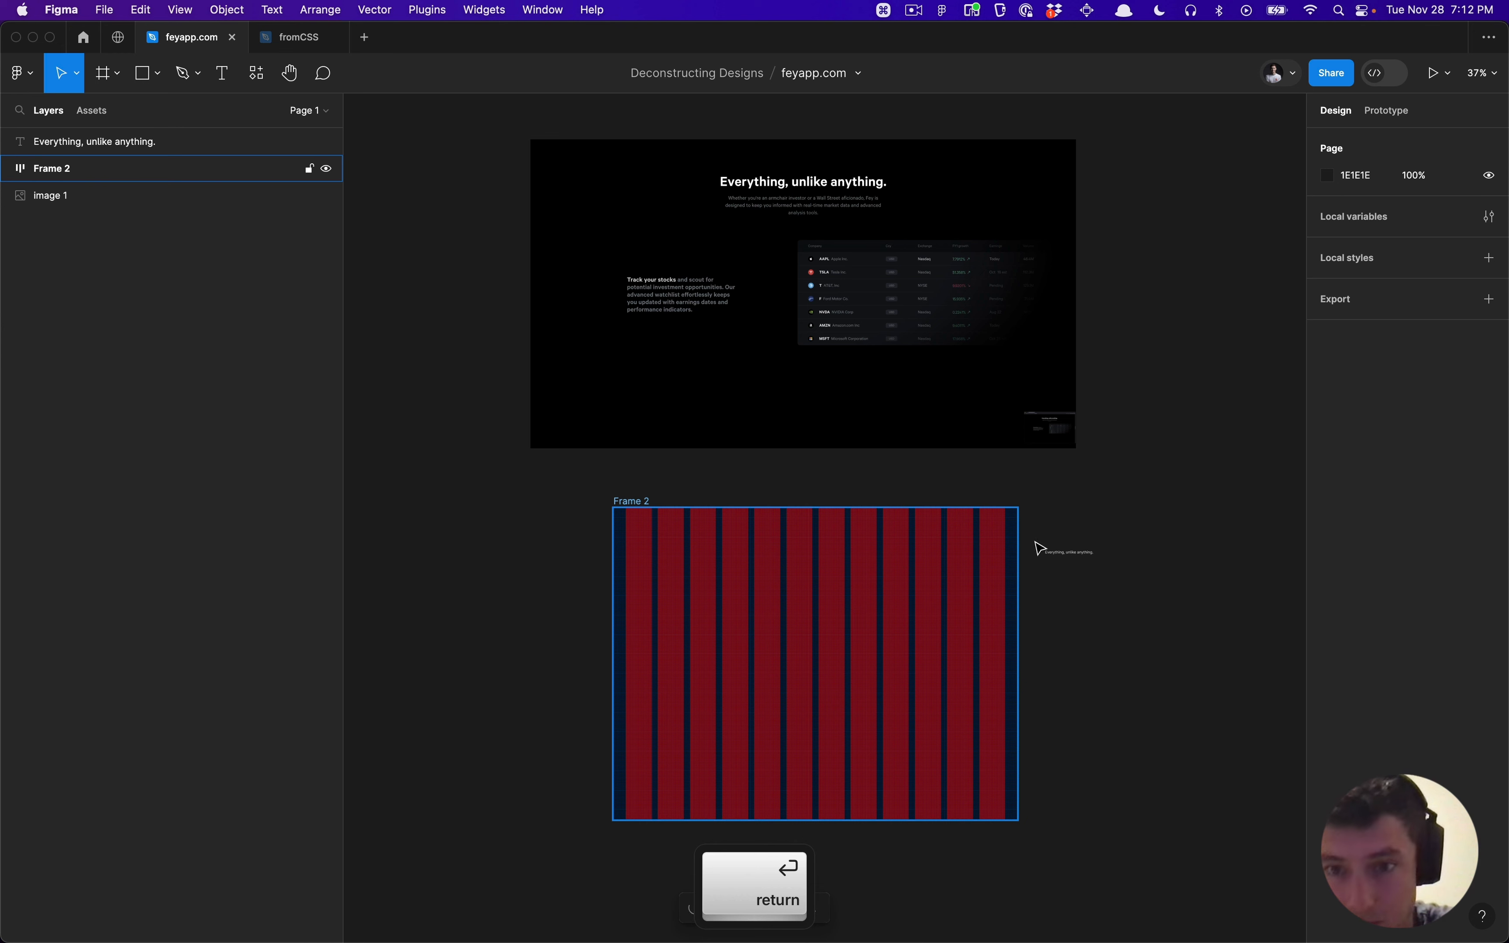
Step: Select the "Everything, unlike anything." text and delete the instruction comment above the .fromCSS block in the plugin's editor
click(1060, 551)
click(246, 595)
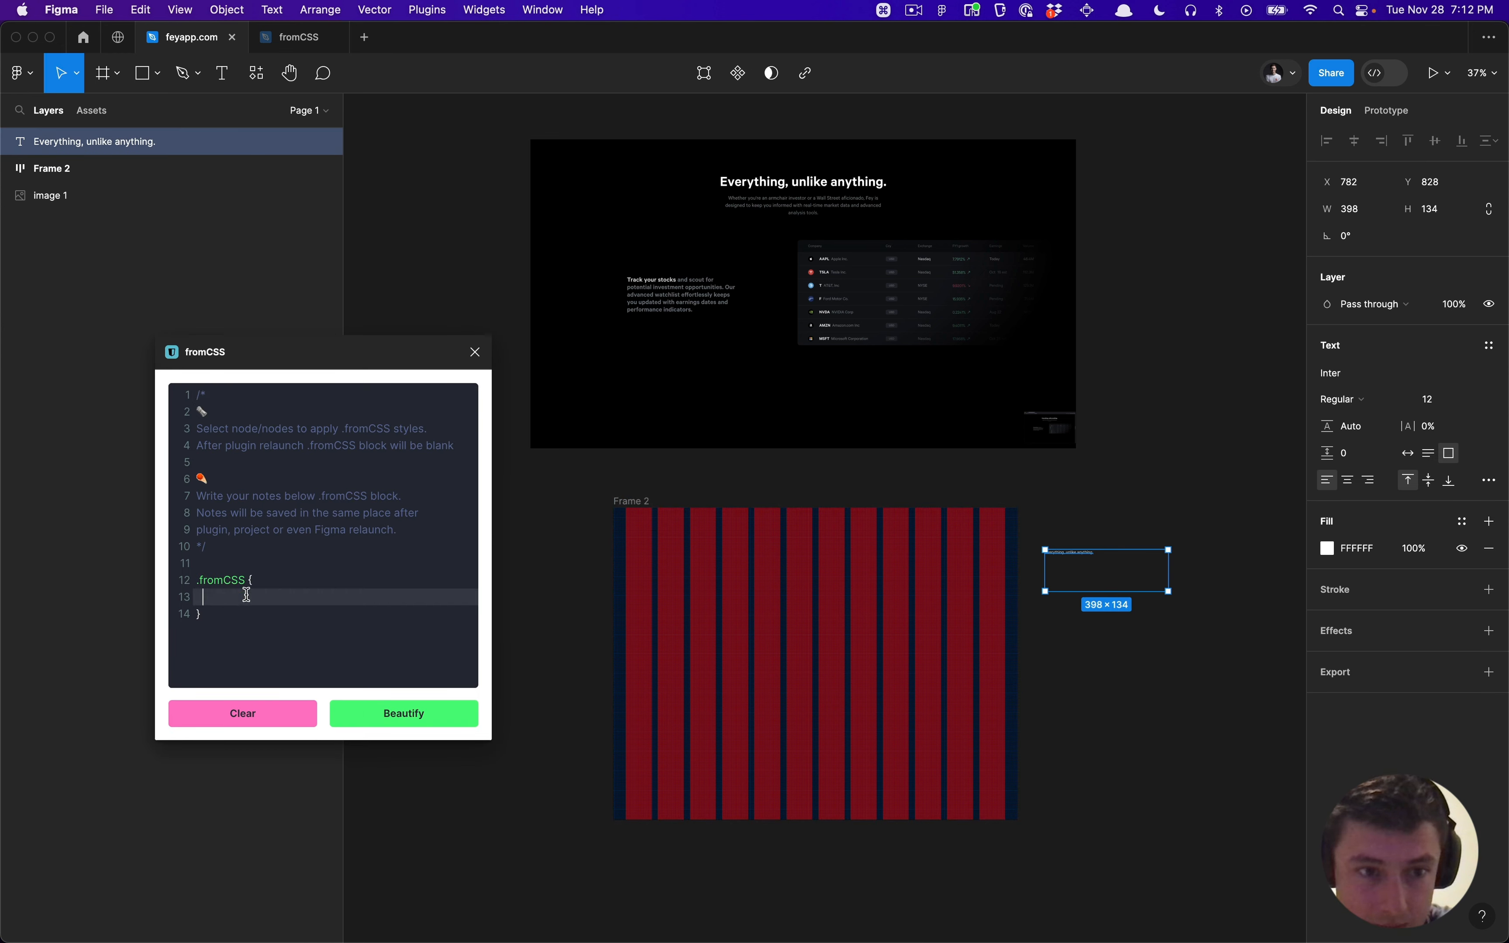
click(251, 552)
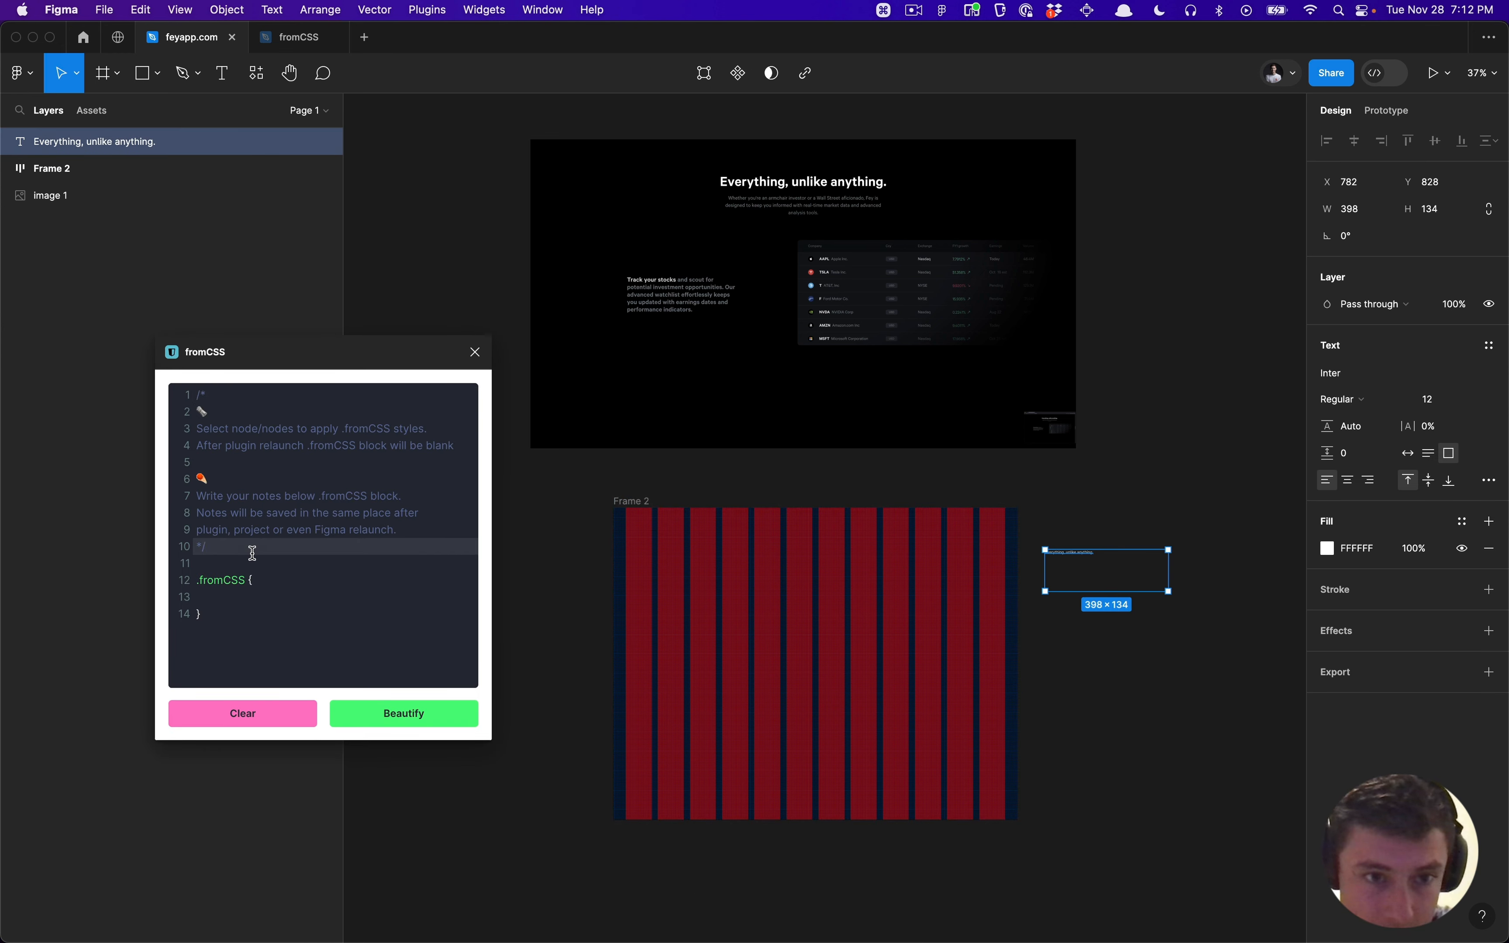
key(Down)
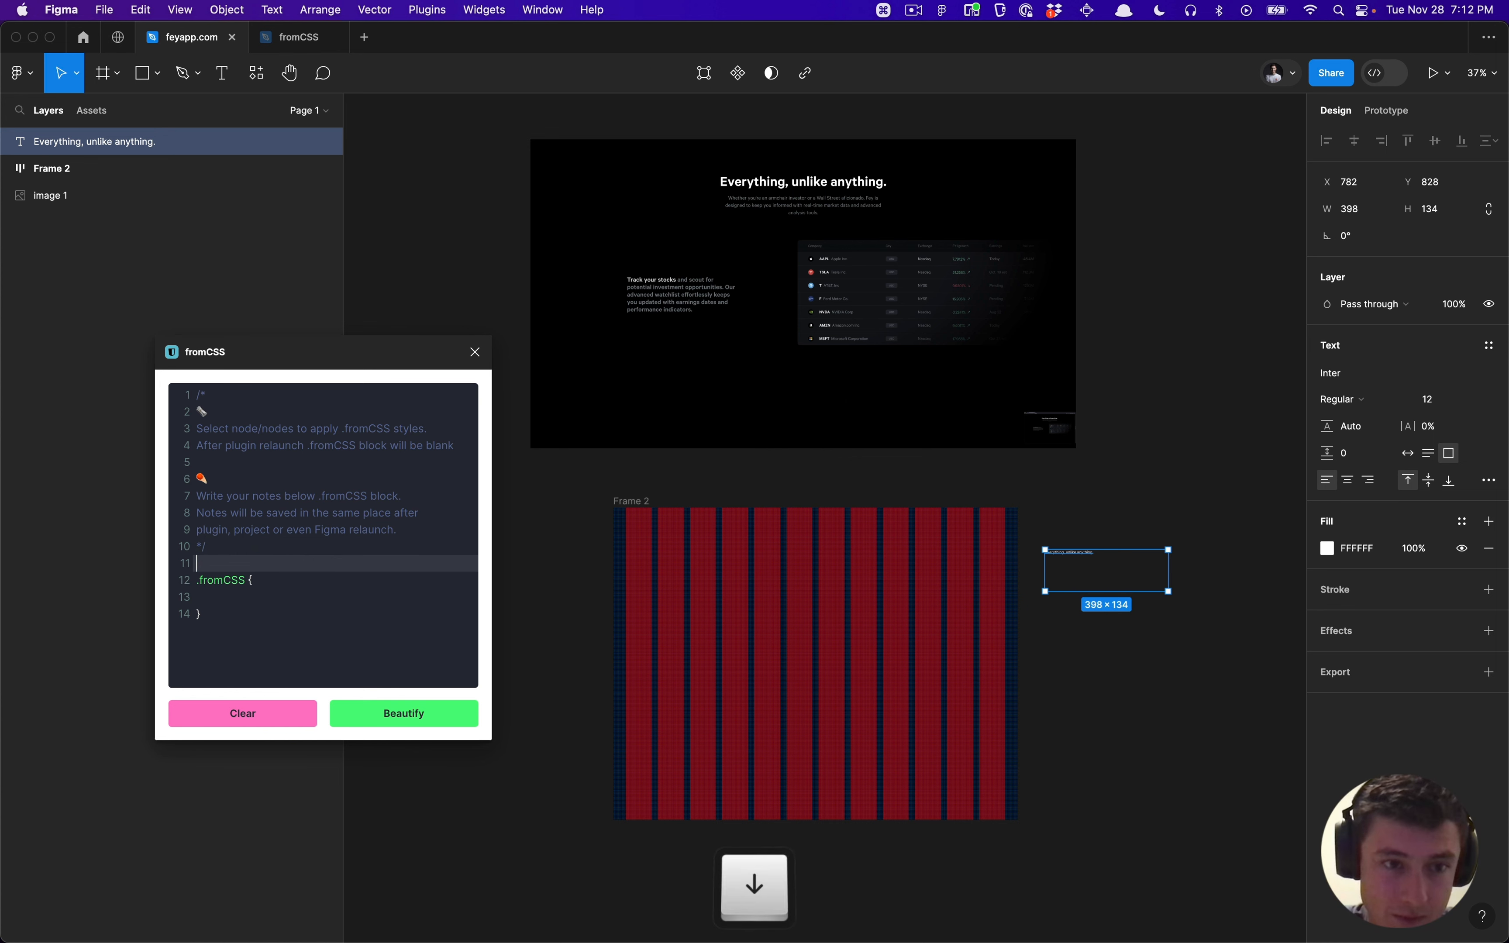
key(shift+super+Up)
key(BackSpace)
key(Down)
key(BackSpace)
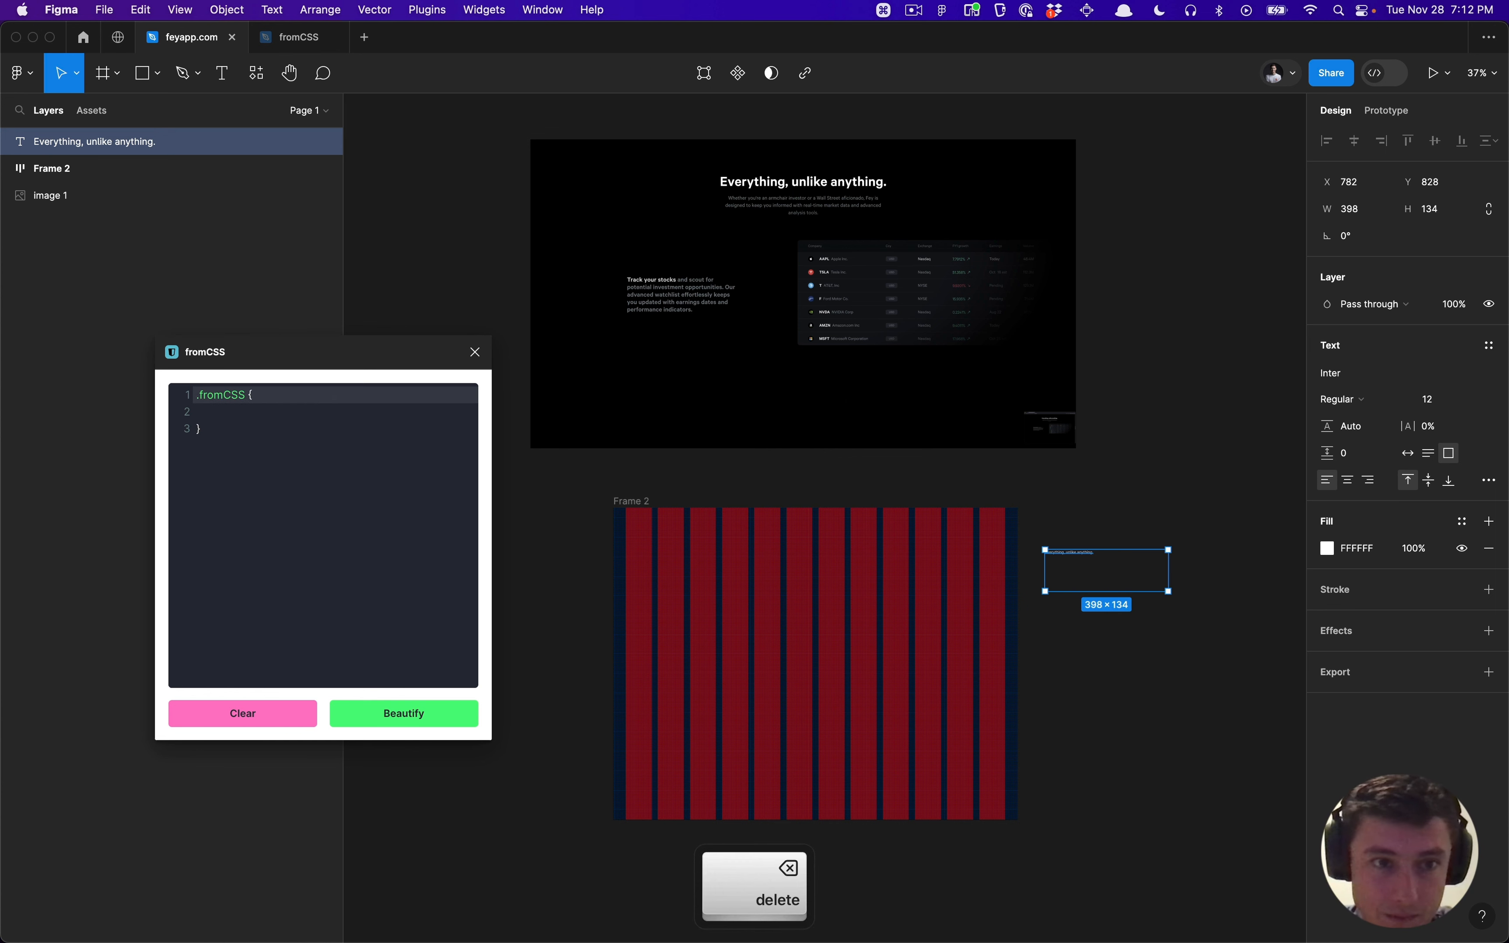
Step: Apply font-weight: 600, font-size: 48px and line-height: 110% to the heading through the .fromCSS block and tidy the rules' indentation
key(Down)
text(font-weight: 600;  font-size: 48px;  line-height: 110%;)
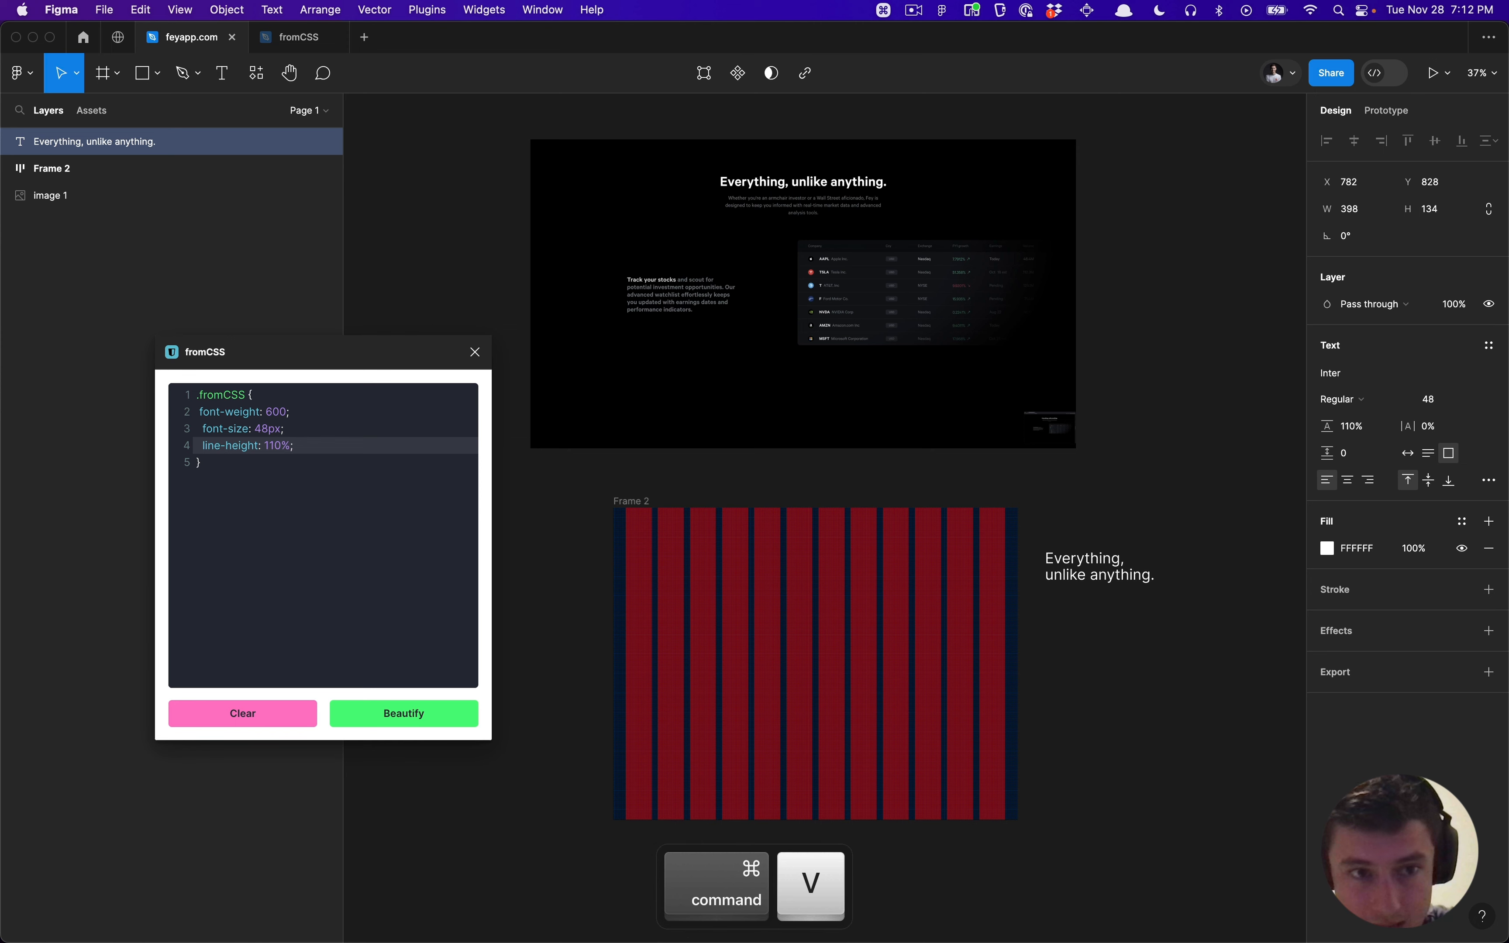
key(shift+super+Left)
key(shift+Up)
key(shift+Tab)
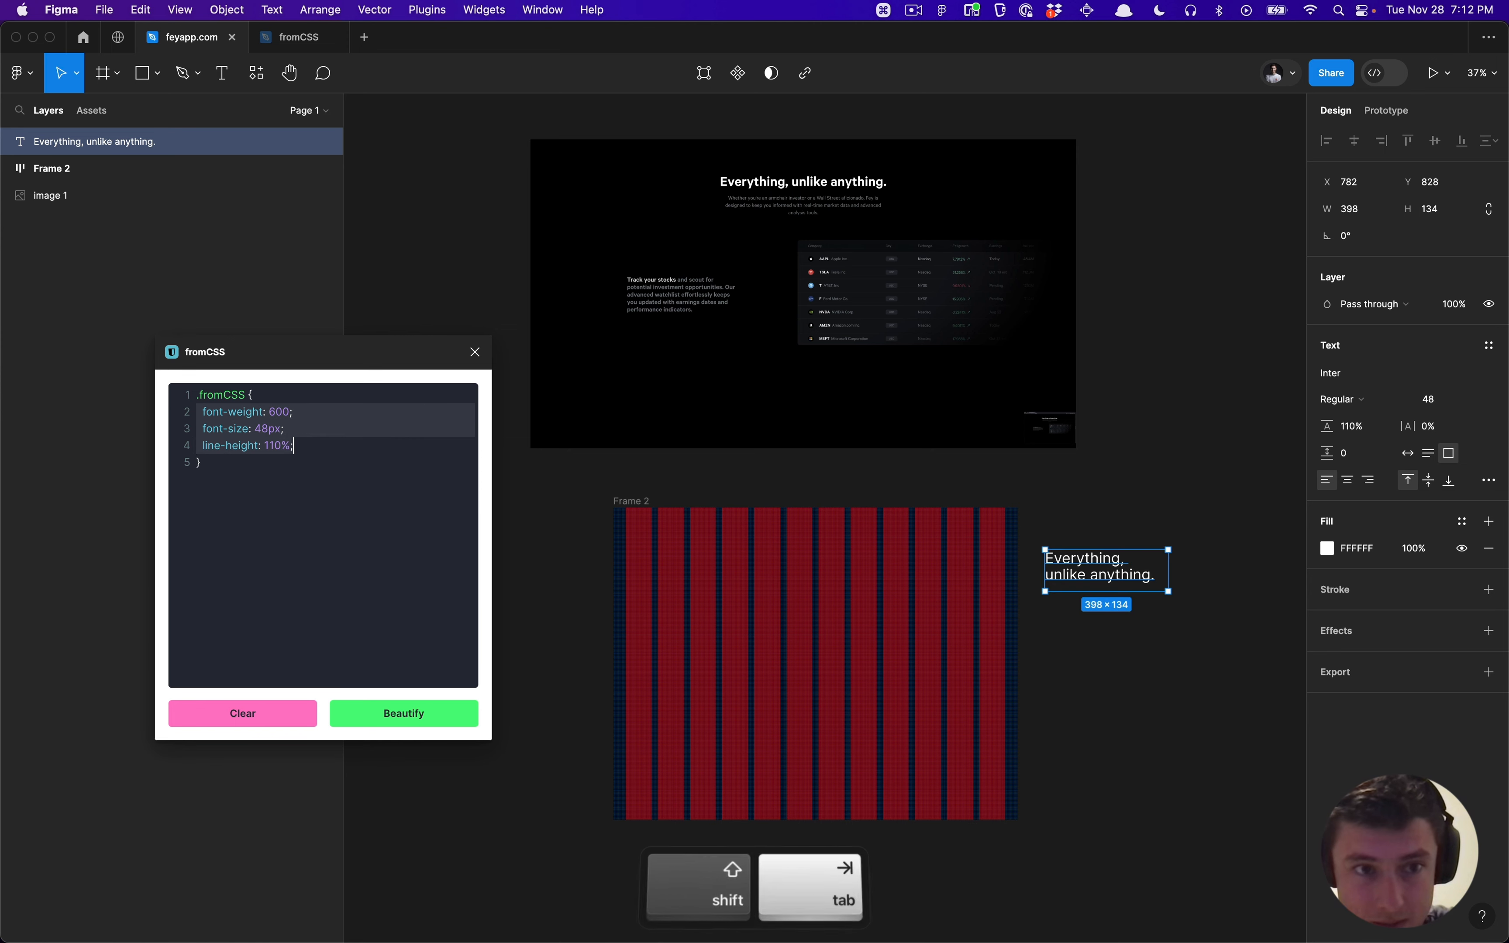
key(Up)
Step: Switch to Firefox and check the heading's font-weight, font-size and line-height rules in the Developer Tools
key(super+Tab)
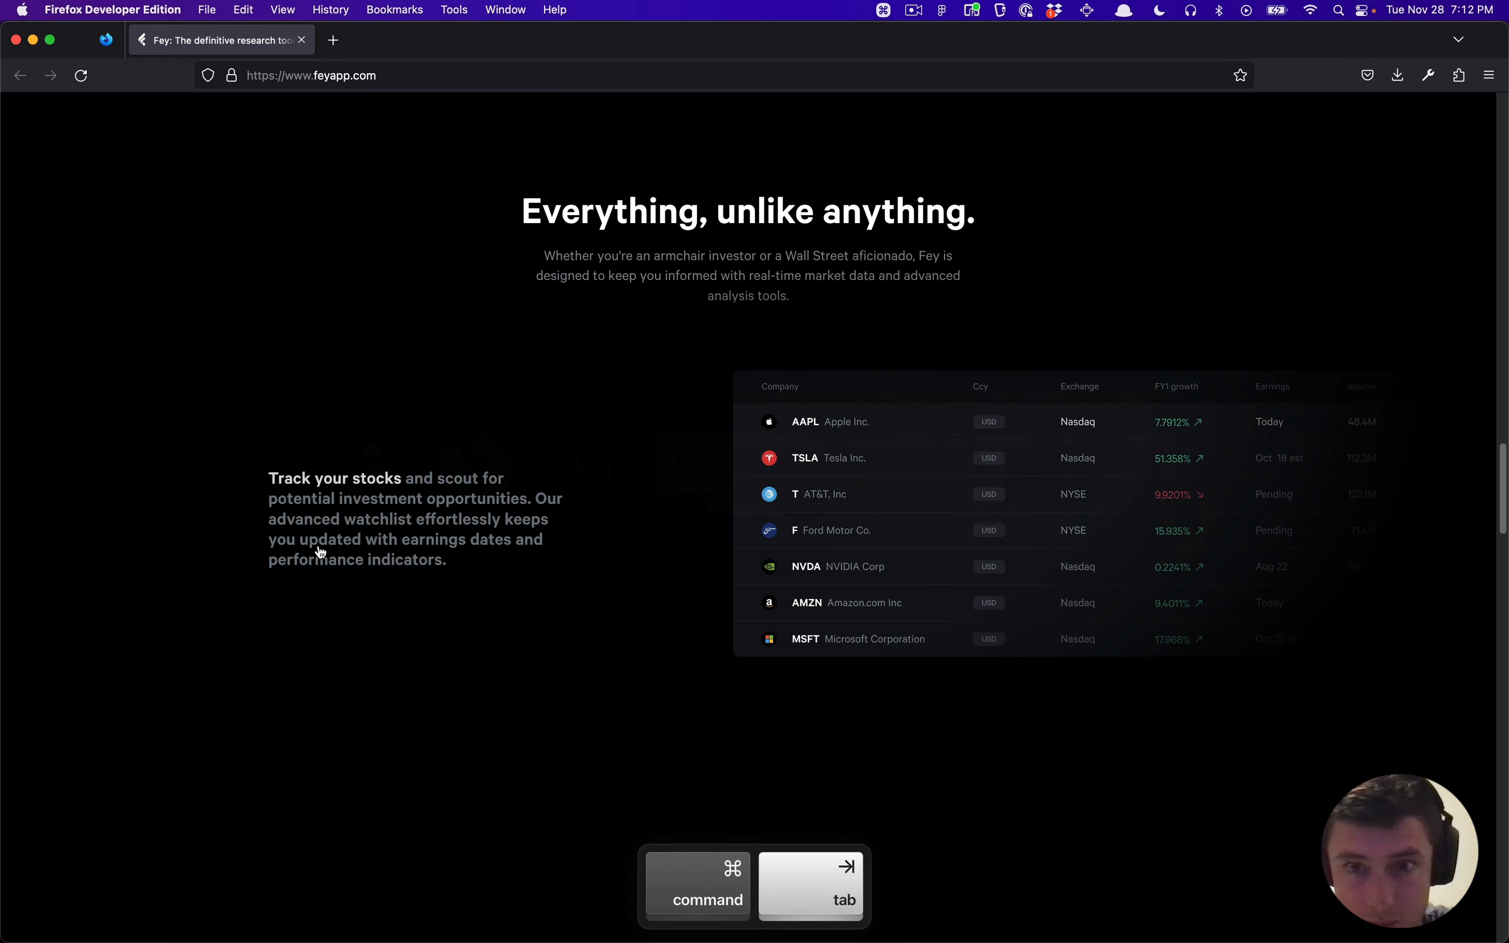
key(super+grave)
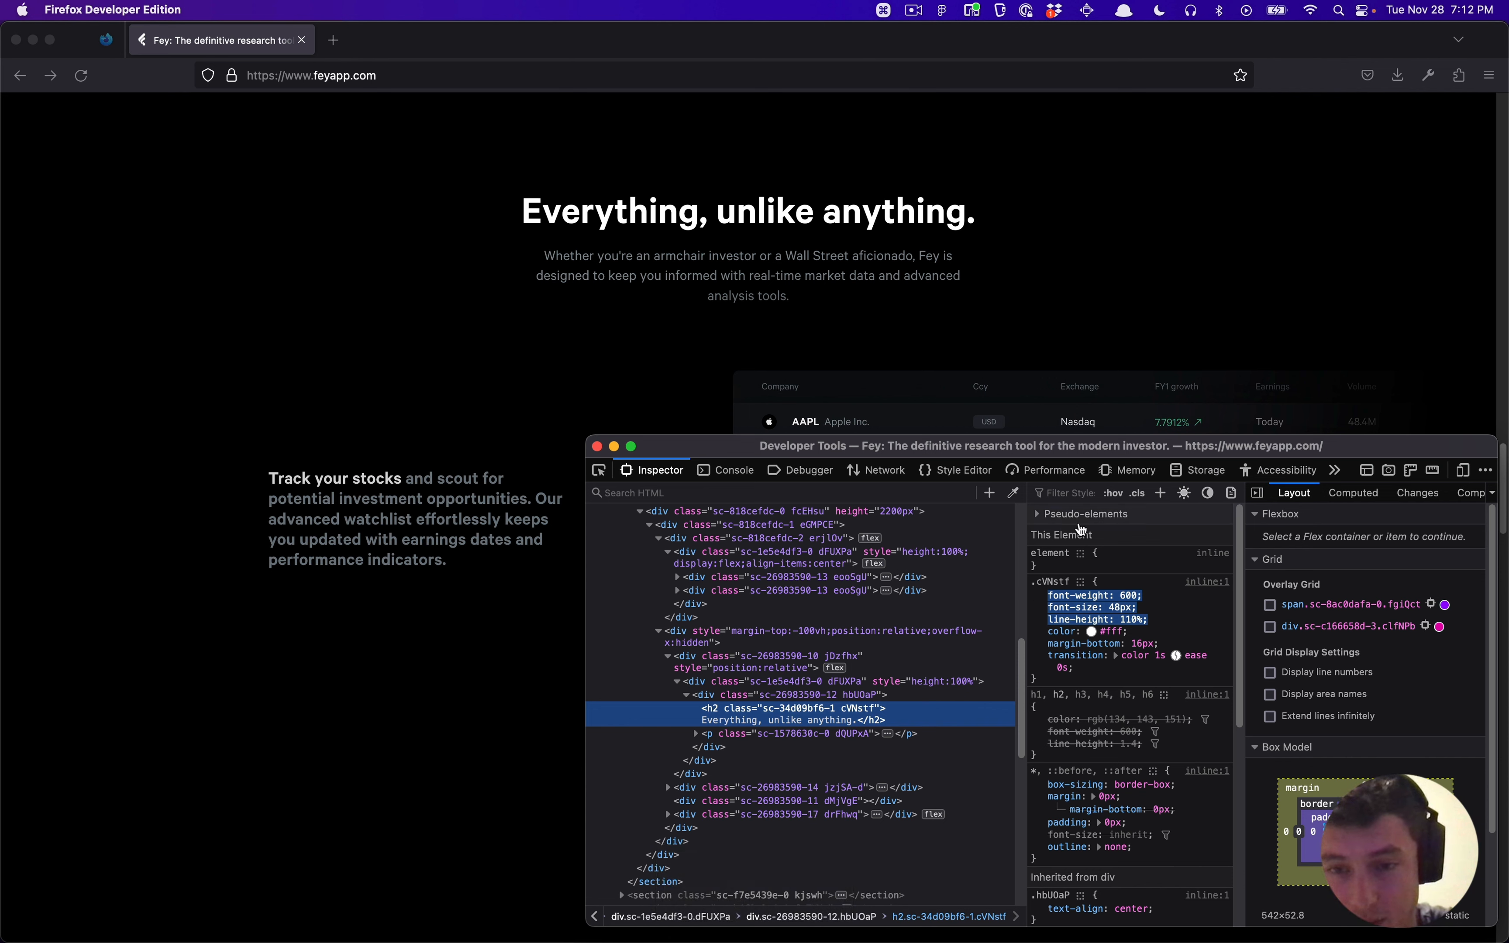
key(super)
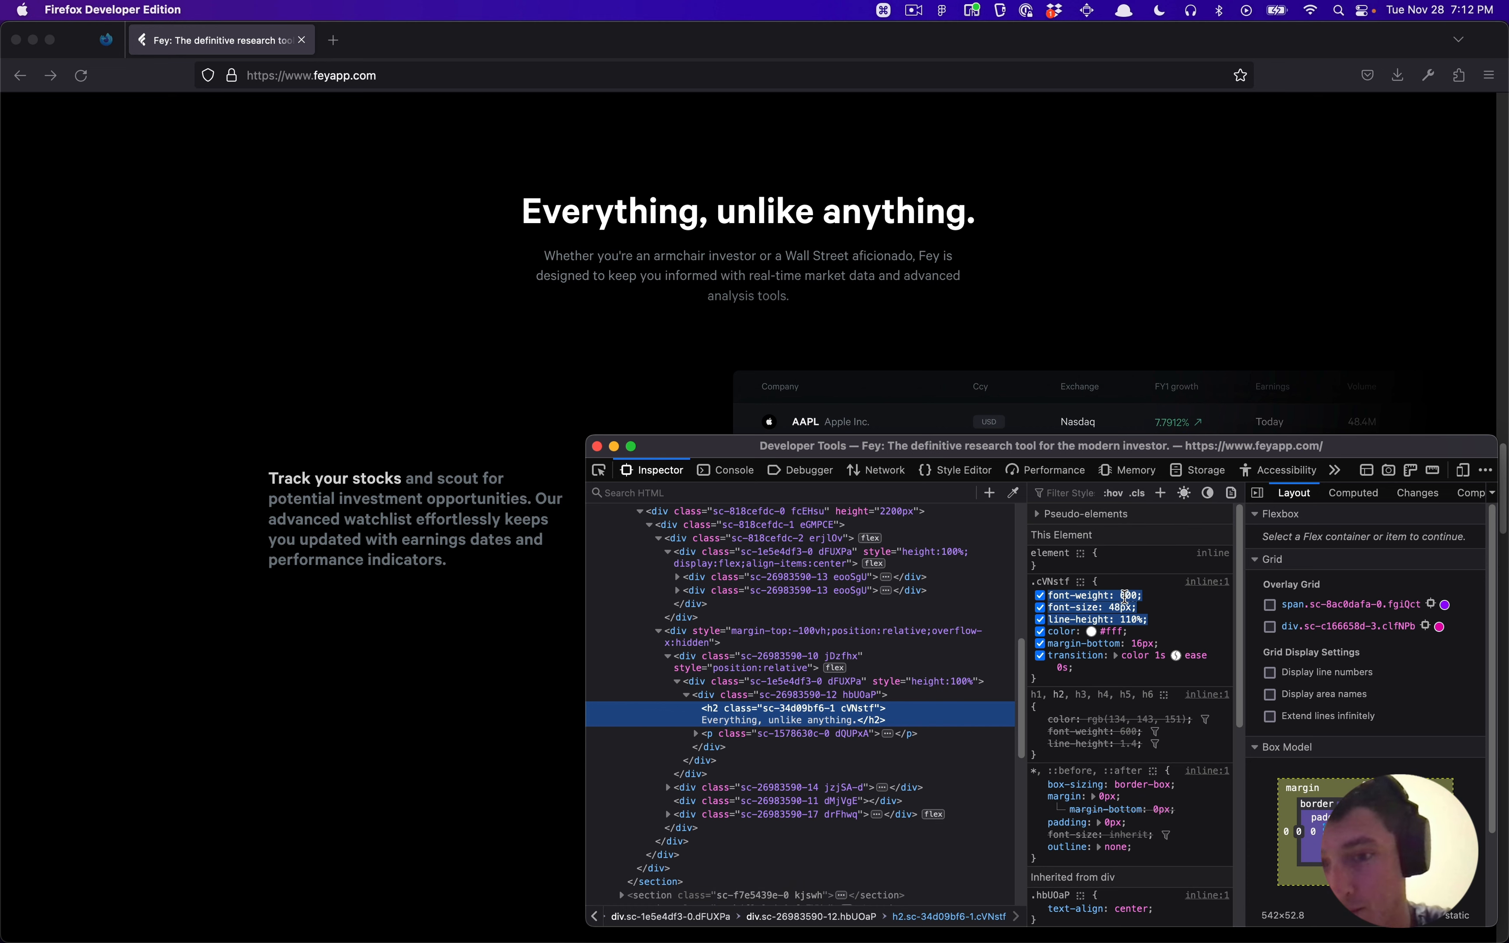
Step: Return to Figma and compare the styled heading with the heading in the site screenshot
key(super+Tab)
click(1007, 492)
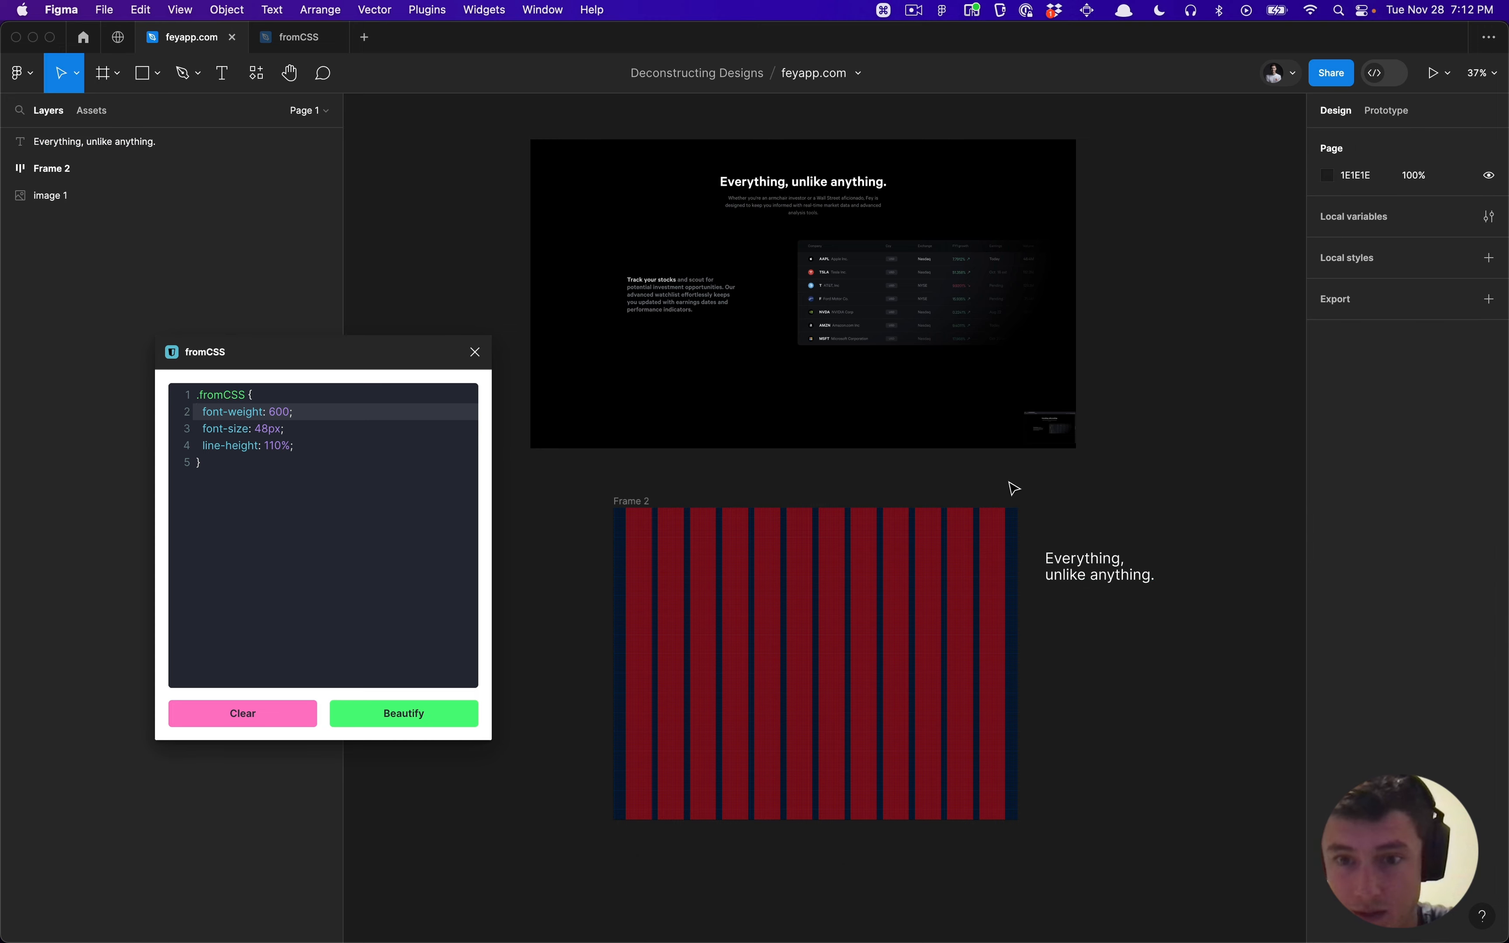
scroll(1046, 540, up, 10)
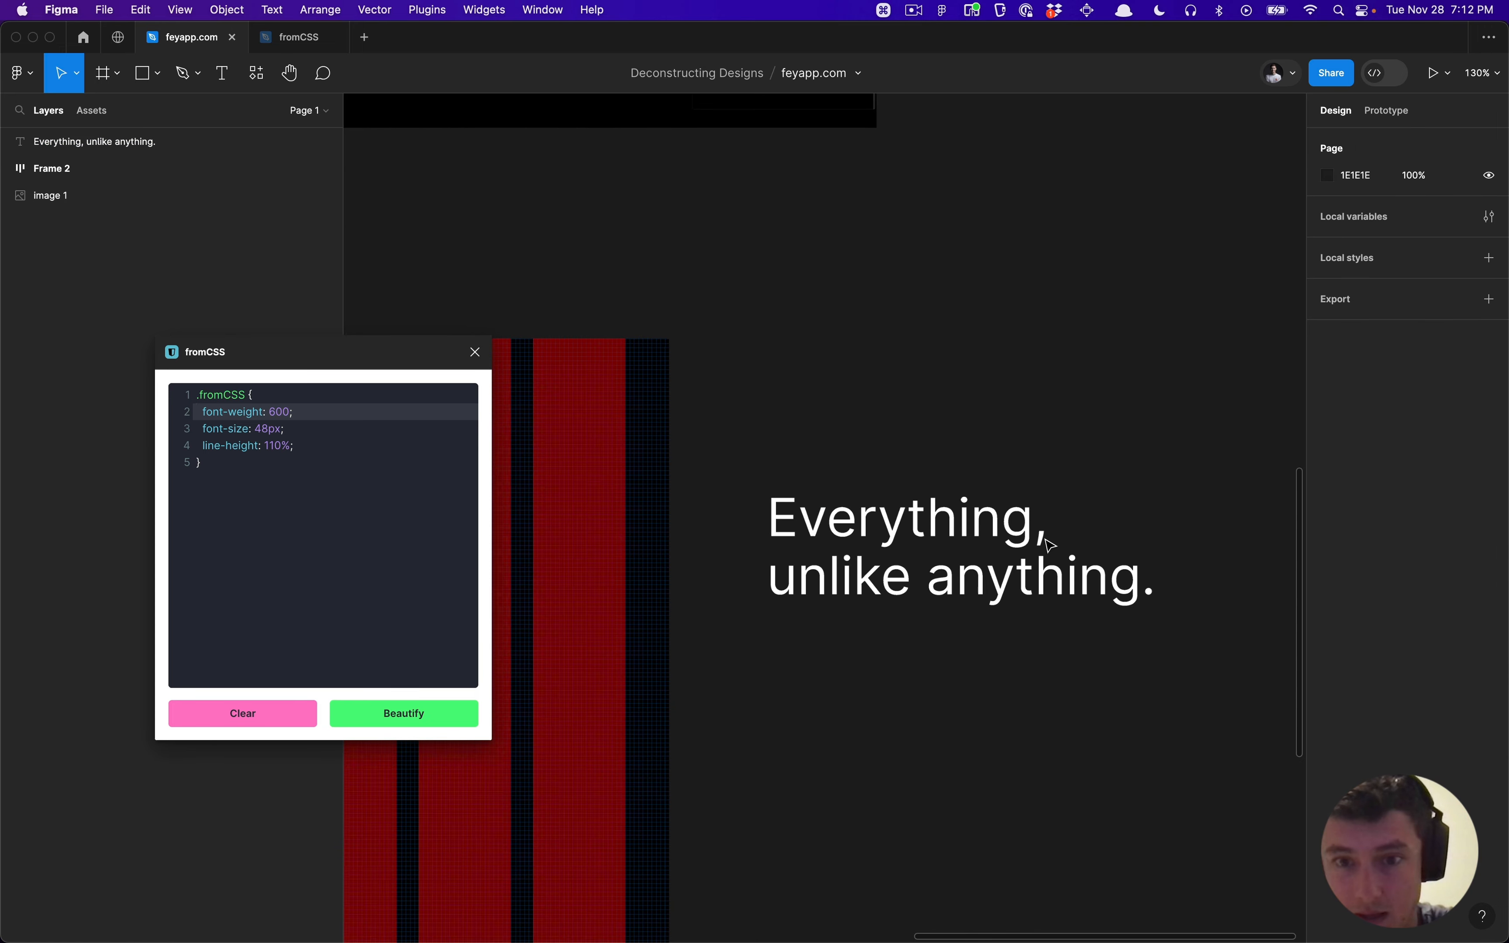
click(877, 542)
scroll(851, 460, down, 5)
scroll(850, 460, up, 2)
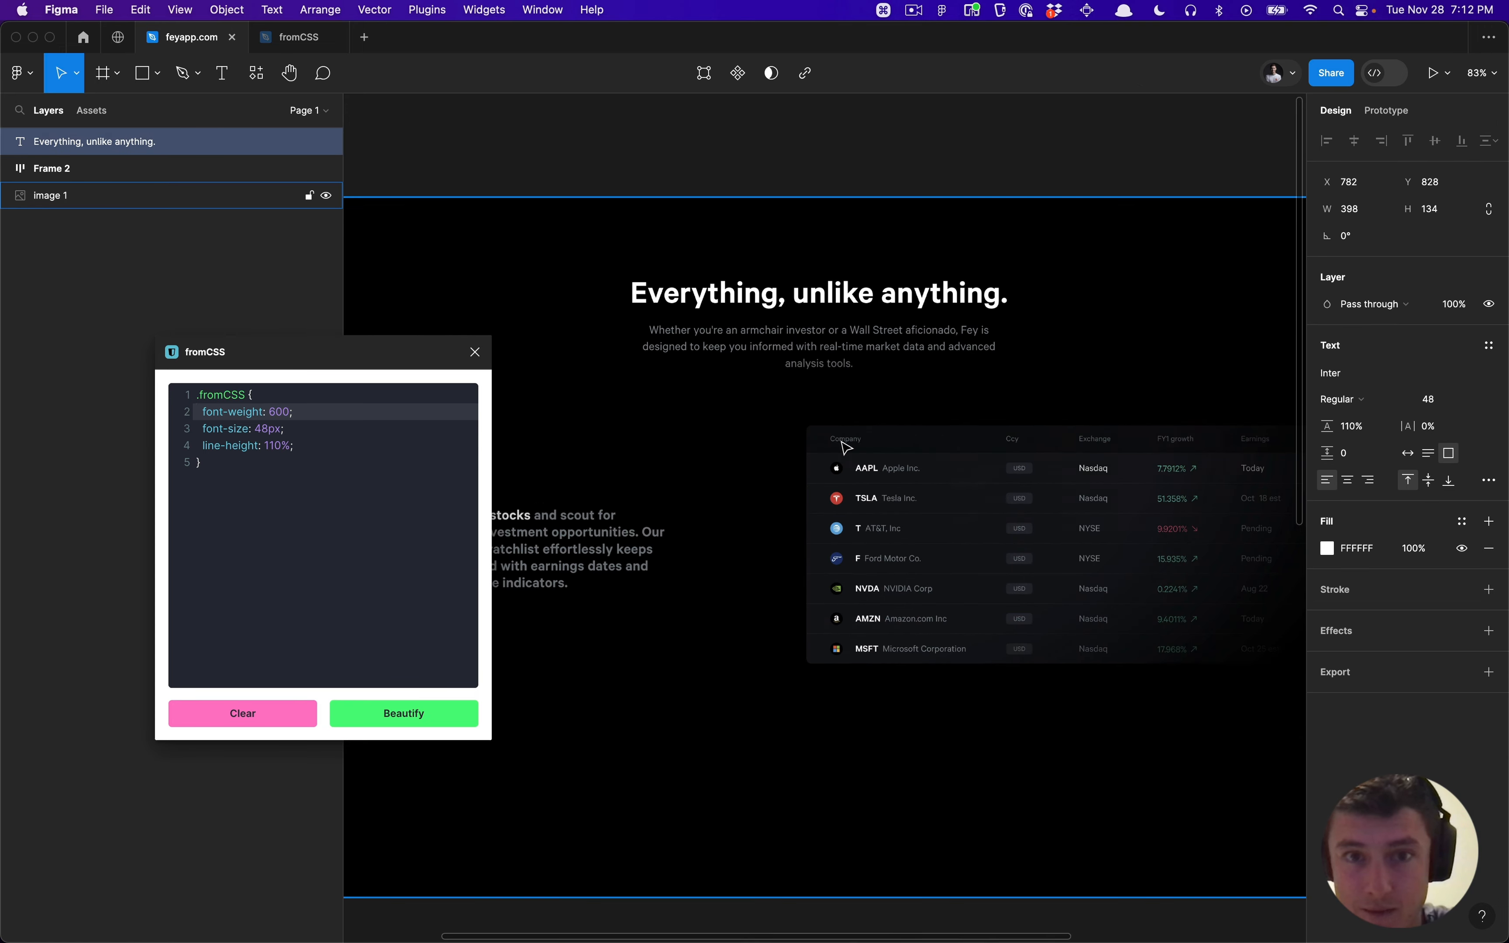
scroll(774, 279, down, 10)
scroll(1018, 690, down, 5)
scroll(1018, 690, right, 3)
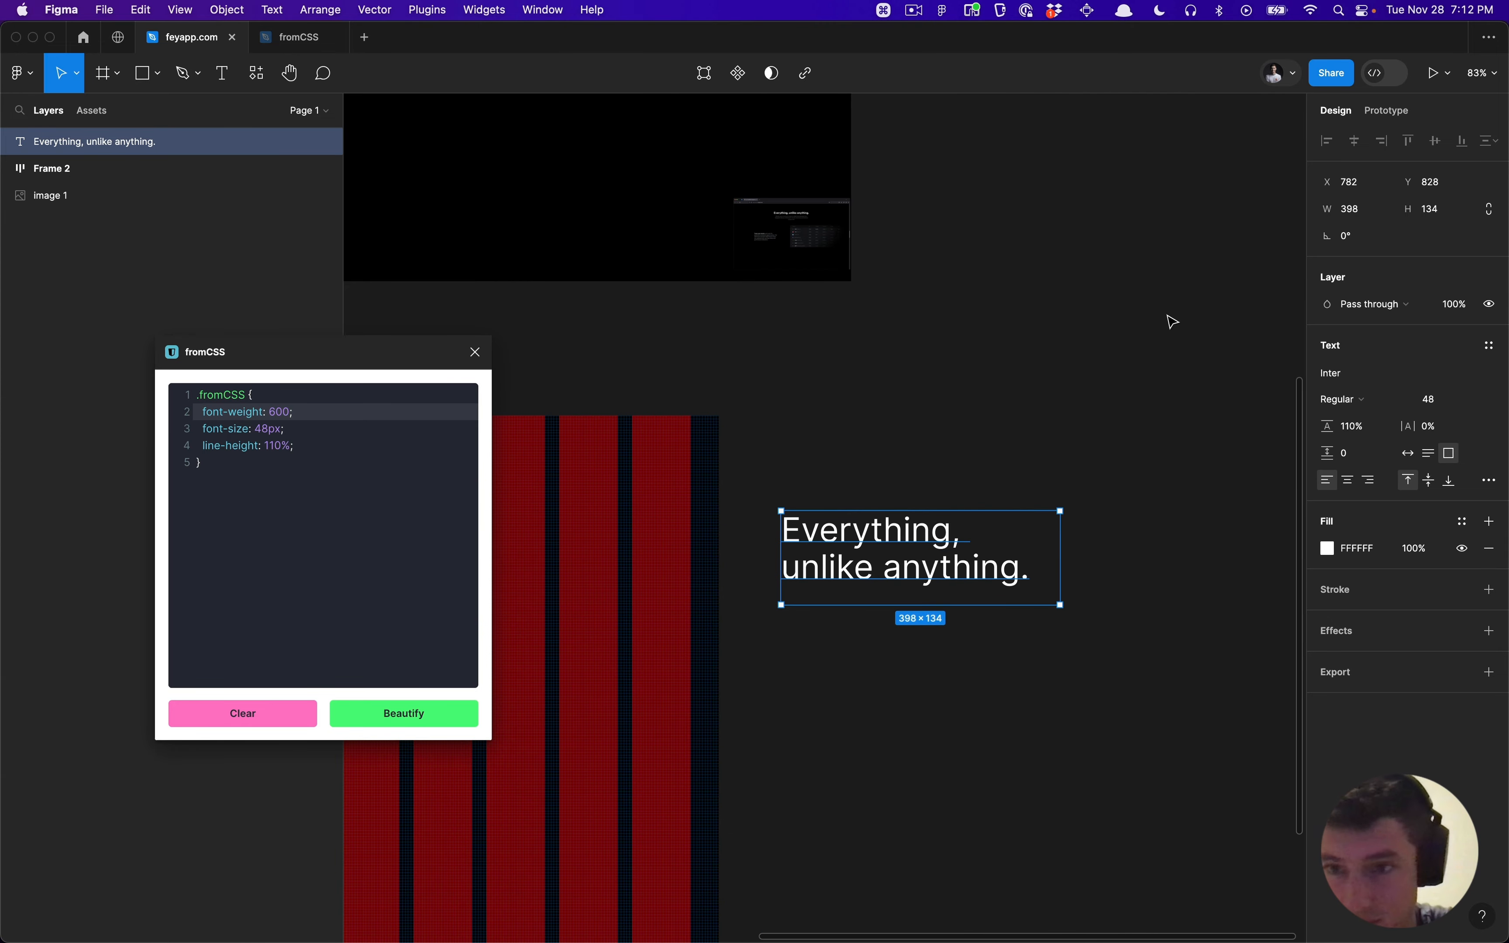
Step: Set the heading text's font weight to Bold, undoing and redoing the change to compare the weights
click(1334, 402)
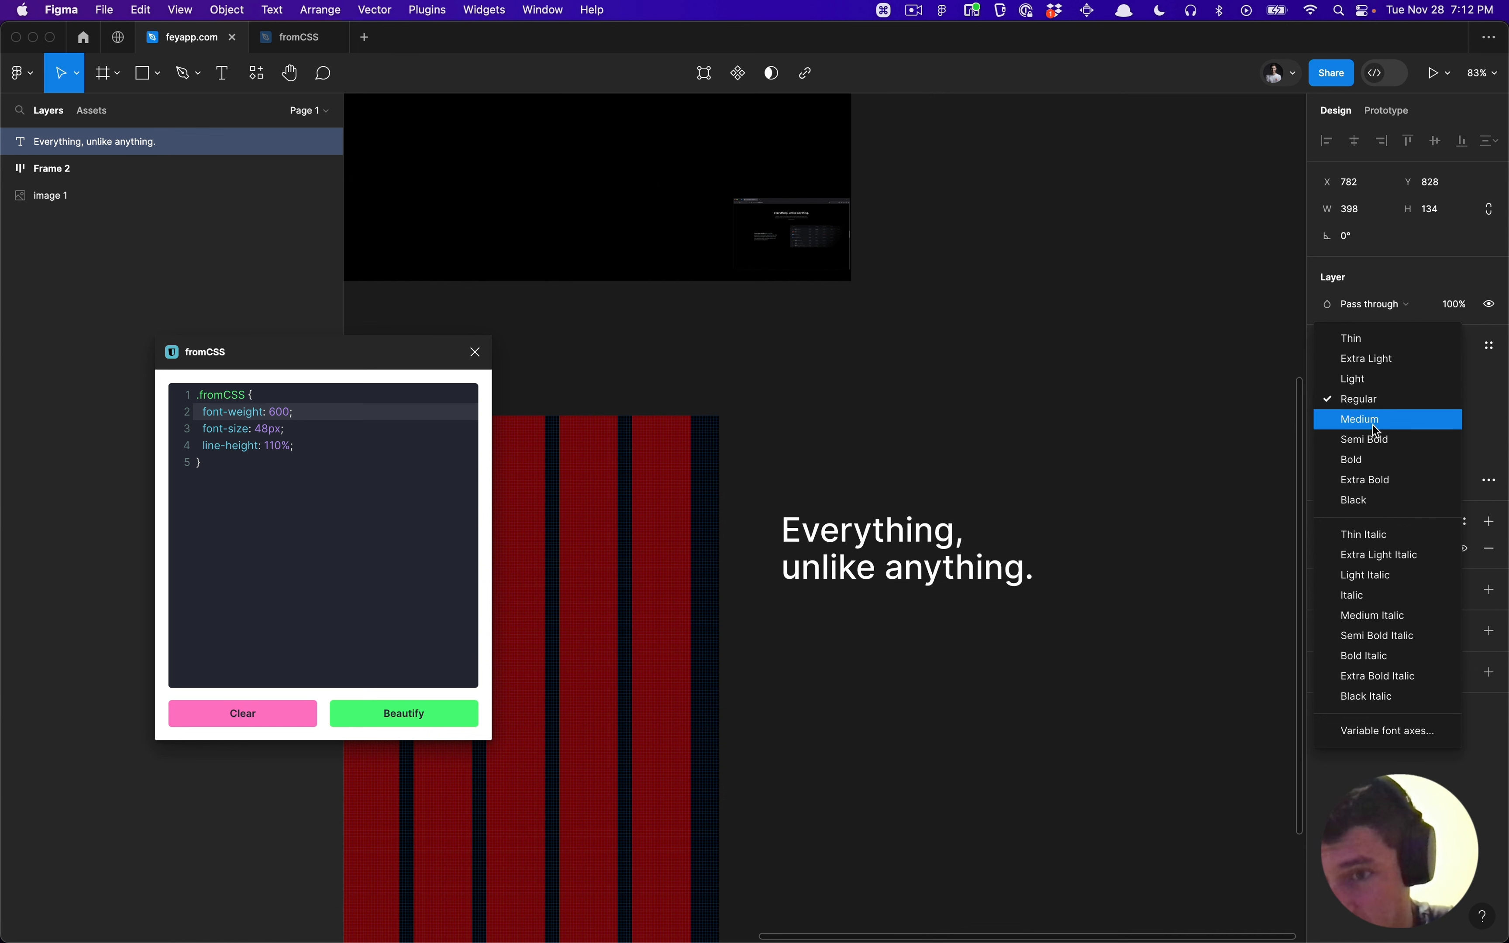
click(1378, 458)
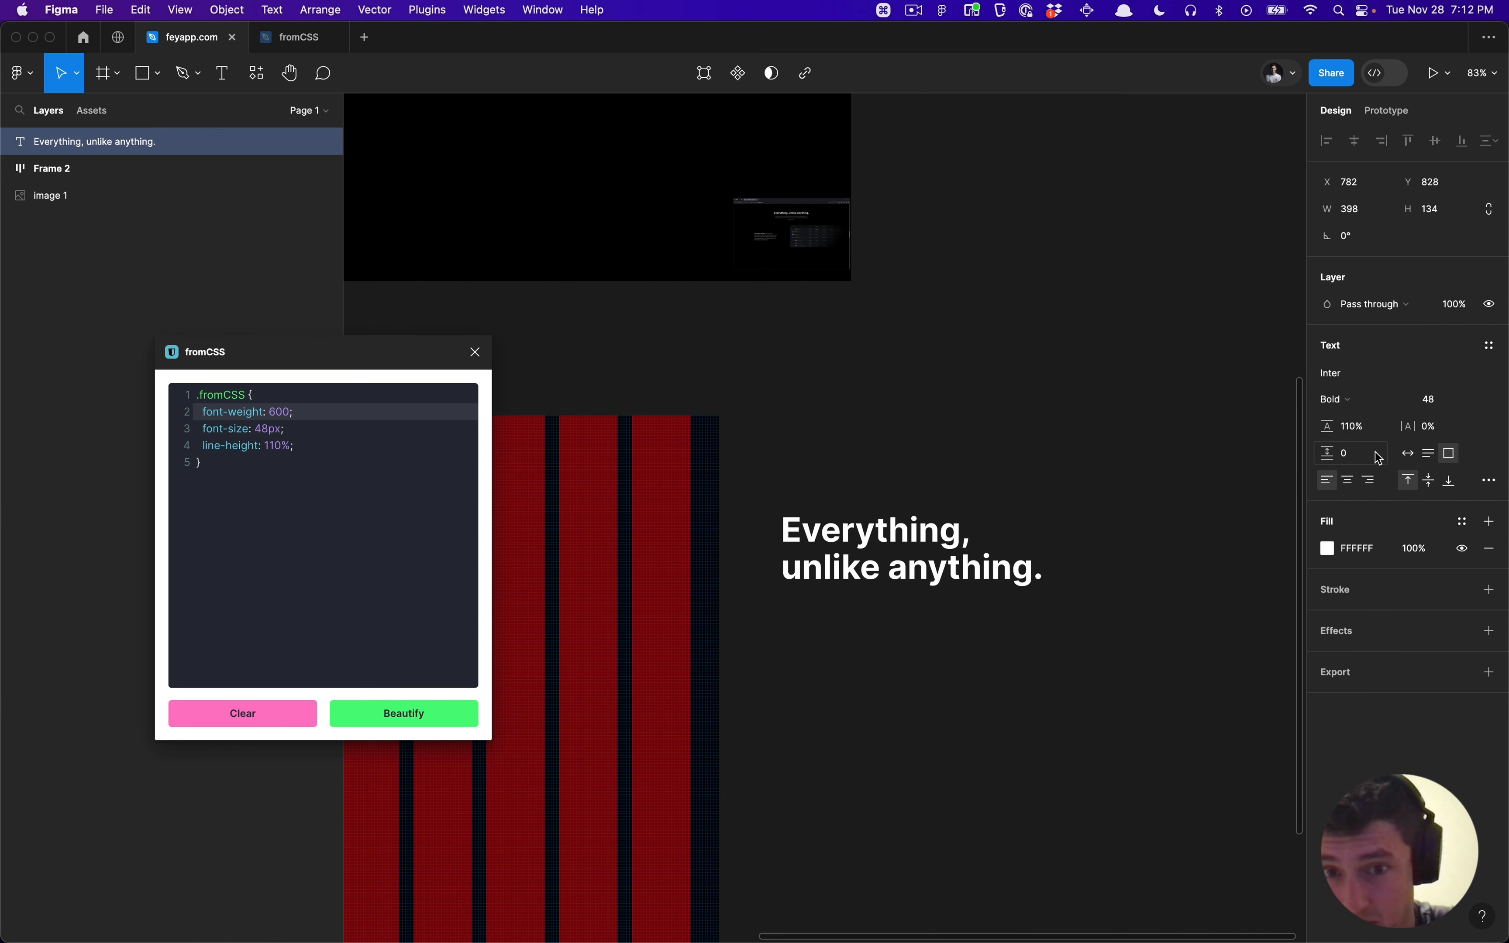
key(super+z)
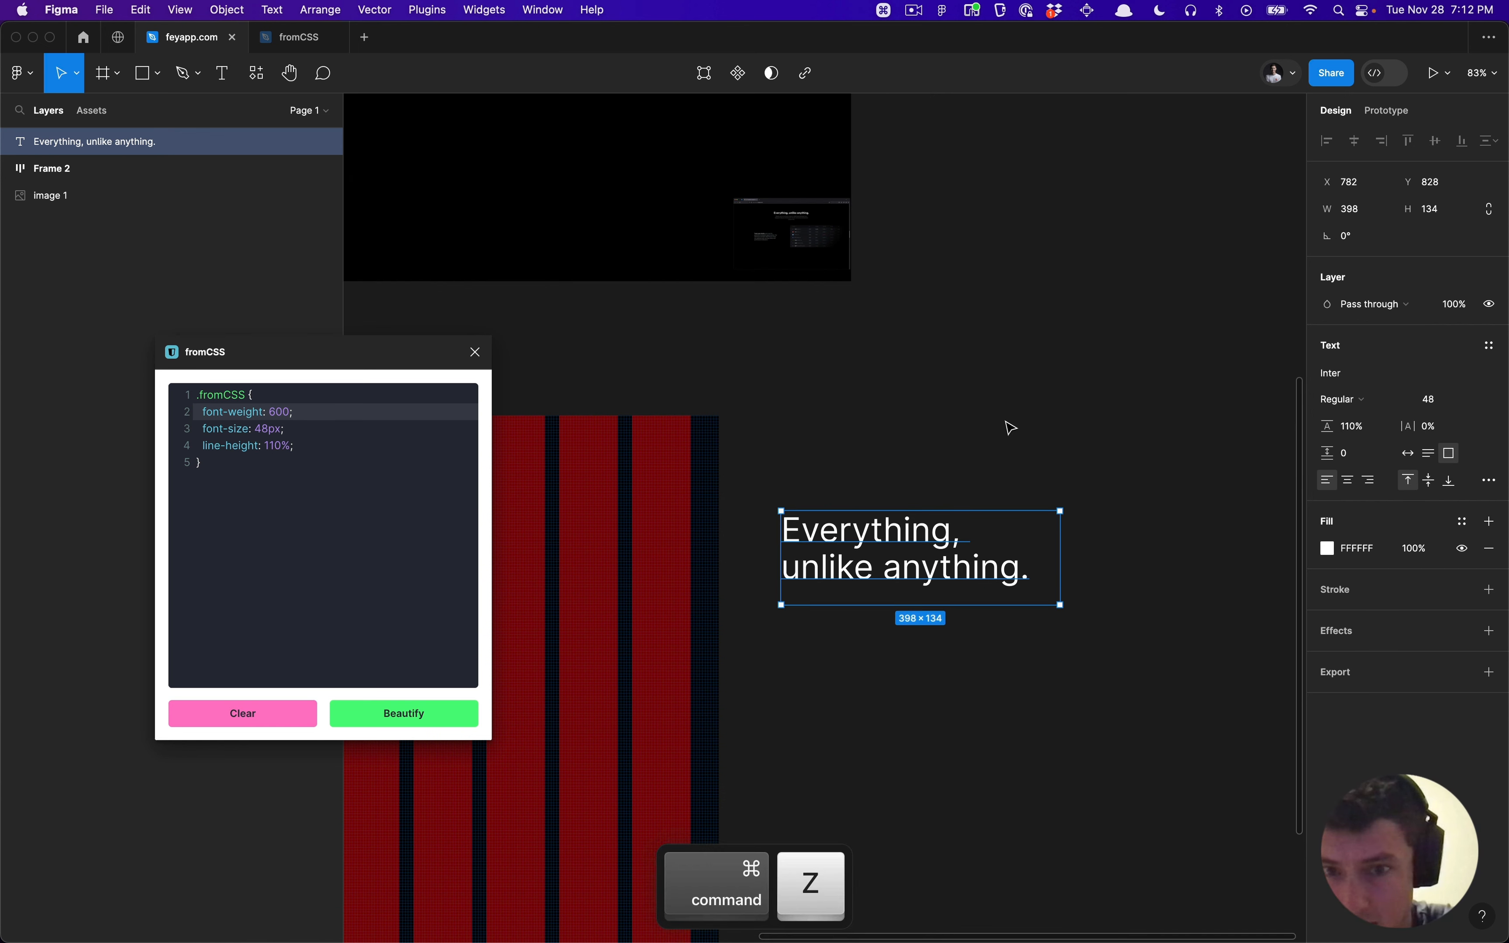
key(super+shift+z)
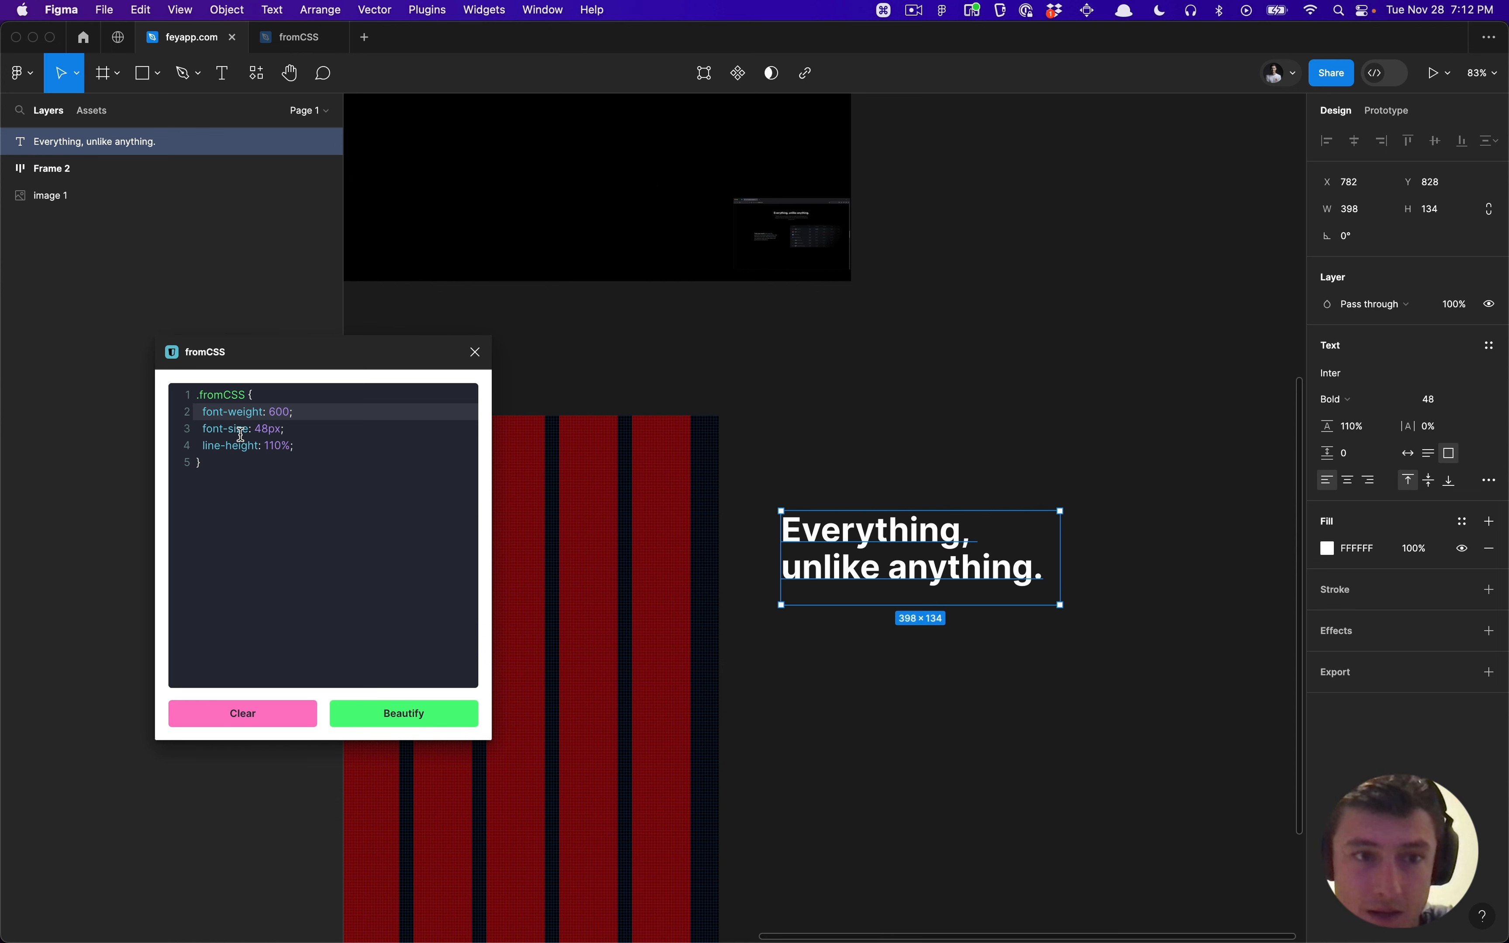
Step: Inspect the heading's generated CSS in Dev Mode, checking its font-weight against the plugin's rule, and go back to design mode
drag(333, 411, 198, 413)
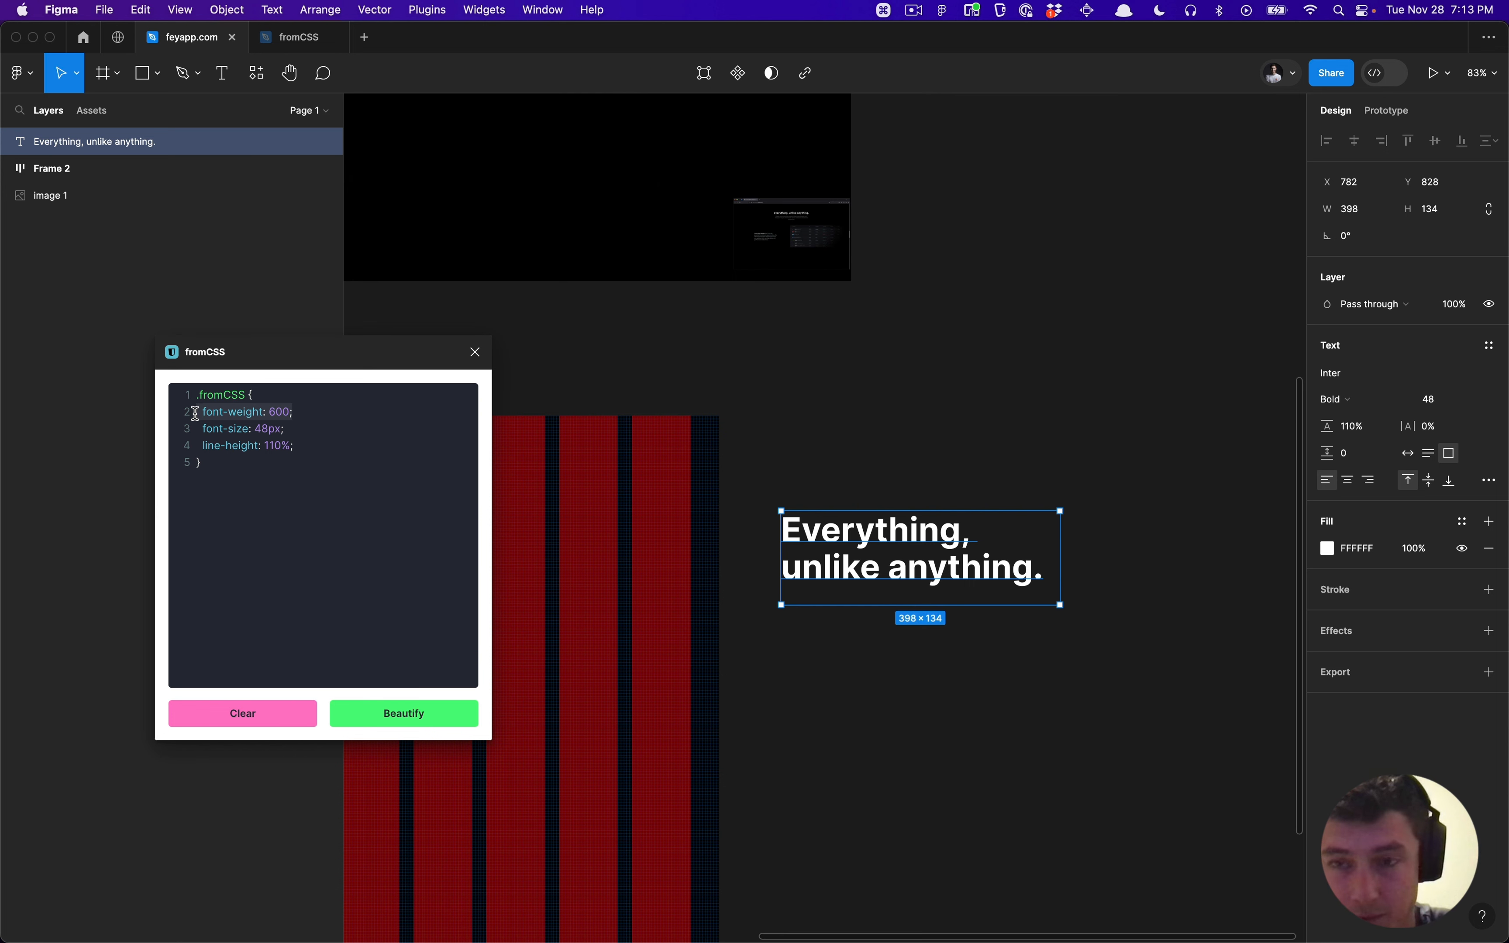
click(929, 327)
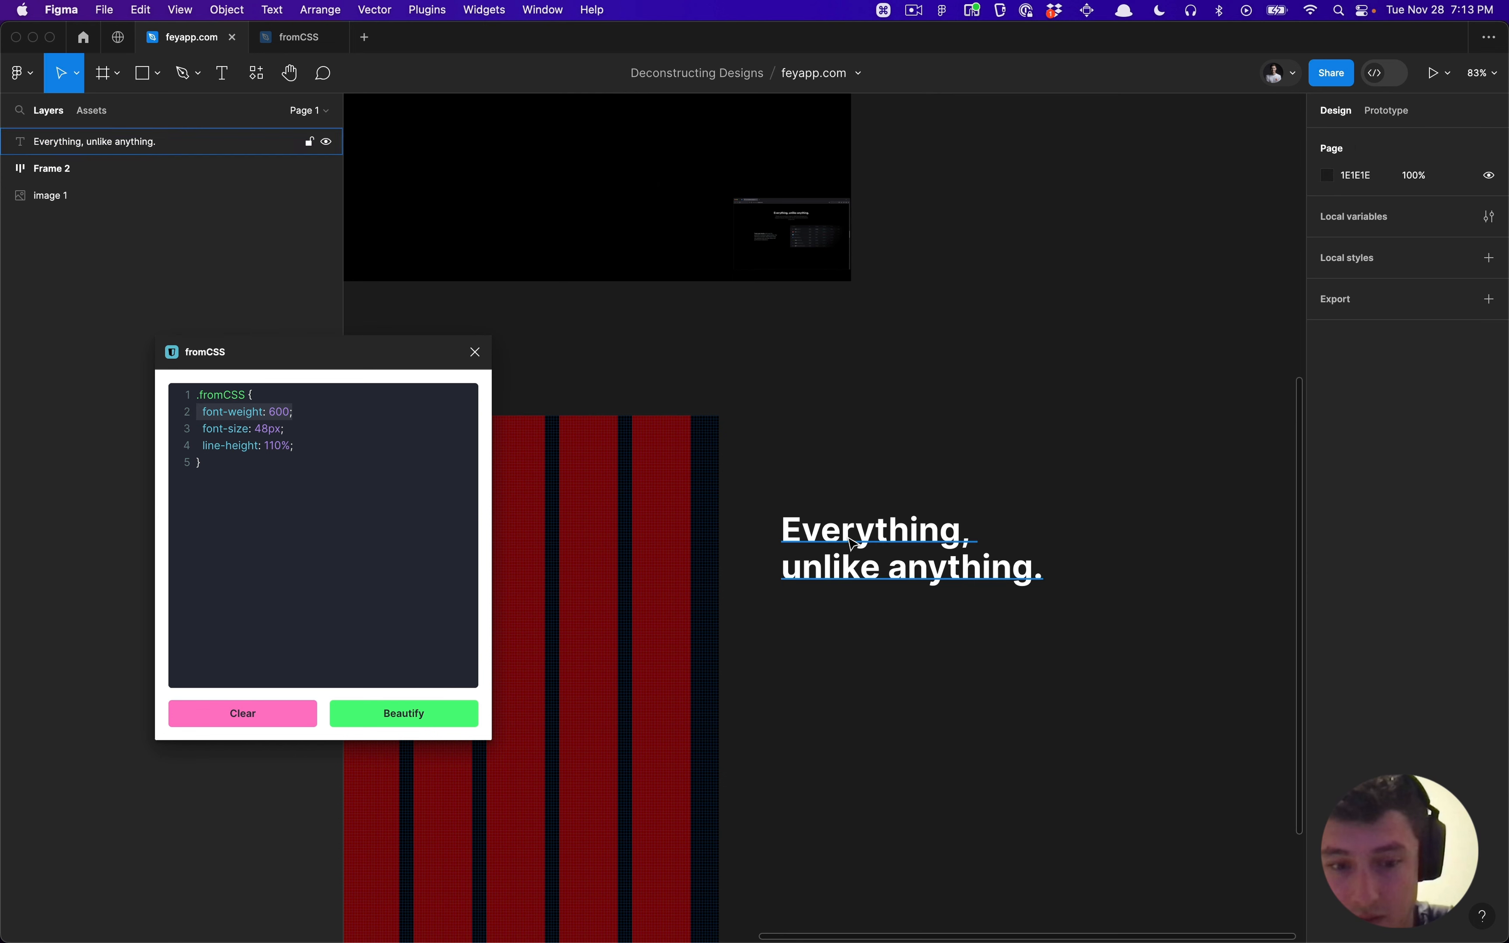
click(868, 527)
key(shift+d)
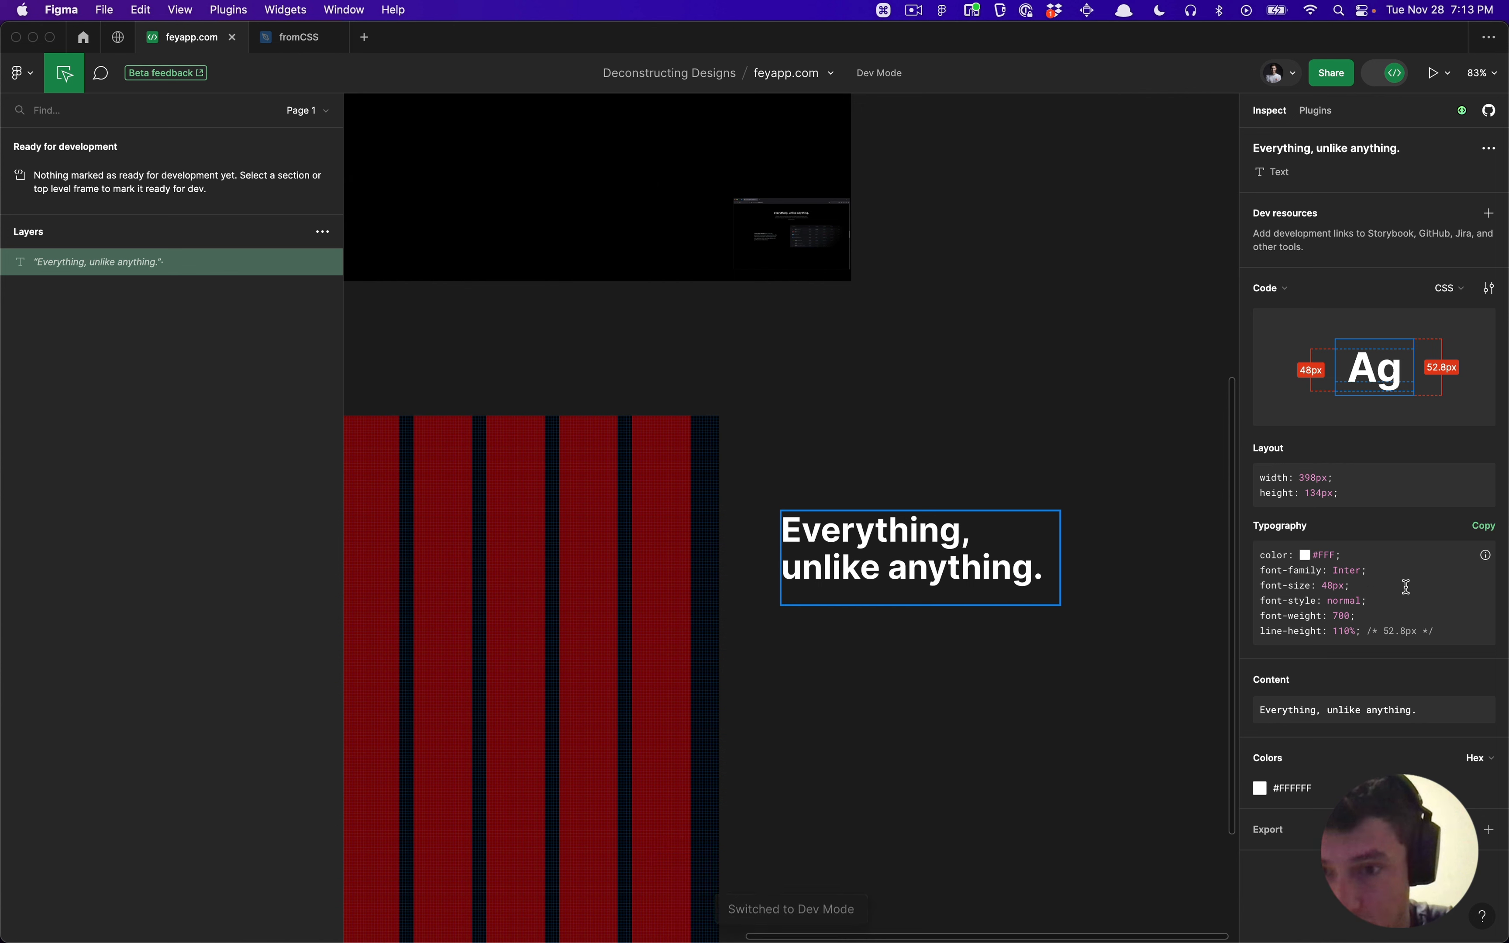
mouse_move(1369, 616)
mouse_down()
mouse_move(1257, 616)
mouse_move(1364, 616)
mouse_up()
click(1261, 616)
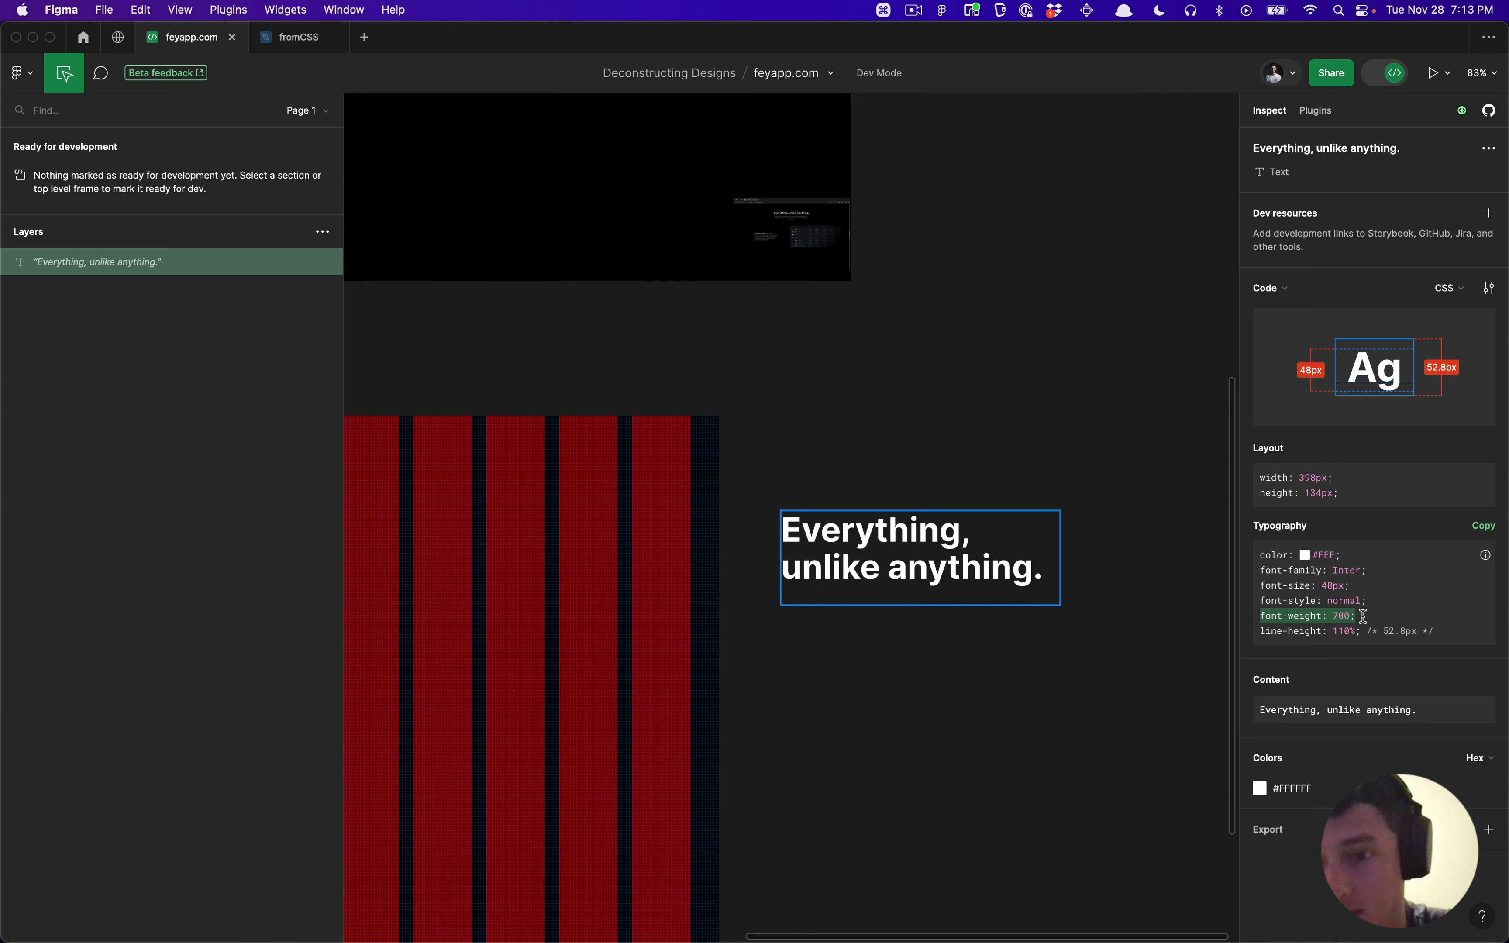
click(1363, 616)
click(1064, 482)
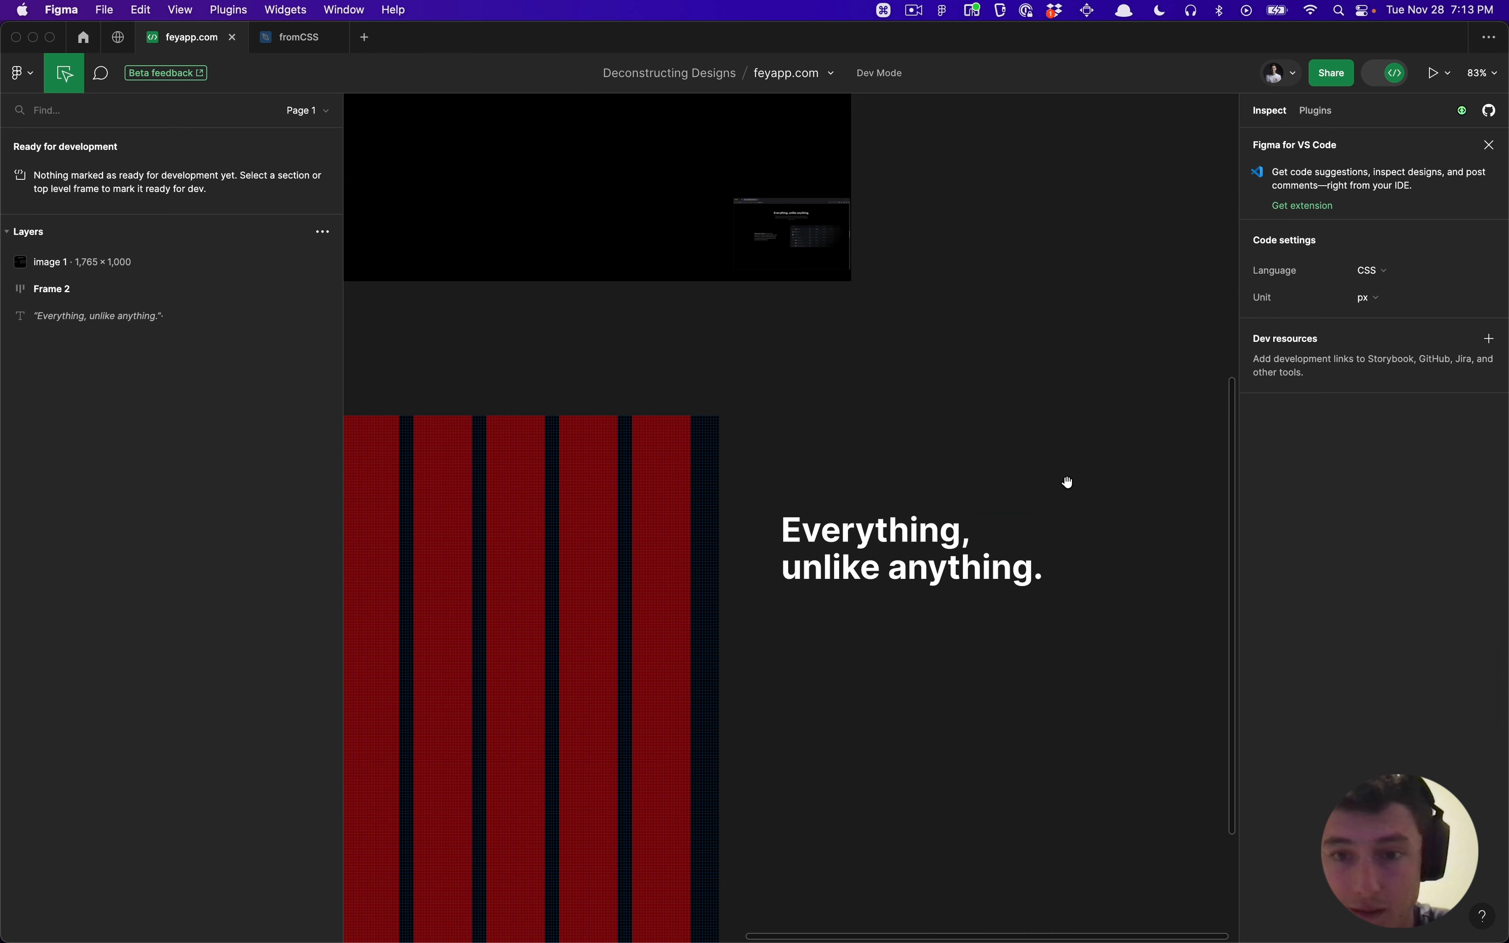
click(861, 550)
key(shift+d)
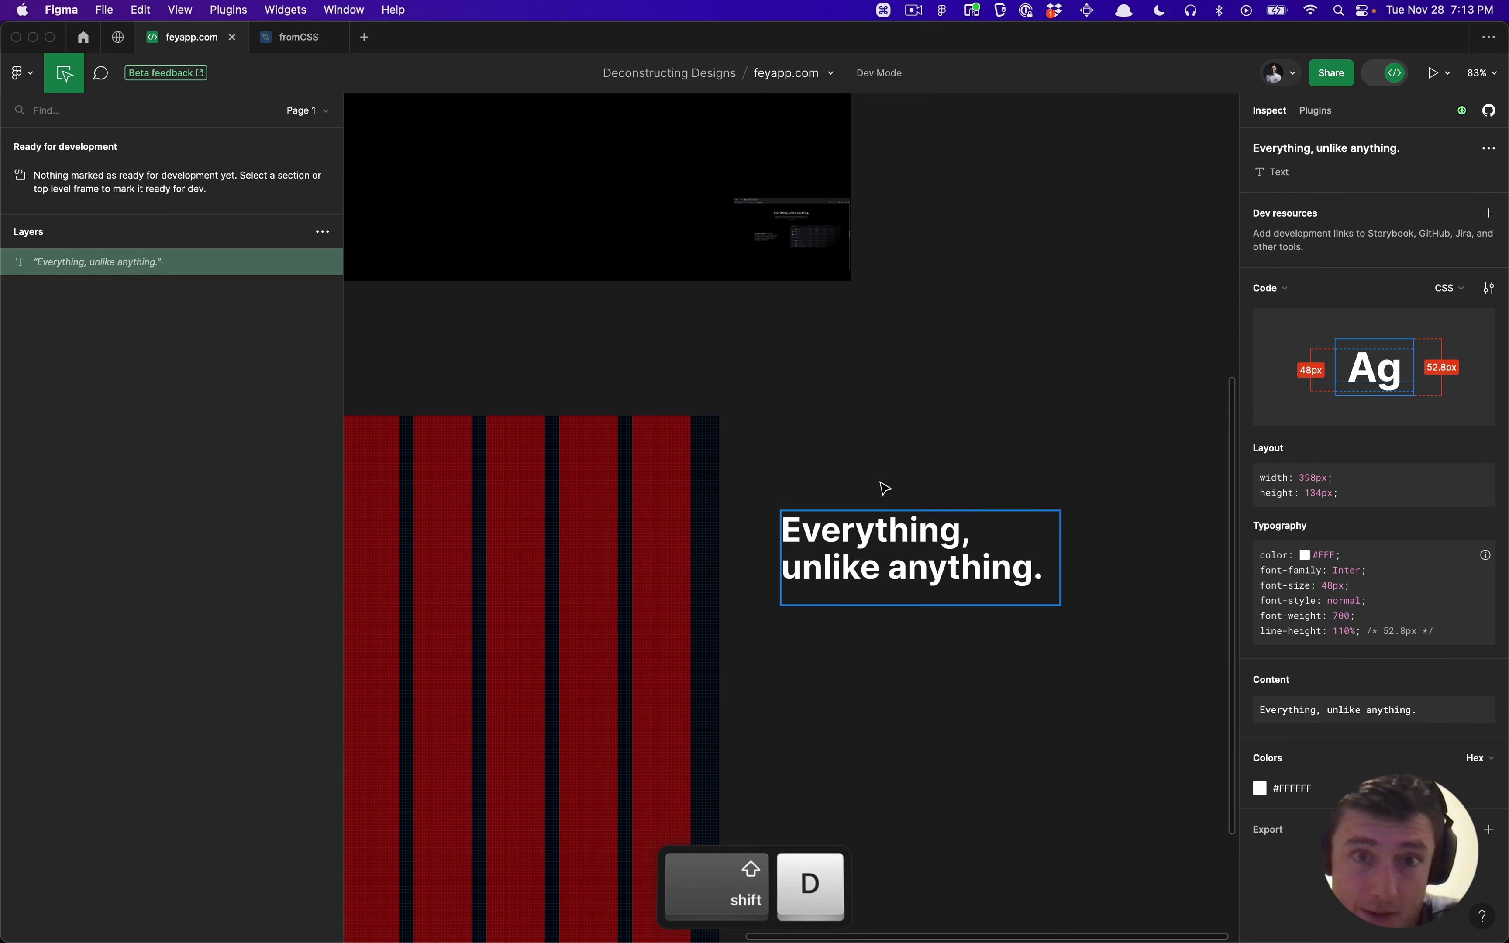
Step: Set the heading's text box to auto width so it fits on a single line
click(890, 477)
click(895, 583)
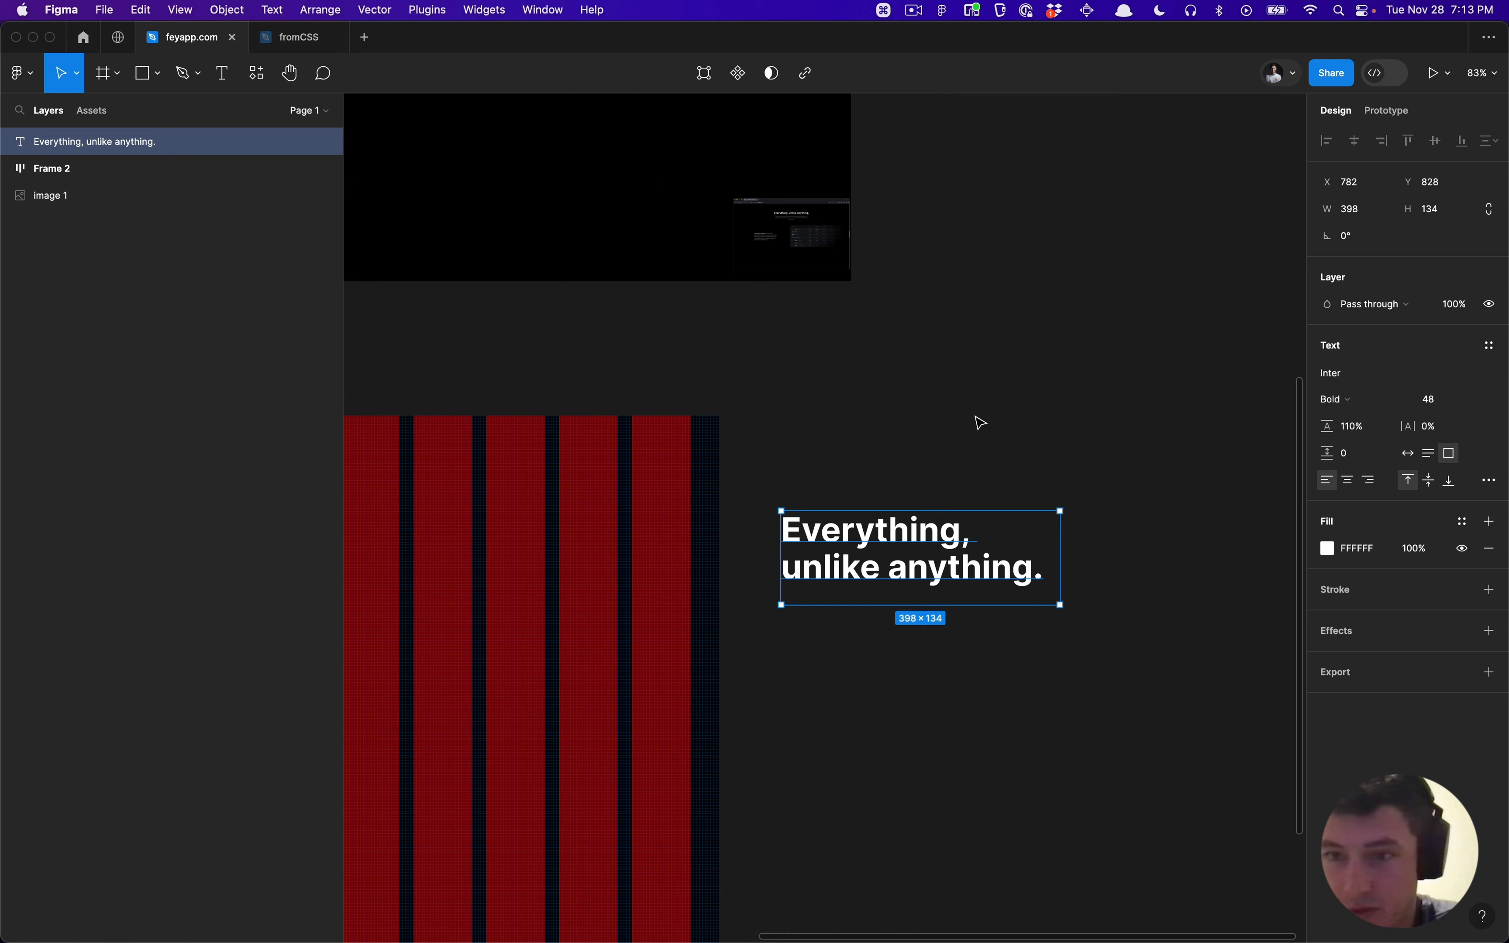
click(919, 481)
scroll(921, 484, down, 10)
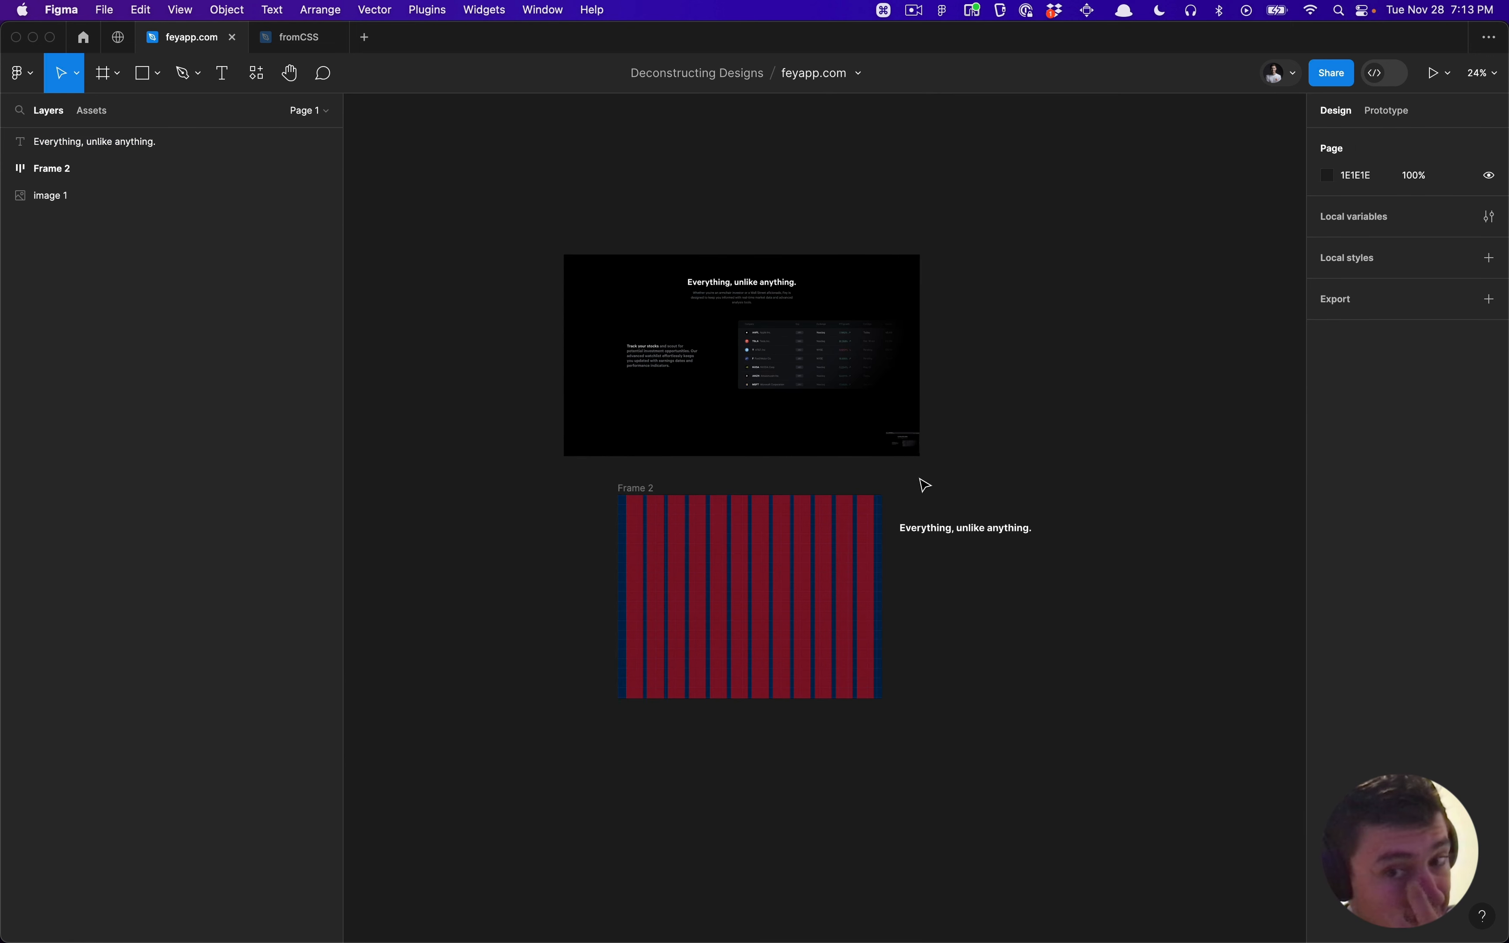
Step: Rename the "Everything, unlike anything." text layer as h2
click(955, 524)
scroll(955, 520, up, 4)
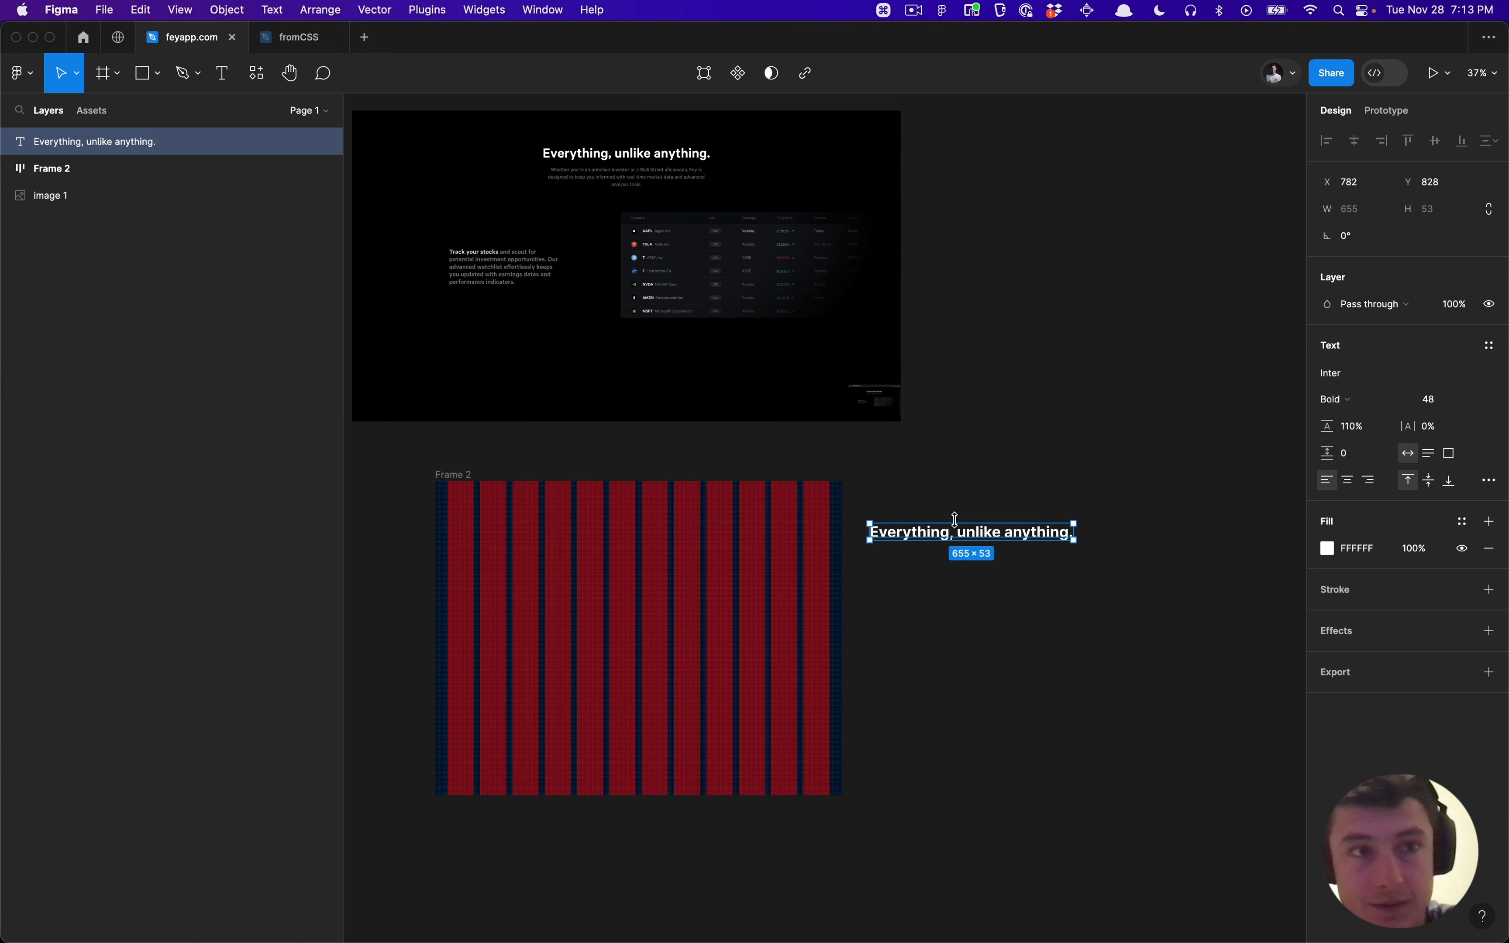
key(super+r)
text(h2)
key(Return)
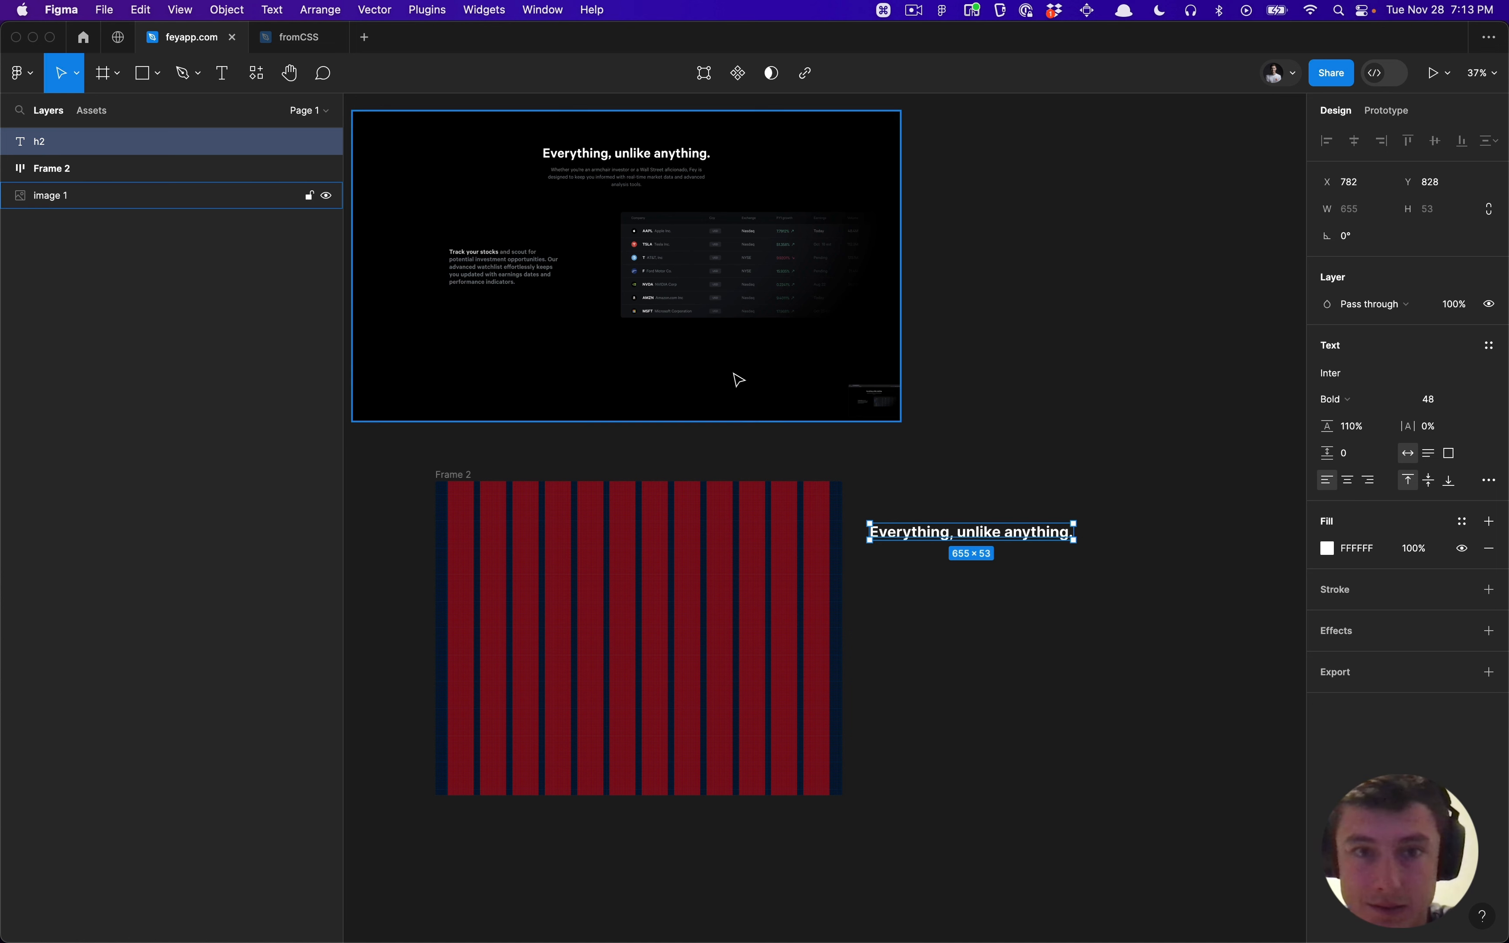
Step: Rename the gridded auto layout frame below the screenshot as section
scroll(555, 431, left, 2)
click(488, 470)
key(super+r)
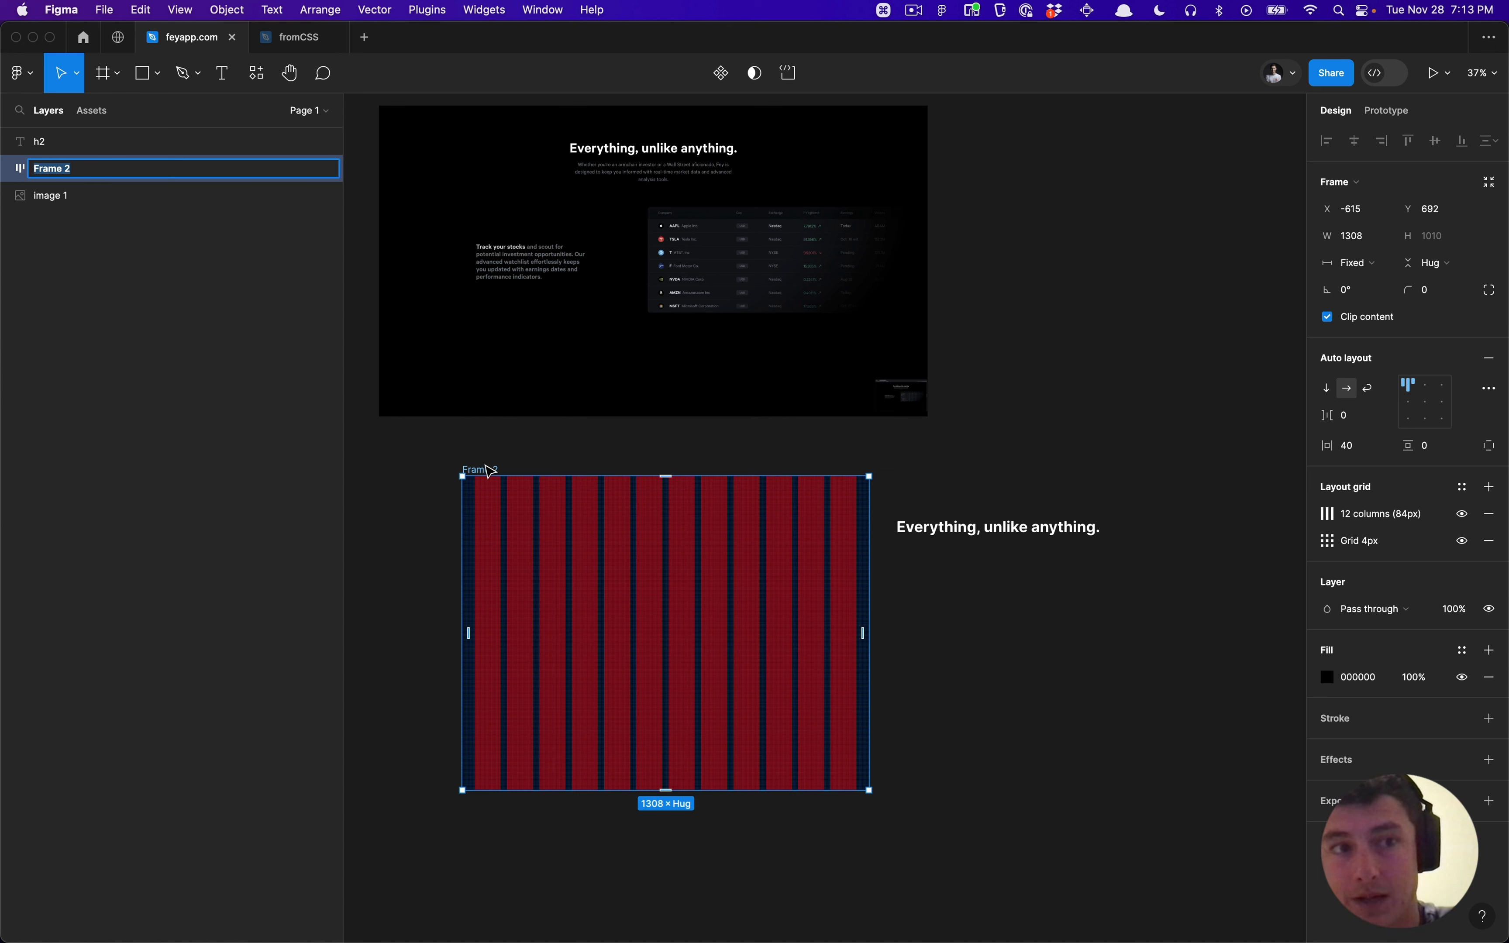
text(section)
key(Return)
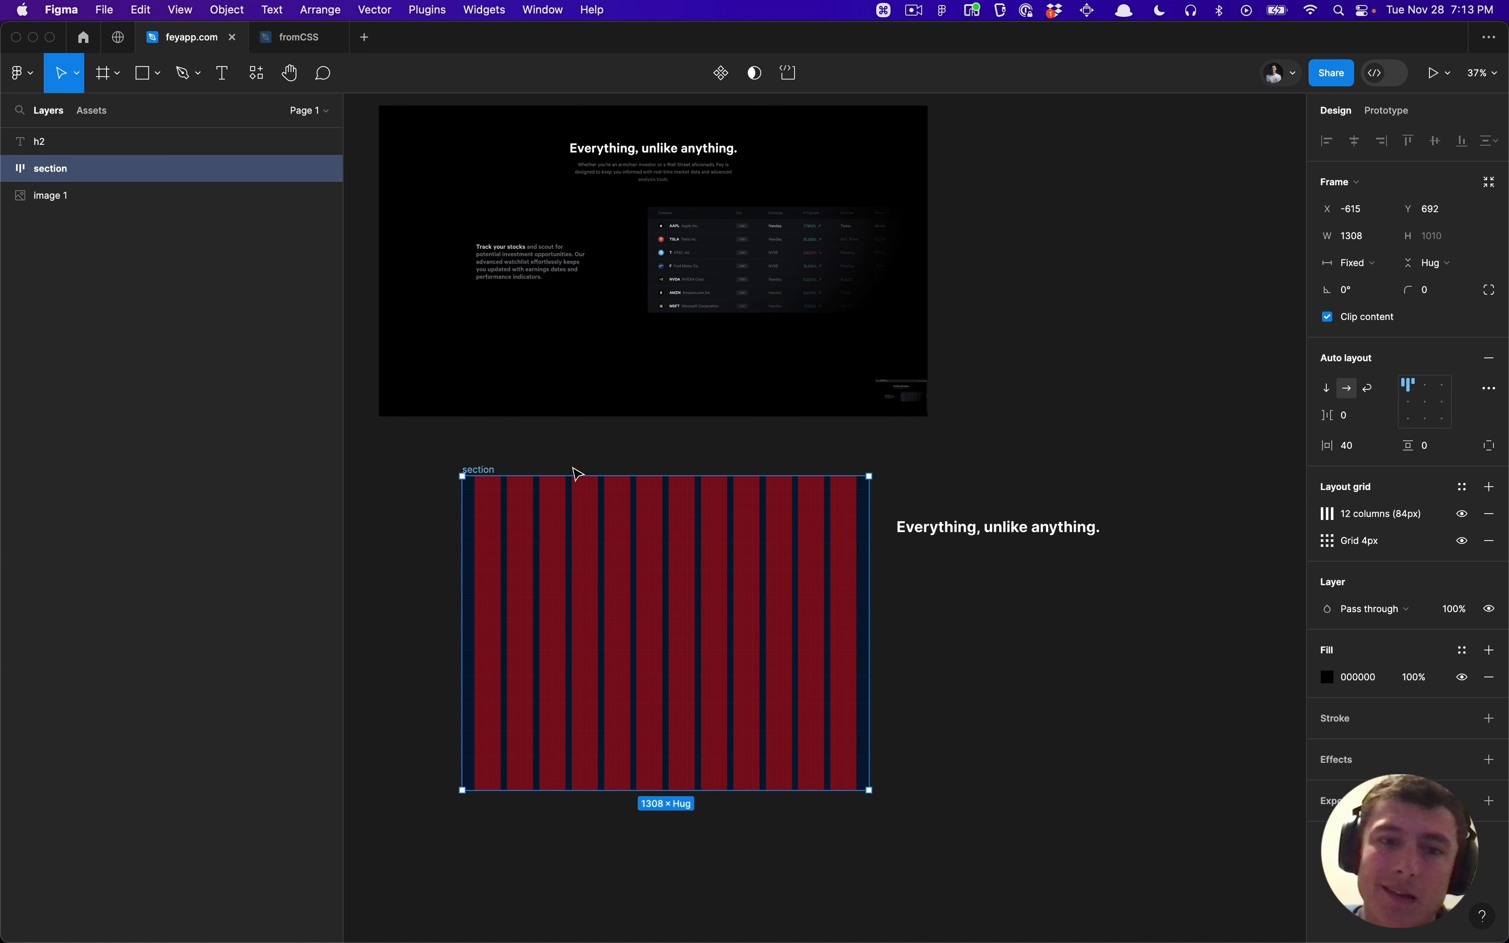
click(574, 471)
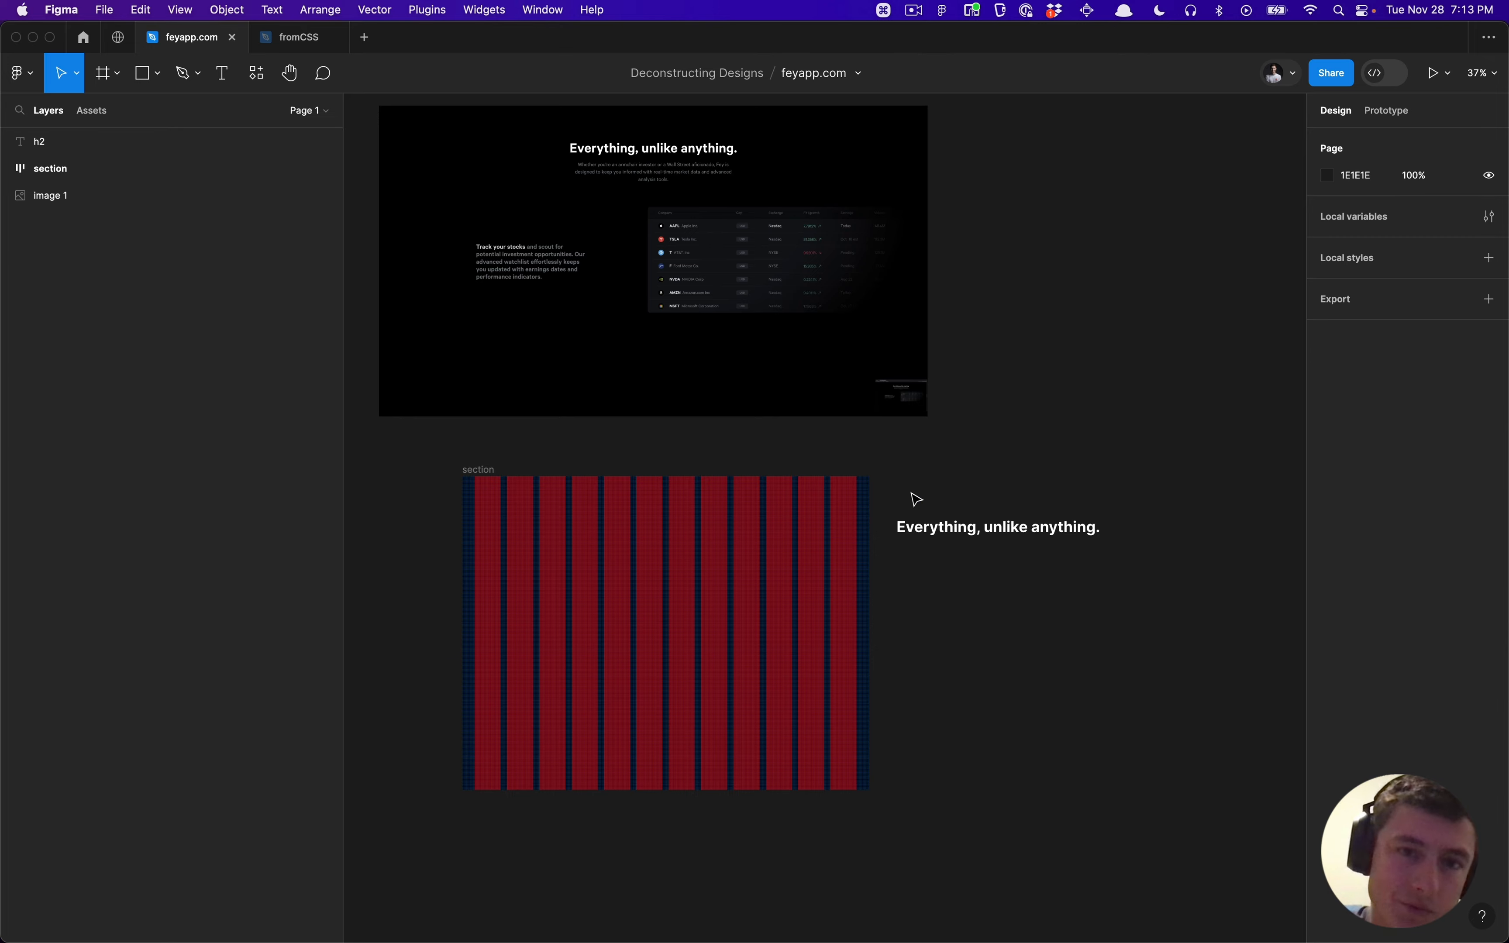
Step: Review the paragraph under the heading in the screenshot, switch to Firefox and inspect that paragraph's <p> element and CSS rules
click(977, 531)
scroll(728, 393, up, 5)
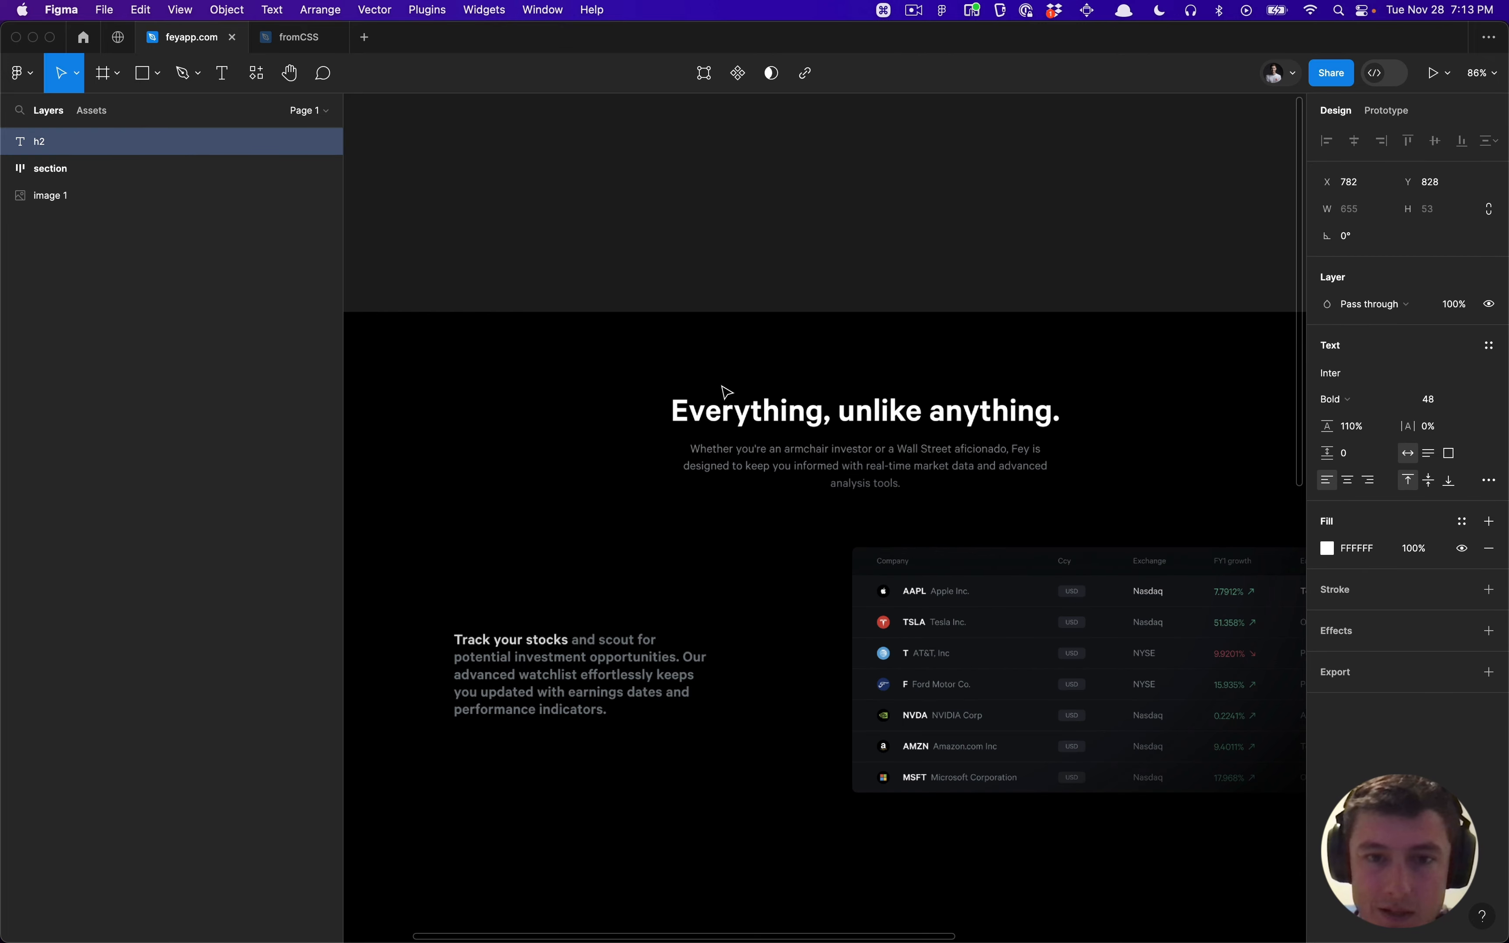
scroll(690, 482, up, 2)
scroll(690, 481, down, 8)
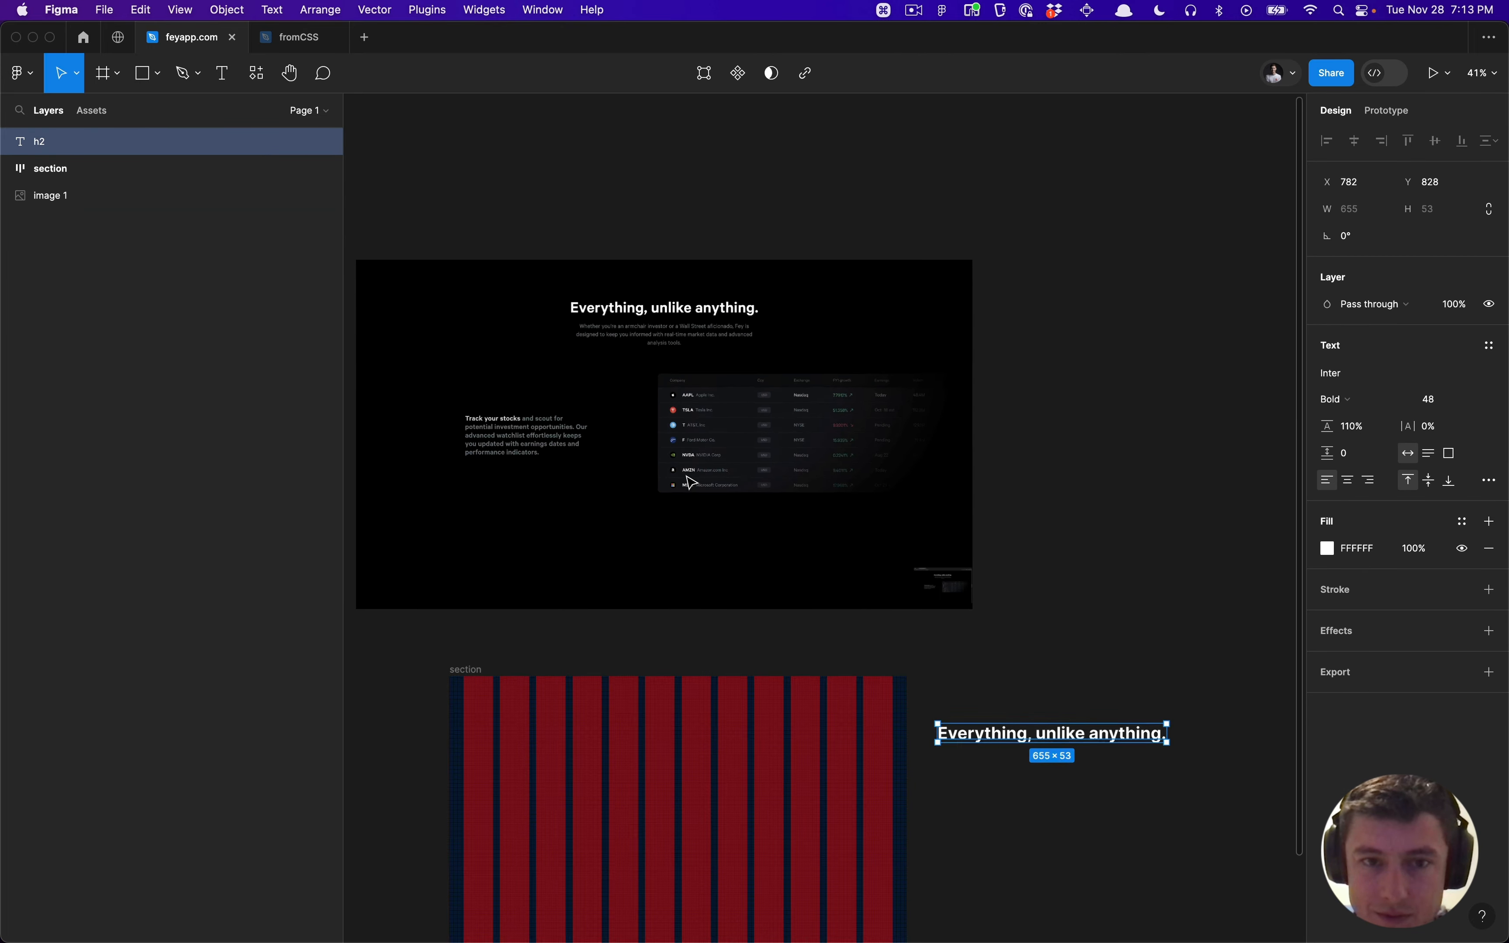
key(super+Tab)
click(783, 283)
drag(784, 289, 678, 289)
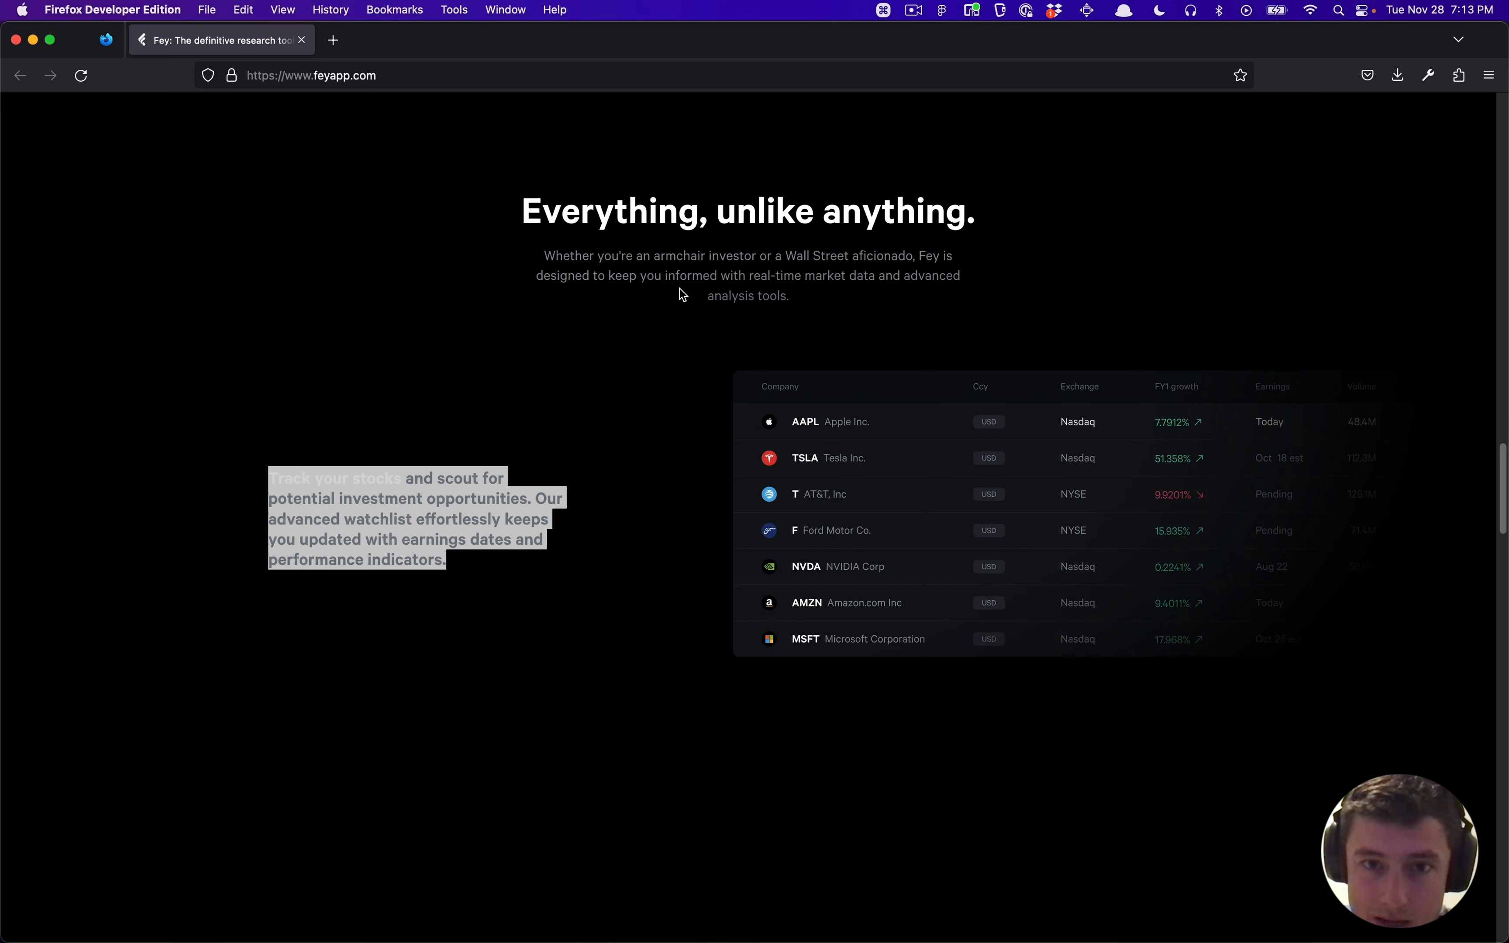
click(664, 274)
key(super+grave)
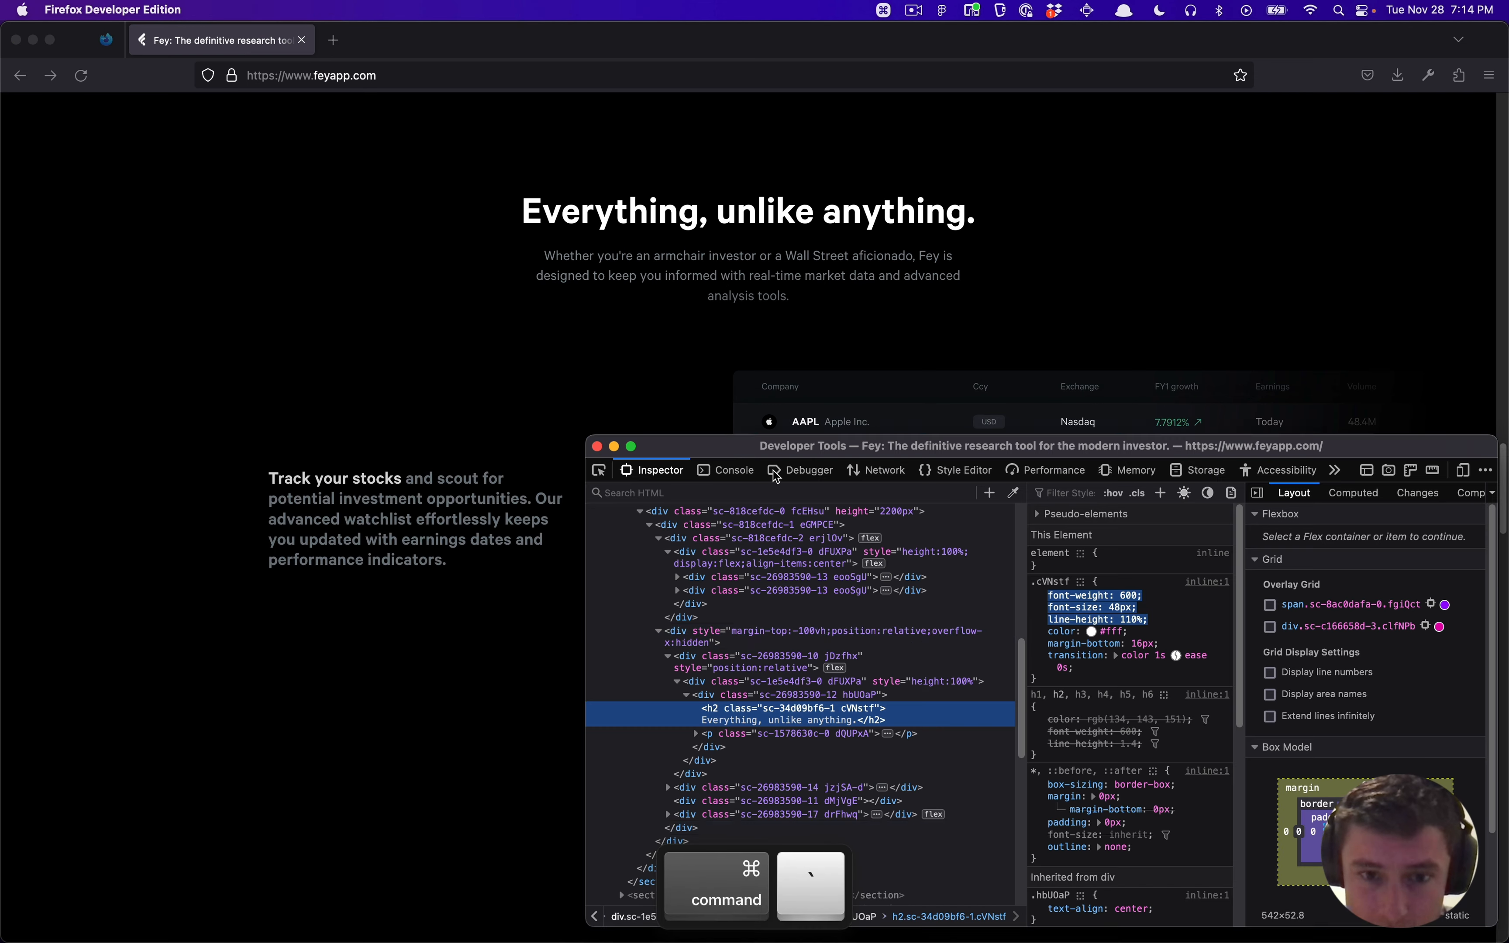
click(784, 735)
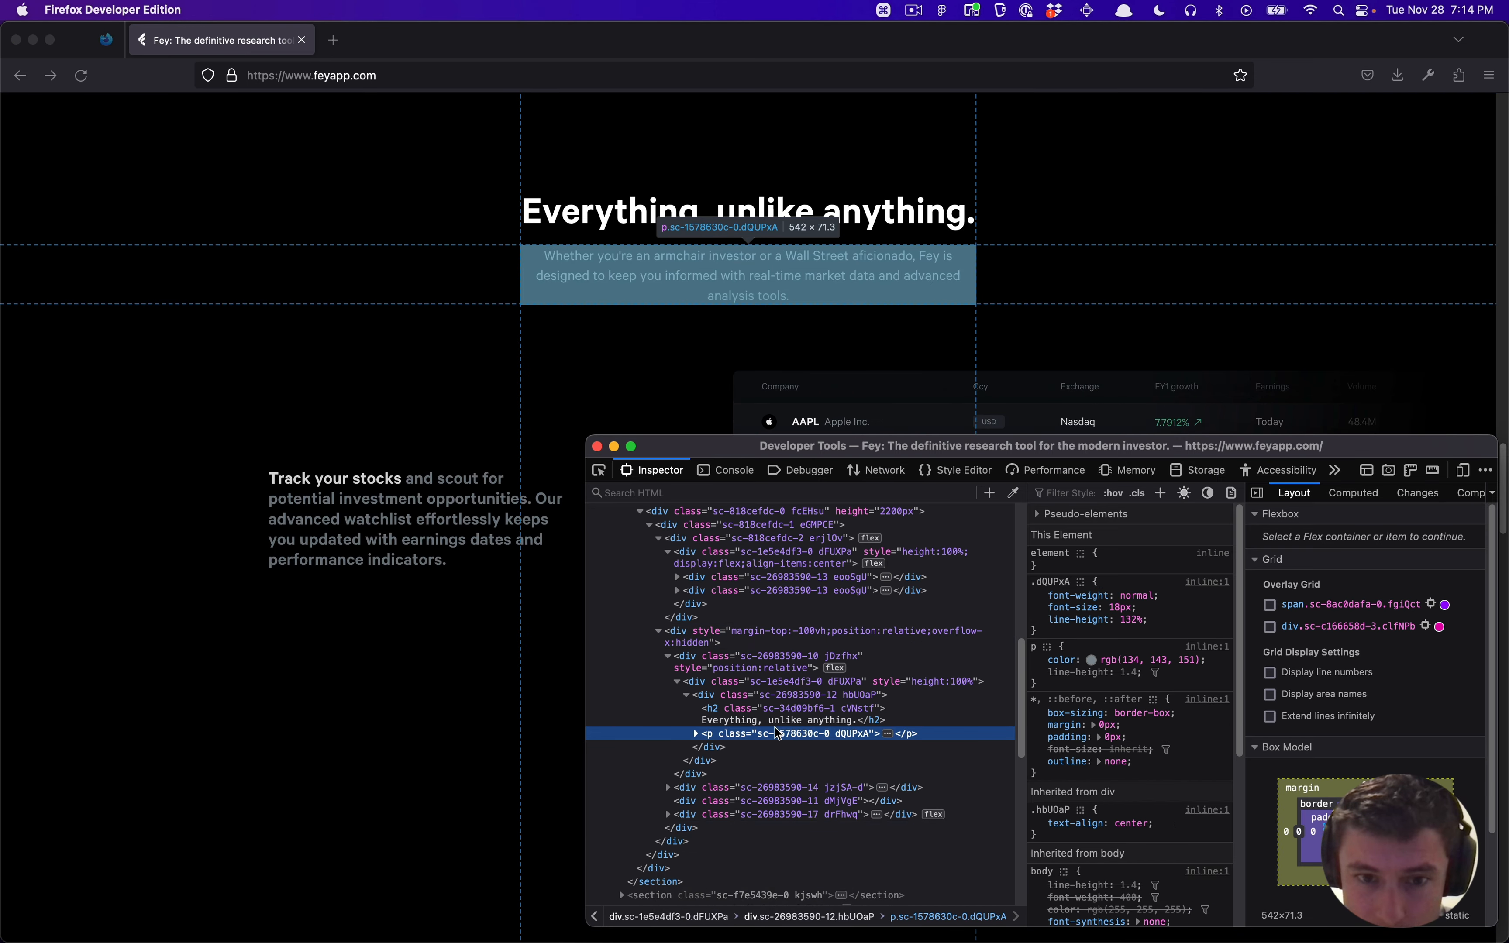
Step: Expand the <p> element under the heading in the inspector, copy its paragraph text and switch to Figma
click(696, 734)
click(785, 760)
key(super+Tab)
Step: Duplicate the "Everything, unlike anything." heading directly below itself and replace the copy's text with the copied paragraph
scroll(1074, 704, down, 5)
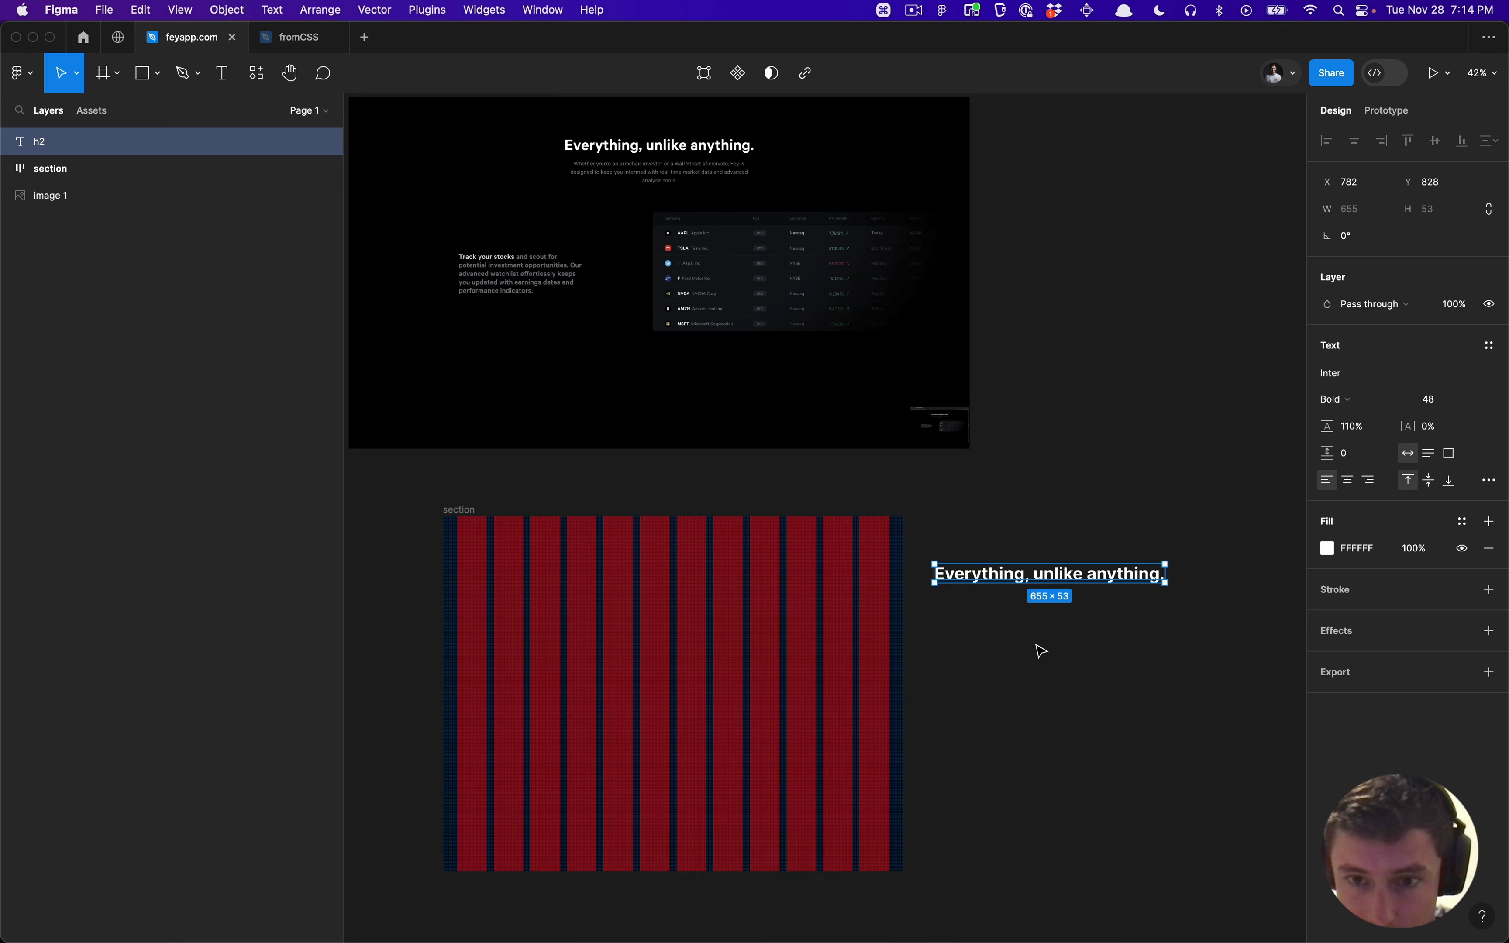
drag(1047, 574, 1047, 624)
key(Return)
key(super+v)
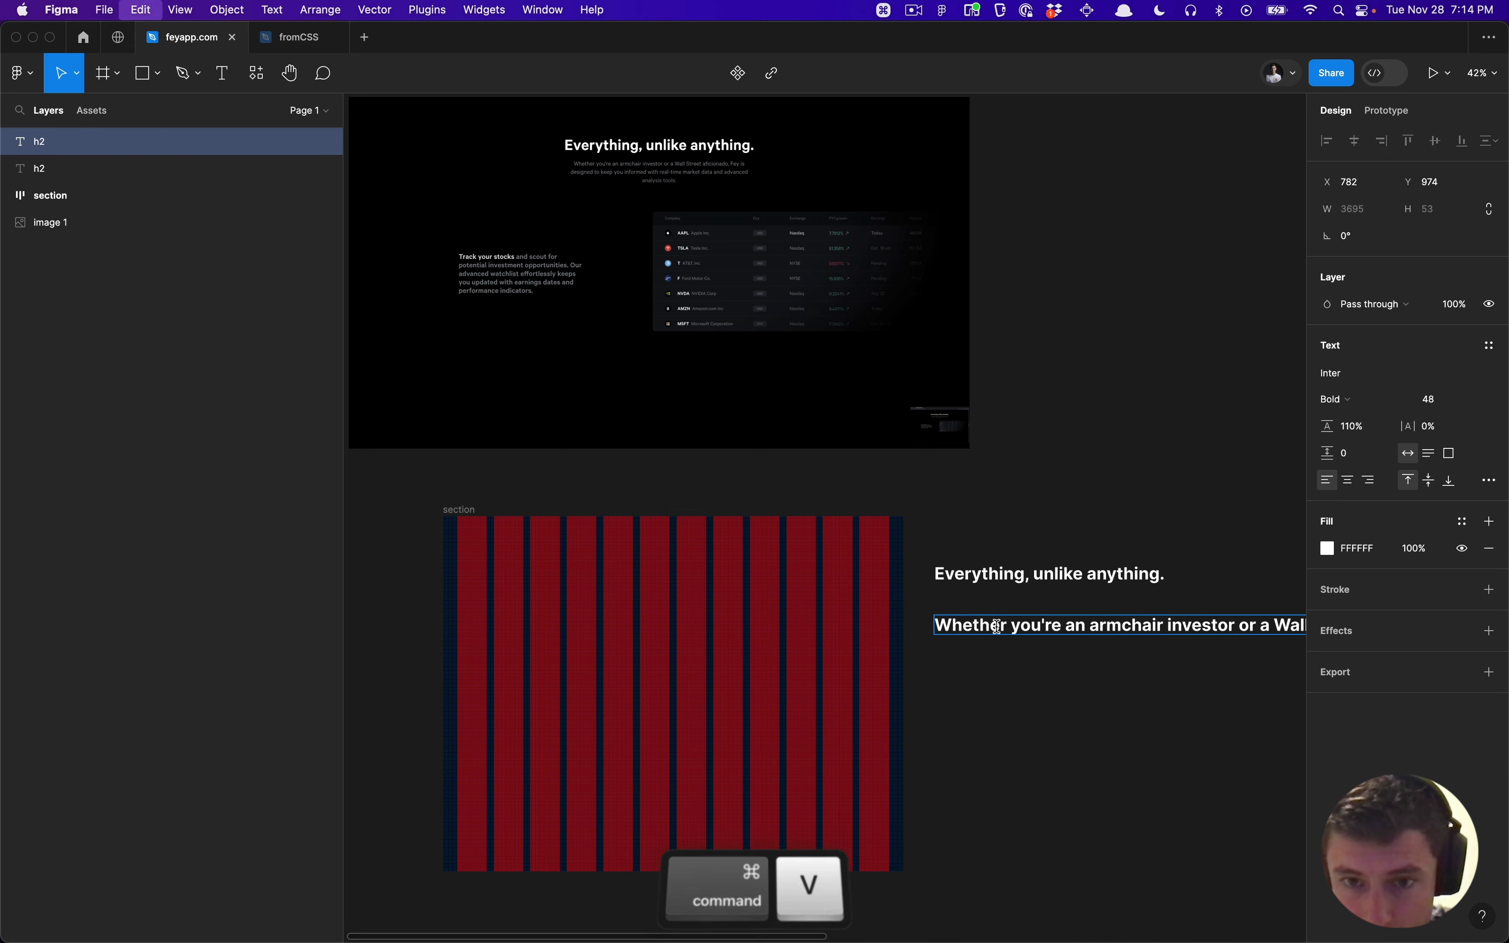
key(Escape)
Step: Switch to Firefox, copy the font-size and line-height declarations from the paragraph's .dQUPxA rule, and return to Figma
key(super+Tab)
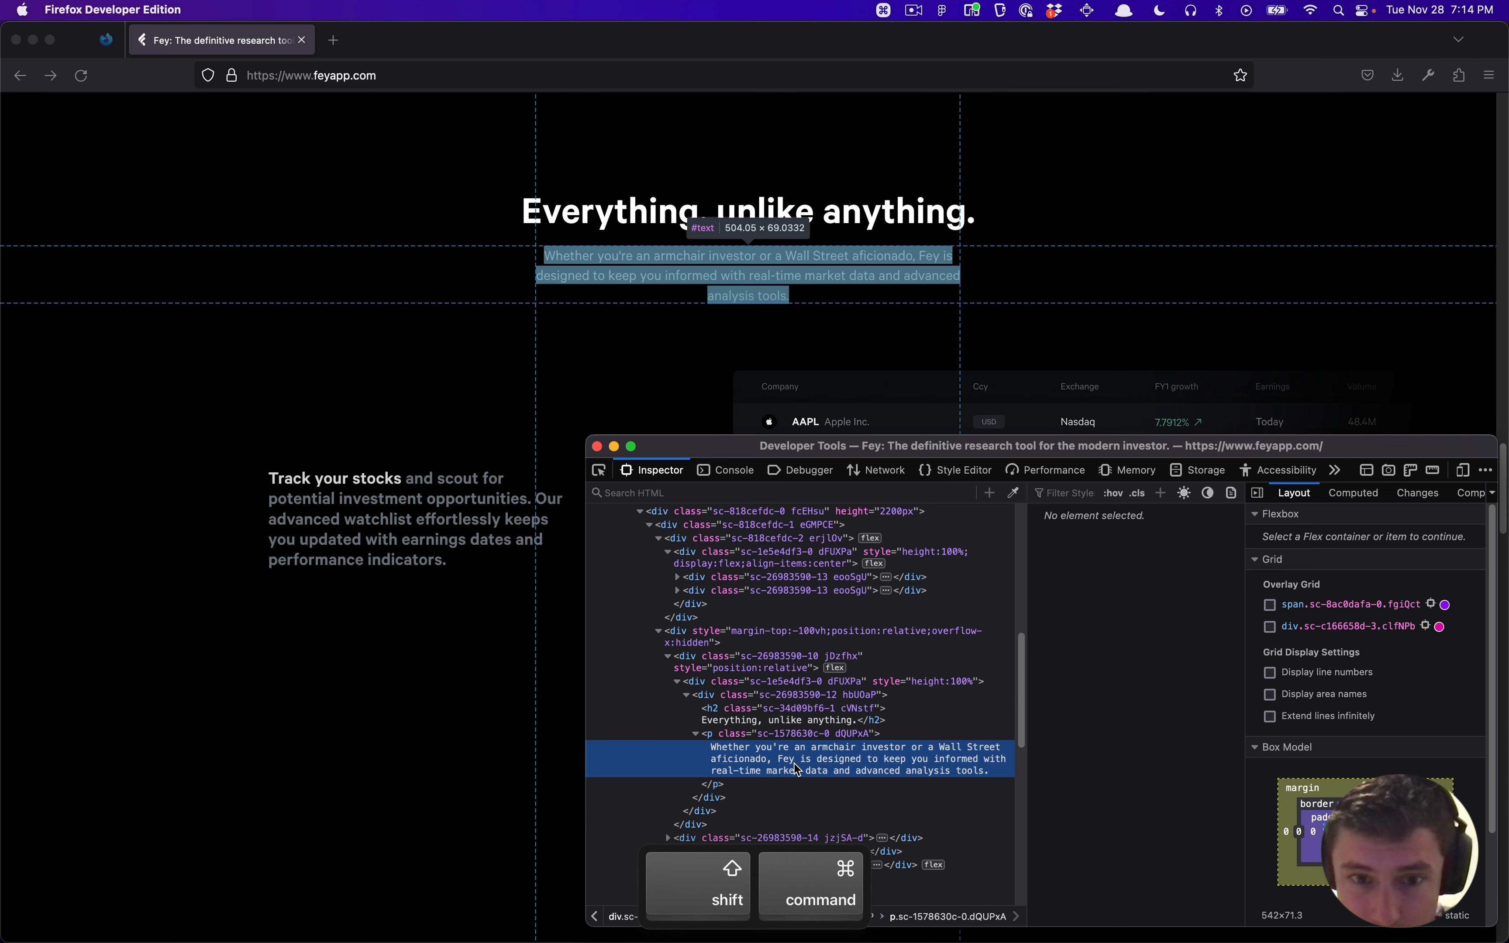
click(781, 734)
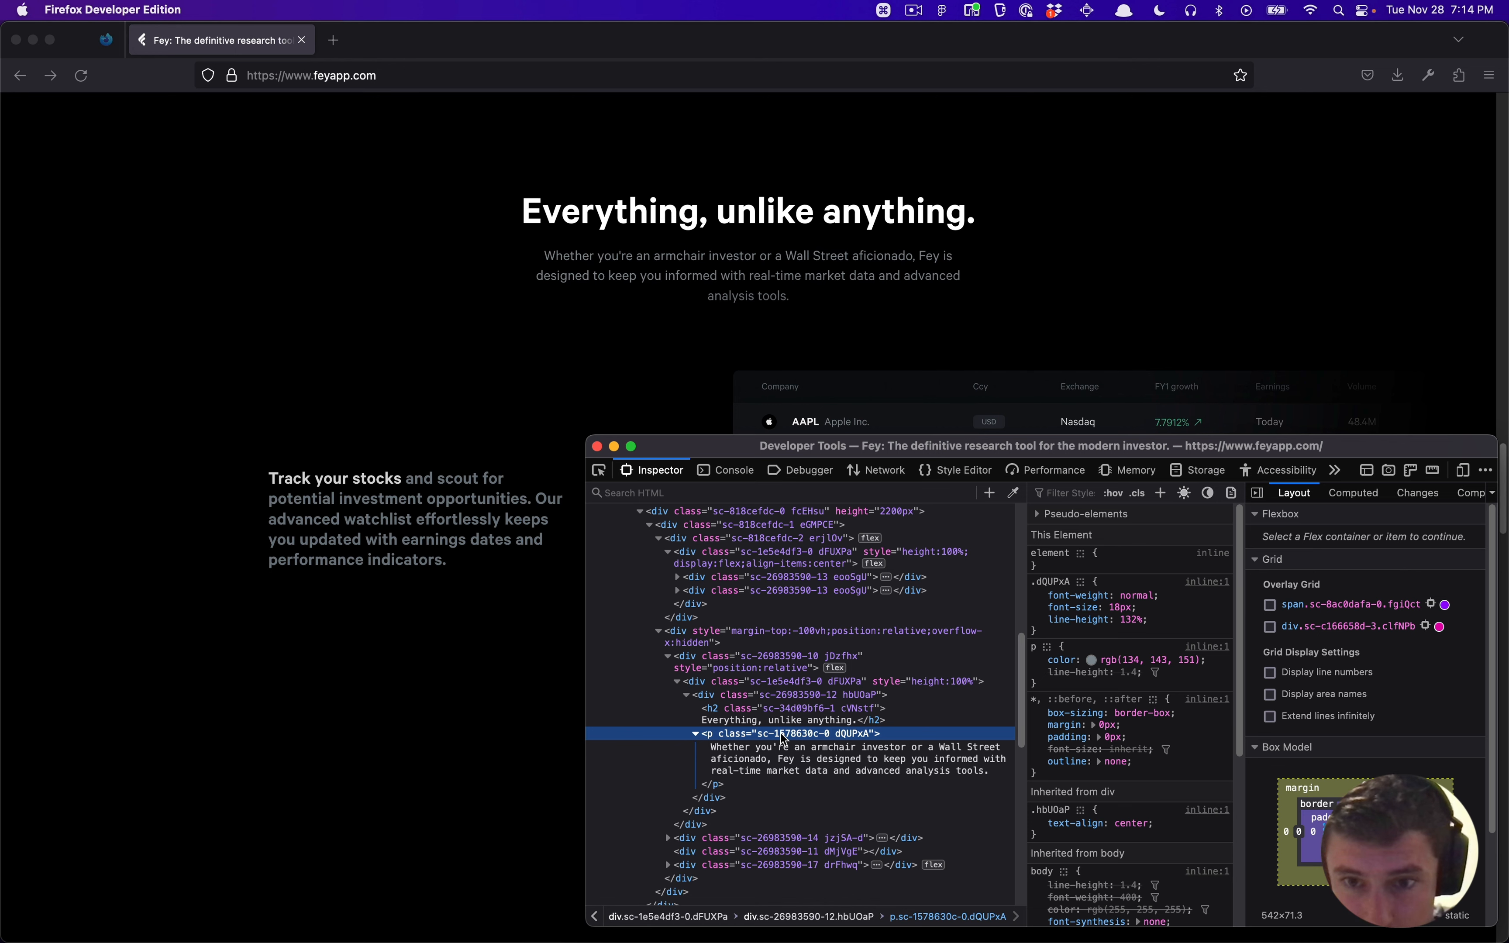
drag(1166, 619, 1073, 609)
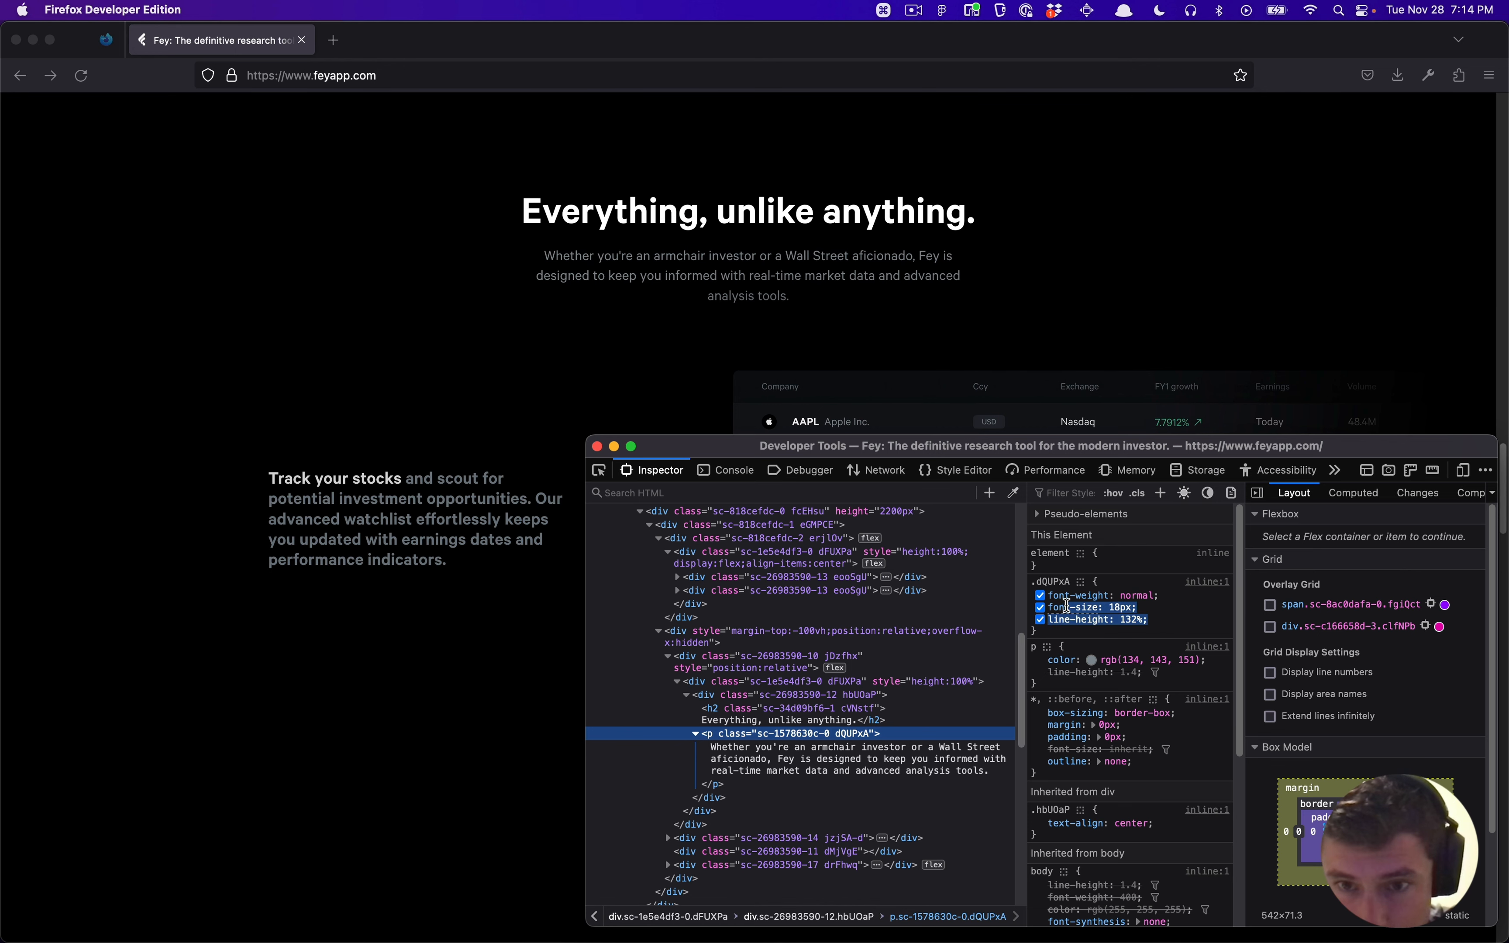
key(super+c)
key(super+Tab)
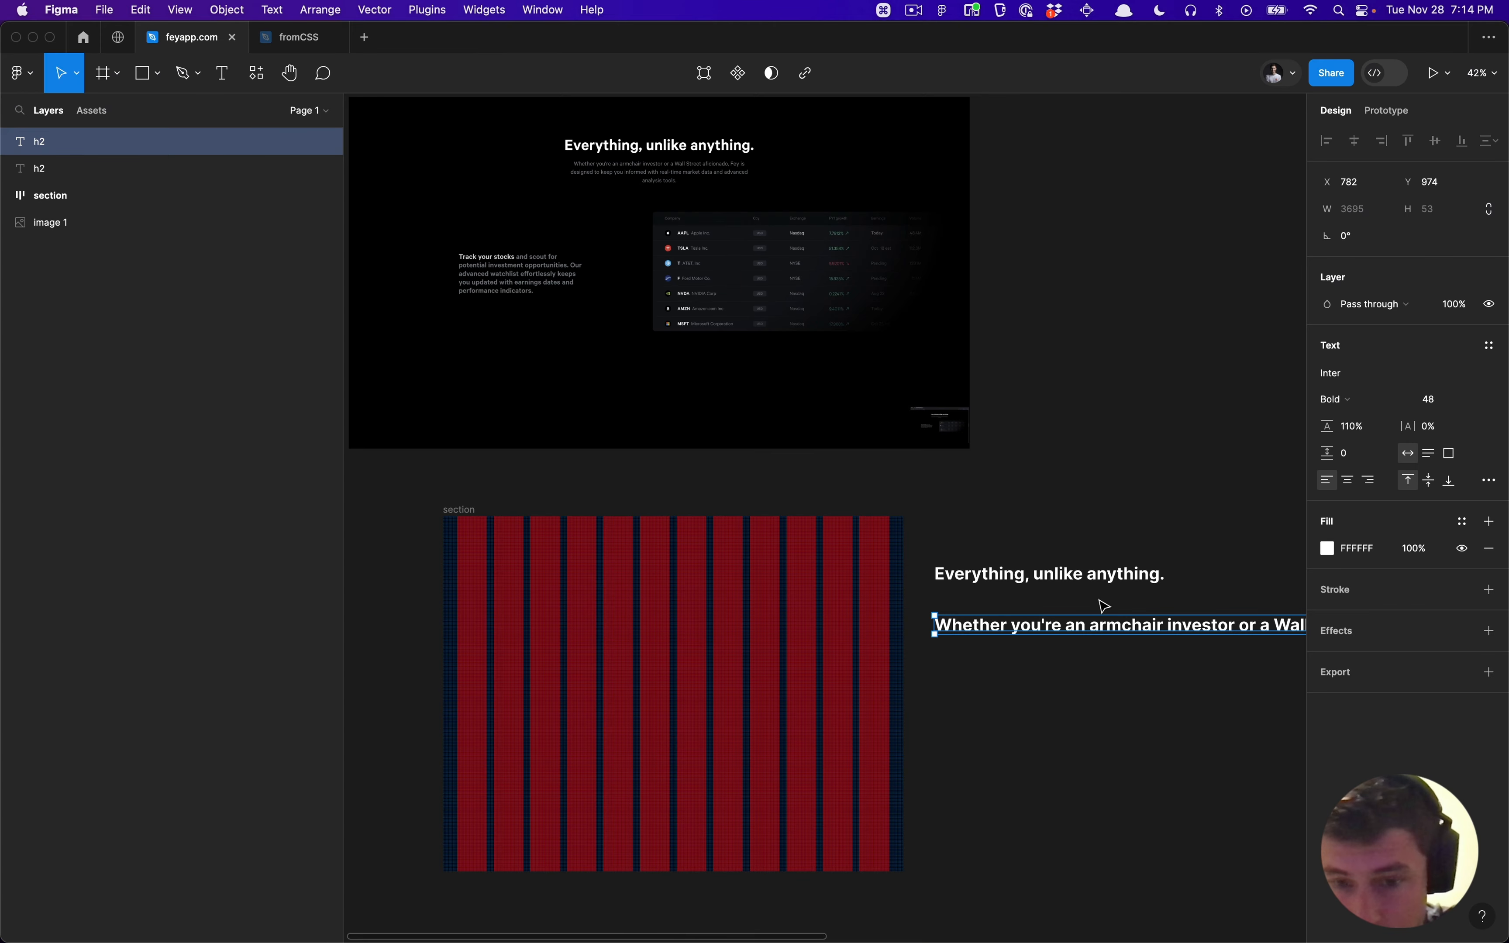
Step: Apply font-size 18px and line-height 132% to the paragraph text with the fromCSS plugin
key(super+slash)
text(from)
key(Down)
key(Down)
key(Down)
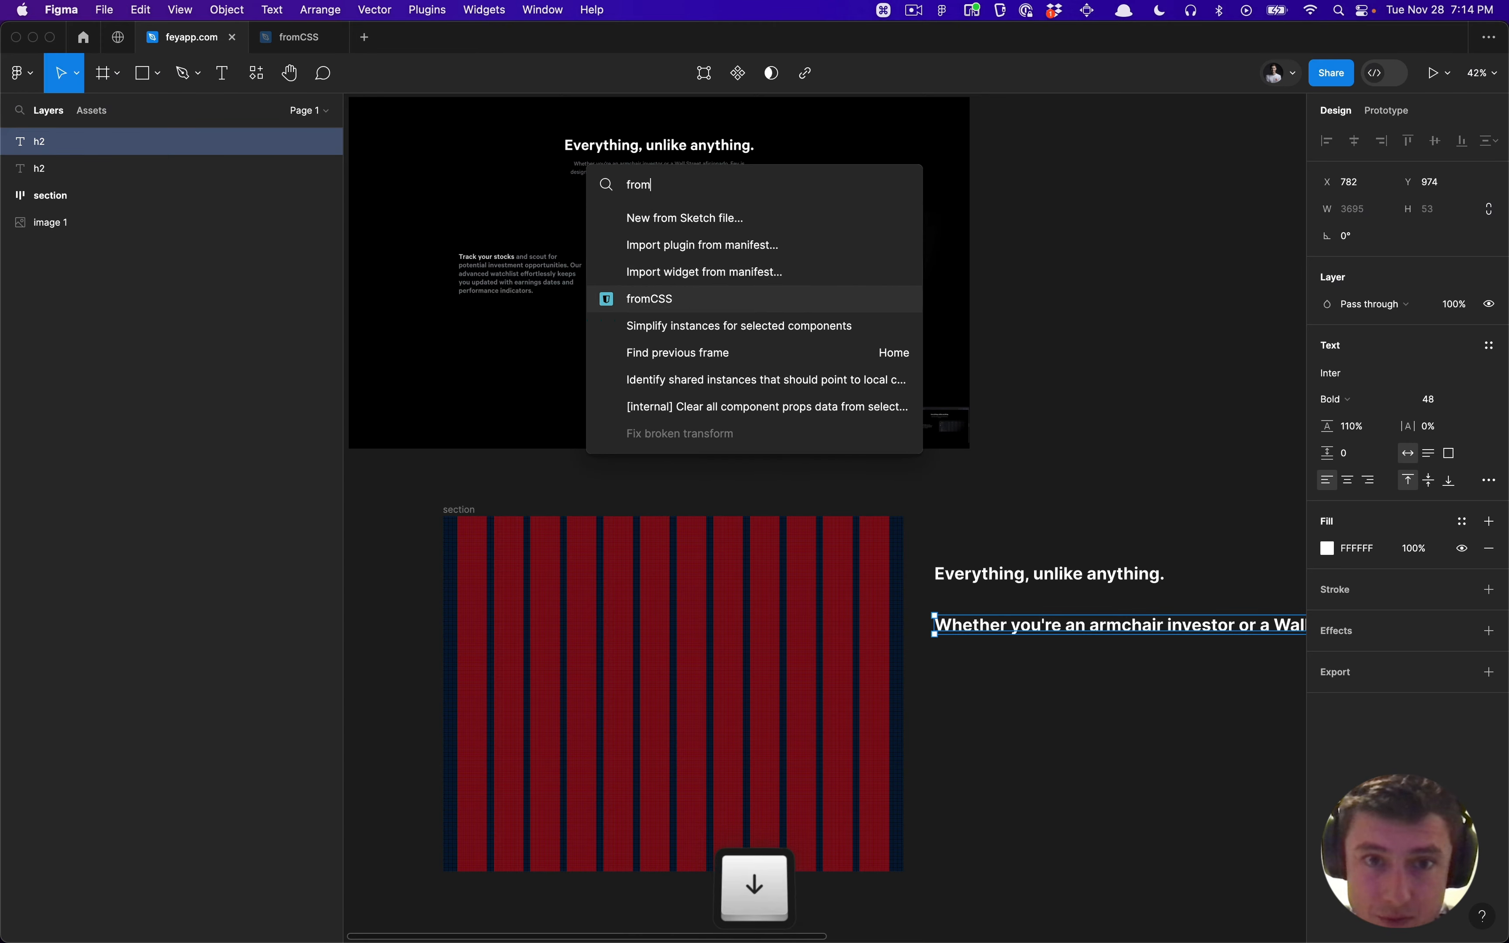
key(Return)
click(272, 596)
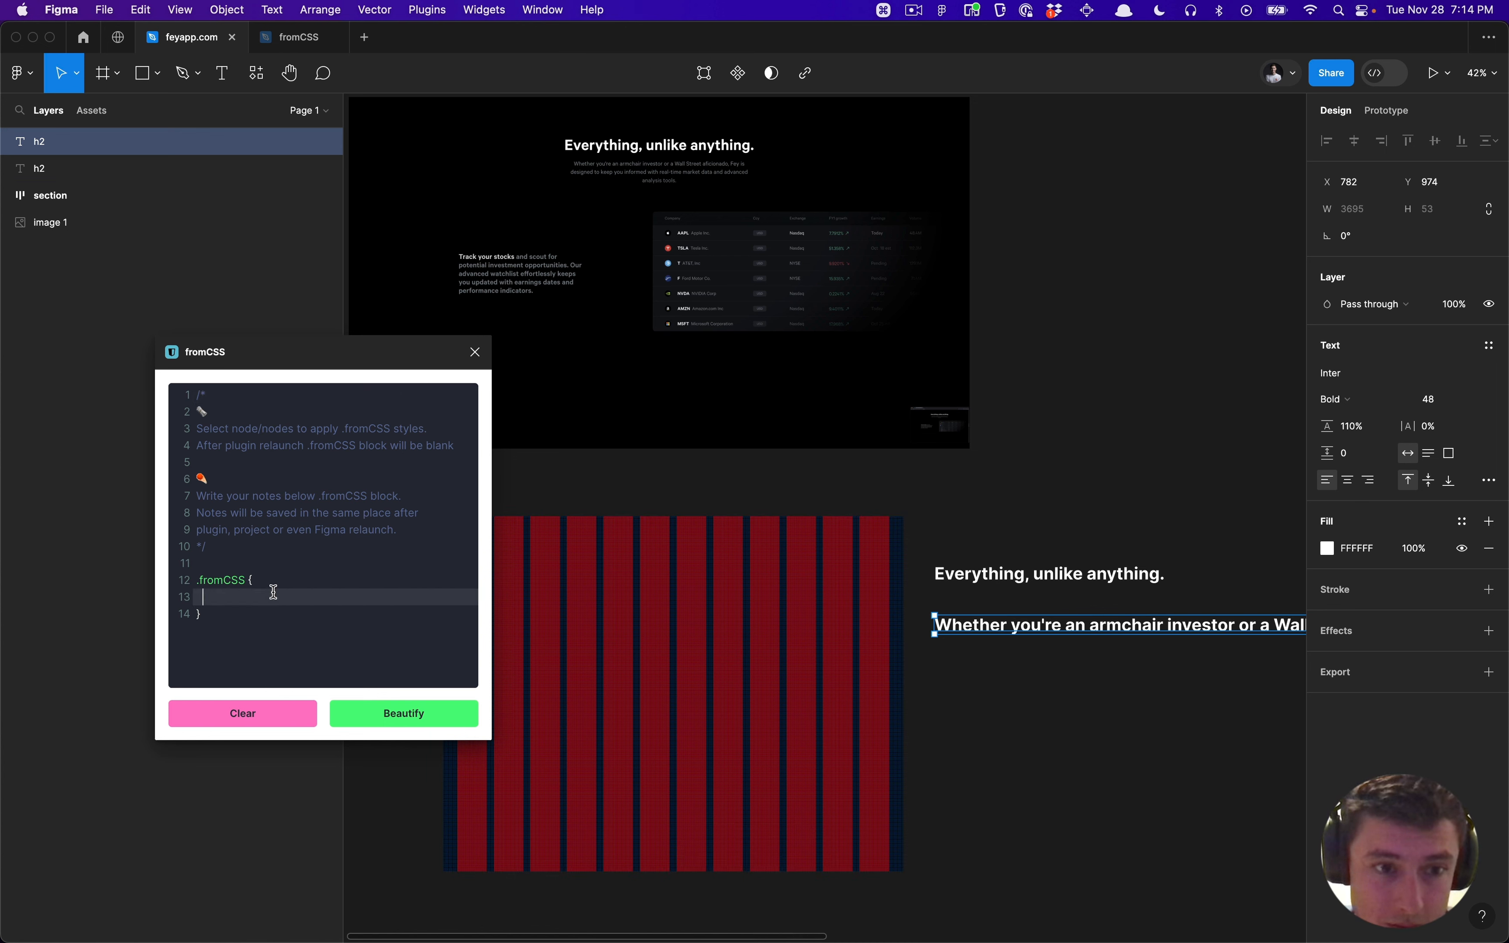
key(super+v)
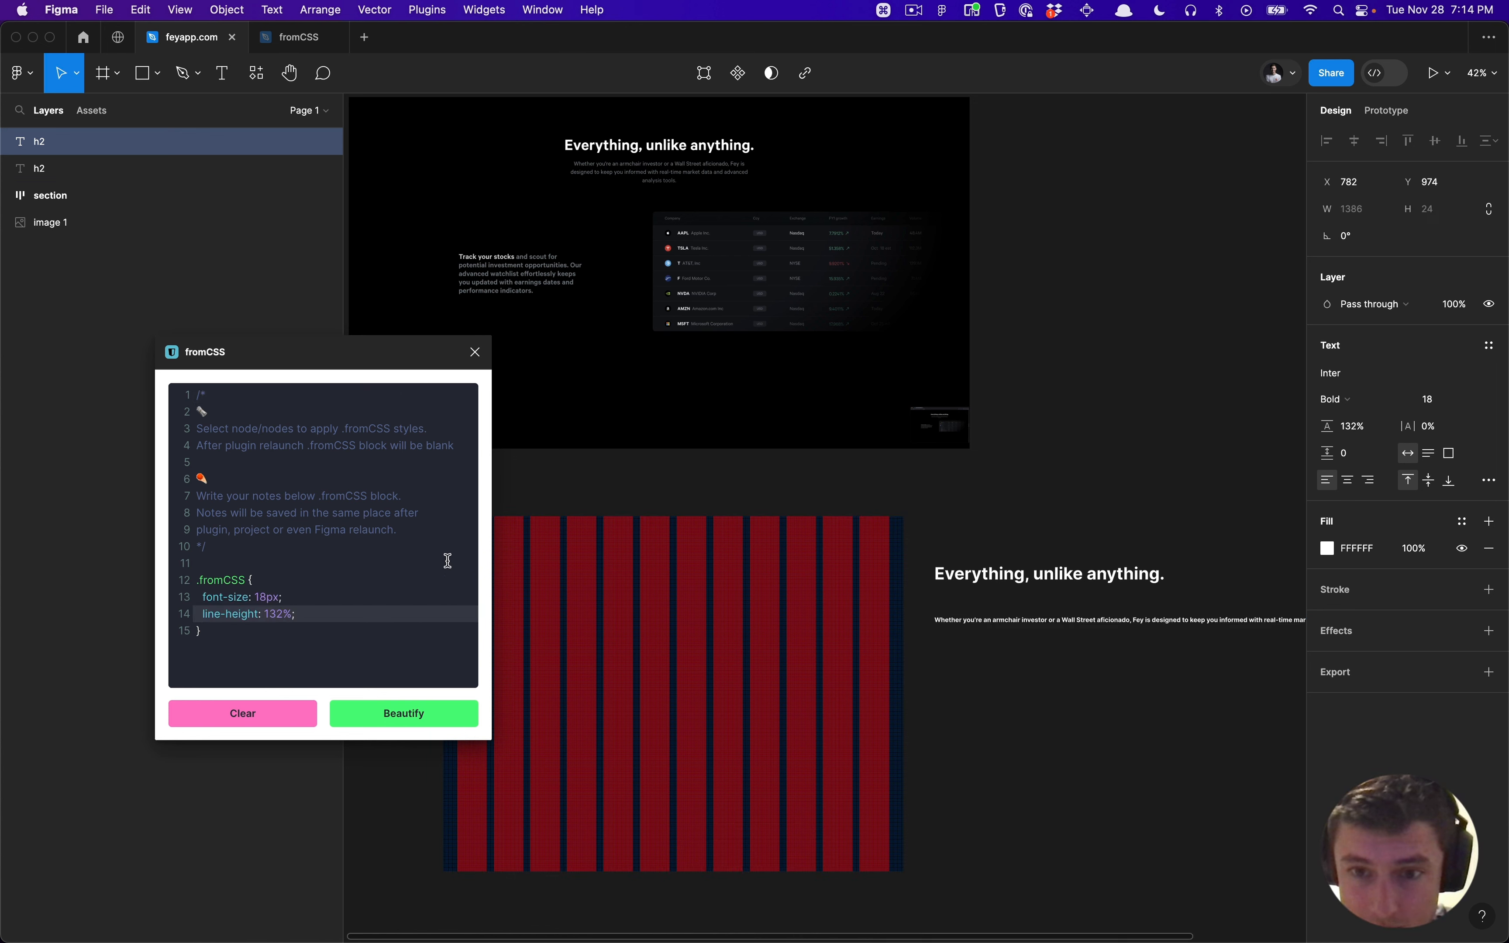
click(474, 351)
Step: Set the paragraph text's font weight to Regular
click(1337, 399)
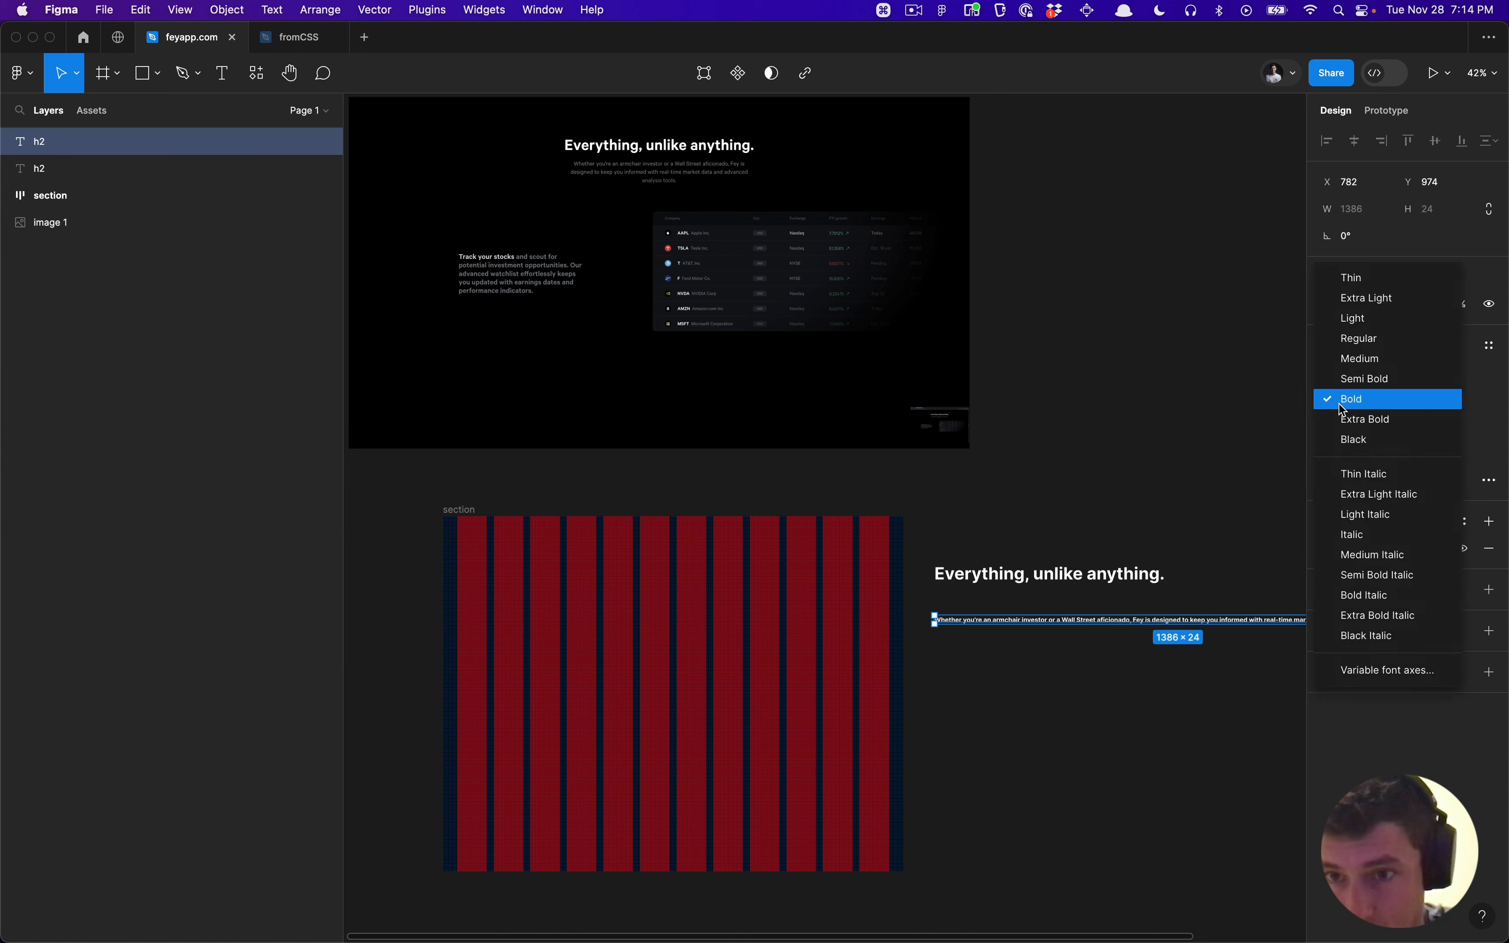
click(1356, 338)
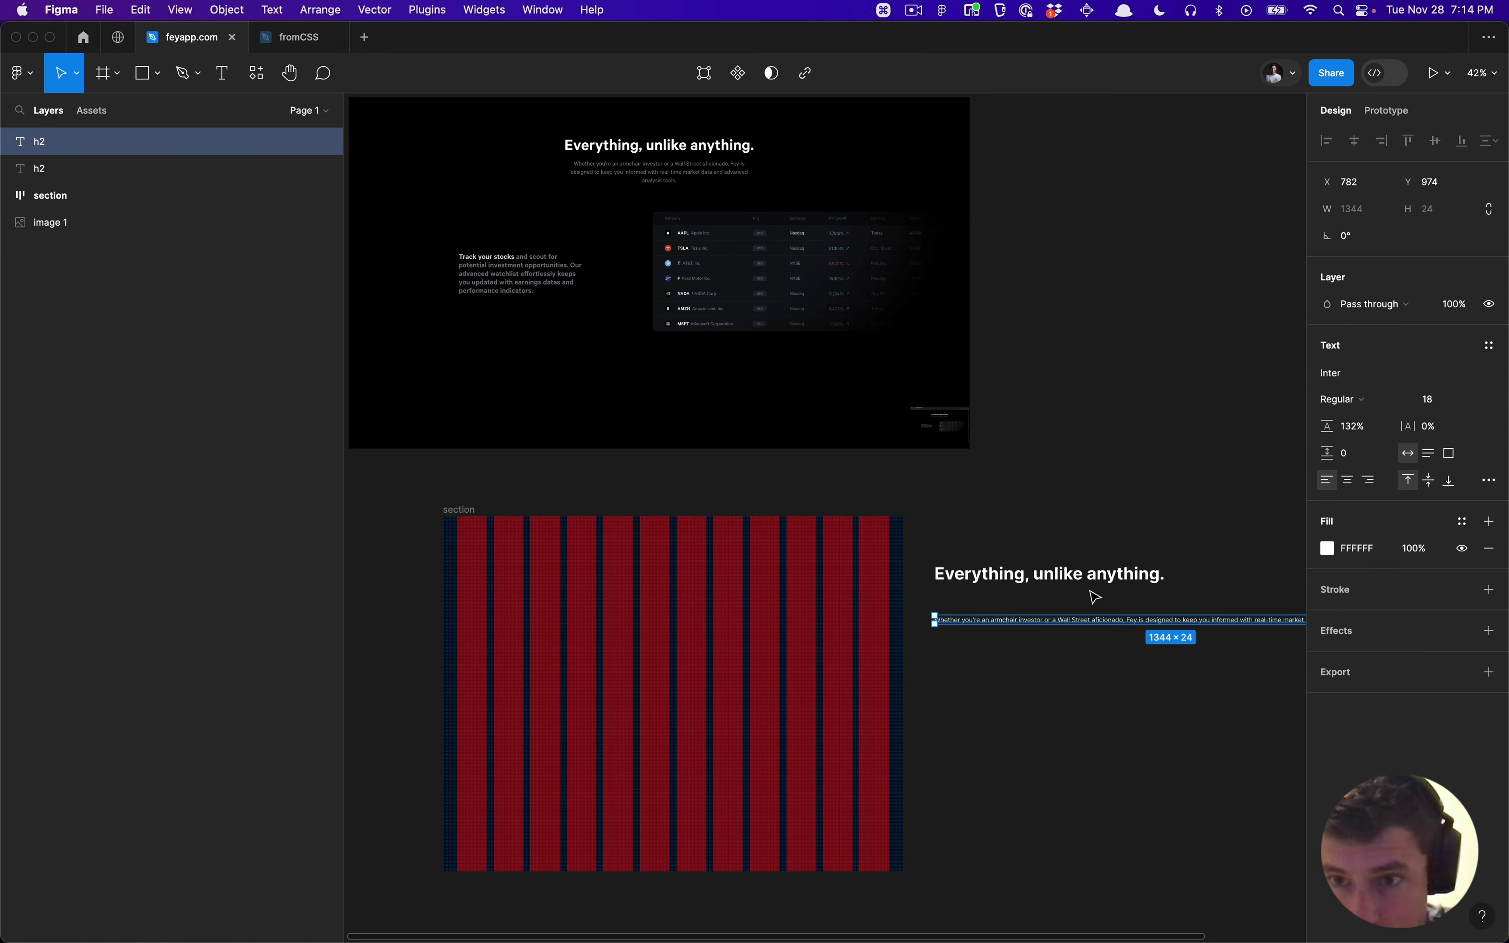
click(1056, 608)
Step: Switch to Firefox, convert the p rule's color value to hex, copy it and return to Figma
key(super+Tab)
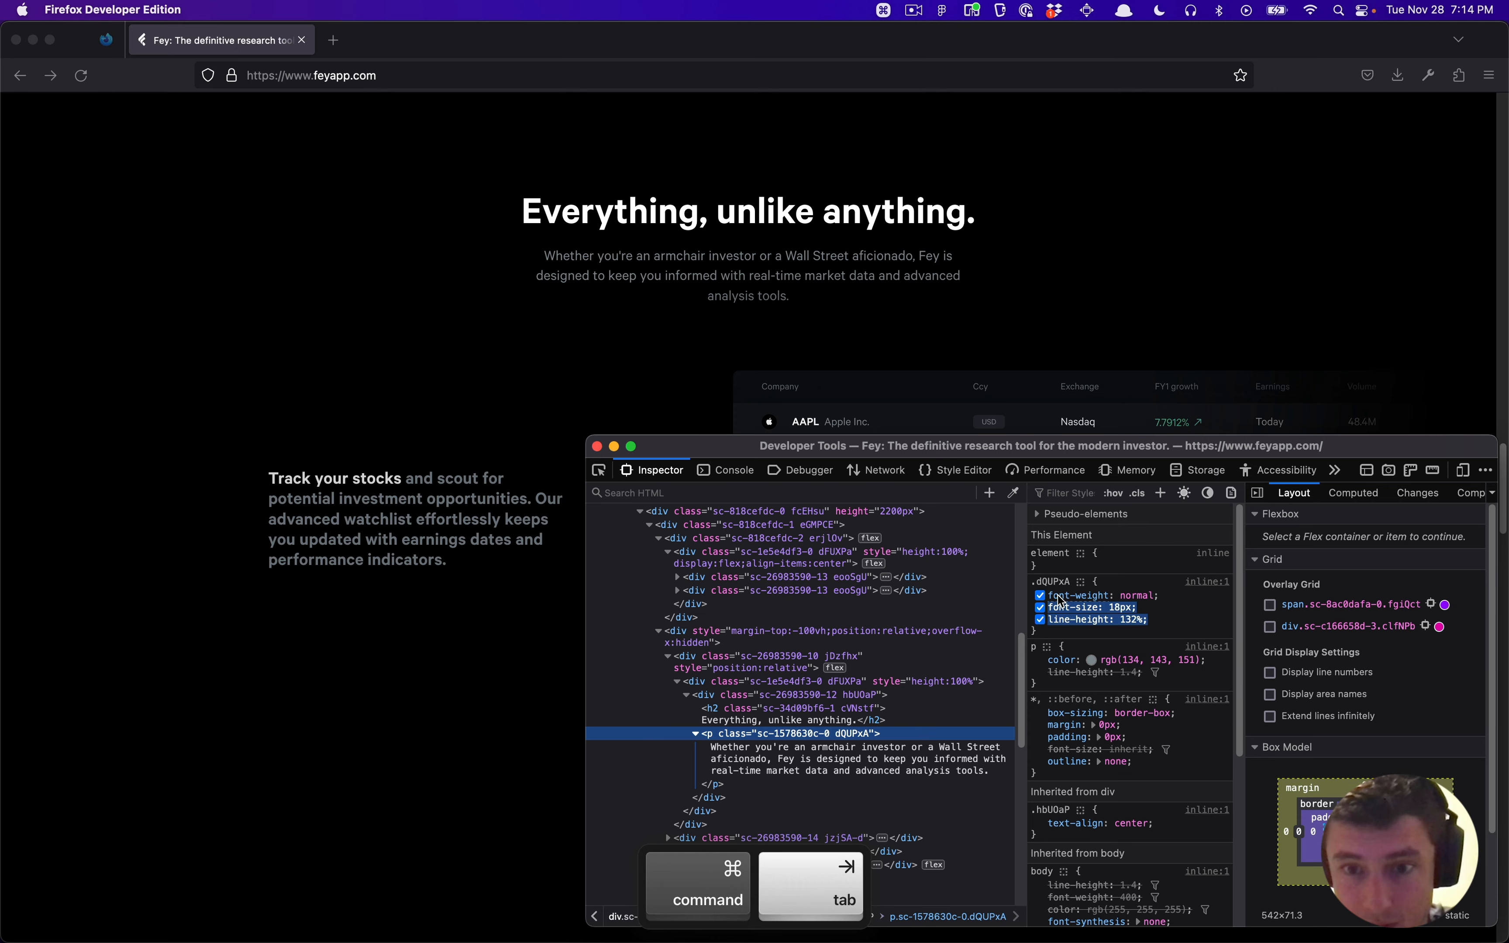
shift+click(1091, 660)
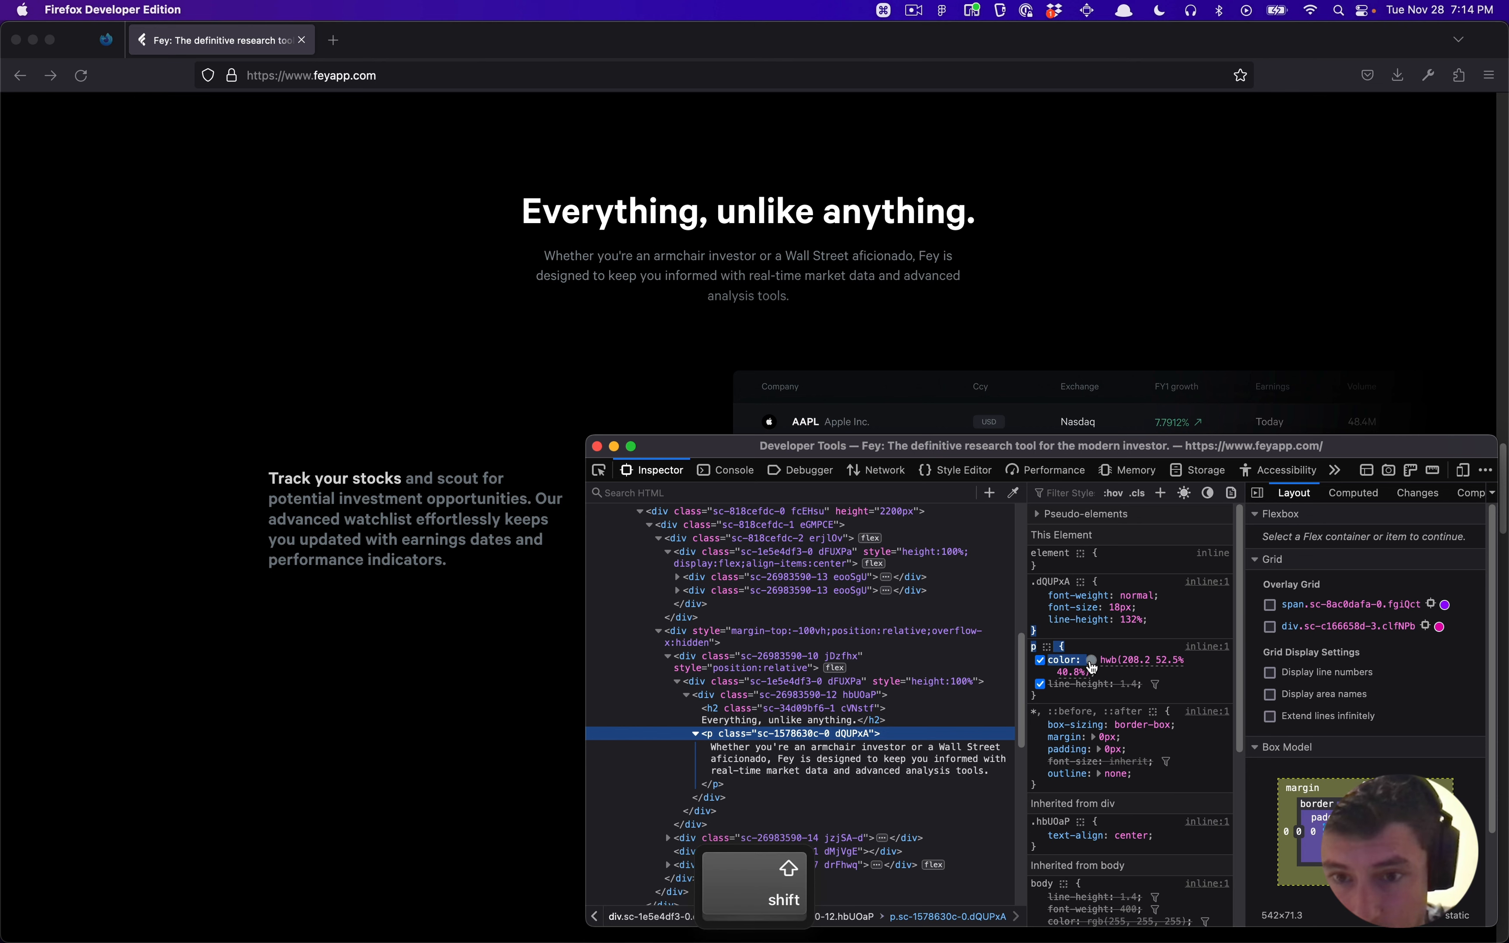
drag(1099, 659, 1140, 659)
key(super+c)
key(super+Tab)
Step: Set the paragraph text's fill color to the copied 868F97
click(1080, 620)
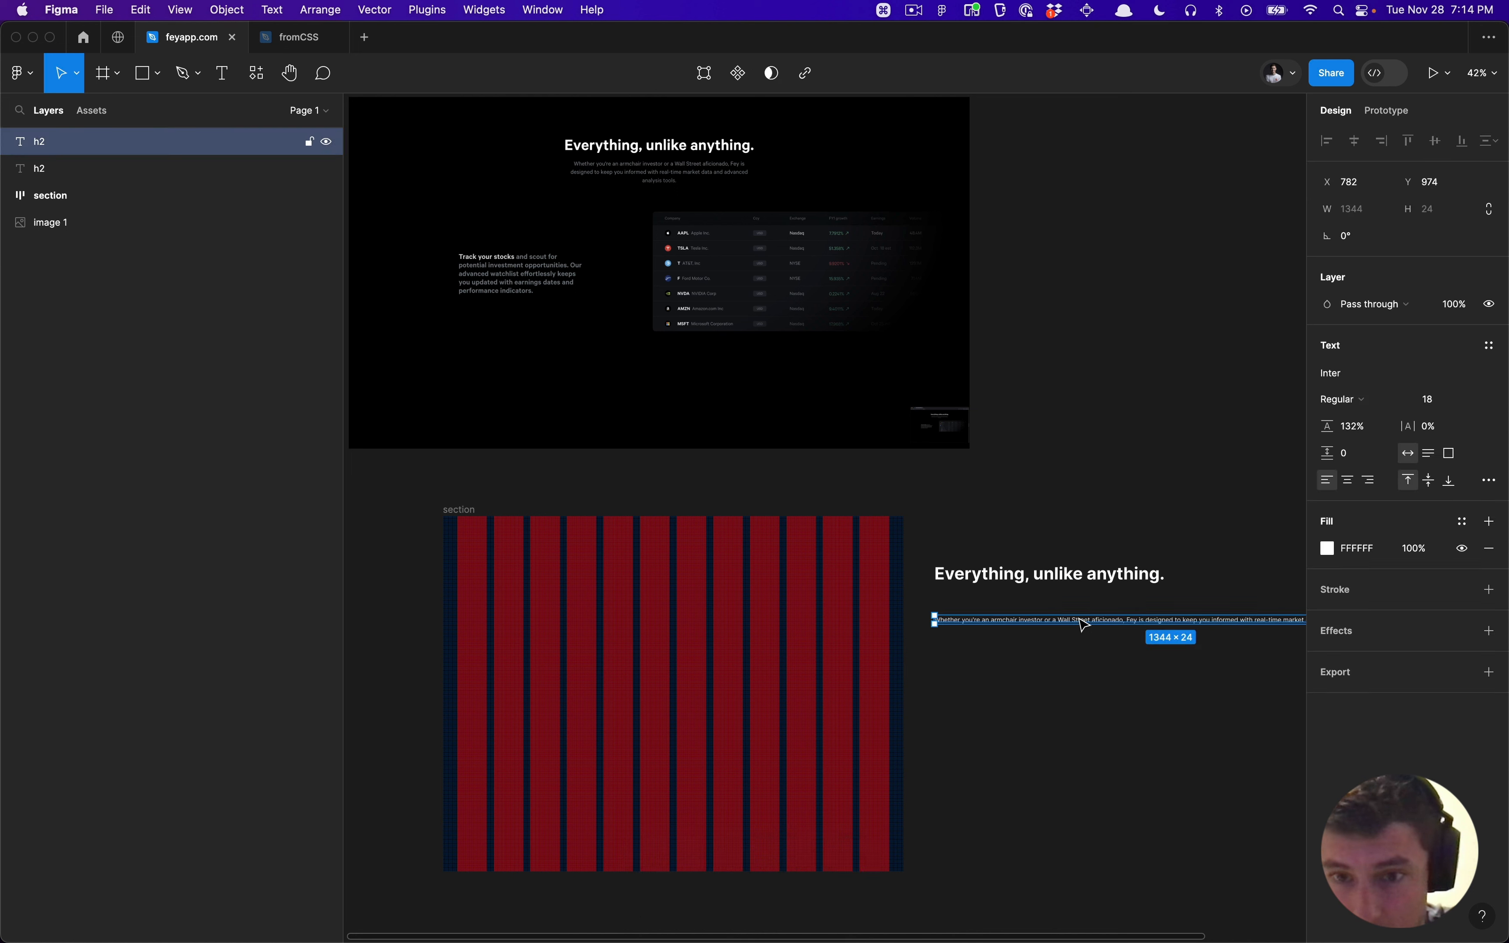
click(1389, 545)
key(super+v)
key(Return)
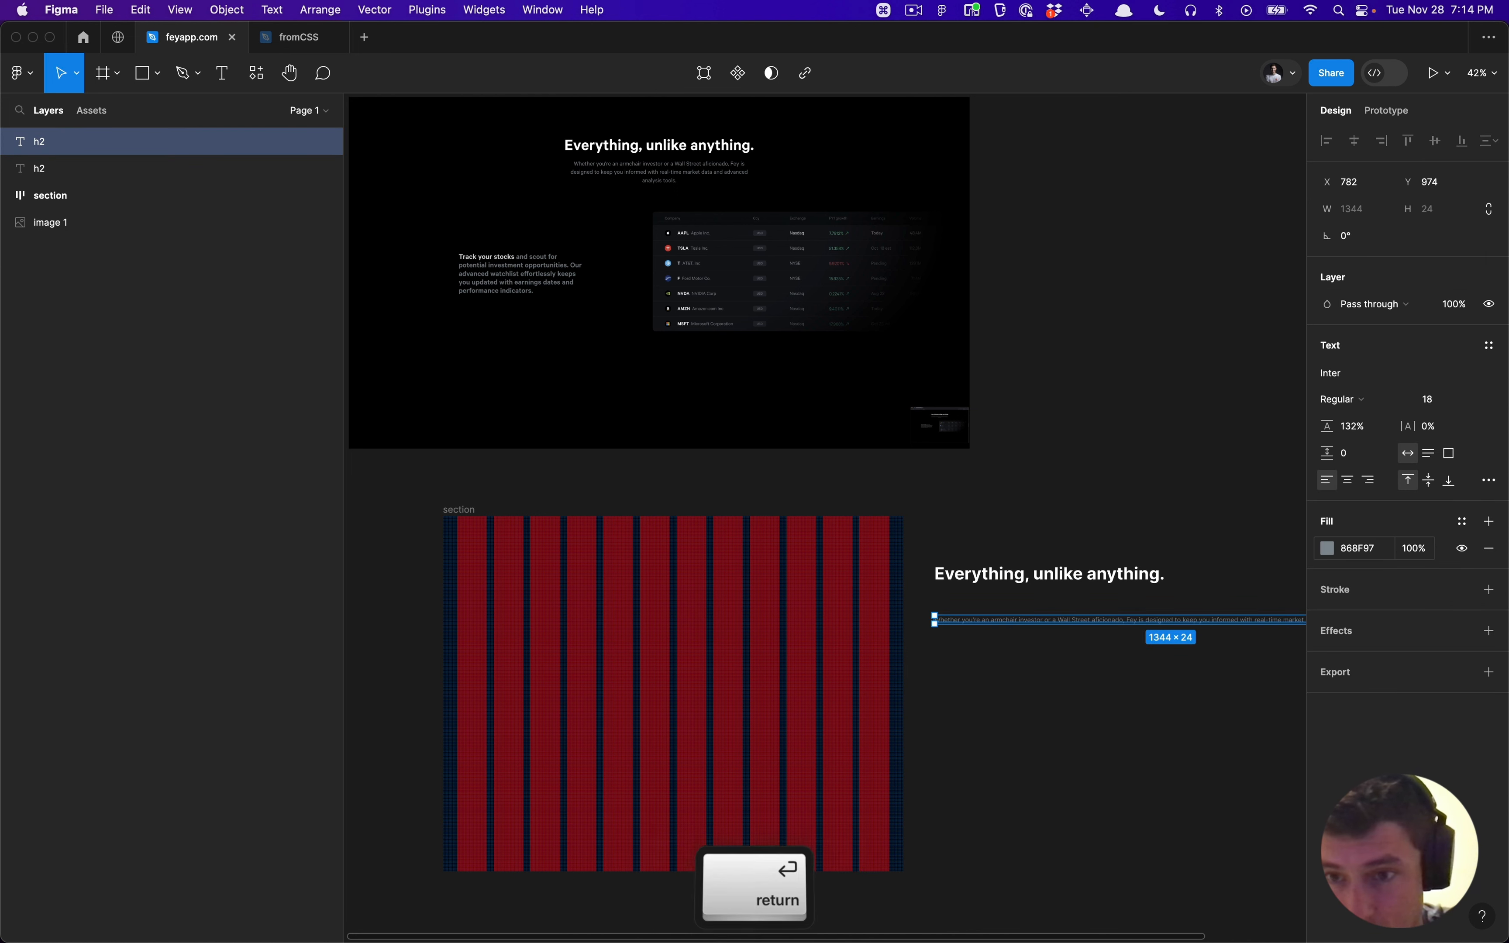
click(1033, 650)
click(1026, 624)
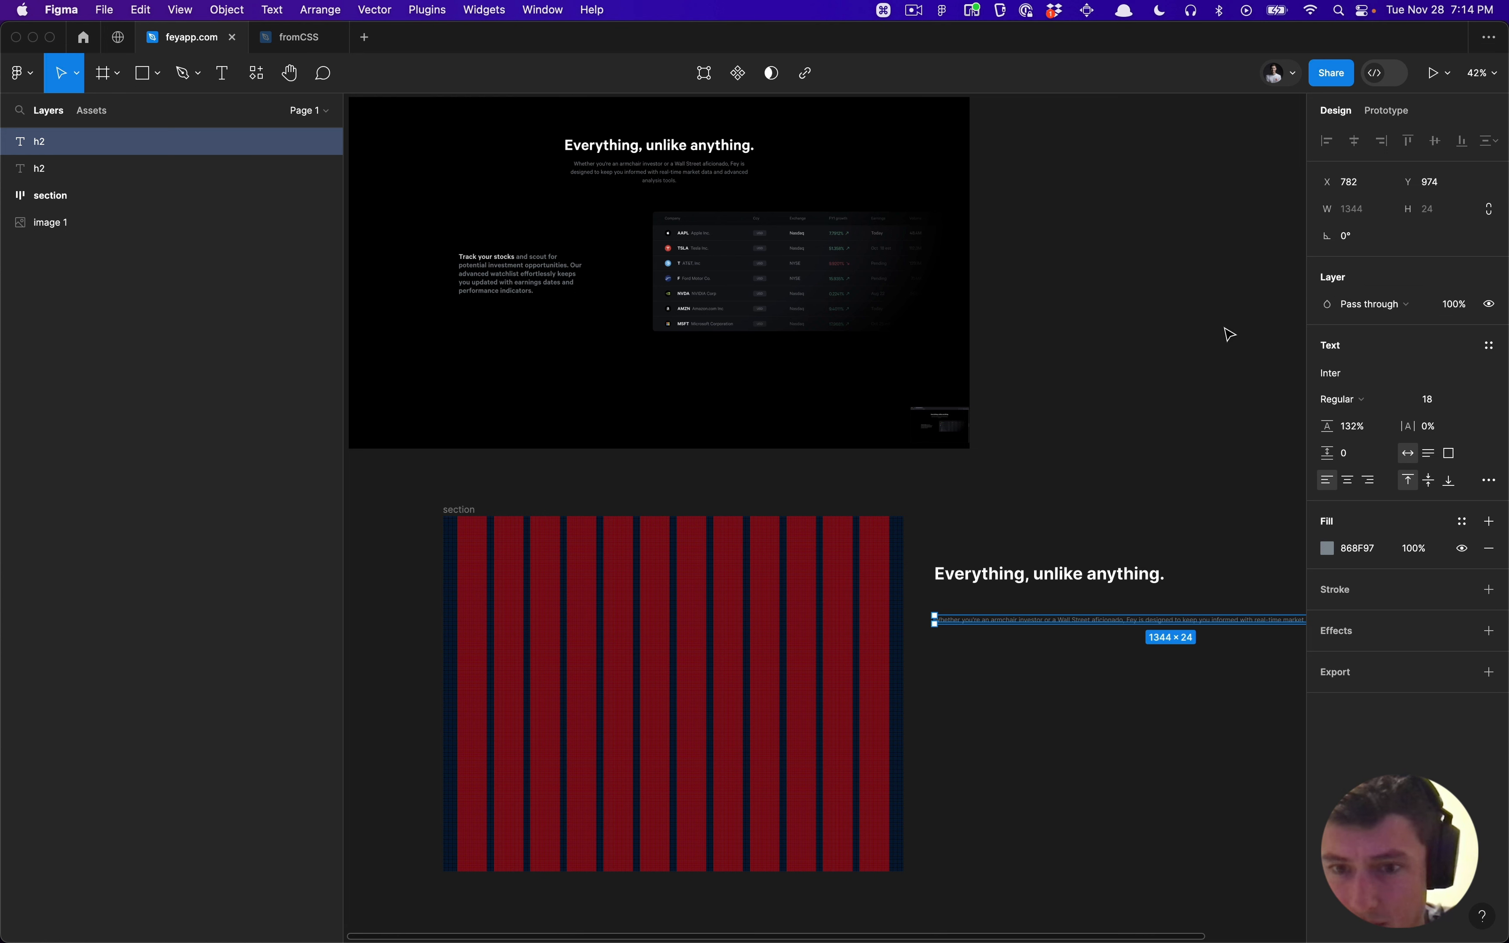
Step: Narrow the paragraph's text box so the text wraps, setting its width to 542
scroll(985, 535, down, 4)
key(super+Left)
key(super+Left)
key(super+Left)
key(super+Left)
key(super+Left)
key(super+Left)
key(super+Left)
key(super+Left)
key(super+Left)
key(super+Left)
key(super+Left)
key(super+Left)
key(super+Left)
key(super+Left)
key(super+Left)
key(super+Left)
key(super+Left)
key(super+Left)
key(super+Left)
key(super+Left)
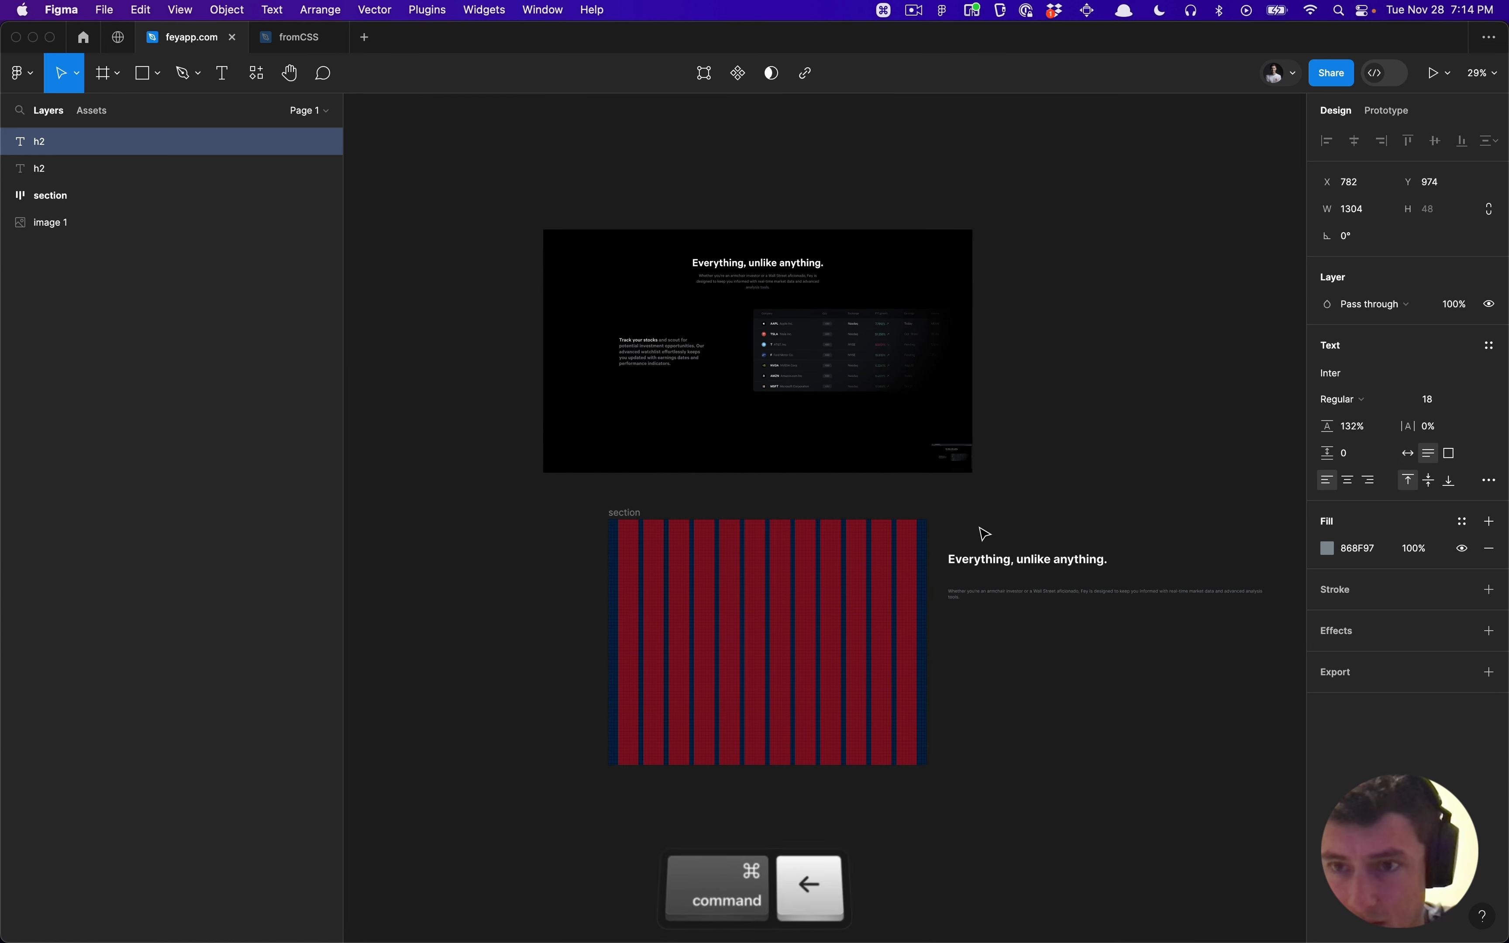
key(super+Left)
key(super+Left)
key(super+Left)
key(super+Left)
key(super+Left)
key(super+Left)
key(super+Left)
key(super+Left)
key(super+Left)
key(super+Left)
key(super+Left)
key(super+Left)
key(super+Left)
key(super+Left)
key(super+Left)
key(super+Left)
click(1369, 211)
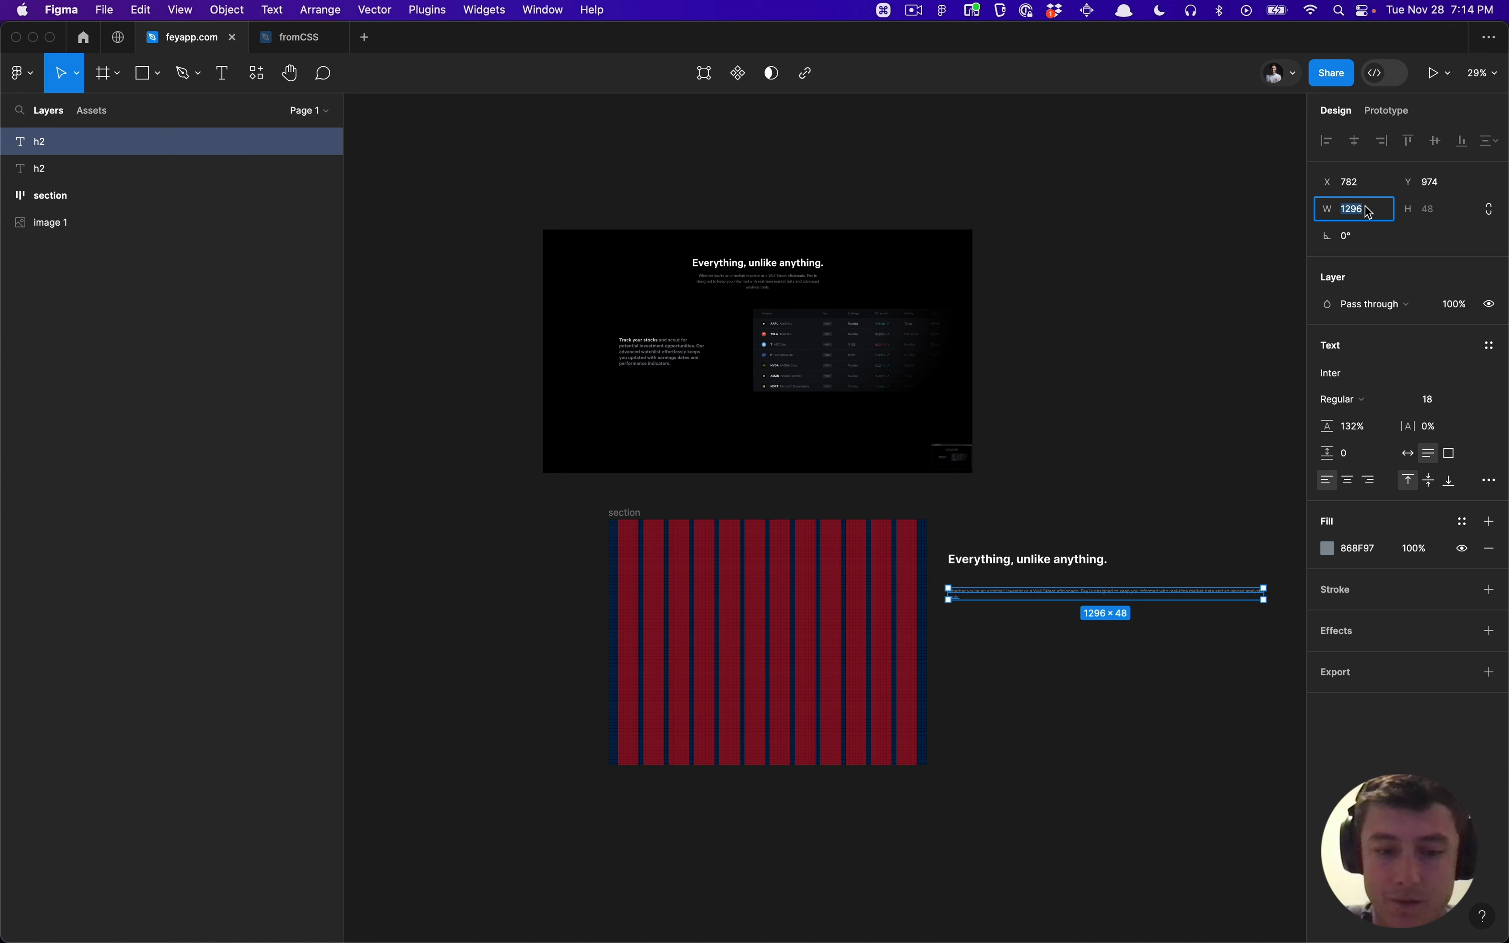
text(542)
key(Return)
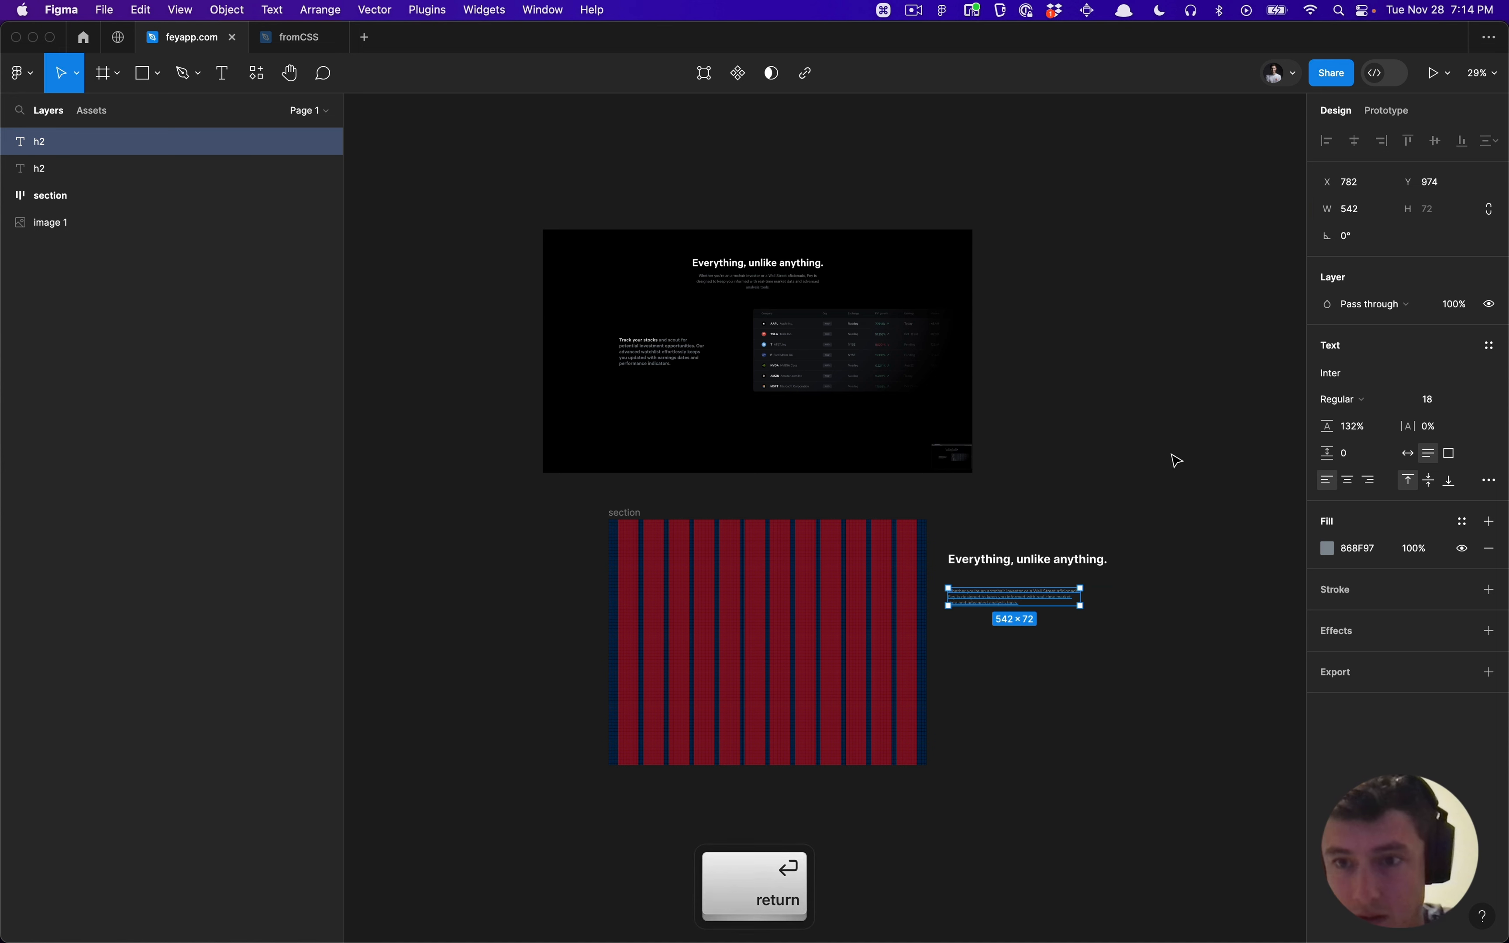
Step: Center-align the text of both the paragraph and the "Everything, unlike anything." heading
click(1348, 485)
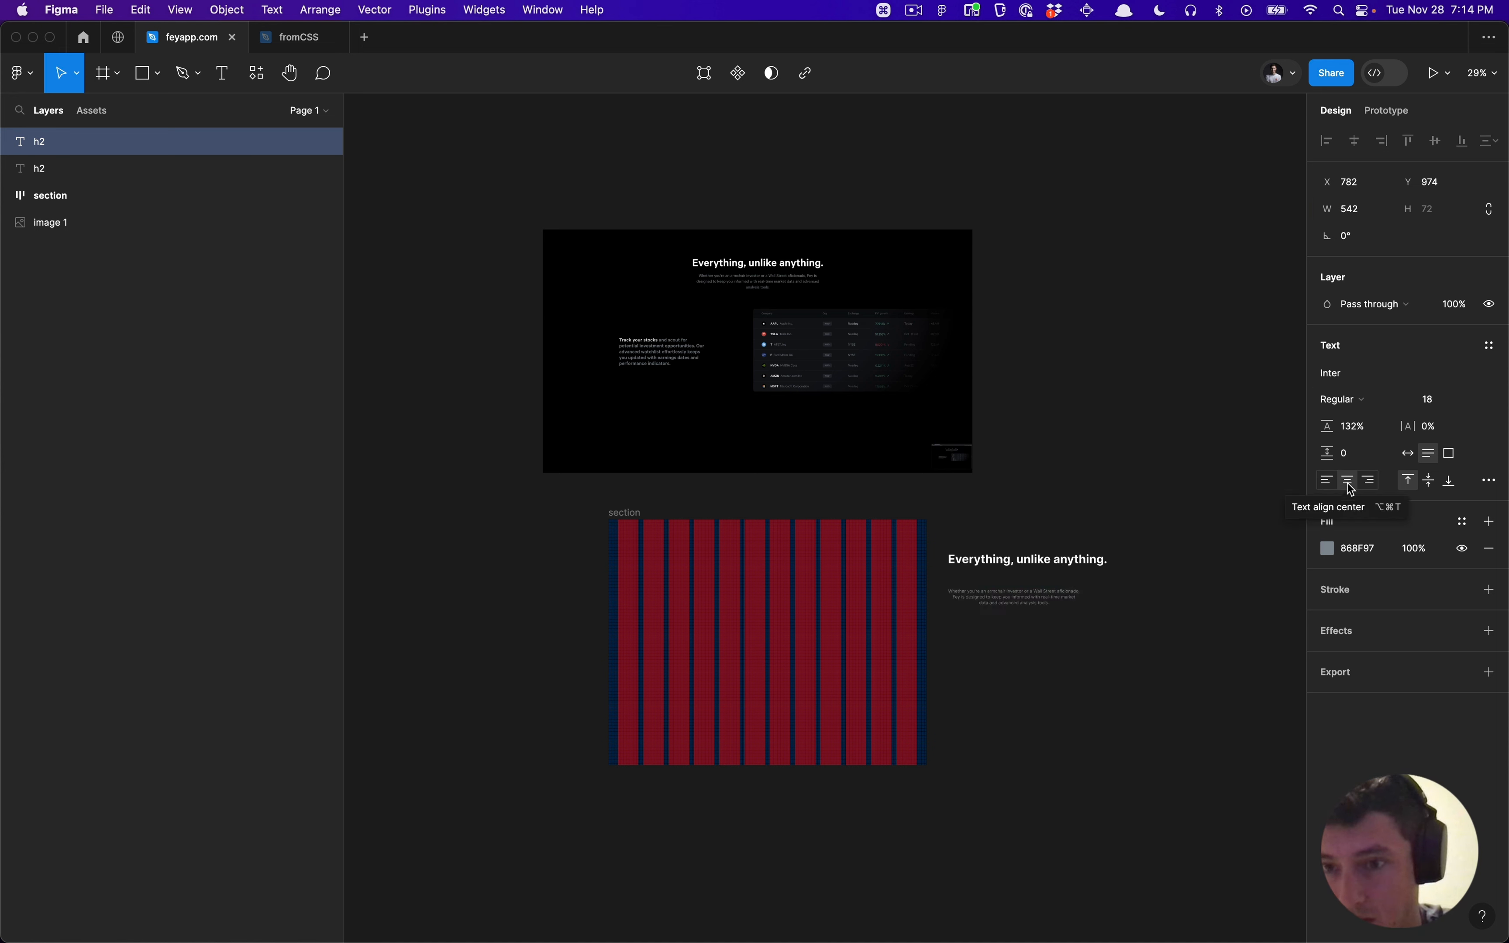
click(1035, 534)
click(1016, 562)
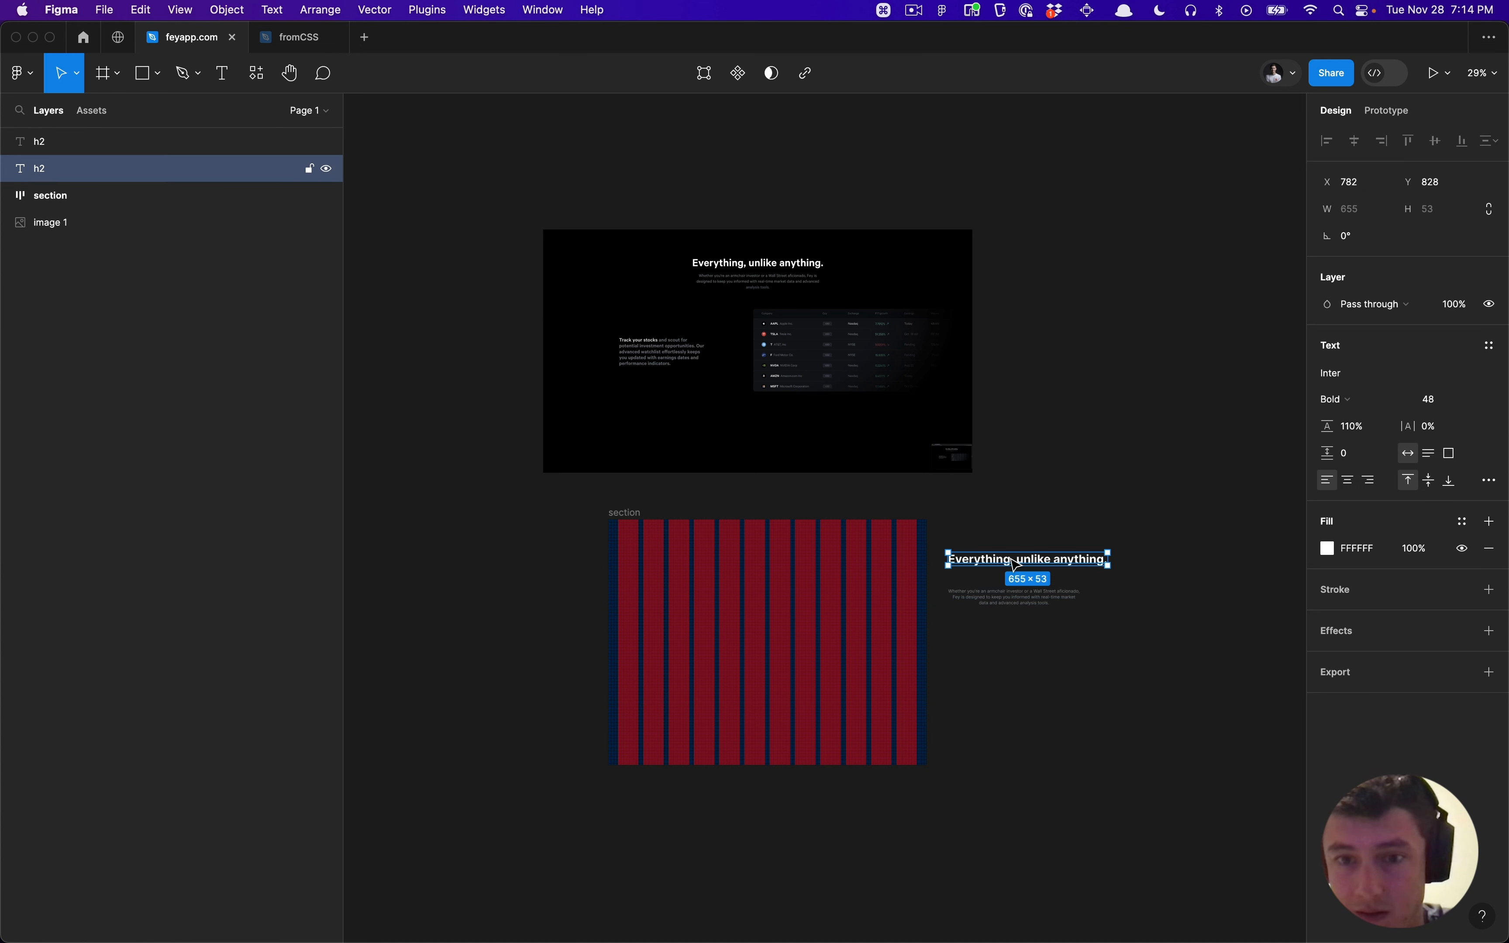
click(1349, 485)
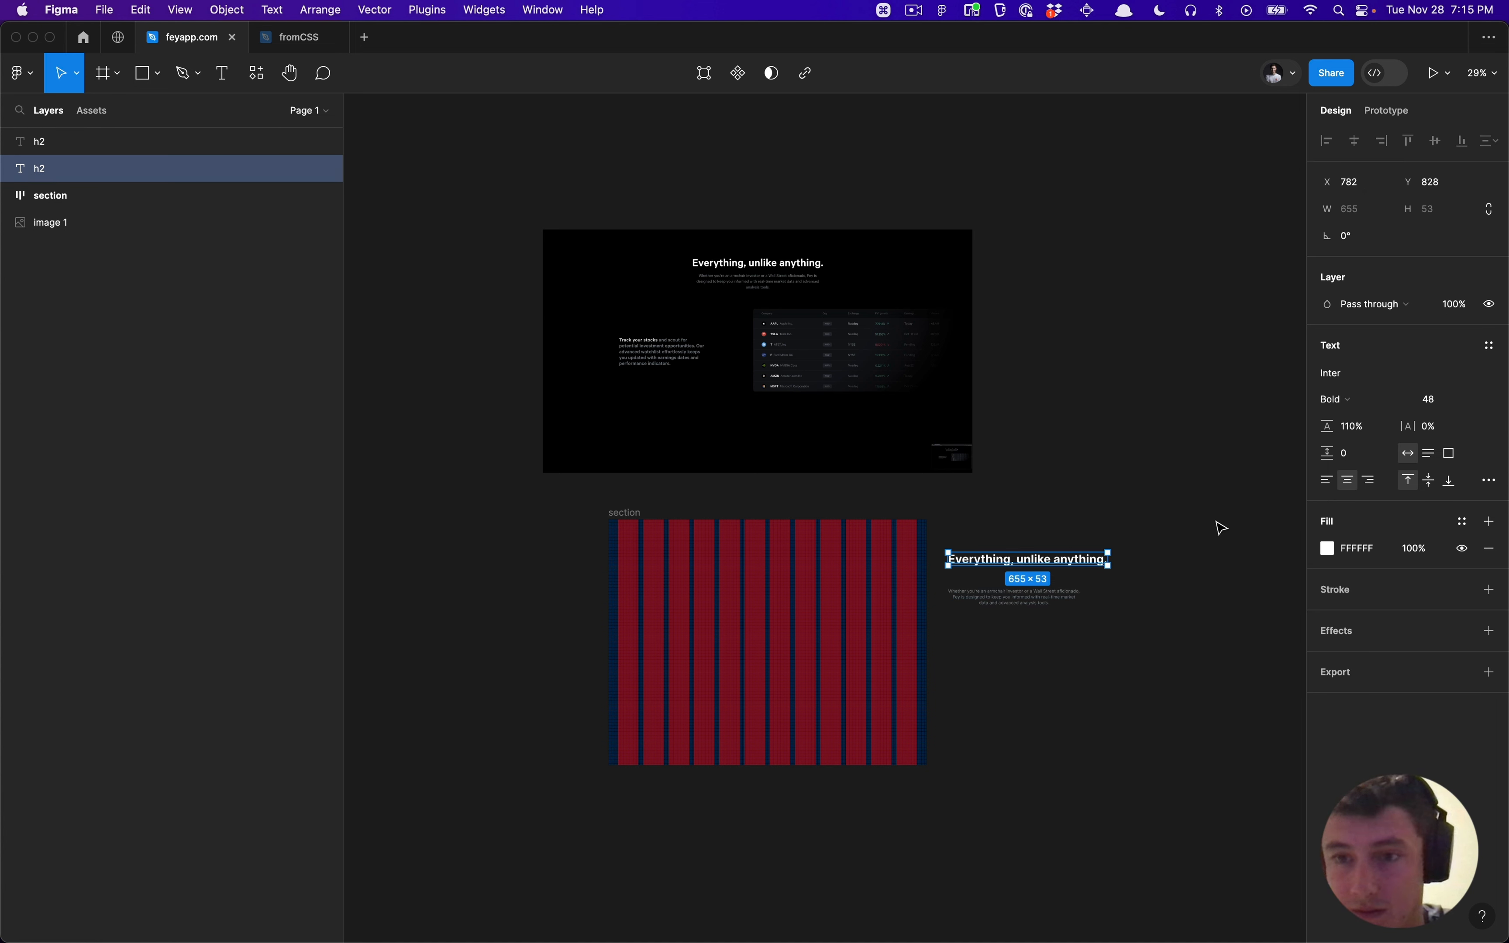
click(1030, 527)
Step: Wrap the heading and paragraph together in a vertical auto layout frame
scroll(1030, 527, left, 1)
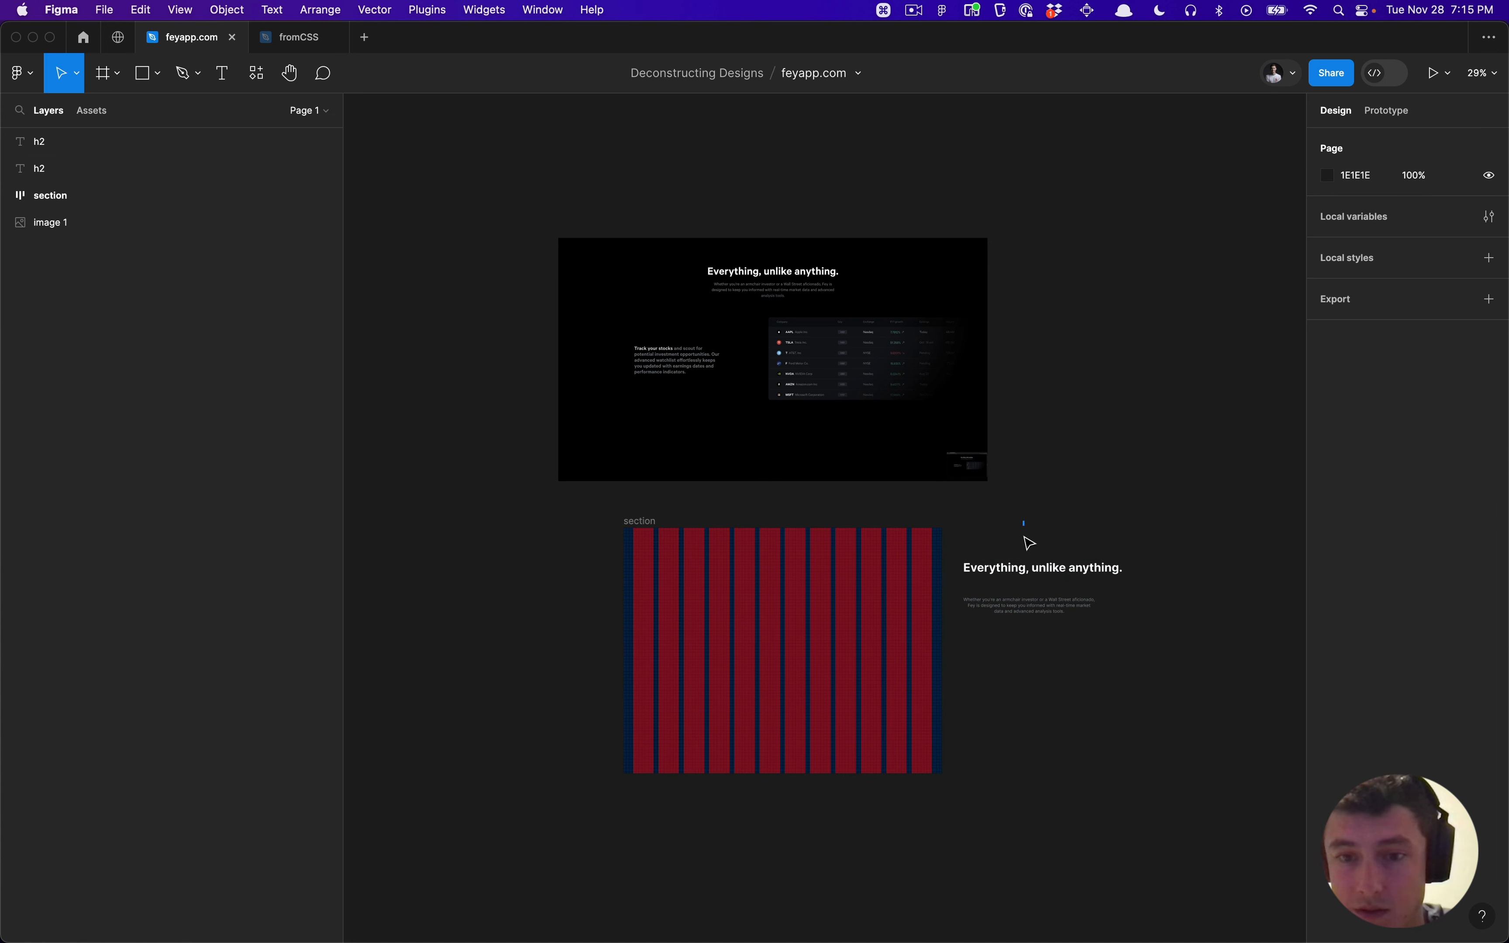
drag(1023, 523, 1027, 660)
key(shift+a)
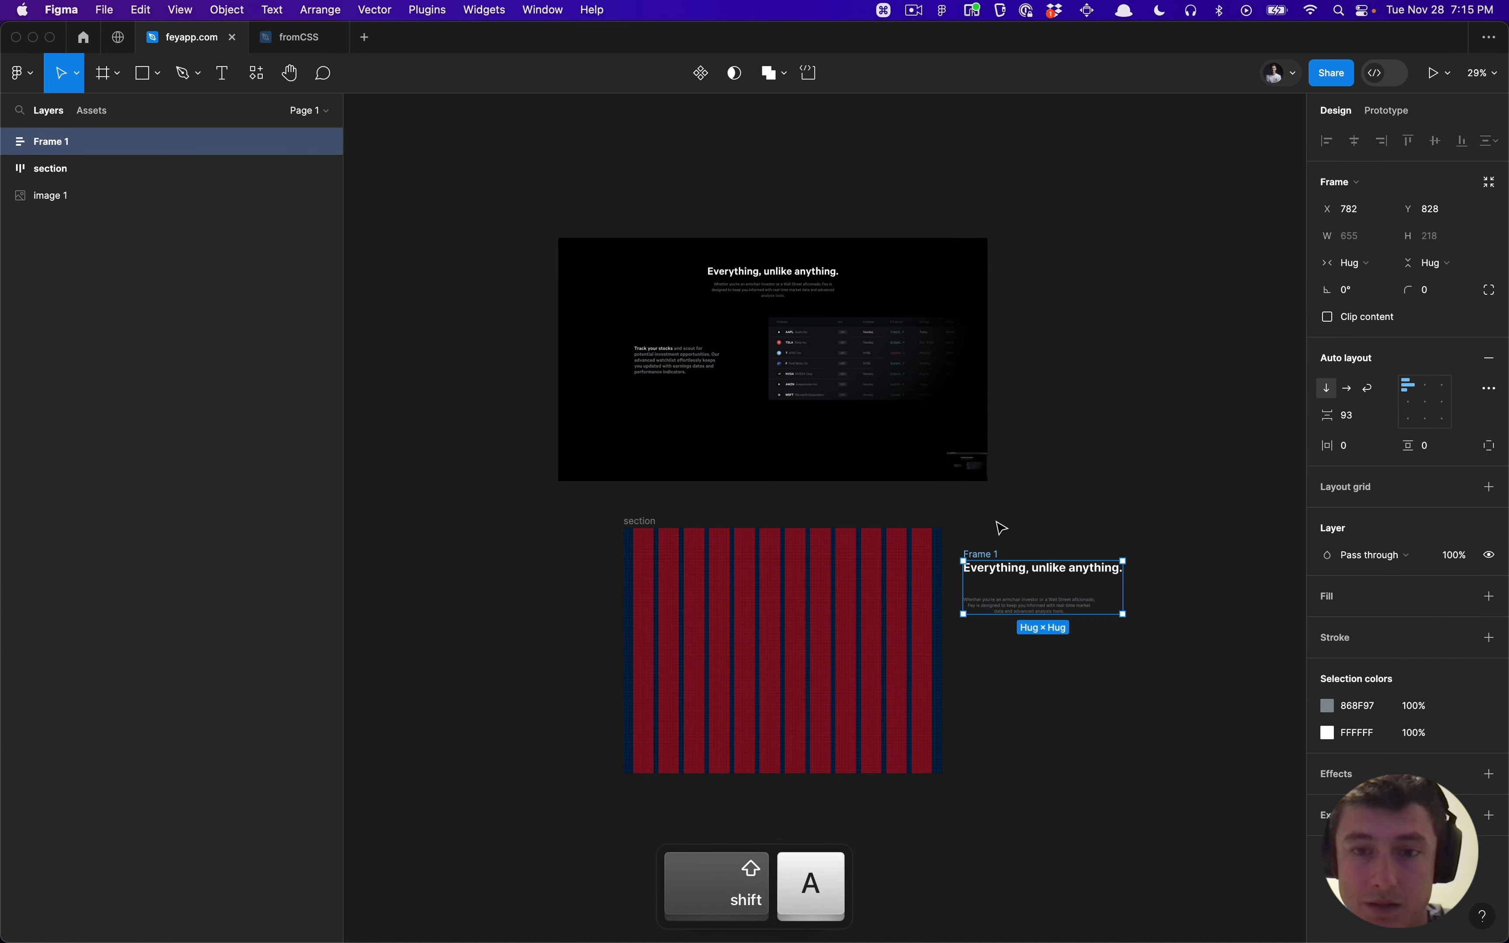
Step: Rename the new auto layout frame around the heading and paragraph as header-and-description
key(super+r)
text(Text)
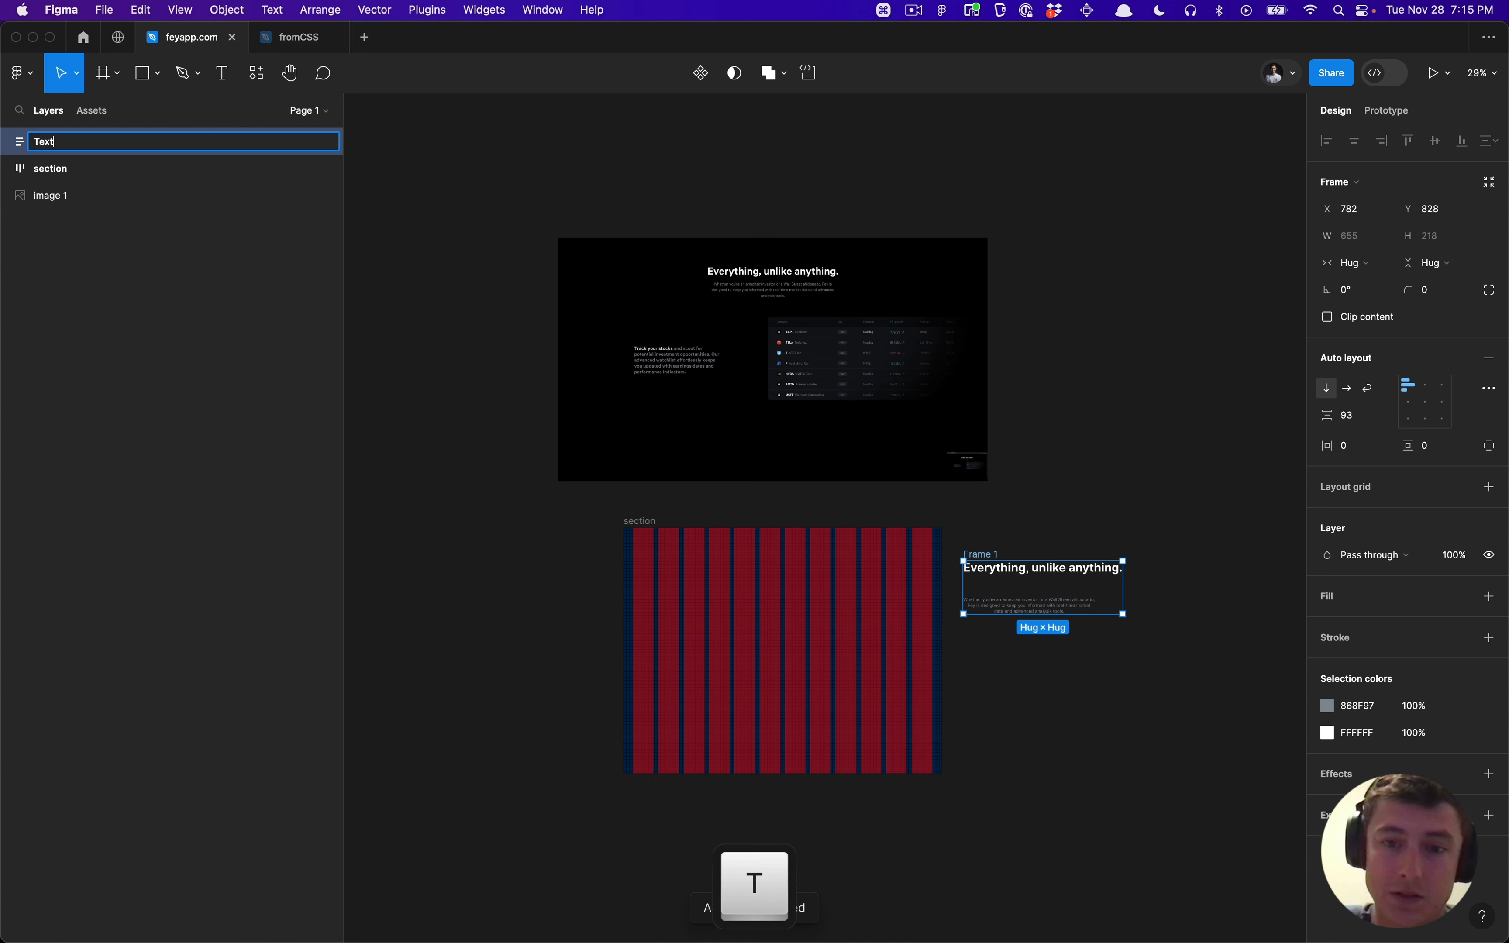
key(shift+super+Left)
text(H)
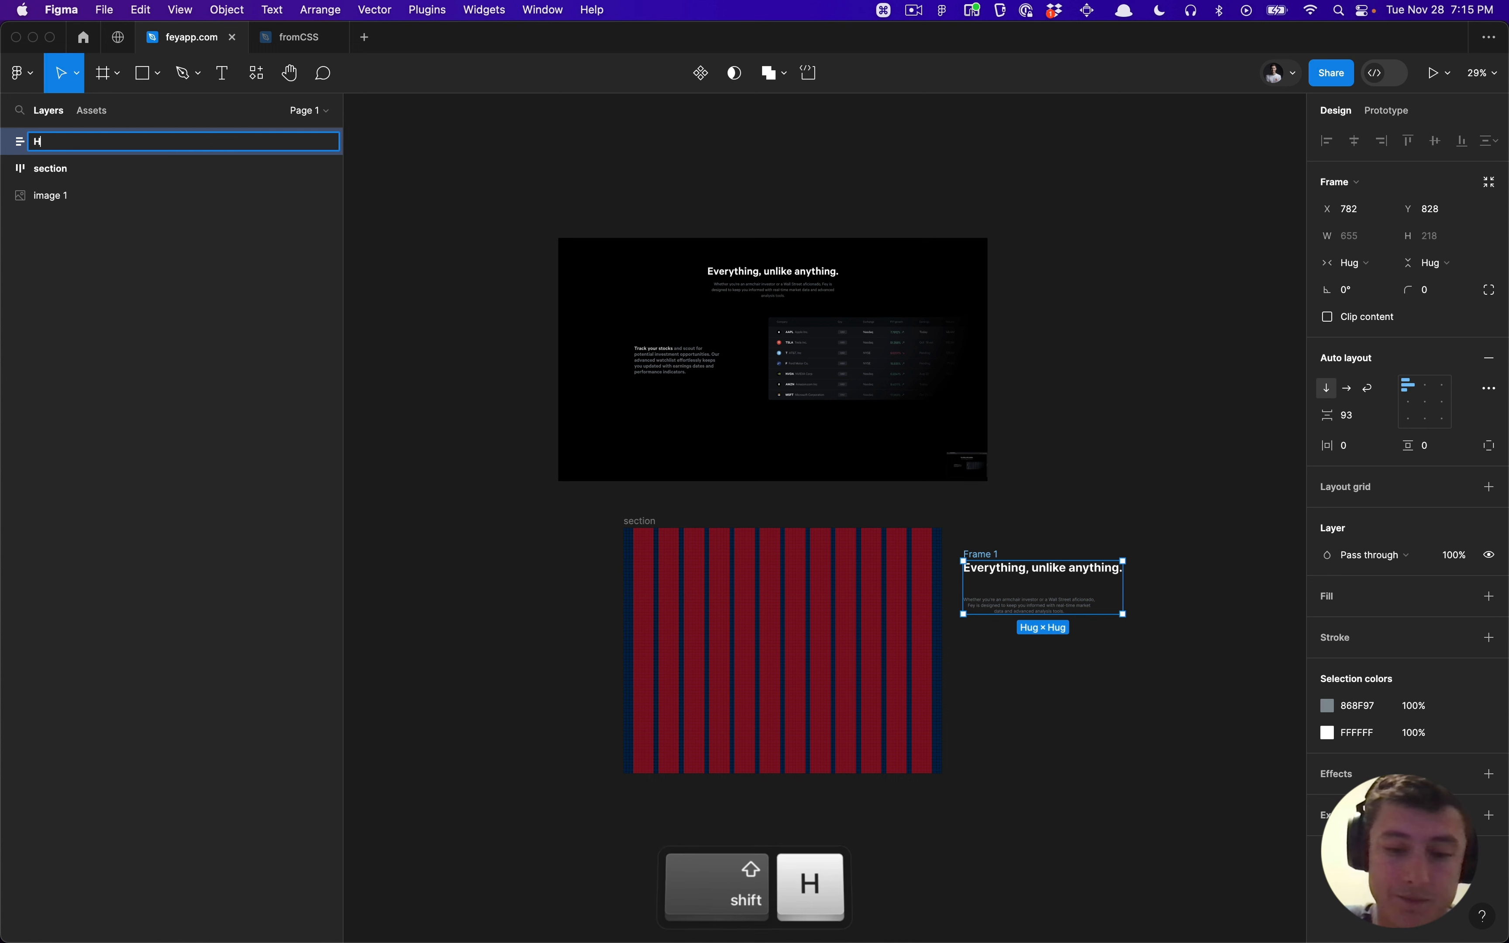
text(eader + Description)
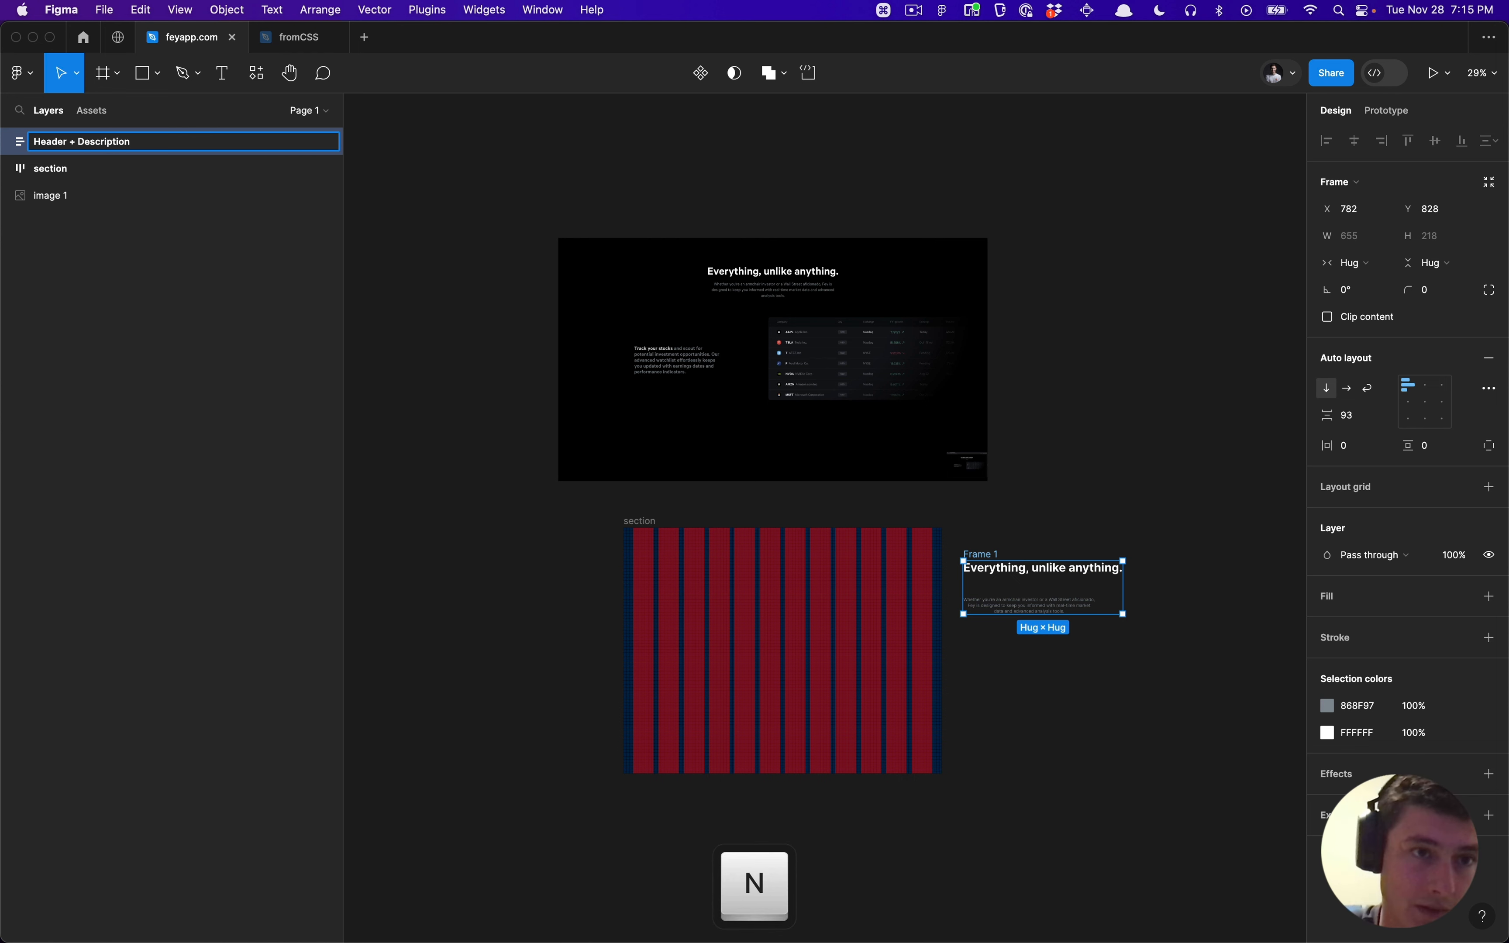
key(alt+Left)
key(alt+Left)
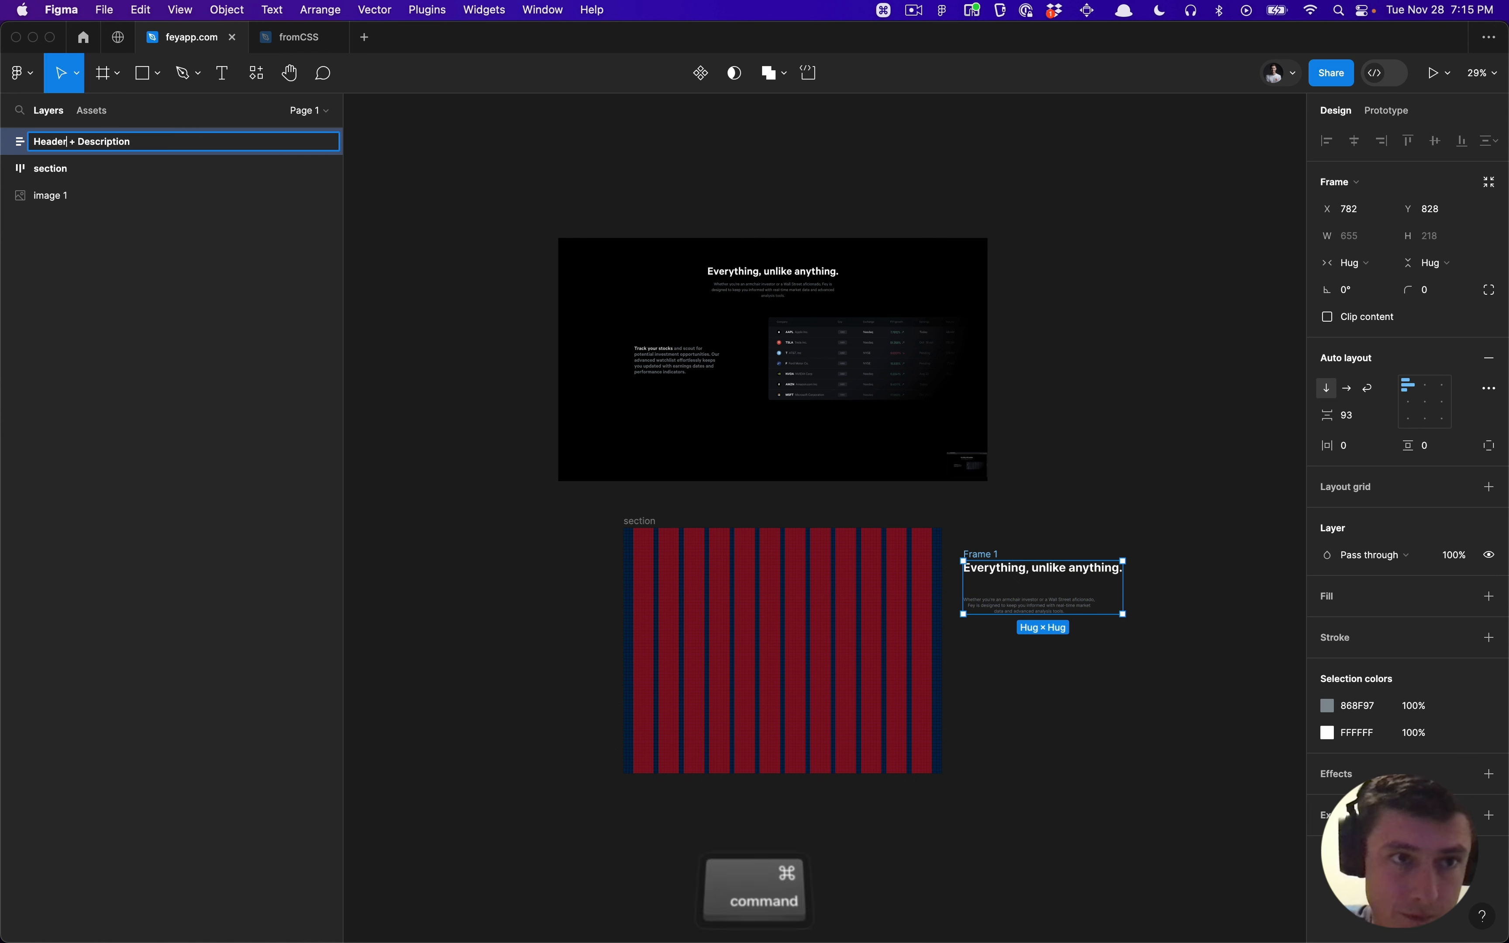
key(cmd+Left)
key(shift+Right)
text(h)
key(alt+Right)
key(shift+Right)
key(shift+Right)
key(shift+Right)
text(-)
key(shift+Right)
text(d)
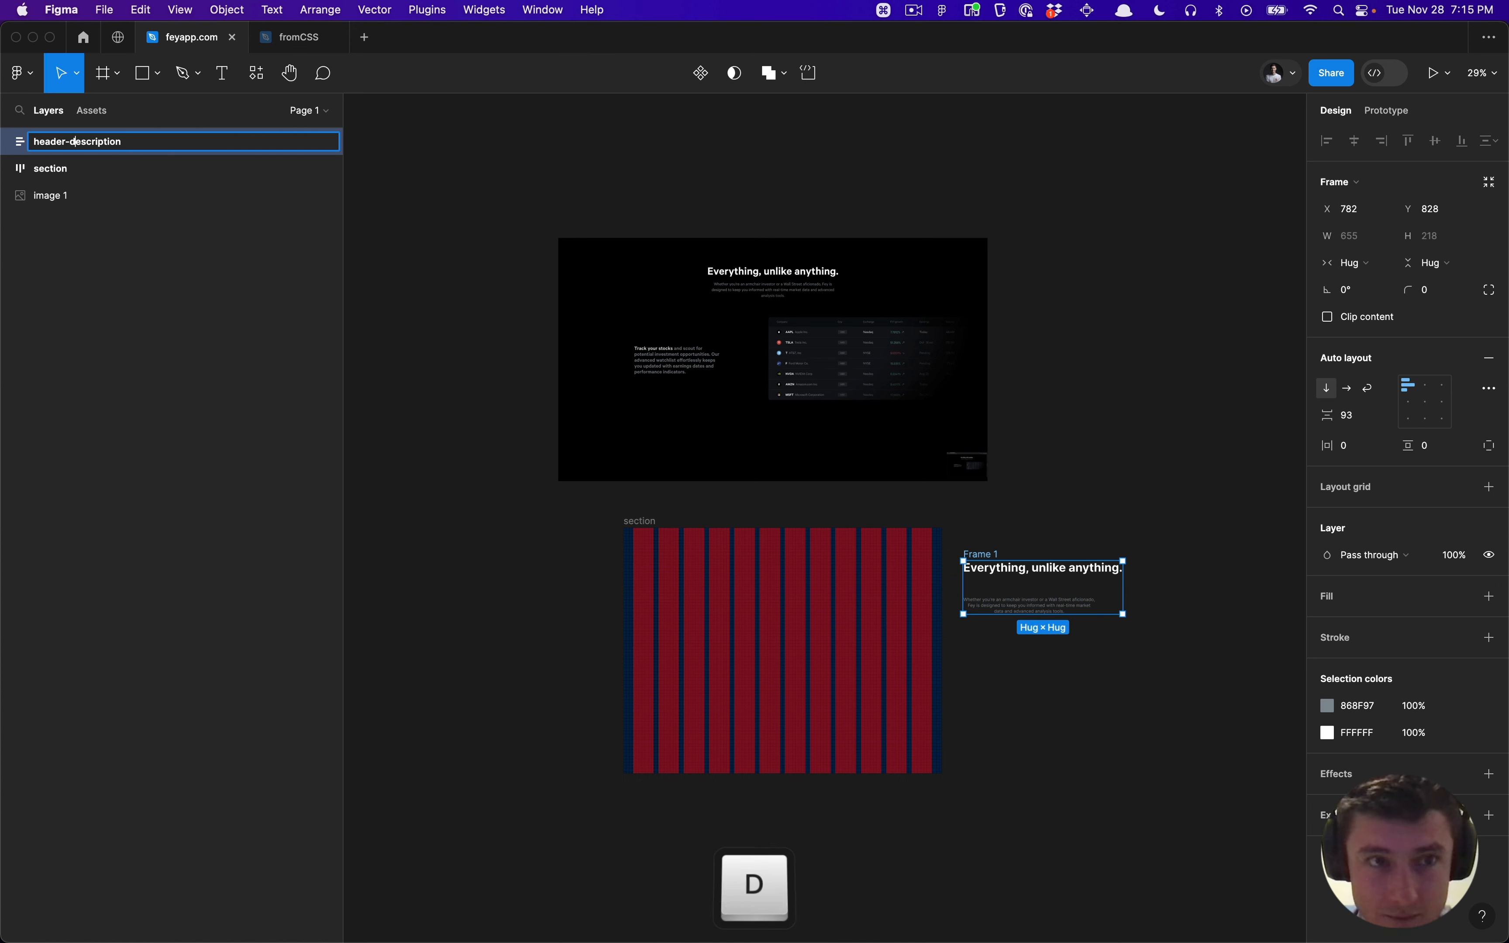
key(super+Right)
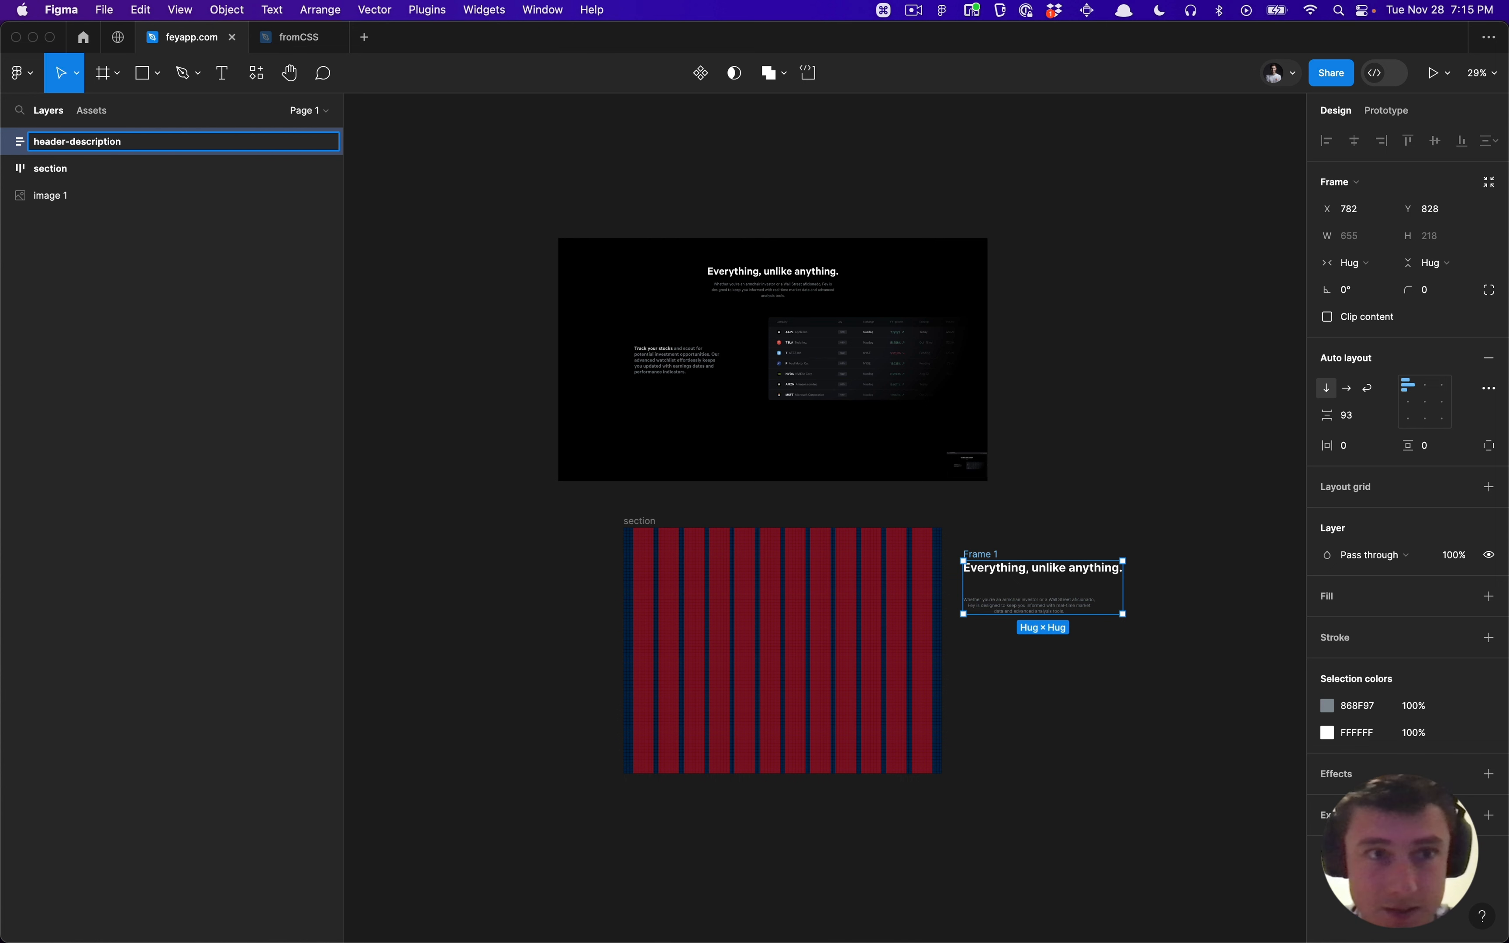
key(alt+Left)
text(and-)
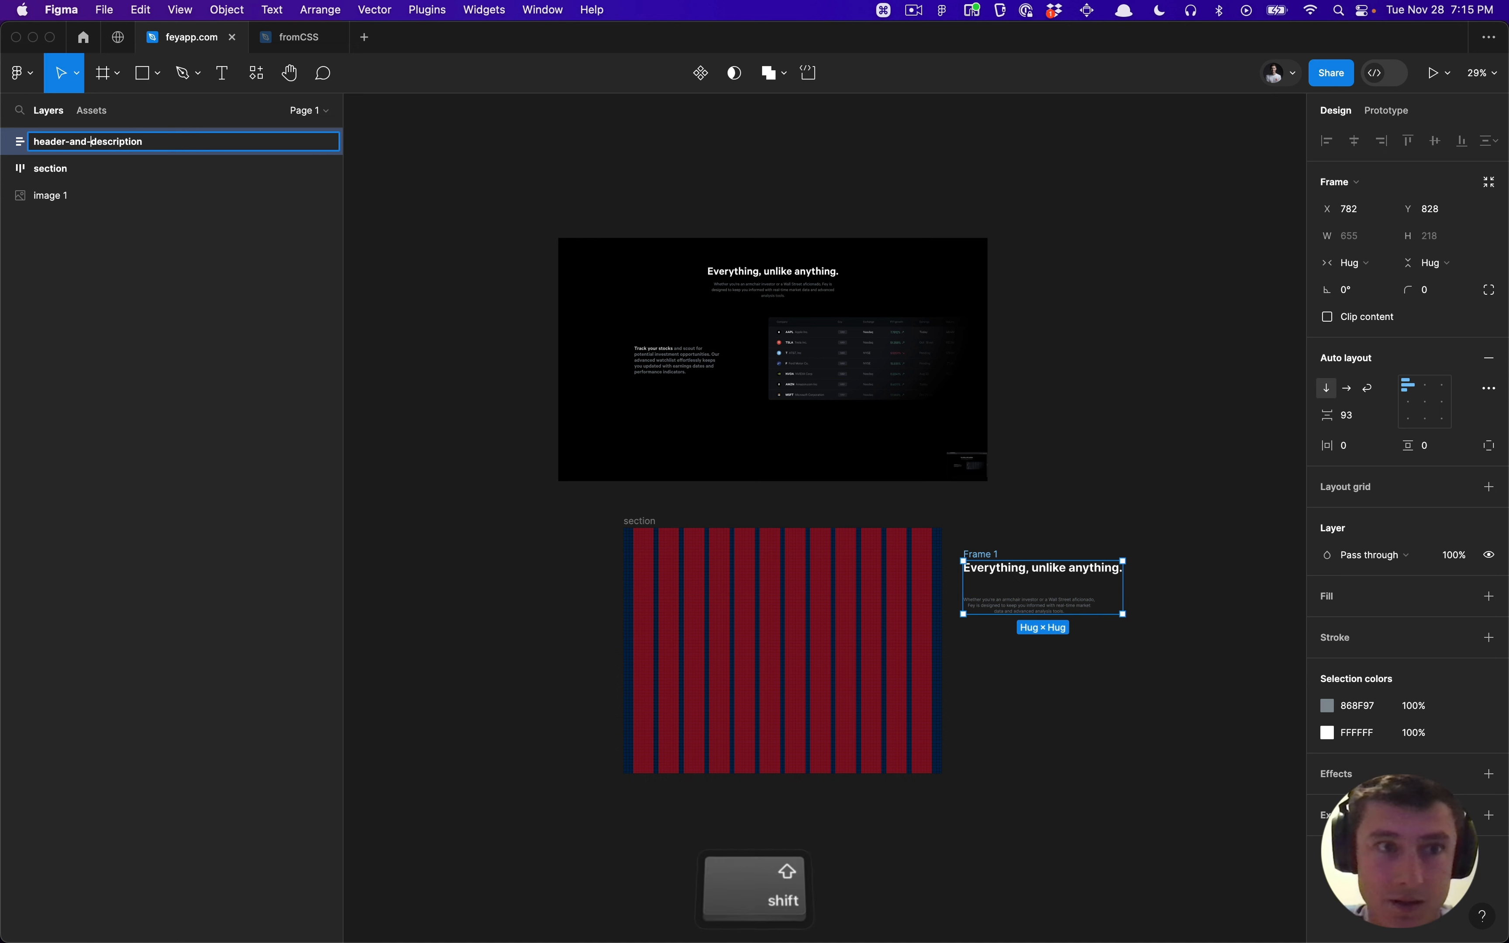
key(Return)
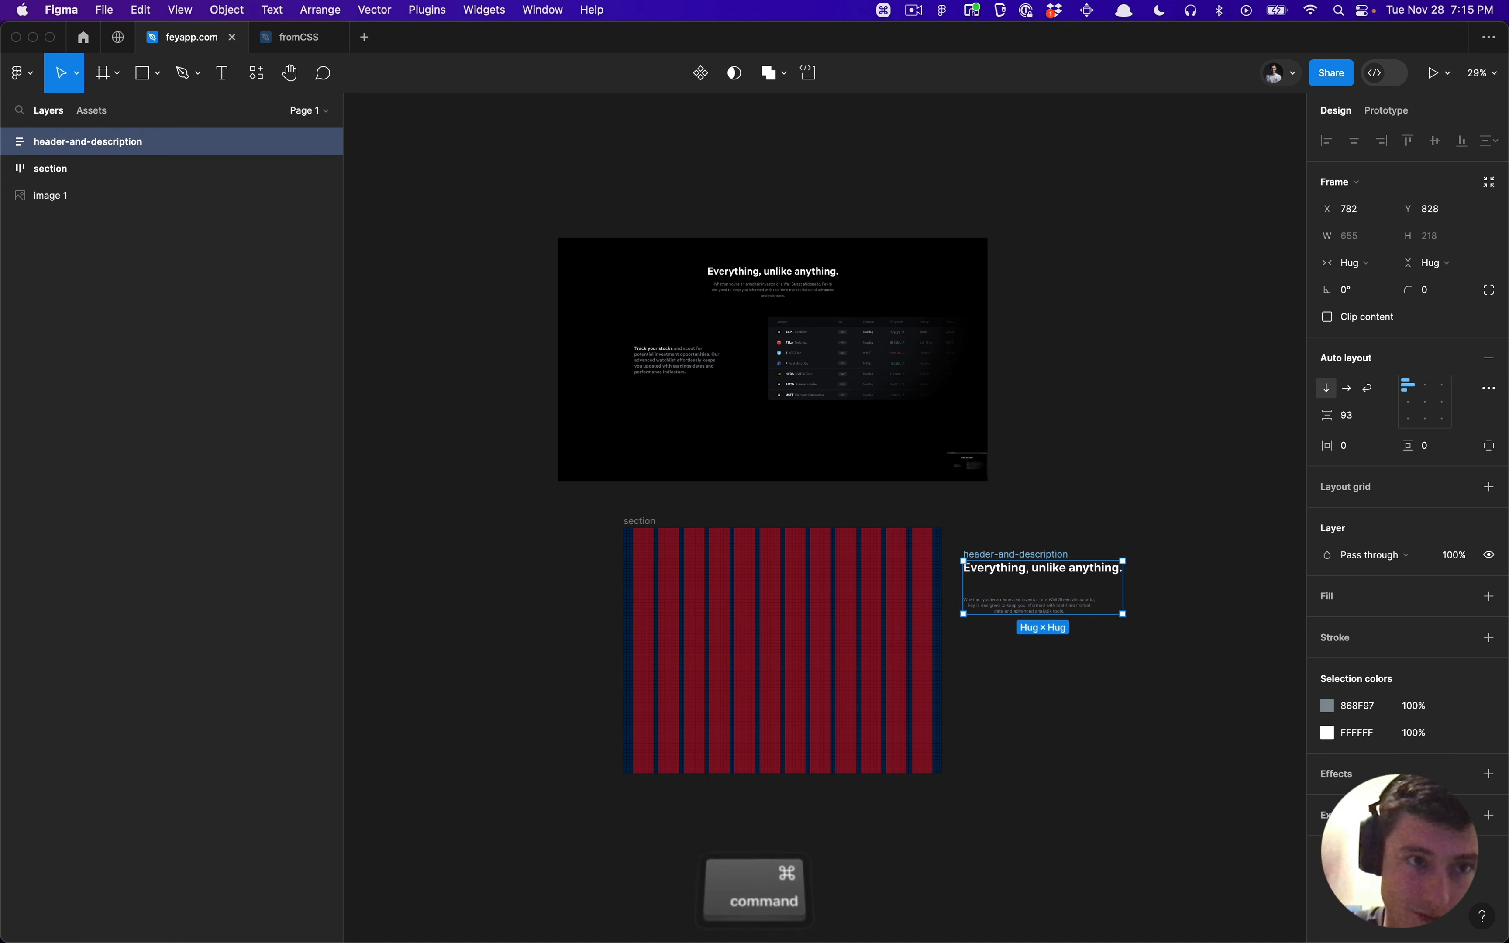
Step: Add a leading period to the text frame's name, making it .header-and-description
key(cmd+r)
key(cmd+Left)
text(.)
key(Return)
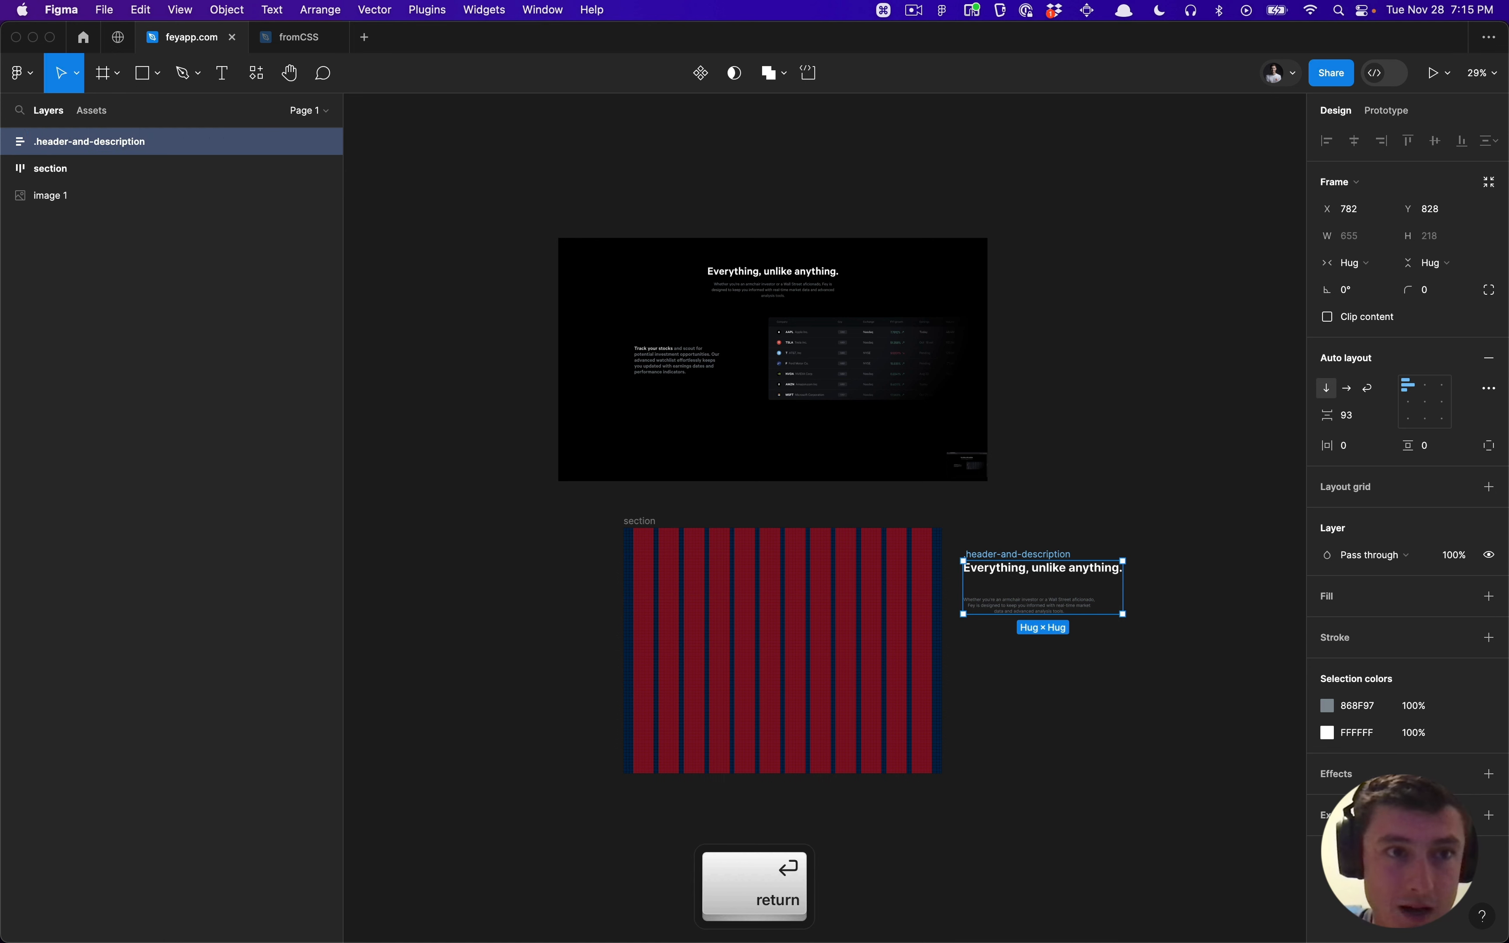
key(Tab)
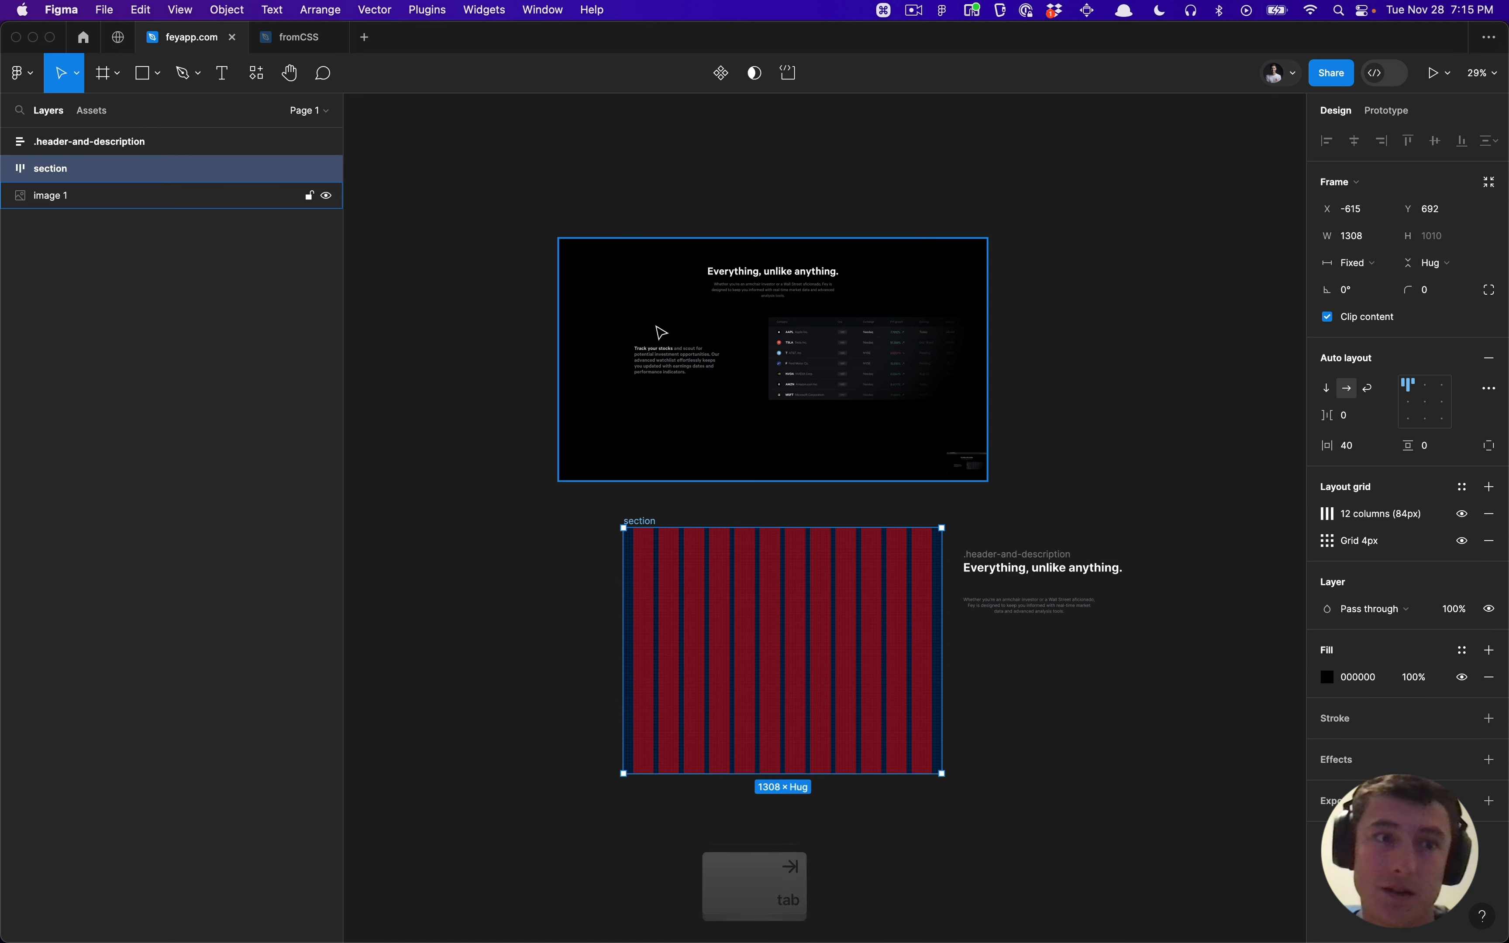
double_click(115, 177)
key(Left)
key(cmd+Right)
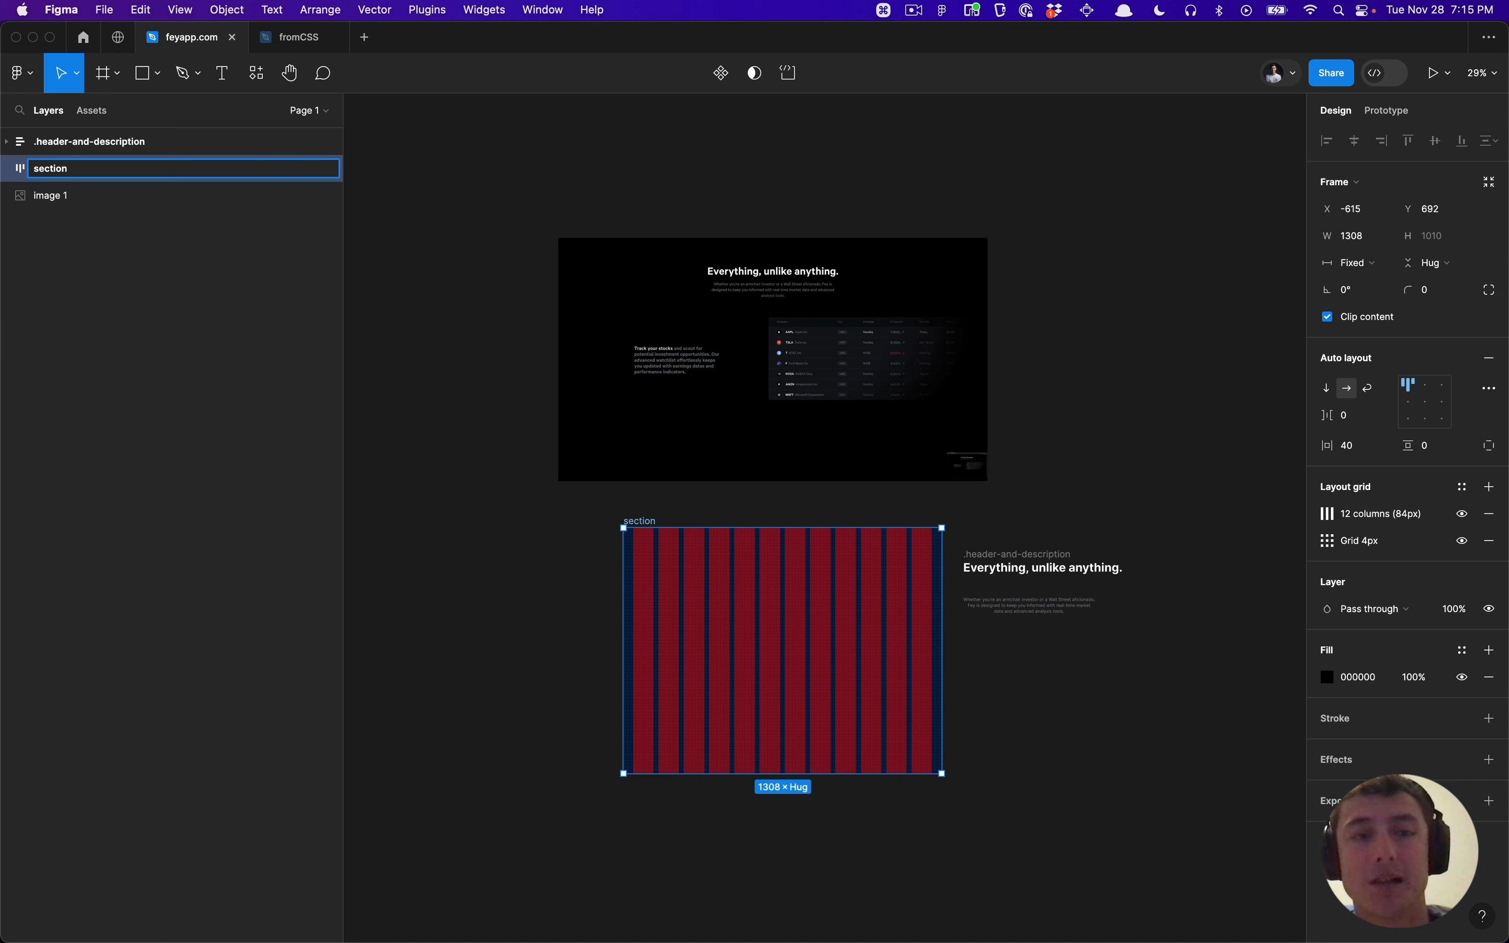
key(Return)
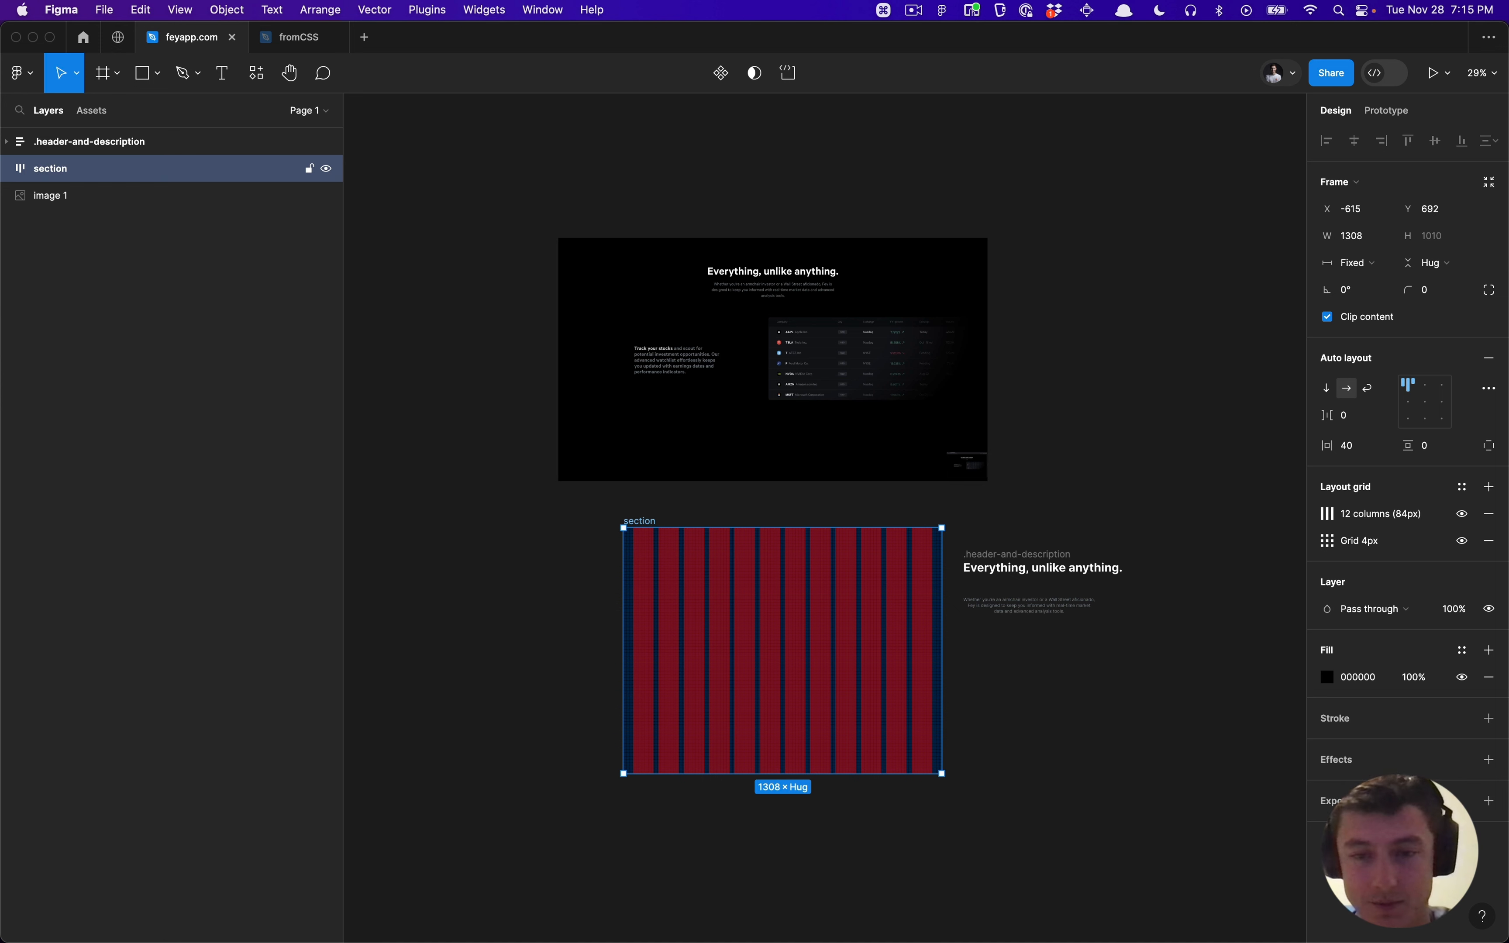
Step: Set the vertical gap between the heading and paragraph in the .header-and-description frame to 16
click(1014, 549)
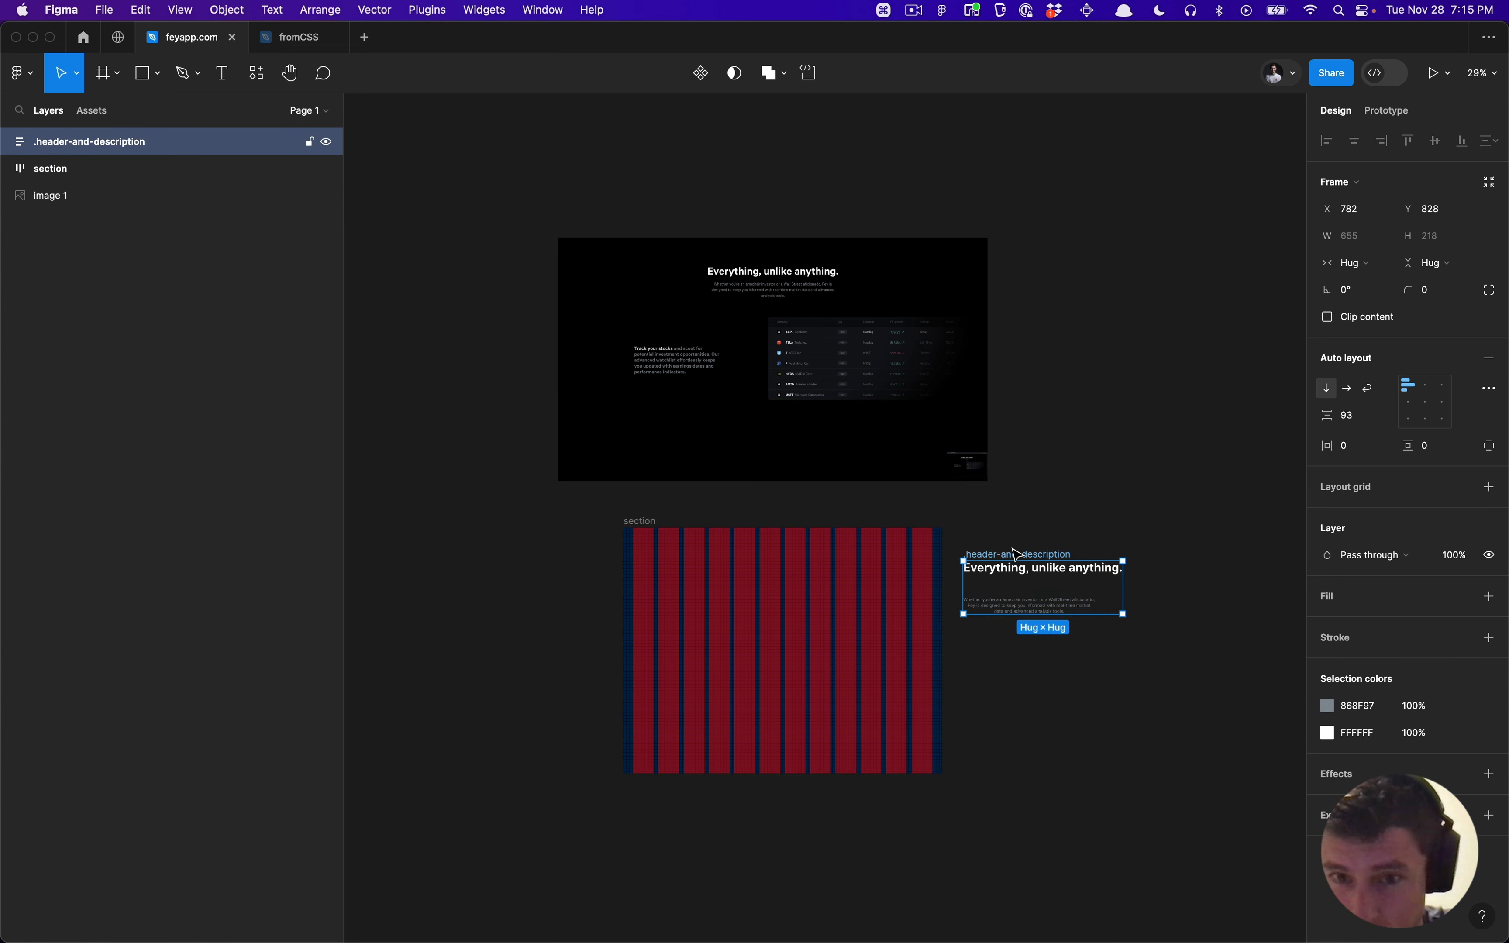
click(1357, 419)
text(6)
key(Return)
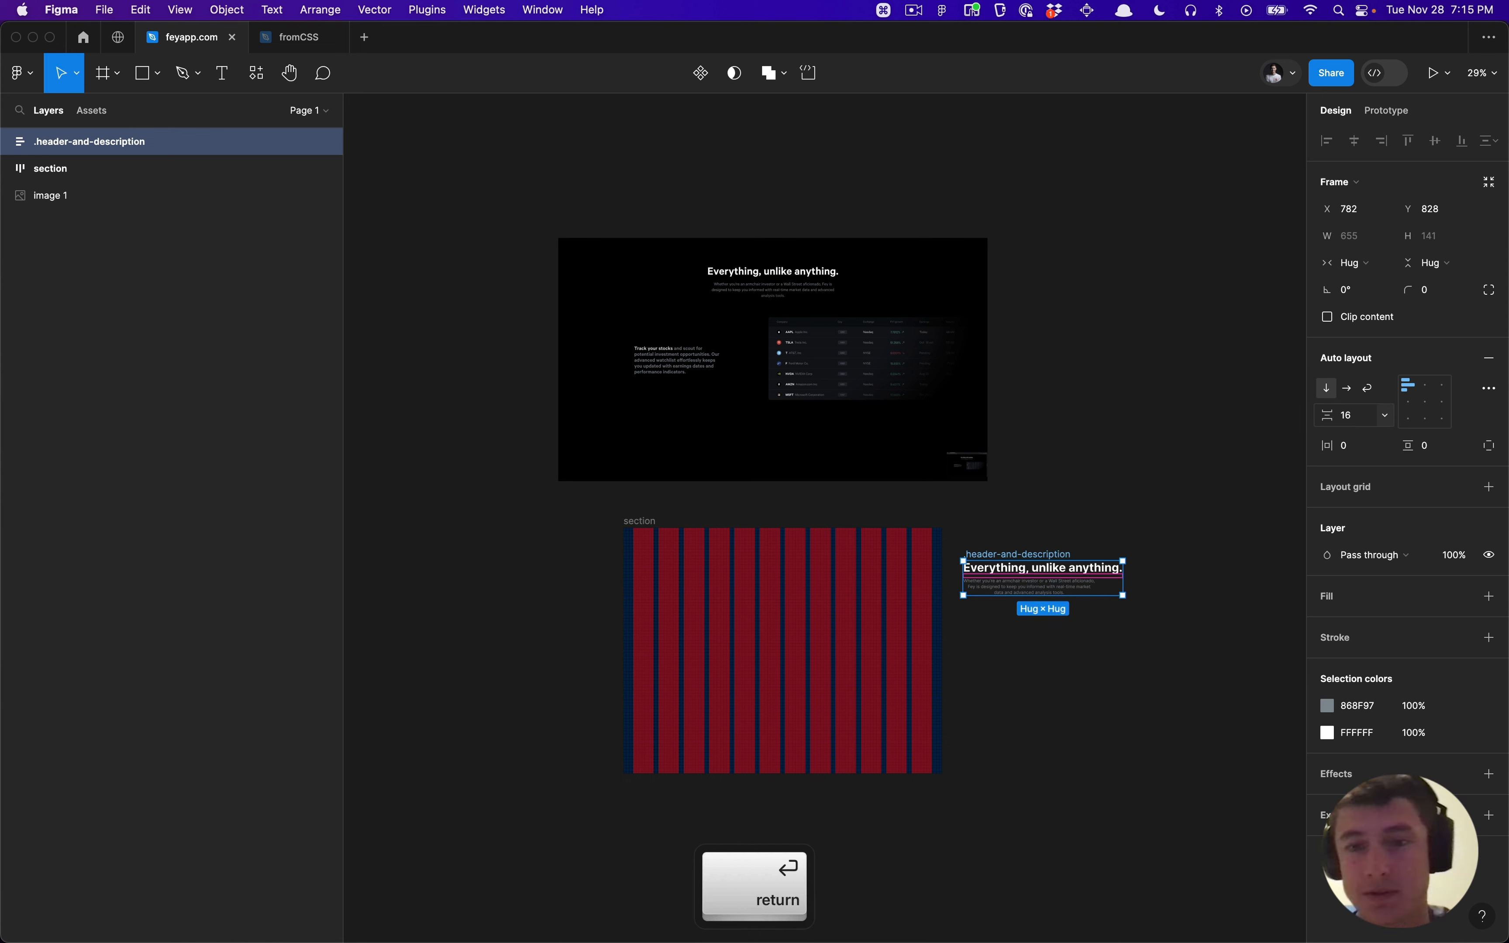
Step: Align the contents of the .header-and-description auto layout frame to the top center
click(1008, 521)
click(1017, 560)
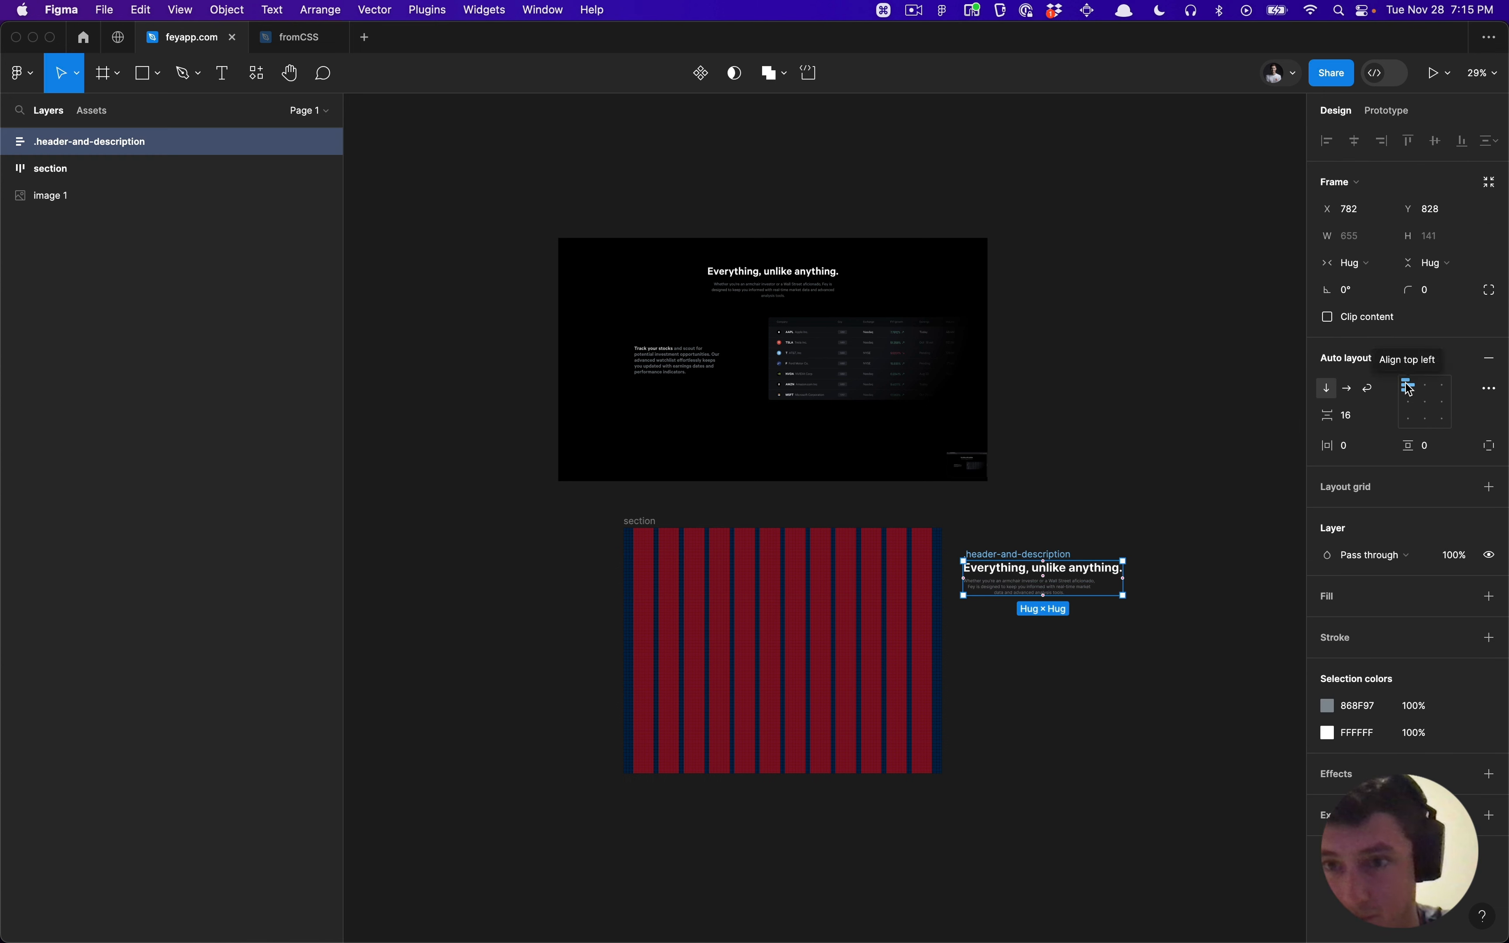
click(1425, 384)
click(1051, 491)
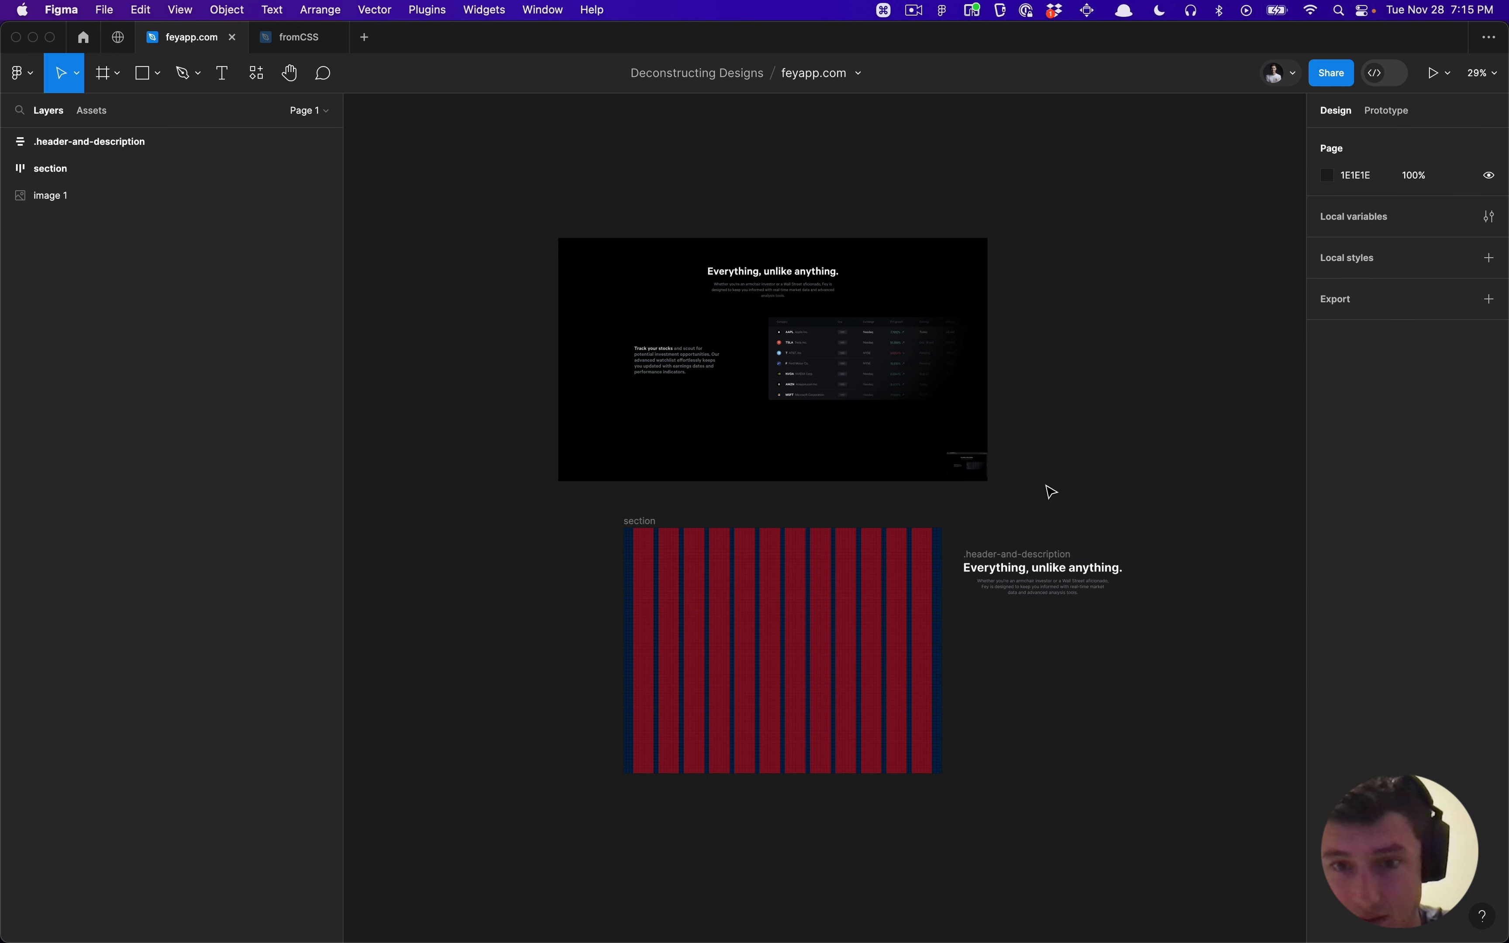
key(super+z)
key(super+shift+z)
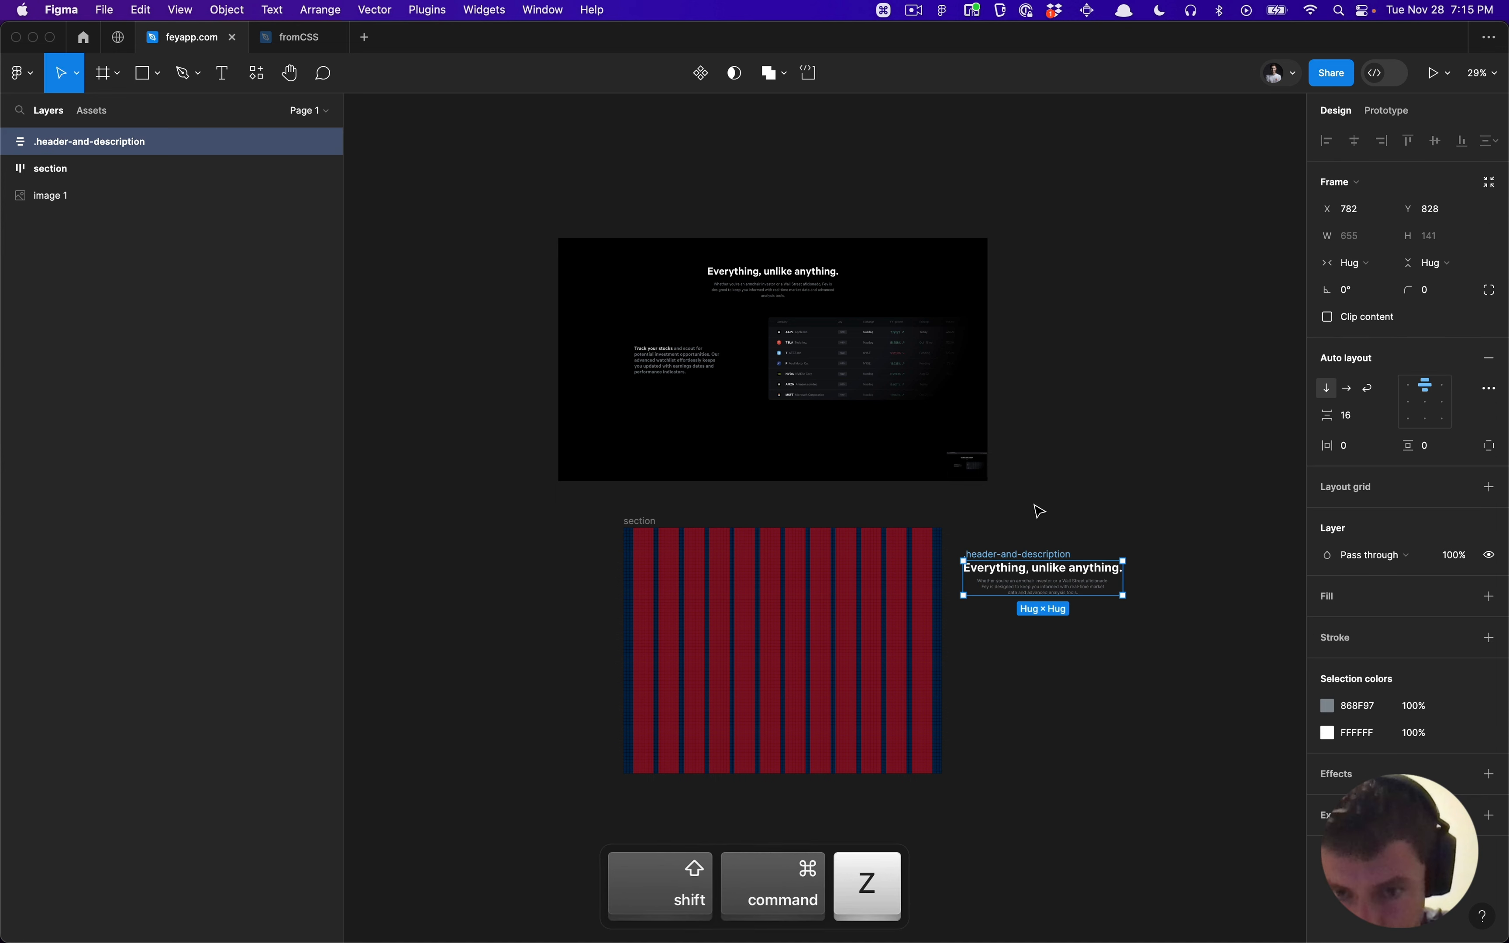
key(super+shift+z)
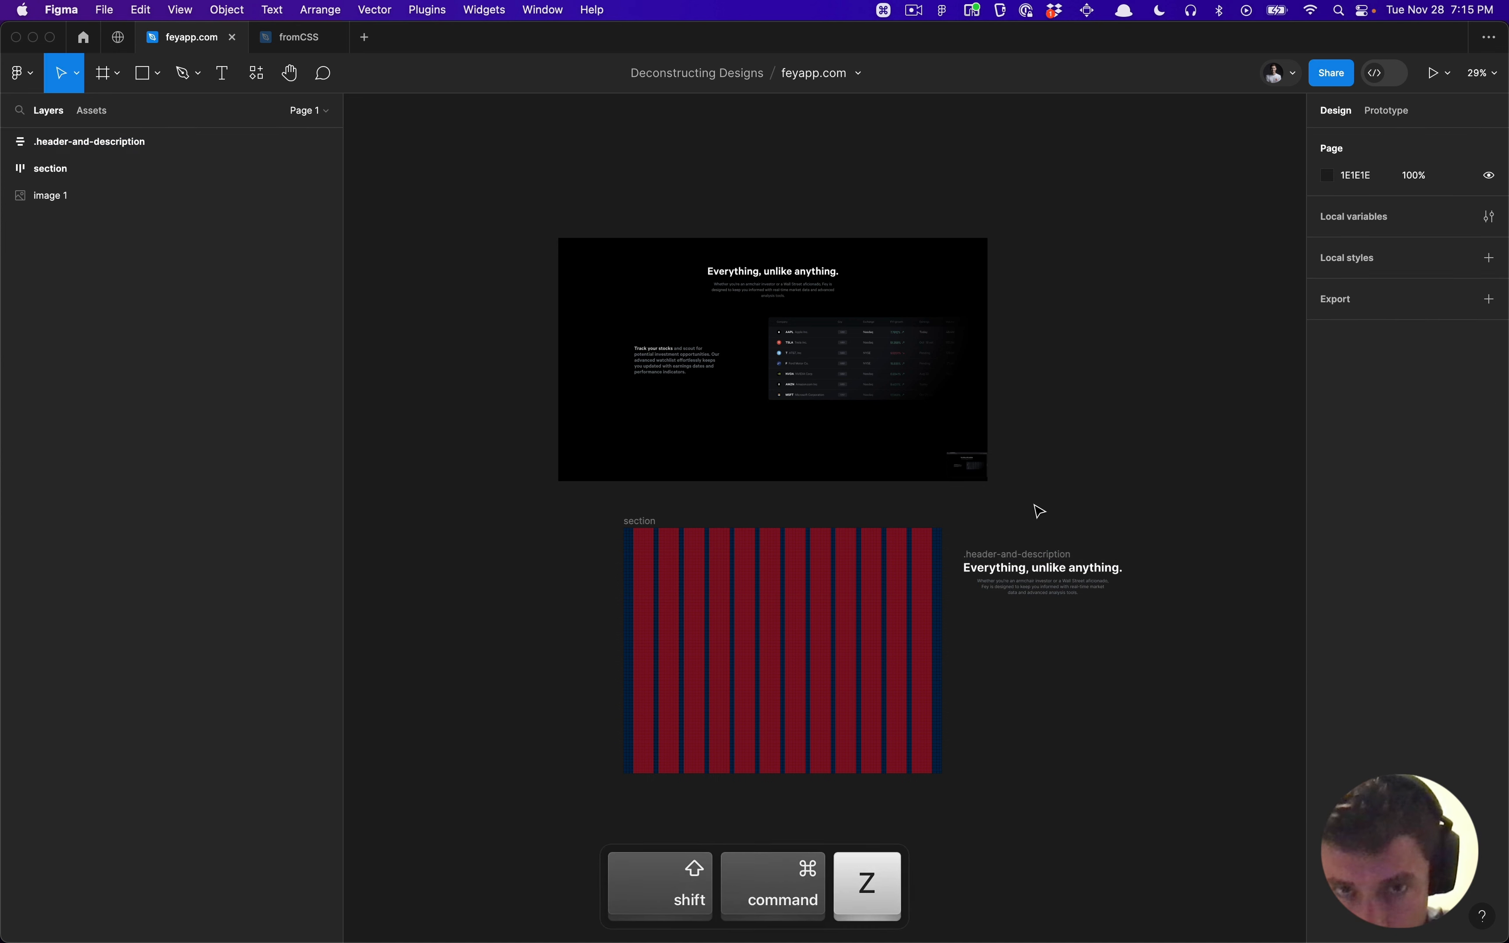
Step: Try placing the .header-and-description frame inside the section frame while its height hugs contents
click(1030, 553)
drag(1041, 553, 787, 552)
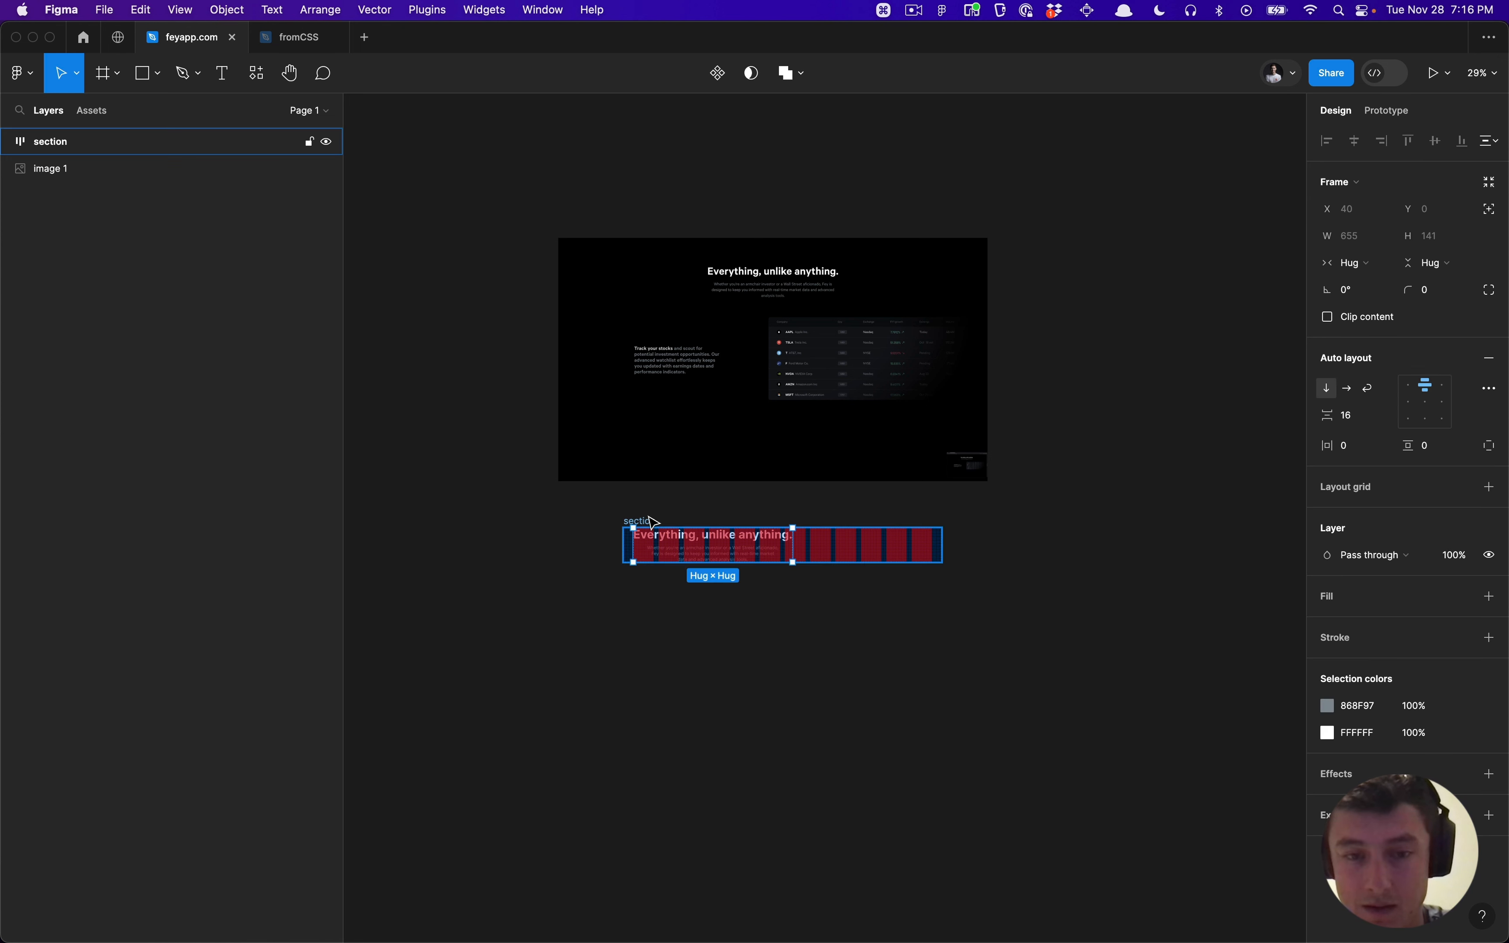
key(super+z)
key(super+z)
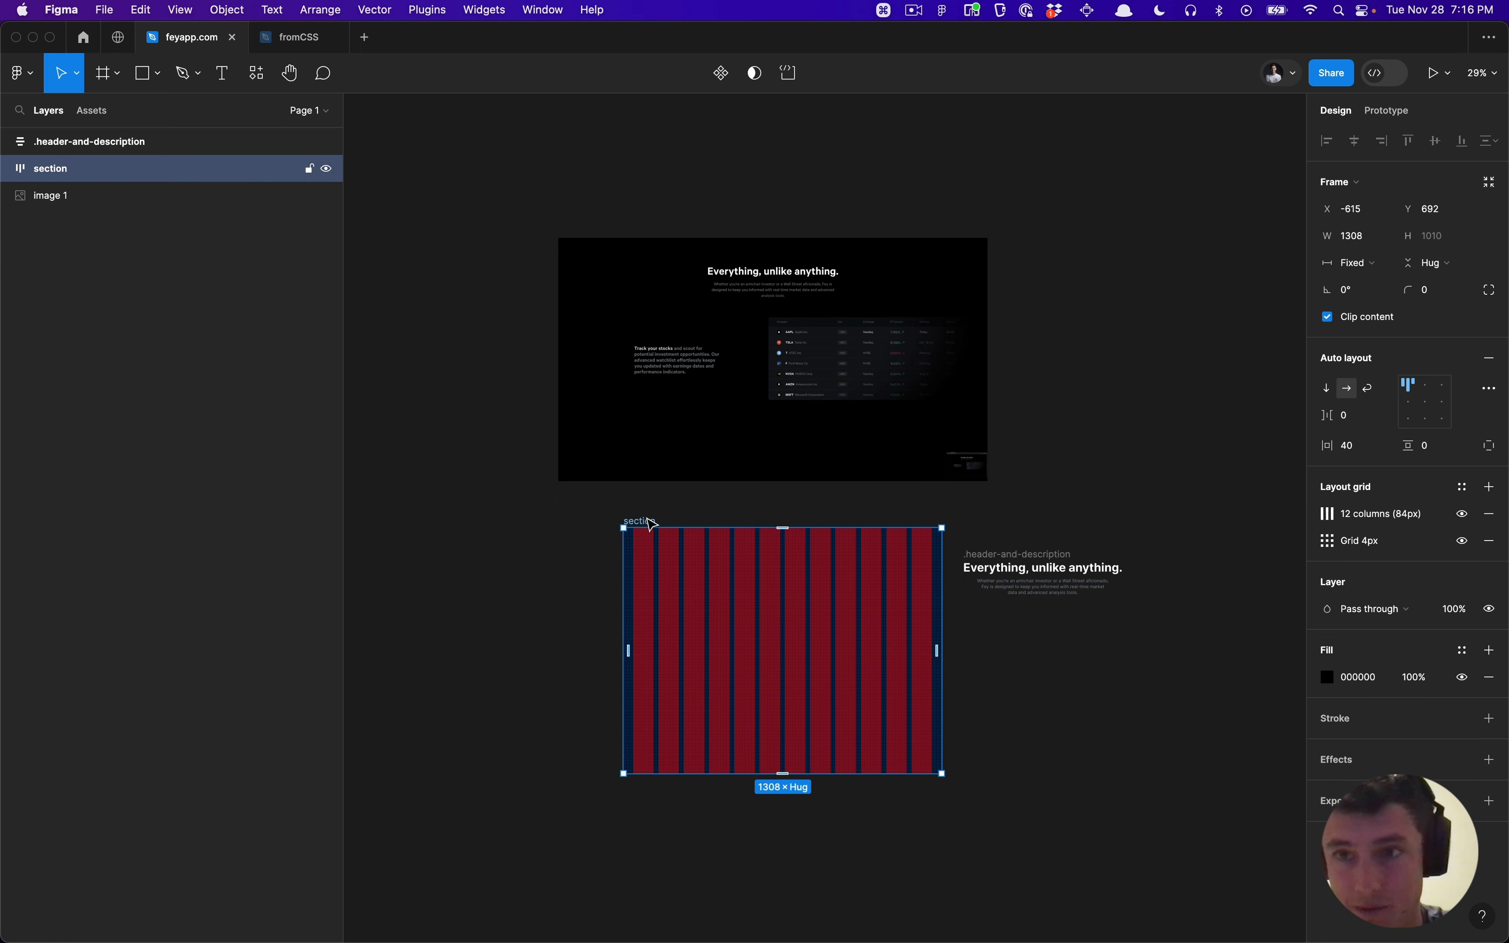
Step: Change the section frame's vertical sizing from hugging its contents to a fixed height
click(1431, 265)
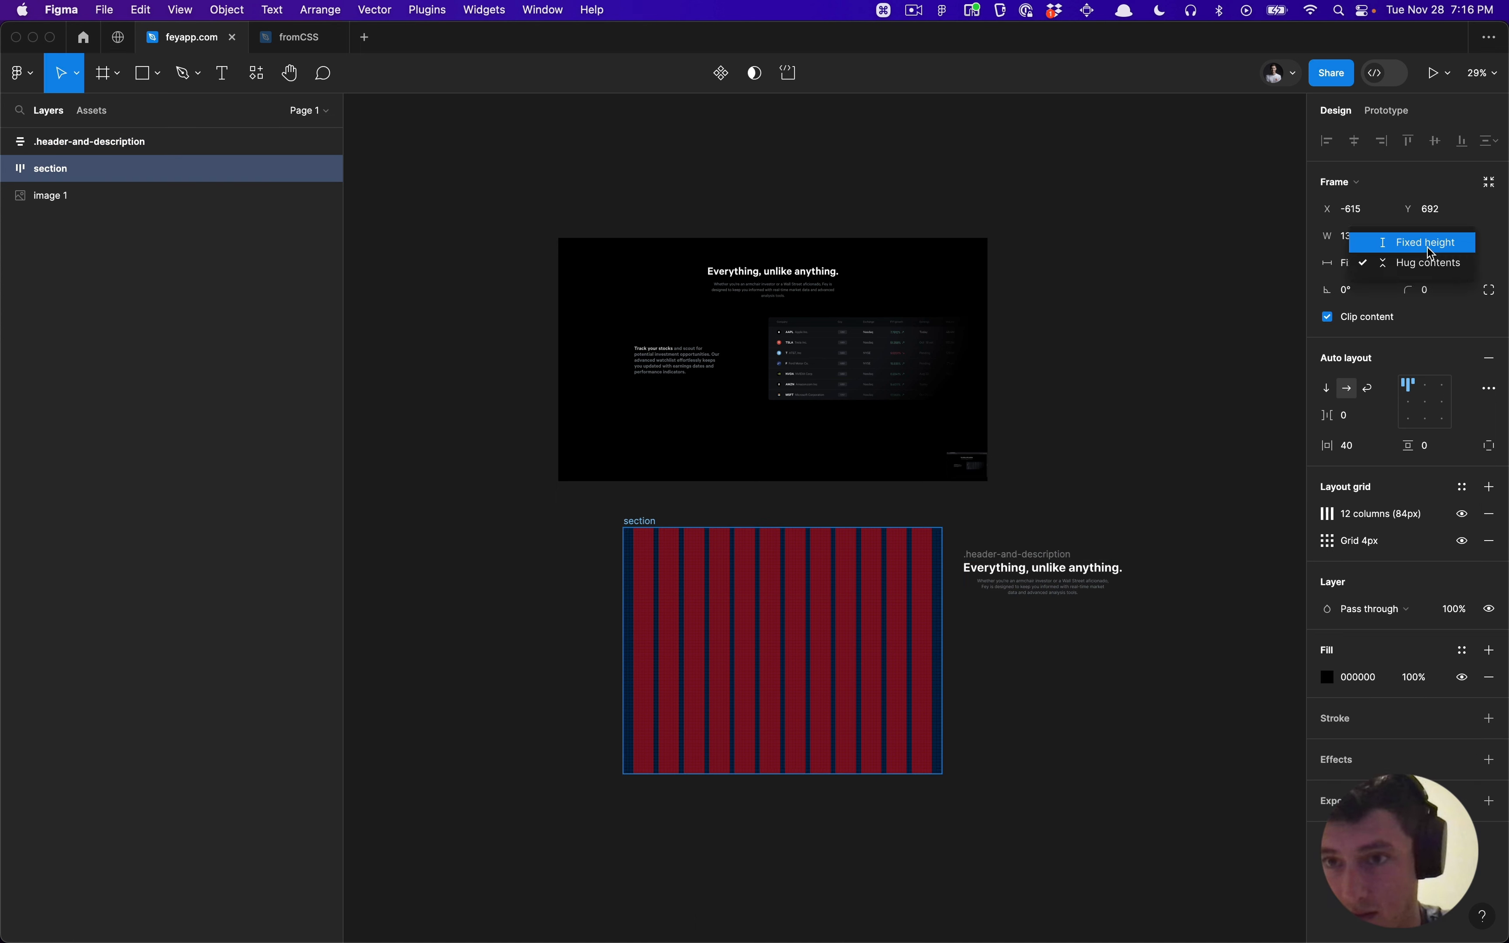
click(1432, 253)
click(1085, 508)
Step: Move the .header-and-description frame into the section frame and align the section's contents to the top center
click(1042, 553)
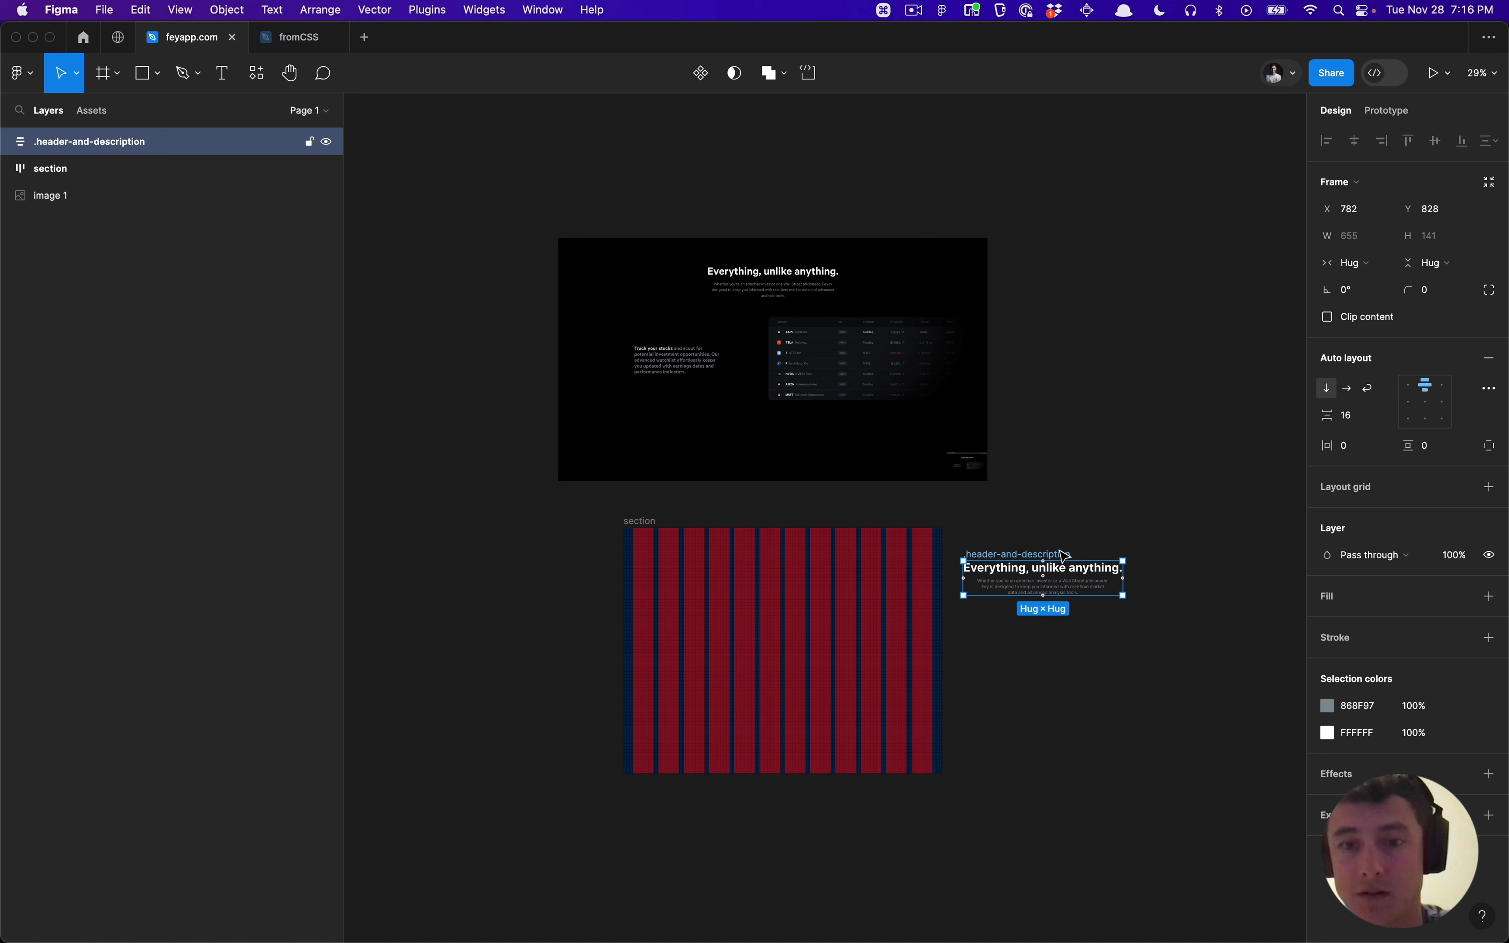
drag(1063, 555, 888, 556)
click(649, 520)
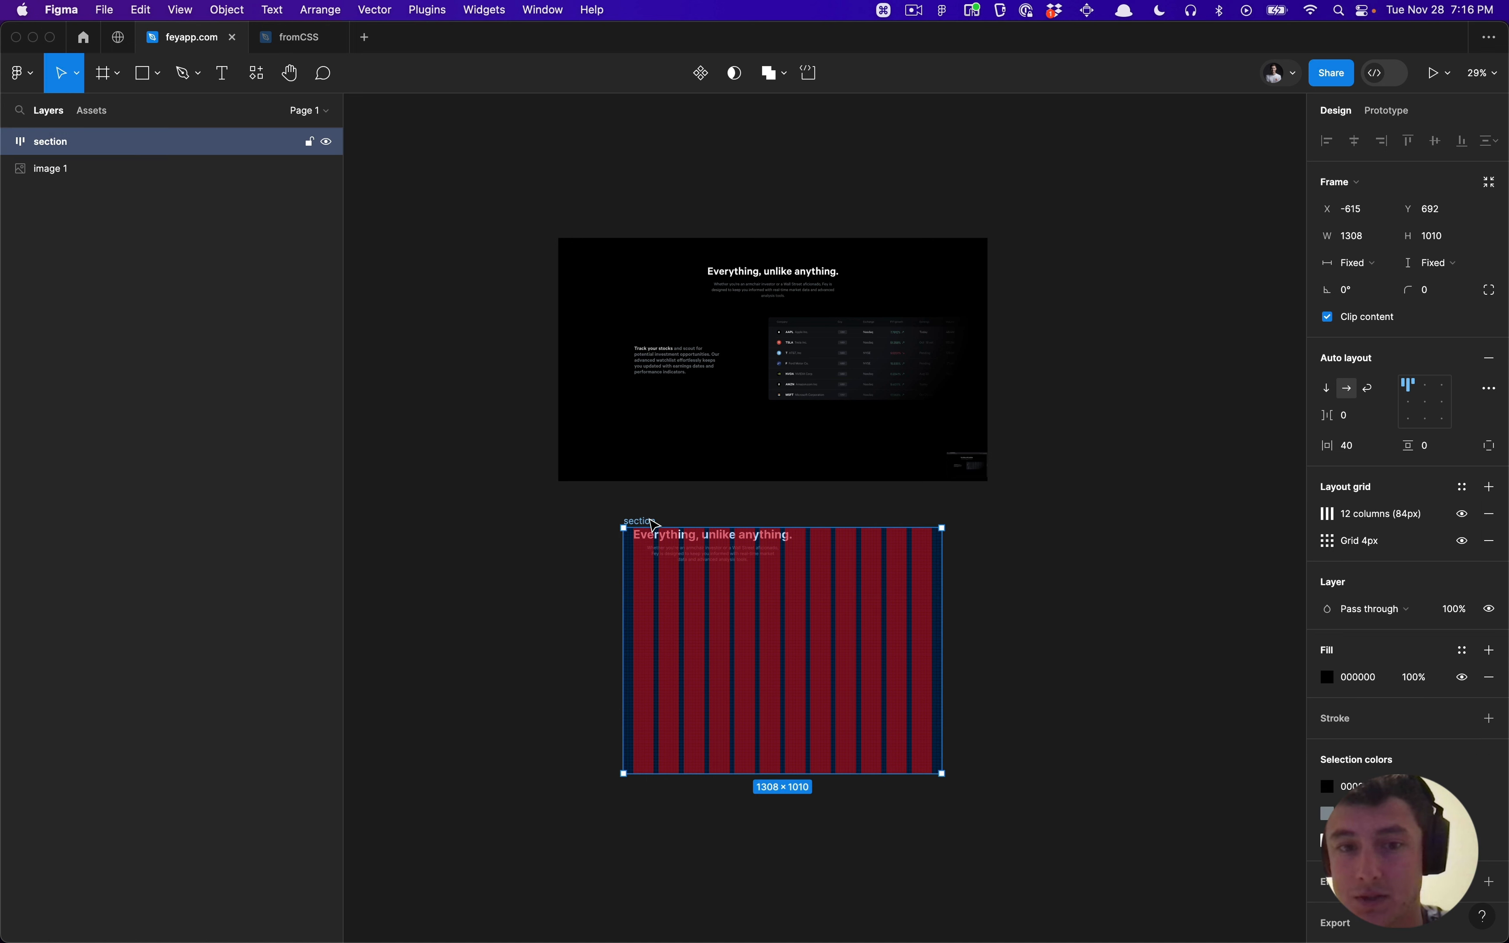
click(1428, 387)
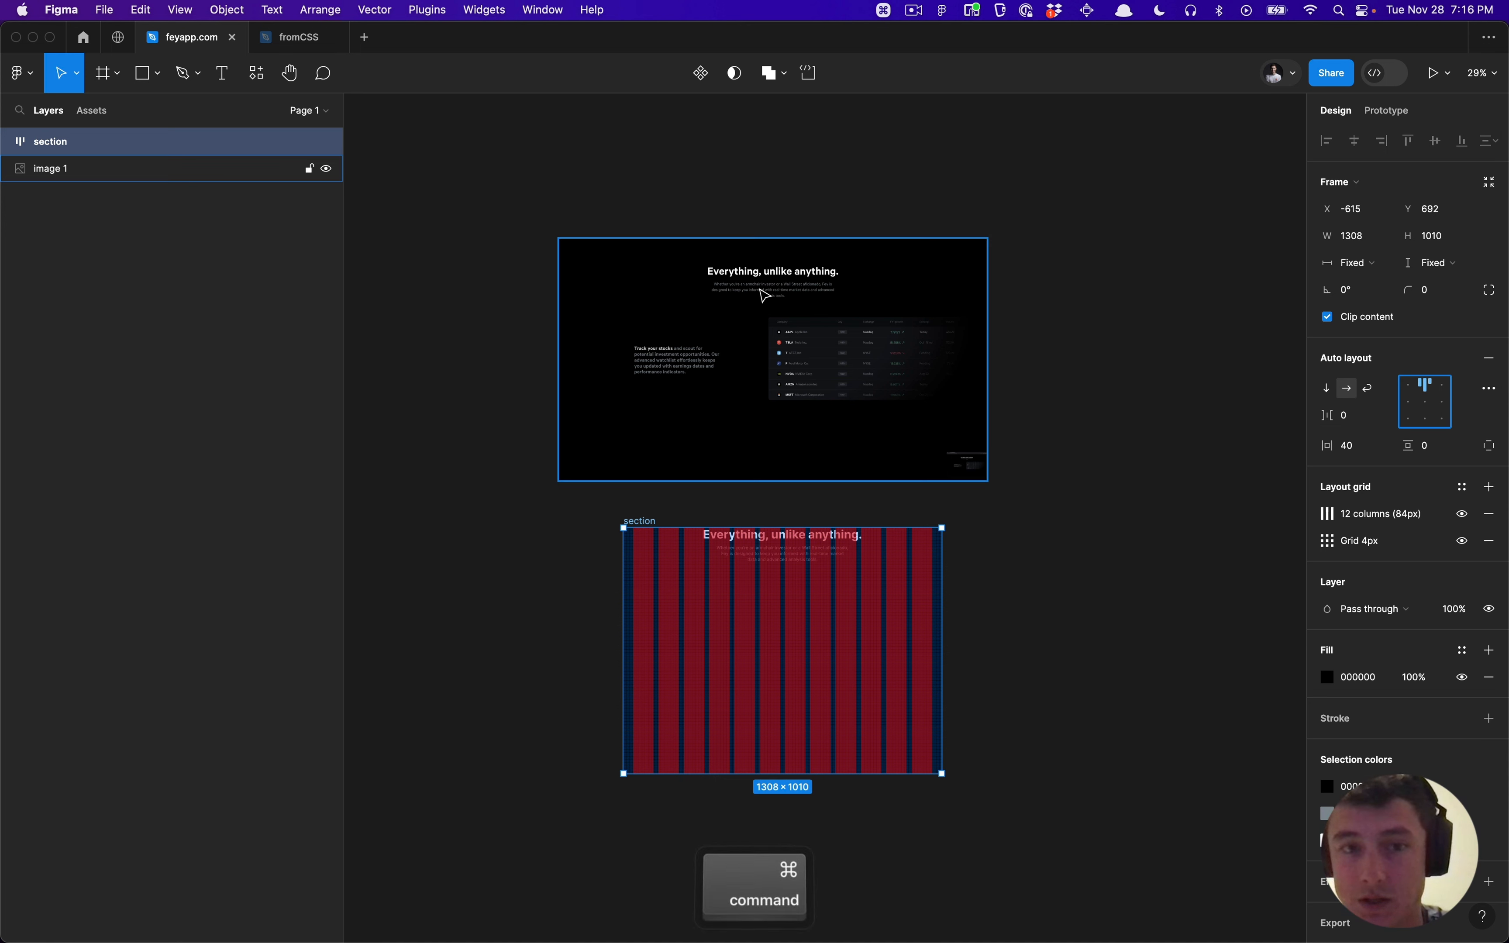
Step: Switch to Firefox Developer Edition and examine the space above the "Everything, unlike anything." heading on the Fey site, returning to Figma
key(super+Tab)
key(super+shift+c)
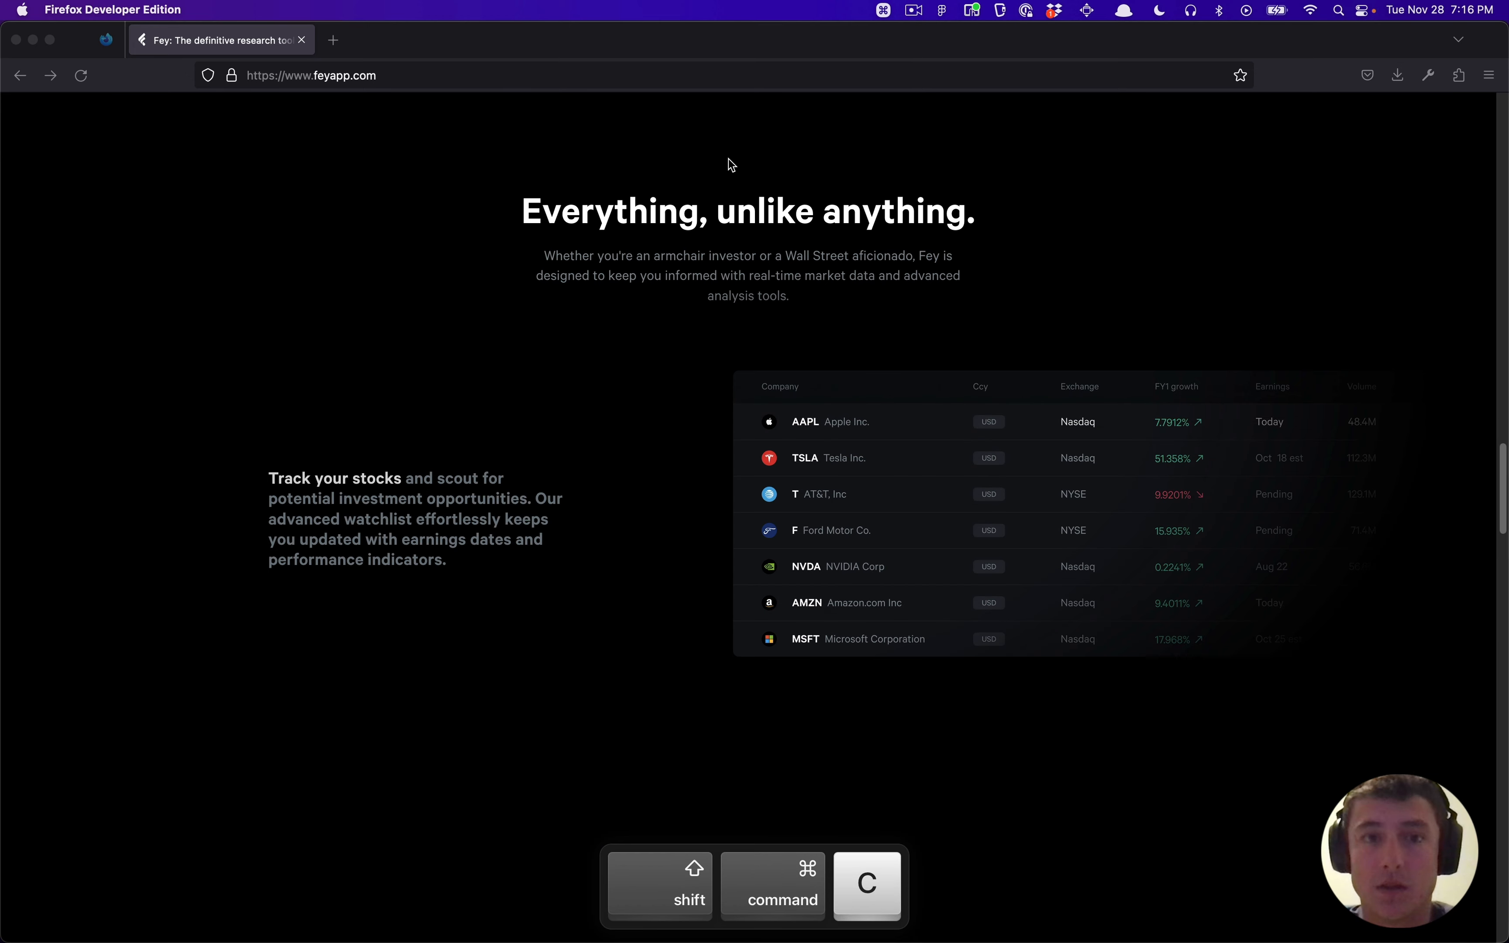
click(684, 140)
click(683, 140)
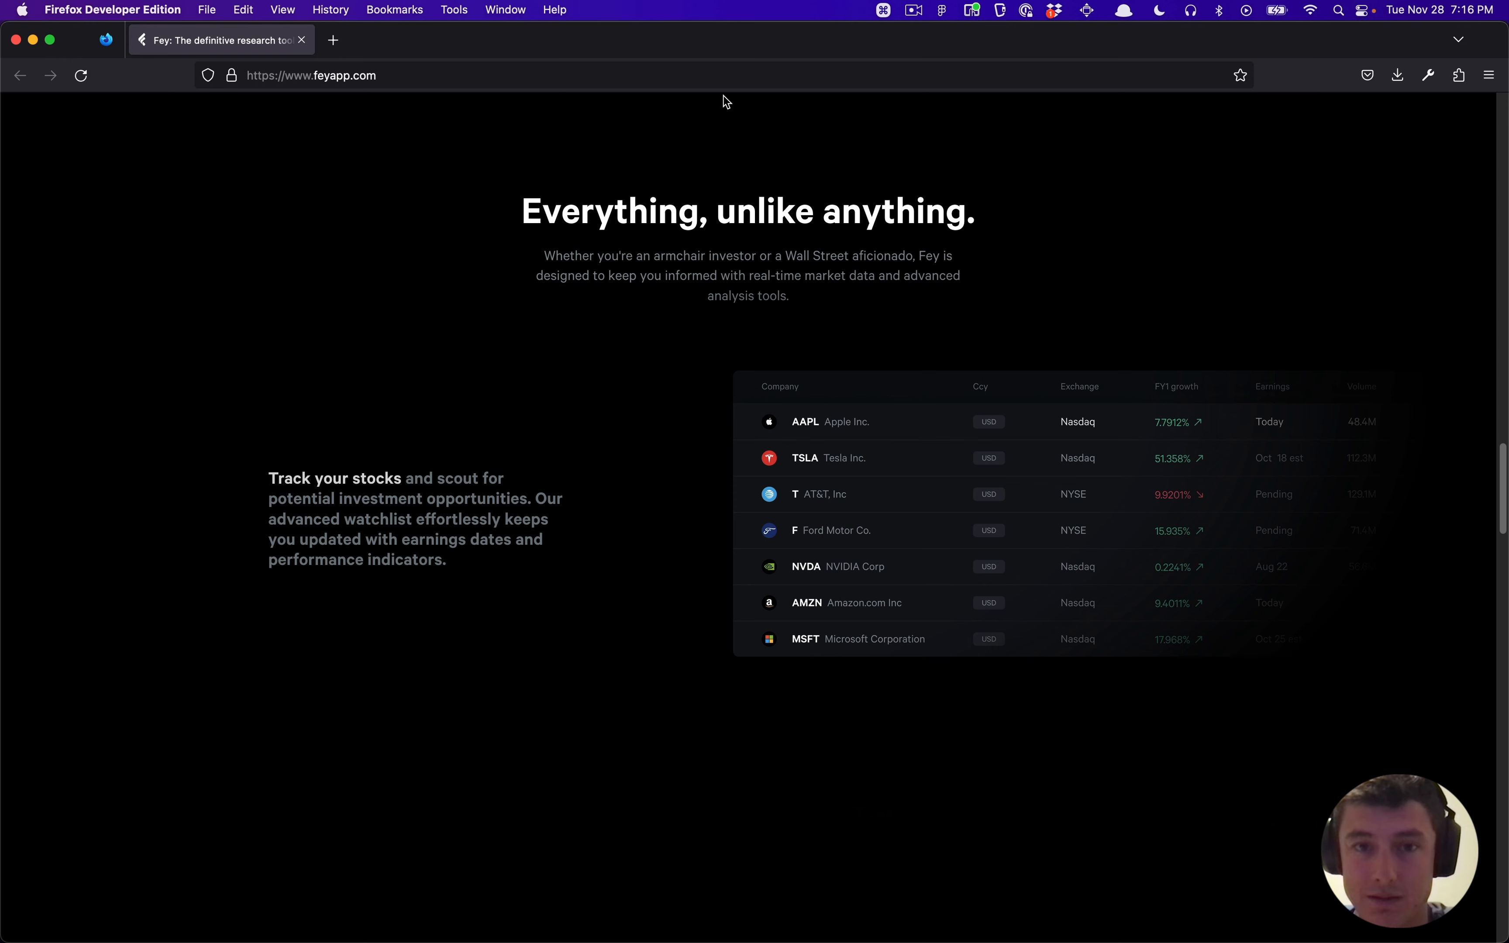
key(super+Tab)
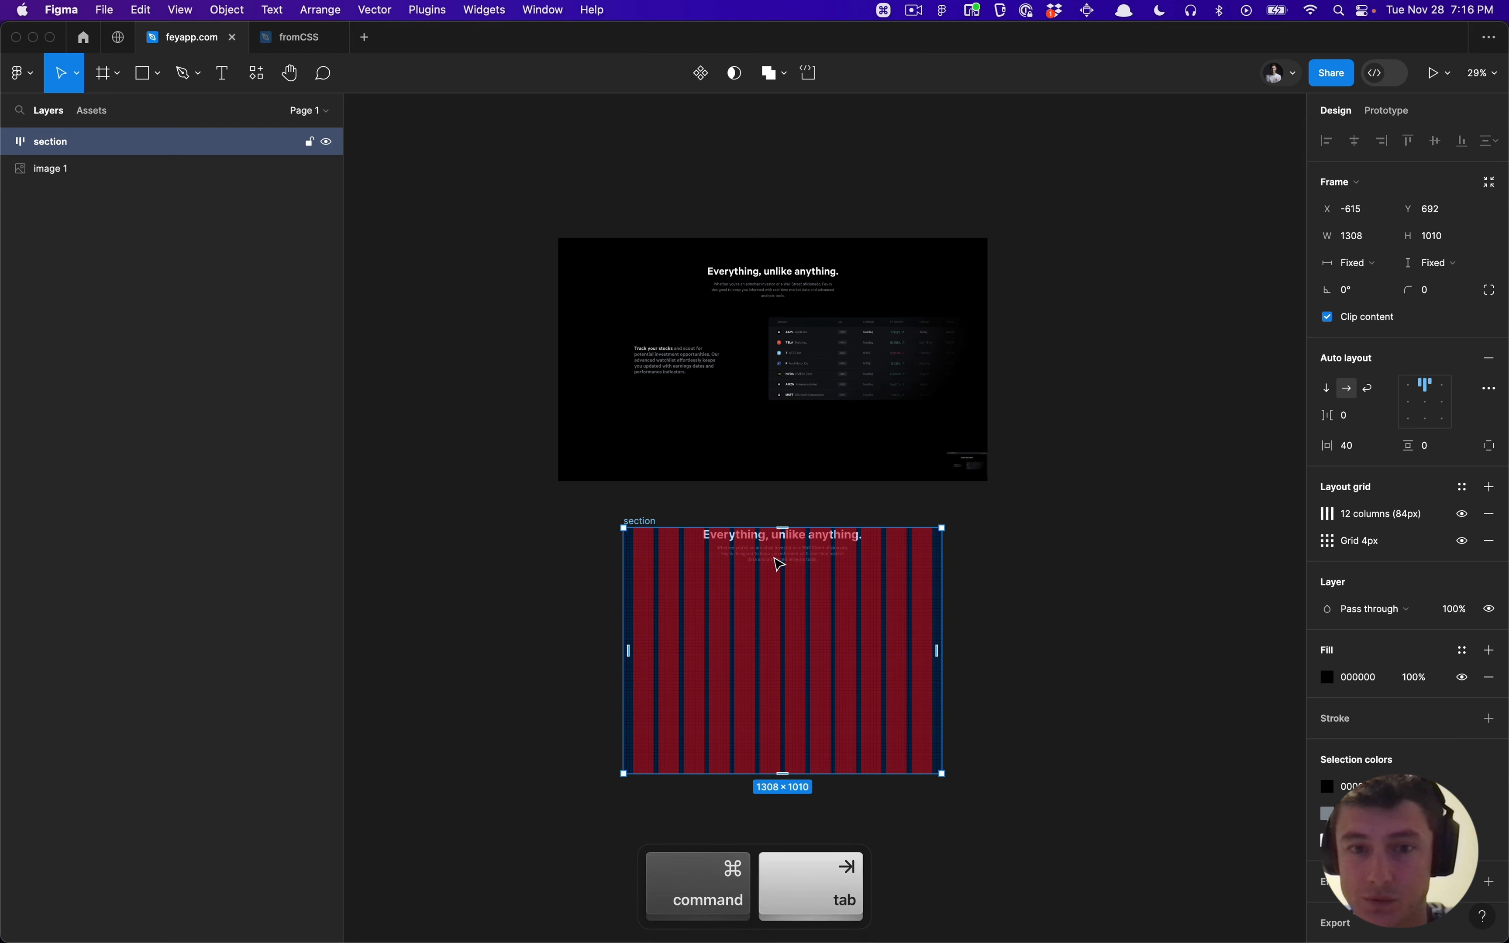
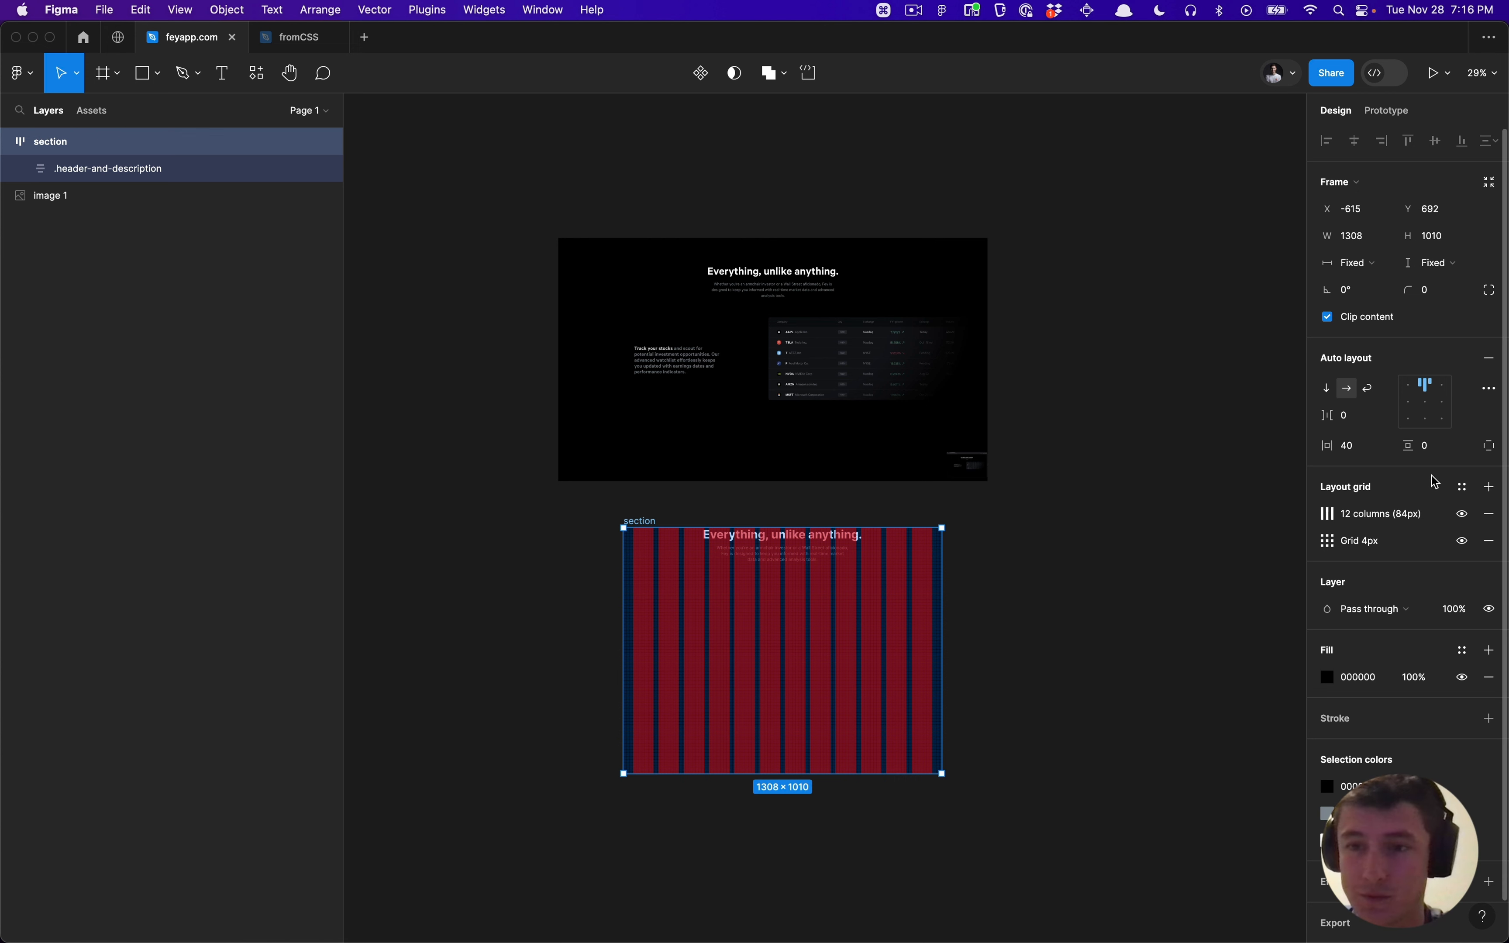
Step: Set the section frame's vertical padding to 80 and check the .header-and-description frame's distances to the section edges
click(1472, 453)
text(80)
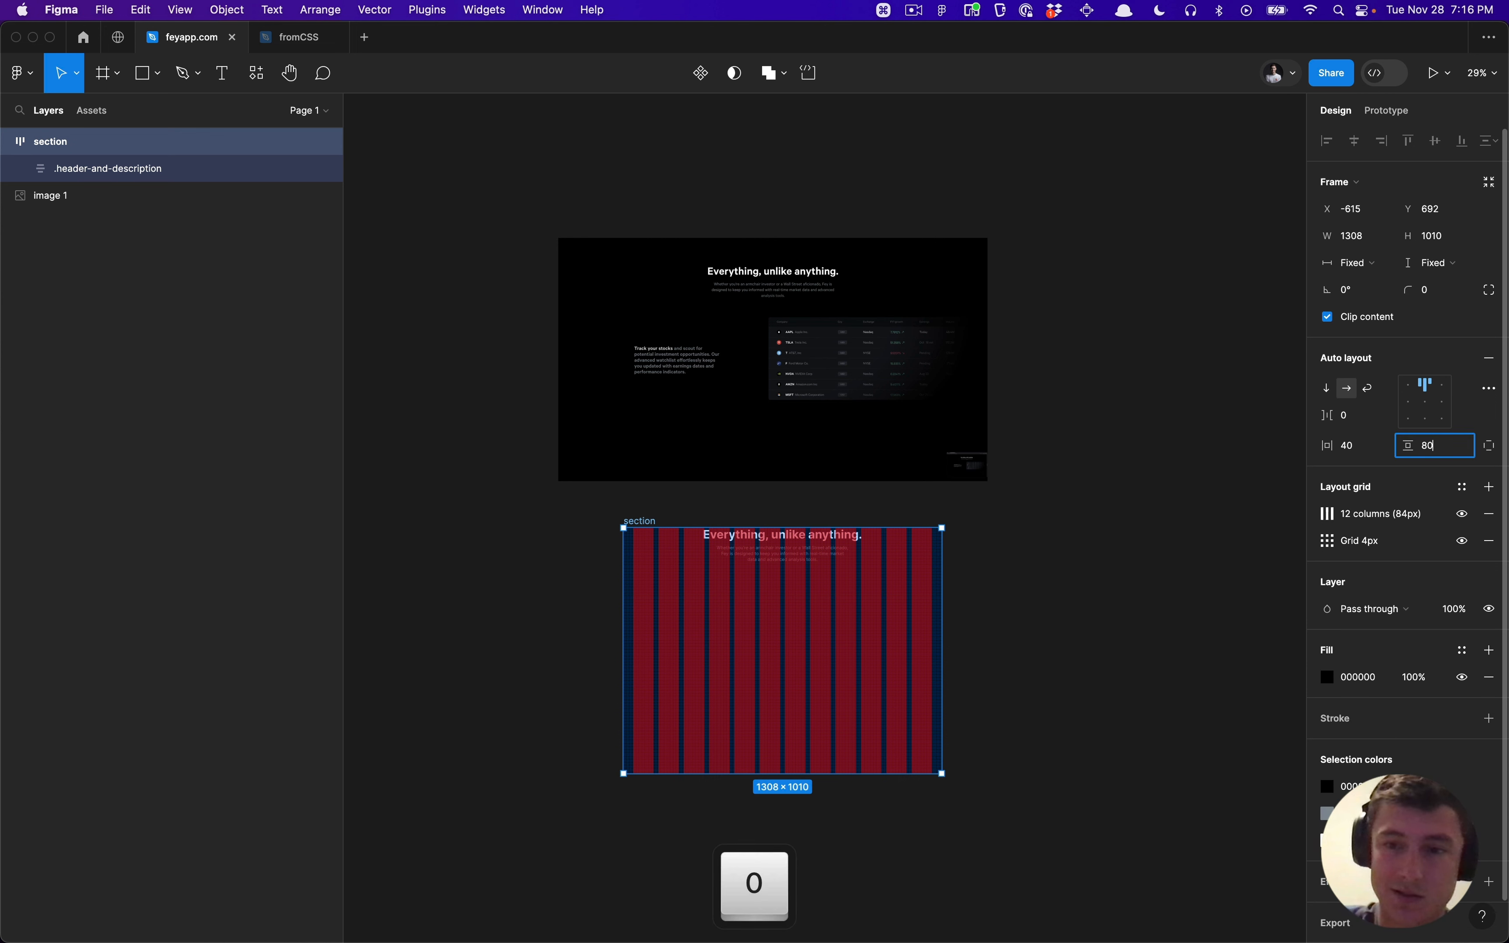
key(Return)
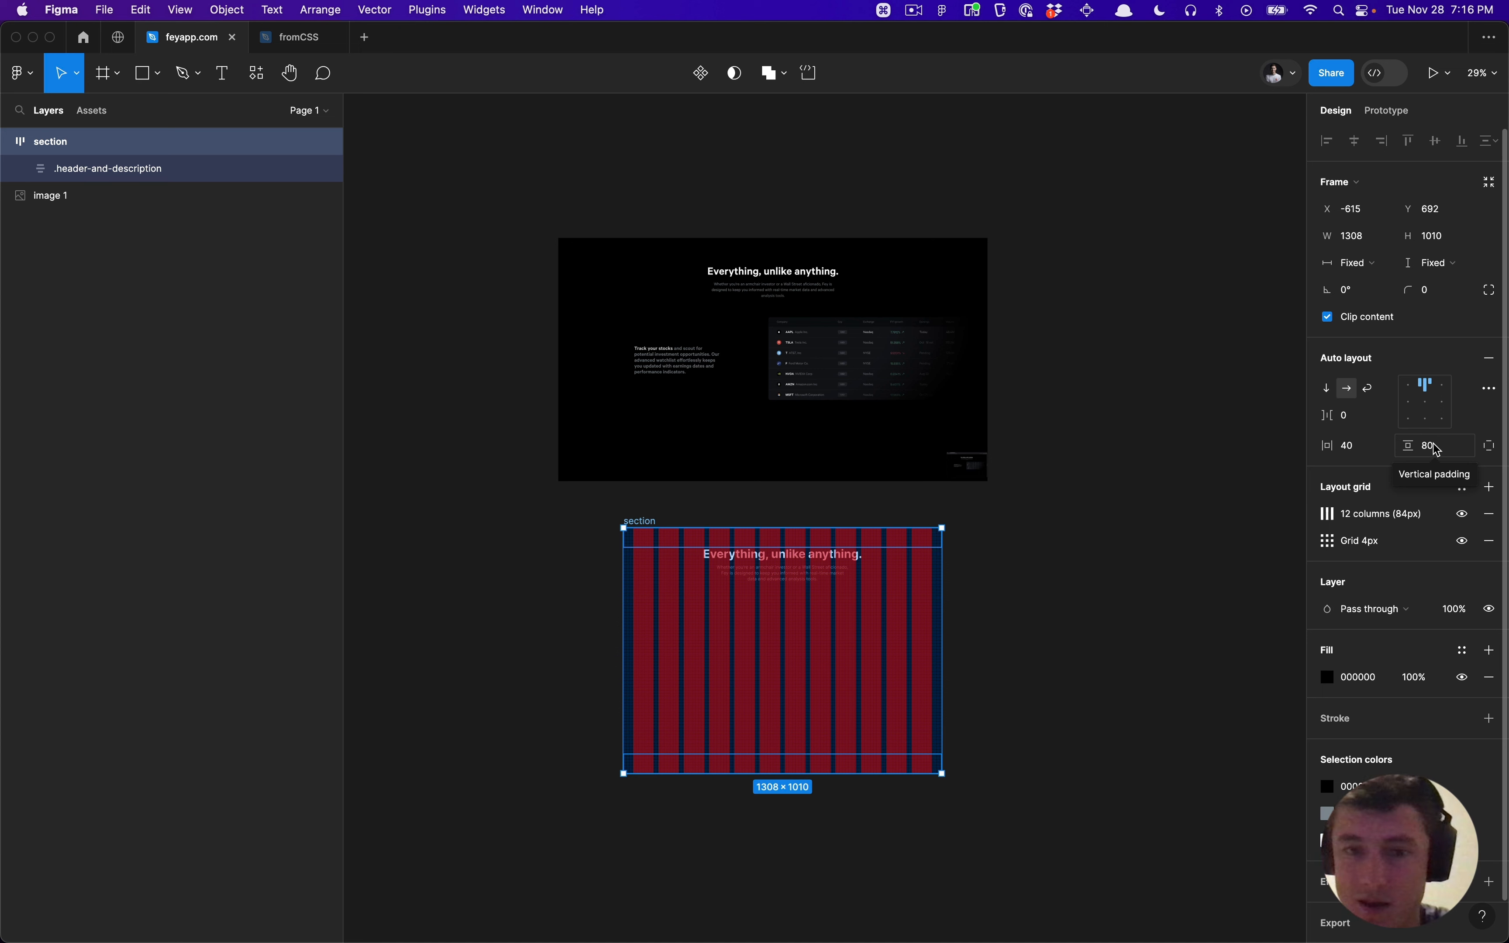
click(1238, 482)
click(814, 570)
key(alt)
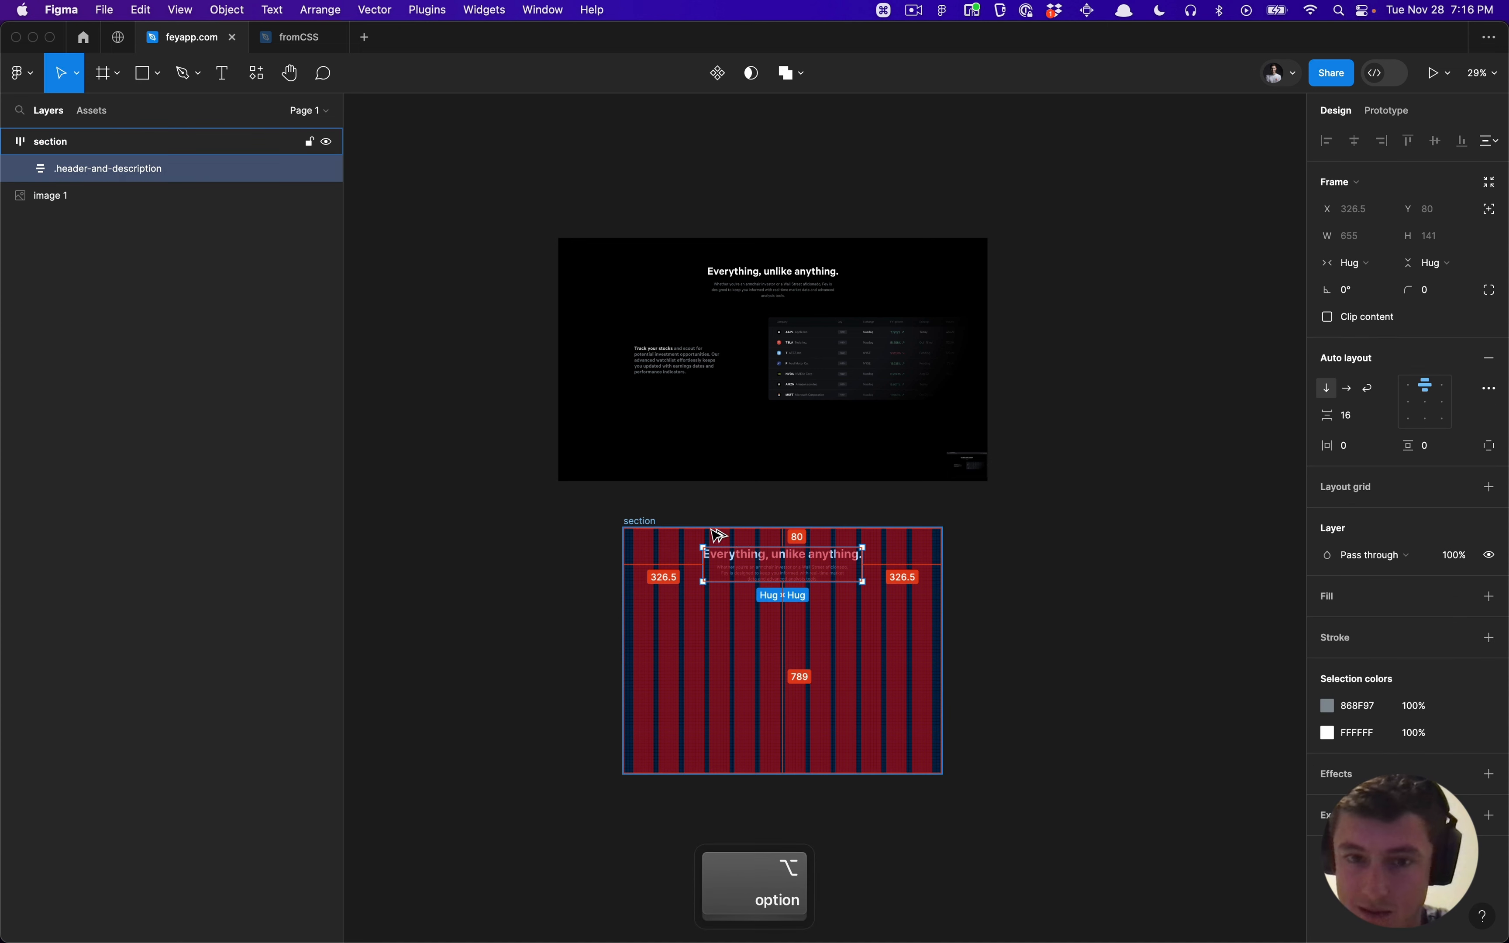
click(647, 527)
click(676, 510)
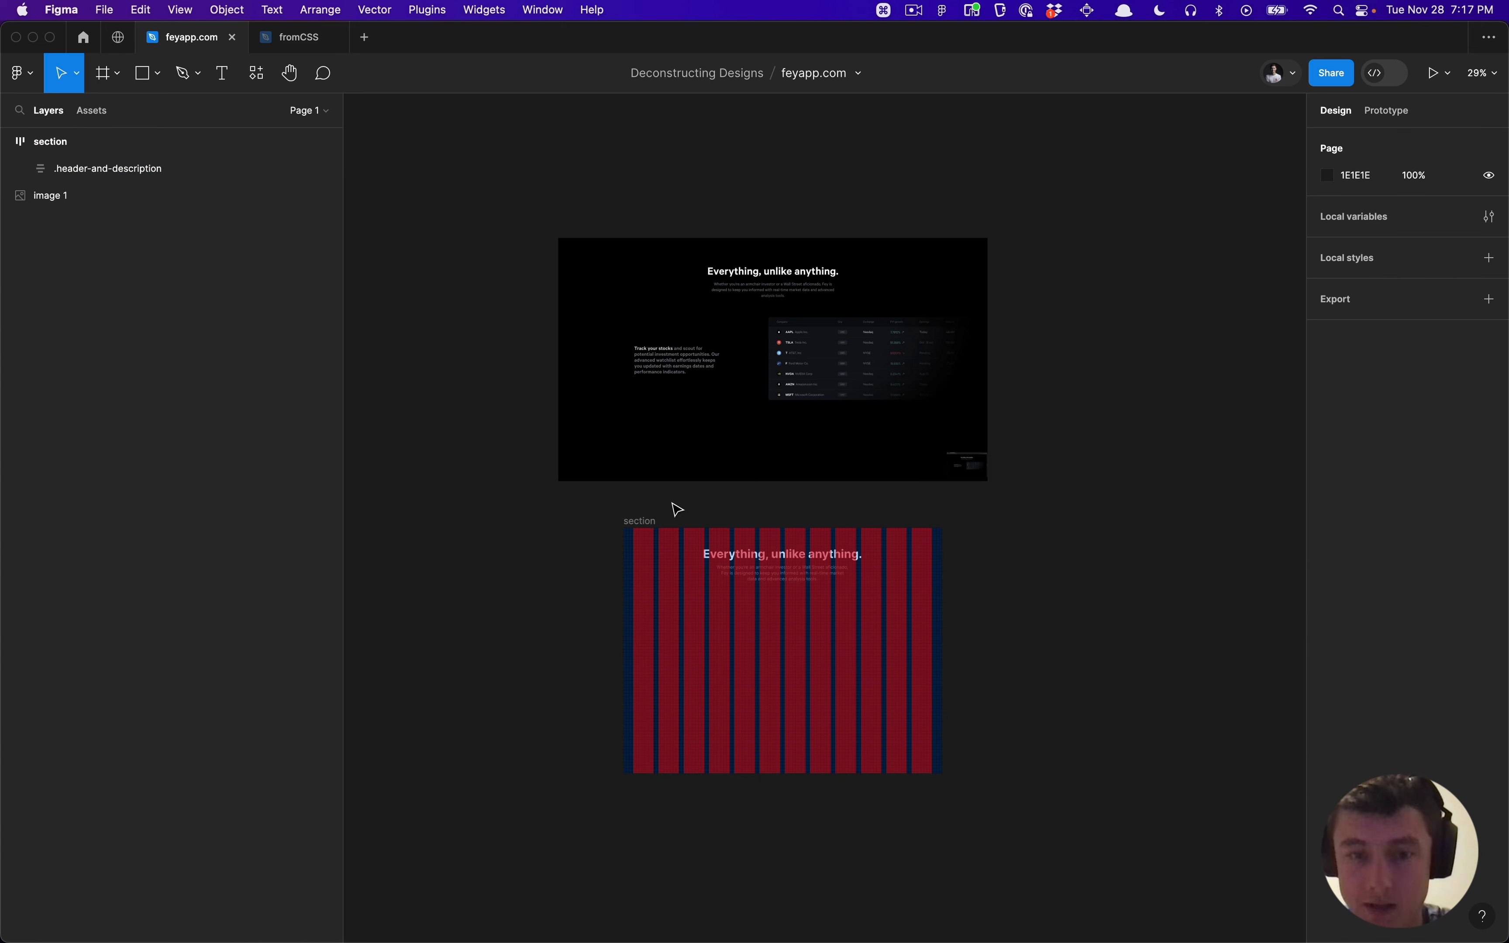
Step: Compare the section frame with the reference screenshot above it, viewing it with layout grids both hidden and shown
key(ctrl+g)
scroll(676, 510, up, 5)
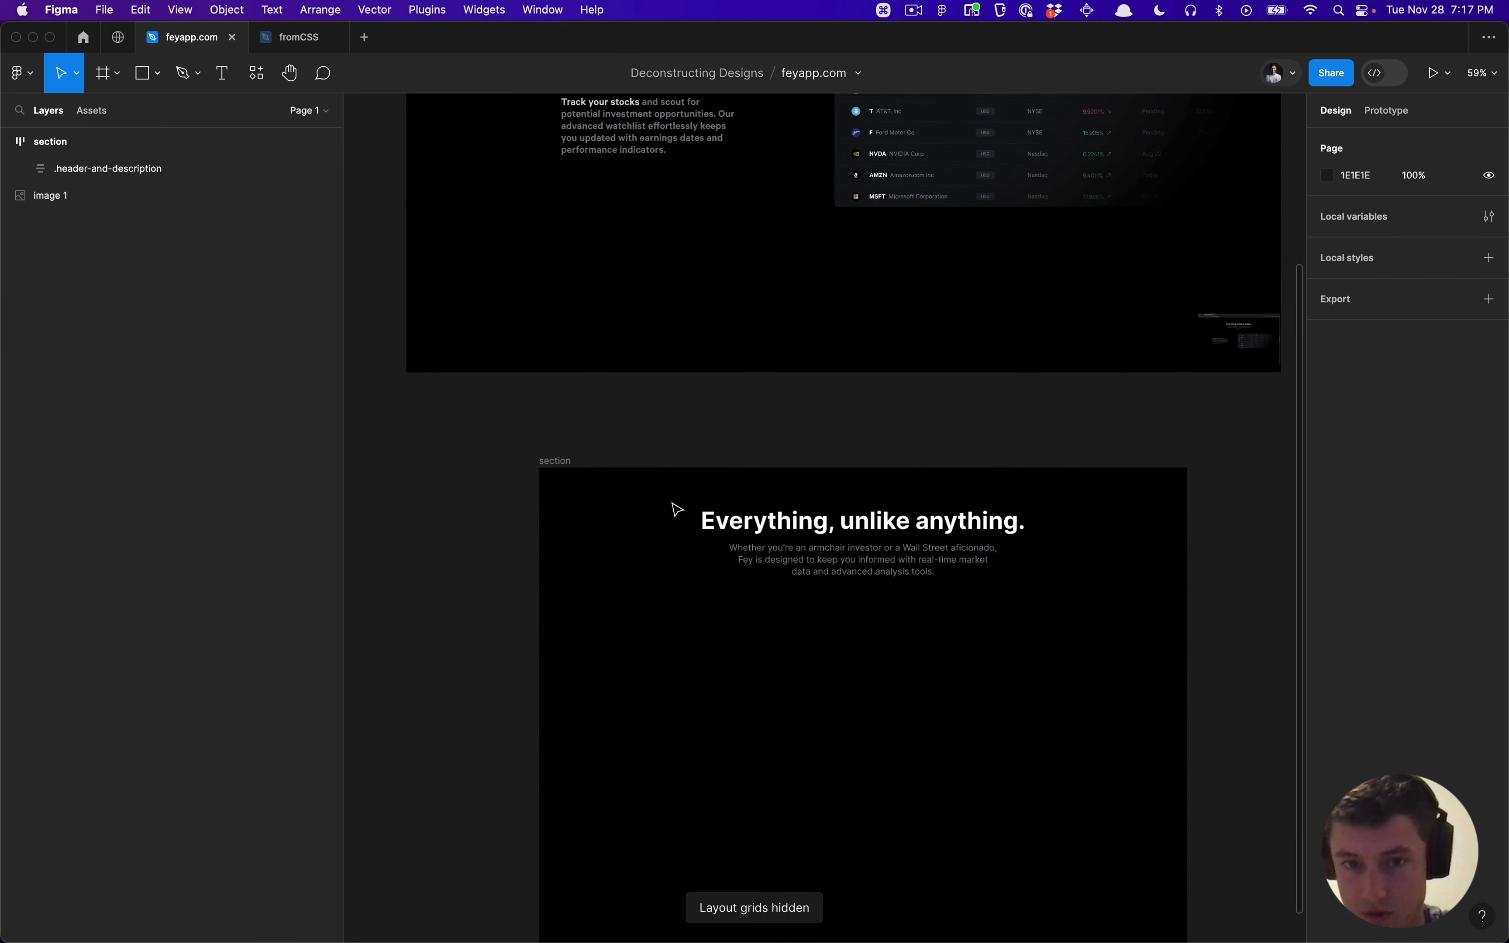
key(ctrl+g)
scroll(677, 510, down, 3)
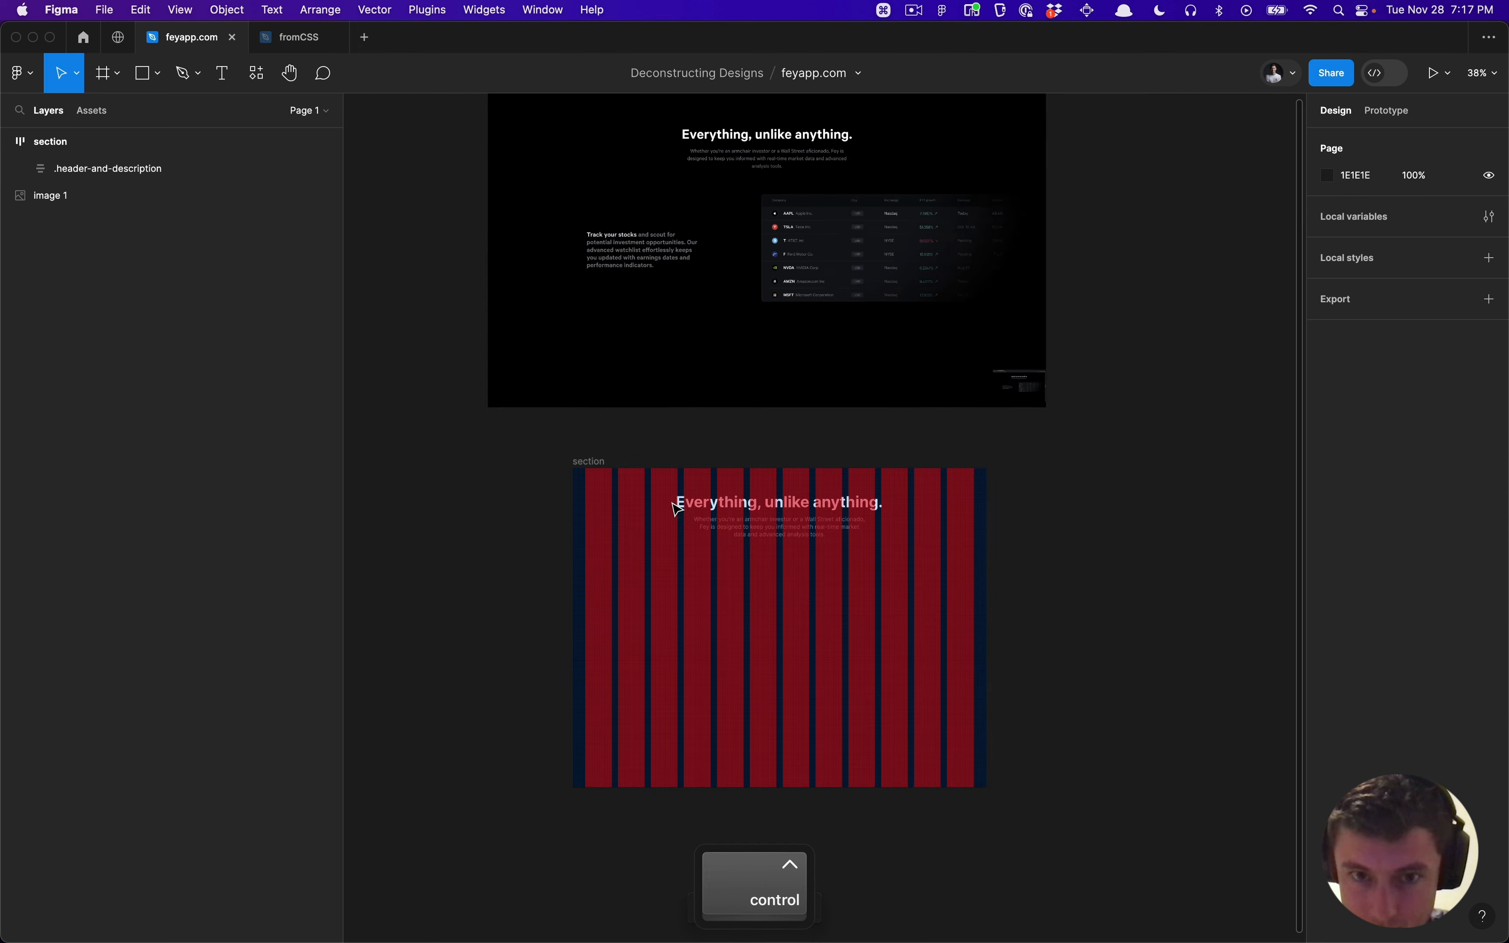
scroll(676, 510, up, 1)
scroll(677, 509, right, 1)
key(ctrl+g)
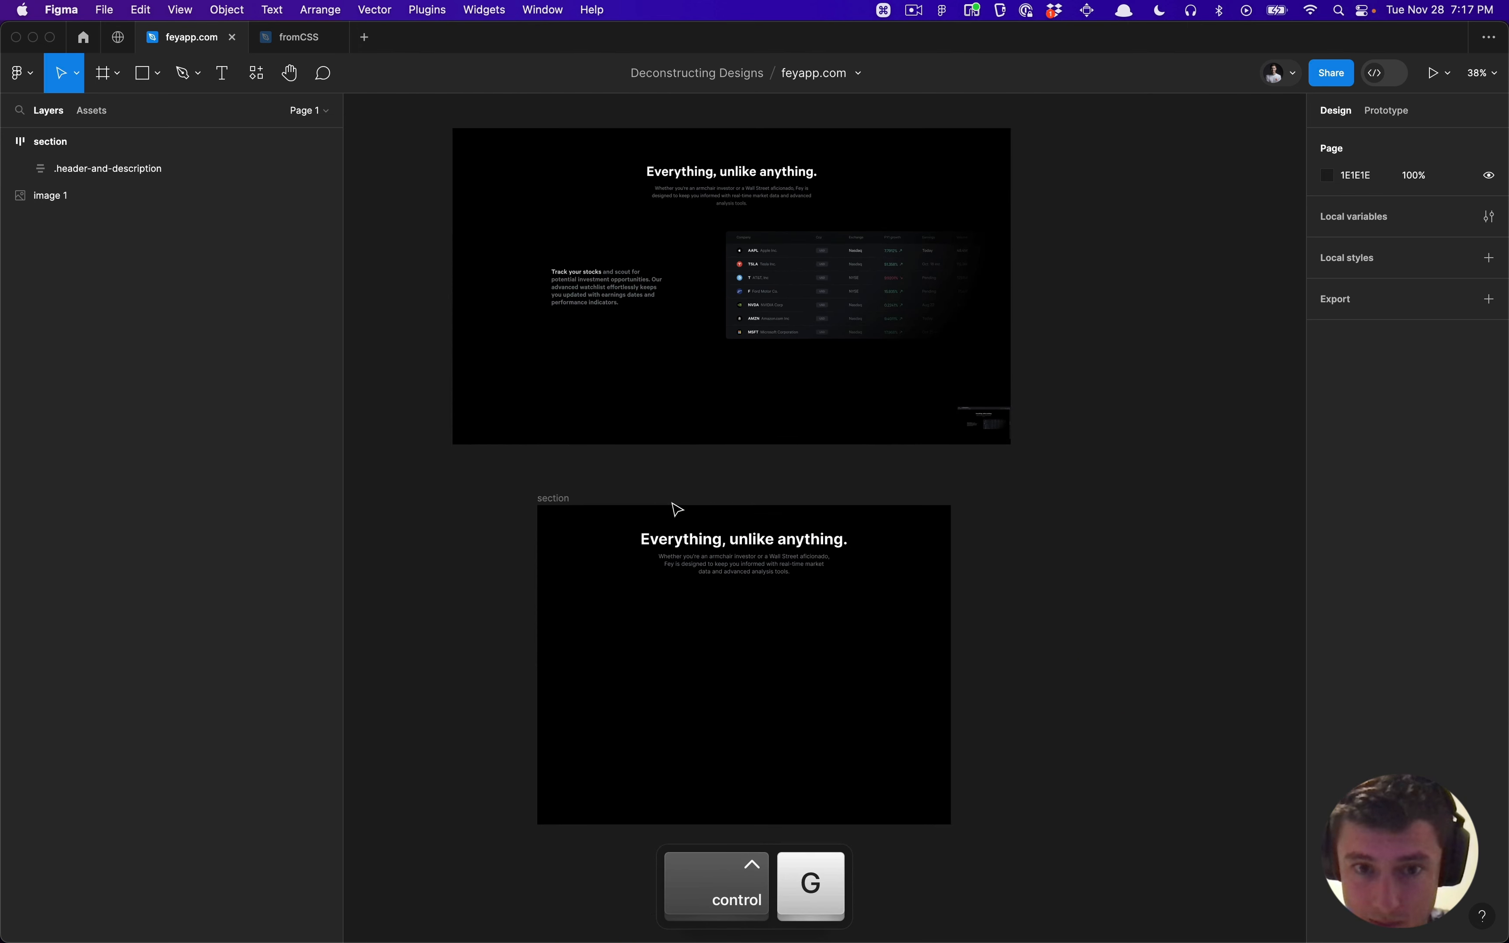
scroll(676, 510, up, 2)
scroll(676, 509, down, 2)
scroll(676, 509, left, 1)
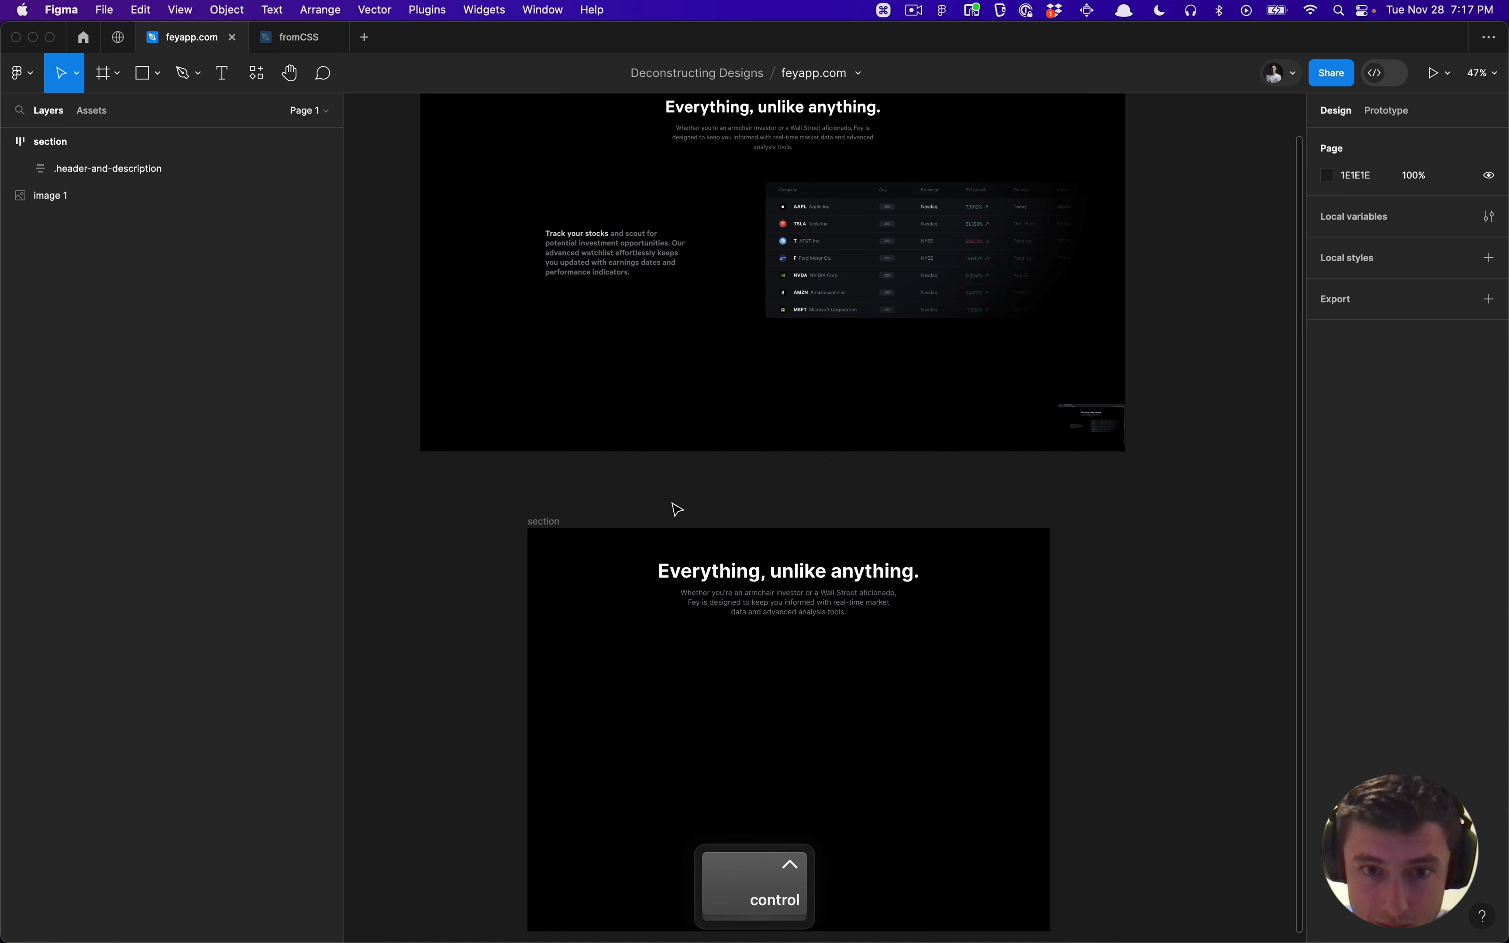
key(ctrl+g)
scroll(677, 504, down, 1)
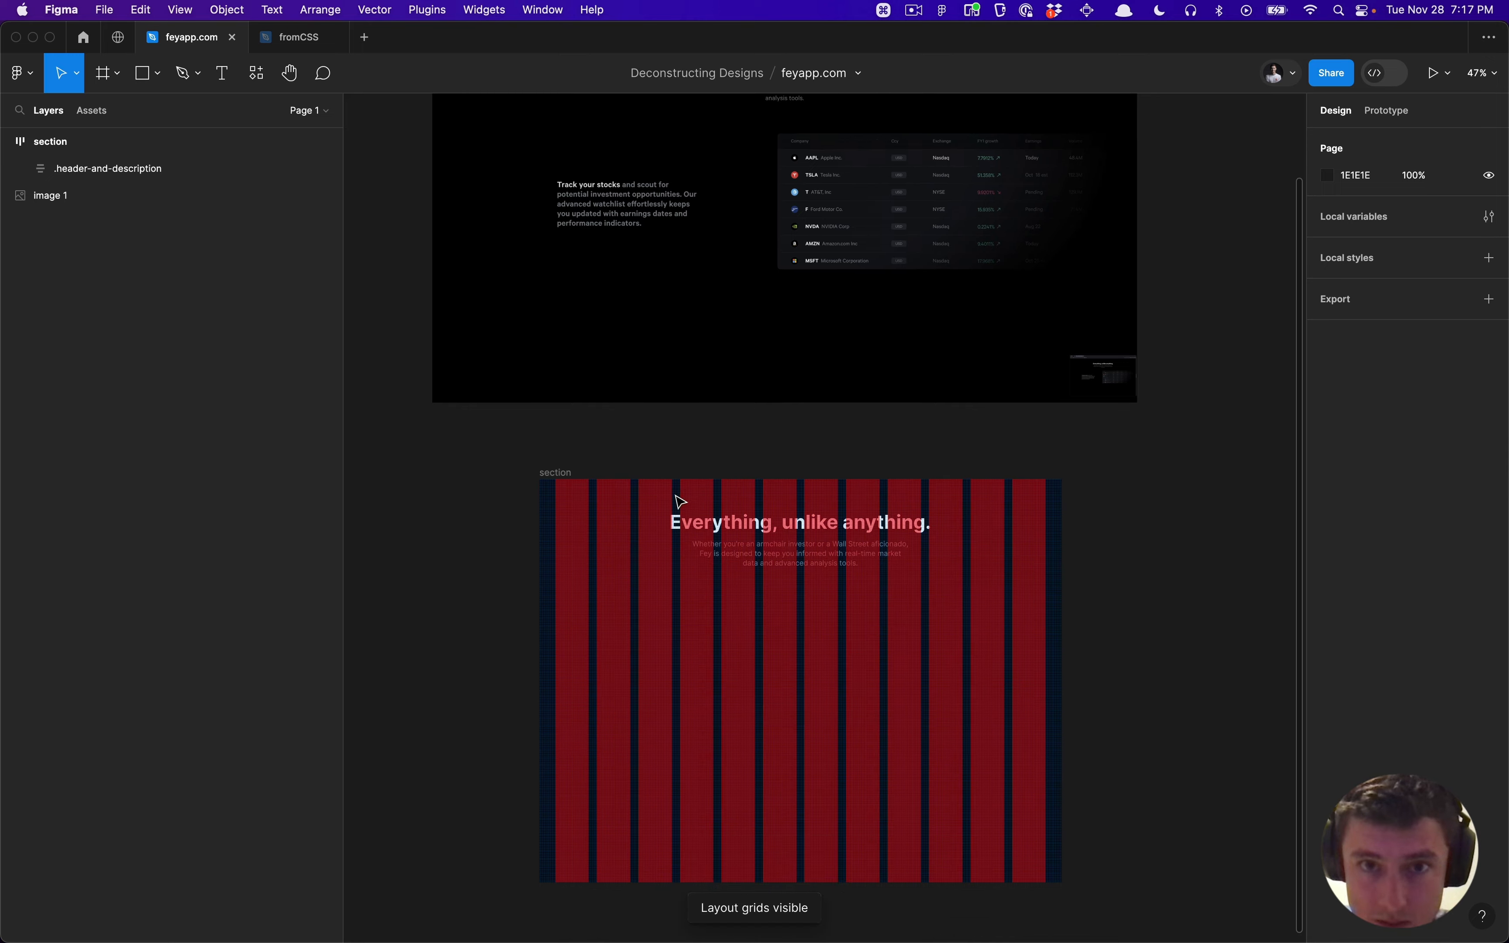
scroll(678, 504, up, 1)
scroll(713, 212, up, 1)
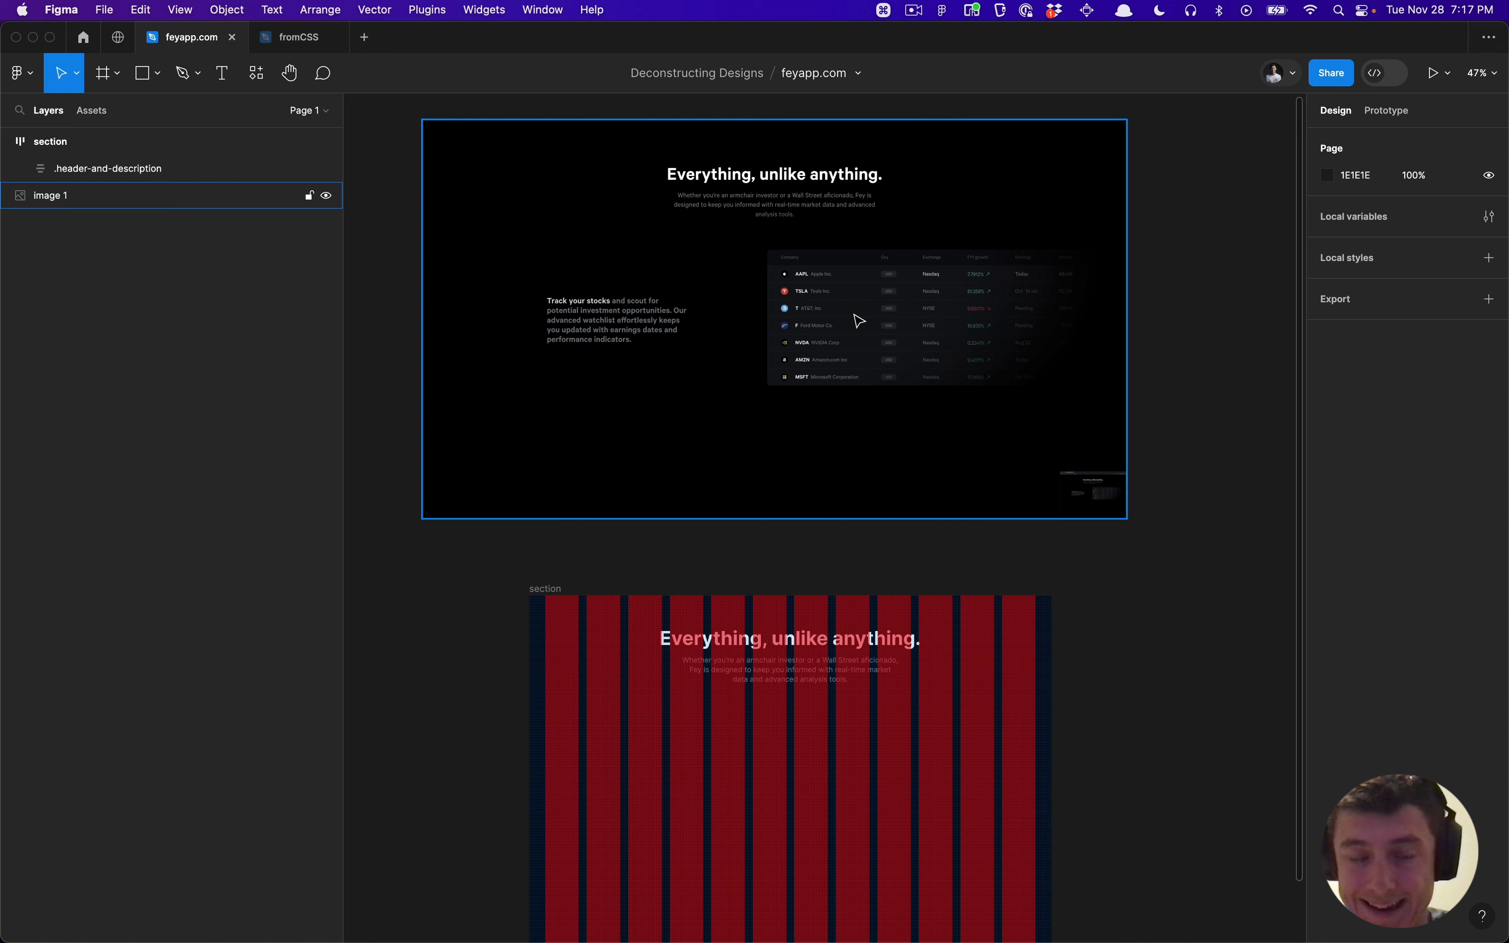
click(549, 535)
scroll(548, 535, down, 4)
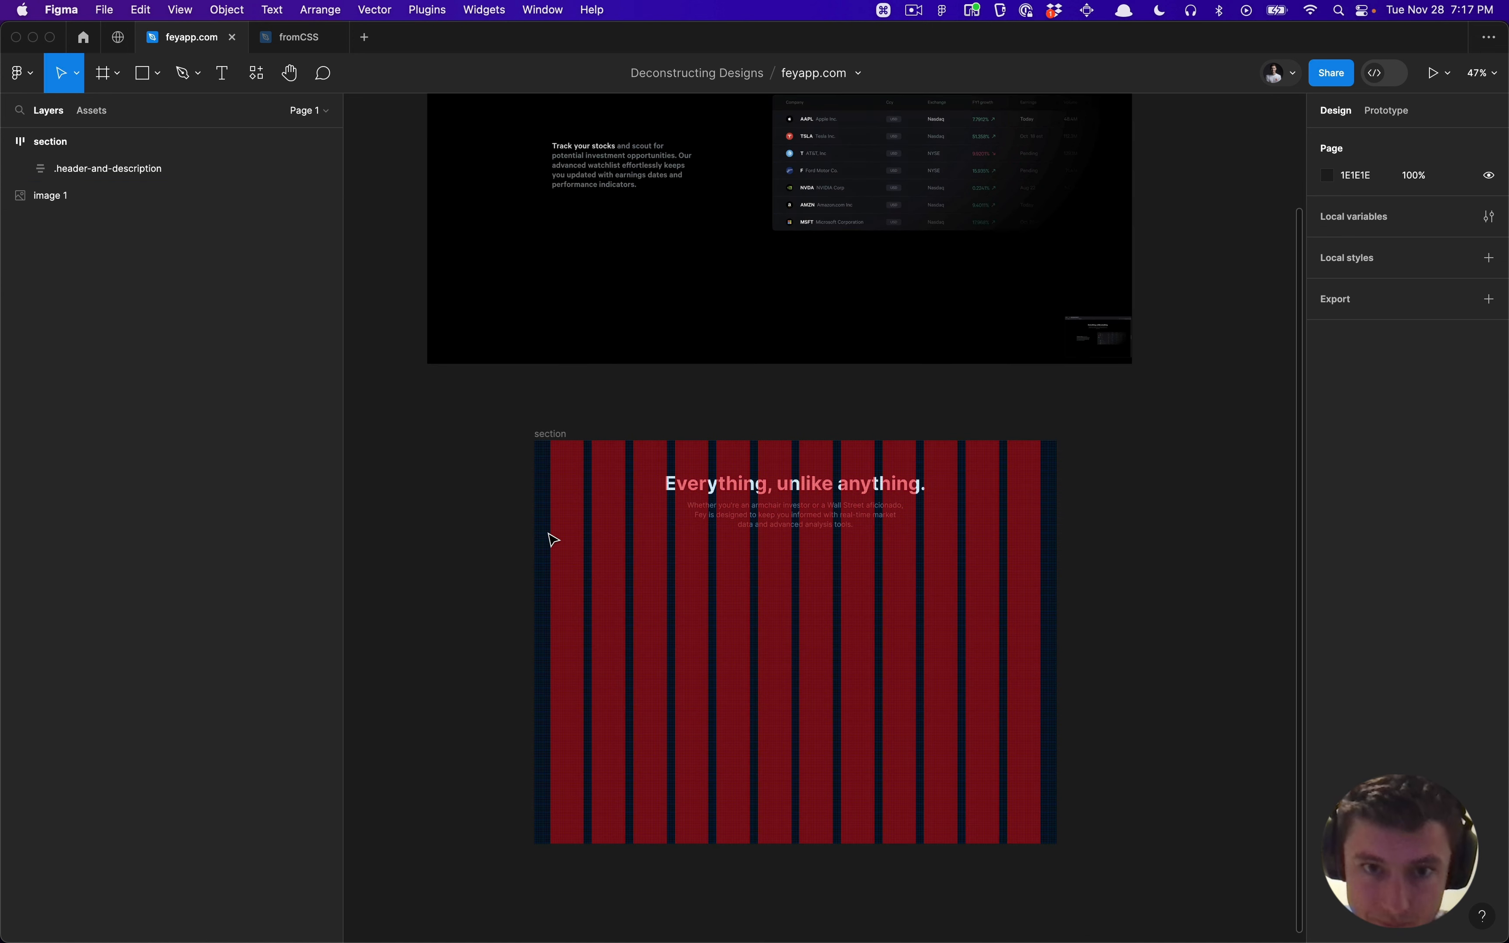
click(566, 531)
click(461, 543)
scroll(461, 546, right, 3)
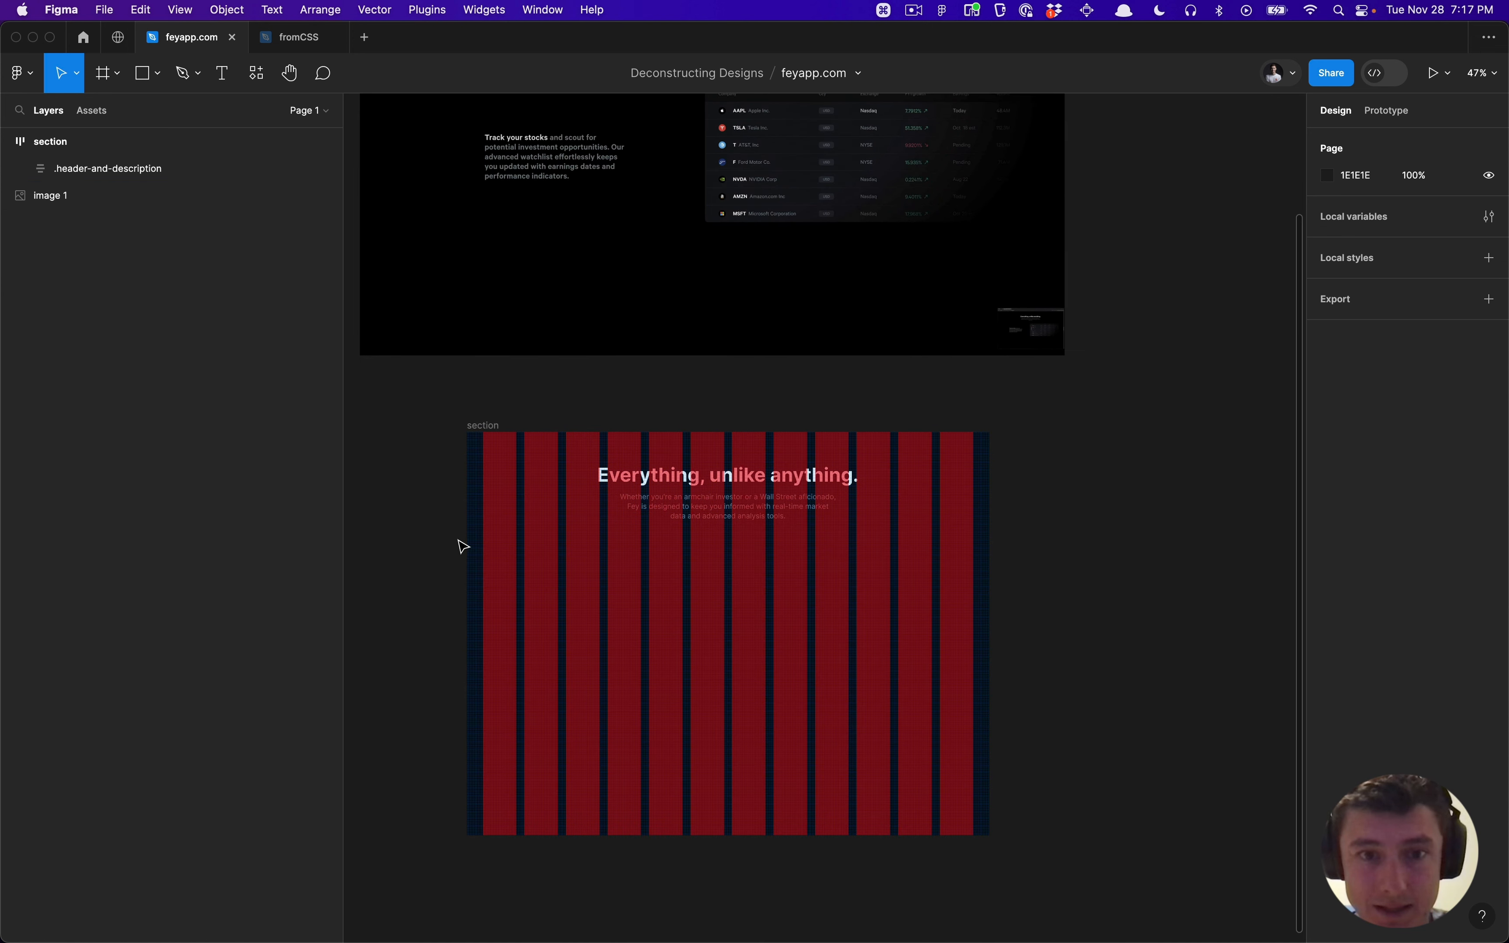
Step: Place a copy of the .header-and-description frame on the canvas beside the section frame and delete the heading from the copy
click(705, 517)
scroll(705, 516, right, 2)
drag(706, 514, 1122, 548)
scroll(1122, 549, right, 2)
scroll(1123, 549, down, 1)
super+click(1124, 550)
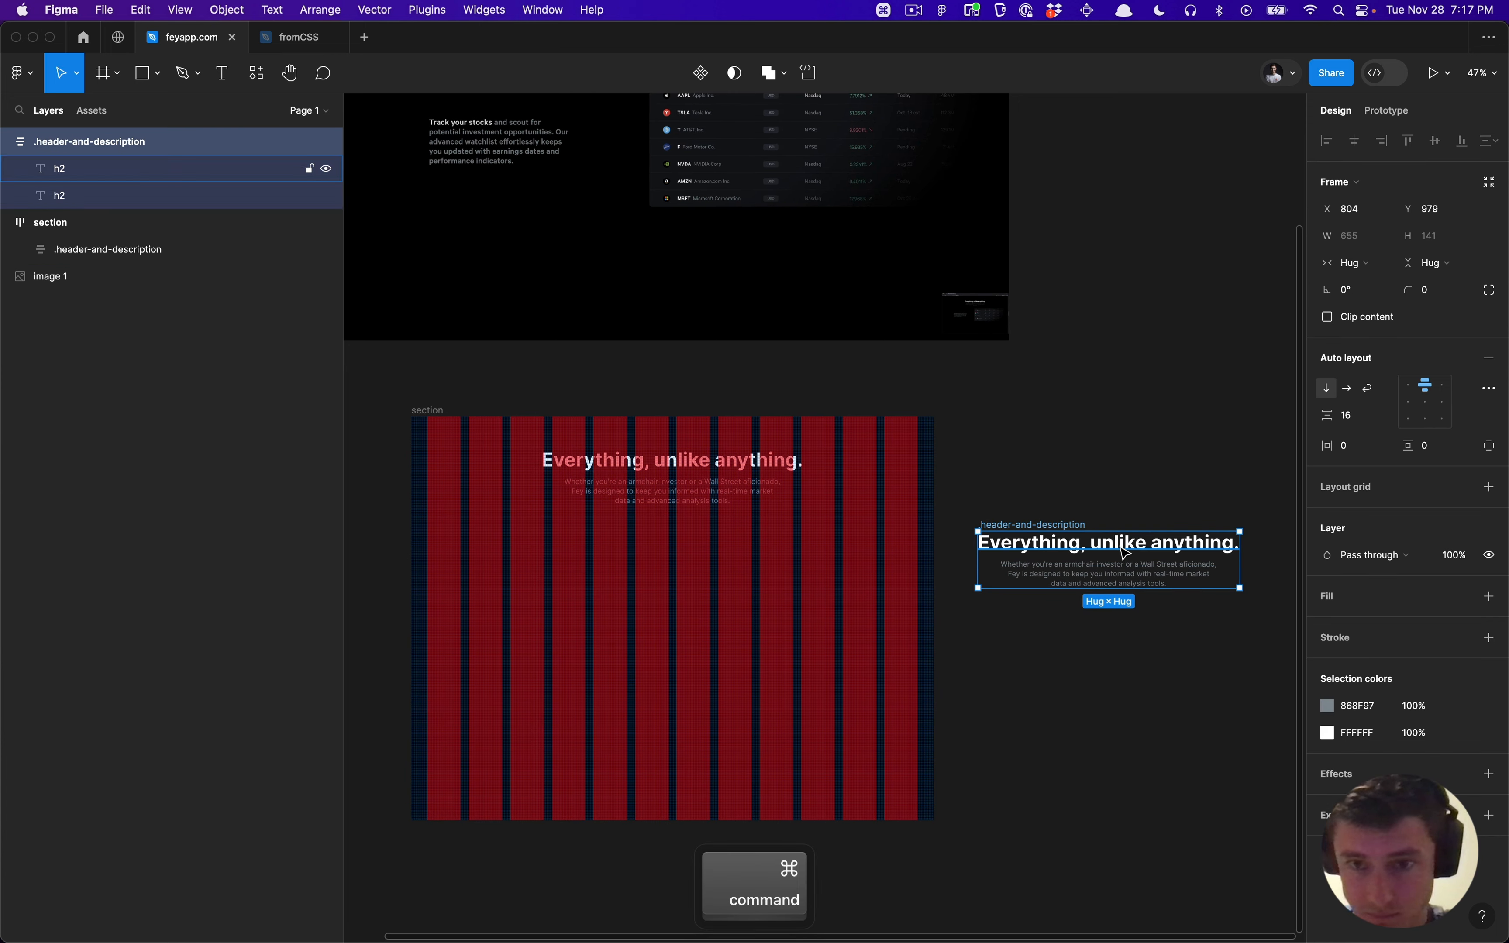
key(BackSpace)
Step: Rename the copied frame beside the section as .description-and-image
click(1094, 537)
key(super+r)
key(Left)
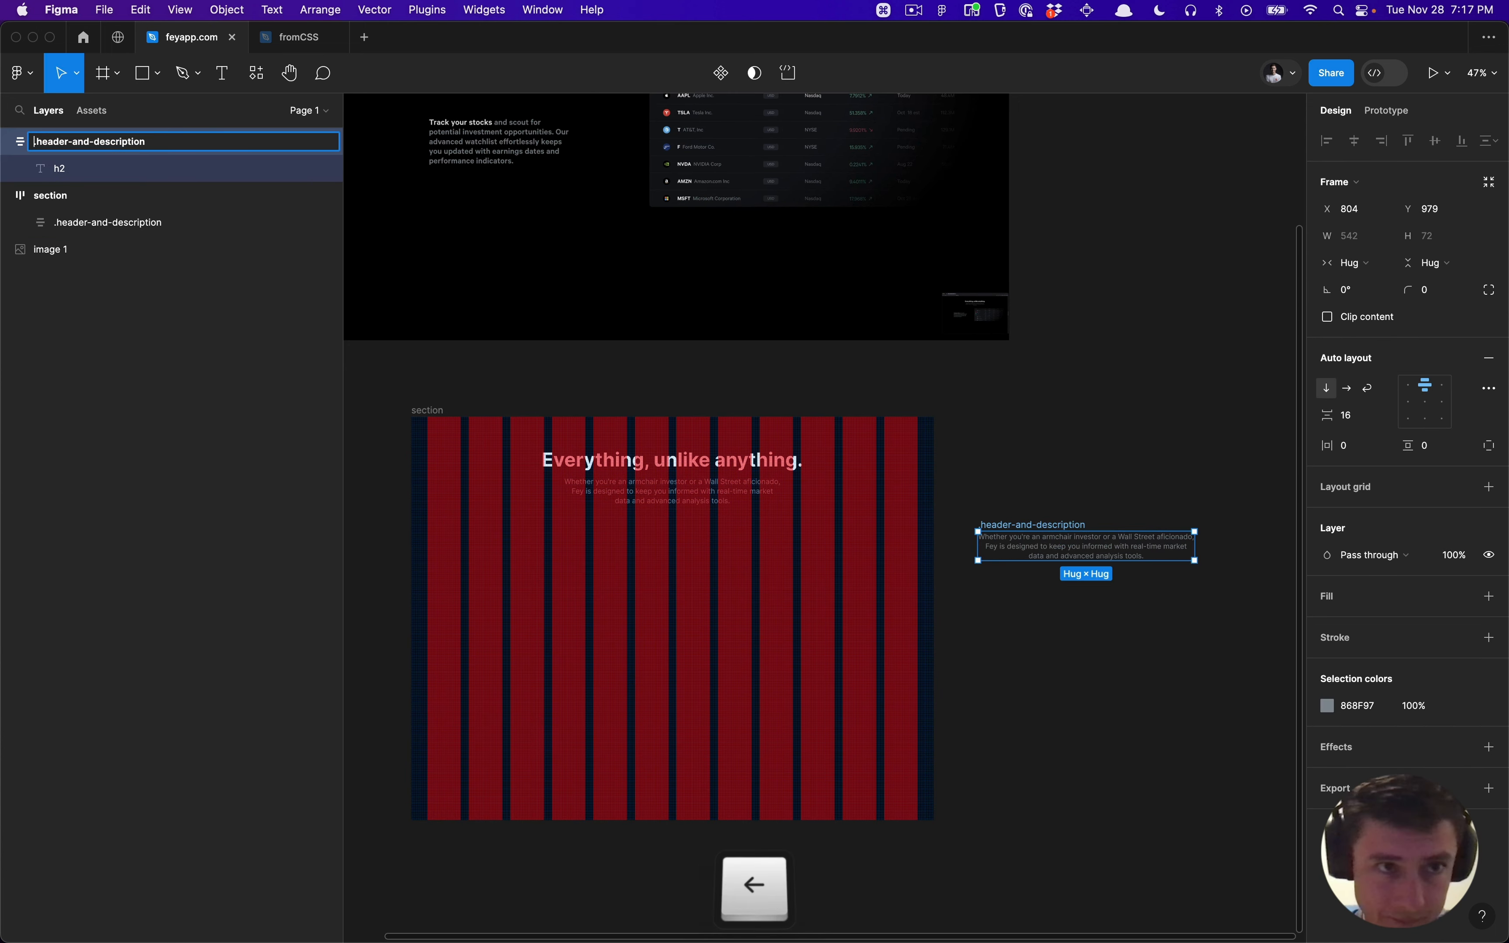
key(alt+Right)
key(shift+alt+Right)
key(Left)
key(shift+alt+Right)
text(description)
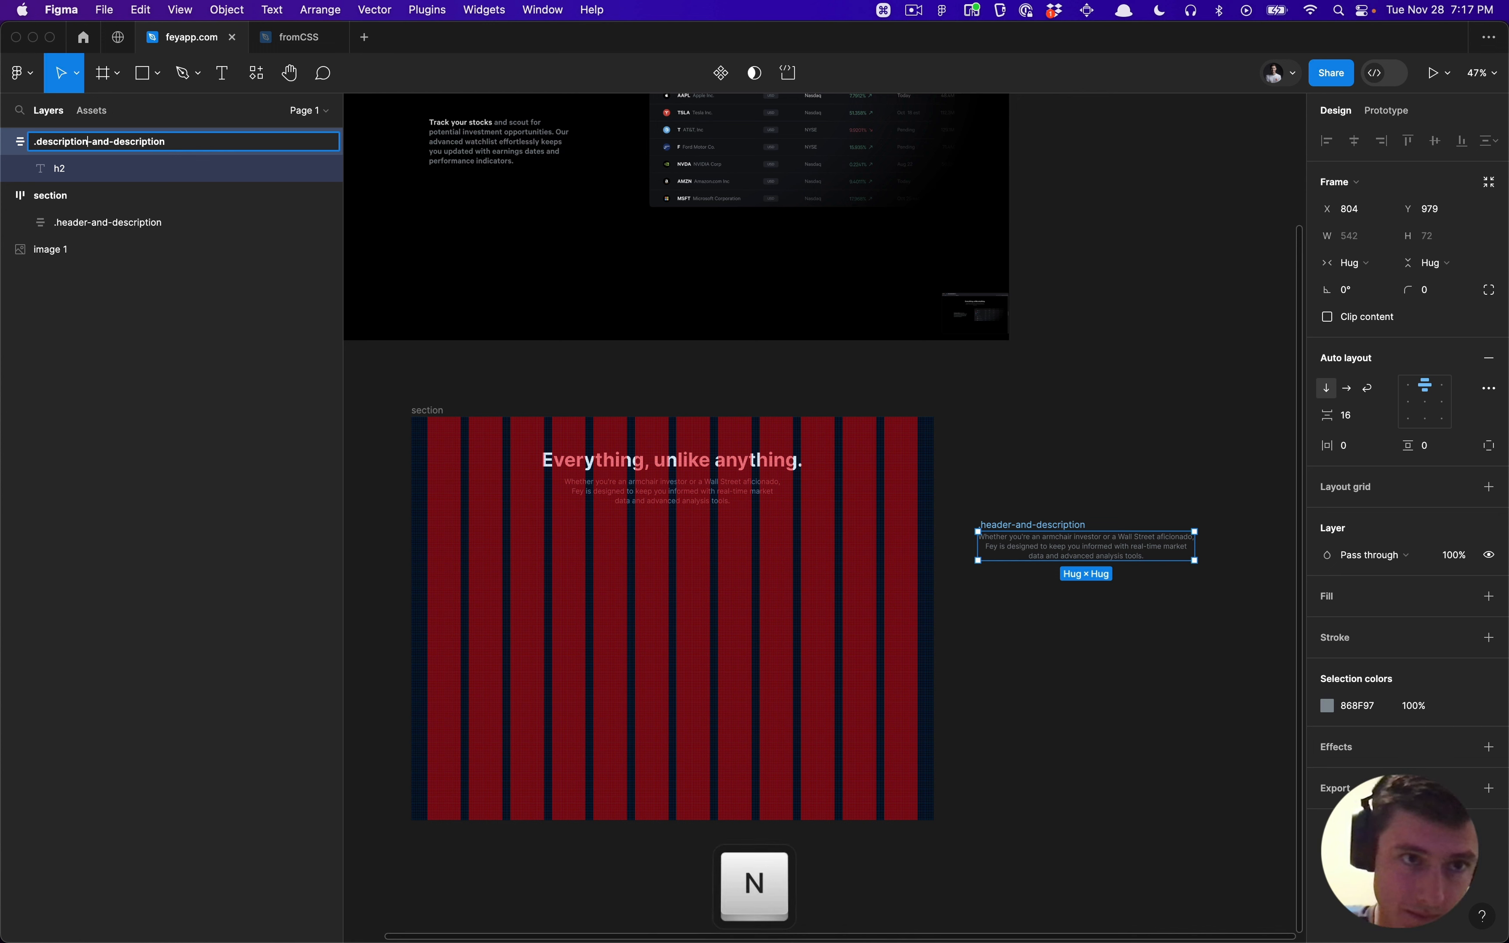
key(super+Right)
key(shift+alt+Left)
text(i)
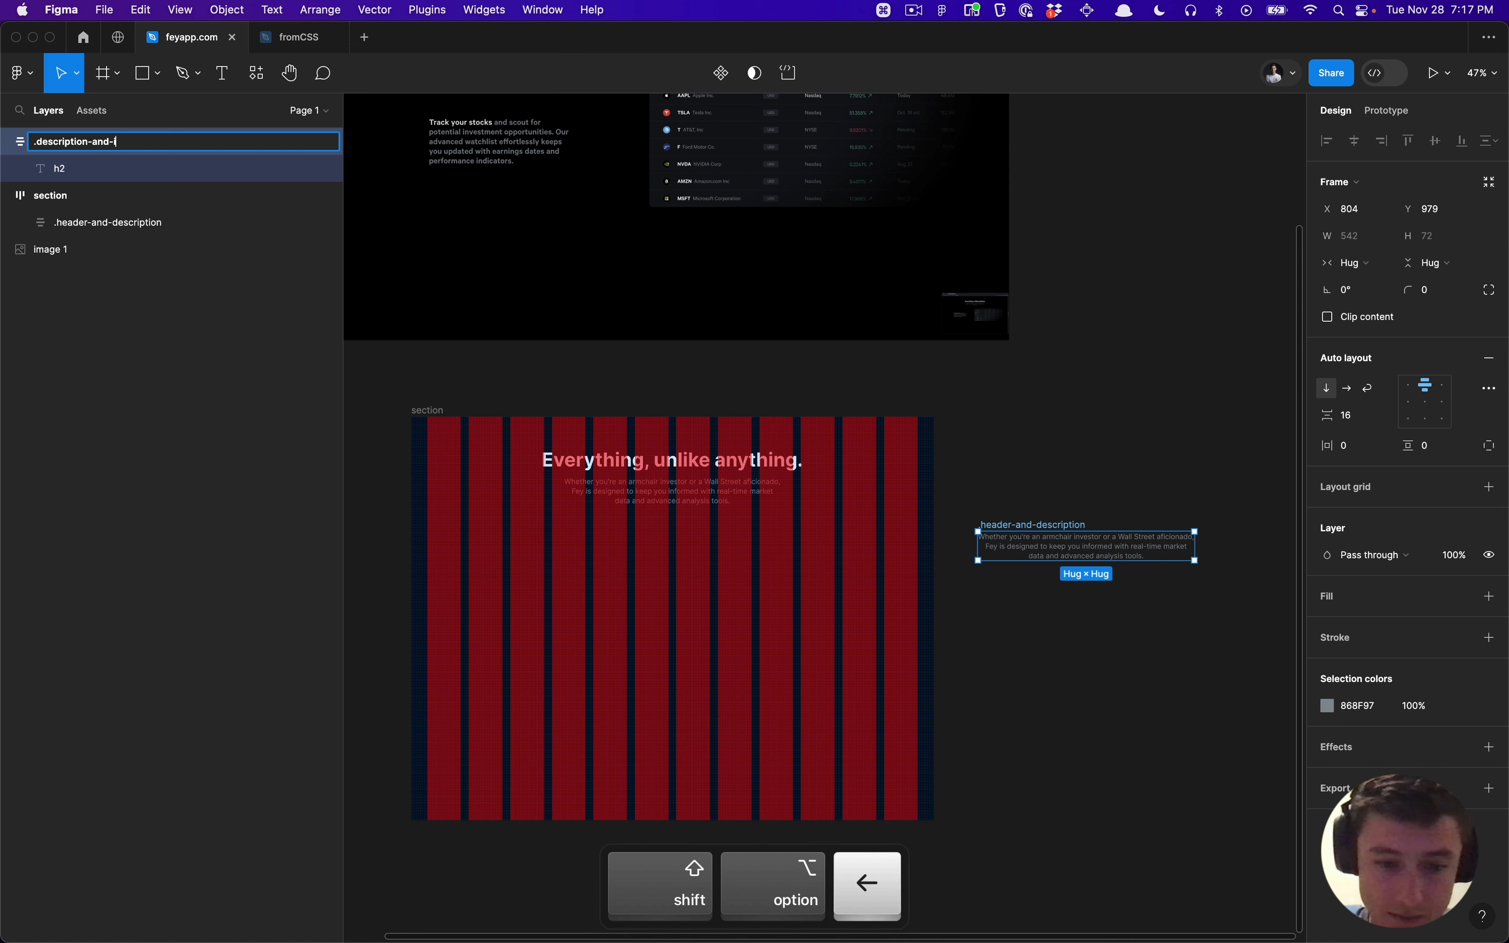
text(mage)
key(Return)
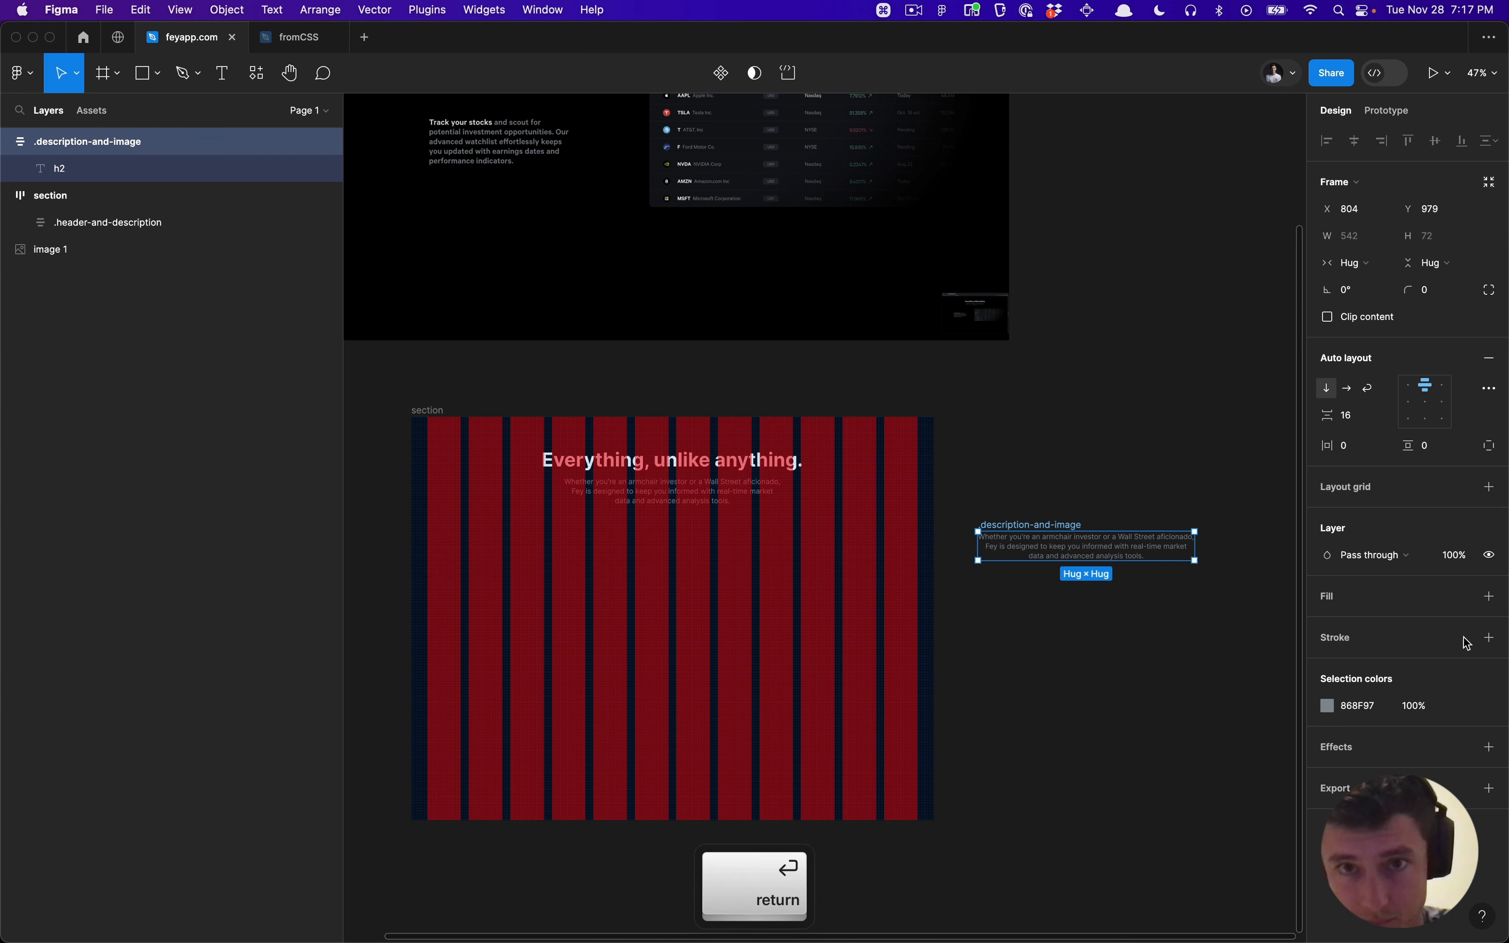
Step: Compare the .description-and-image frame with the reference screenshot, select it, and switch to Firefox Developer Edition to view the original Fey section
scroll(1182, 444, up, 4)
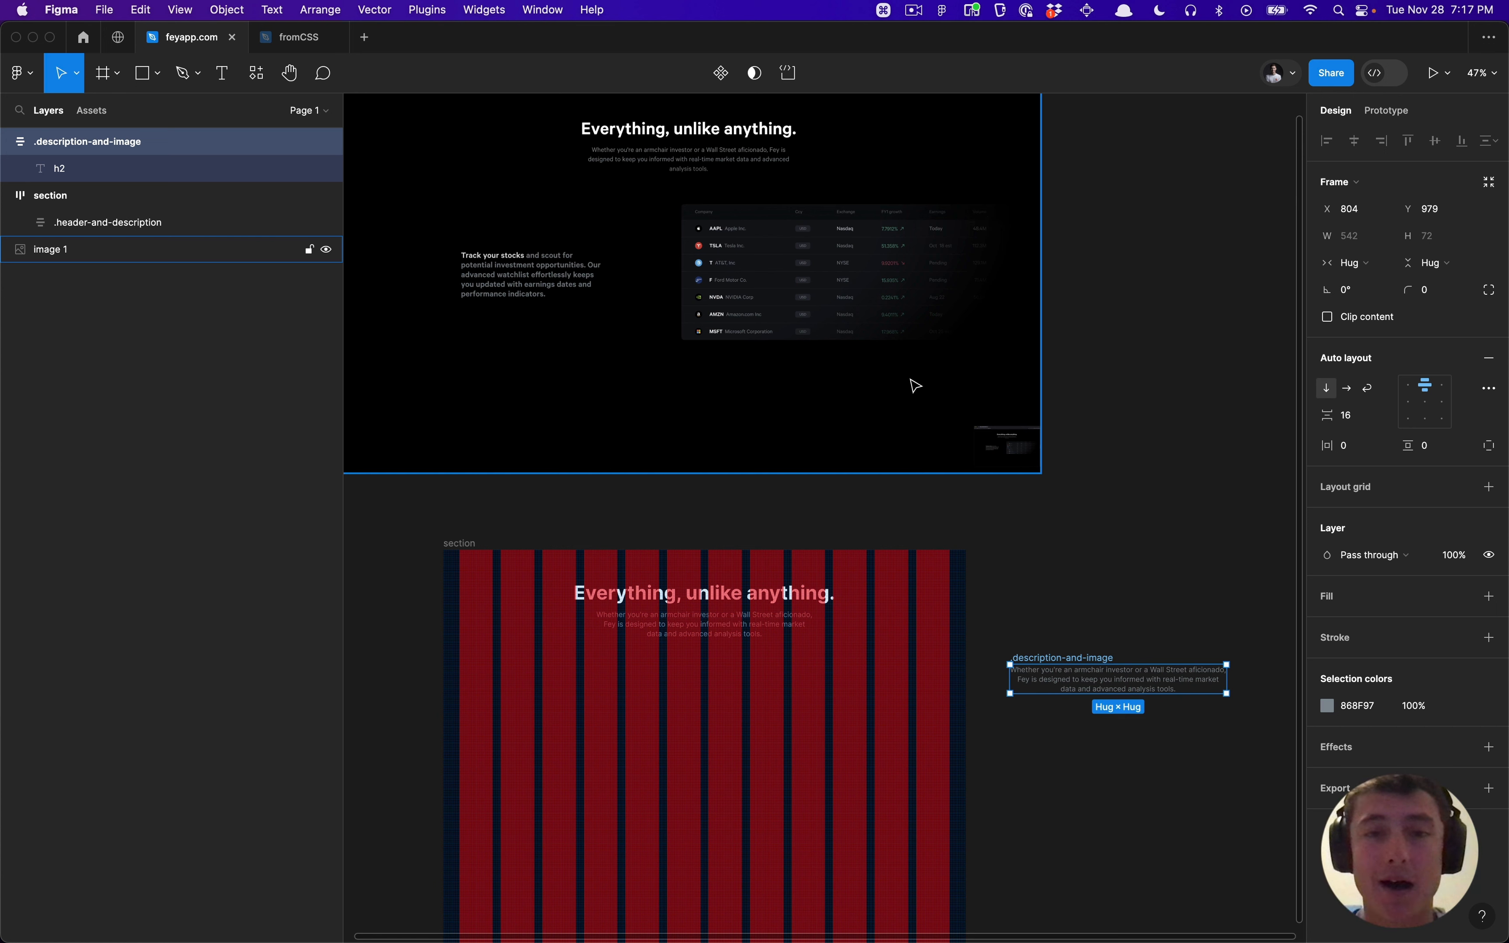
click(1075, 535)
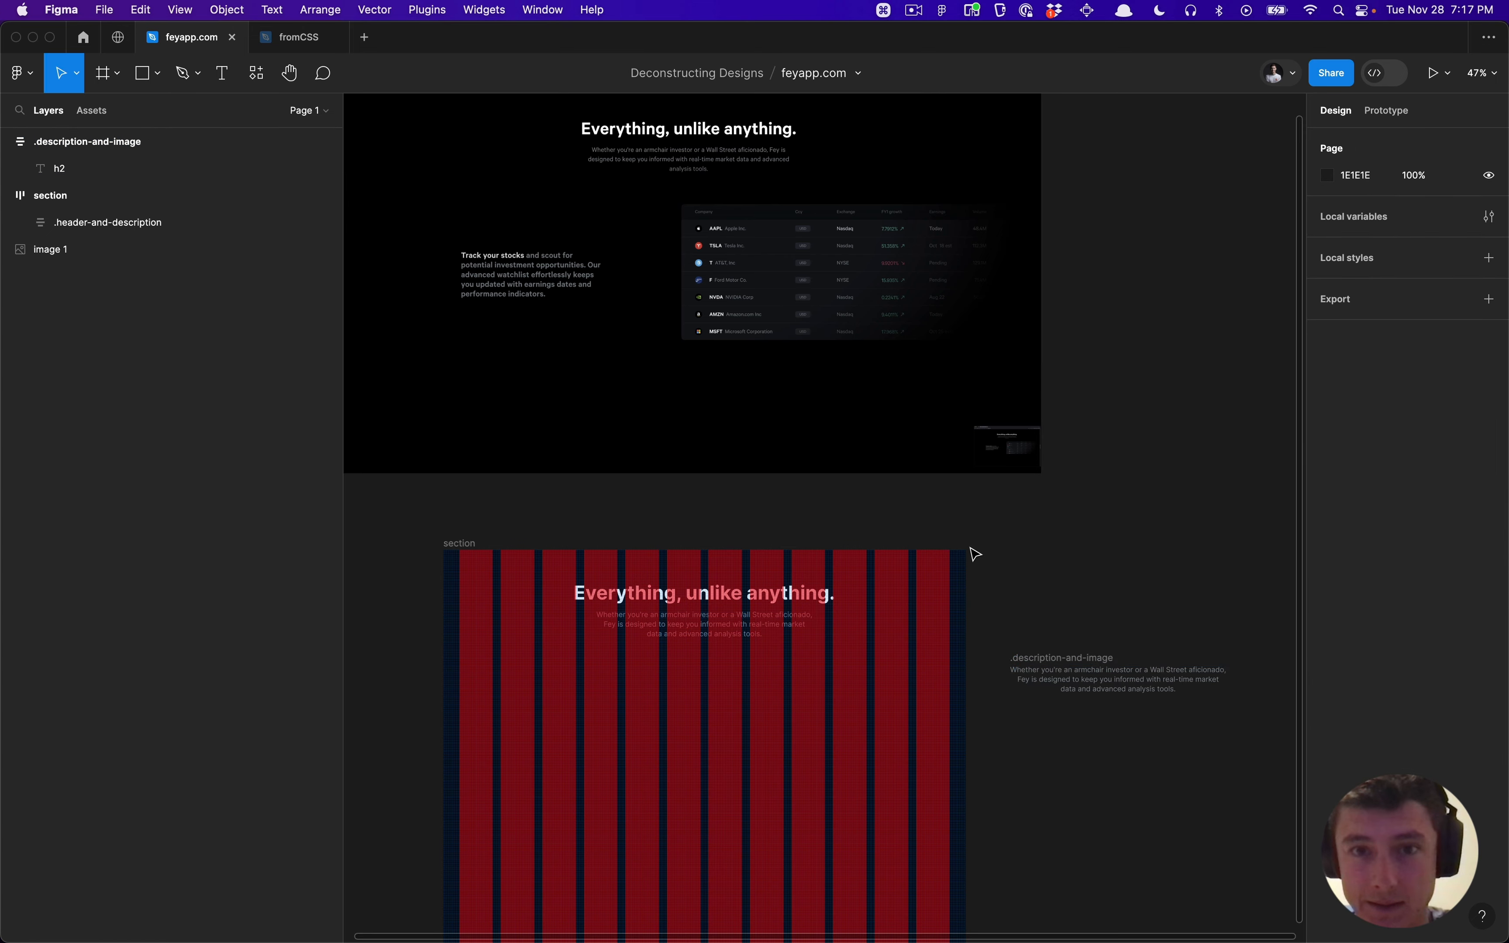
scroll(976, 554, down, 3)
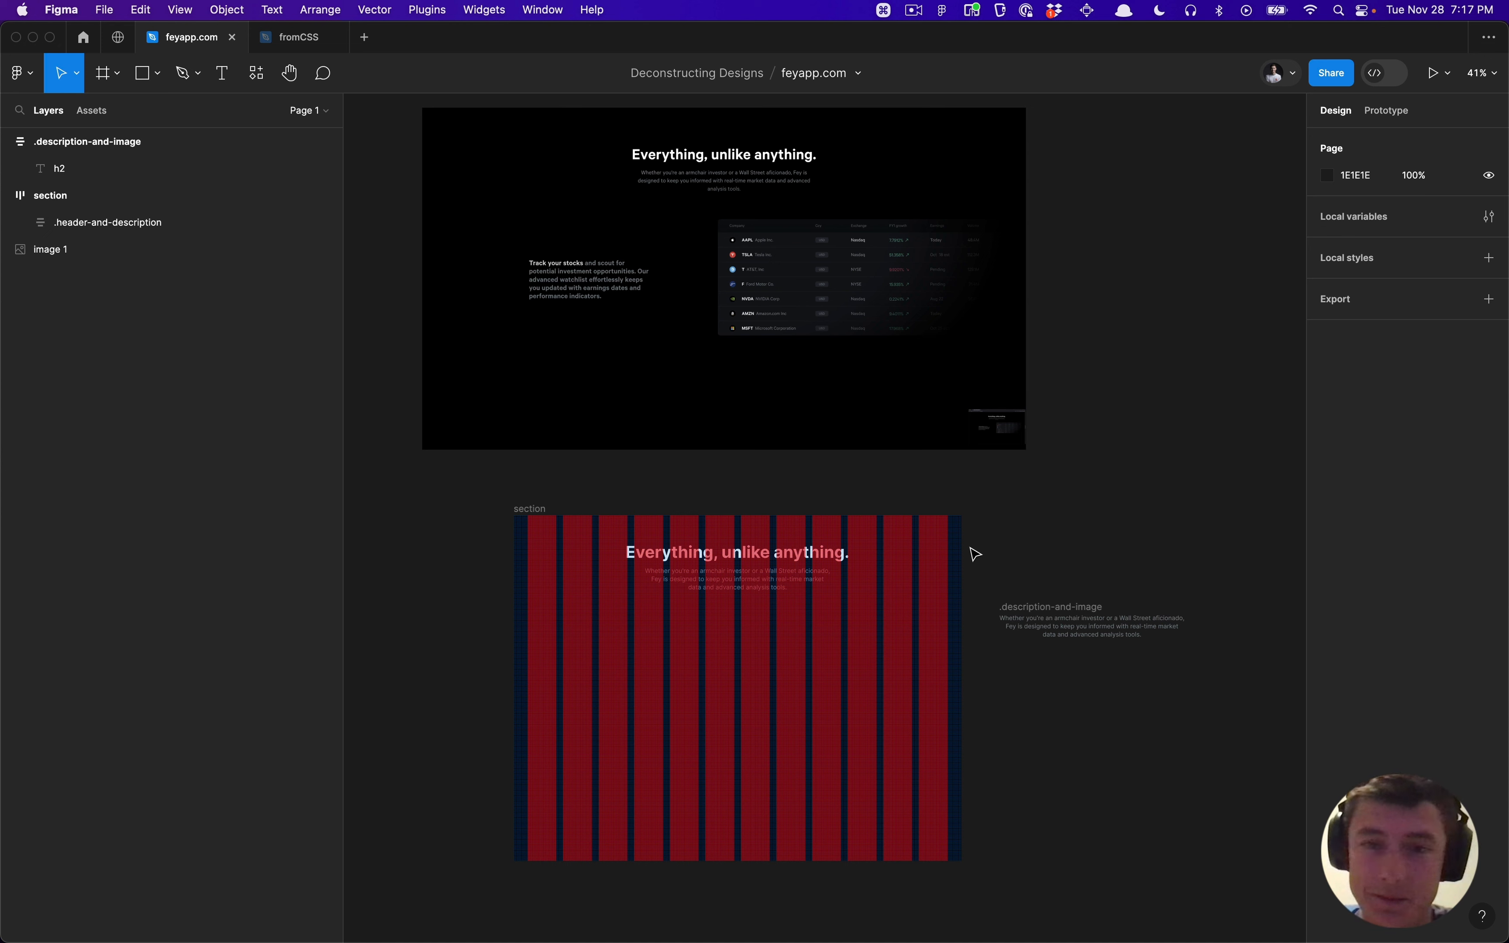
click(1023, 614)
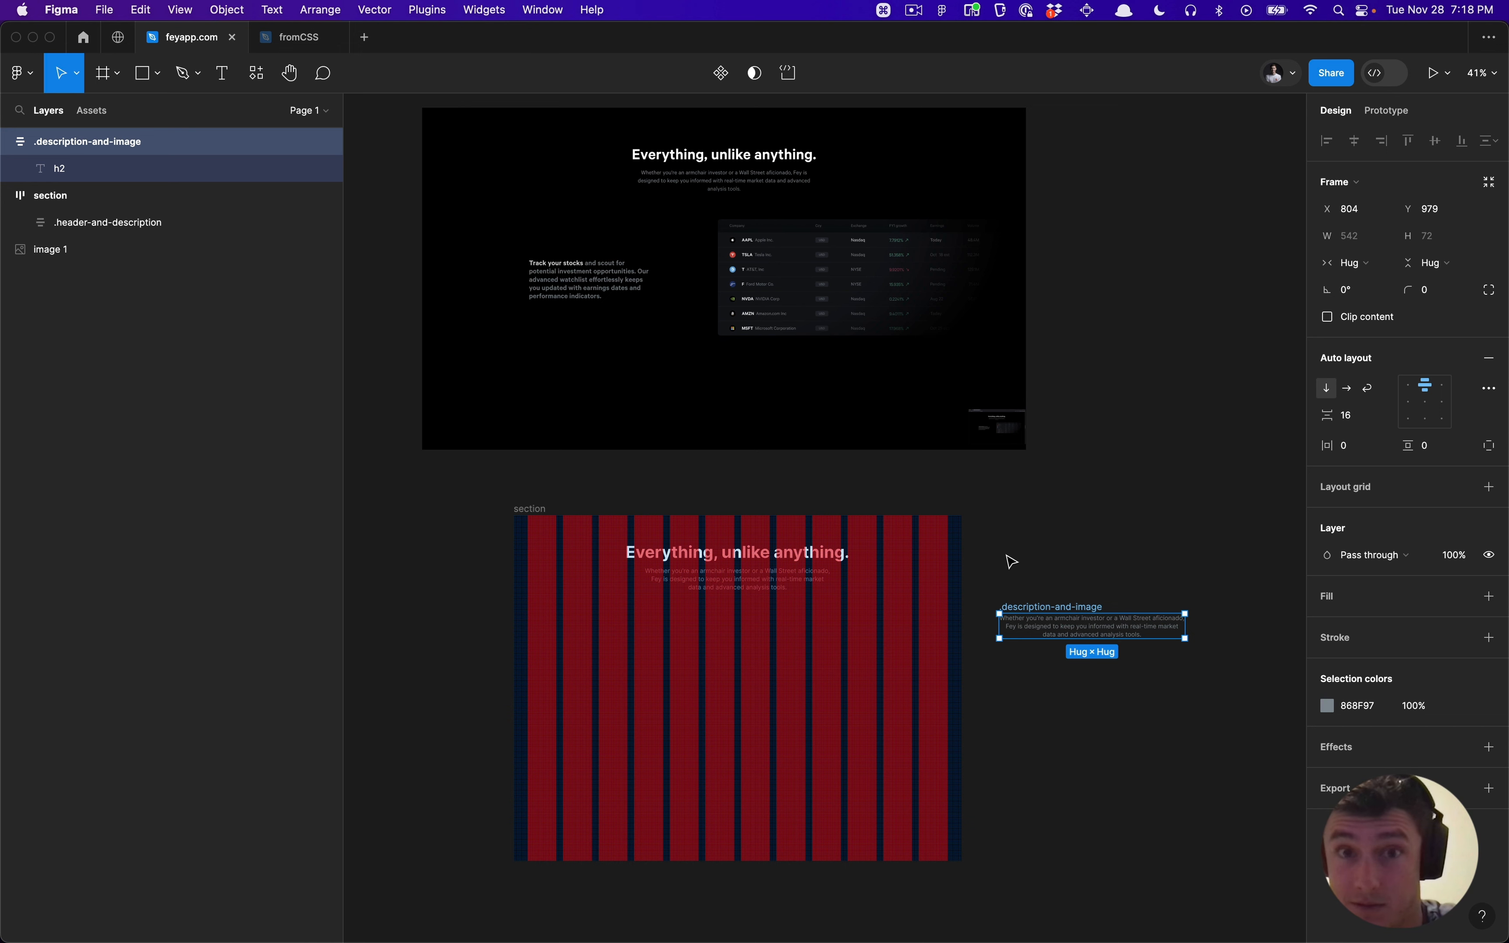
key(super+Tab)
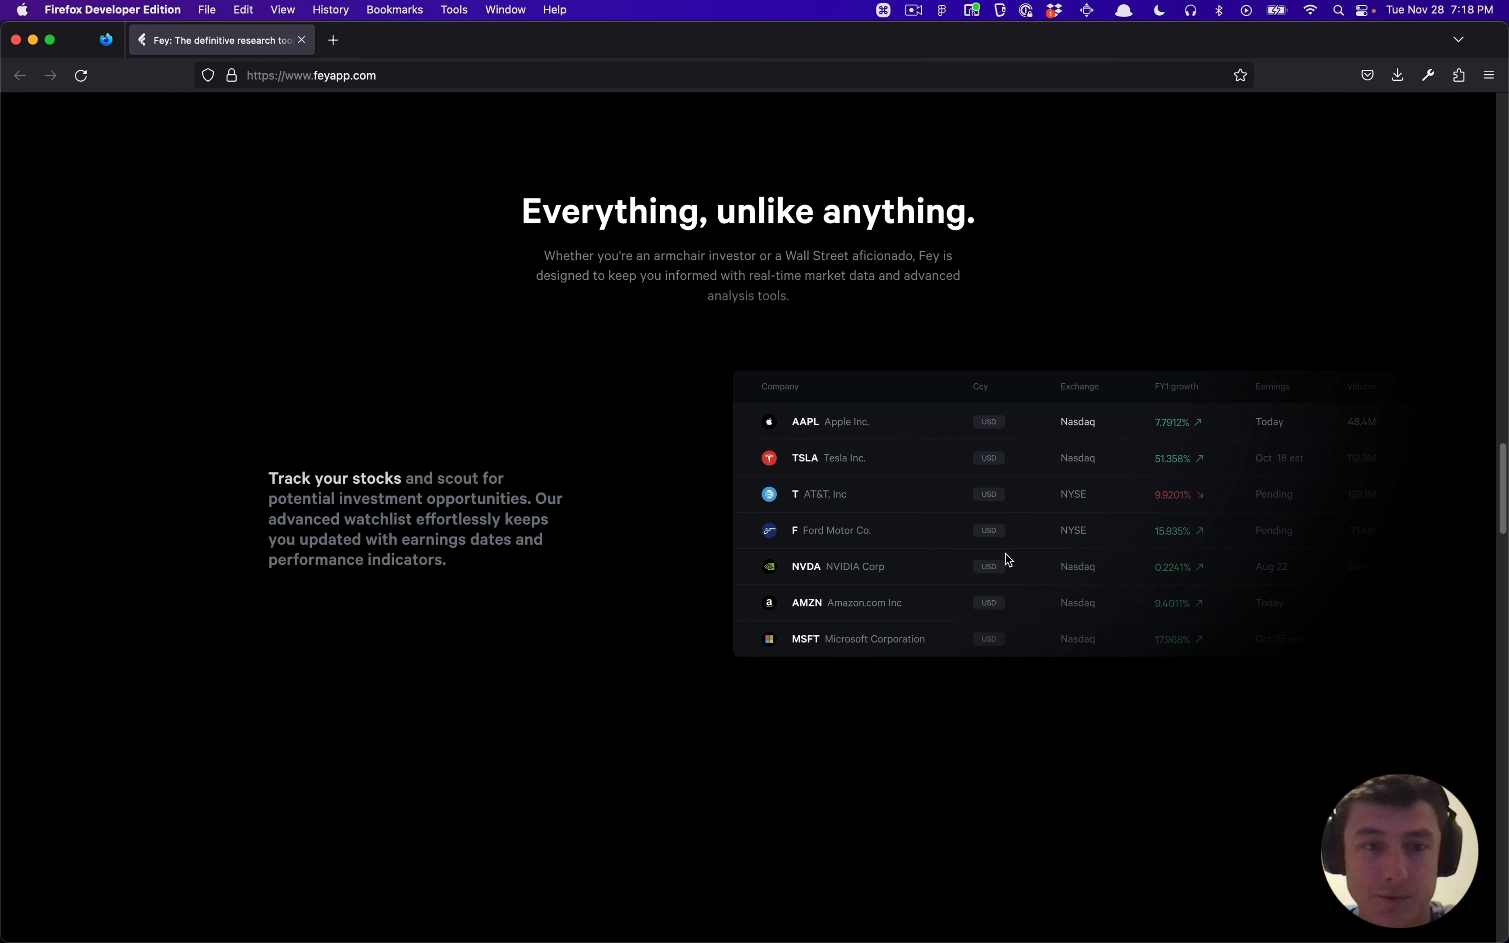
Step: Inspect the "Track your stocks" paragraph on feyapp.com in Firefox, copying its font-weight, font-size and line-height rules and changing its color notation
key(super+Tab)
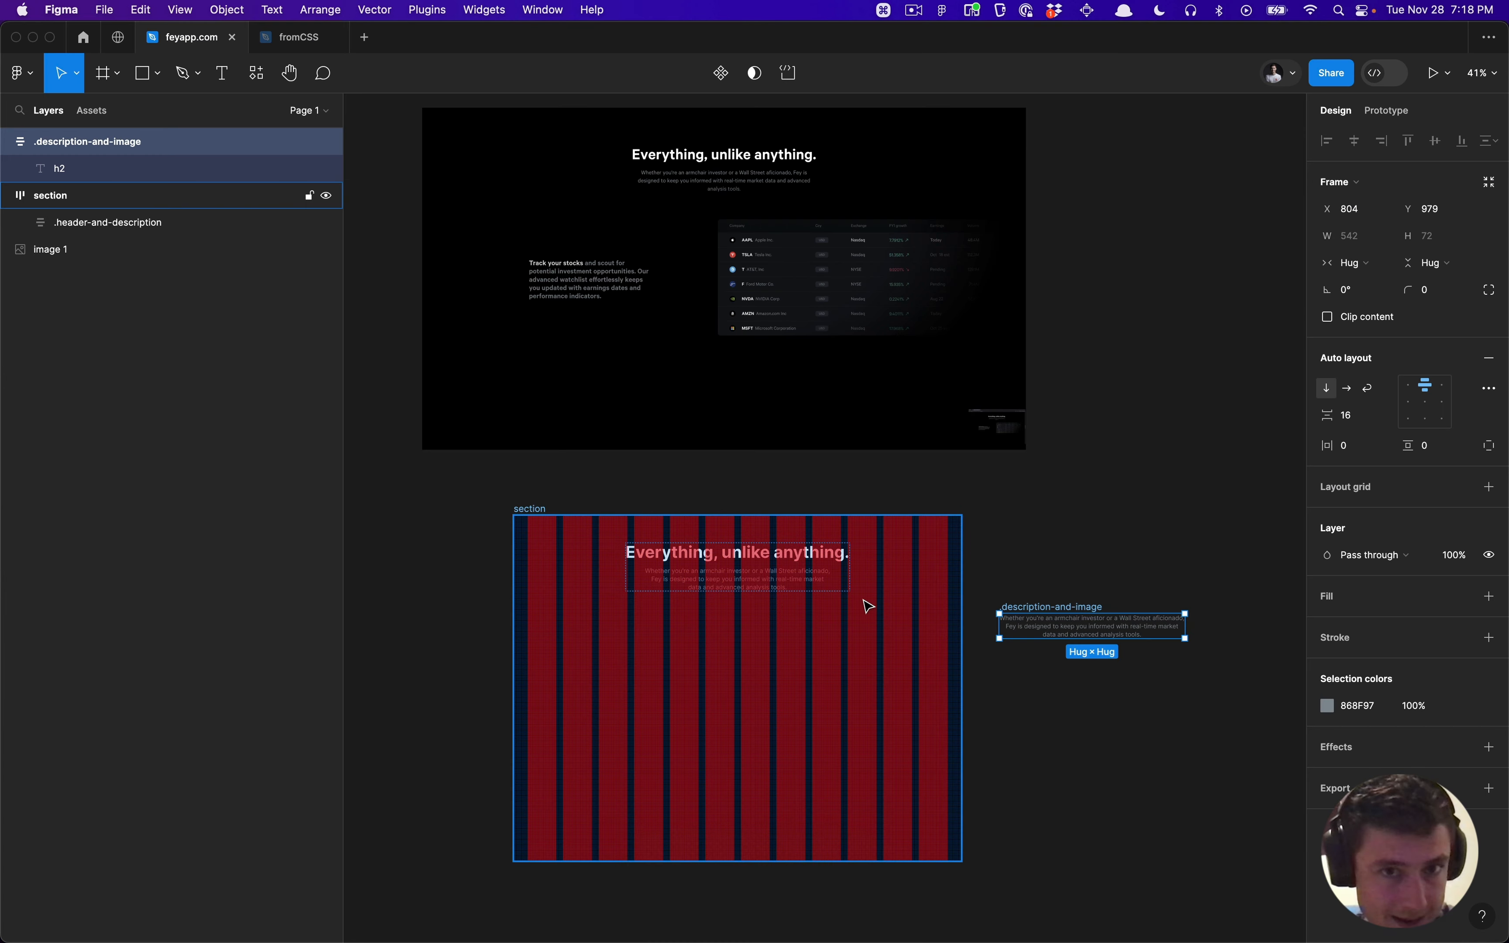
key(super+Tab)
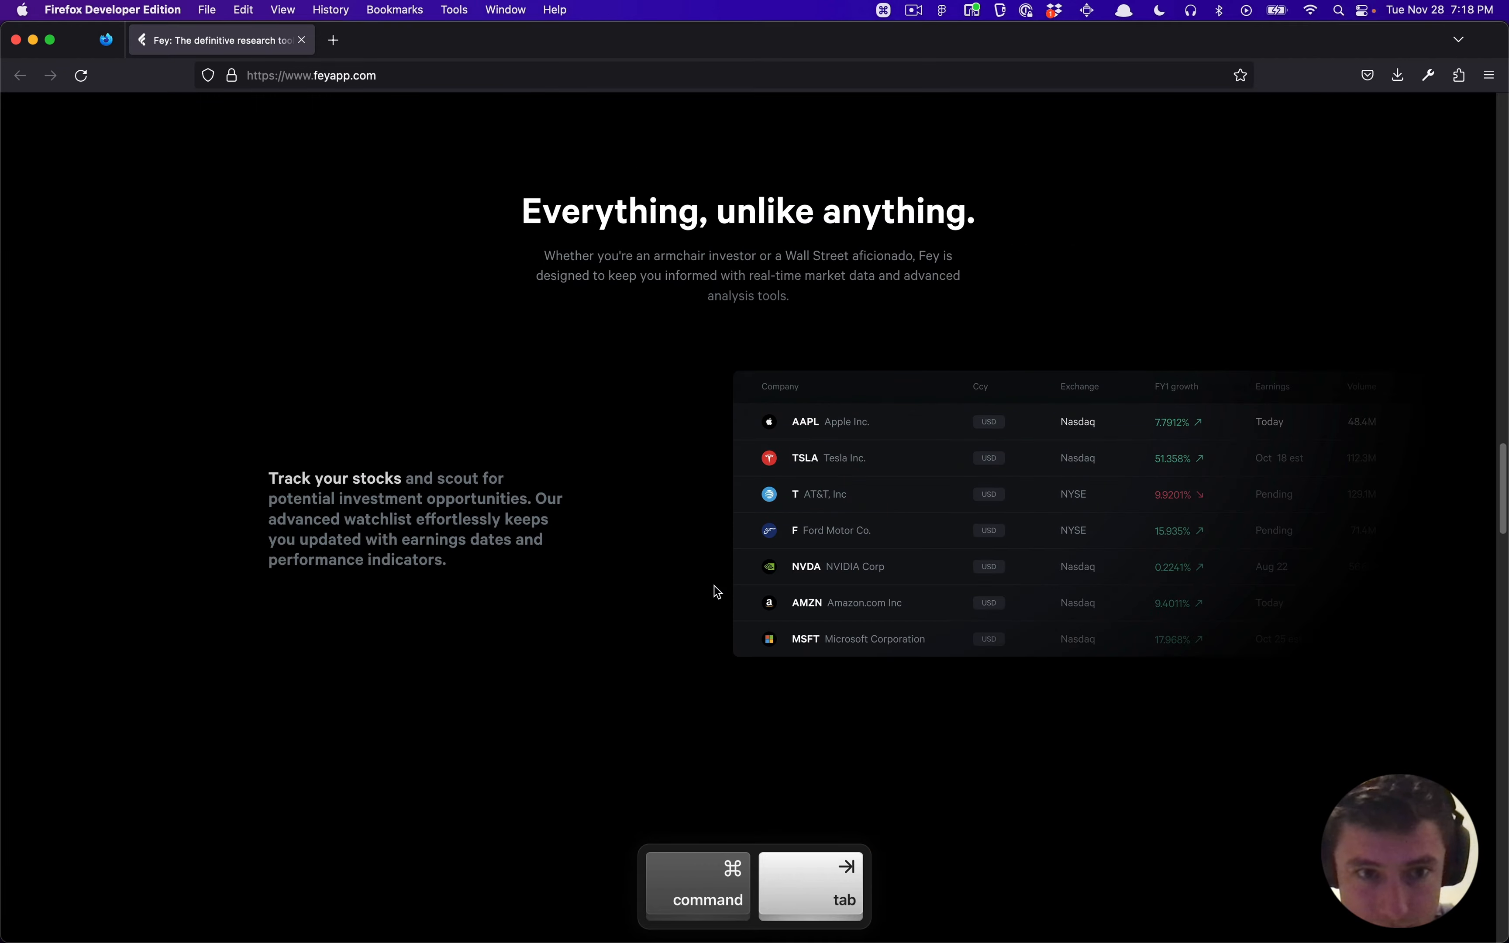
key(super+shift+c)
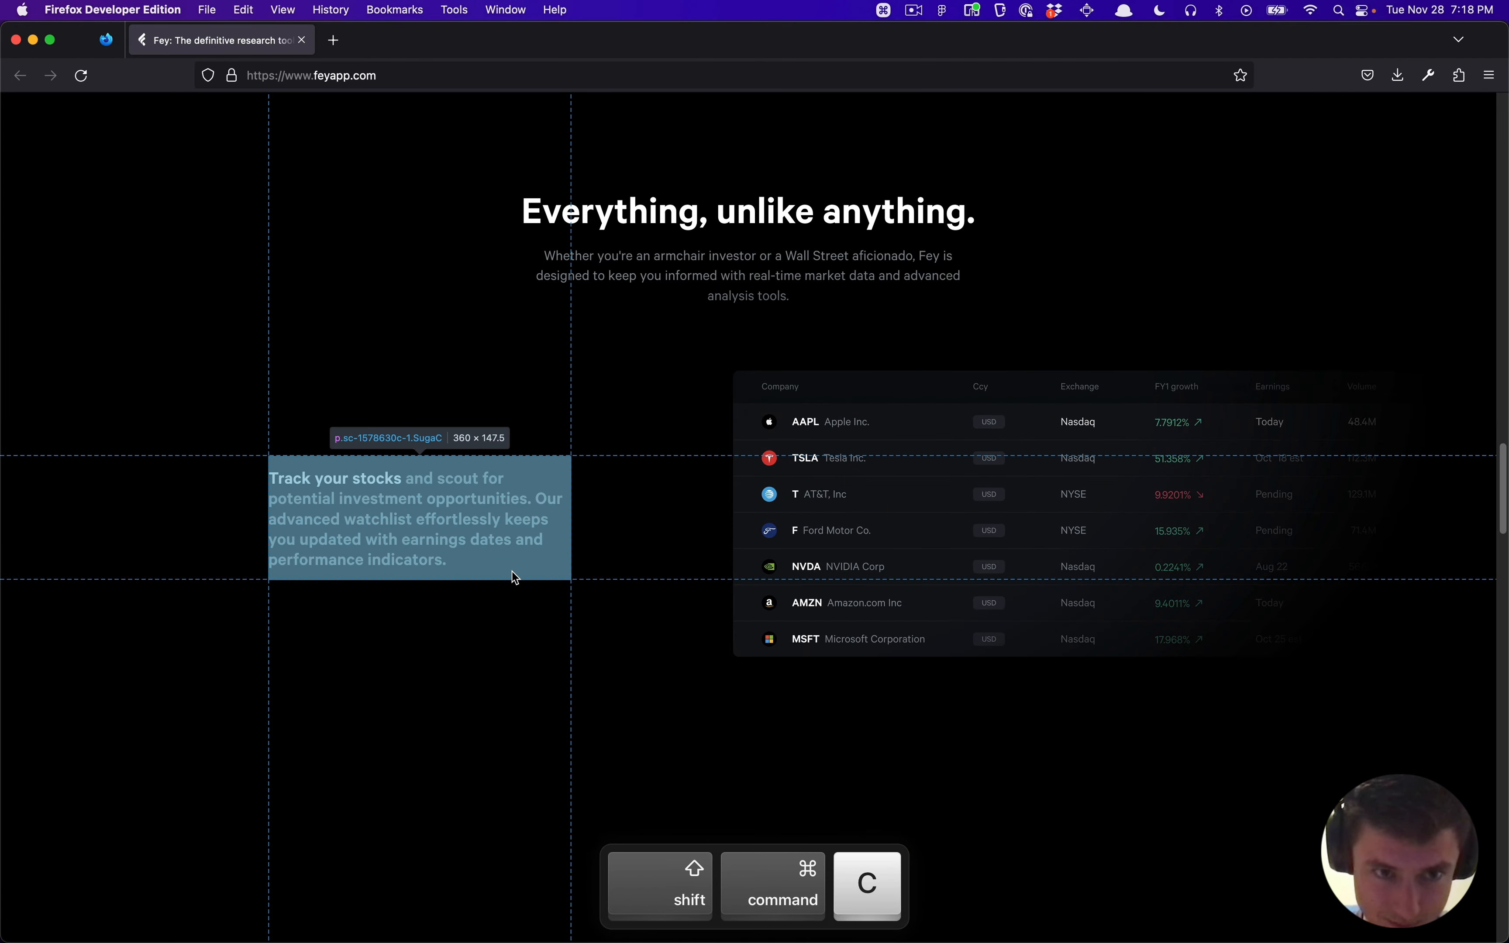
click(470, 527)
key(super+grave)
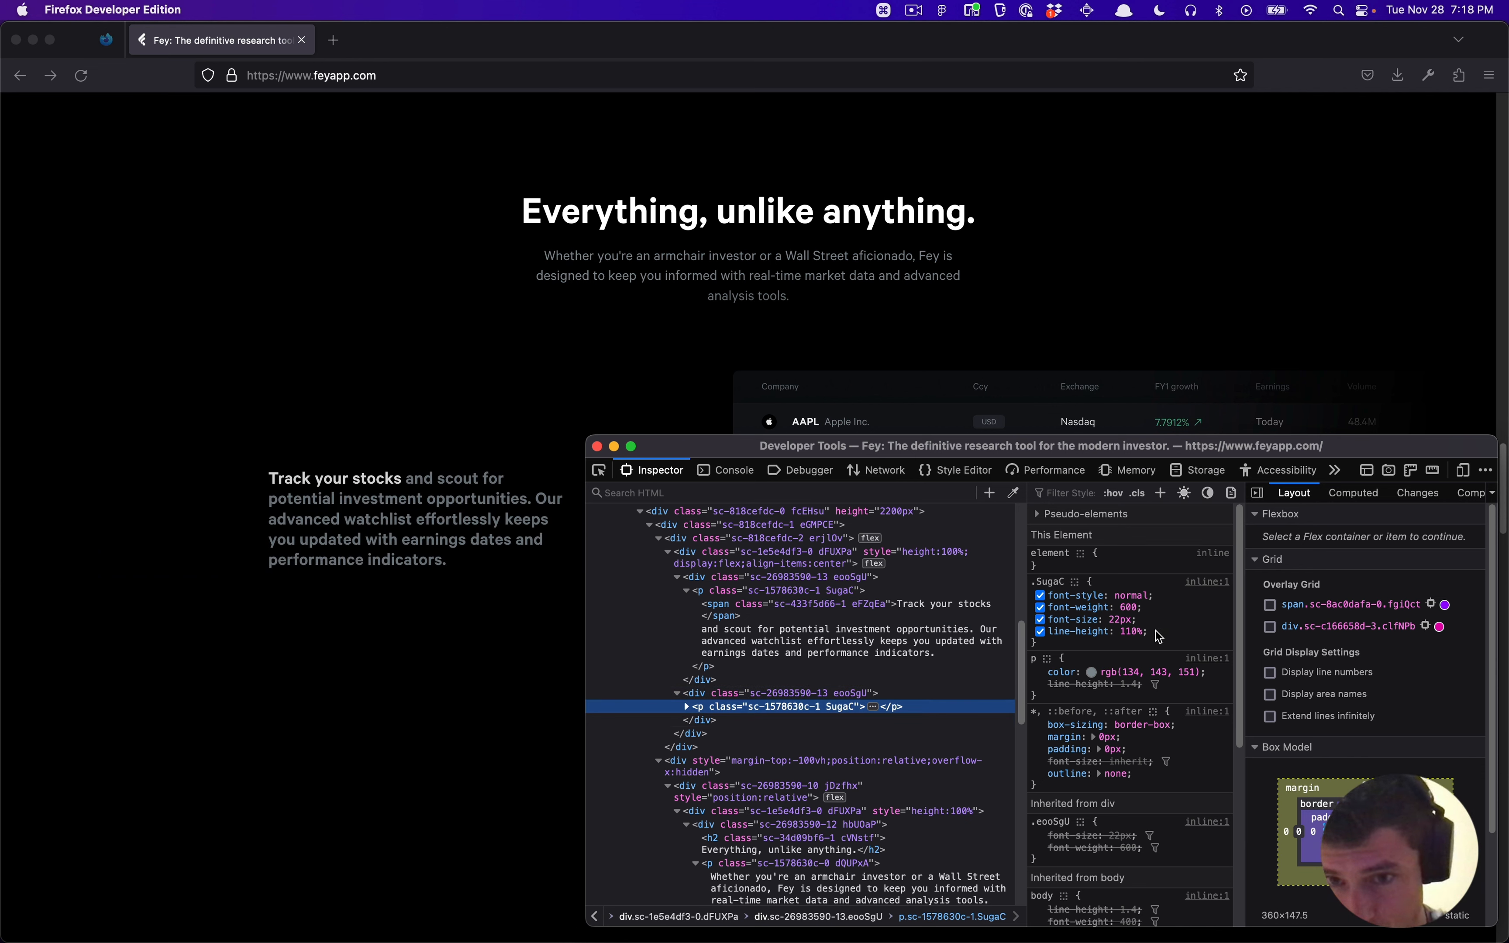
drag(1156, 635, 1053, 603)
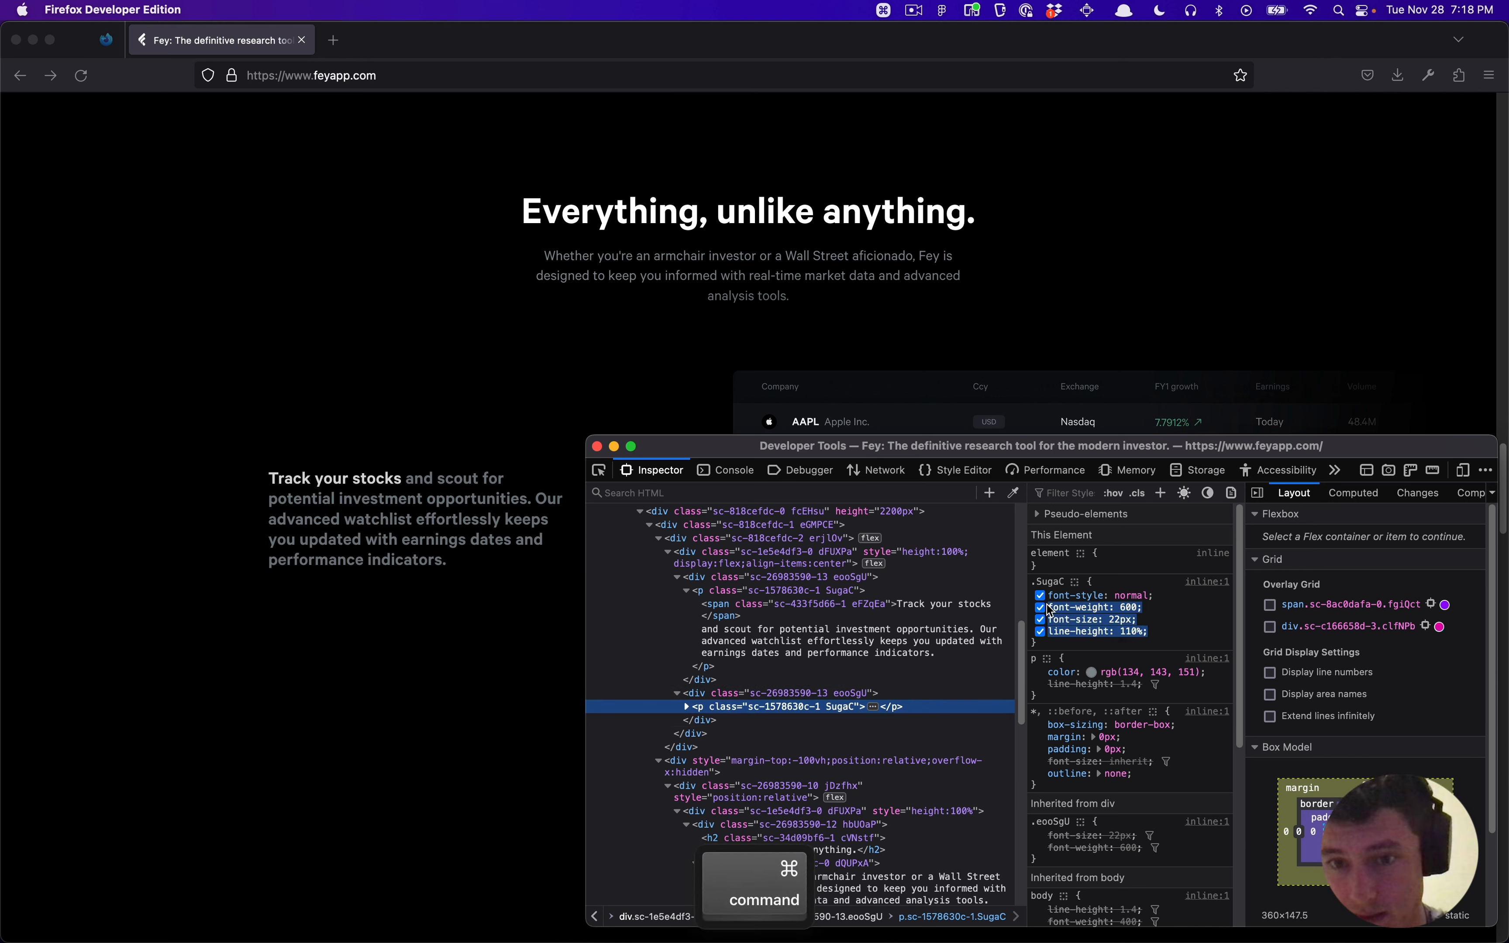
key(super+c)
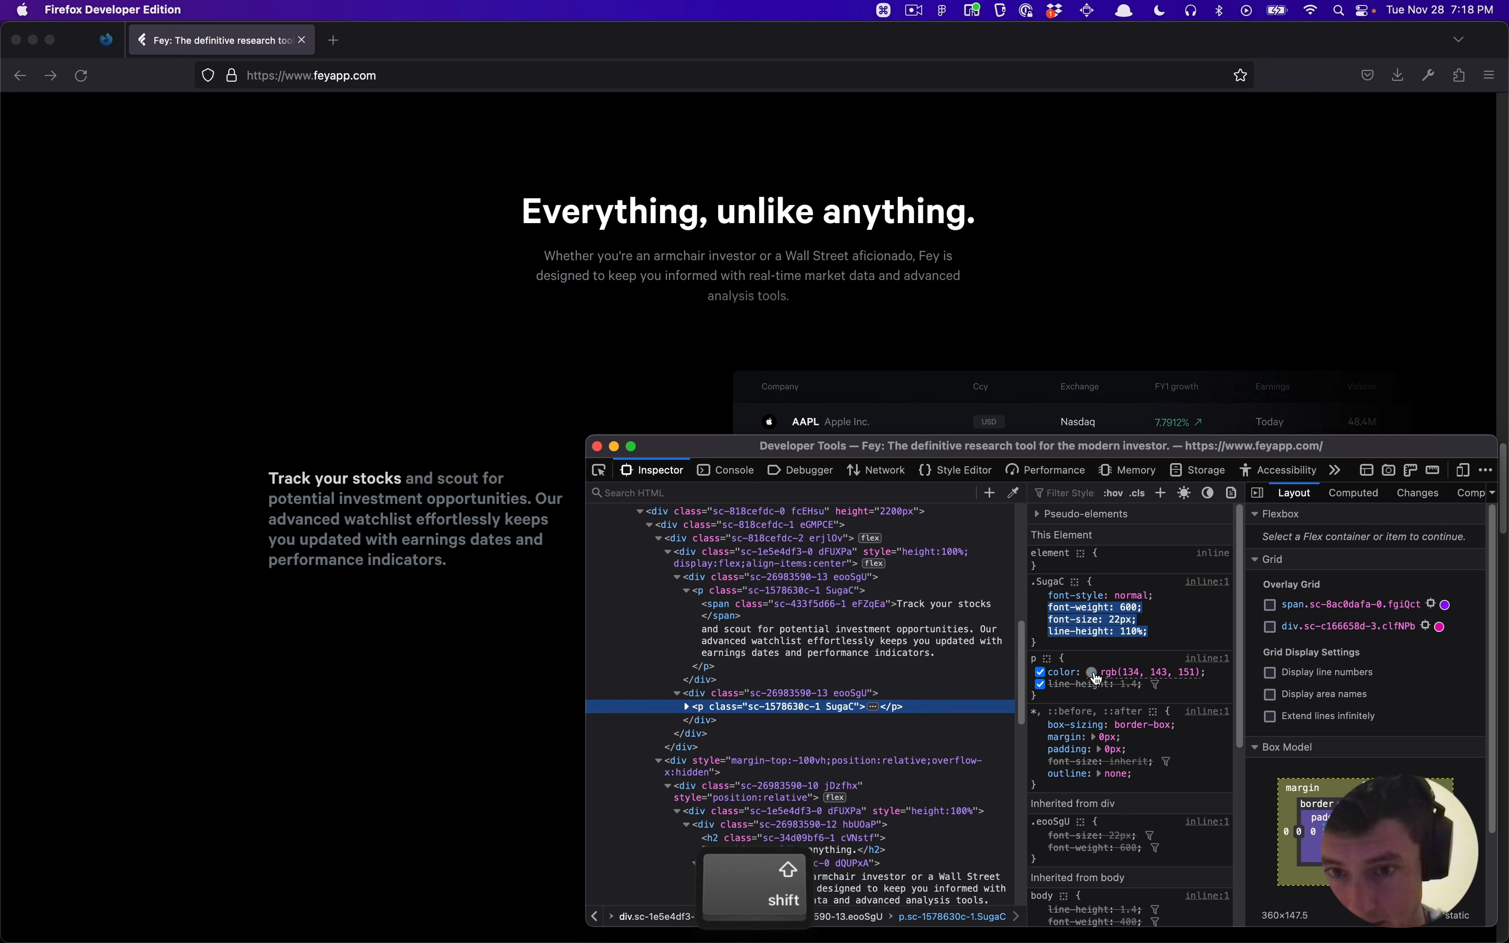
shift+click(1091, 672)
Step: Switch to Figma, paste the copied rules into the fromCSS plugin and remove the font-weight line
key(super+Tab)
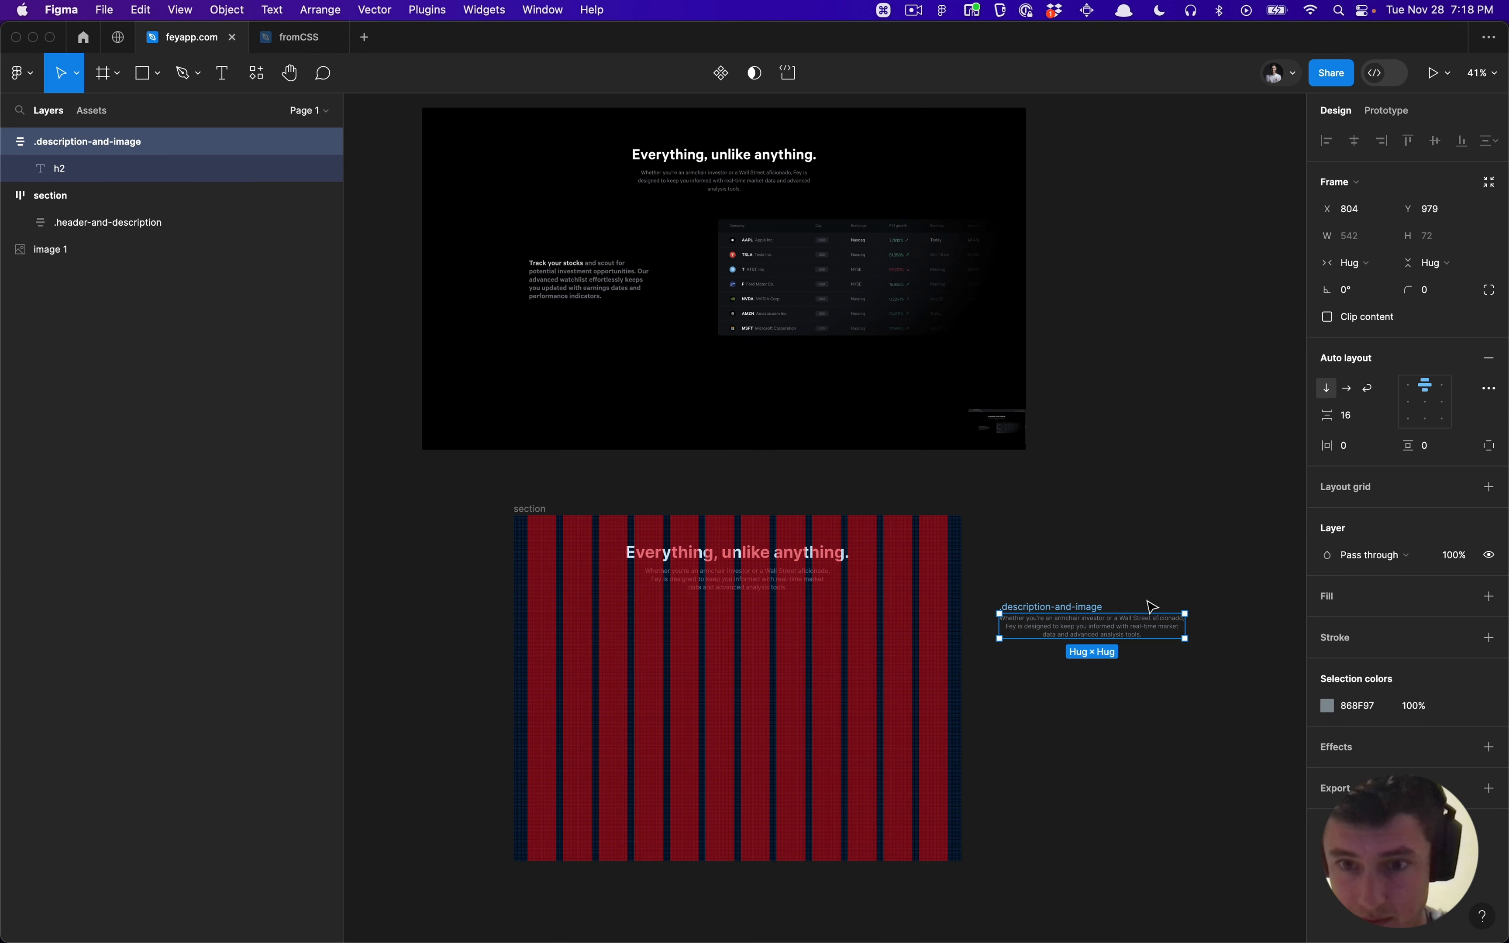
key(super+slash)
key(Return)
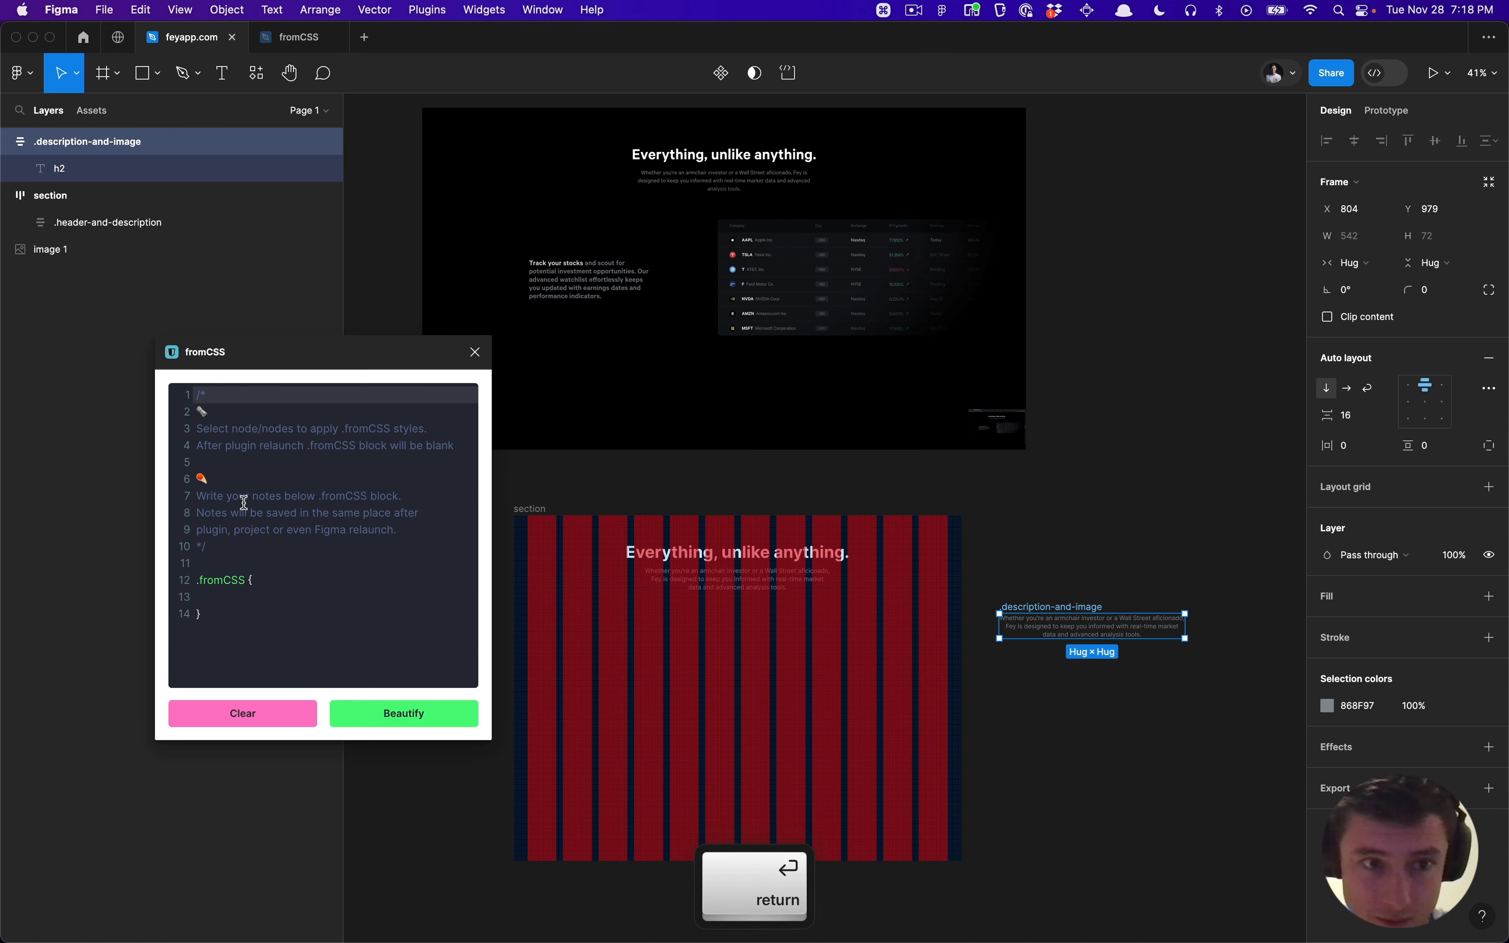
click(257, 593)
key(super+v)
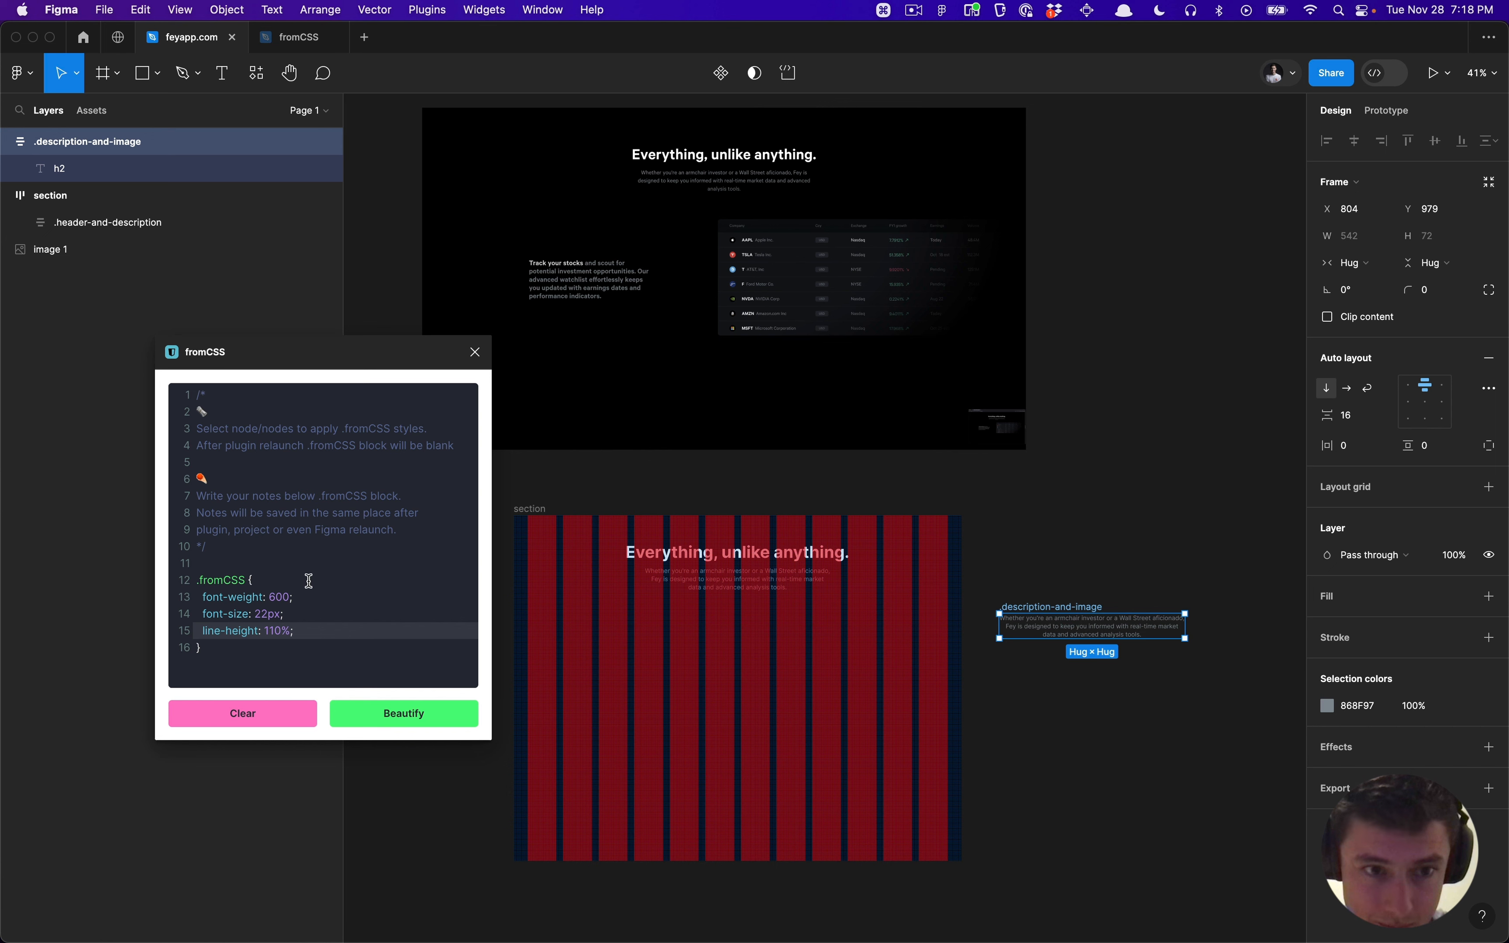
click(310, 596)
key(shift+super+Left)
key(BackSpace)
key(BackSpace)
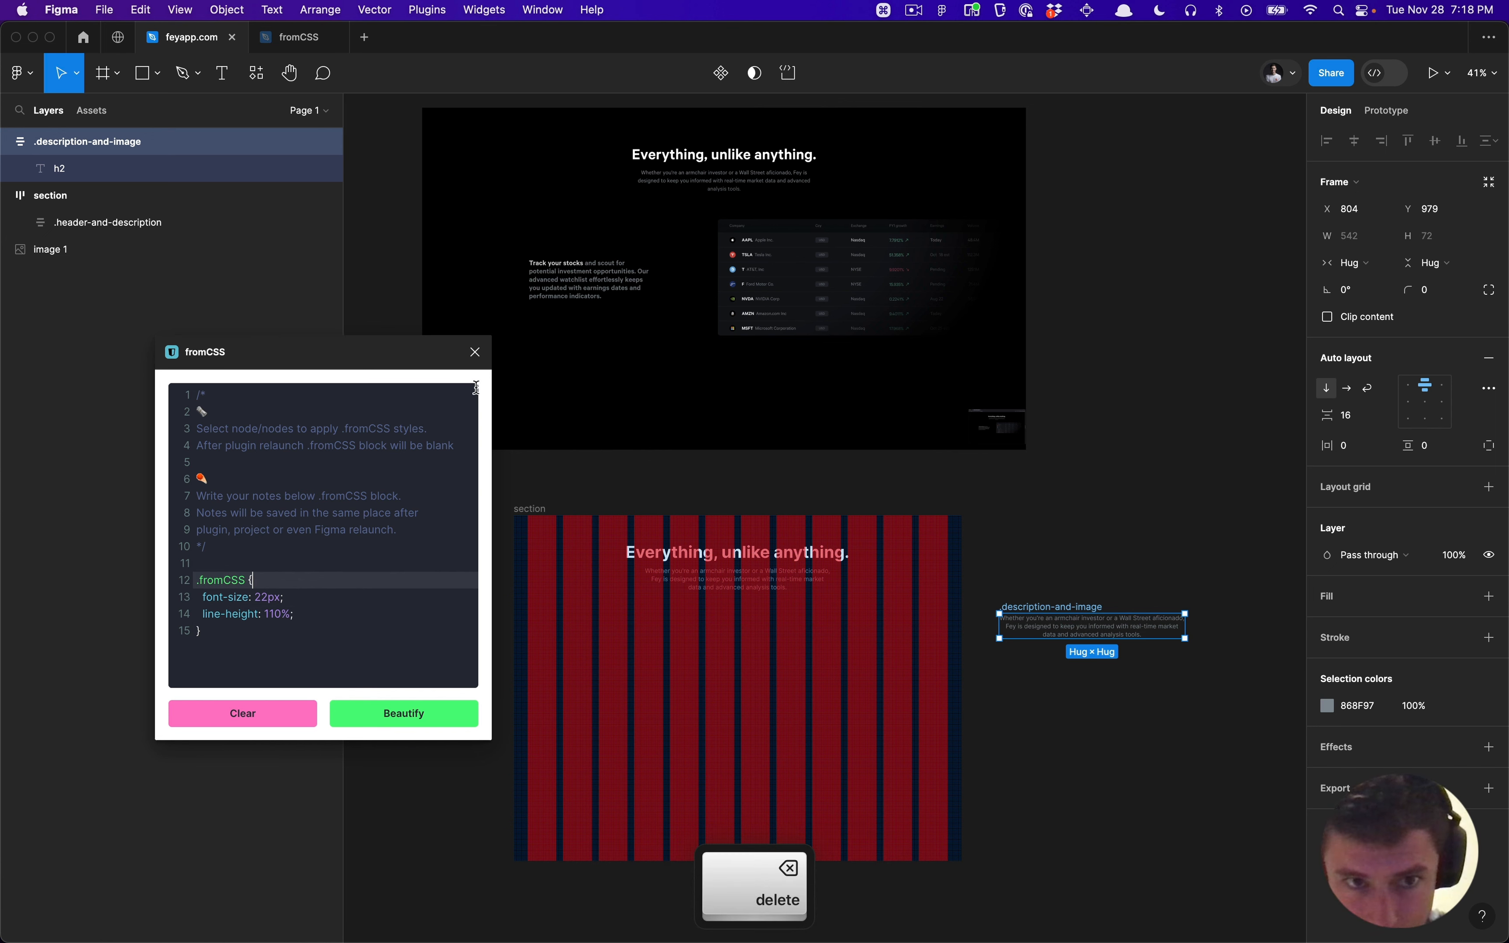
Step: Copy the font-size and line-height rules from the fromCSS editor and close the plugin
click(391, 614)
key(shift+super+Left)
key(shift+Up)
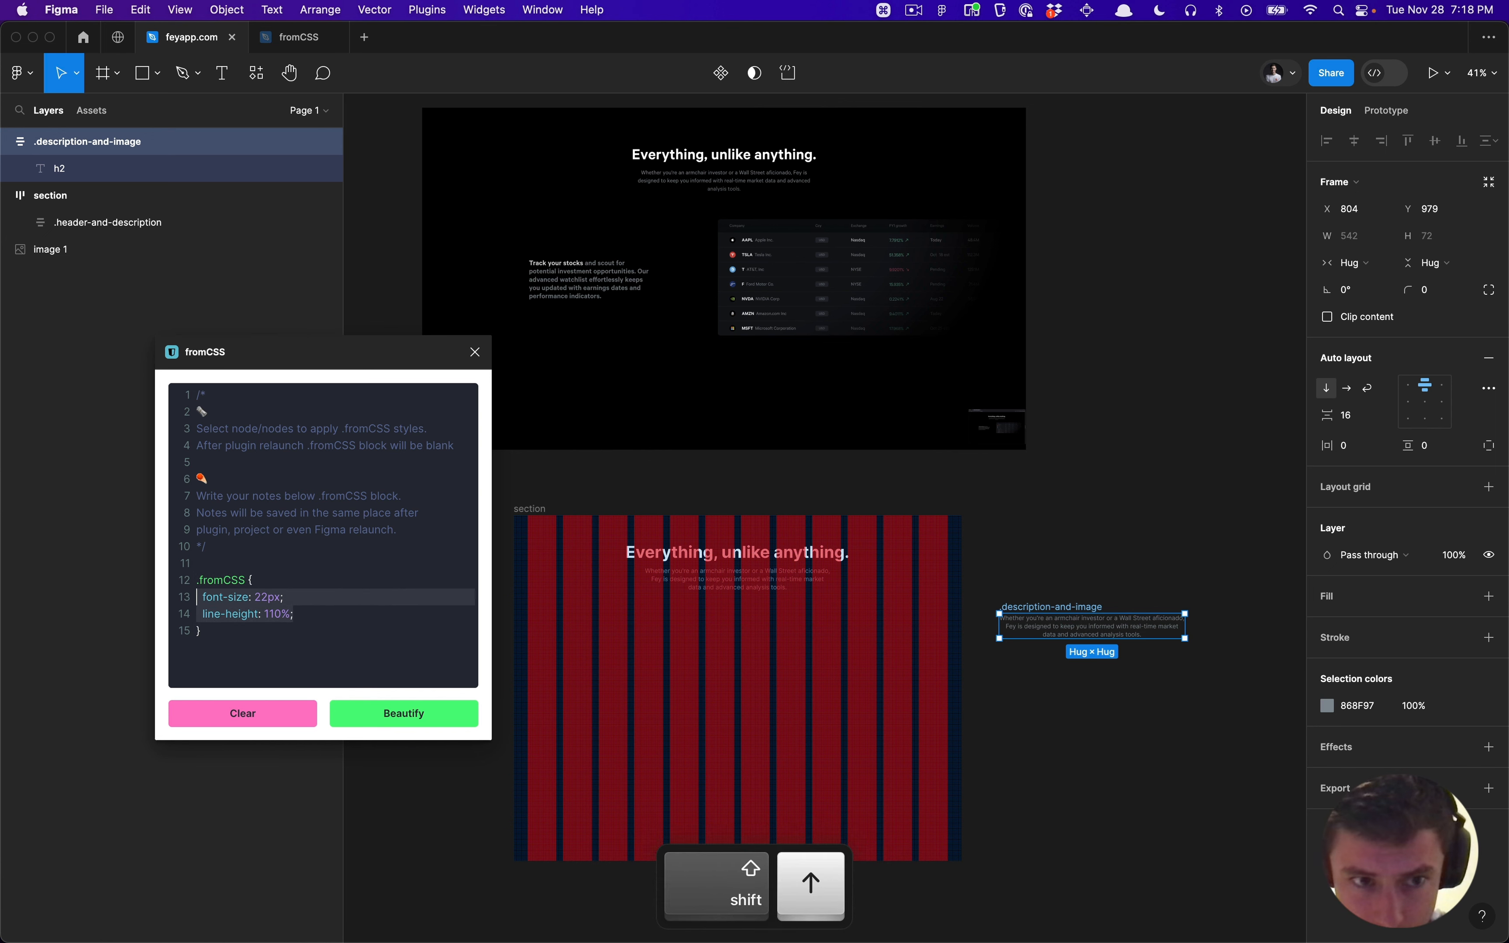
key(super+c)
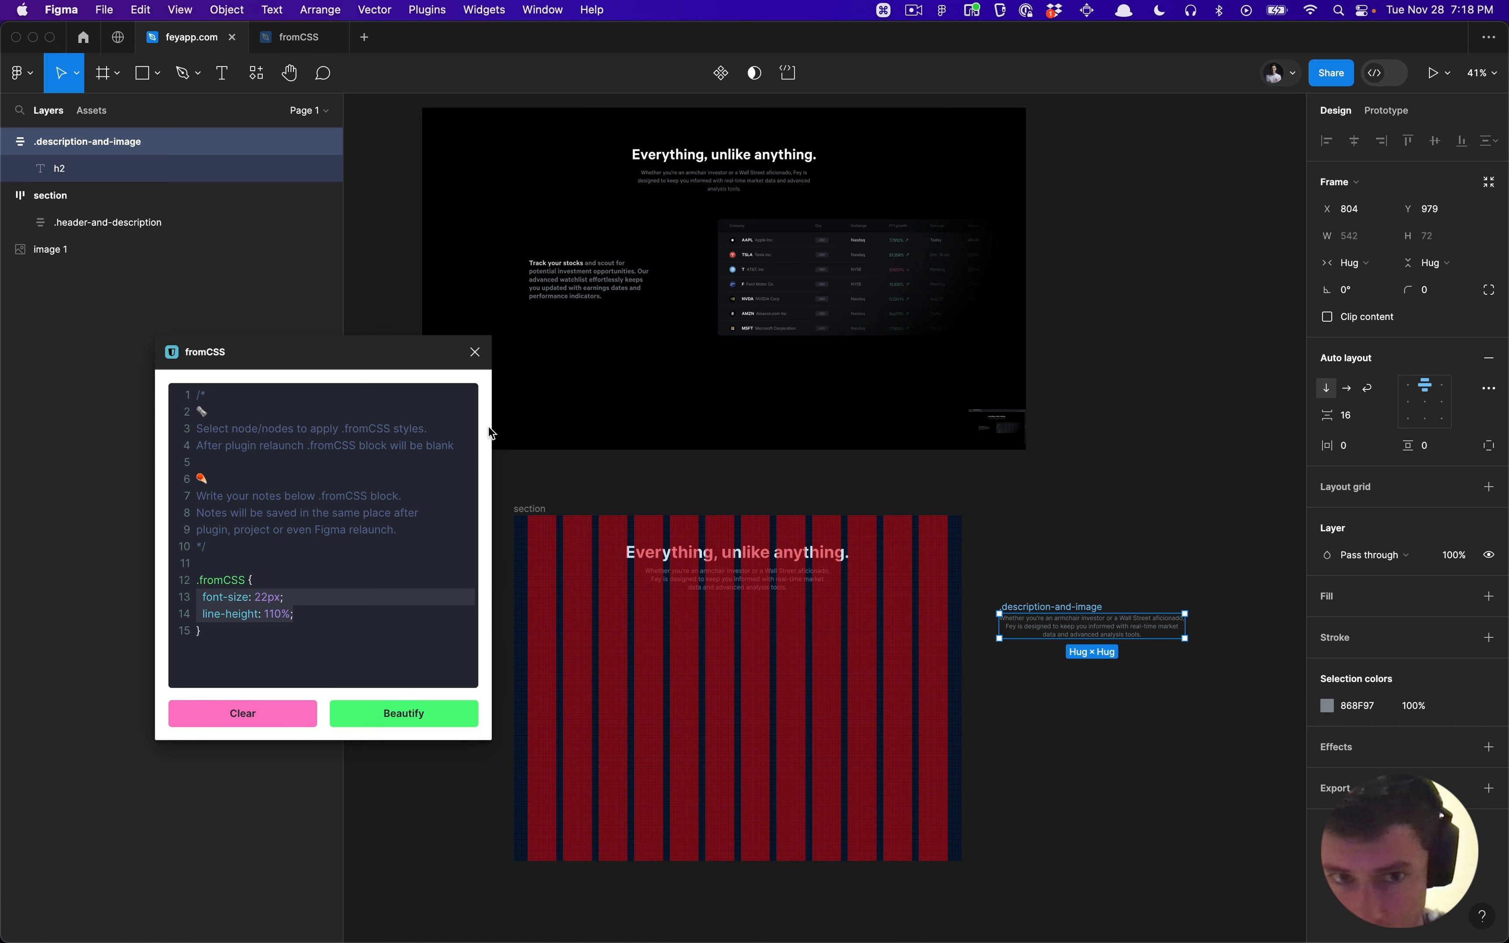
click(475, 352)
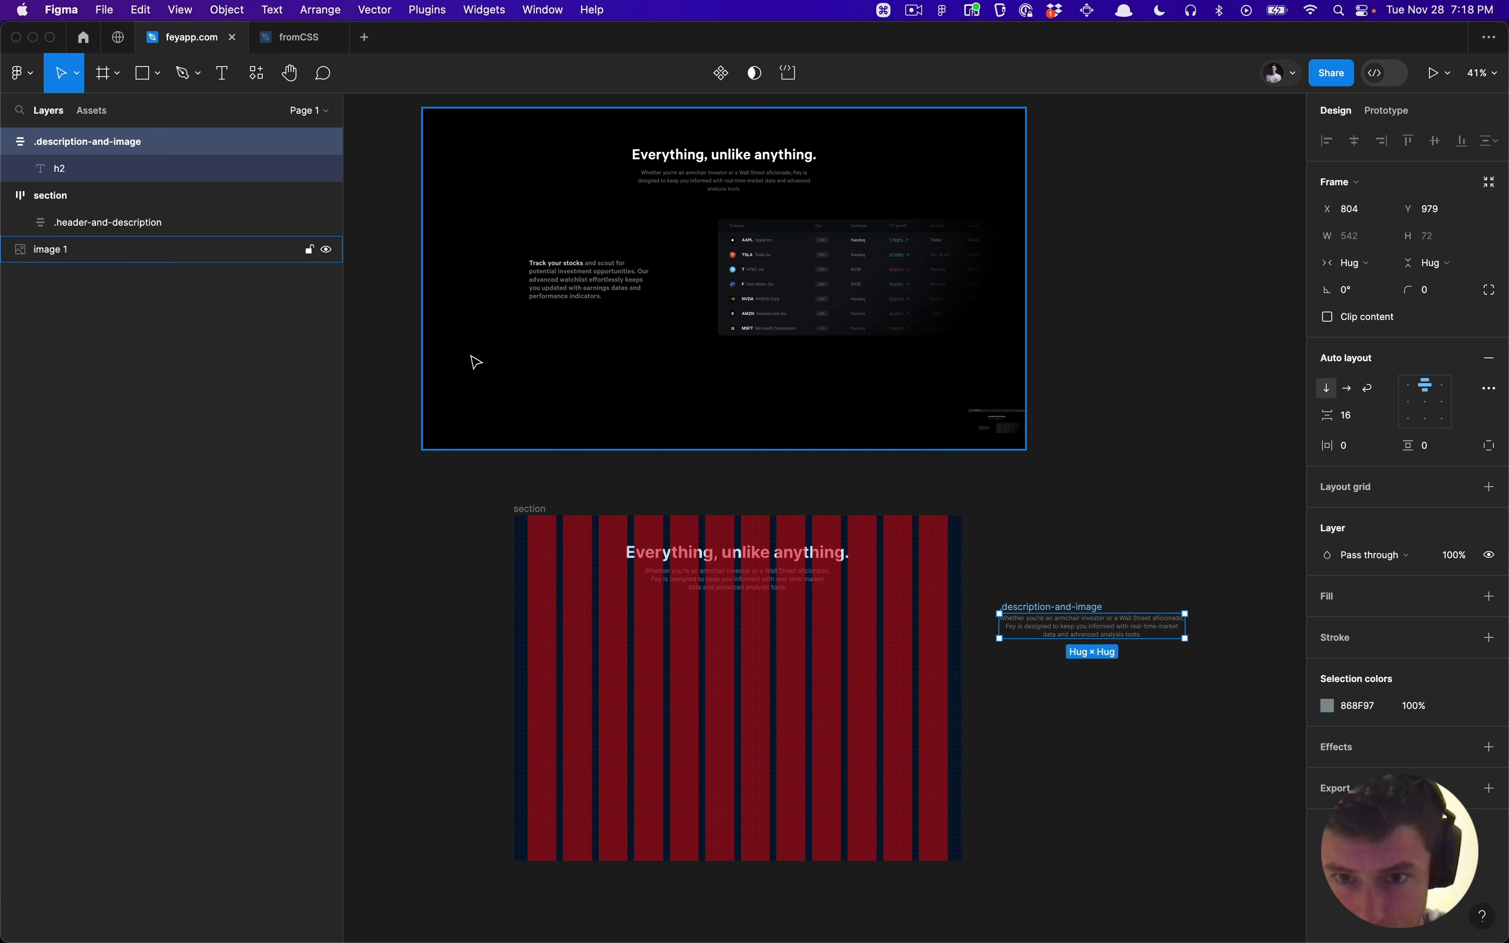
Step: Apply font-size 22px and line-height 110% to the h2 text in .description-and-image with the fromCSS plugin
click(1055, 637)
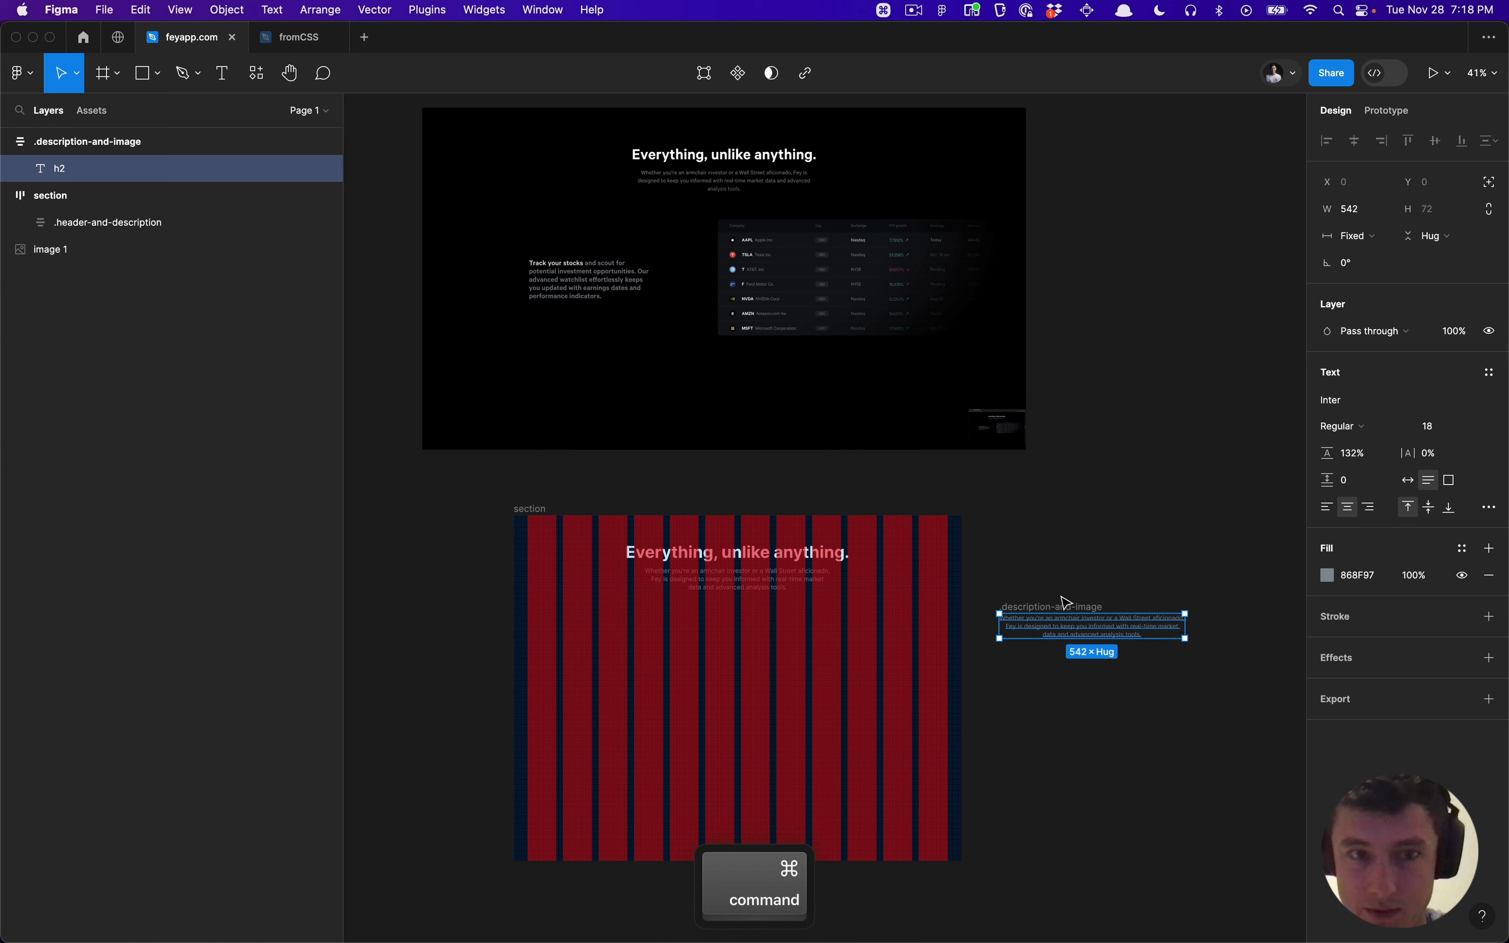
key(super+slash)
key(Return)
click(323, 594)
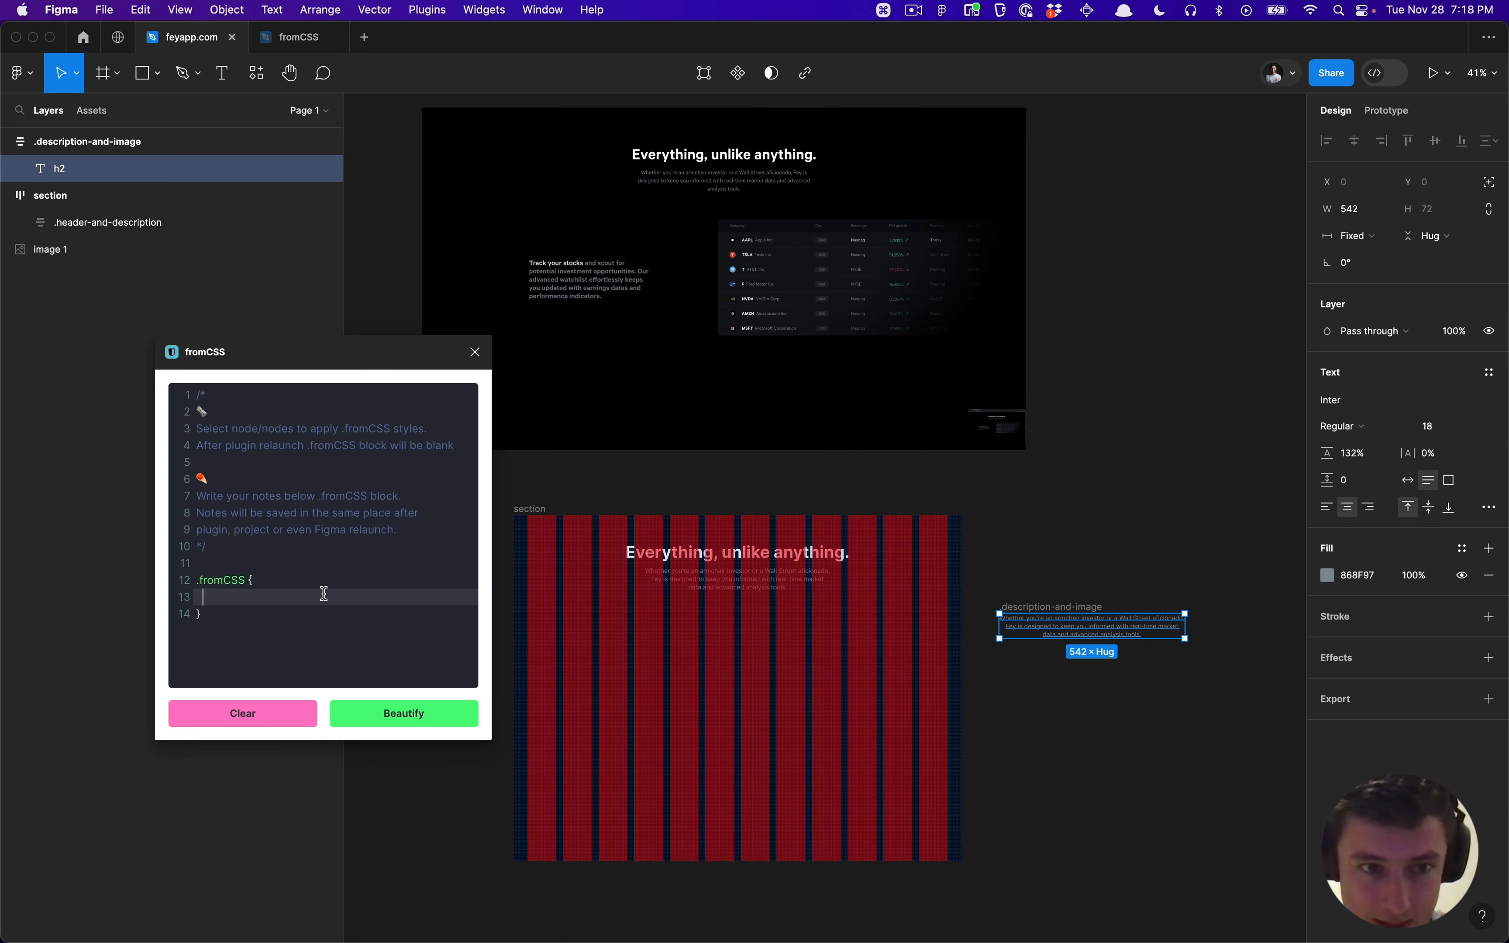
key(super+v)
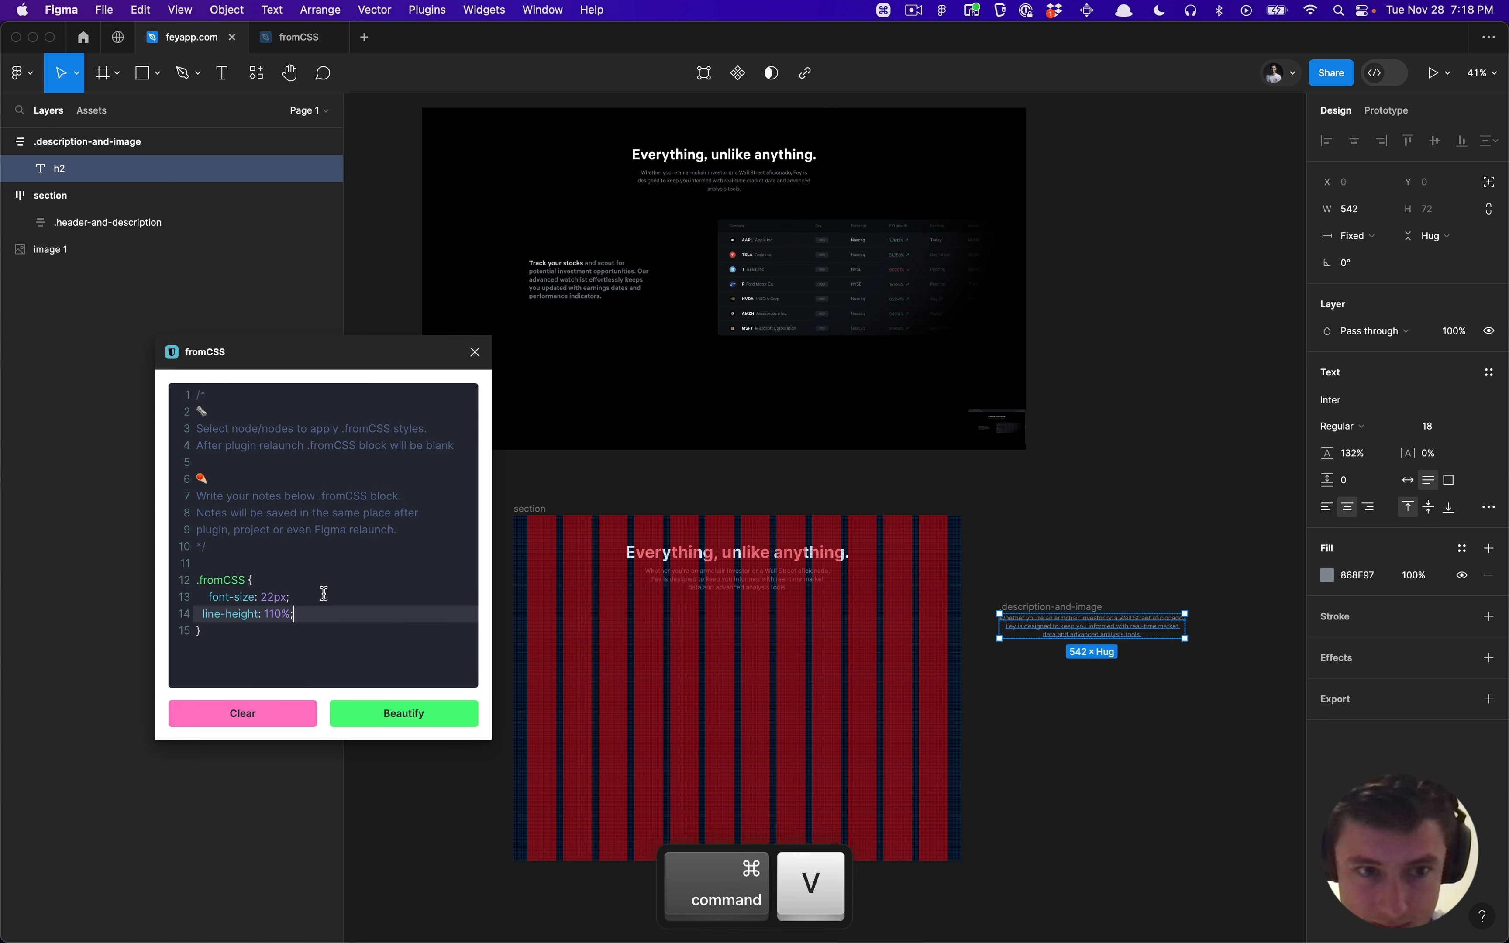
click(362, 720)
click(473, 352)
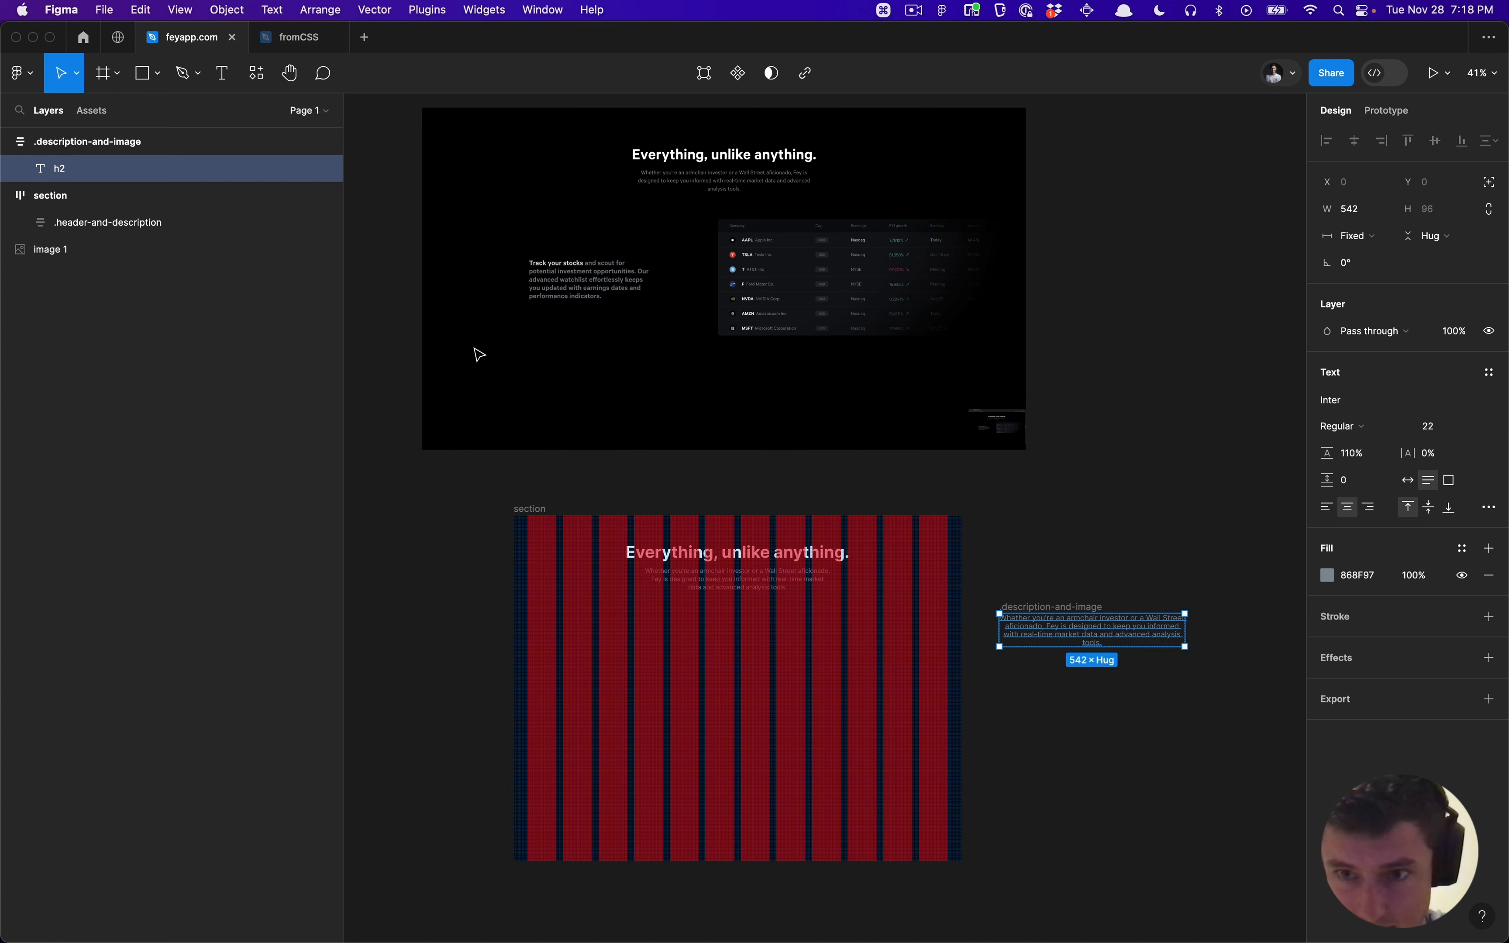
Step: Set the h2 text in .description-and-image to Semi Bold and align it left
click(1350, 428)
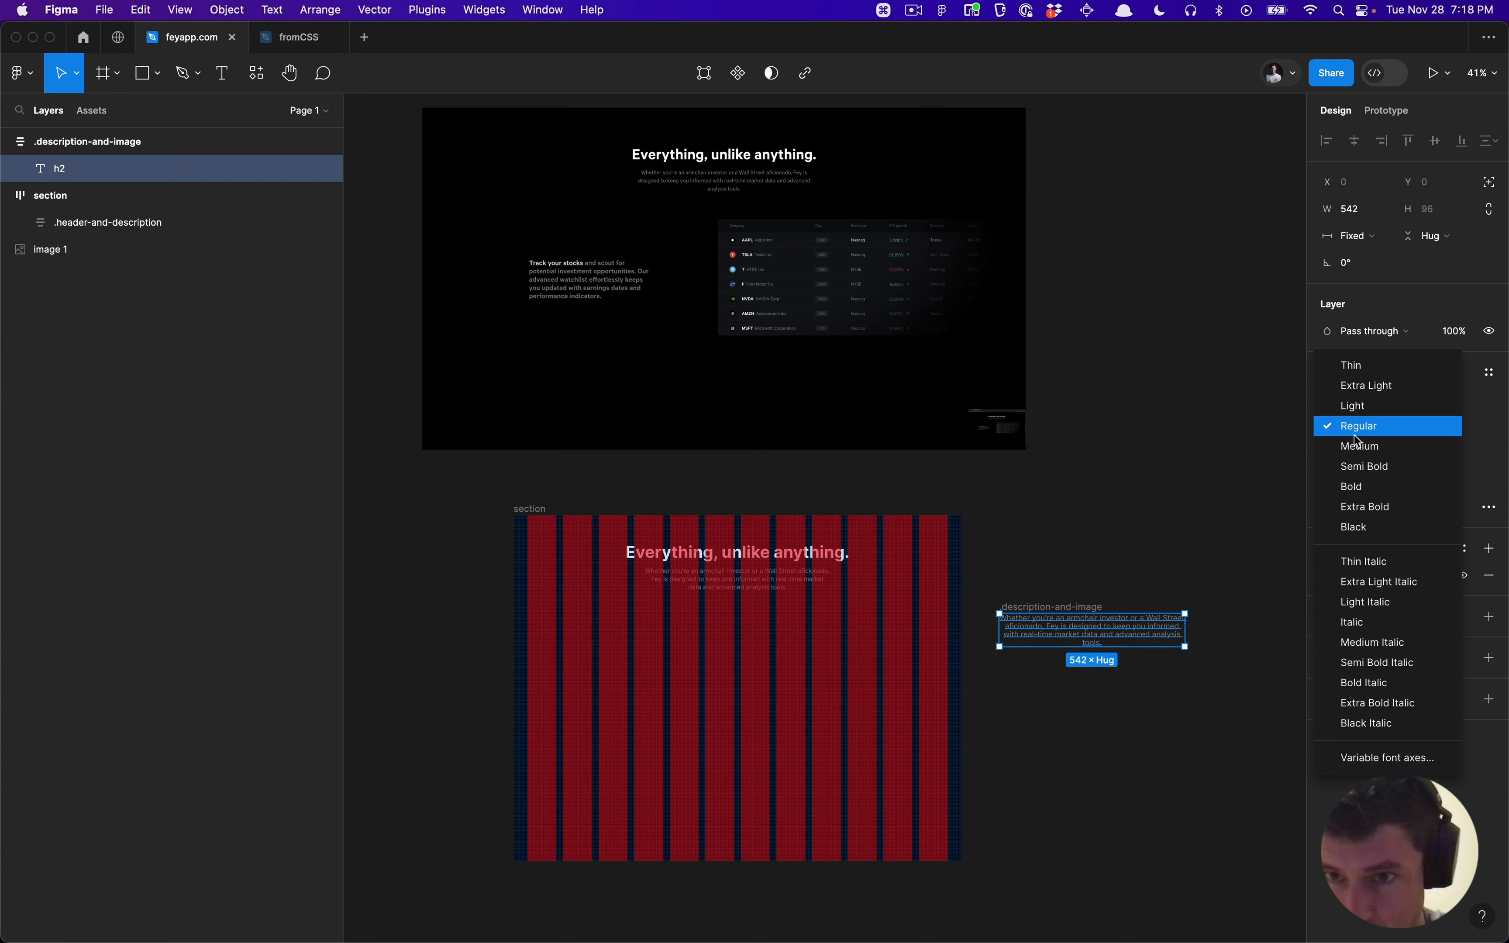
click(1355, 464)
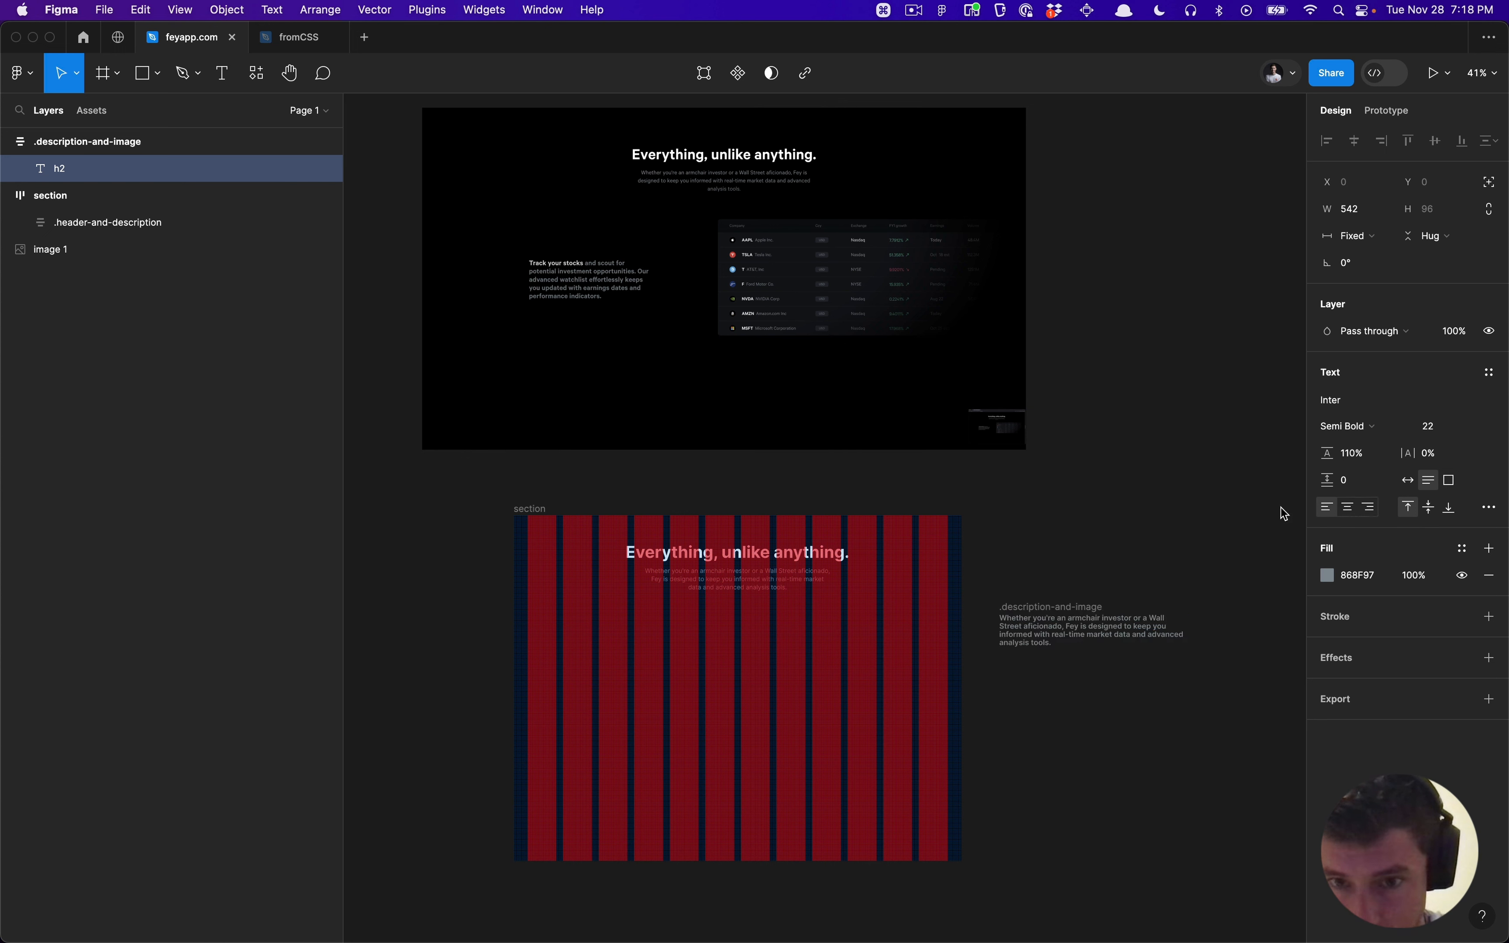
click(1013, 543)
Step: Increase the line height of the h2 text in .description-and-image to 124%
scroll(1043, 638, up, 5)
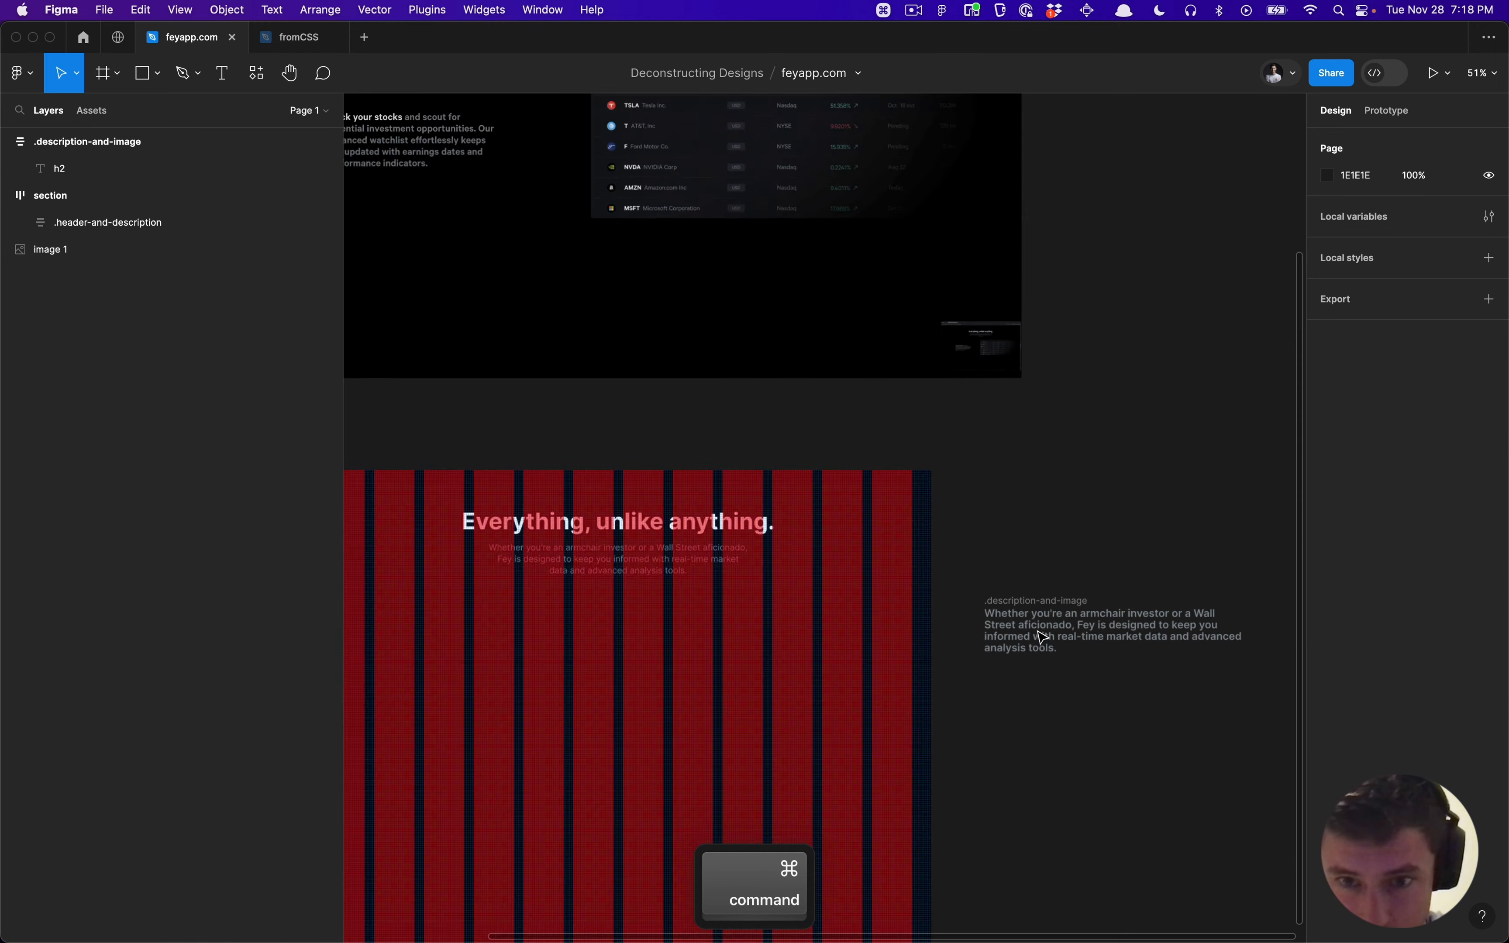
super+click(1043, 637)
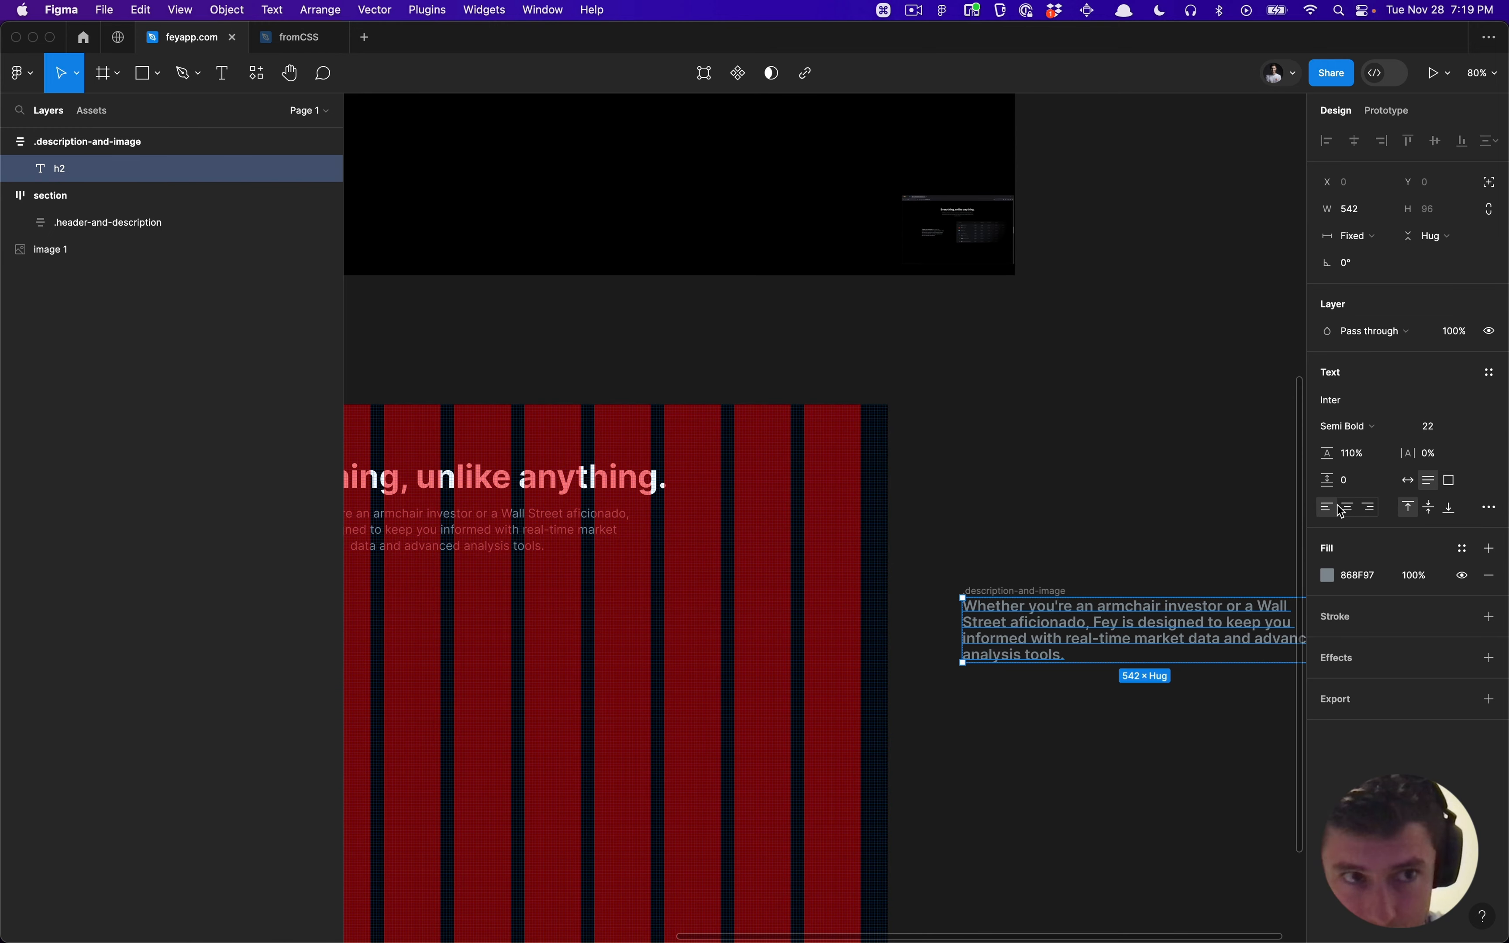
click(1360, 454)
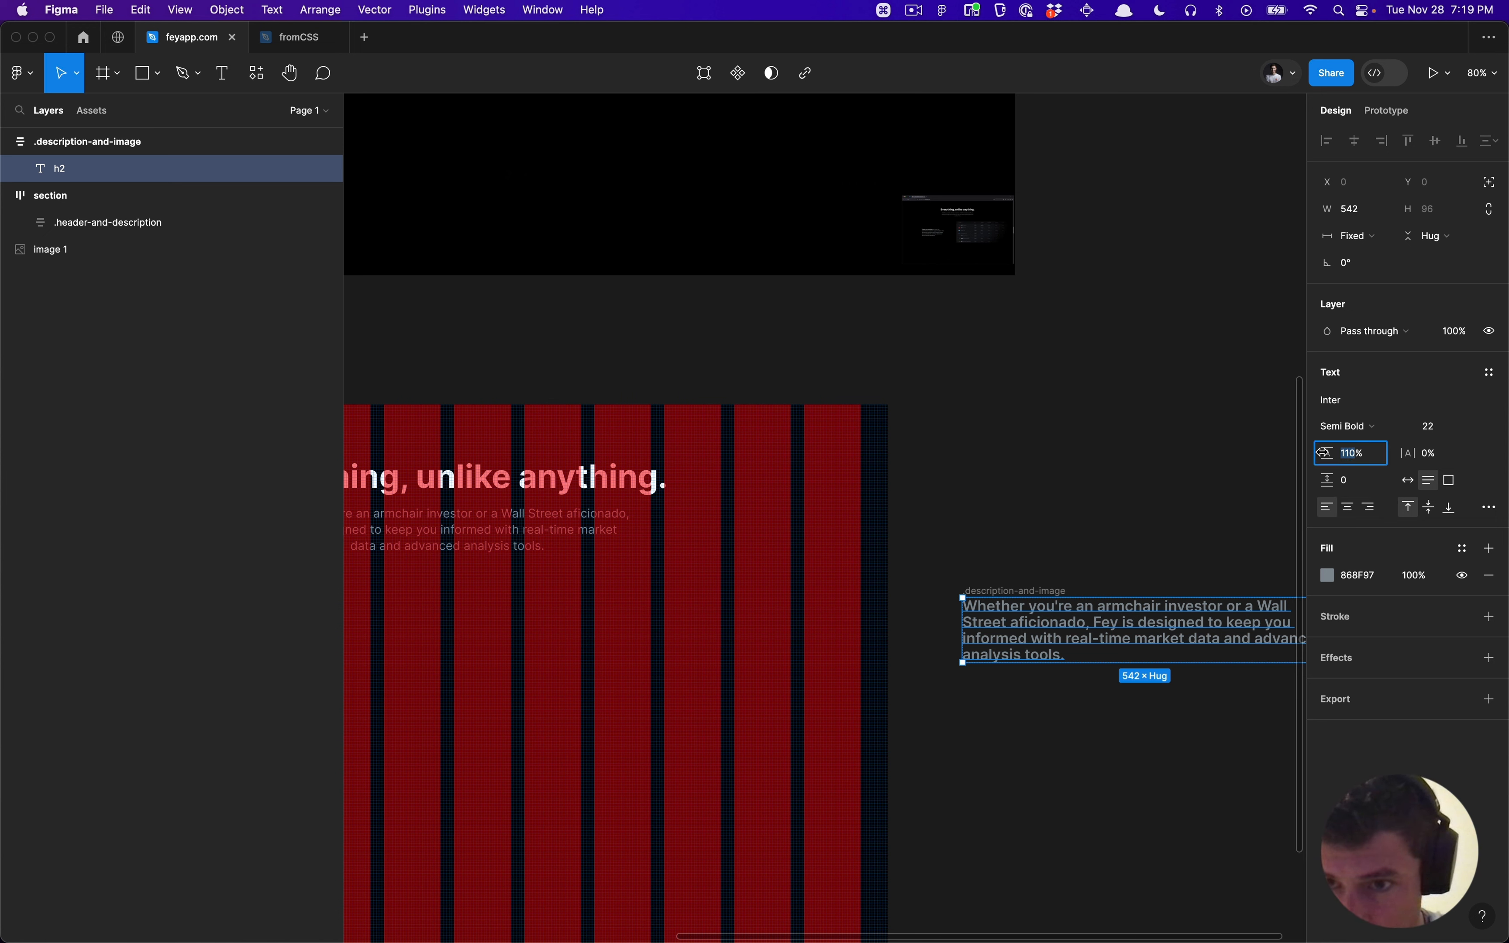
key(Up)
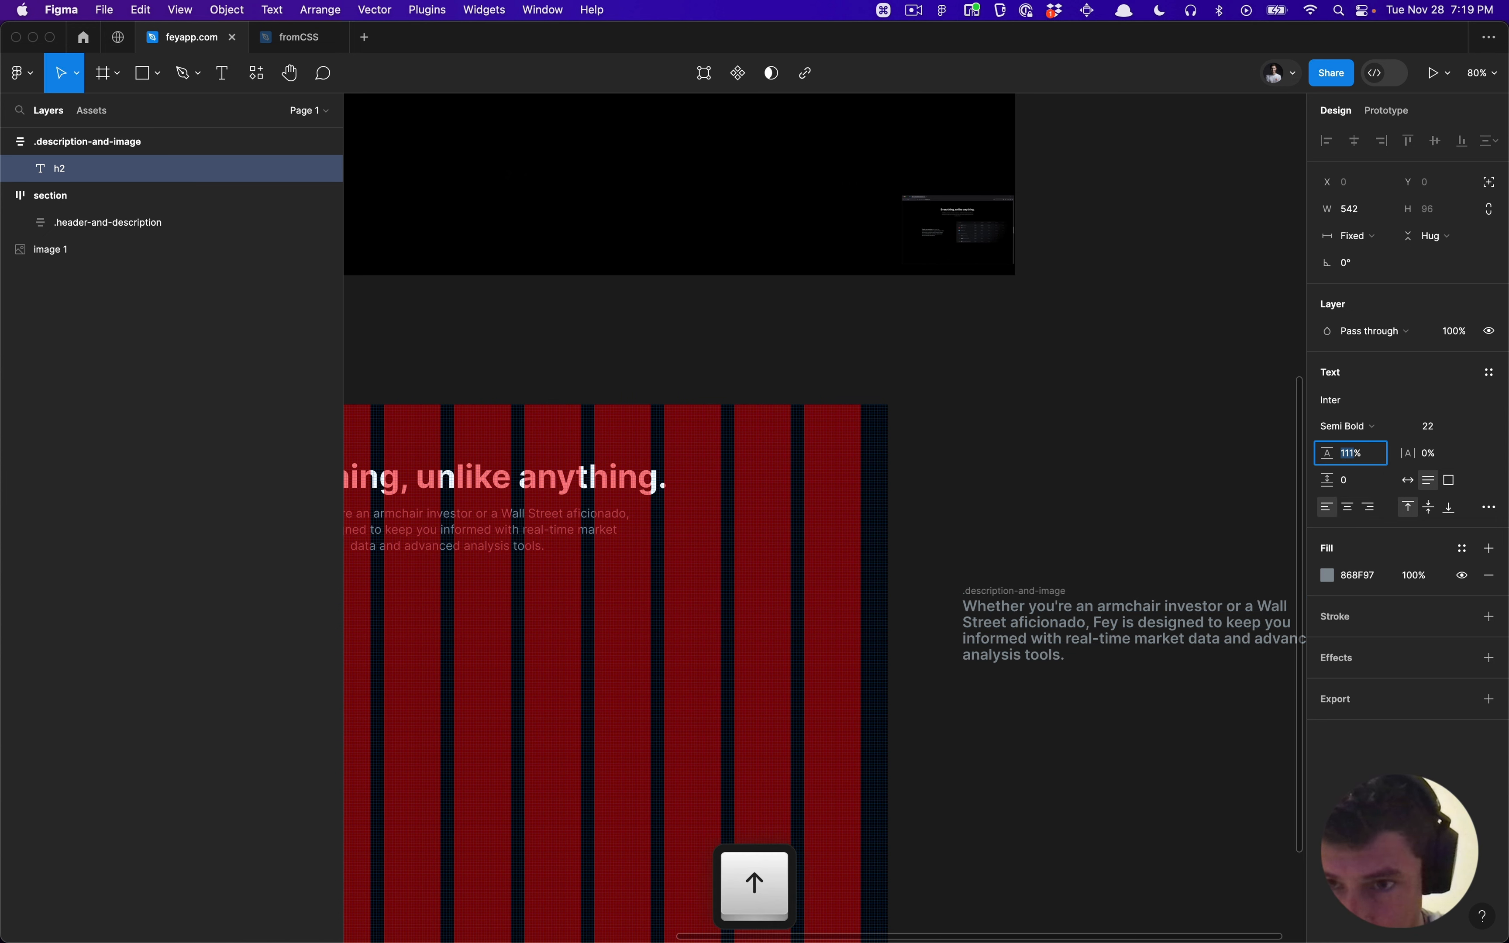
key(Down)
key(shift+Up)
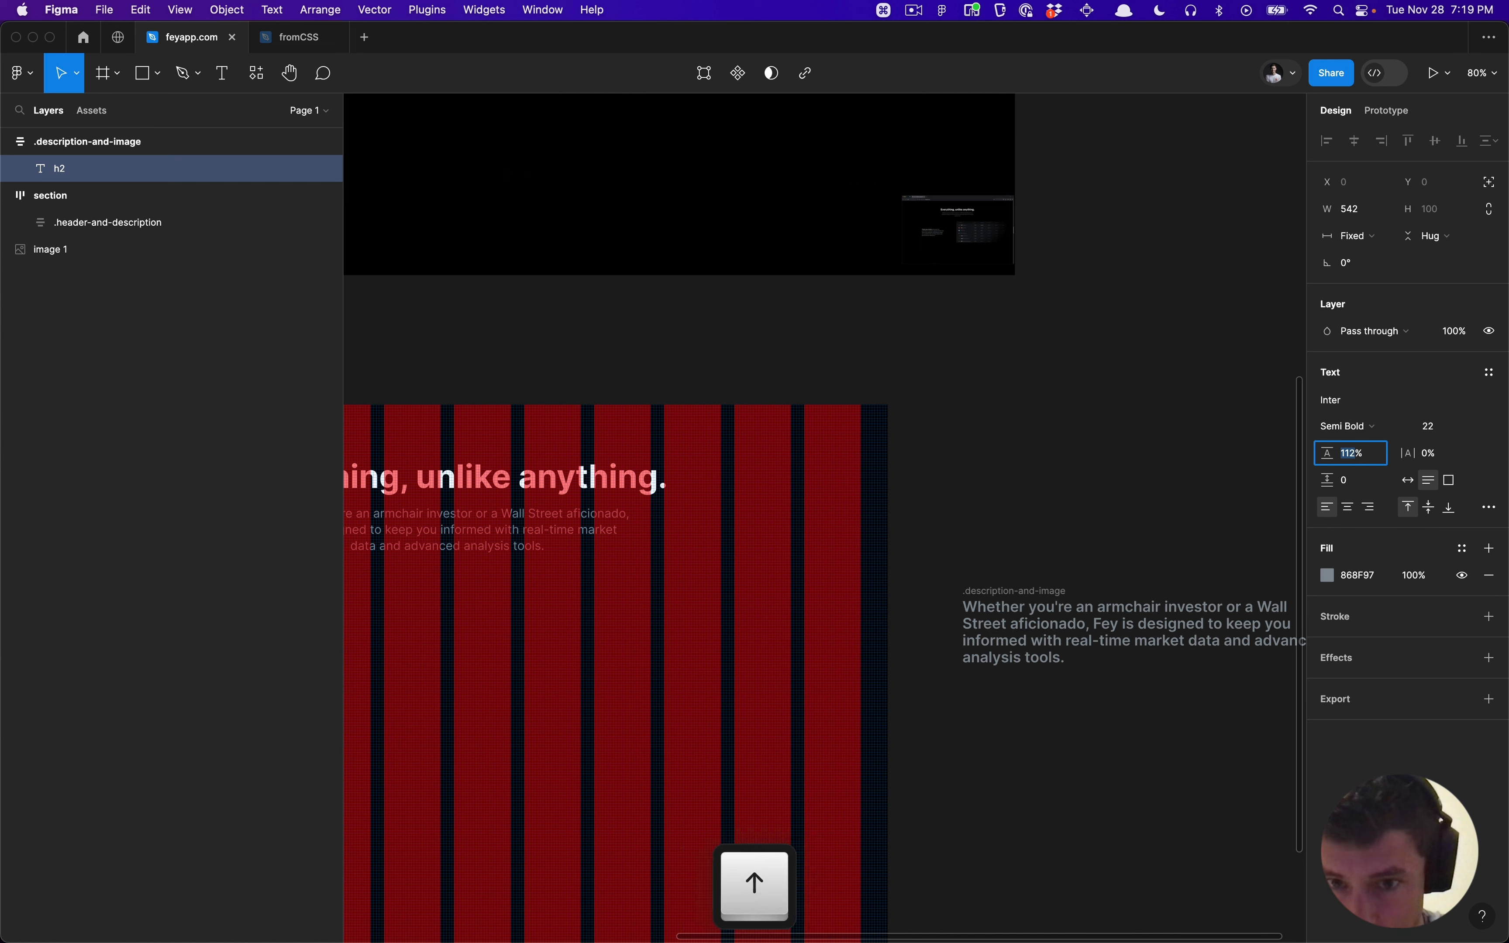
key(Up)
key(Up)
key(Up)
key(Up)
key(Up)
key(Up)
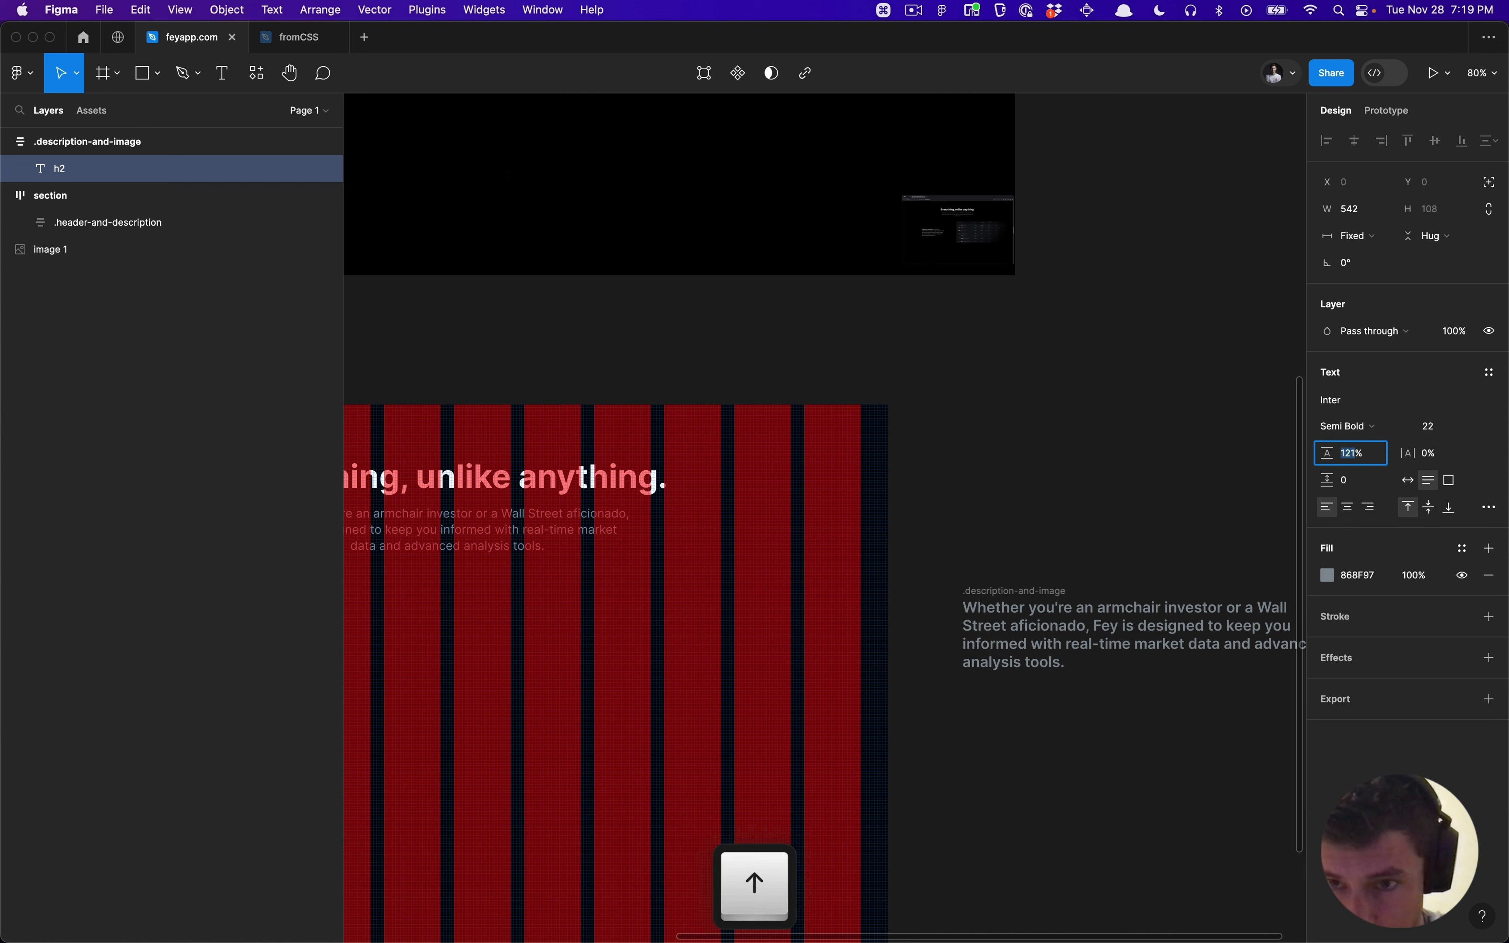
key(Up)
key(Up)
key(Up)
key(Return)
scroll(1116, 507, down, 4)
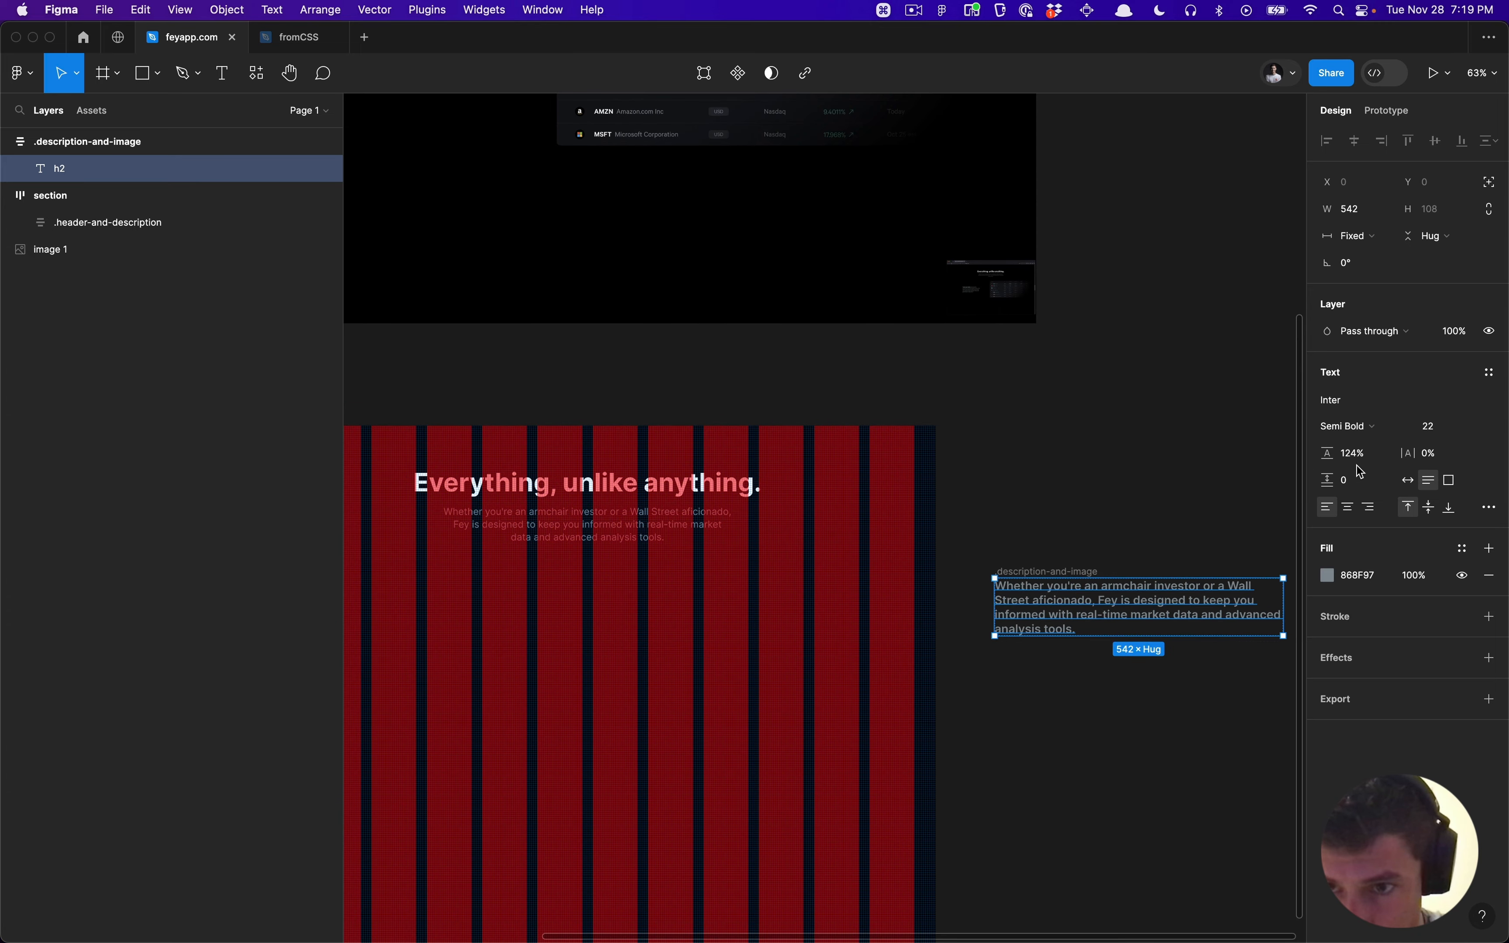
Step: Raise the h2 text's line height further to 146% and deselect it
click(1357, 456)
key(Up)
key(Up)
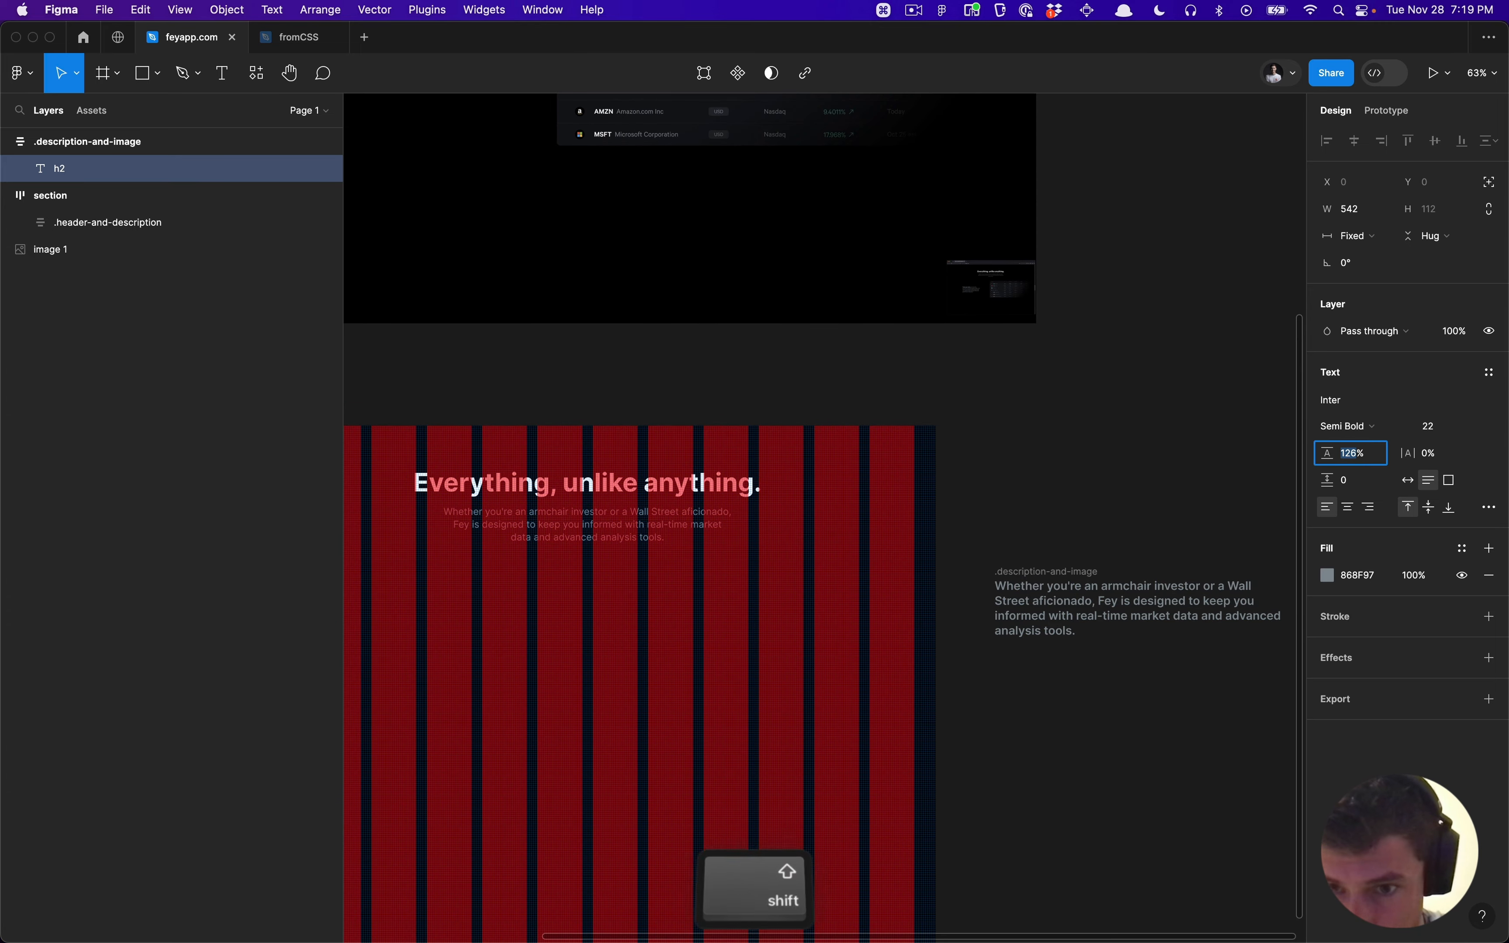
key(shift+Up)
key(shift+Up)
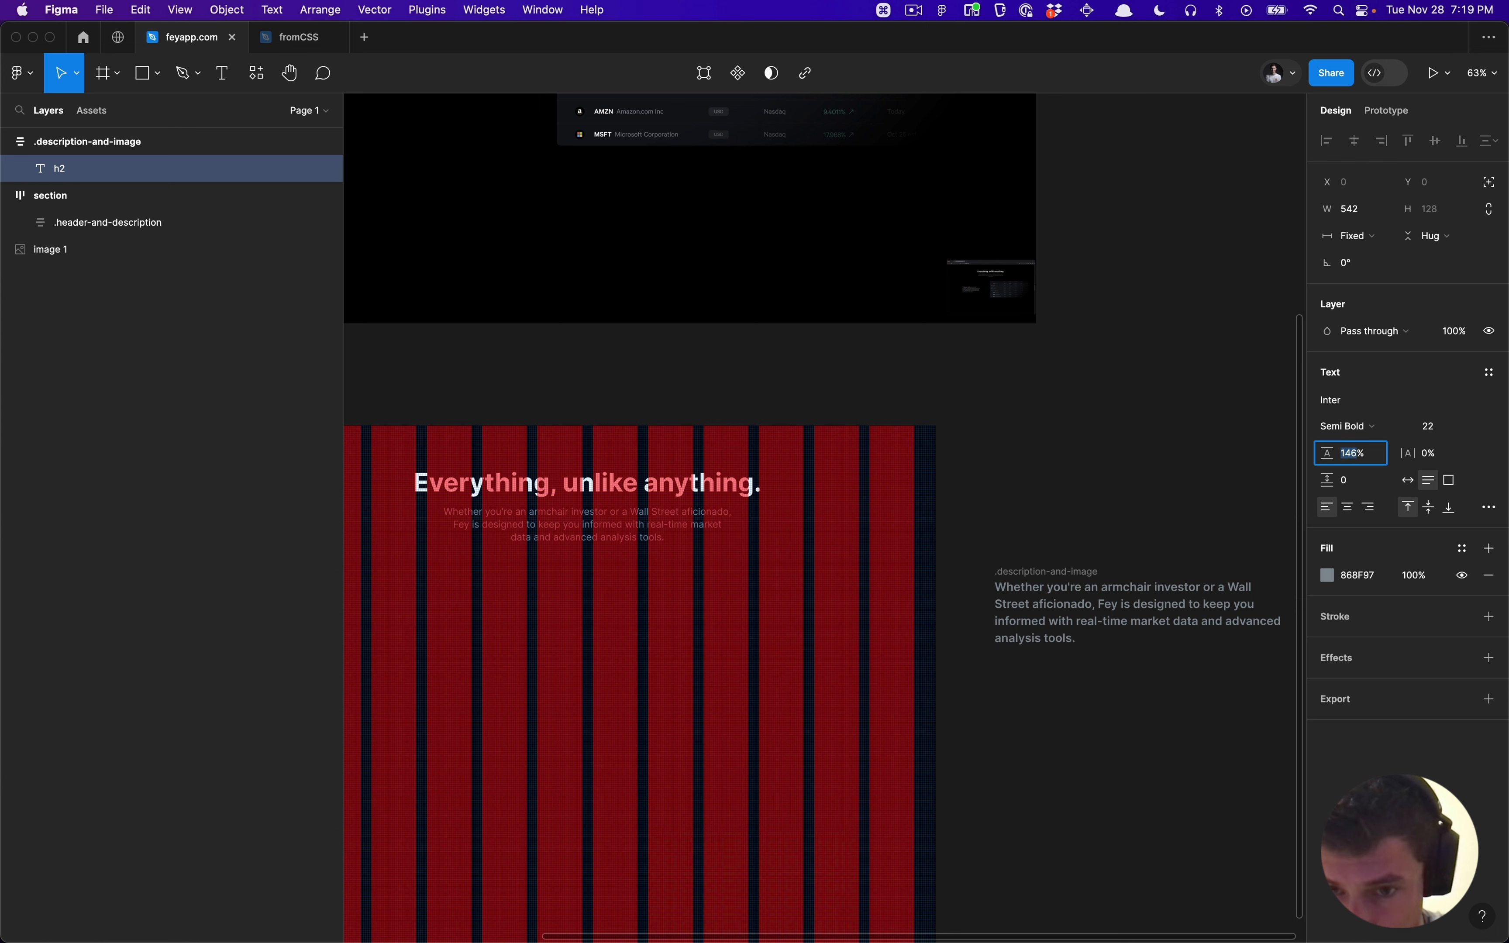
key(Return)
click(1110, 508)
scroll(1110, 508, down, 1)
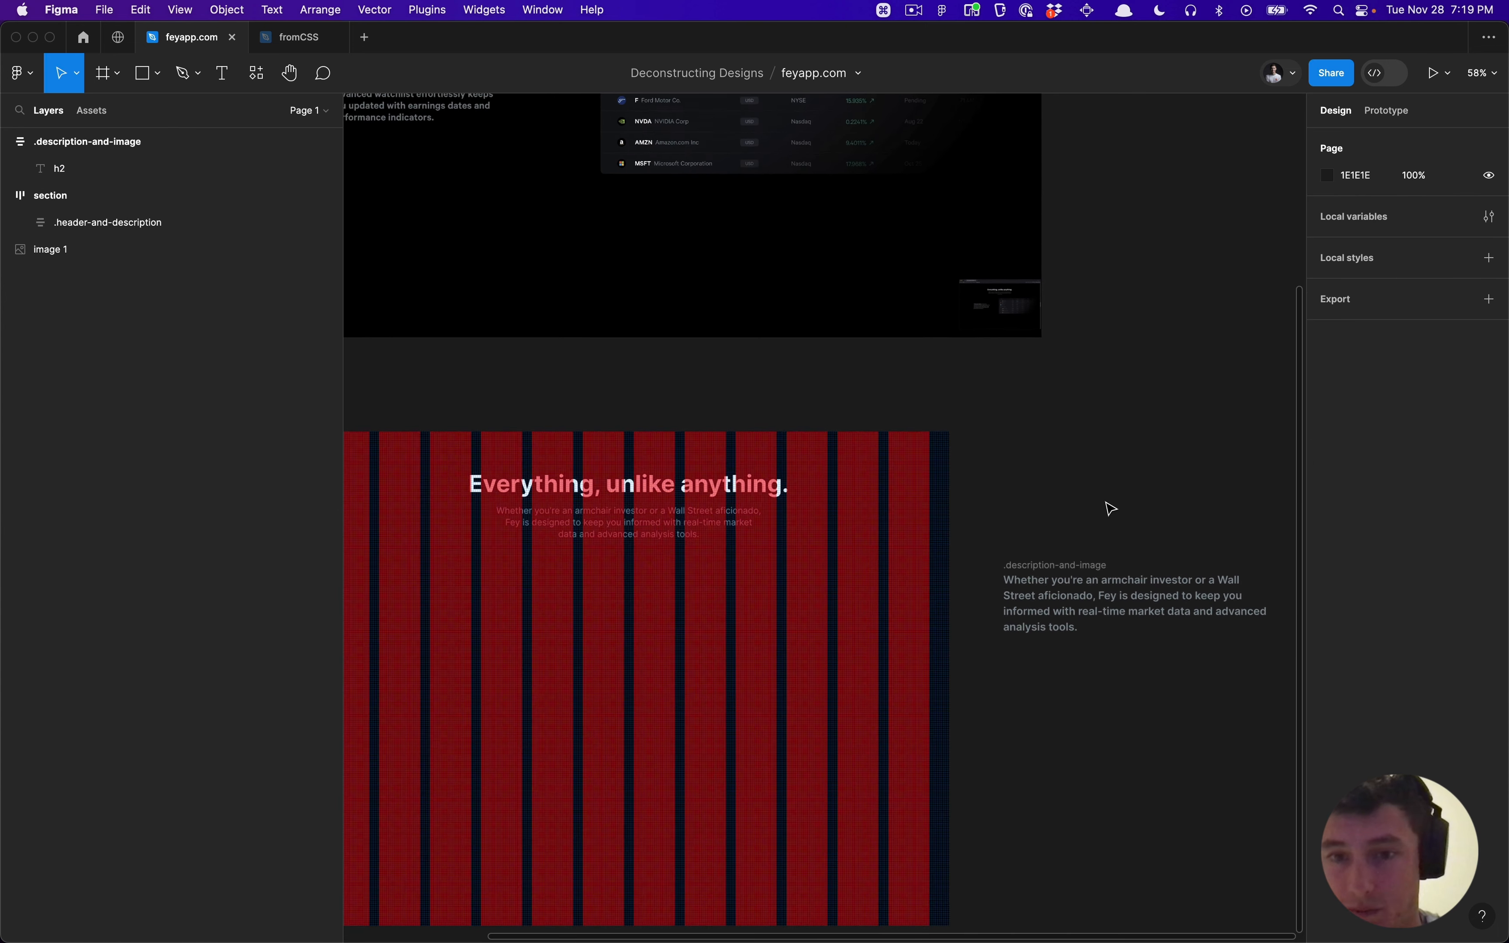
Step: Set the line height of the h2 text in .description-and-image to 142% and clear the selection
click(1068, 565)
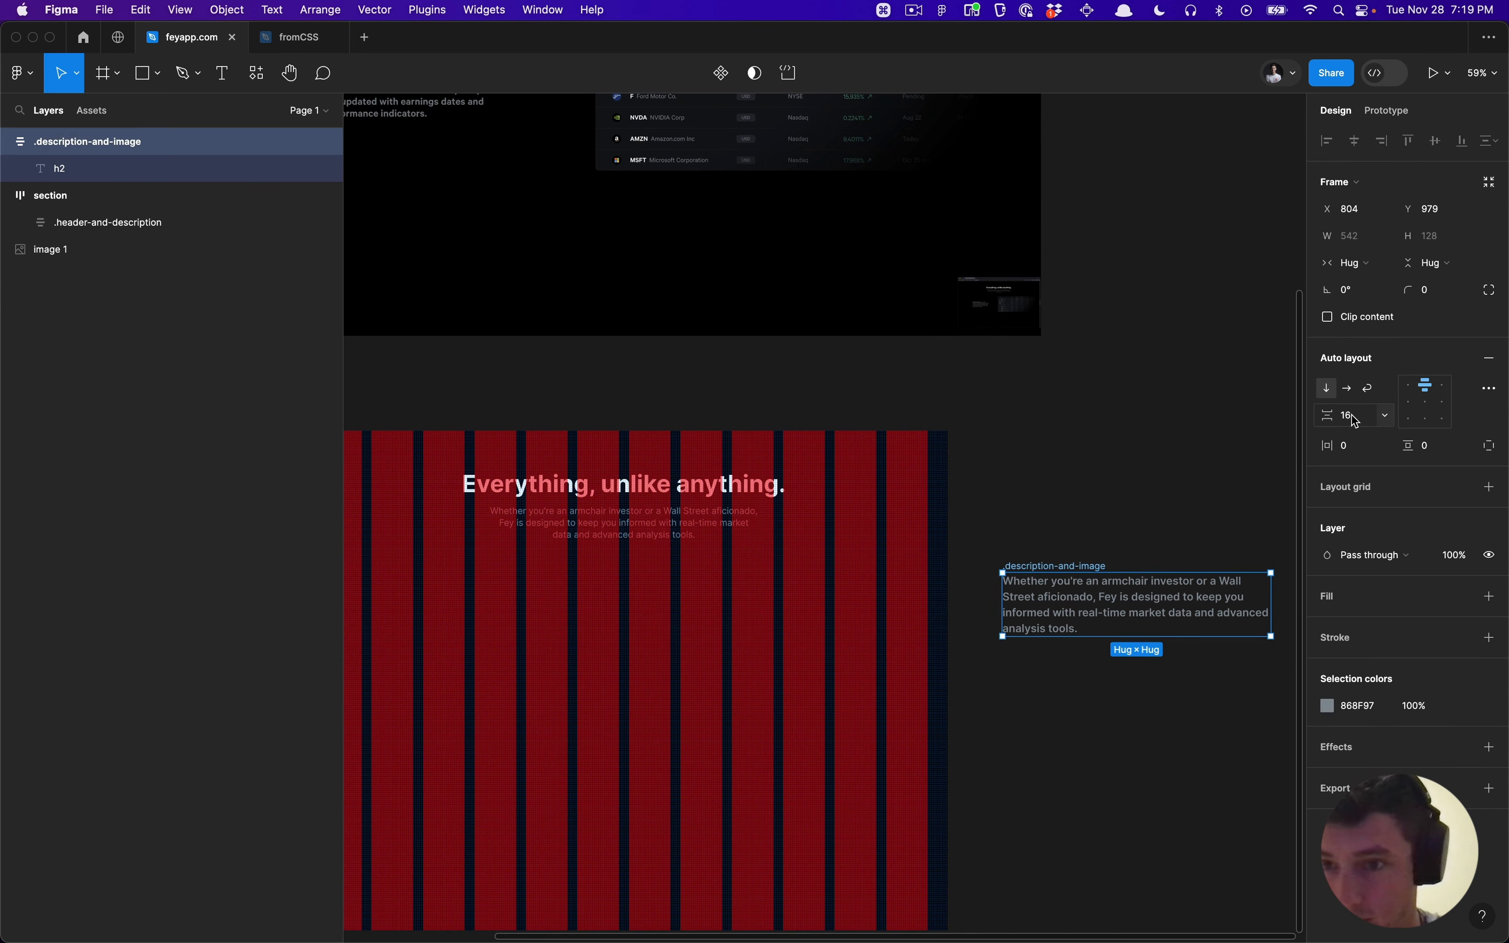
super+click(1153, 610)
click(1366, 460)
key(Left)
key(shift+Right)
text(2)
key(Return)
click(774, 610)
click(1074, 492)
Step: Select the h2 text inside .description-and-image, and switch to Firefox with the developer tools window for feyapp.com in front
scroll(1074, 492, down, 3)
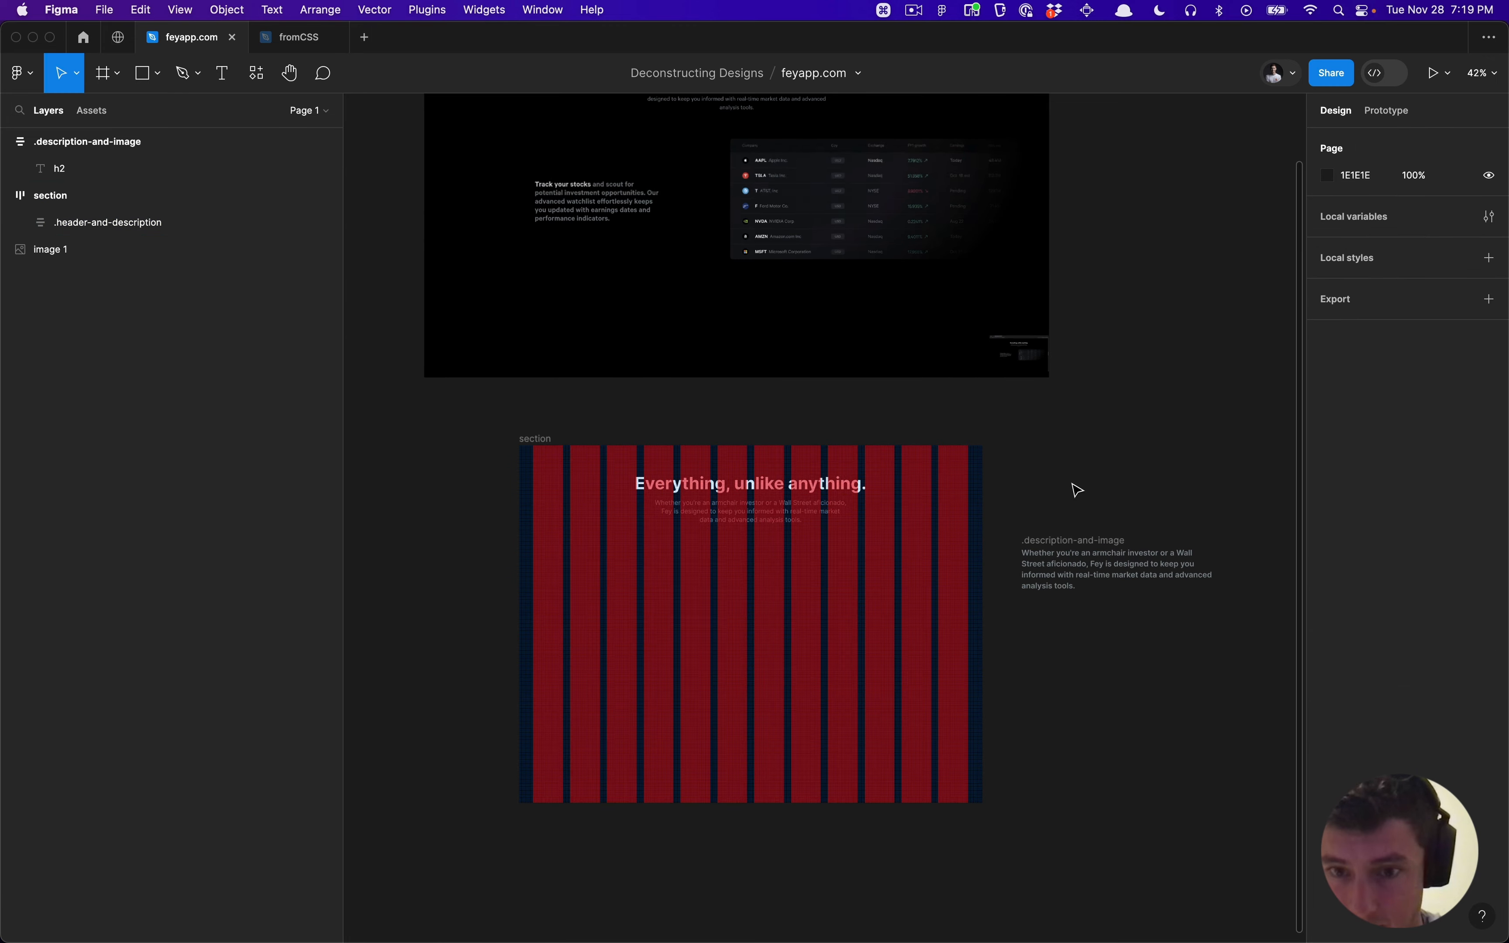
scroll(1104, 549, up, 2)
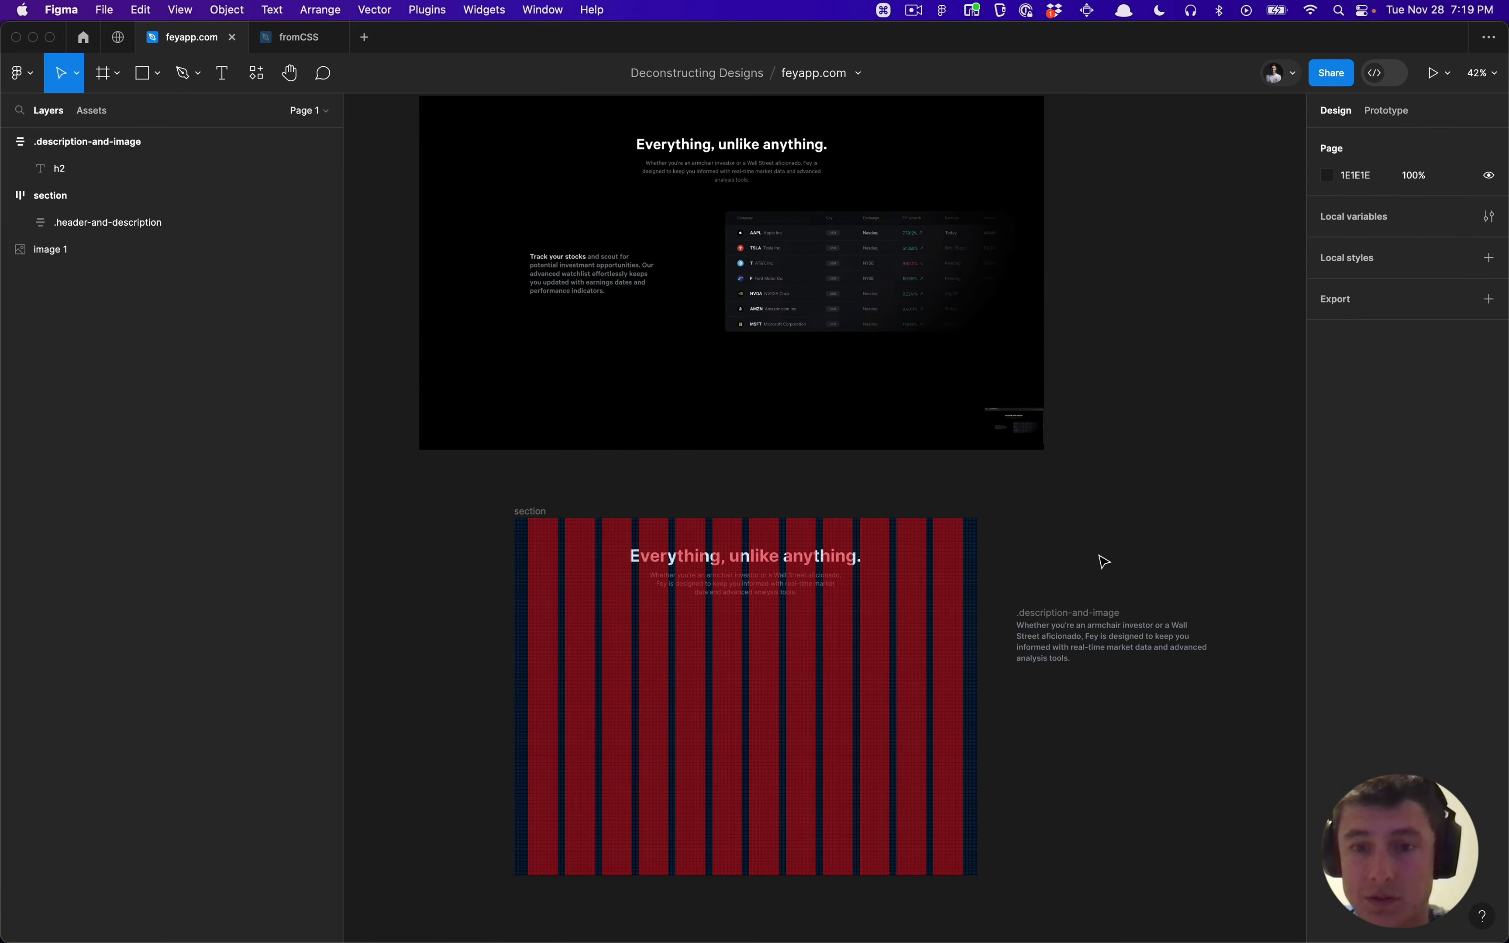
super+click(1060, 626)
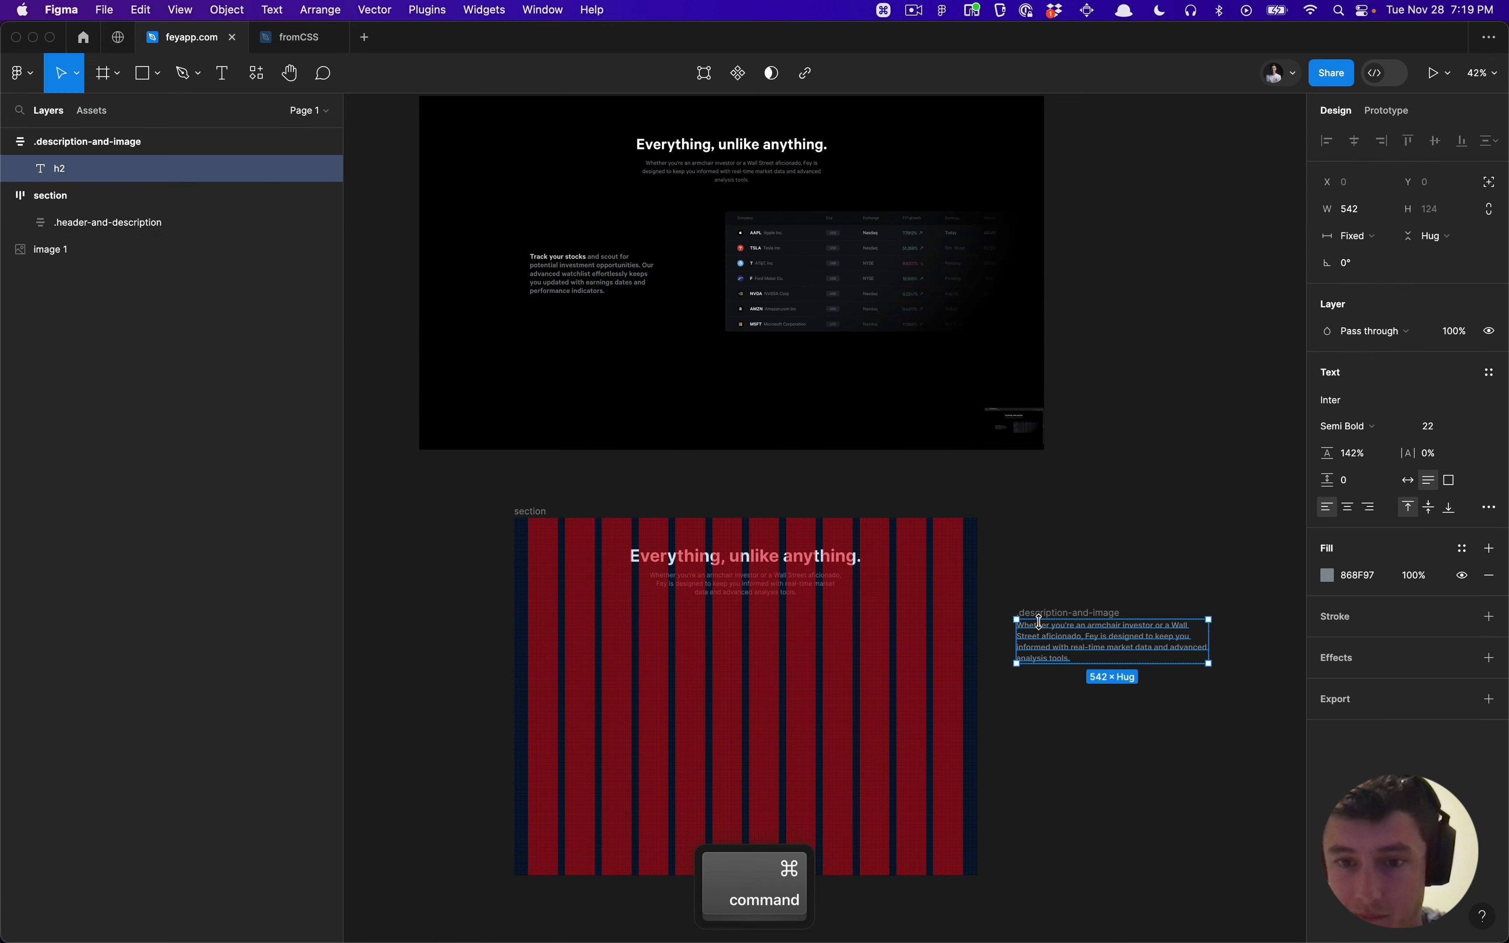
double_click(1039, 623)
key(Escape)
key(super+Tab)
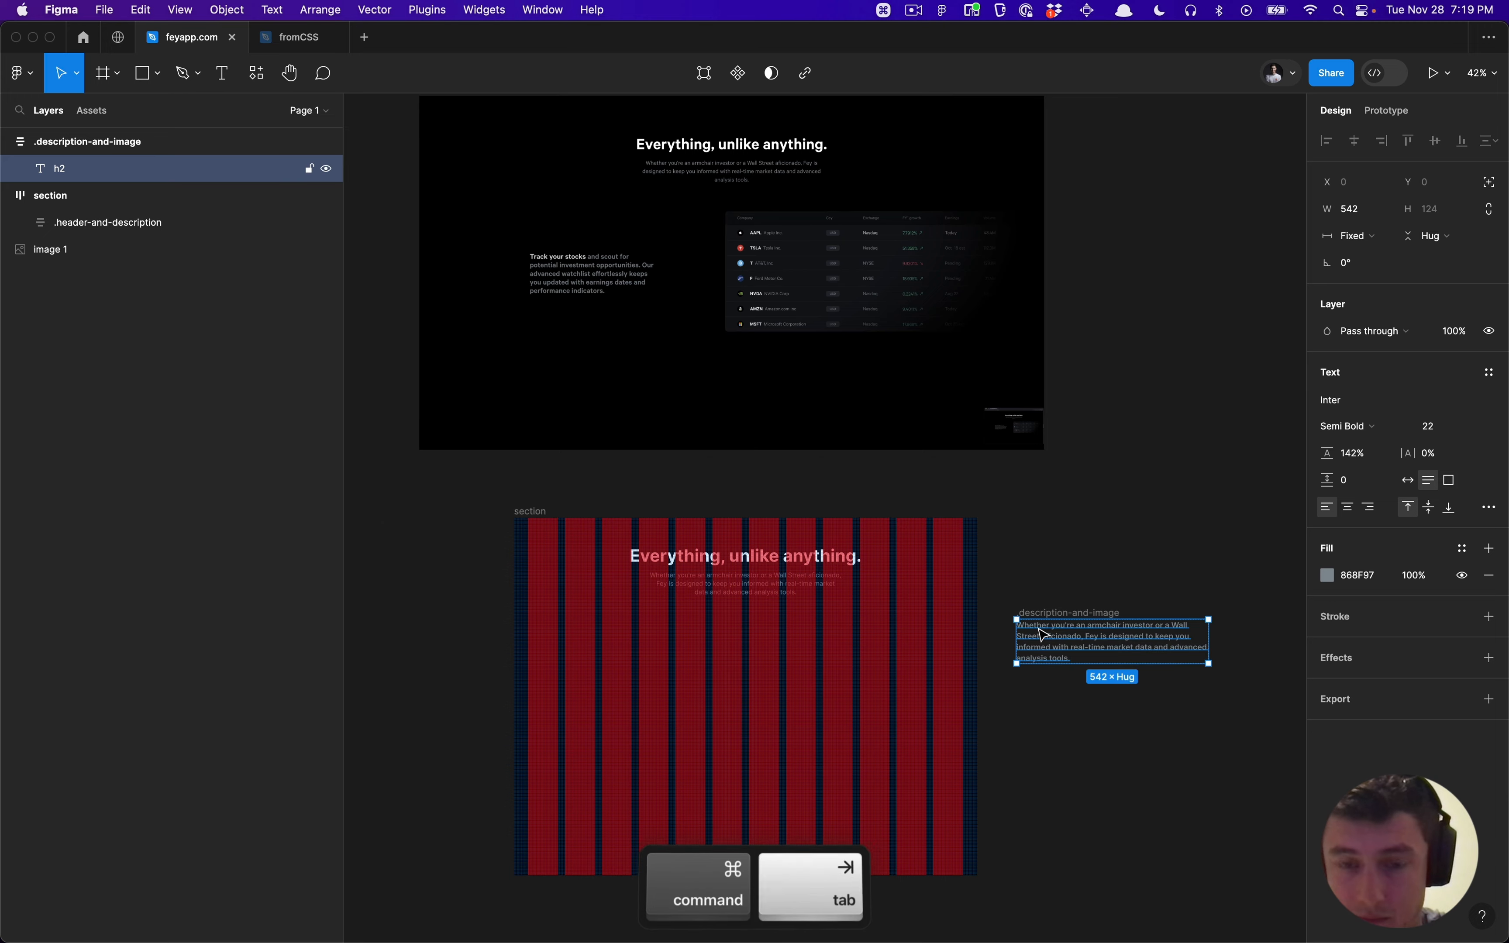
click(424, 519)
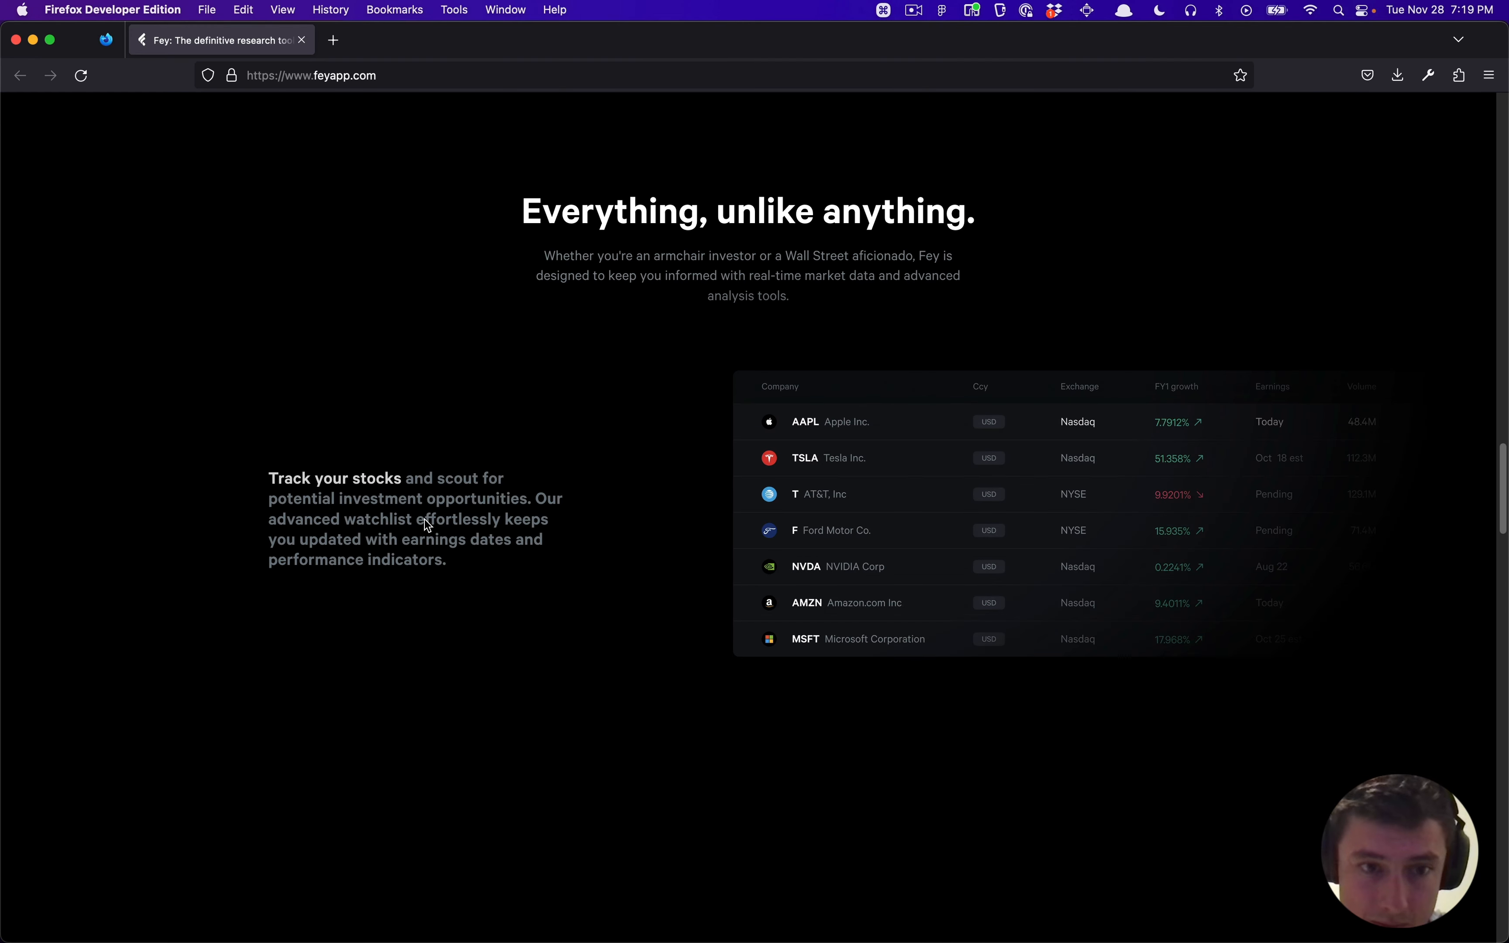
key(super+grave)
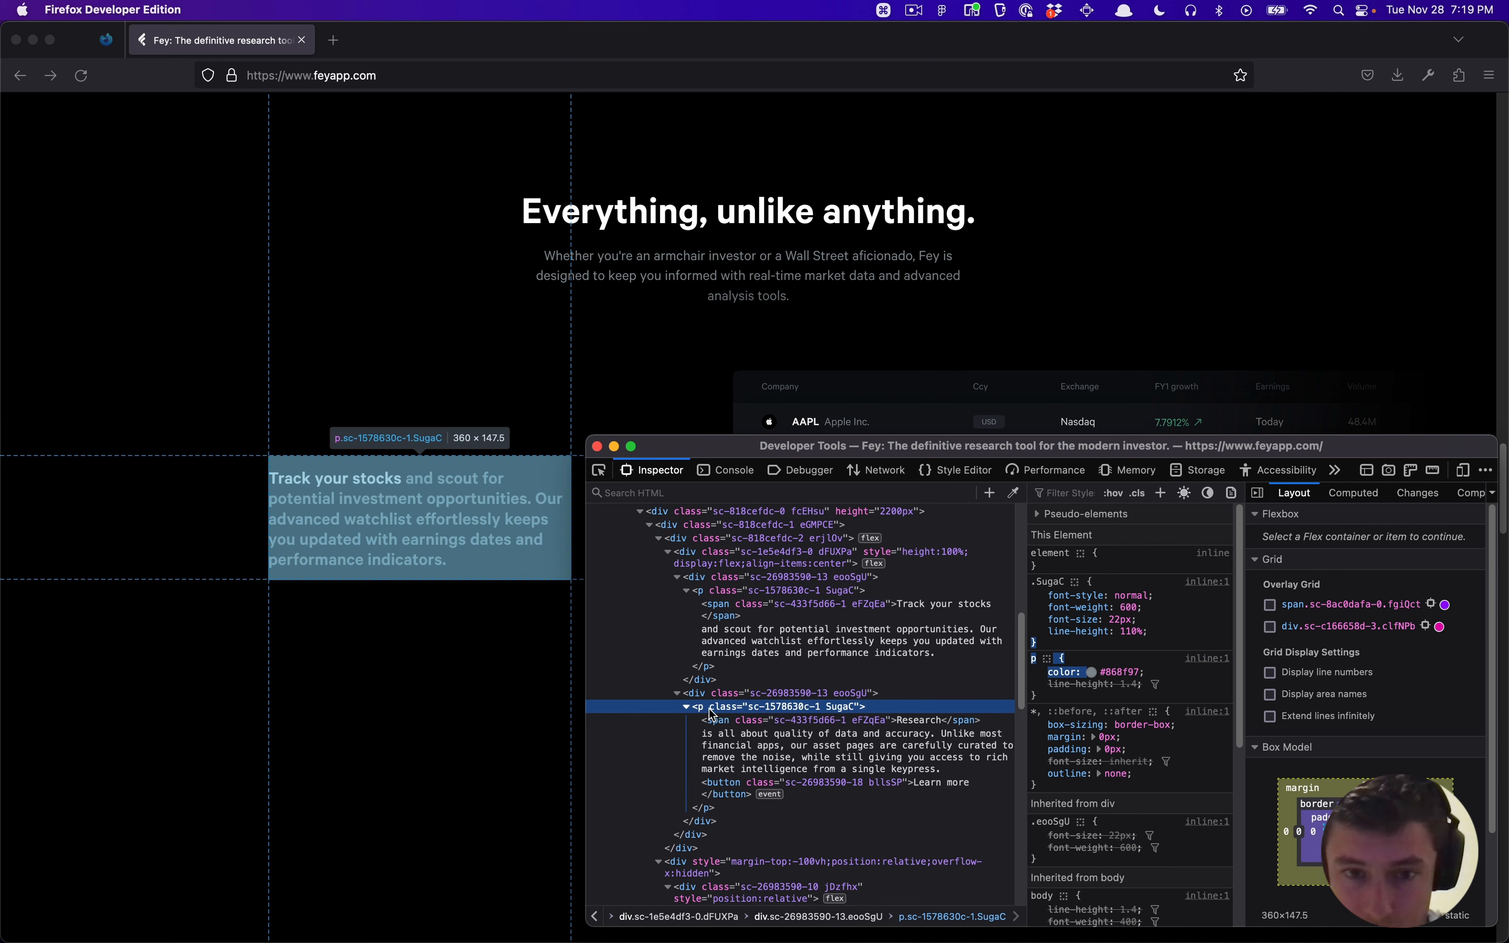
Step: Try replacing the h2 text in Figma with the Research paragraph copied from the Firefox inspector, and undo the paste
click(760, 767)
double_click(894, 745)
key(super+c)
key(super+Tab)
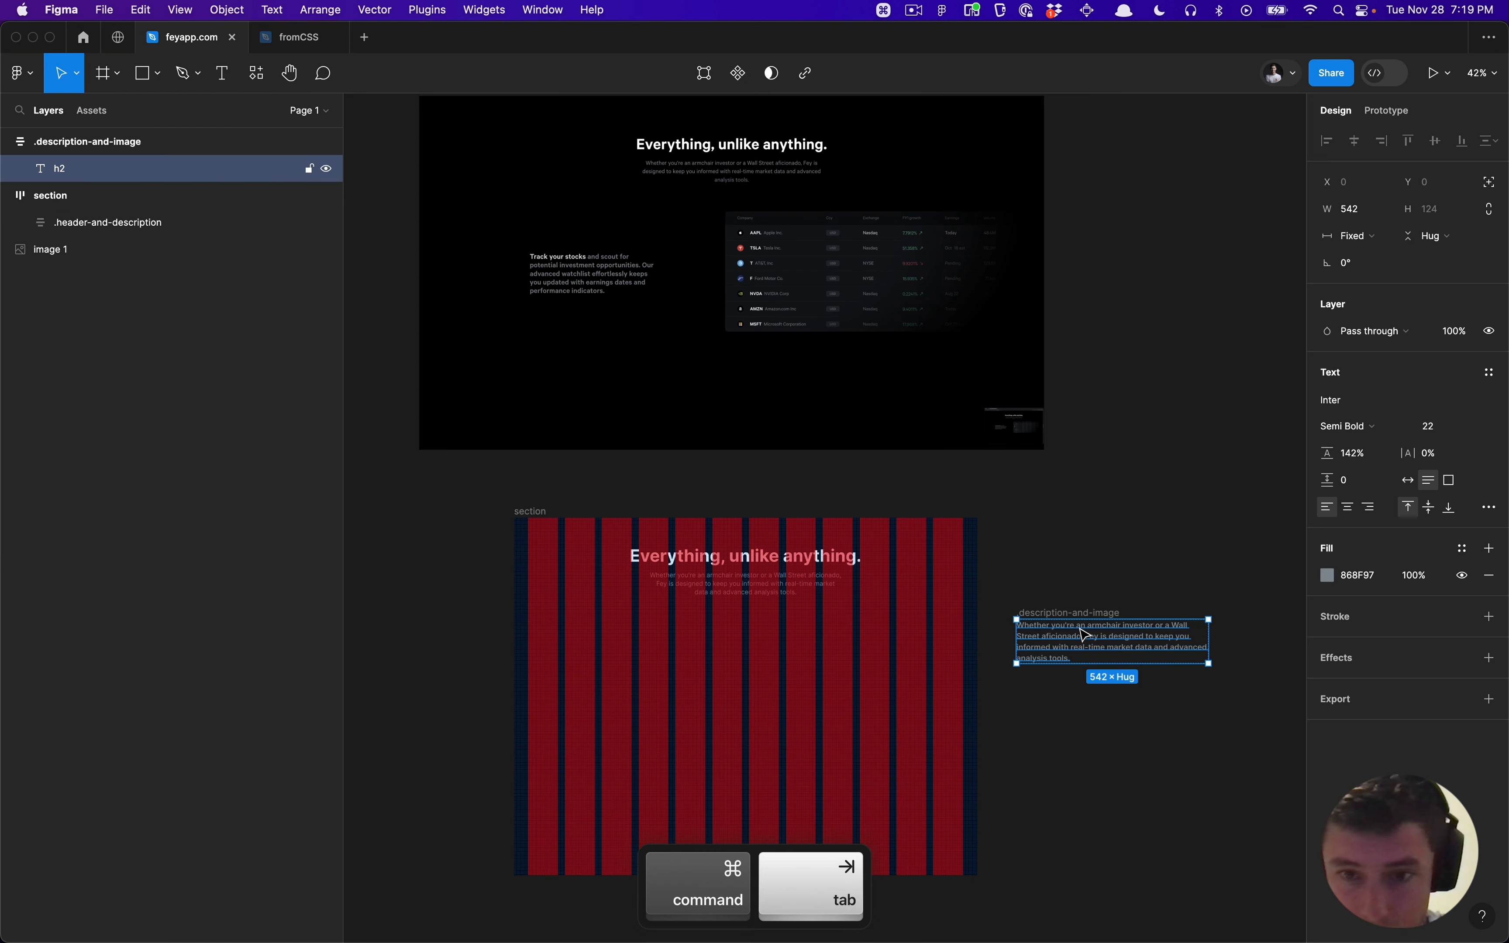
key(super+v)
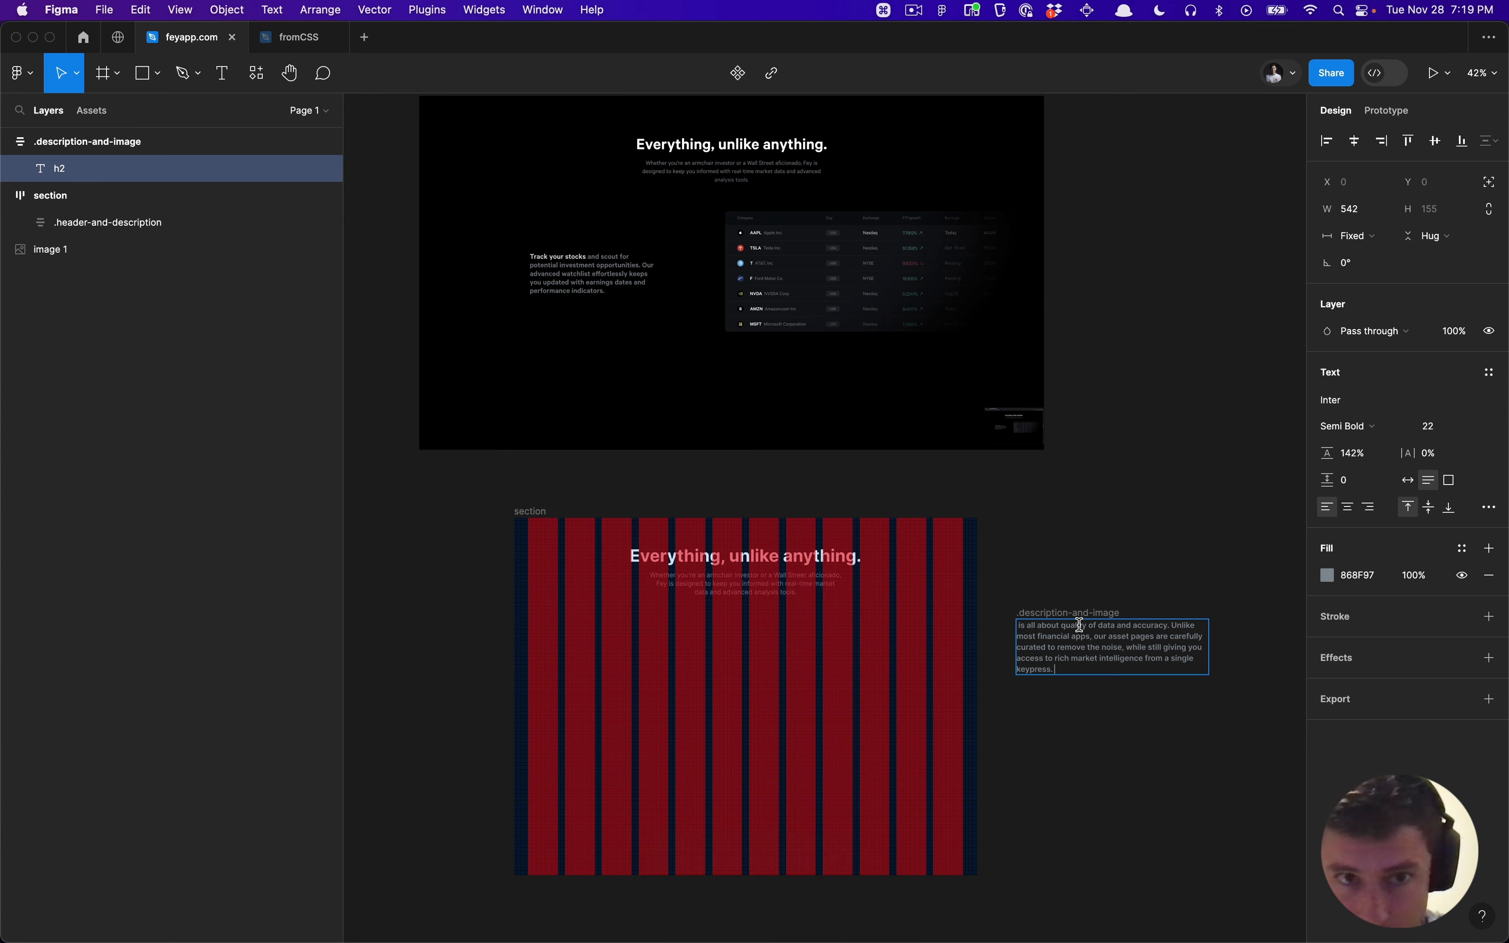
key(super+z)
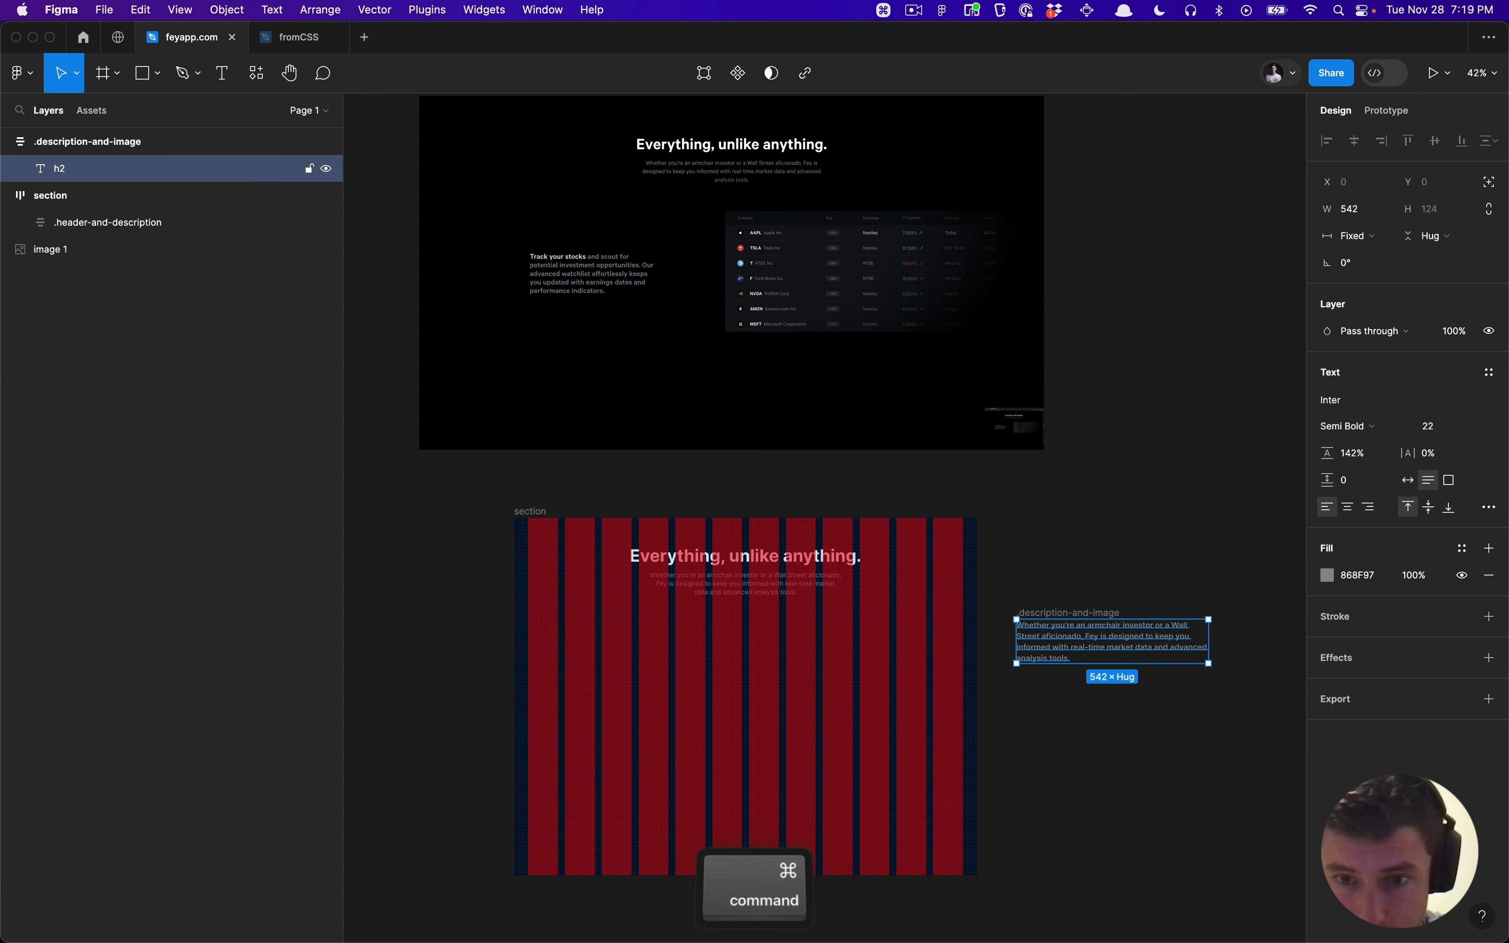
Step: Copy the "and scout for potential investment opportunities" text node from the Firefox inspector and return to Figma
key(super+Tab)
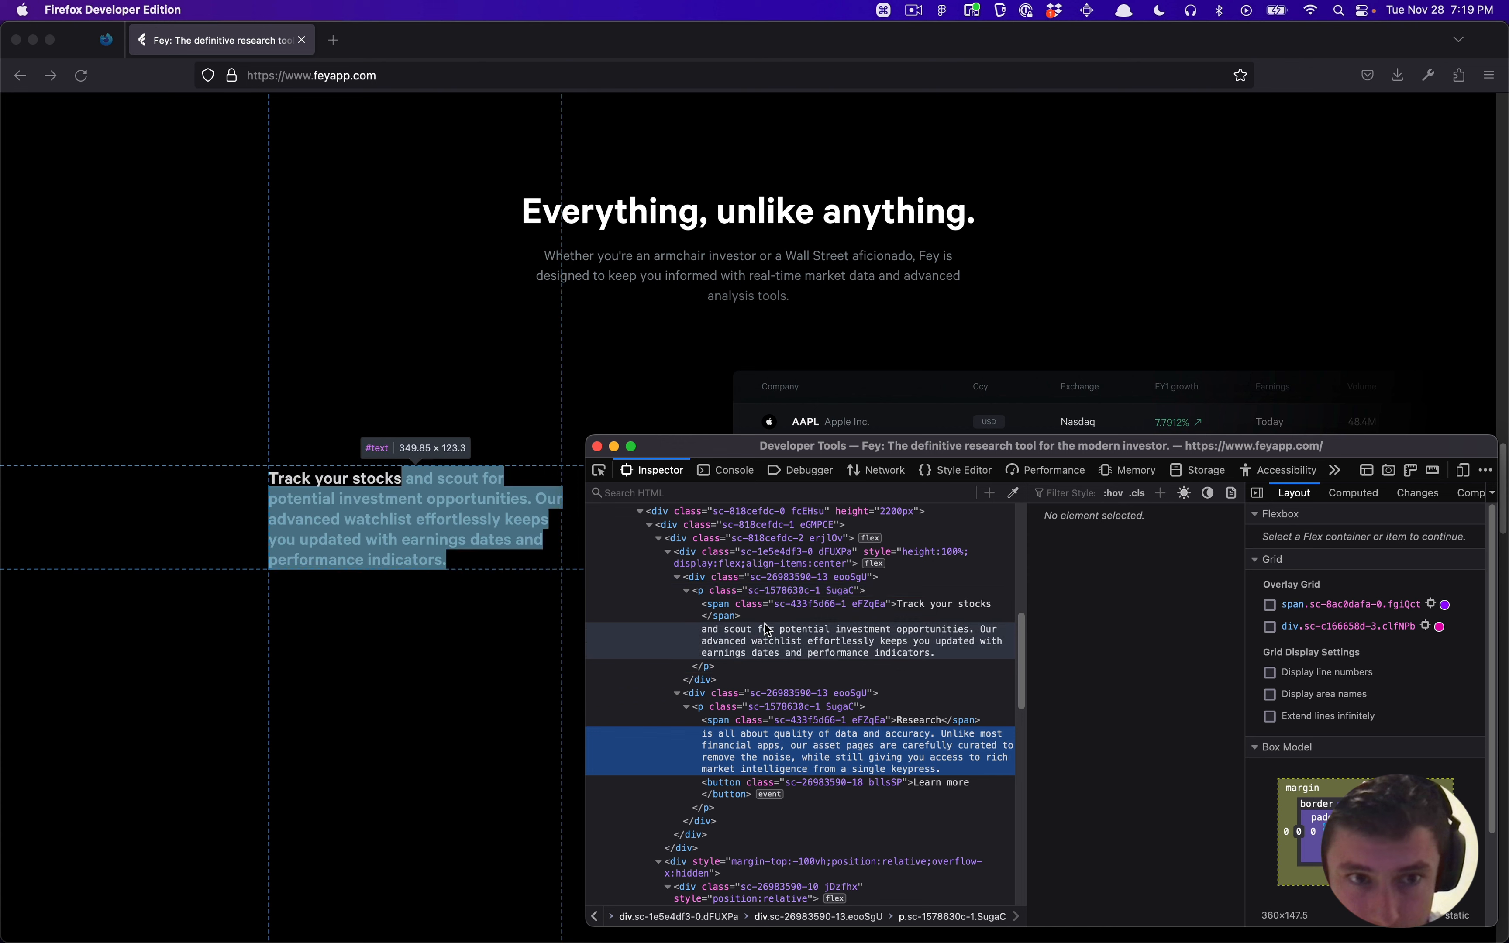
double_click(768, 630)
key(super+a)
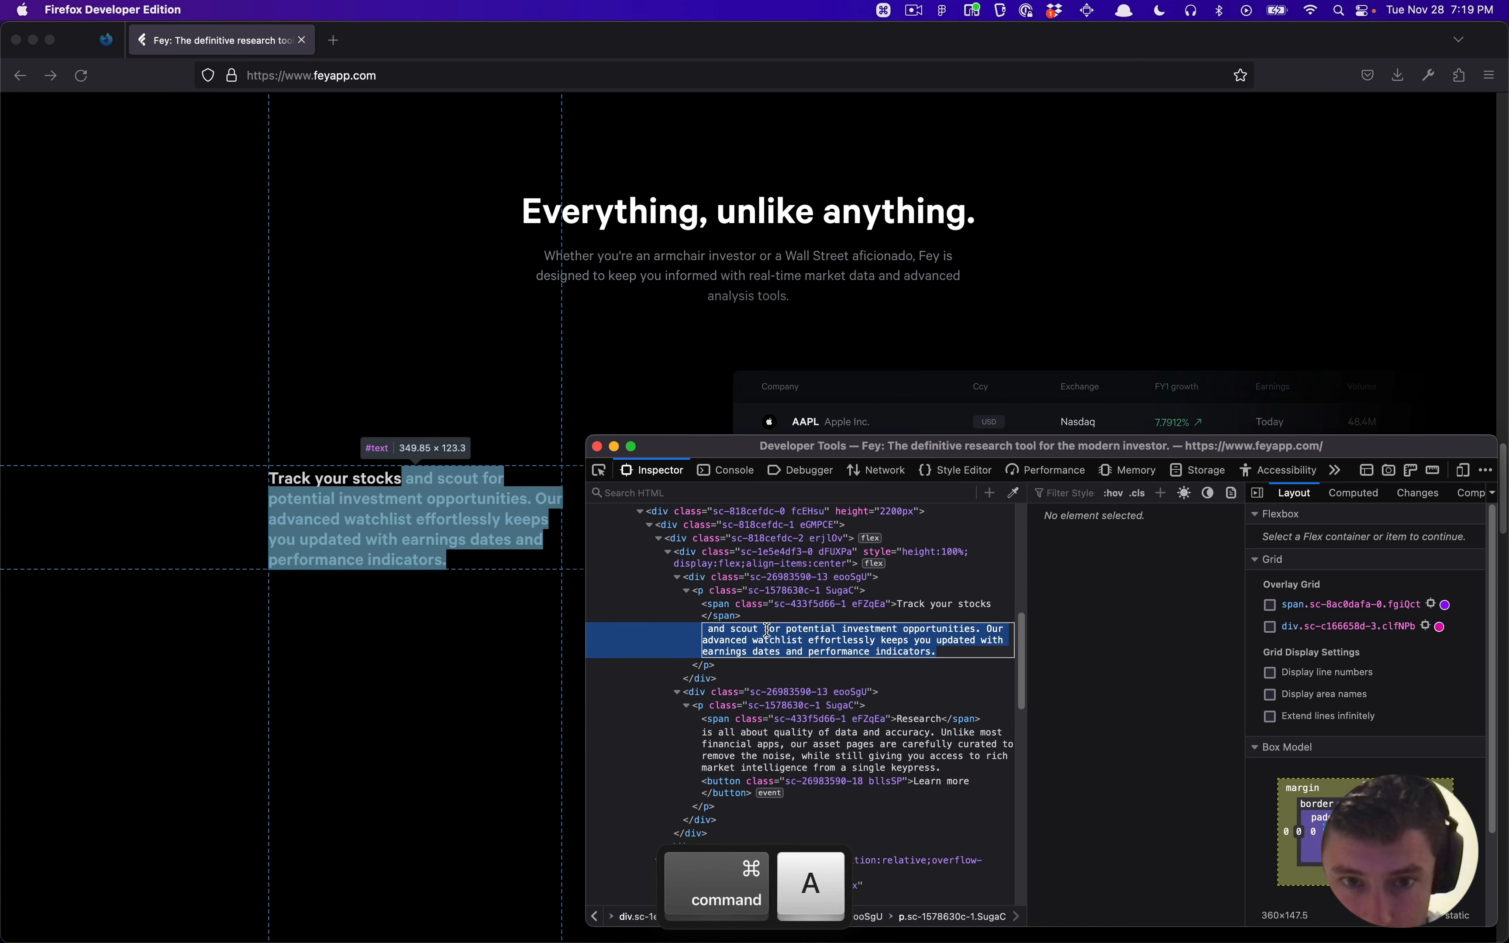
key(super+Tab)
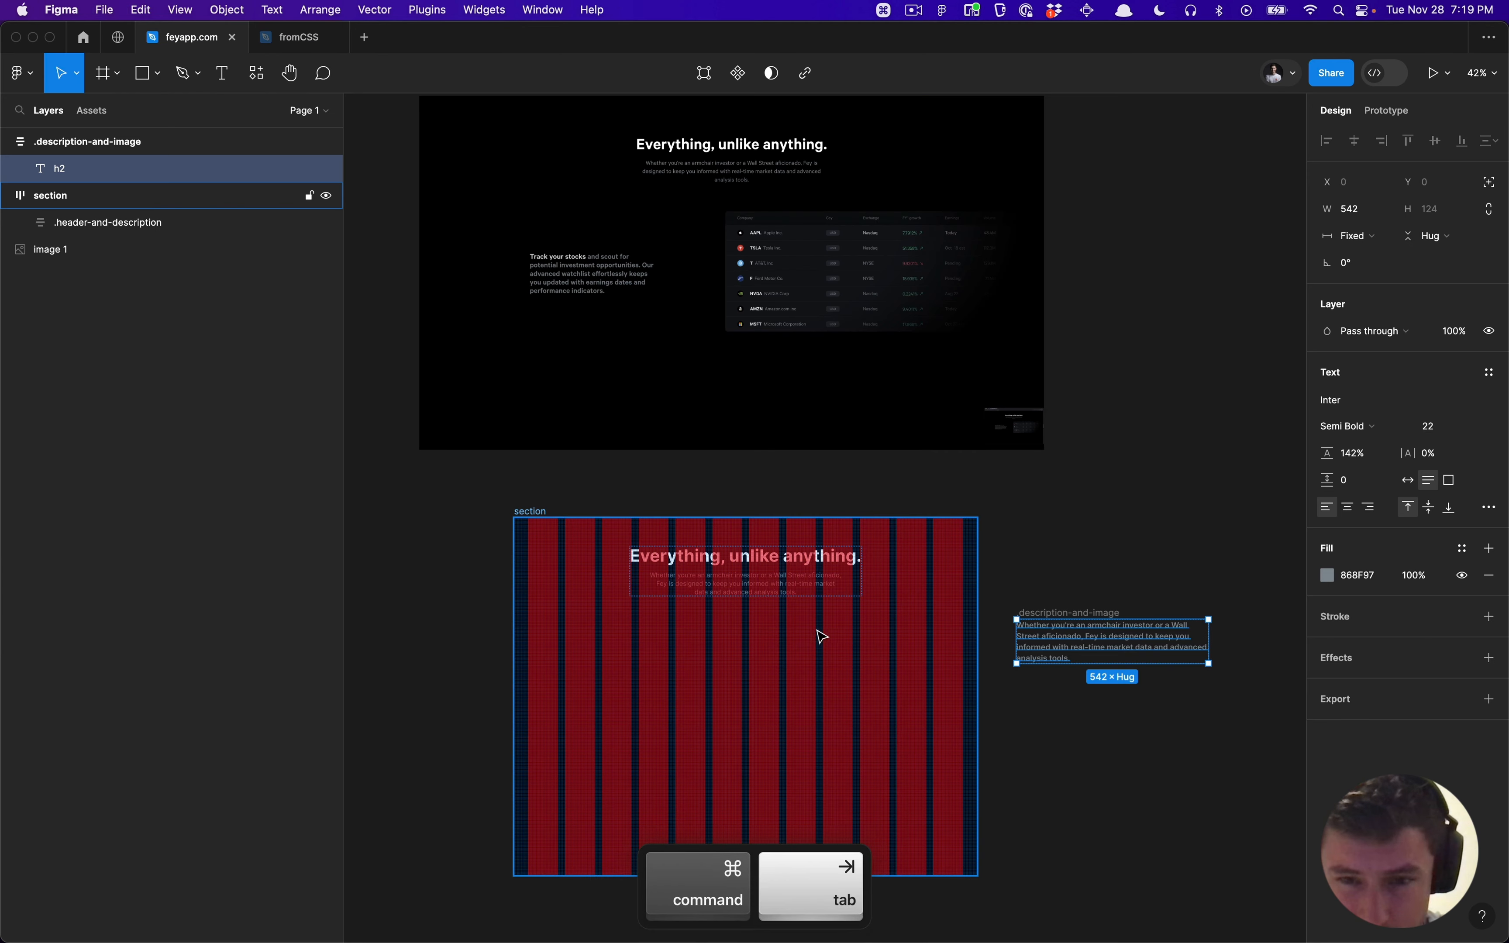
Step: Replace the h2 text with "Track your stocks" followed by the copied paragraph
double_click(1017, 626)
text(Track your)
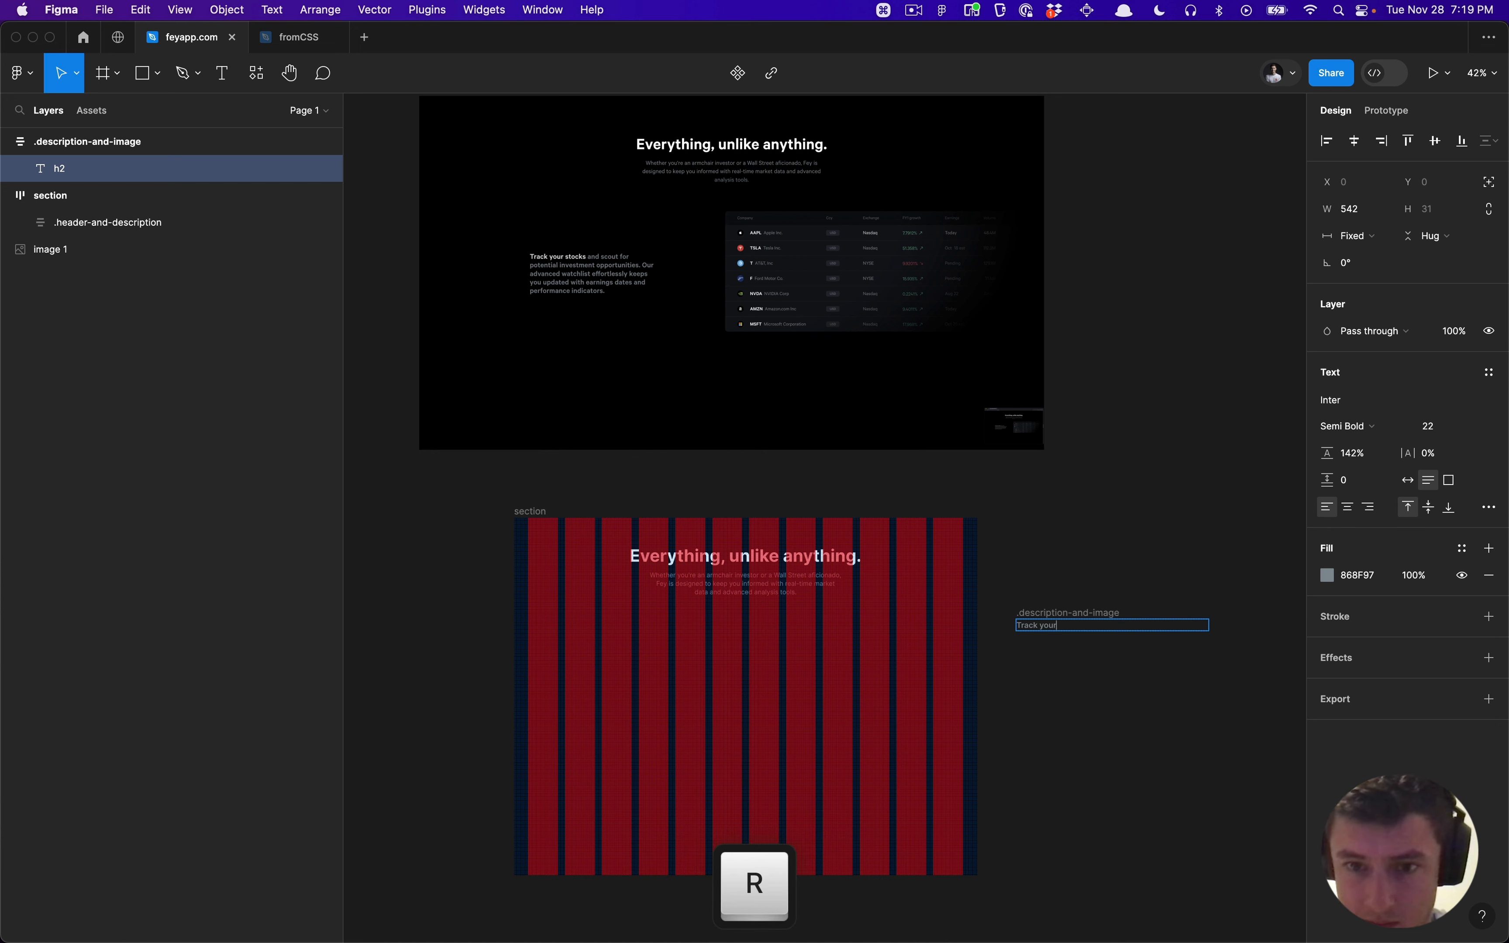
text( stocks)
key(super+v)
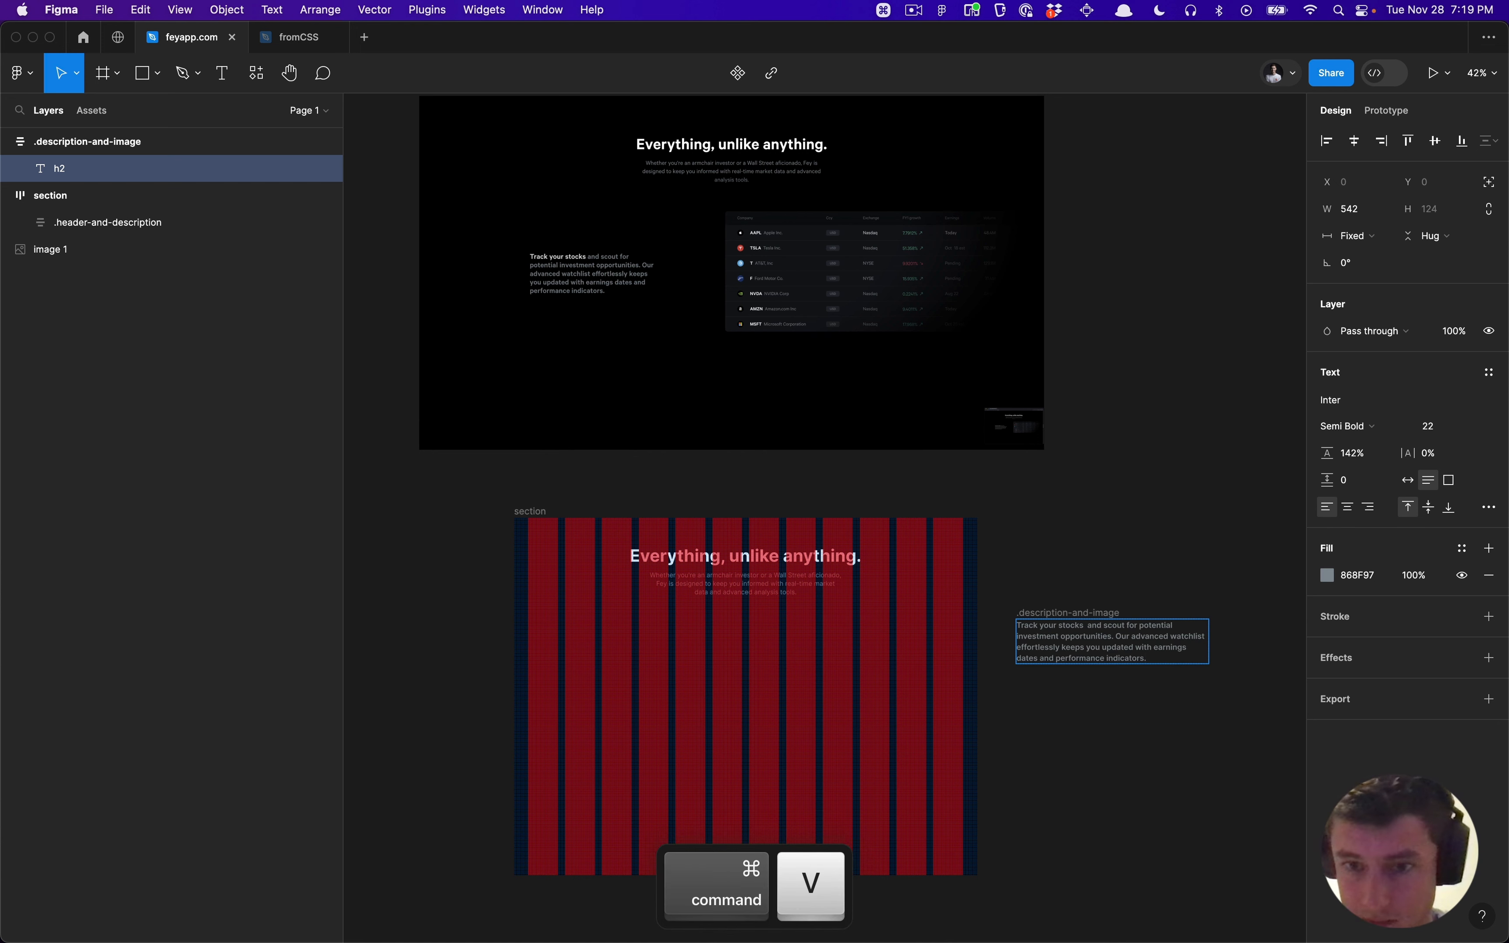
Step: Remove the extra space after "Track your stocks" in the h2 text
key(Escape)
key(Return)
key(Left)
key(shift+alt+Right)
key(shift+alt+Right)
key(shift+alt+Right)
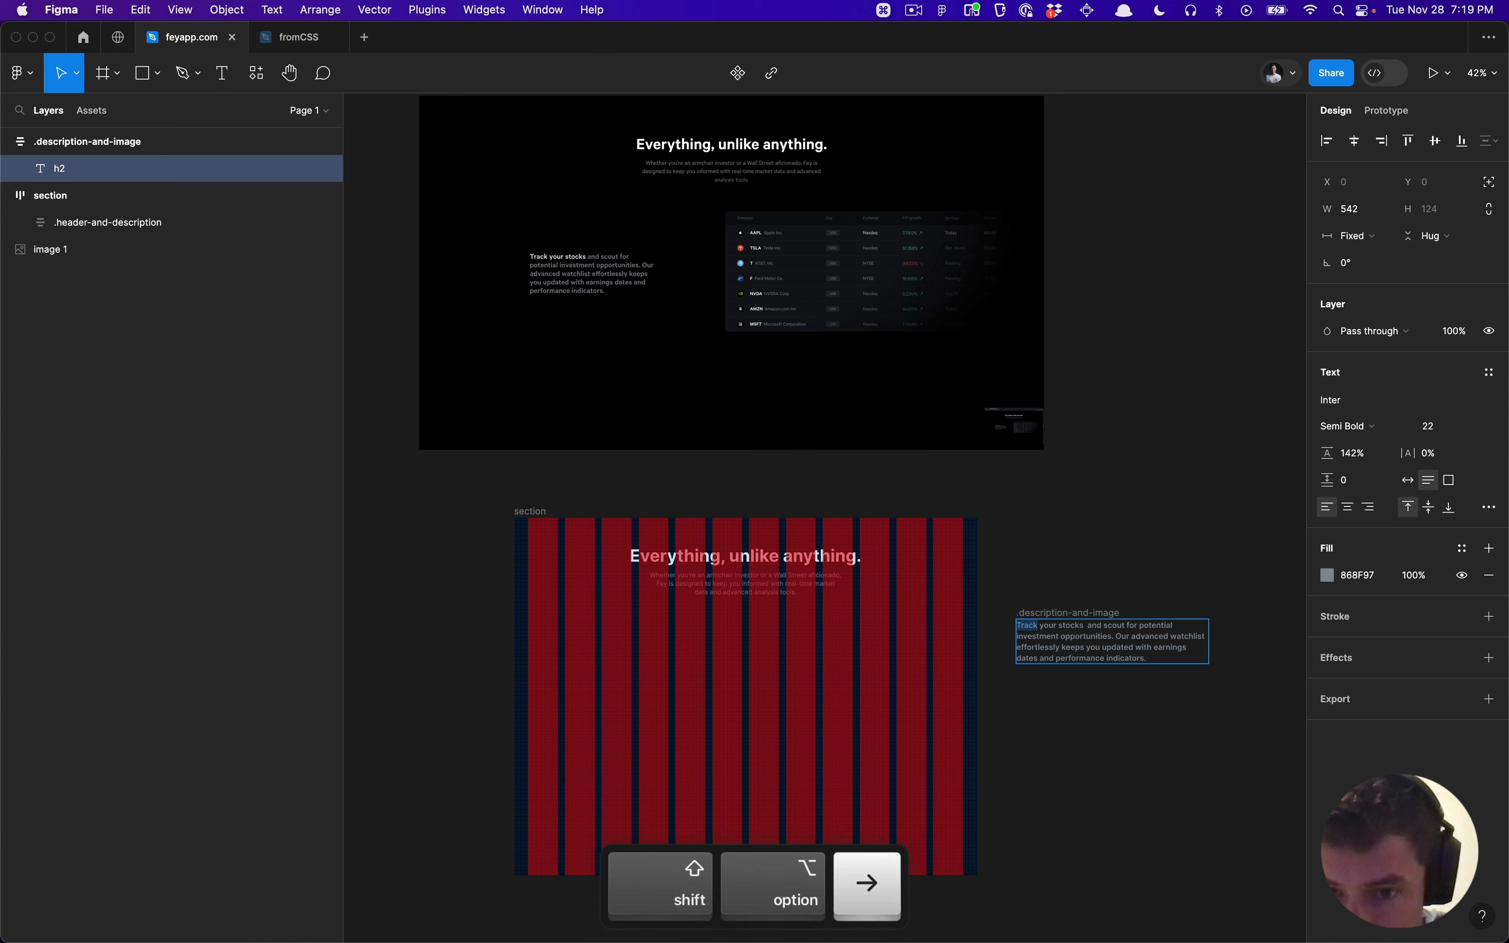
key(Right)
key(Delete)
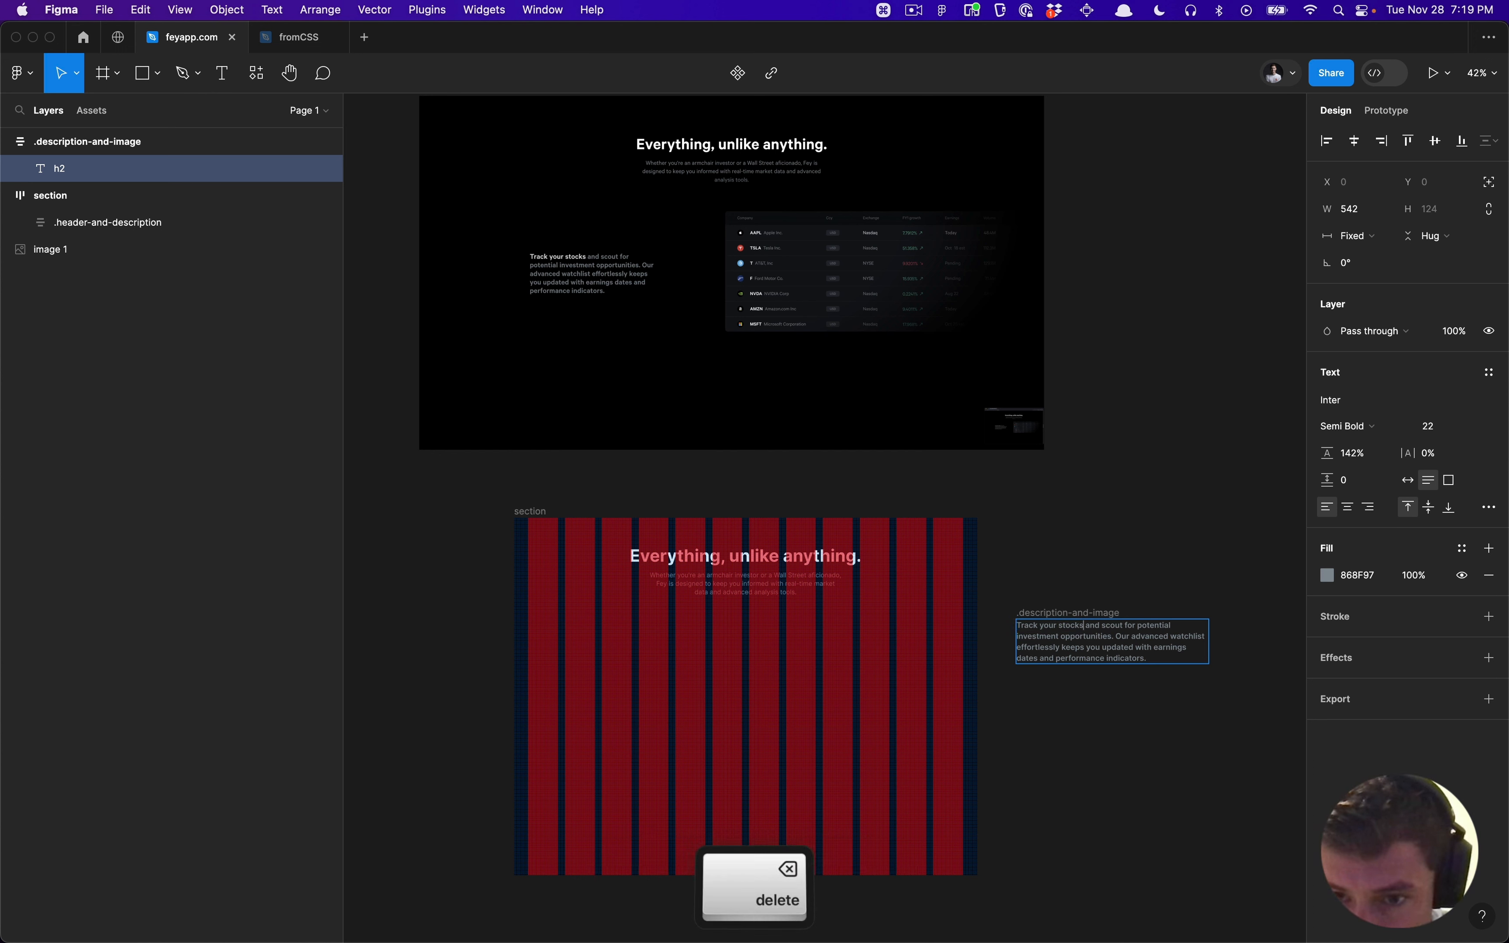
Step: Make the words "Track your stocks" Bold with a white FFFFFF fill, and clear the selection
key(shift+super+Left)
key(super+b)
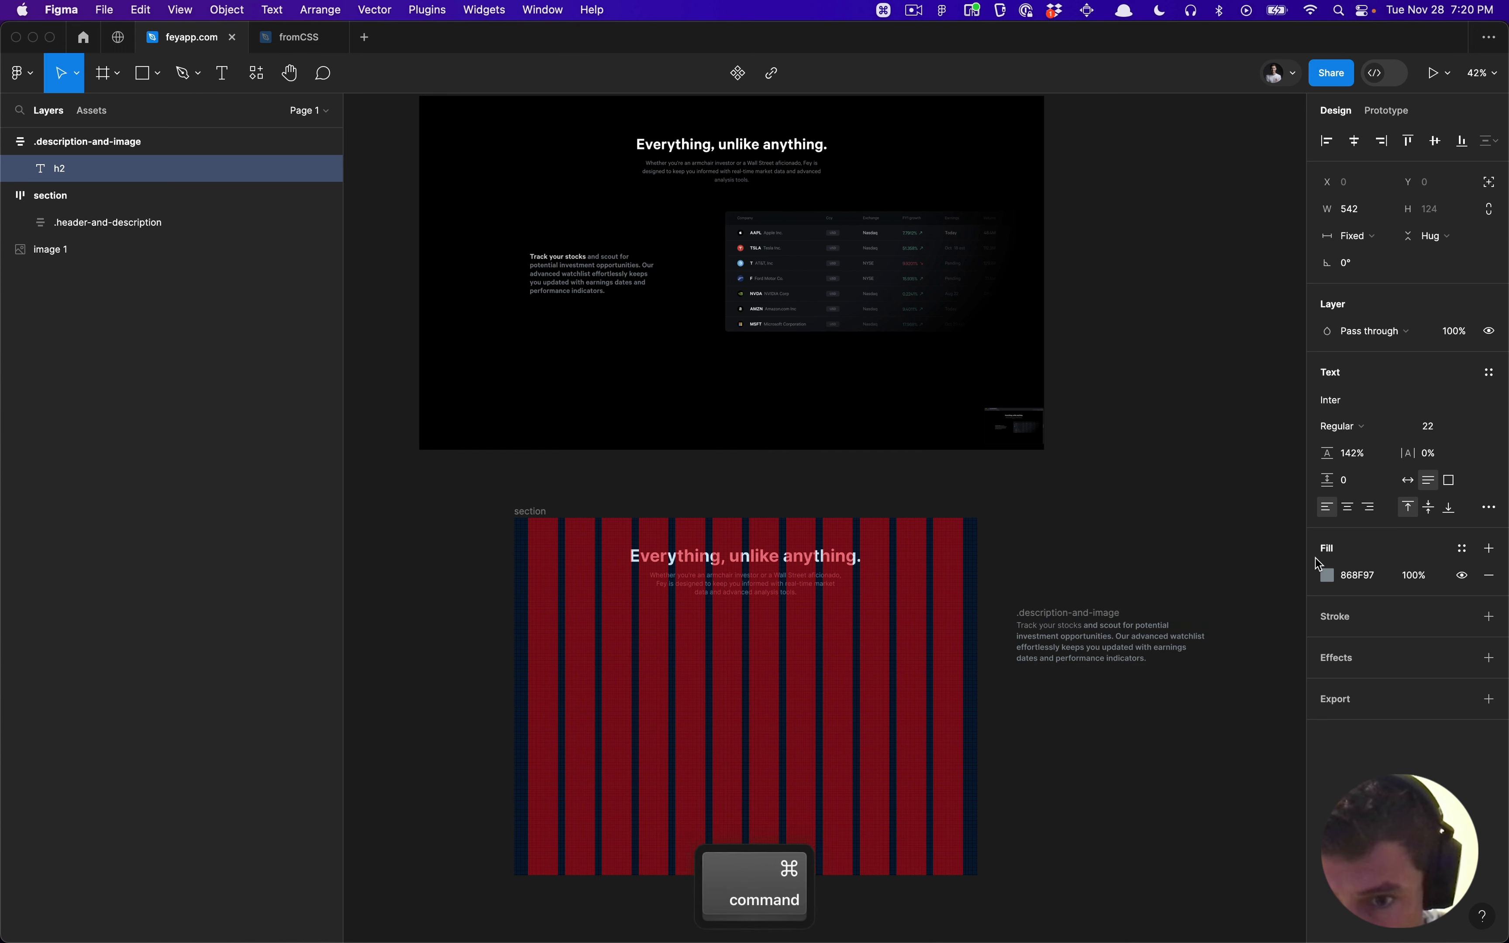
key(super+b)
click(1349, 574)
text(F)
key(Return)
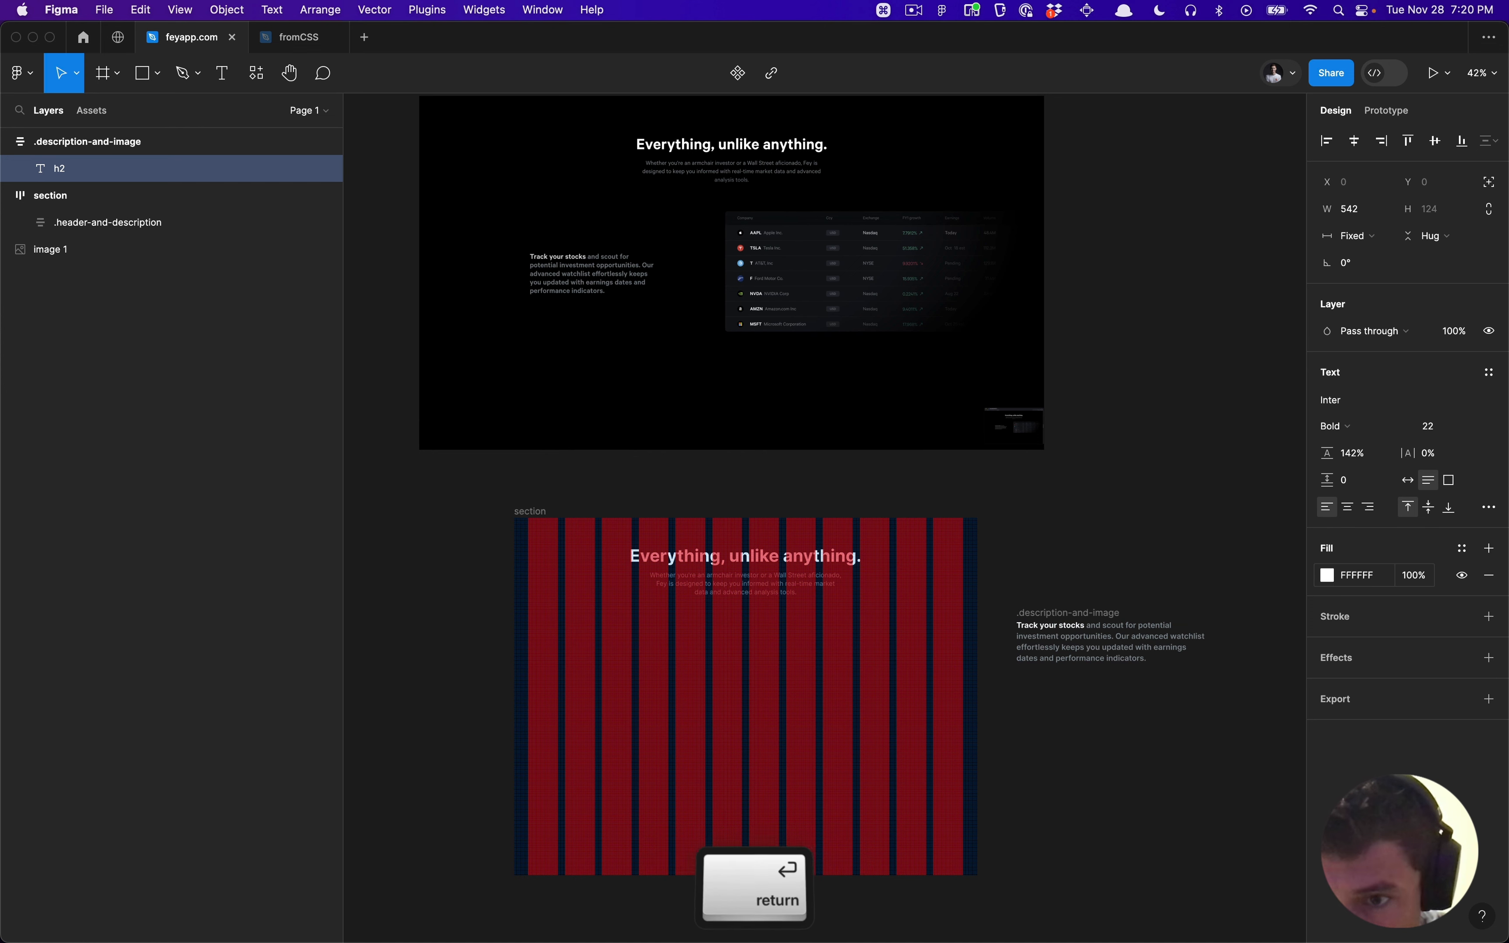
click(1130, 580)
click(1106, 607)
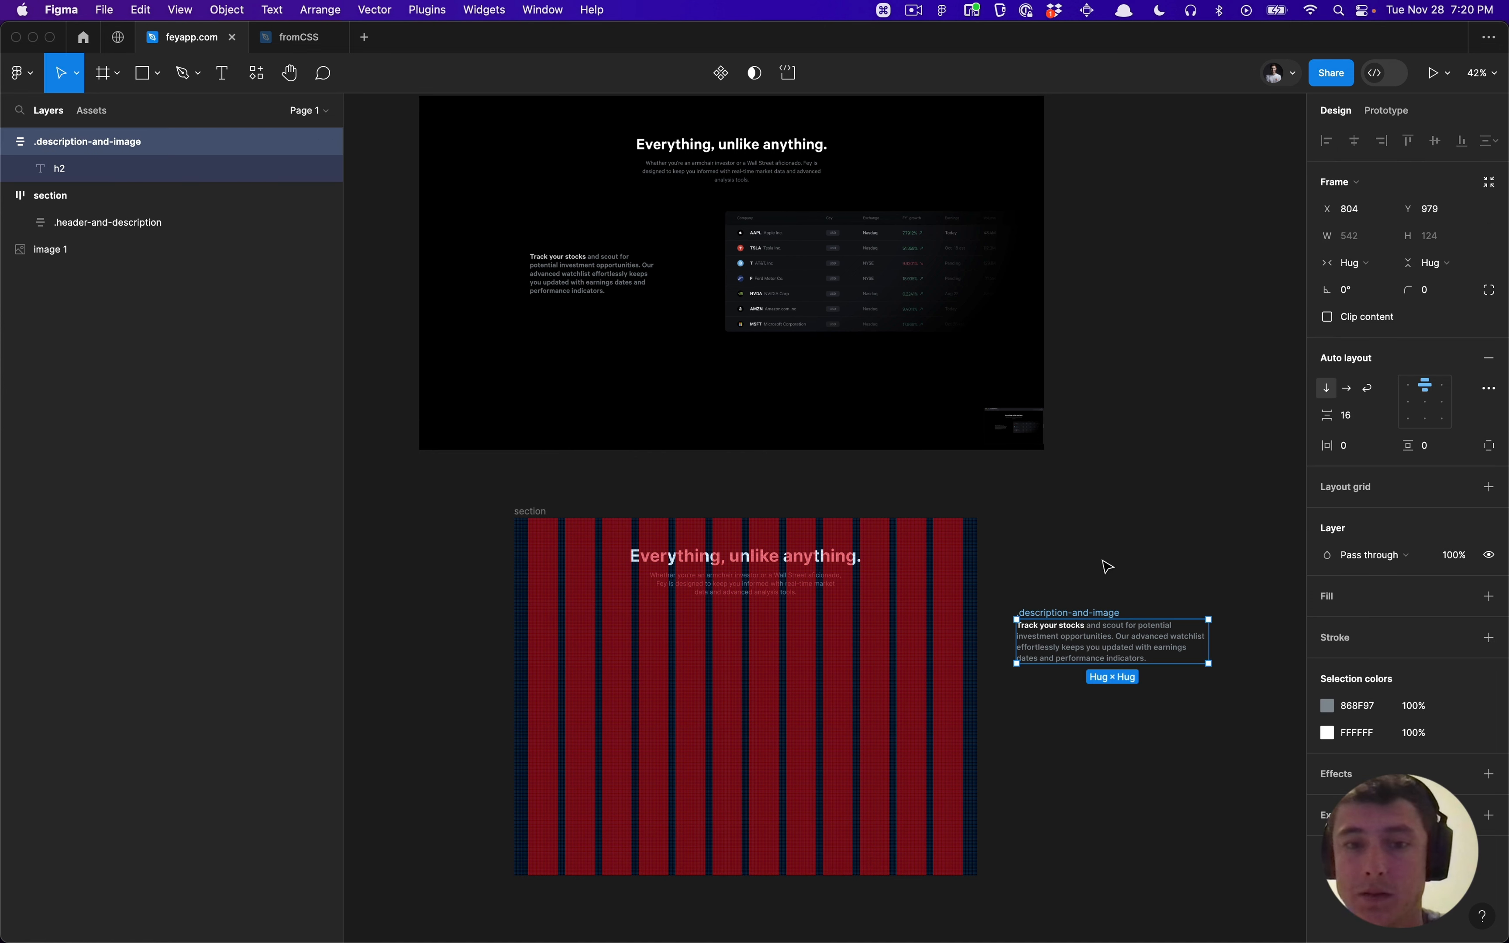
click(1101, 565)
Step: Select the .description-and-image frame and check the width of the "Track your stocks" paragraph in the Firefox inspector
scroll(649, 383, up, 1)
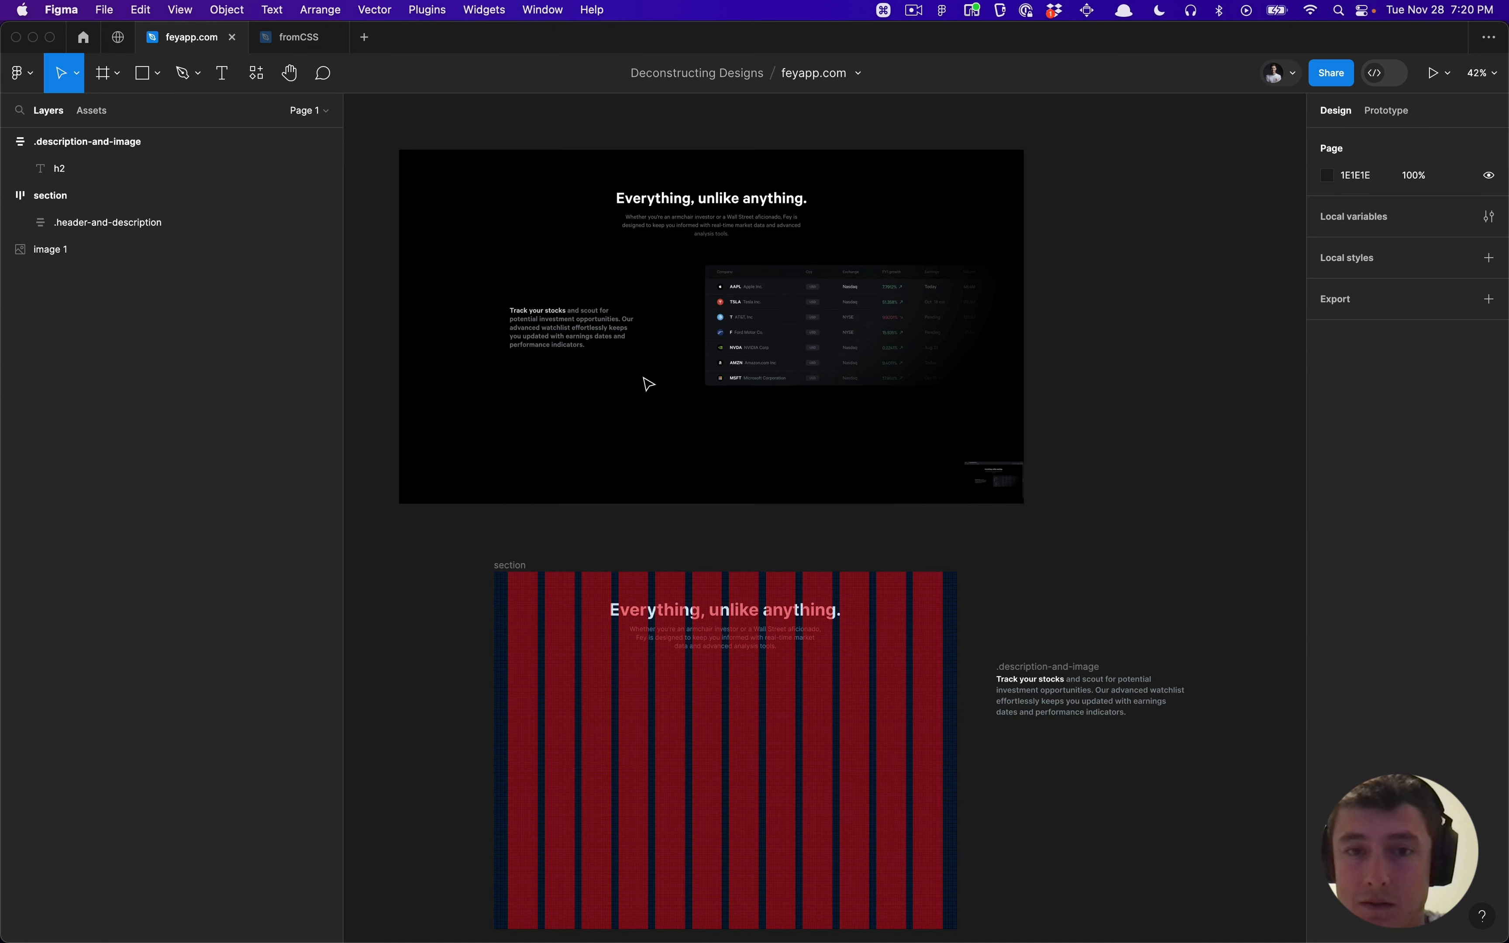
scroll(1114, 683, right, 3)
click(990, 642)
key(super+Tab)
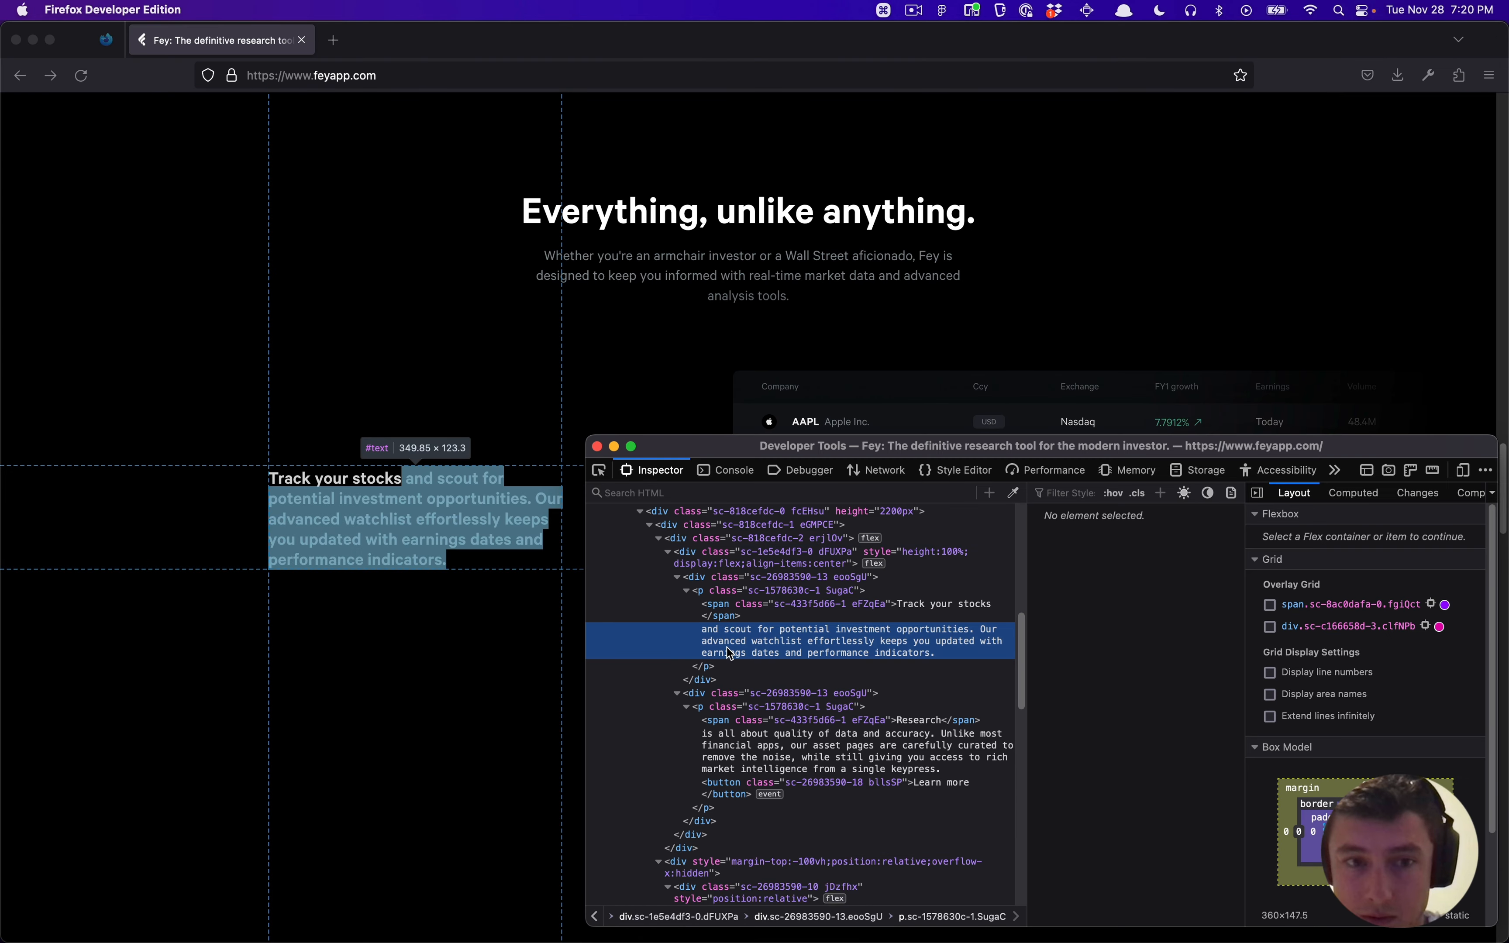
click(735, 591)
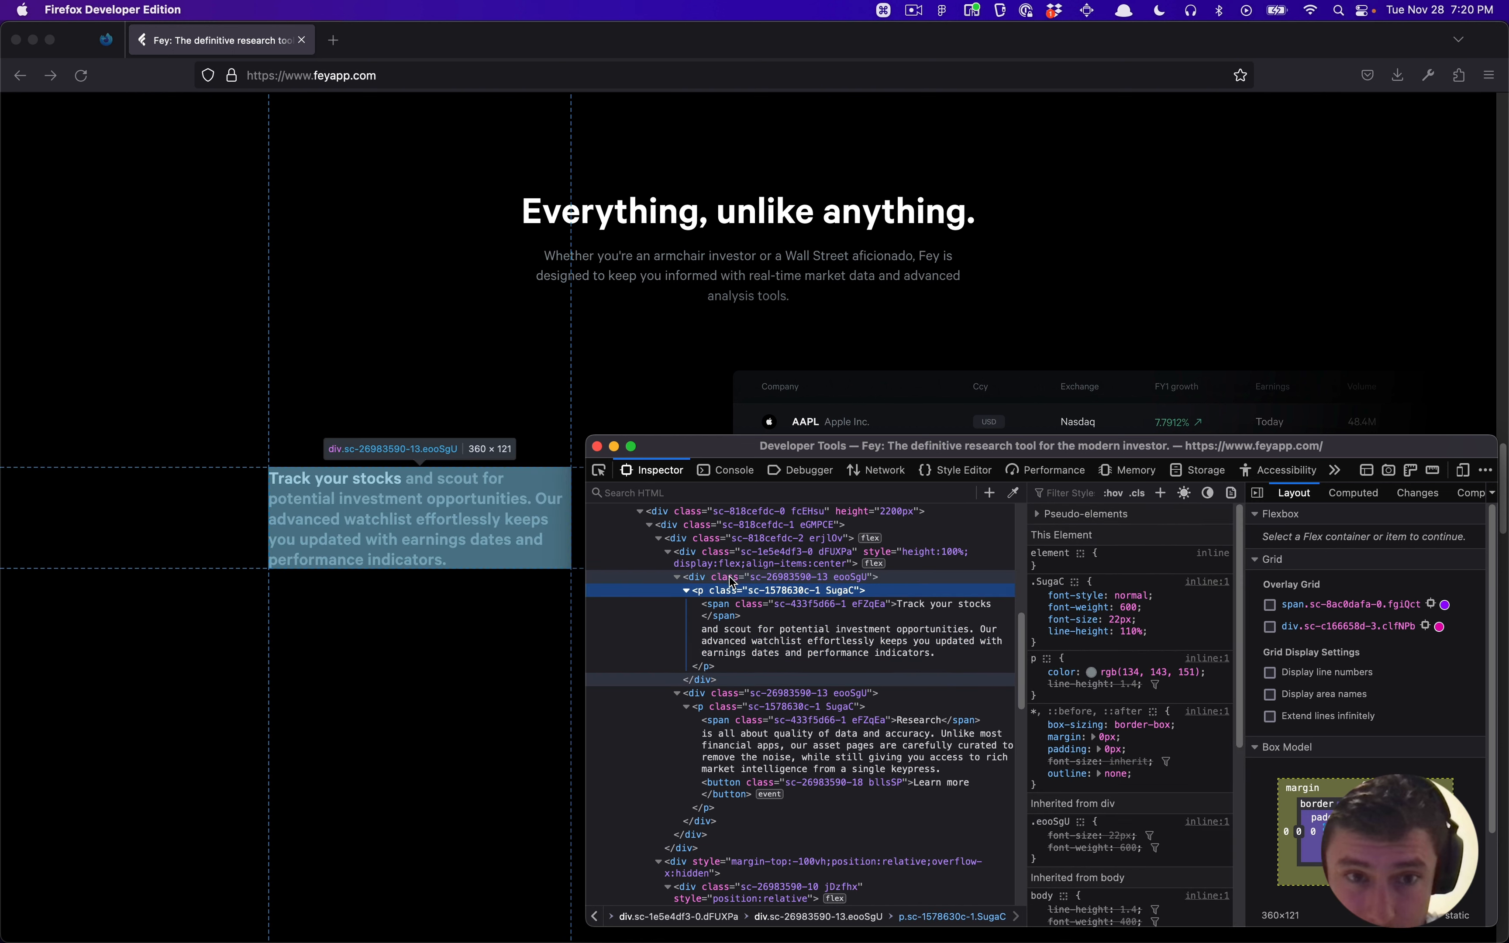
Step: Return to Figma and set the width of the .description-and-image frame to 360
key(super+Tab)
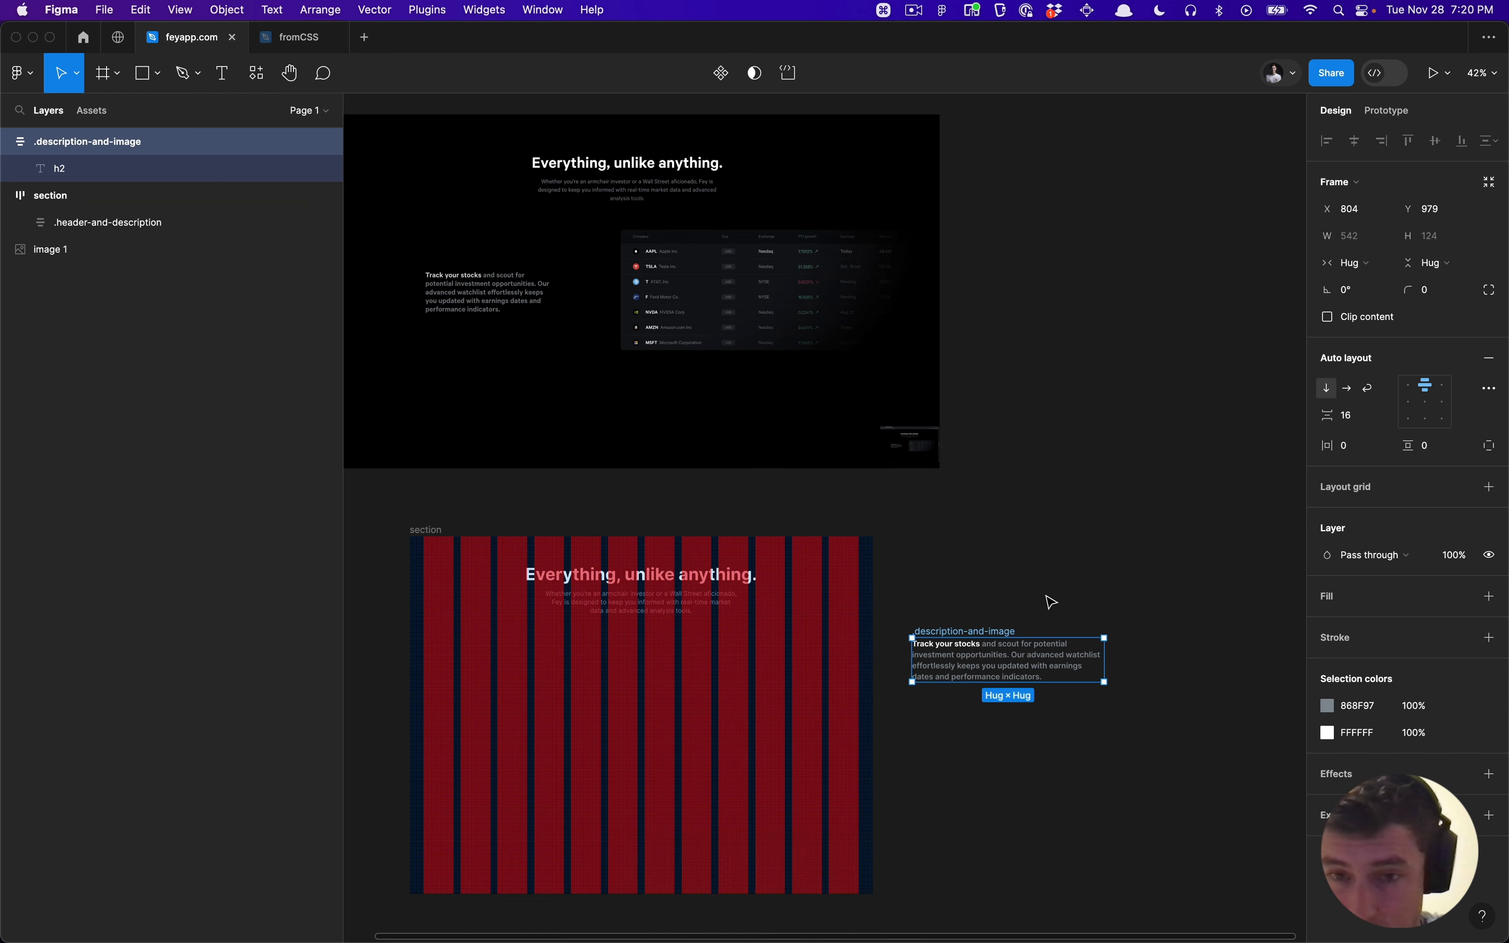
click(1364, 239)
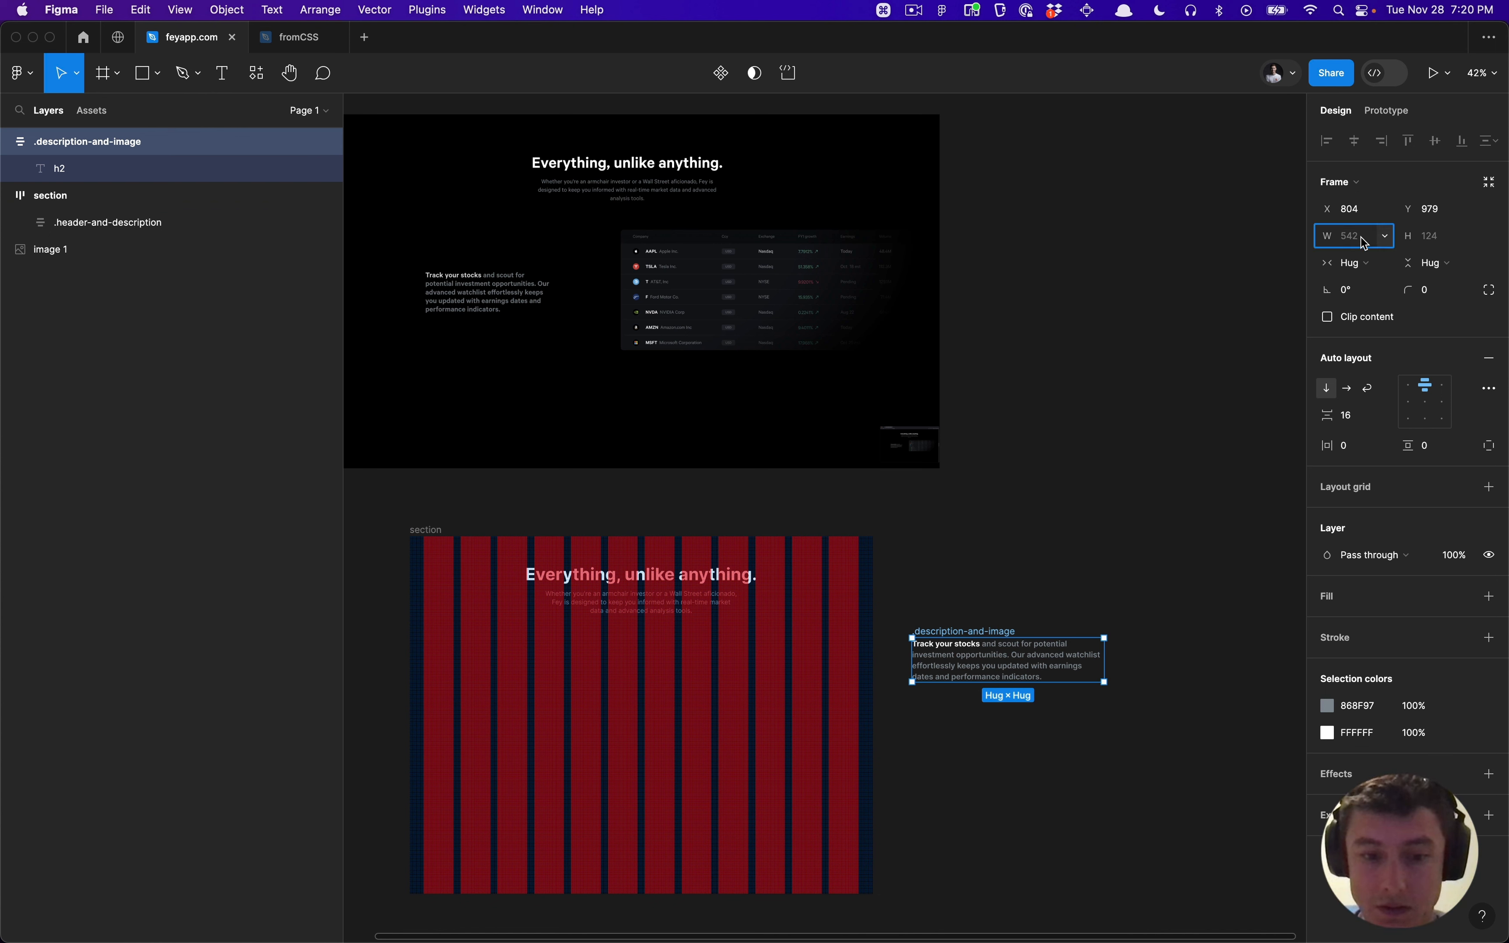
text(360)
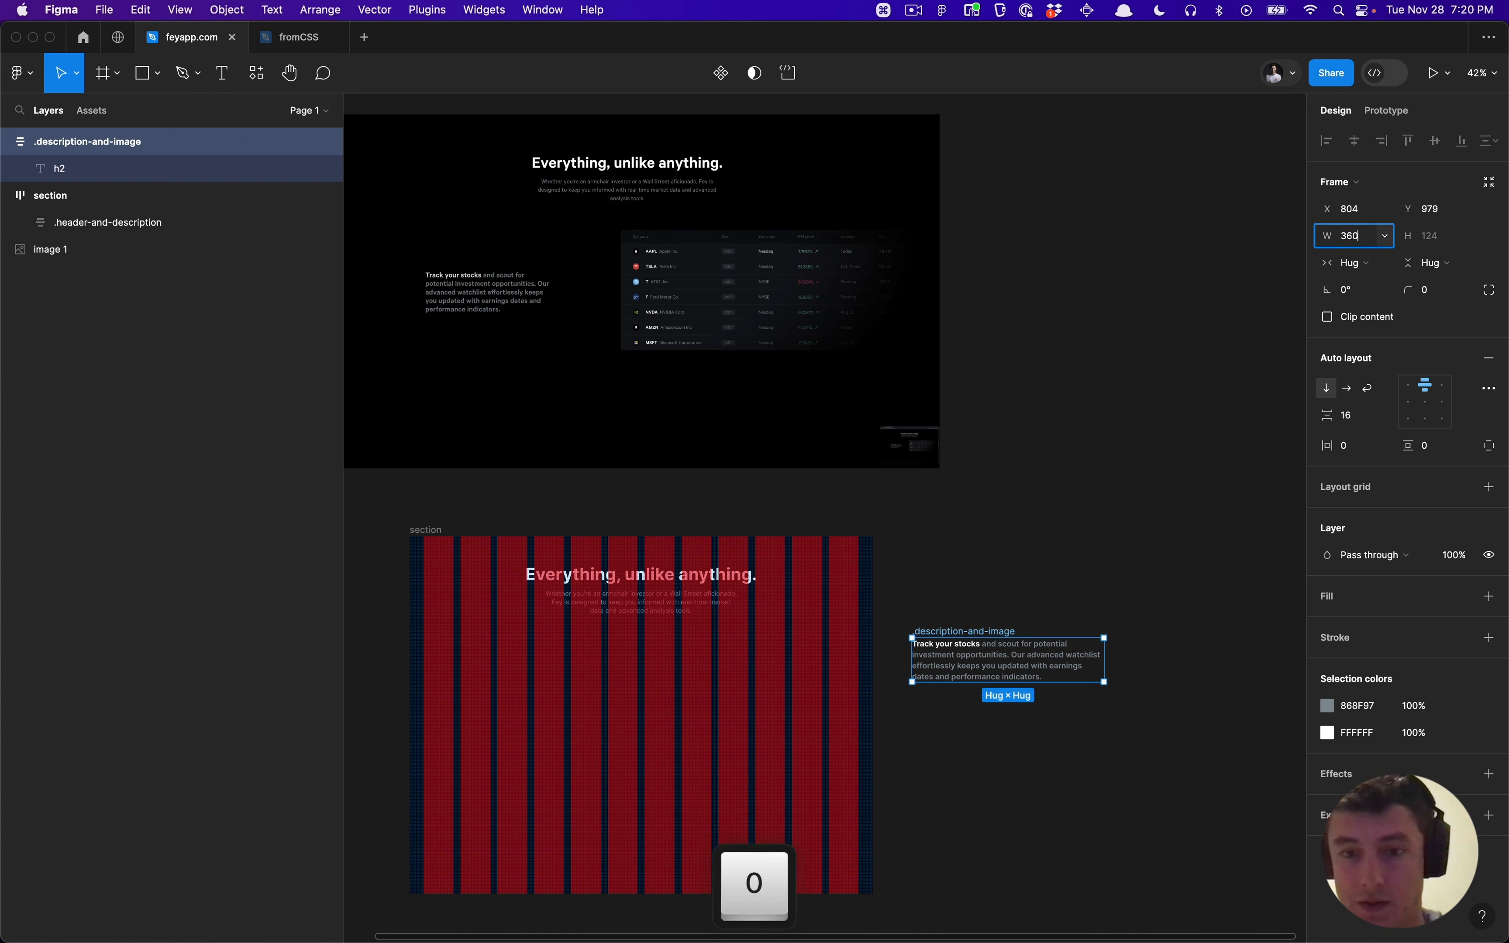
key(Return)
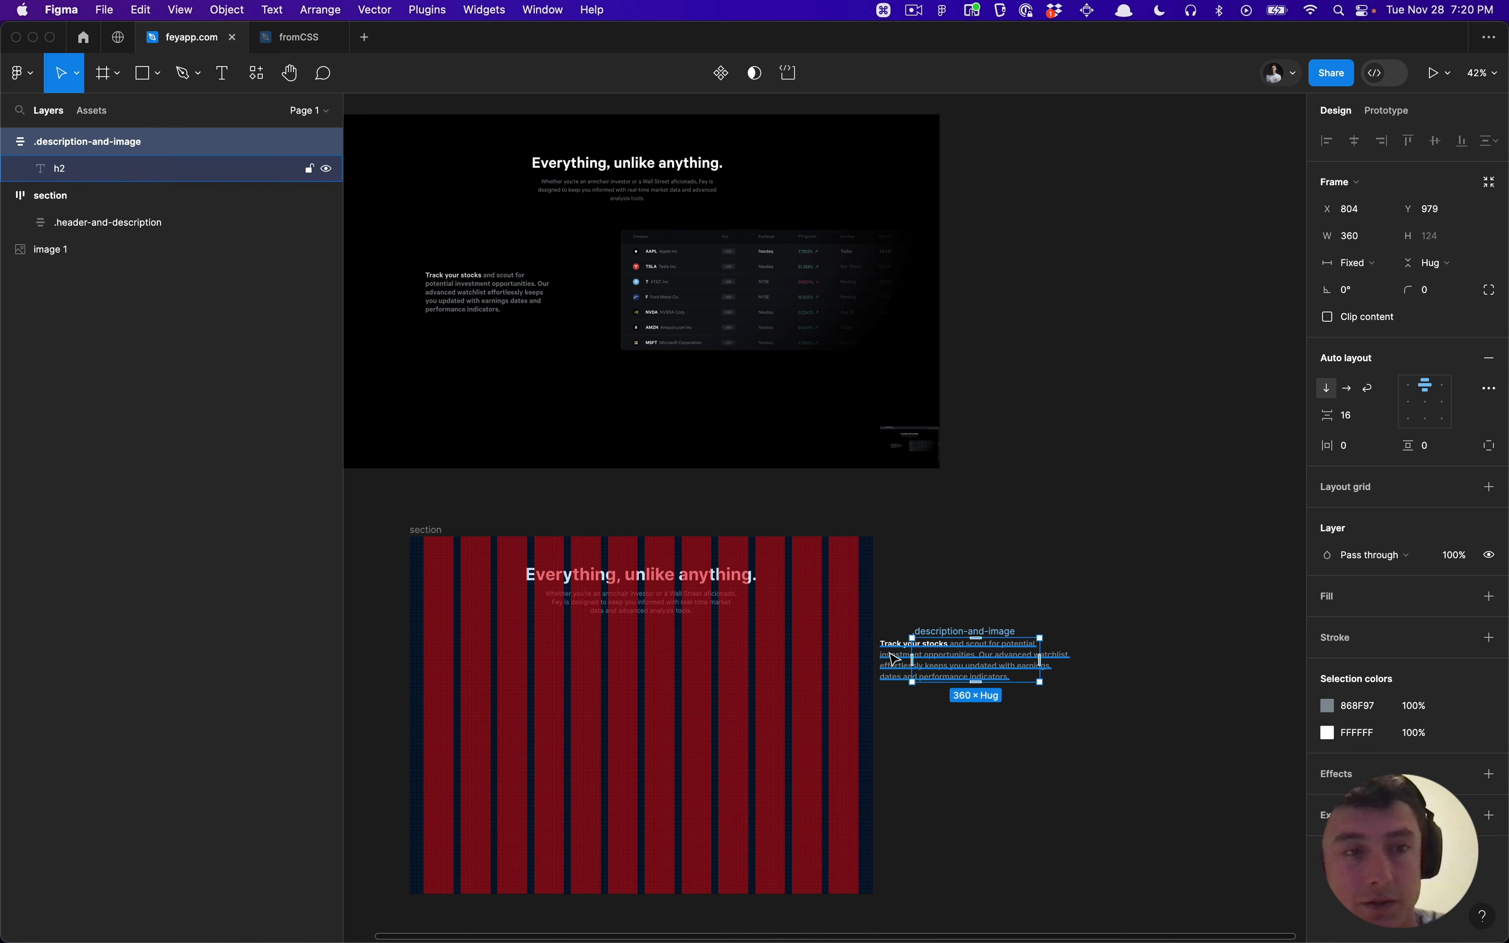
Step: Set the h2 text's horizontal sizing to Fill container and reselect the .description-and-image frame
click(893, 658)
click(1365, 233)
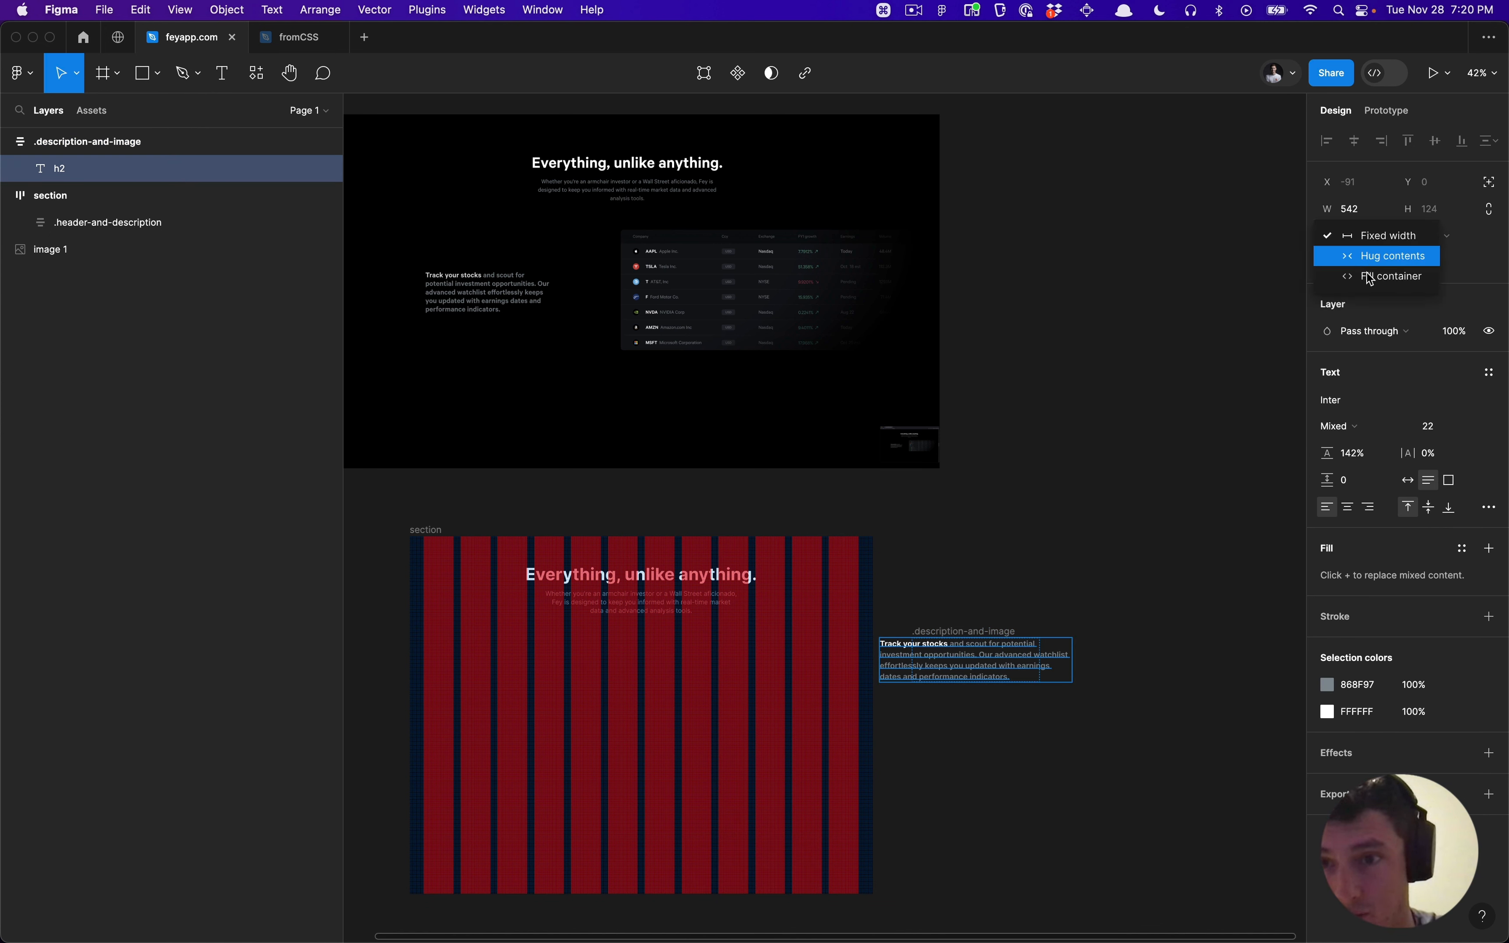
click(1367, 260)
click(1110, 542)
click(1004, 632)
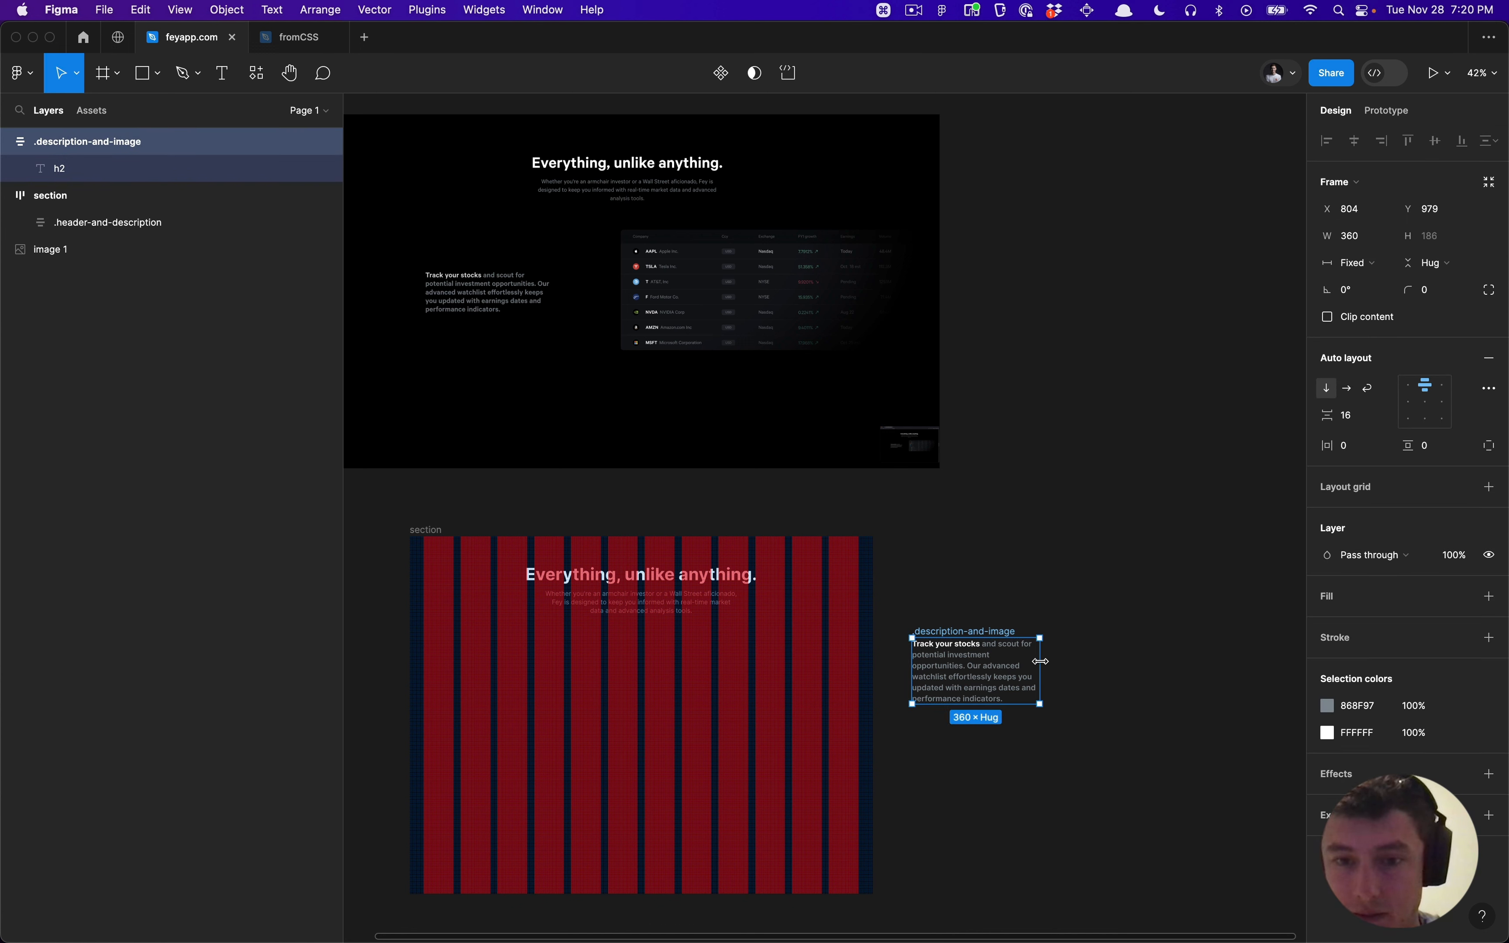
Step: Widen the .description-and-image frame to about 437, and set its width to 440
drag(1040, 661, 1065, 655)
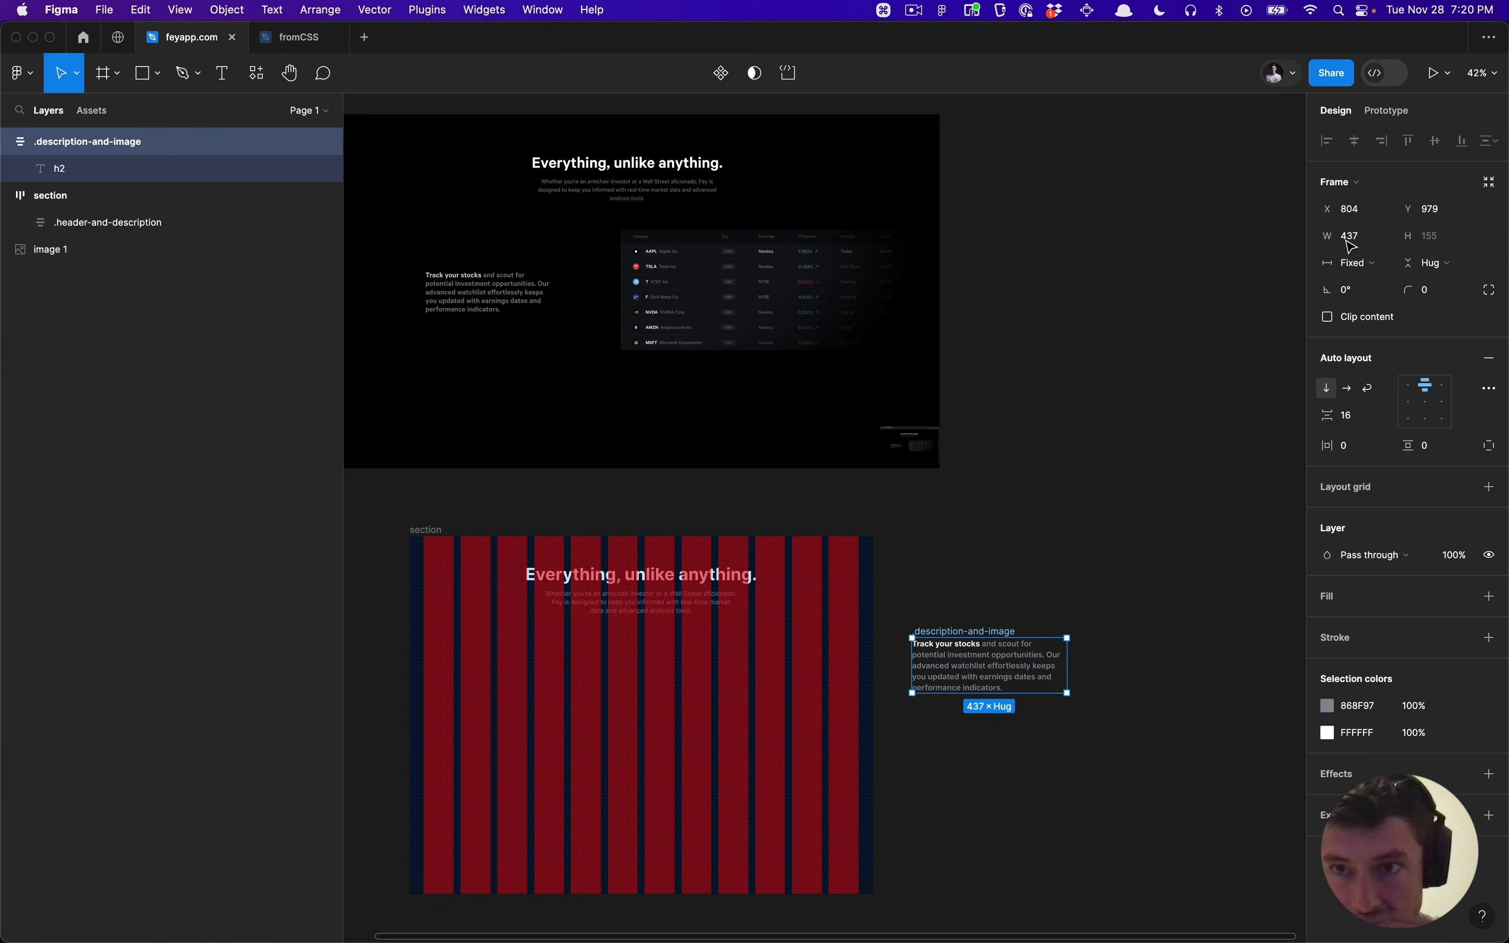
click(1360, 240)
text(440)
key(Return)
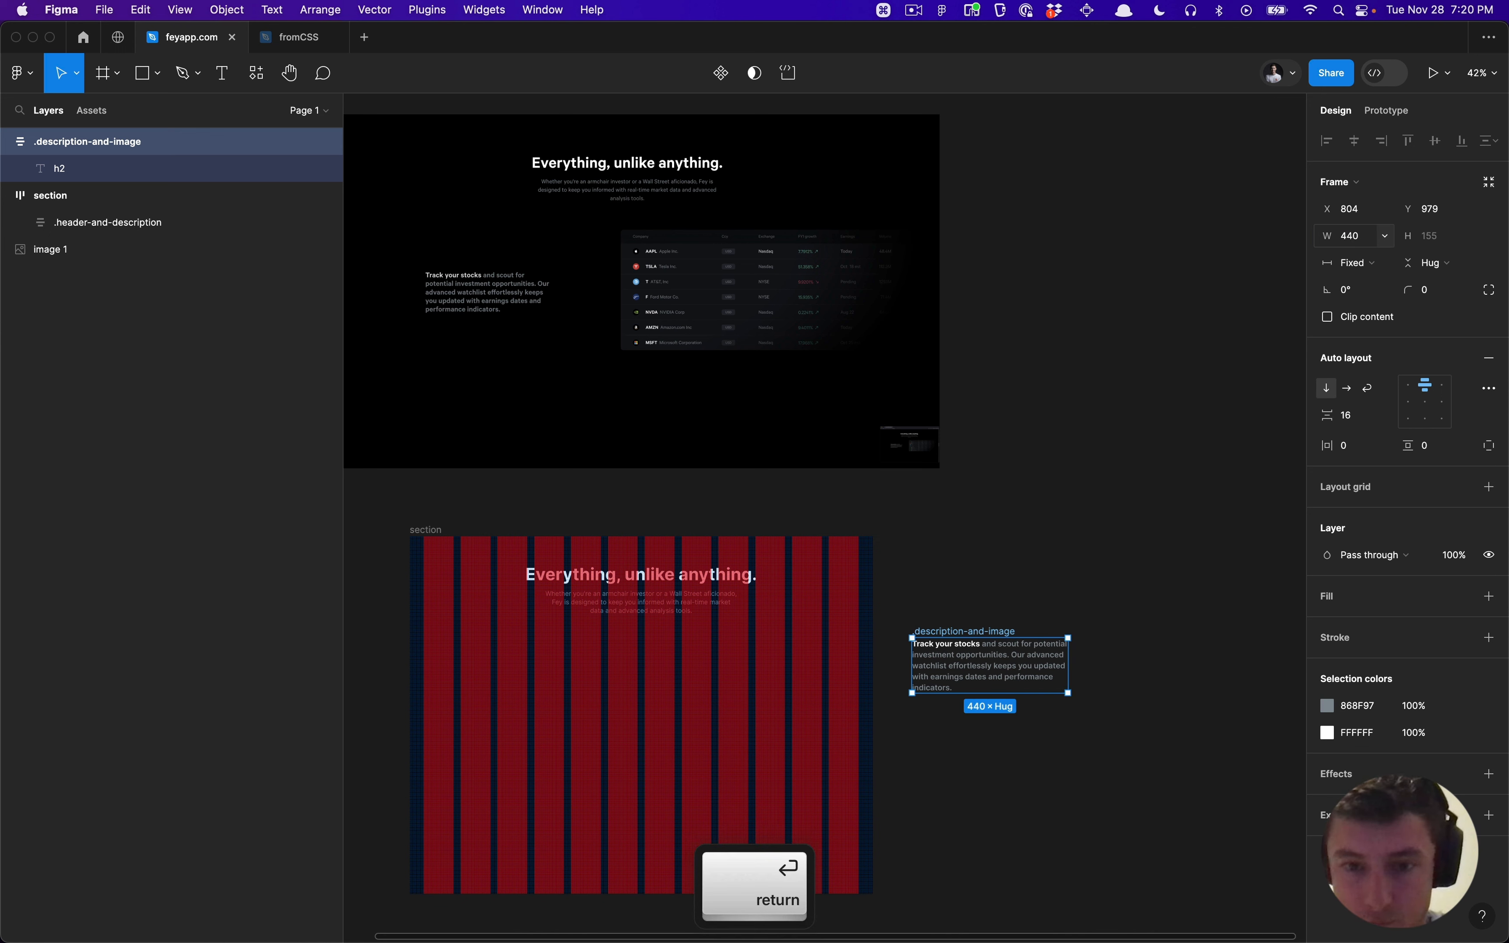
Step: Try a width of 438 for the .description-and-image frame, reduce it to 436, and clear the selection
click(1349, 236)
key(shift+Left)
text(38)
key(Return)
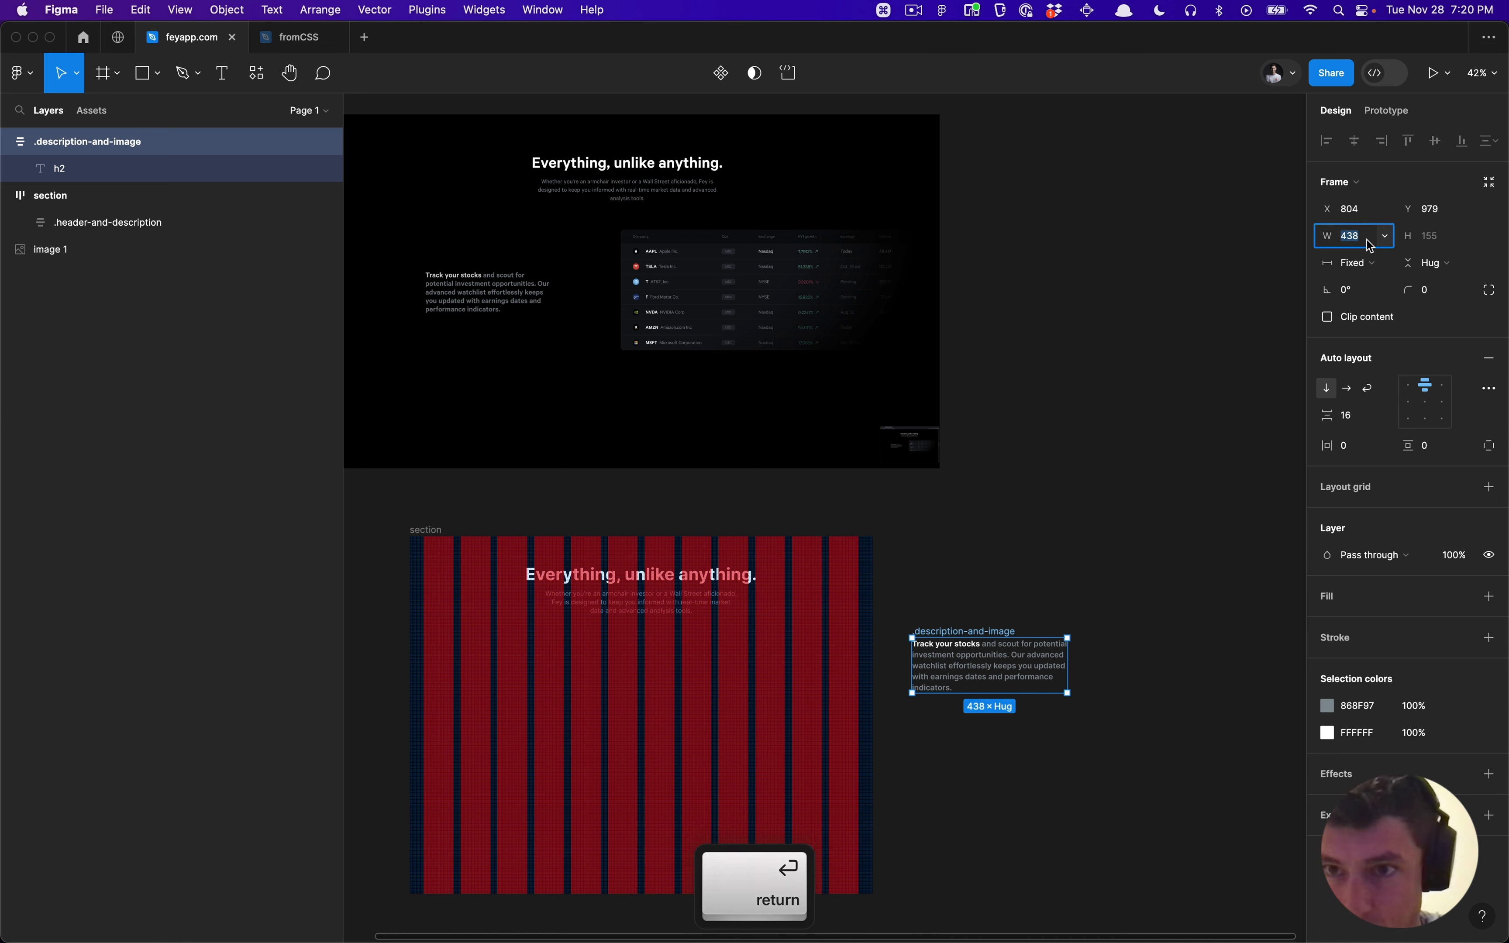
key(Right)
key(shift+Down)
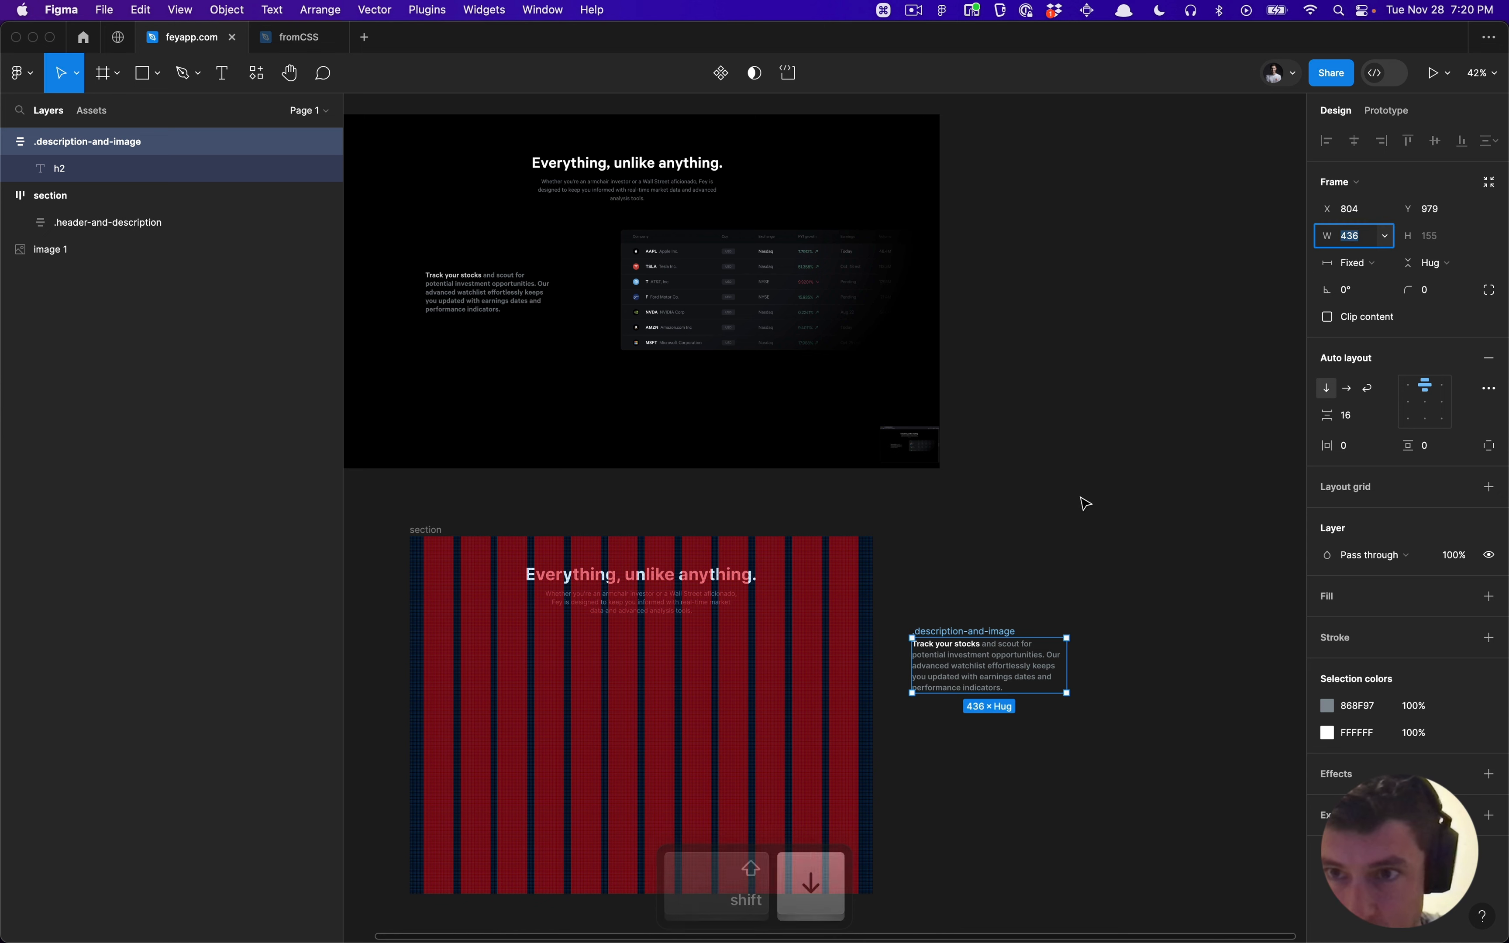
click(1082, 506)
scroll(948, 698, up, 5)
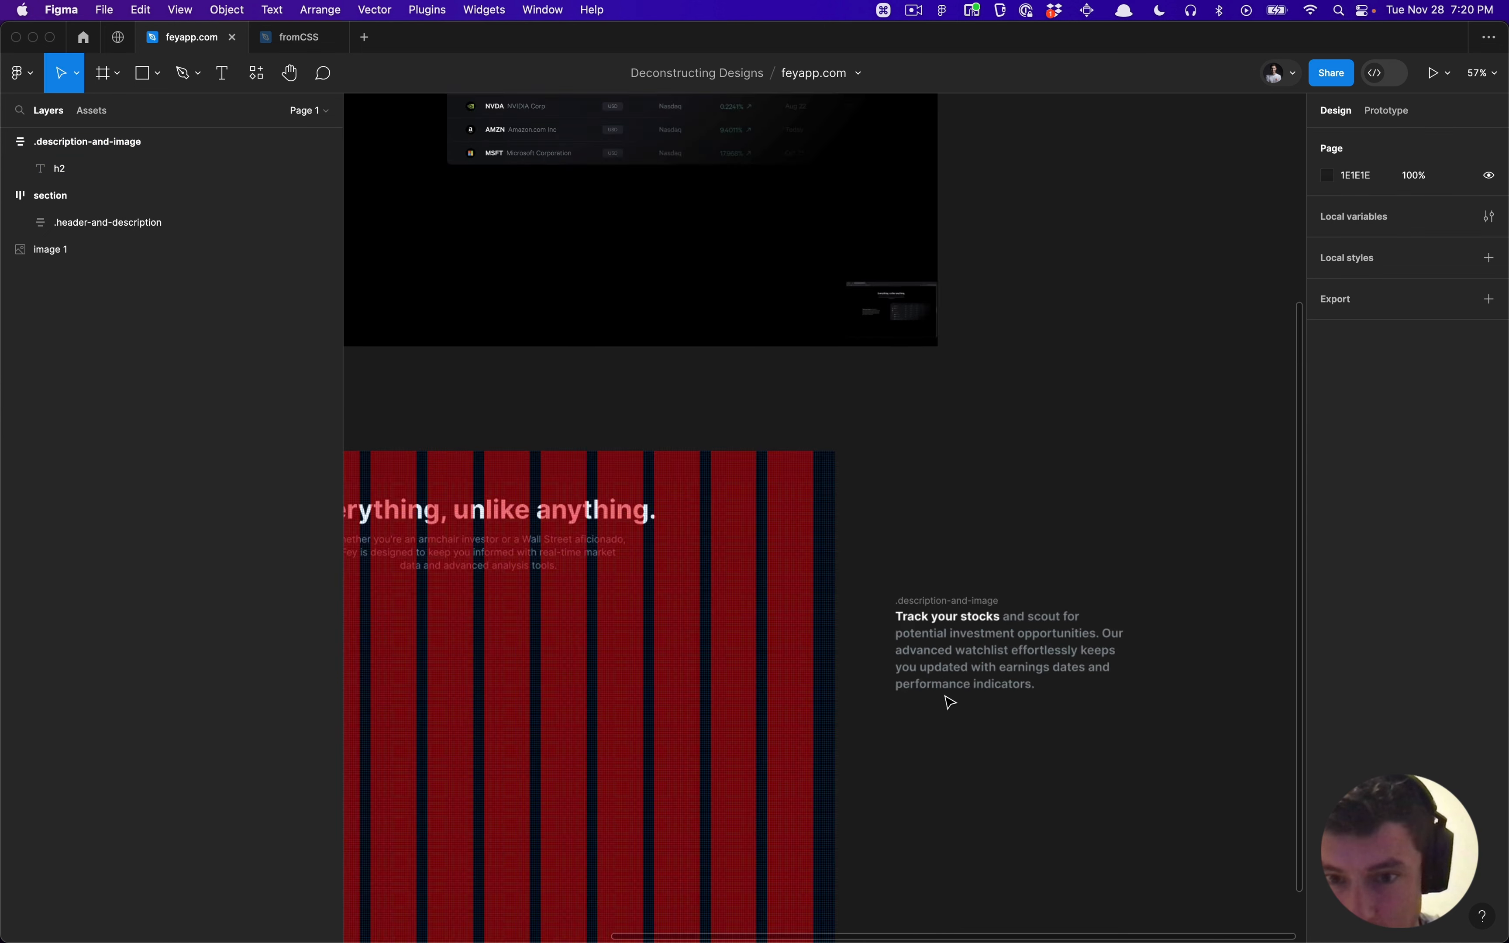
scroll(960, 639, down, 2)
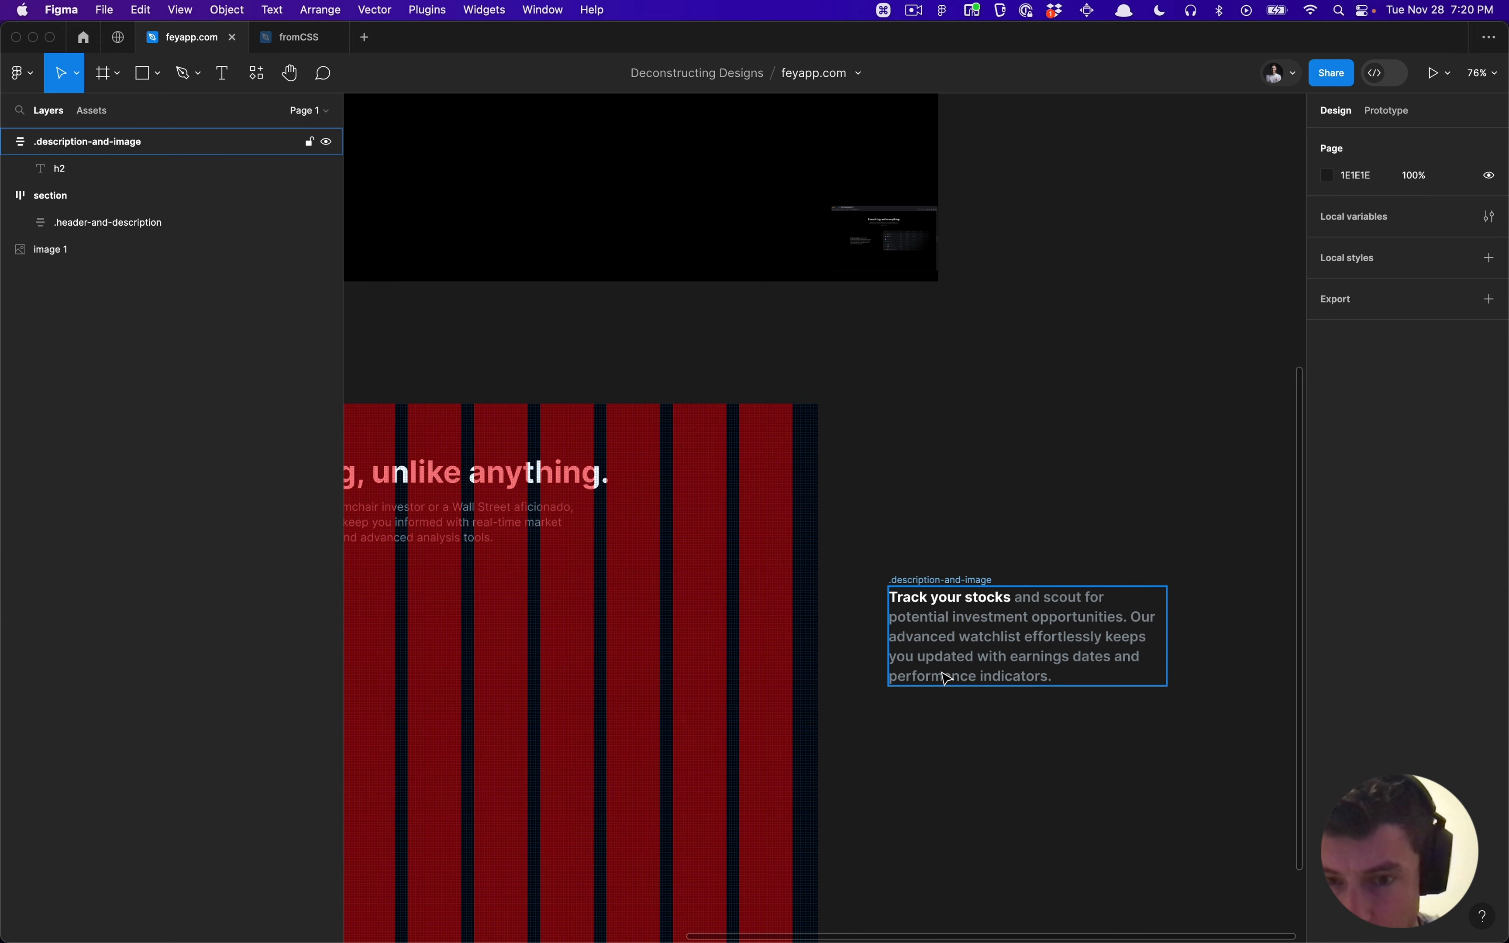
scroll(935, 798, down, 4)
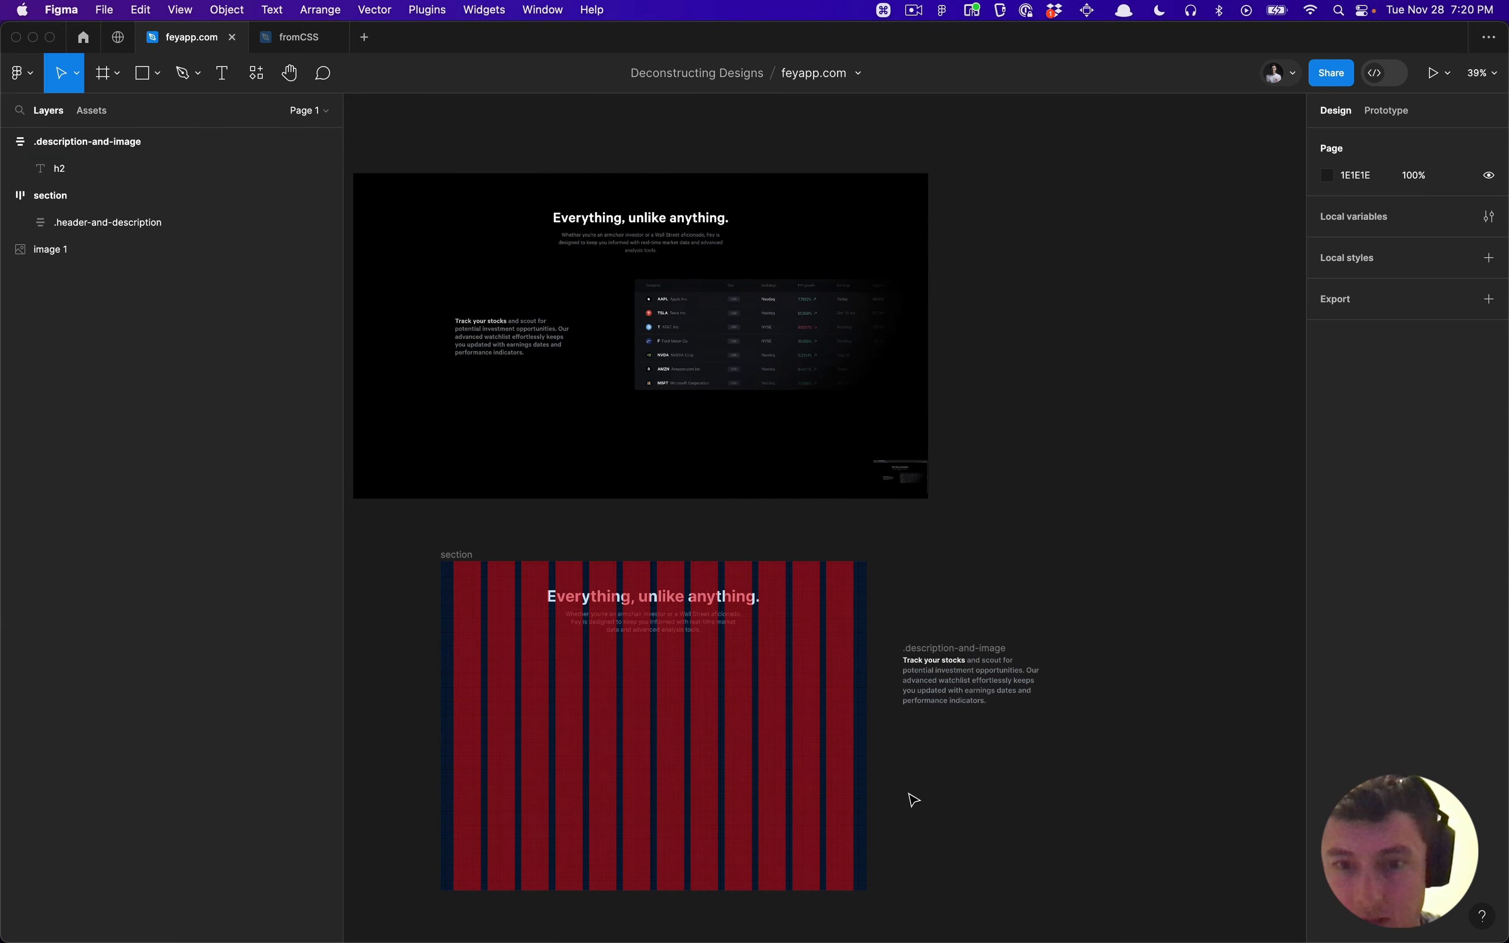
Step: Switch to Firefox, close the open developer tools window, and inspect the watchlist table area of the feyapp.com section
scroll(952, 581, down, 4)
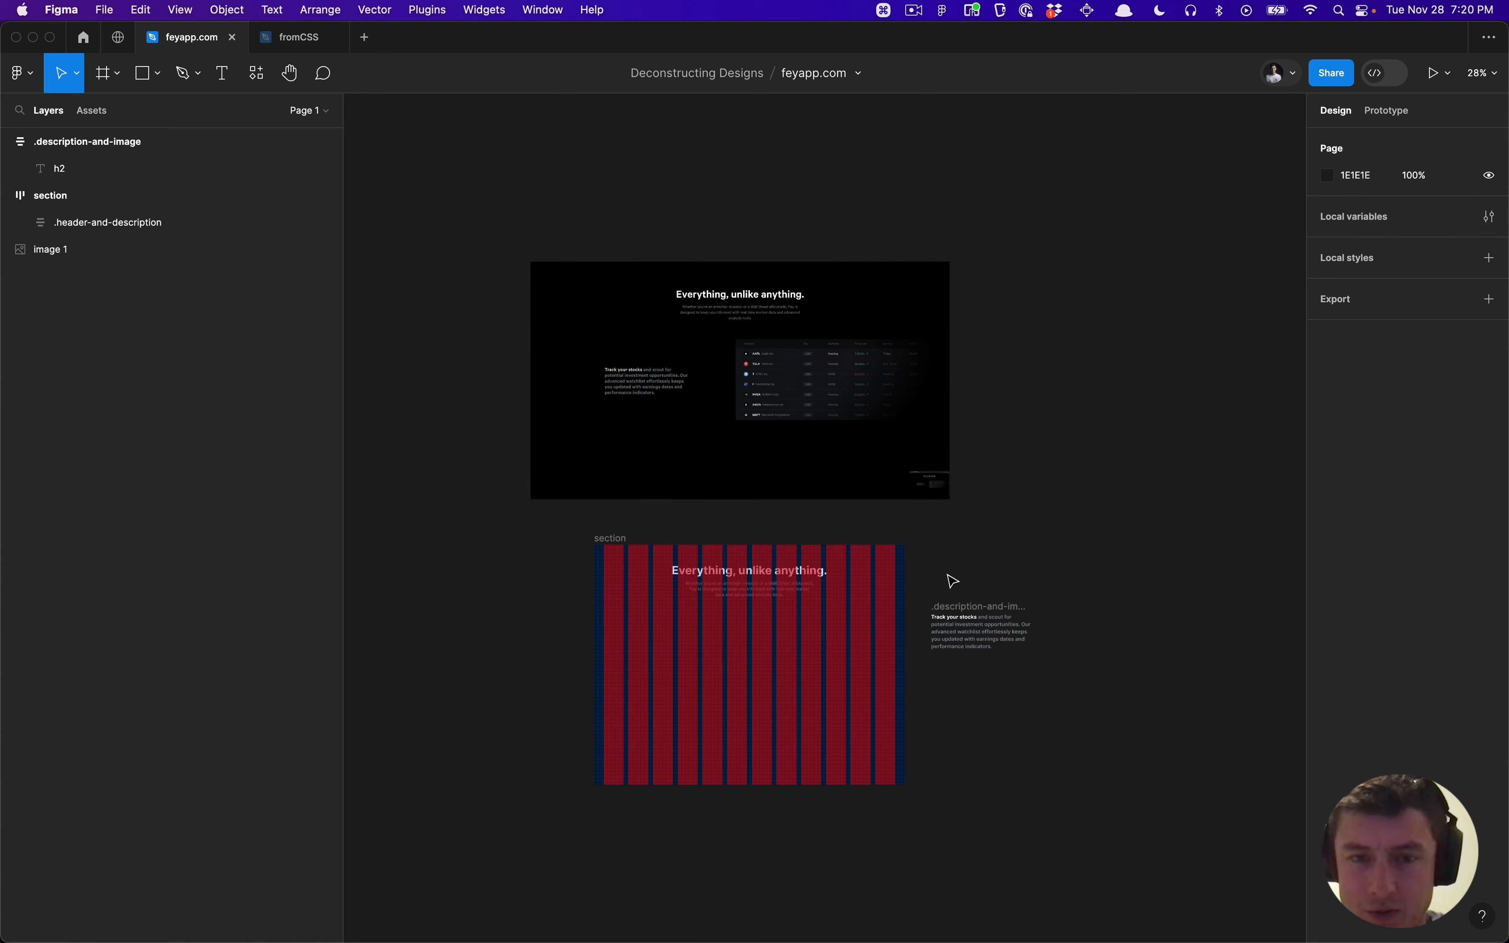
scroll(873, 536, up, 3)
key(super)
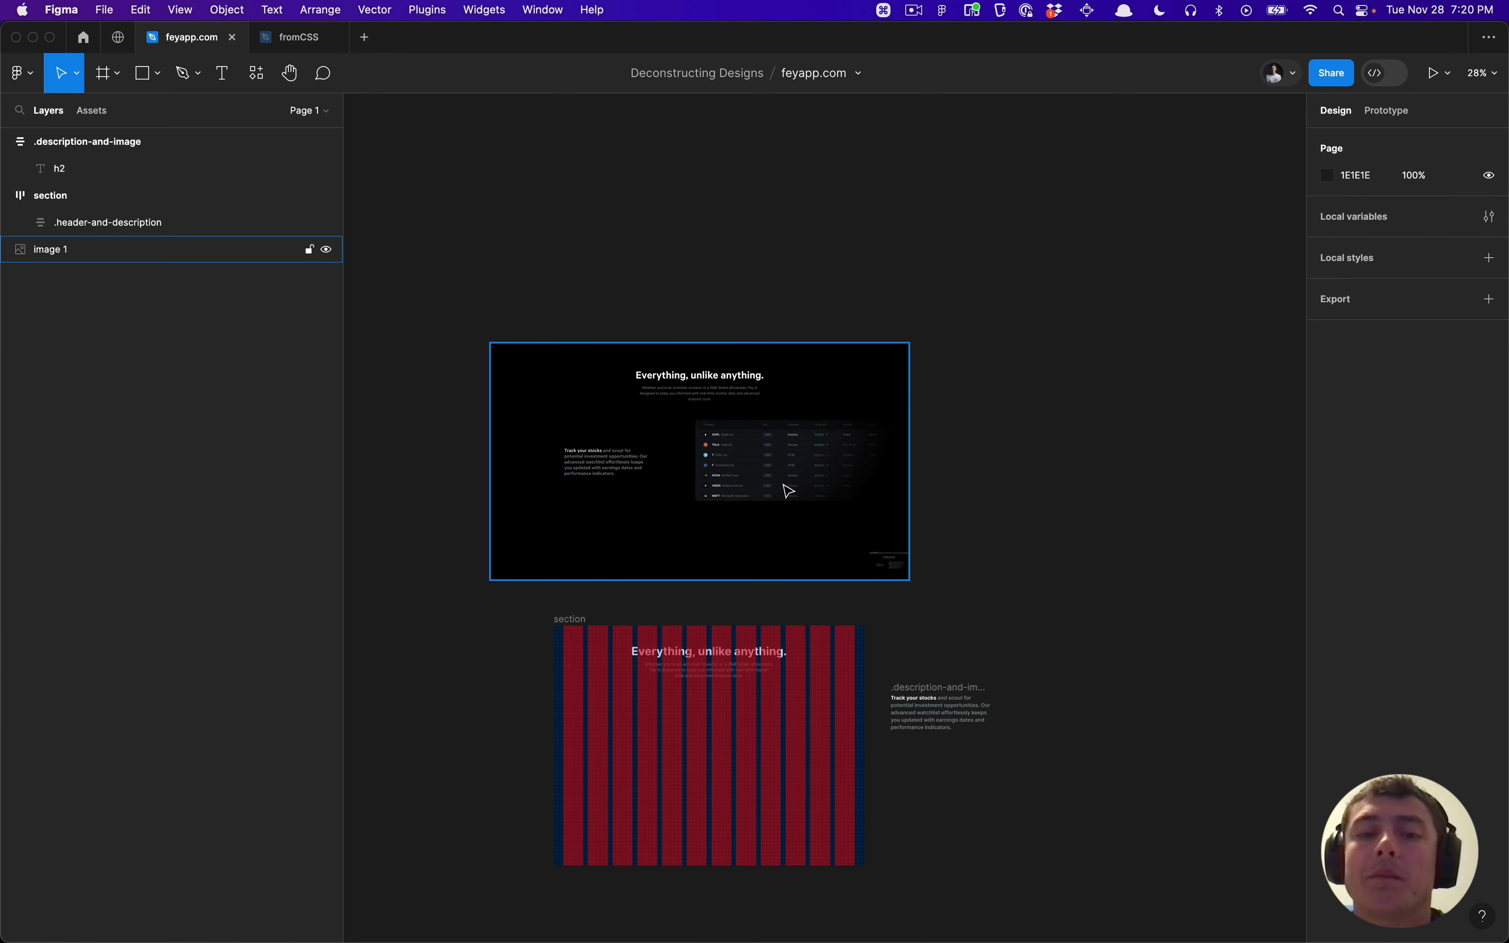
key(super+Tab)
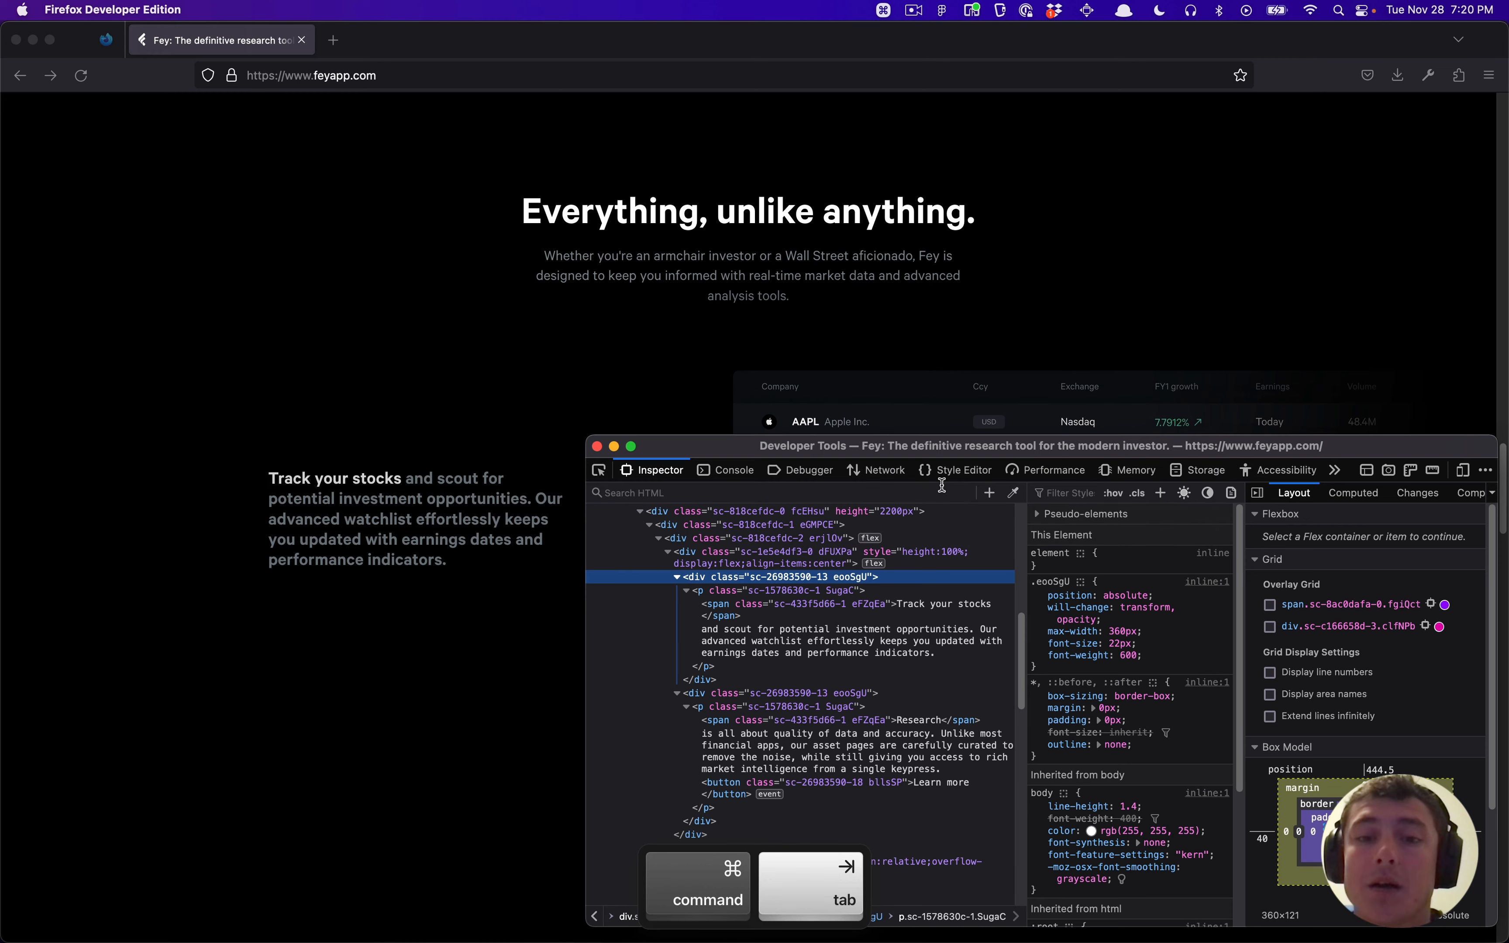
key(super+w)
drag(269, 478, 574, 637)
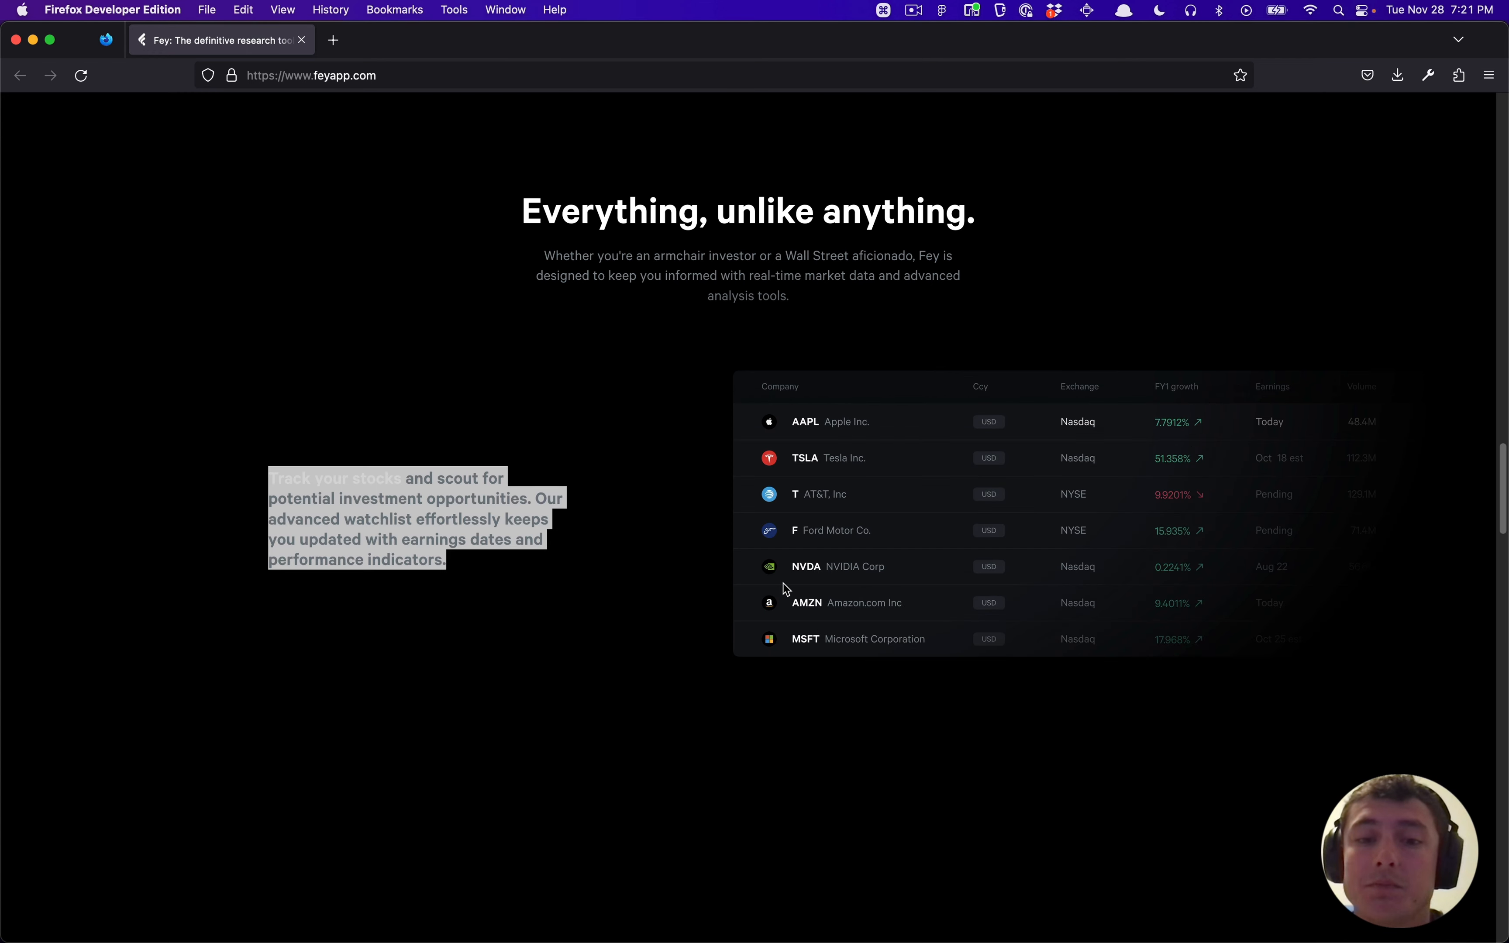
key(super+shift+c)
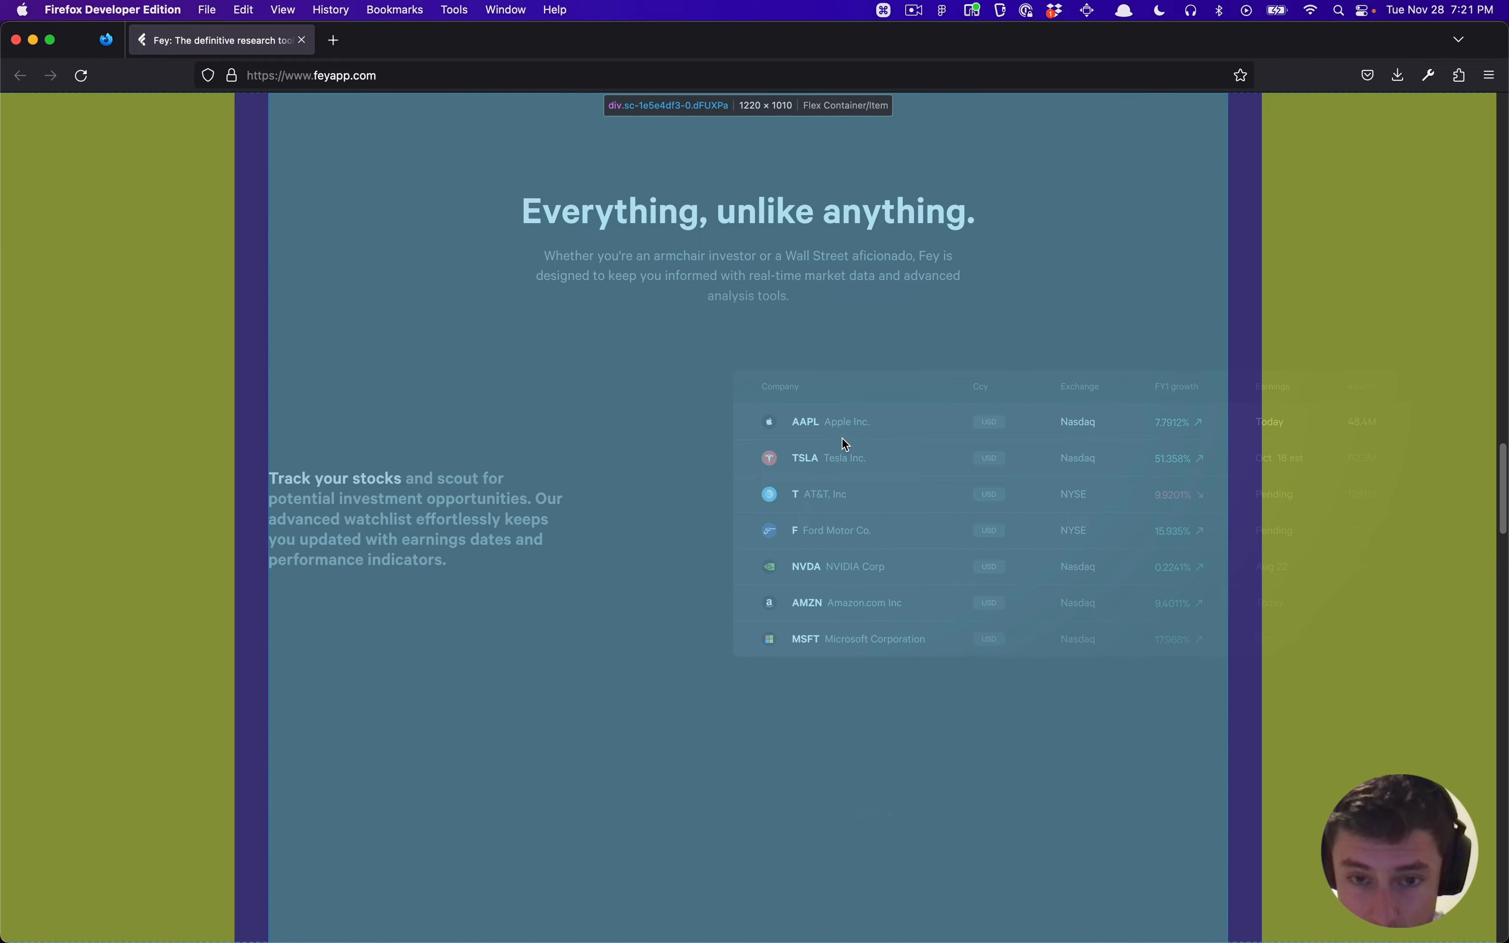
click(843, 441)
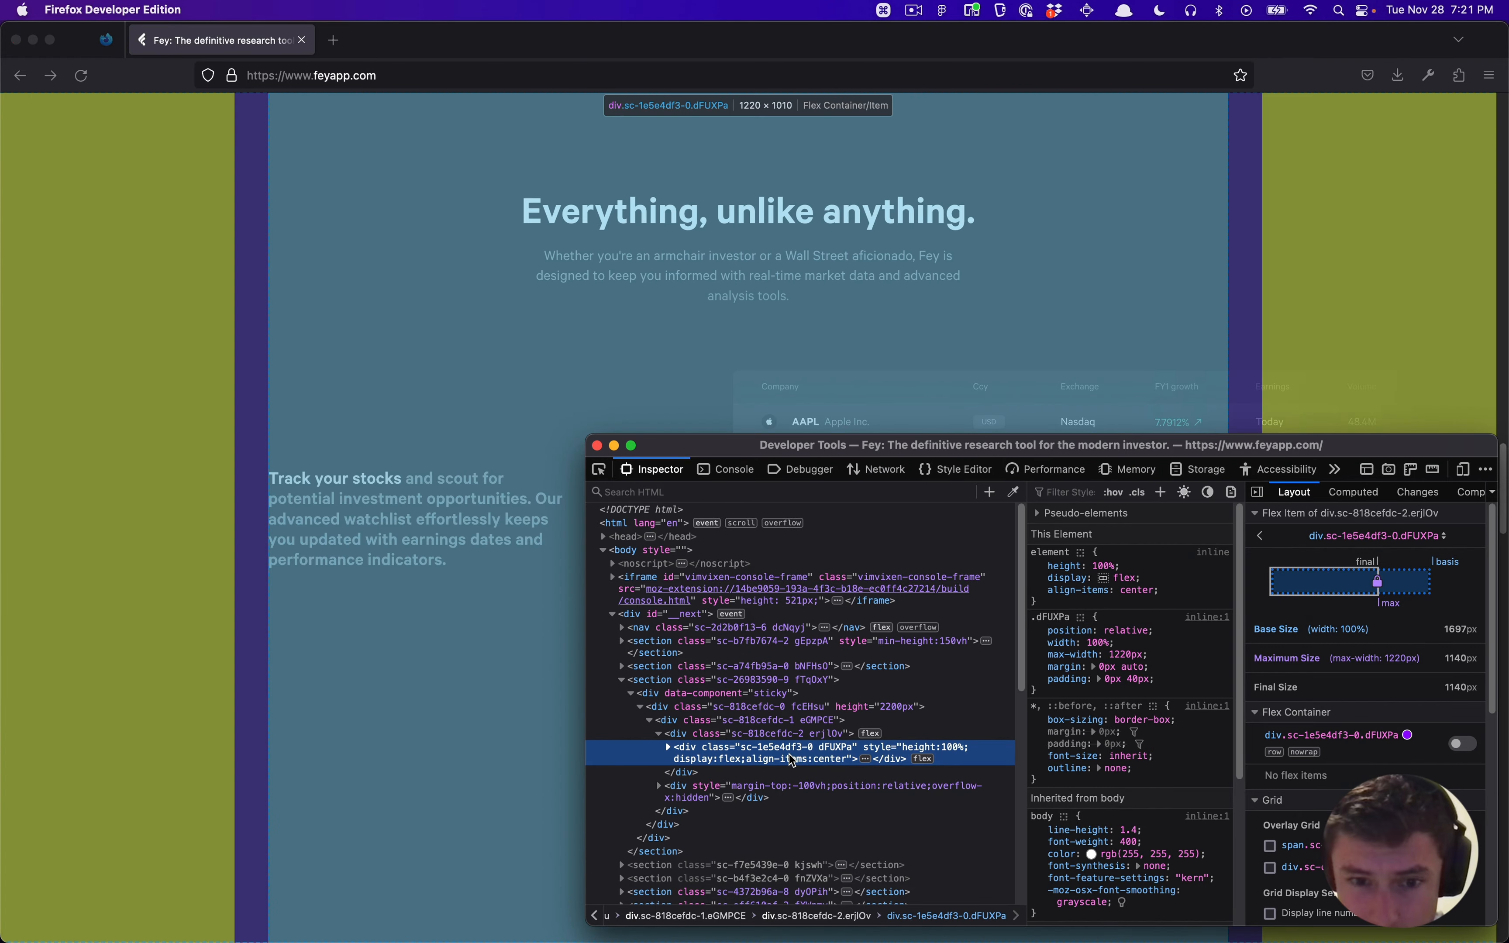
Step: Expand the flex container, its two description divs and the neighbouring overflow-hidden div to look for the watchlist image in the page markup
scroll(694, 749, down, 3)
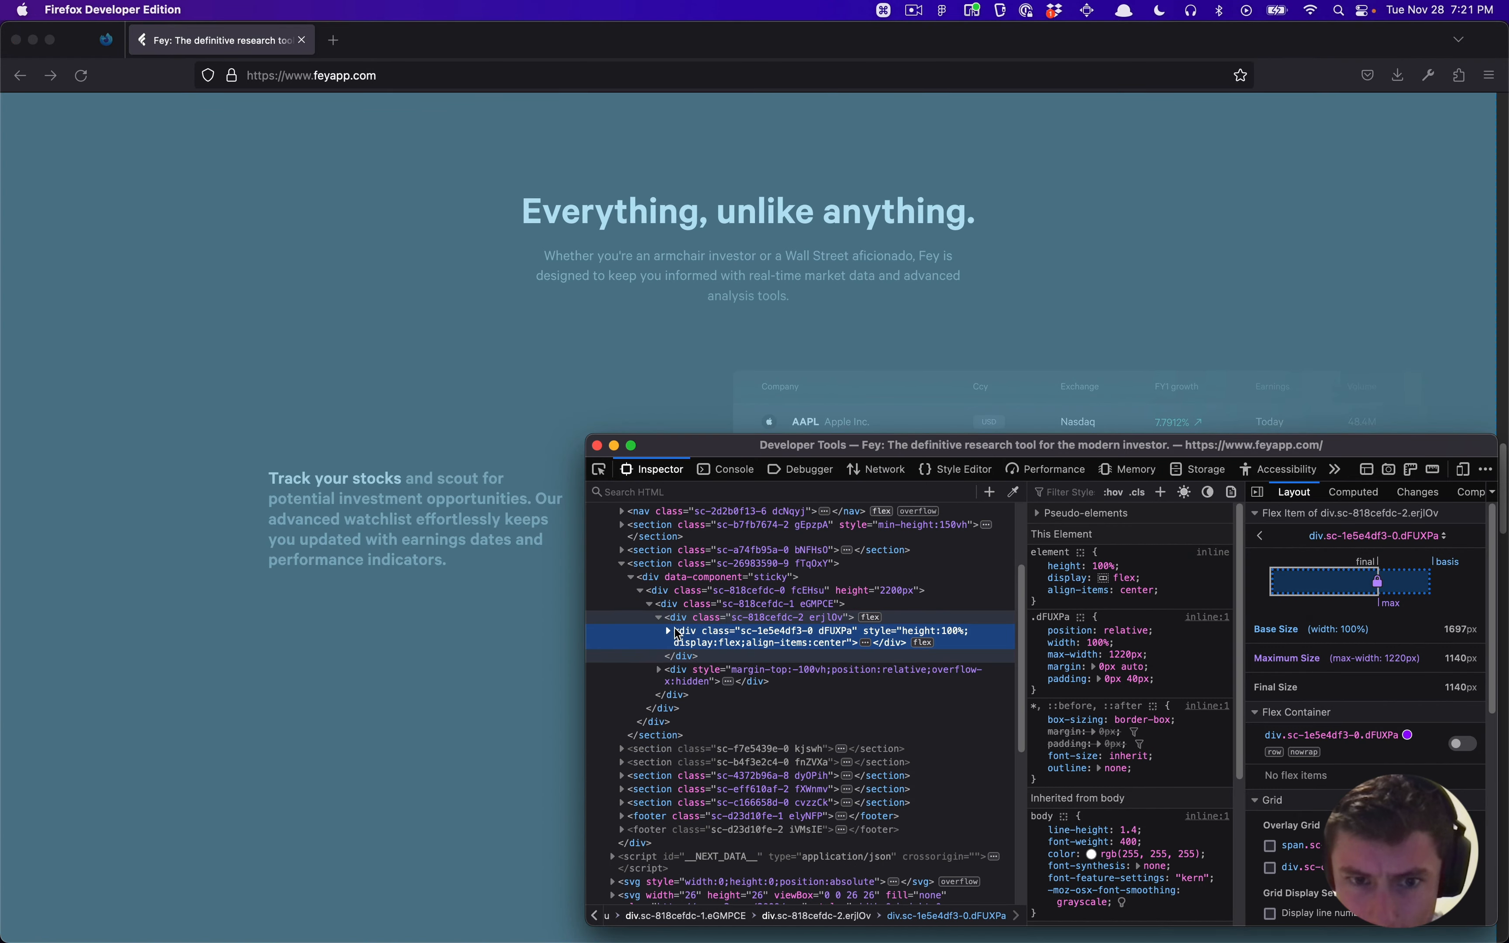
click(669, 632)
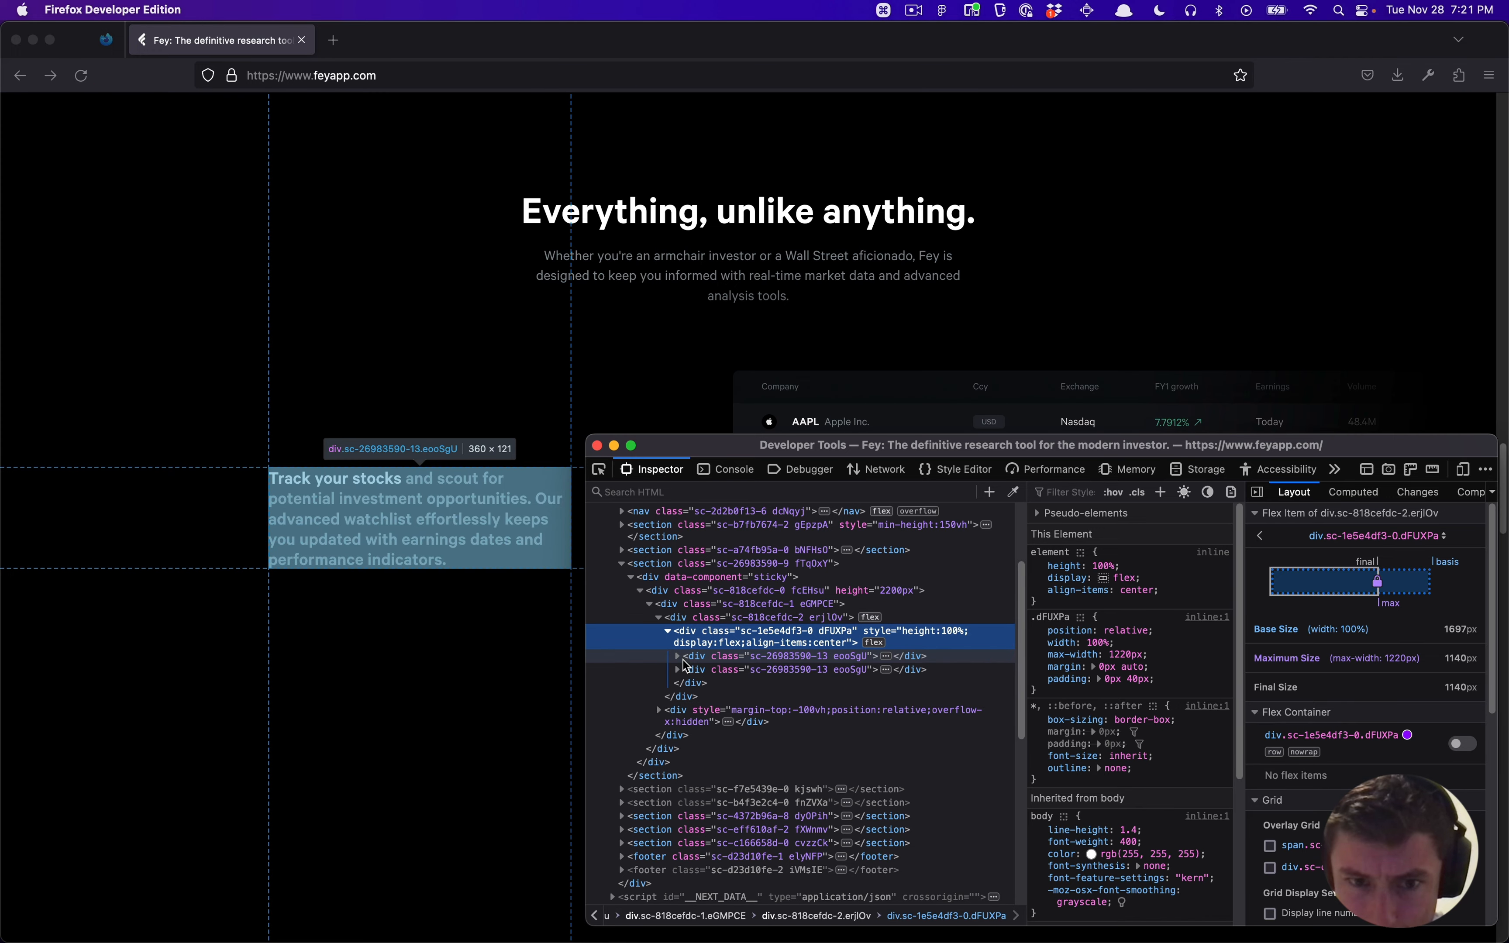
click(678, 656)
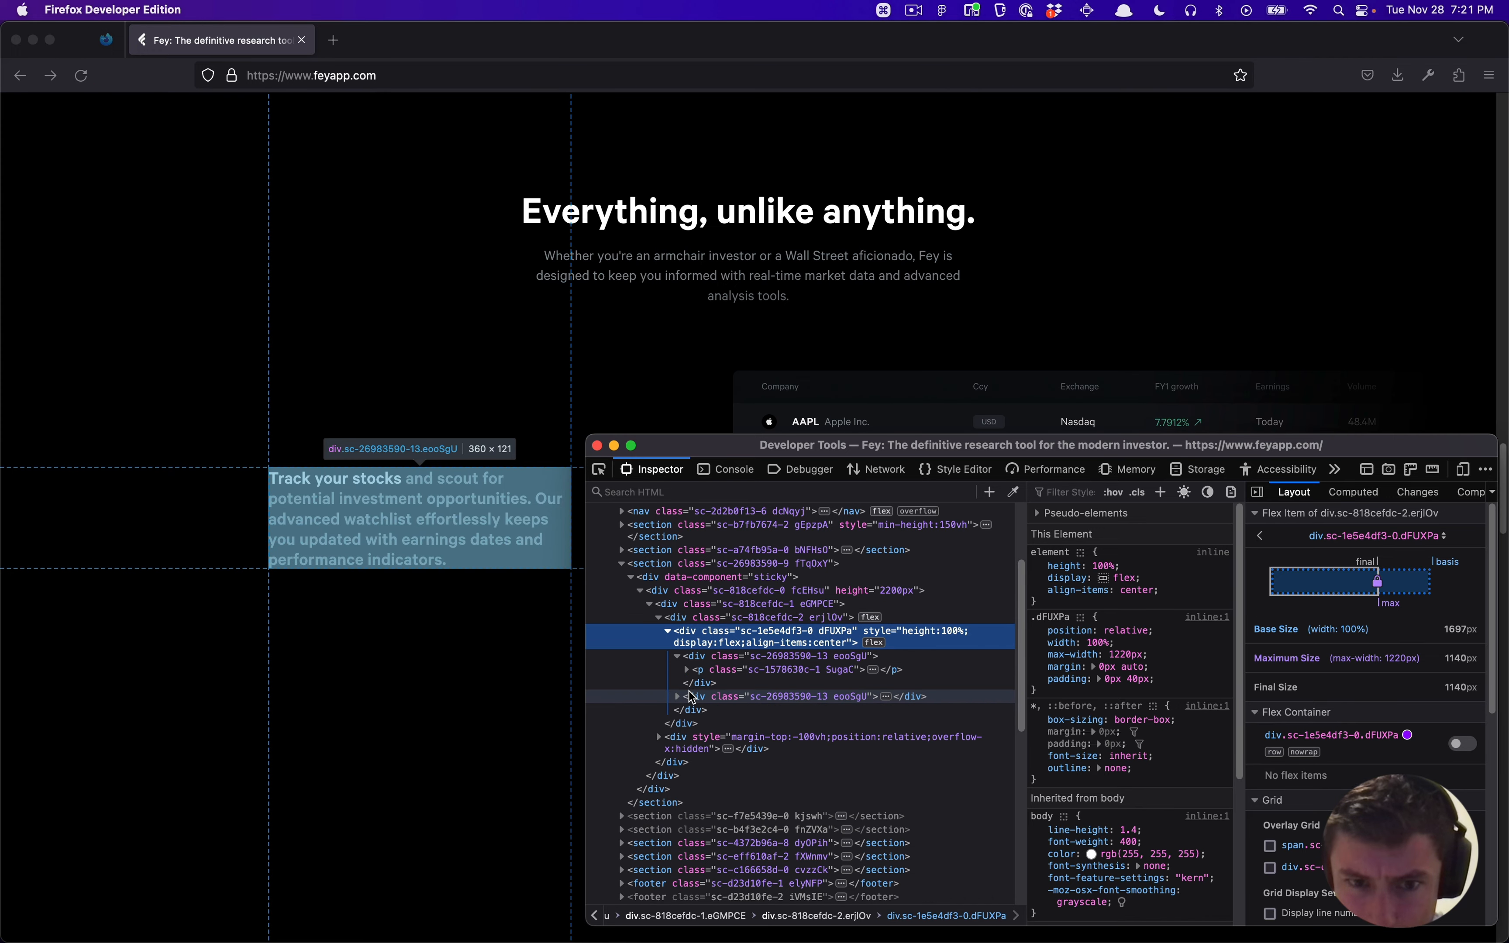
click(690, 696)
click(678, 696)
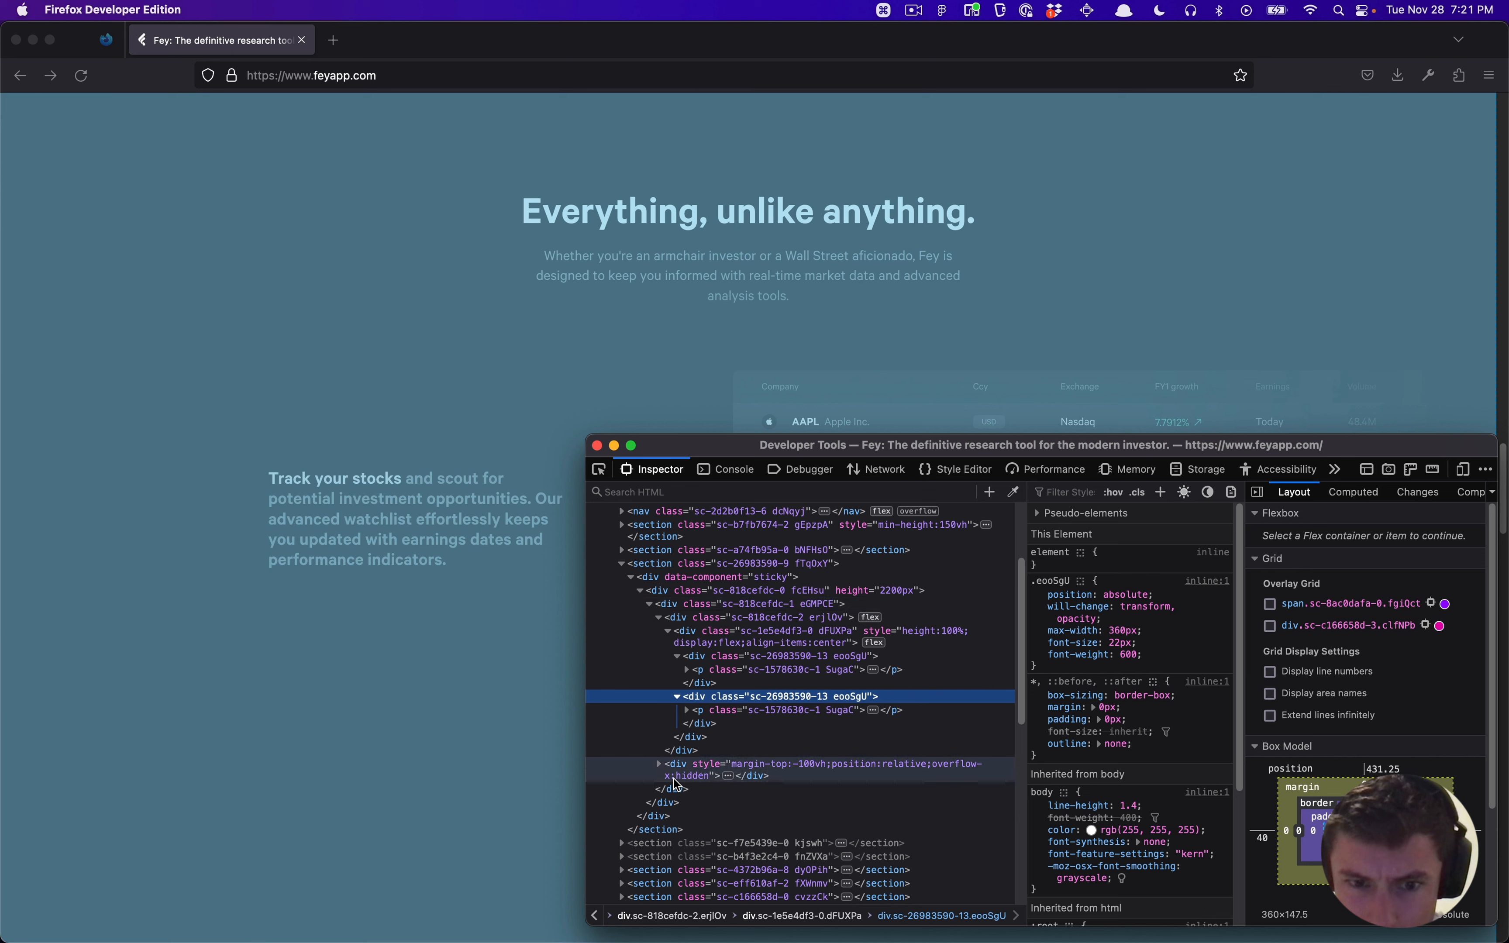
click(678, 775)
click(660, 764)
scroll(663, 768, down, 3)
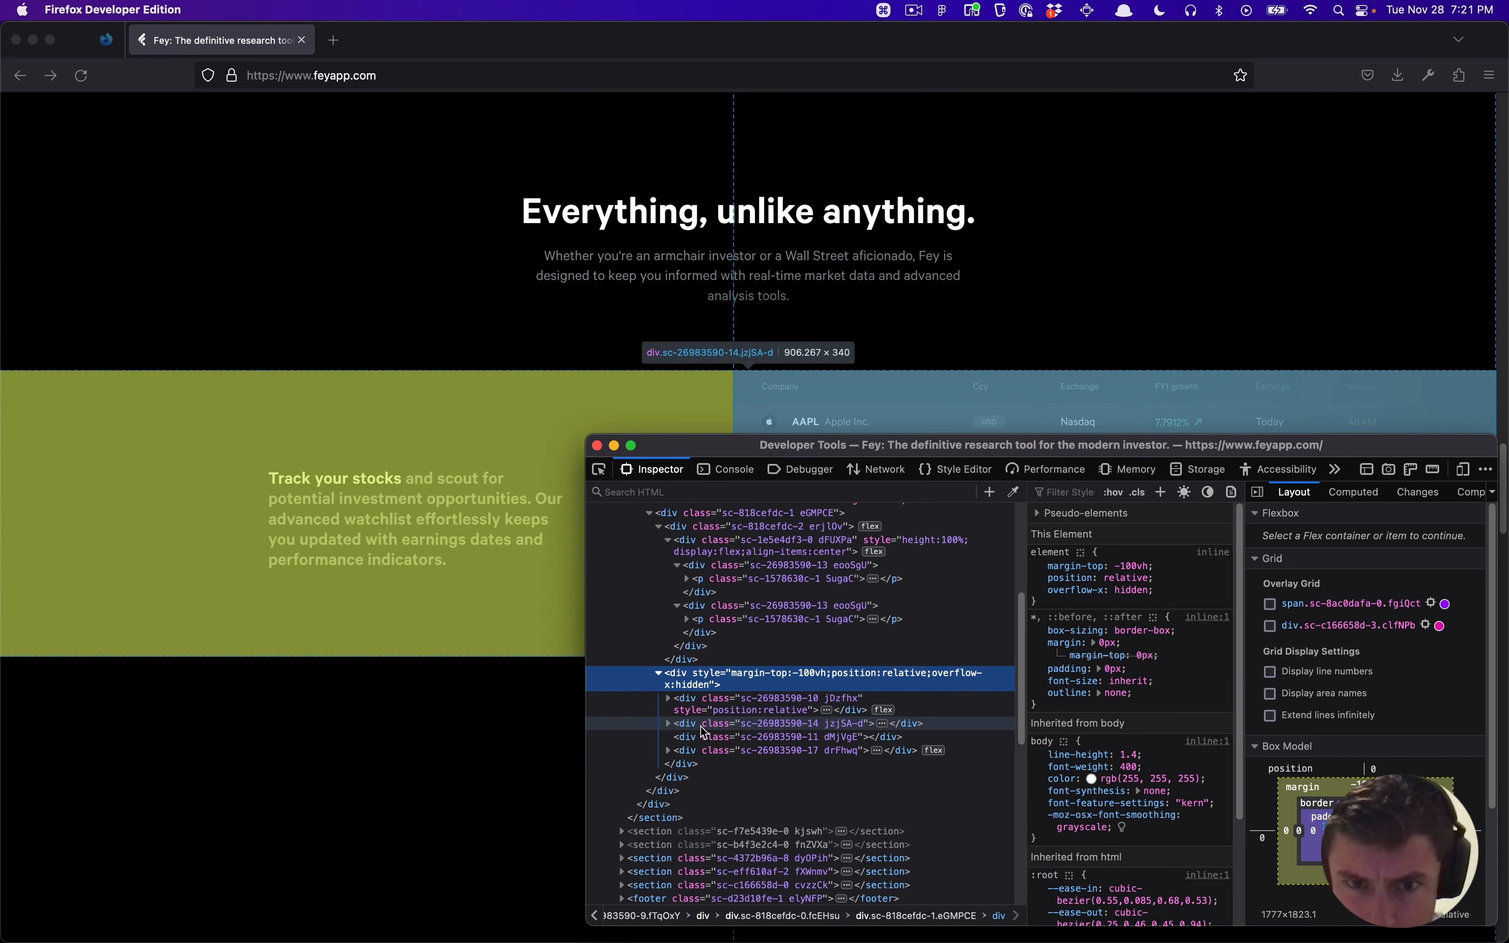
Step: Examine the styles of the jzjSA-d wrapper, the nested hJRzmp container and the Fey watchlist image inside it
click(704, 723)
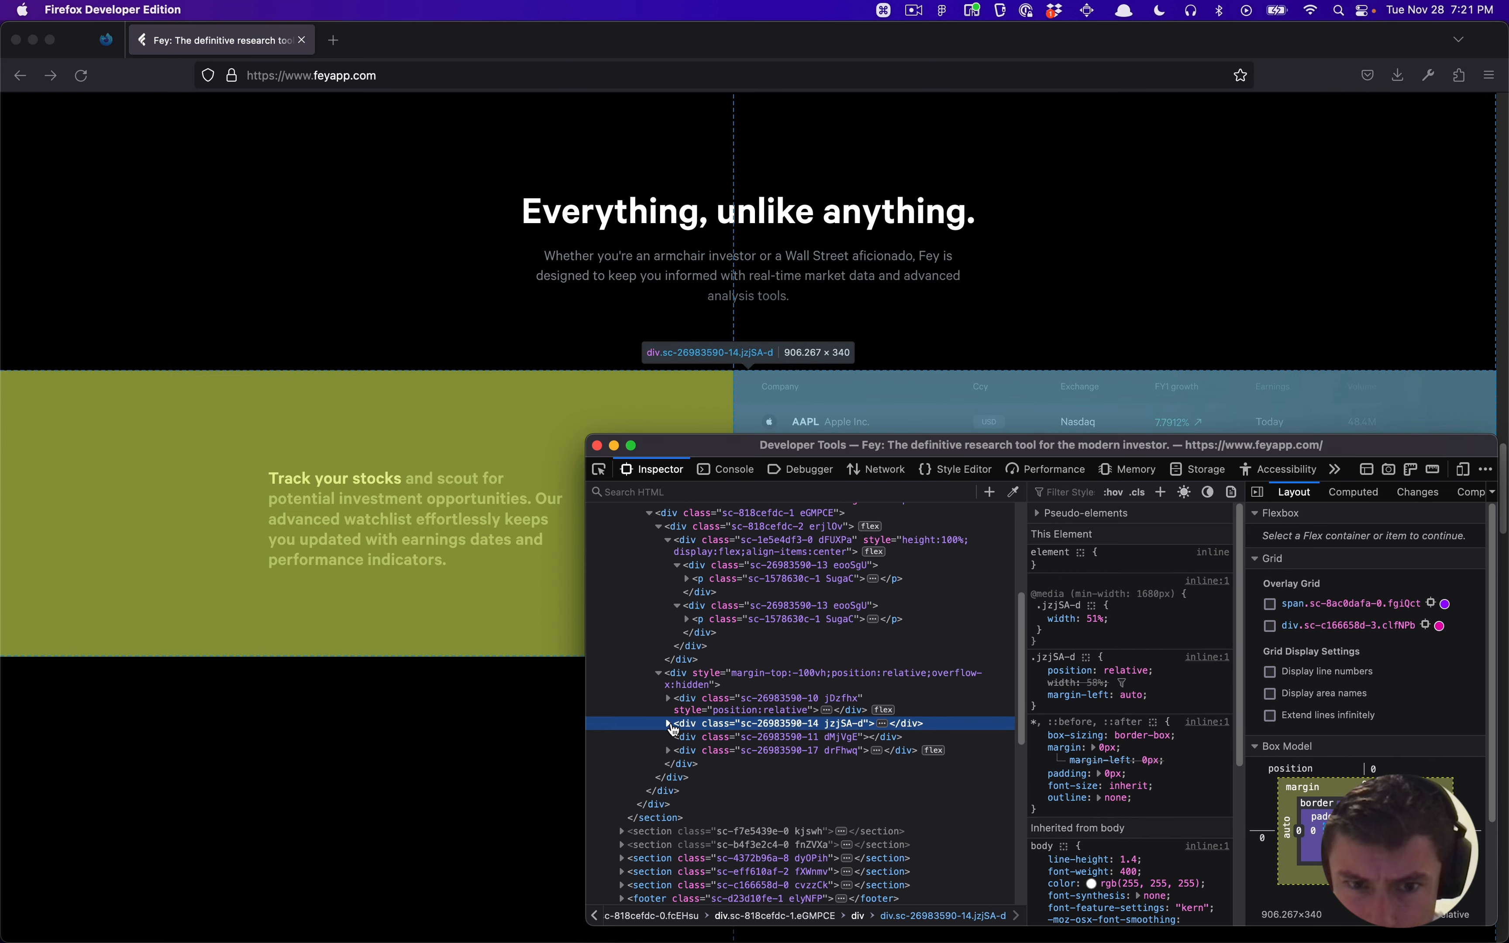
click(668, 723)
click(697, 738)
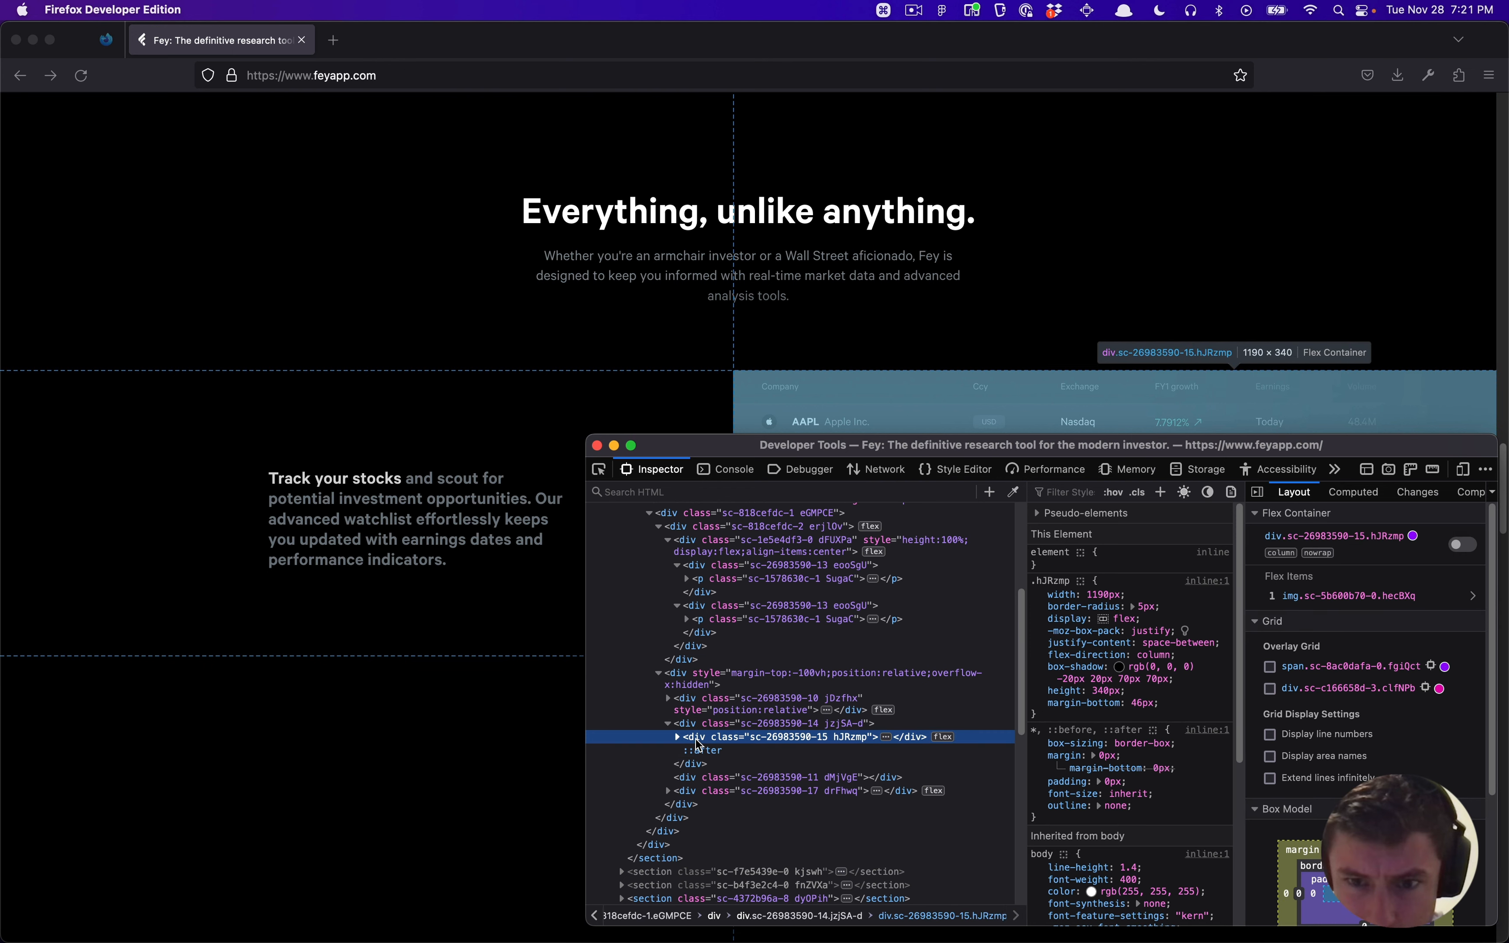
click(696, 724)
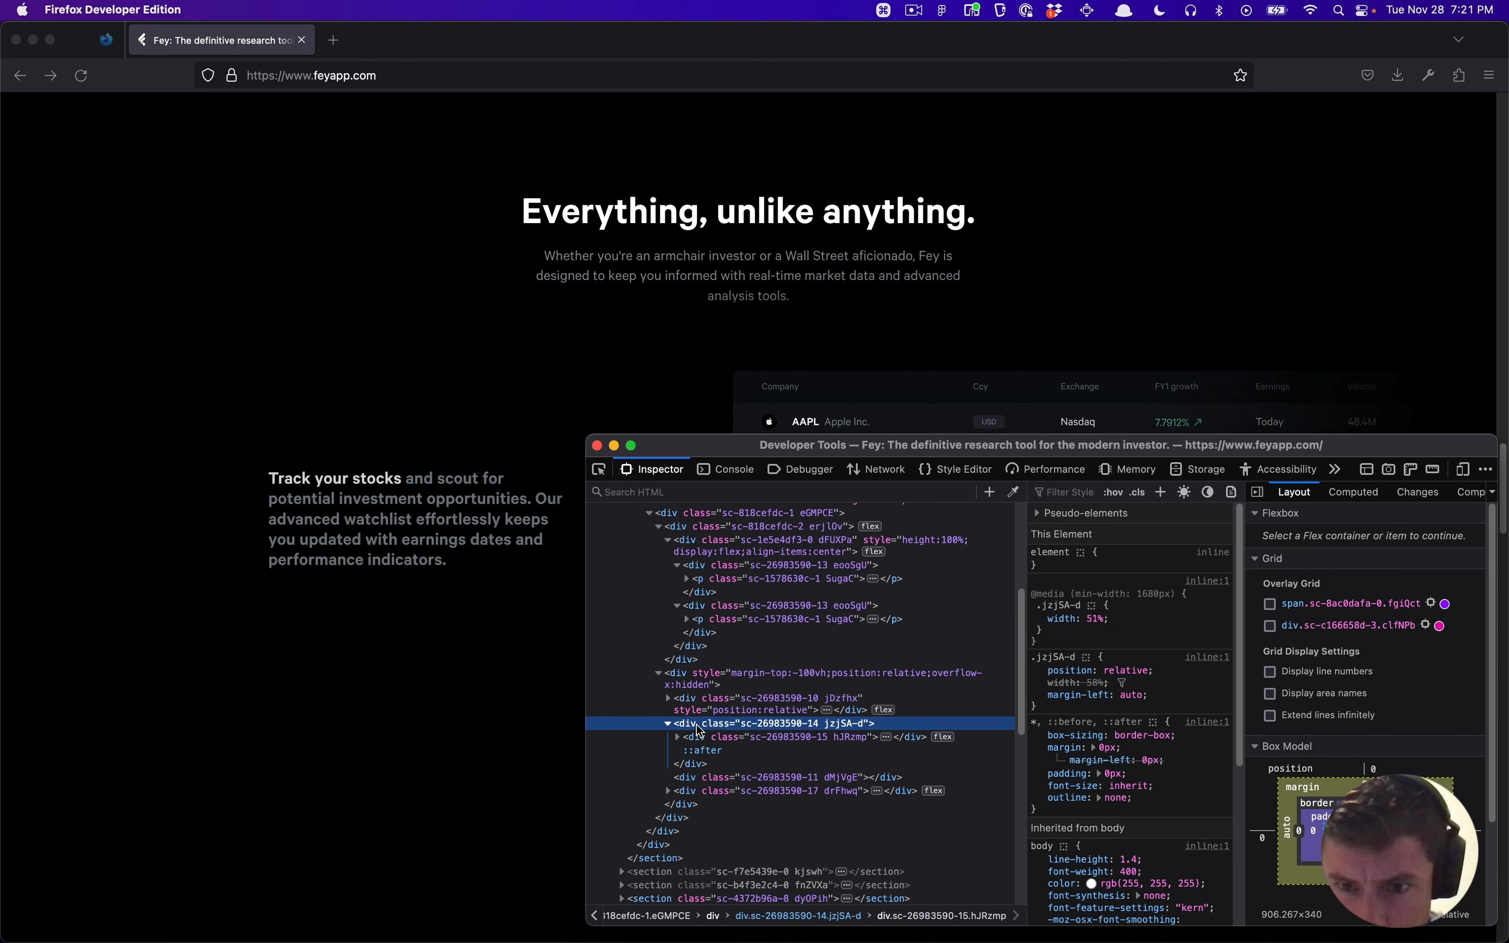
click(699, 738)
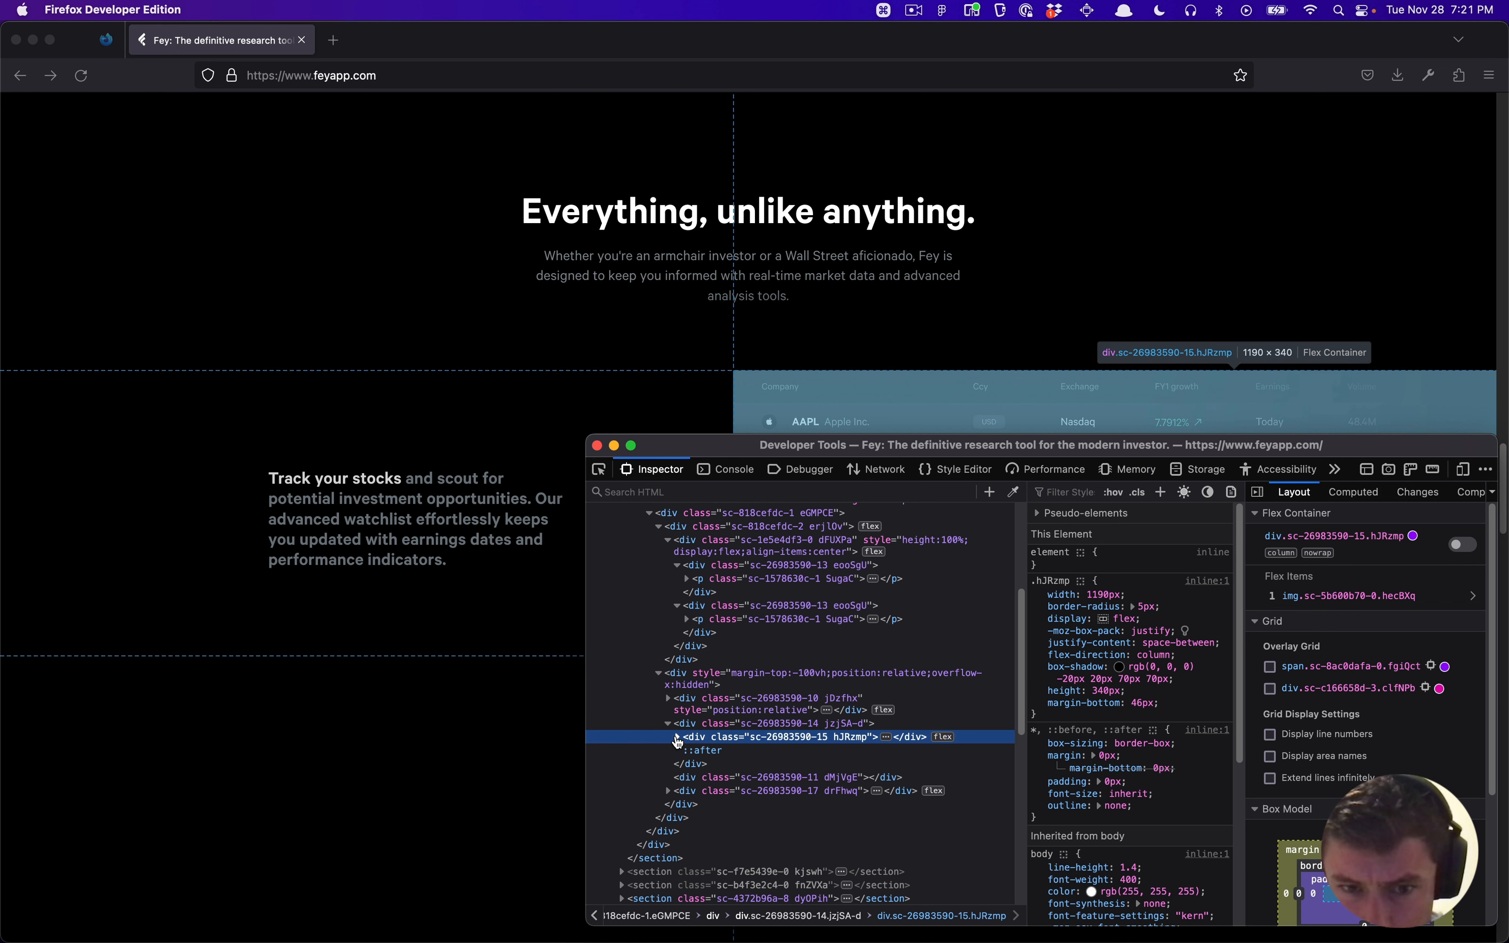
click(678, 739)
click(790, 757)
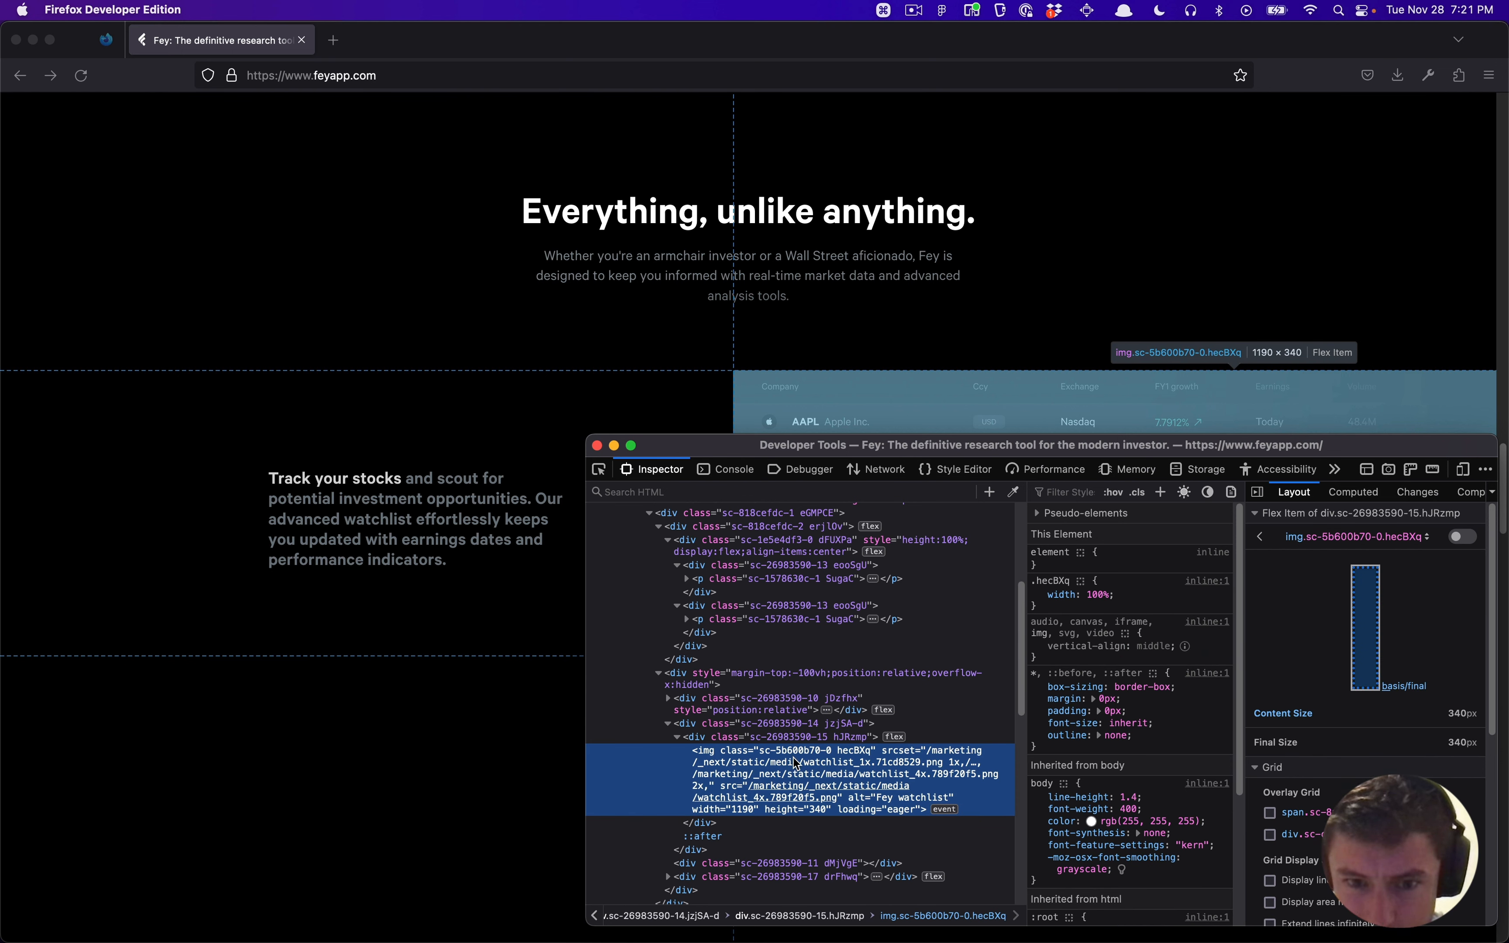
Step: Open the watchlist_4x PNG source in its own browser tab and copy the image
mouse_move(802, 794)
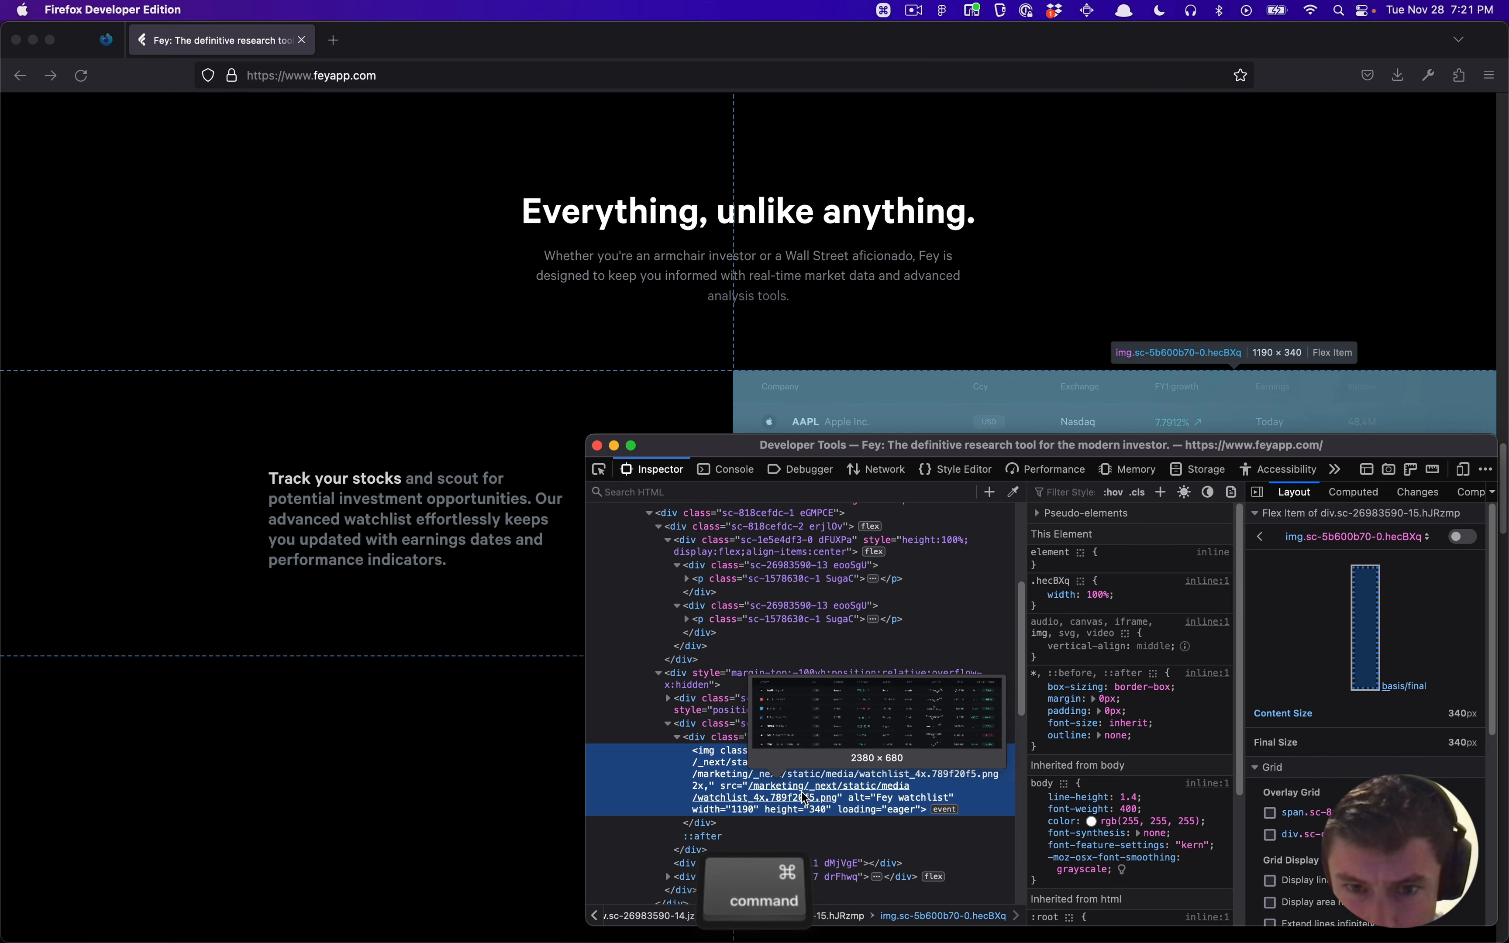
super+click(802, 791)
right_click(524, 435)
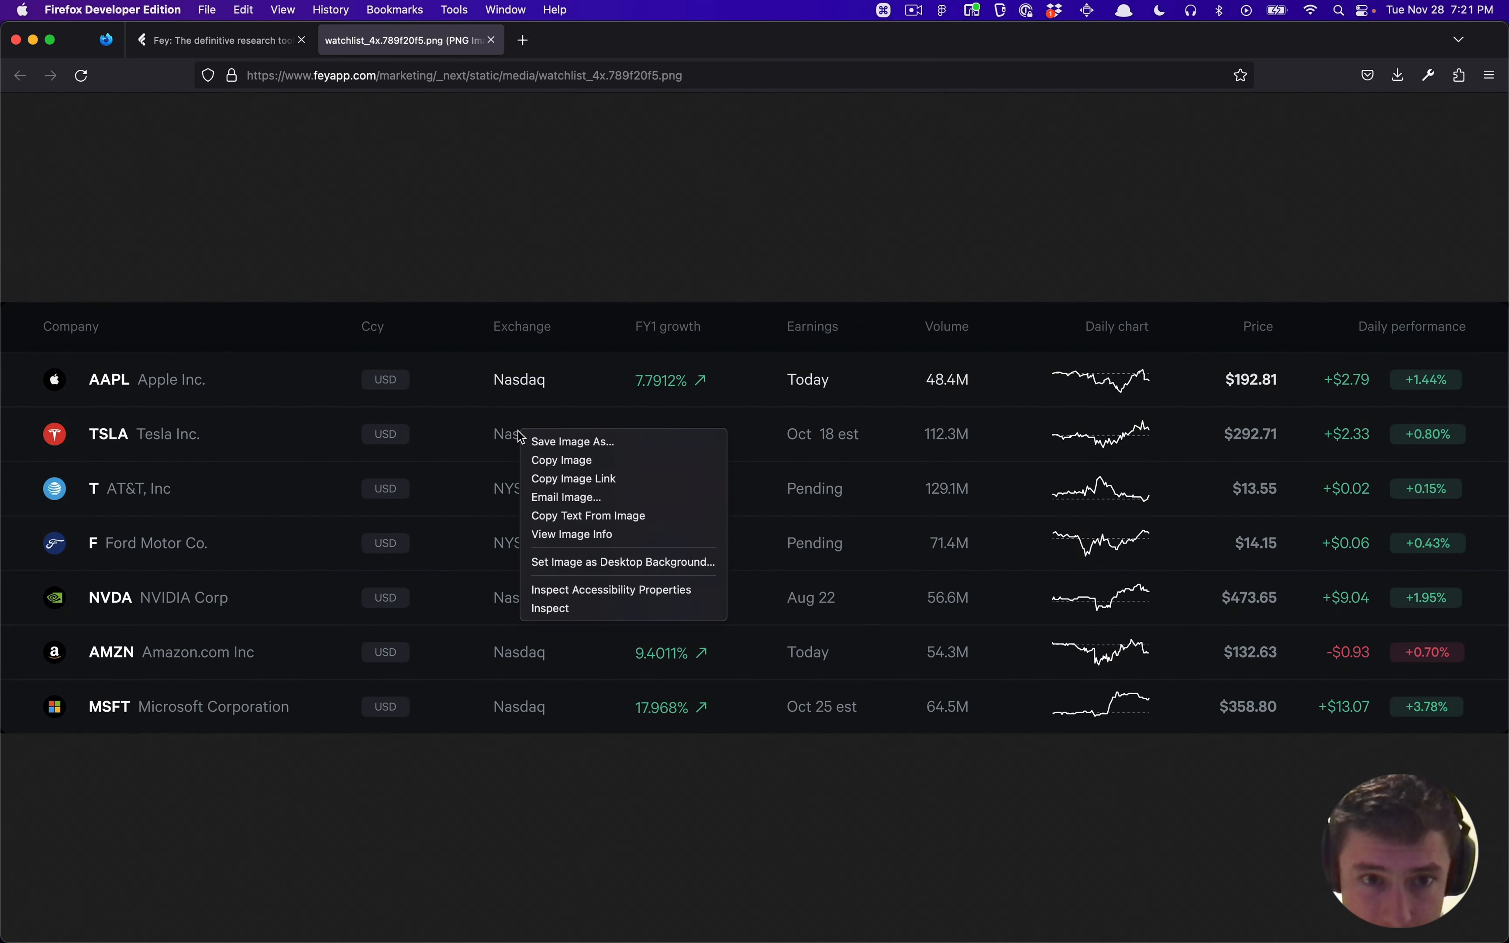
click(557, 477)
right_click(555, 467)
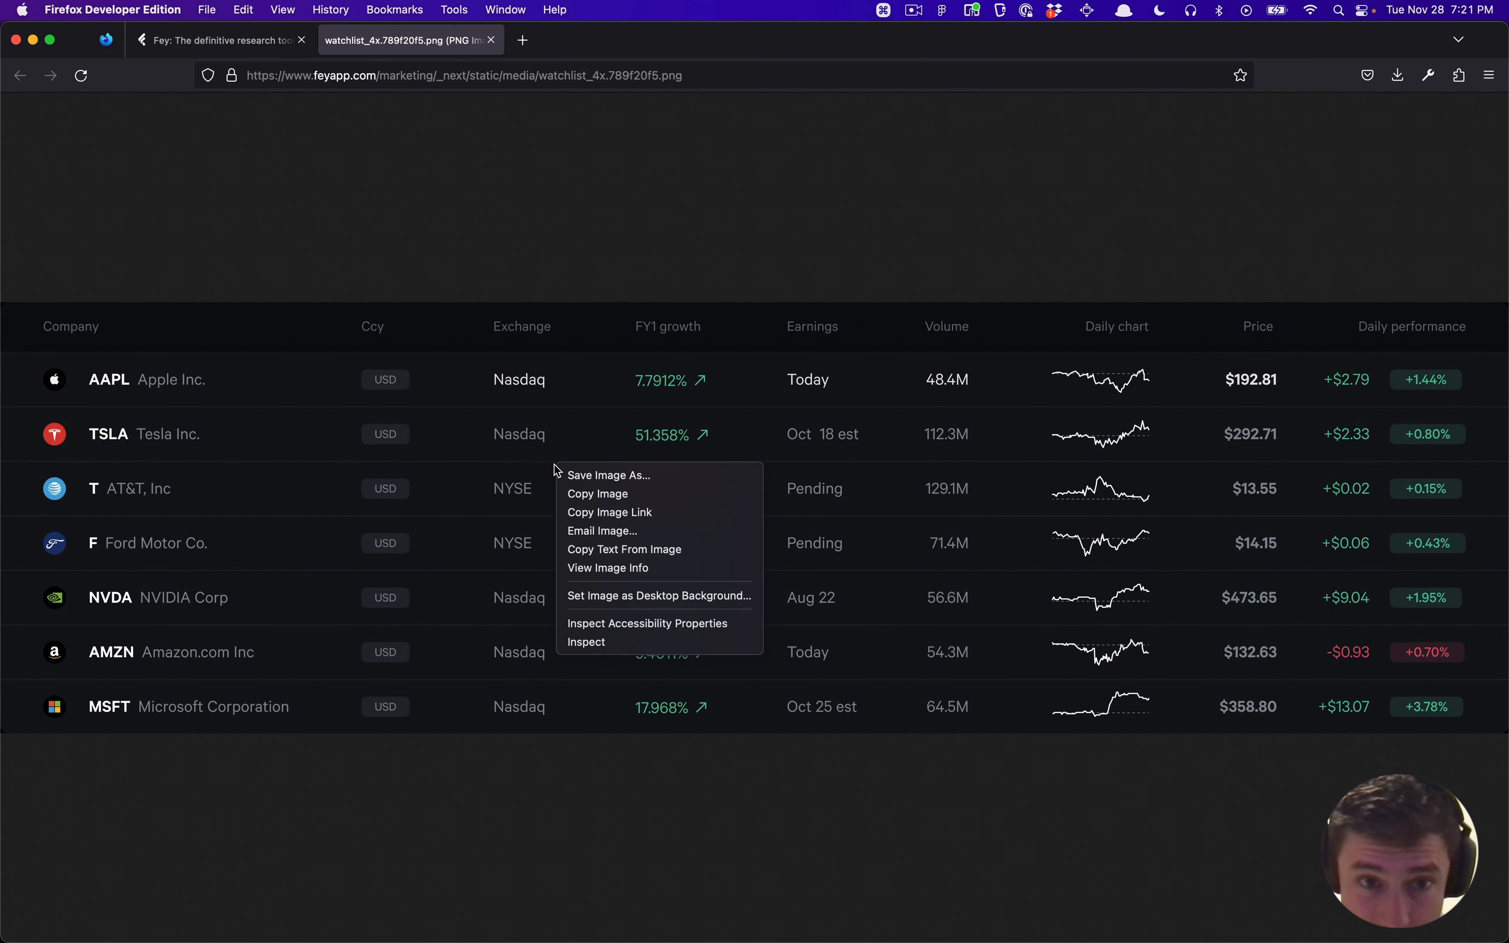
click(598, 493)
Step: Switch to Figma, paste the watchlist image onto the canvas, and move it well to the right of the reference screenshot
key(super+Tab)
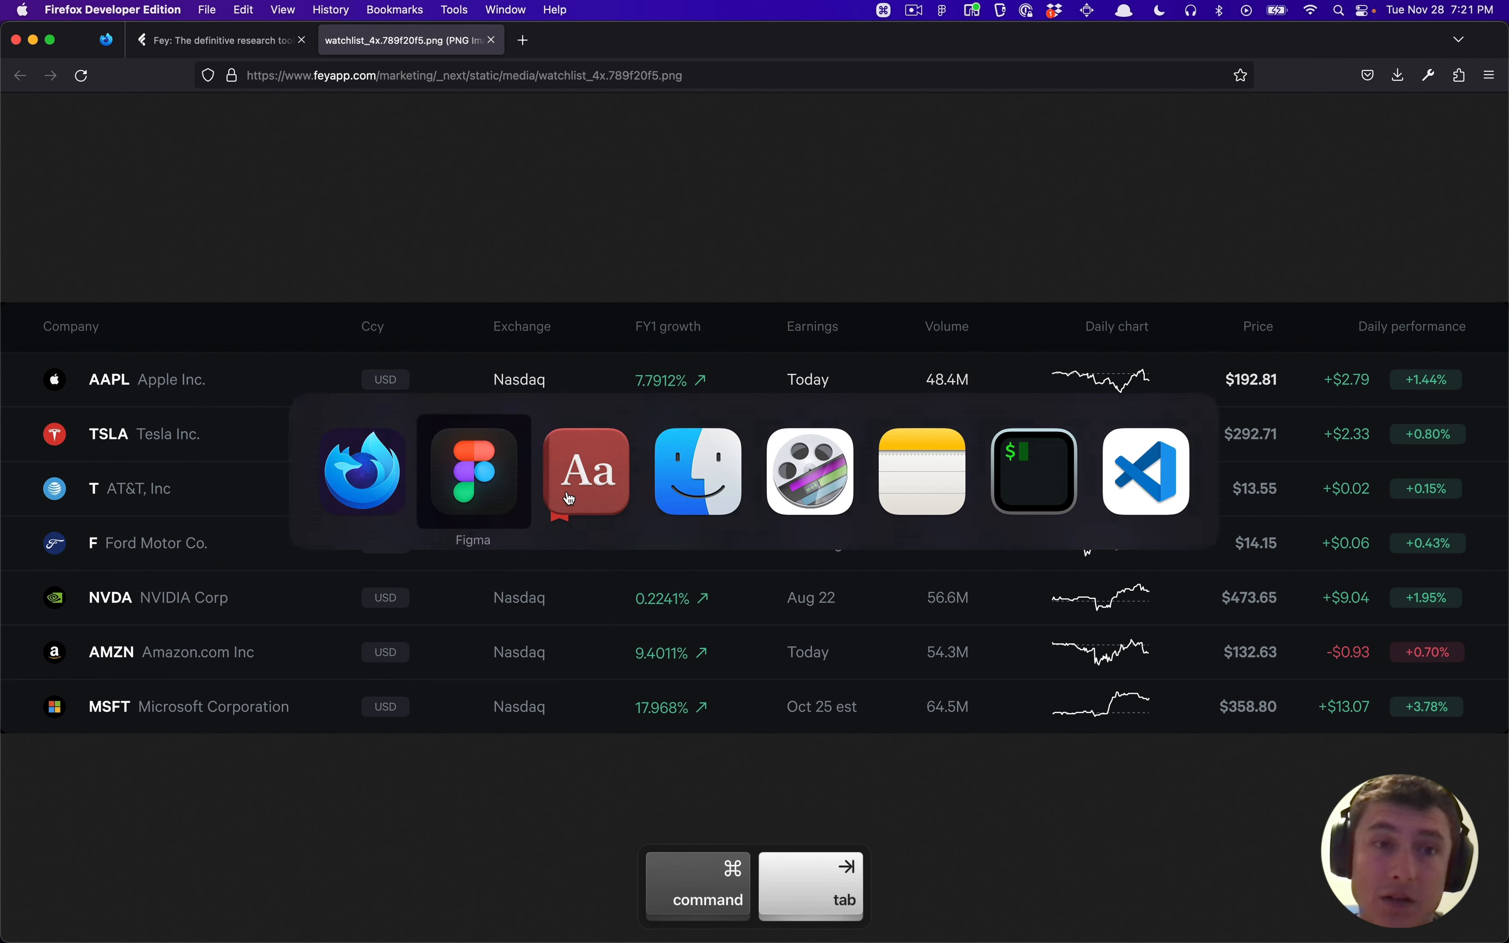
click(977, 512)
key(super+v)
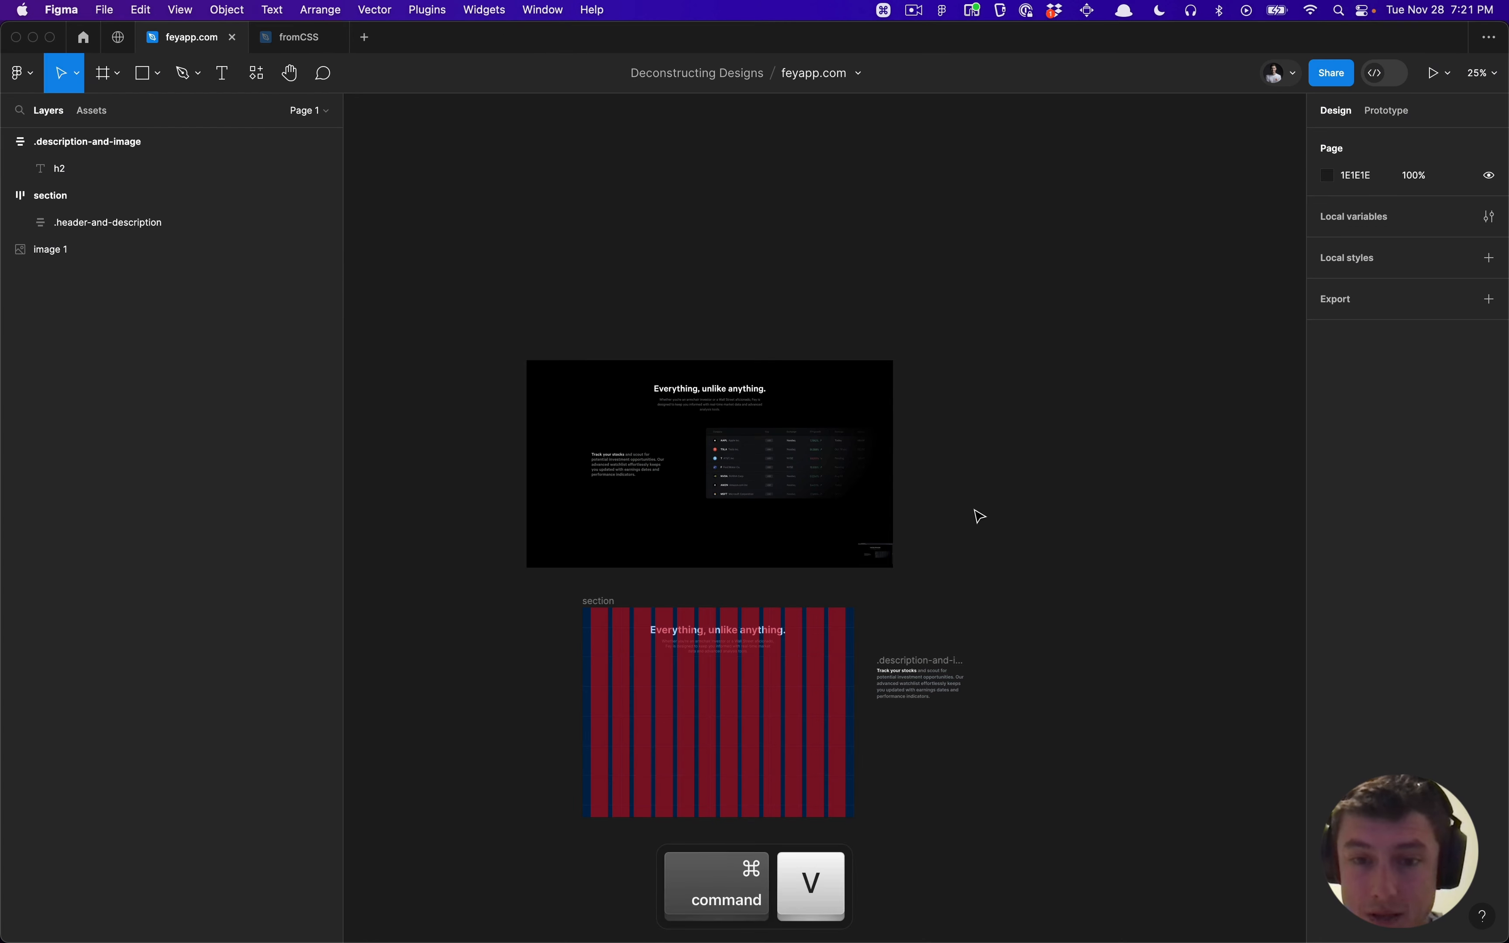
drag(773, 504, 1370, 434)
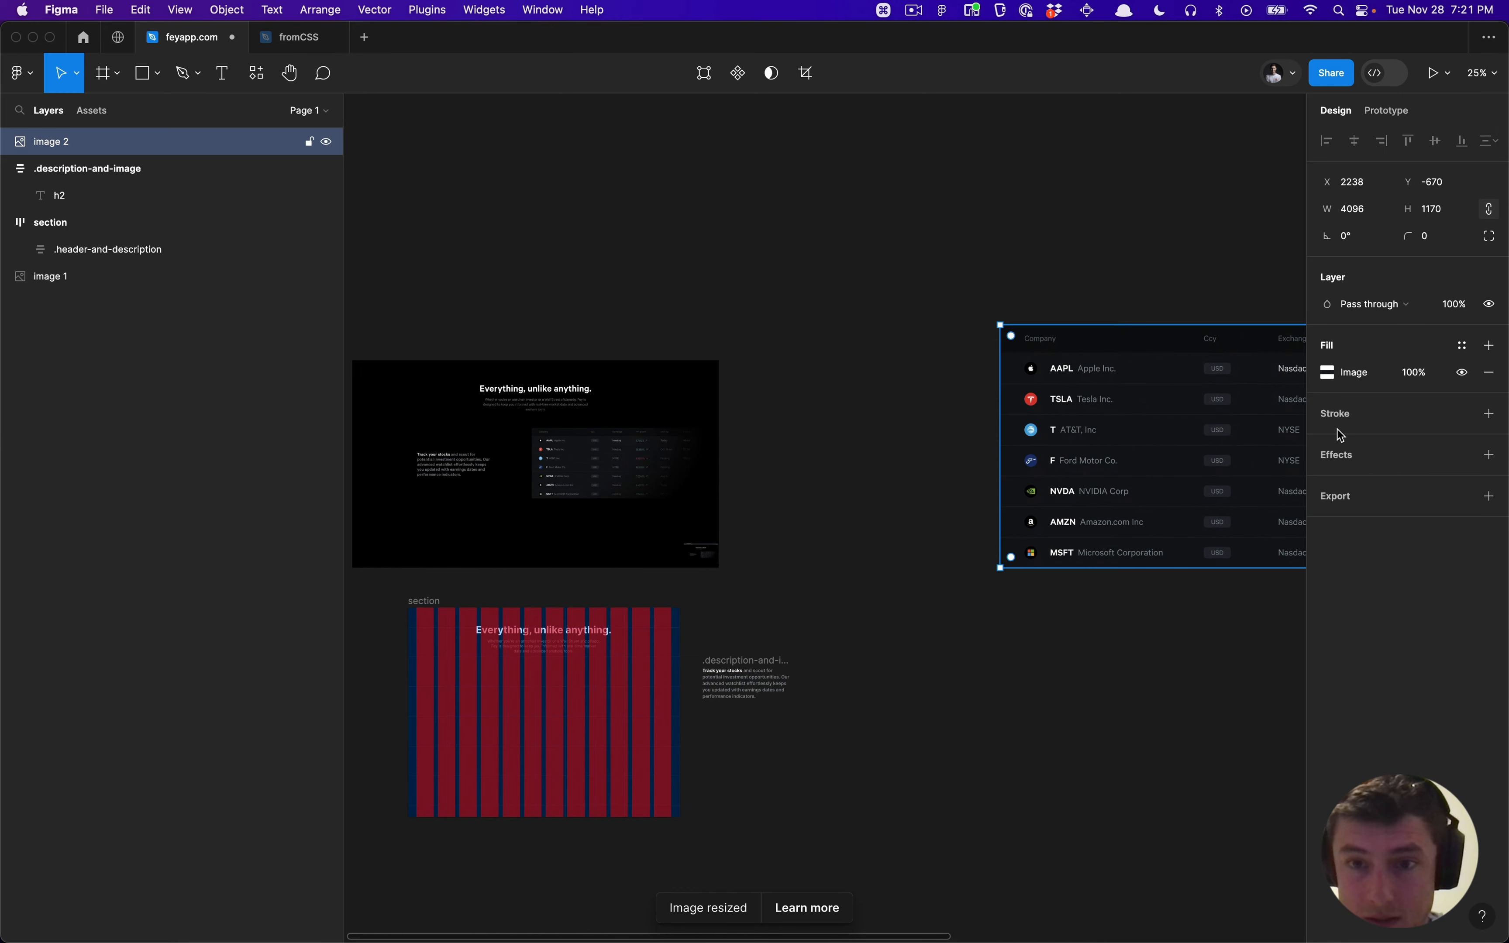
scroll(898, 478, down, 5)
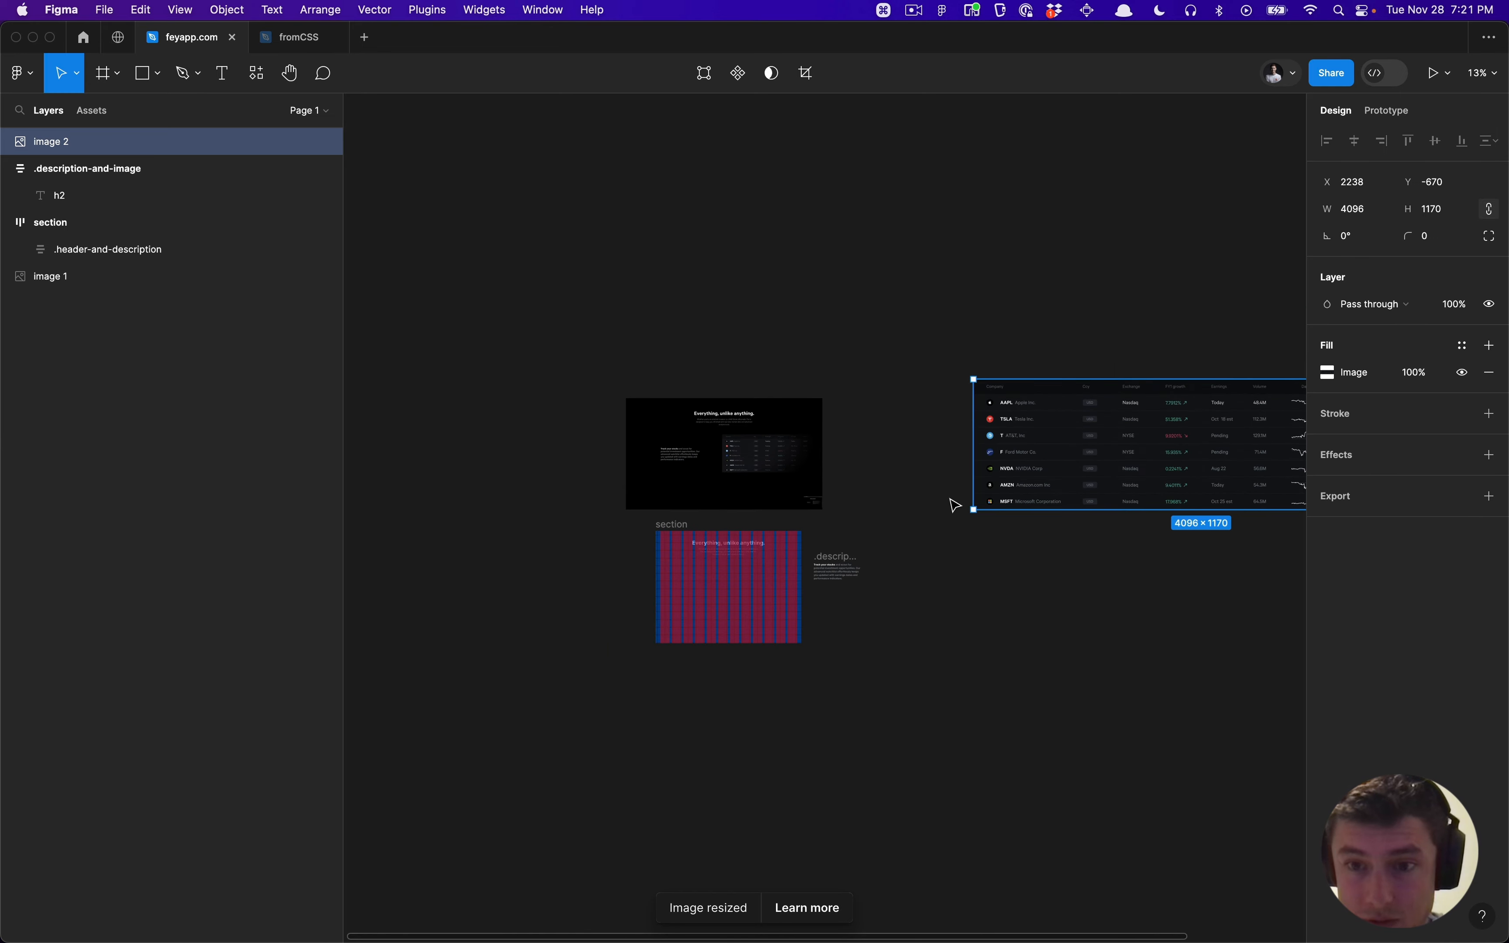
scroll(954, 504, up, 2)
scroll(954, 504, left, 2)
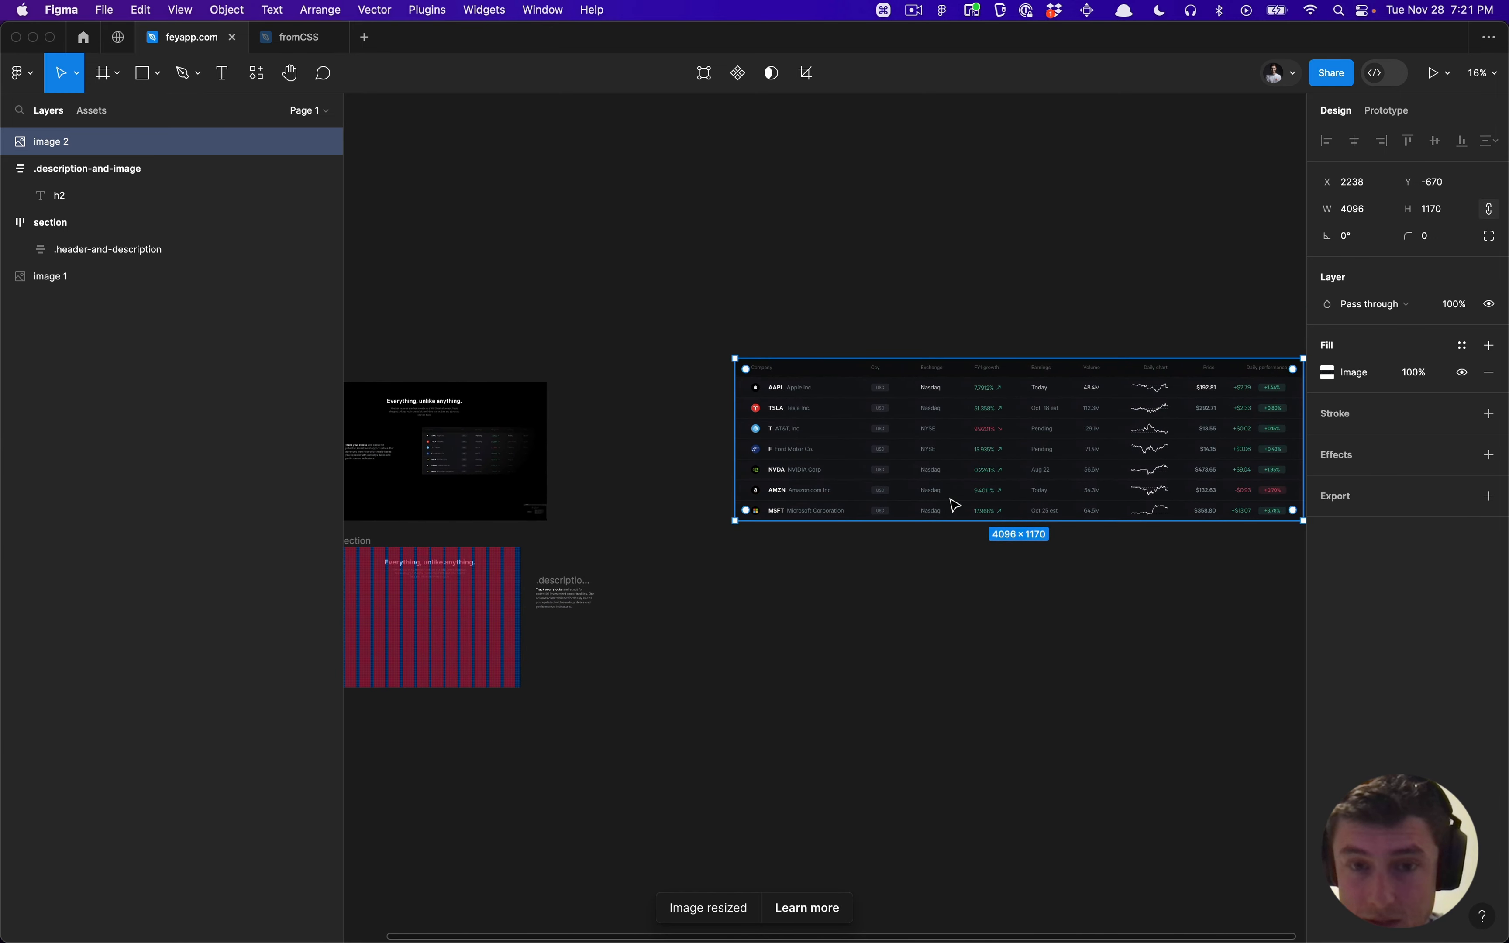
scroll(781, 512, up, 5)
scroll(785, 512, up, 2)
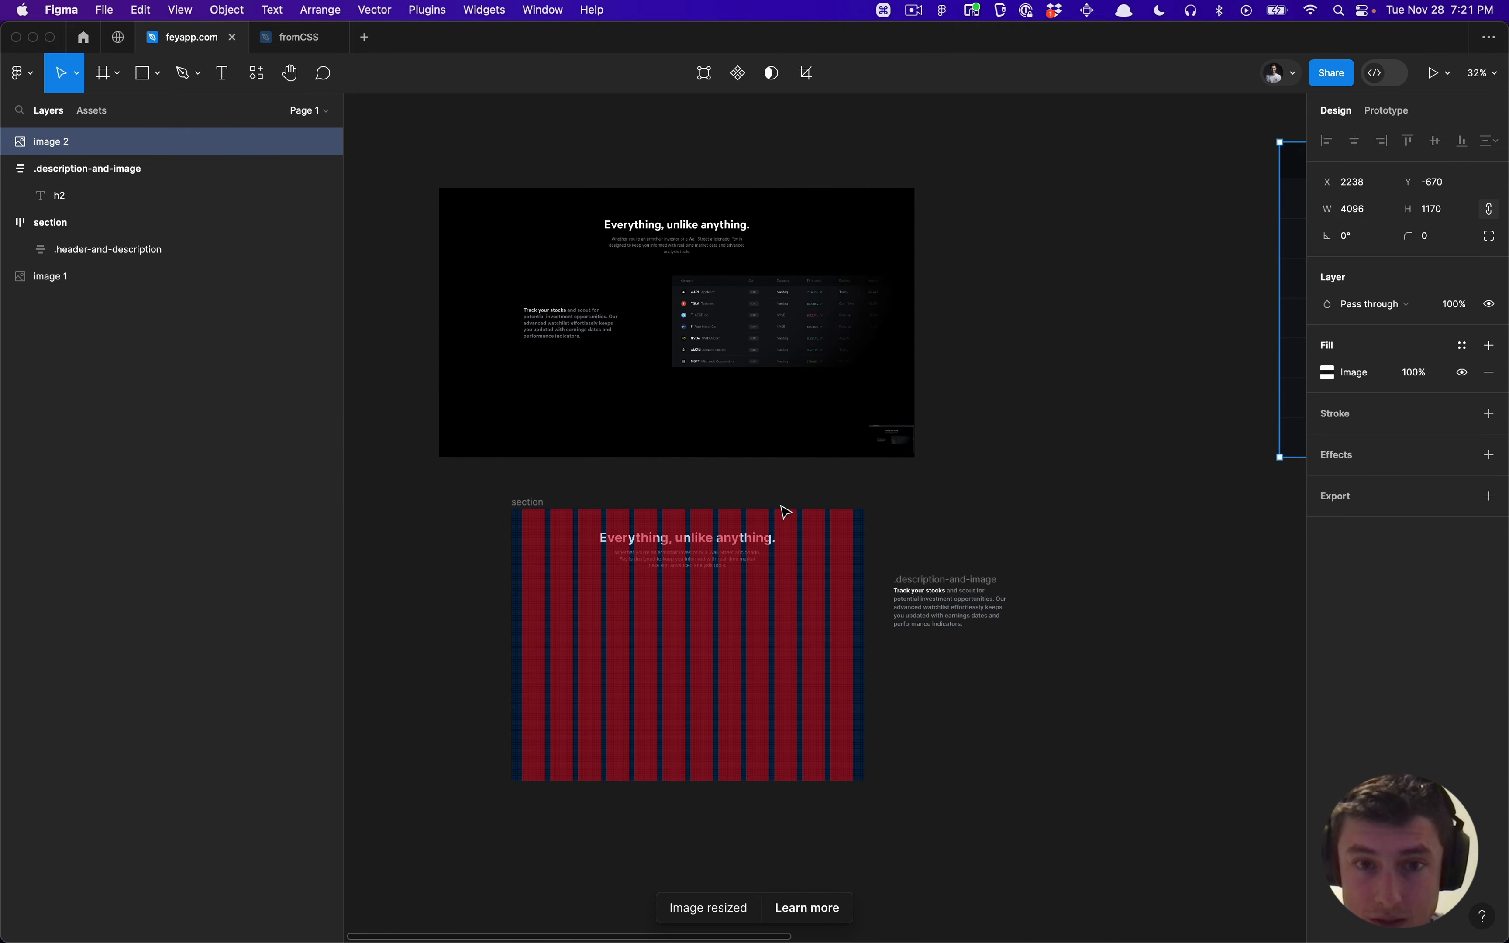
Step: Switch back to Firefox and close the watchlist image's browser tab
key(super+Tab)
click(951, 473)
click(864, 442)
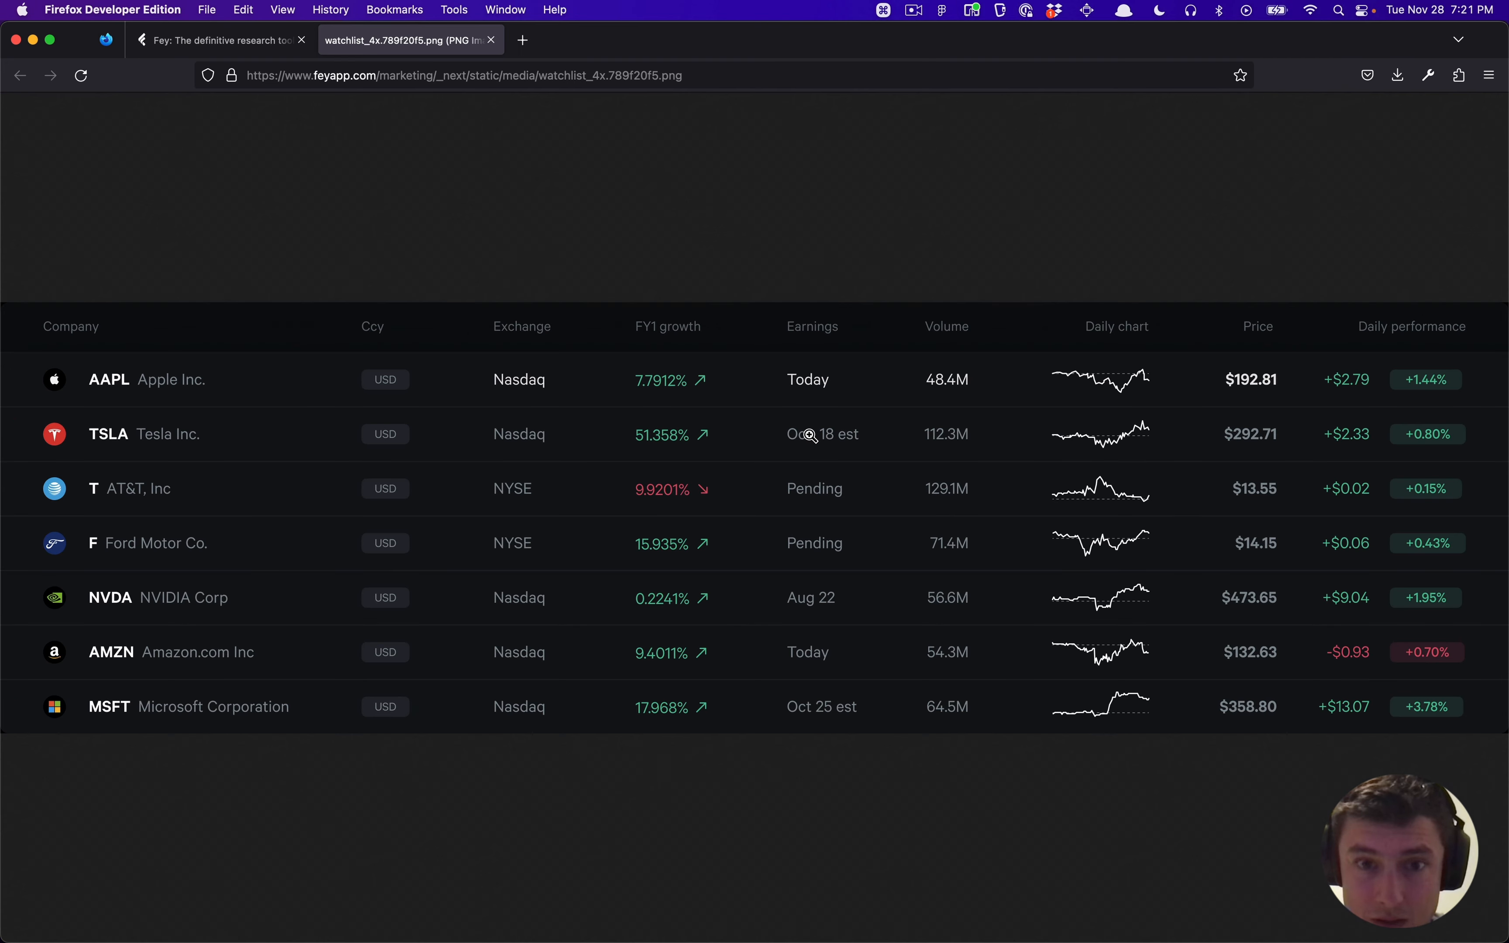
key(super+w)
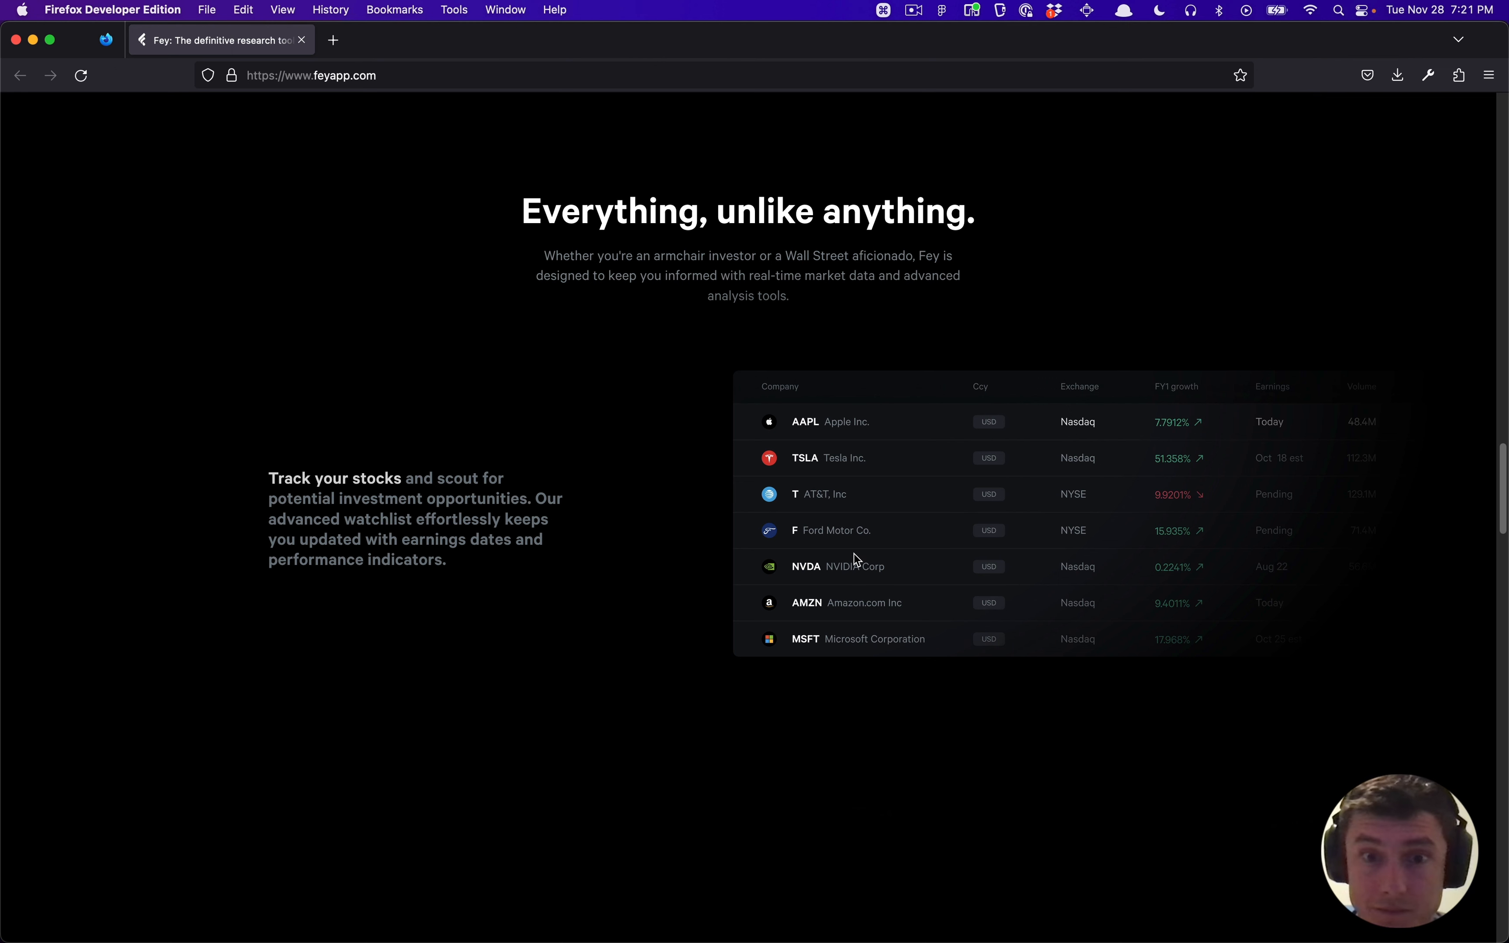
Step: Reinspect the section on feyapp.com and check the dimensions of the watchlist wrapper div and its nested container
key(shift+cmd+c)
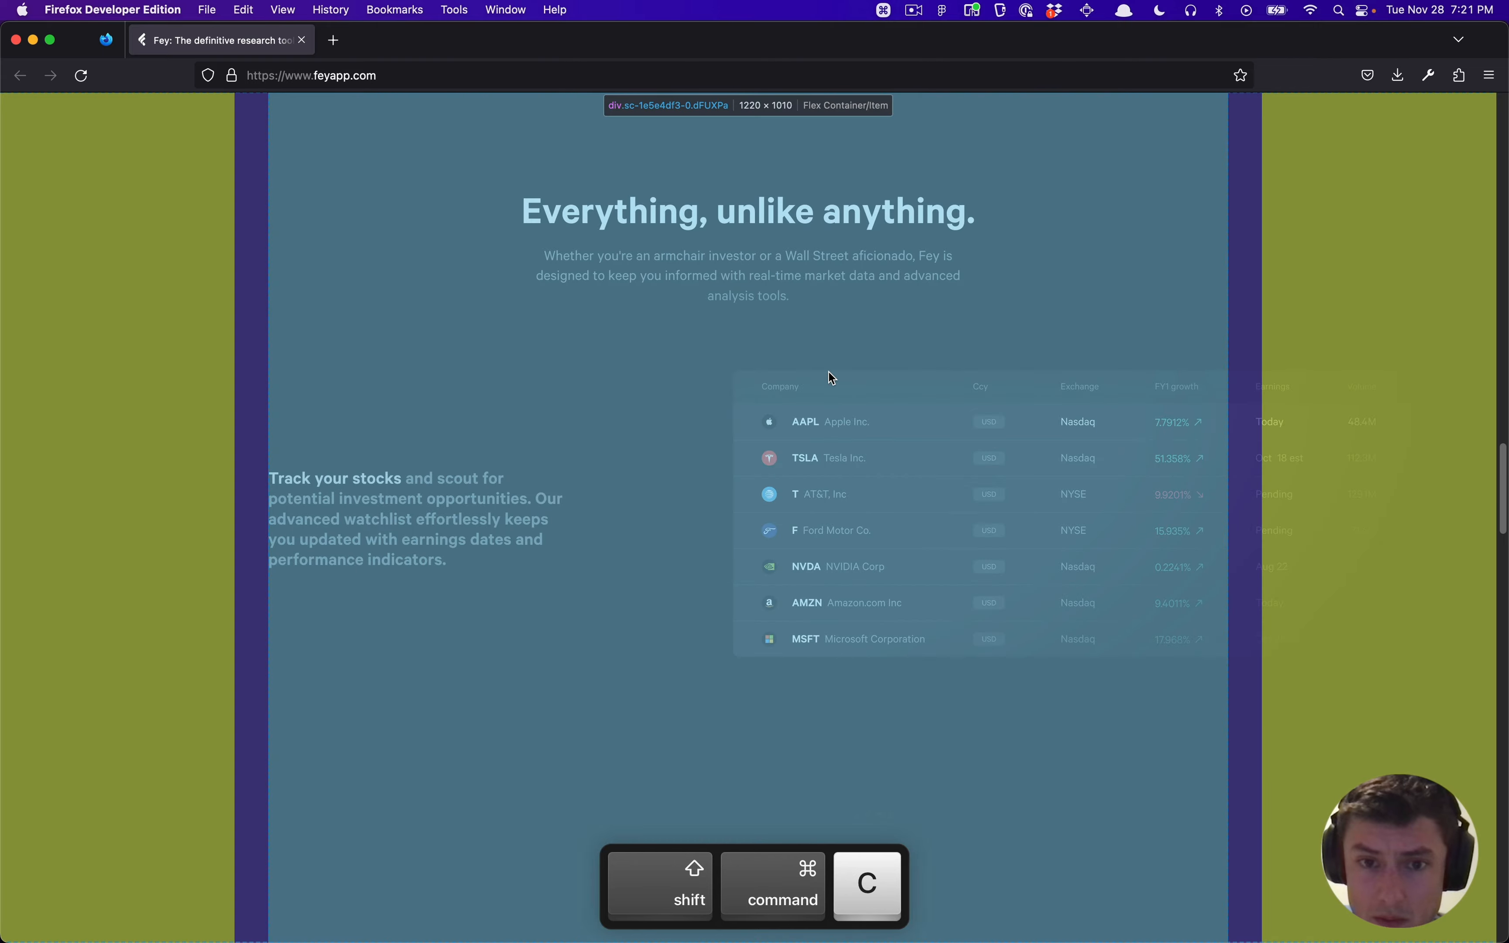
click(764, 393)
key(cmd+grave)
click(768, 545)
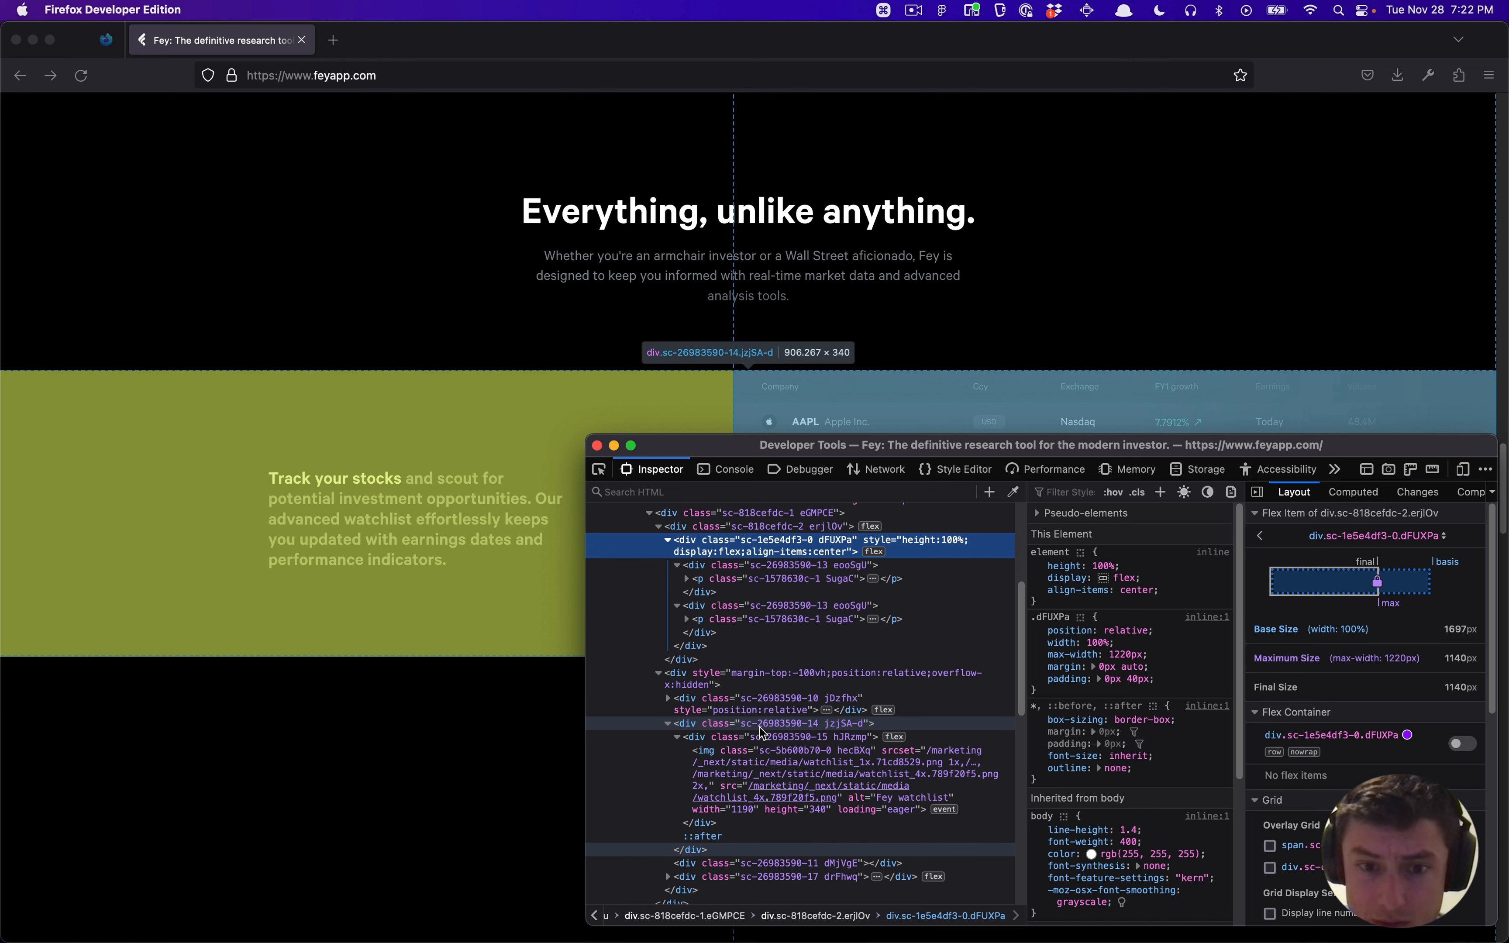
click(760, 726)
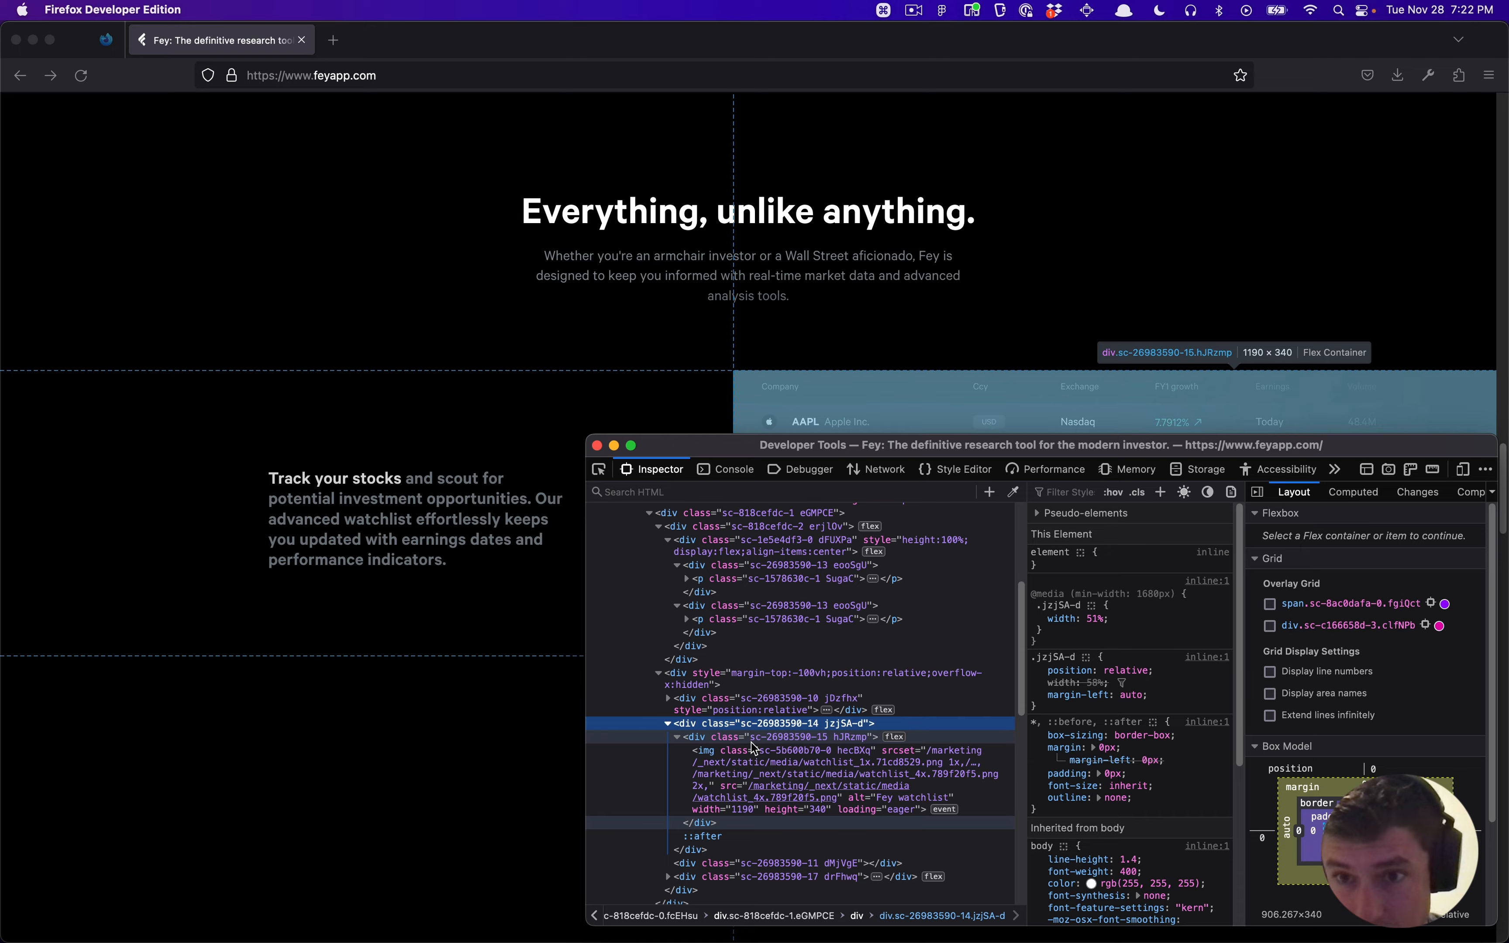
Step: Return to Figma and move the watchlist image beside the .description-and-image frame, at about X 1584, Y 284
key(super+Tab)
scroll(923, 489, down, 5)
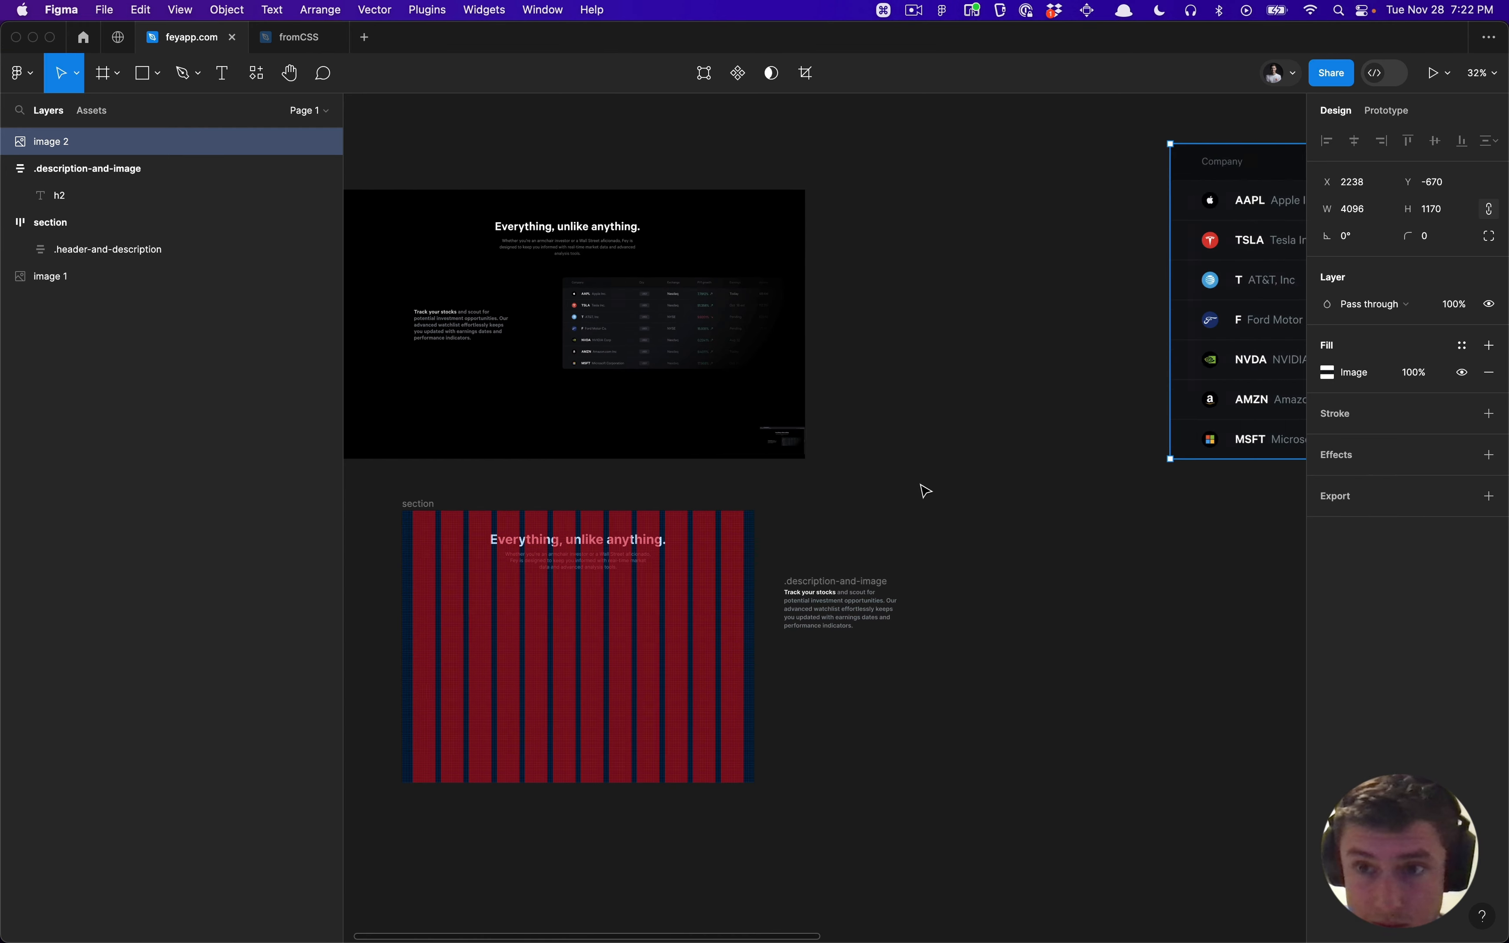
click(896, 553)
scroll(897, 555, up, 3)
key(f)
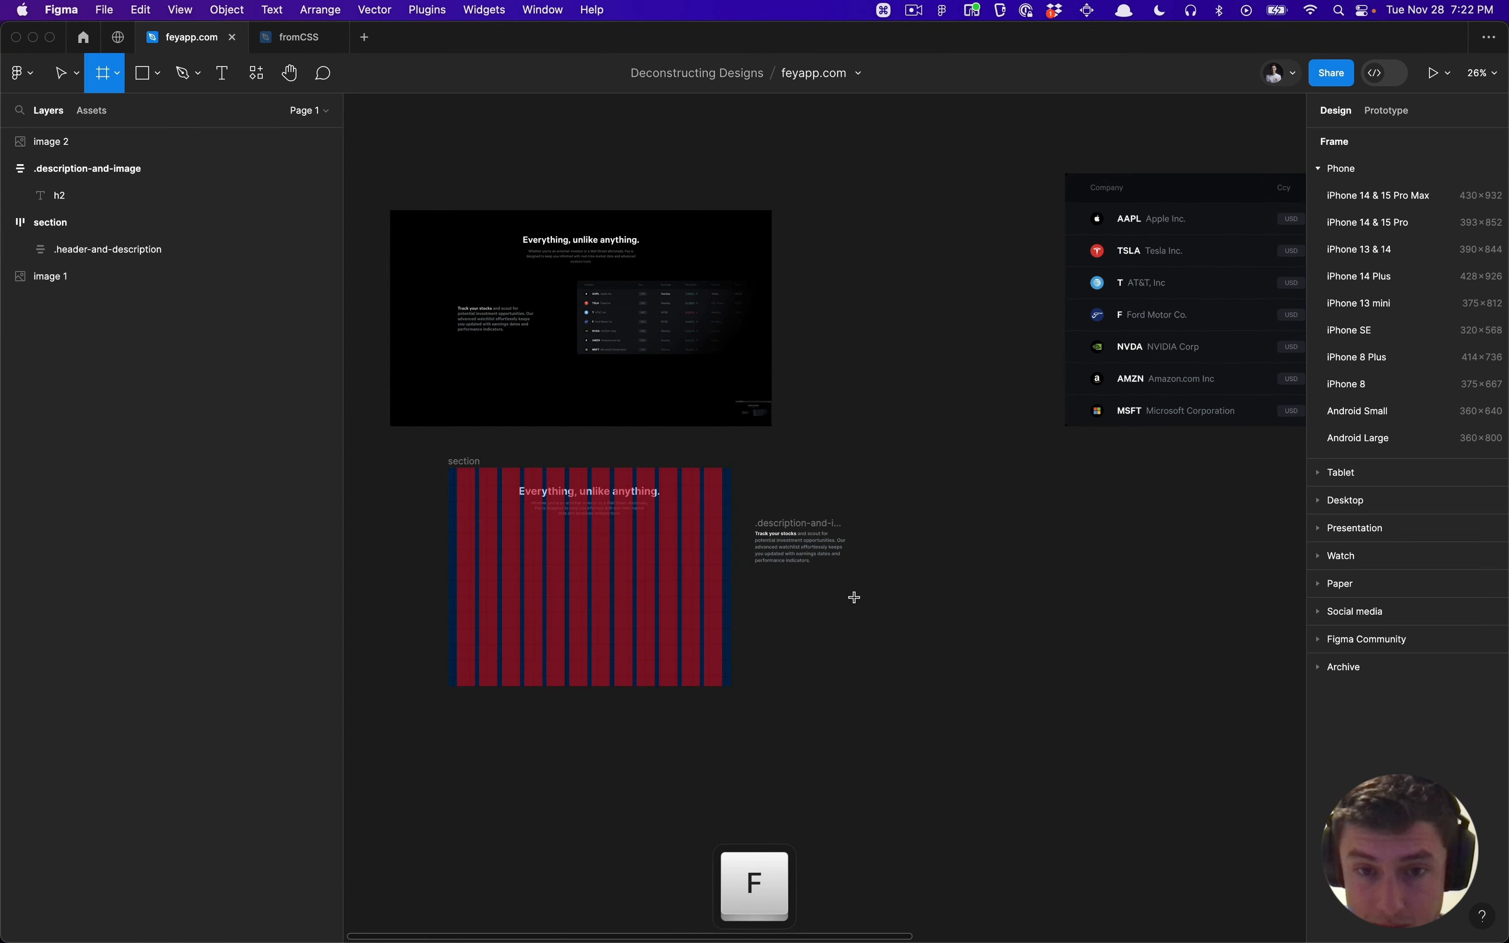
key(v)
drag(1163, 309, 1046, 489)
Step: Set the watchlist image's width to 1190 and leave the image selected
click(1363, 210)
text(1190)
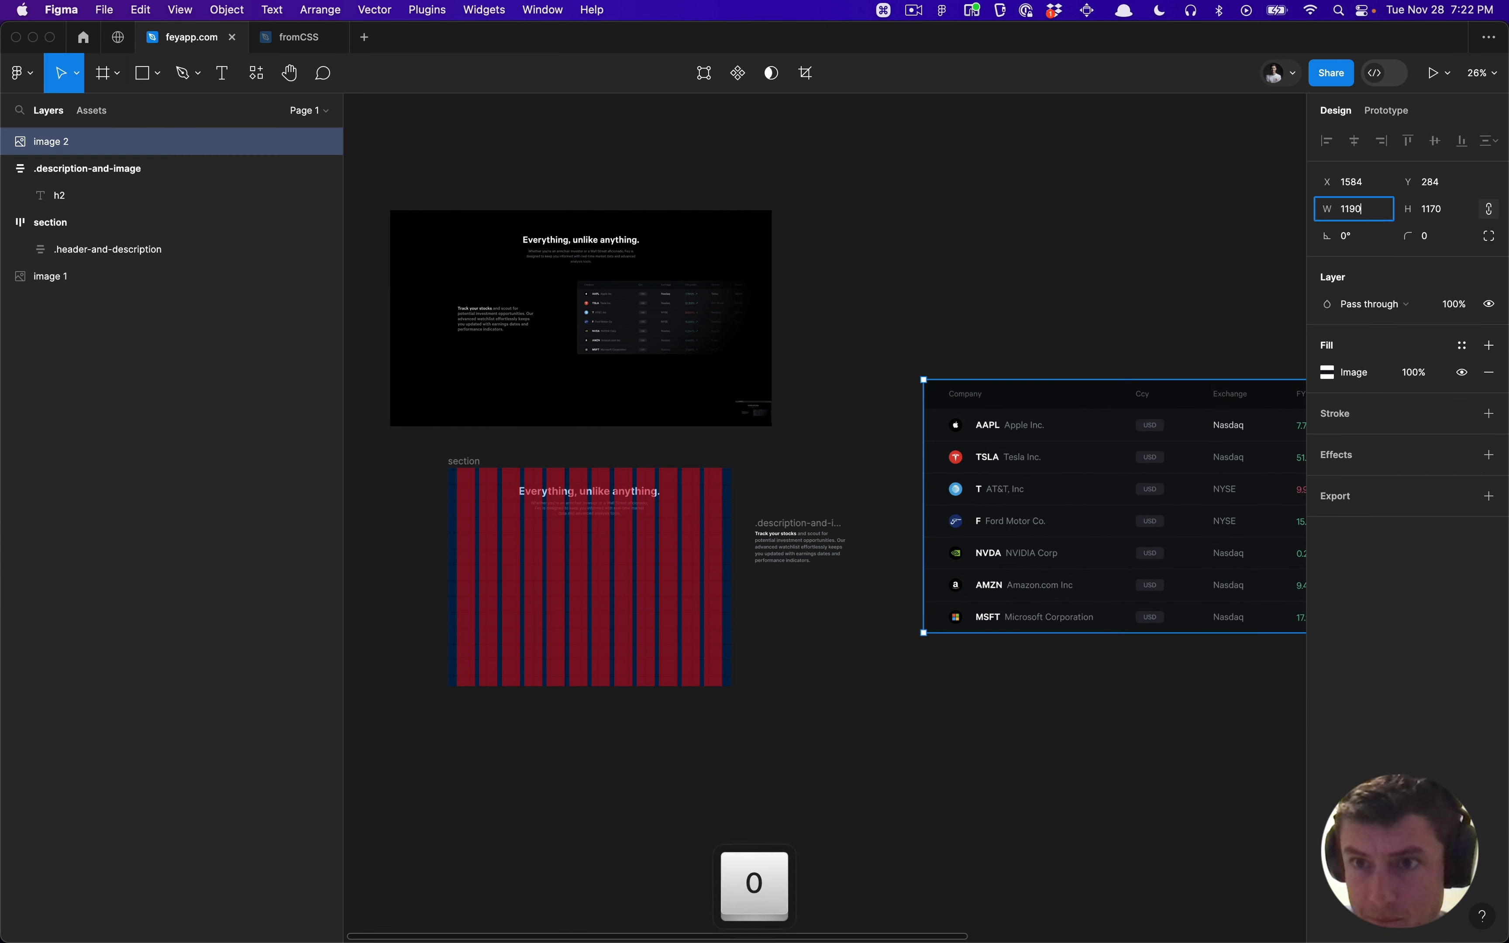
key(Return)
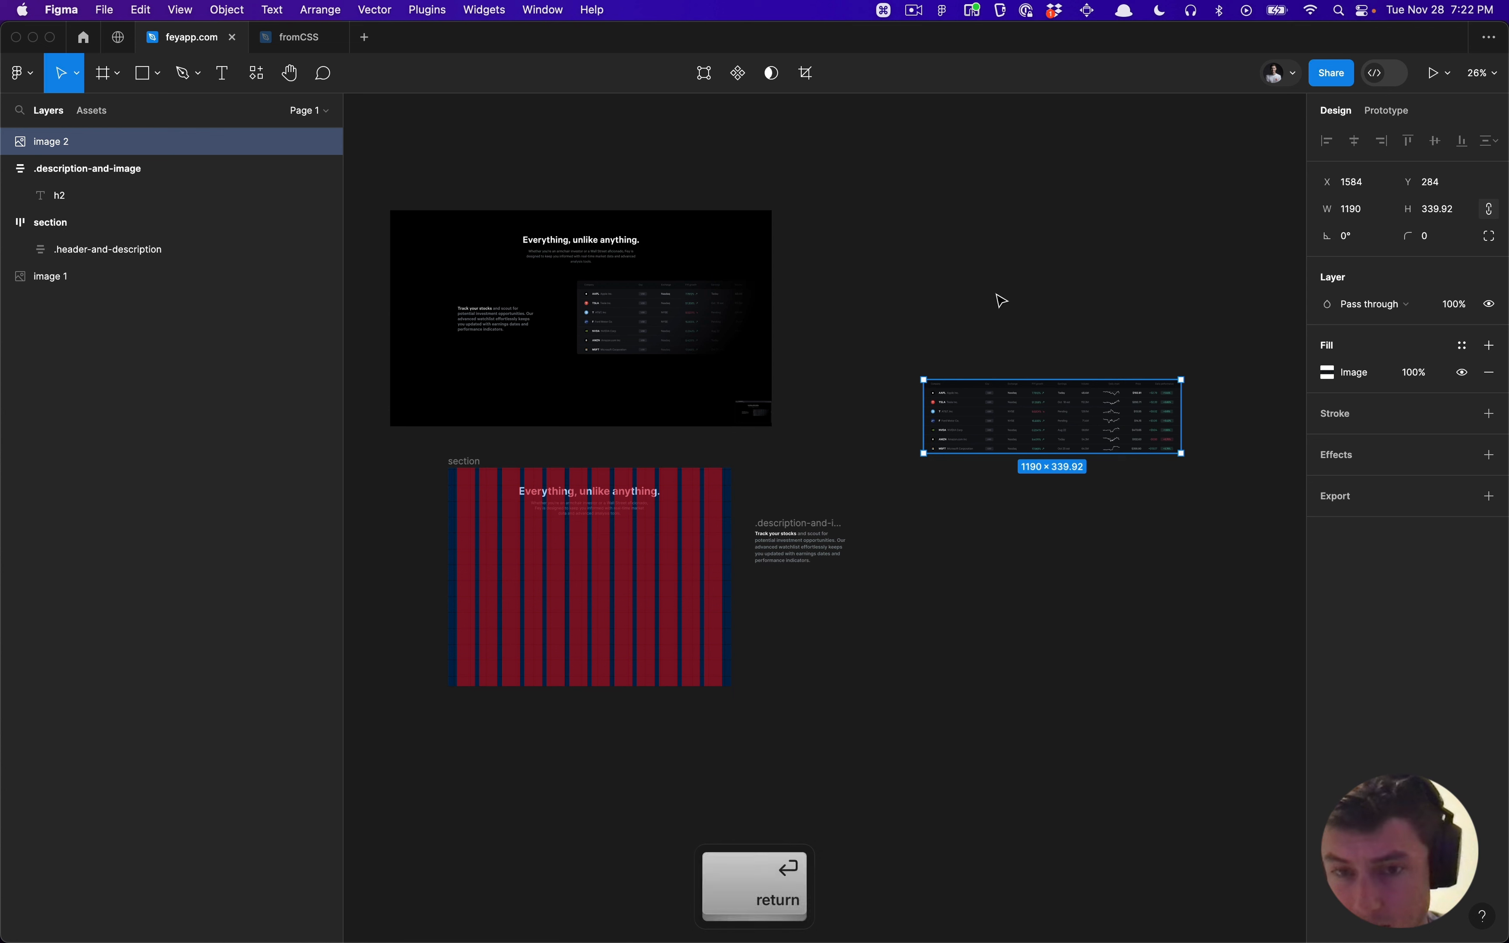
click(984, 365)
click(1006, 436)
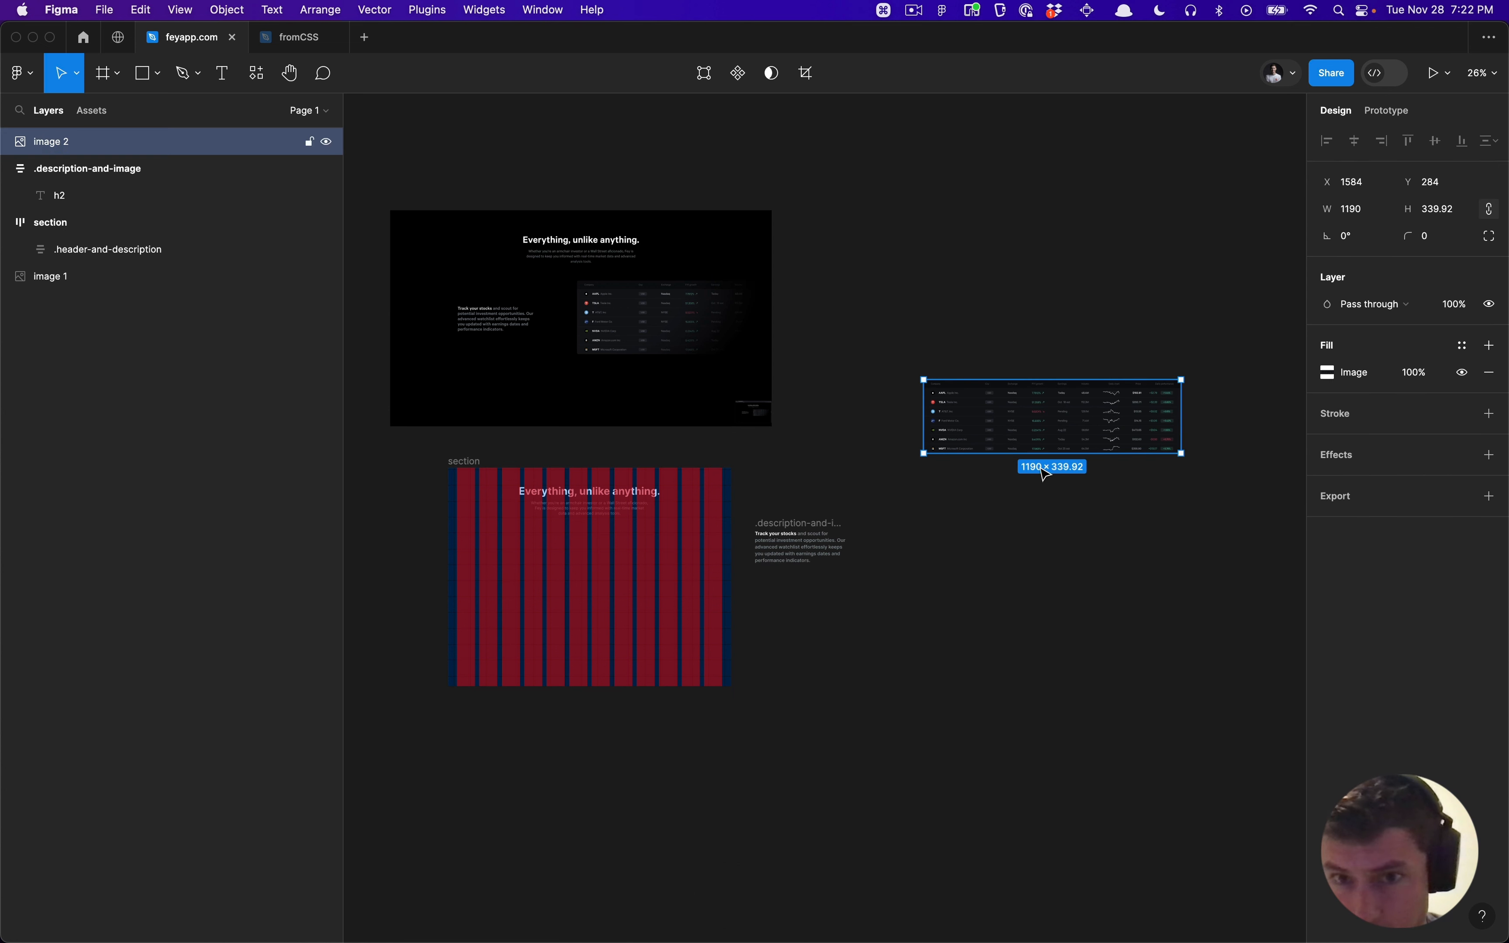
Step: Move the watchlist image to the right of the "Track your stocks" text frame and rename that frame to .description
drag(1038, 430, 1011, 554)
shift+click(815, 527)
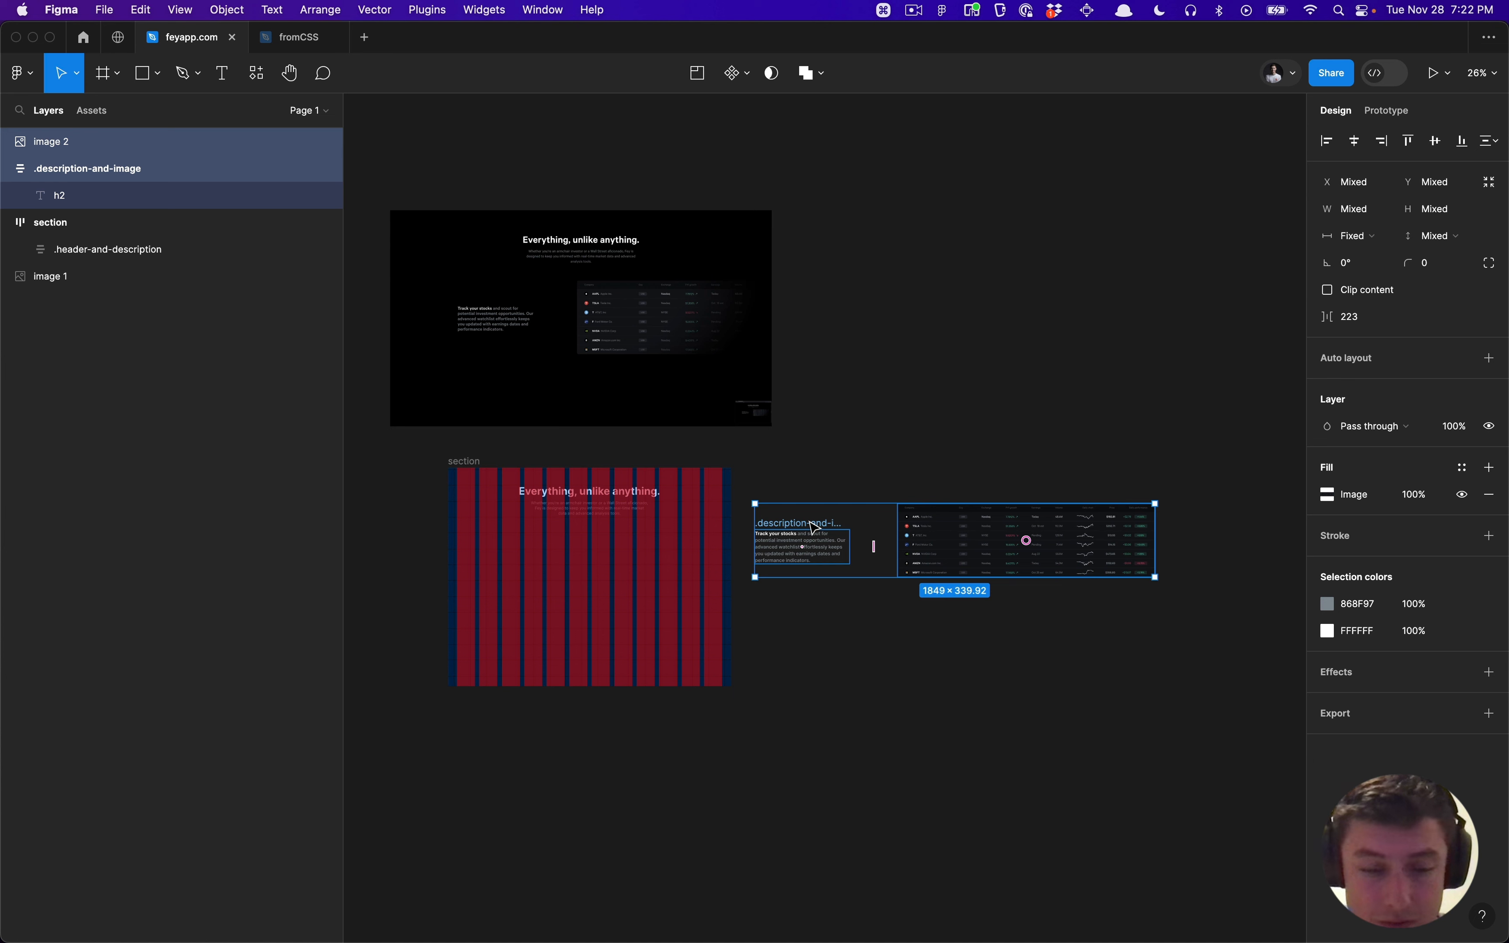
click(815, 527)
key(super+r)
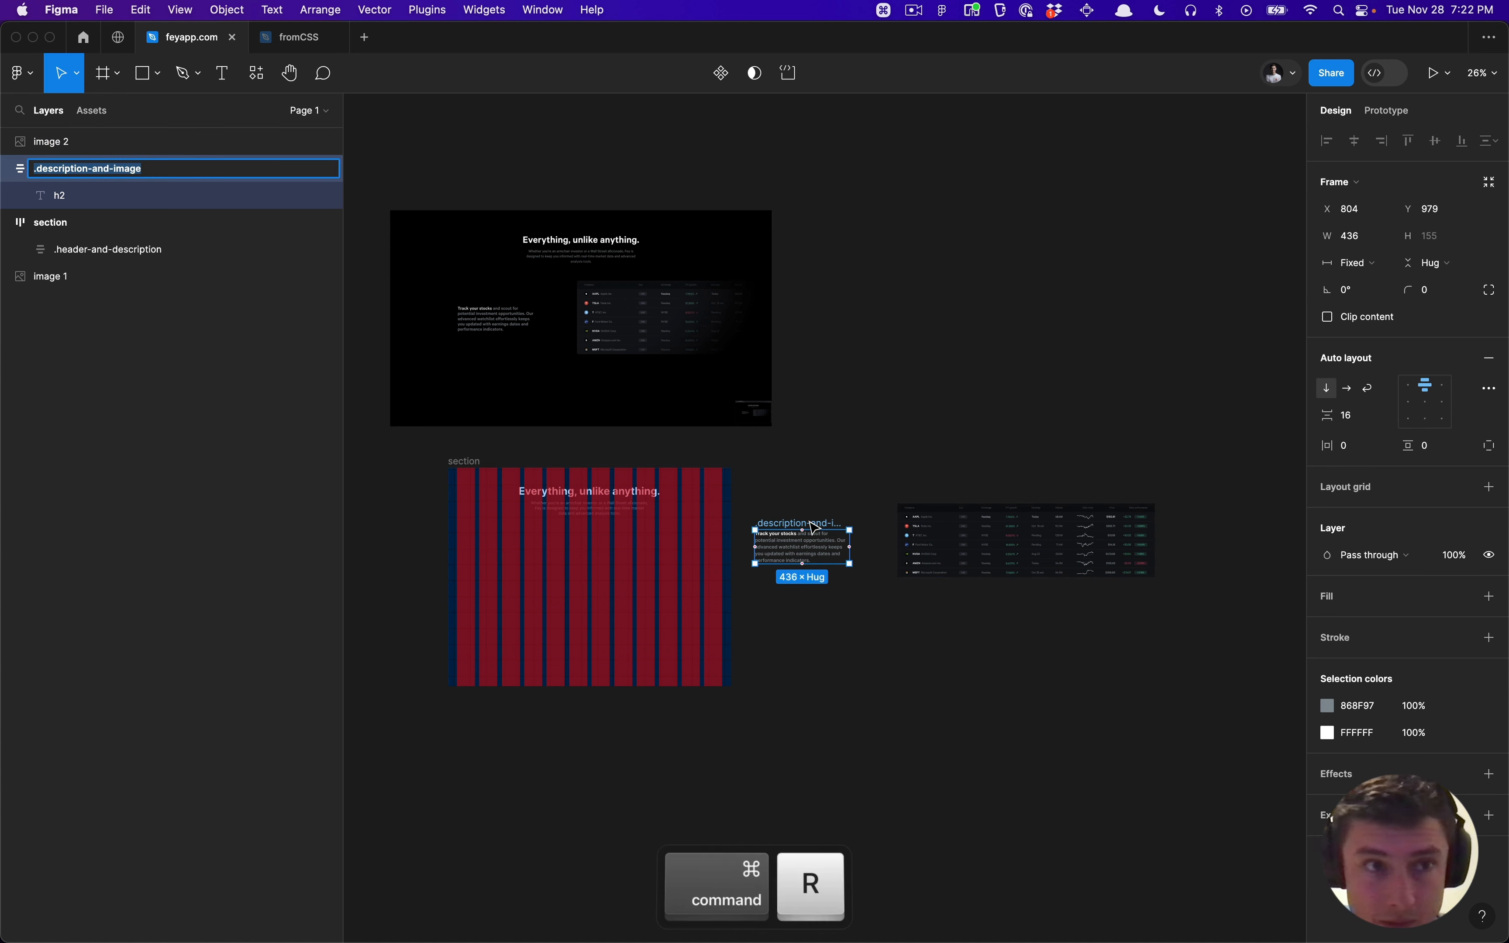
key(super+x)
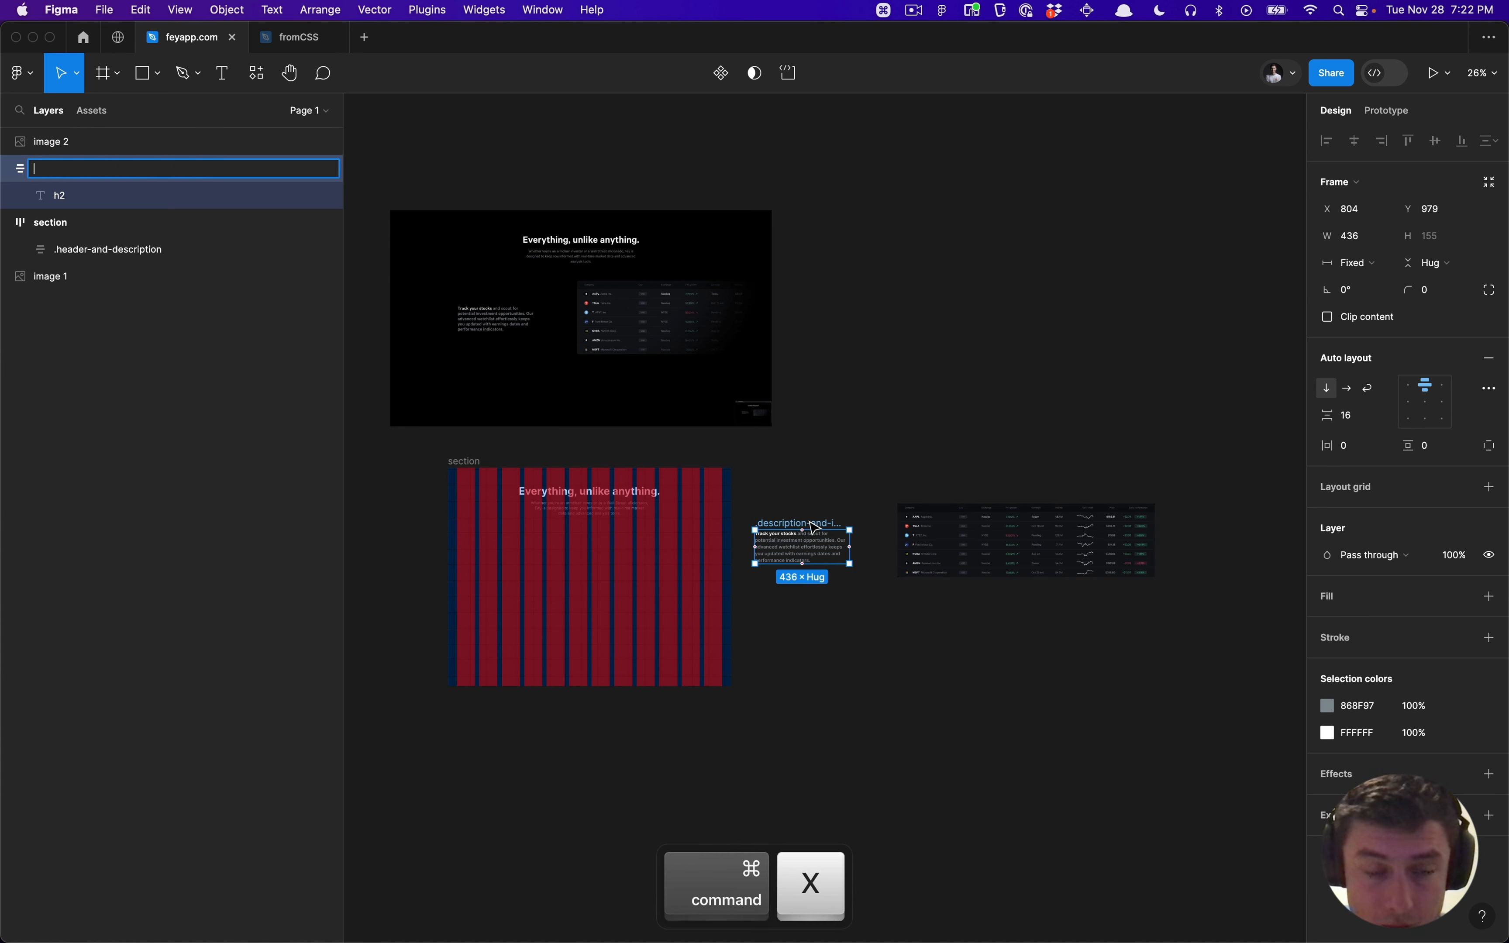
text(des)
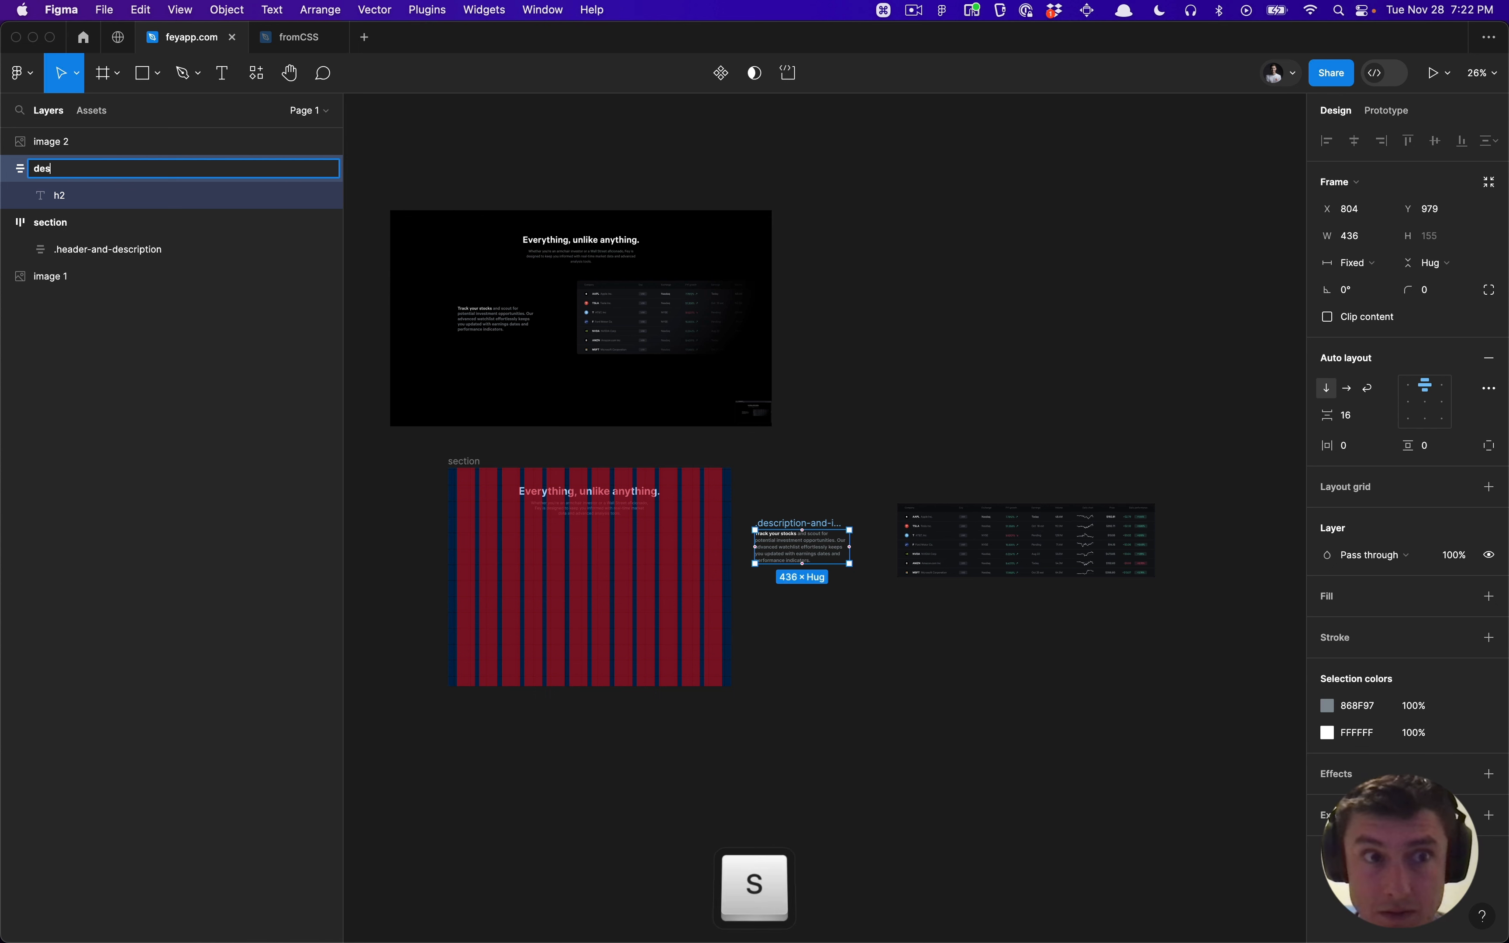
text(cription)
key(Return)
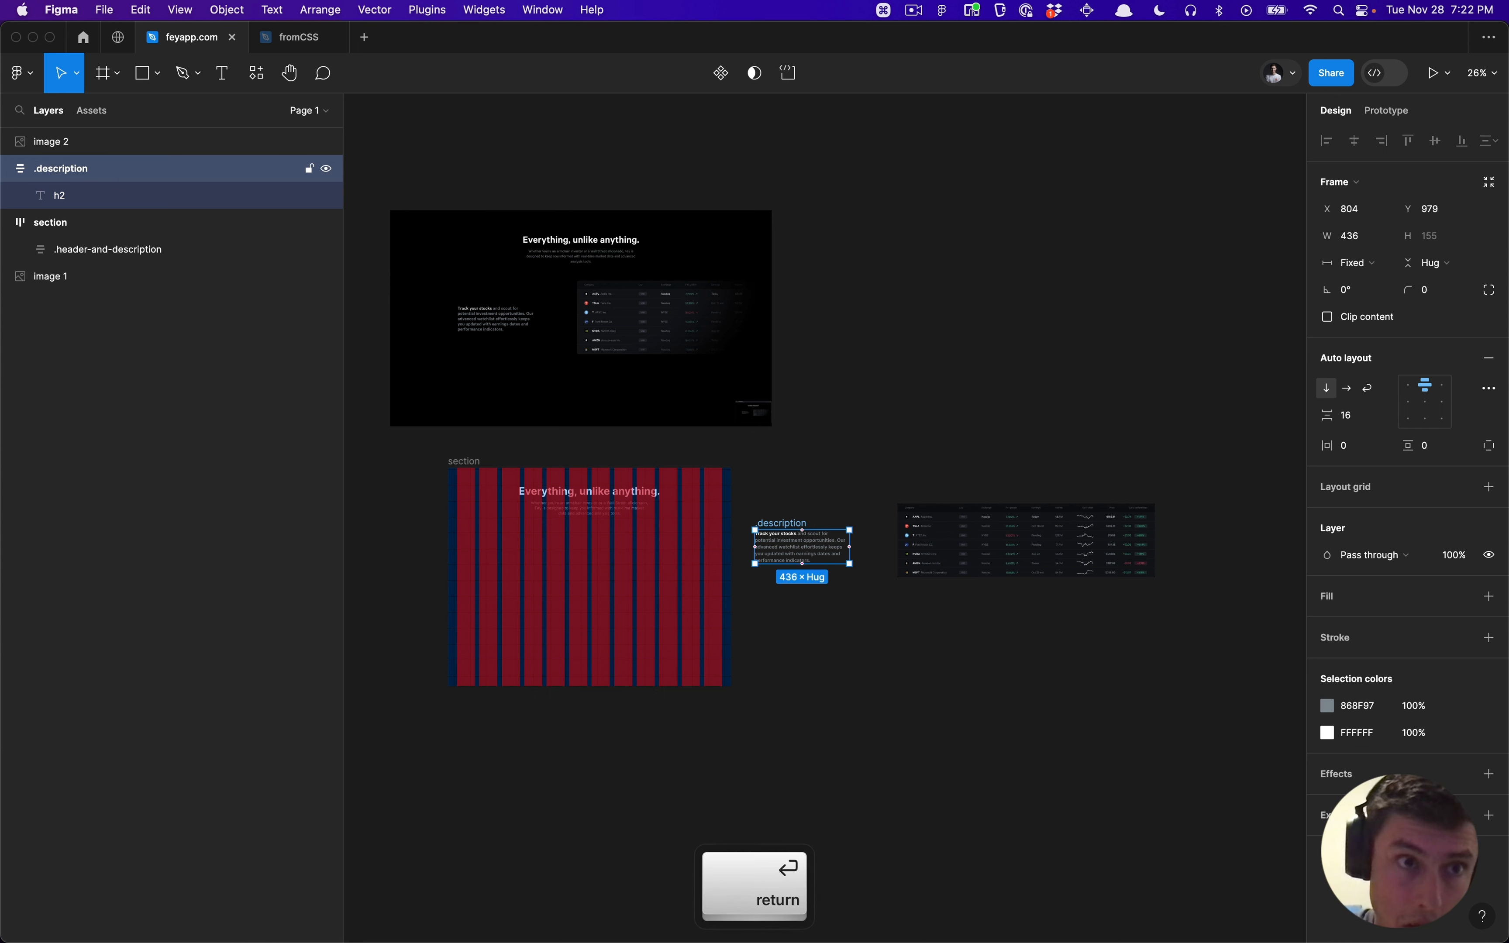
Step: Wrap the .description frame and the watchlist image in one auto layout frame and name it .description-and-image
shift+click(936, 519)
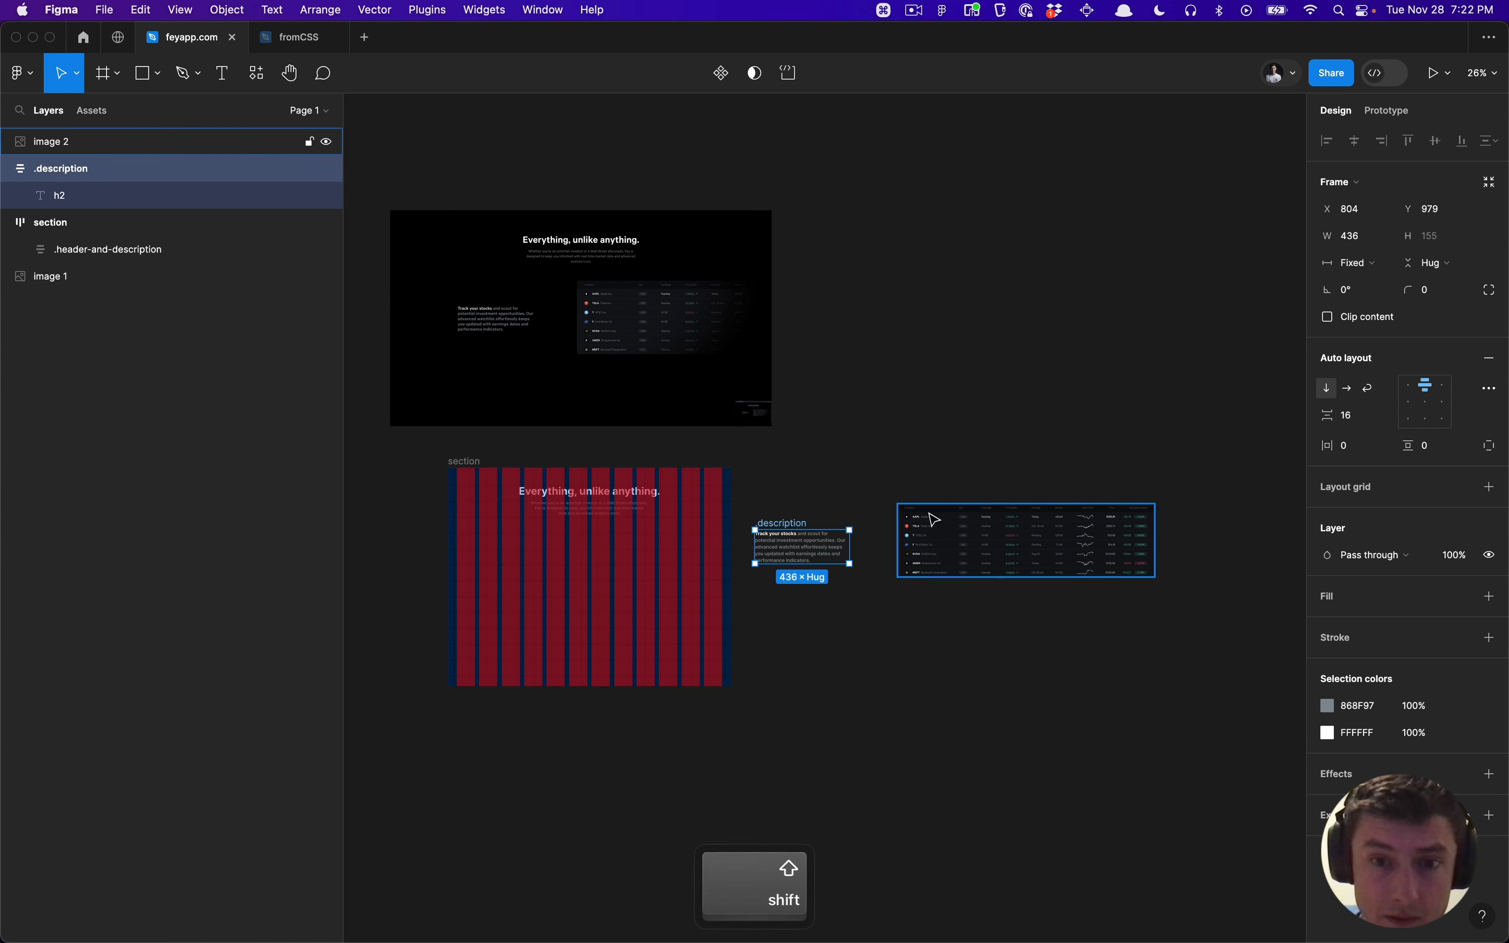
key(shift+a)
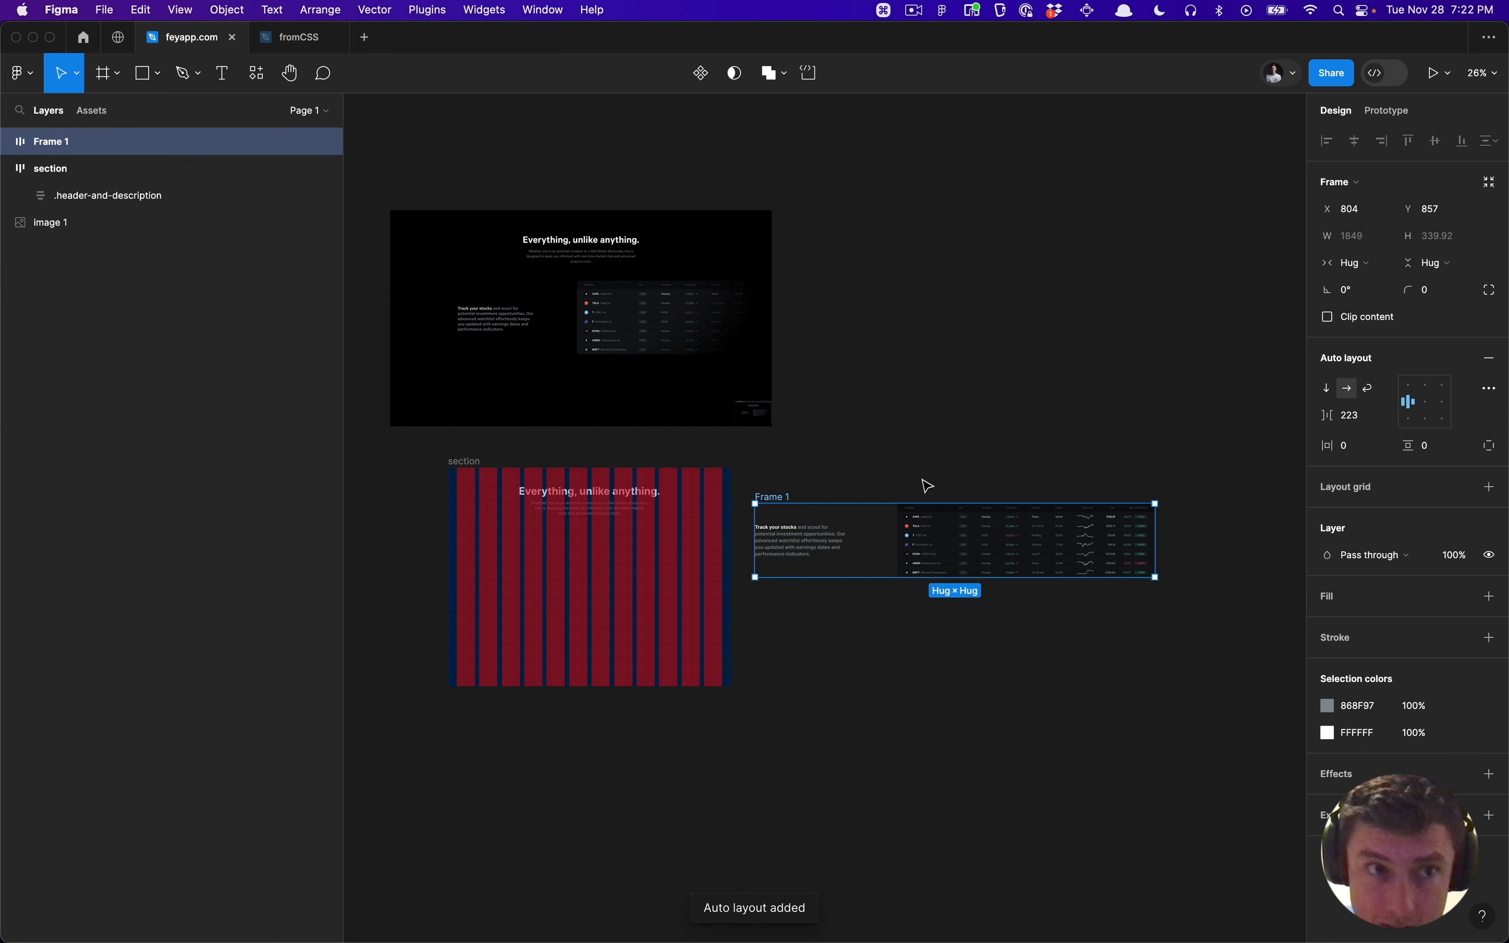
key(ctrl+r)
key(ctrl+v)
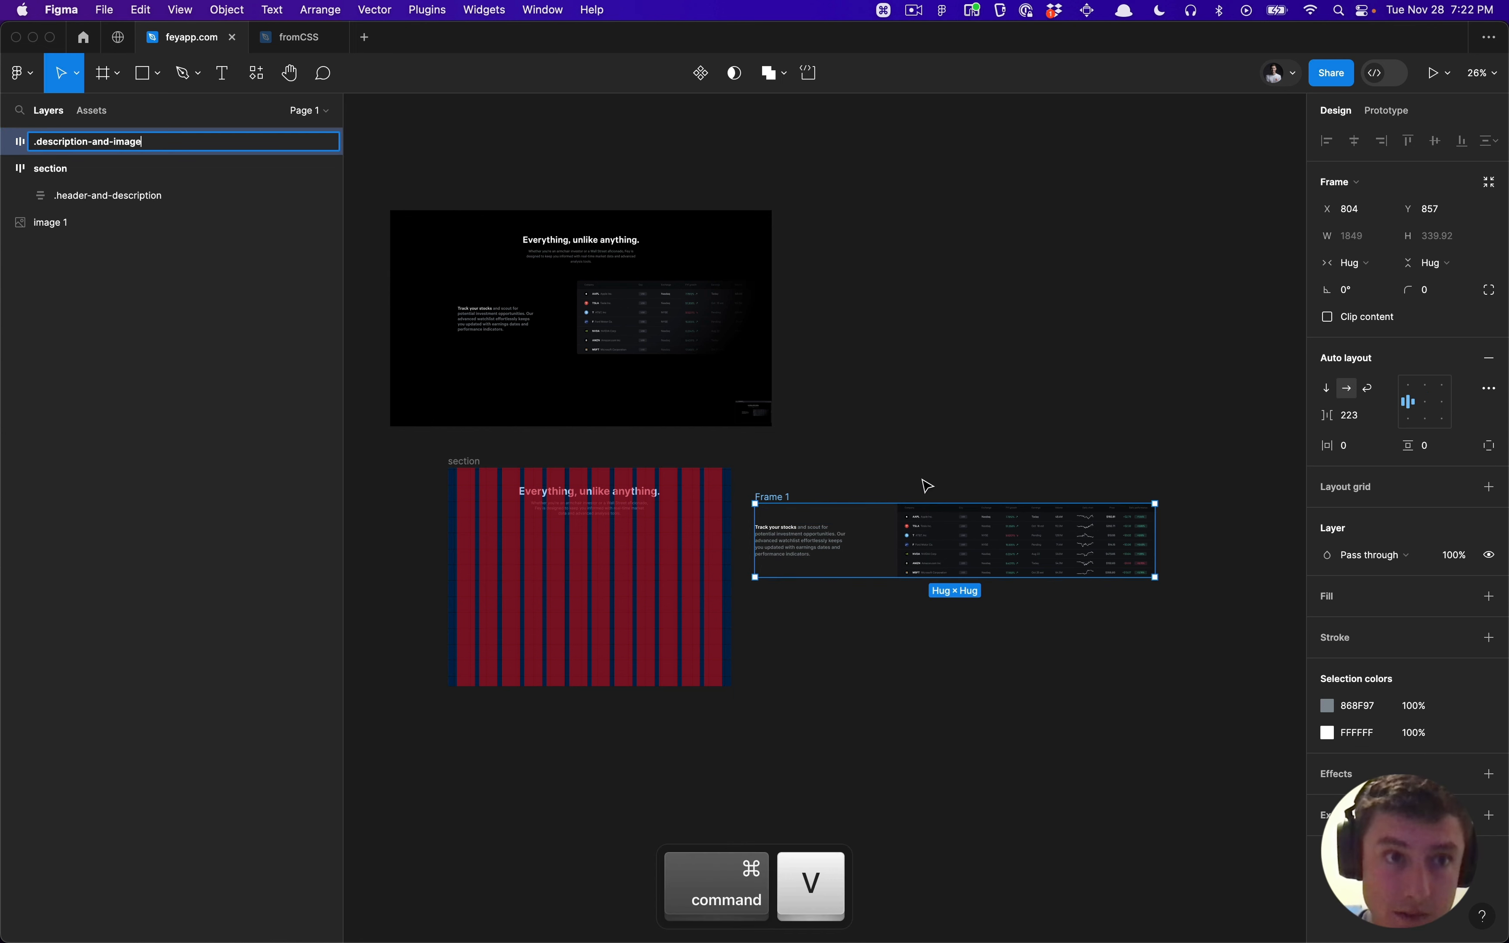
key(Return)
Step: Rename the watchlist image layer to .image and clear the selection
click(916, 572)
key(ctrl+r)
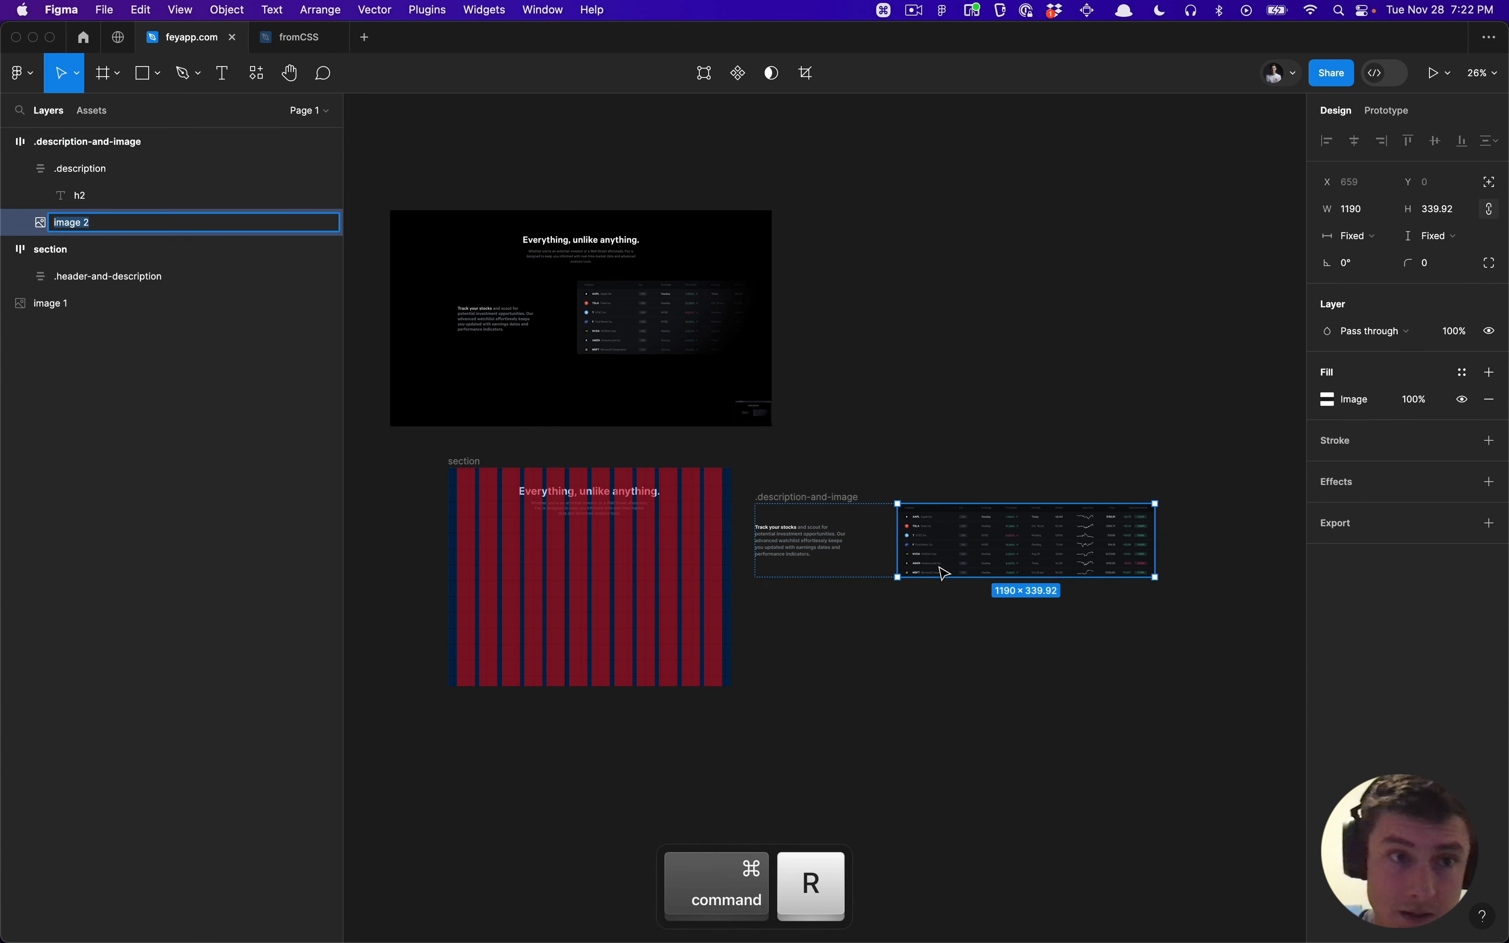
text(.image)
key(Return)
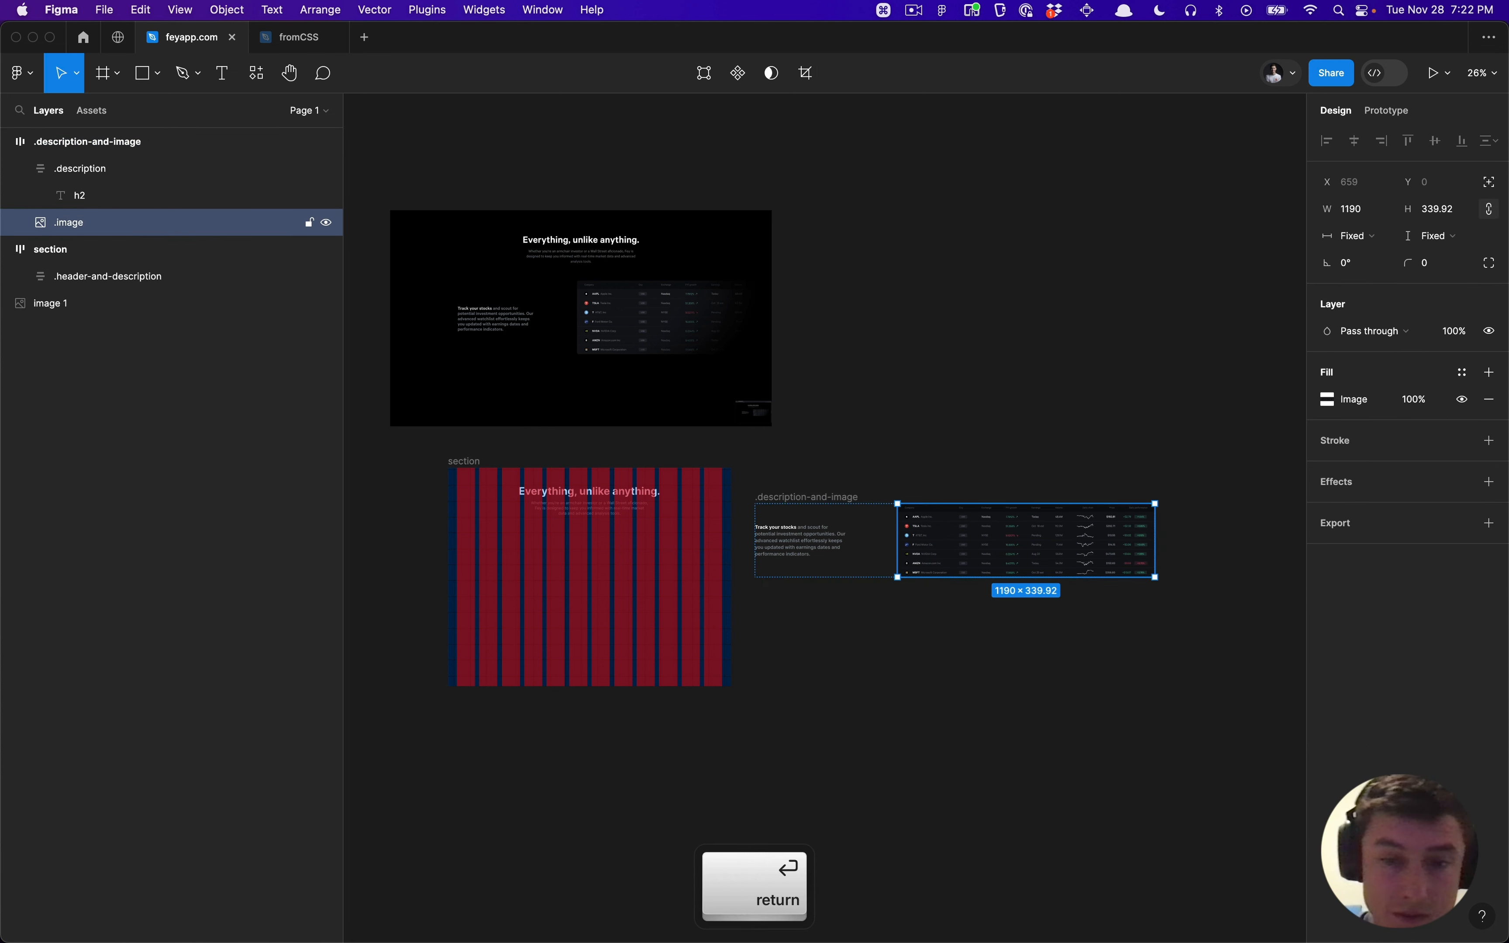
click(940, 465)
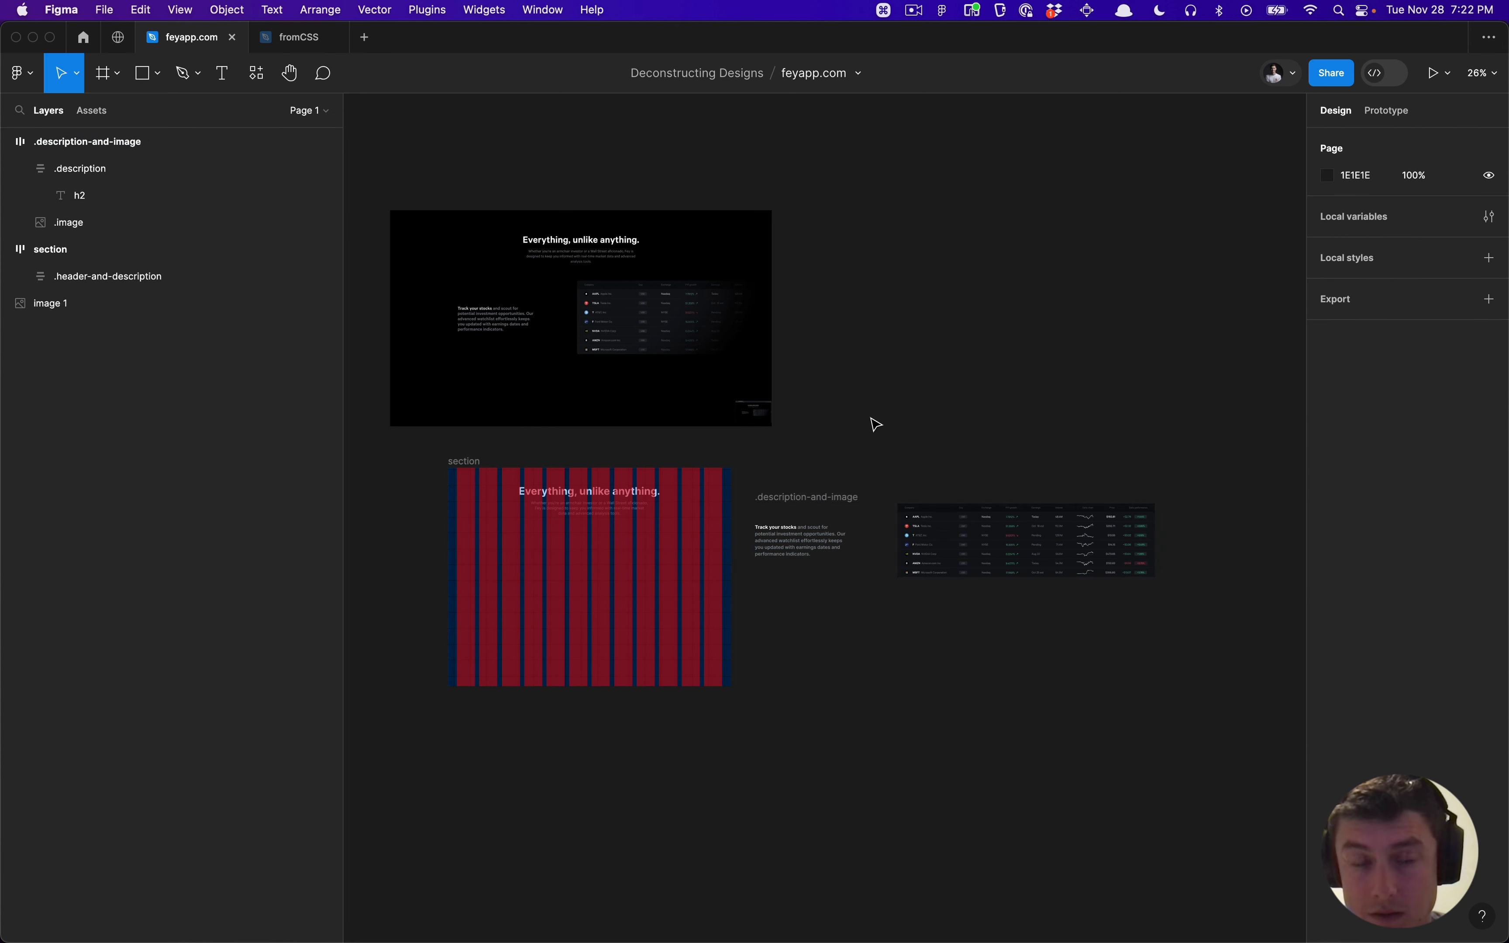
Step: Set the .description-and-image frame's horizontal gap to Auto and widen the frame to 1940
scroll(866, 430, left, 3)
click(829, 480)
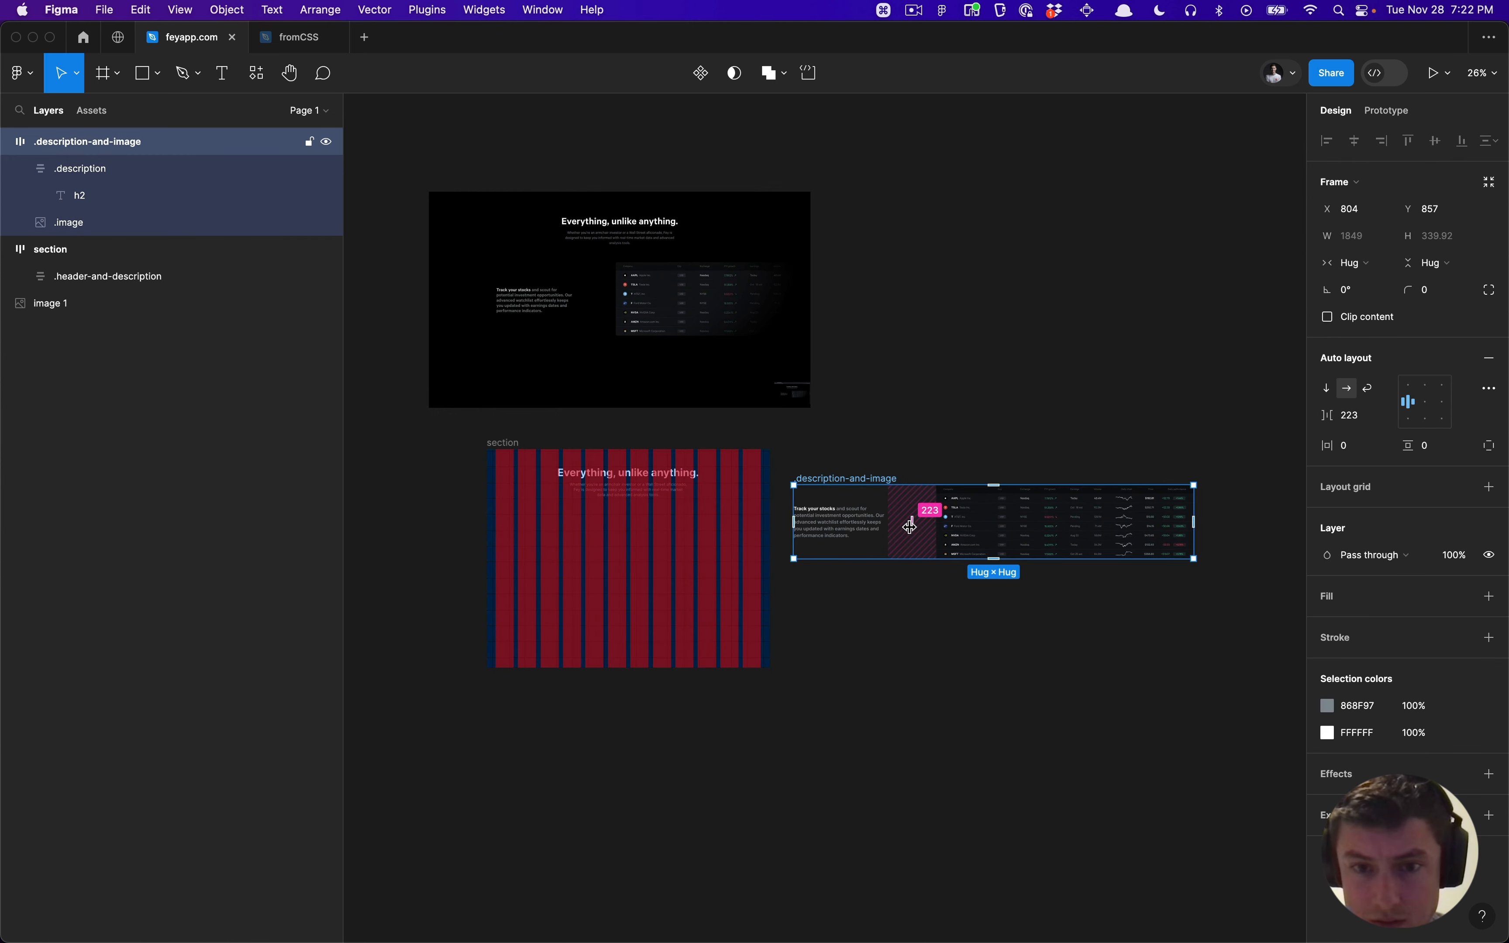
click(1362, 418)
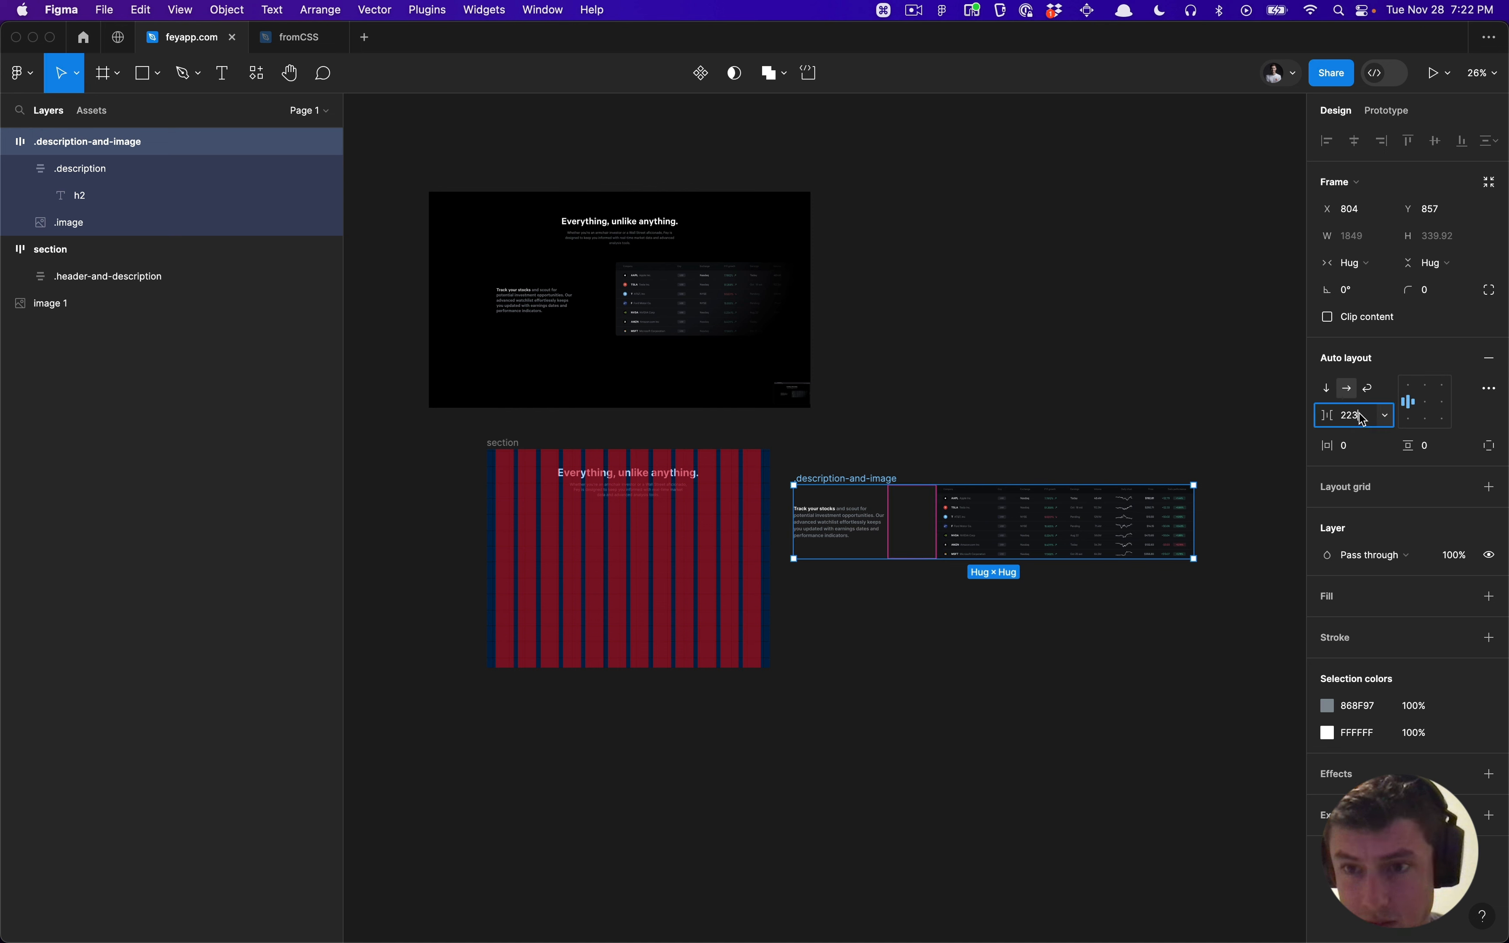
click(1385, 419)
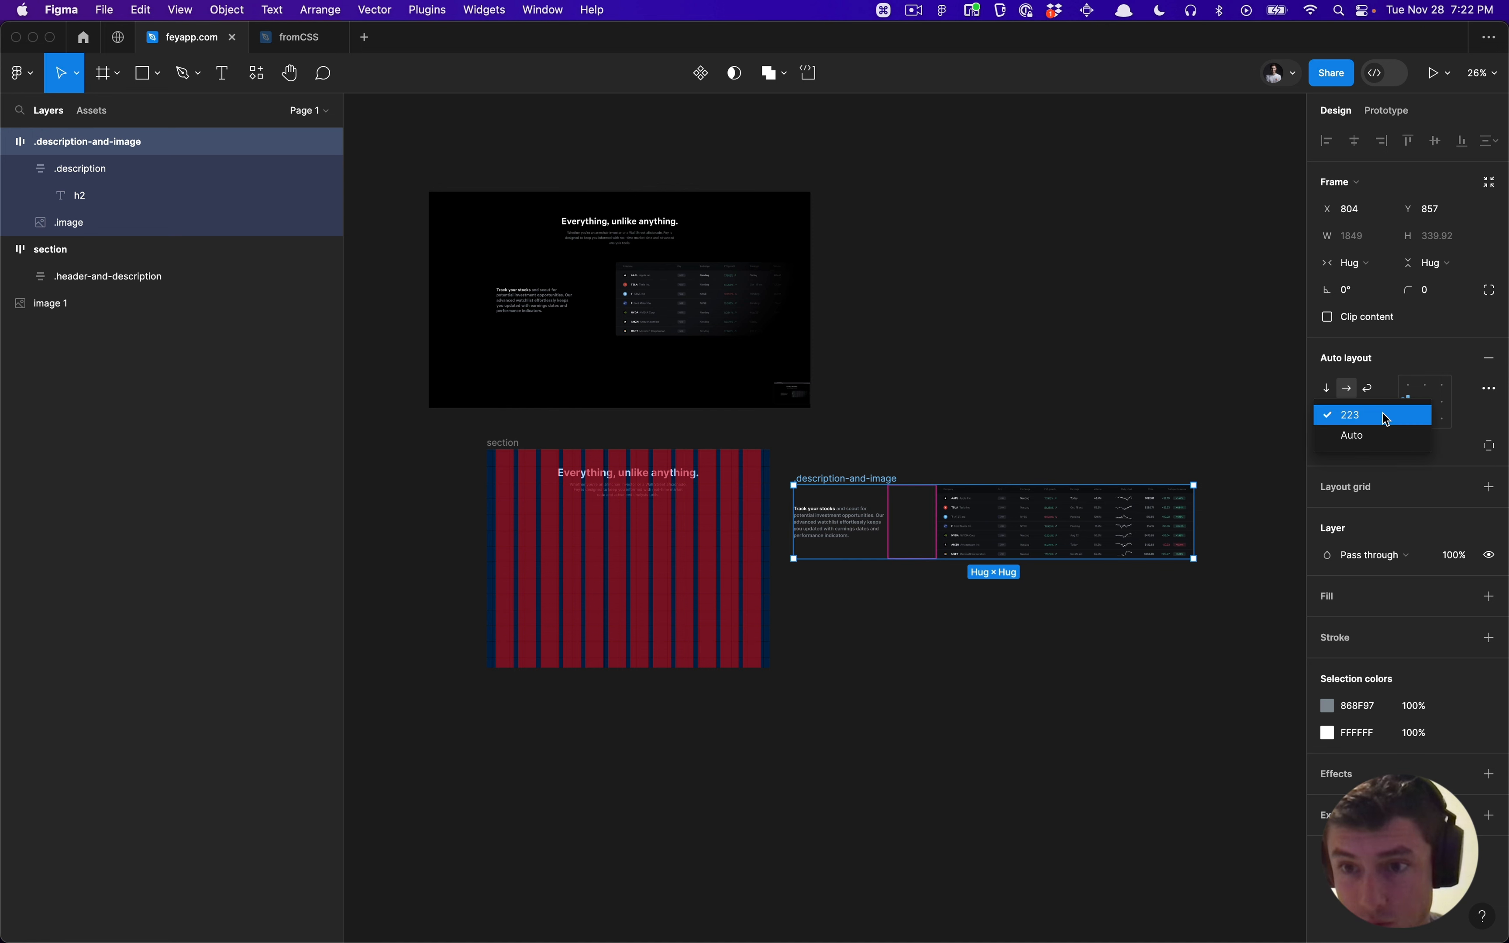
click(1375, 436)
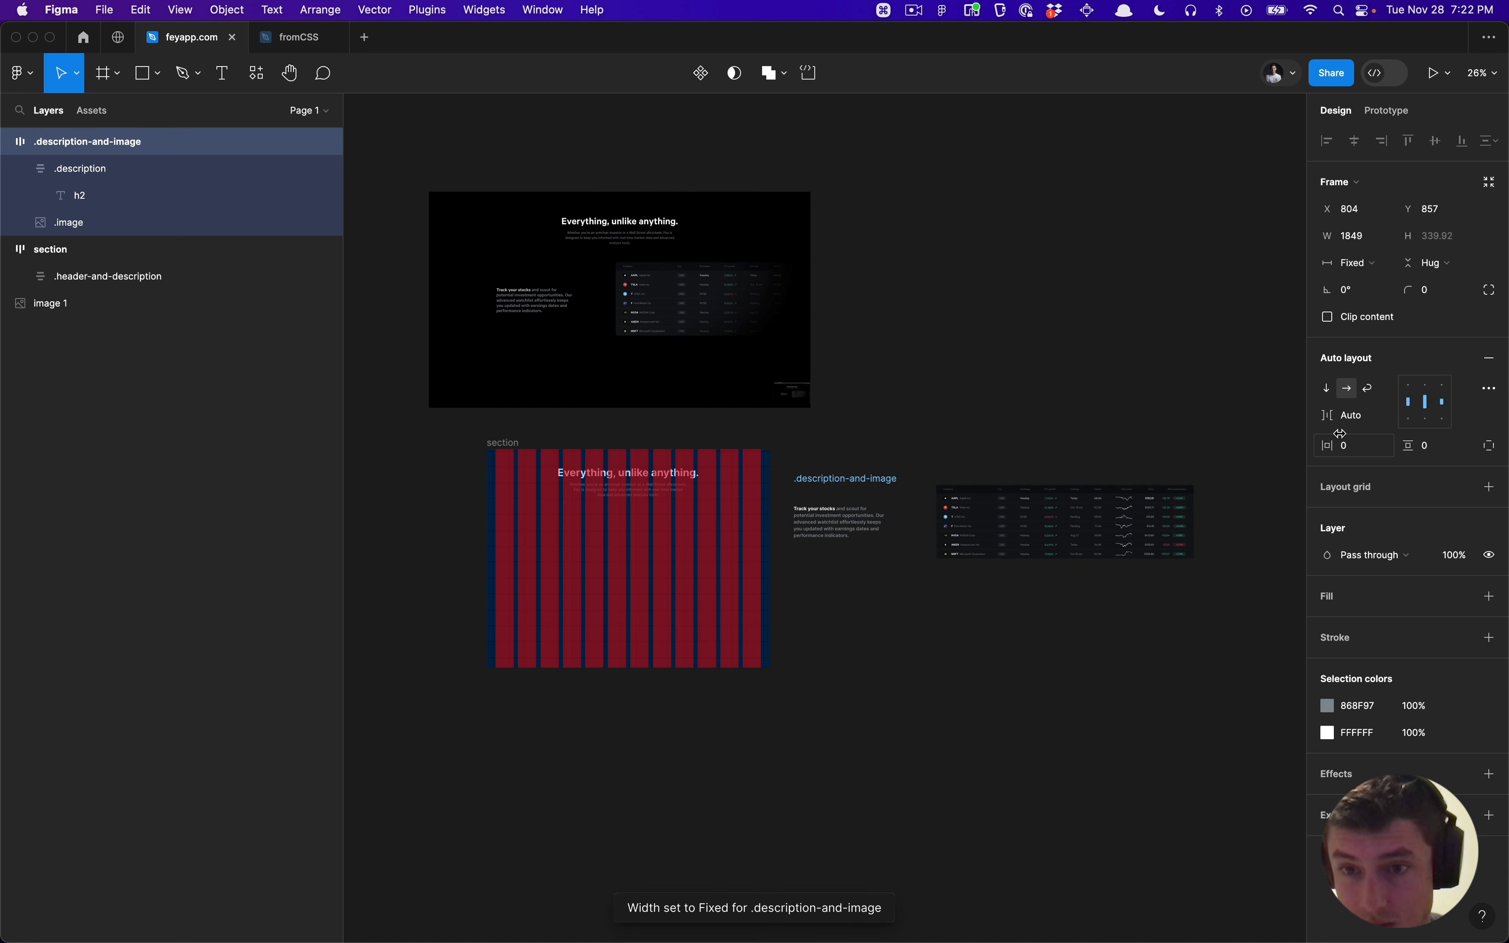
drag(792, 494, 773, 533)
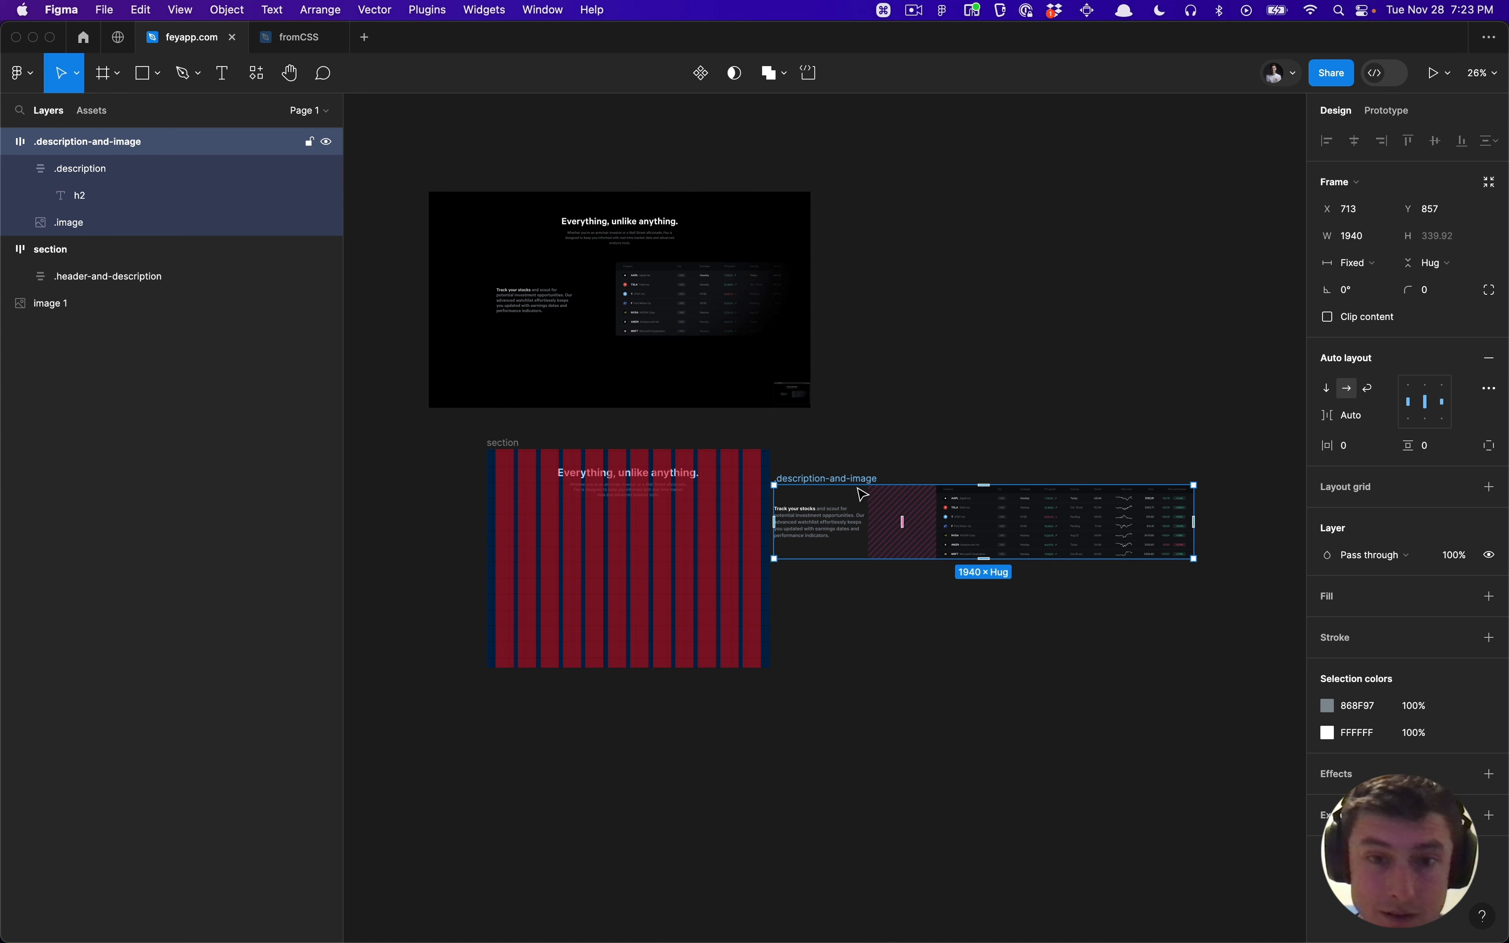
Step: Move the .description-and-image frame into the section frame and switch the section's auto layout direction to vertical
drag(850, 480, 623, 574)
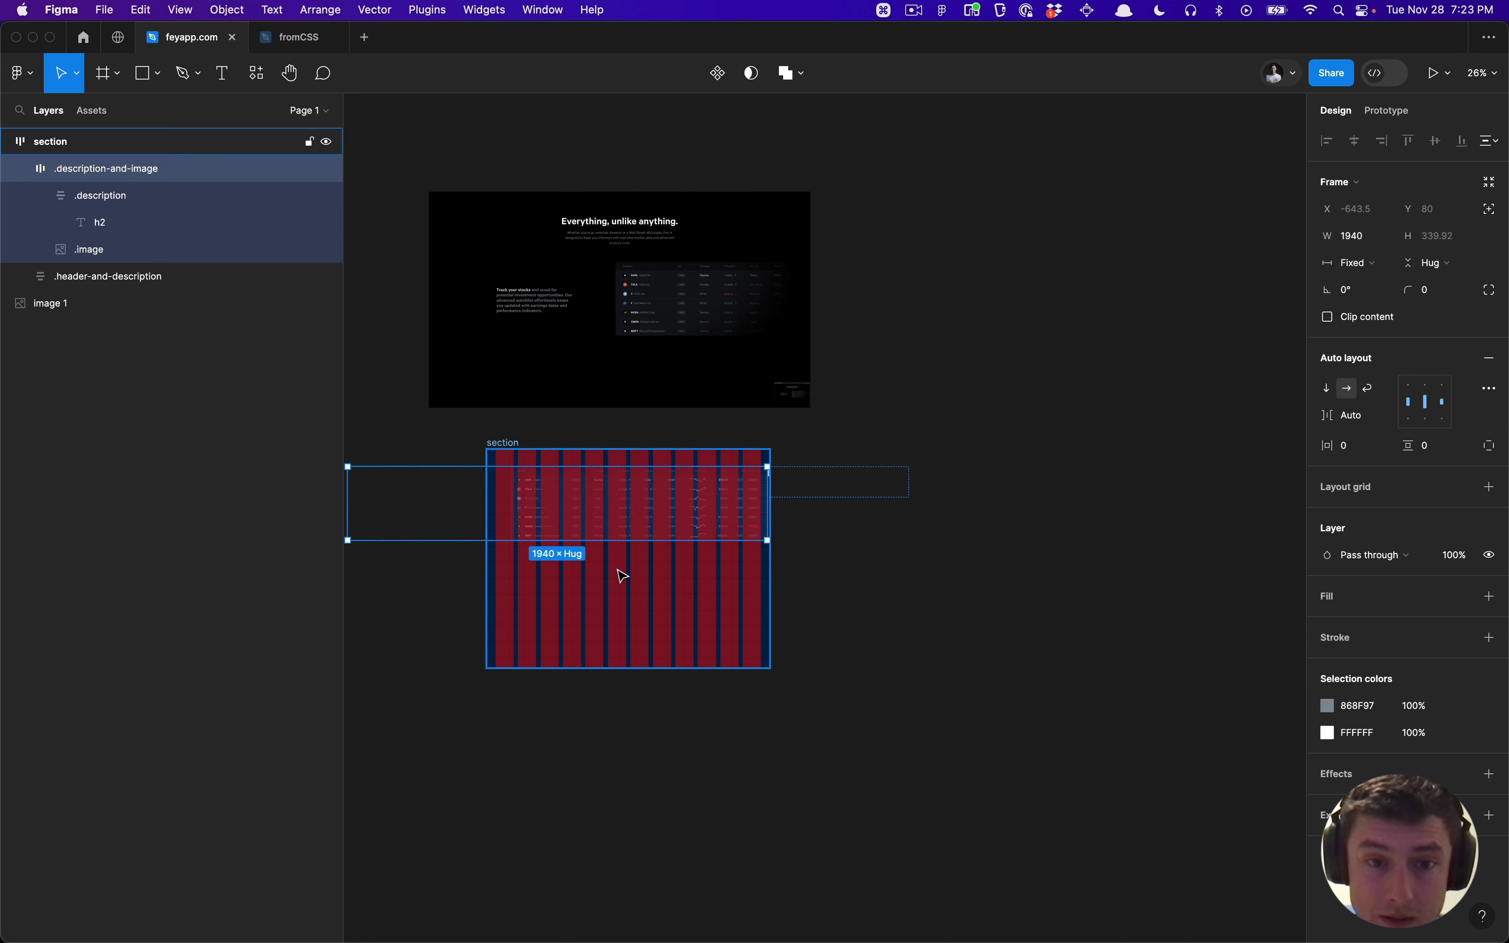
click(506, 444)
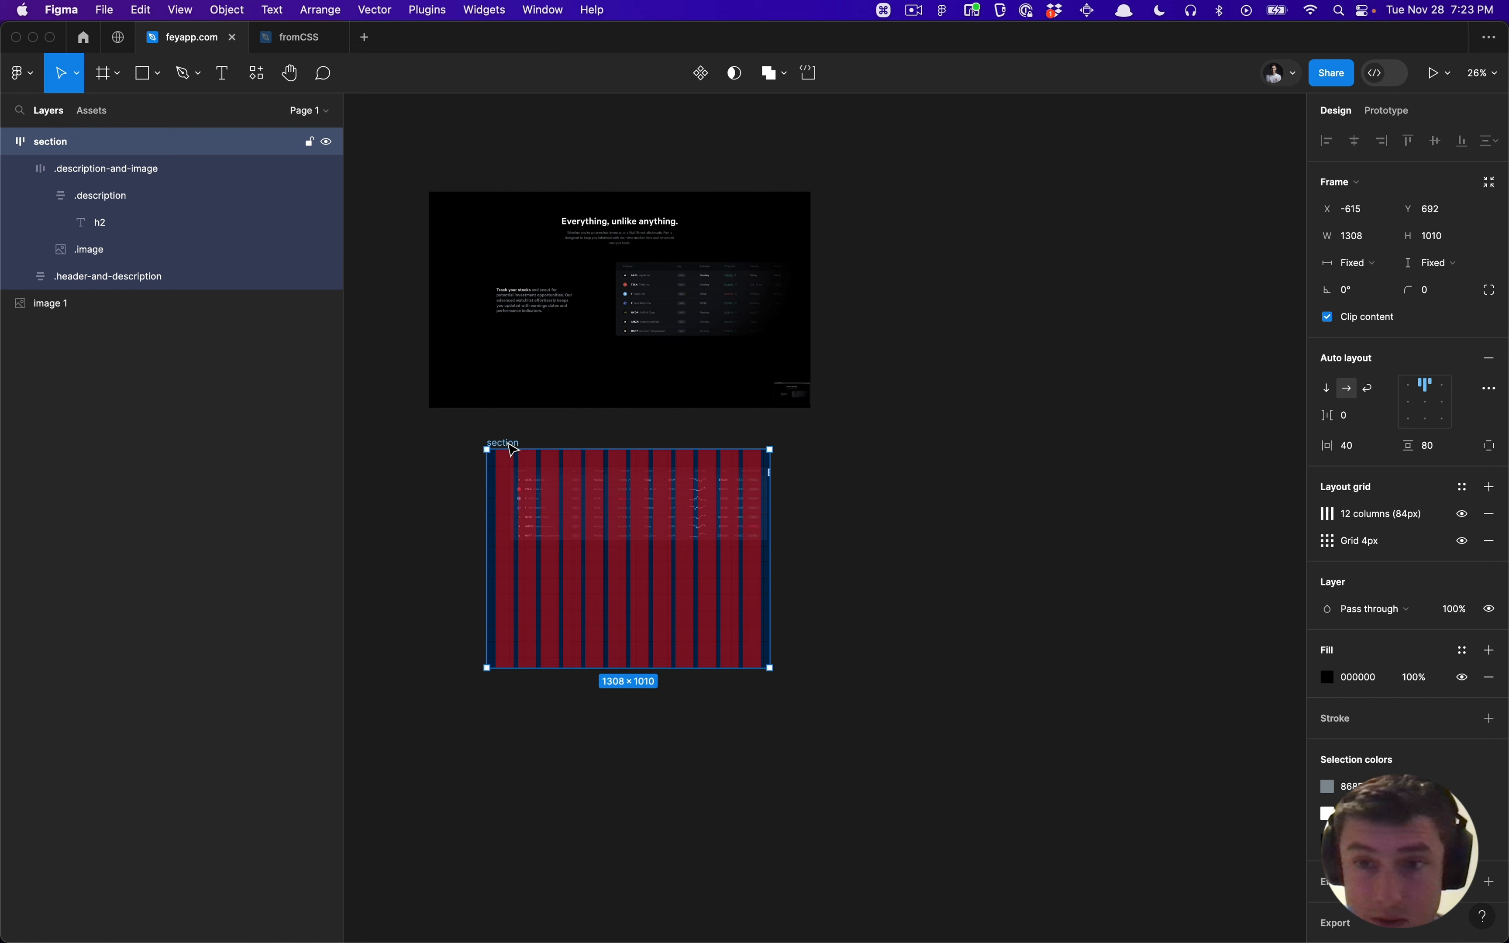
click(1328, 389)
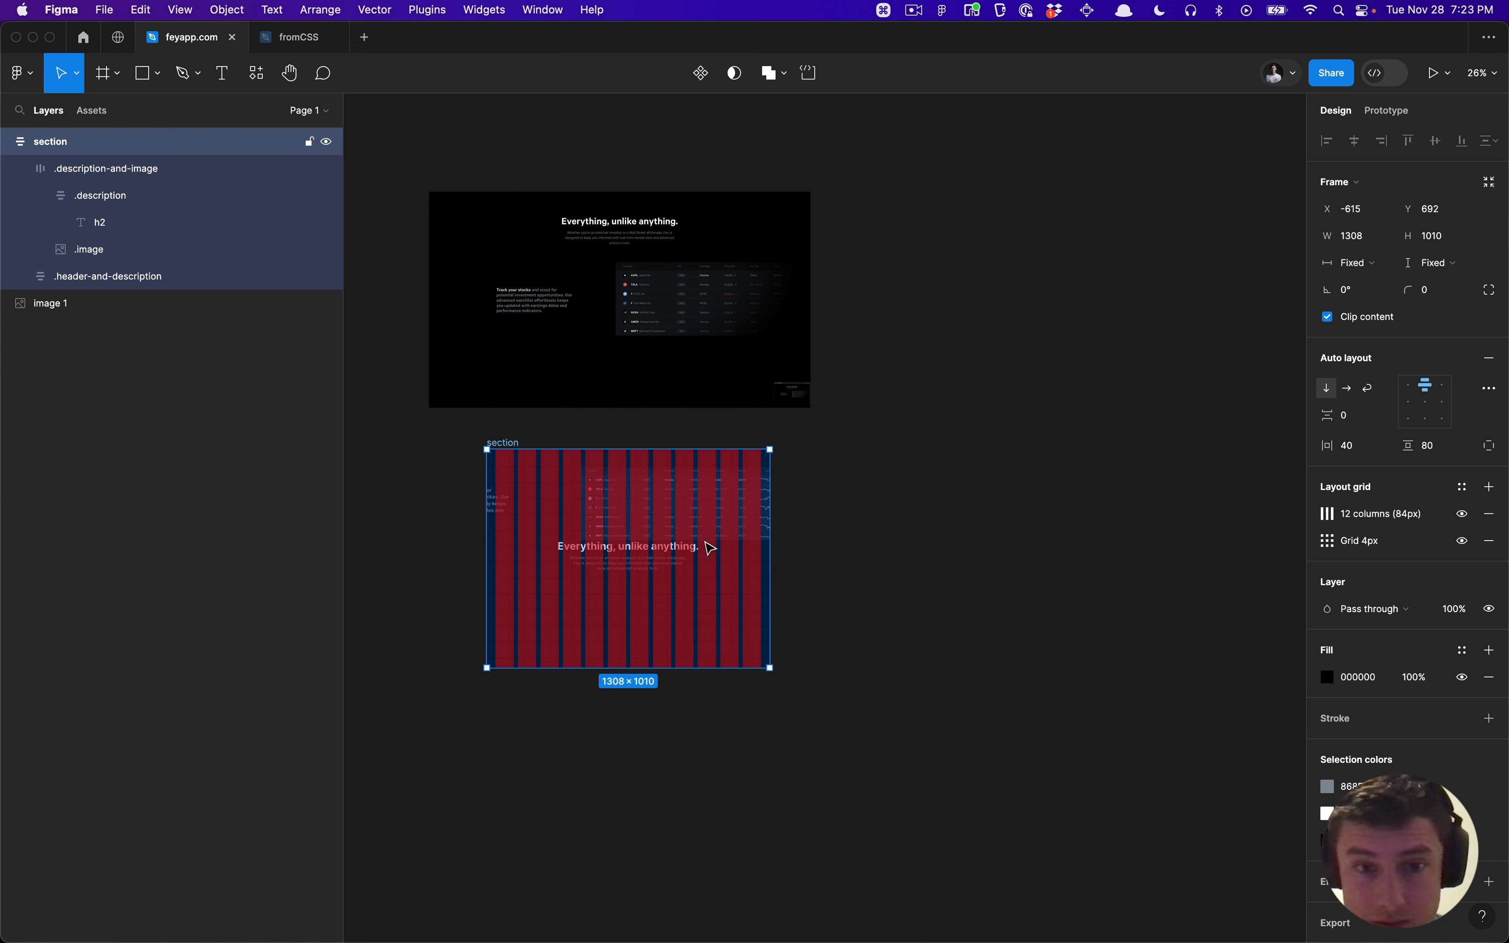
Step: Reorder the section so .header-and-description sits above .description-and-image, and select .description-and-image
click(680, 569)
key(Up)
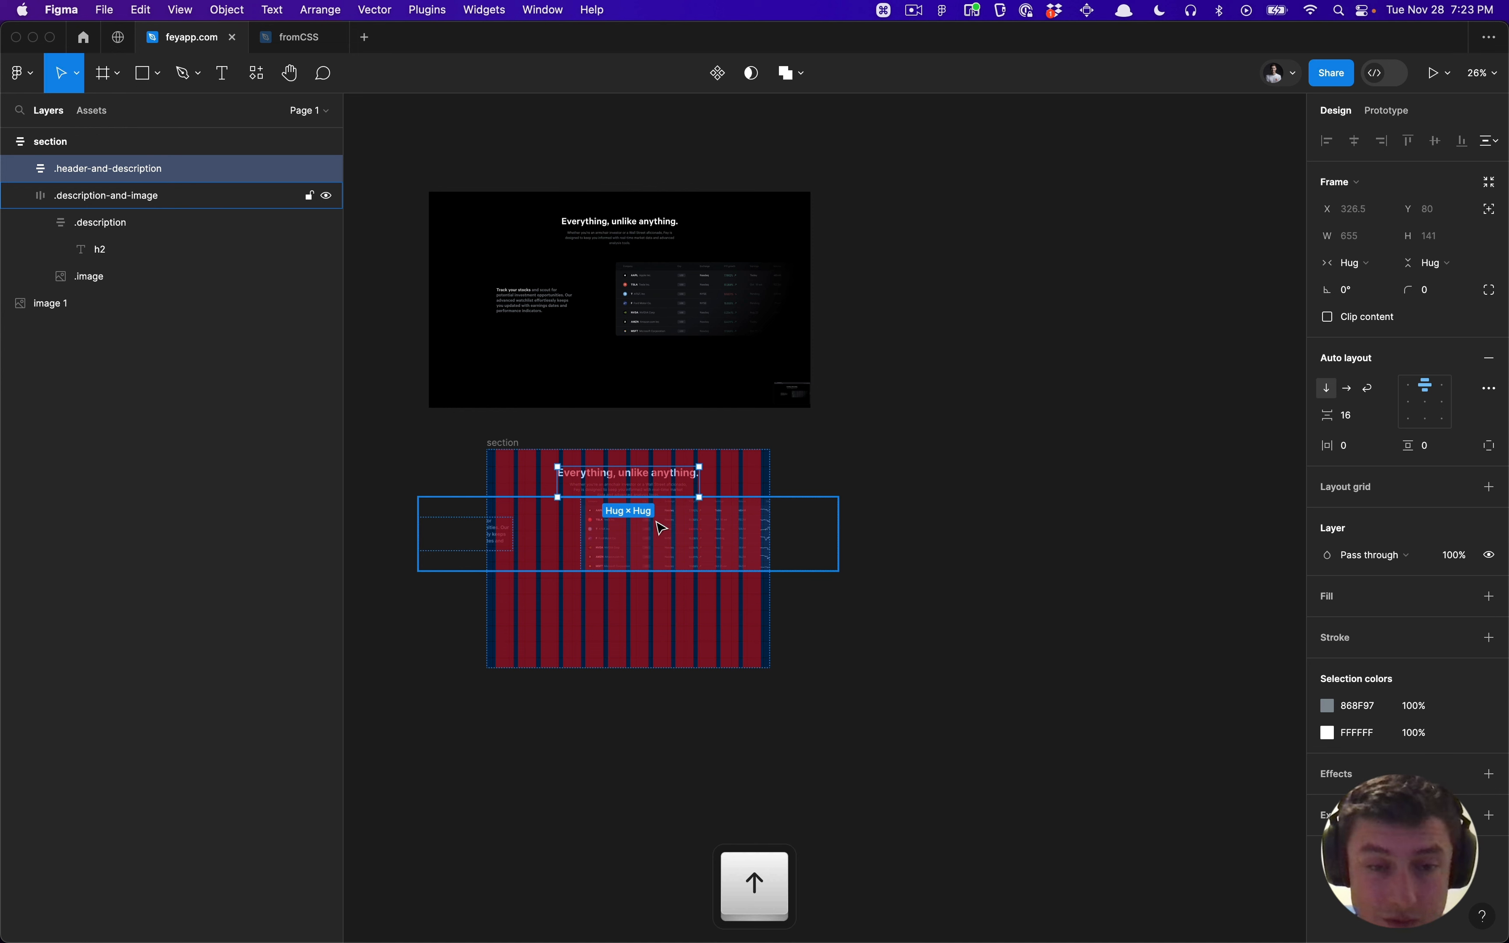
click(663, 528)
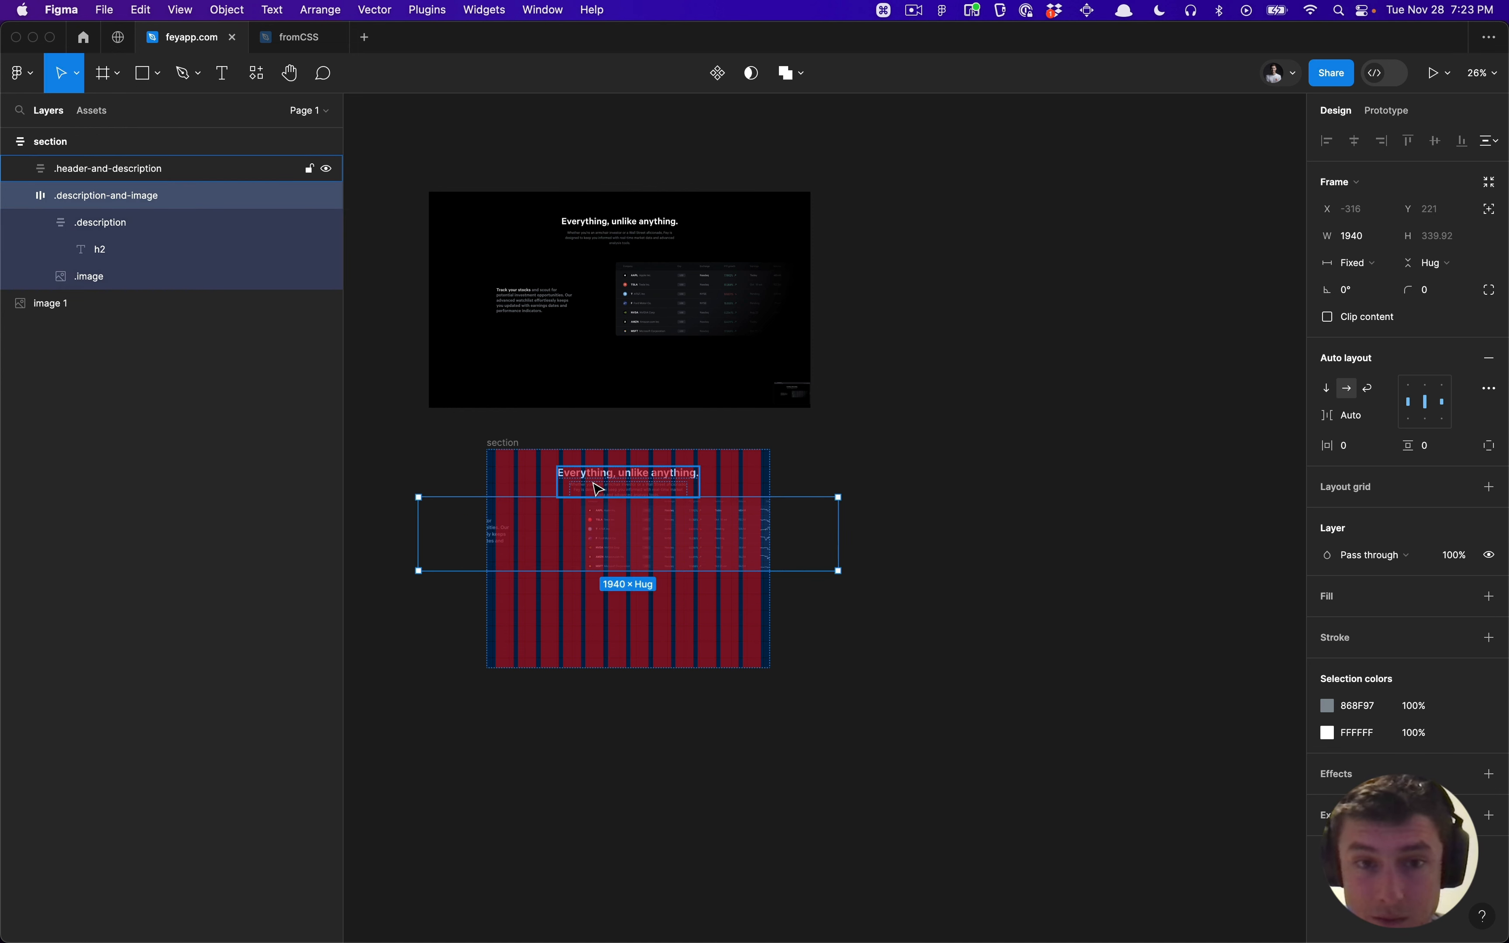
Step: Set the vertical gap between the section's items to 80
click(505, 444)
click(1359, 421)
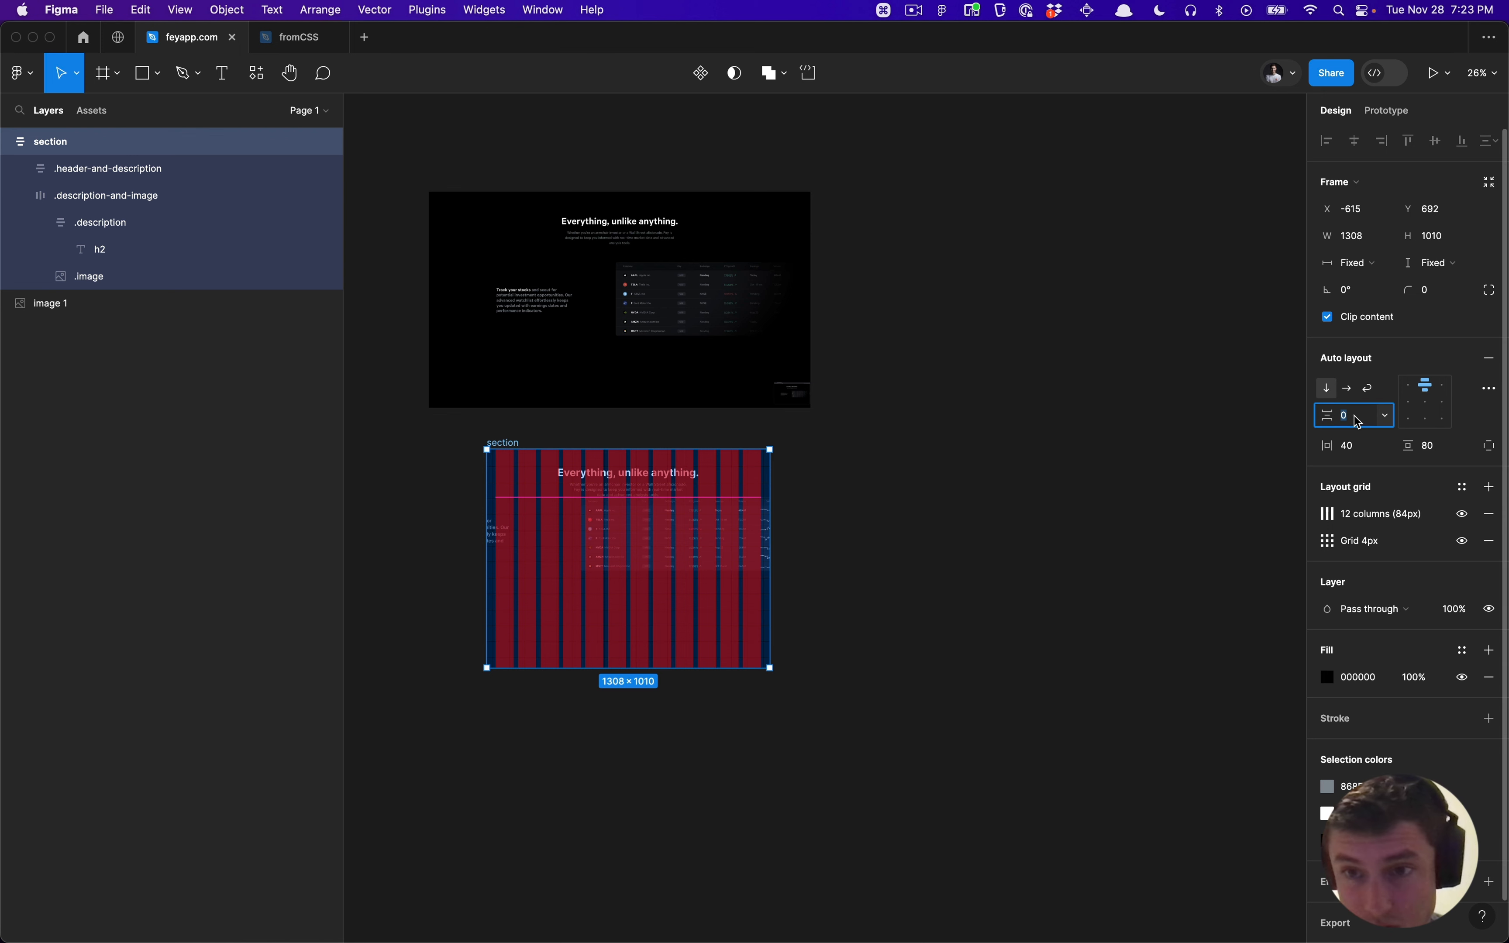
key(shift+Up)
key(shift+Up)
key(shift+Up)
key(shift+Up)
key(shift+Up)
key(shift+Up)
key(shift+Up)
key(shift+Up)
key(shift+Up)
key(shift+Up)
key(shift+Up)
key(shift+Up)
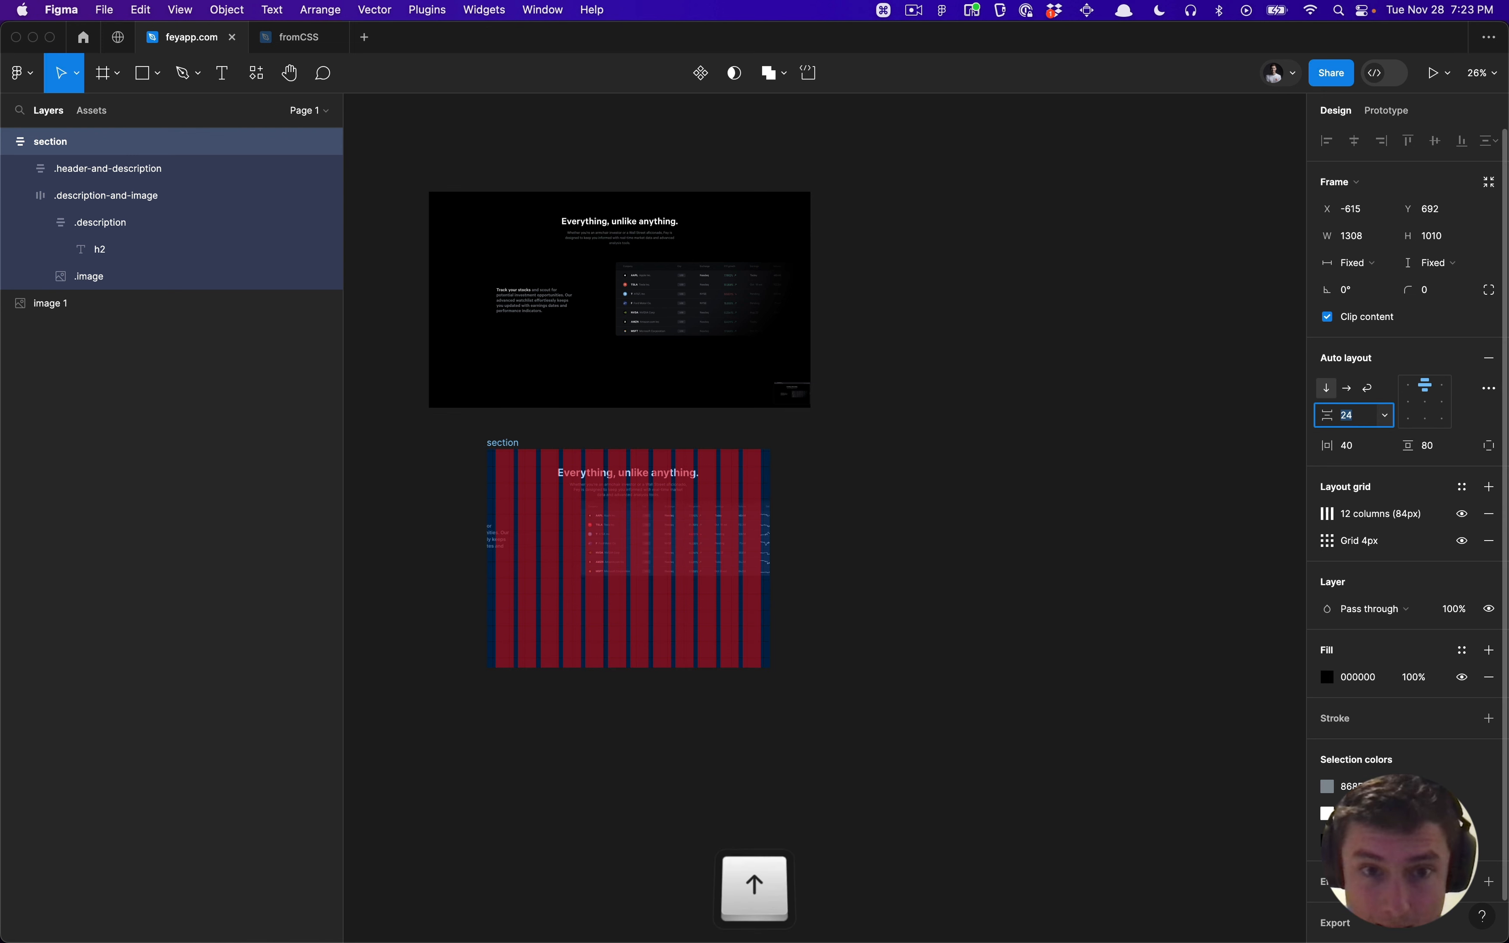
key(shift+Down)
key(shift+Down)
key(shift+Down)
key(shift+Down)
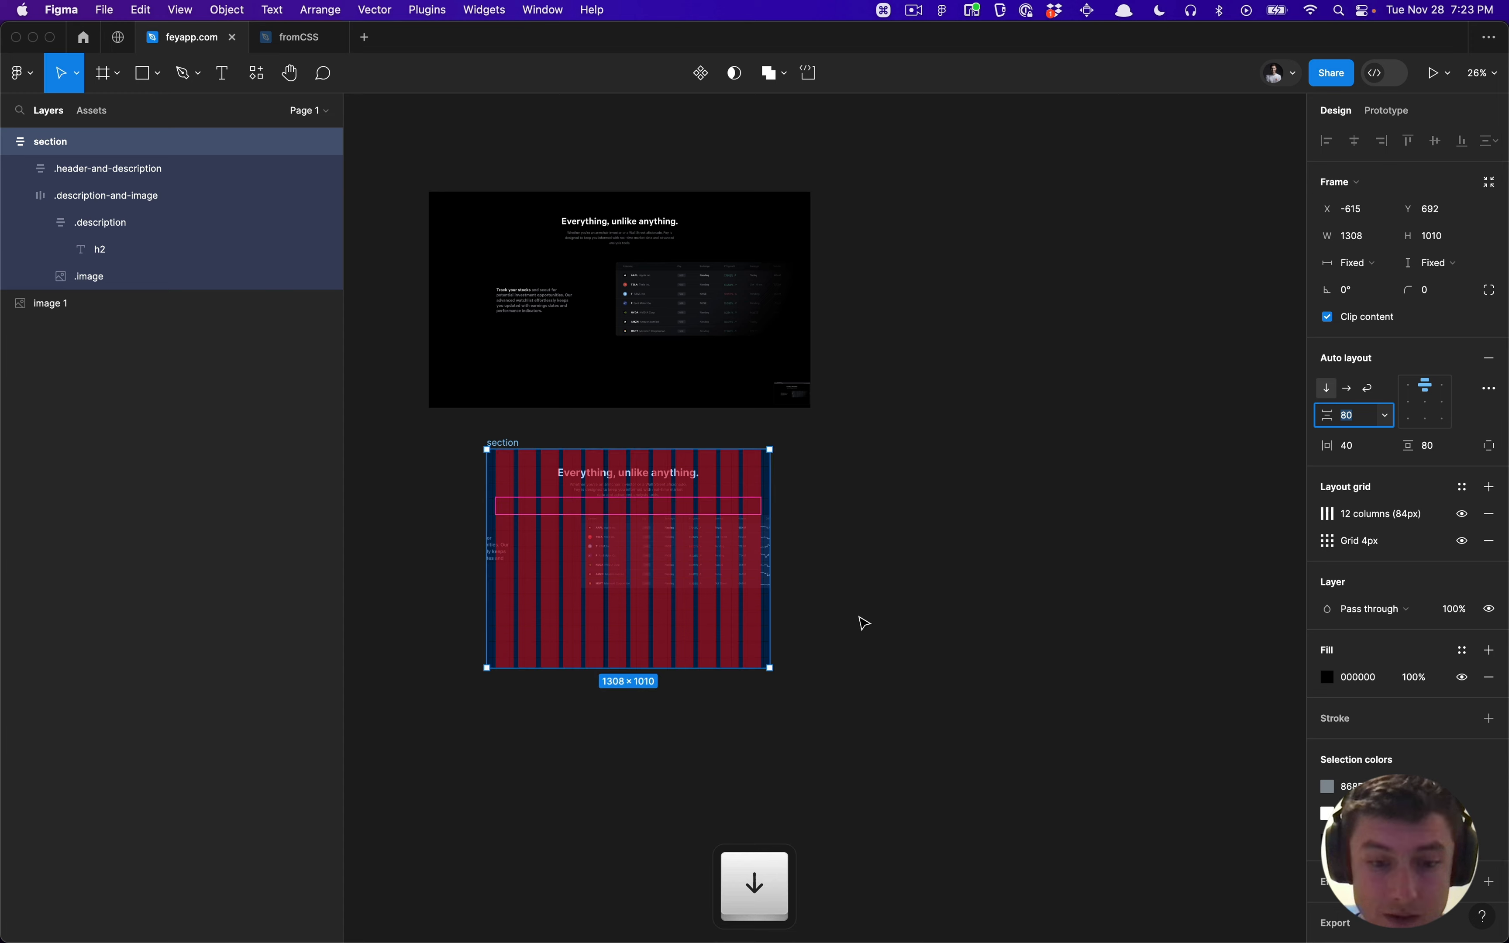
Step: Hide the layout grids over the section
key(ctrl+g)
scroll(592, 532, up, 5)
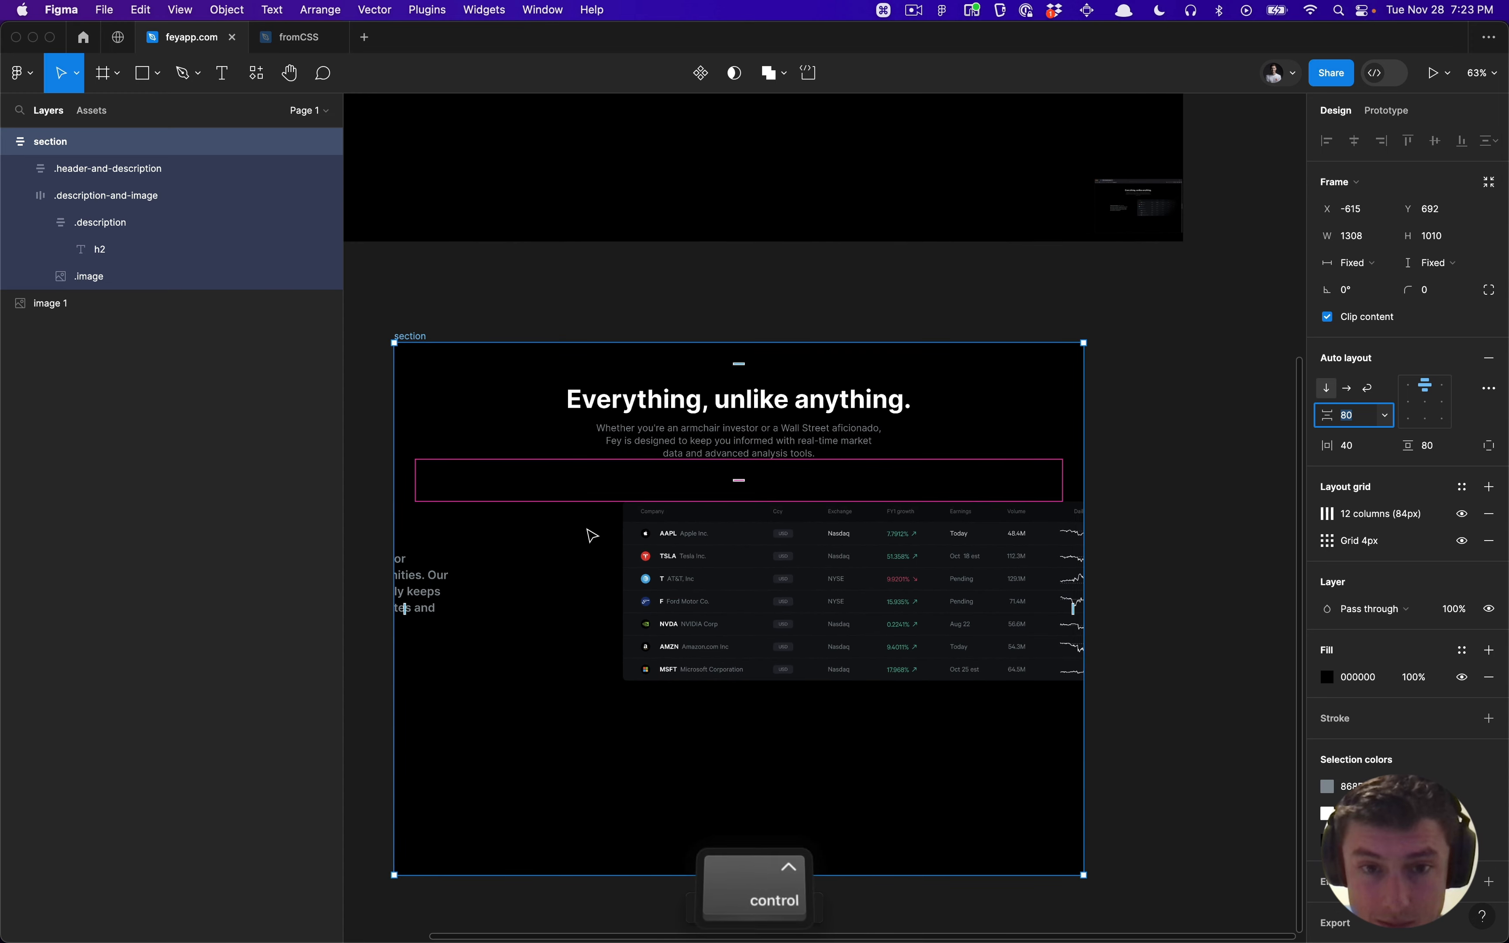
key(ctrl+g)
key(ctrl+g)
scroll(592, 536, down, 3)
Step: Set the .description-and-image frame's width to Fill container
click(552, 573)
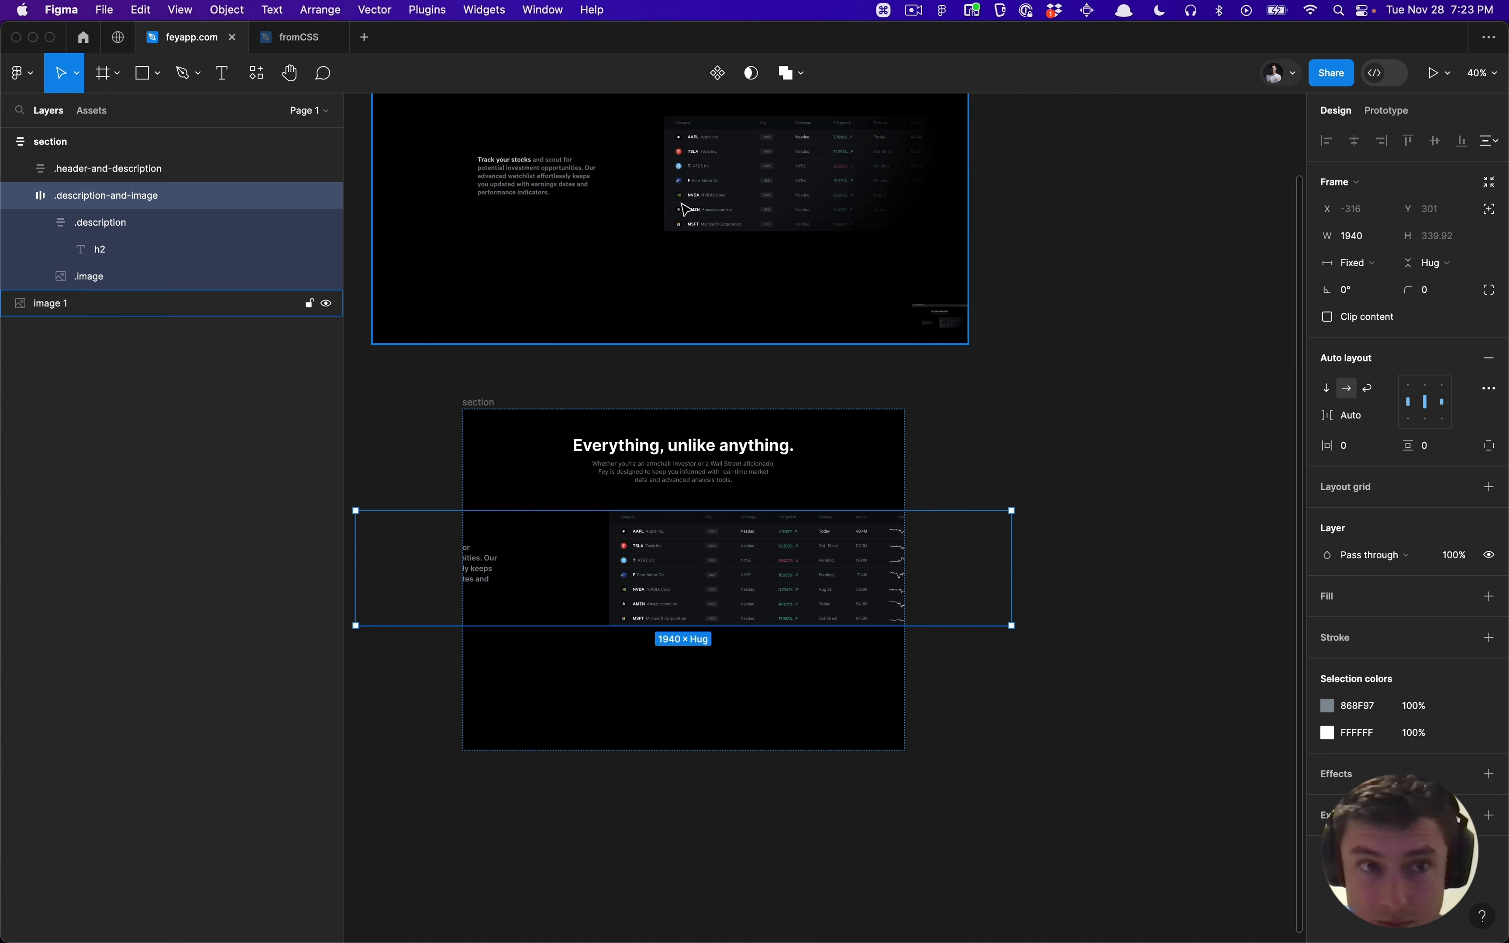
click(1368, 264)
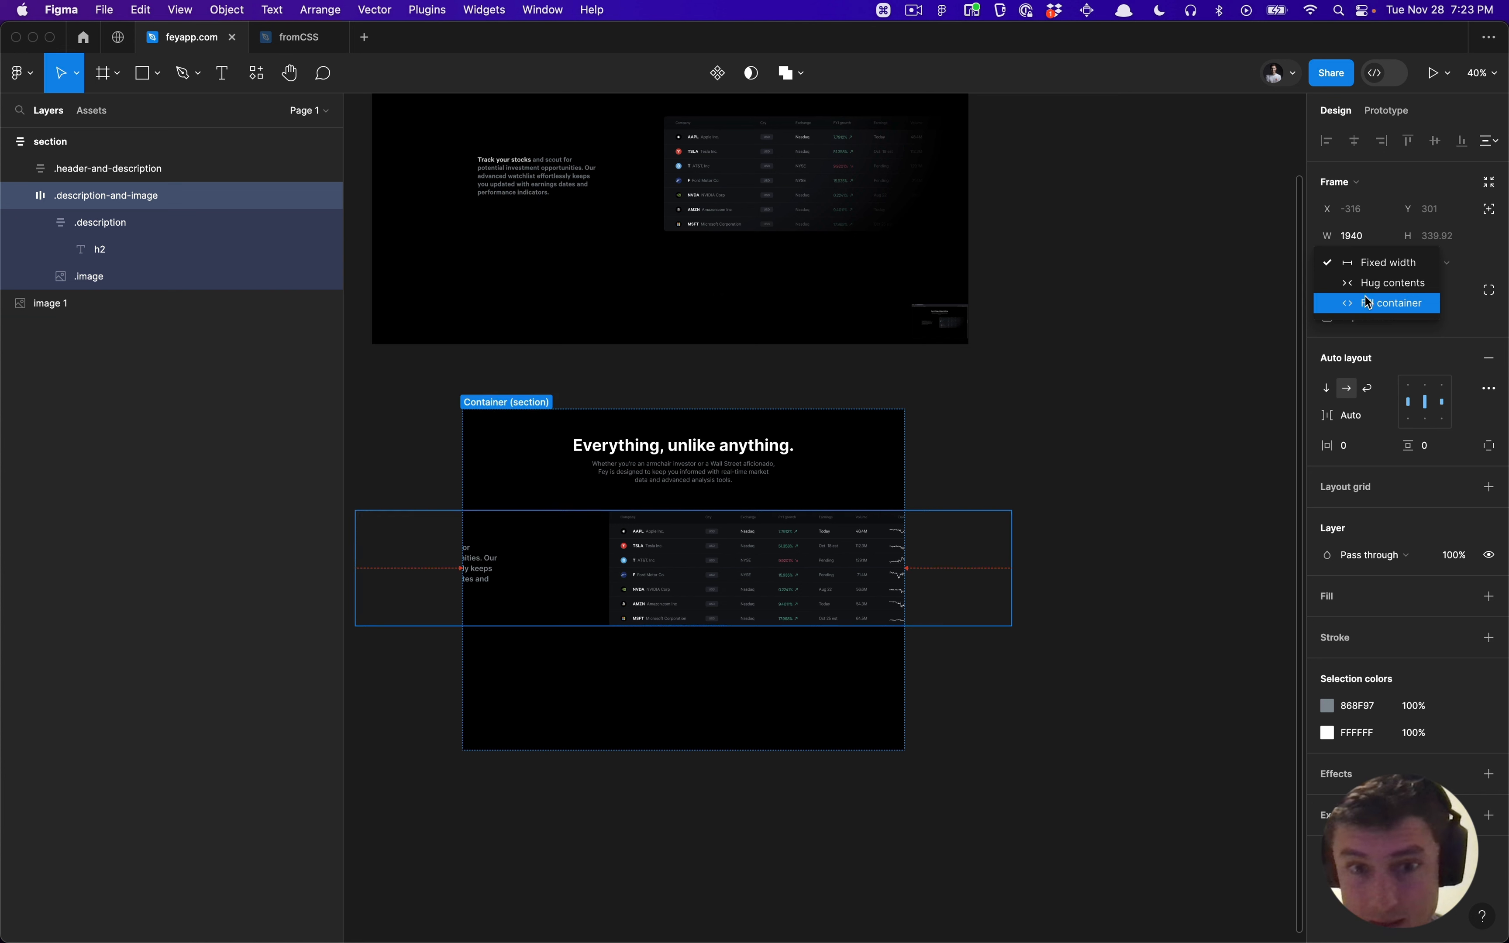
click(1366, 303)
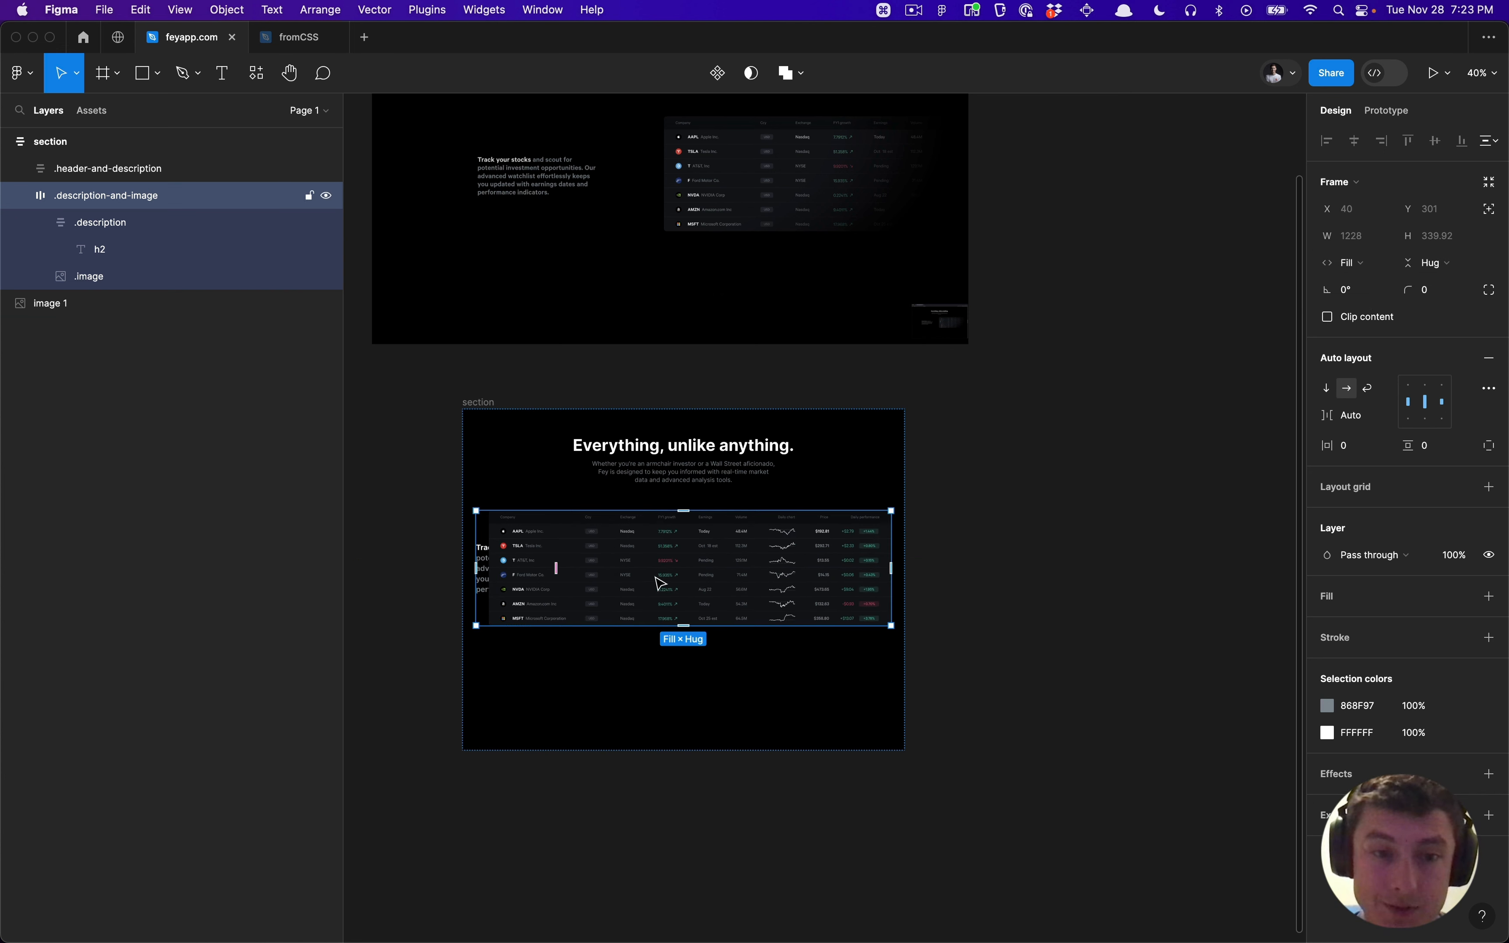
Step: Give the .image layer absolute position inside the .description-and-image frame
key(super)
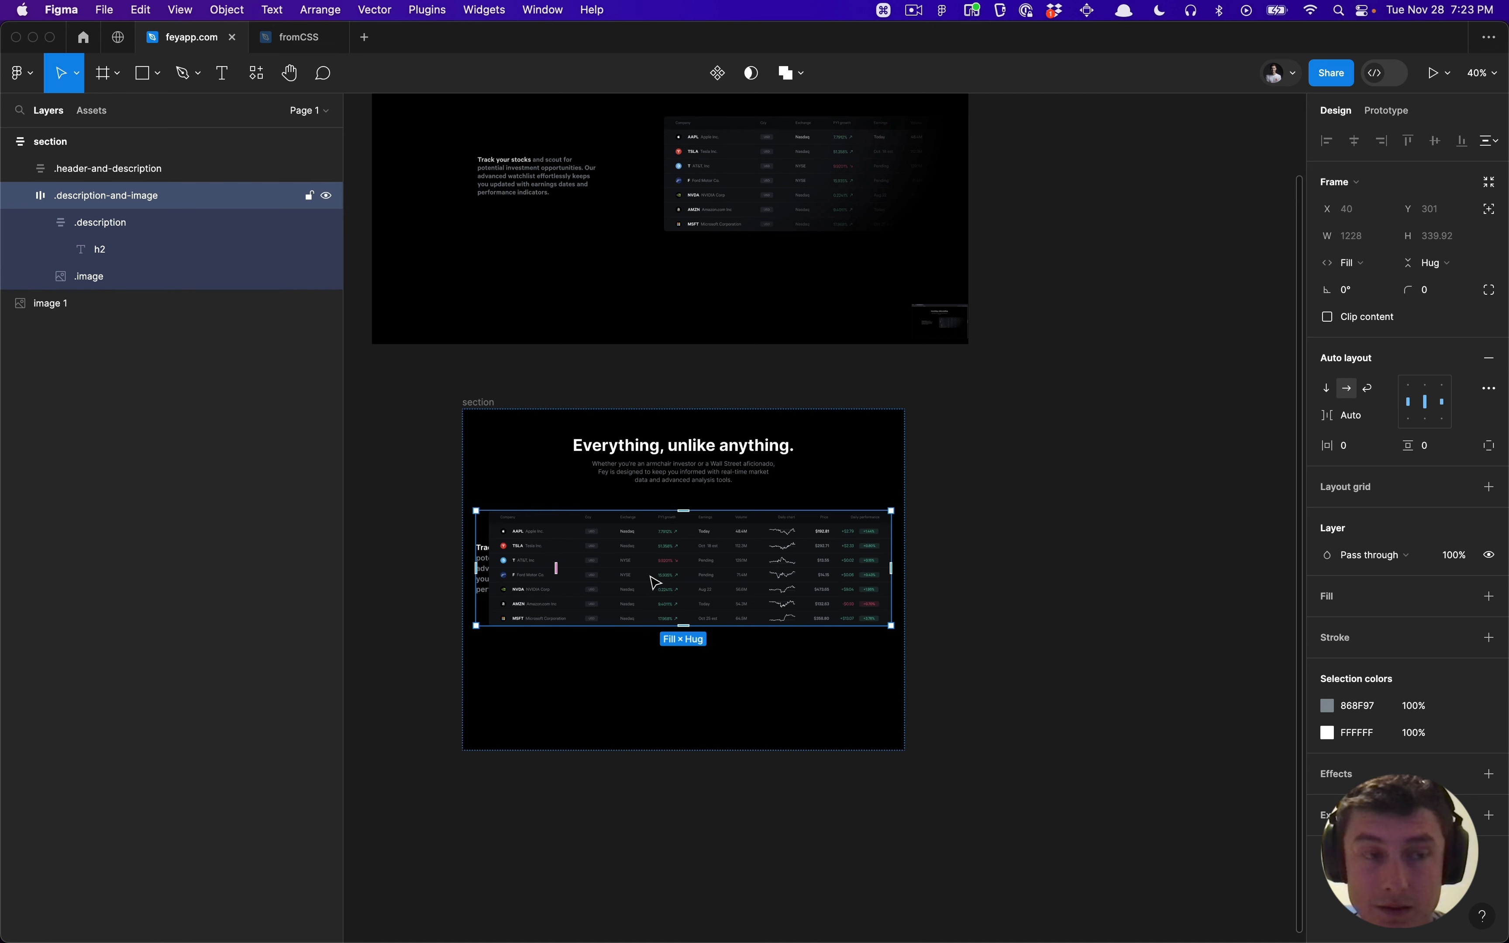
super+click(652, 582)
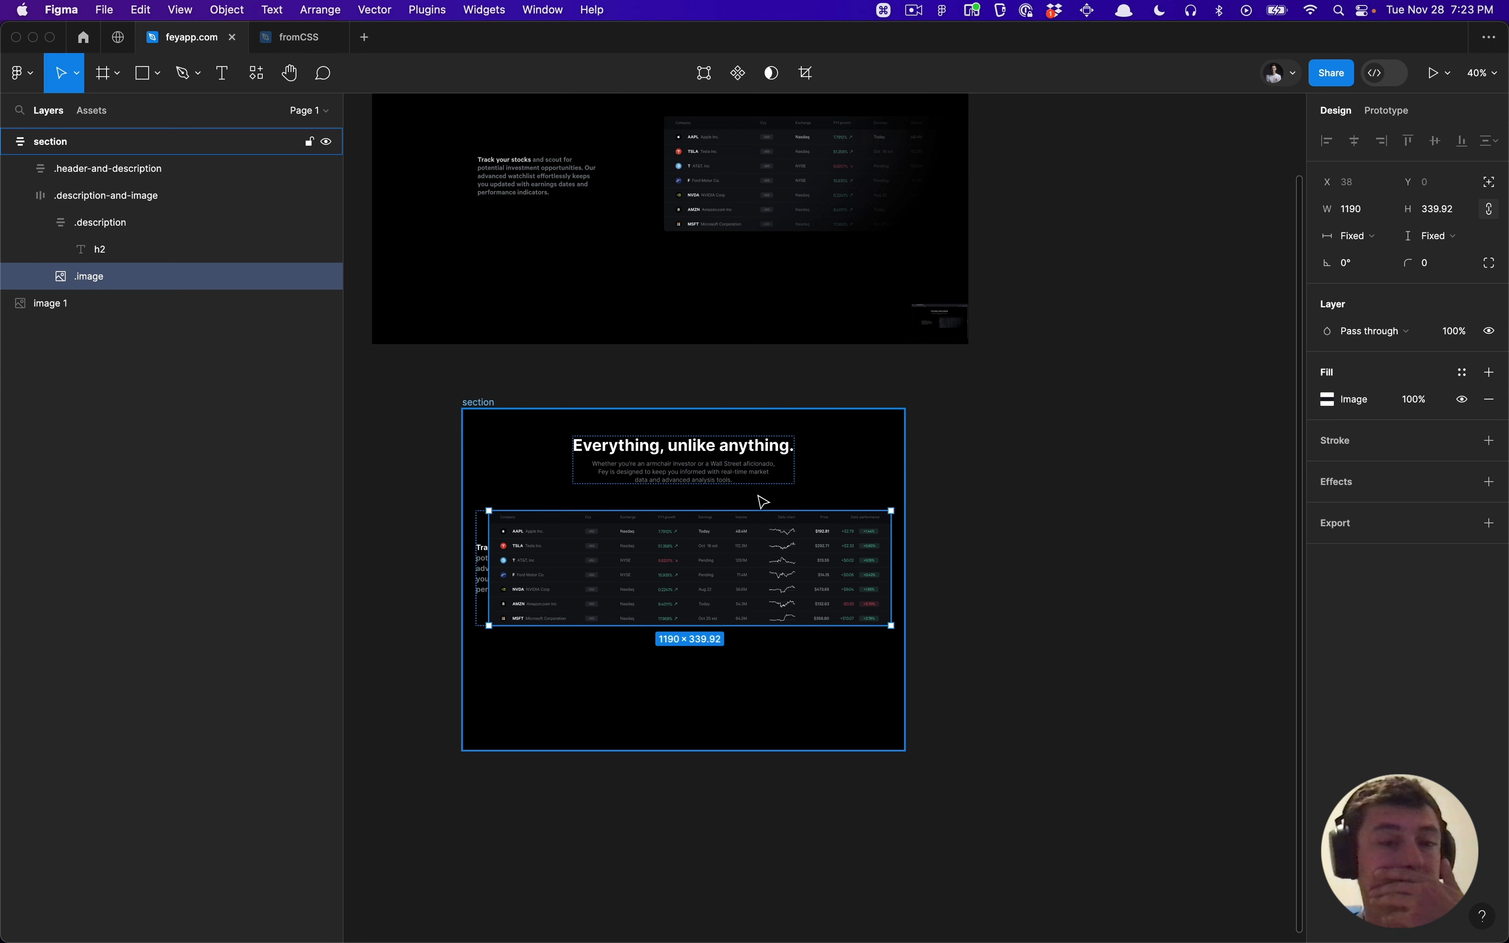
click(1487, 182)
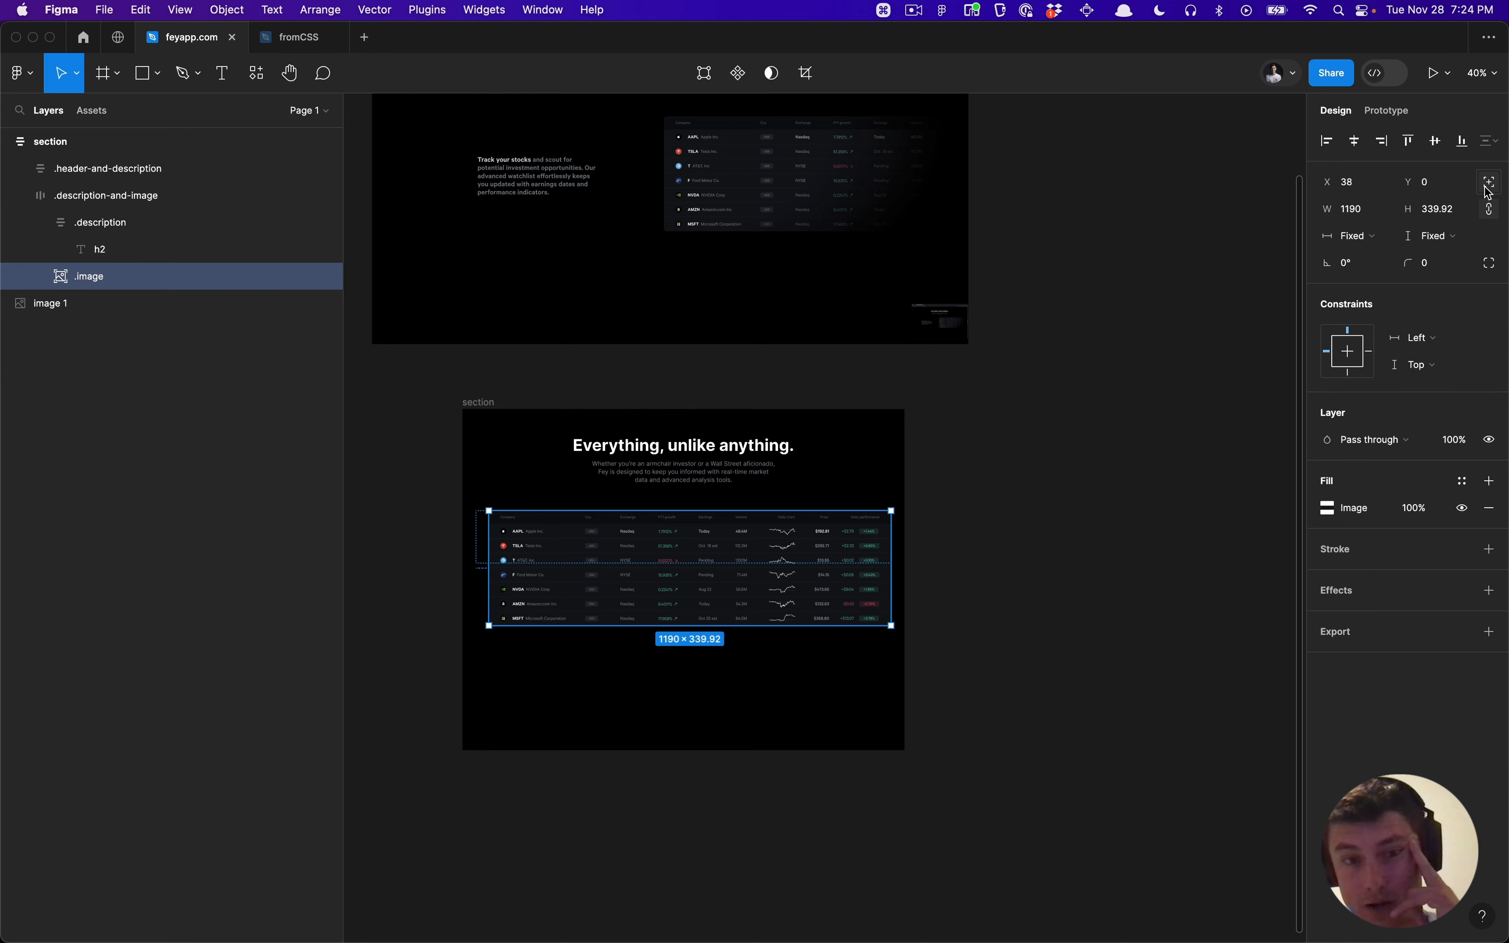
Step: Shift the absolutely positioned .image layer right within its frame to X 702
key(Right)
key(Right)
key(Right)
key(Right)
key(Right)
key(Right)
key(Right)
key(Right)
key(Right)
key(Right)
key(shift+Right)
key(shift+Right)
key(shift+Right)
key(shift+Right)
key(shift+Right)
key(shift+Right)
key(shift+Right)
key(shift+Right)
key(shift+Right)
key(shift+Right)
key(shift+Right)
key(shift+Right)
key(shift+Right)
key(shift+Right)
key(shift+Right)
key(shift+Right)
key(shift+Right)
key(shift+Right)
key(shift+Right)
key(shift+Right)
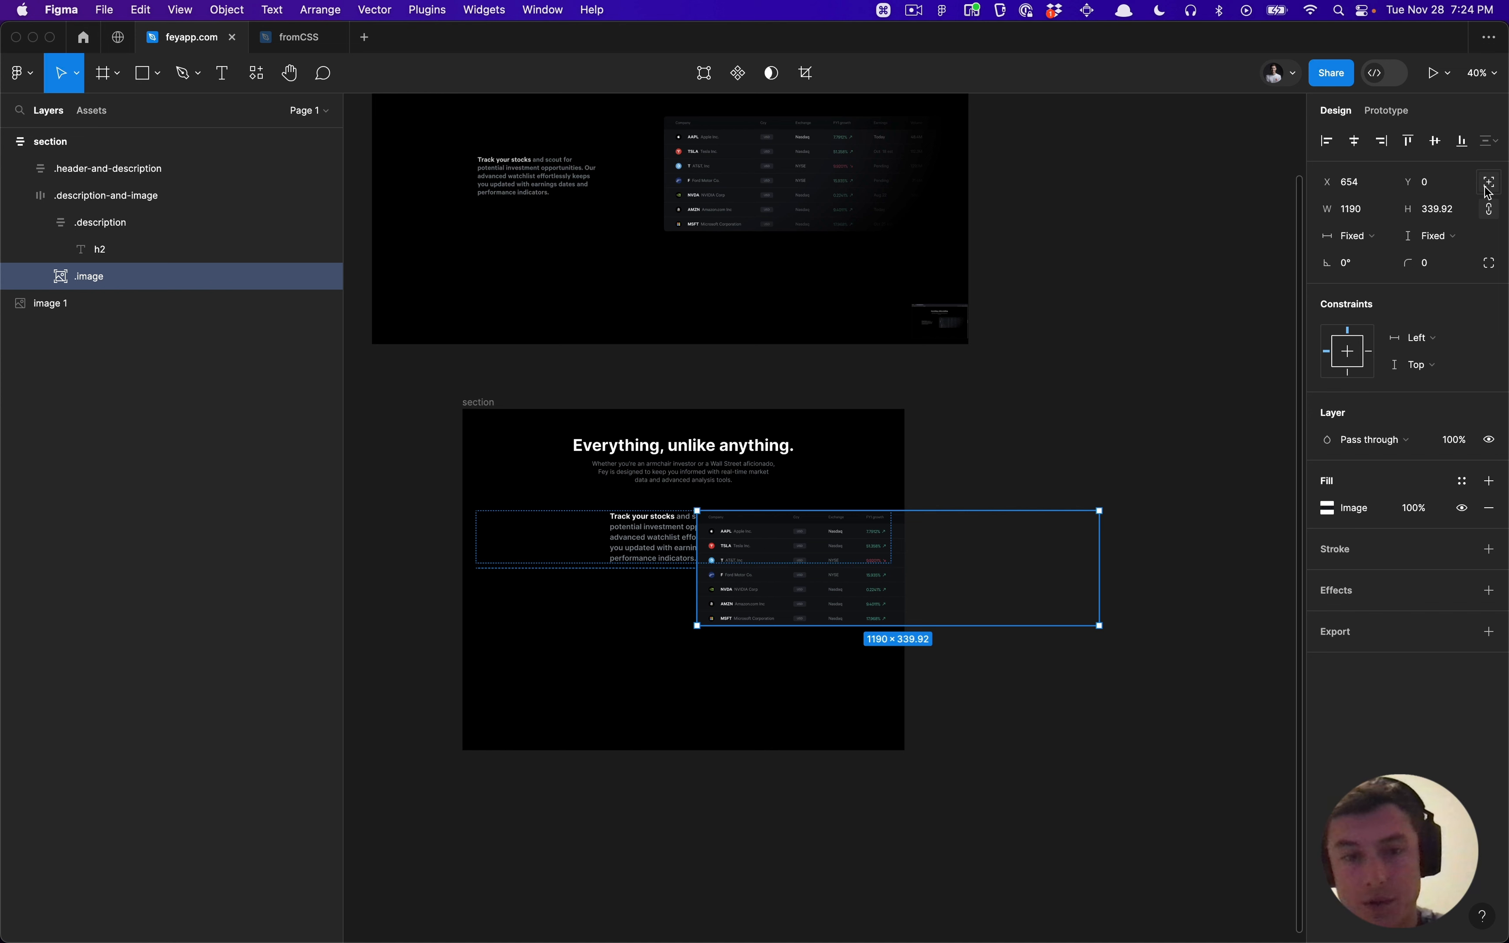
key(Right)
key(Left)
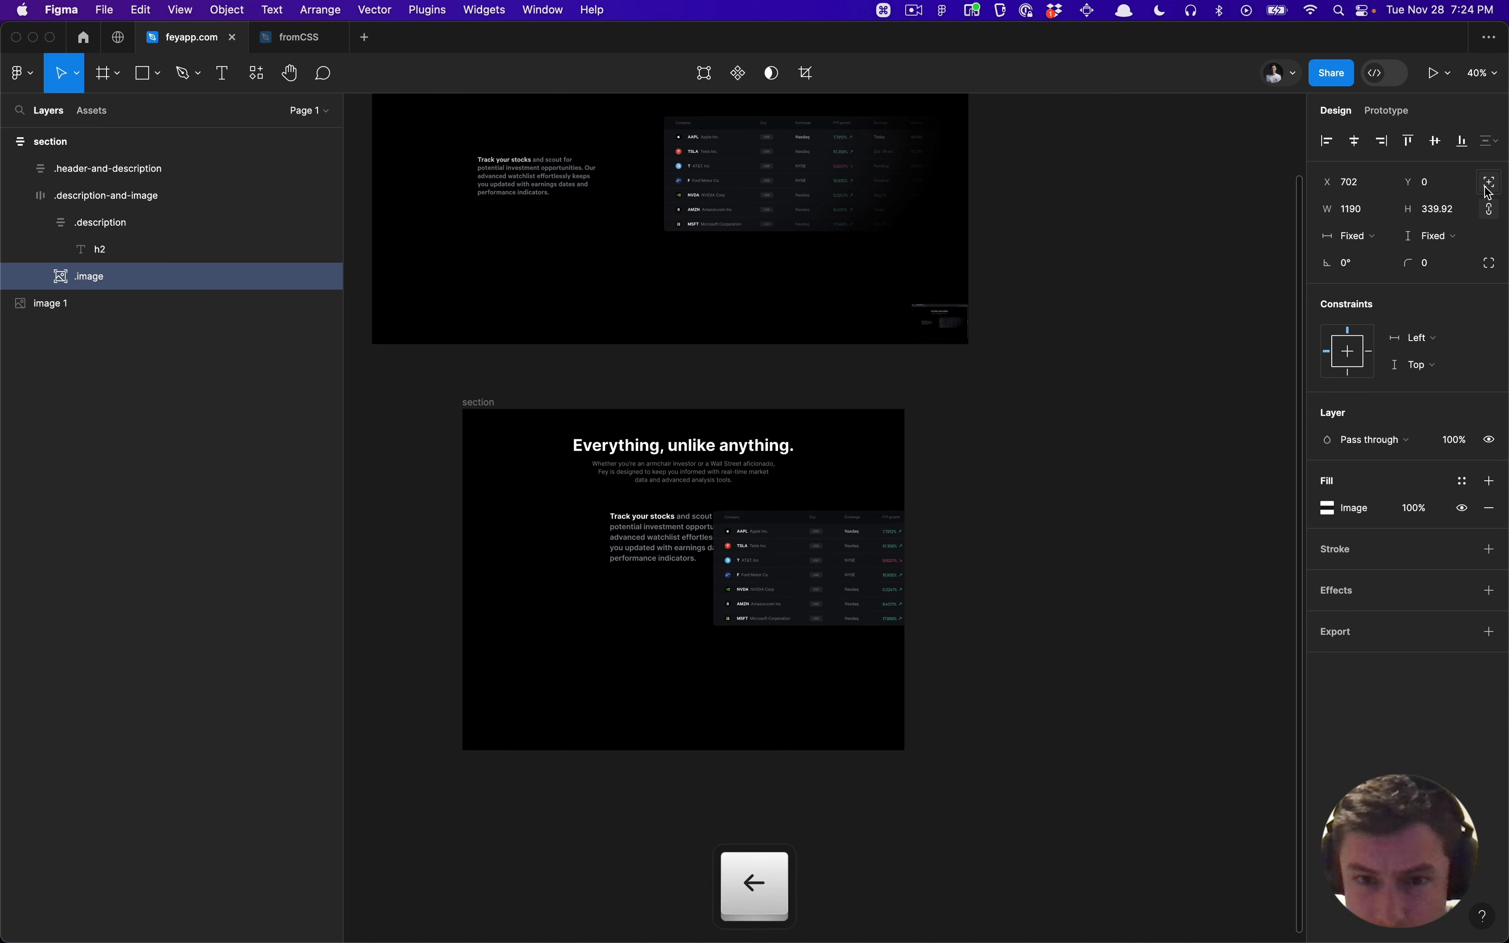
Step: Switch the .description-and-image frame's vertical sizing to Fixed
scroll(751, 526, up, 5)
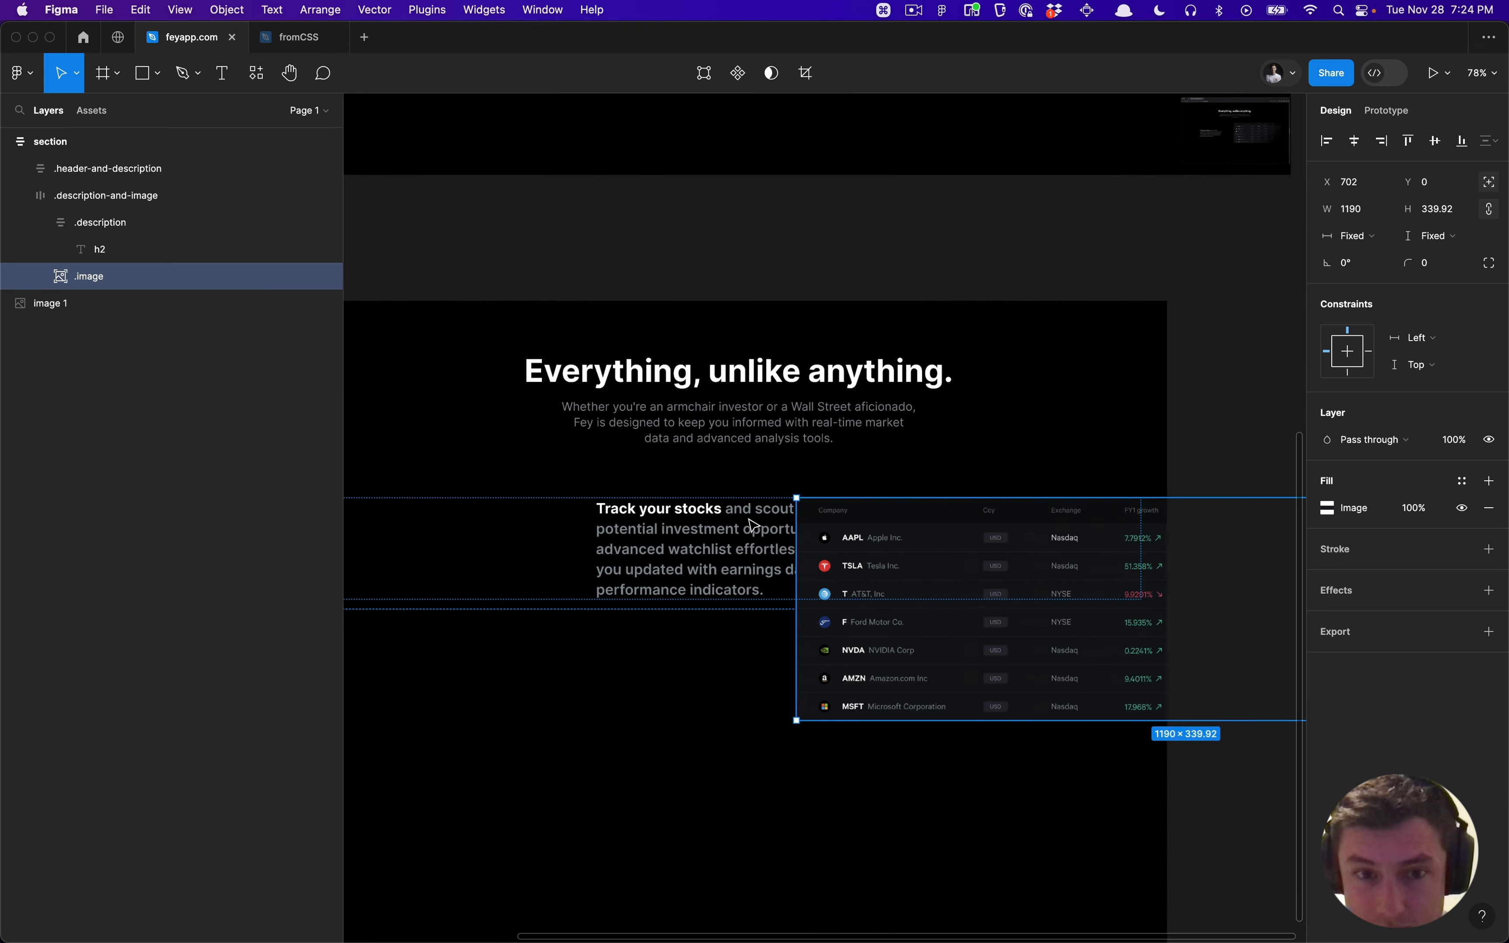
scroll(751, 526, left, 5)
click(792, 537)
scroll(789, 548, down, 5)
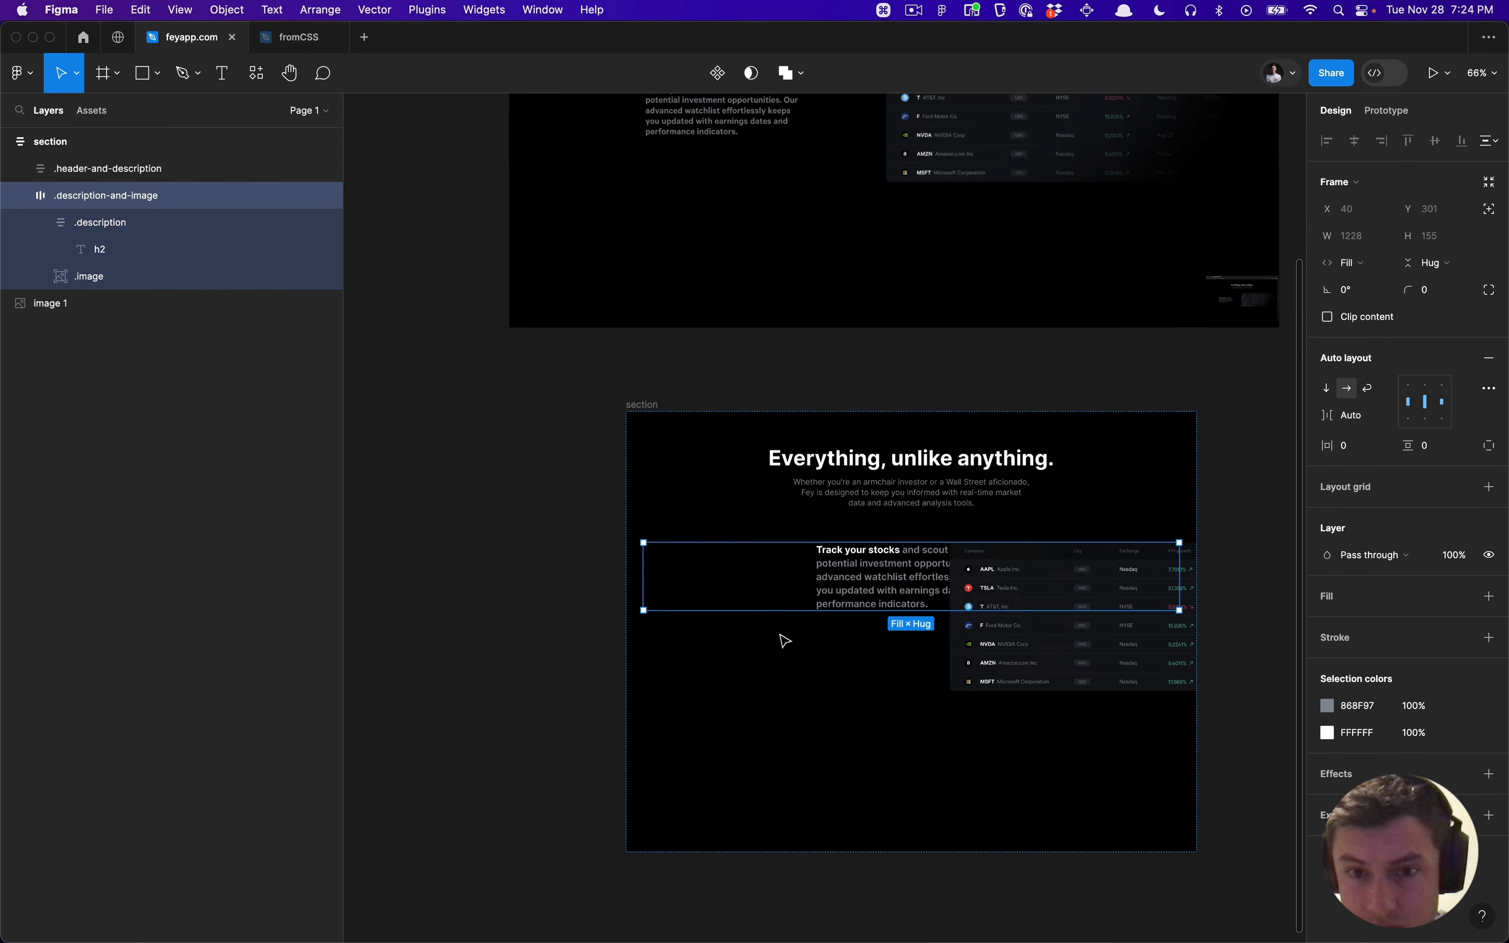
click(944, 633)
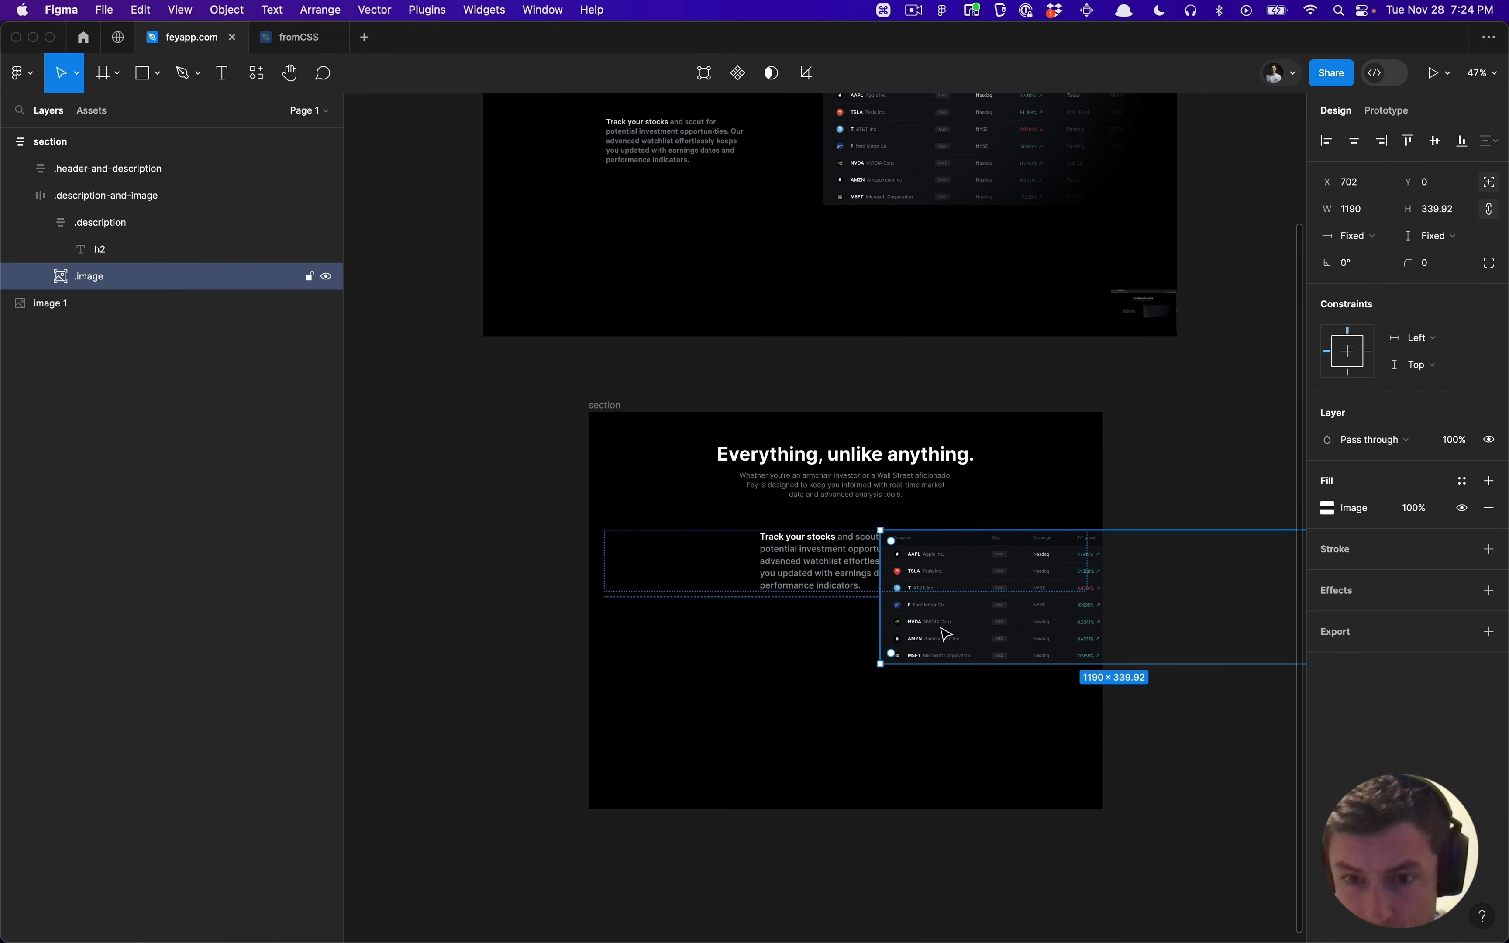
click(739, 577)
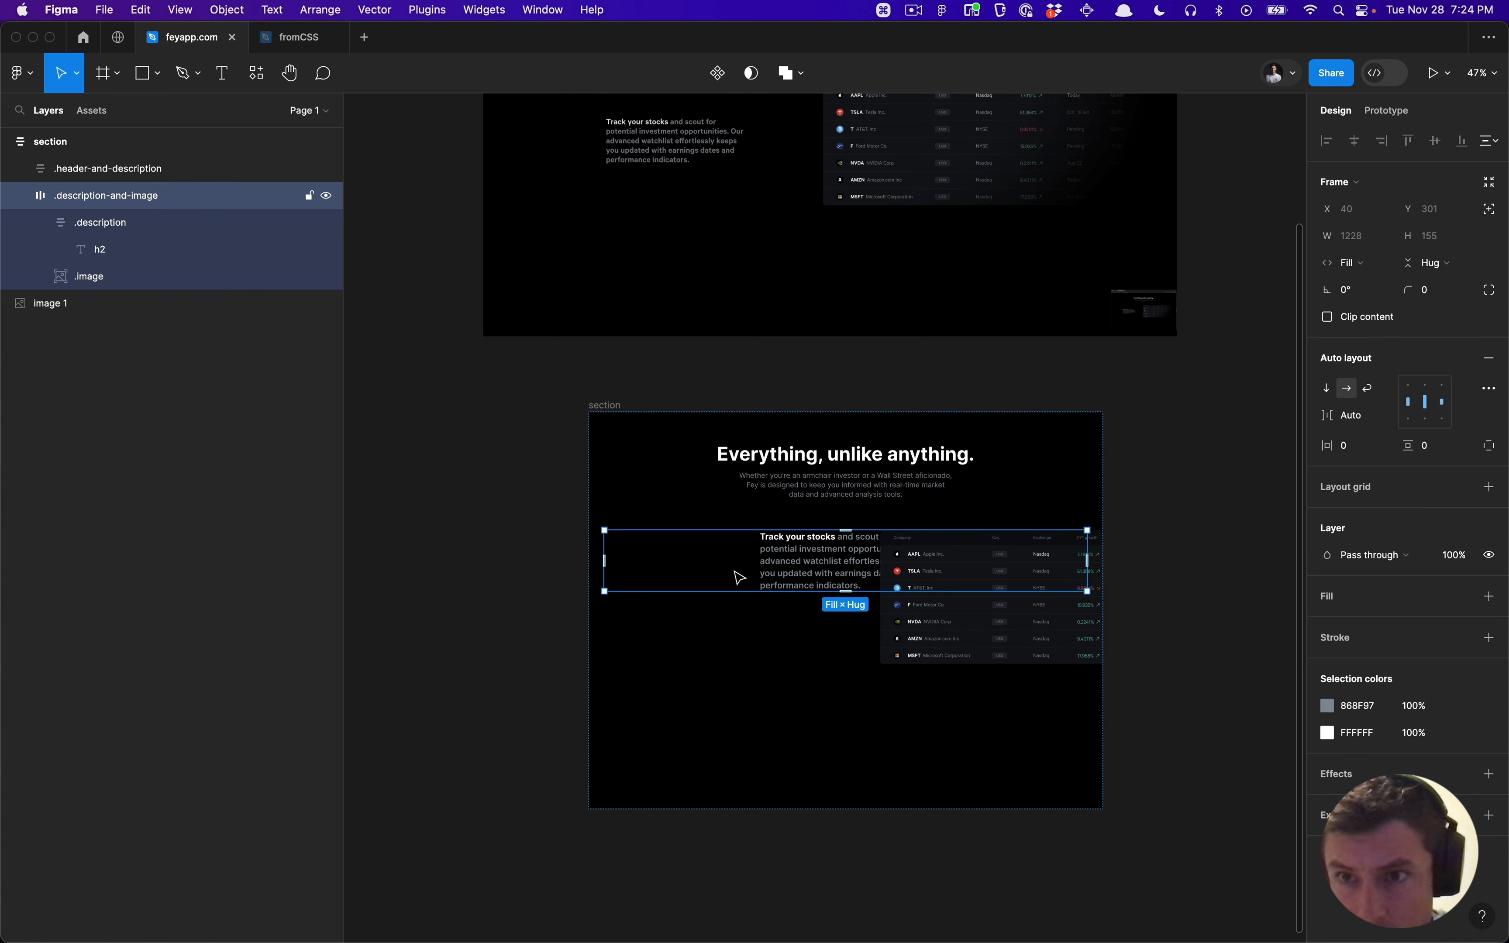
click(1437, 264)
click(1426, 245)
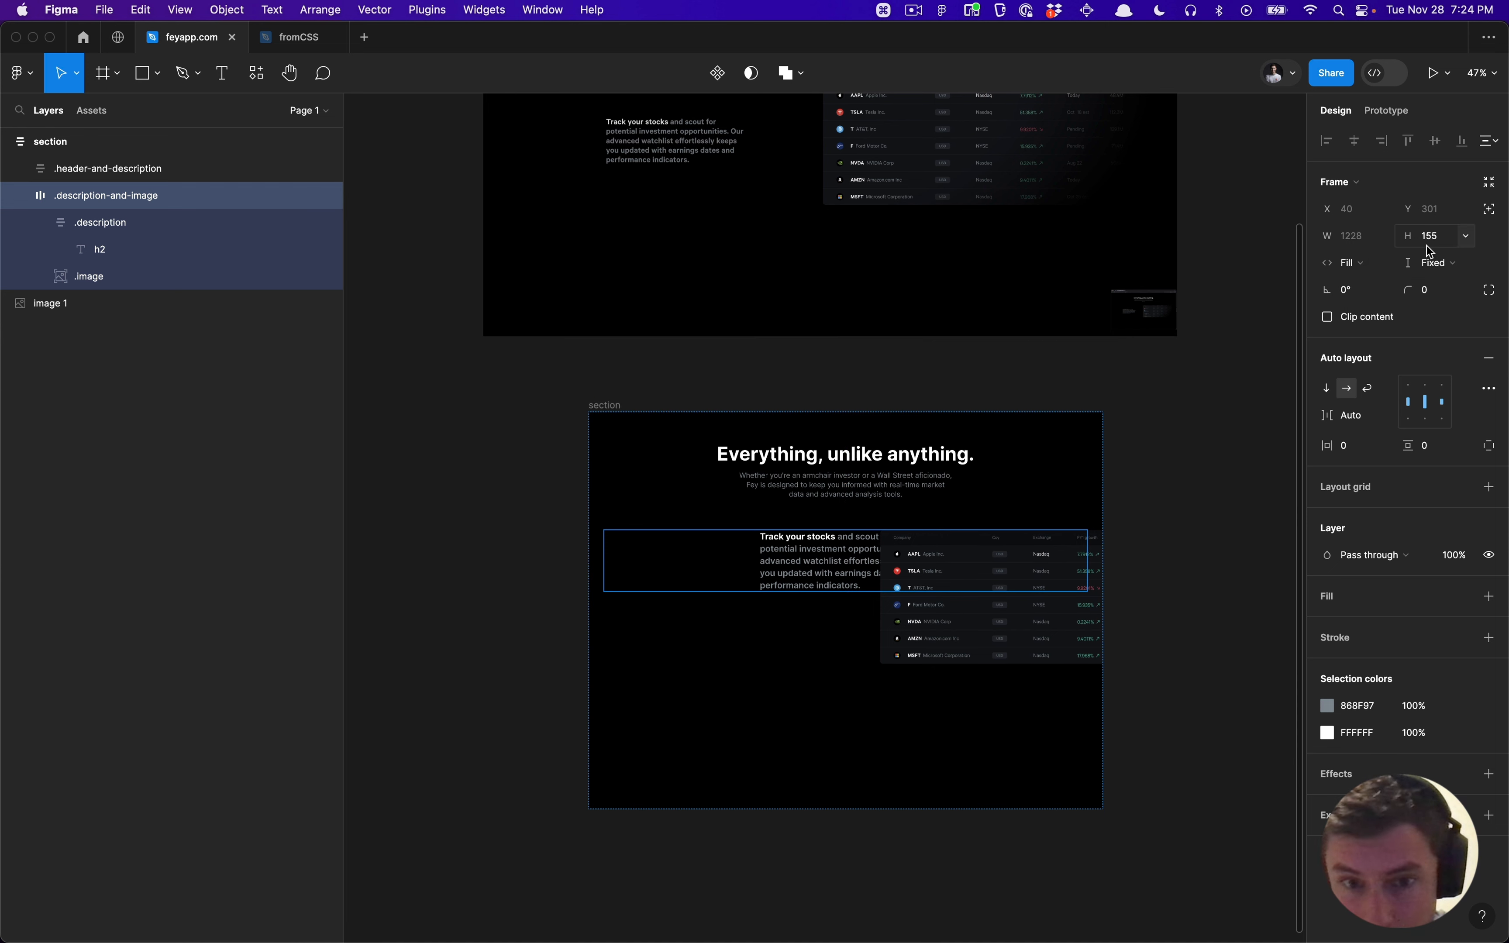
Step: Set the .description-and-image frame's height to 340
click(935, 638)
click(805, 581)
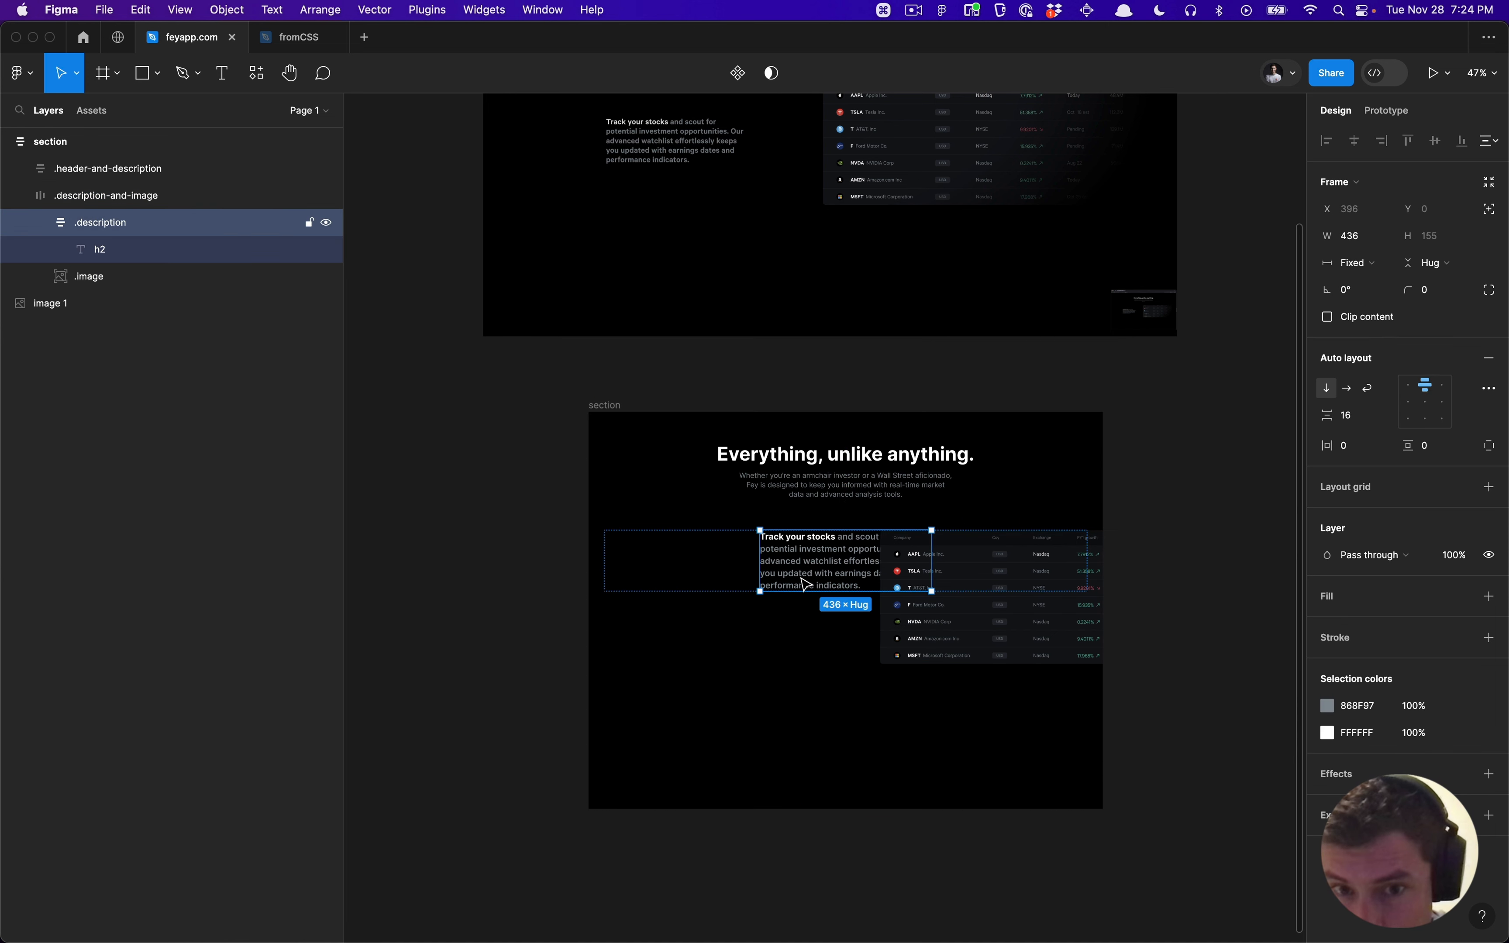
click(714, 566)
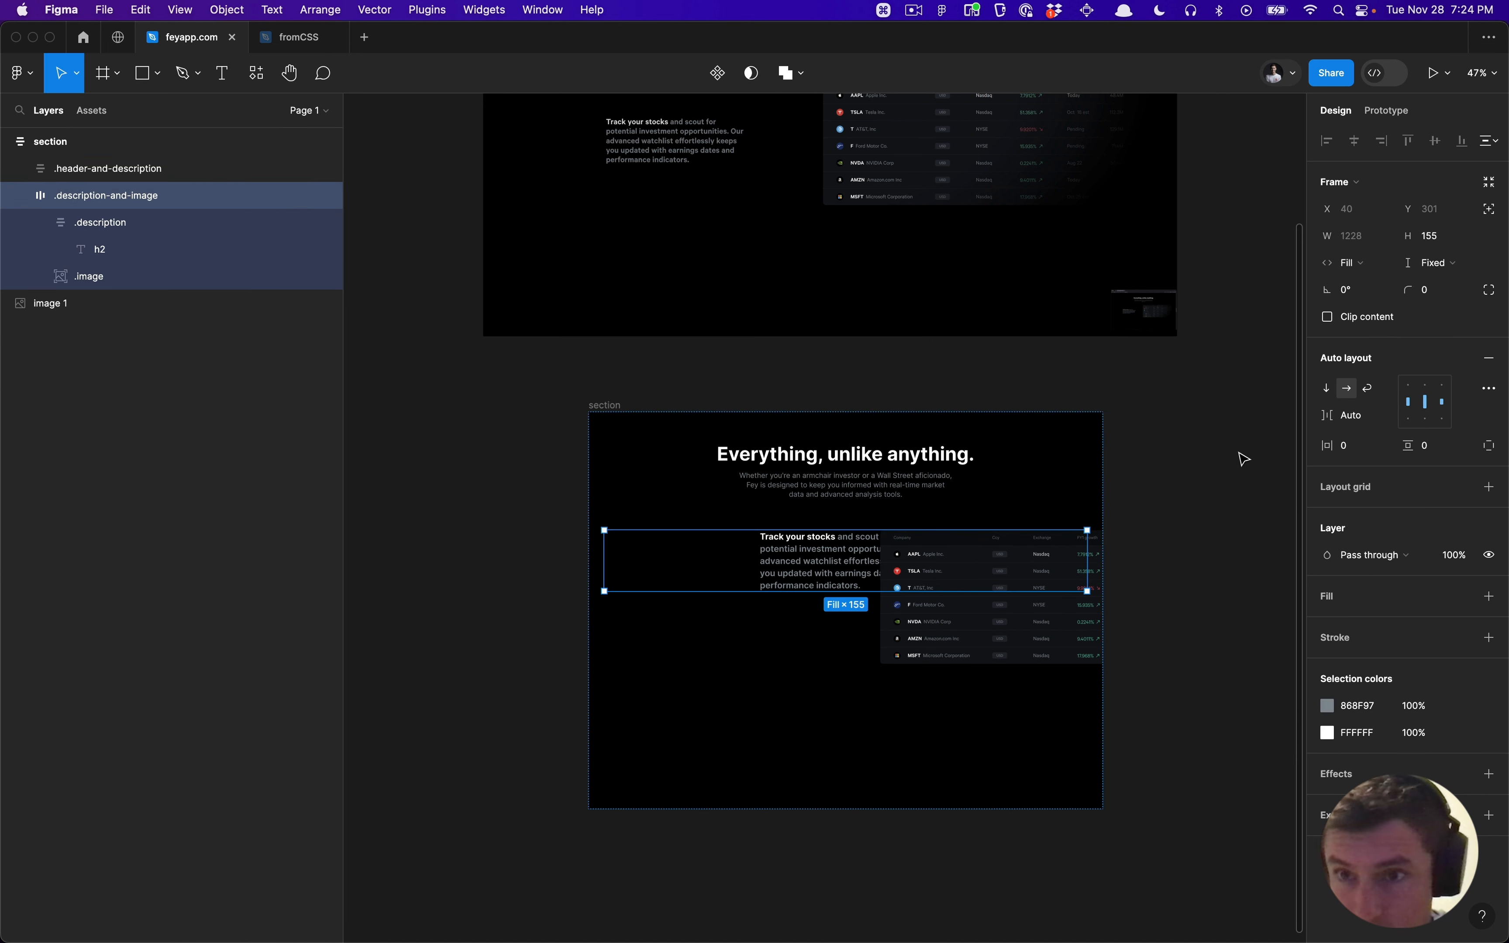
click(1440, 249)
text(340)
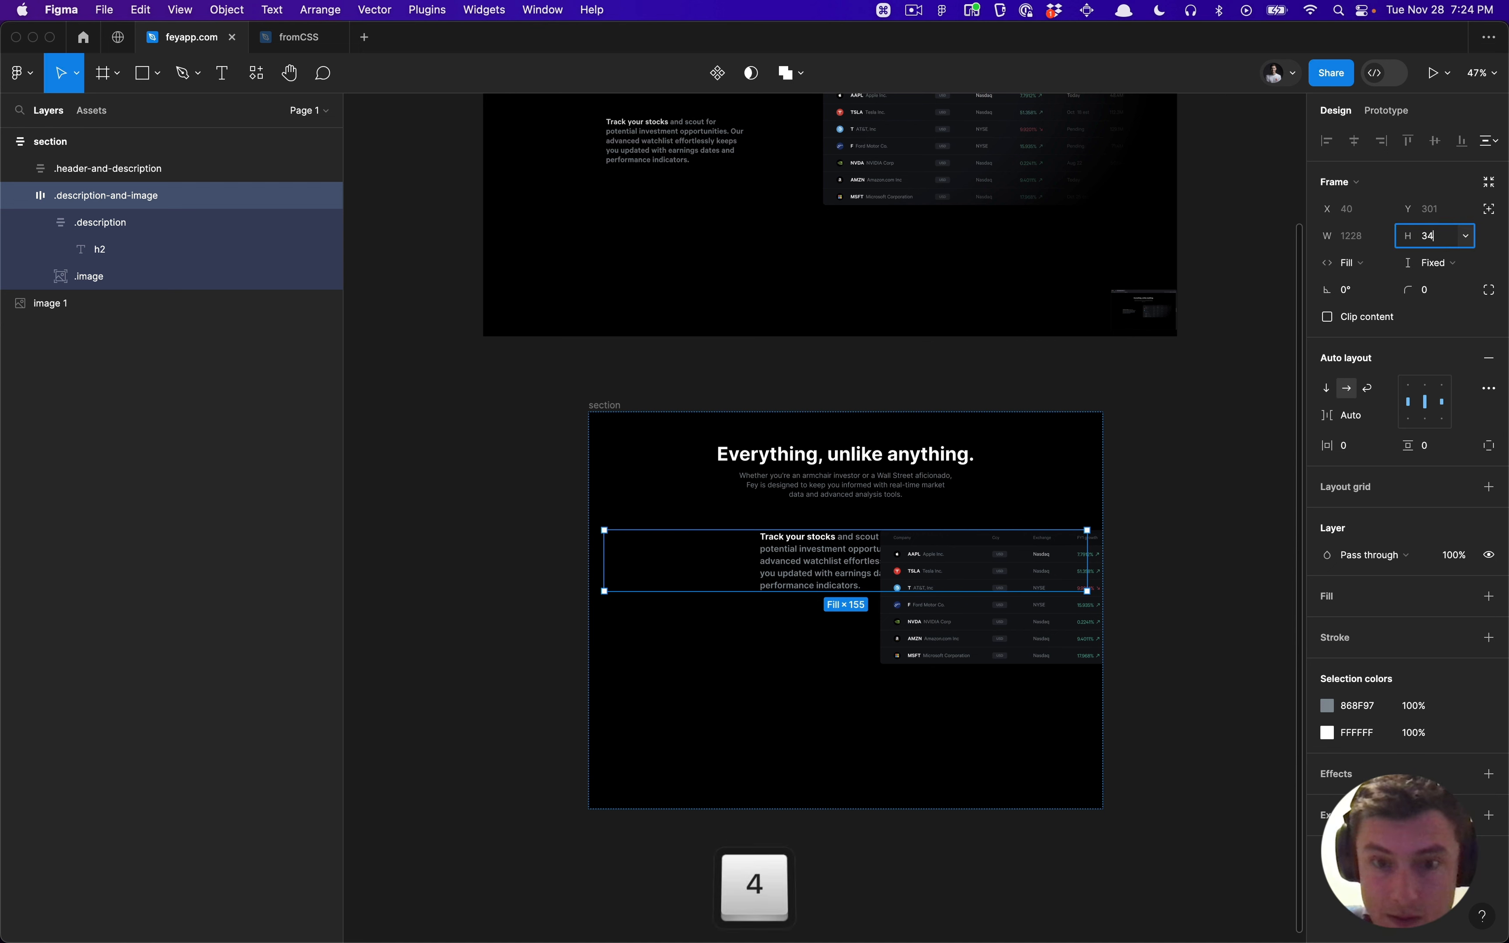
key(Return)
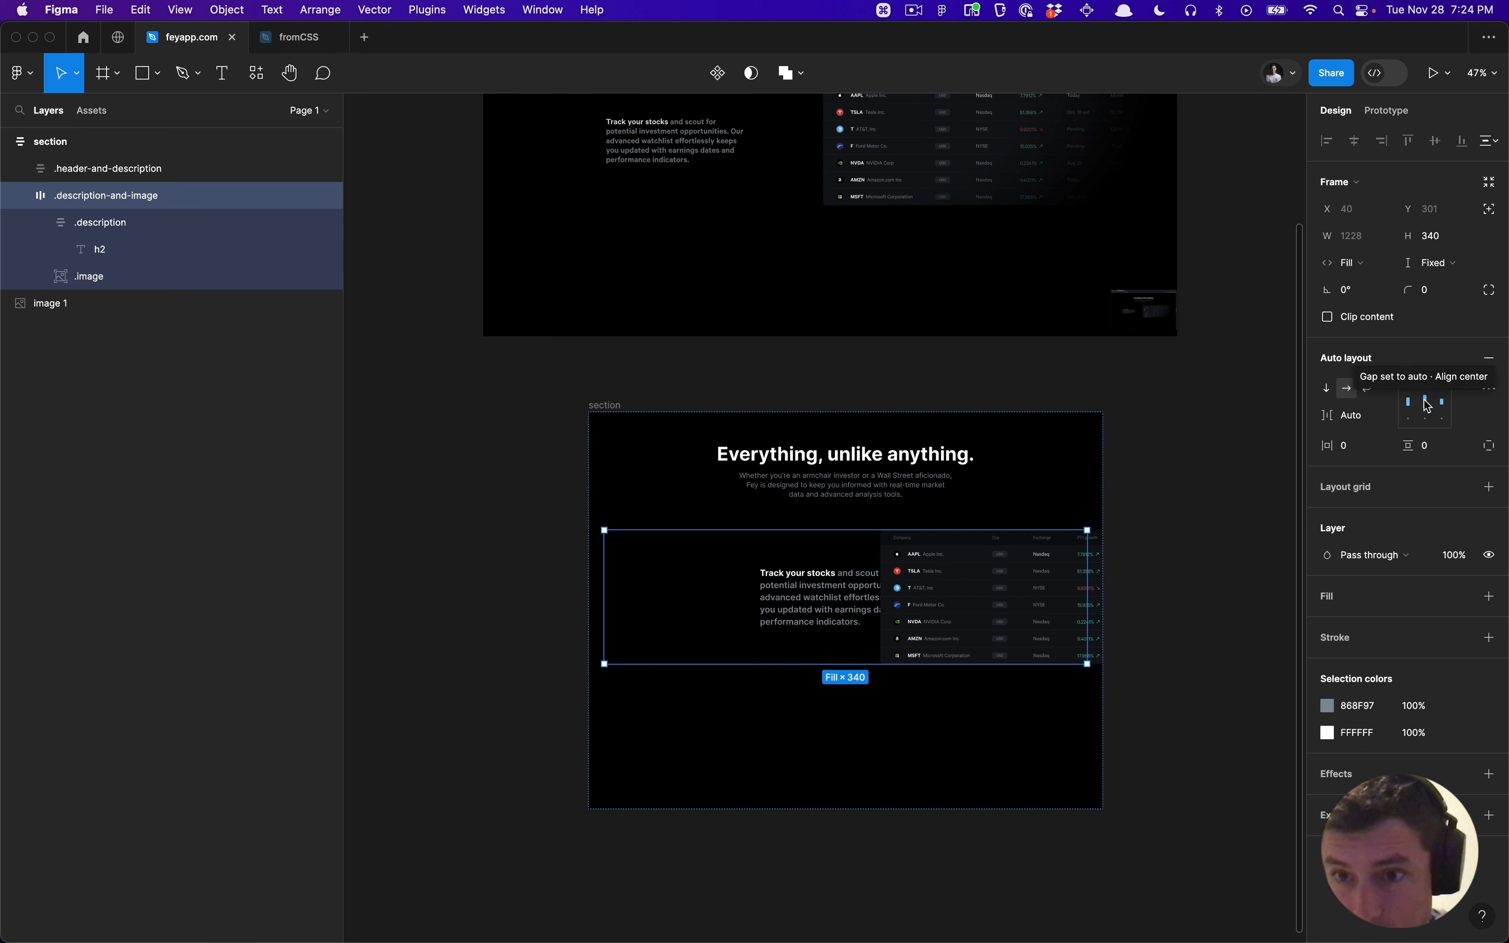
click(1490, 391)
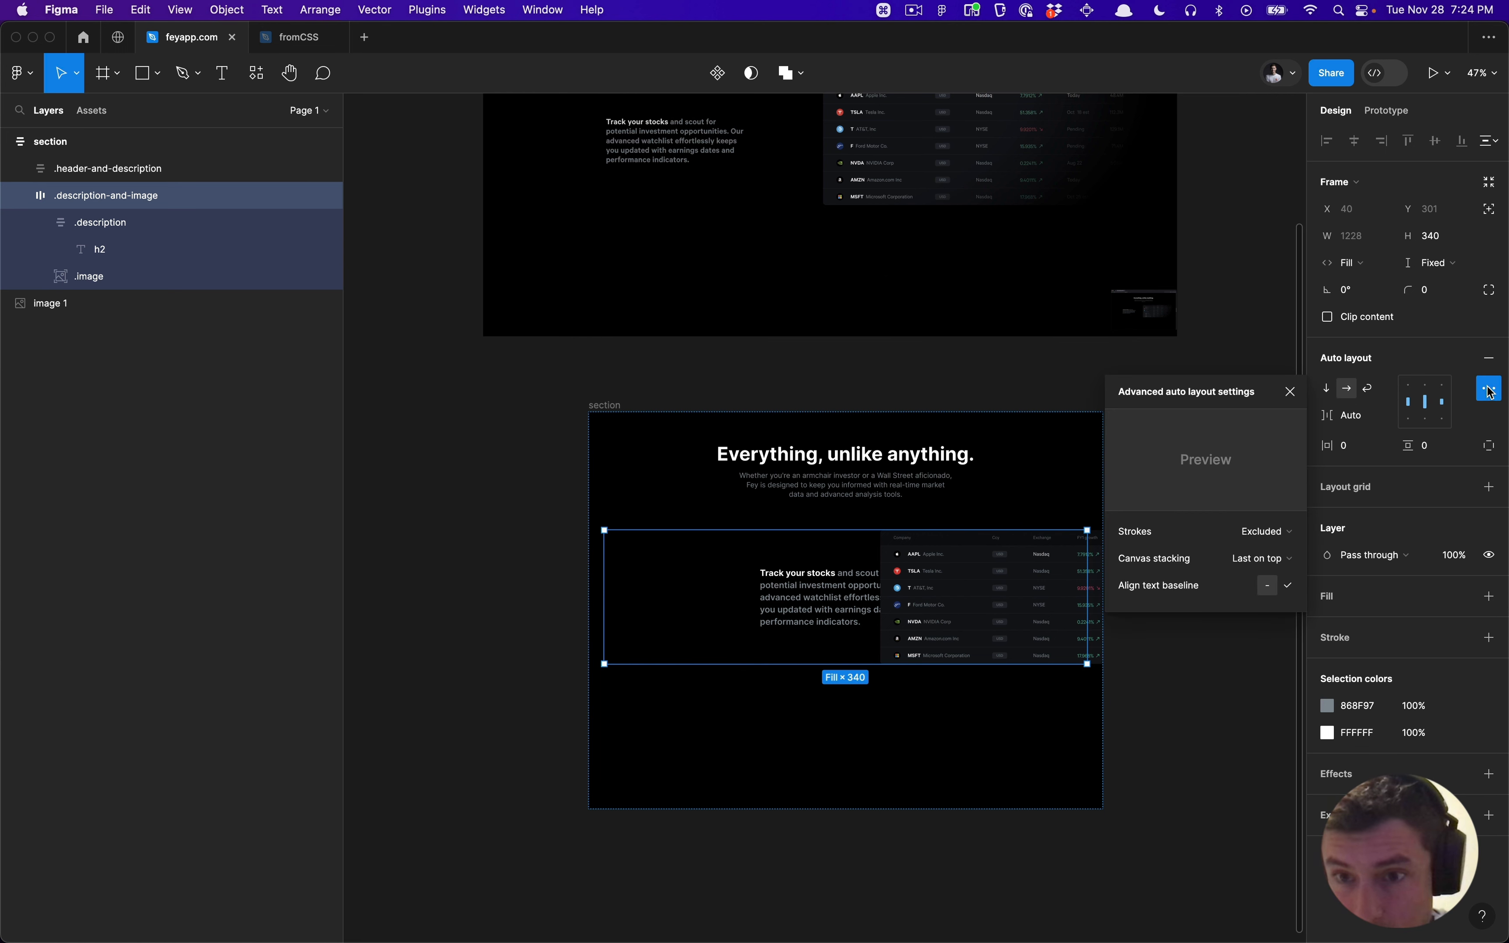
click(1289, 392)
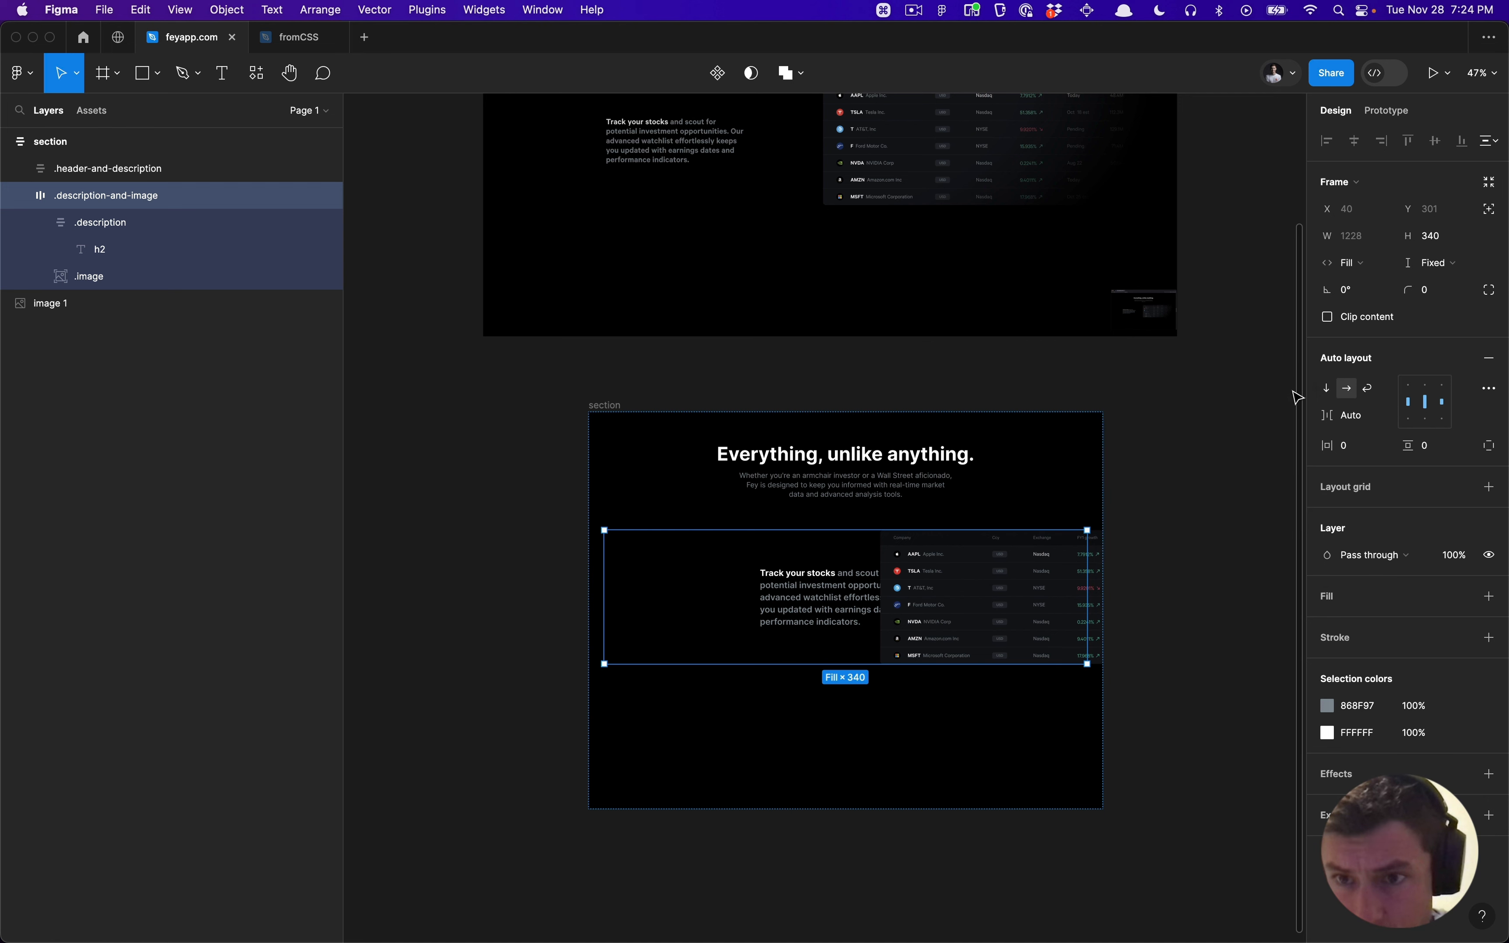
ctrl+click(821, 610)
key(shift+Return)
key(shift+Return)
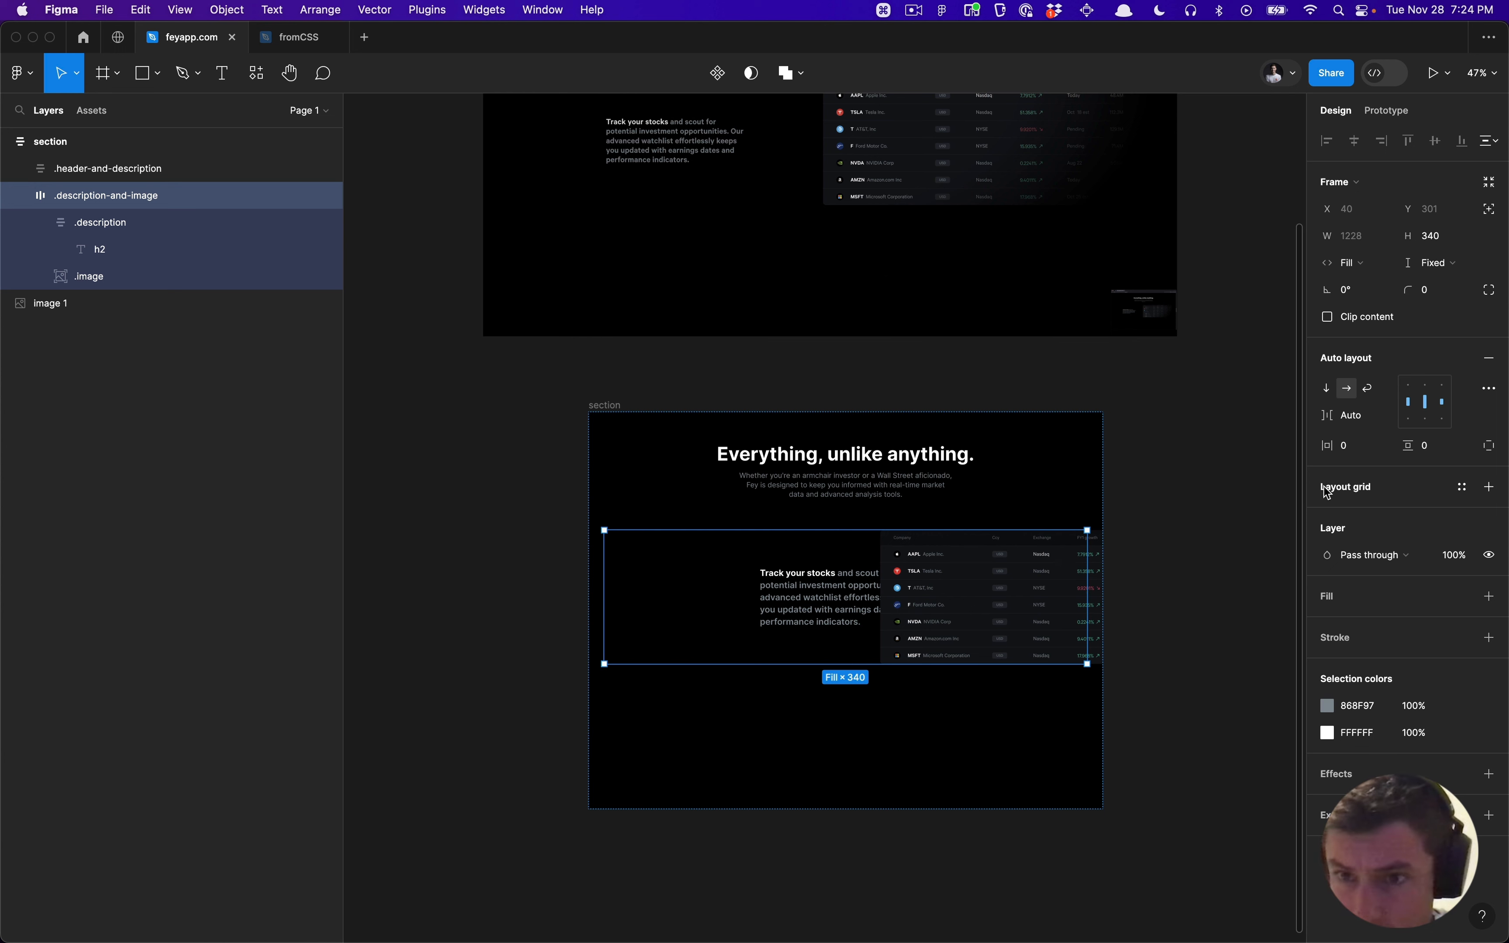
Step: Replace the automatic item gap of the .description-and-image frame with a fixed gap of 0
click(1389, 416)
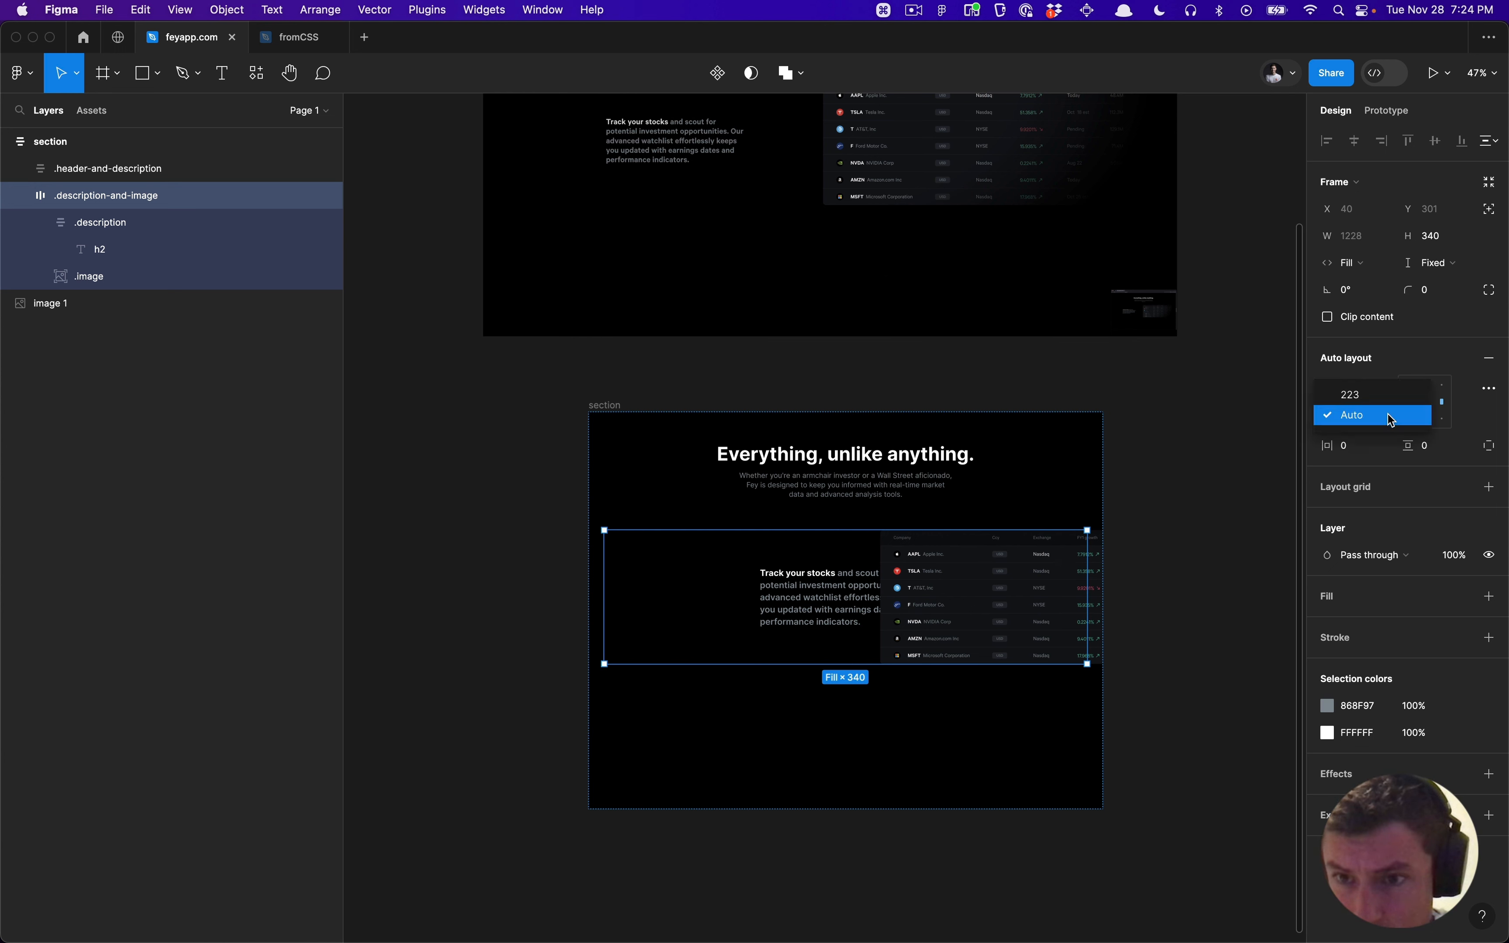
click(1375, 394)
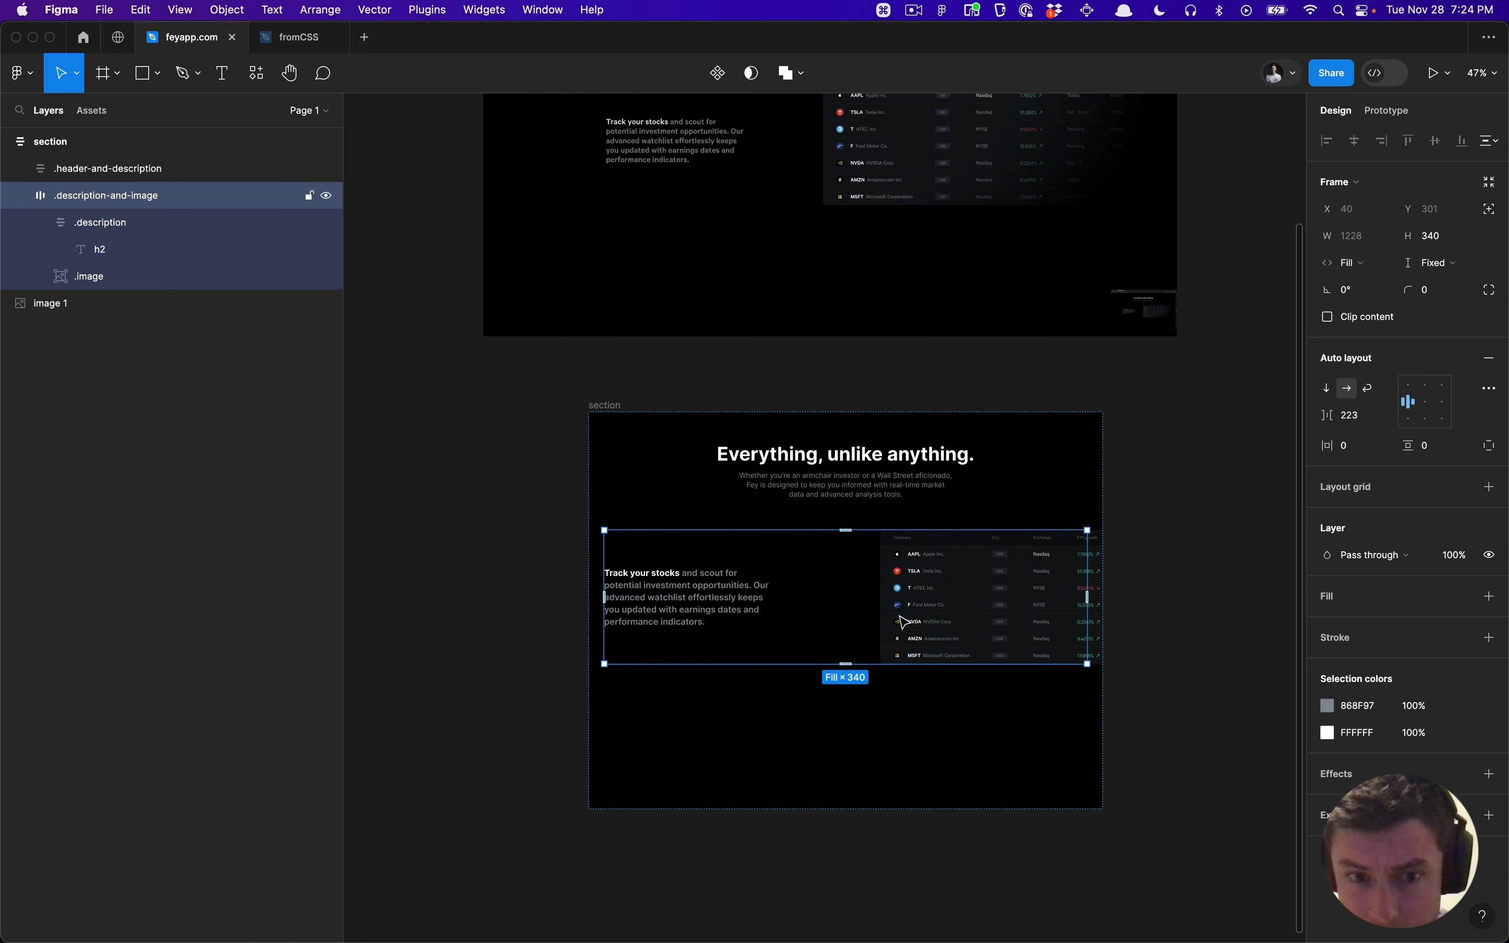
click(1379, 415)
text(0)
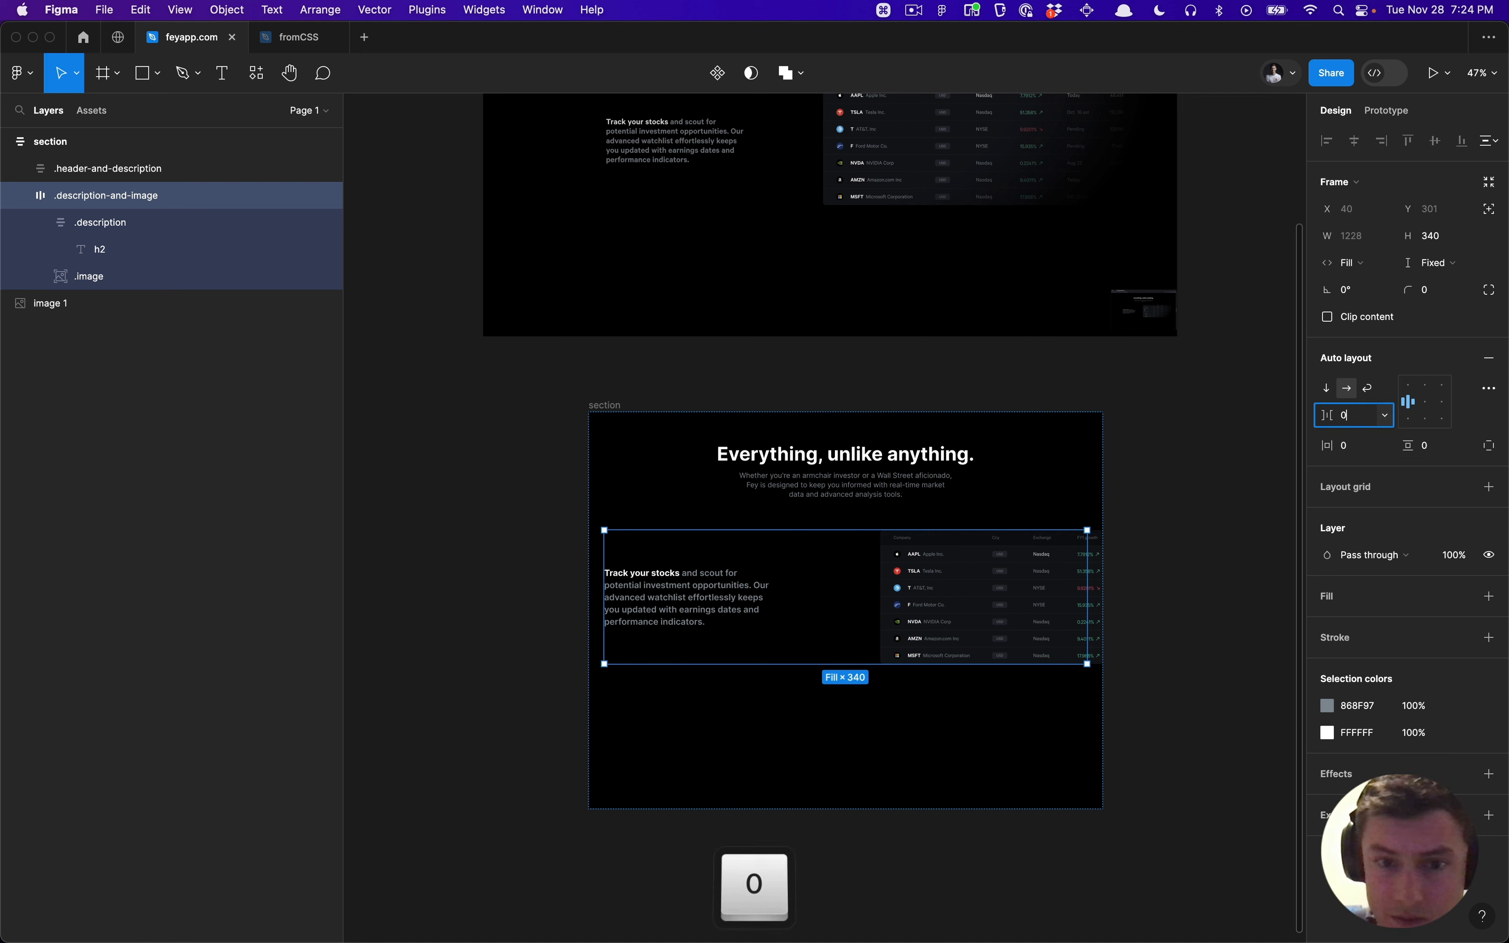
key(Return)
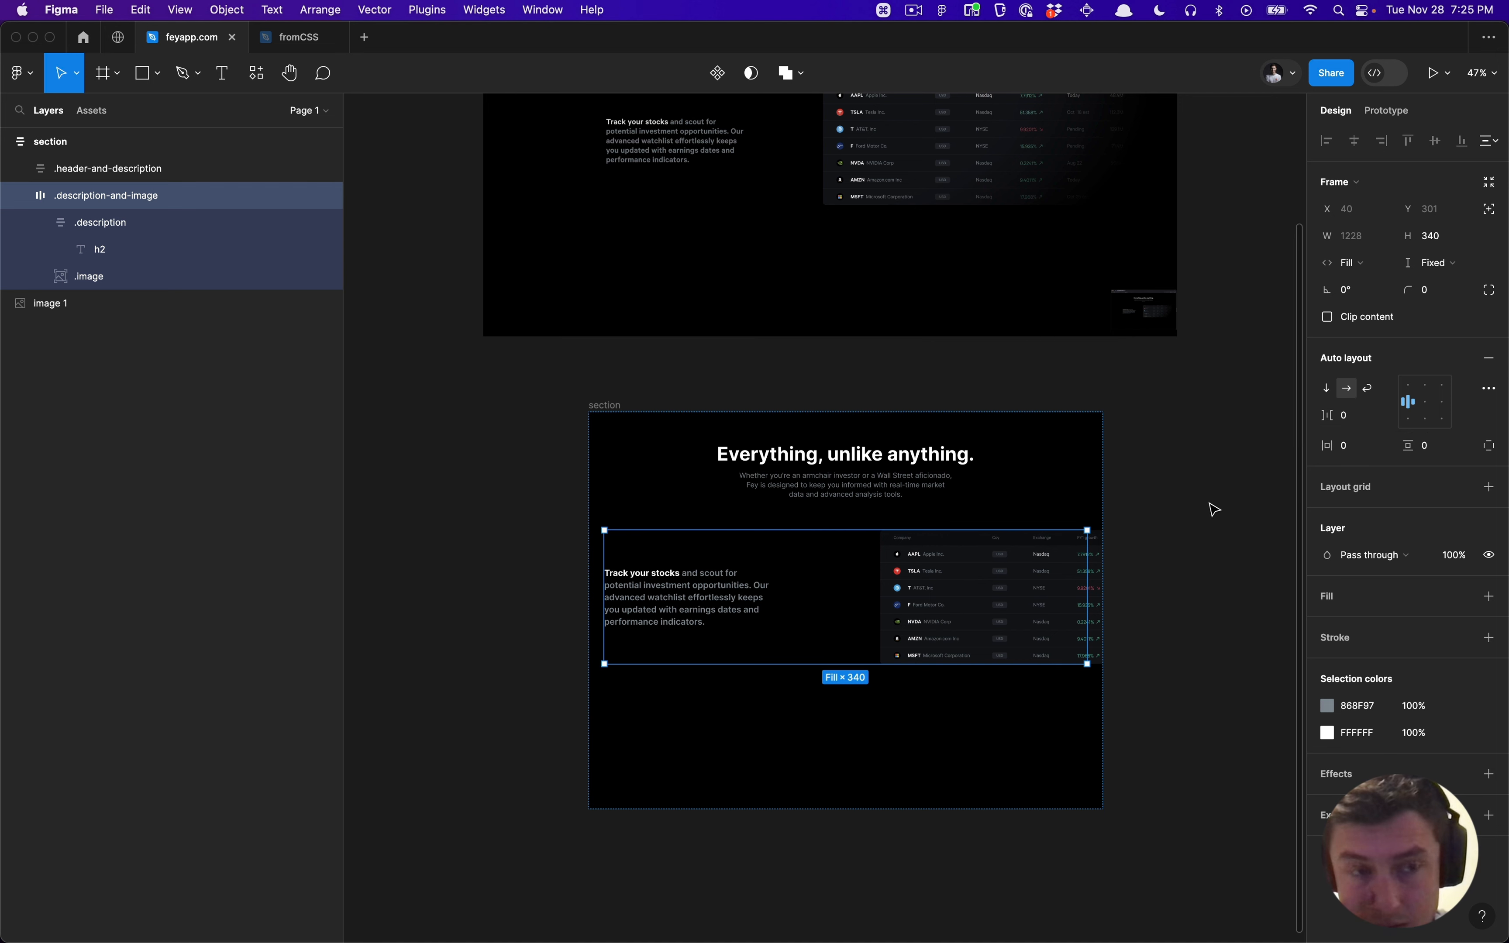
Step: Crop the .image layer from its right side to a width of about 567, close to the section's right edge
super+click(945, 586)
click(1177, 474)
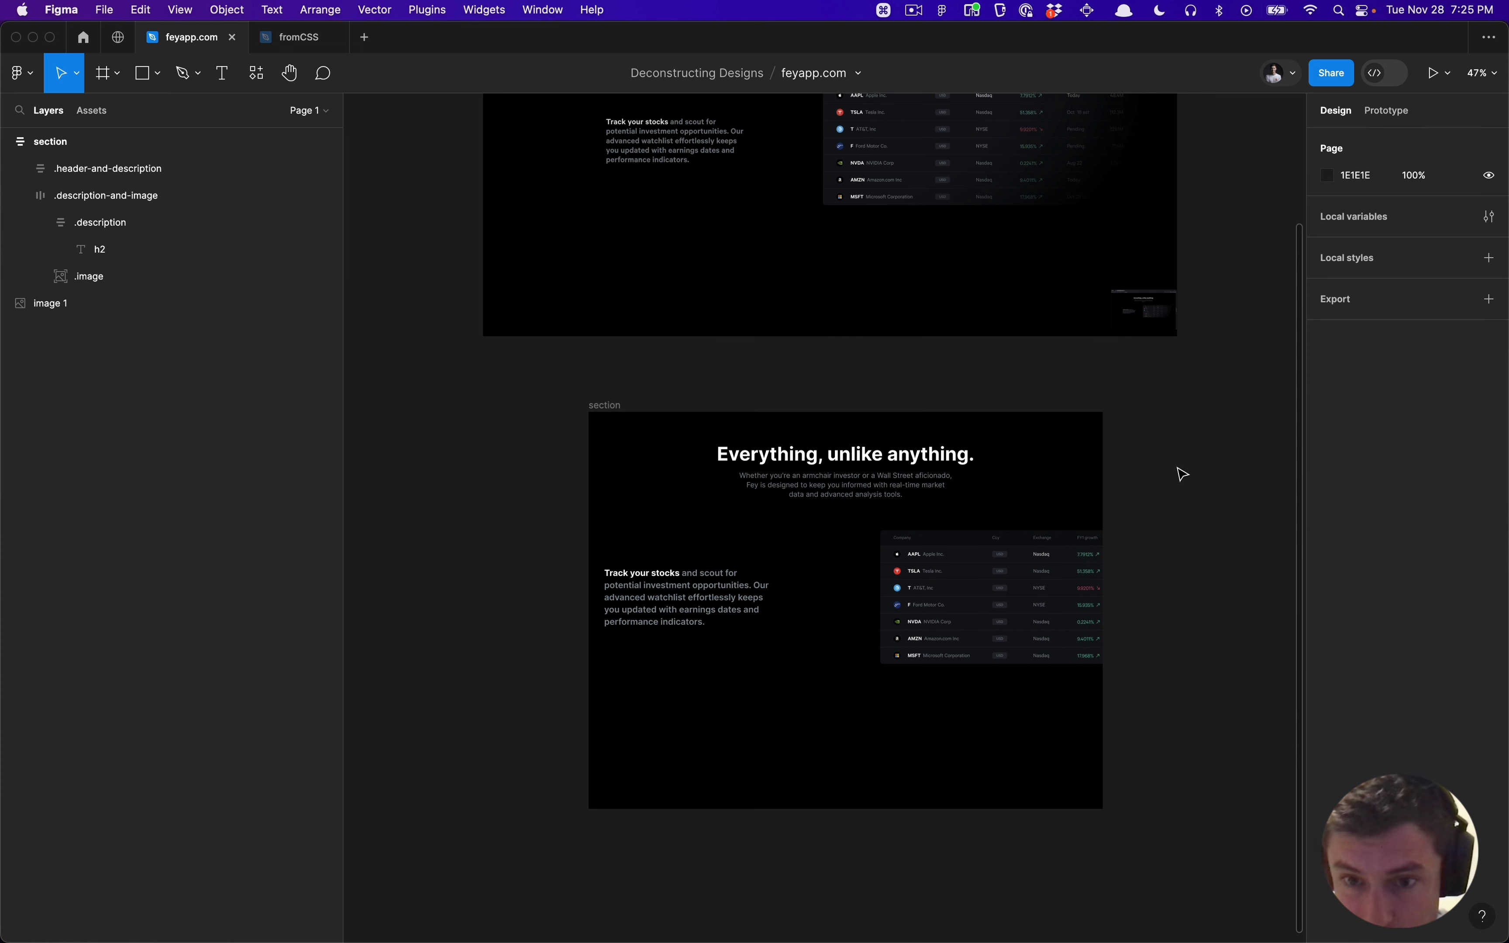
super+click(986, 575)
scroll(986, 574, right, 2)
scroll(986, 574, right, 3)
scroll(986, 574, down, 1)
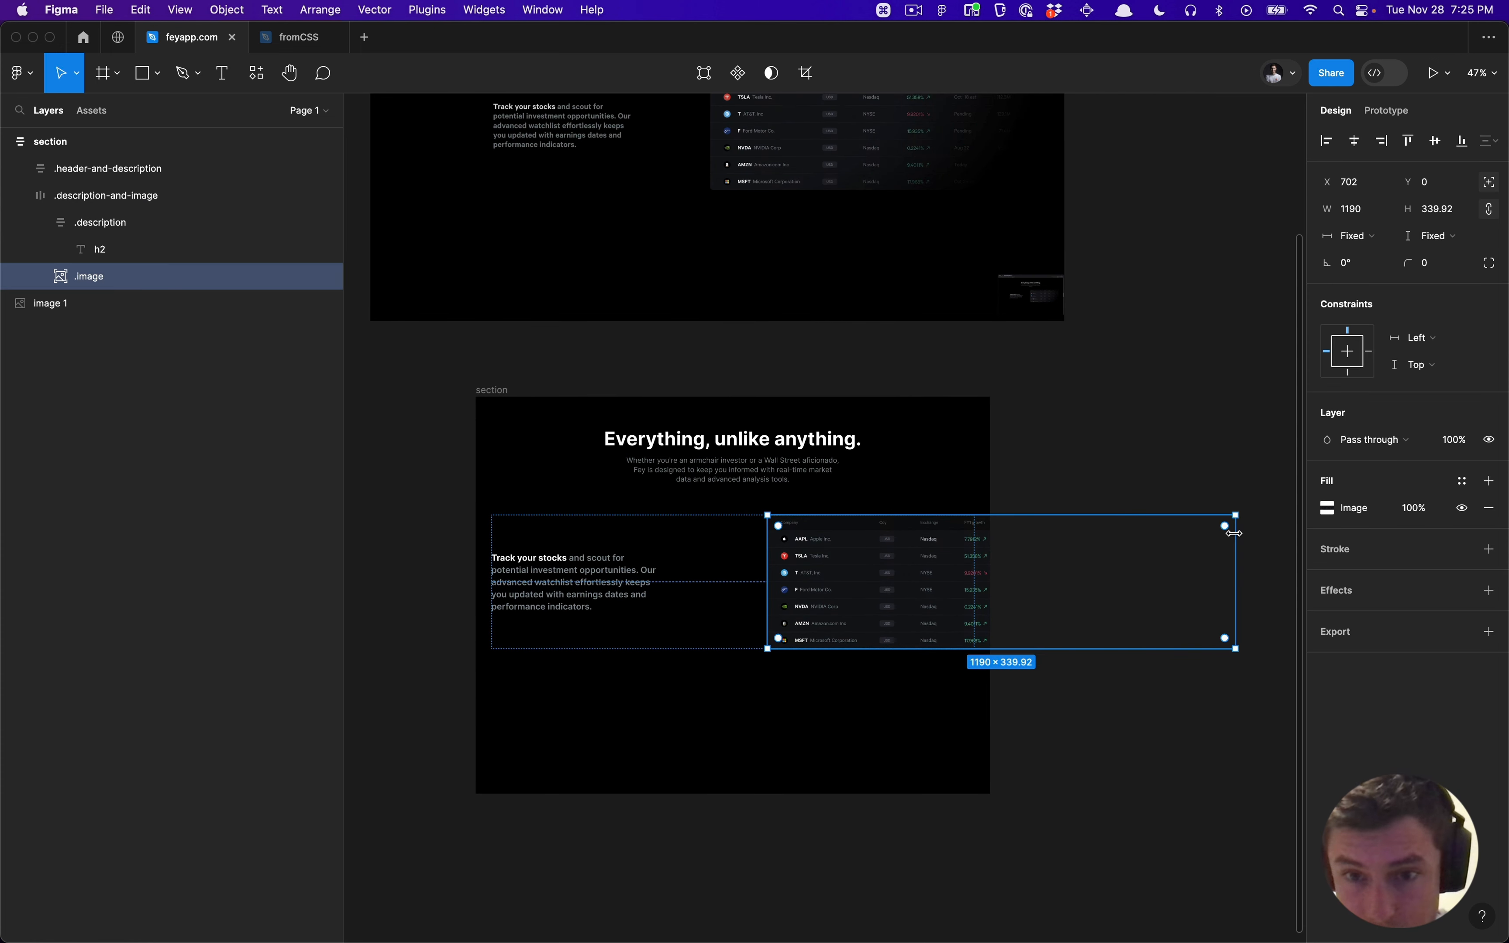
drag(1234, 533, 980, 552)
key(super+z)
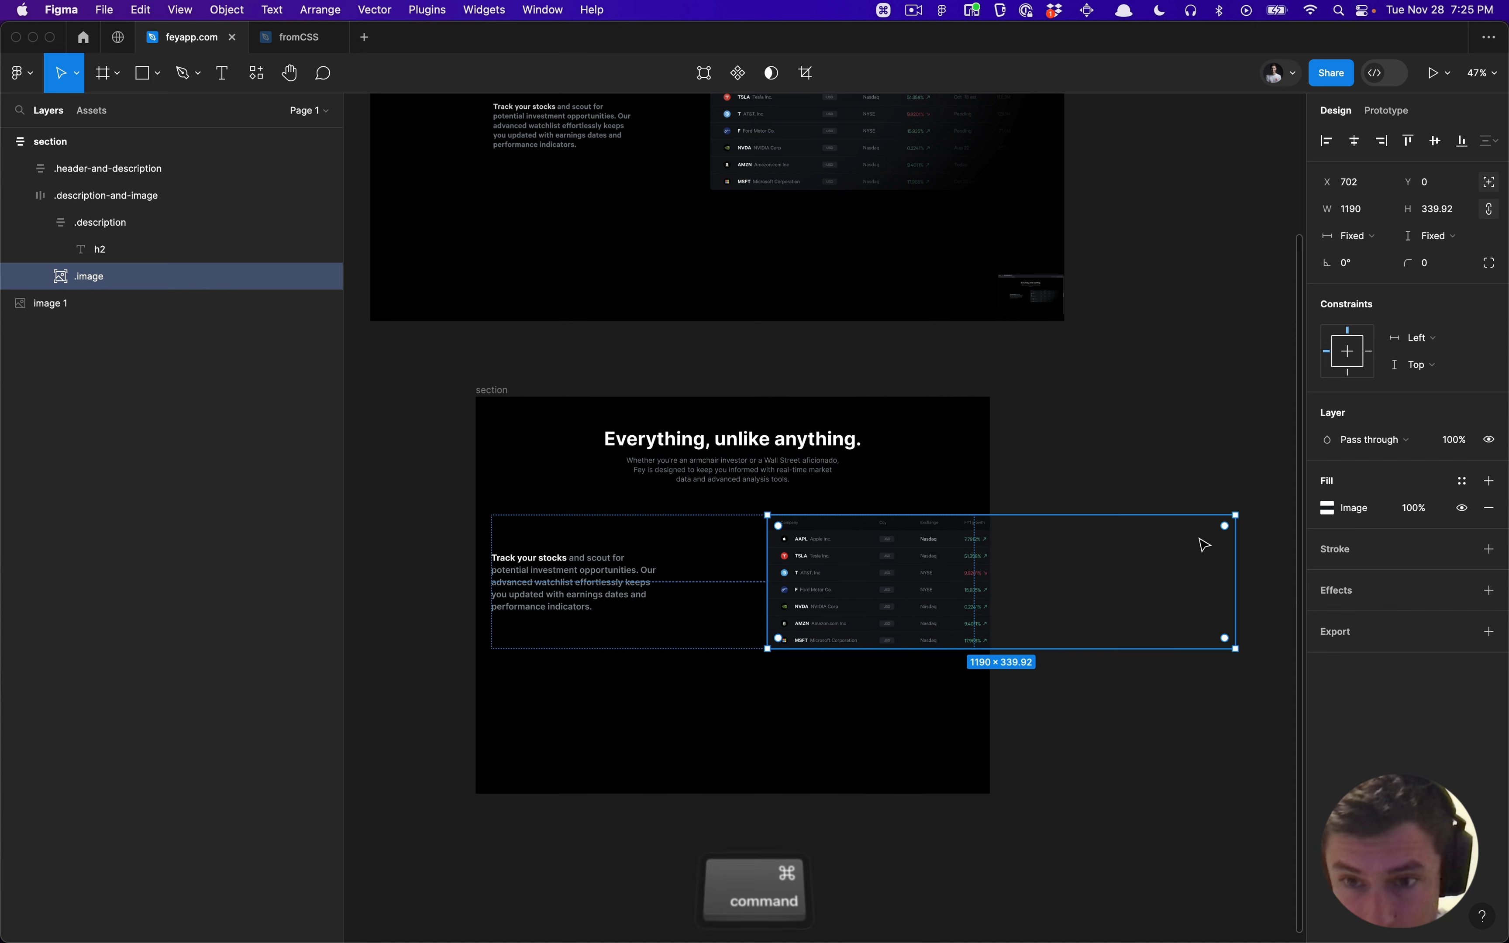
drag(1235, 552, 990, 551)
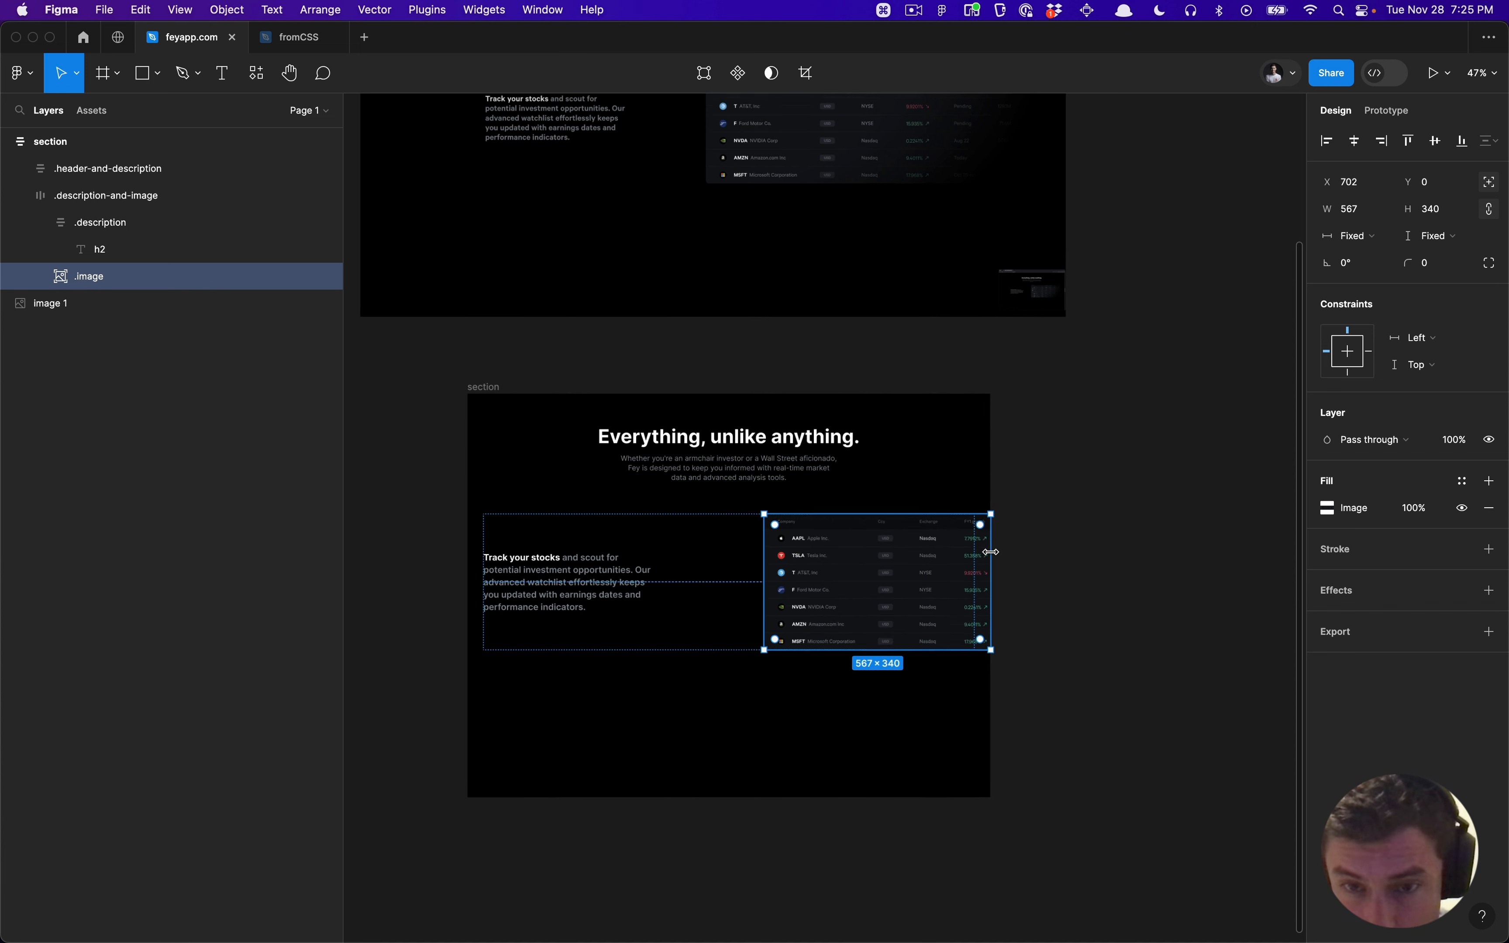
Step: Trim the .image layer to 566 wide so its right edge meets the section's right edge, and clear the selection
scroll(990, 551, up, 10)
scroll(993, 439, up, 5)
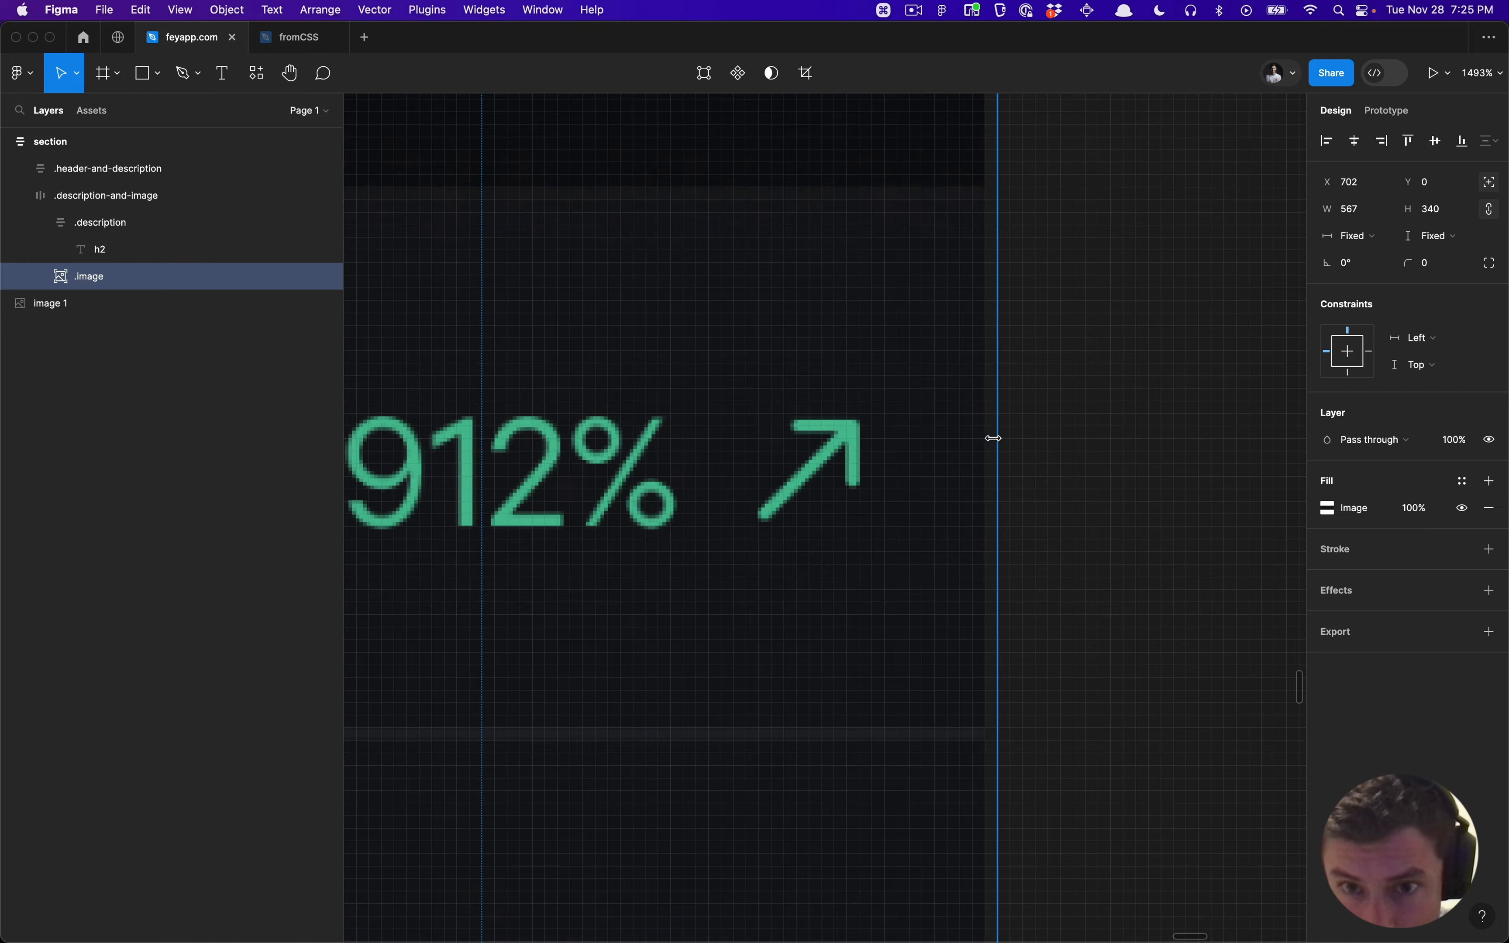
scroll(993, 439, down, 10)
drag(993, 438, 979, 438)
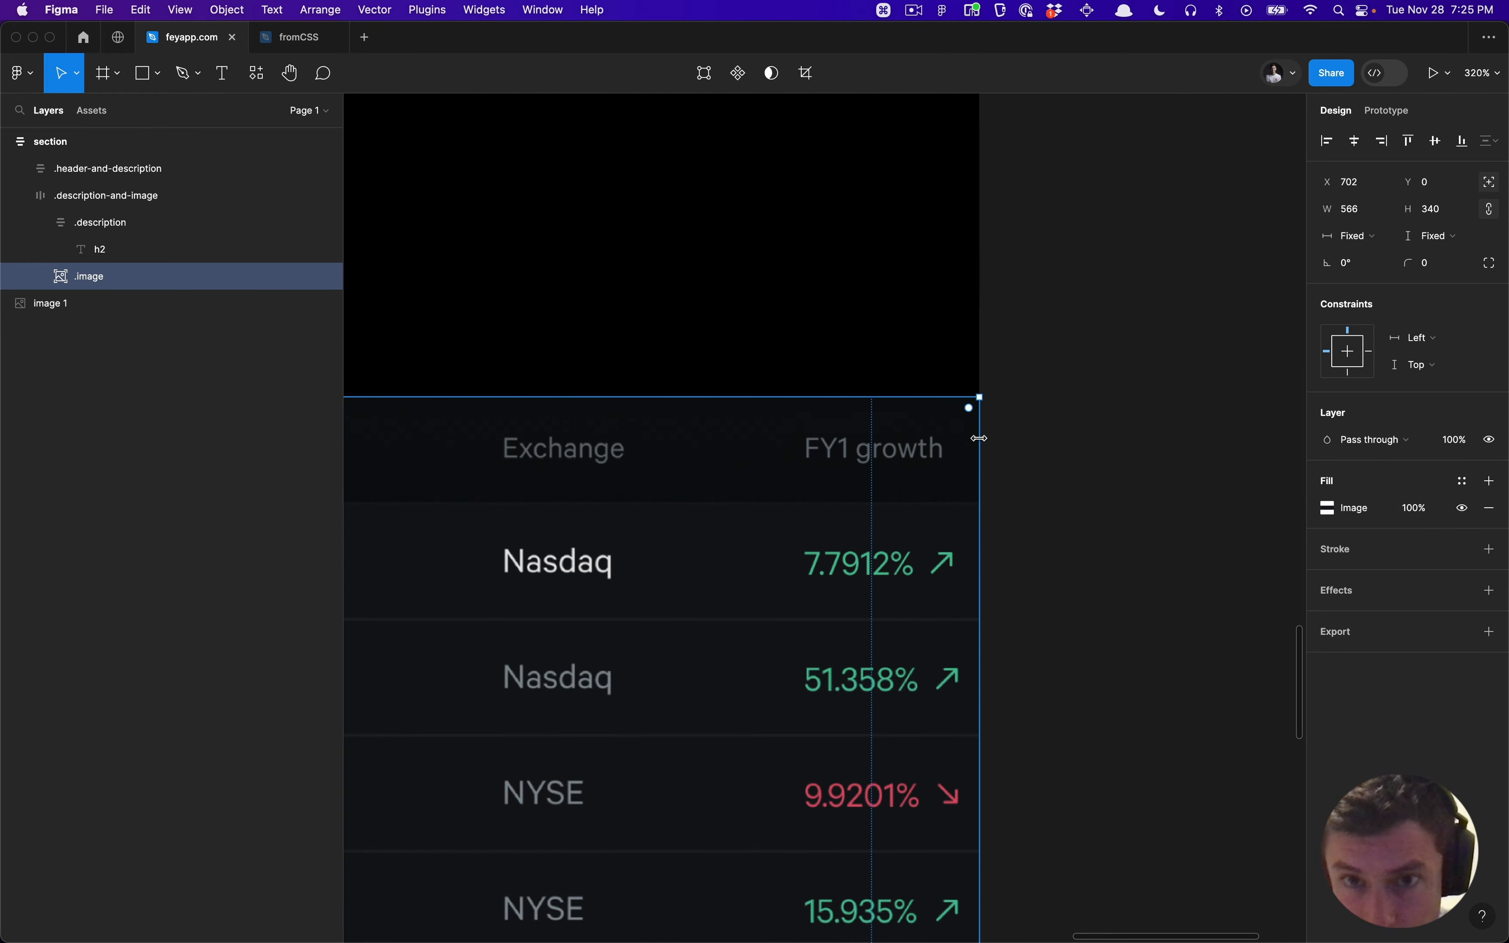
scroll(976, 374, down, 10)
scroll(970, 313, up, 3)
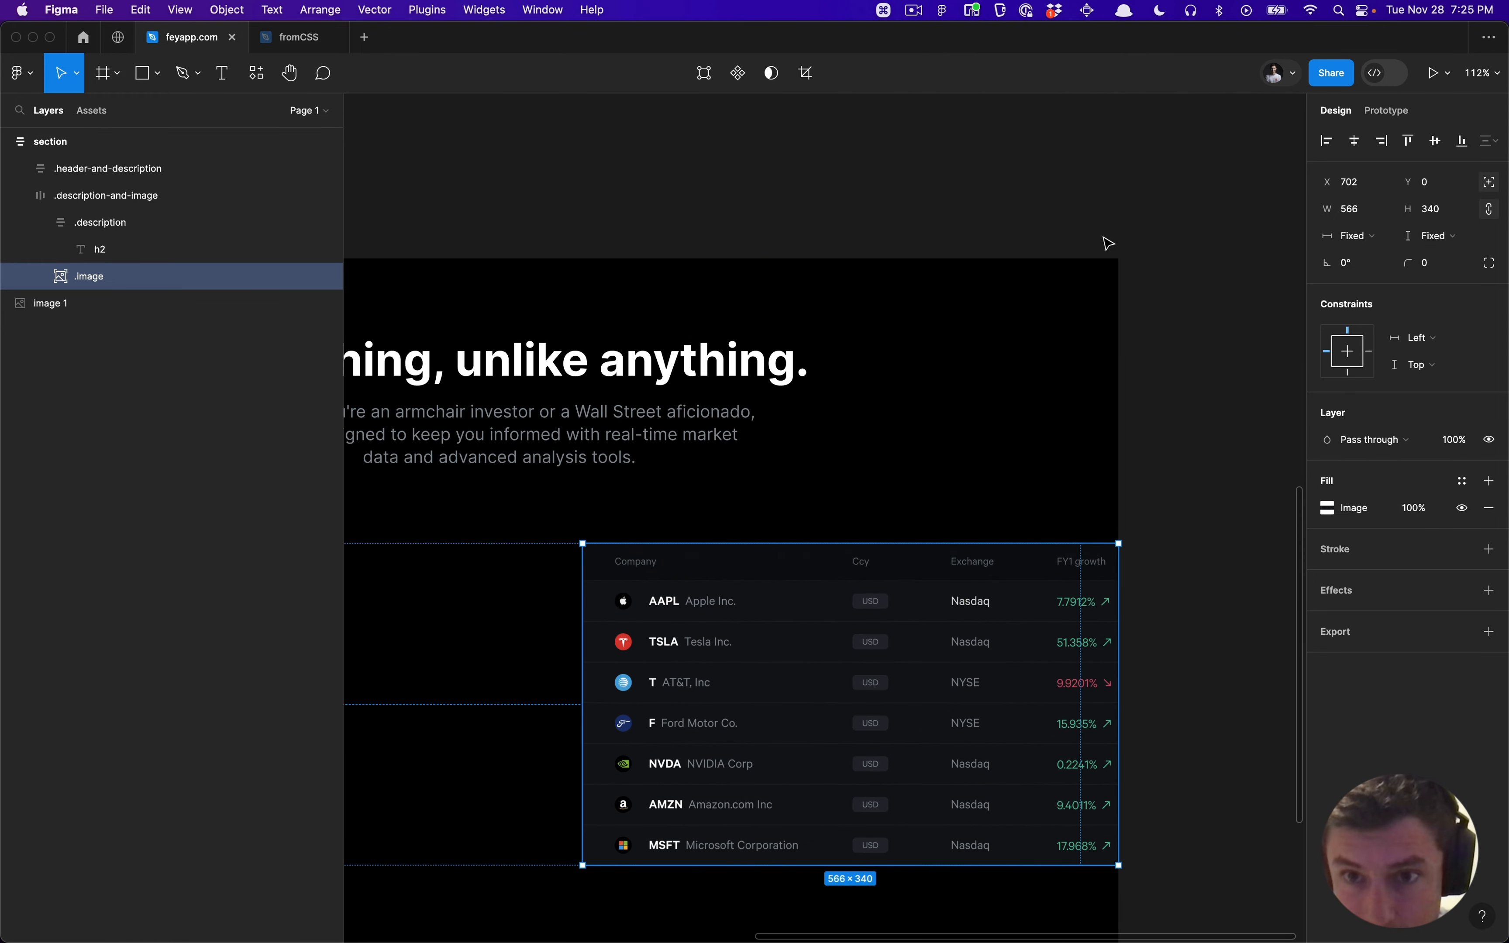
key(Escape)
key(Escape)
scroll(1146, 394, down, 5)
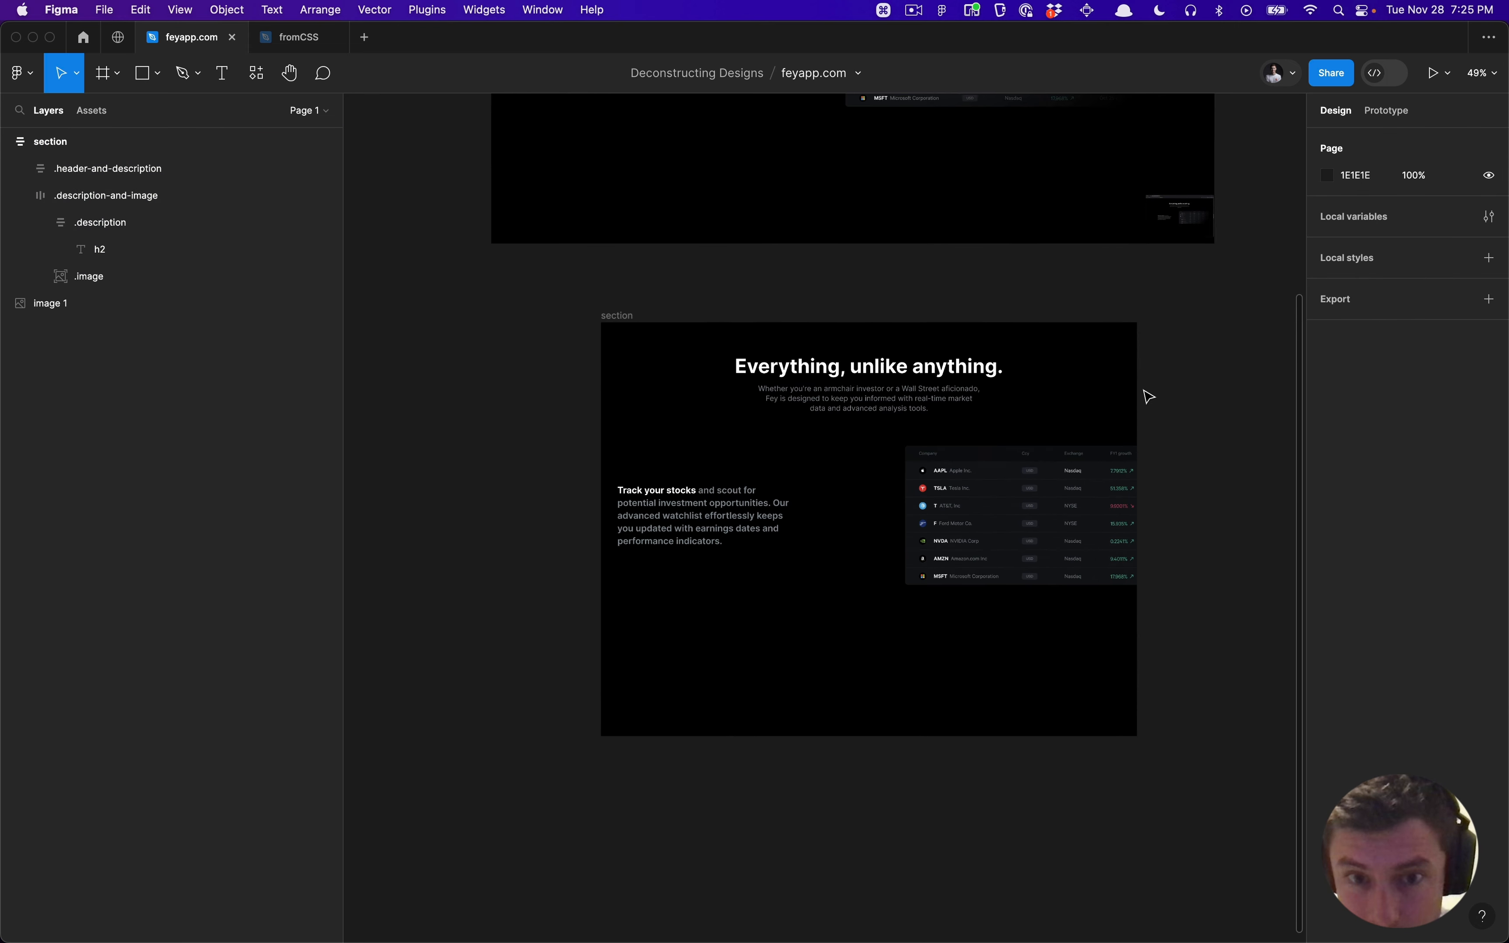
scroll(1144, 393, down, 1)
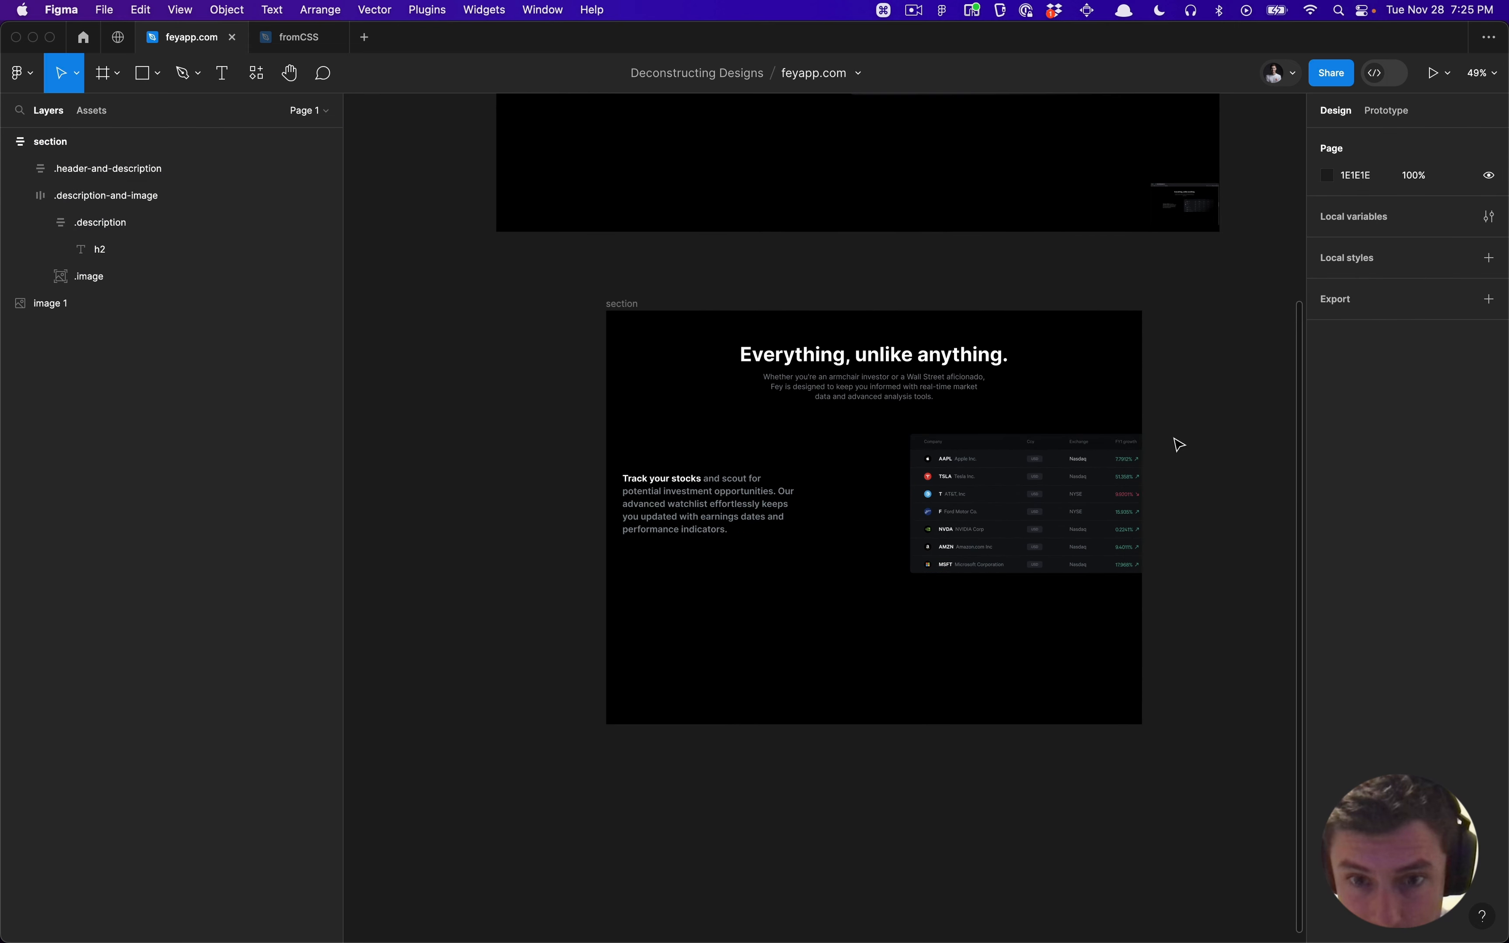
click(945, 463)
scroll(832, 480, up, 3)
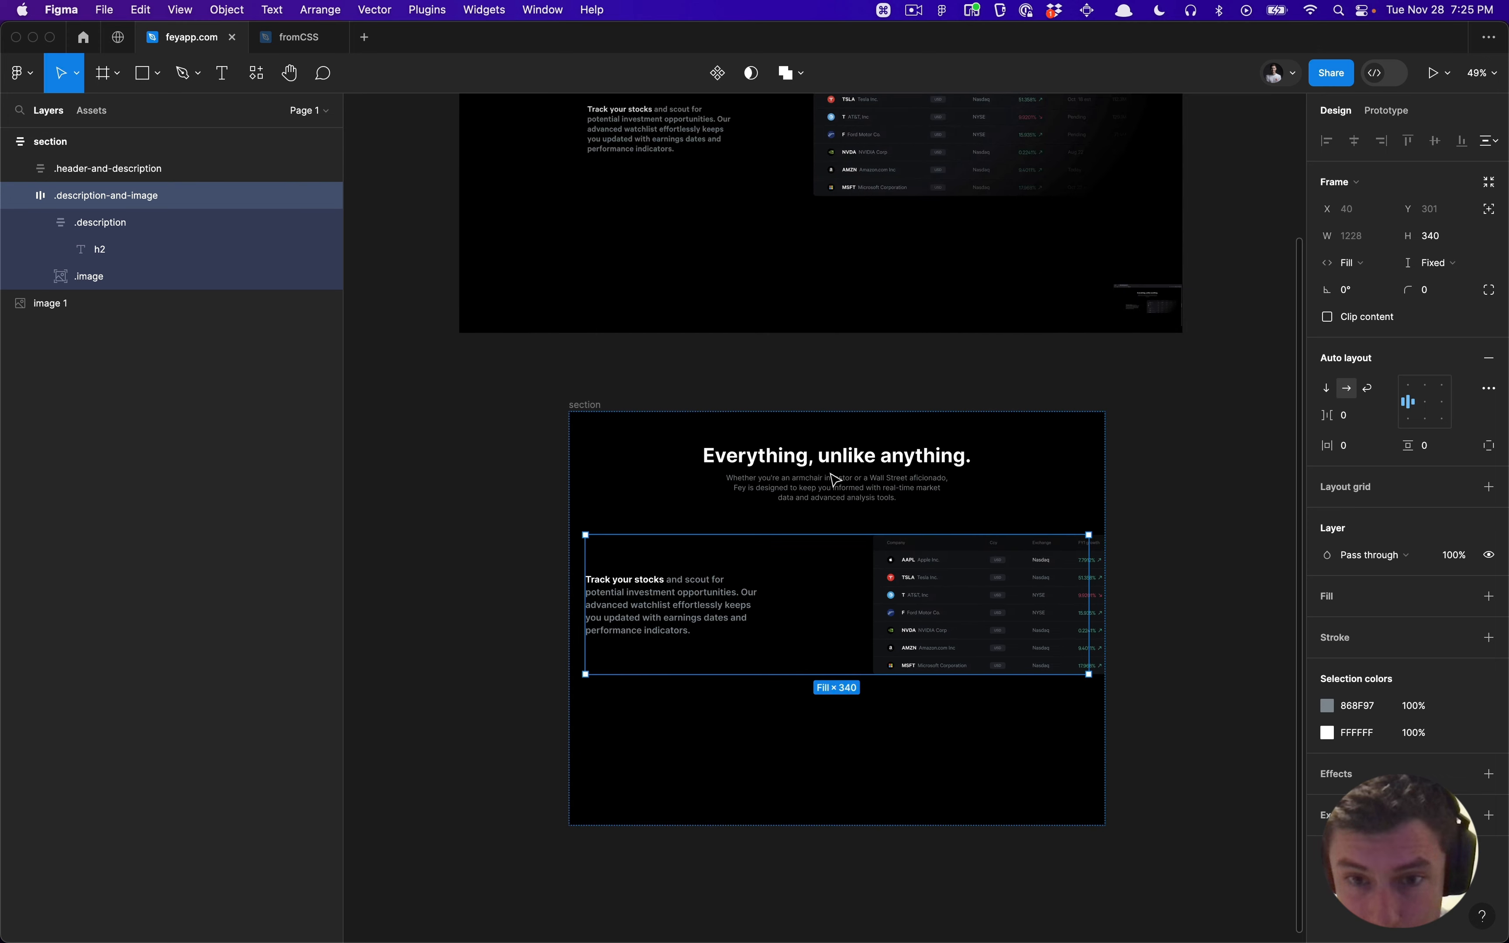
super+click(954, 602)
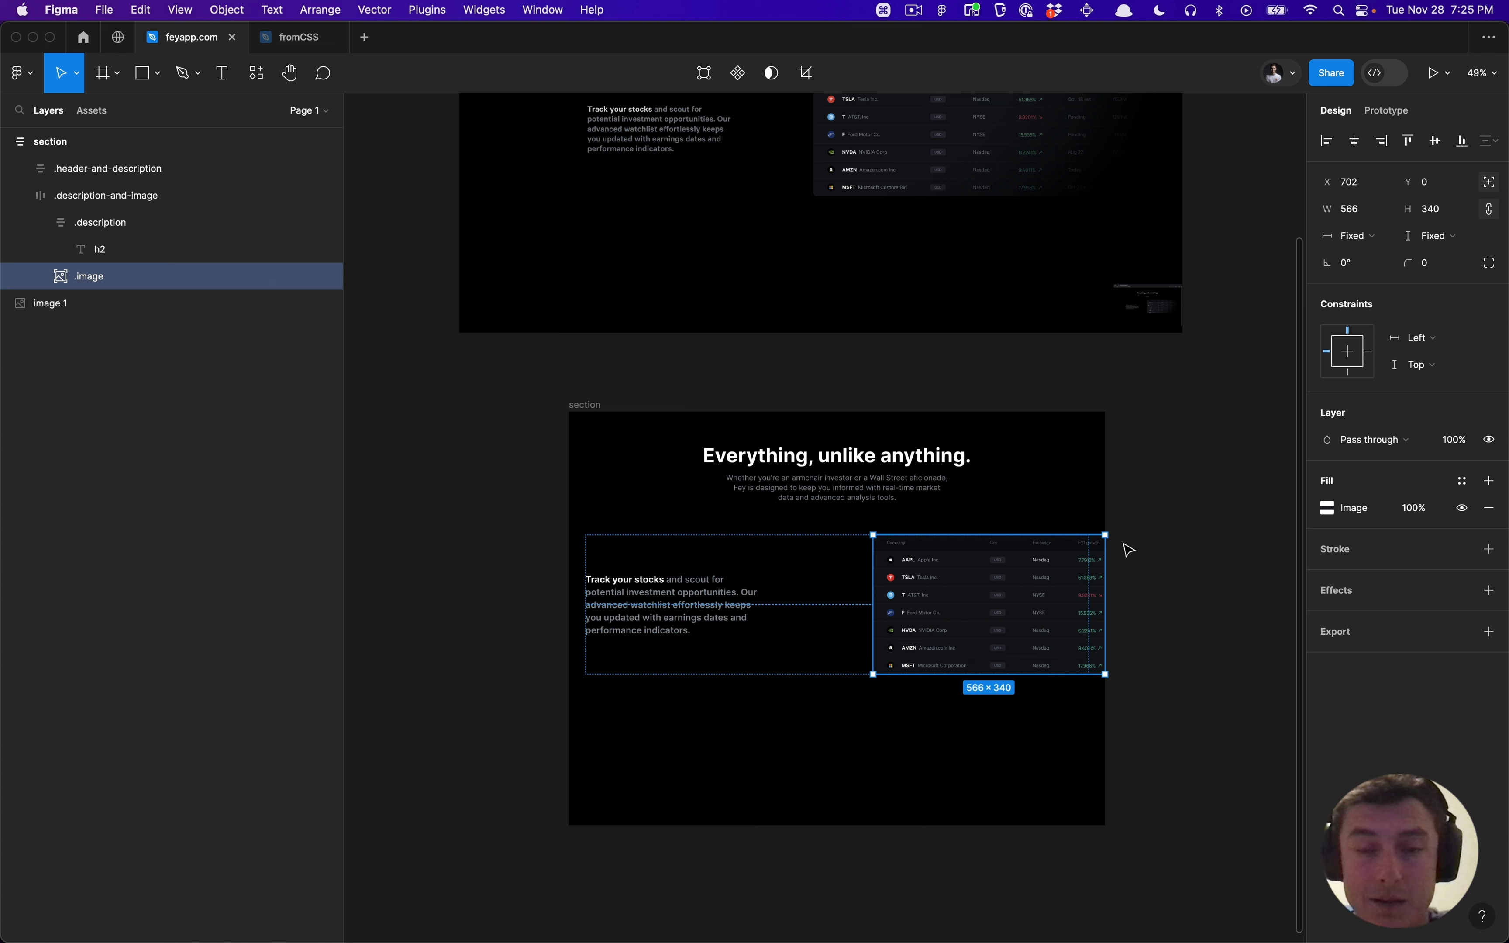
click(1151, 547)
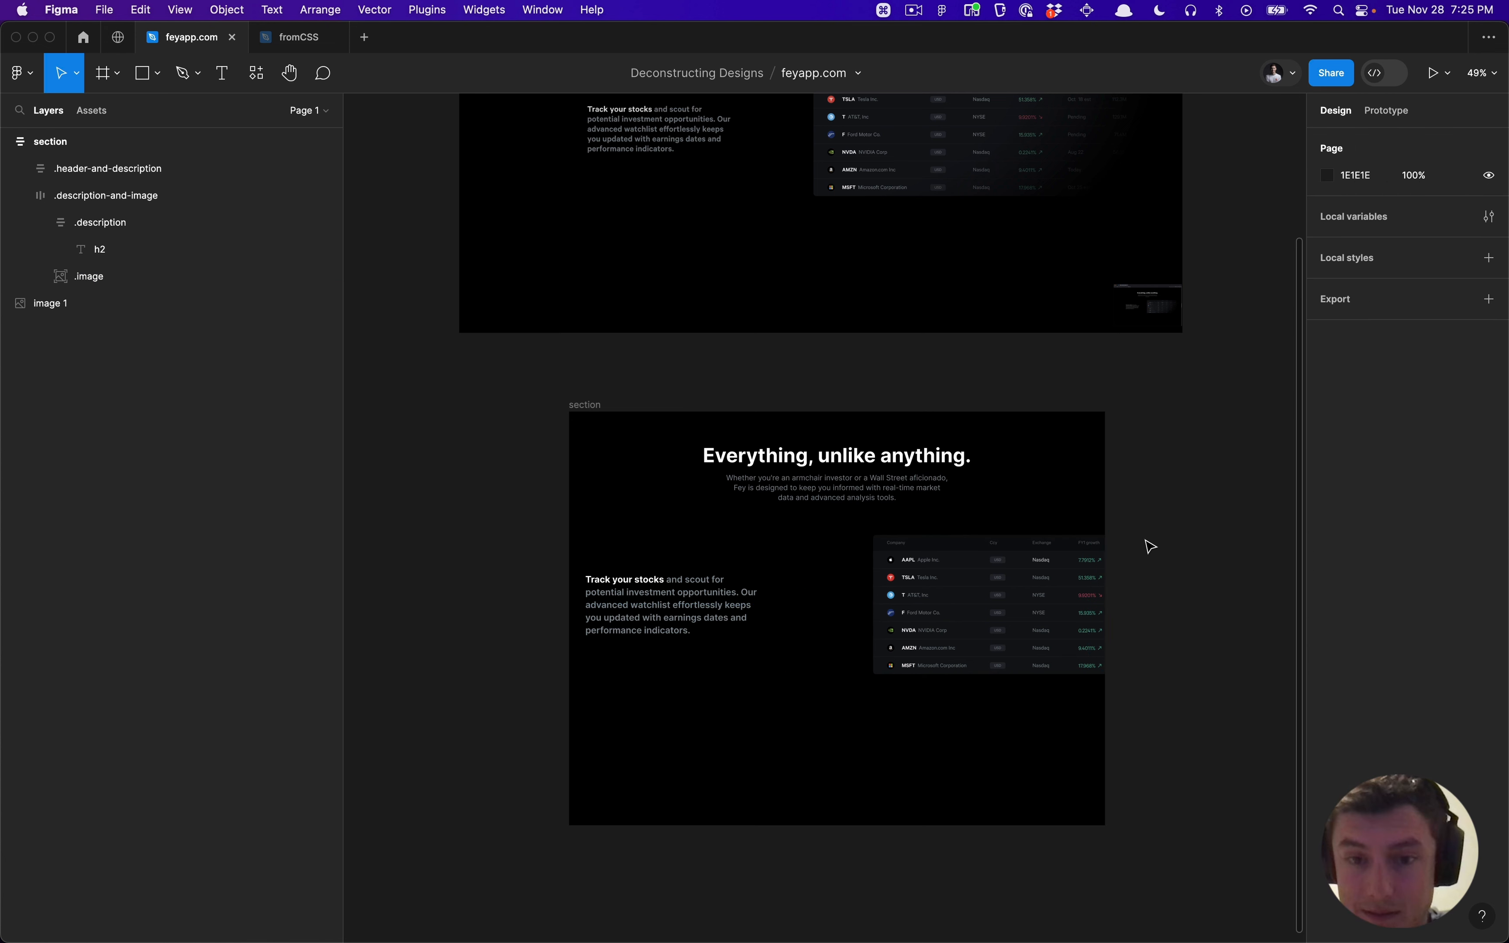
Step: Switch to Firefox Developer Edition, inspect the "Everything, unlike anything." section on feyapp.com, and move the Developer Tools window clear of the watchlist
key(super+Tab)
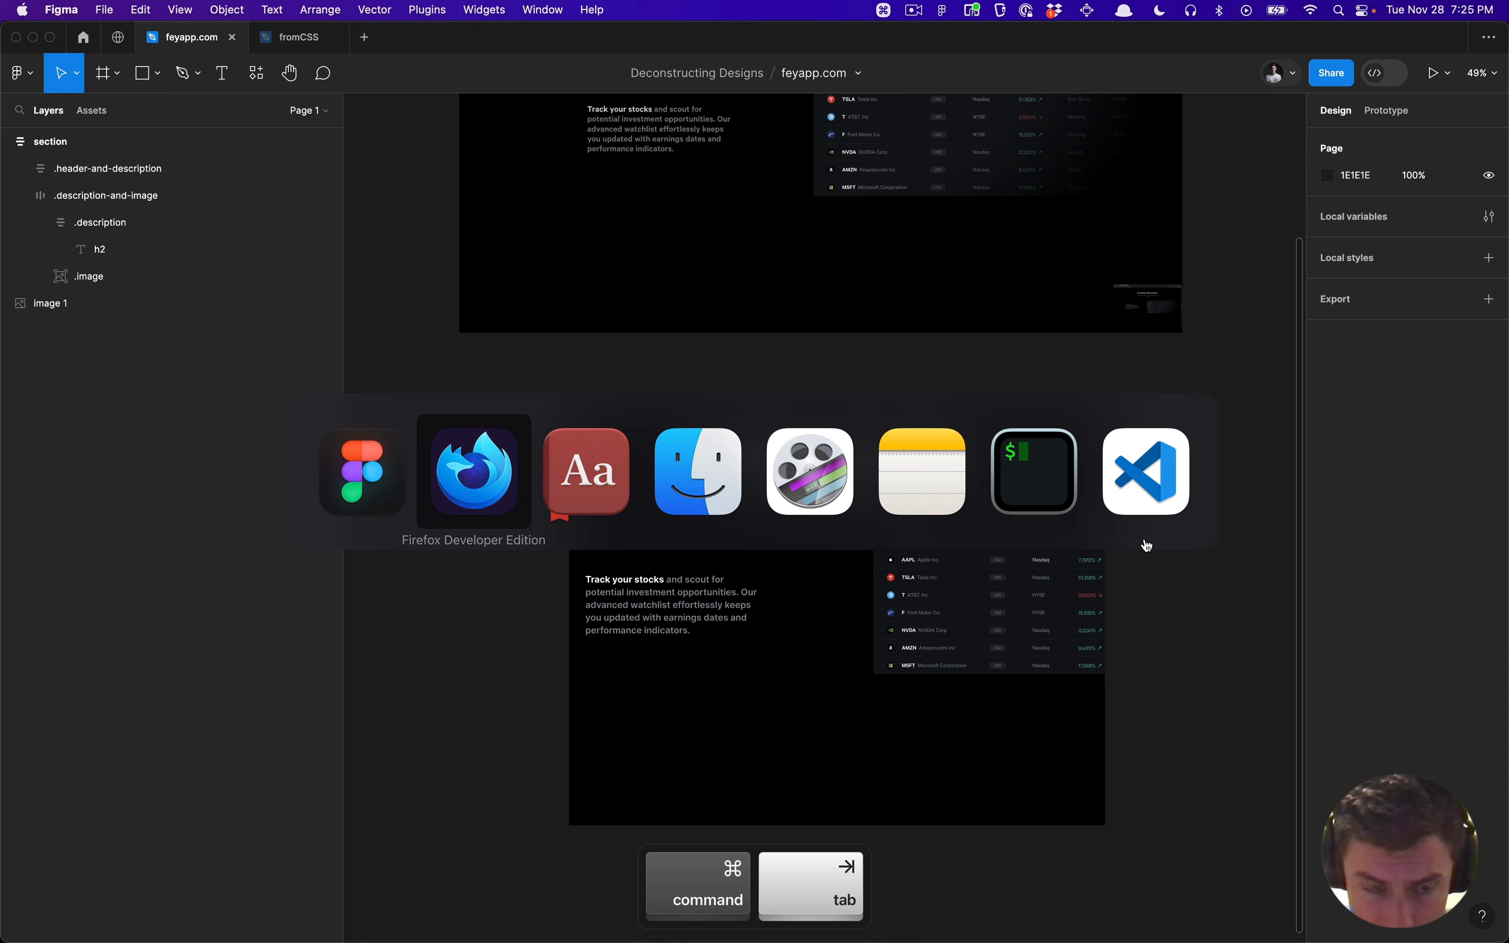
key(super+w)
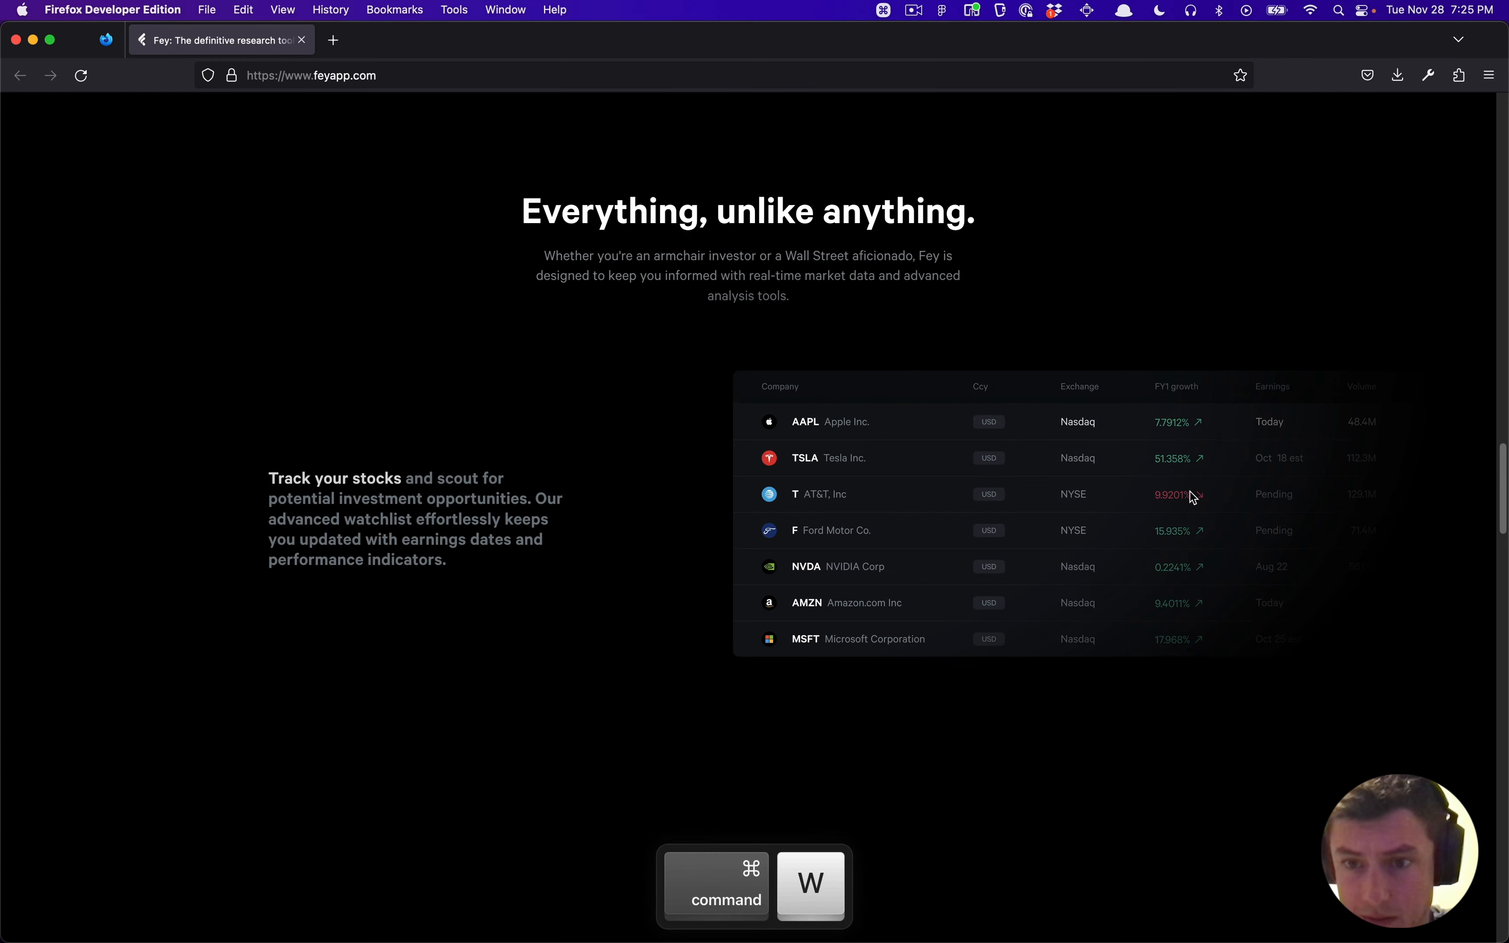
key(super+shift+c)
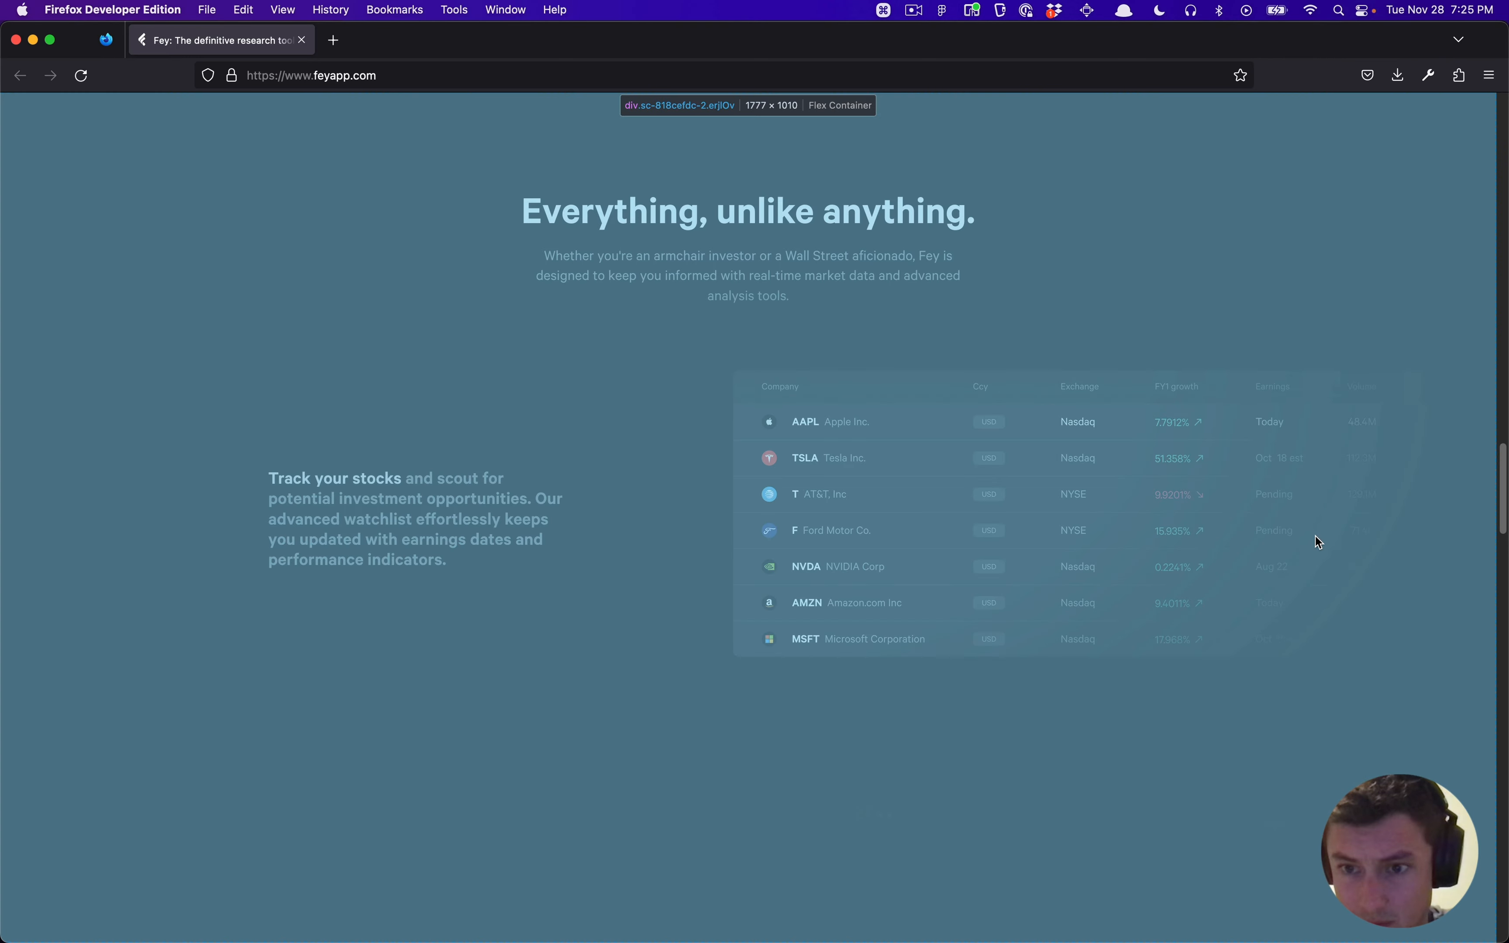
click(1316, 537)
key(super+grave)
drag(753, 441, 169, 29)
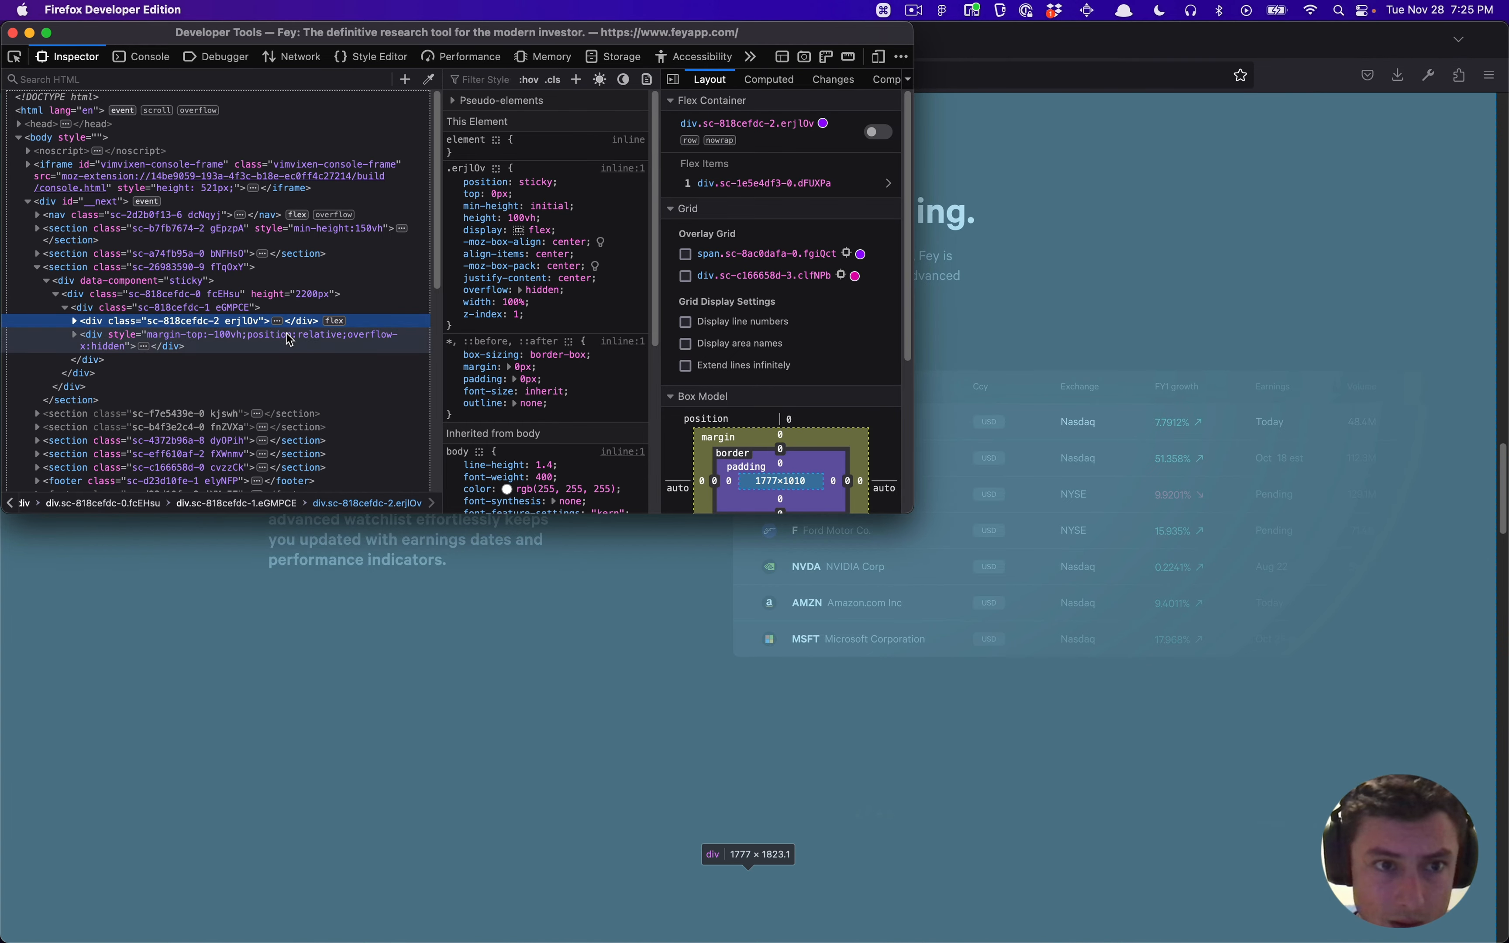
Step: Expand the section's sticky flex container and its inner wrapper in the HTML tree to examine their layout and child elements
click(278, 339)
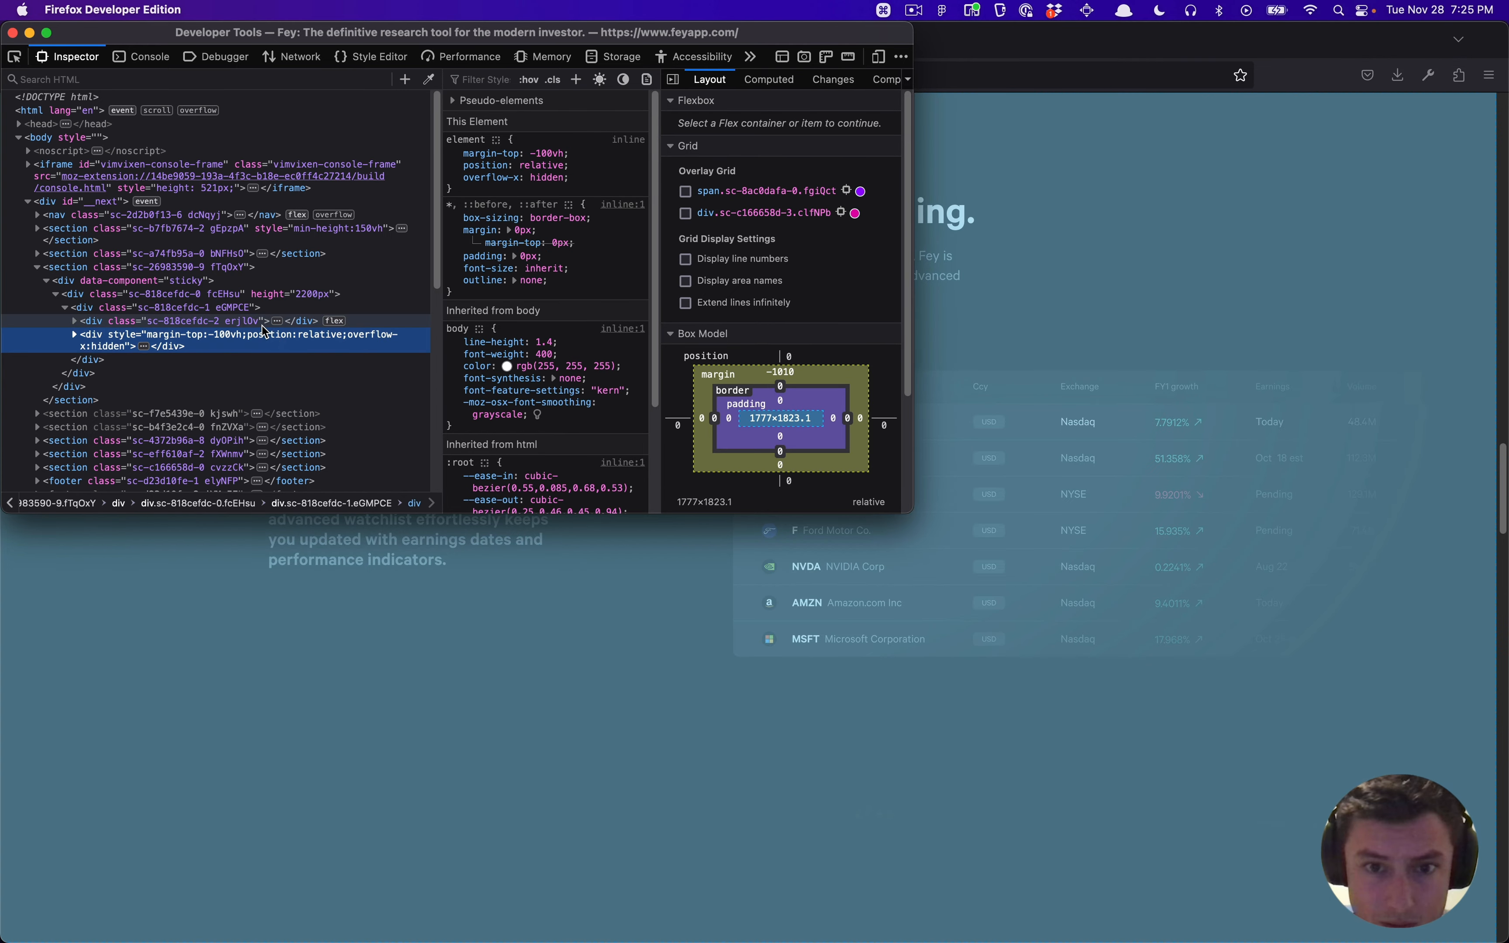
click(268, 320)
click(74, 320)
click(114, 333)
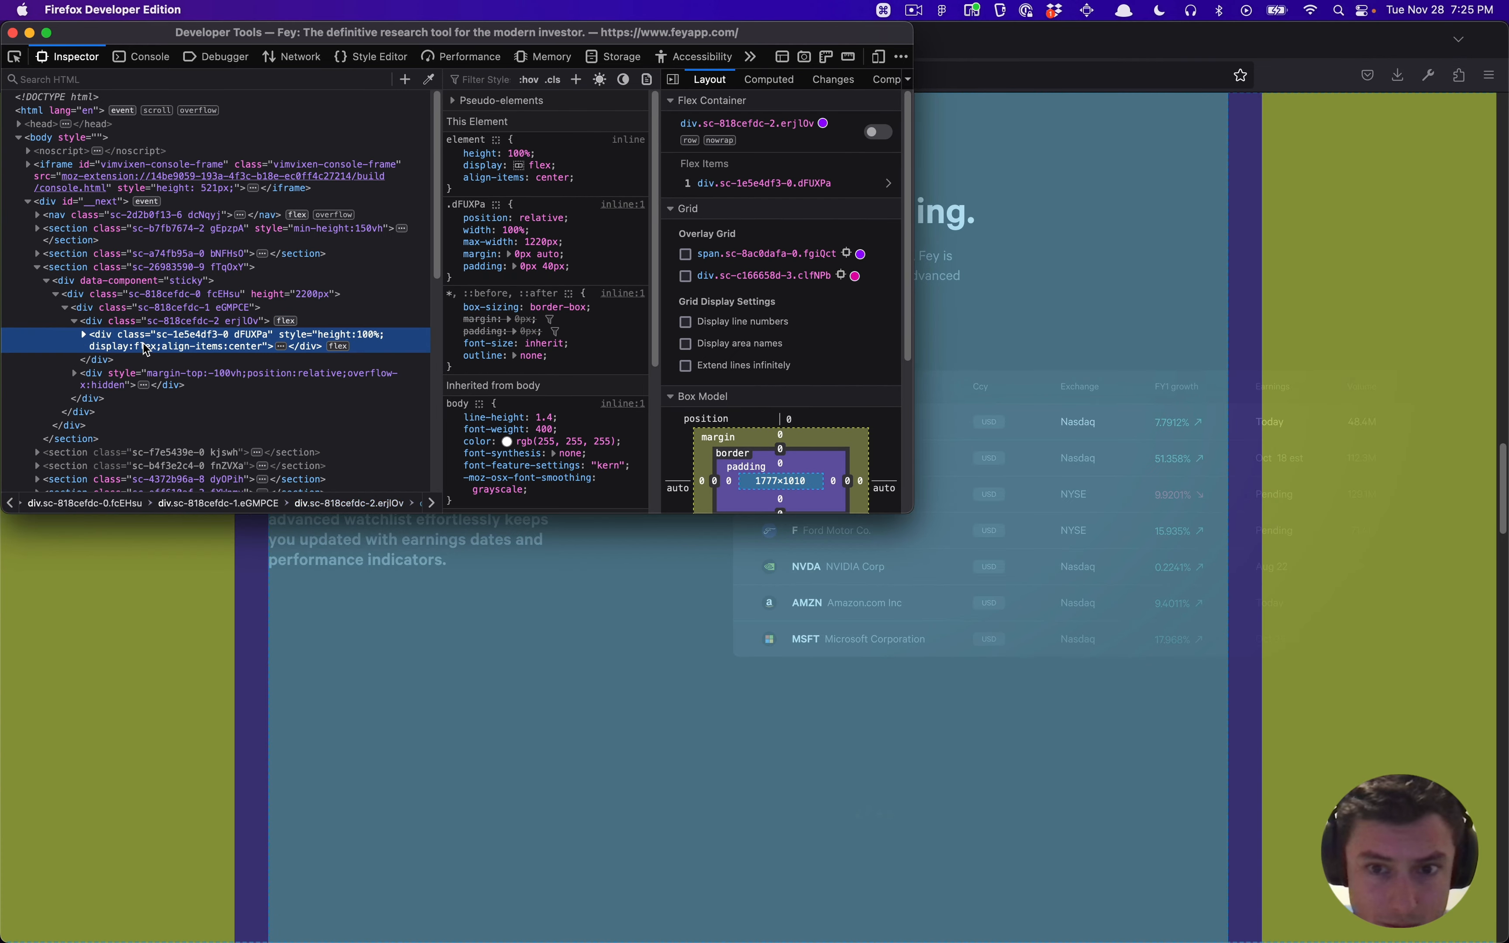
key(Right)
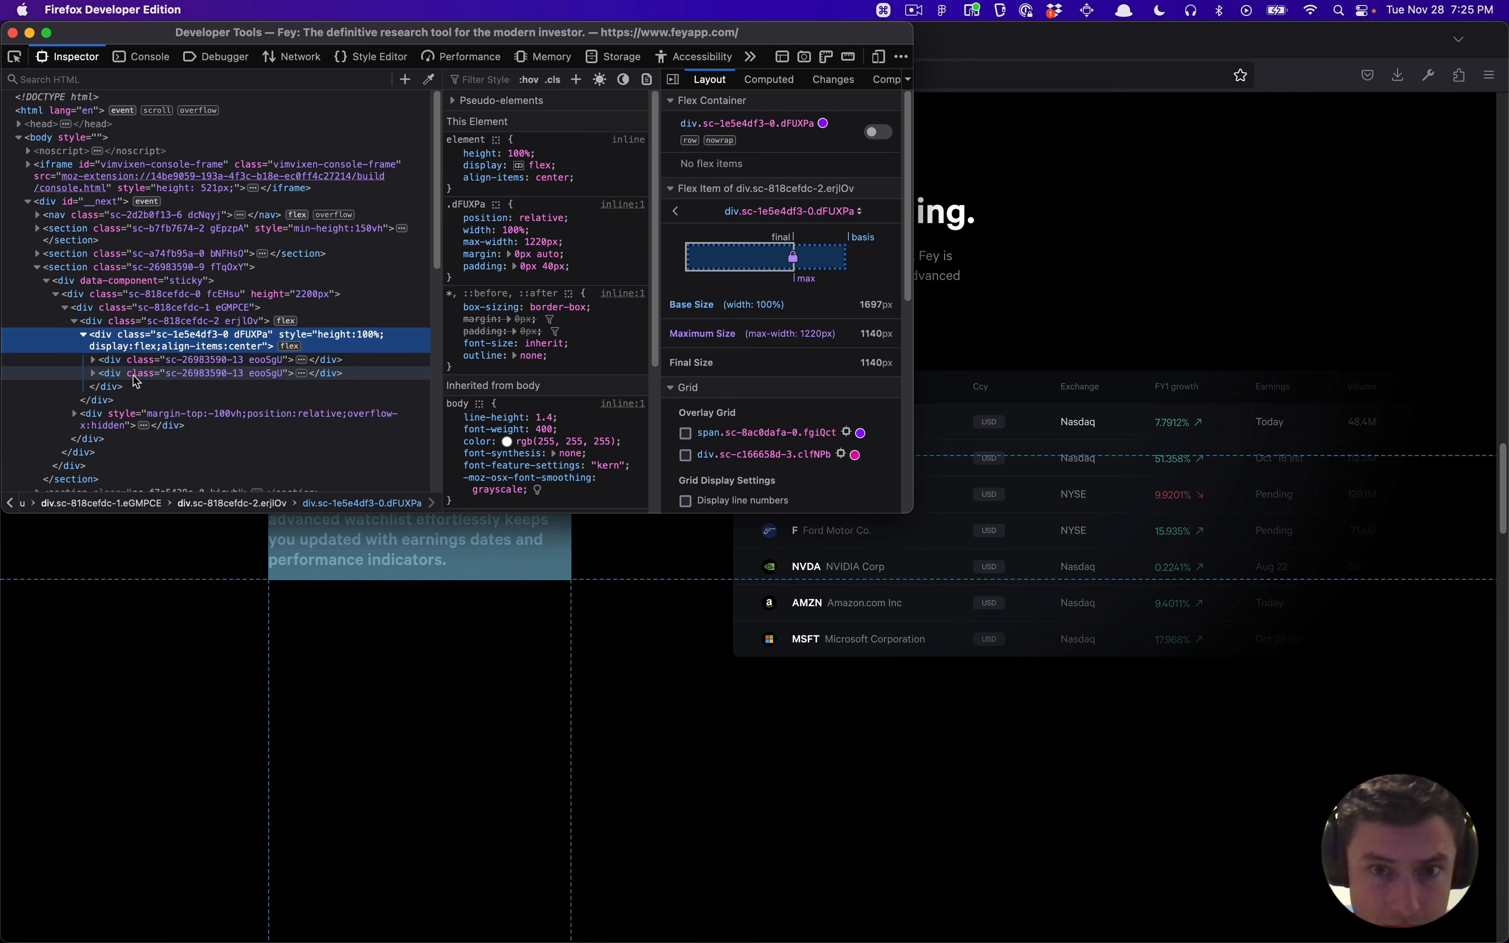
Step: Expand the second text block and its paragraph in the HTML tree to examine the description's styling and content
click(99, 373)
click(92, 373)
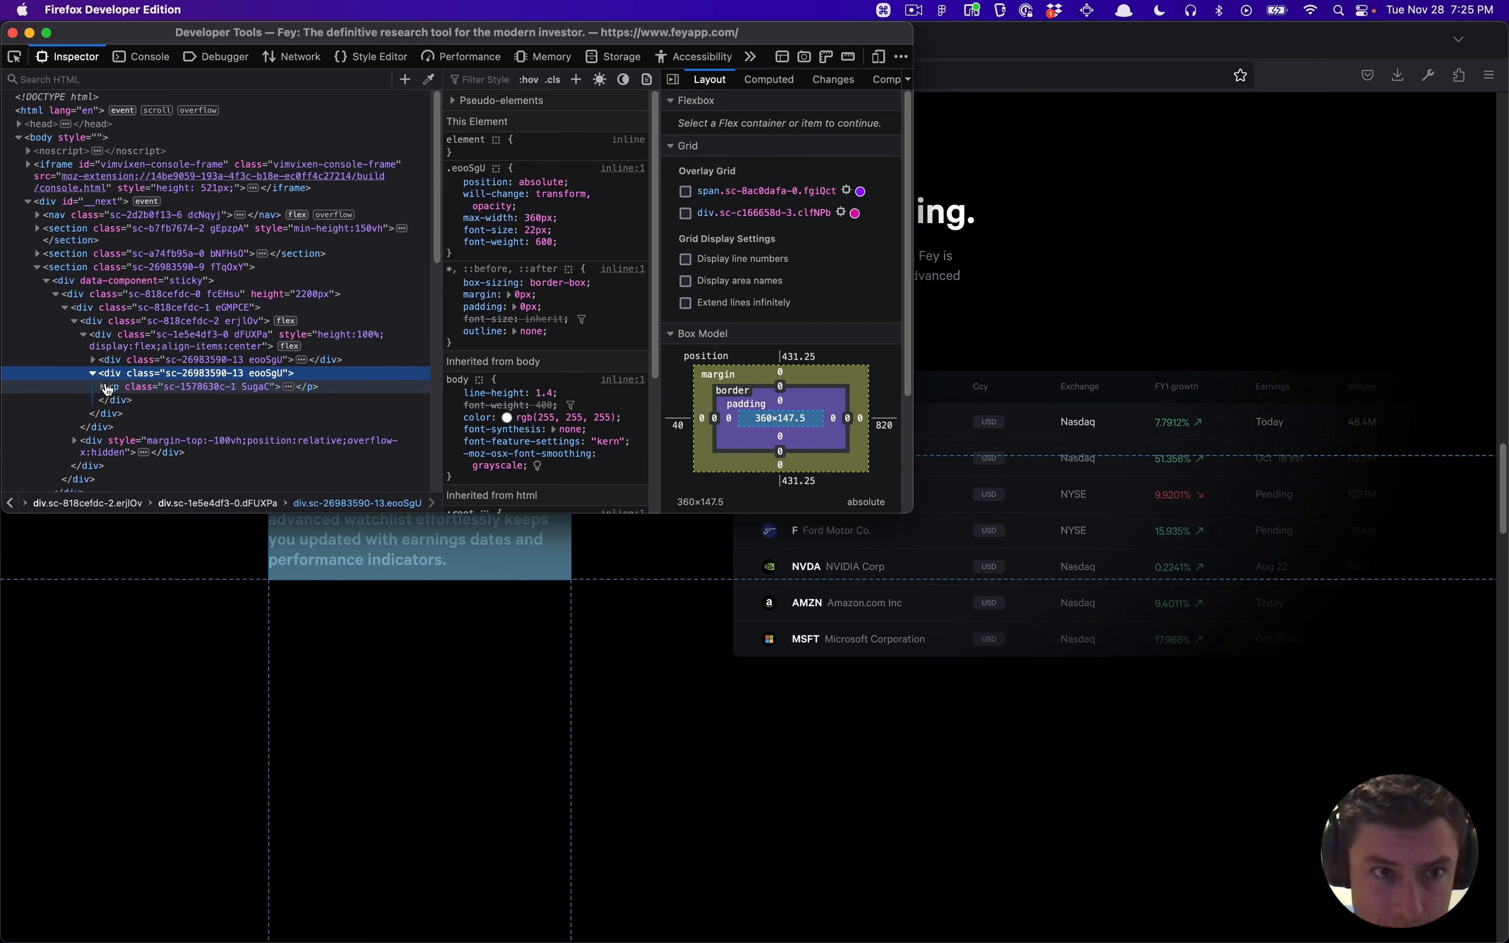
click(103, 387)
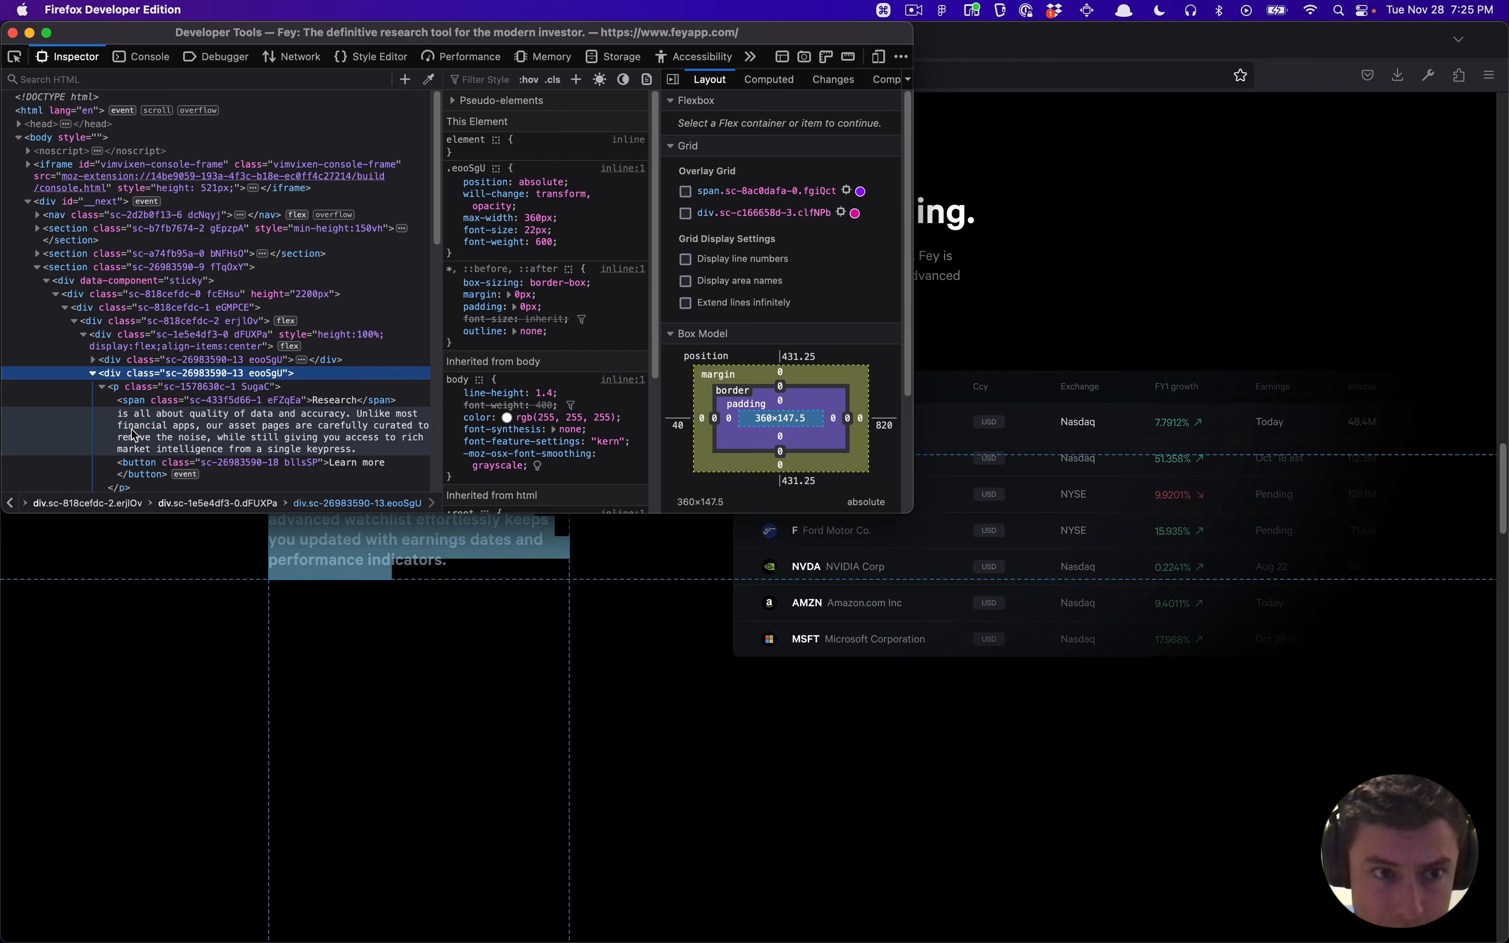
scroll(106, 374, down, 5)
Step: Expand the container with the -100vh top margin and its jzjSA-d child to examine the watchlist wrapper's size and styles
click(92, 330)
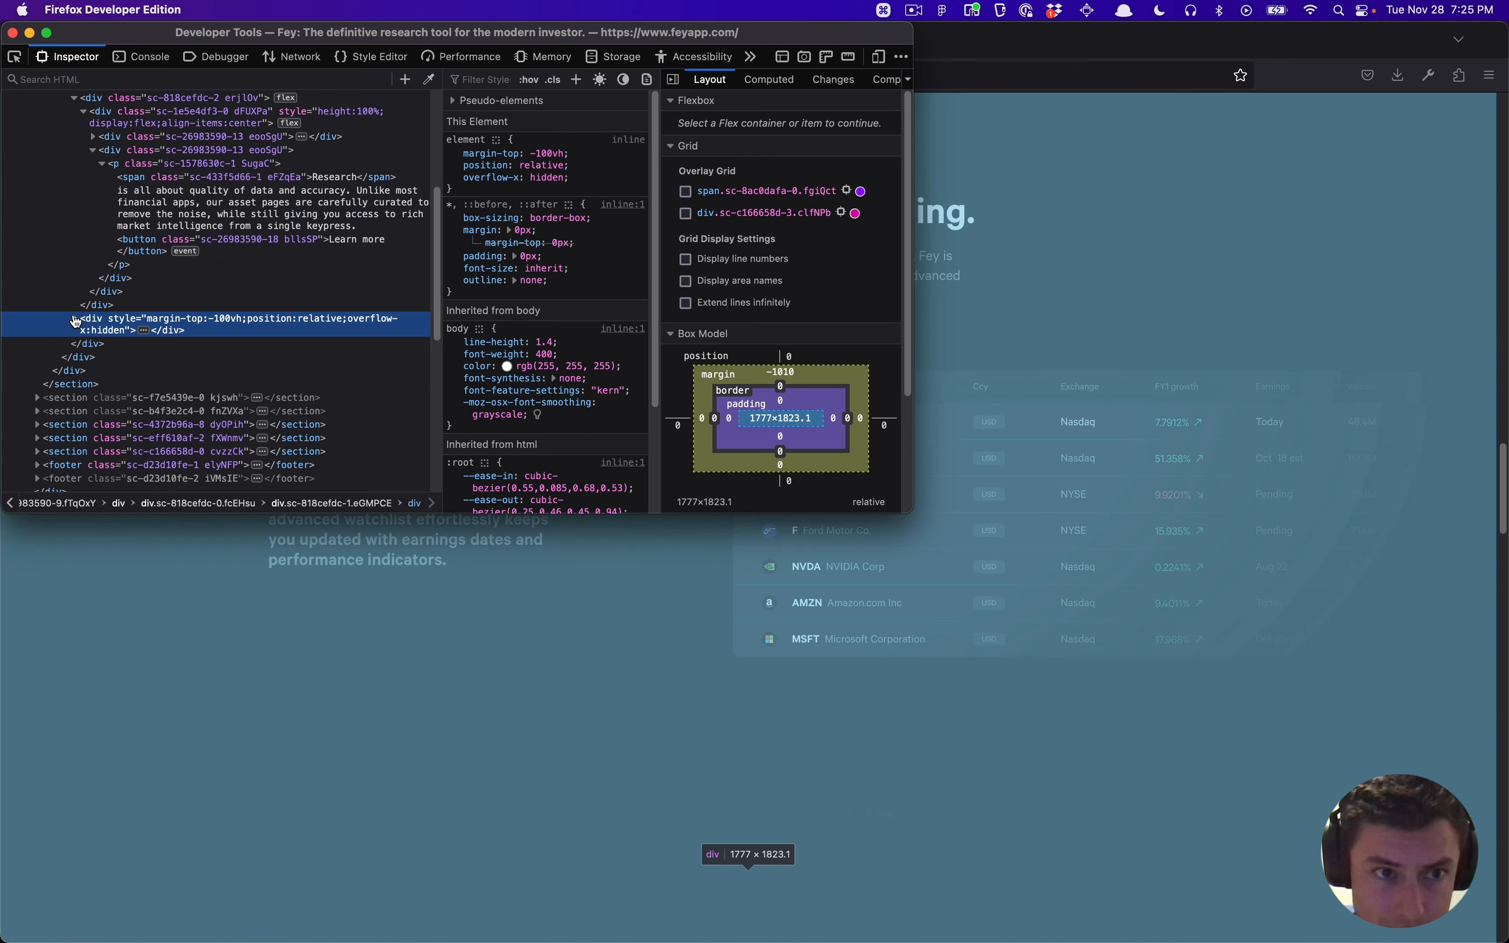
click(75, 321)
click(128, 355)
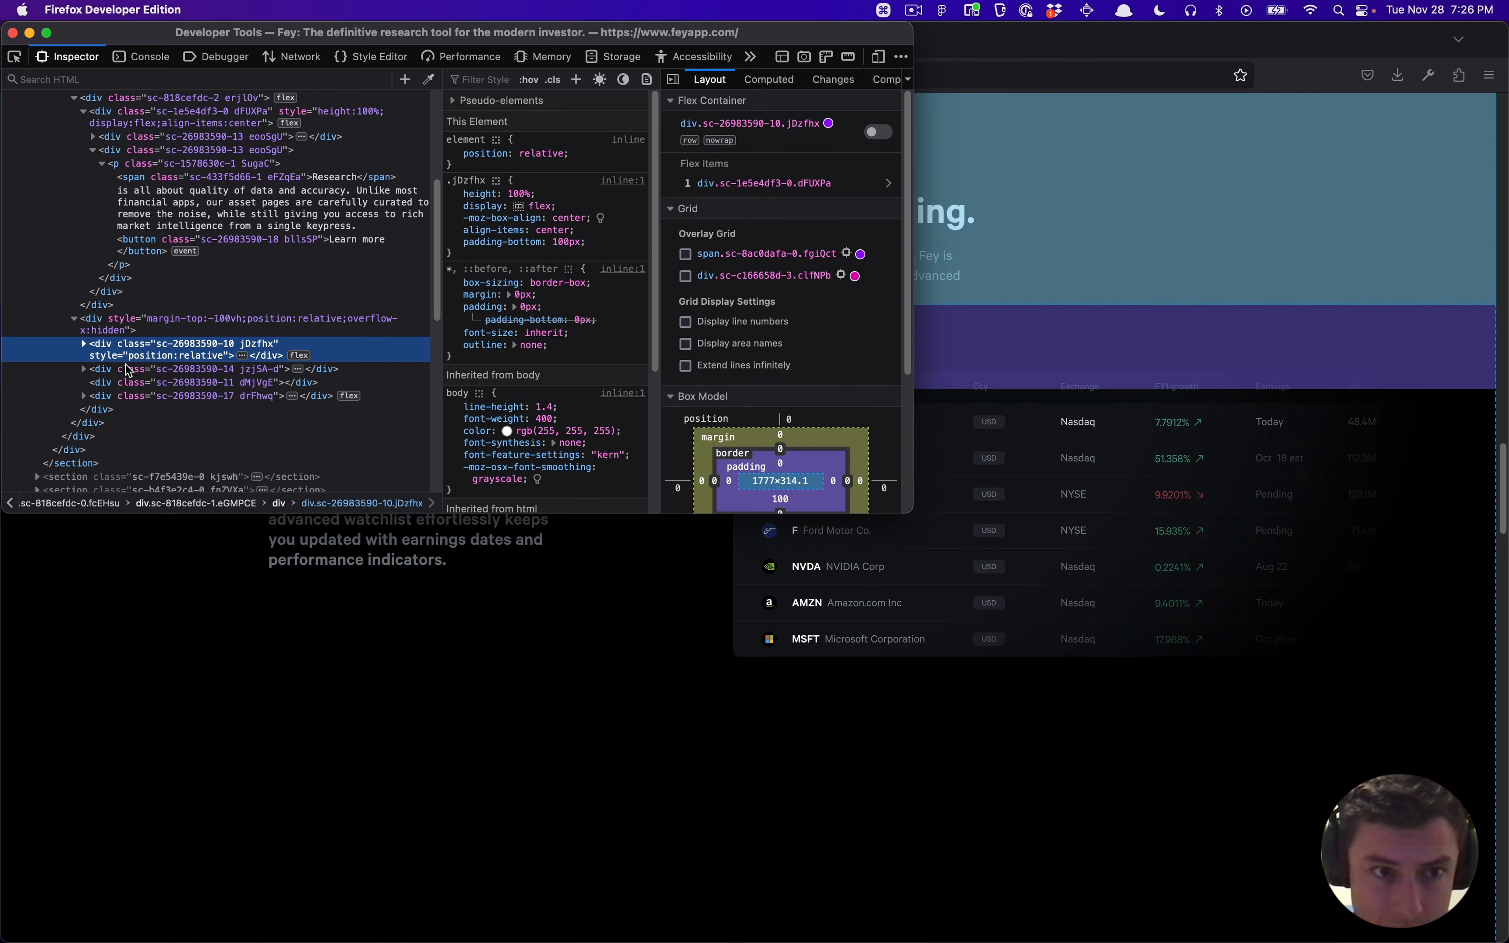
click(128, 368)
click(83, 368)
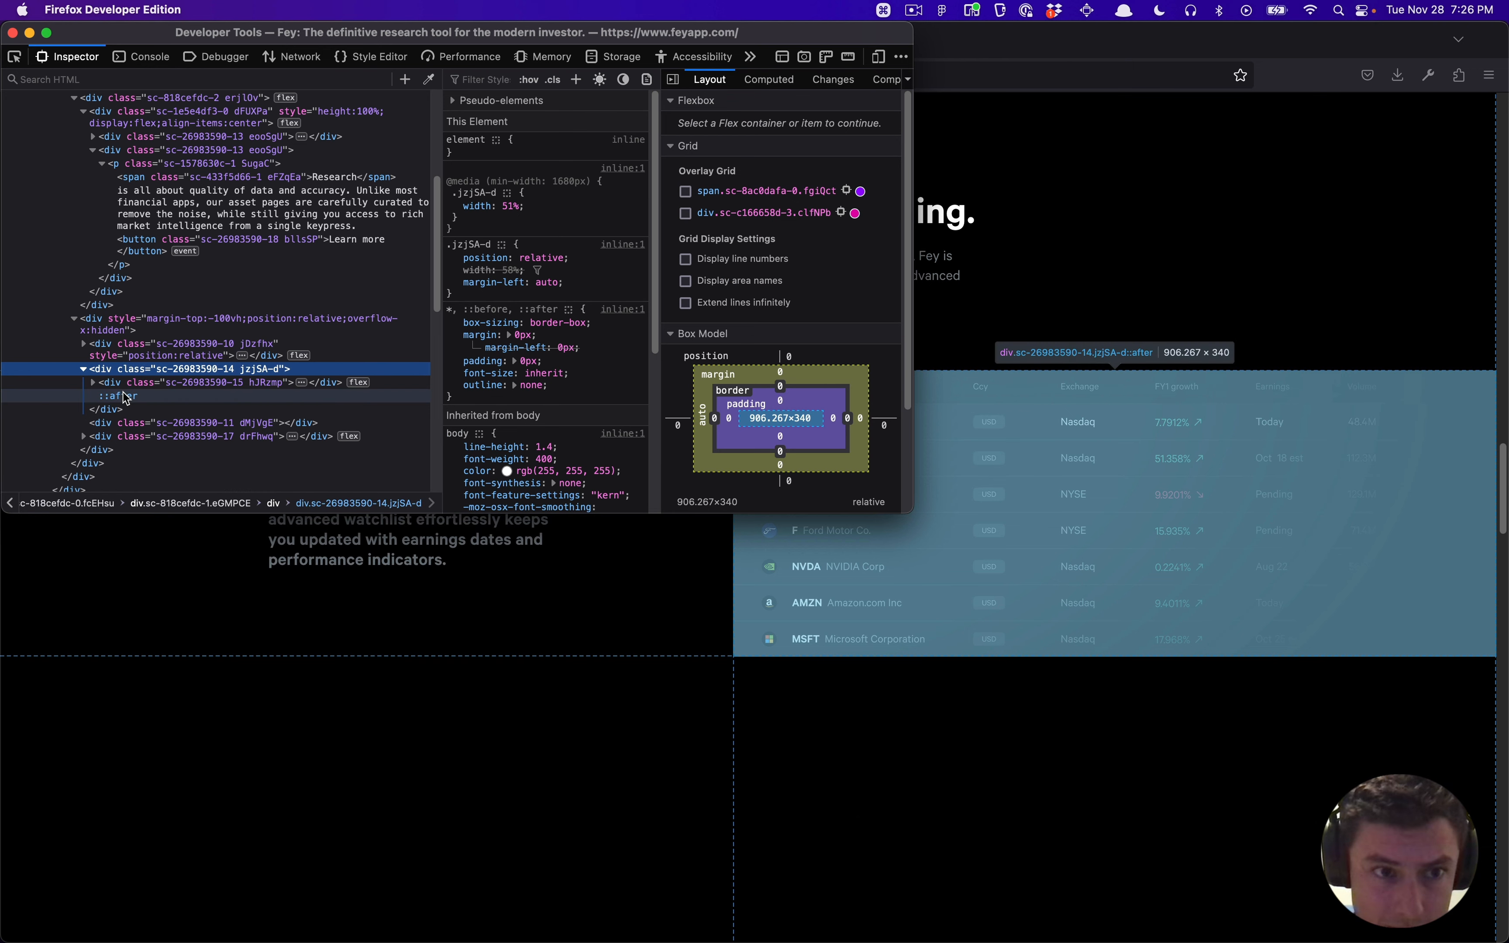
Step: Copy the radial-gradient background declaration of the jzjSA-d wrapper's ::after element, and examine the sibling hJRzmp container's styles
click(124, 396)
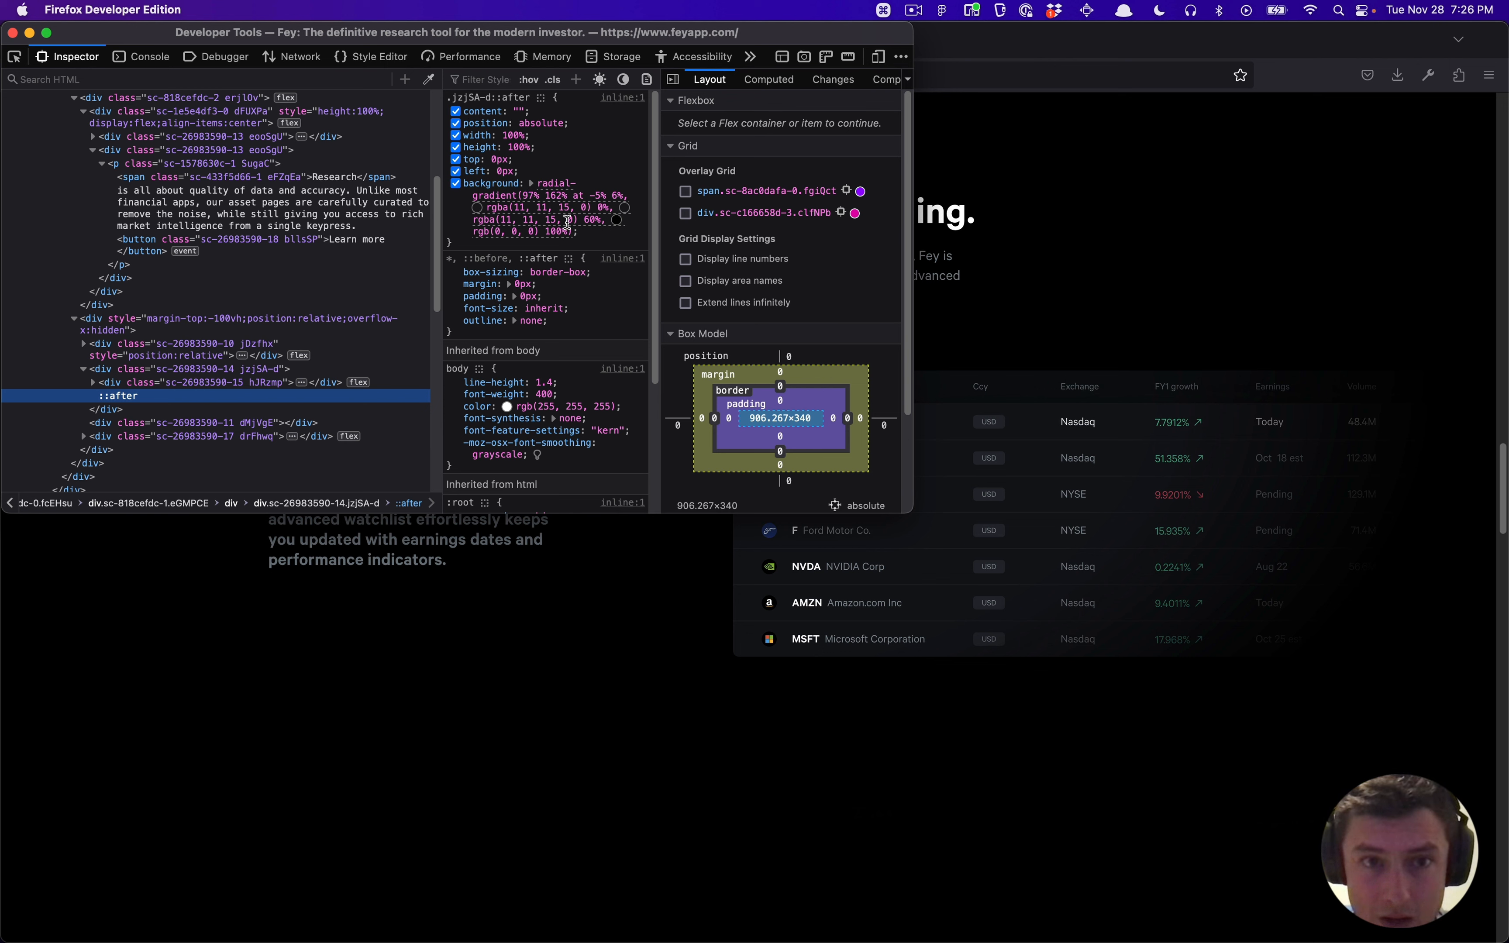
drag(581, 232, 464, 186)
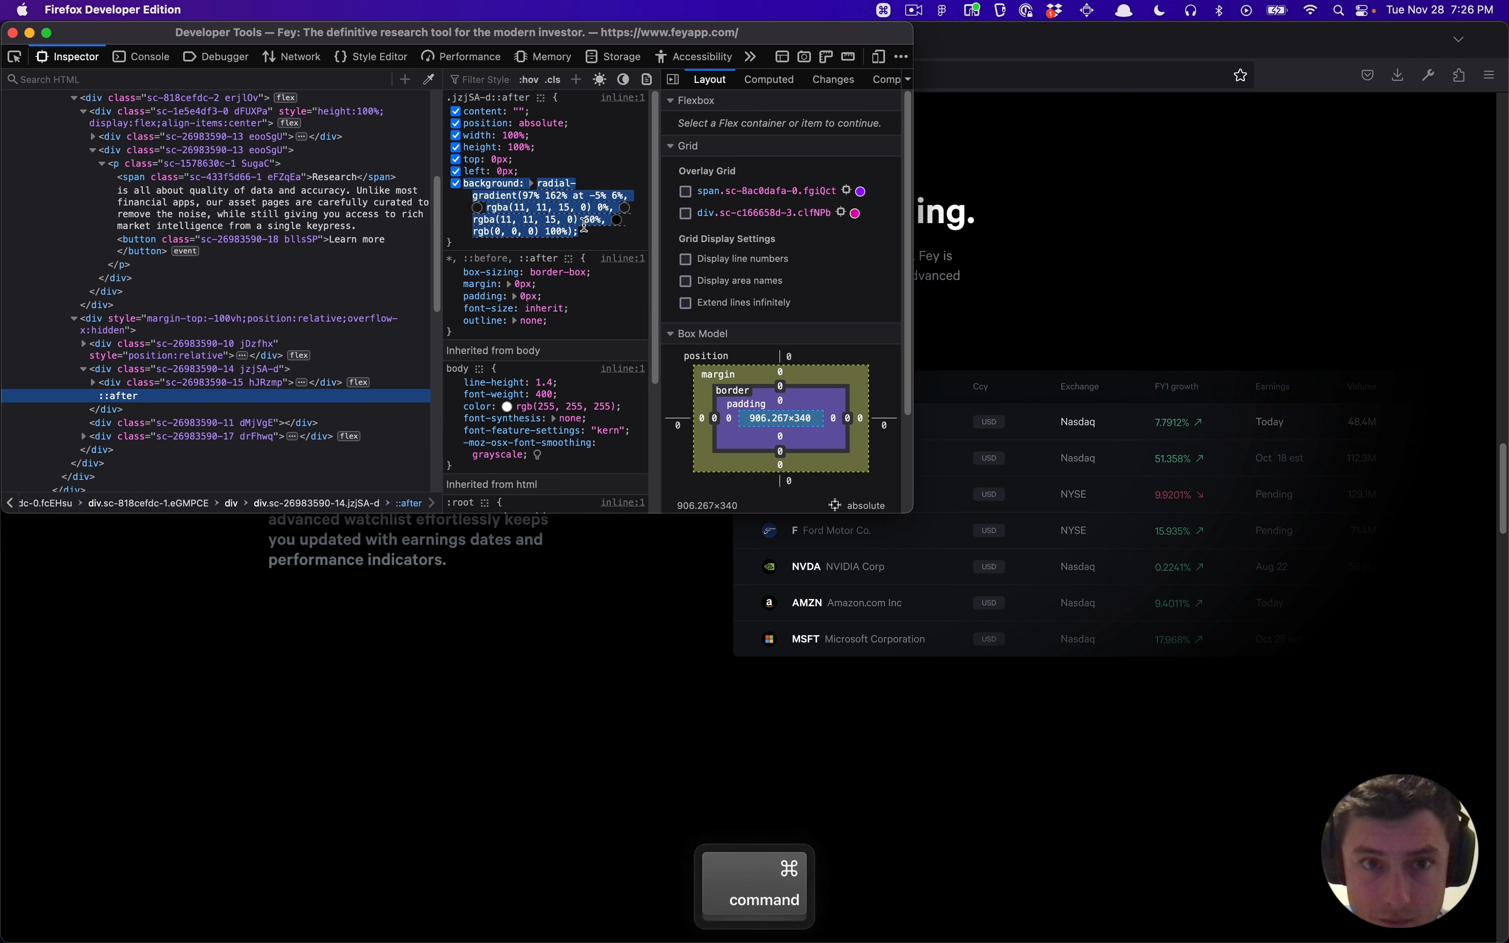
key(super+c)
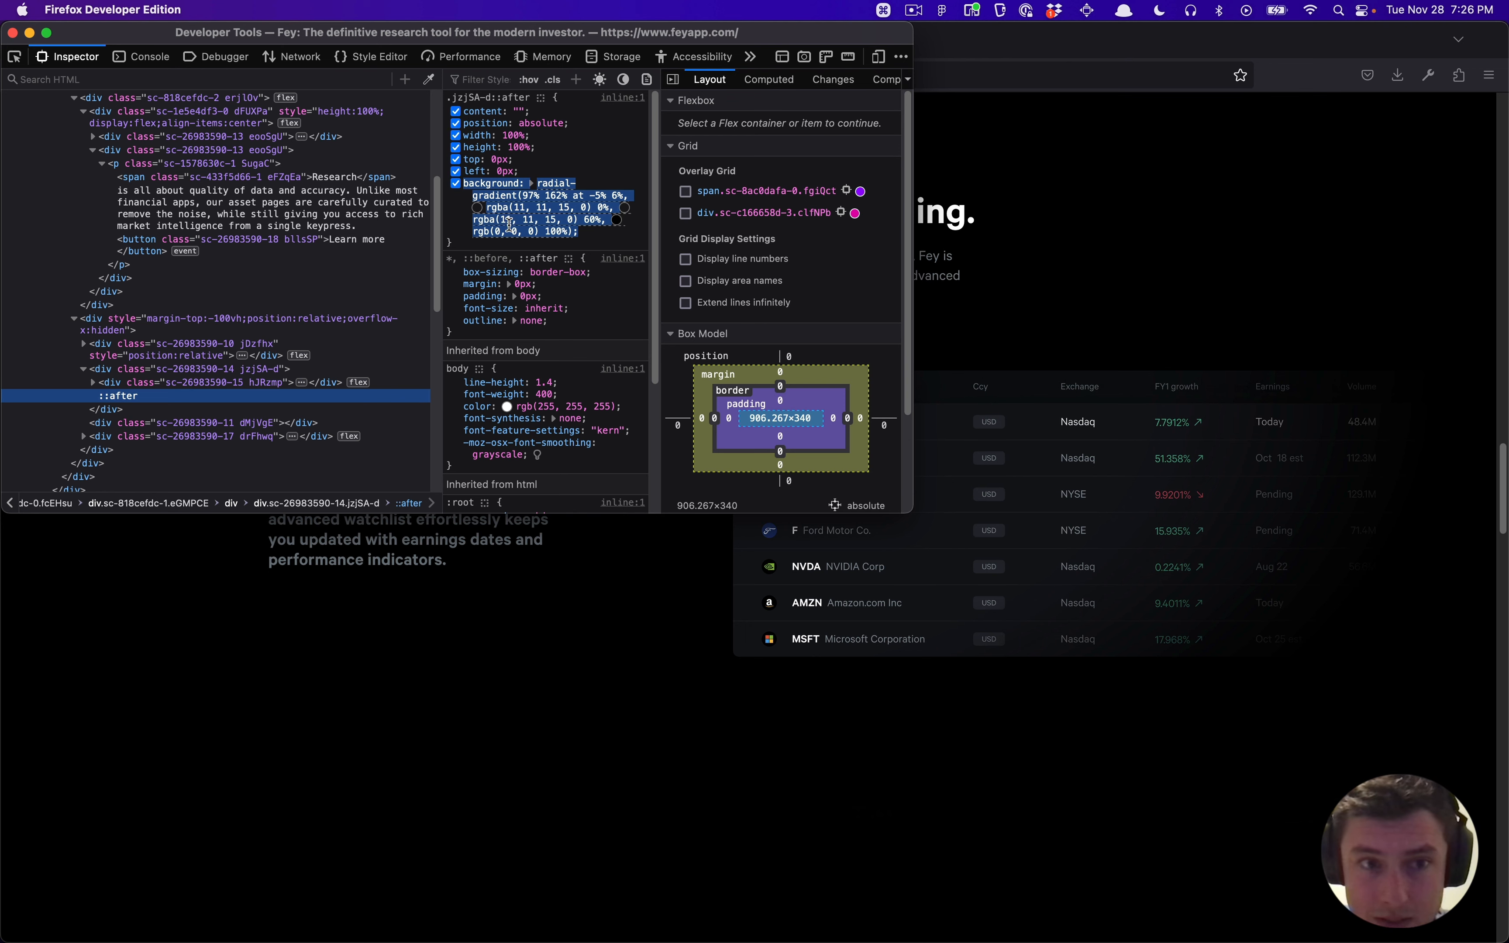
click(266, 382)
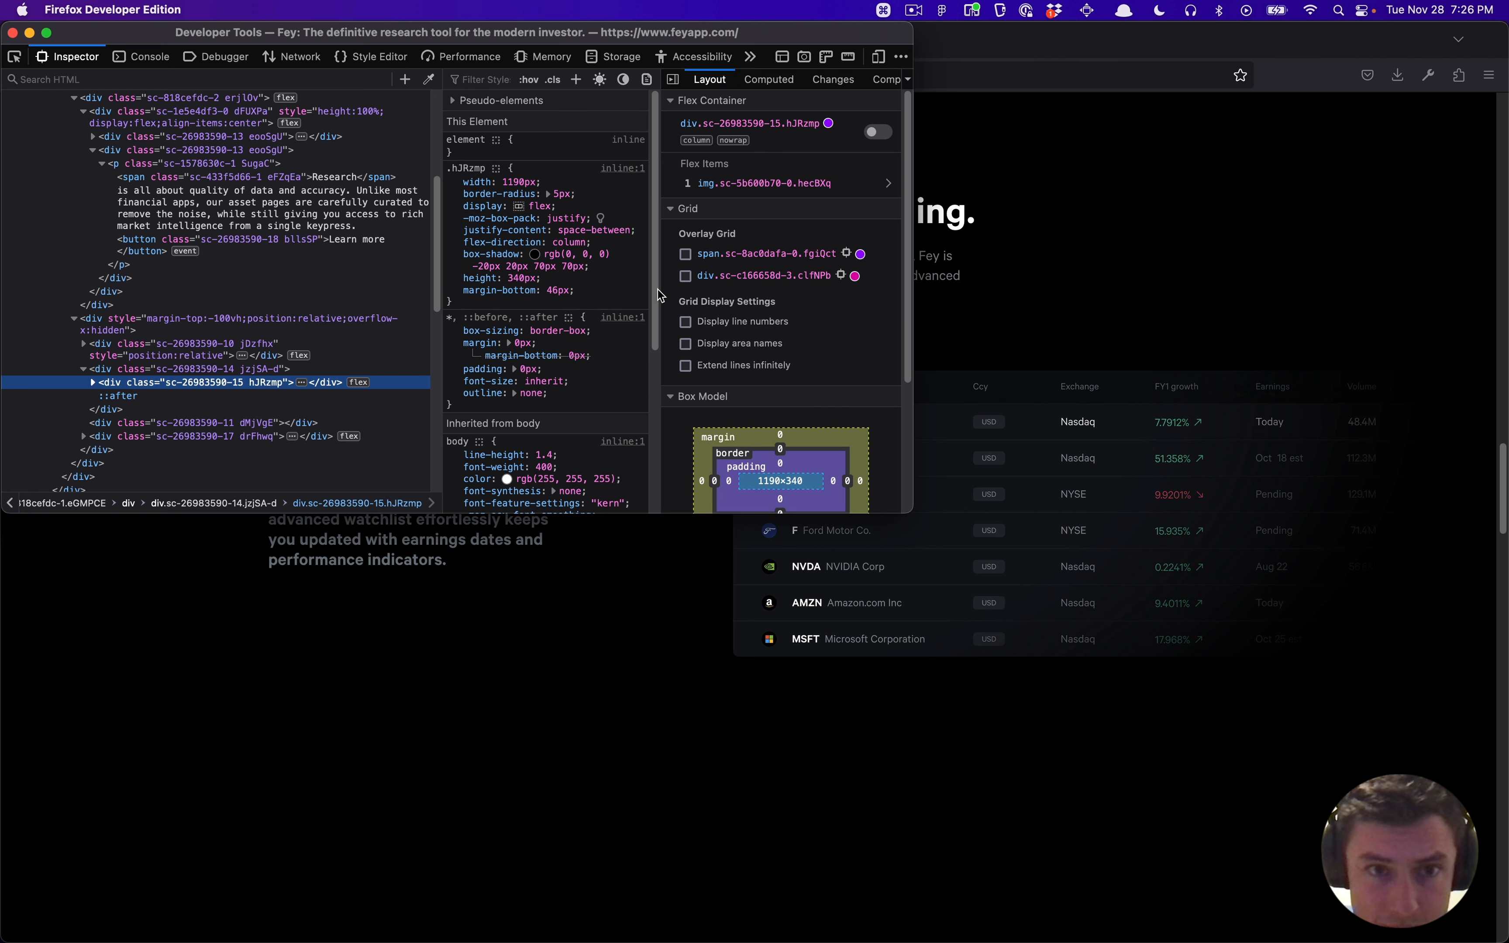
Step: Switch to Figma and add a second fill on top of the .image layer's image fill
key(super+Tab)
super+click(929, 598)
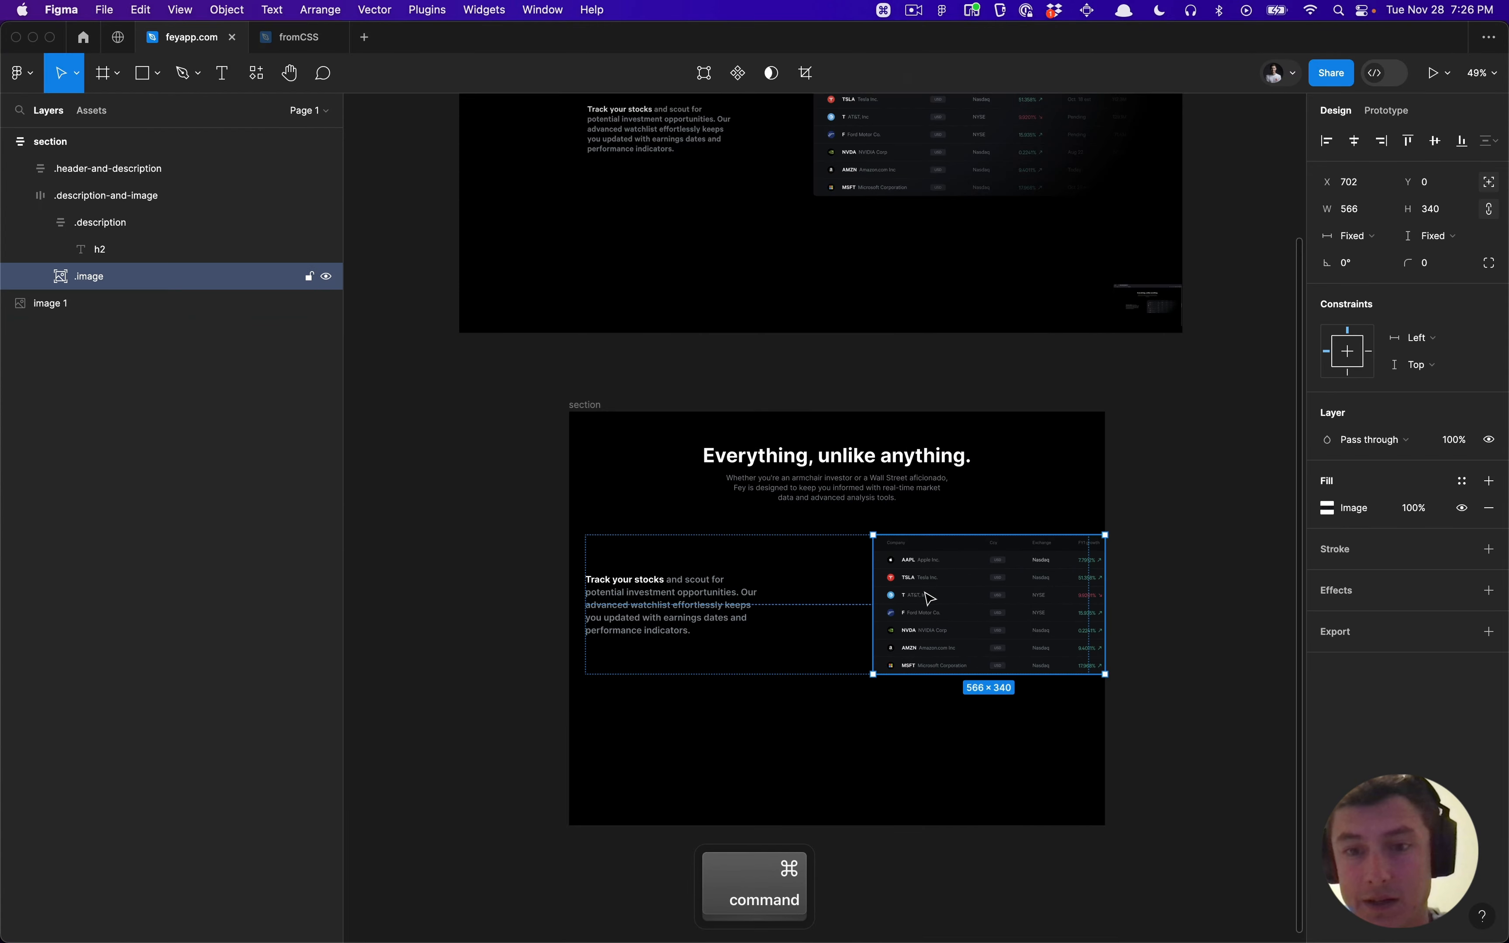
scroll(929, 599, up, 10)
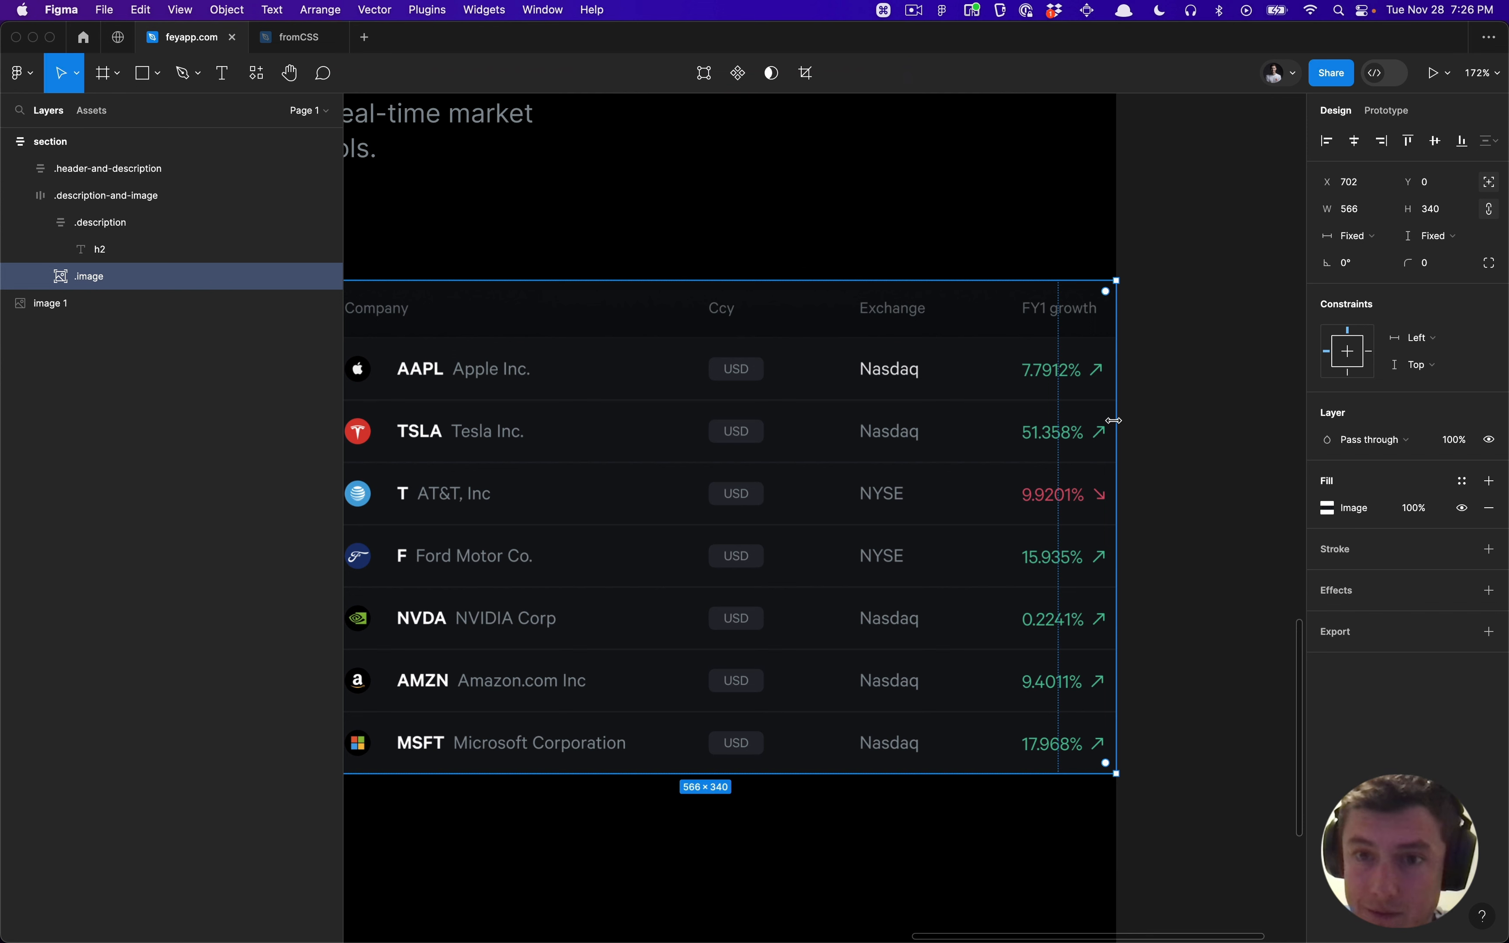
click(1179, 397)
super+click(1066, 430)
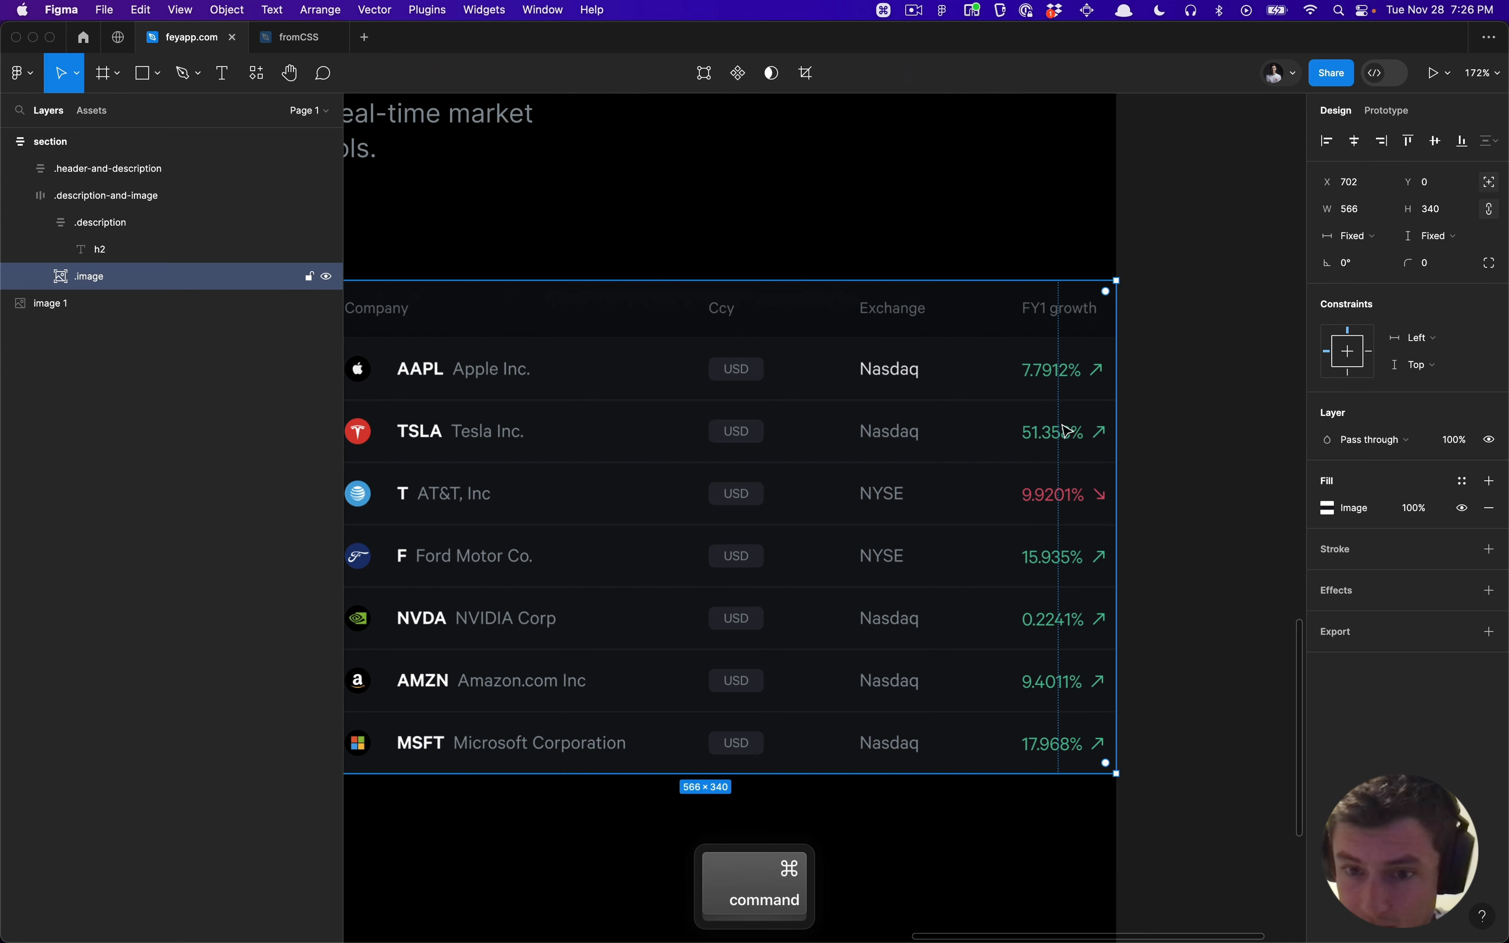
scroll(1066, 430, down, 4)
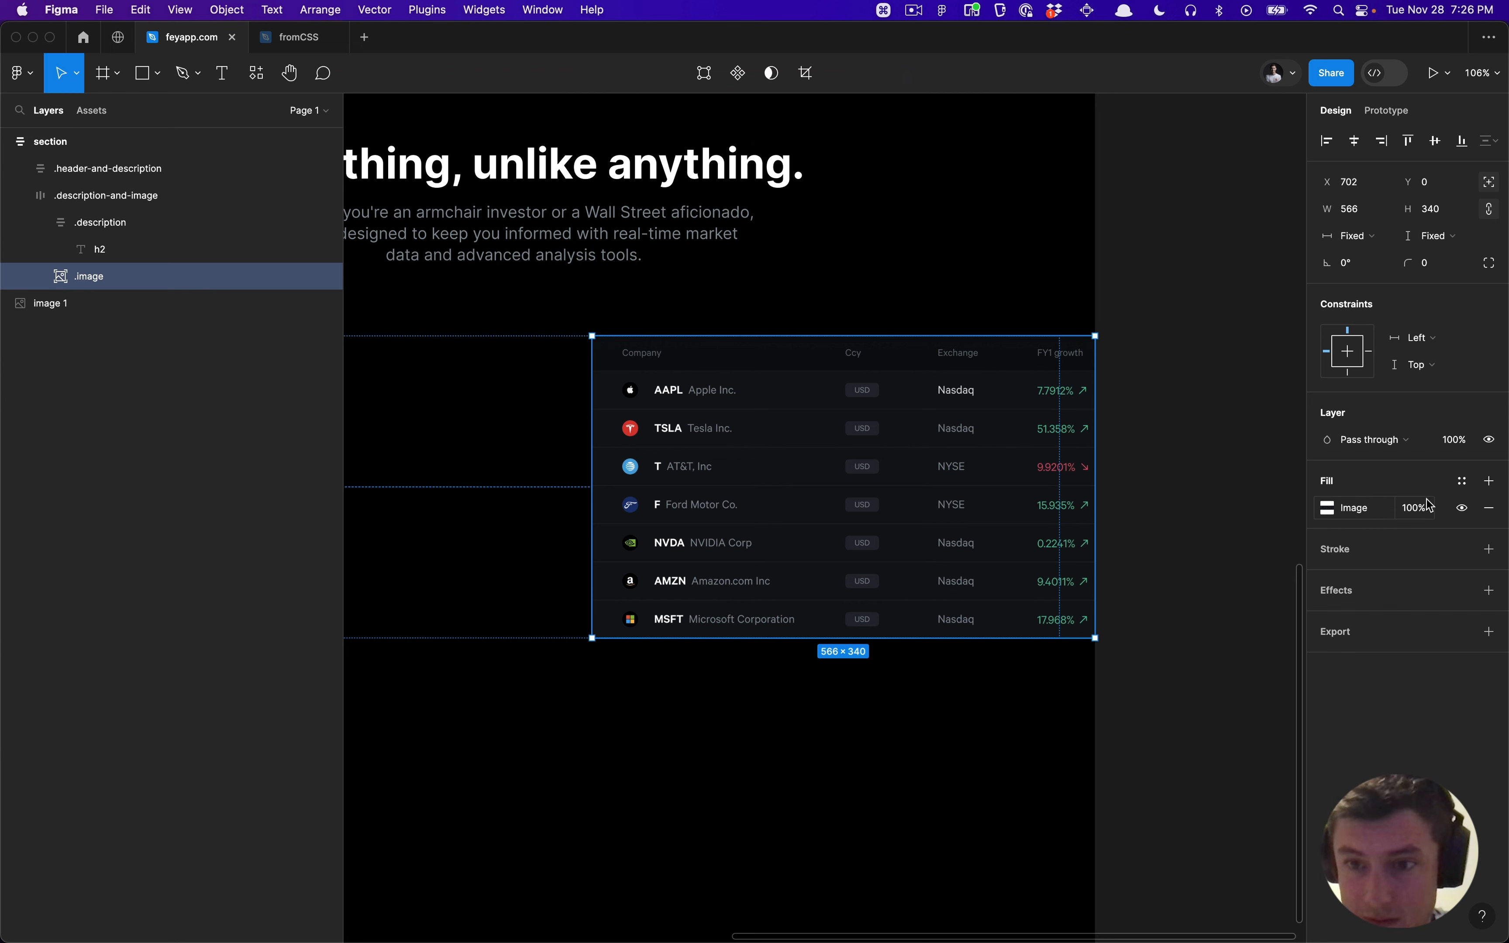
click(1489, 480)
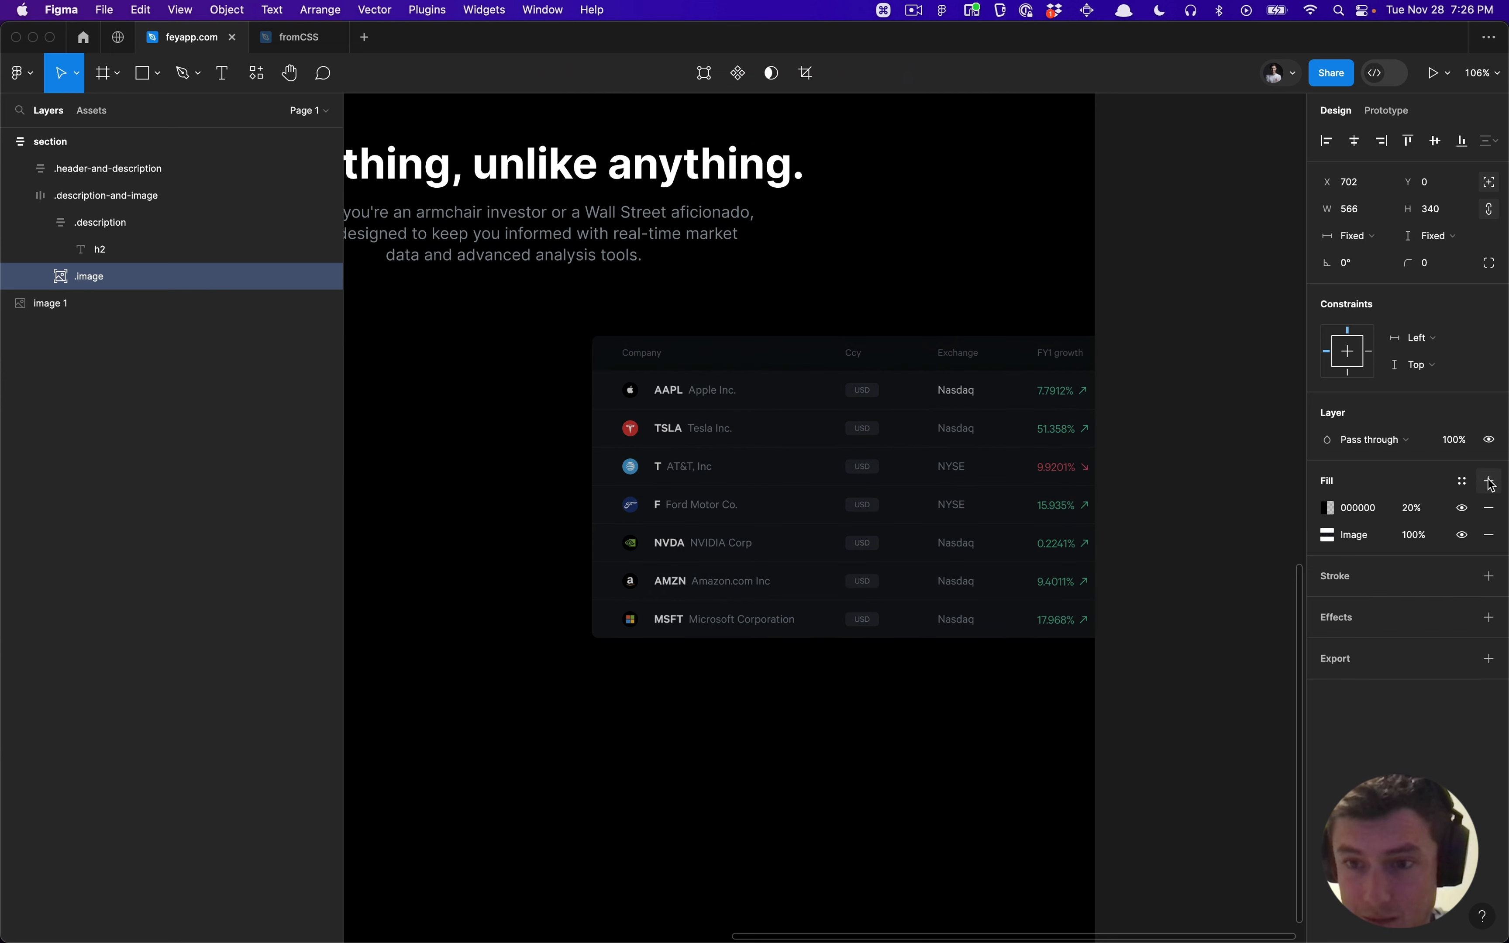
Step: Change the .image layer's new fill to a radial gradient, with its outer handle at the lower-right corner and its centre near the FY1 growth column
click(1324, 508)
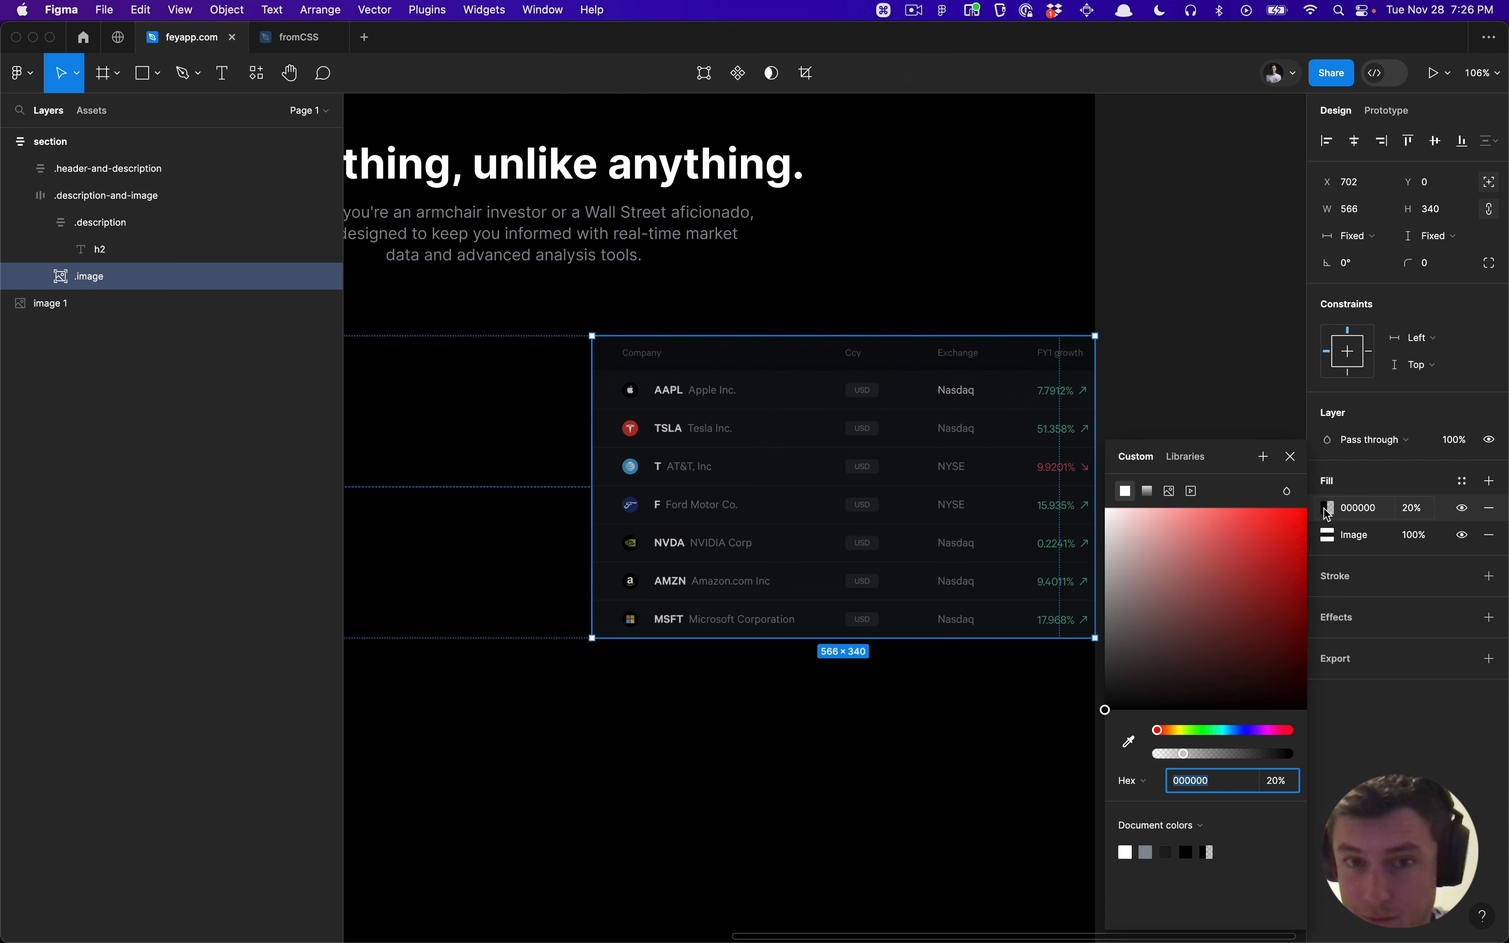
click(1146, 494)
click(1141, 436)
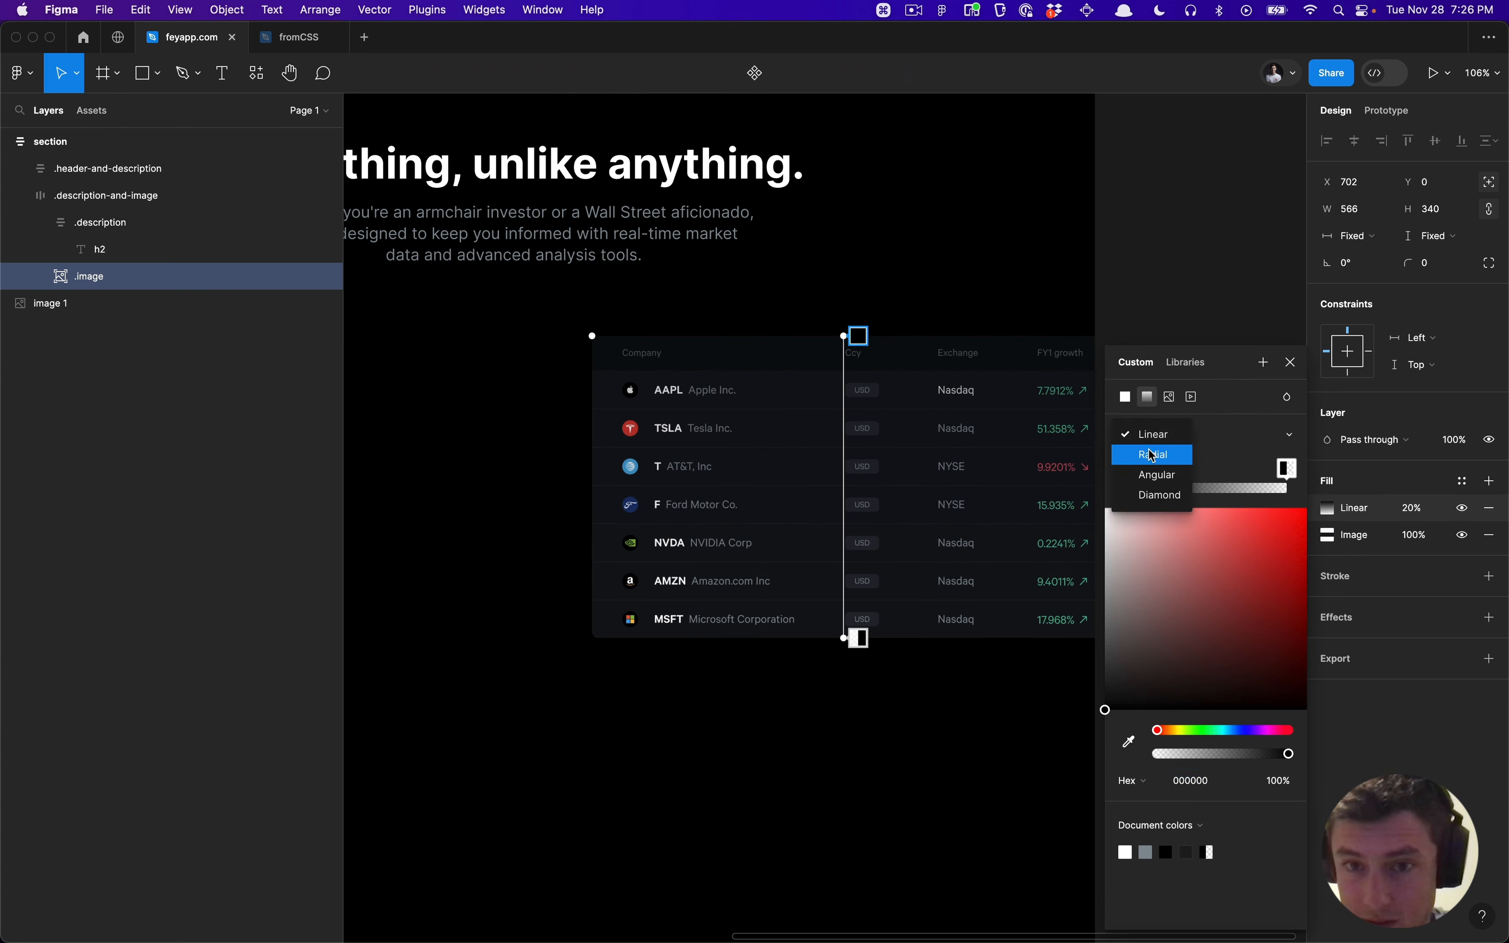
click(1152, 454)
drag(843, 638, 1096, 635)
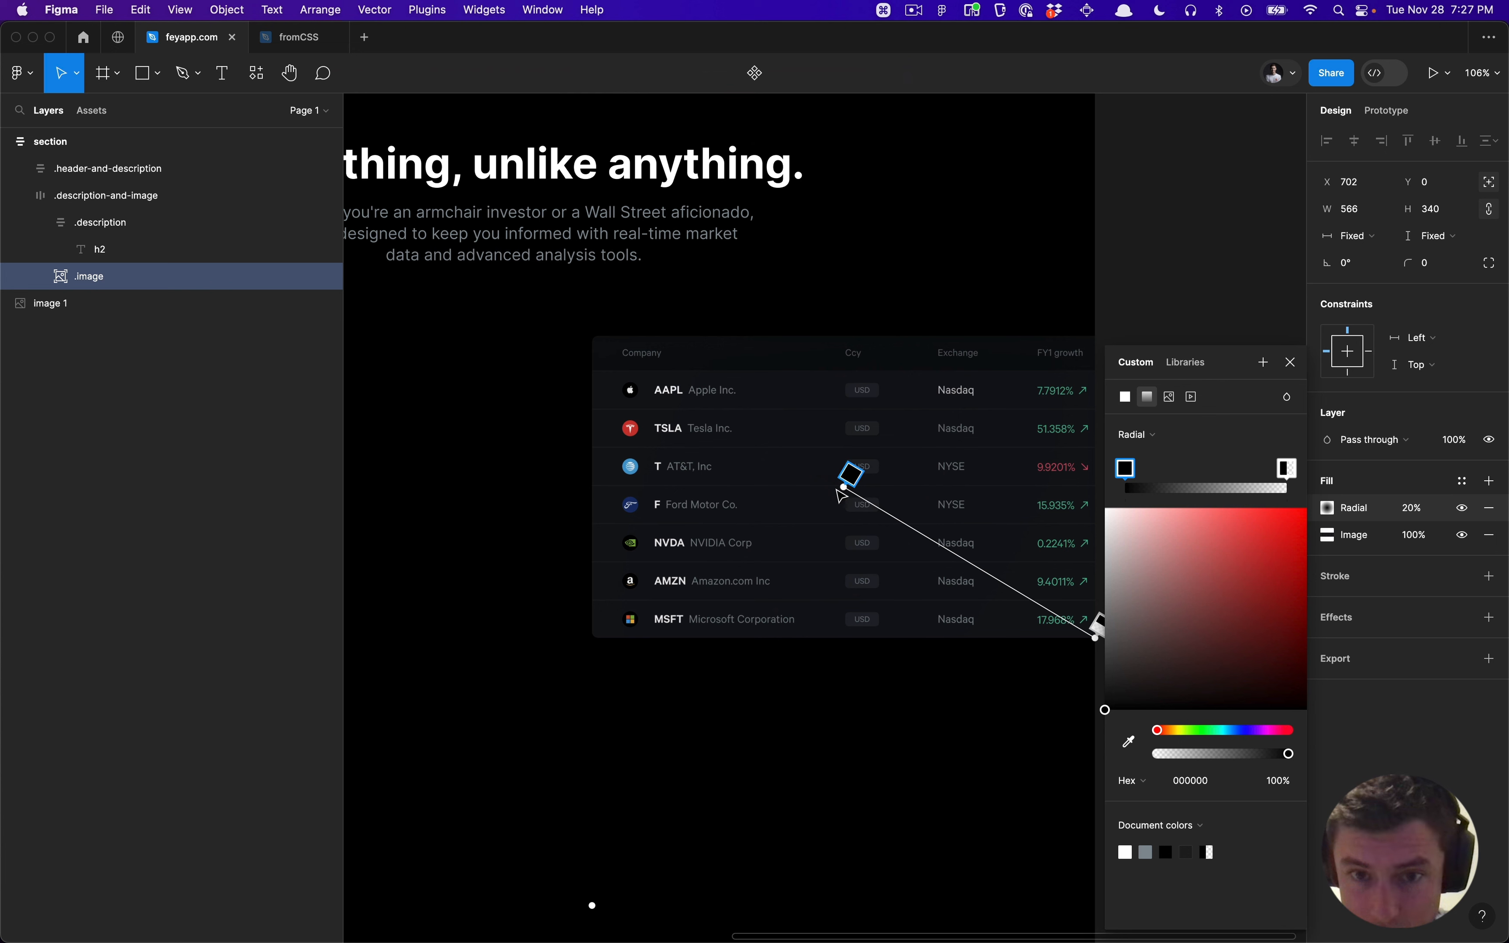
drag(843, 488, 1024, 534)
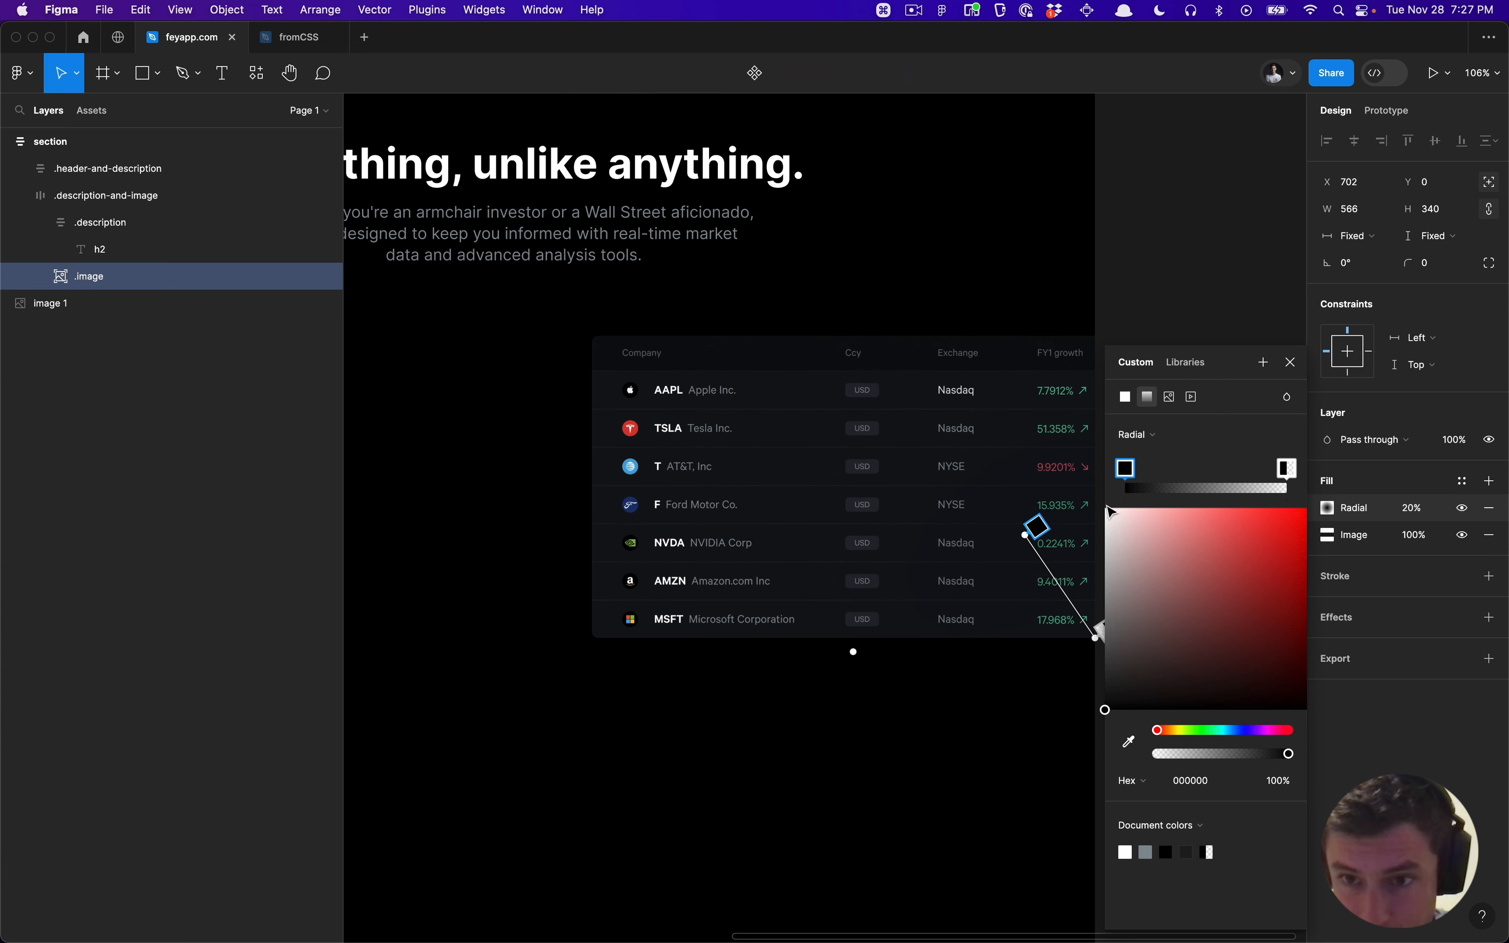
Step: Set the radial gradient's outer stop to 100% opacity, move its centre slightly toward the lower-right corner, and close the fill settings
click(1287, 469)
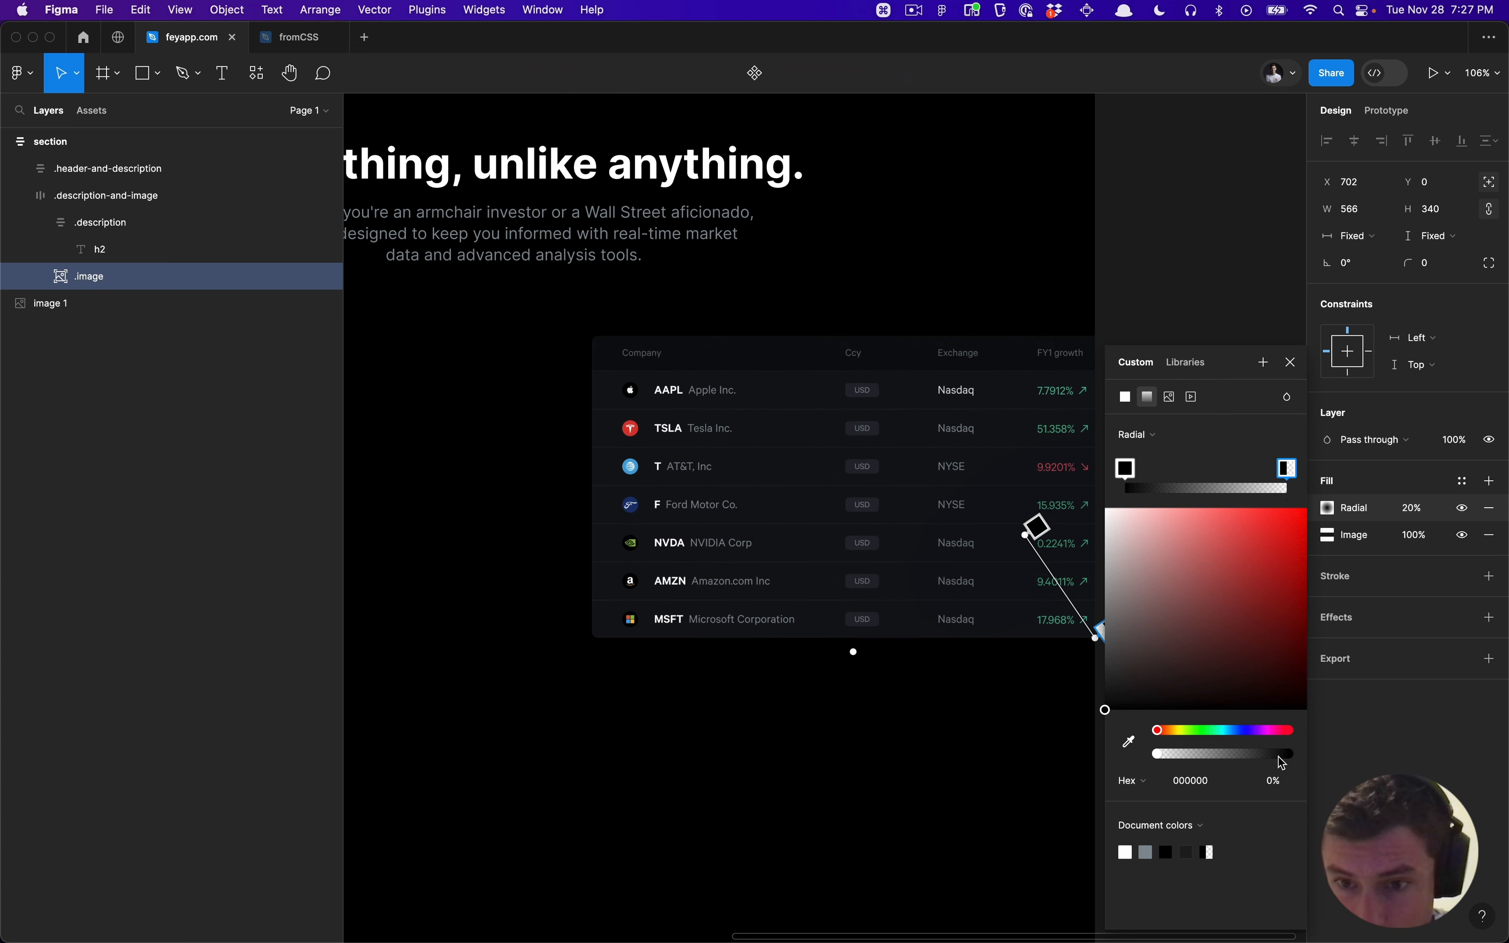
drag(1278, 756, 1293, 754)
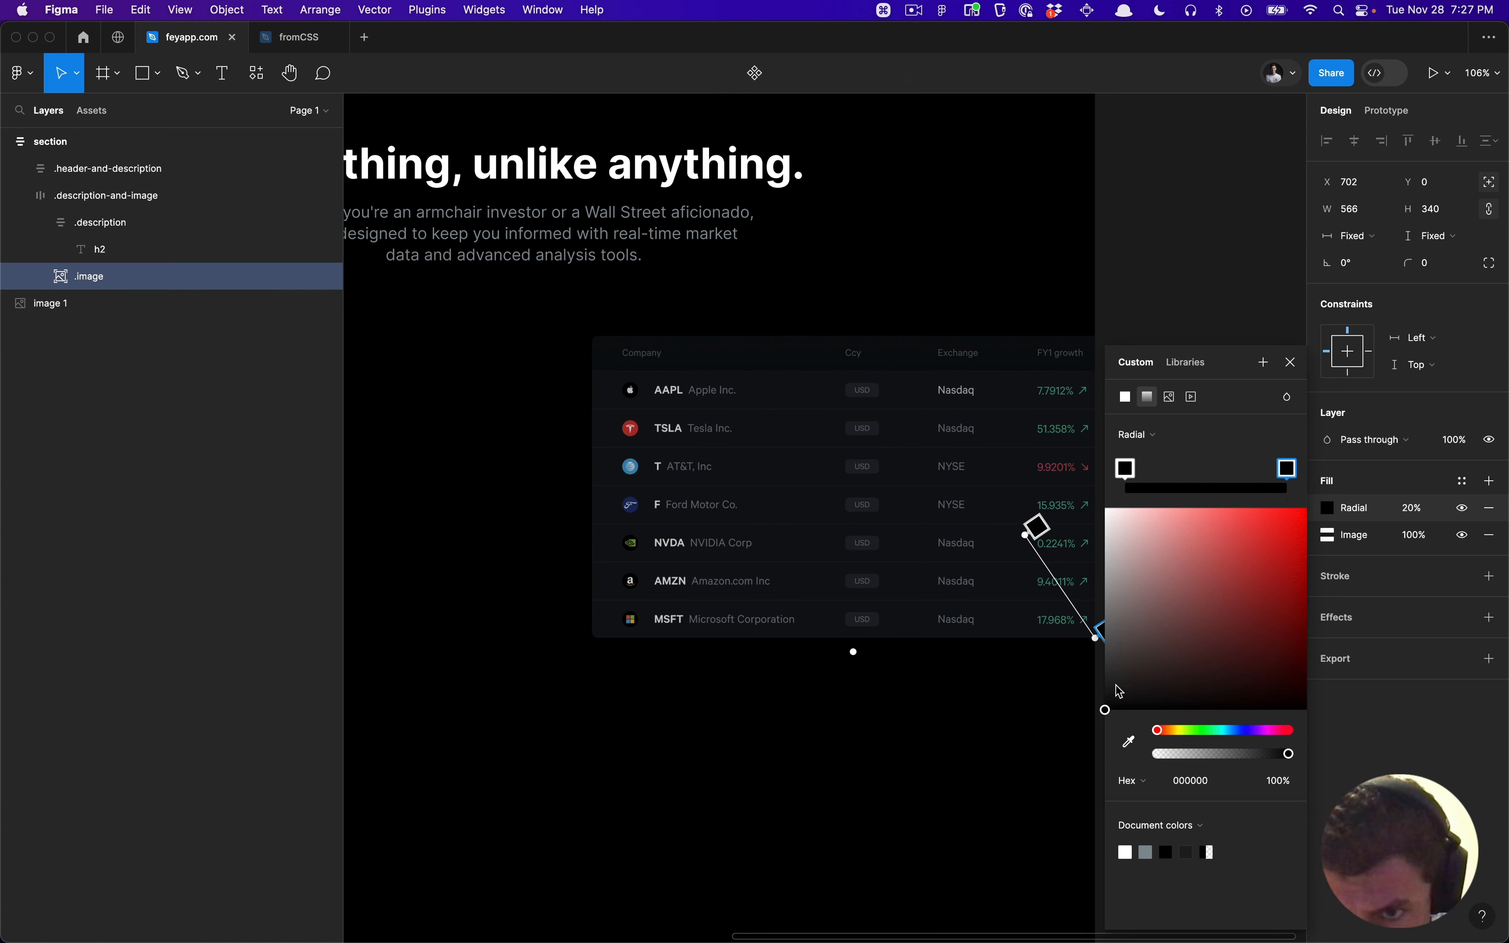
drag(1106, 709, 1045, 749)
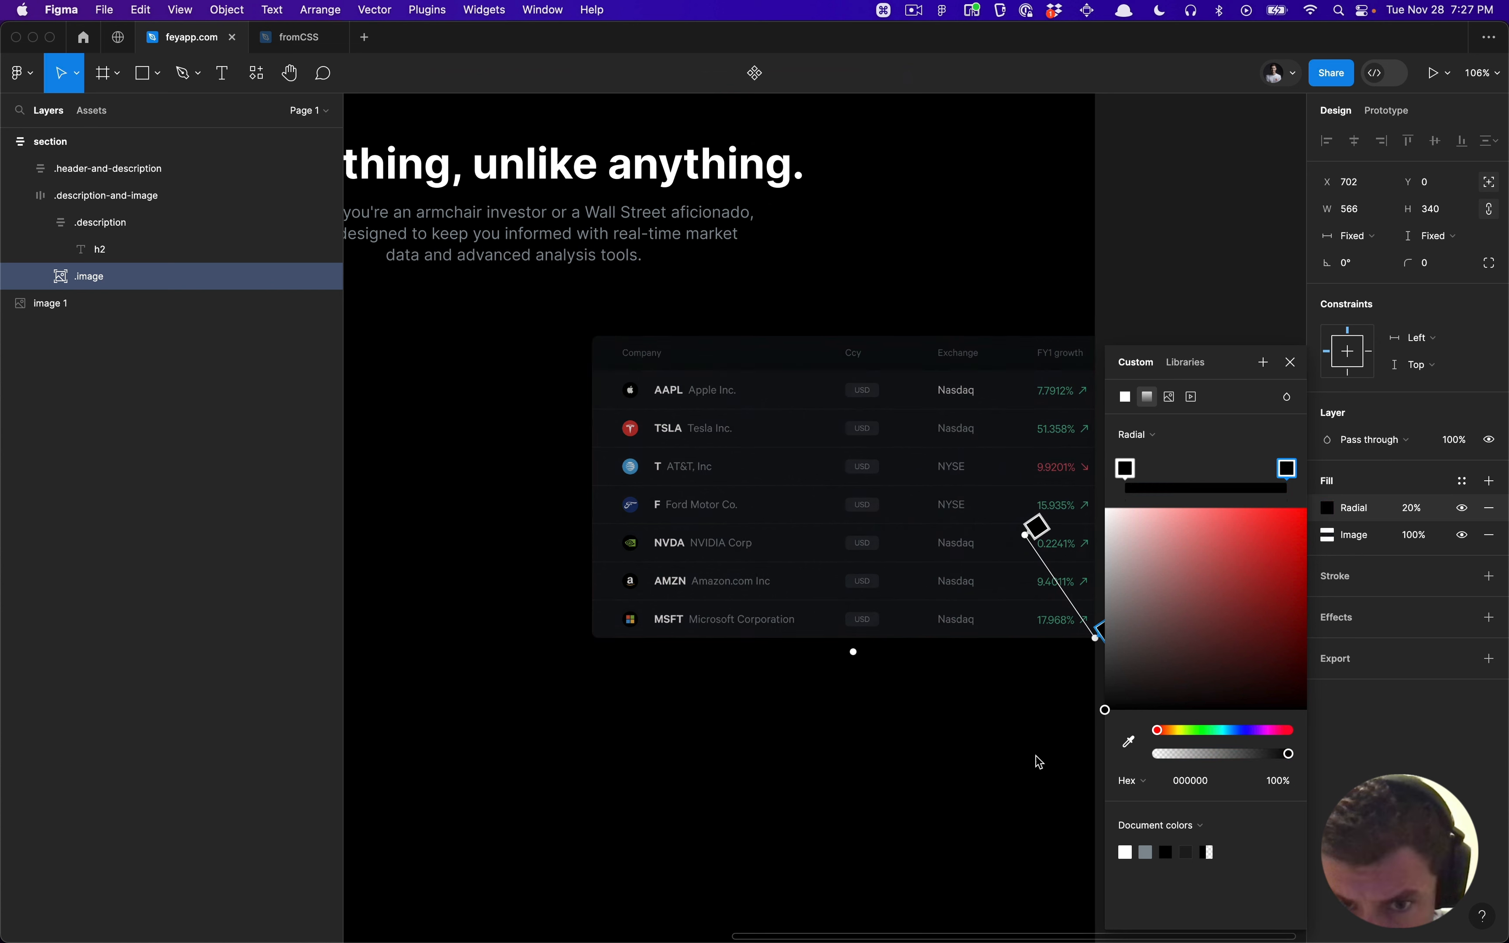
drag(1026, 535, 1047, 559)
key(Escape)
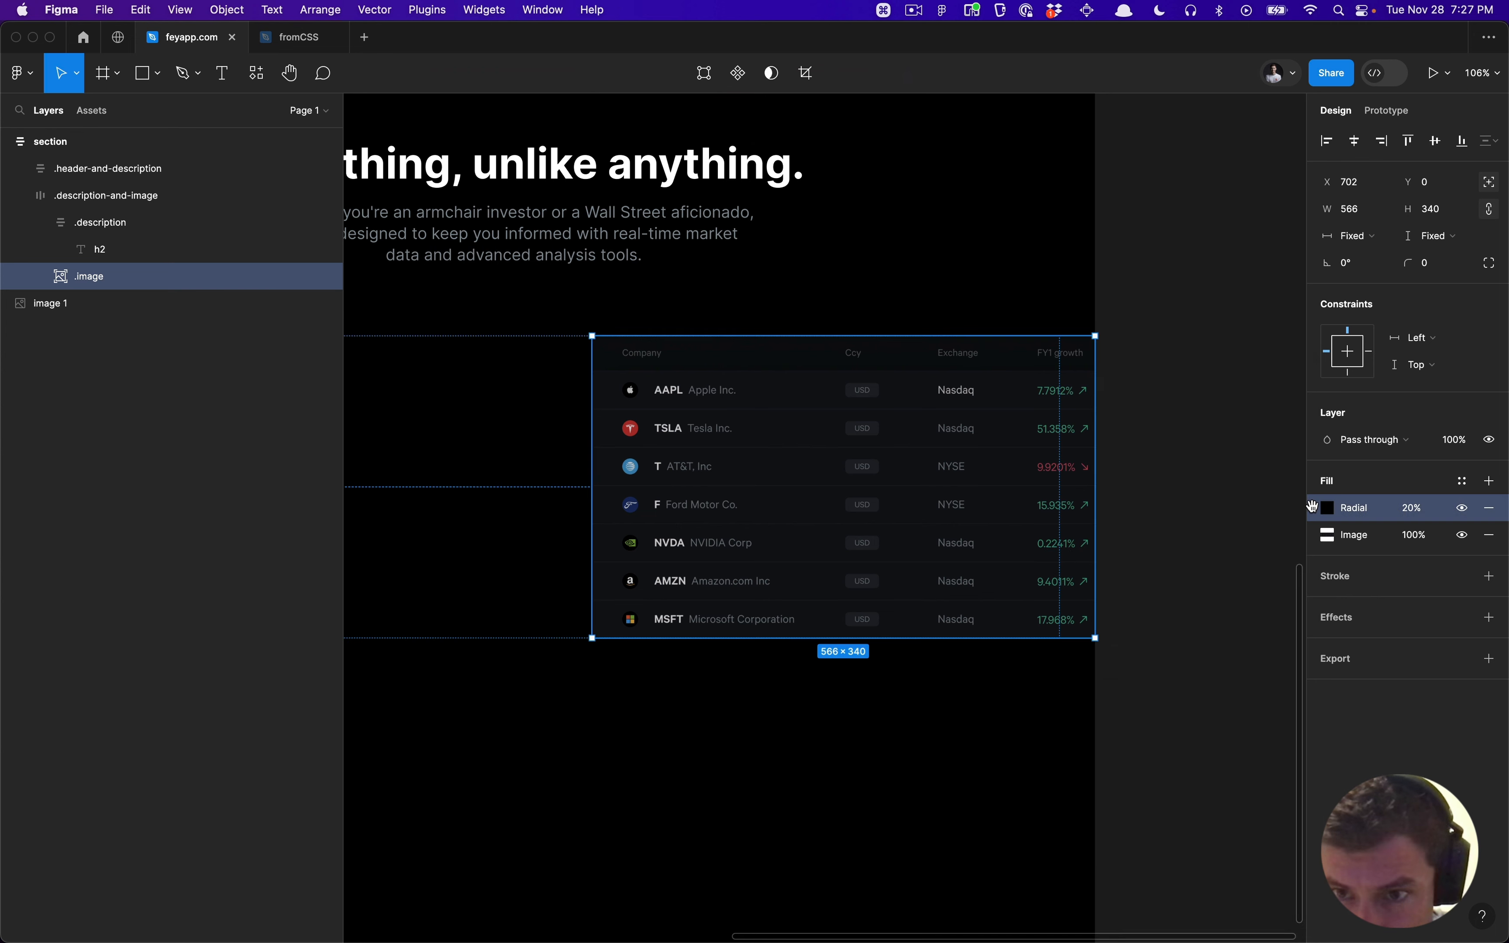
Step: Try to move the radial fill below the image fill on the .image layer, and undo the reordering
scroll(937, 456, down, 5)
scroll(938, 452, up, 8)
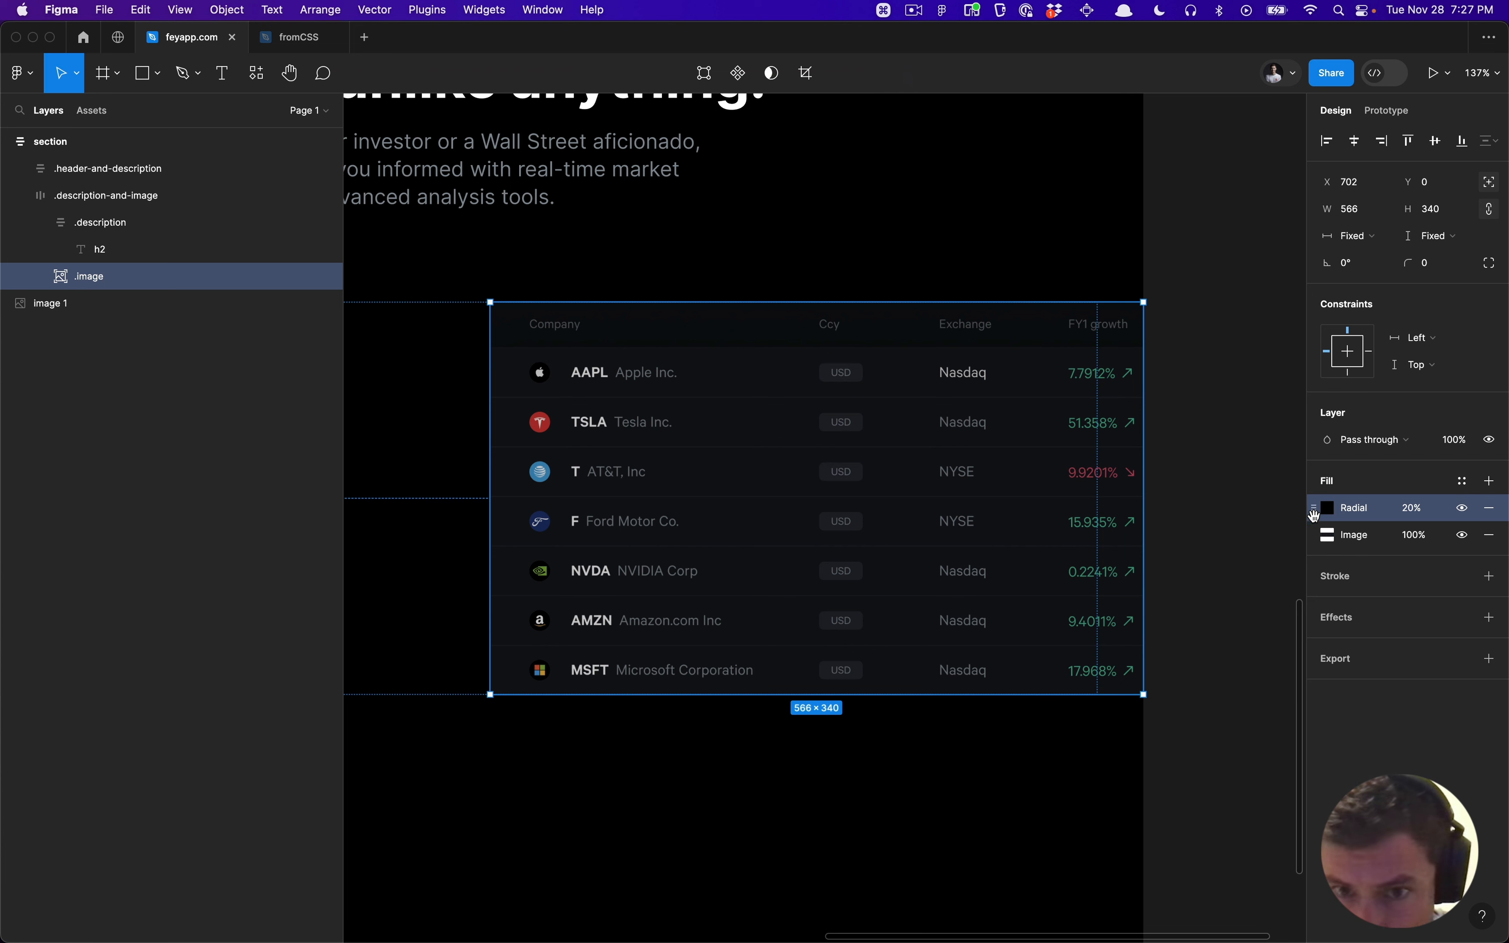
drag(1313, 509, 1316, 544)
key(super+z)
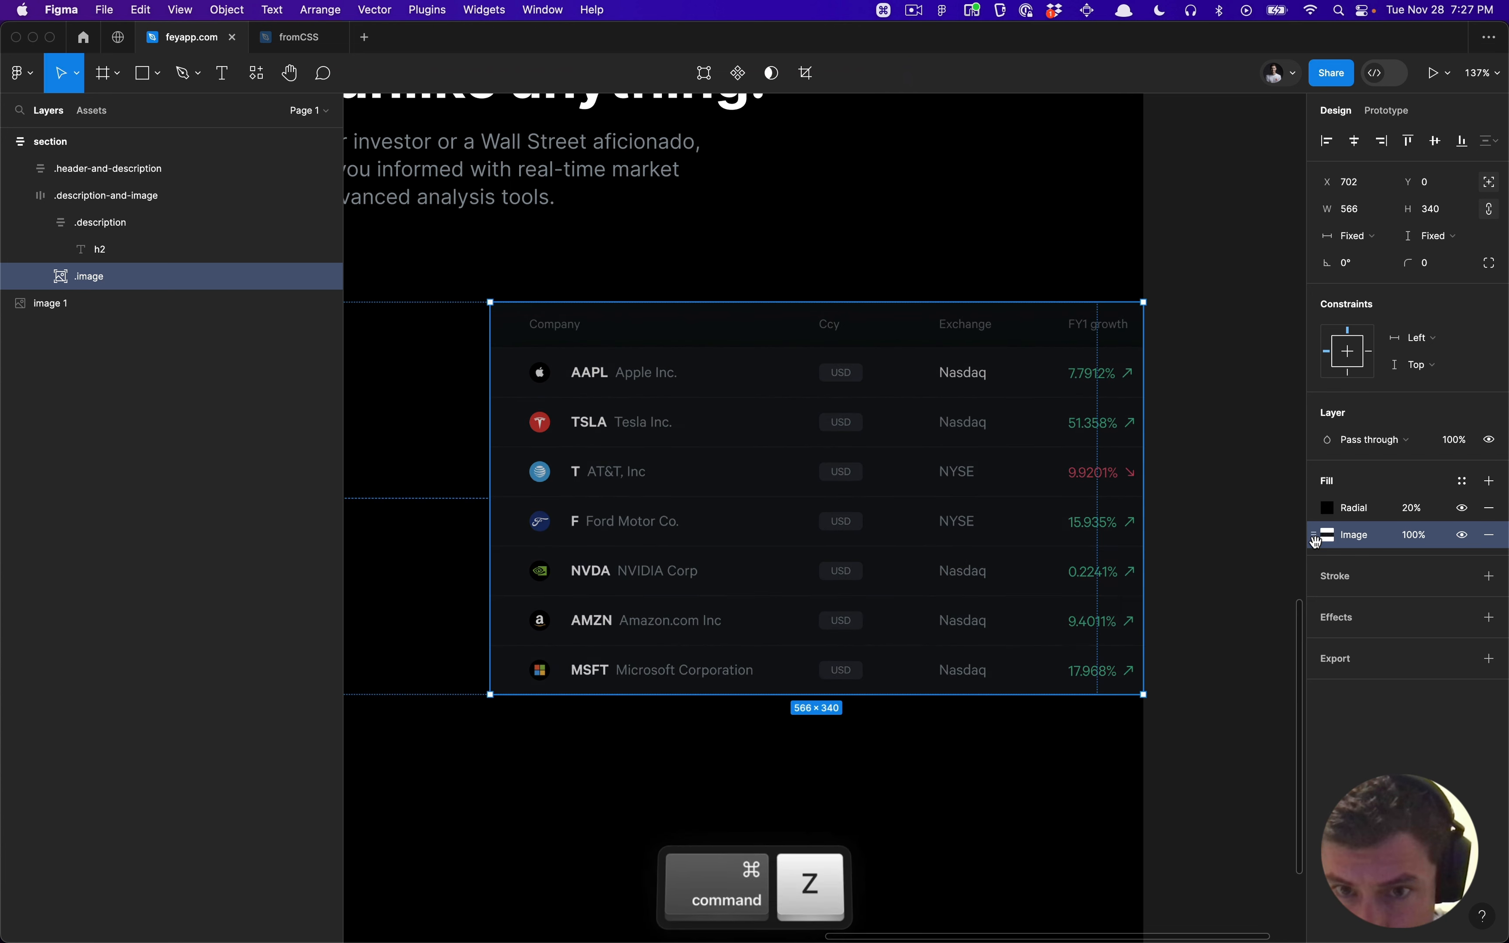
Step: Set the radial fill's opacity to 100% on the .image layer
click(1415, 508)
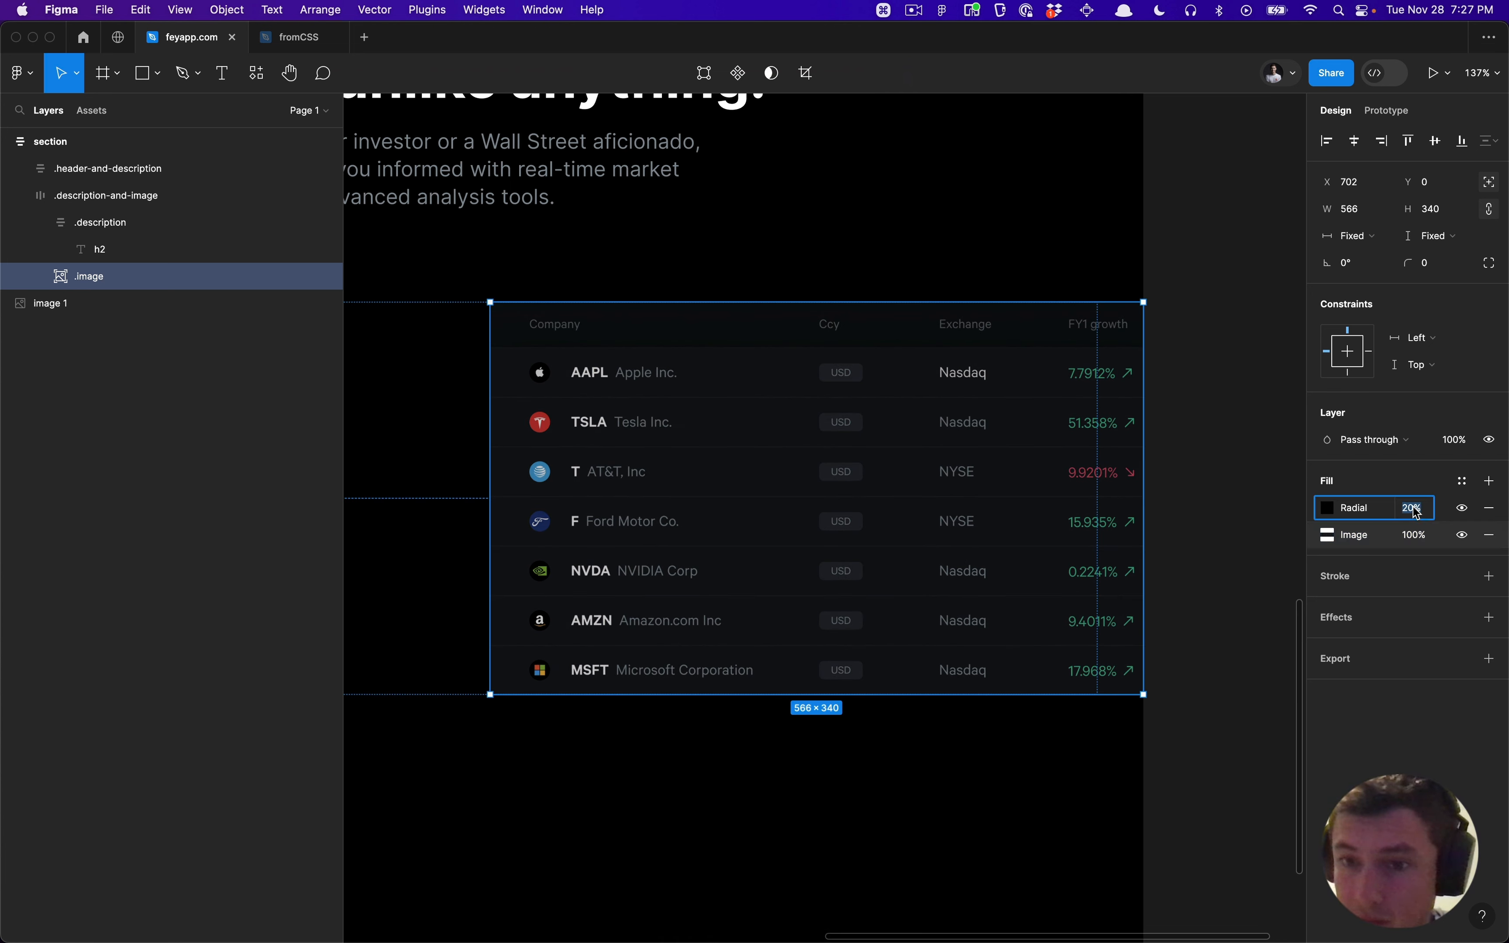
key(Up)
key(Up)
key(Up)
key(Up)
key(Up)
key(Up)
key(Up)
key(Up)
key(Up)
key(Up)
key(Up)
key(Up)
key(Up)
key(Up)
key(Up)
key(Up)
key(Up)
key(Up)
key(Up)
key(Up)
key(Up)
key(Up)
key(Up)
key(Up)
key(Up)
key(Up)
key(Up)
key(Up)
key(Up)
key(Up)
key(Up)
key(Up)
key(Up)
key(Up)
key(Up)
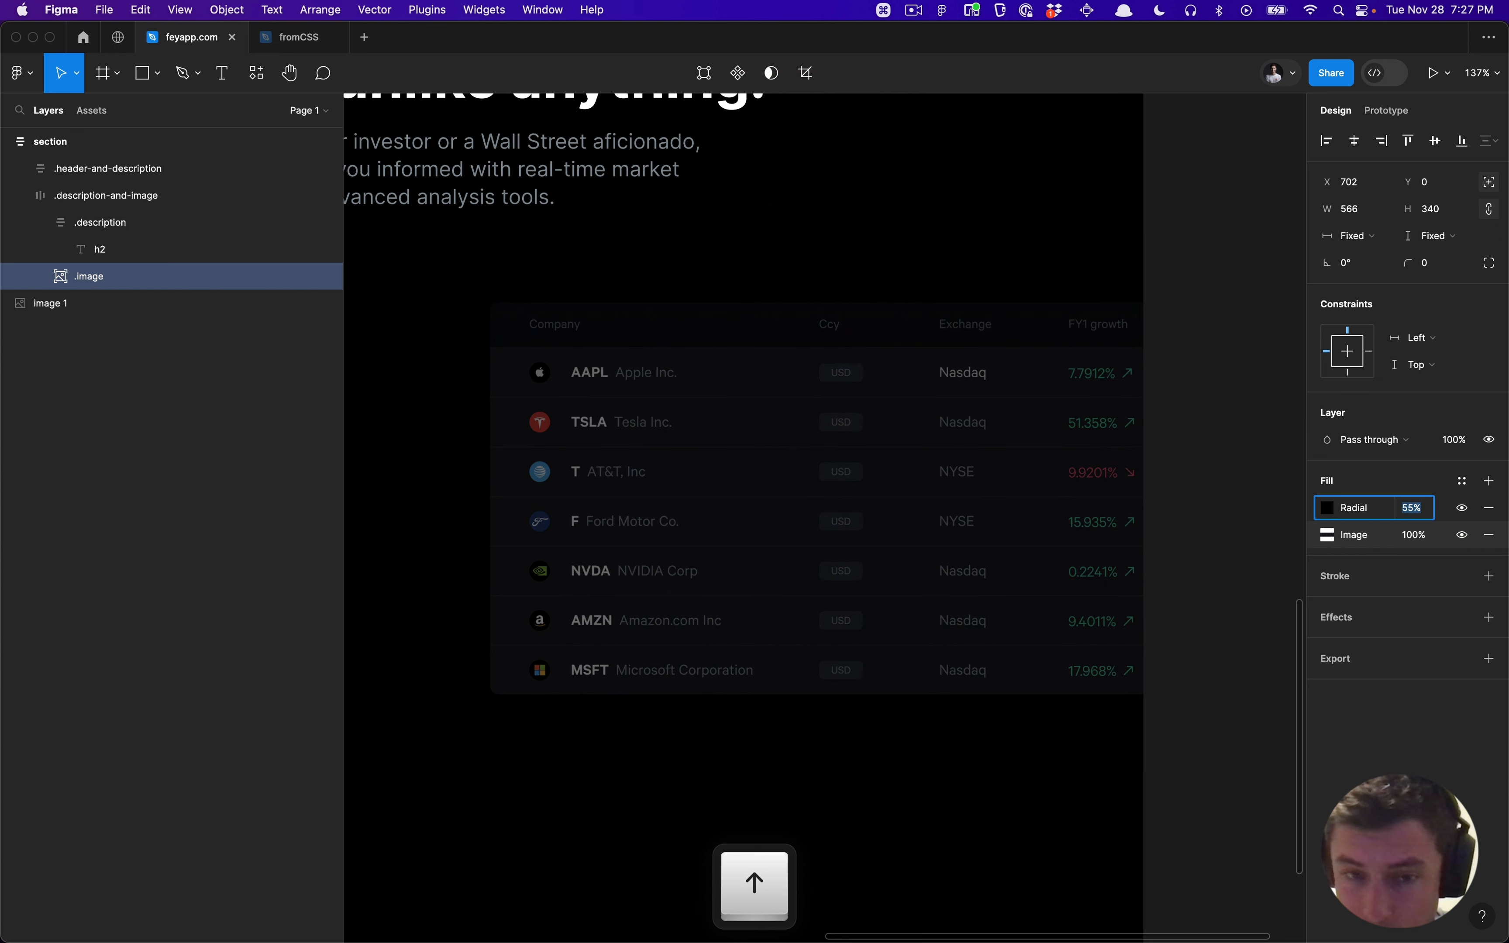
key(super+a)
text(100)
key(Return)
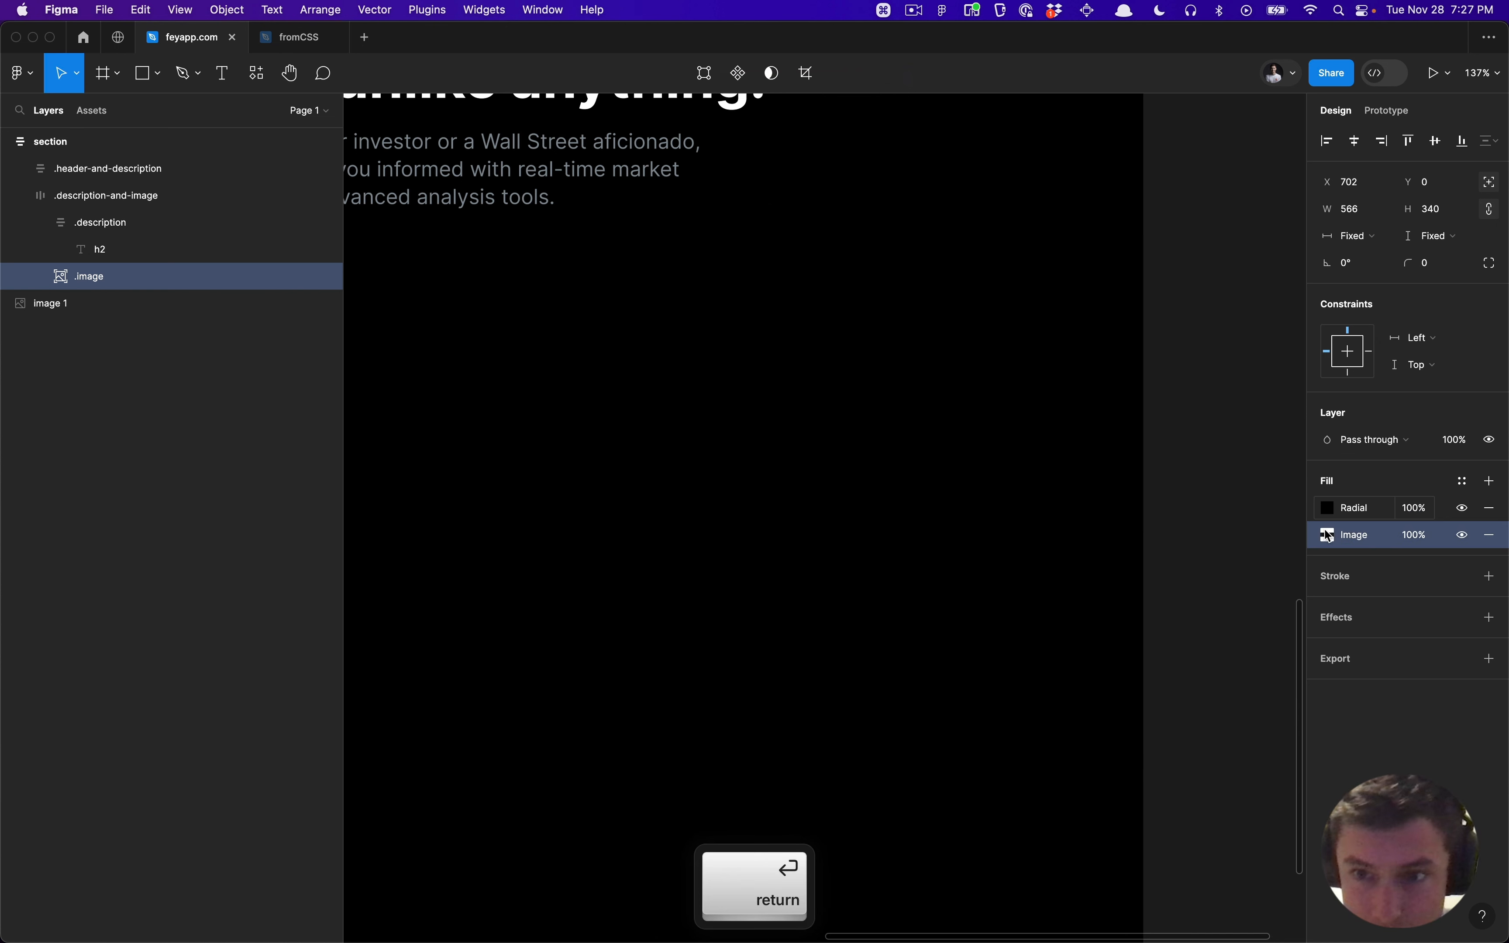
Step: Try a linear gradient for the overlay fill, and return it to radial
click(1328, 509)
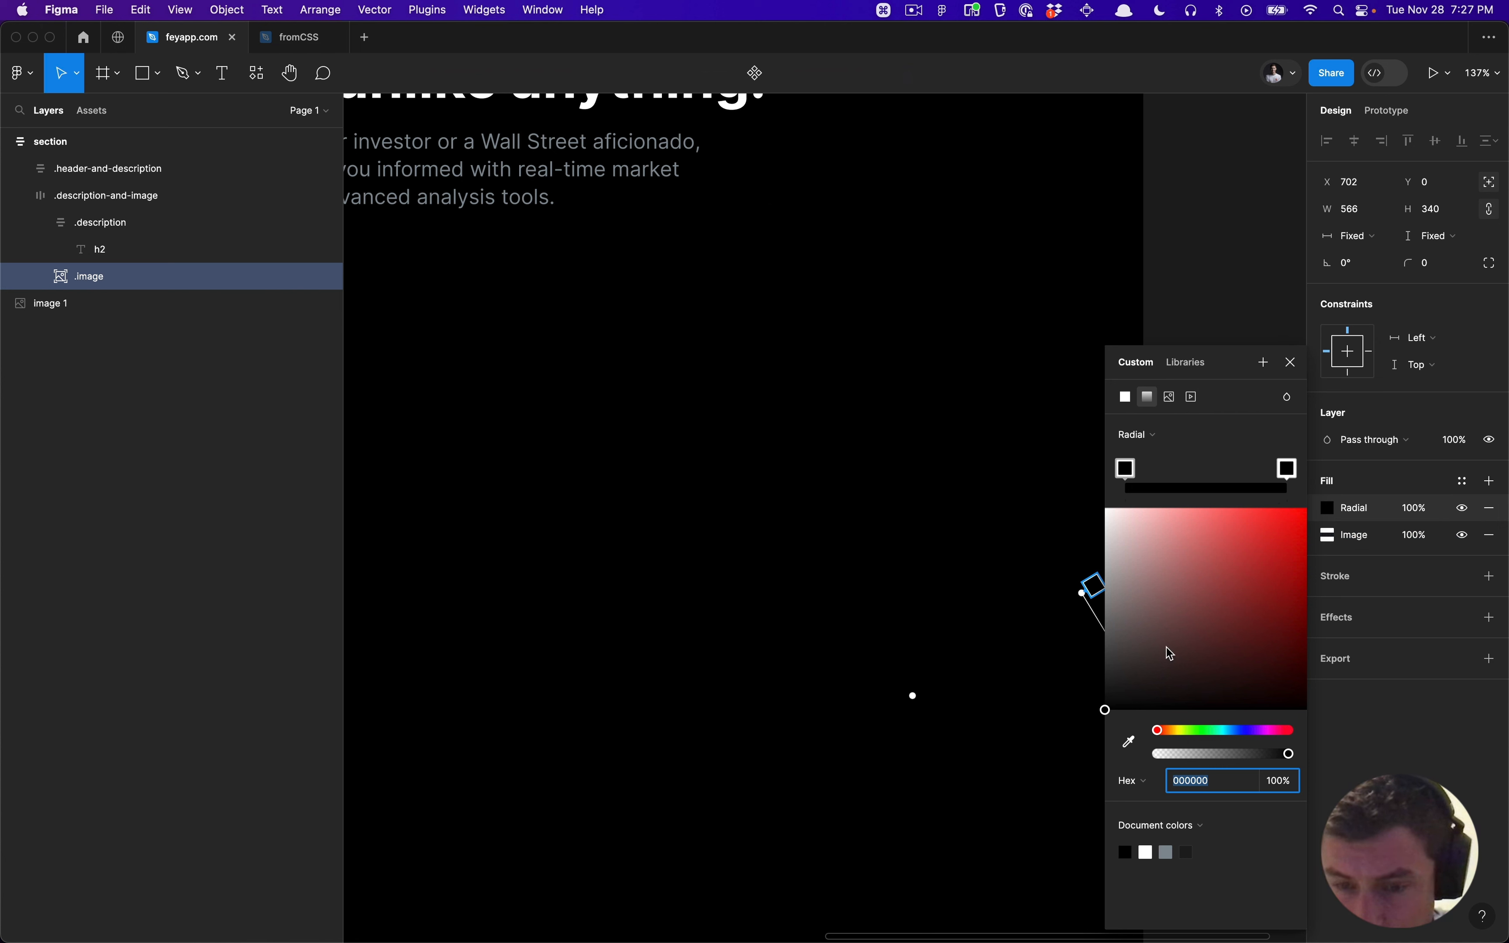
click(1136, 435)
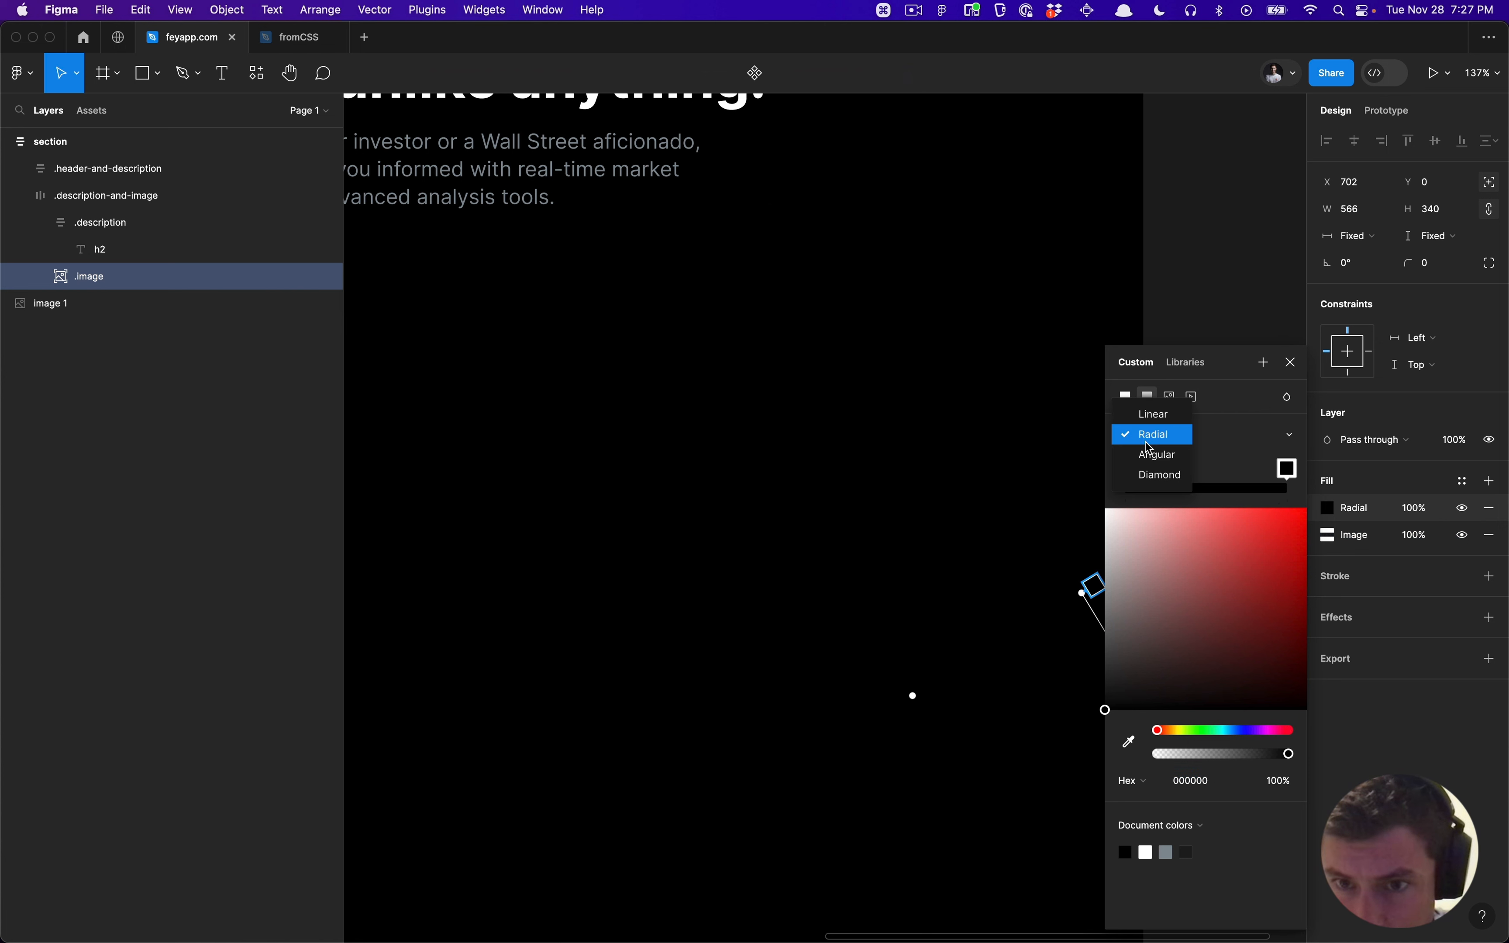
click(1145, 414)
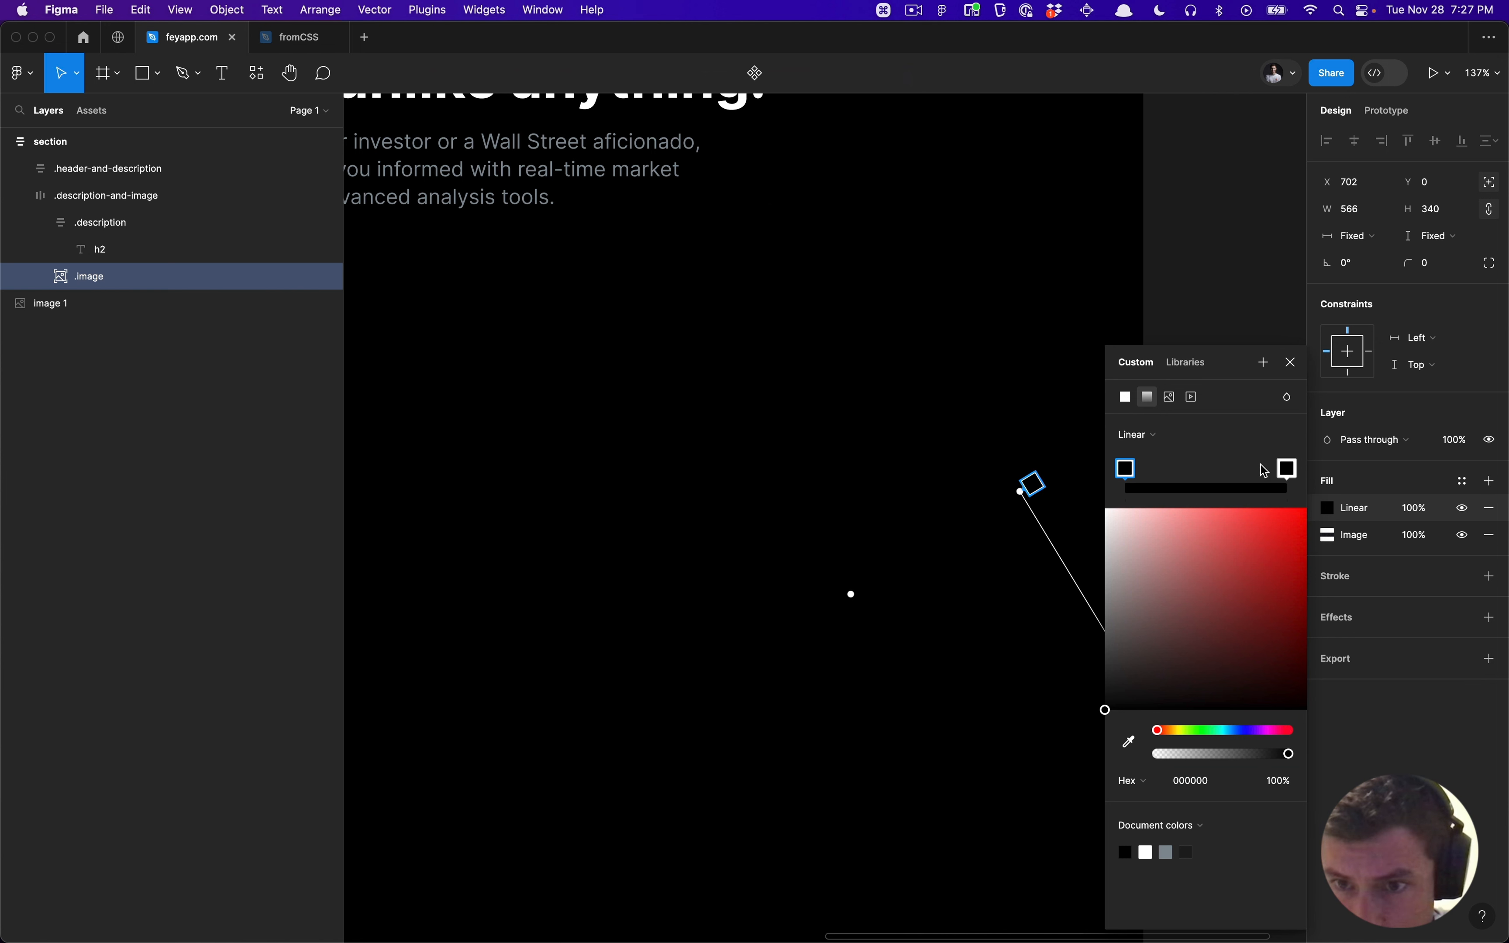
click(1194, 441)
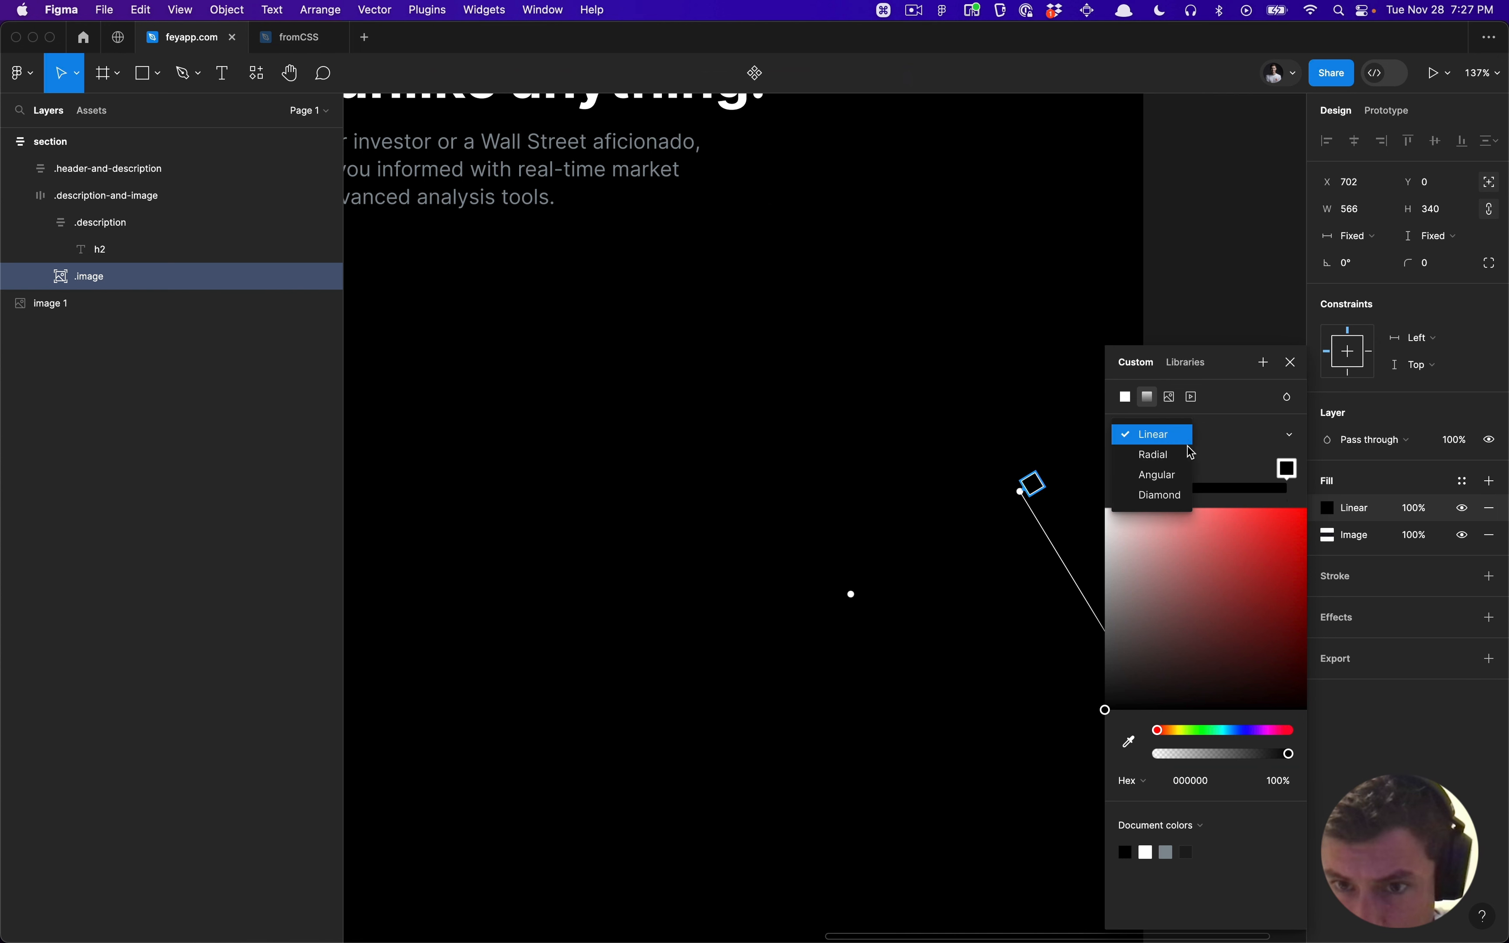
click(1179, 451)
Step: Set the radial gradient's outer stop to 0% opacity, move its centre to the lower part of the Exchange column, and close the fill settings
click(1288, 468)
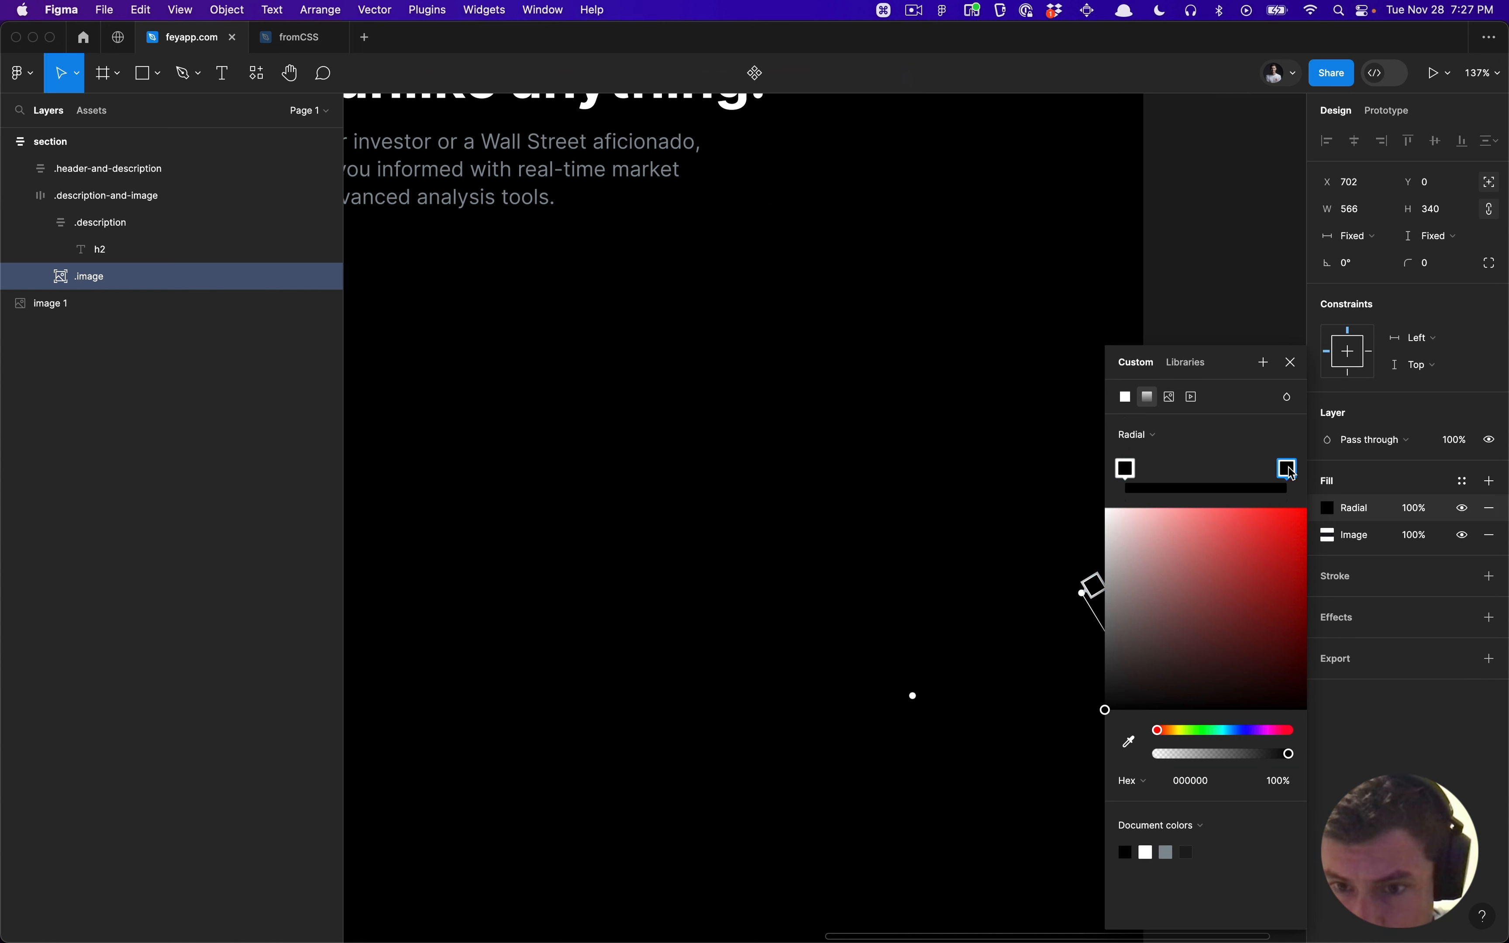
drag(1196, 755, 1040, 753)
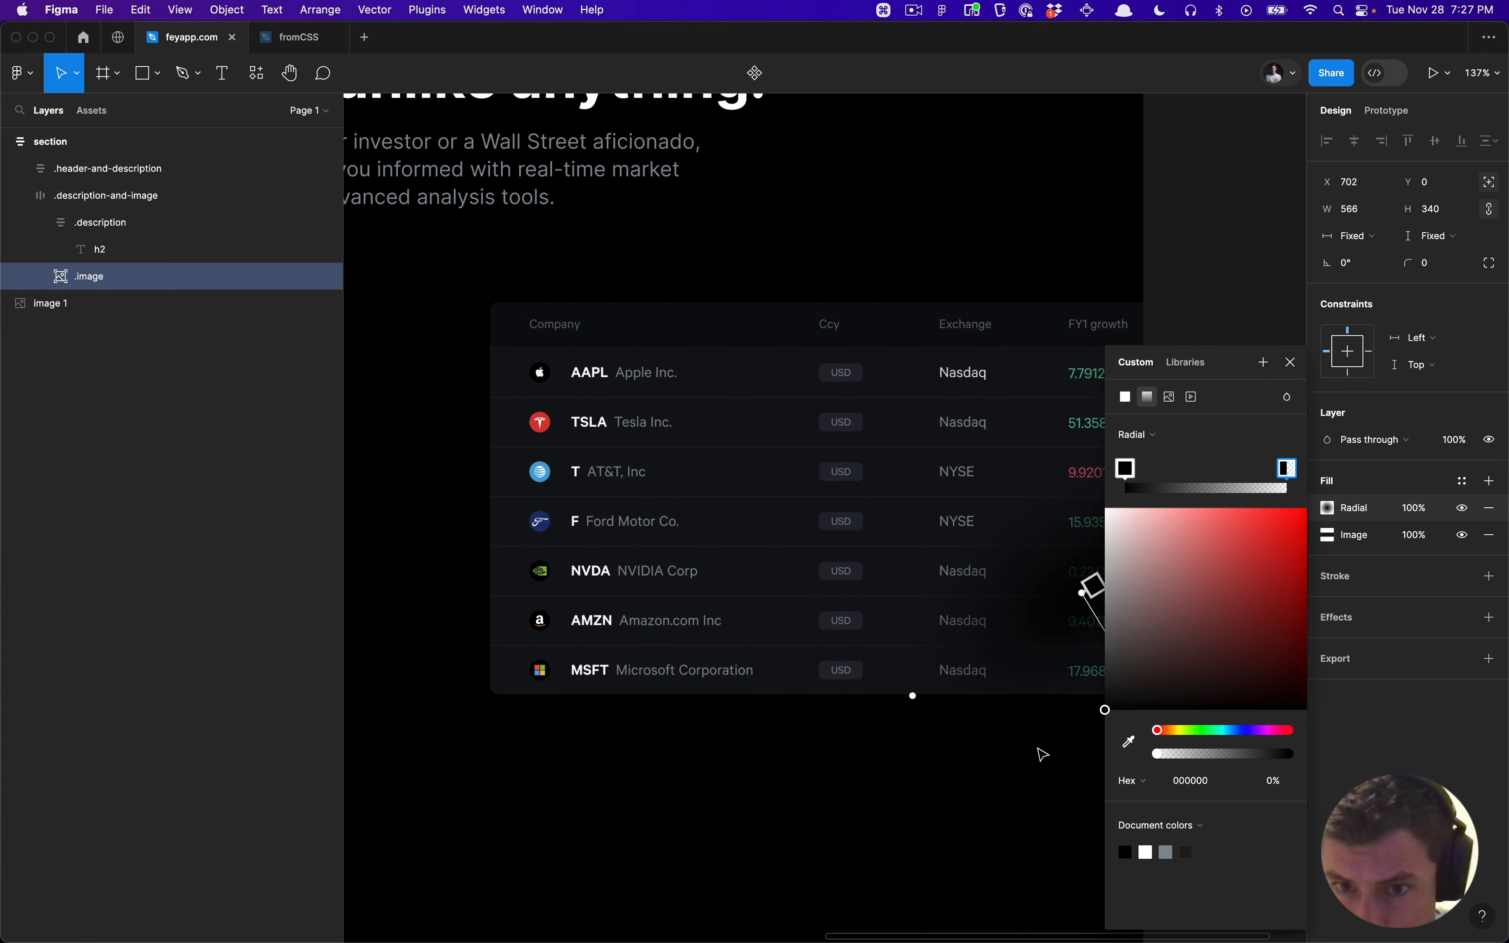
drag(1073, 591, 956, 609)
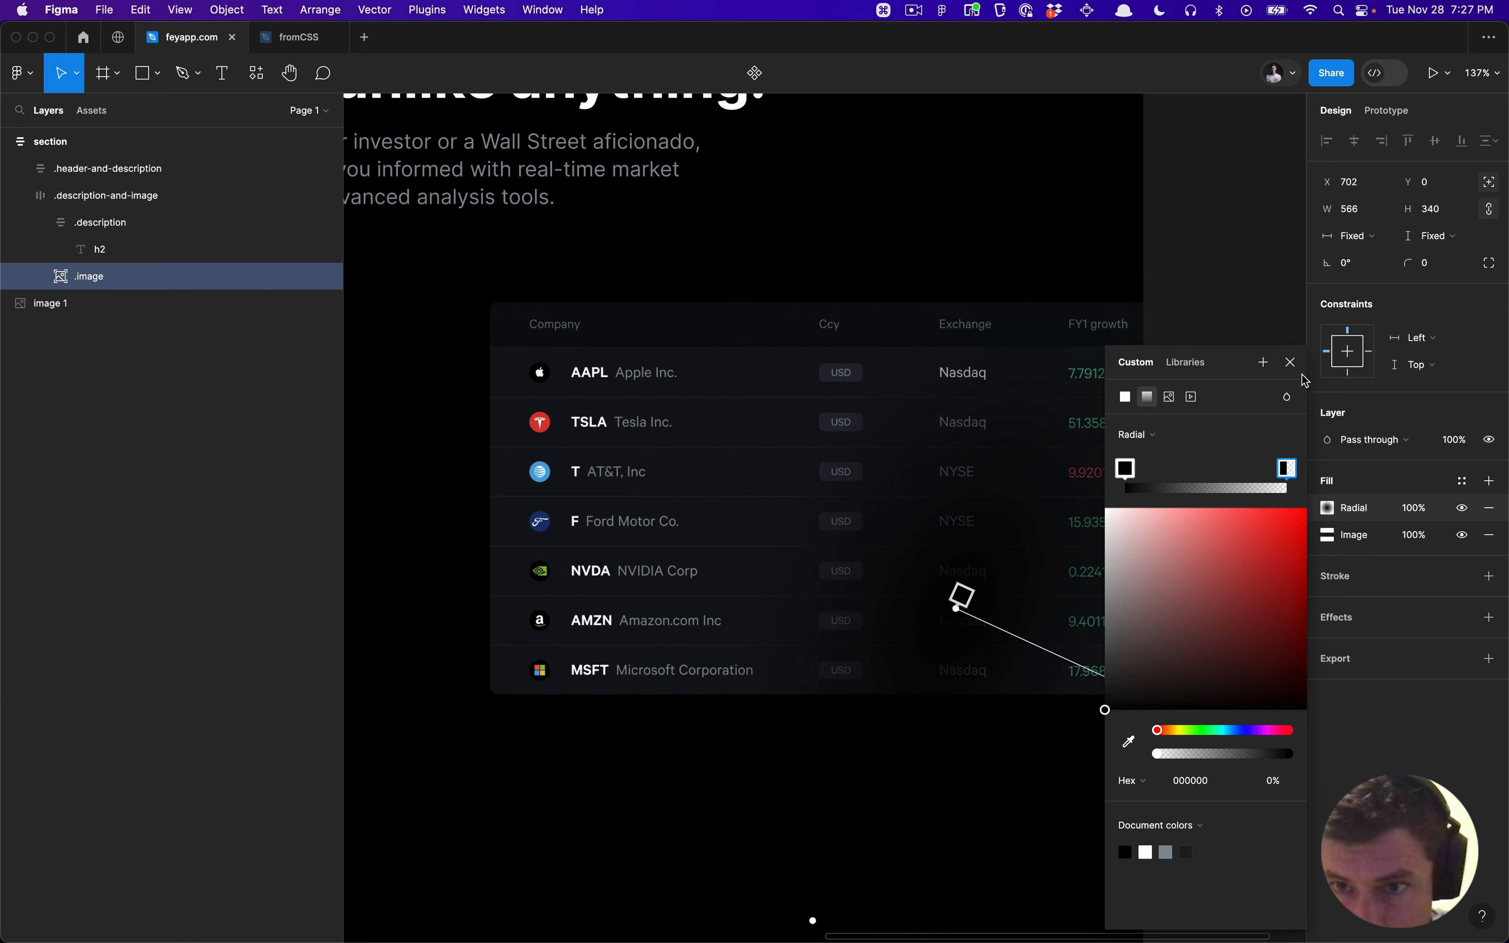
click(1292, 363)
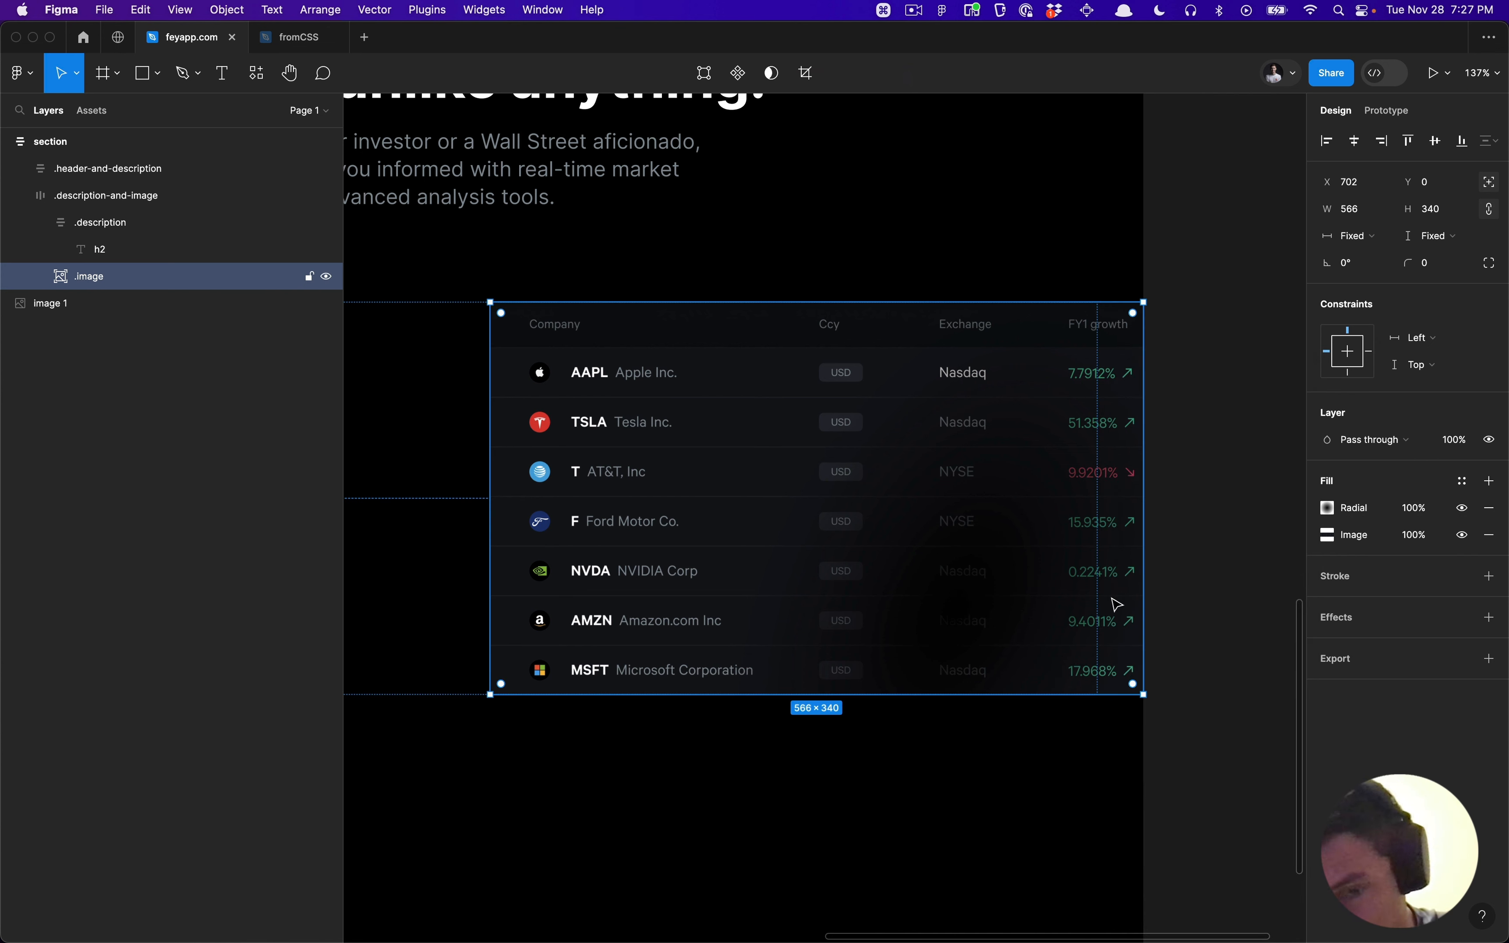
key(super+z)
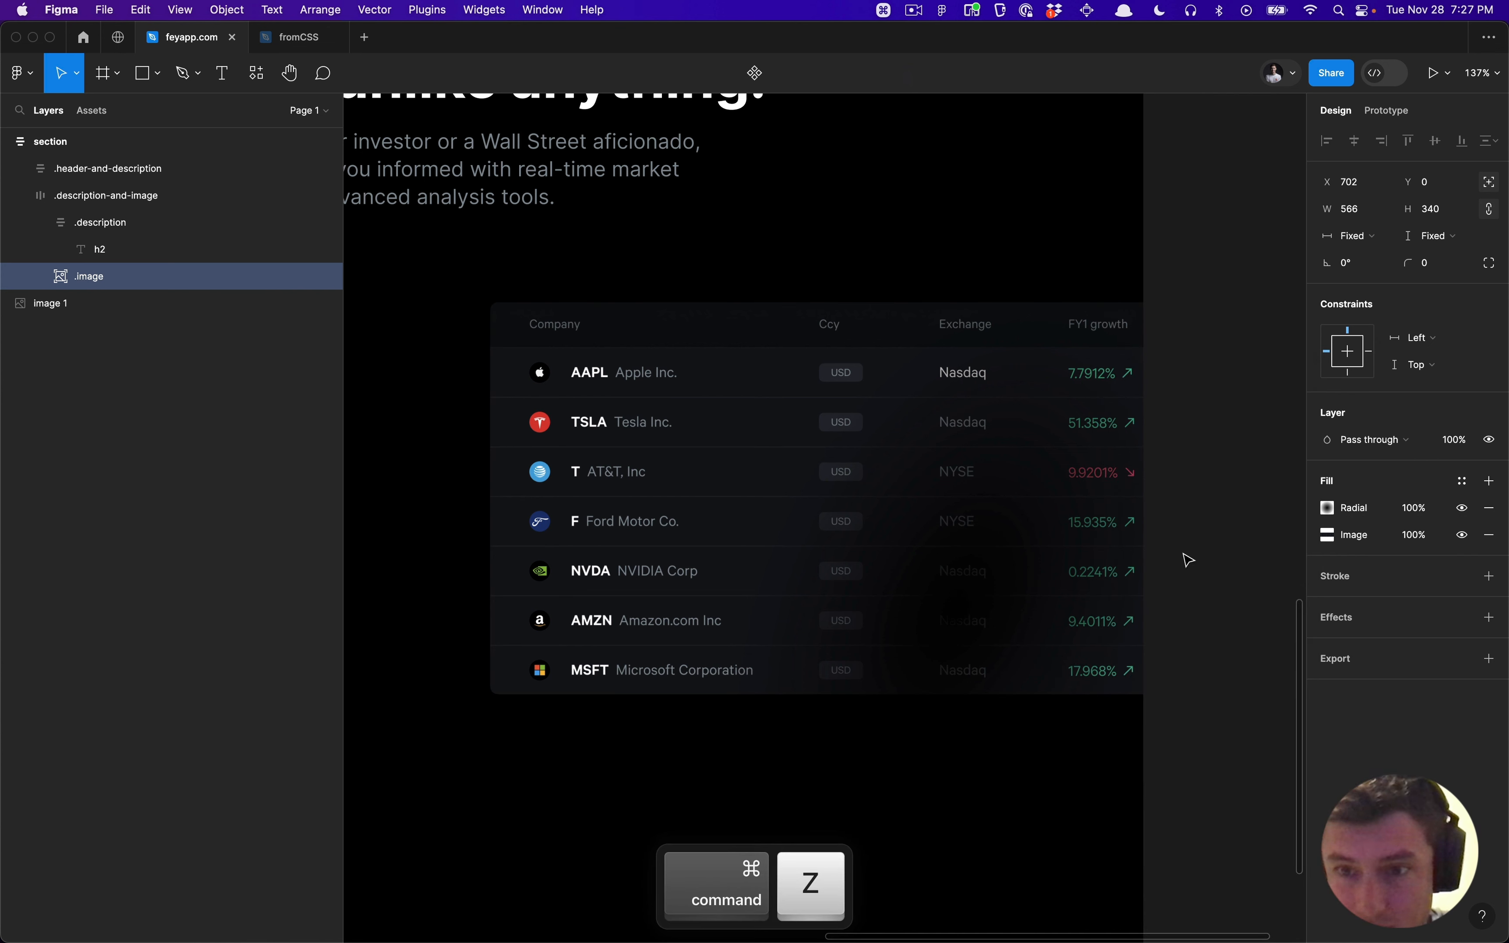
click(1327, 508)
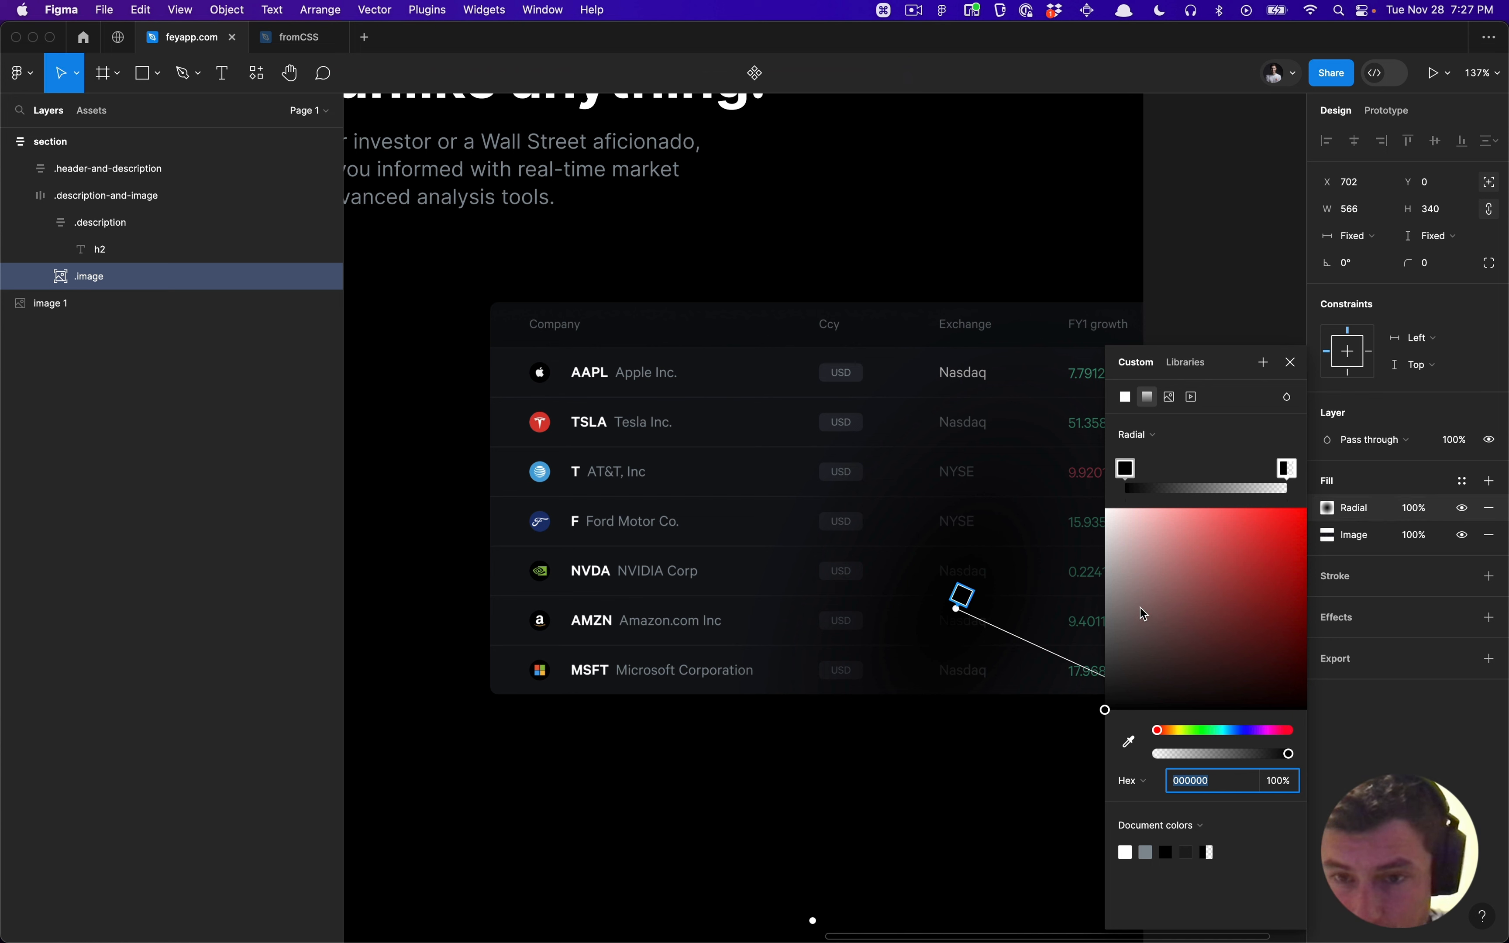
key(Escape)
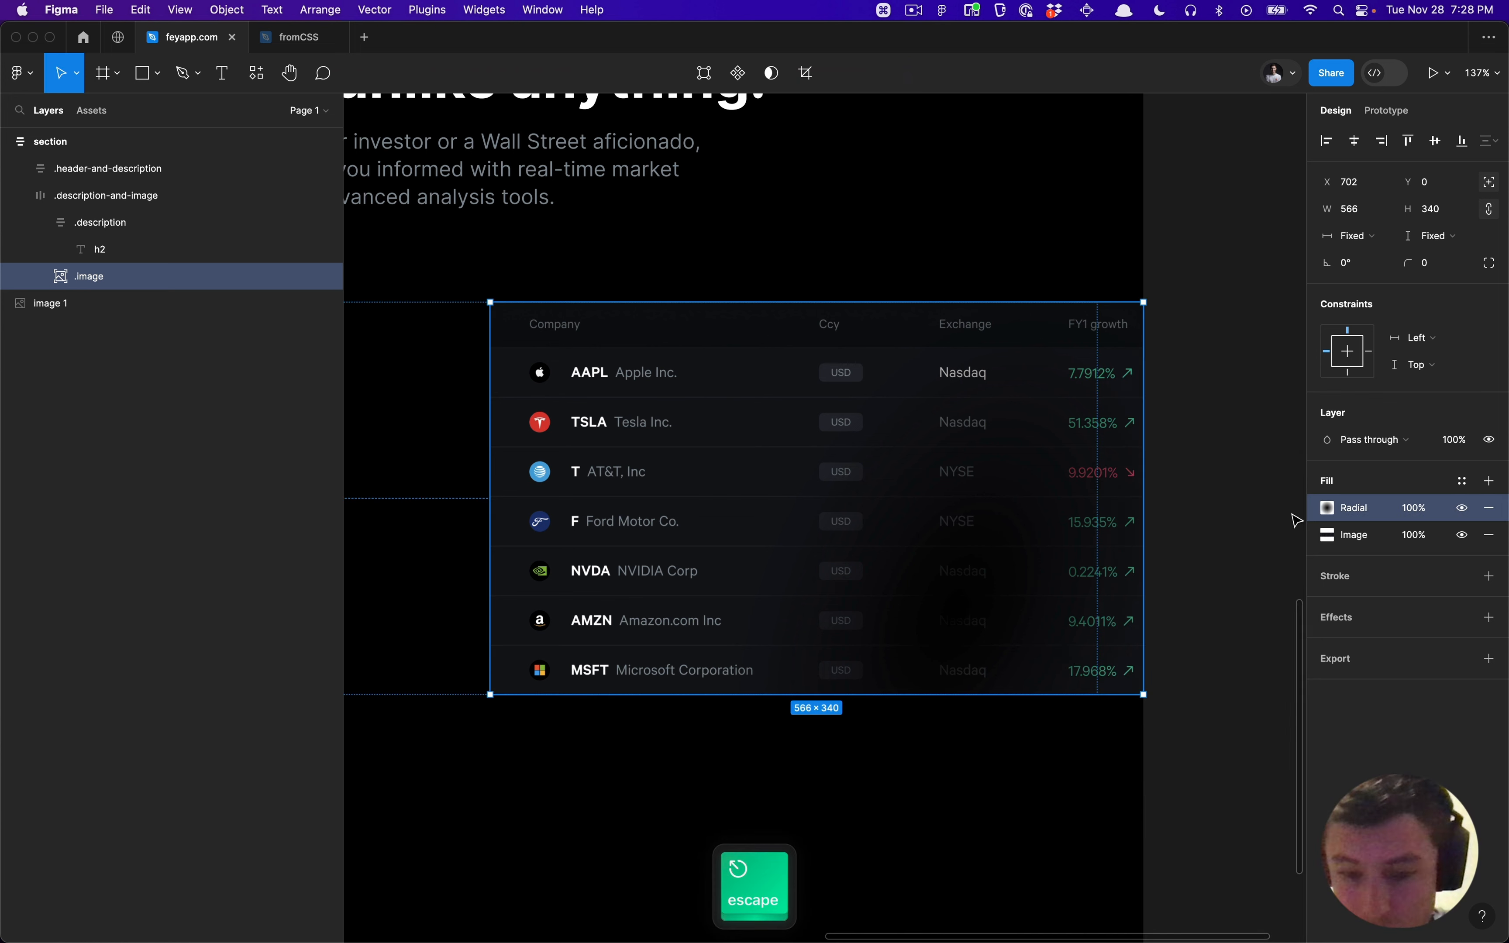
Step: Try applying the copied radial-gradient background to the .image layer with the fromCSS plugin, and close the plugin
key(super+slash)
key(Return)
click(275, 589)
key(super+v)
key(super+Left)
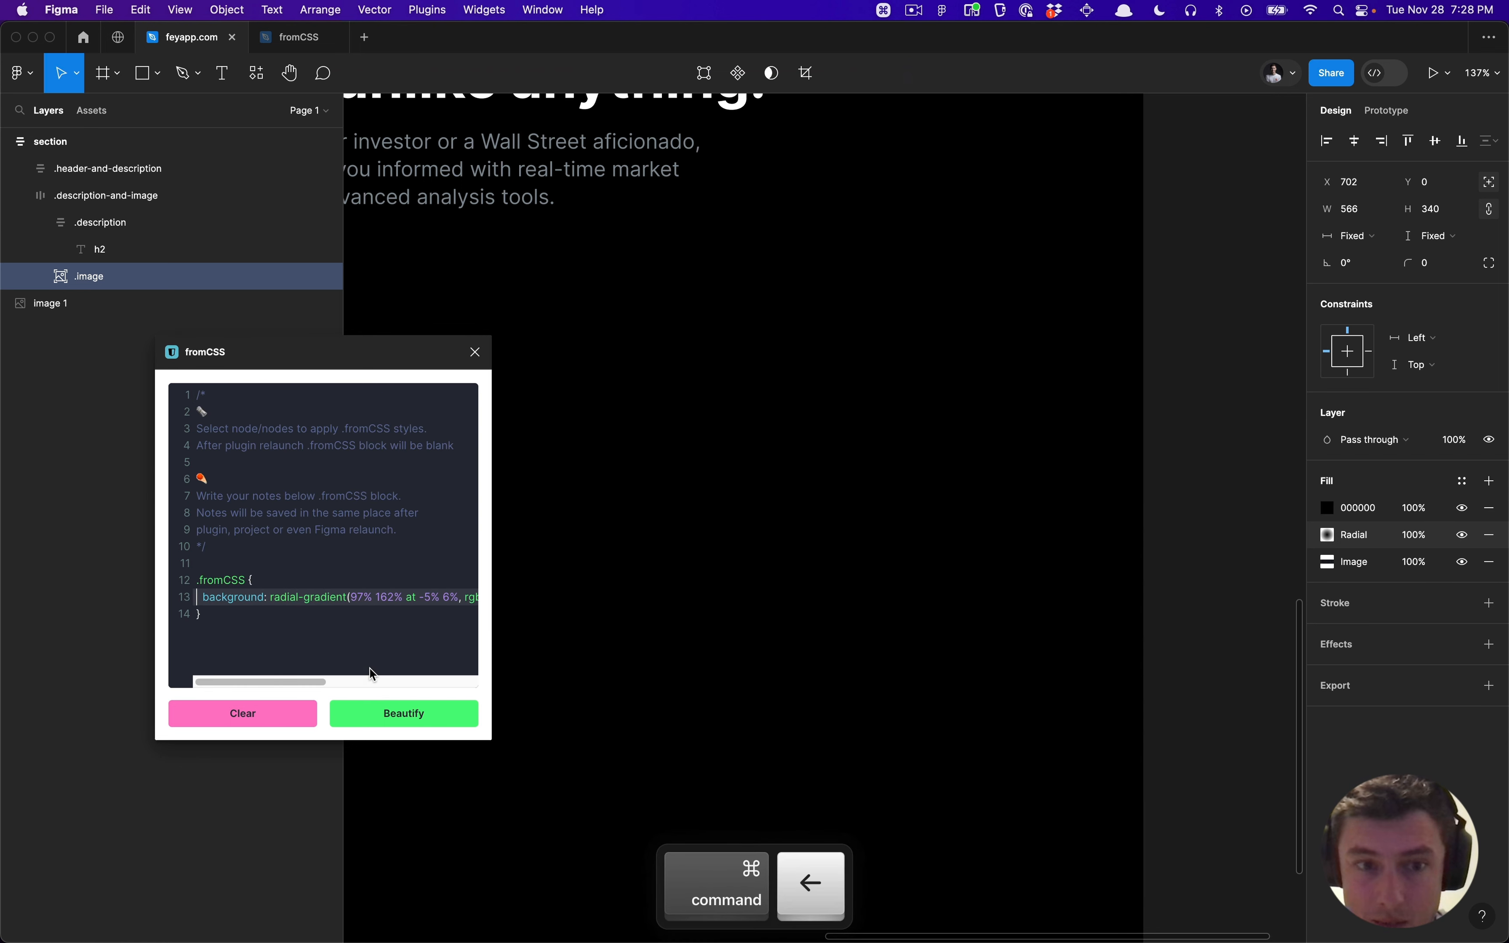
click(474, 352)
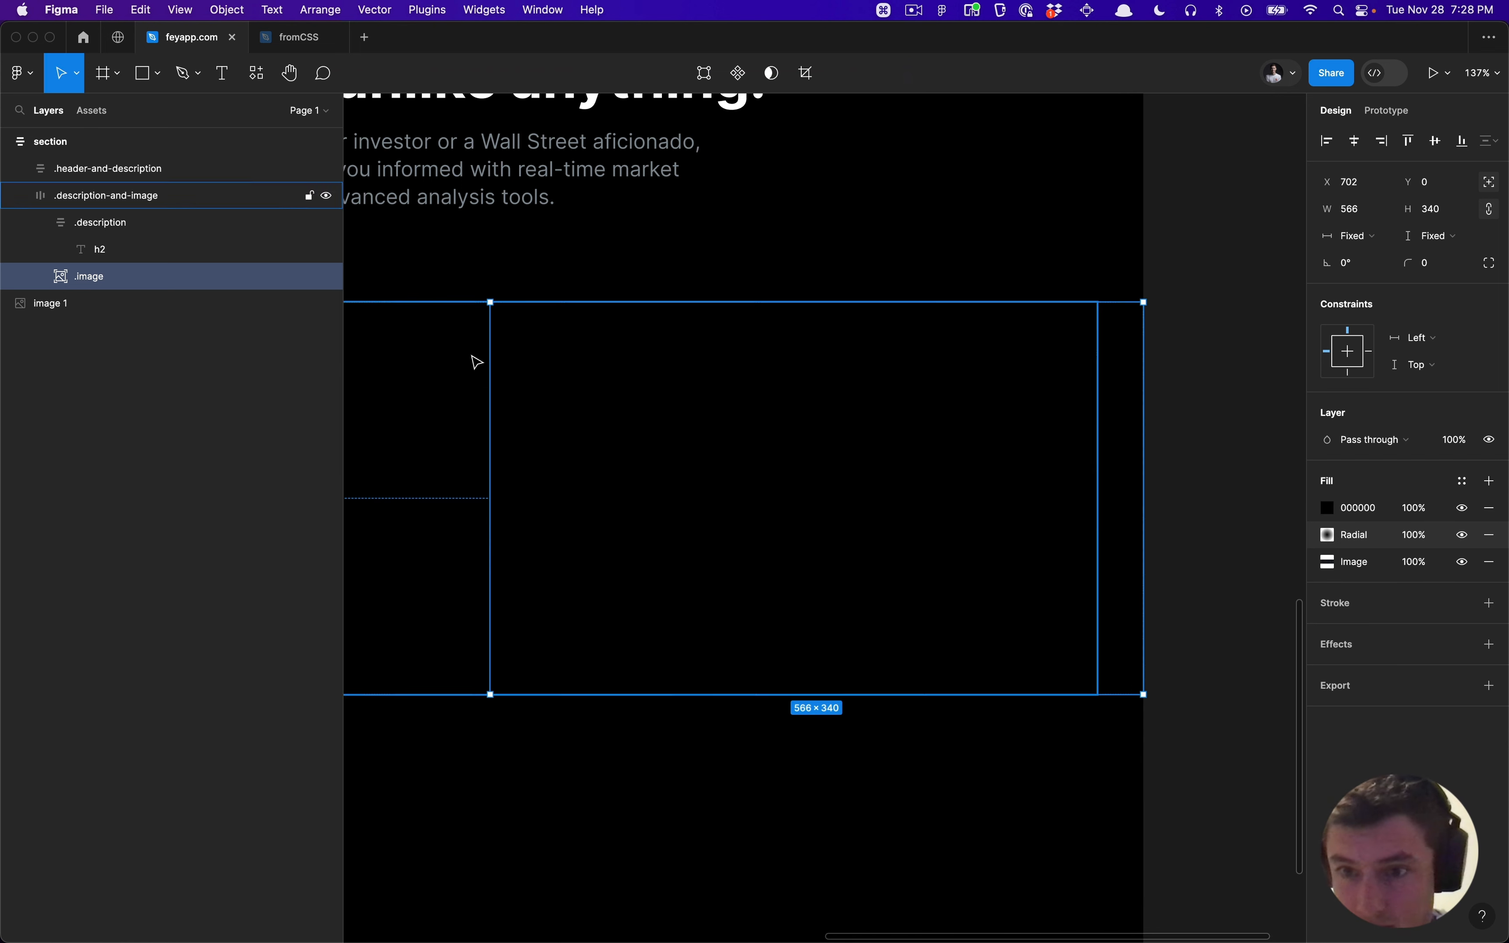
Step: Remove the 000000 fill from the .image layer
click(1214, 527)
super+click(832, 532)
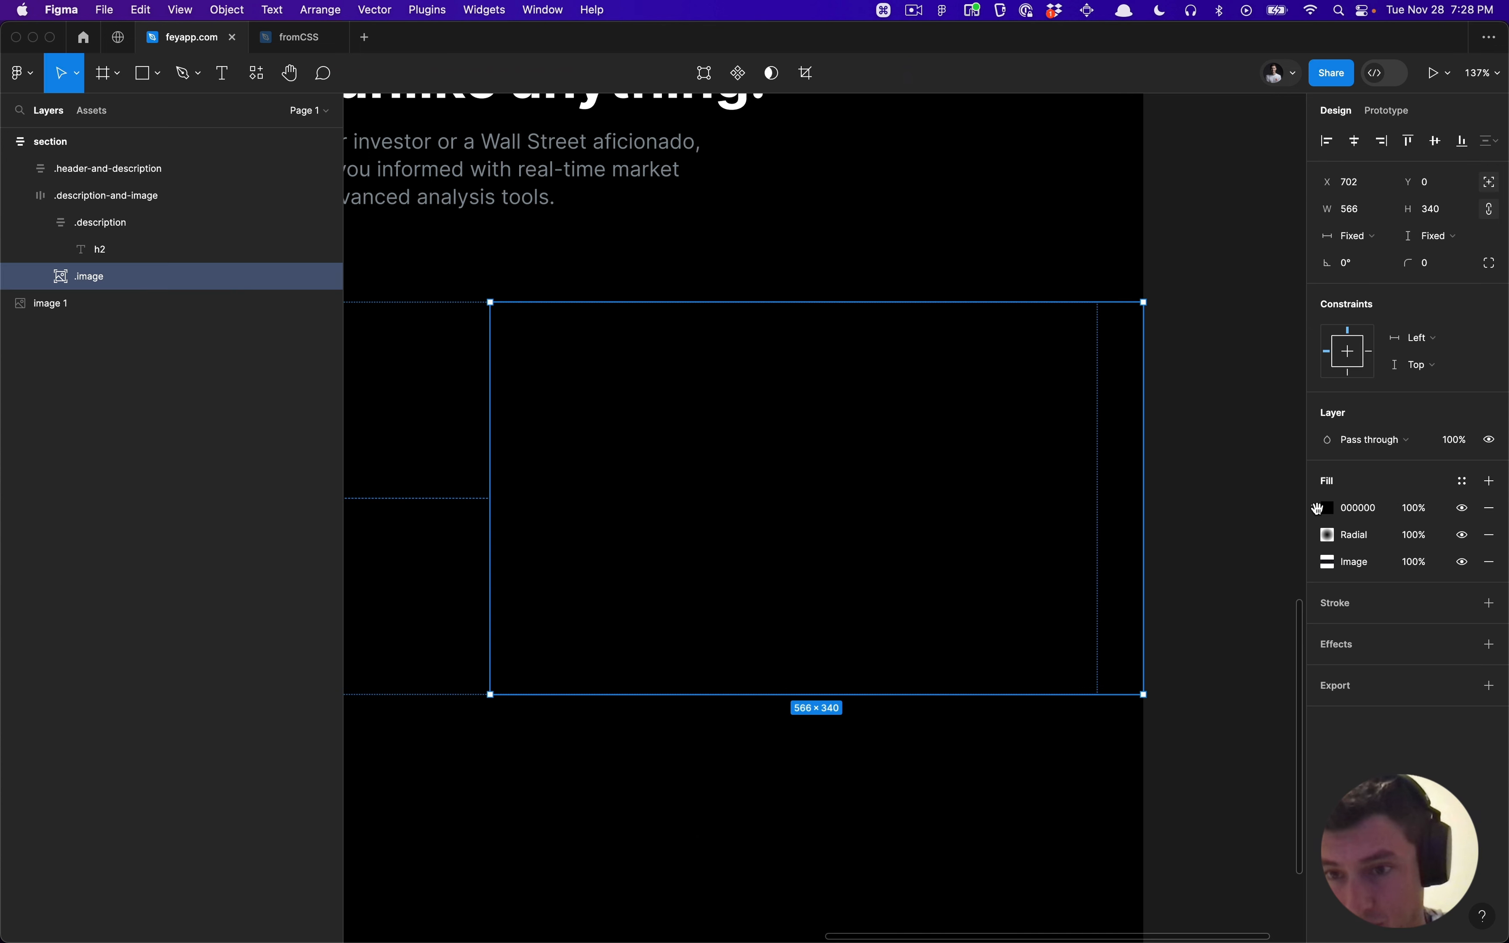
click(1490, 509)
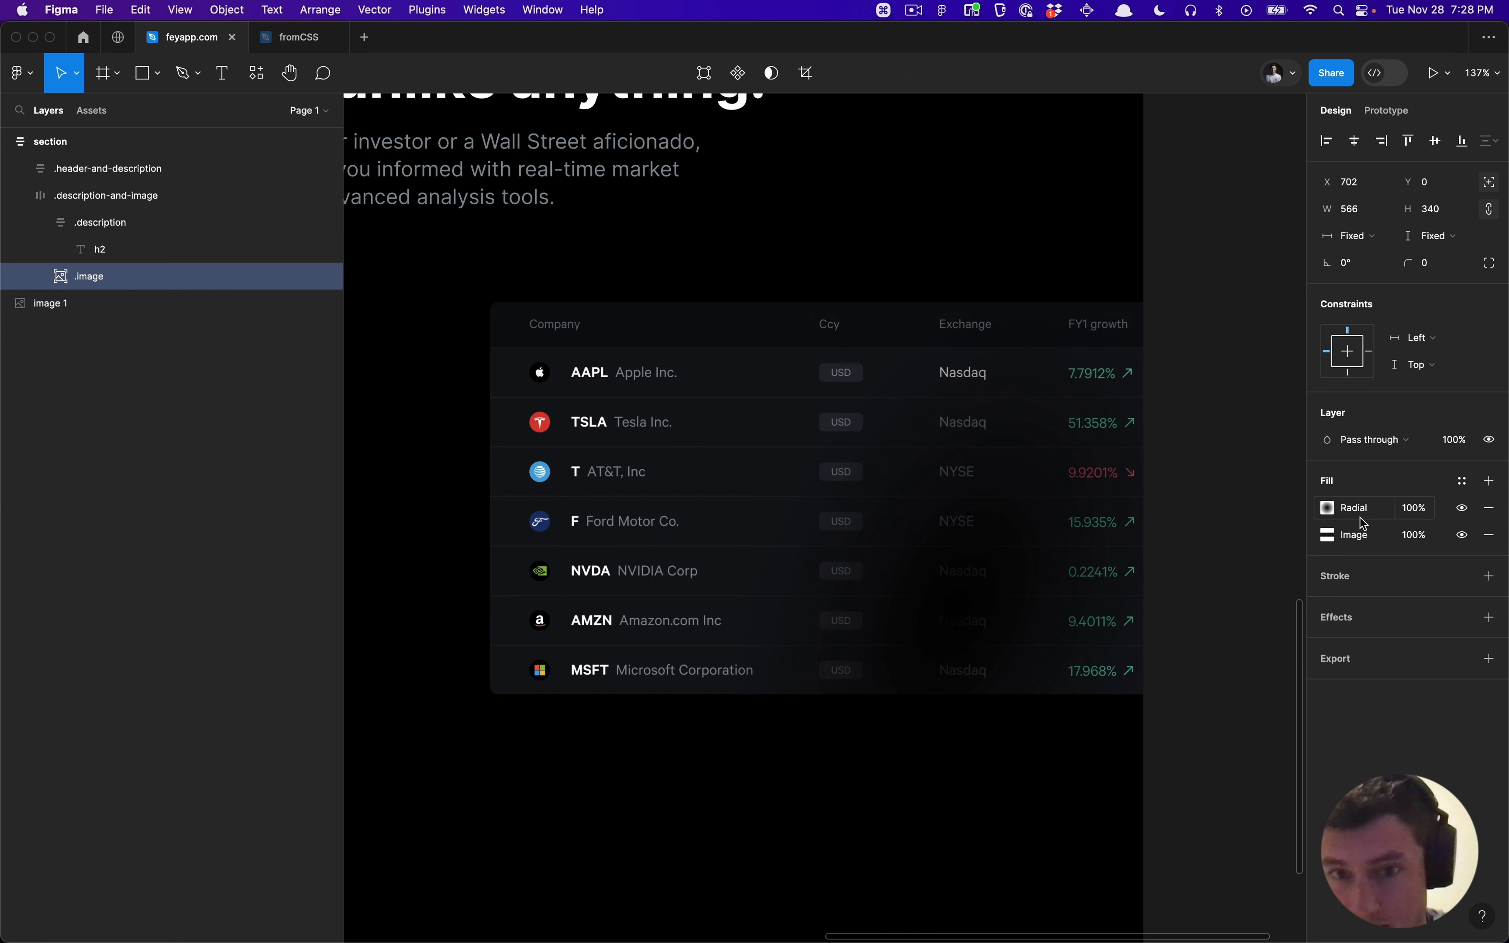
Step: Add a 69.27% opacity black stop to the .image layer's radial gradient and place it about halfway along
click(1314, 510)
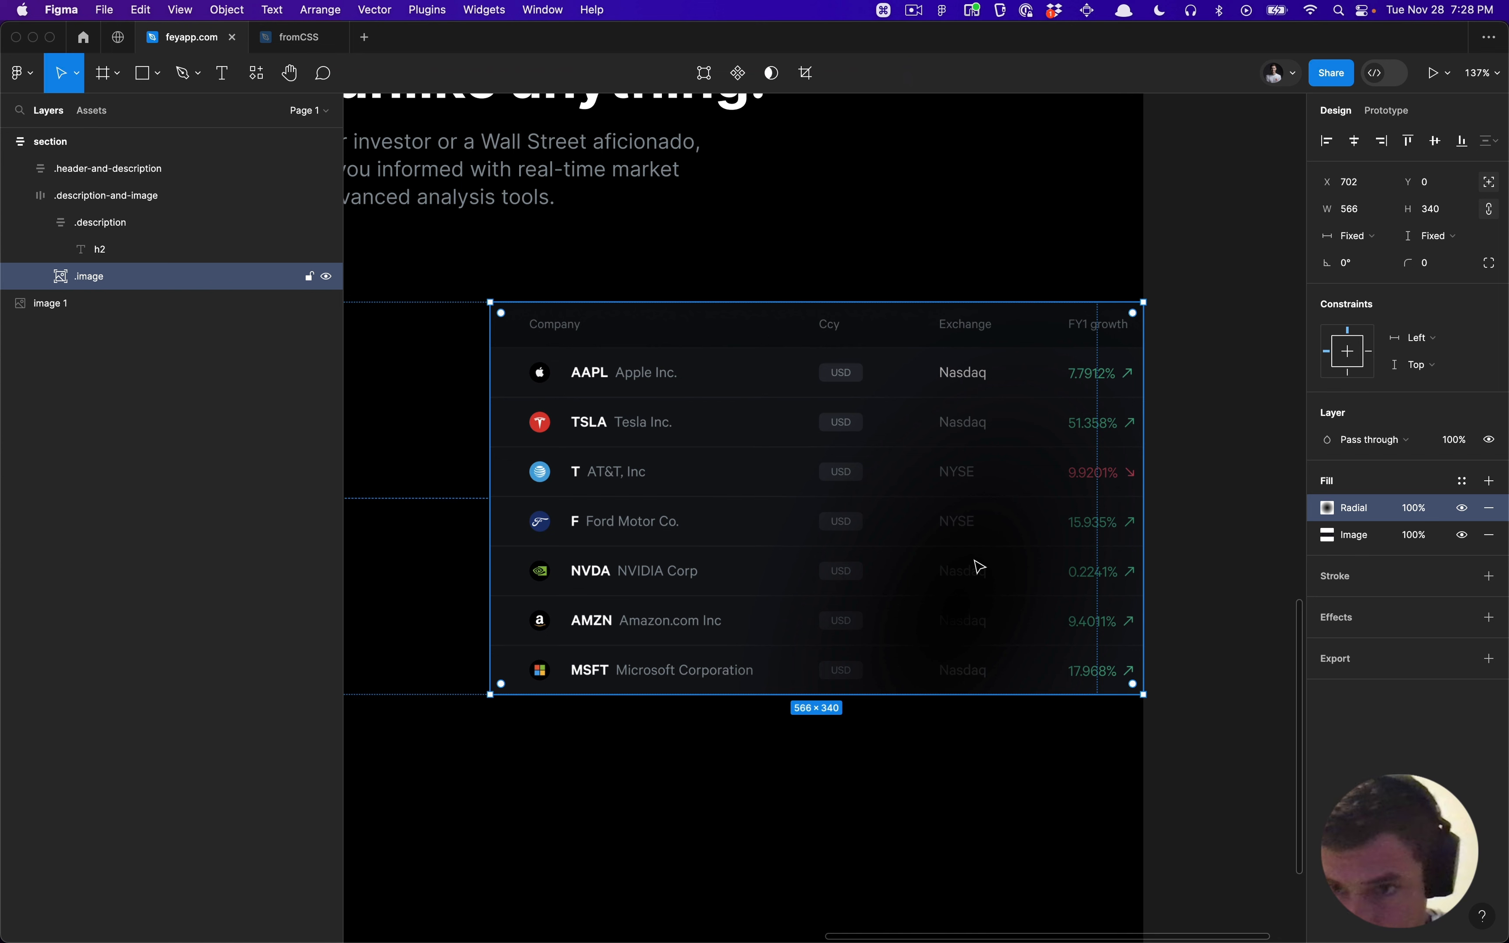
click(1327, 509)
drag(1238, 366, 391, 261)
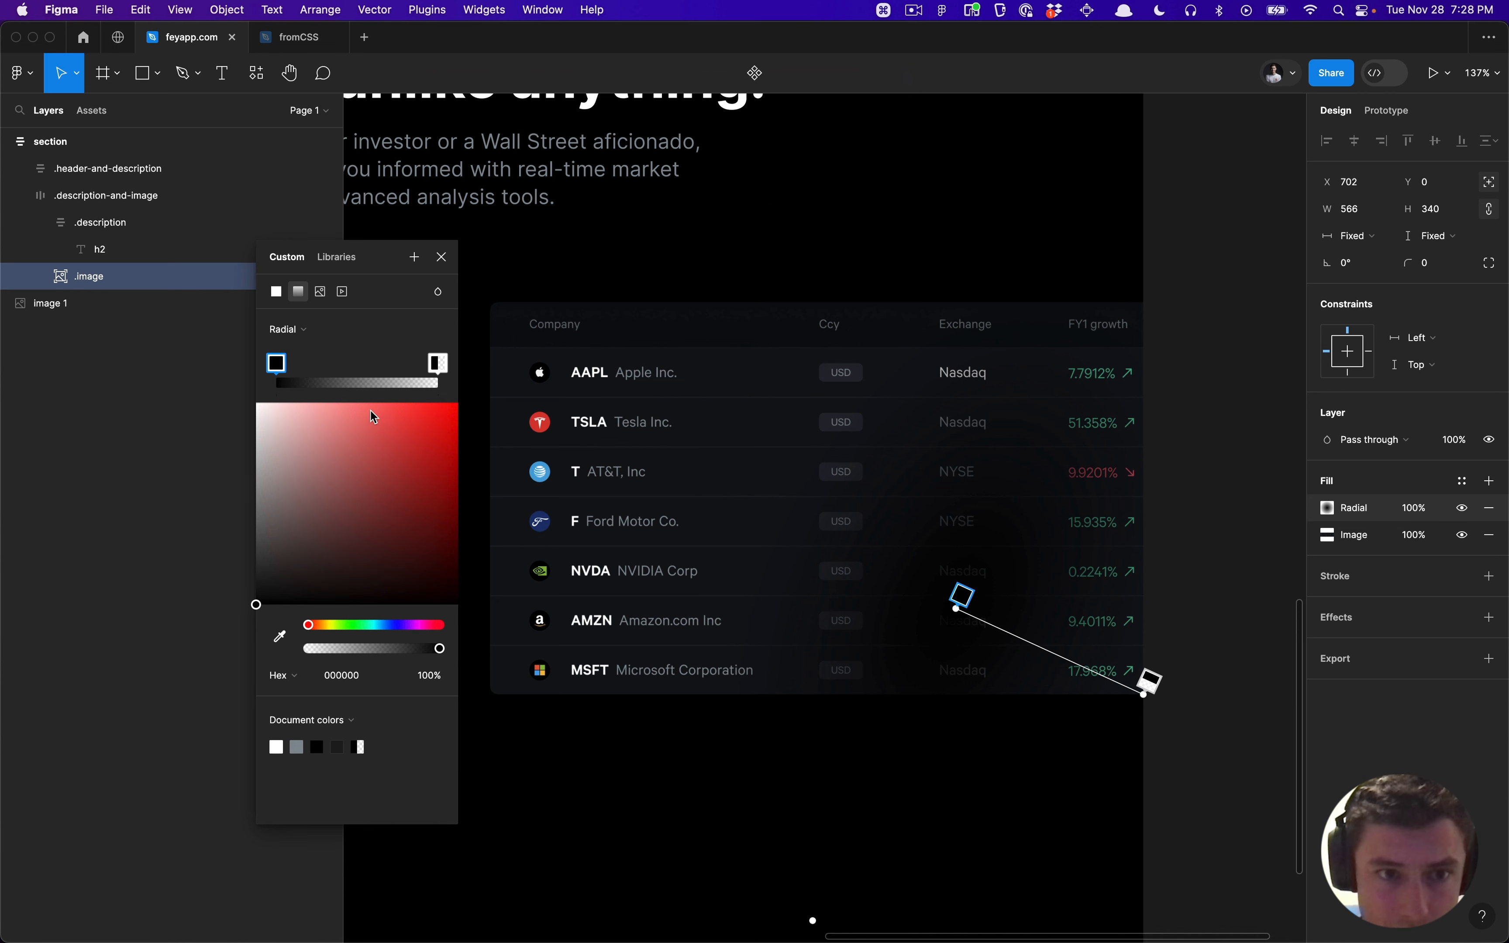
drag(438, 363, 492, 366)
click(330, 384)
drag(323, 365, 354, 368)
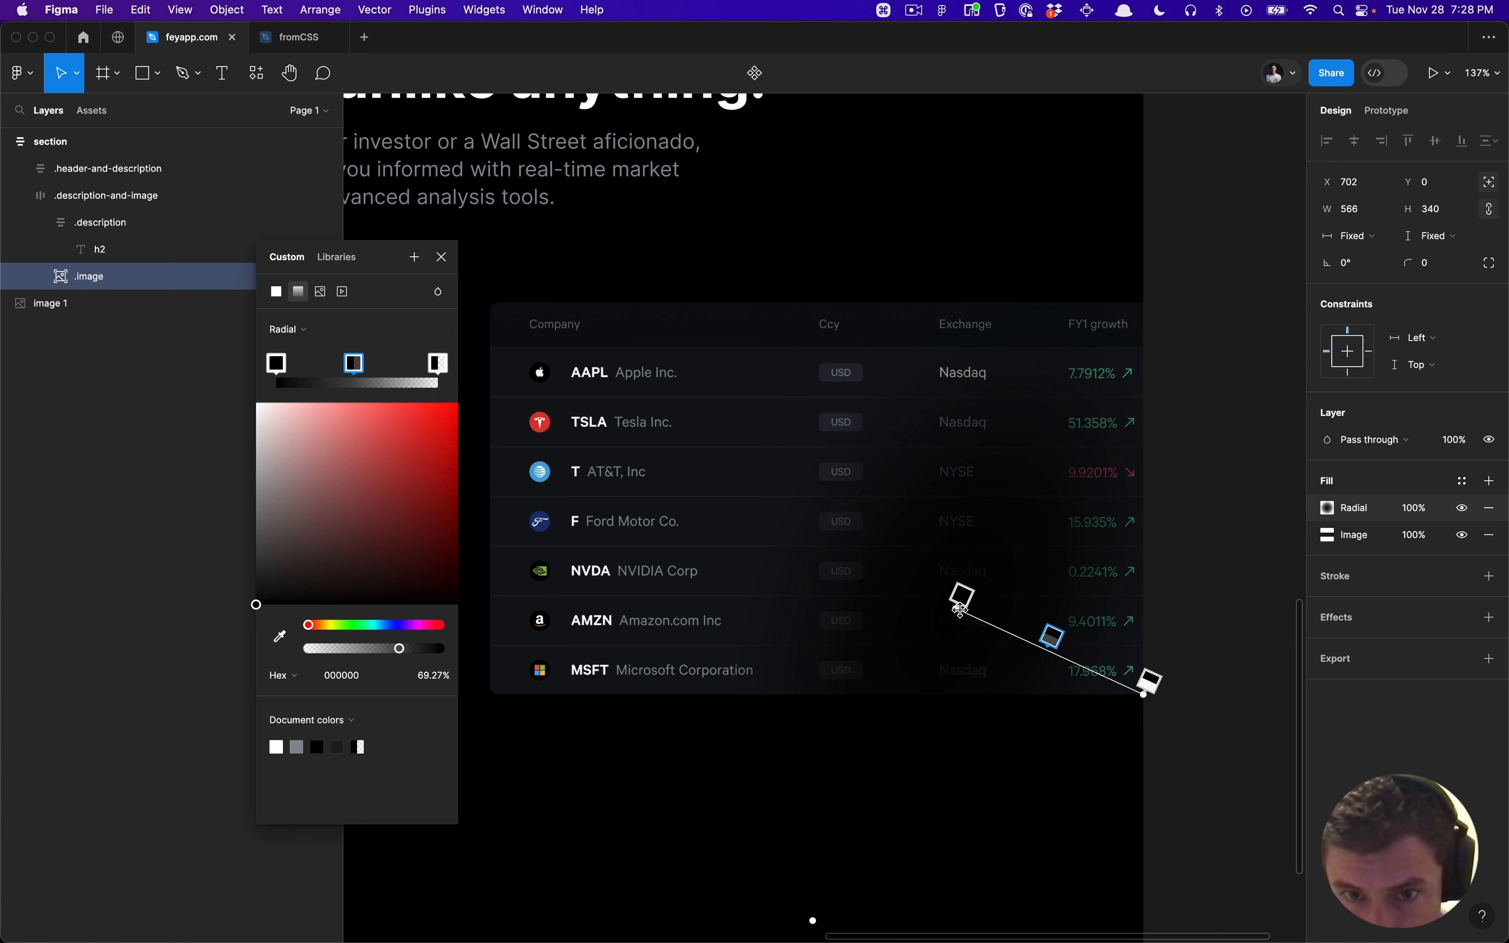
Step: Move the radial gradient's centre slightly towards the FY1 growth column and compare the fade with the reference table
drag(960, 609, 996, 600)
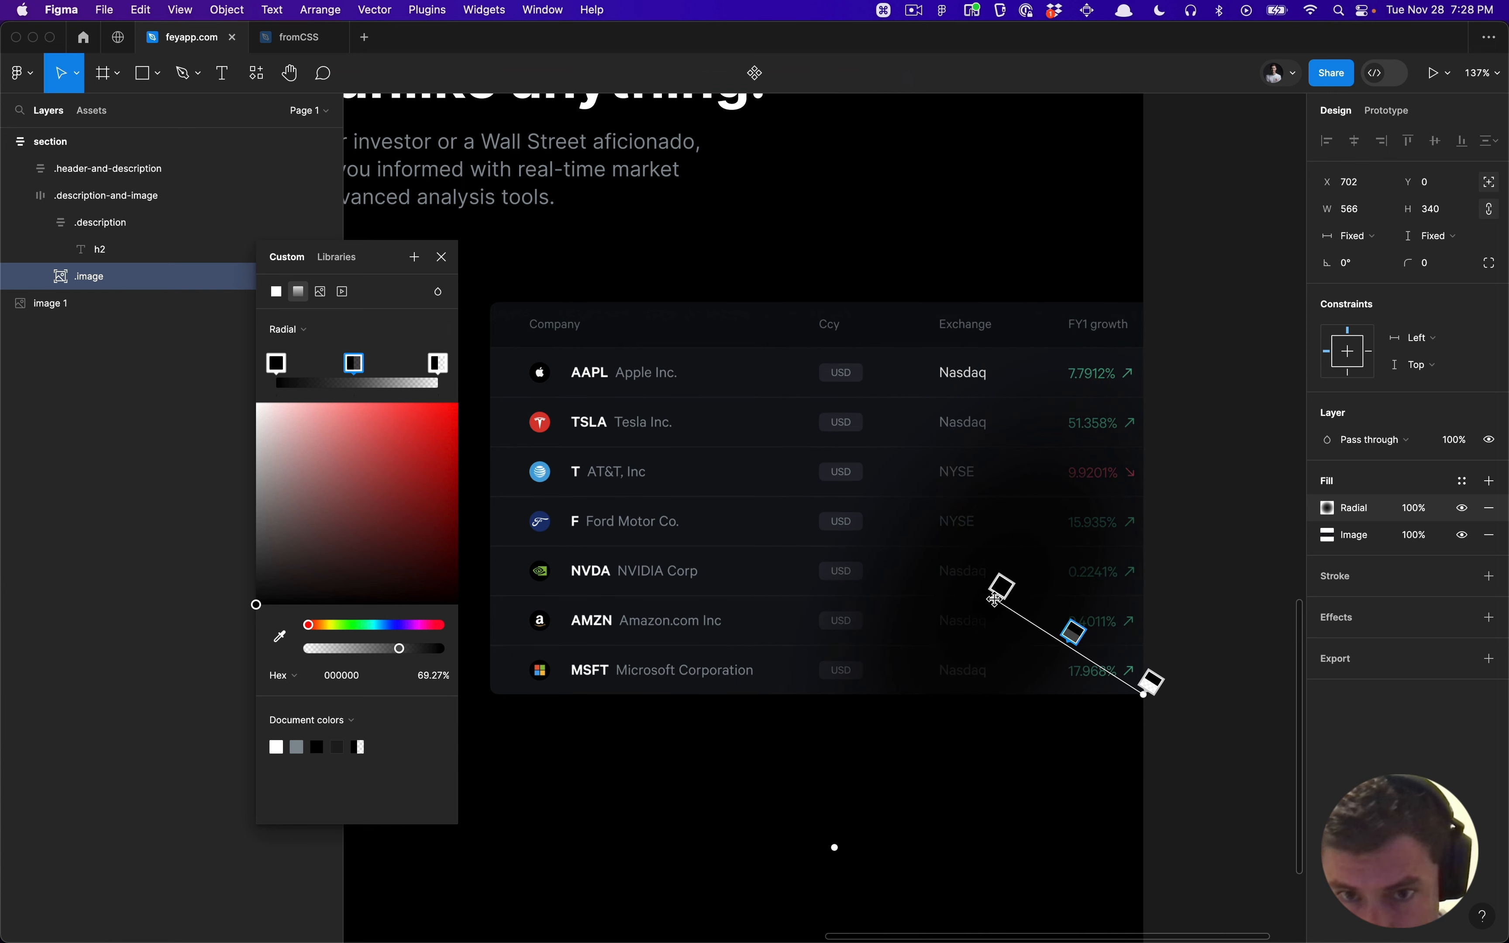
scroll(996, 599, down, 5)
scroll(1020, 489, up, 5)
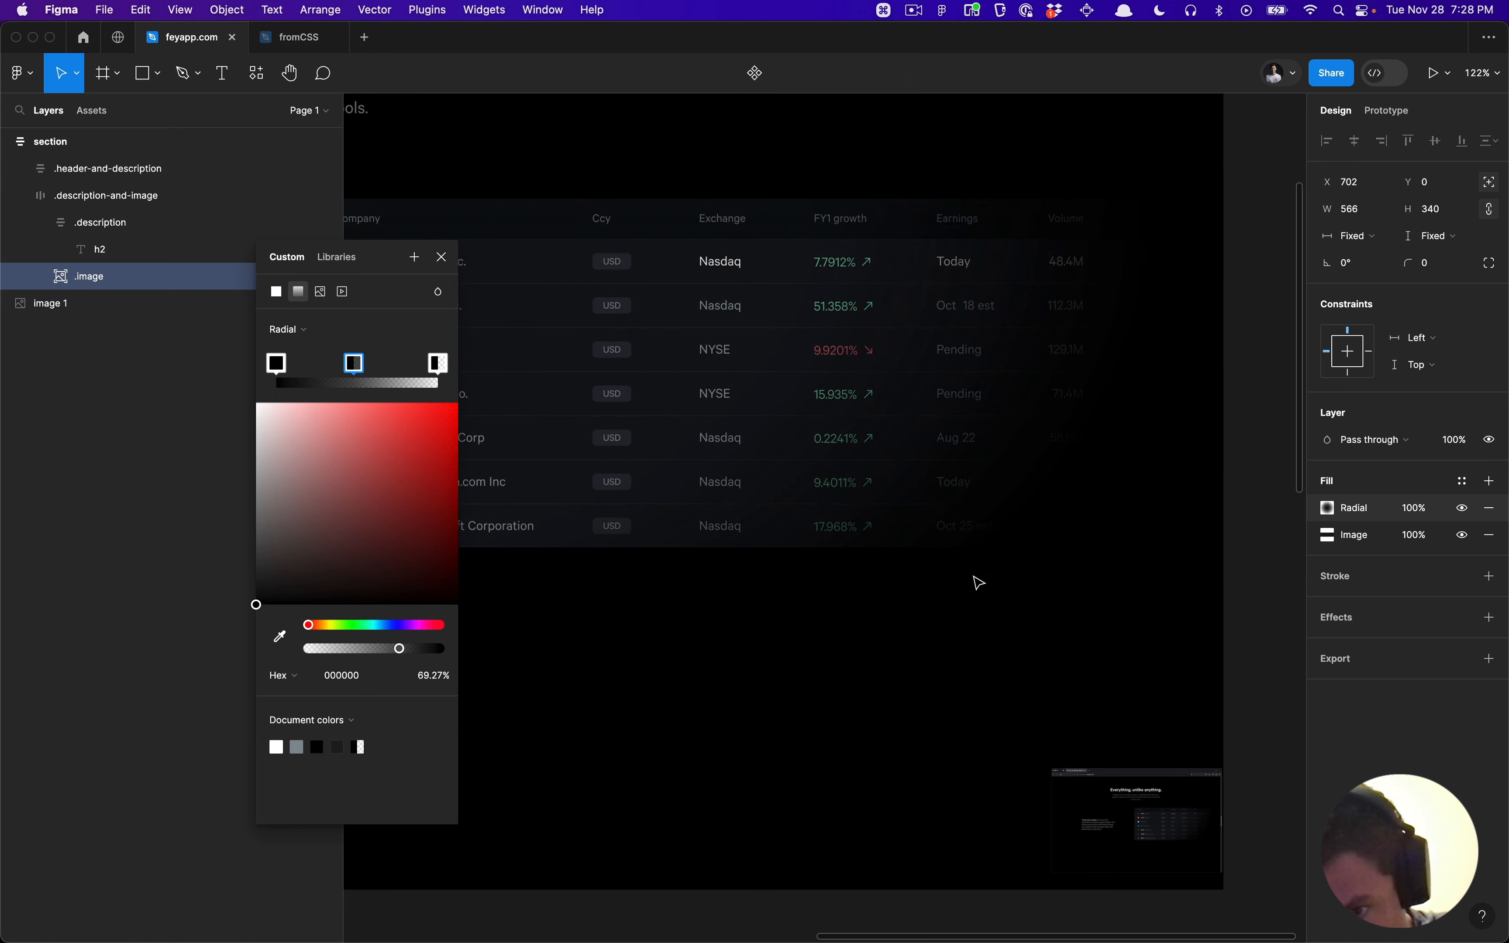
scroll(996, 595, down, 5)
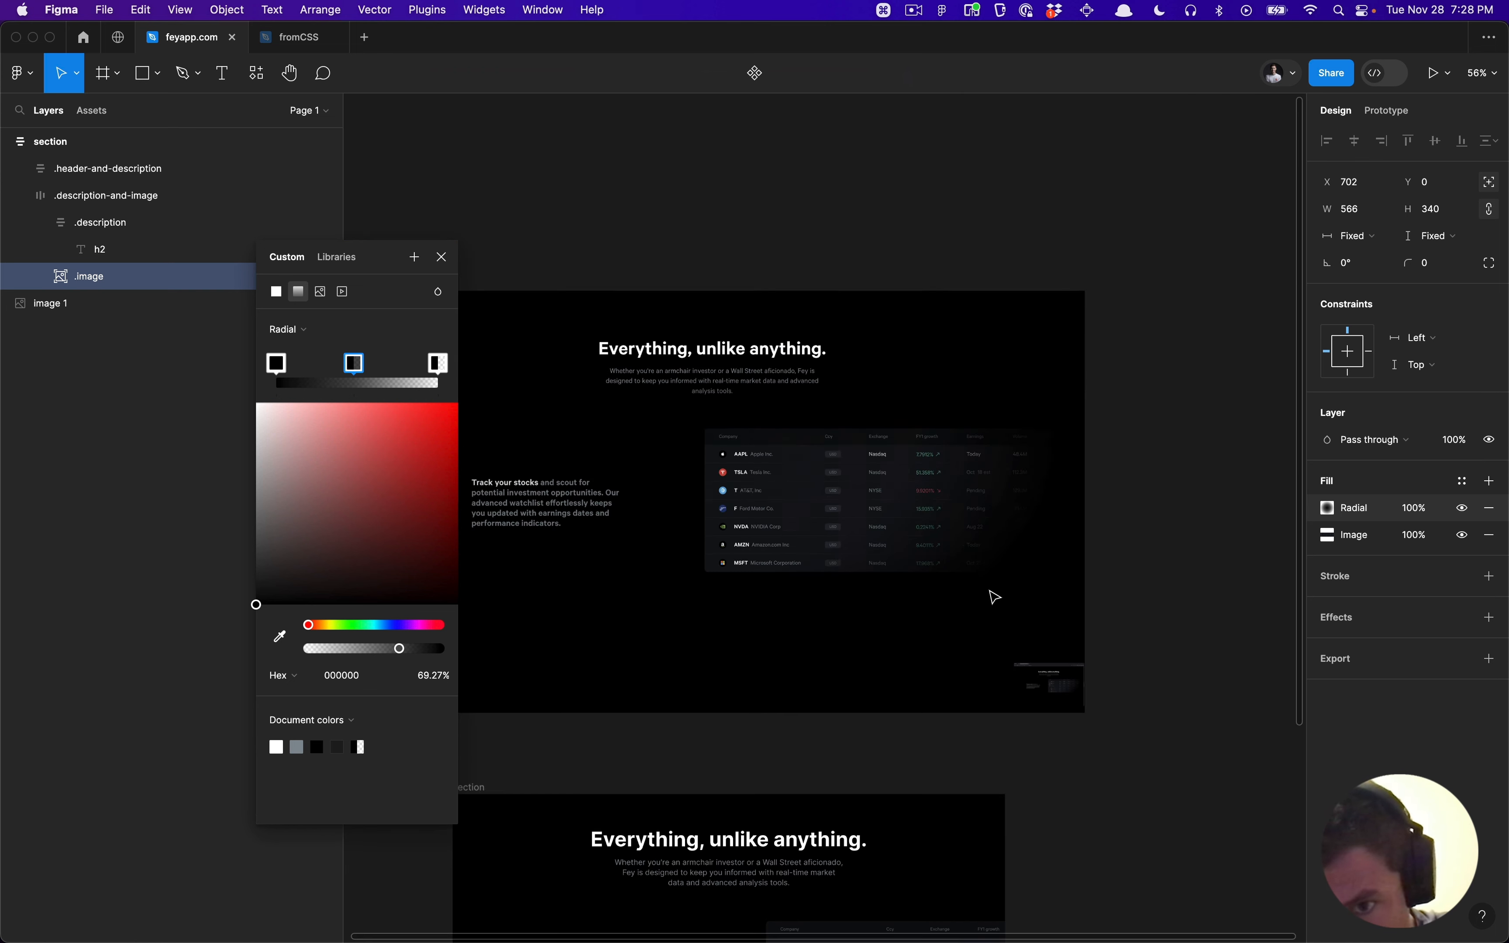
scroll(994, 597, down, 3)
scroll(994, 597, up, 5)
scroll(994, 580, up, 3)
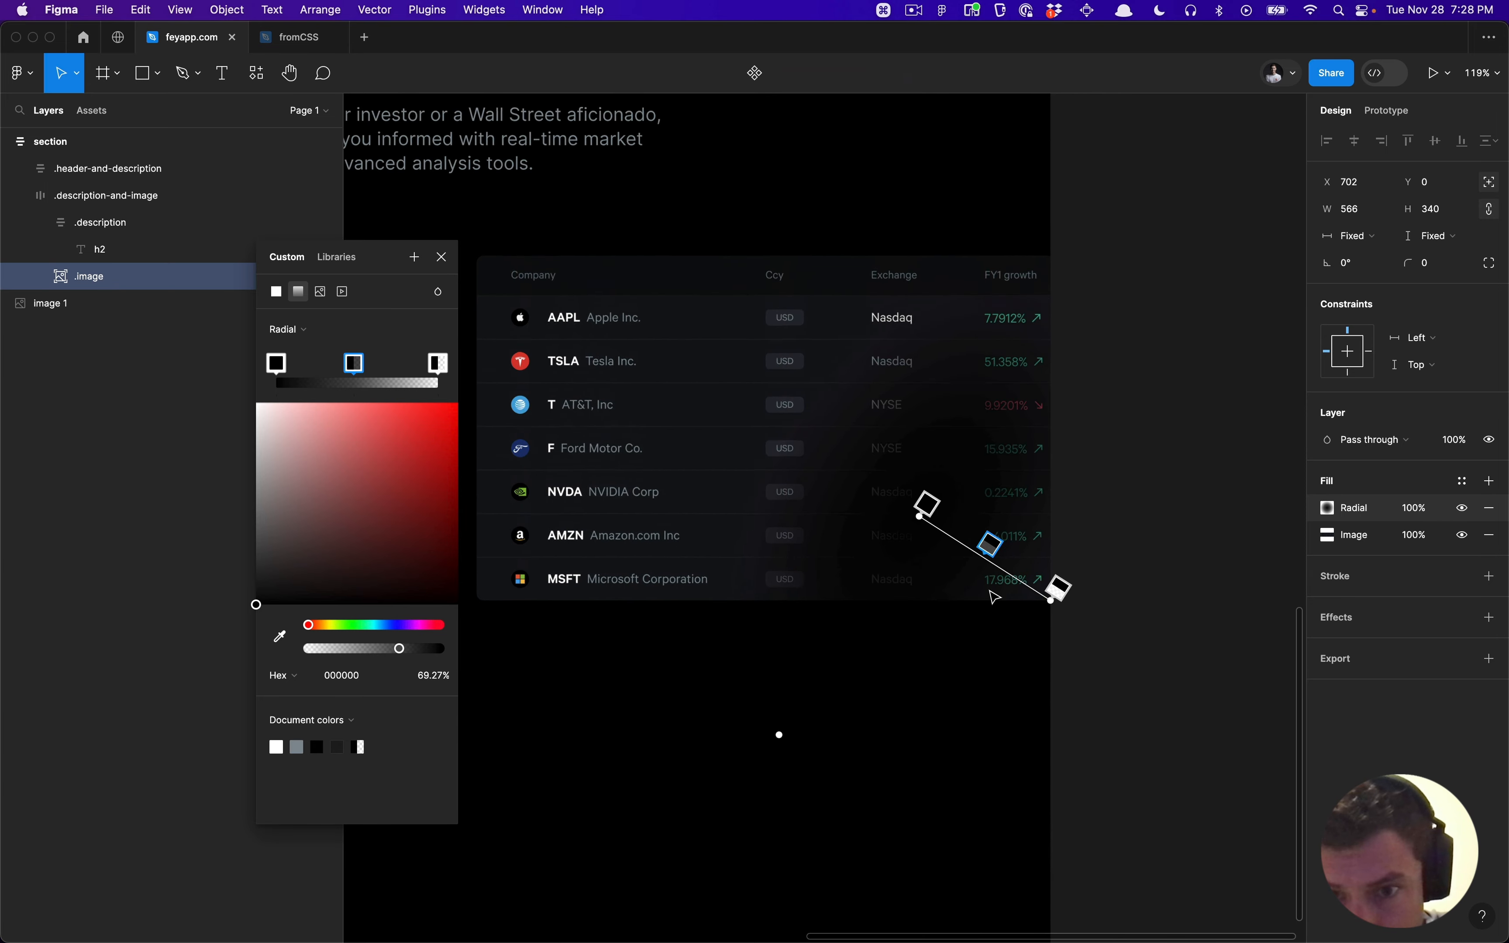
Step: Fine-tune the radial gradient's centre and middle stop, add a 40.13% opacity stop beyond it, and shift that stop outward
scroll(983, 533, up, 5)
mouse_move(979, 535)
mouse_down()
mouse_move(1022, 549)
mouse_move(988, 529)
mouse_up()
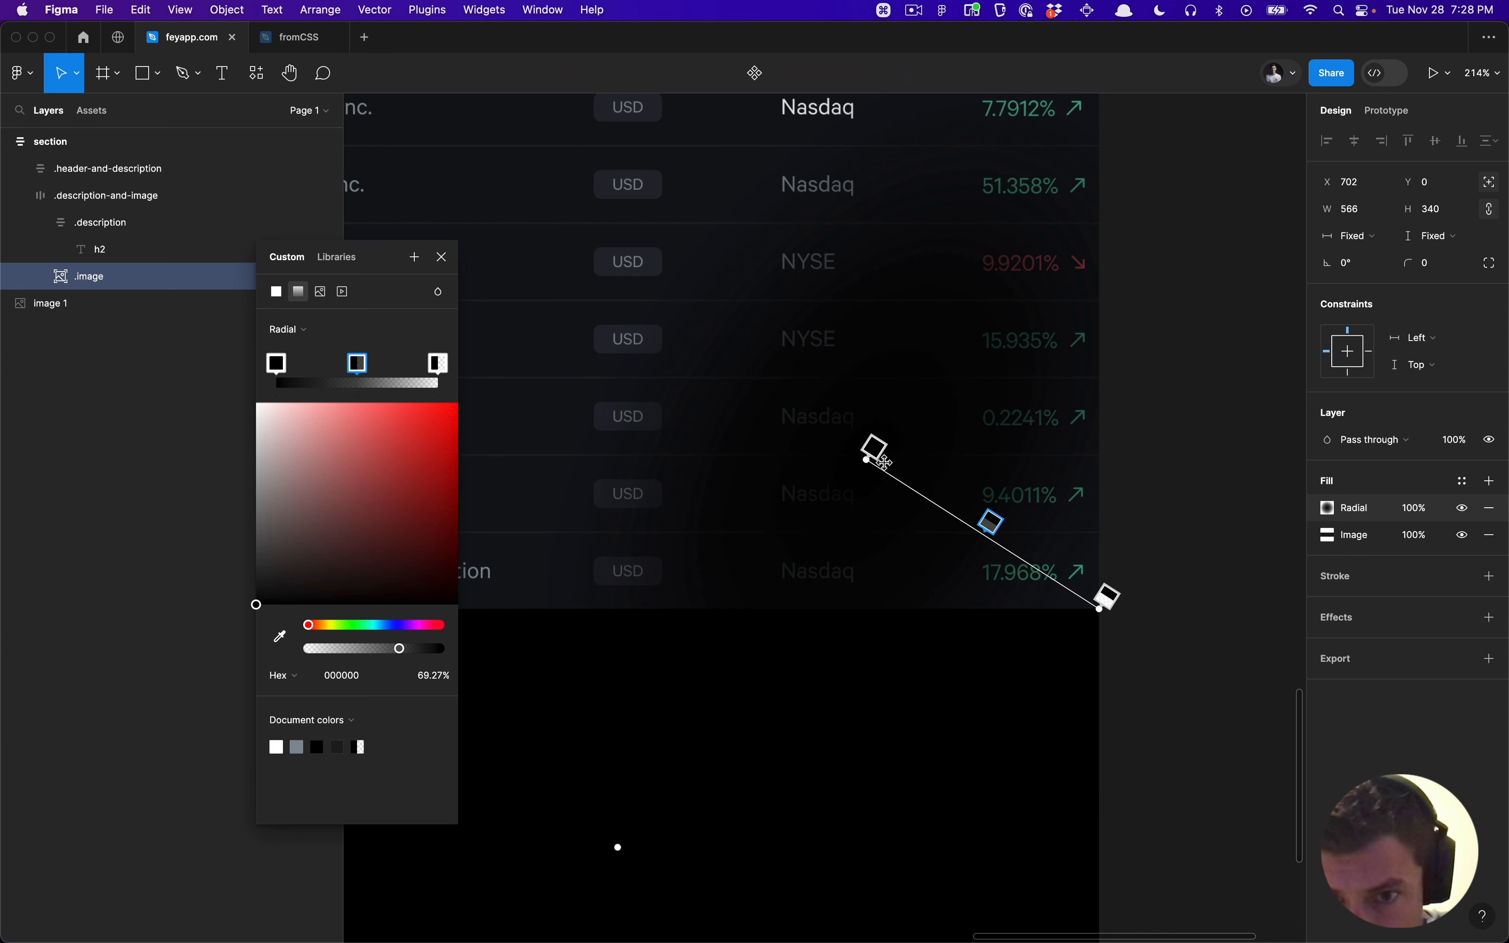
mouse_move(884, 462)
mouse_down()
mouse_move(973, 493)
mouse_move(878, 474)
mouse_up()
click(1035, 568)
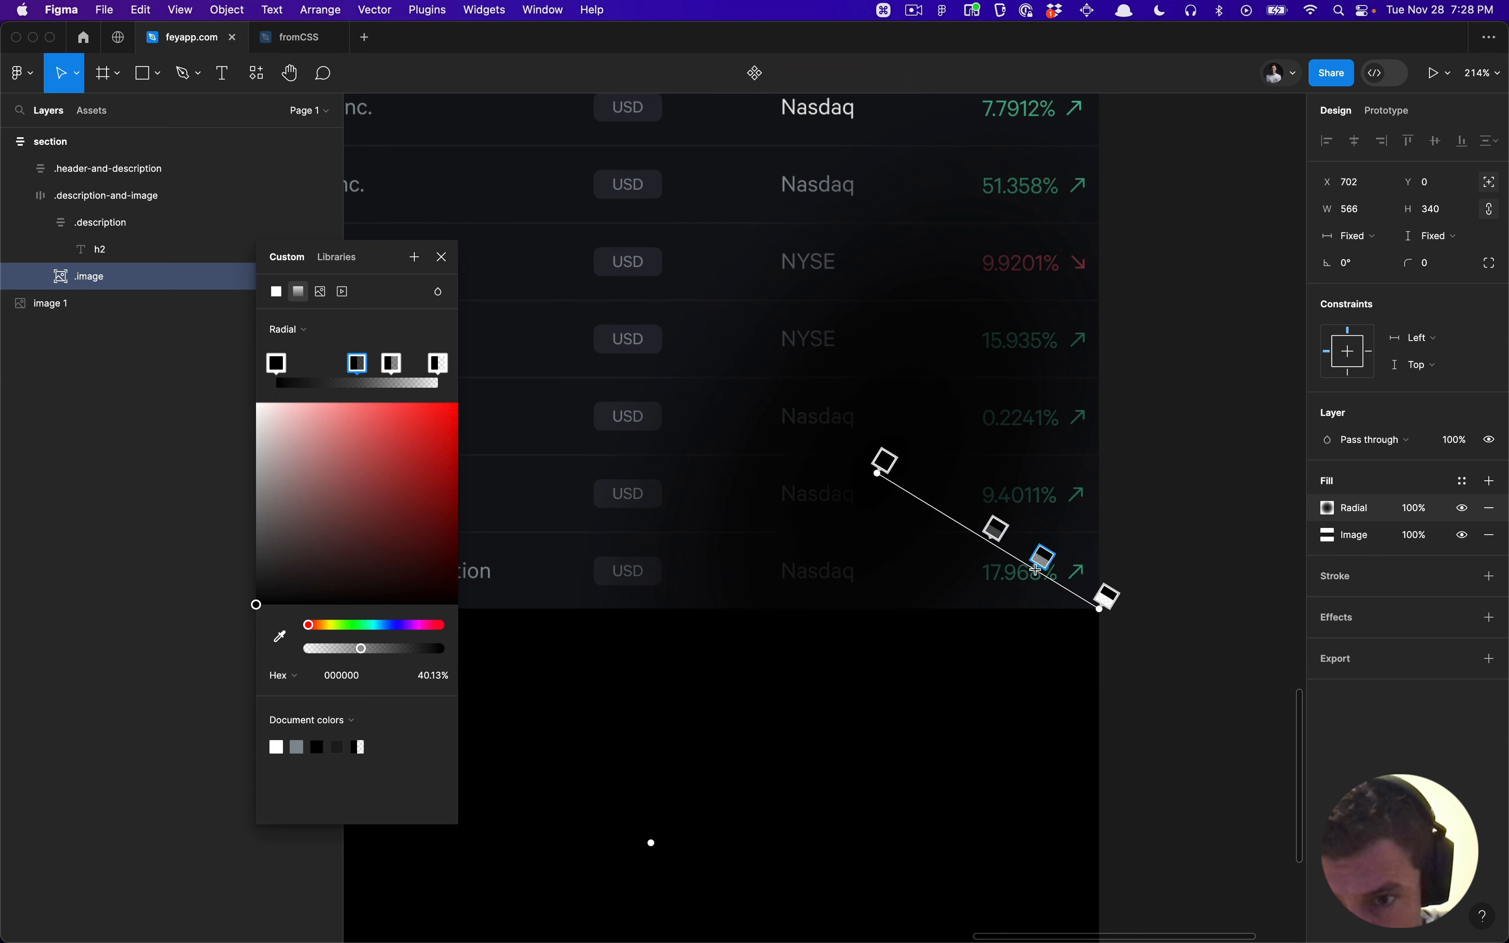
mouse_move(1043, 569)
mouse_down()
mouse_move(1072, 587)
mouse_move(1018, 557)
mouse_move(1070, 576)
mouse_up()
Step: Move the radial gradient's centre close to the FY1 growth column and shift the 69.27% stop outward, undoing the extra 72.18% stop
drag(876, 476, 942, 507)
click(1025, 531)
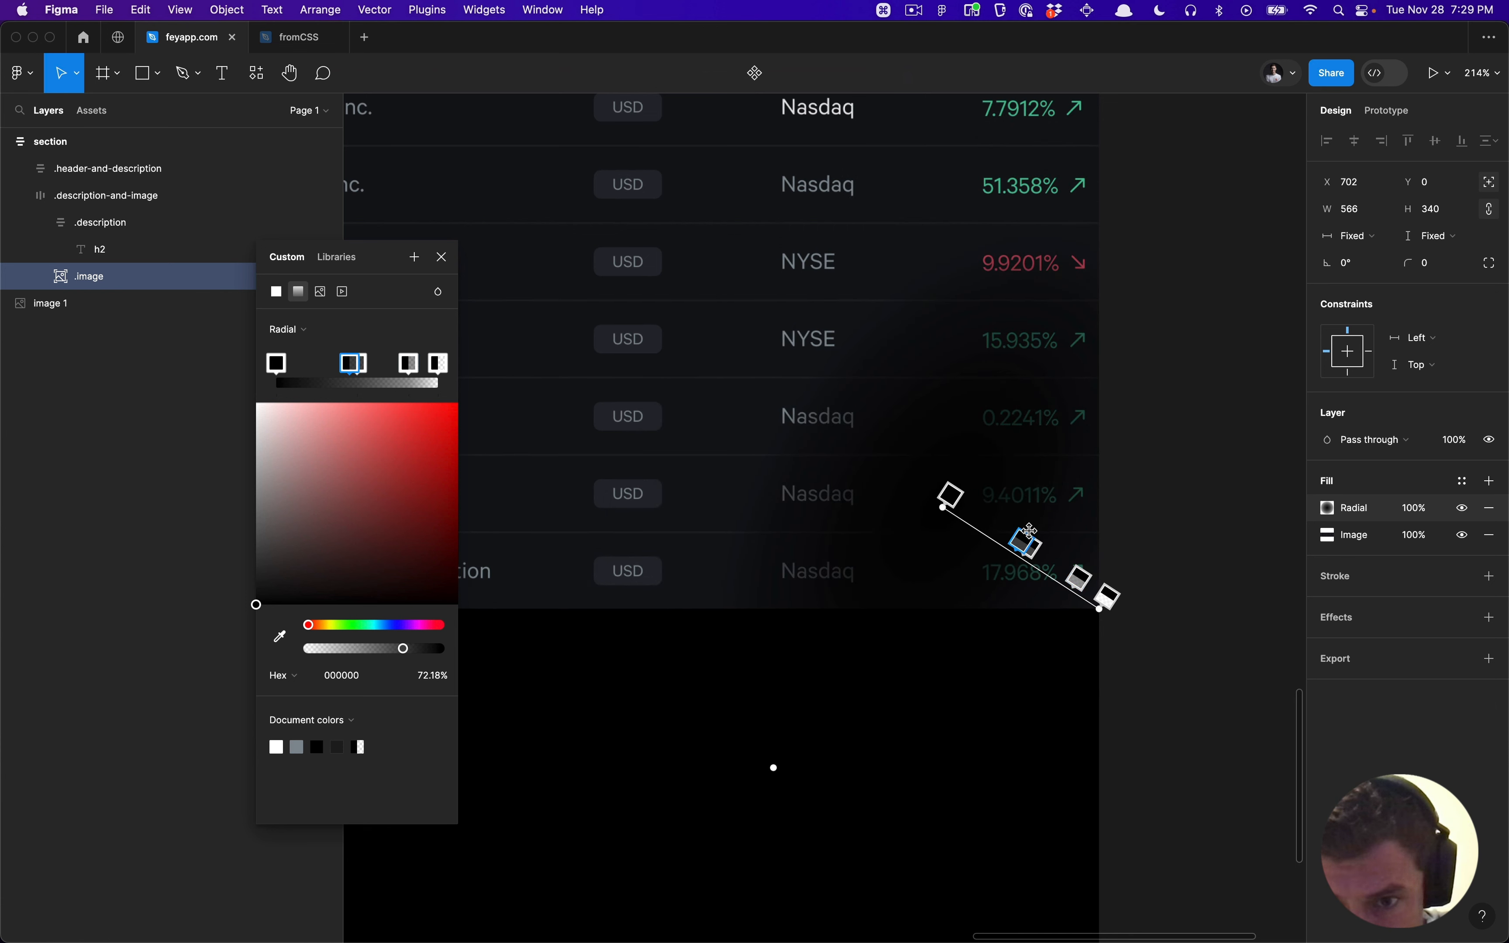
key(super+z)
key(super+z)
mouse_move(1010, 544)
mouse_down()
mouse_move(981, 531)
mouse_move(1060, 566)
mouse_up()
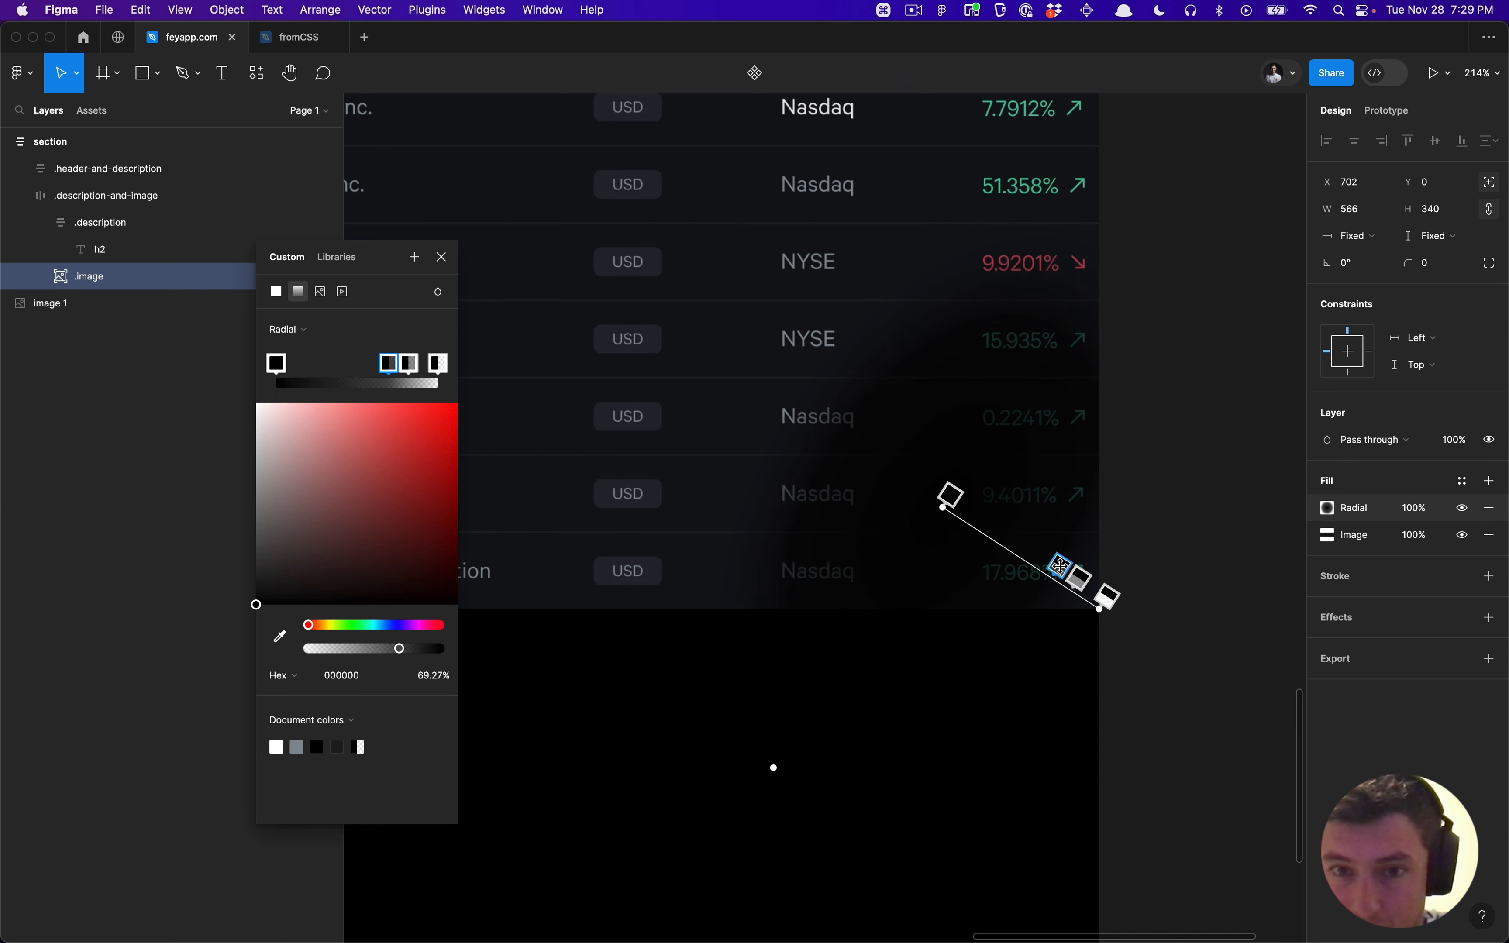
Step: Move the radial gradient's 69.27% stop back towards the centre to soften the fade
scroll(842, 508, down, 5)
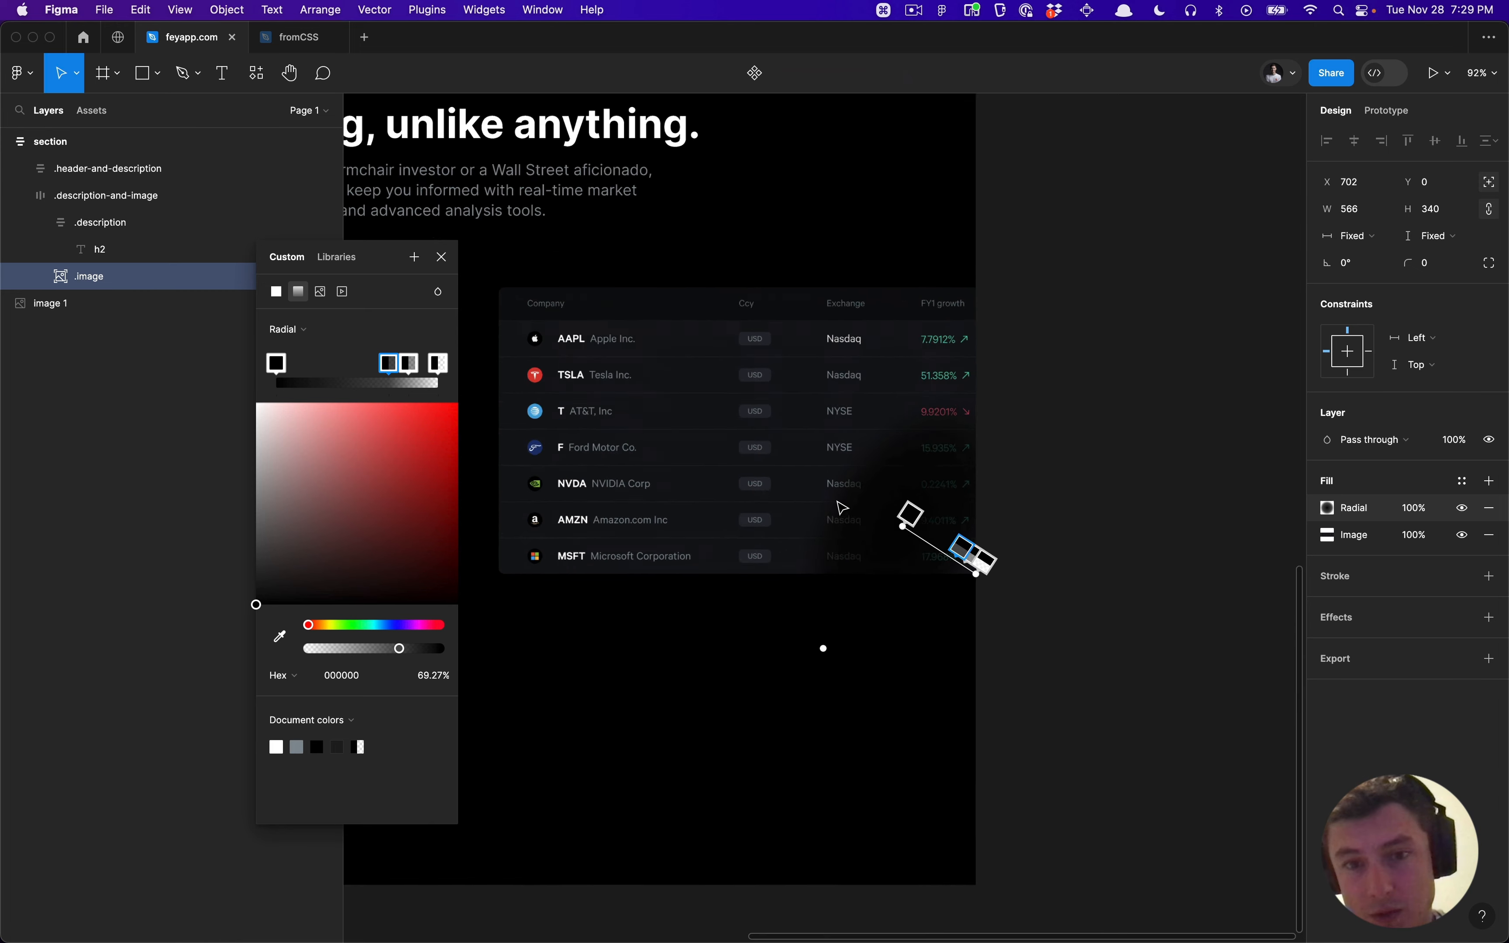
scroll(892, 509, up, 4)
drag(1054, 598, 994, 589)
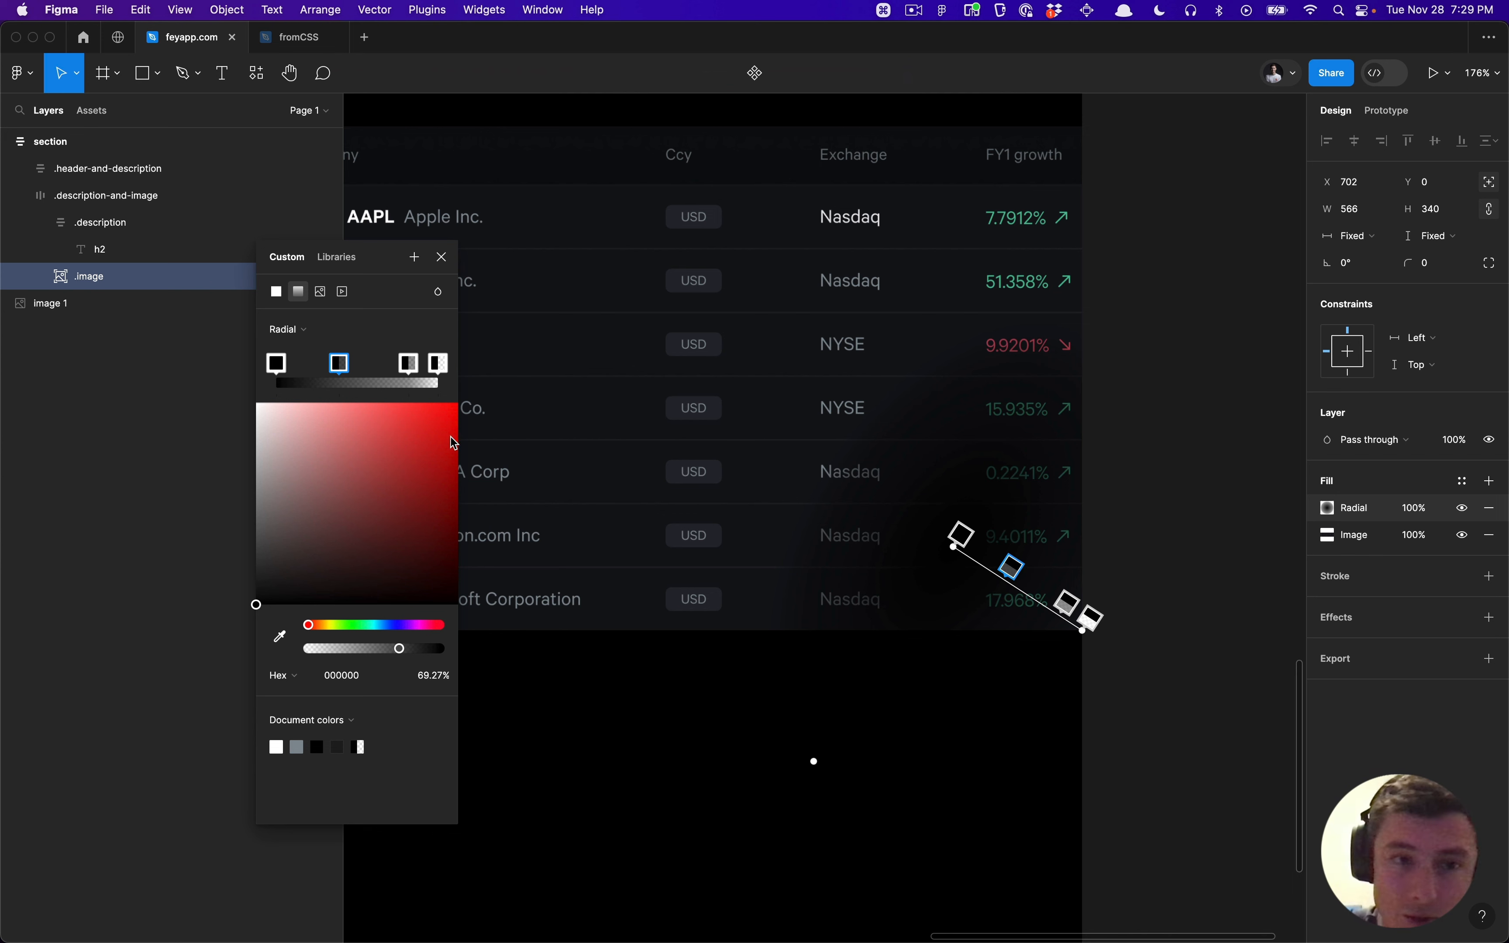
Step: Undo the recent centre and stop changes on the radial gradient, and delete its middle stop
key(super+z)
key(super+z)
key(super+z)
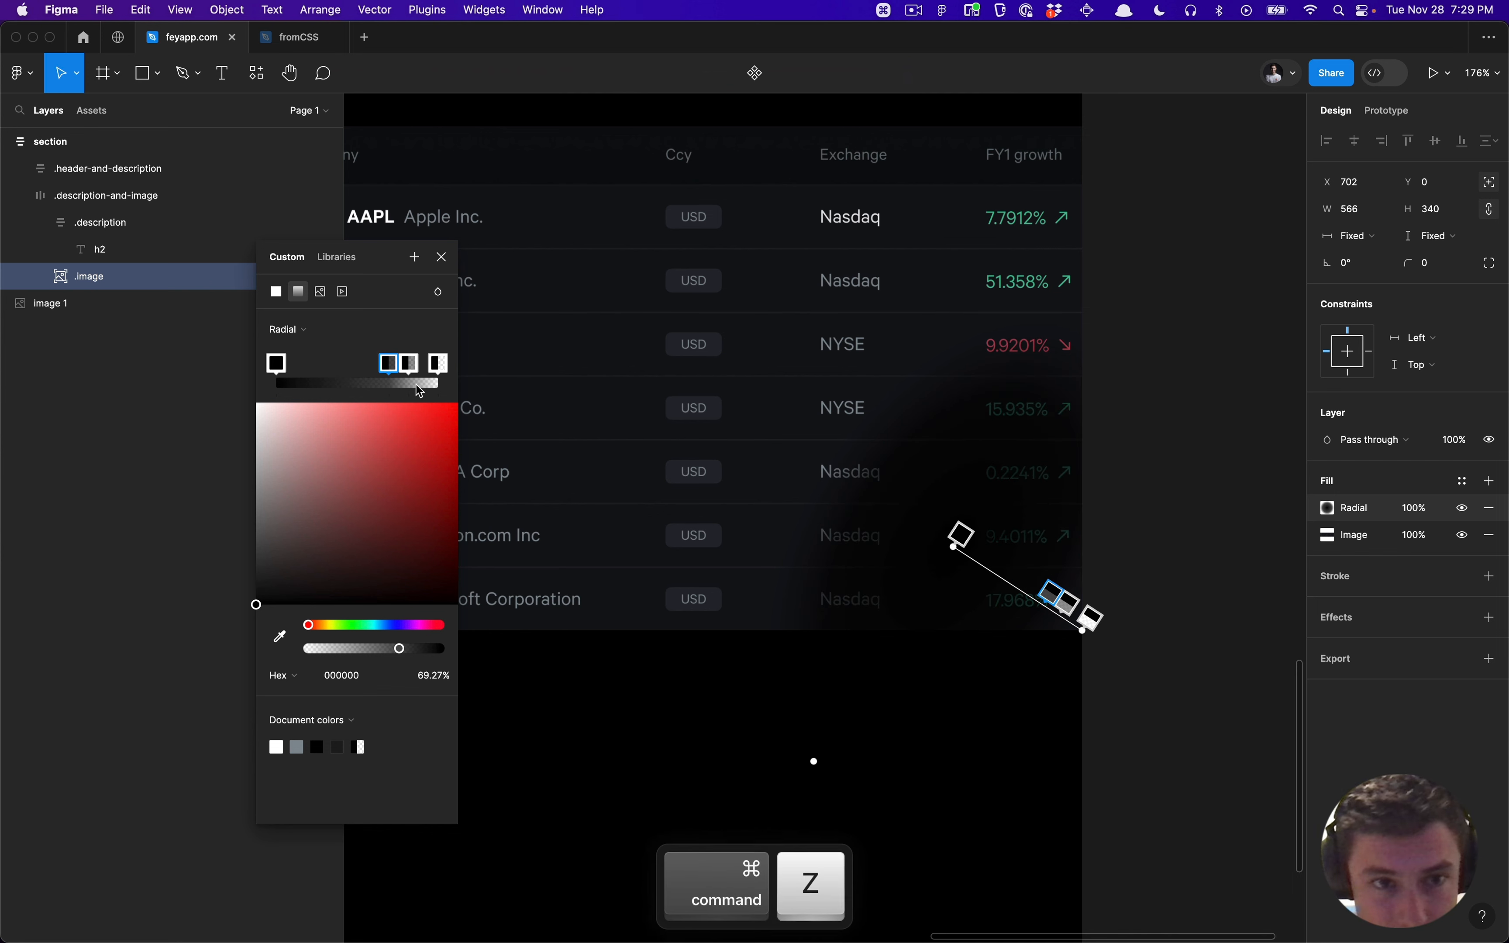
key(super+z)
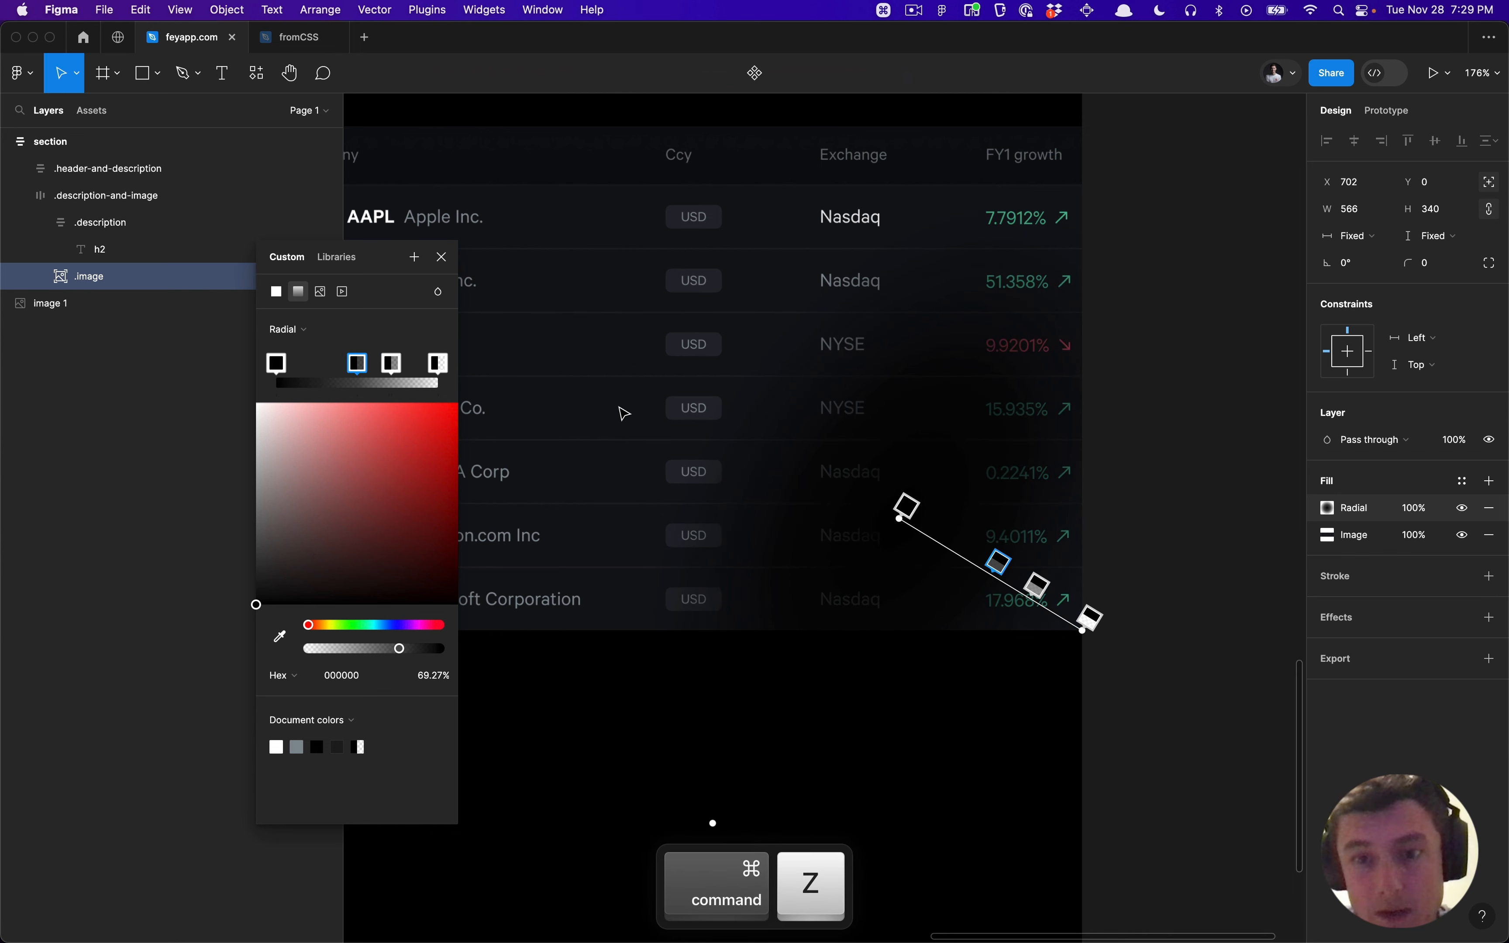
key(super+z)
key(super+z)
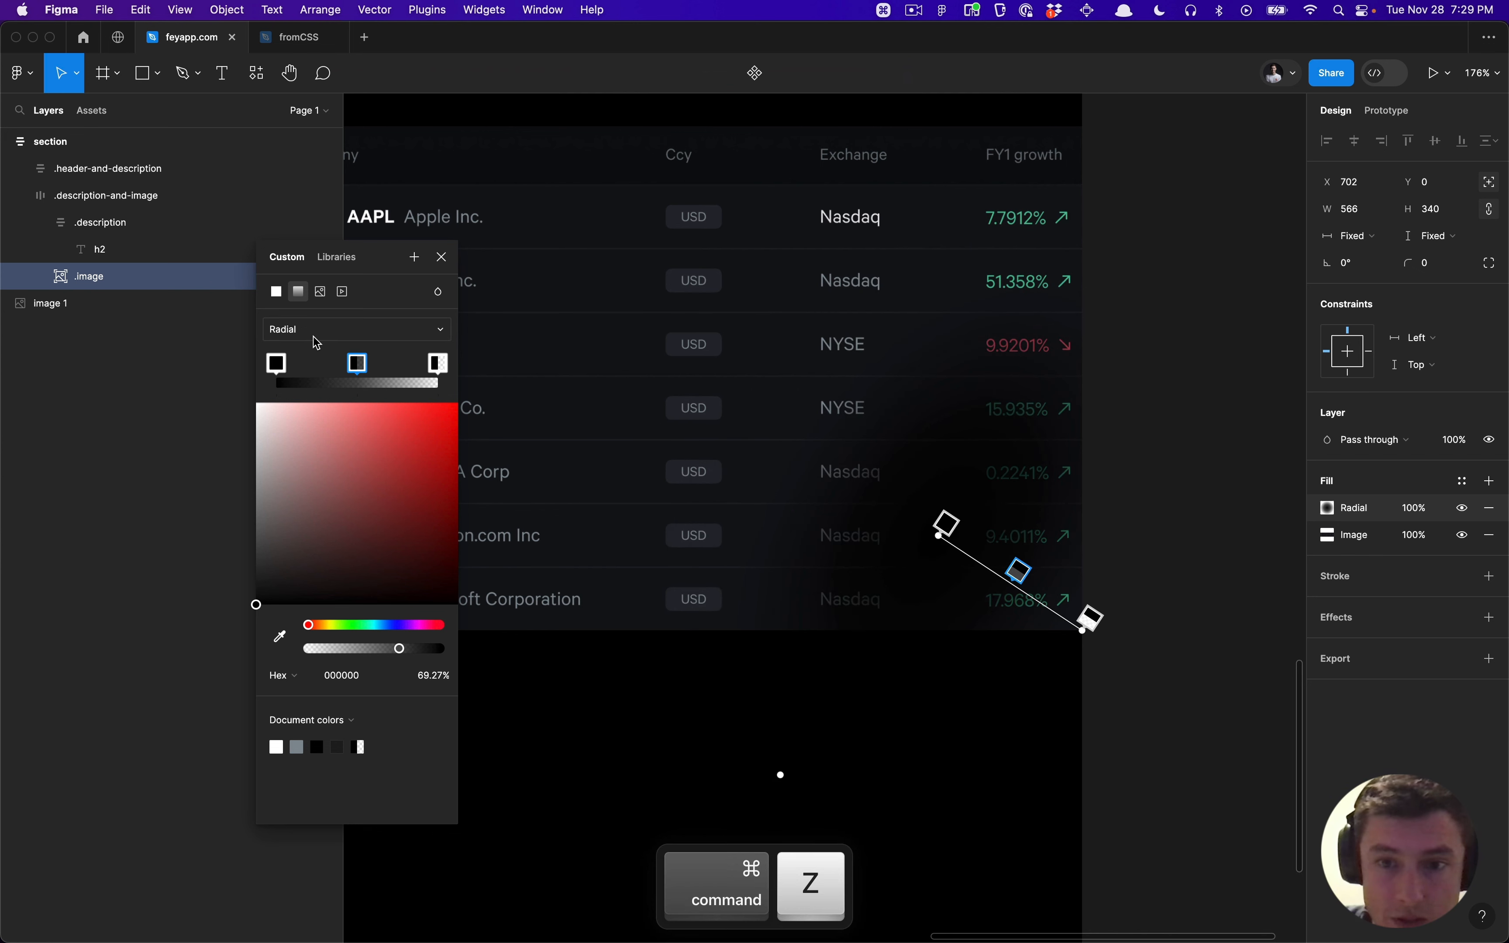
key(super+z)
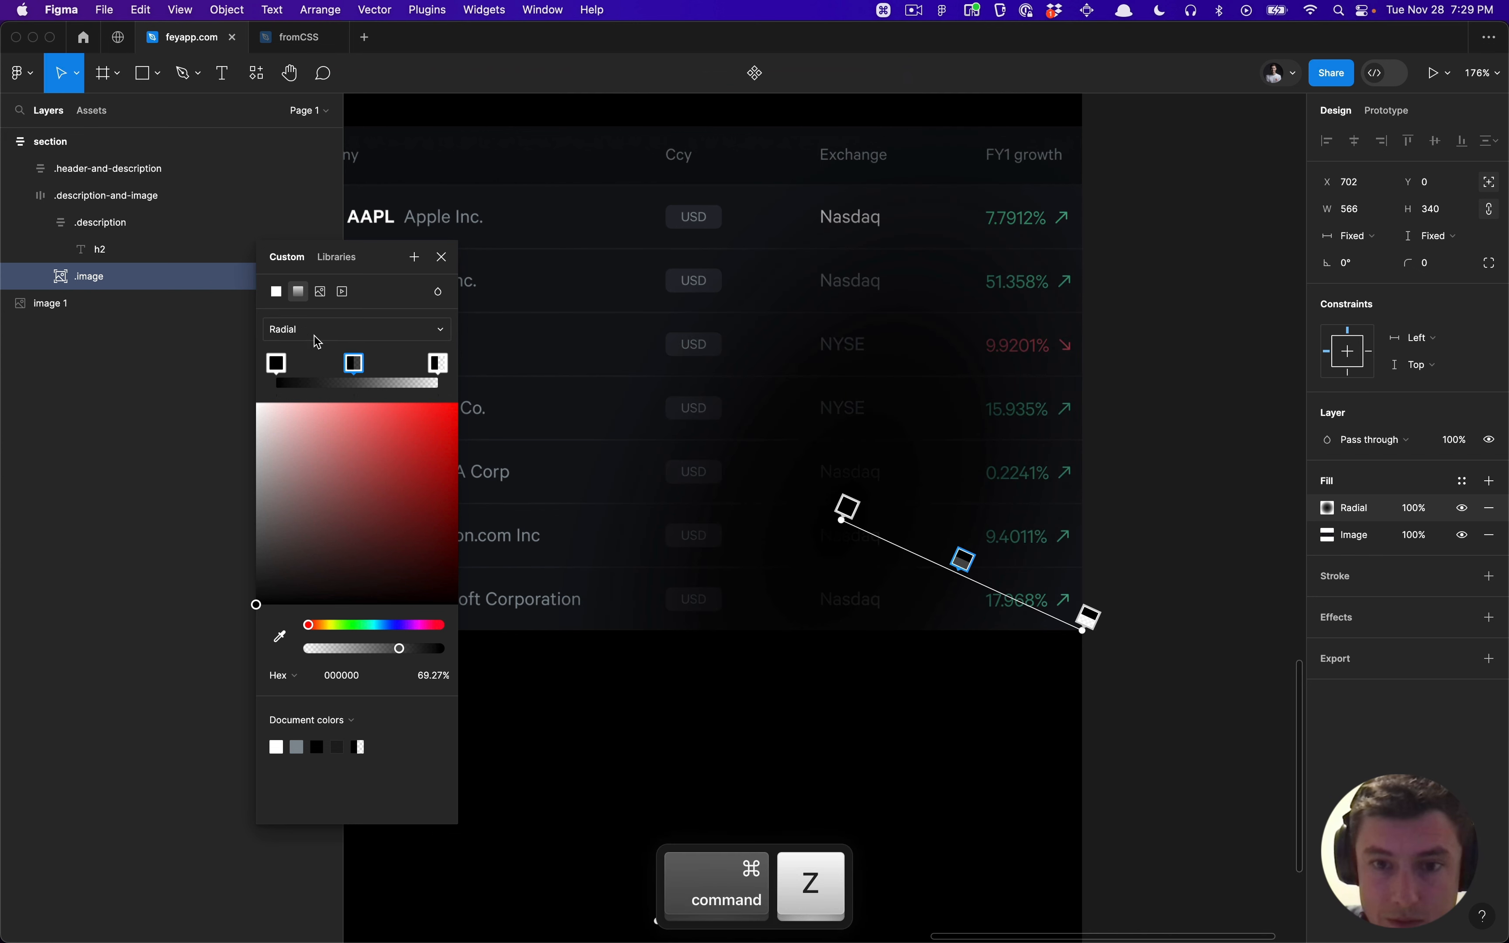
key(BackSpace)
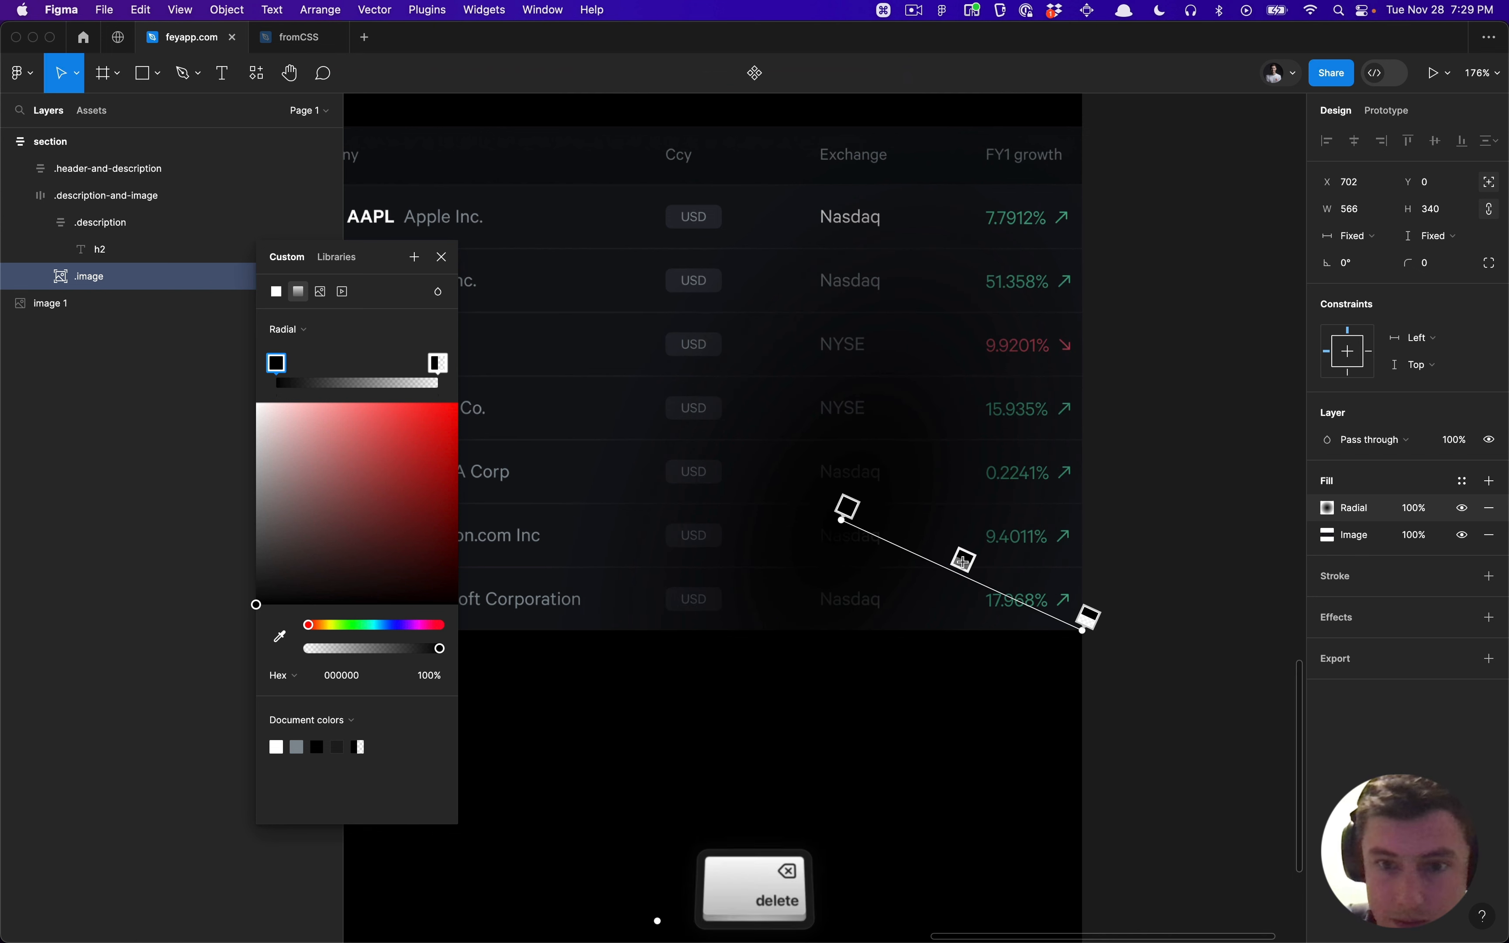
click(963, 562)
key(BackSpace)
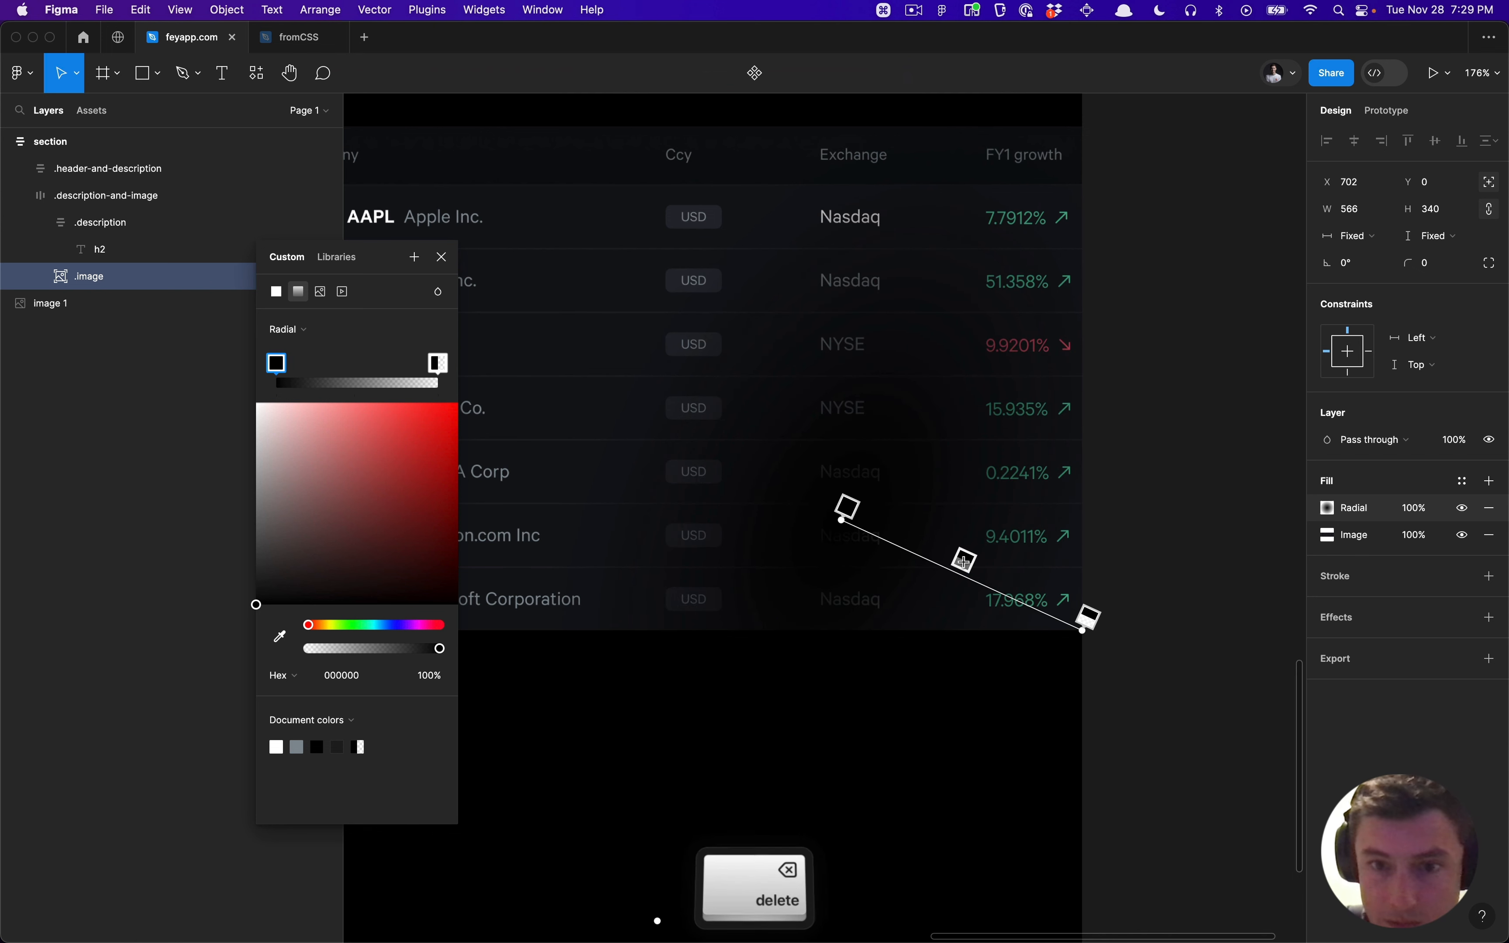
Step: Change the overlay fill to a linear gradient with its opaque end beyond the image's right edge, and add a middle stop
click(325, 329)
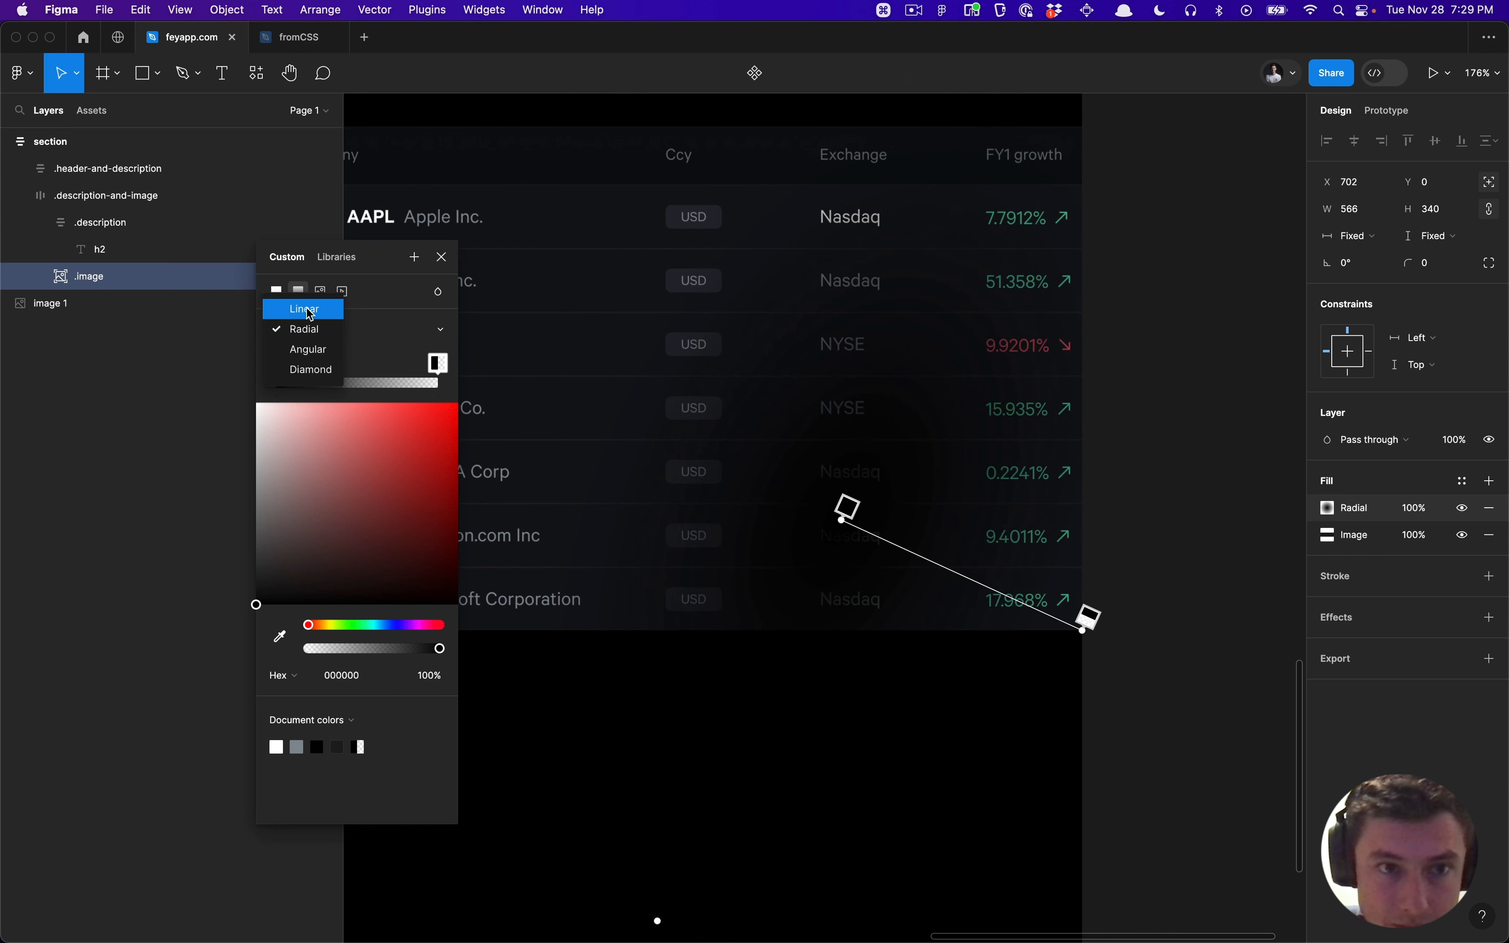
click(307, 309)
drag(603, 409, 1253, 631)
click(1159, 631)
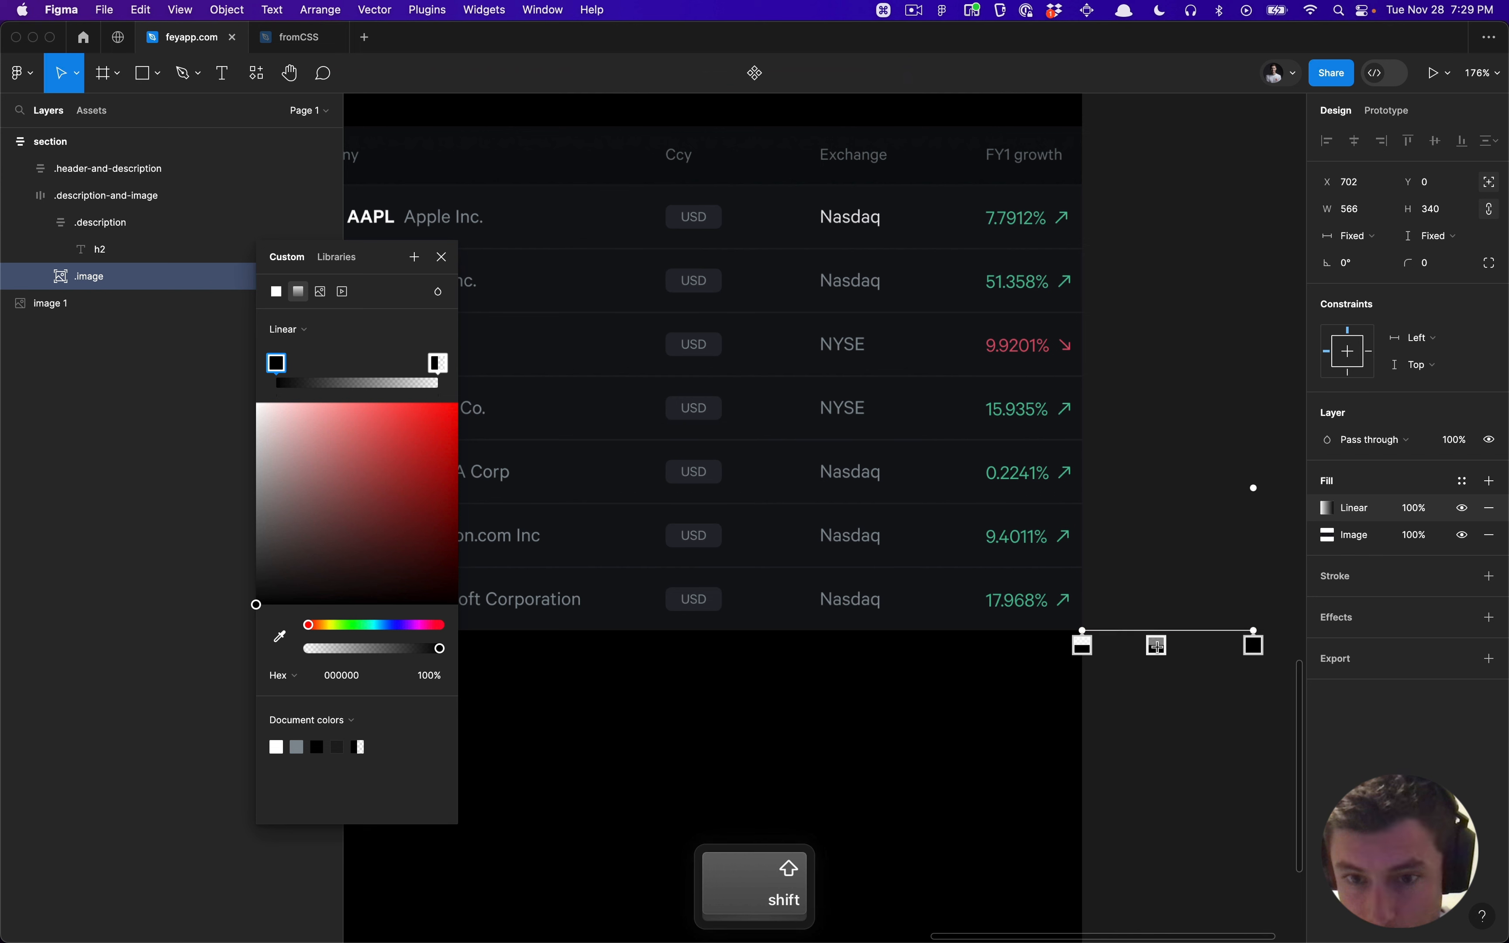
drag(1157, 630, 1067, 540)
key(super+z)
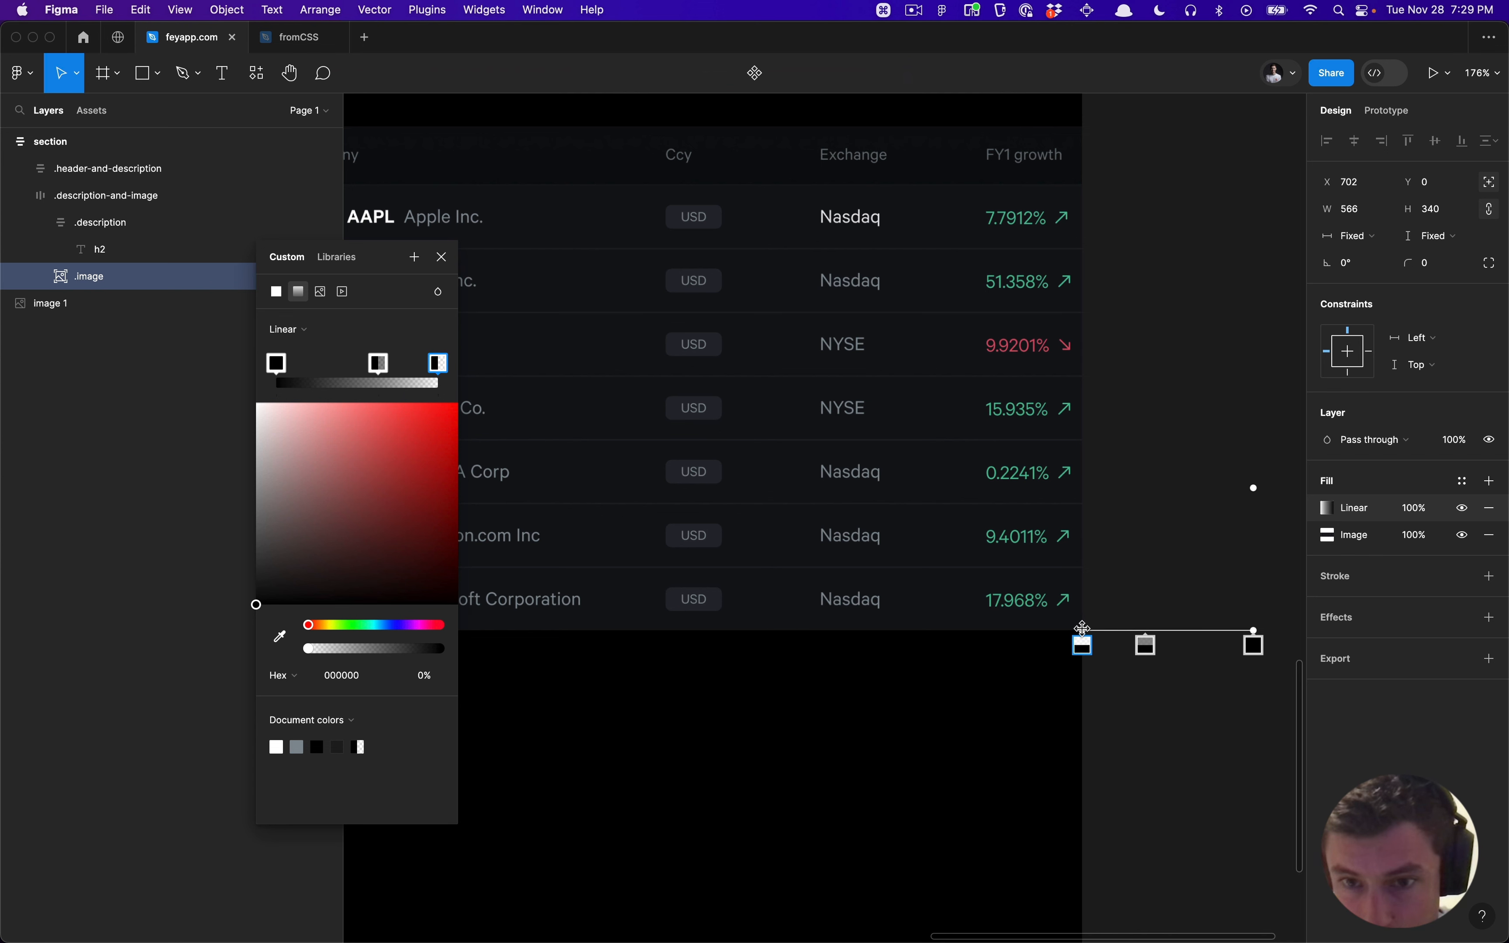
Step: Stretch the linear gradient from its transparent end between the Company and Ccy columns to its opaque end at the image's right edge
drag(1082, 631, 734, 433)
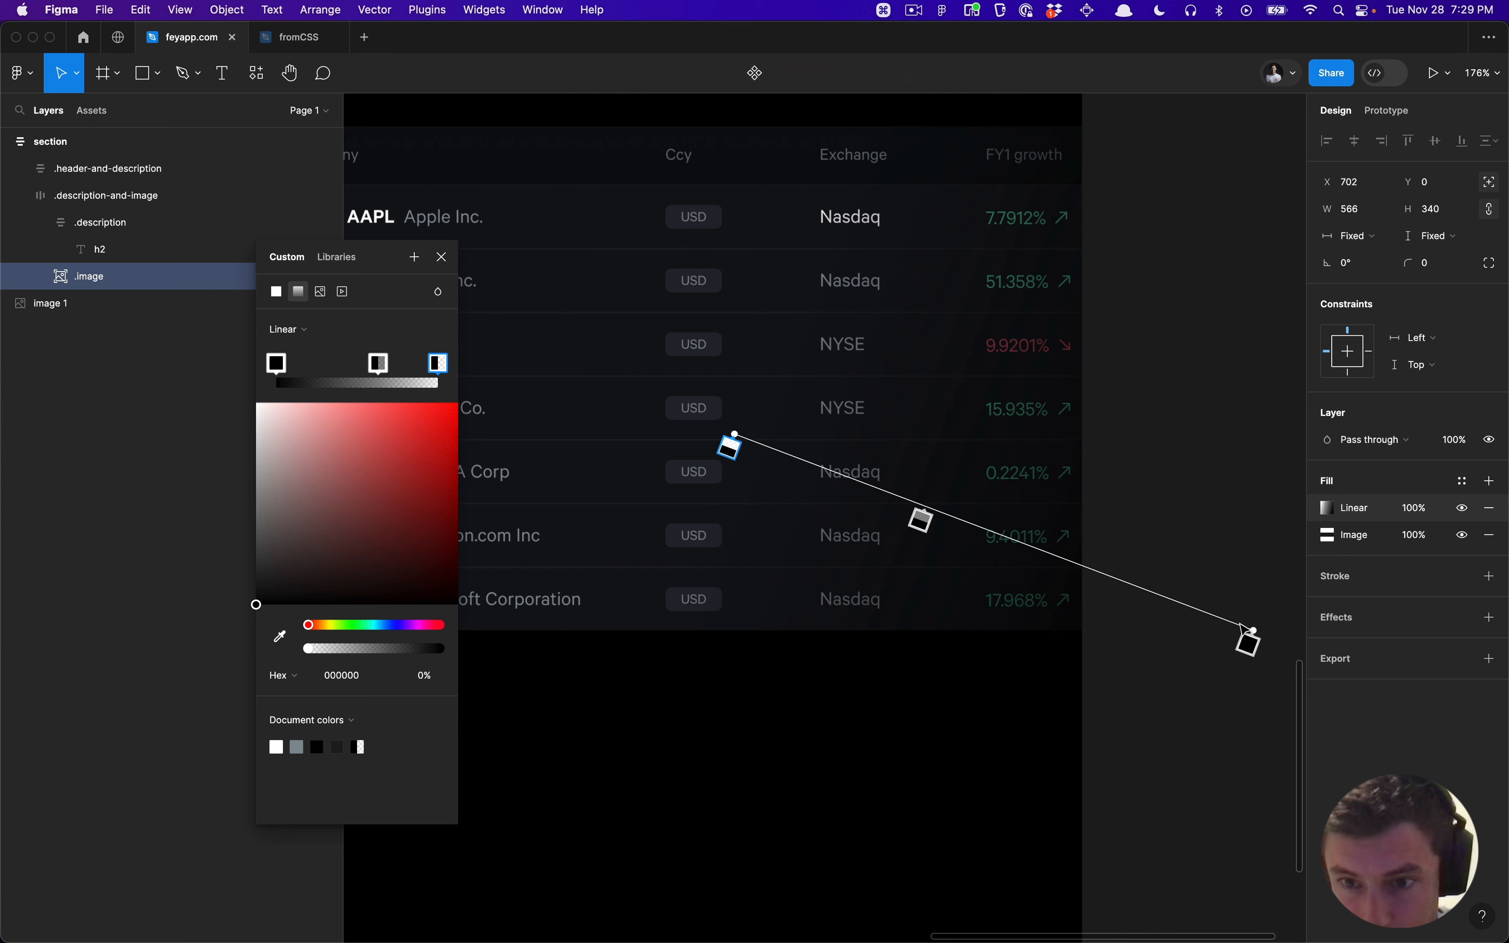
drag(1253, 626, 1081, 431)
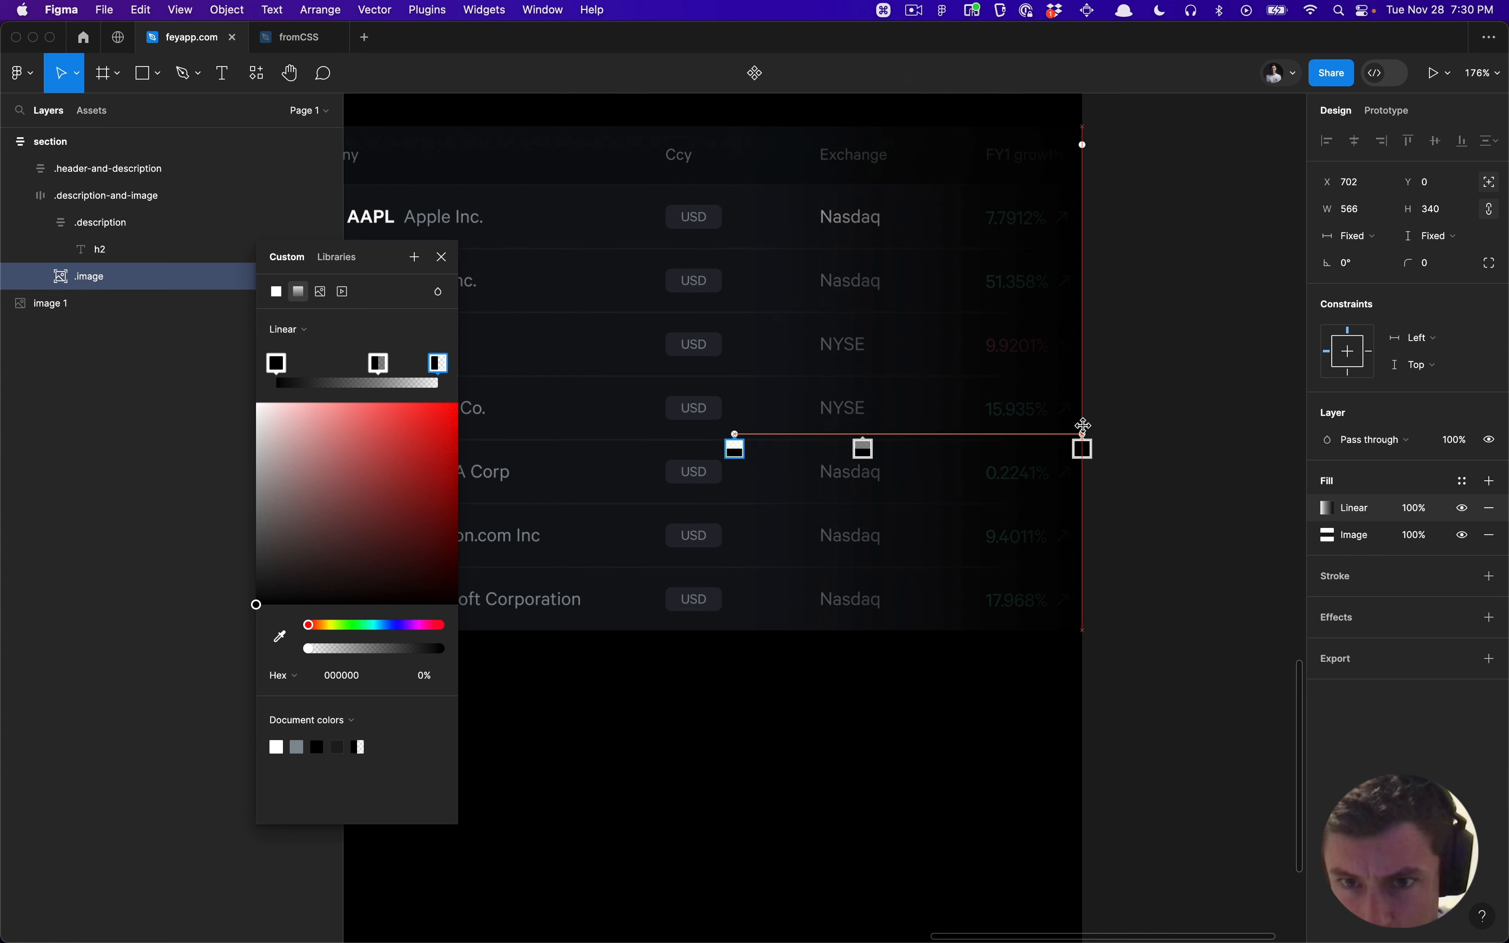
drag(736, 431, 580, 444)
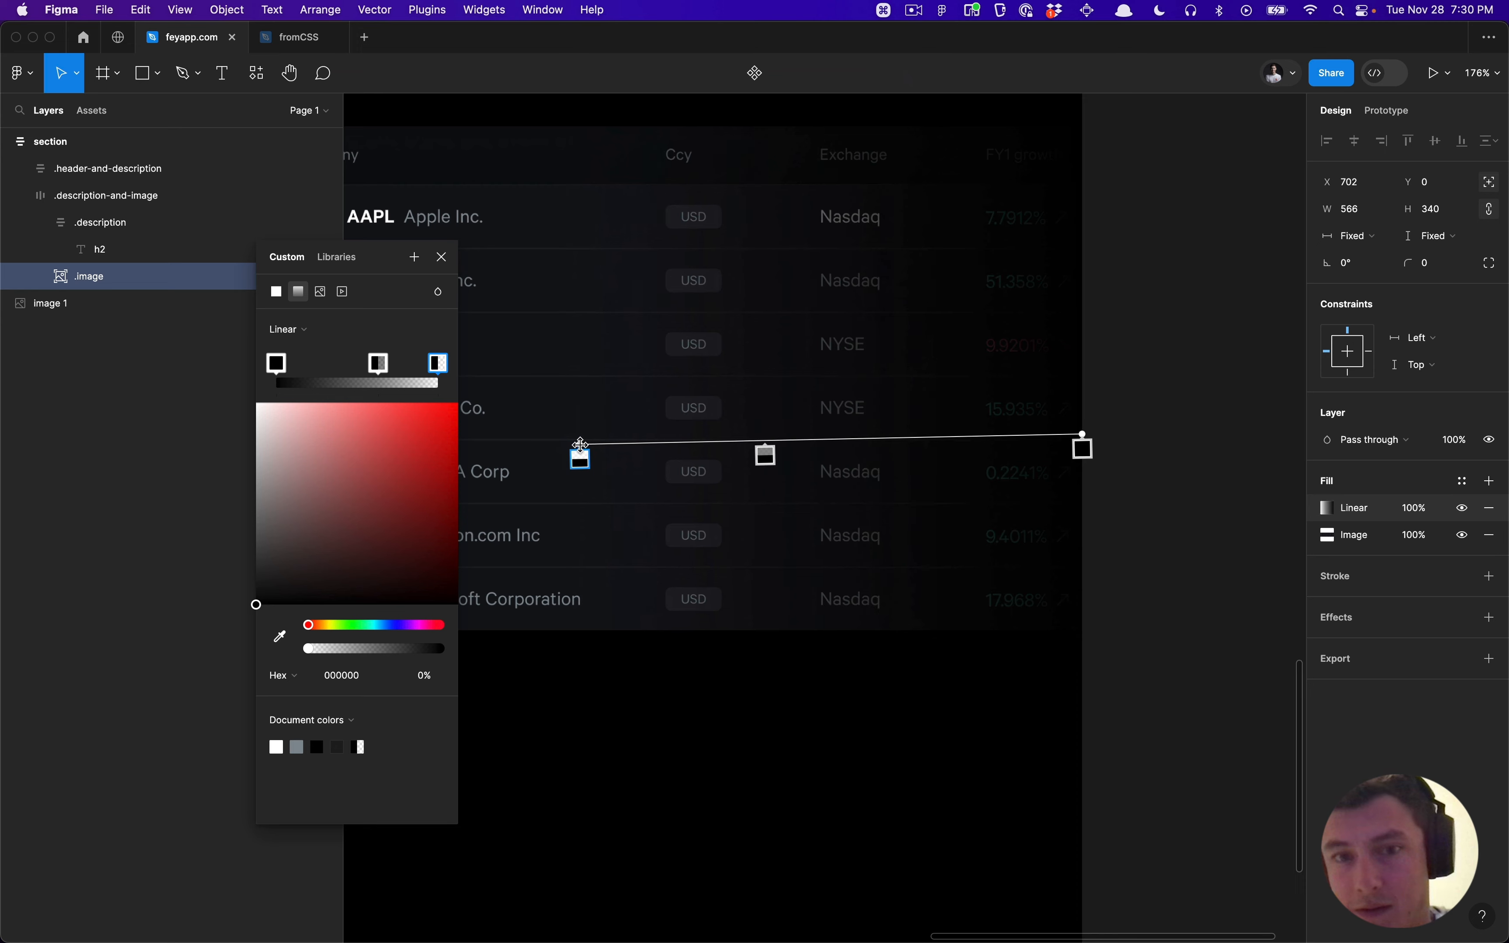
Step: Close the fill settings to check the faded table within the whole section, and select the .image layer again
scroll(581, 444, down, 8)
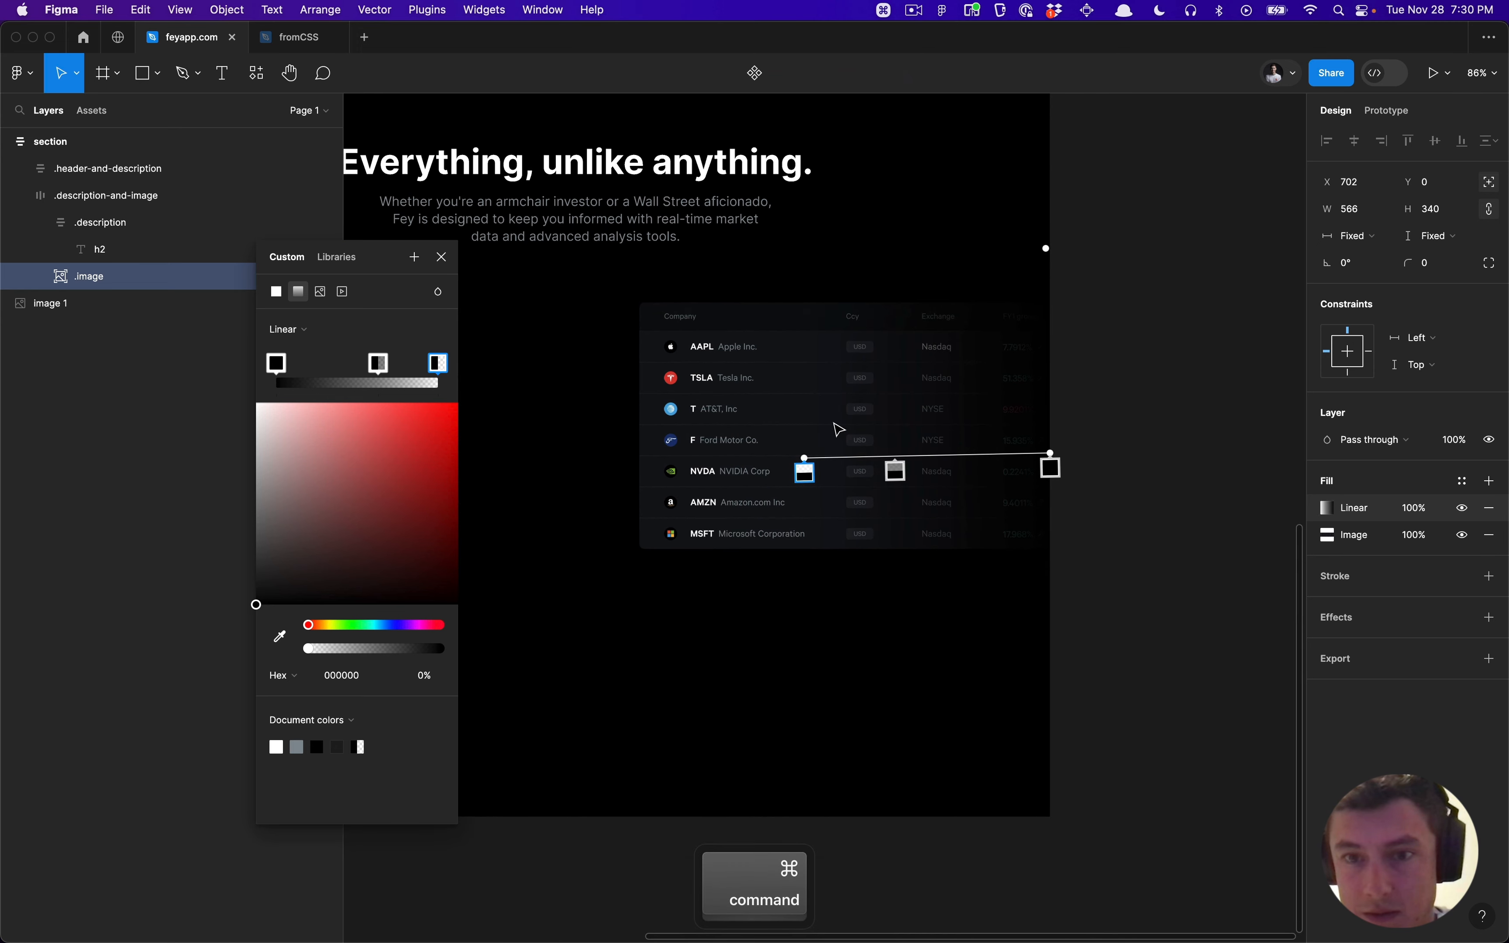
key(Escape)
key(Escape)
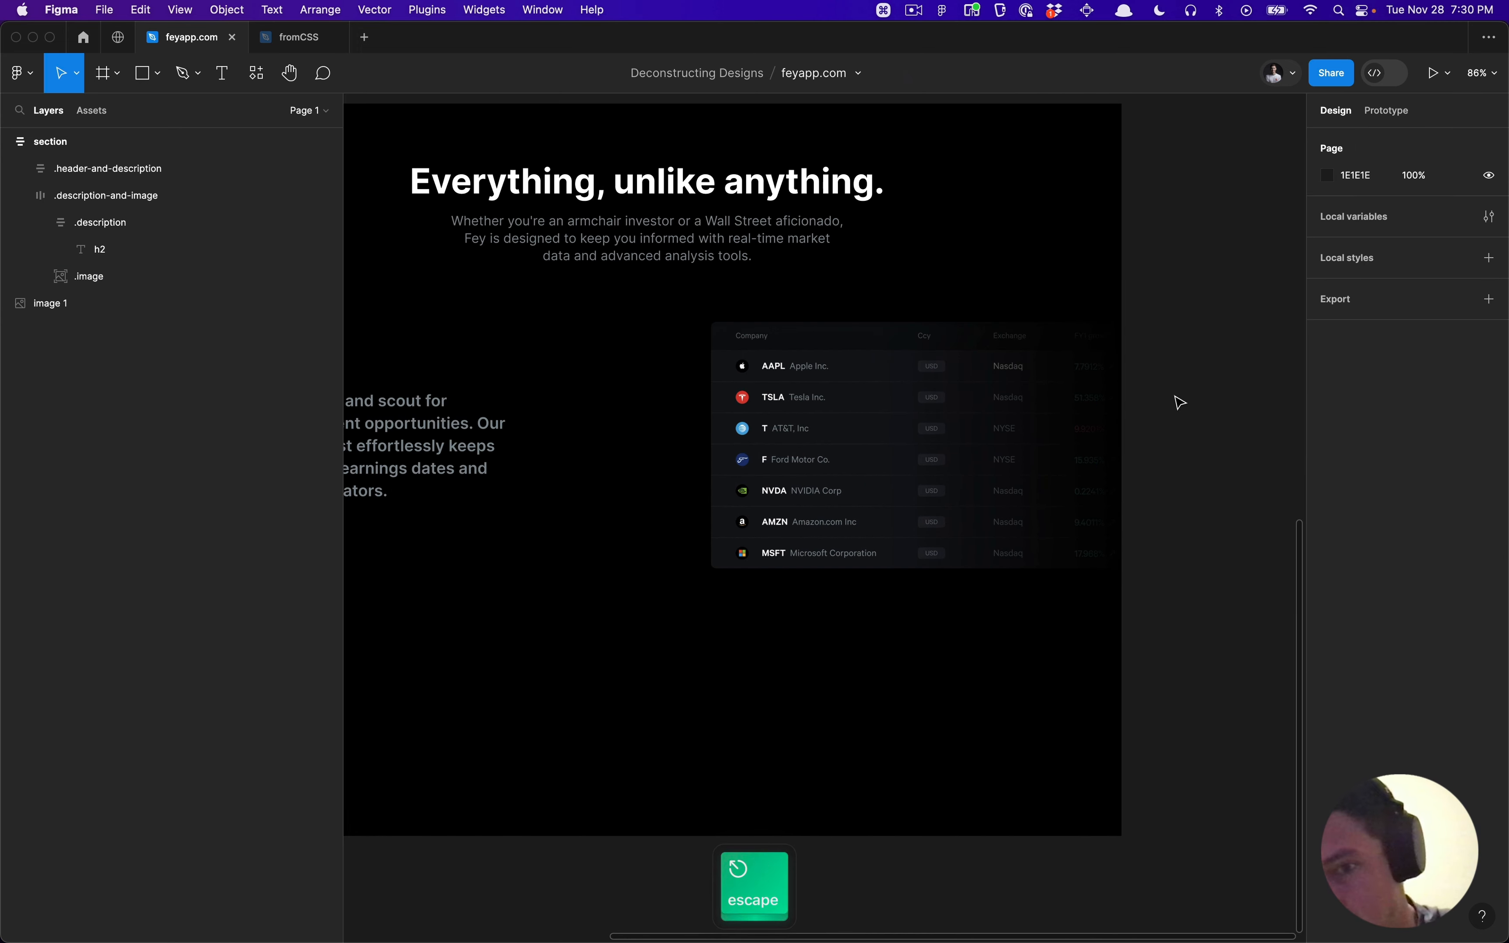
super+click(1051, 435)
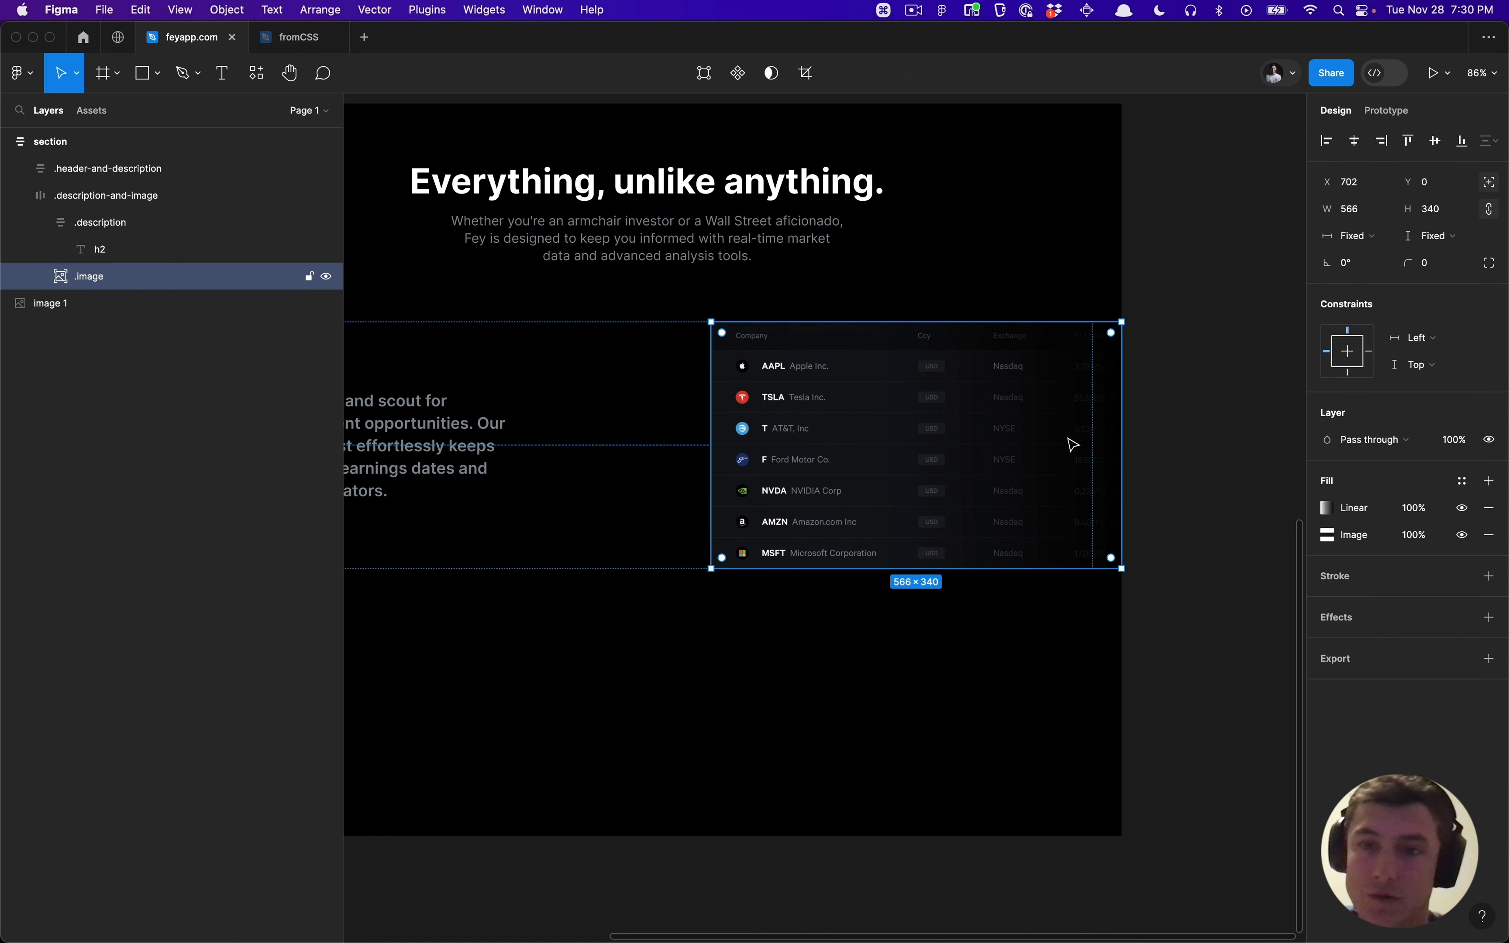
Step: Clear the selection and examine the finished section against the reference screenshot above it
click(1162, 467)
scroll(1221, 441, left, 2)
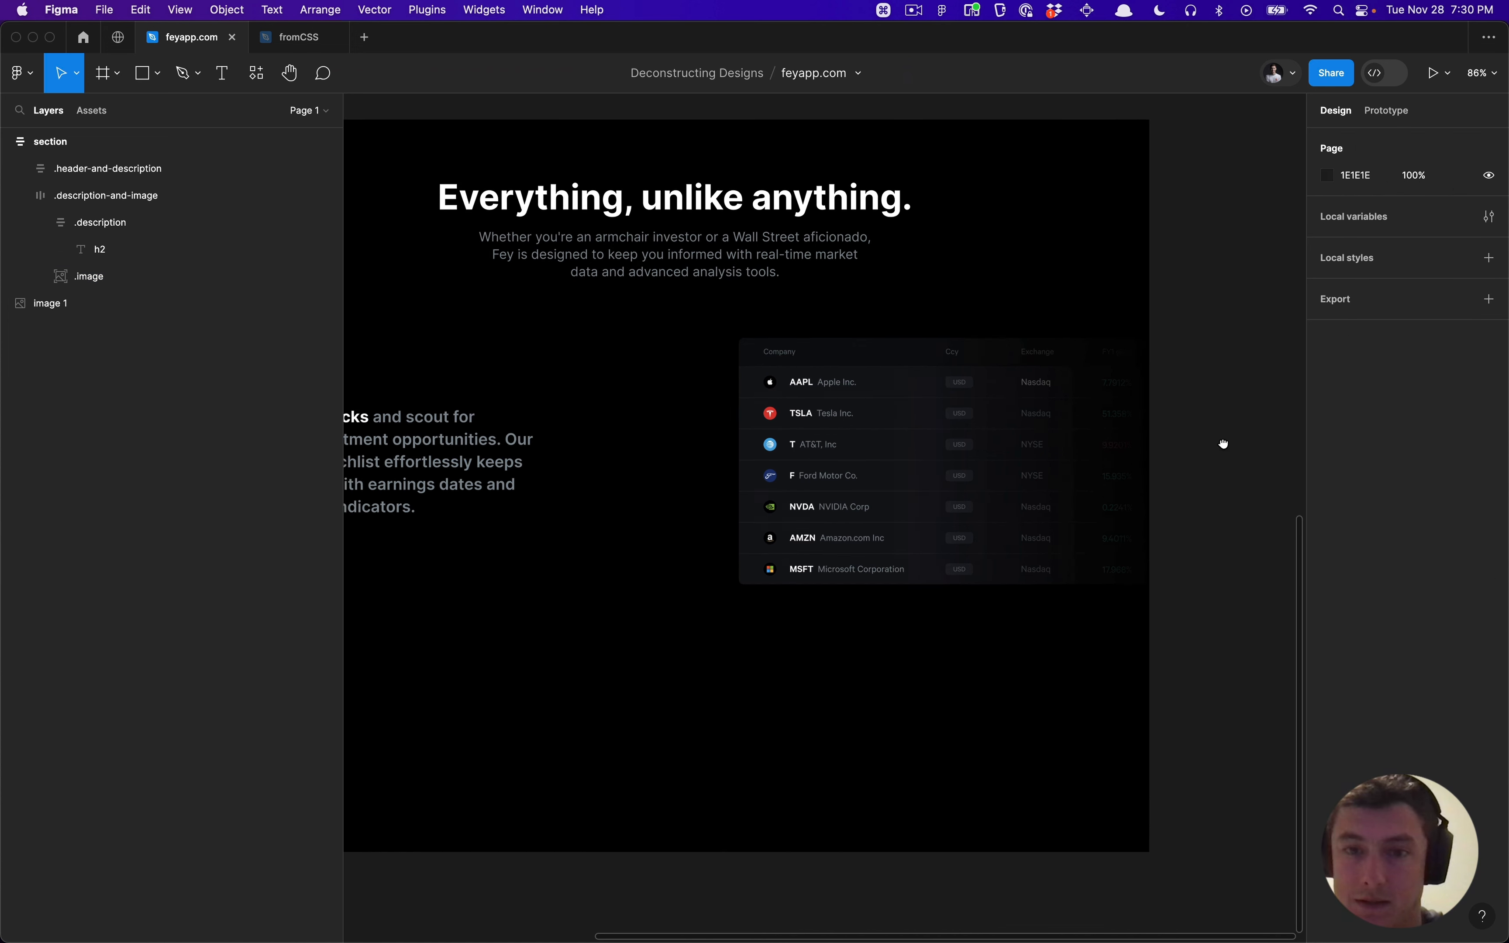
scroll(1122, 399, down, 3)
scroll(976, 347, up, 2)
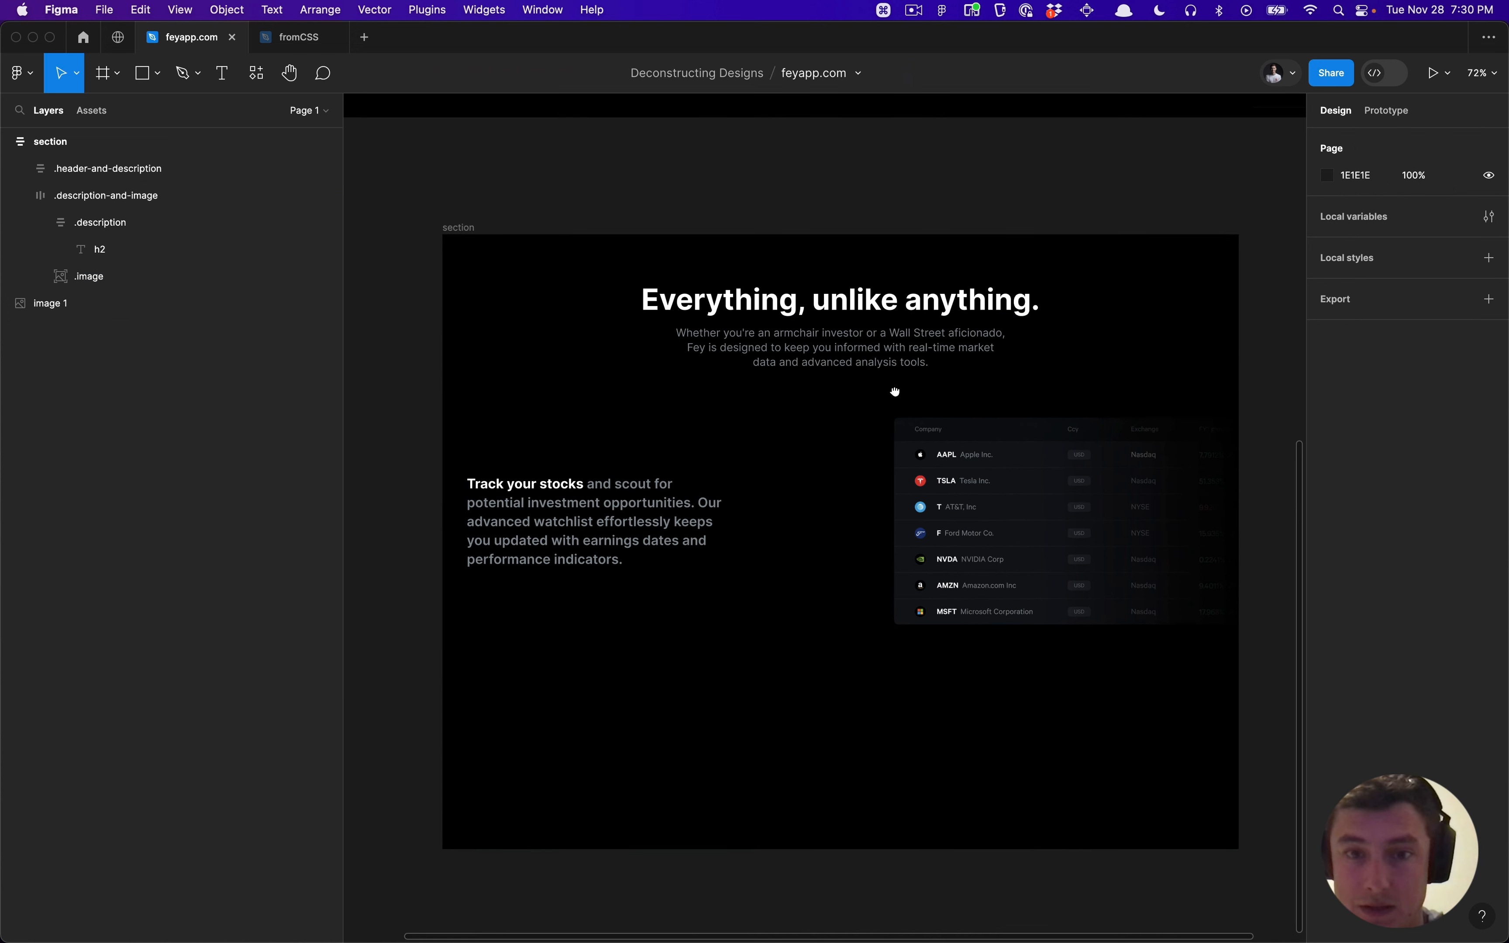
click(892, 450)
scroll(893, 450, up, 2)
scroll(846, 443, down, 3)
scroll(846, 442, up, 6)
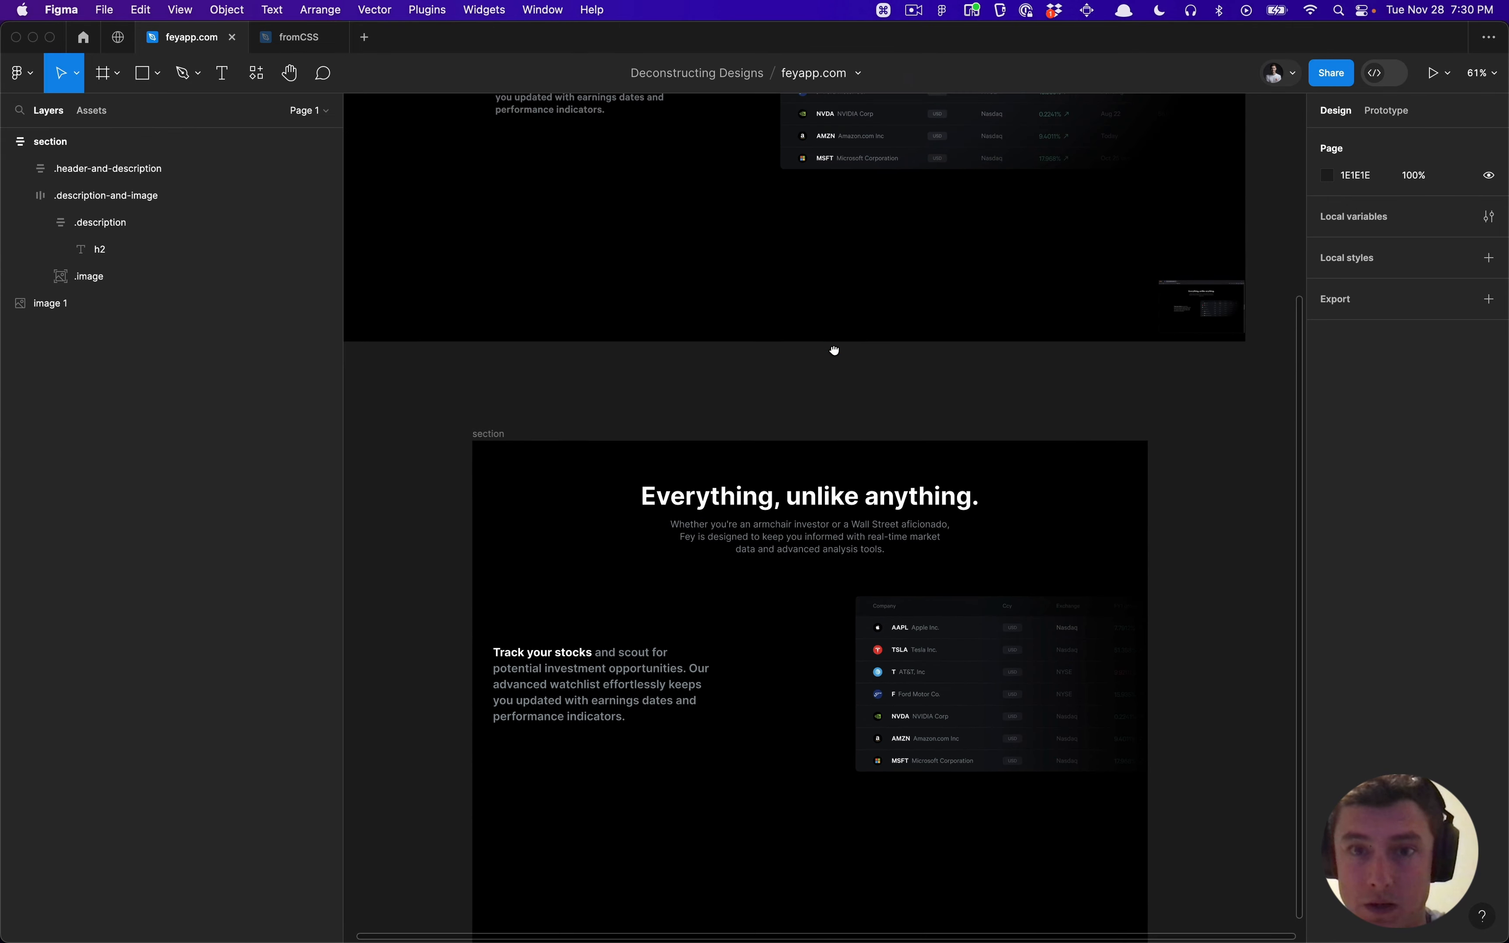
click(848, 577)
click(848, 608)
scroll(849, 617, down, 3)
drag(849, 633, 801, 353)
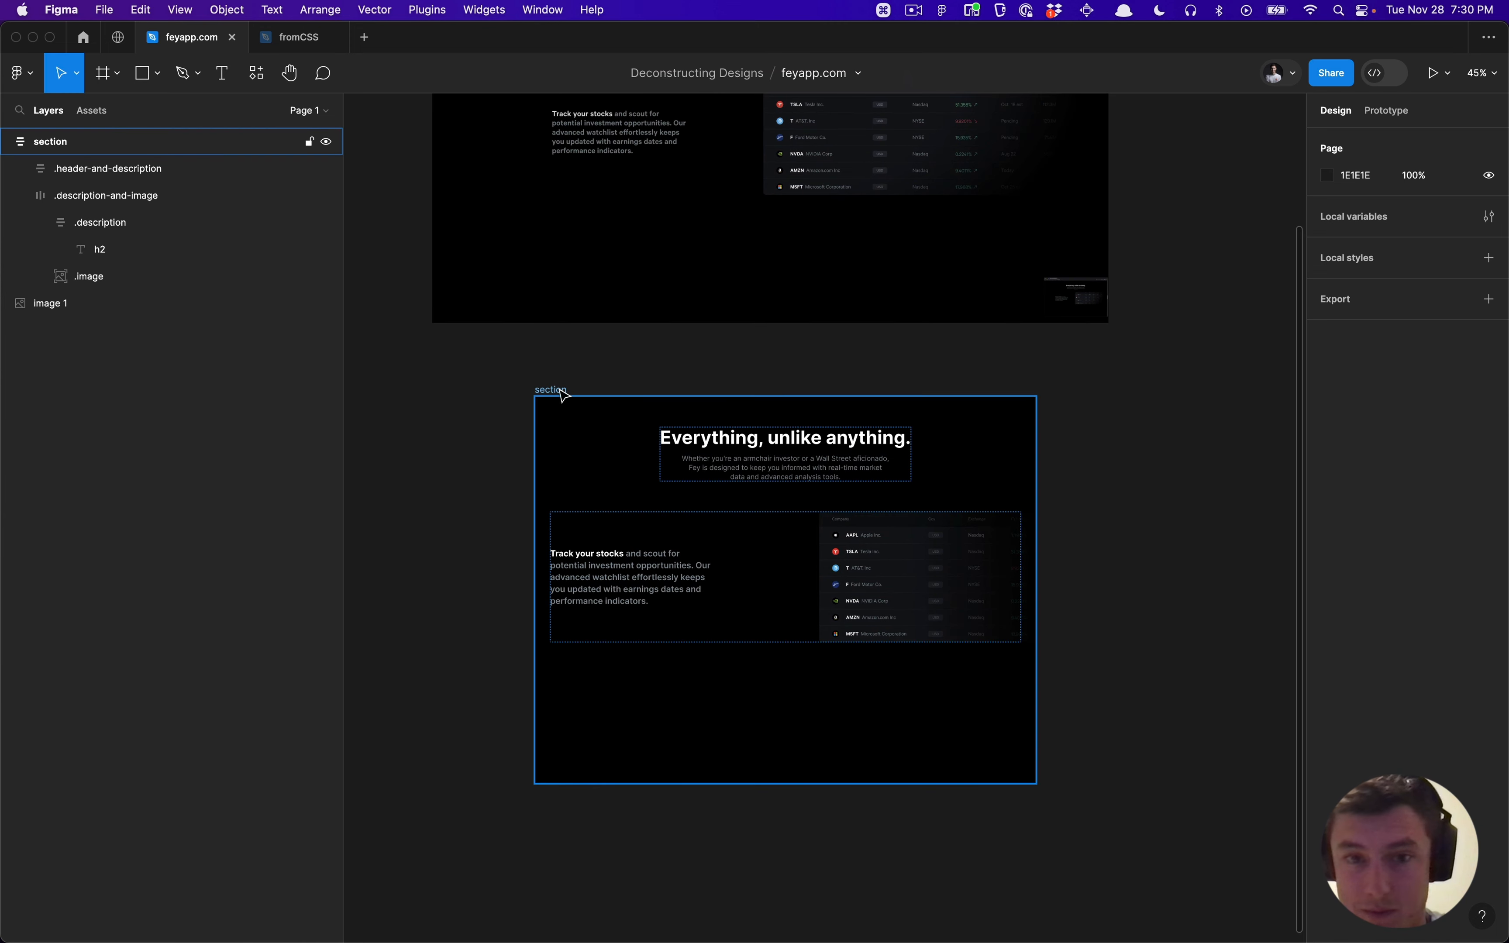
Step: Switch to Firefox, close the current tab, and examine the live "Everything, unlike anything." section on feyapp.com
click(577, 392)
key(super+Tab)
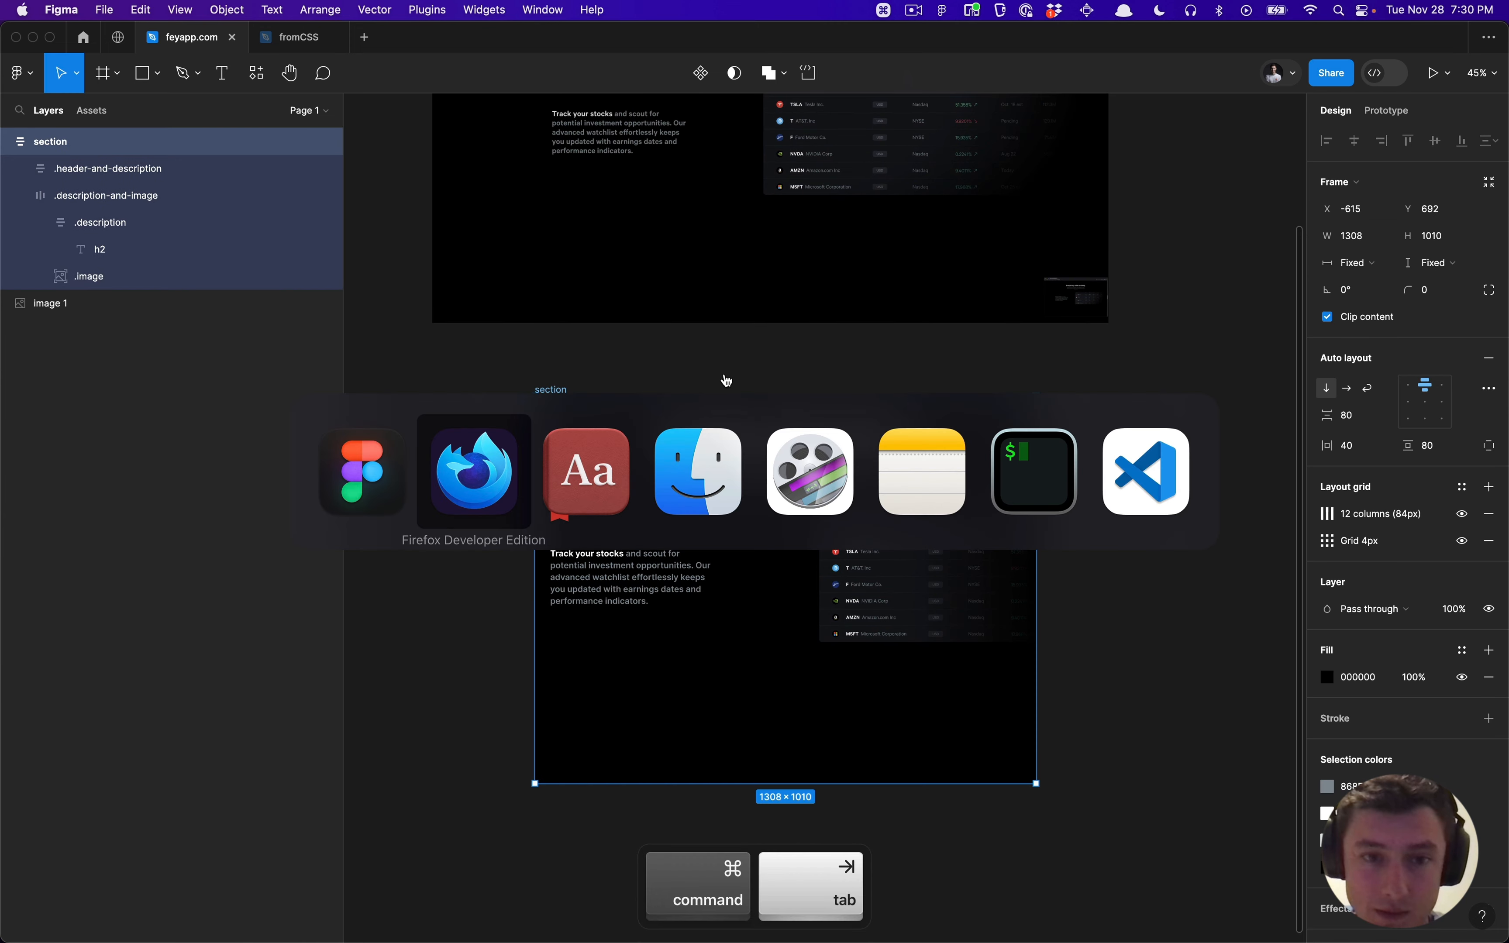
key(super+w)
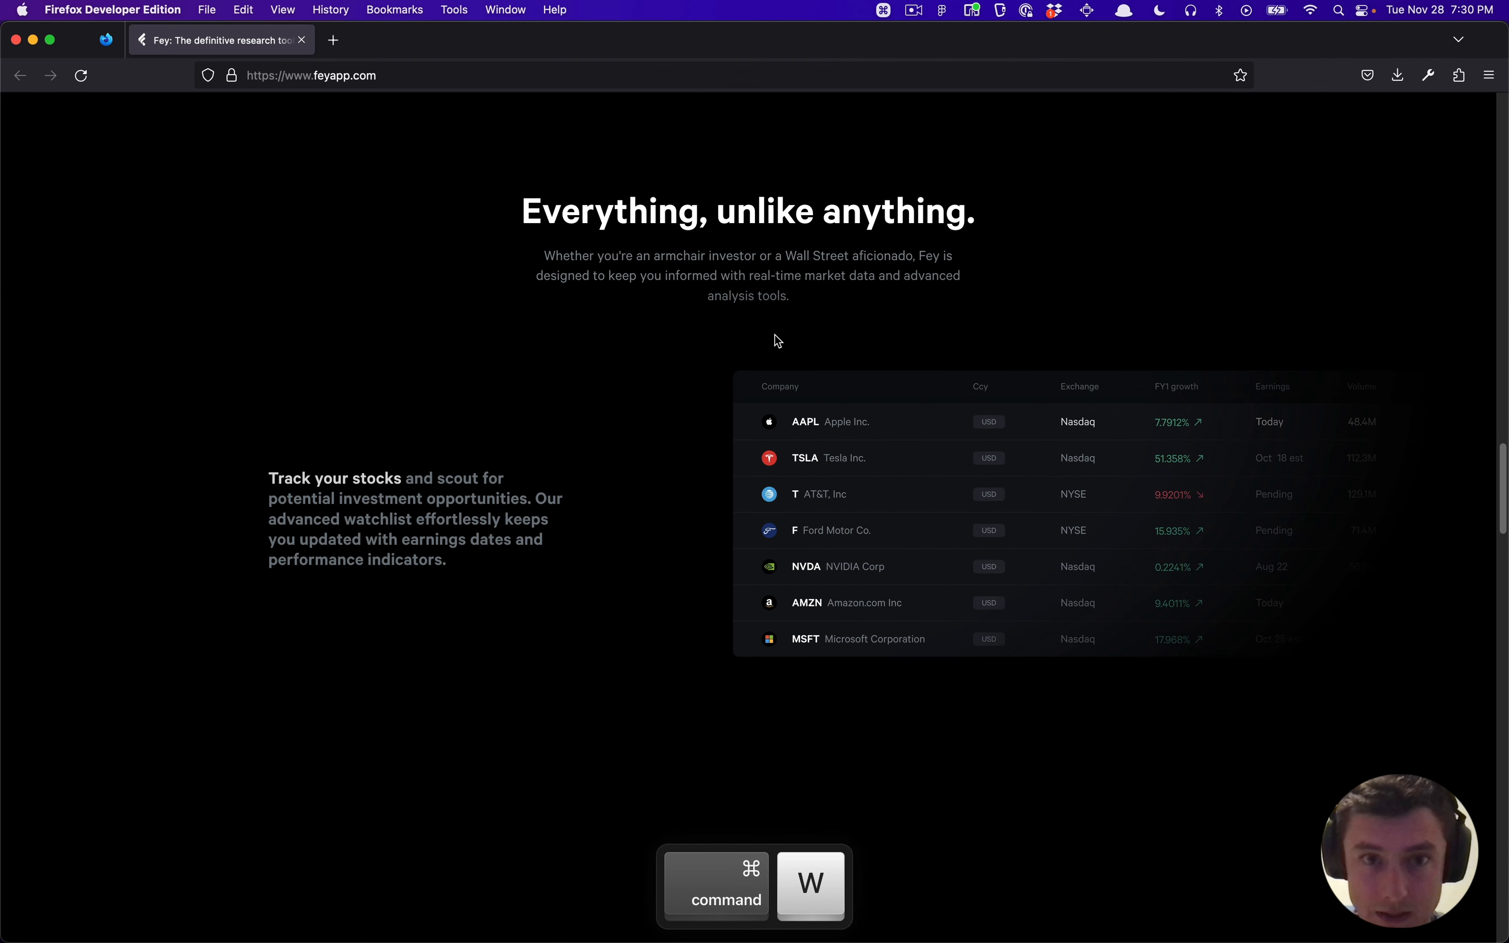
scroll(664, 309, up, 2)
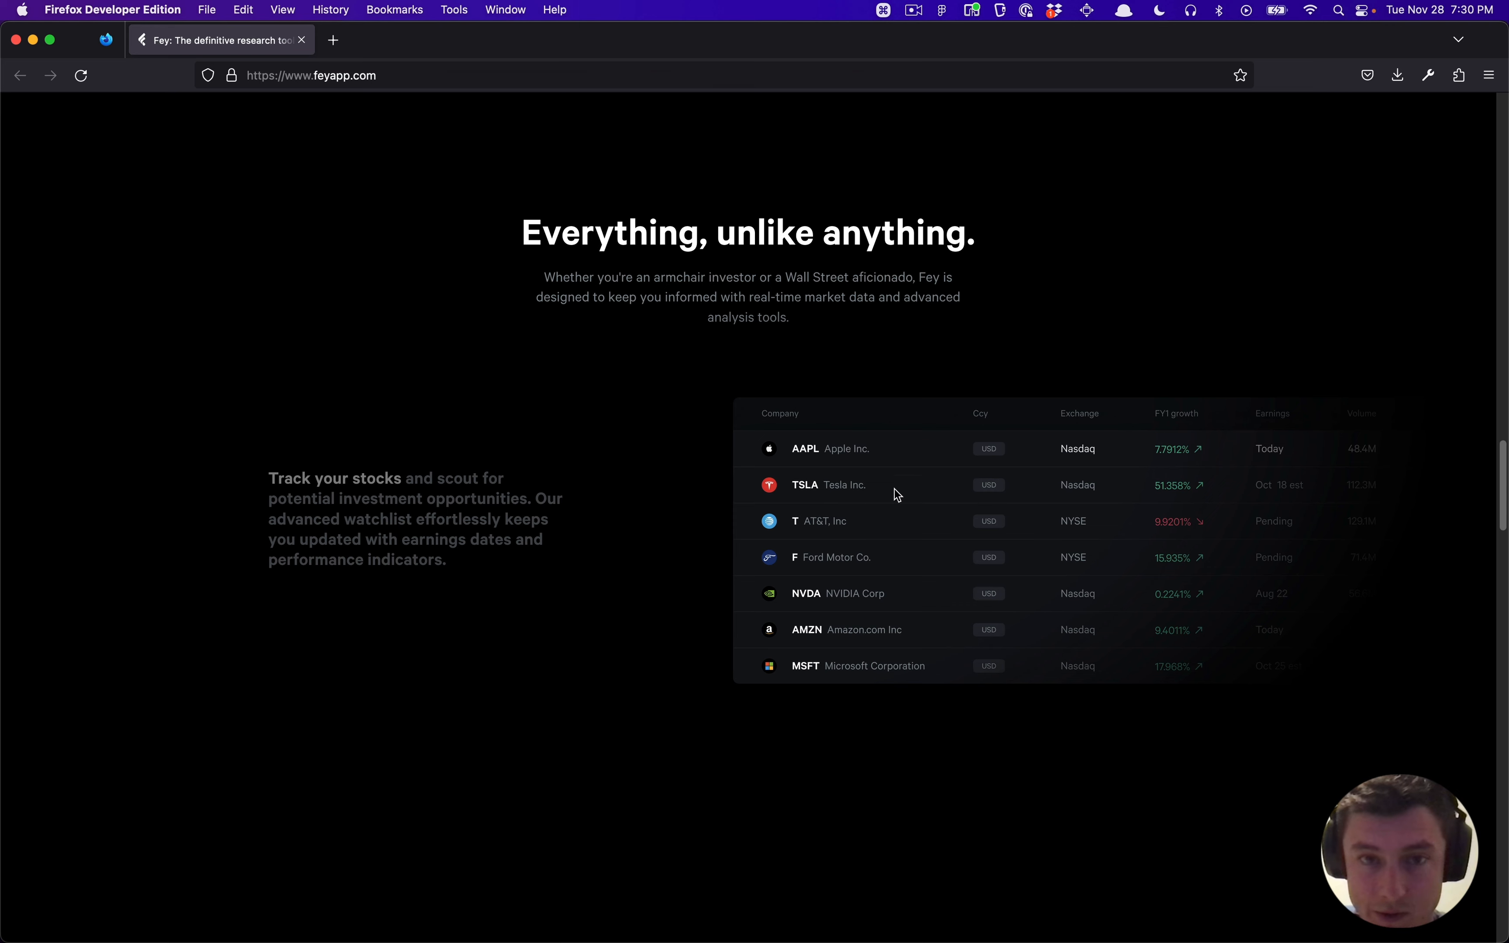
Step: Switch back to Figma and centre the section frame's auto layout content both vertically and horizontally
key(super+Tab)
click(734, 367)
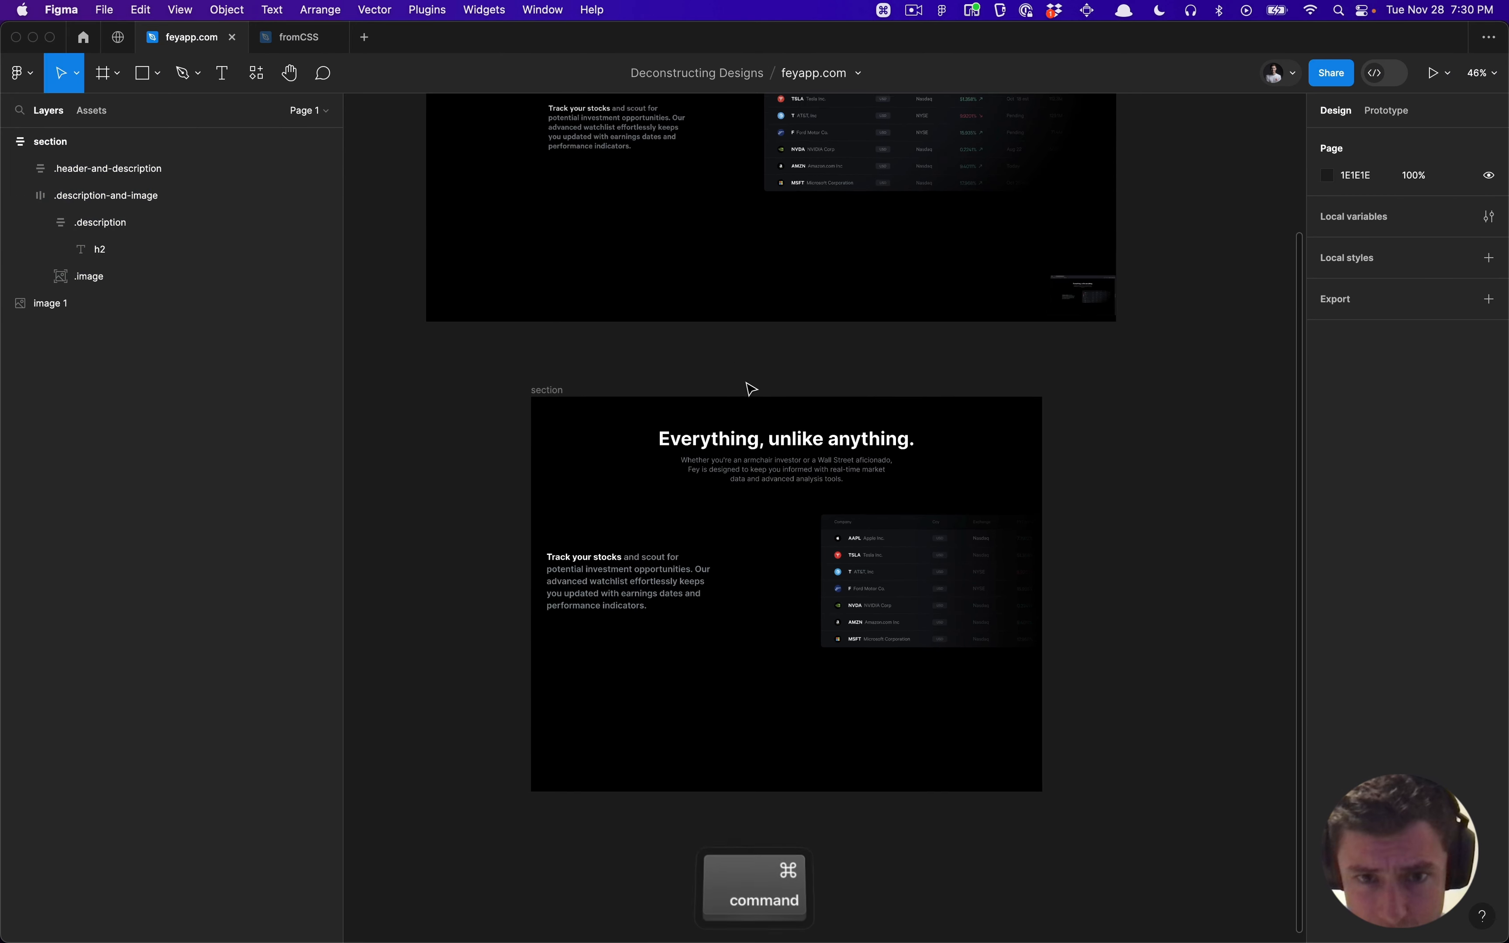
scroll(747, 391, down, 2)
scroll(743, 352, down, 2)
click(493, 336)
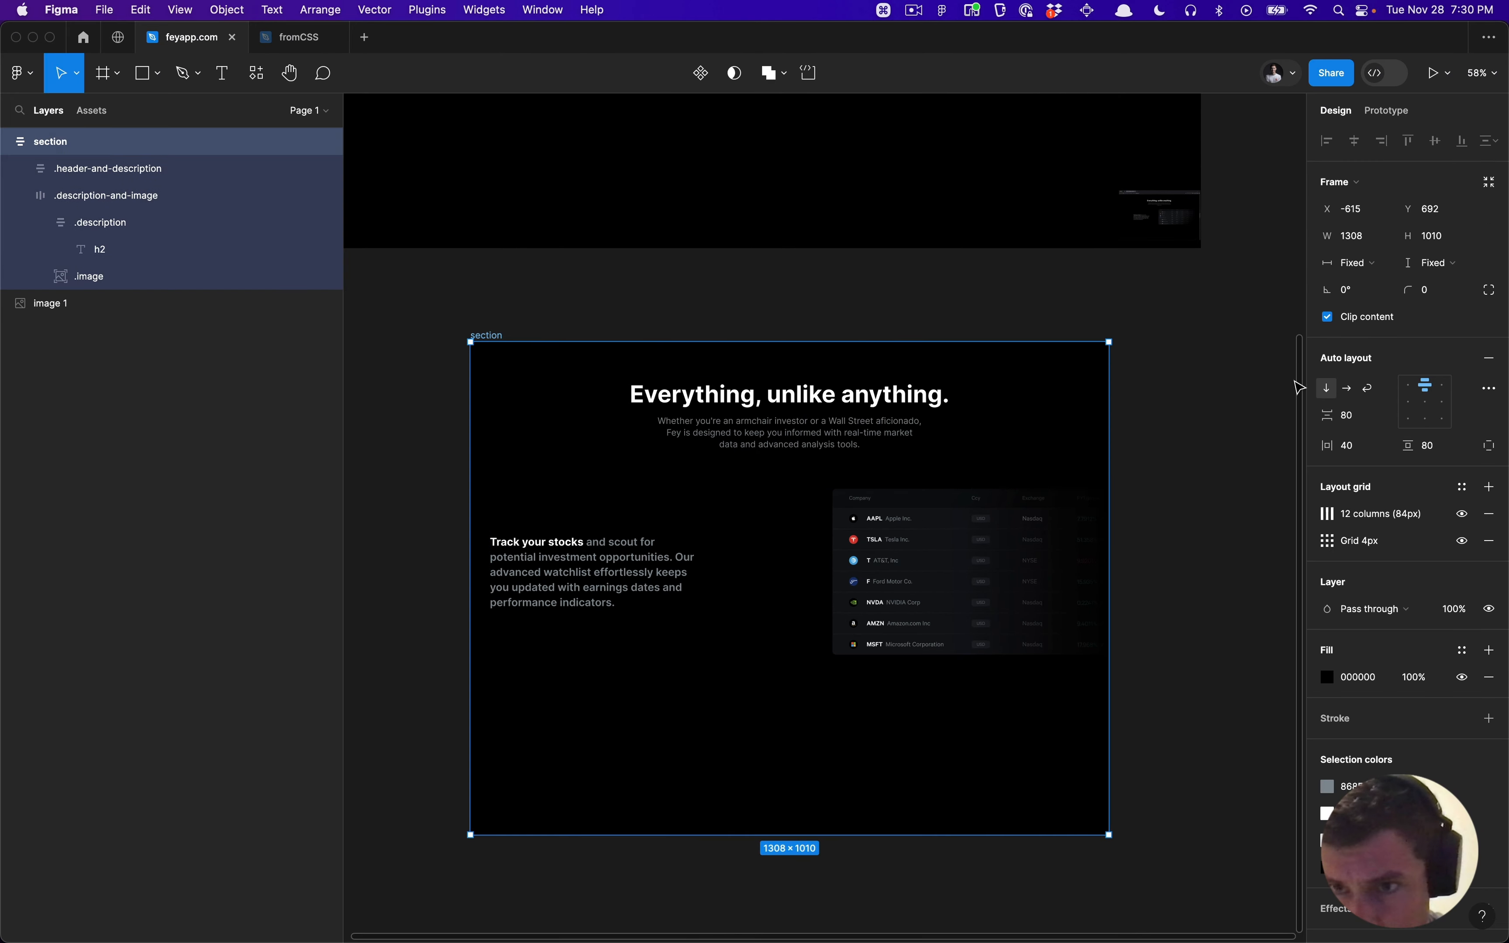
click(1429, 401)
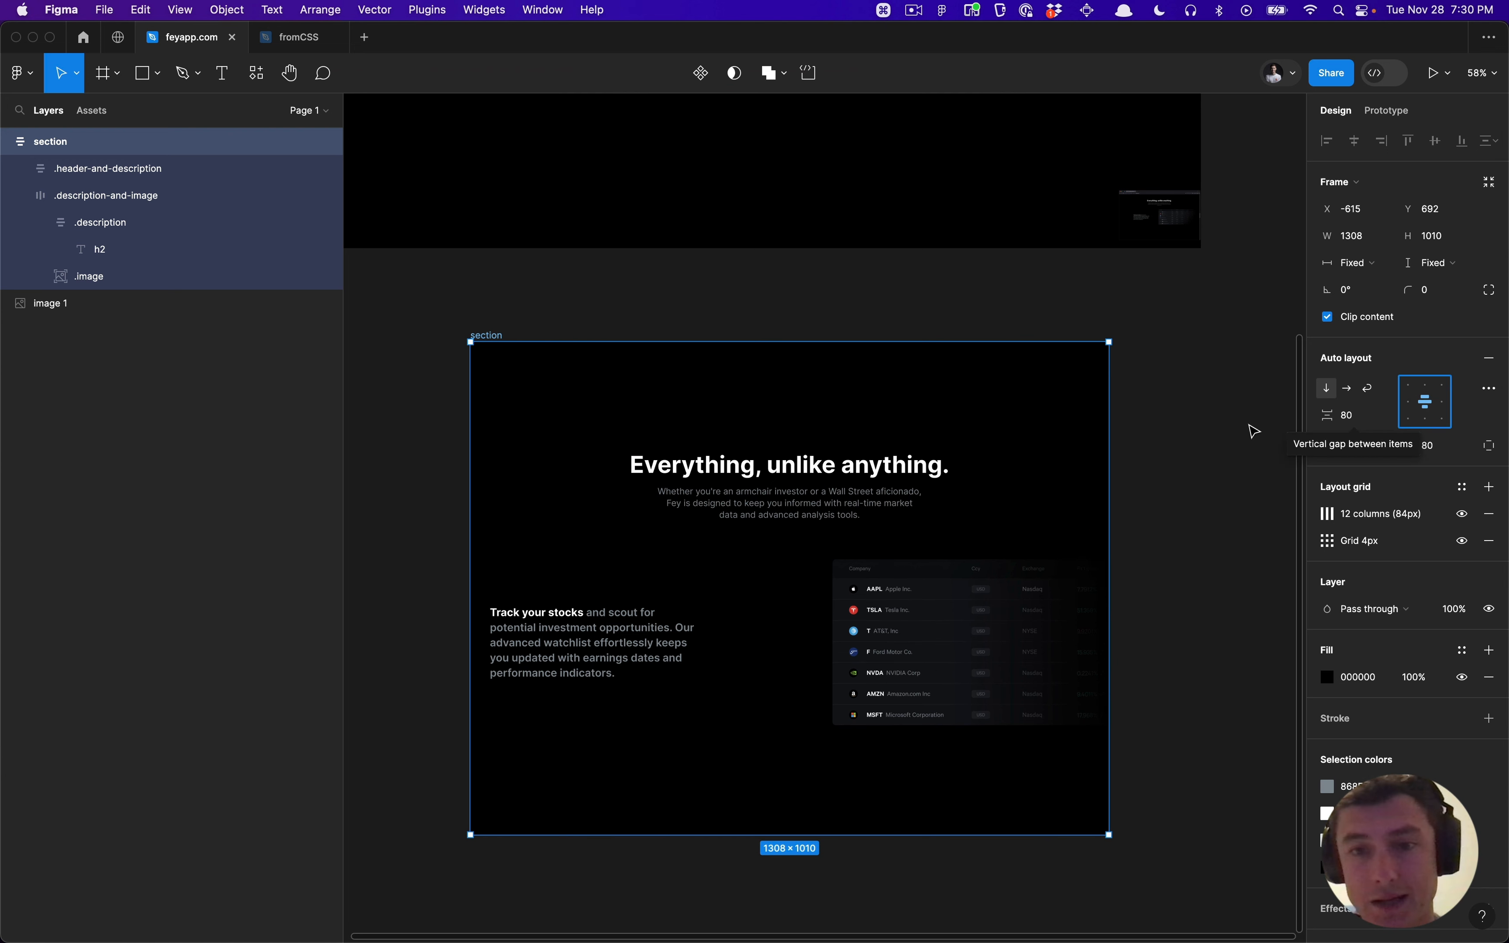
click(1212, 447)
scroll(1192, 316, down, 4)
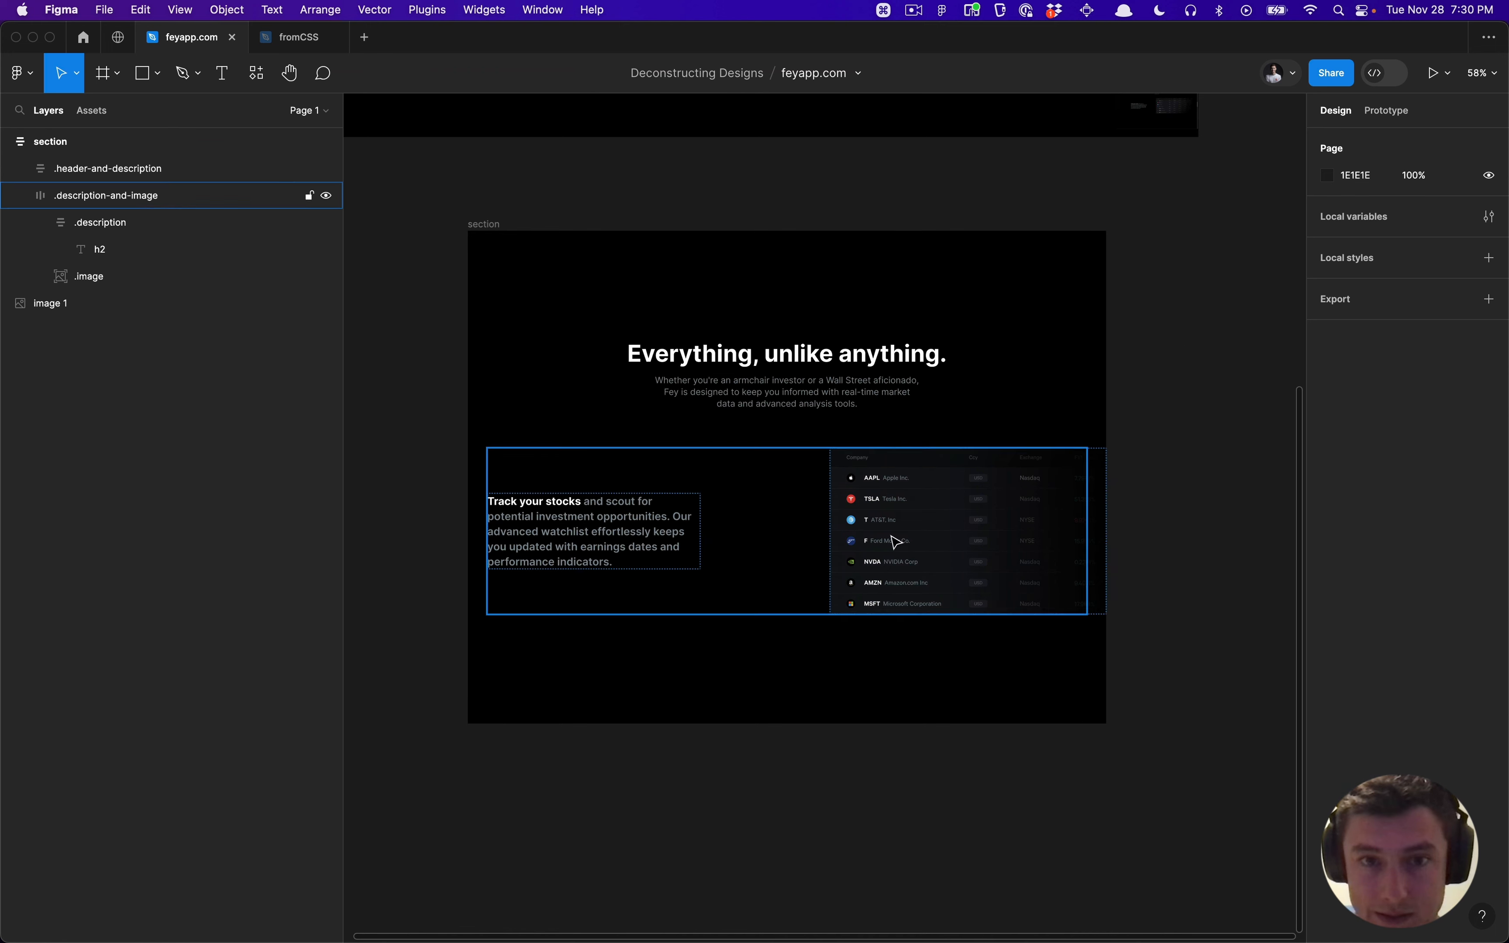
Step: Present the section frame in the prototype view to check it, and return to the design file
click(712, 284)
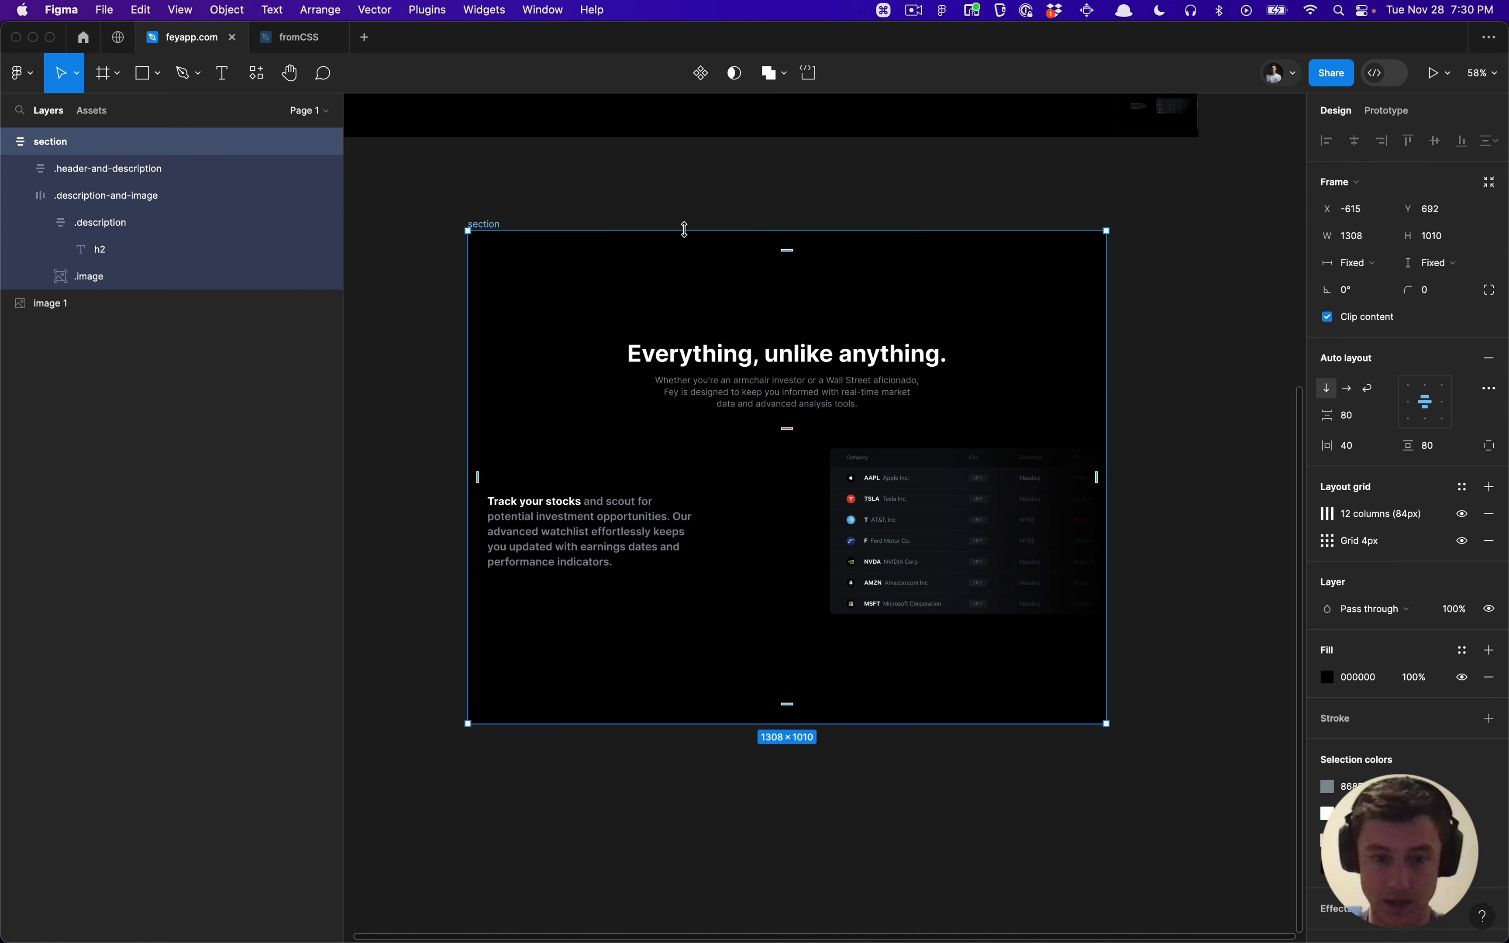
key(2)
key(cmd+z)
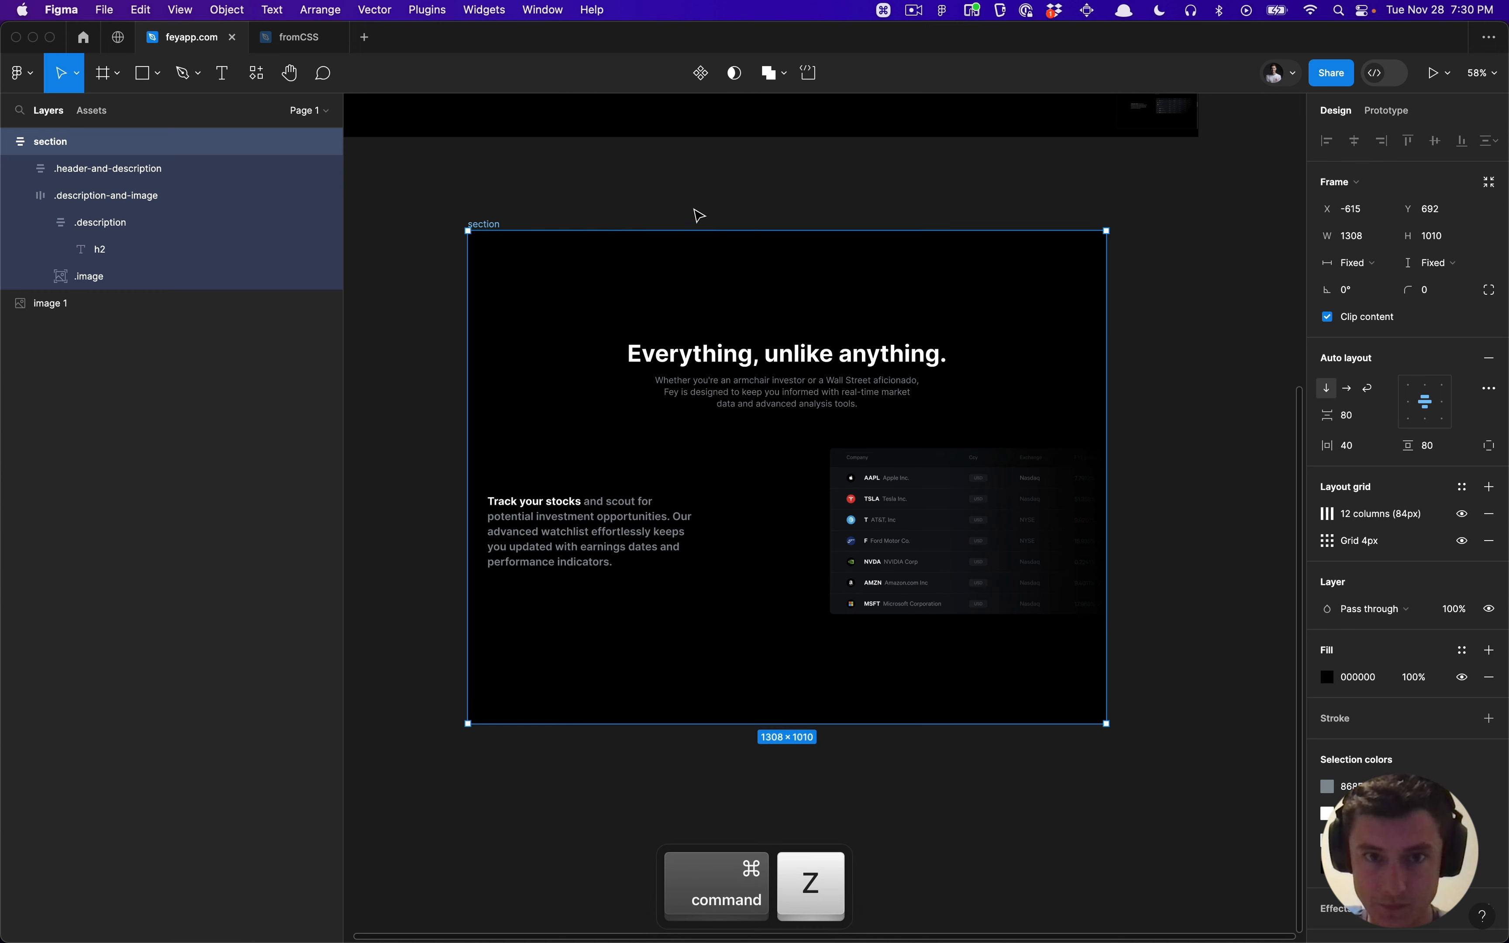
click(1432, 72)
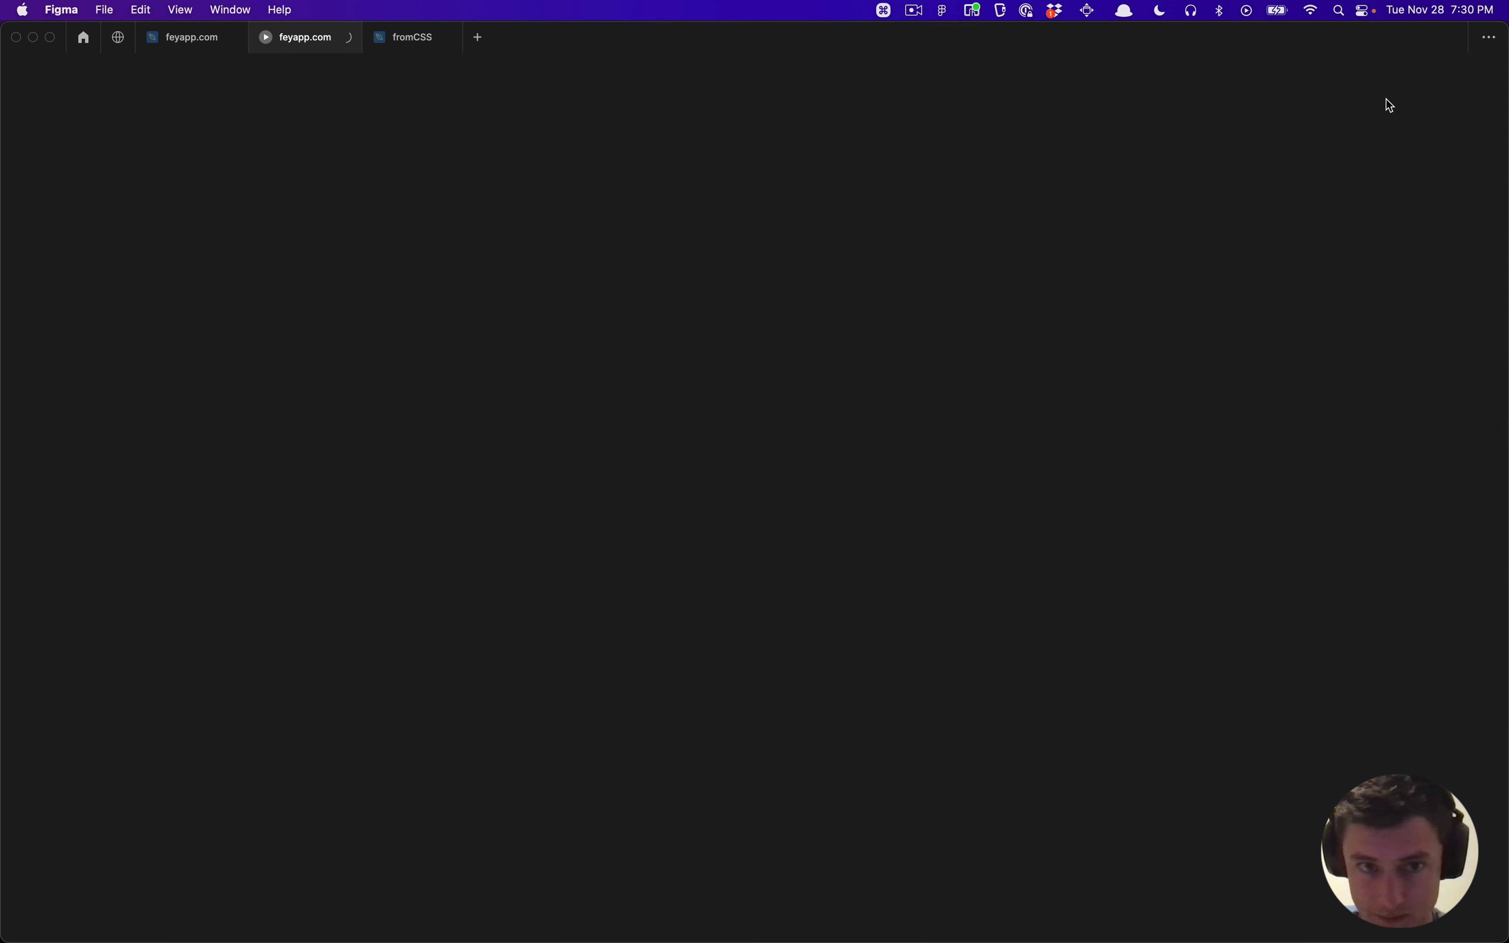
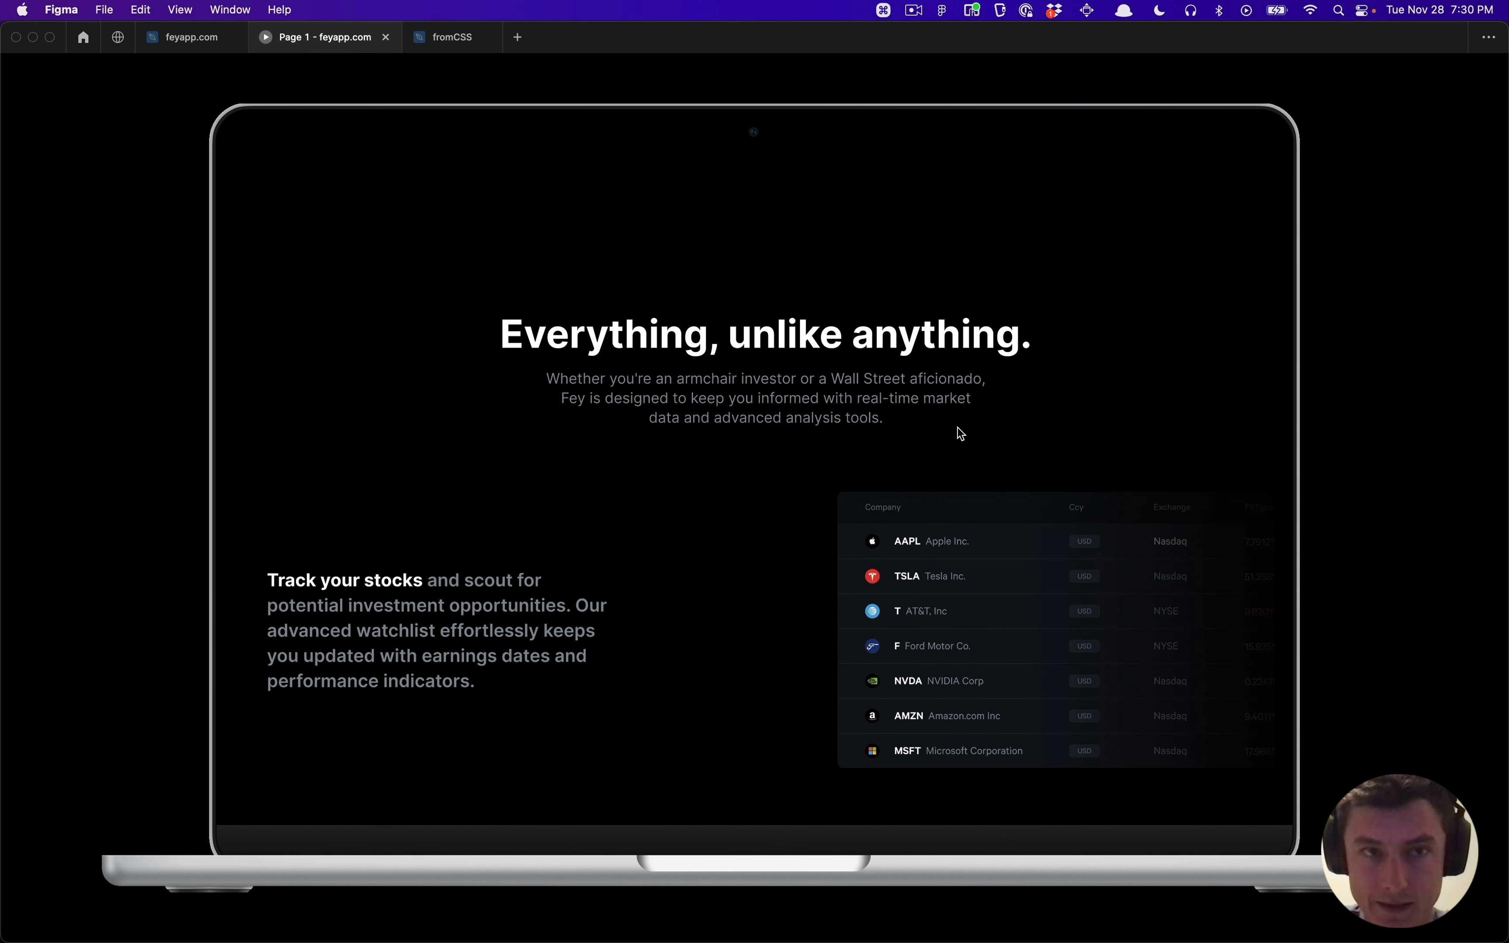
click(386, 38)
click(191, 43)
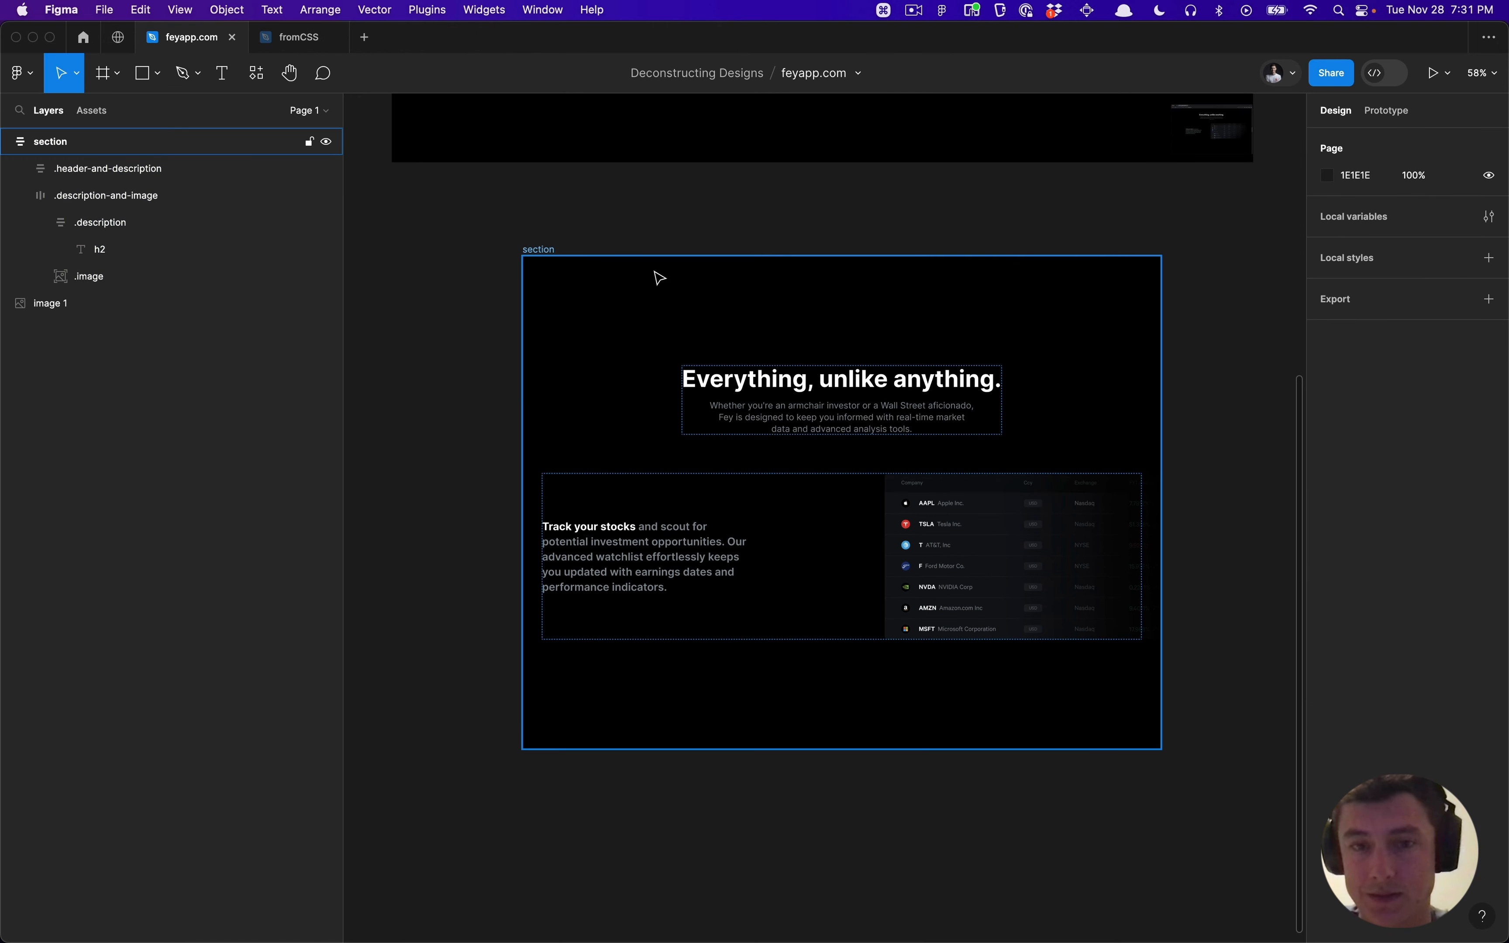
Step: Examine the section and the reference screenshot together on the canvas, ending with nothing selected
super+click(867, 392)
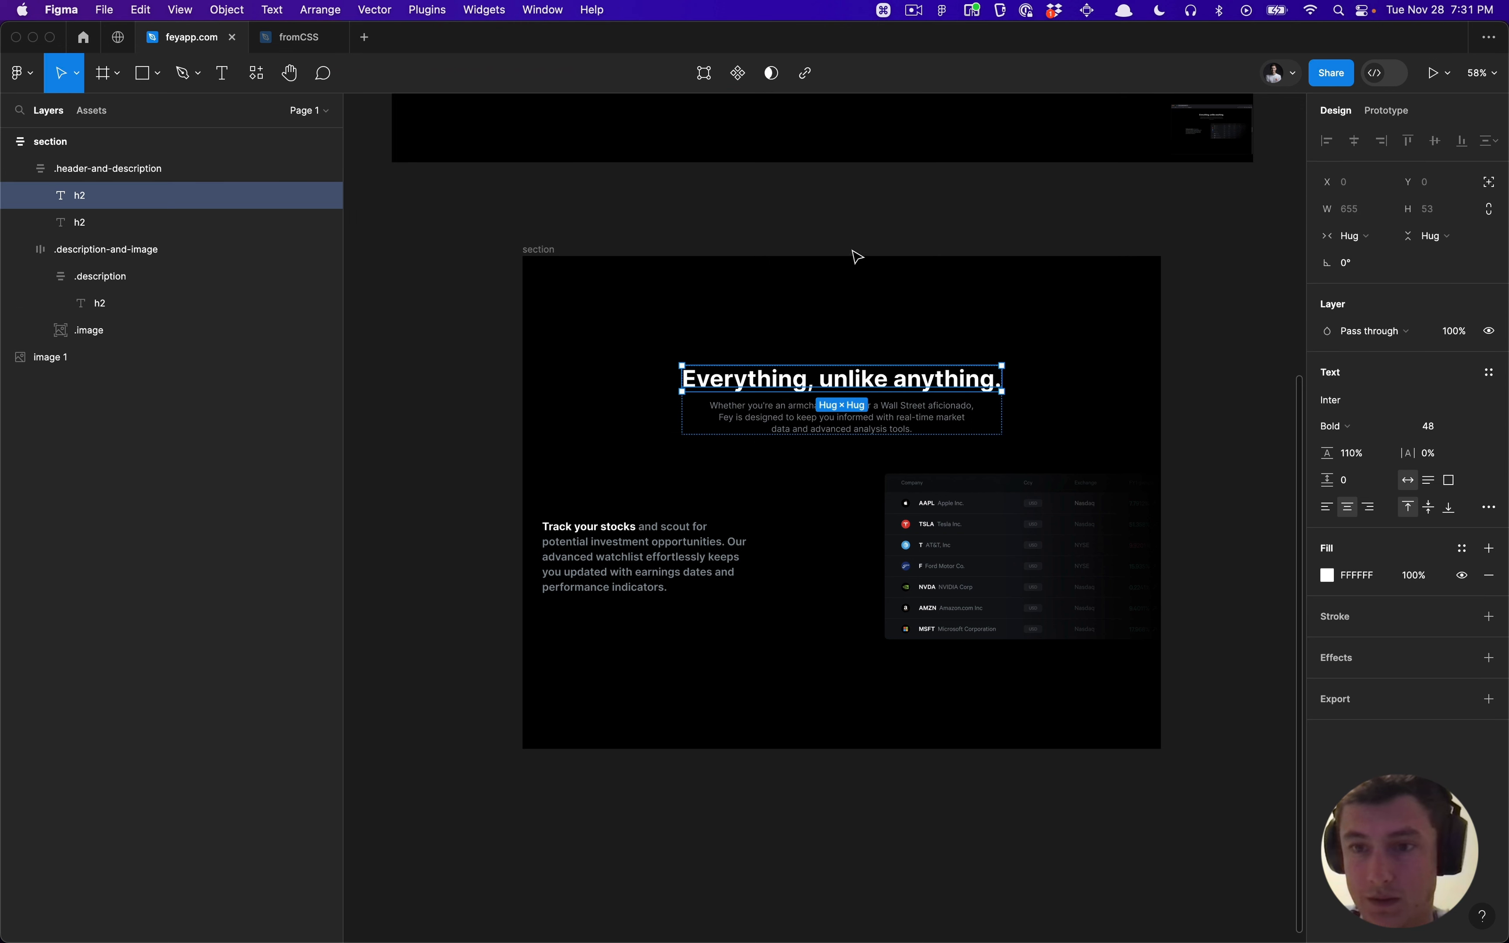
drag(853, 252, 761, 381)
click(760, 318)
scroll(764, 310, down, 4)
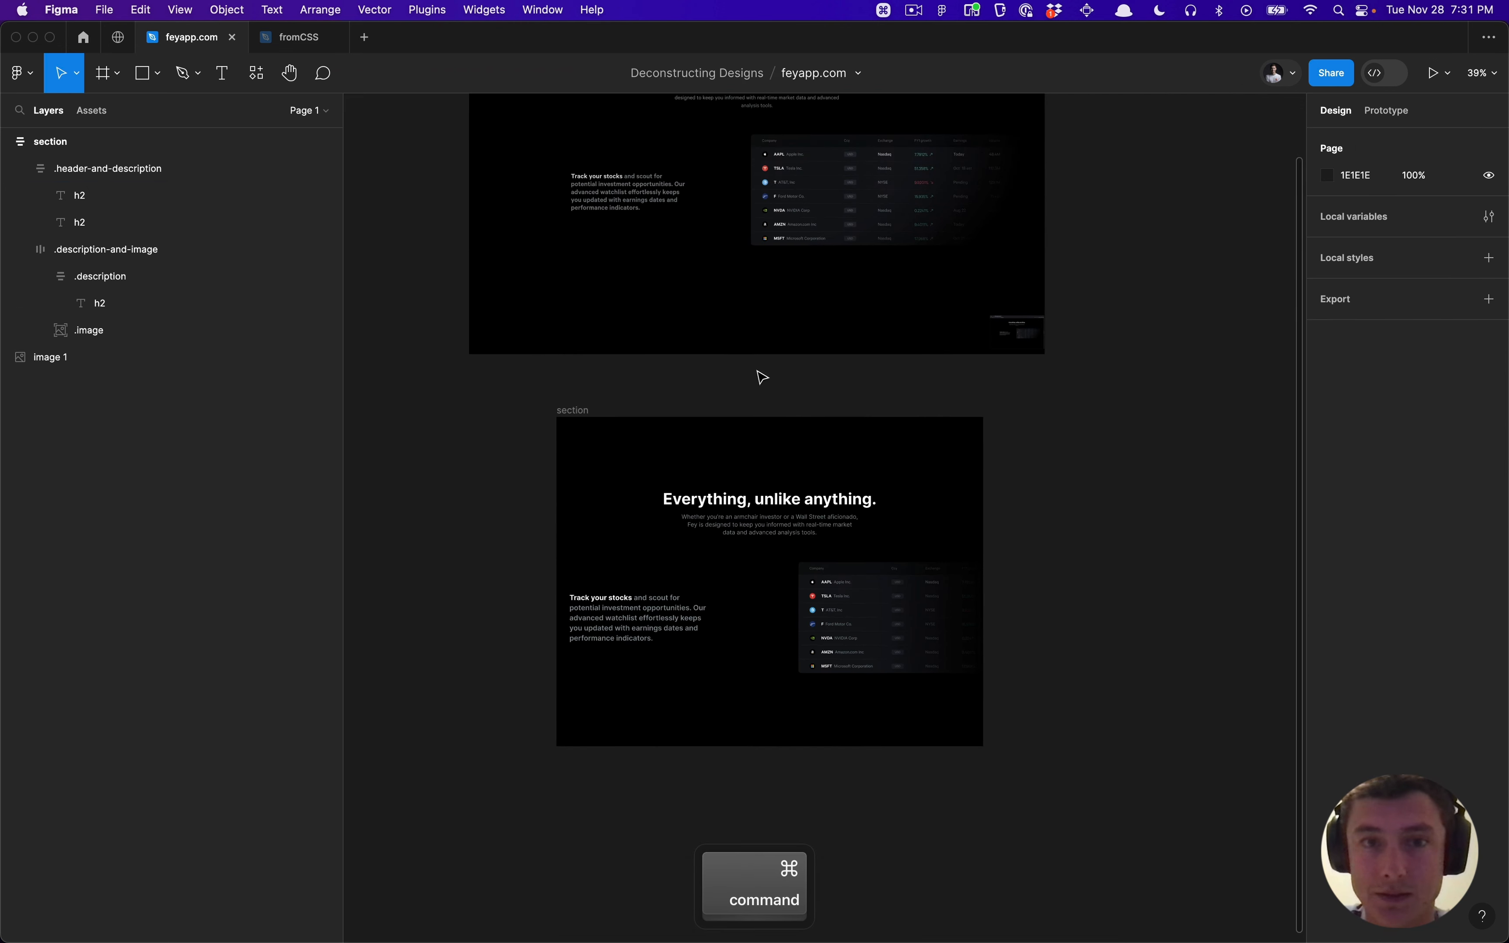
scroll(766, 299, down, 3)
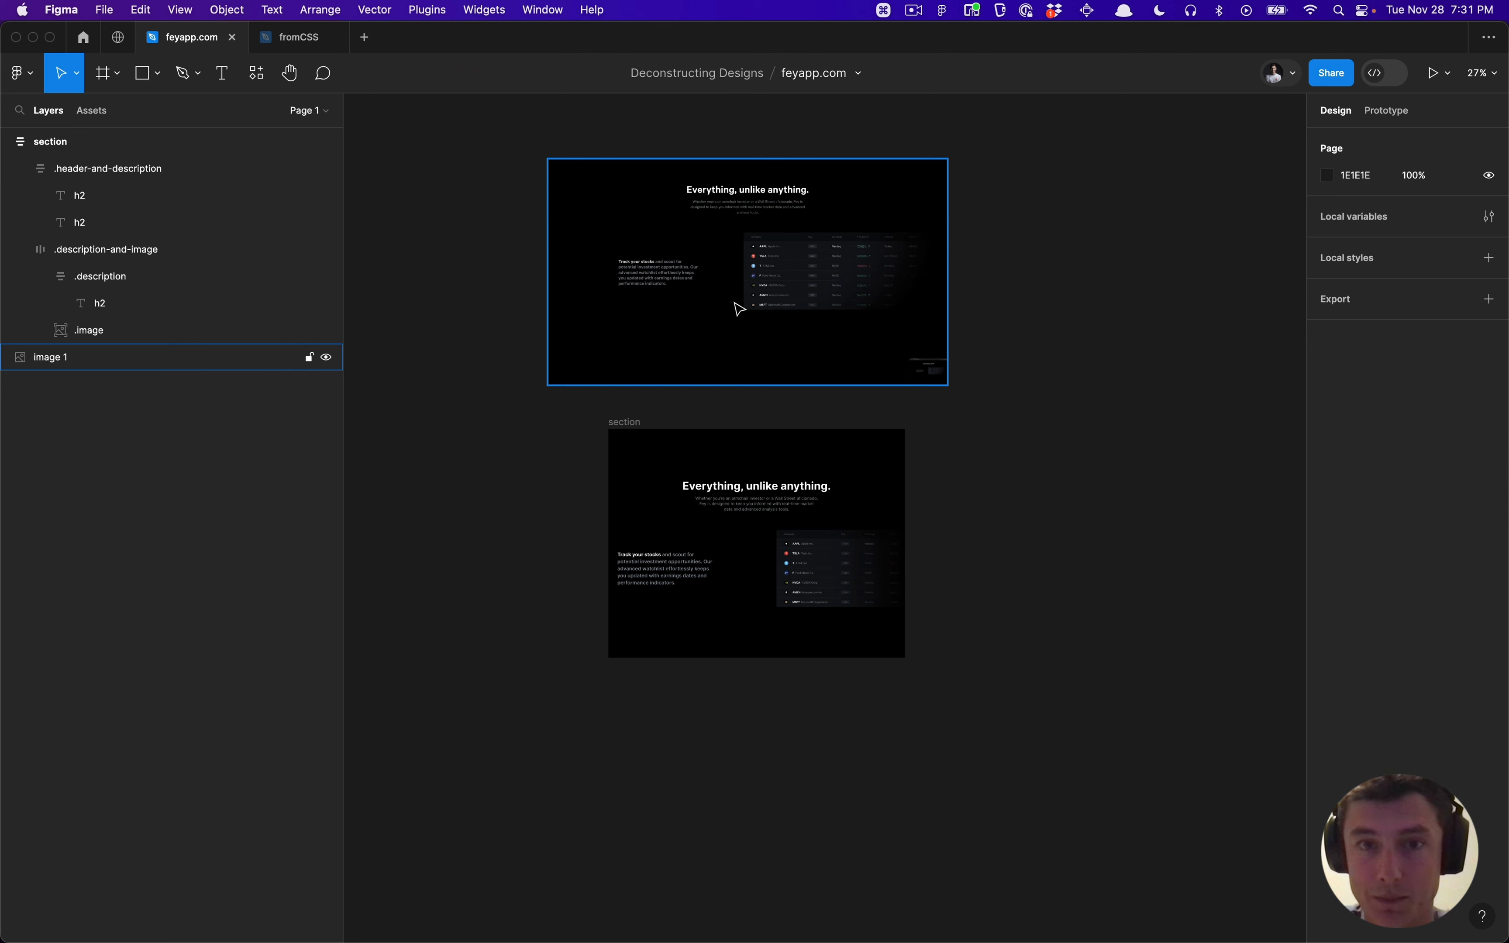
scroll(733, 308, up, 3)
mouse_move(734, 307)
mouse_down()
mouse_move(737, 333)
mouse_move(717, 343)
mouse_move(724, 333)
mouse_up()
scroll(737, 327, down, 2)
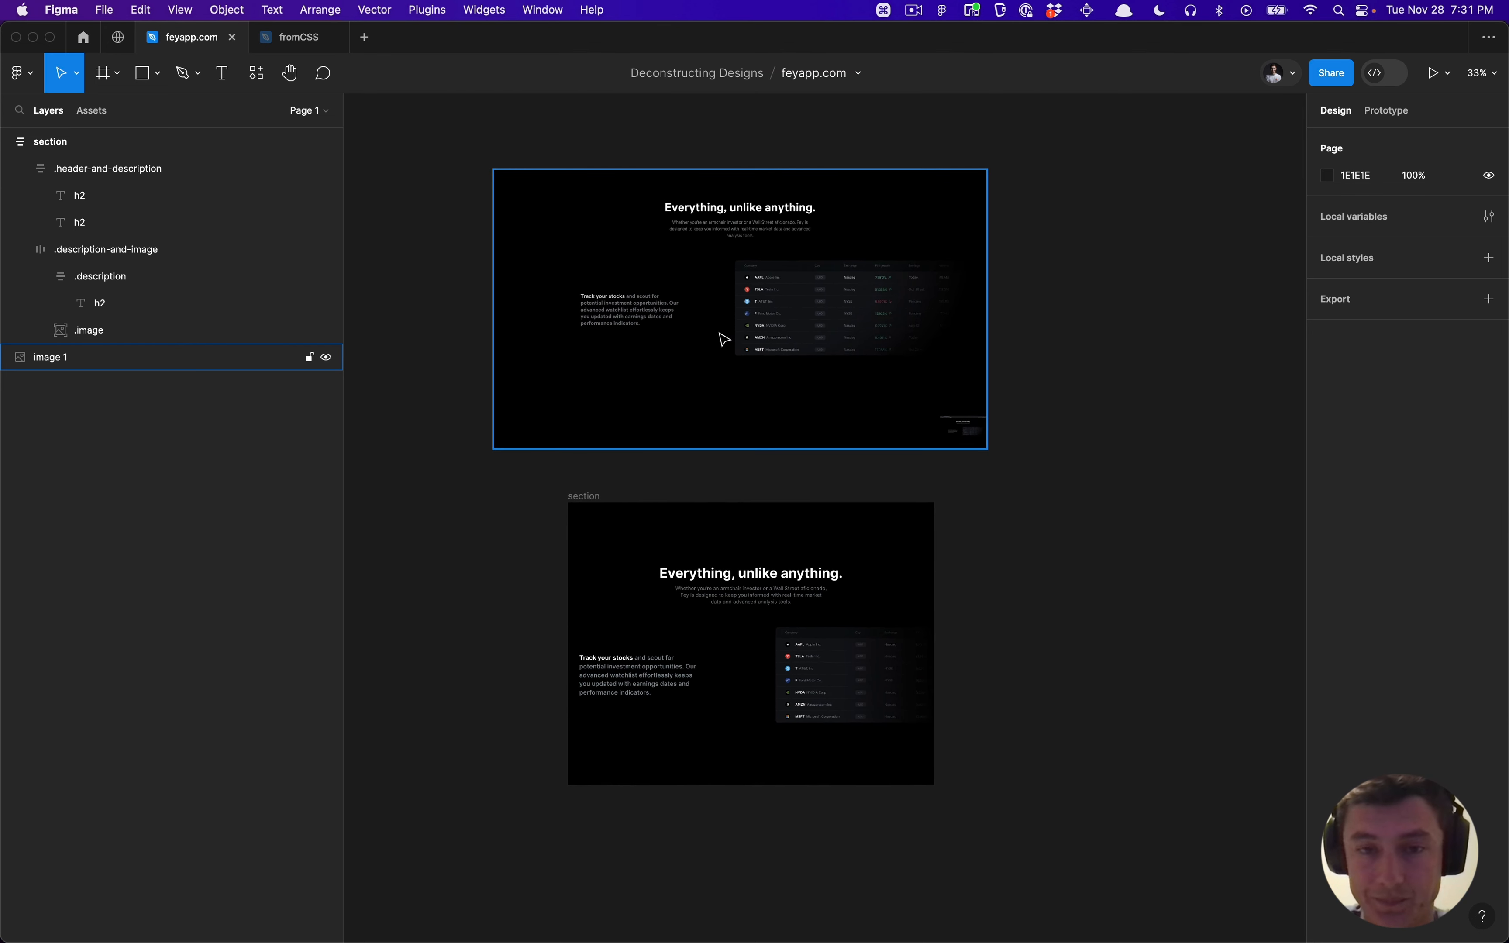
click(693, 367)
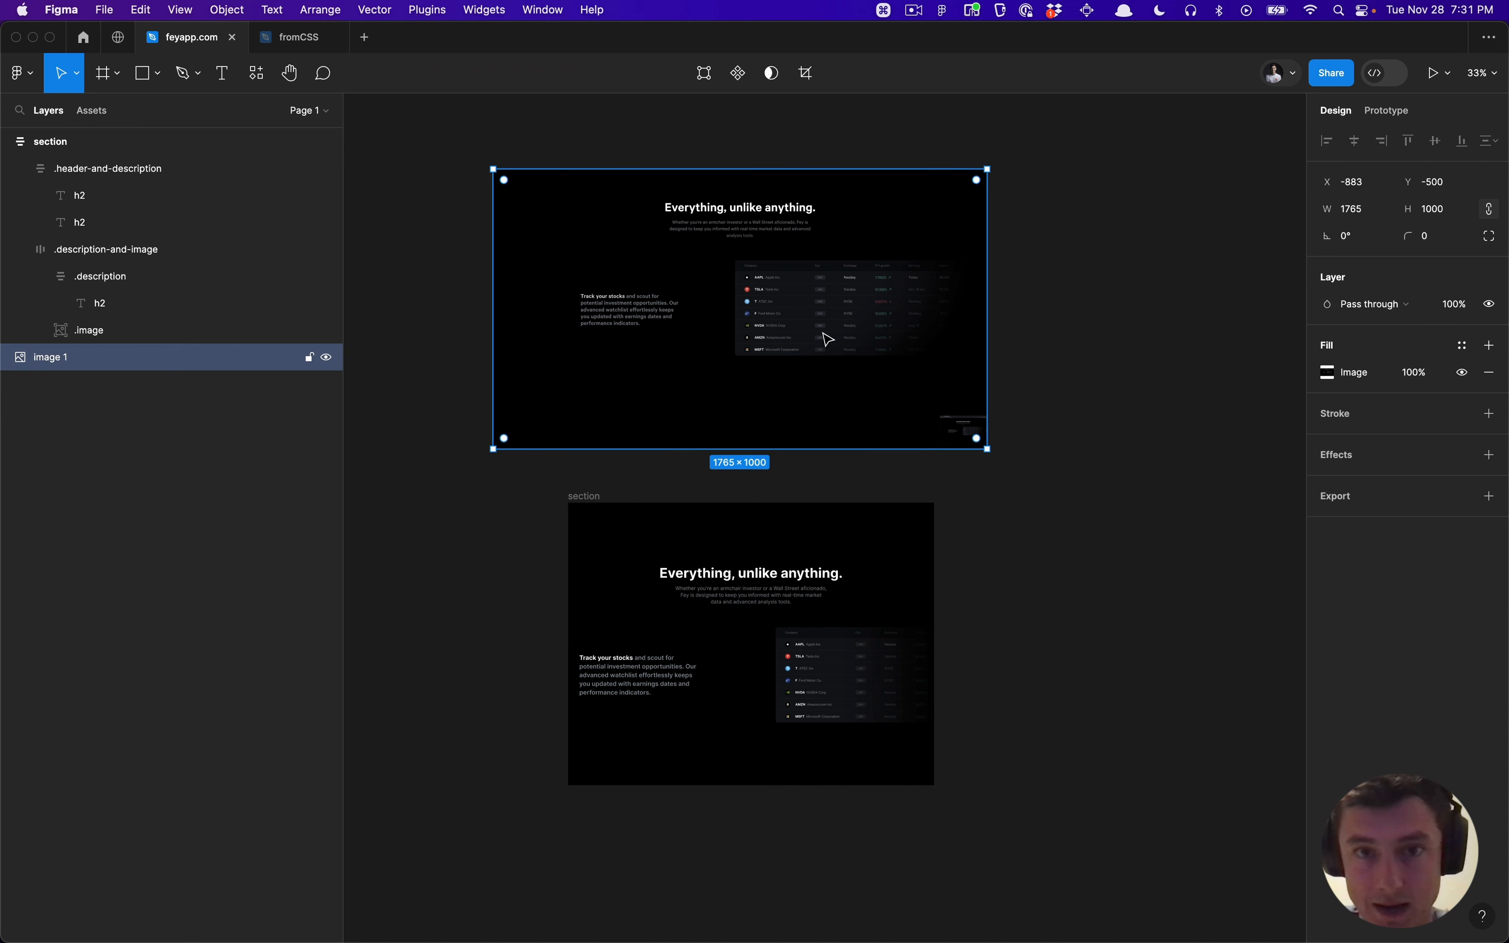
click(1171, 296)
key(shift+d)
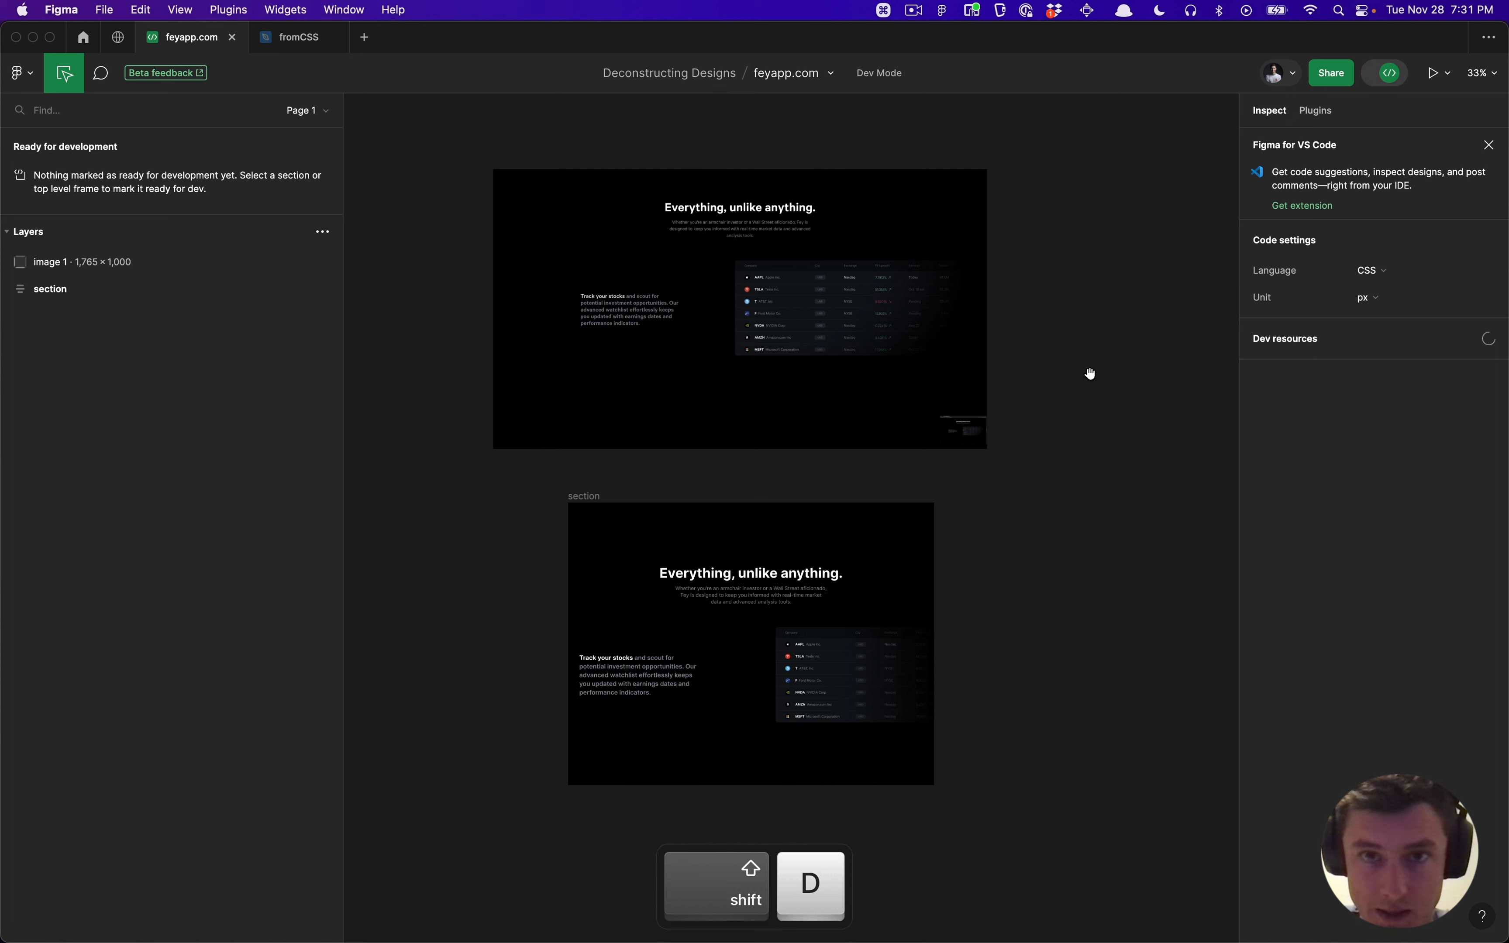
key(v)
key(Escape)
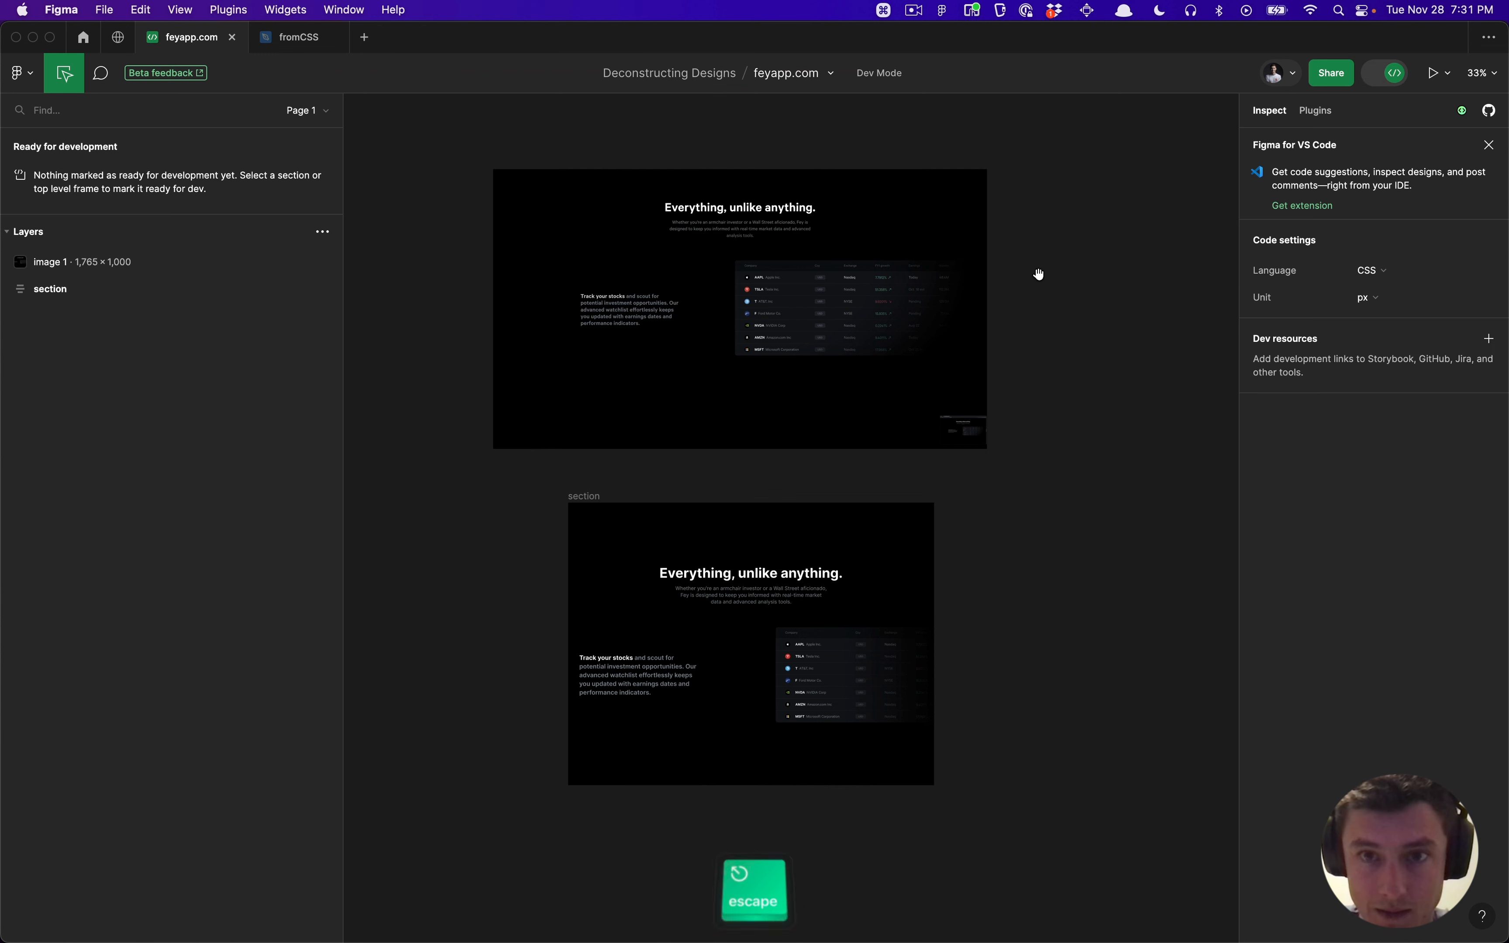
key(shift)
key(Escape)
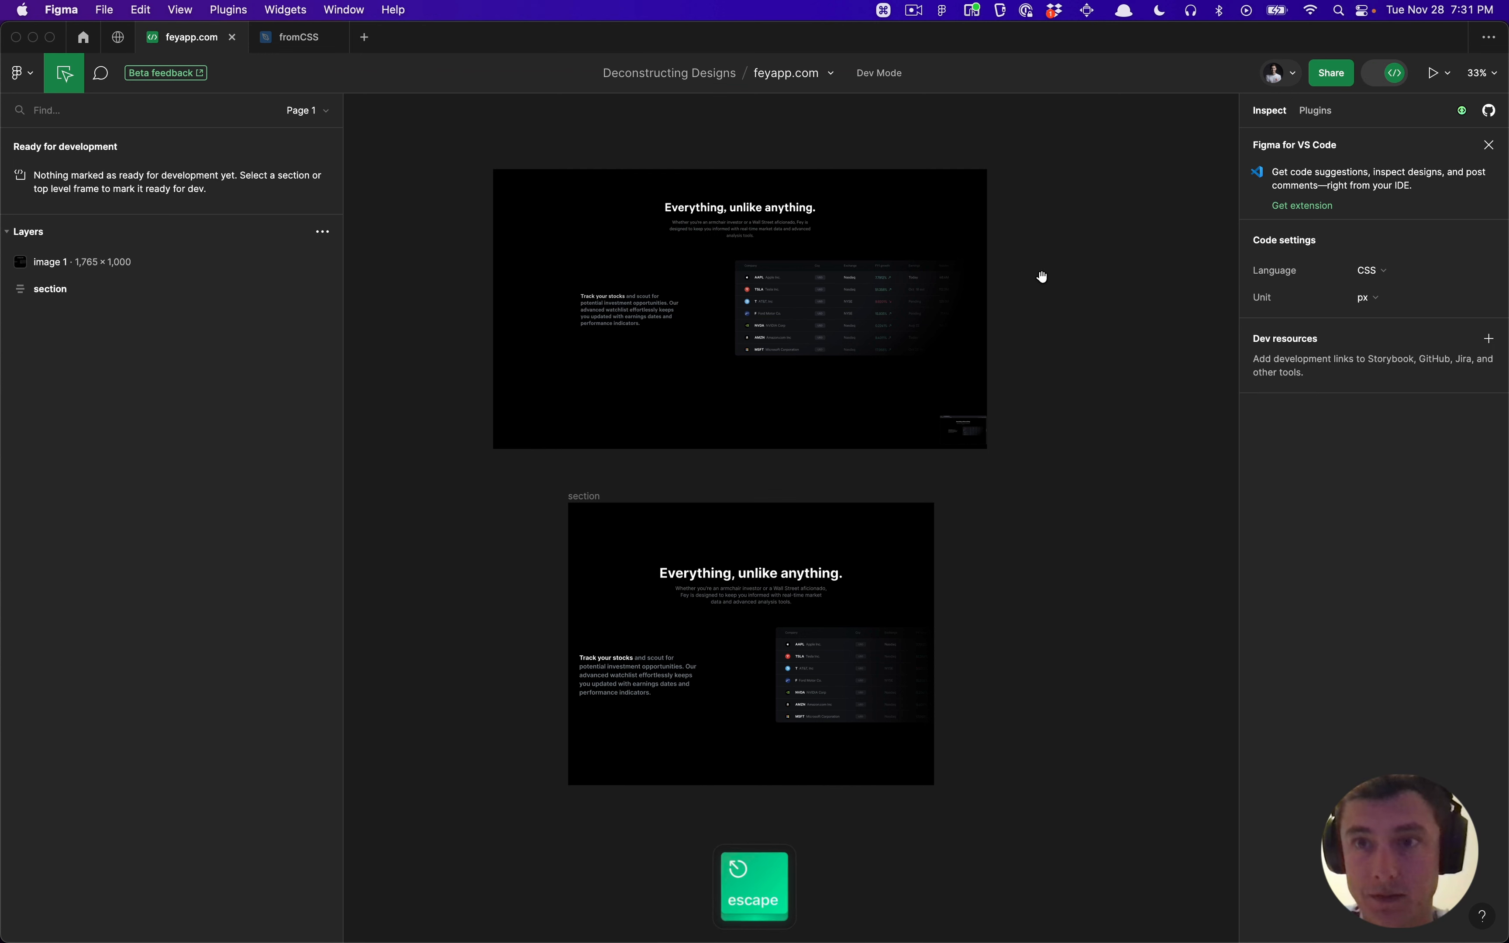
key(shift+d)
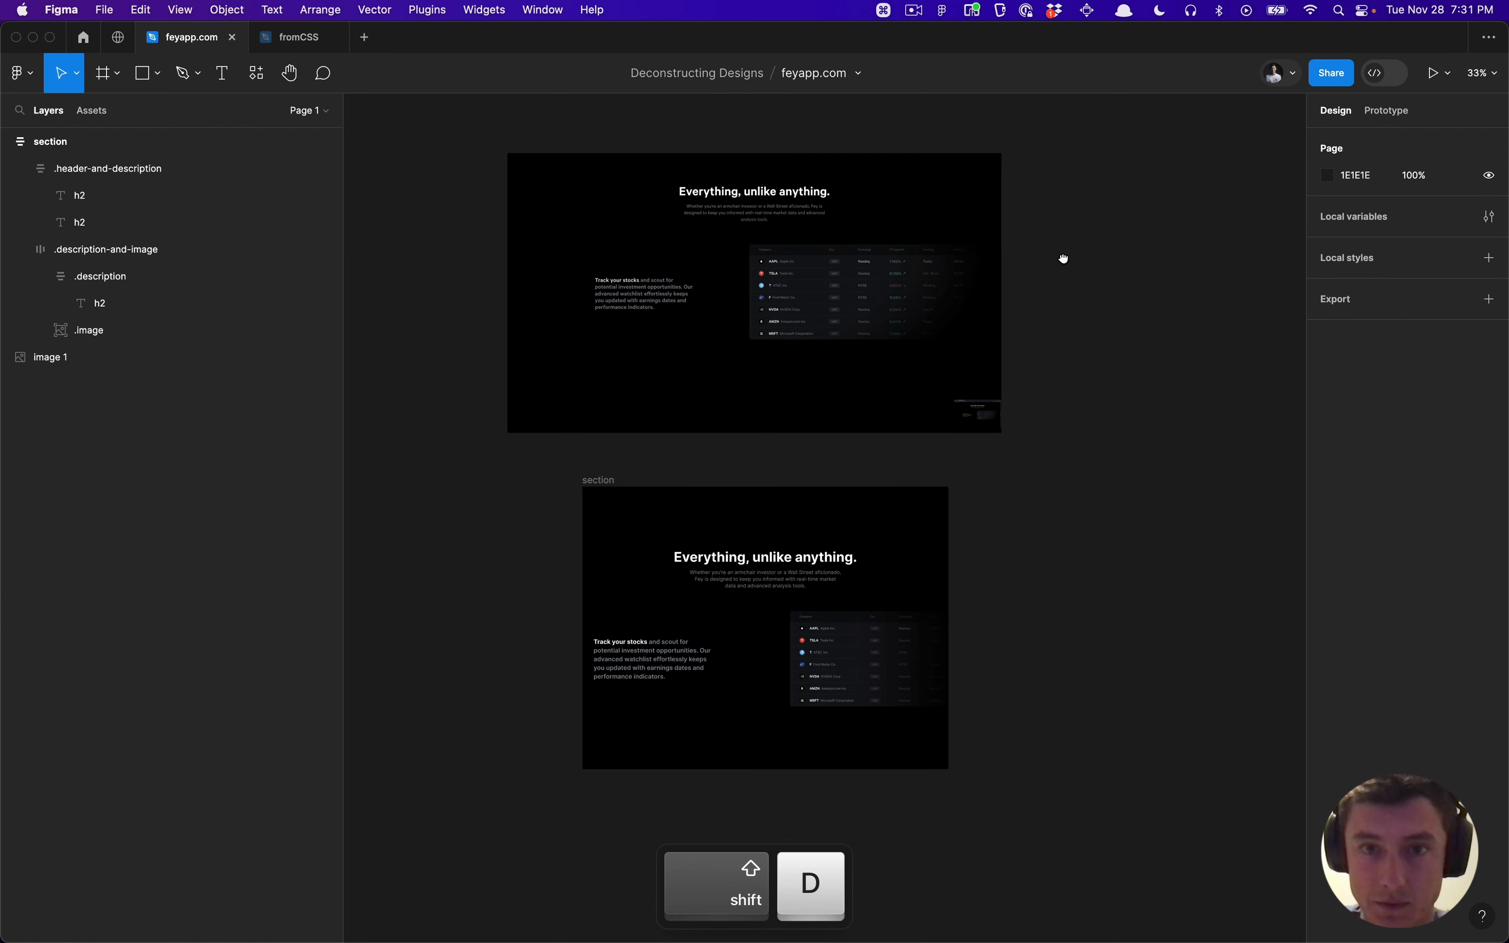
Step: Select the section frame and collapse all layers in the layer list
scroll(1057, 380, down, 3)
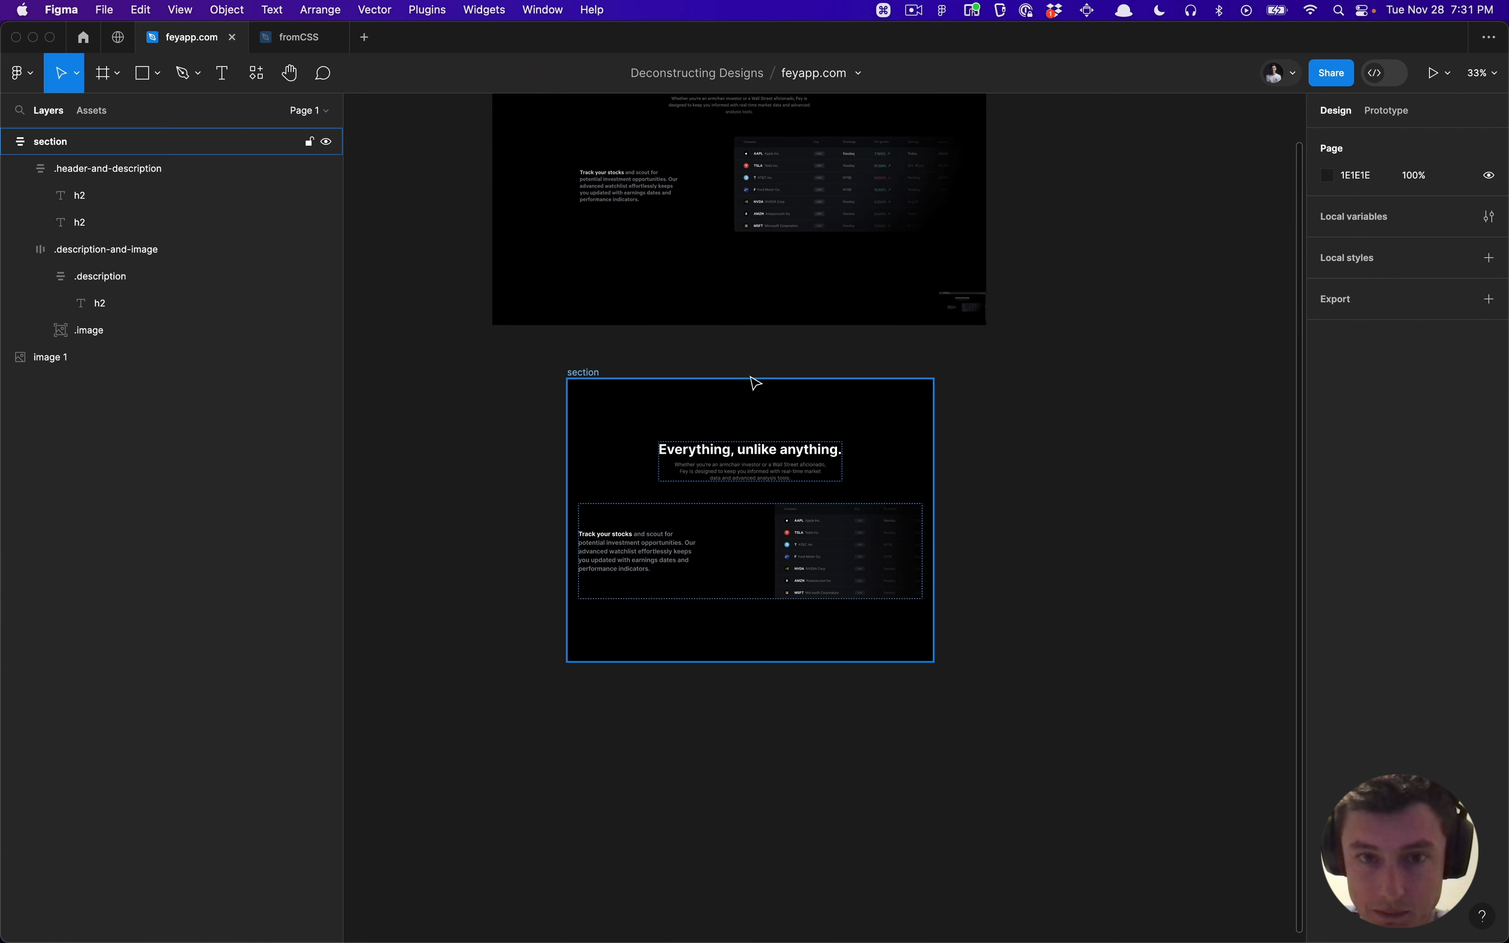
click(606, 373)
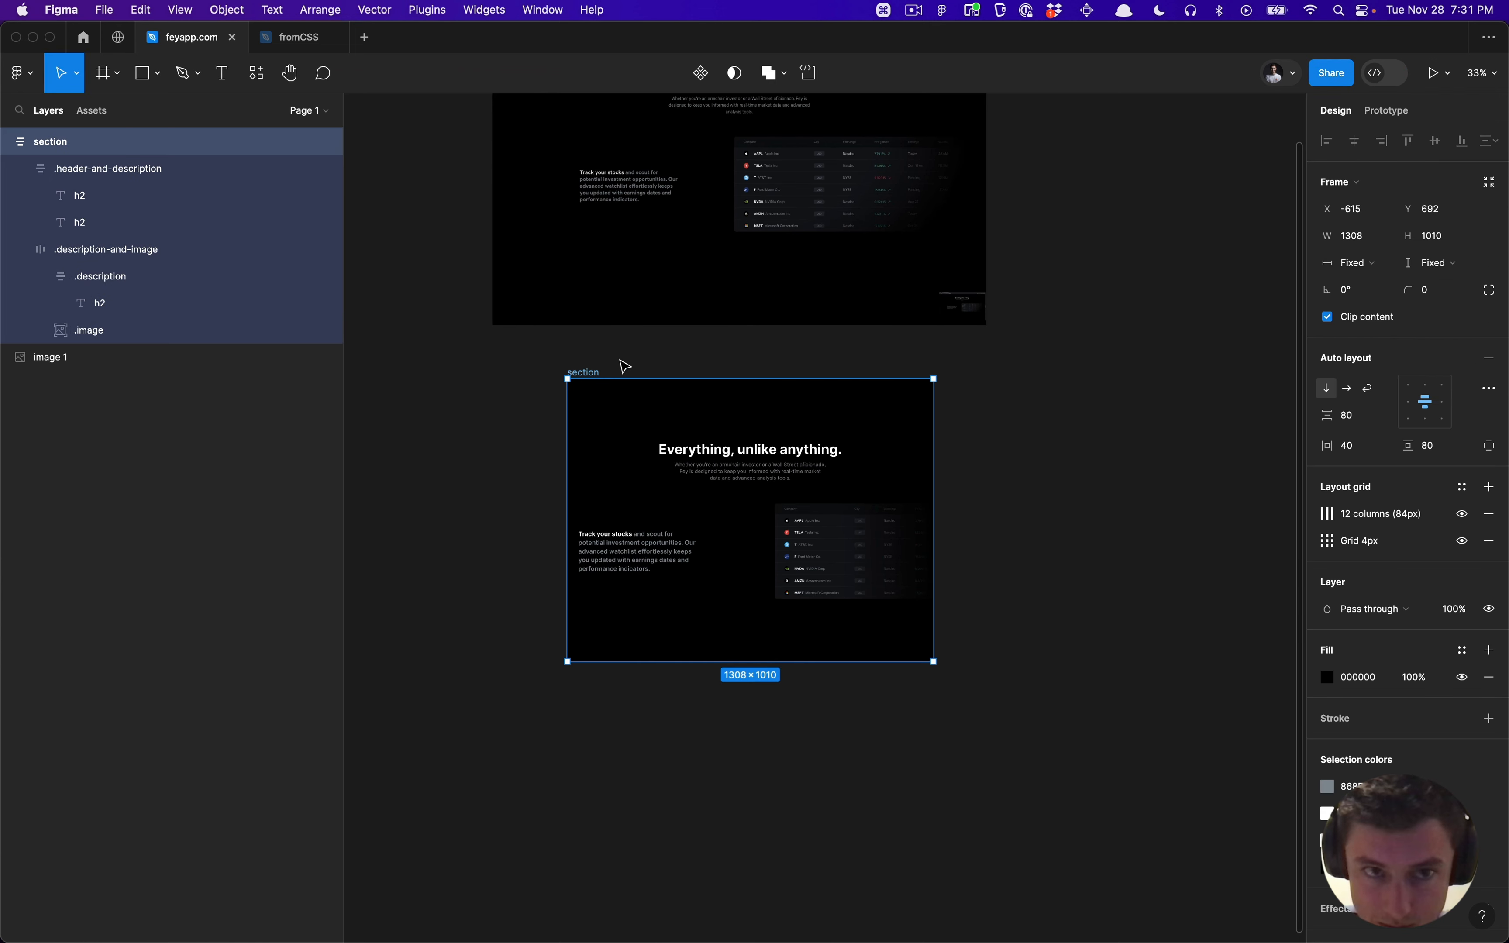
key(alt+l)
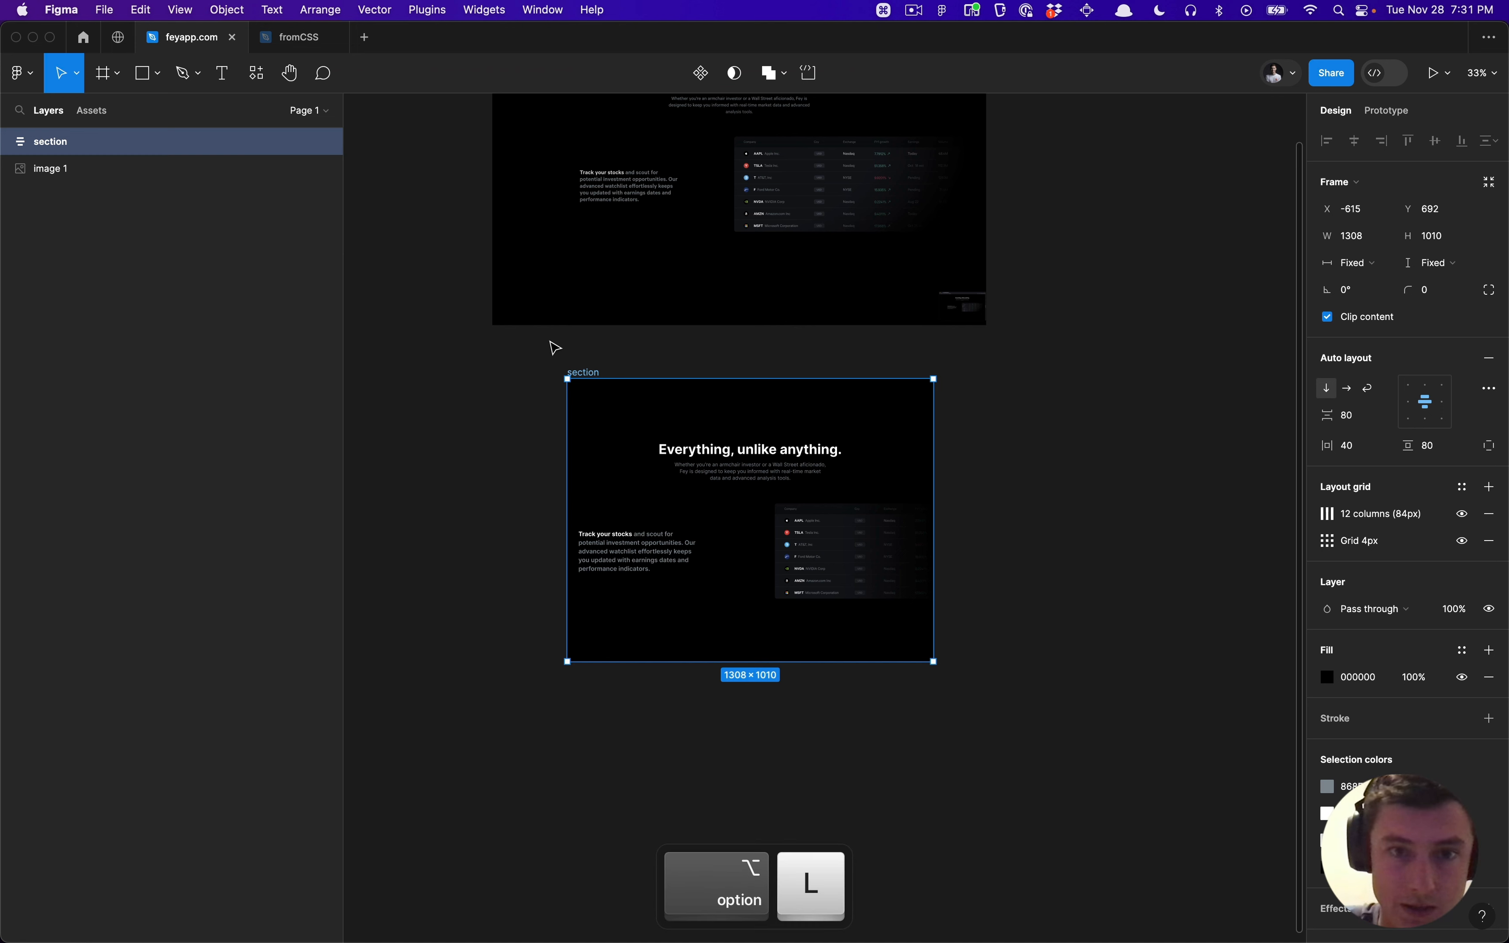
Step: Move the reference screenshot image 1 to the right of the section frame at X 1176, Y 692, aligning their top edges
click(654, 243)
scroll(656, 247, up, 3)
scroll(656, 247, down, 5)
drag(653, 243, 916, 395)
scroll(916, 394, left, 3)
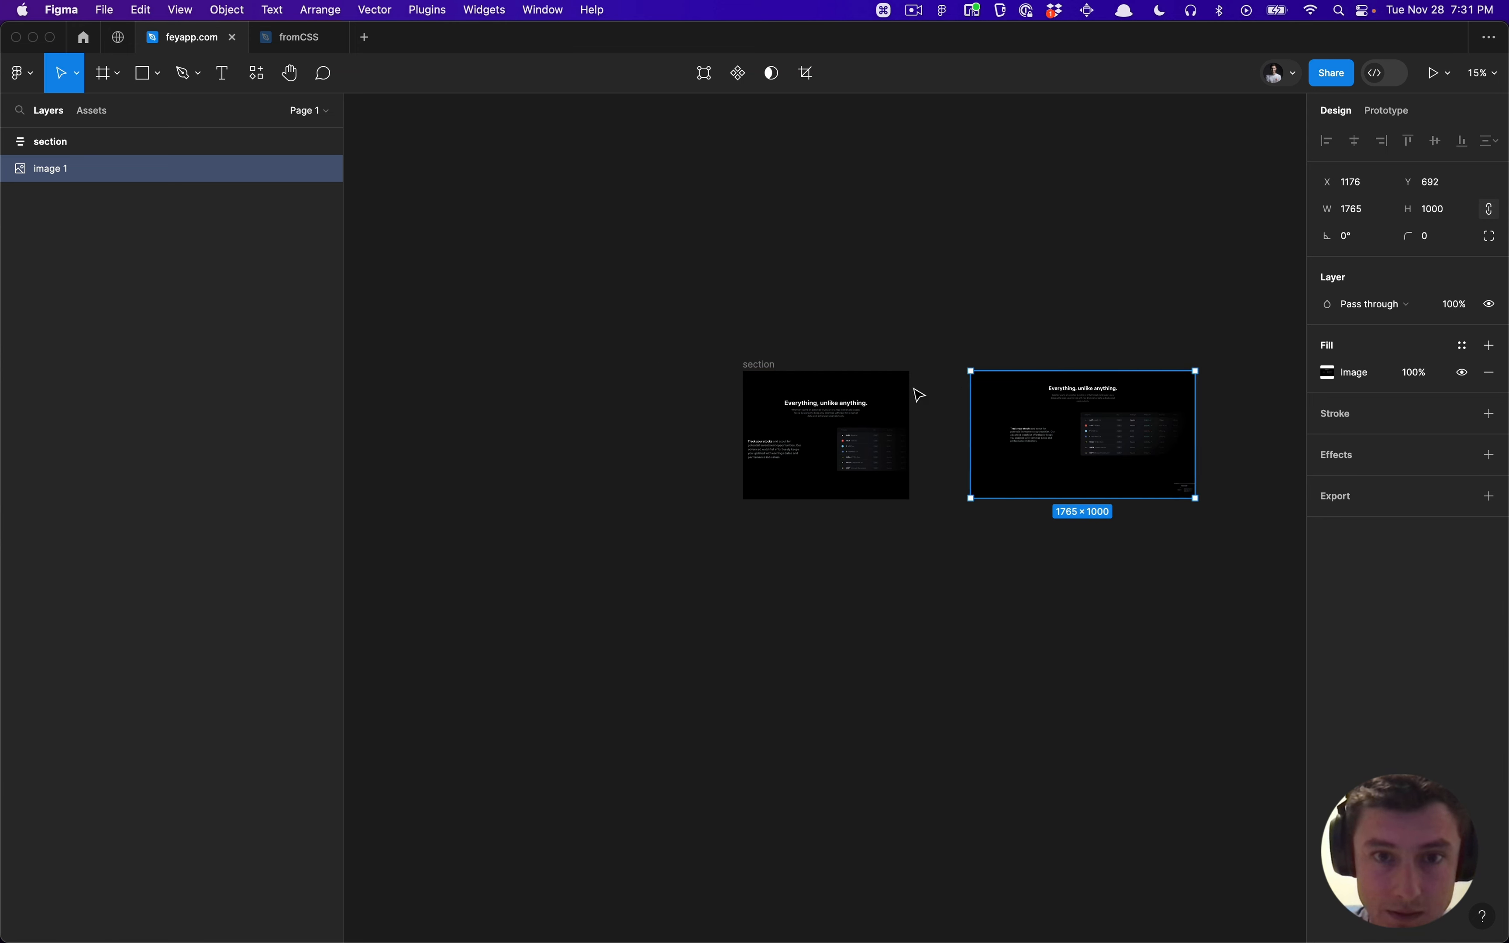
scroll(918, 395, up, 5)
Step: Expand the section and its .header-and-description frame, and rename the grey paragraph's h2 layer as description
click(568, 345)
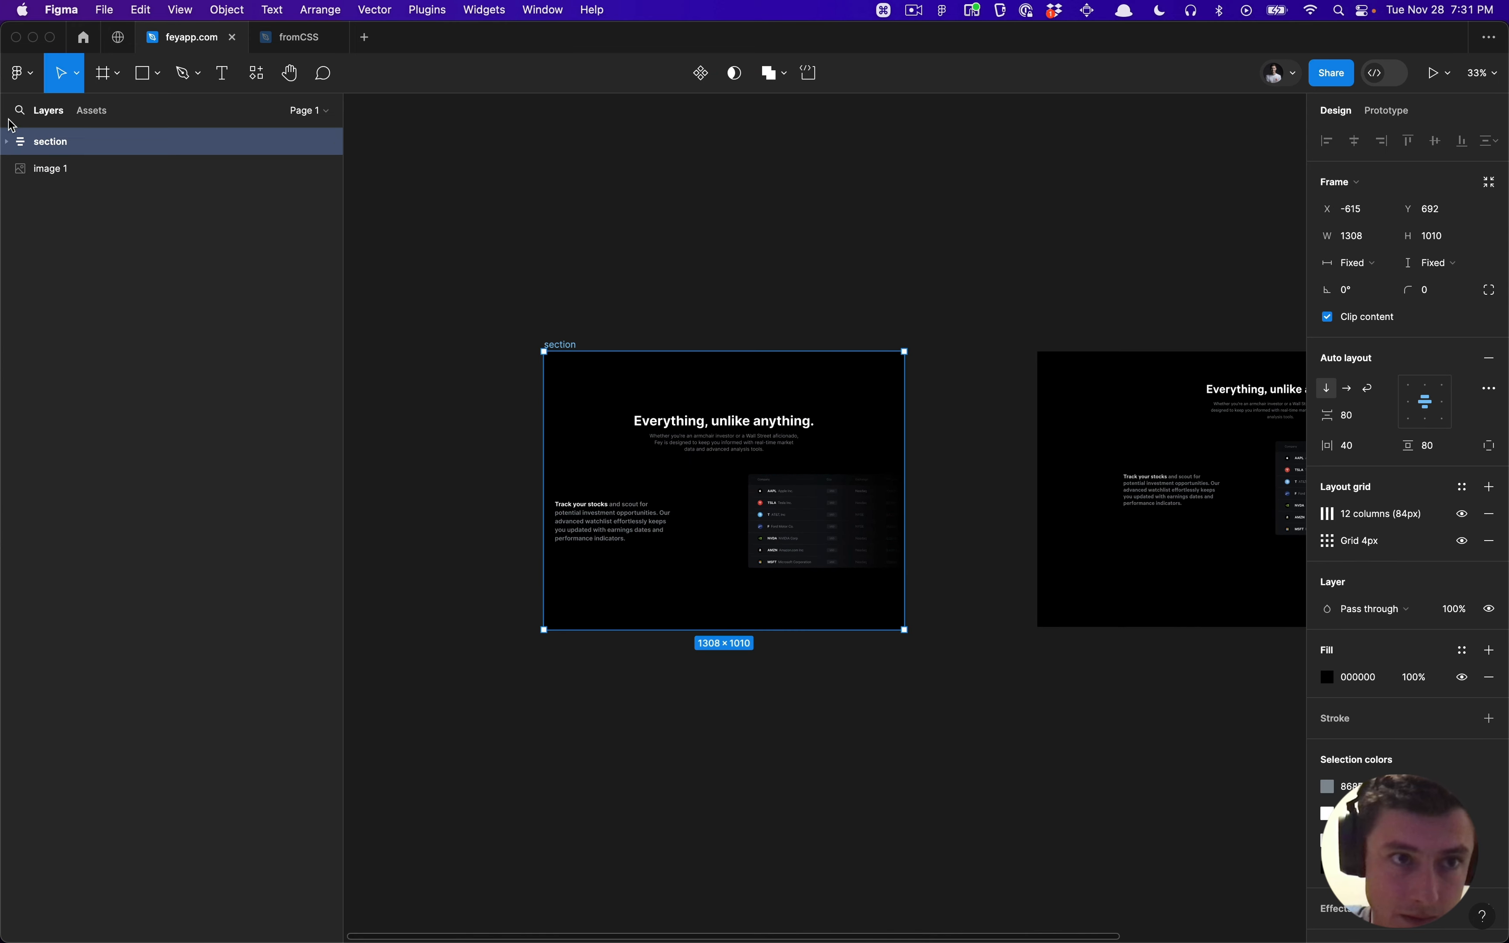
click(7, 143)
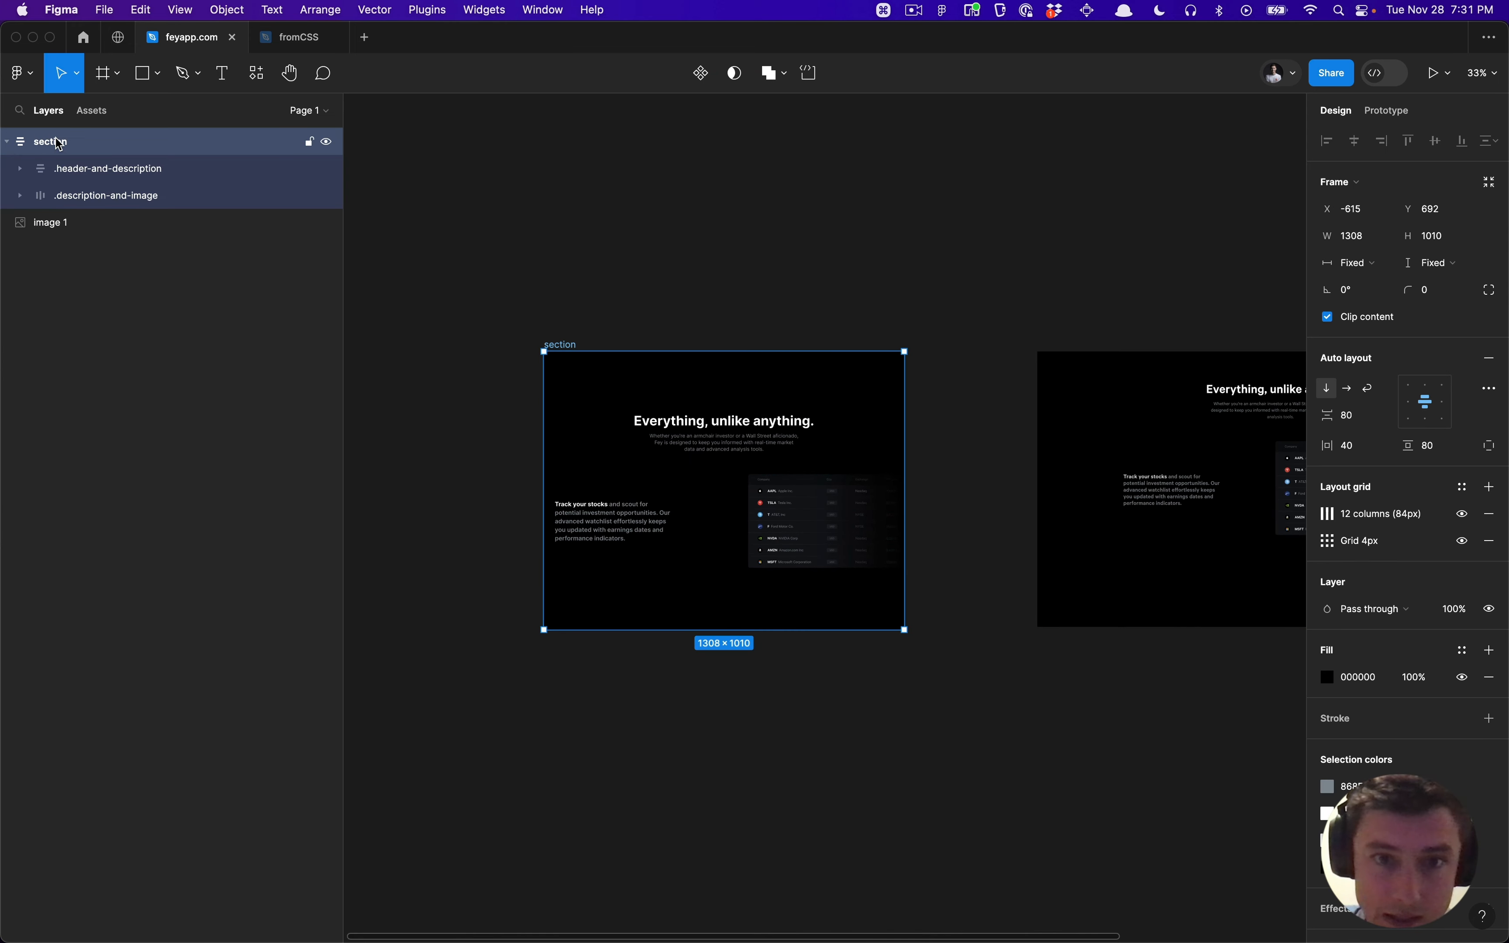
click(21, 170)
click(92, 199)
click(97, 223)
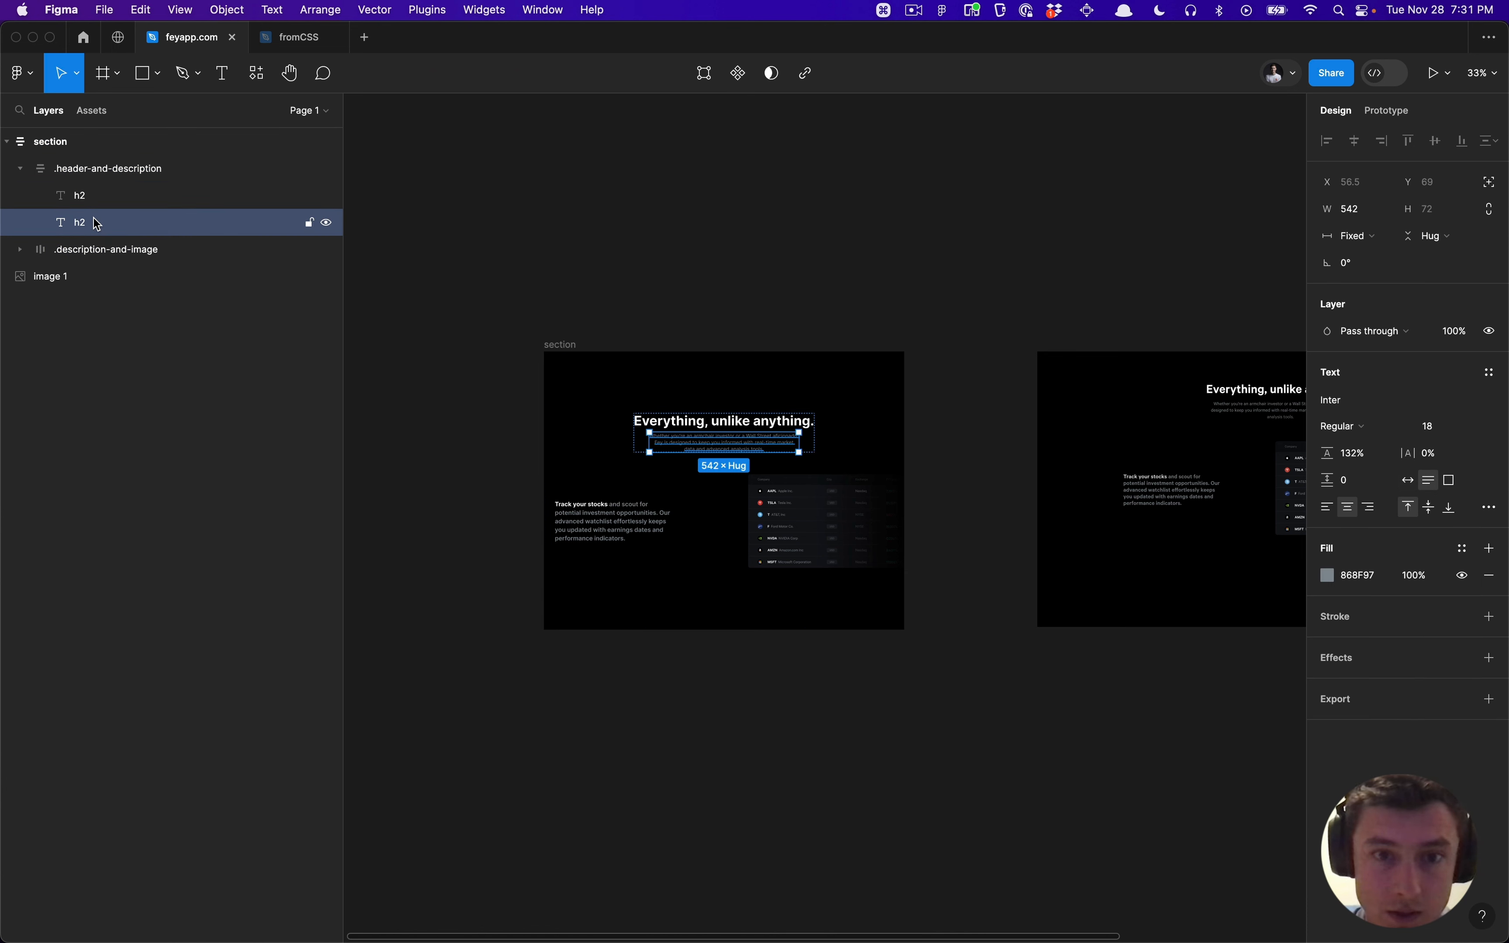
key(super+r)
text(description)
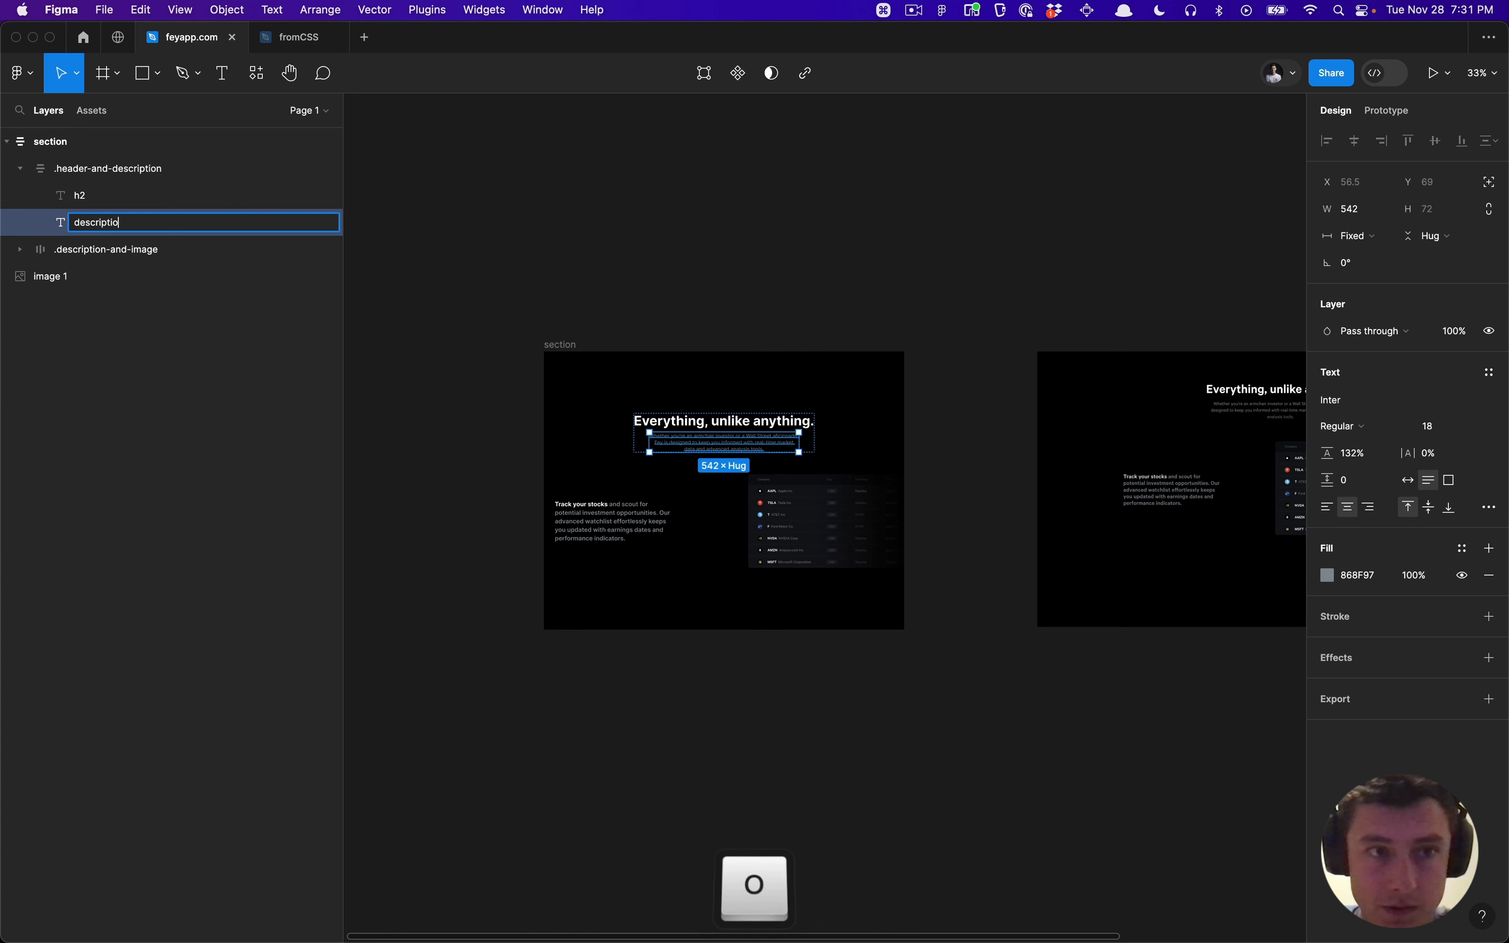
key(Return)
Step: Expand .description-and-image and its .description frame, rename the text layer inside as description, and collapse the .description frame
click(98, 258)
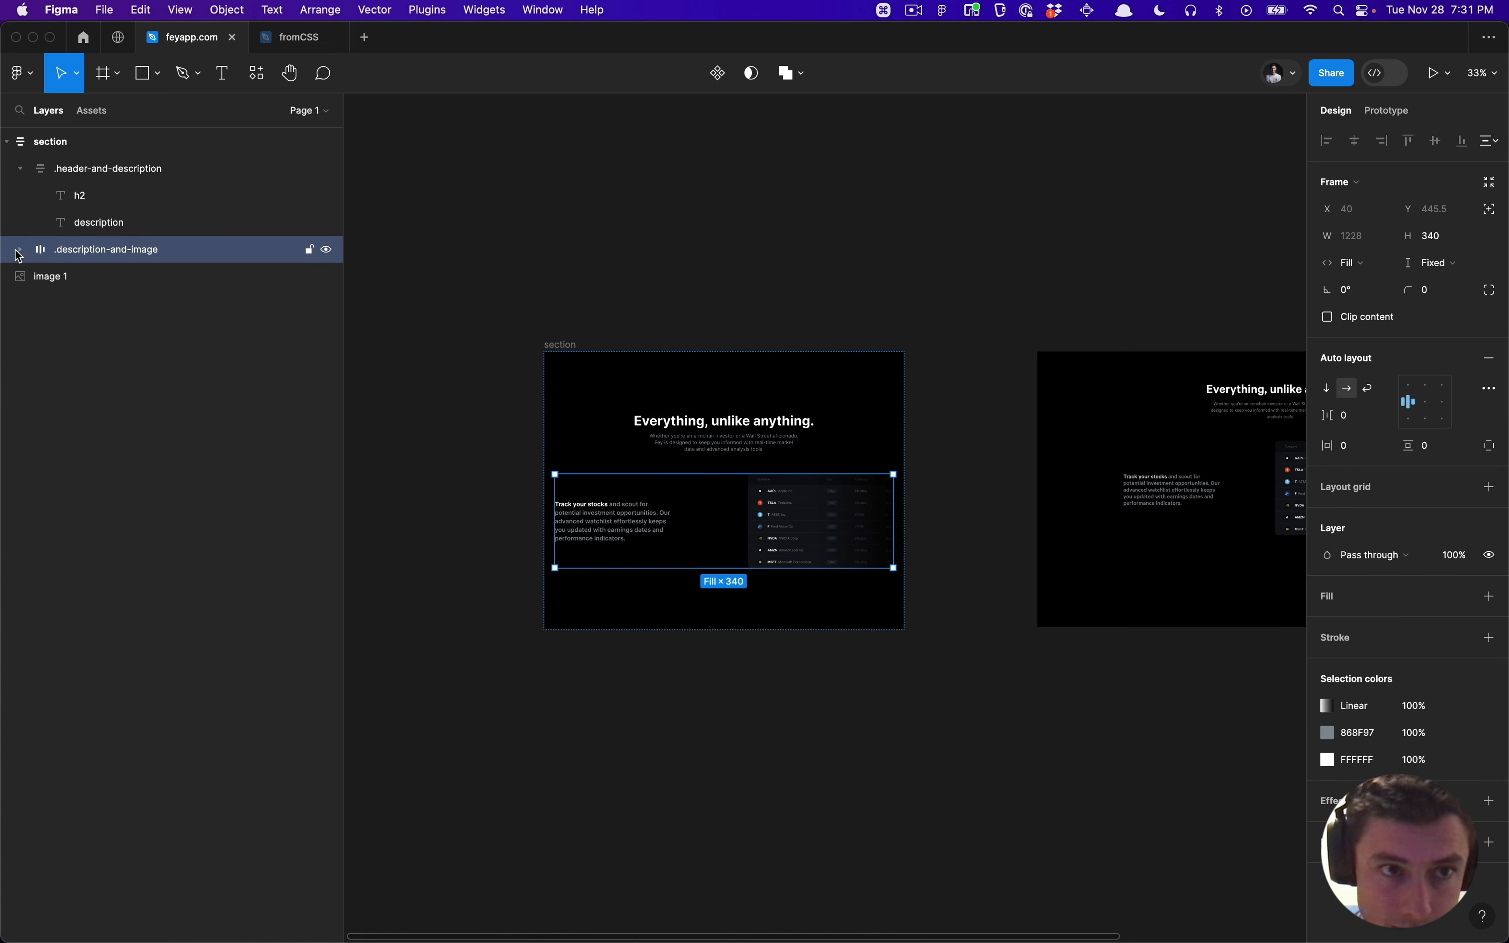
click(17, 252)
click(43, 276)
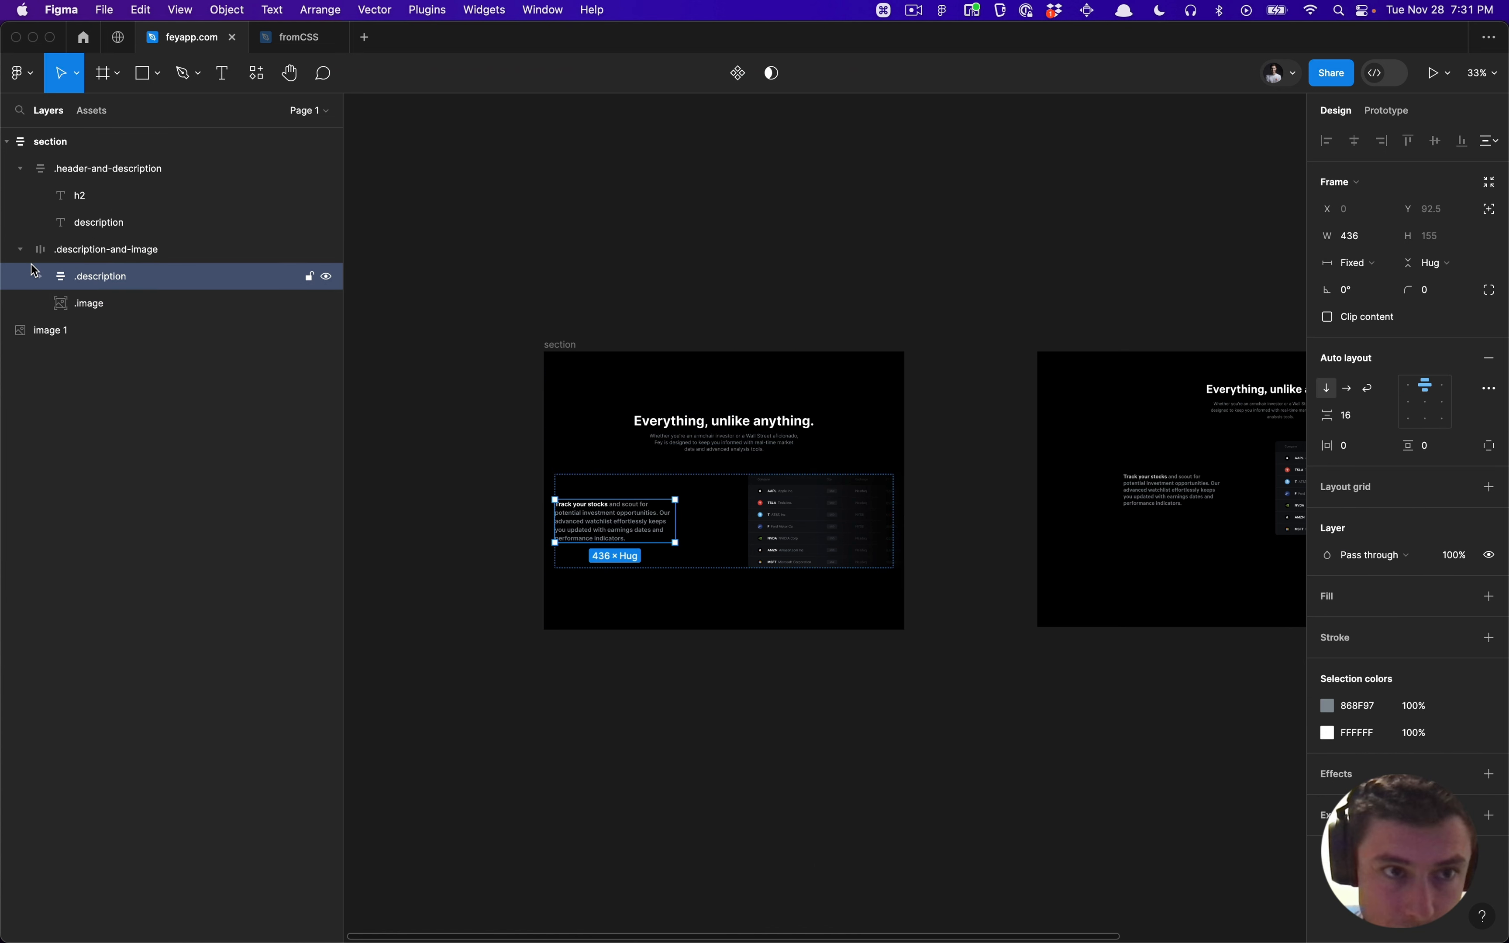
click(41, 276)
click(91, 292)
key(super+r)
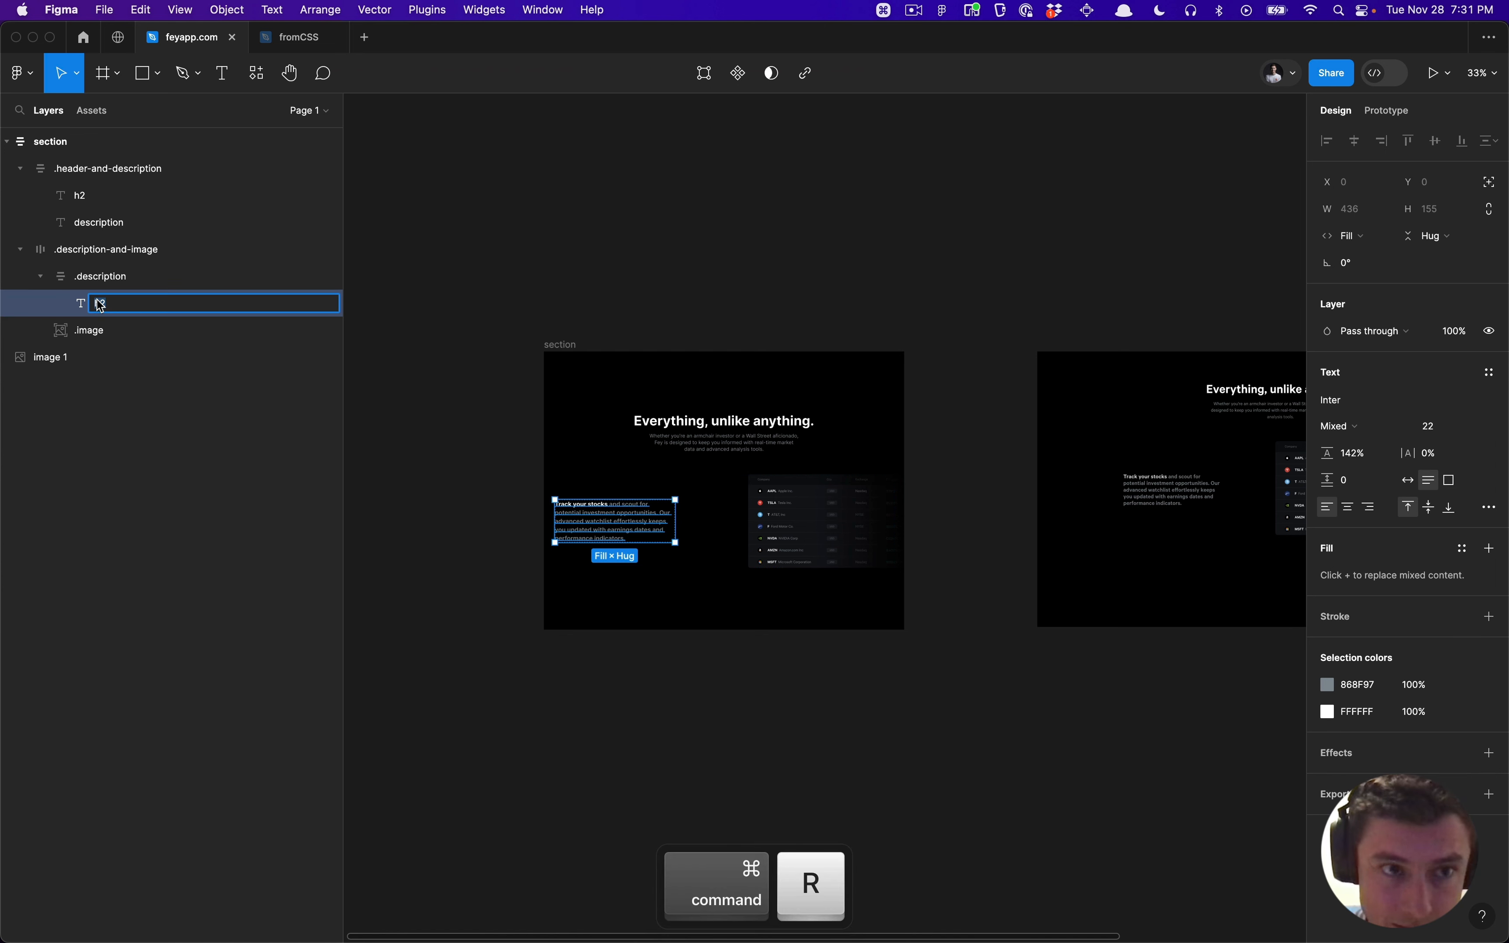
text(description)
key(Return)
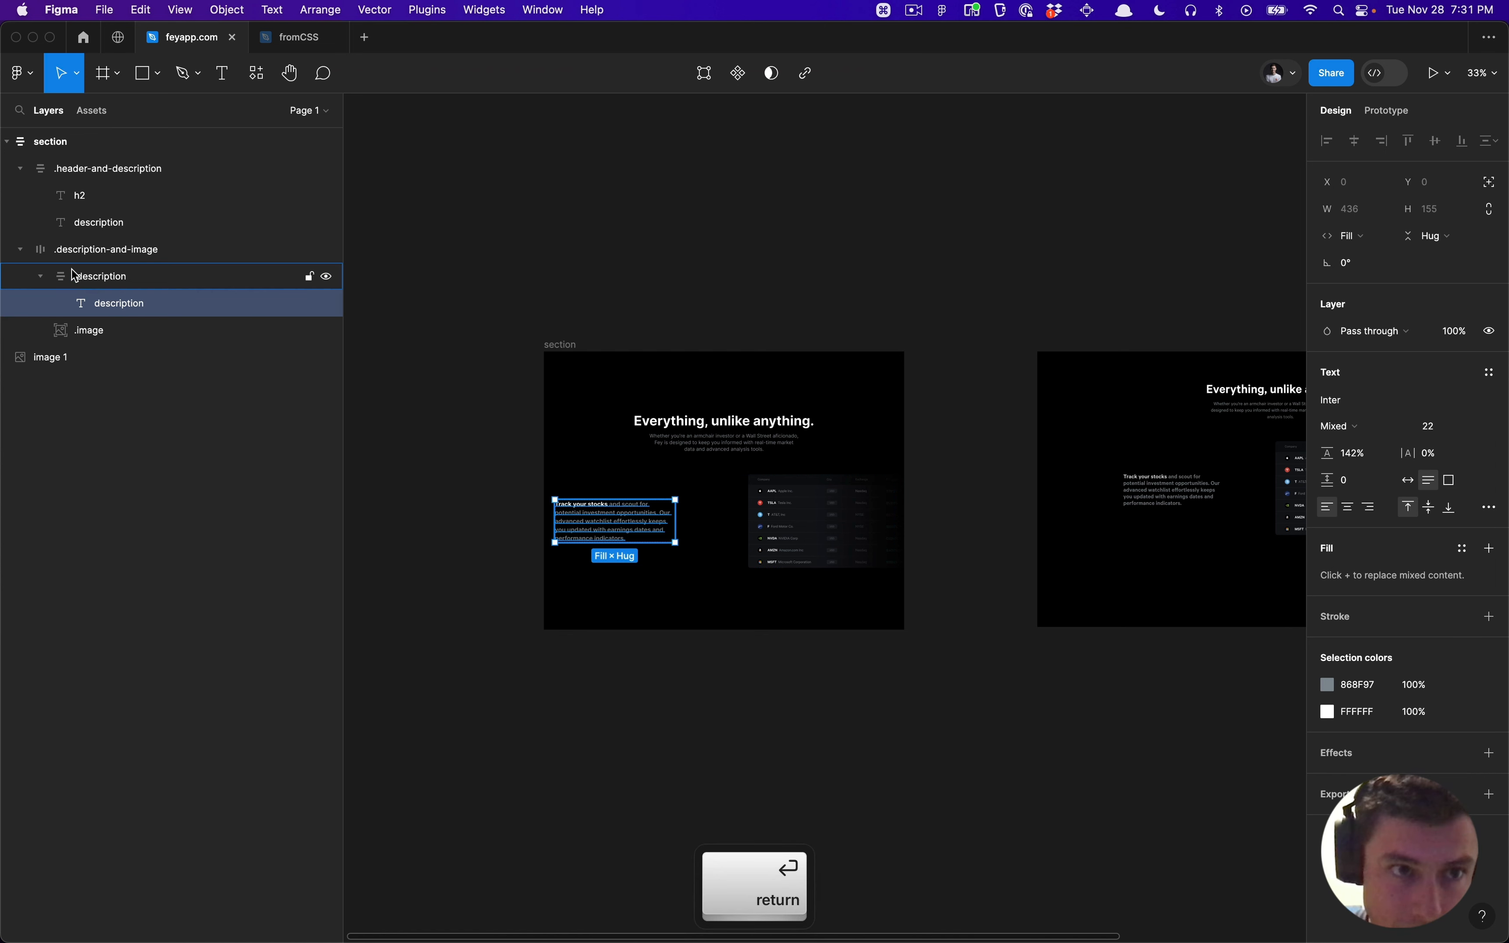
click(48, 277)
click(41, 277)
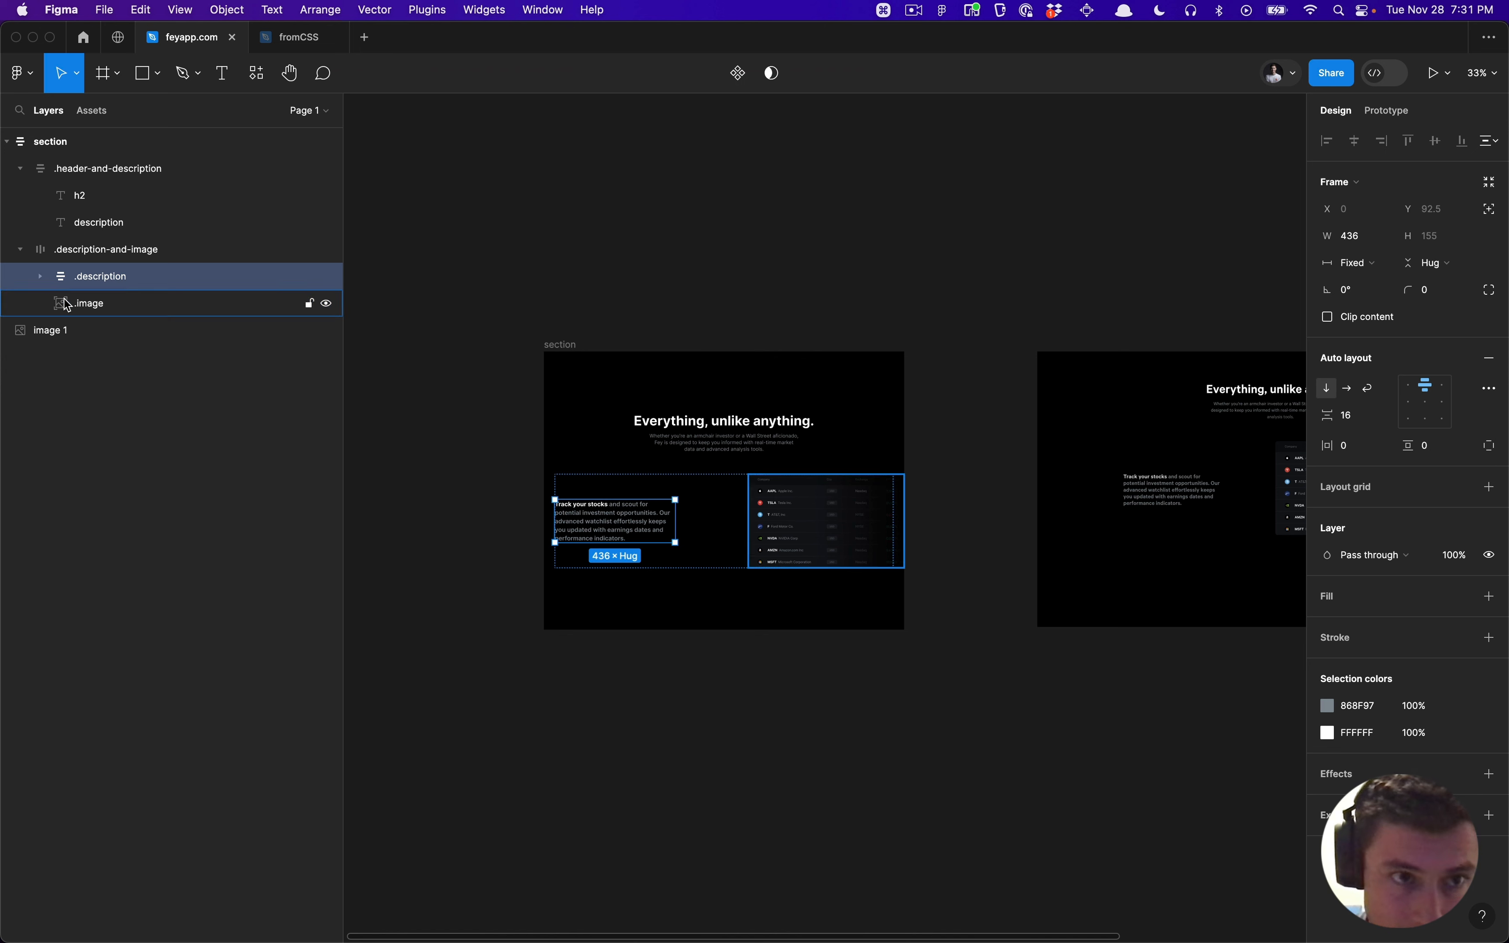
Step: Inspect the .image rectangle's generated CSS background gradient in Dev Mode, and return to design mode with nothing selected
click(124, 303)
click(419, 262)
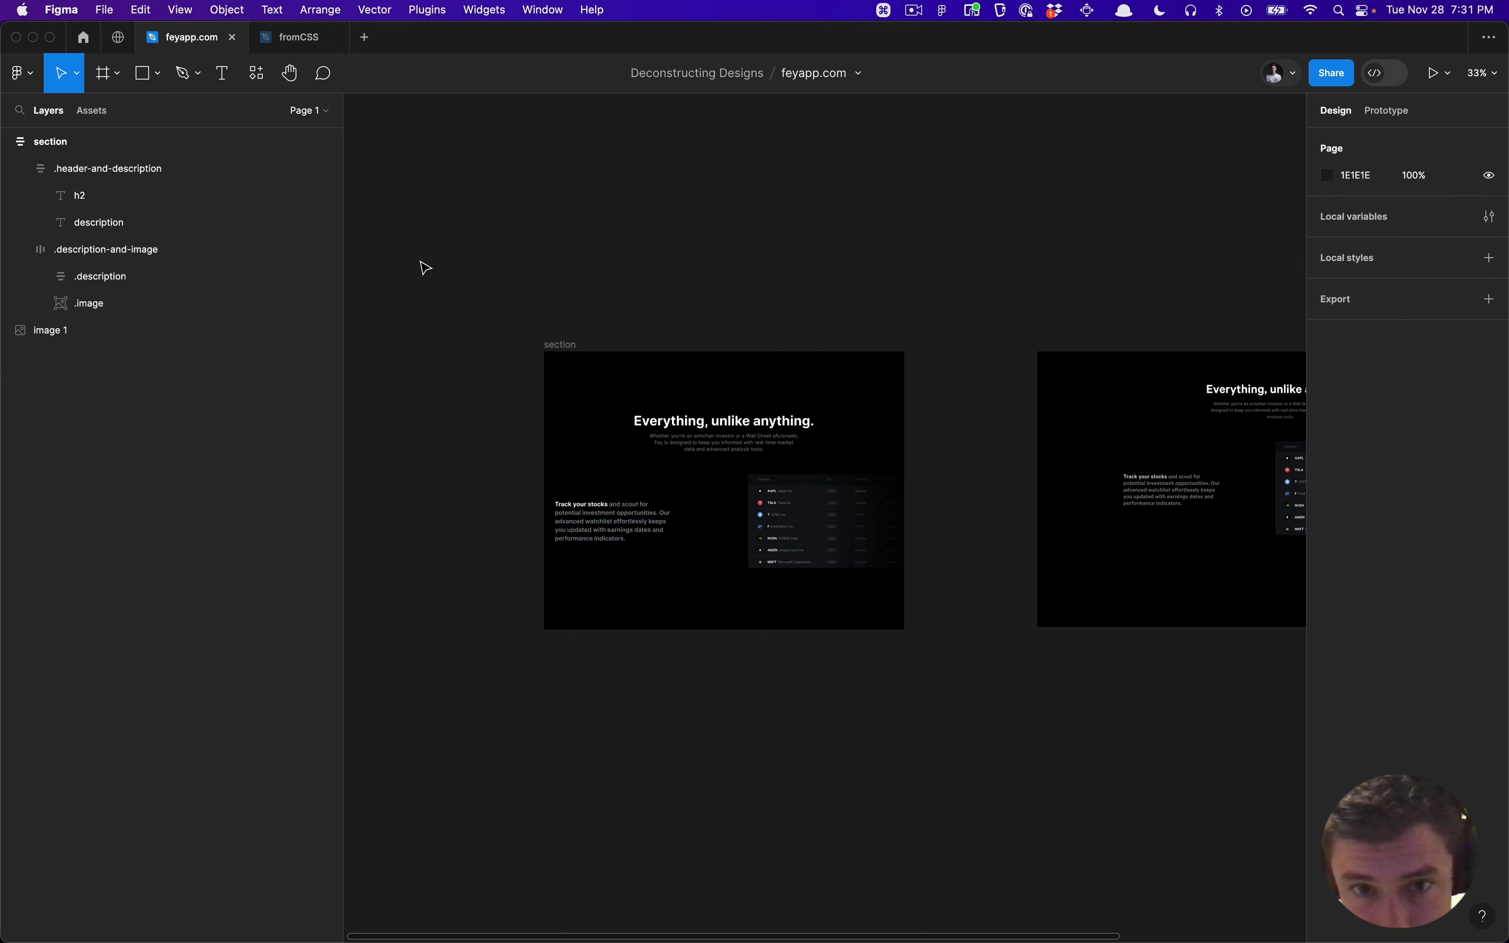
click(123, 303)
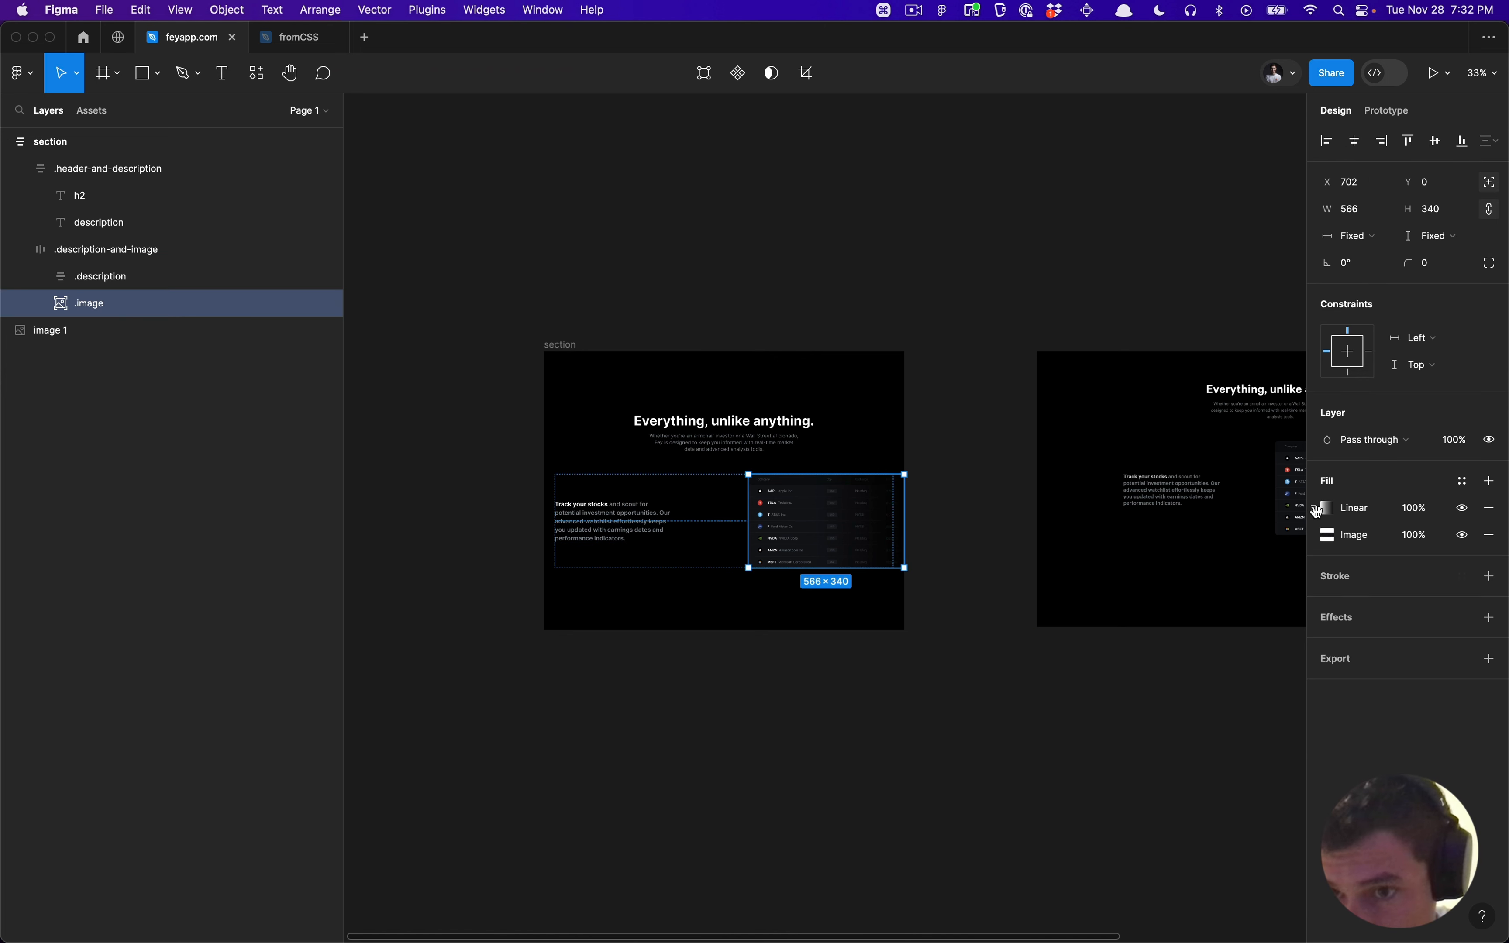
key(shift+d)
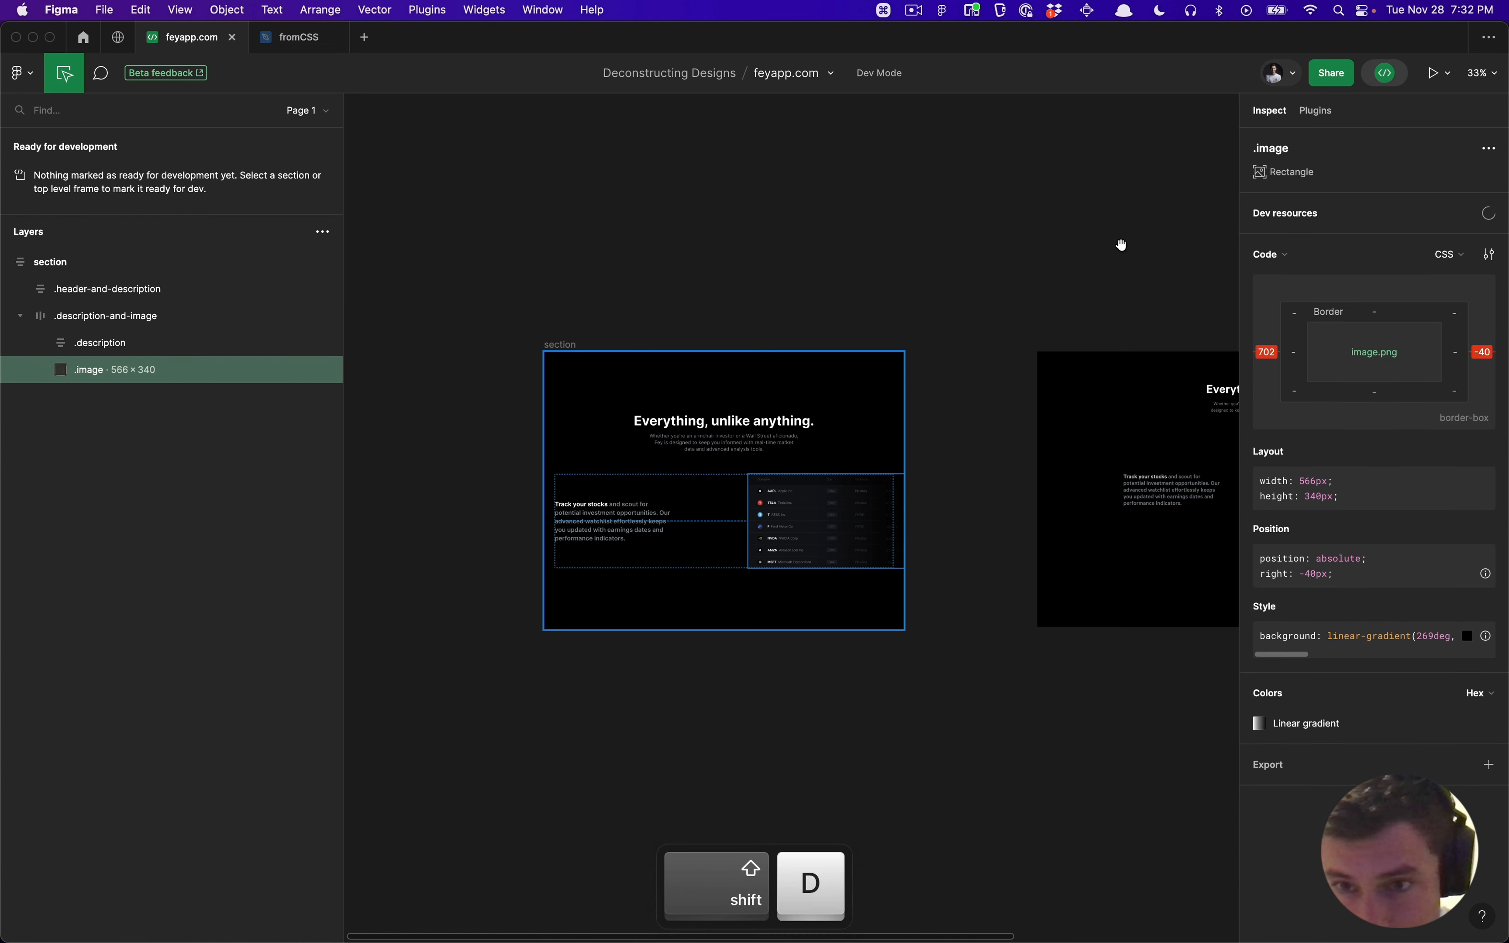
scroll(1309, 668, right, 5)
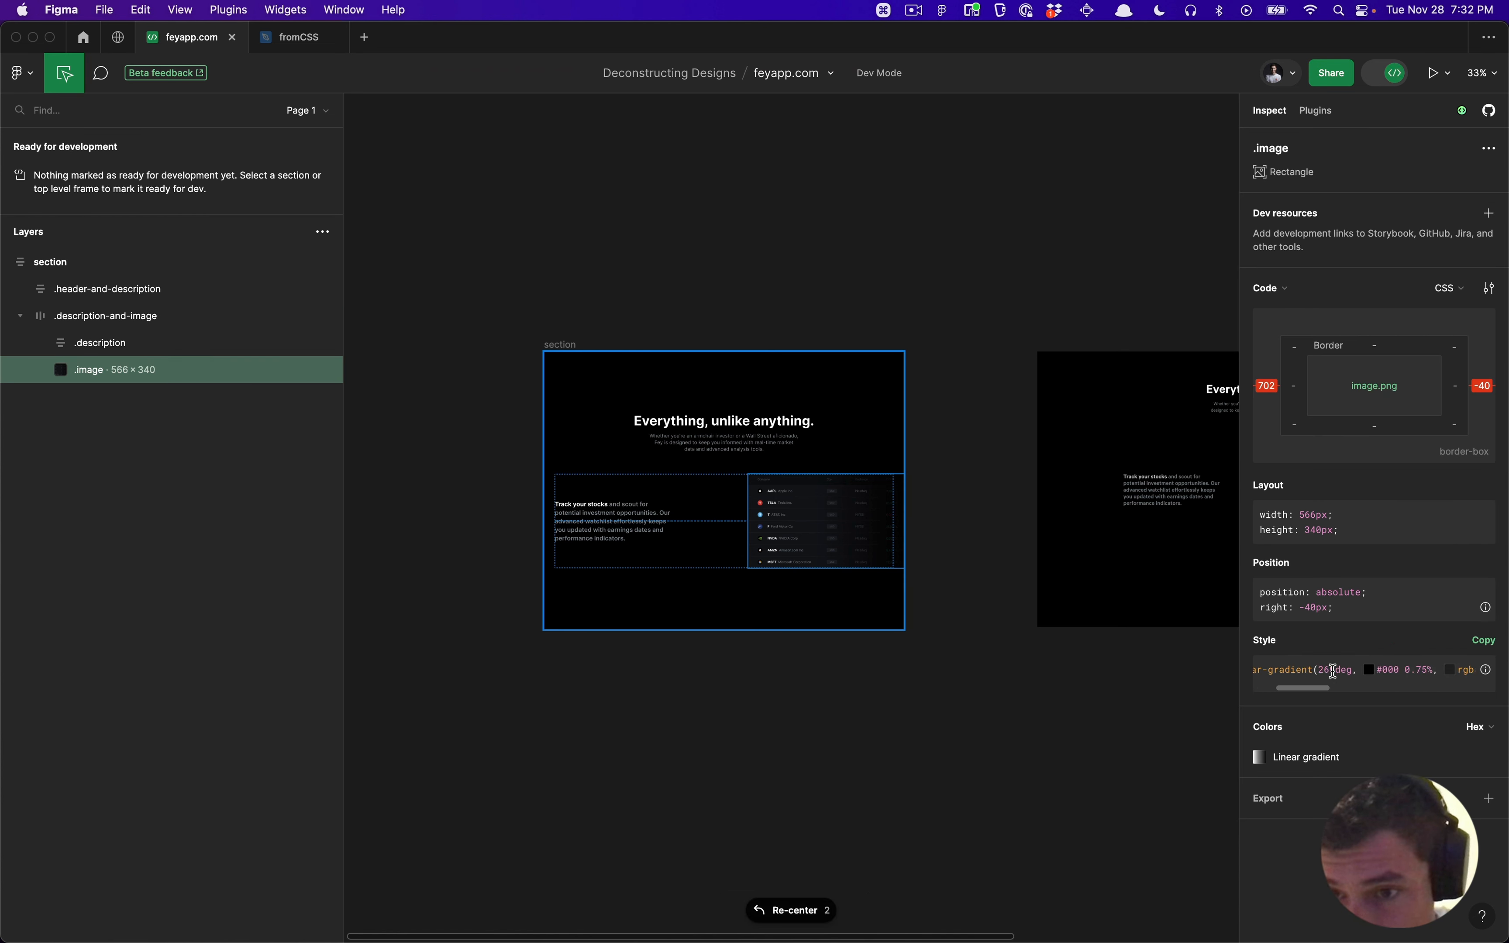
scroll(1332, 671, left, 6)
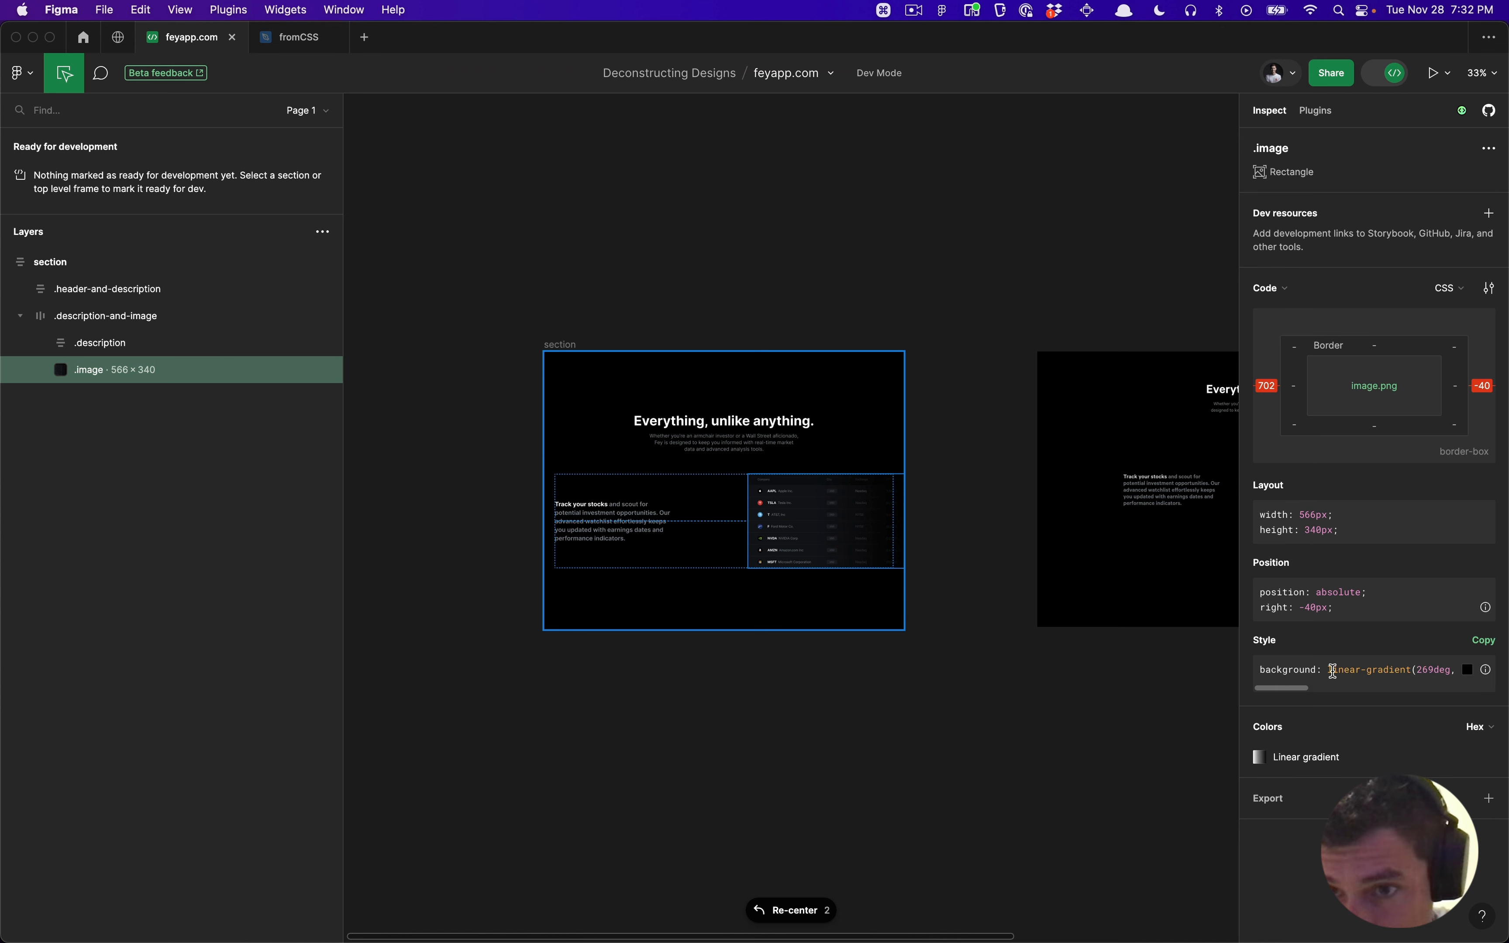
click(886, 263)
key(shift+d)
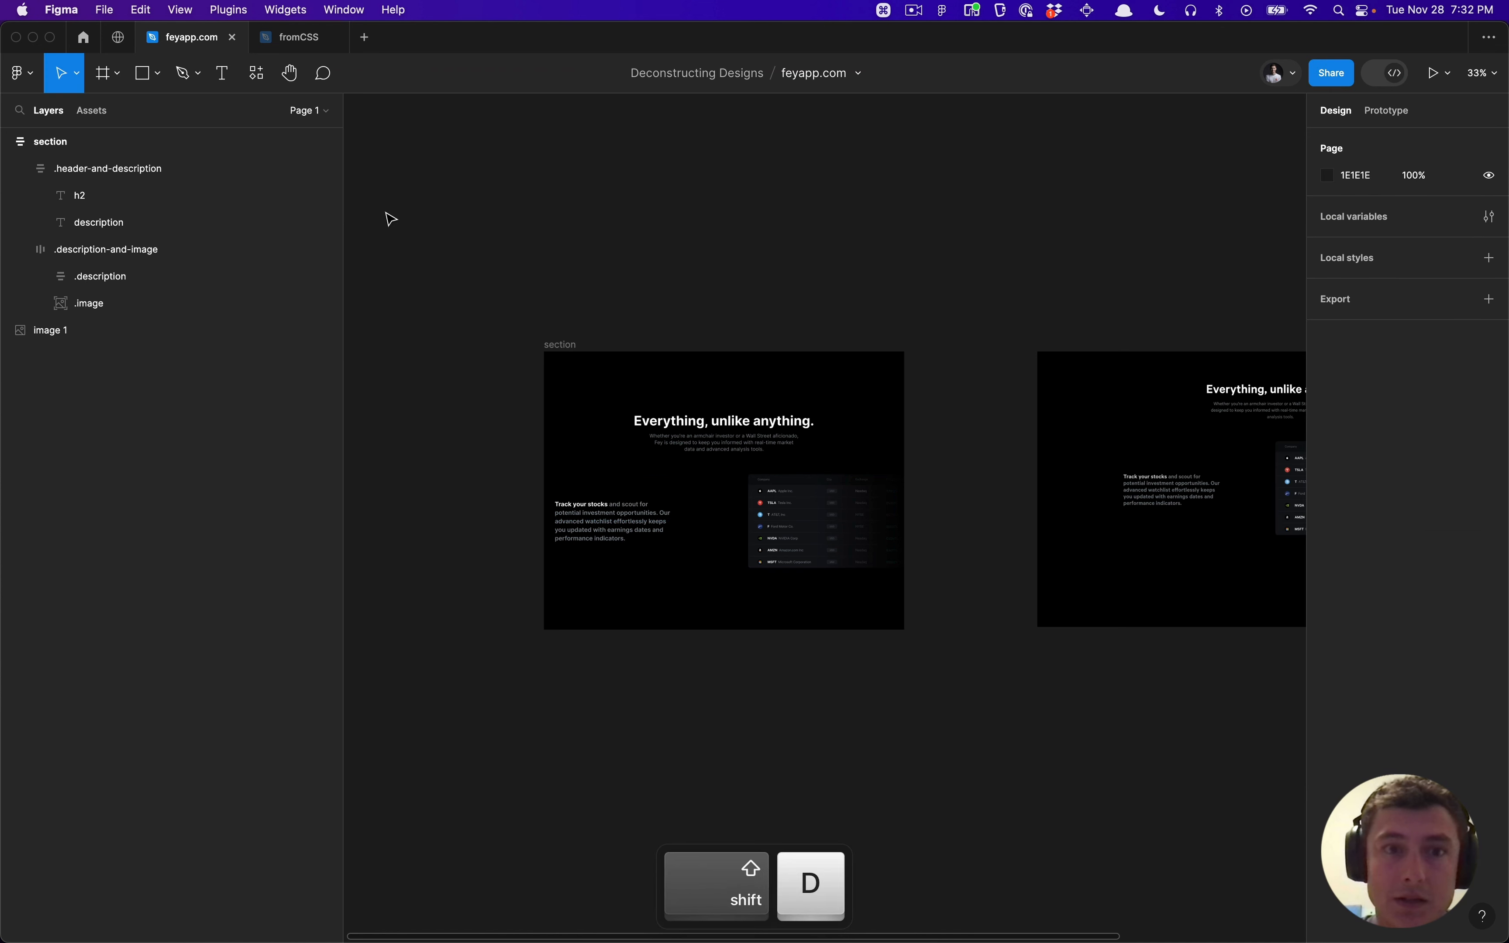
scroll(471, 259, up, 3)
scroll(473, 262, right, 2)
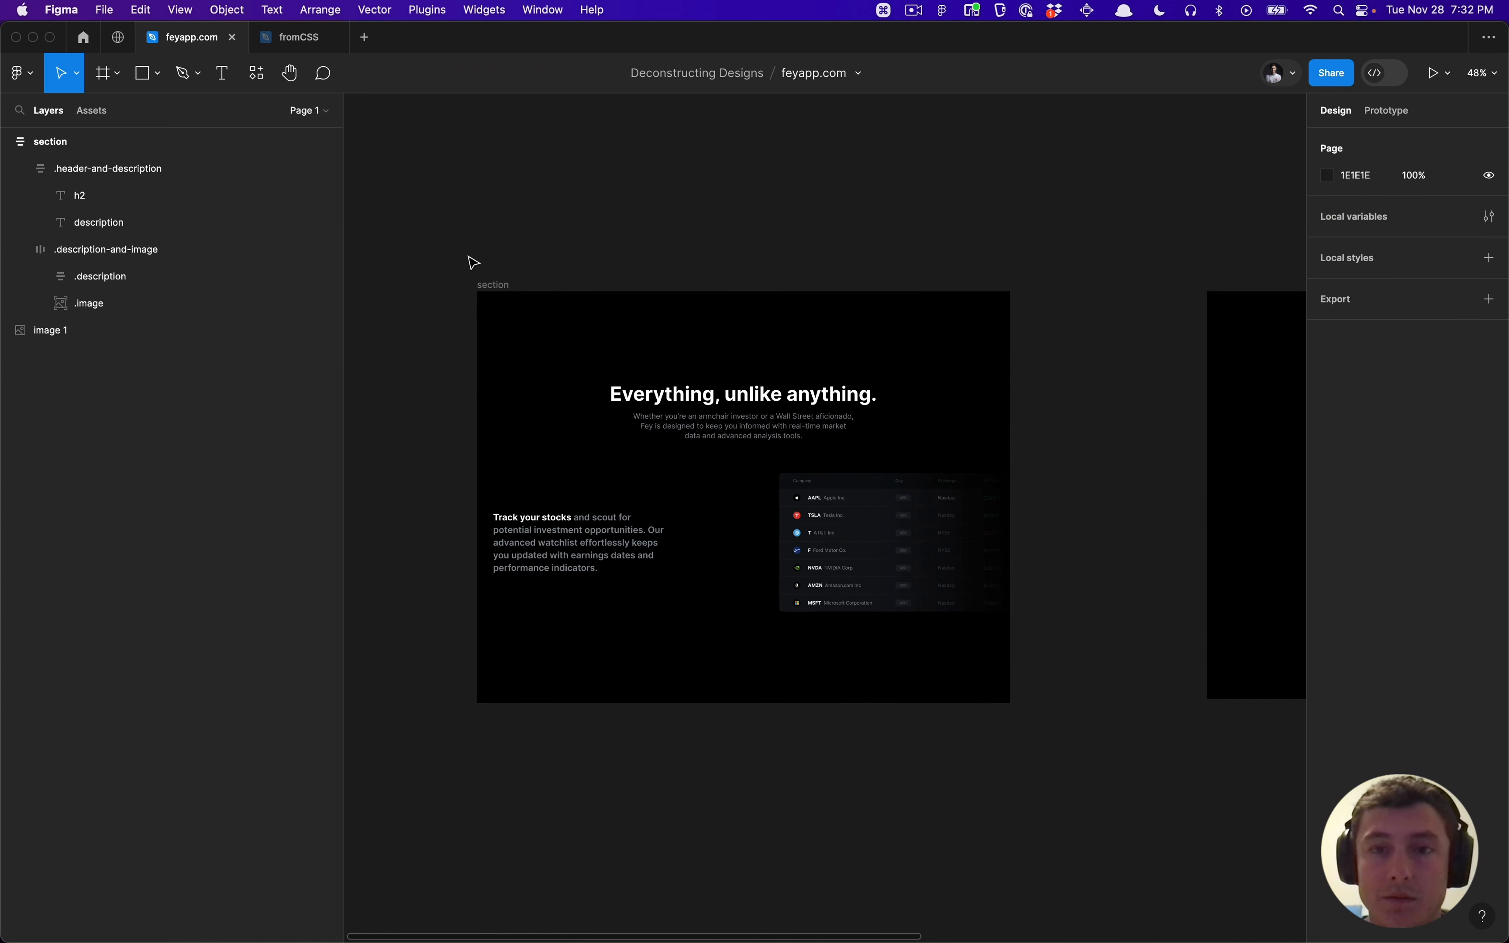